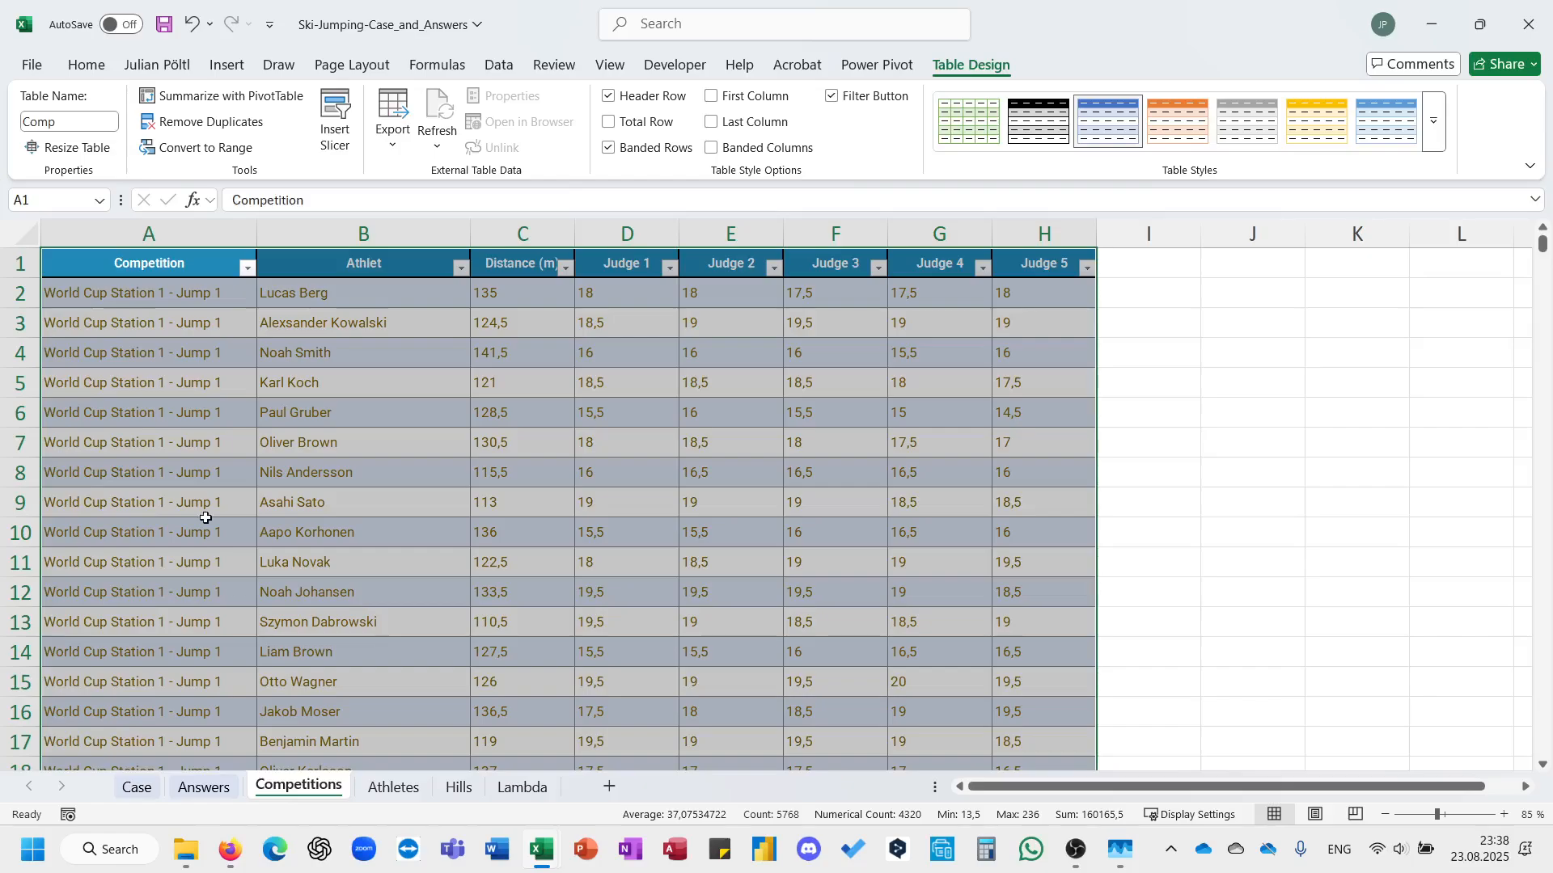
Review the data layout of the Athletes and Hills sheets.
{"action": "left_click", "coordinate": [202, 260]}
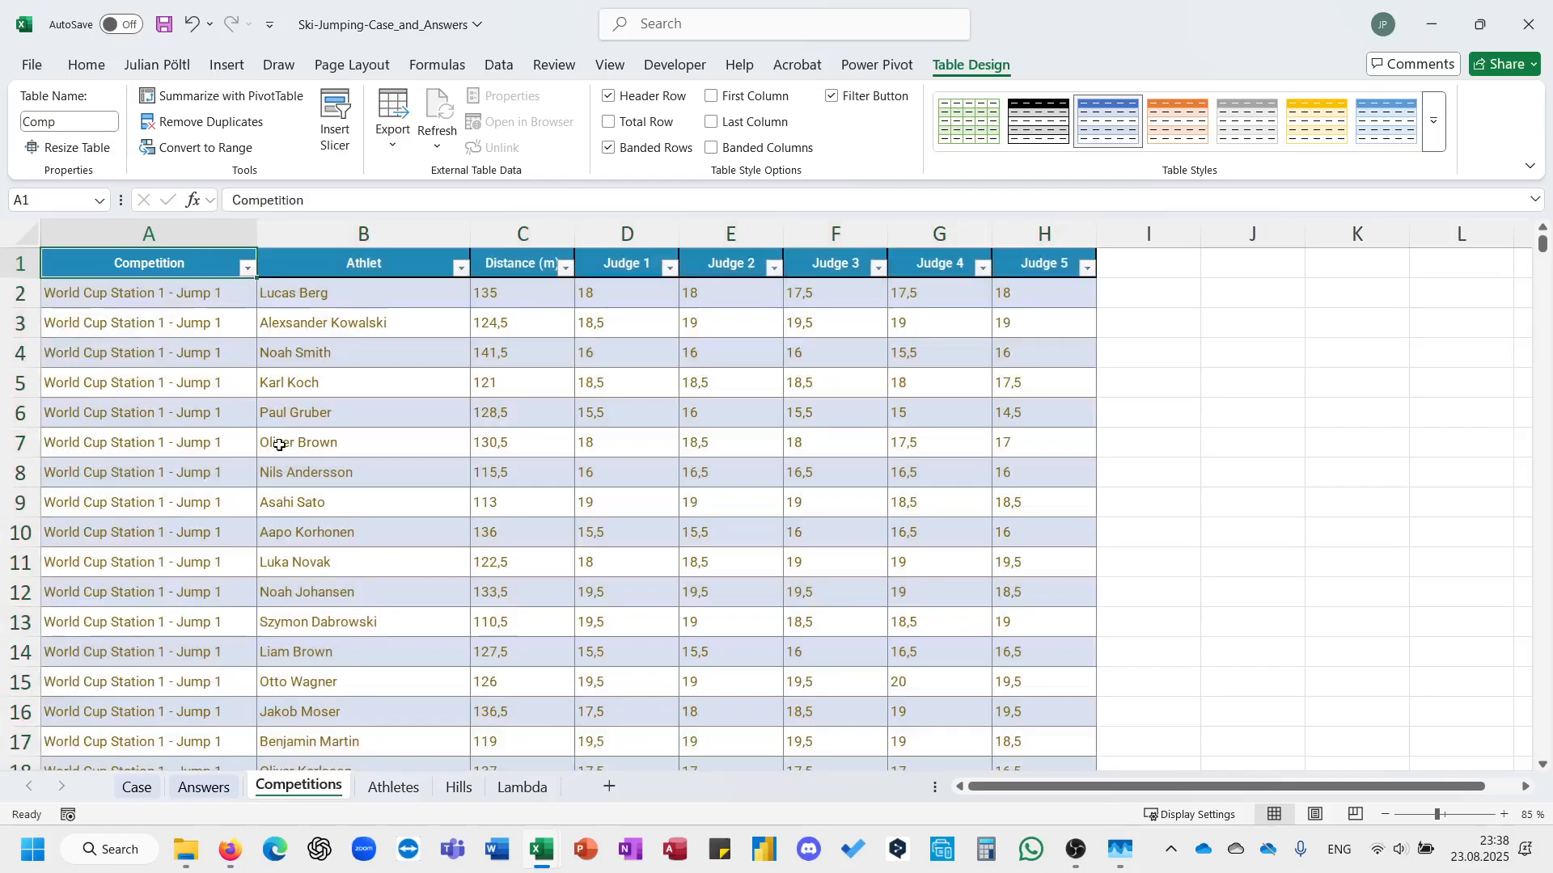
{"action": "left_click", "coordinate": [394, 787]}
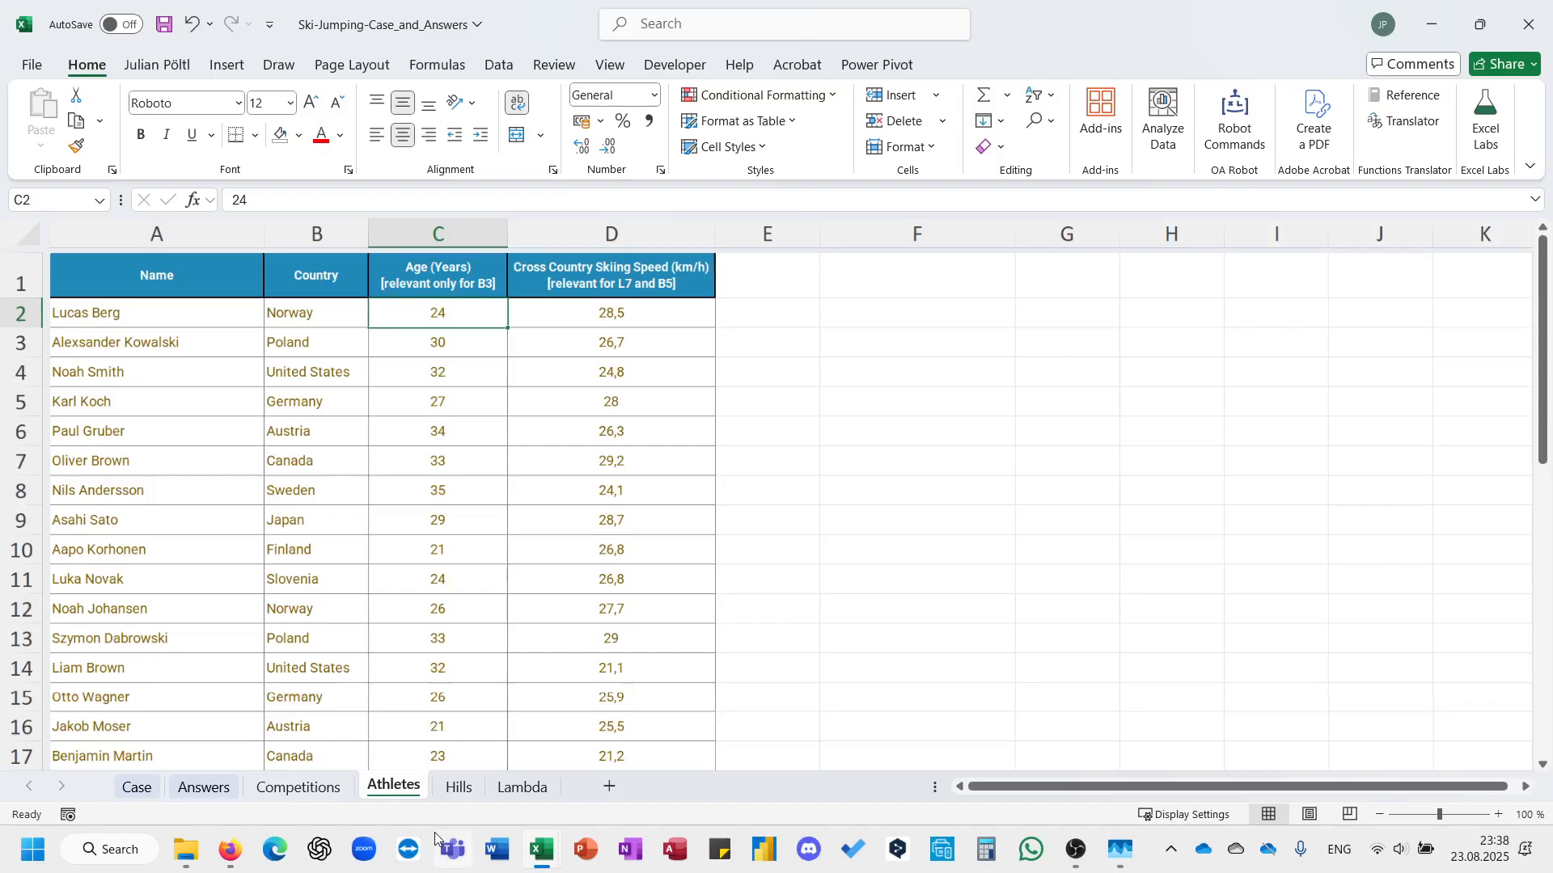
{"action": "left_click", "coordinate": [458, 787]}
{"action": "left_click", "coordinate": [242, 275]}
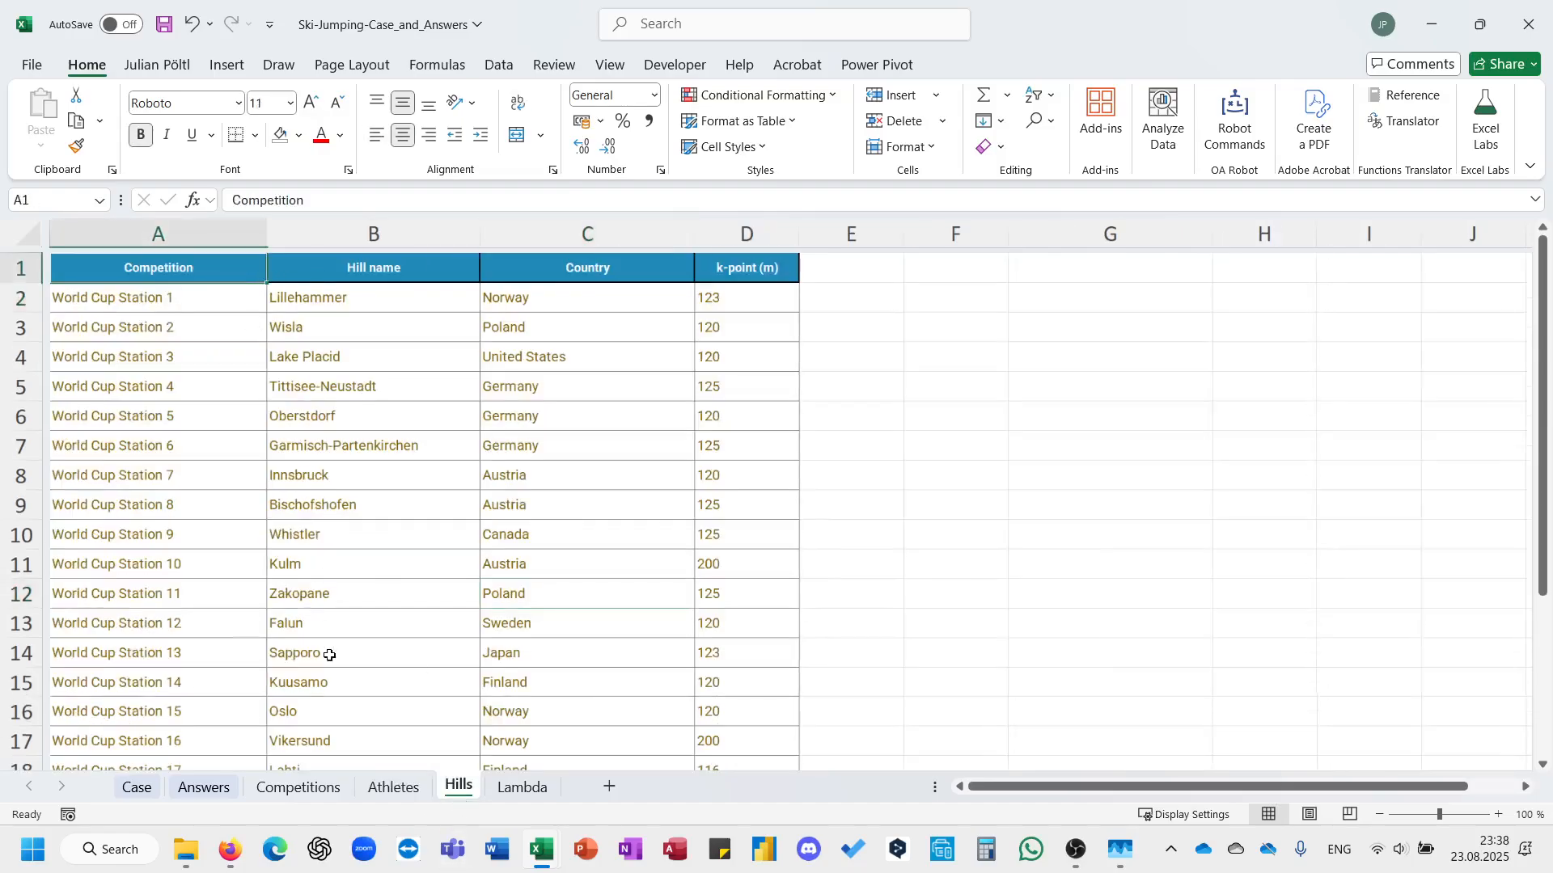
{"action": "left_click", "coordinate": [298, 787]}
Convert the Athletes sheet's data range into a table with headers and name it Ath.
{"action": "left_click", "coordinate": [394, 786]}
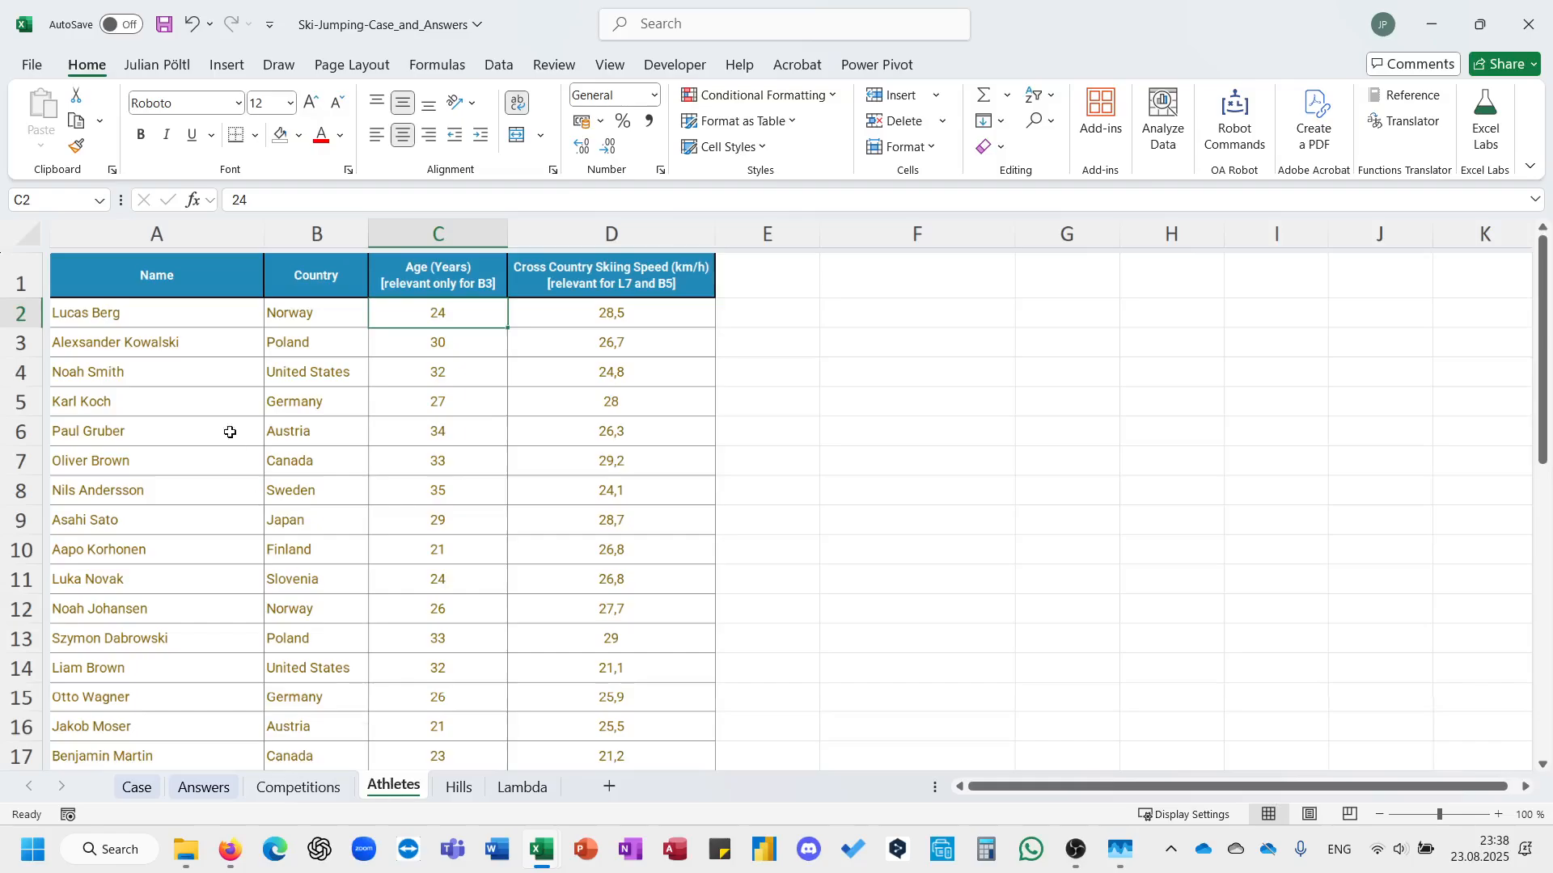
{"action": "left_click", "coordinate": [155, 272]}
{"action": "key", "text": "ctrl+shift+Right"}
{"action": "key", "text": "ctrl+shift+Down"}
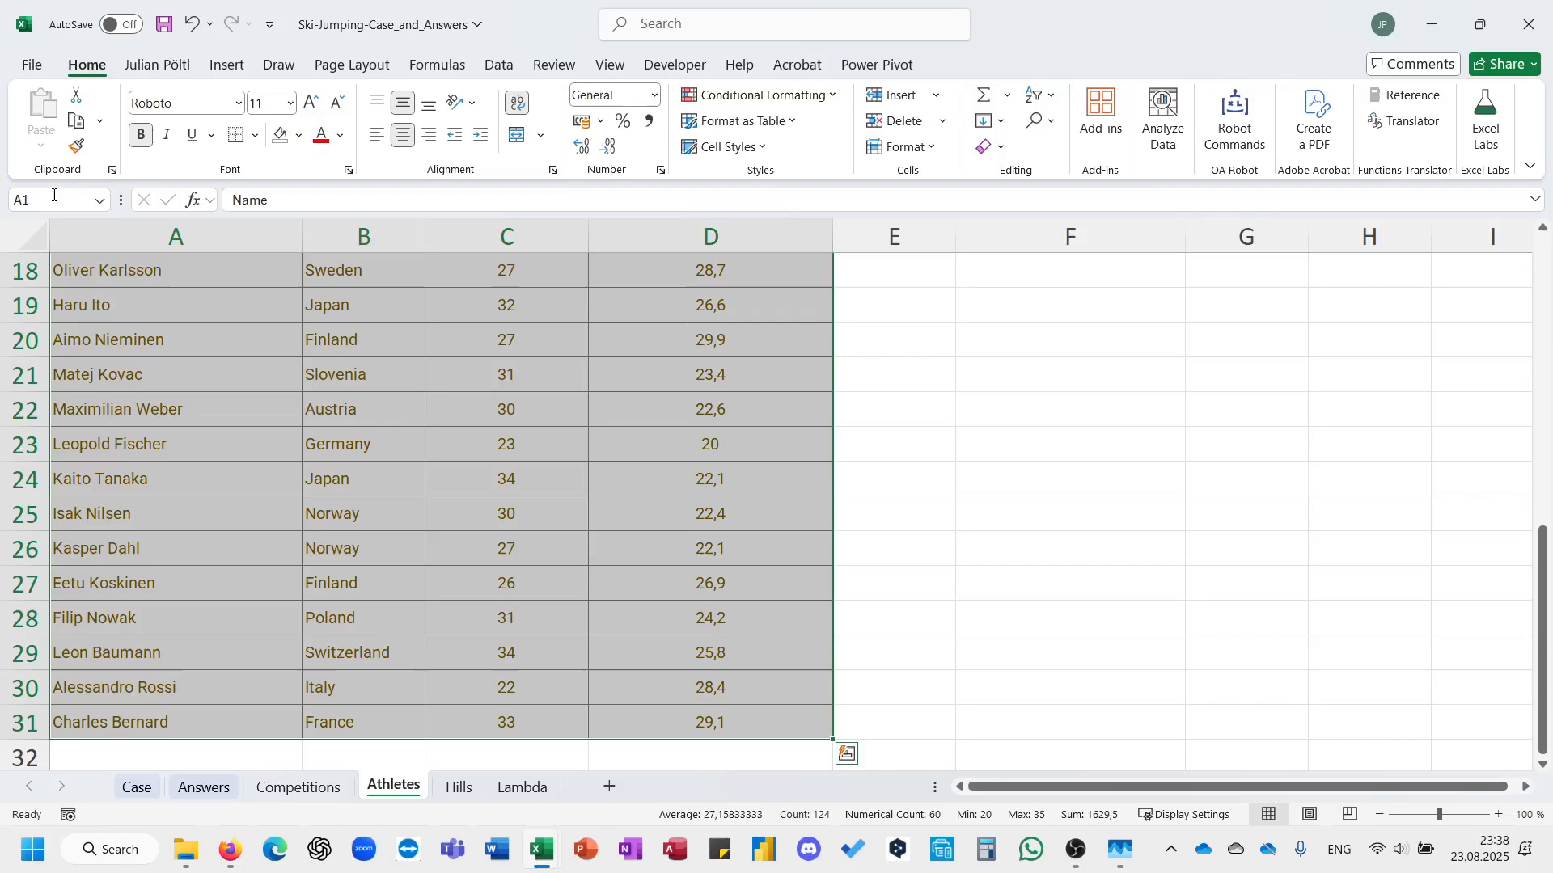
{"action": "key", "text": "ctrl+t"}
{"action": "key", "text": "Return"}
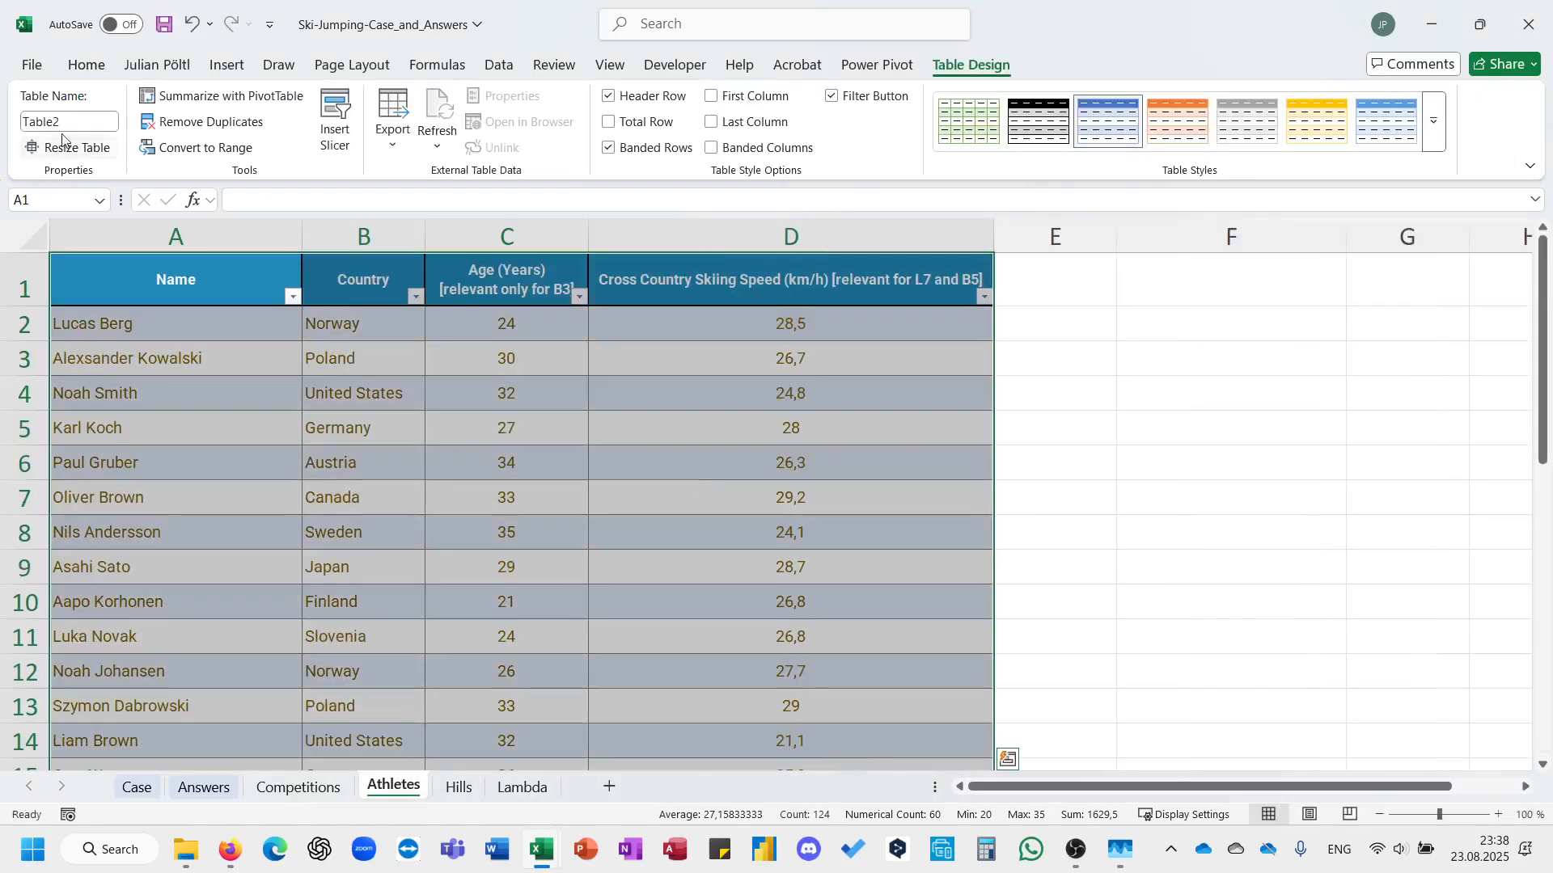
{"action": "left_click", "coordinate": [62, 121]}
{"action": "type", "text": "Ath"}
{"action": "key", "text": "Return"}
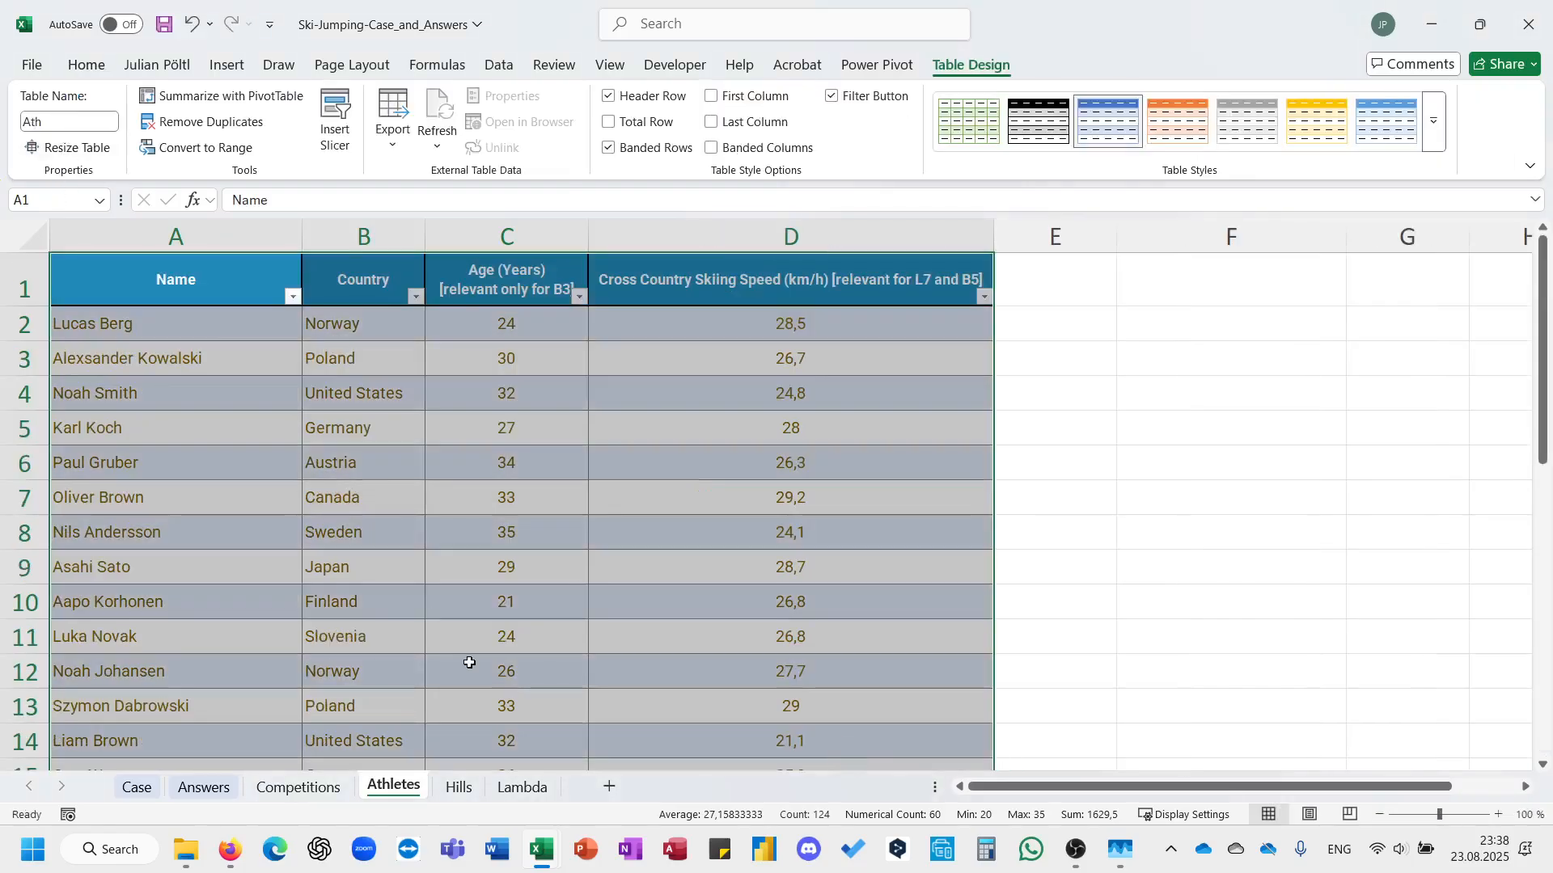
Convert the Hills sheet's data range into a table with headers and name it Jumps.
{"action": "left_click", "coordinate": [458, 786]}
{"action": "key", "text": "ctrl+shift+Right"}
{"action": "key", "text": "ctrl+shift+Down"}
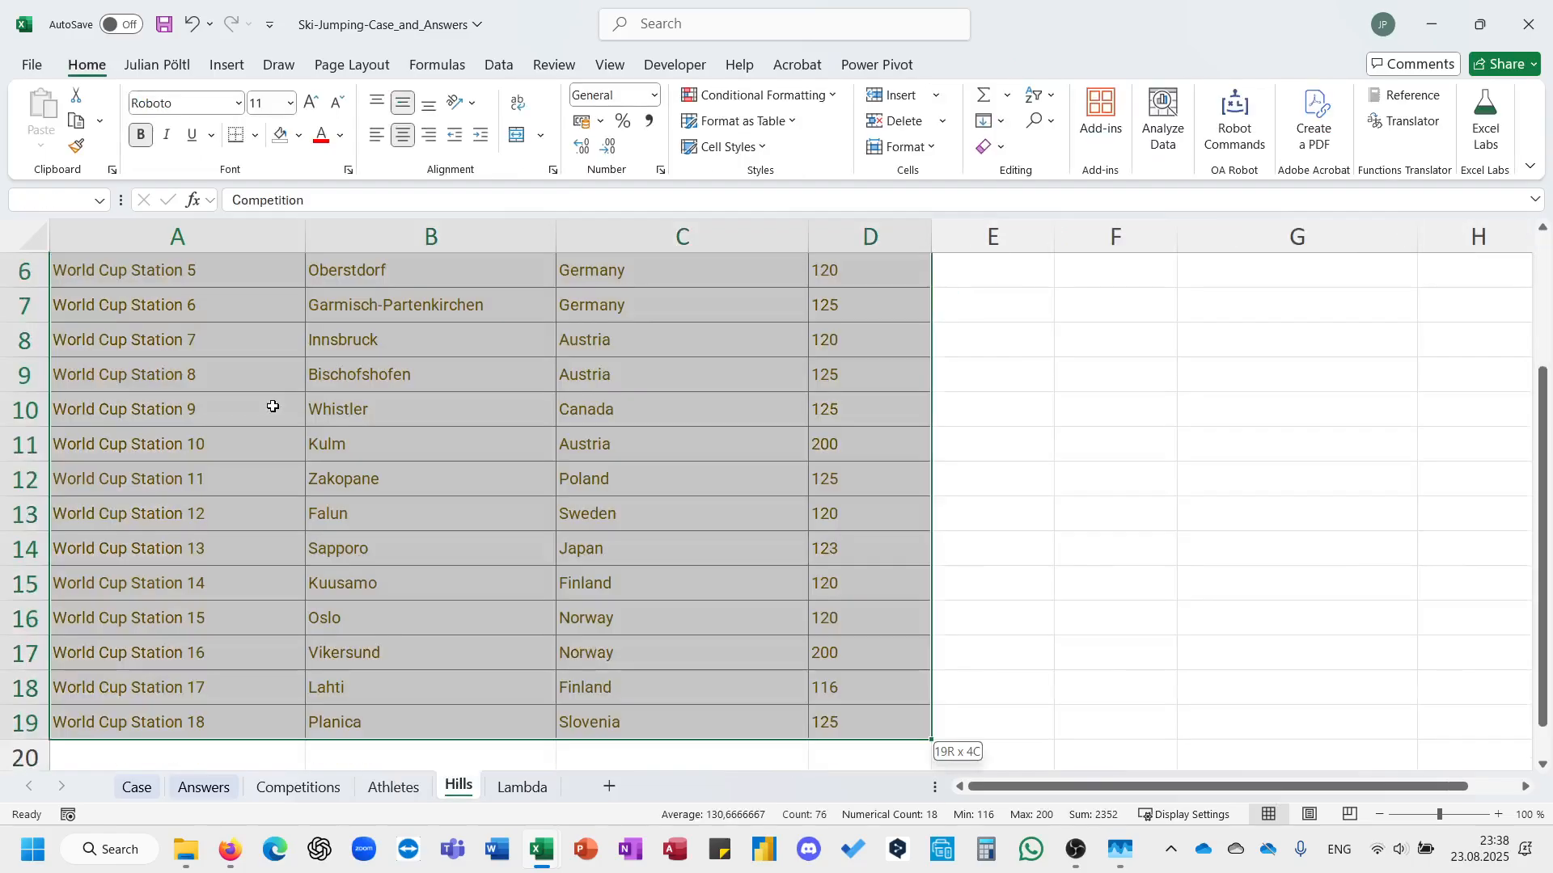
{"action": "key", "text": "ctrl+t"}
{"action": "key", "text": "Return"}
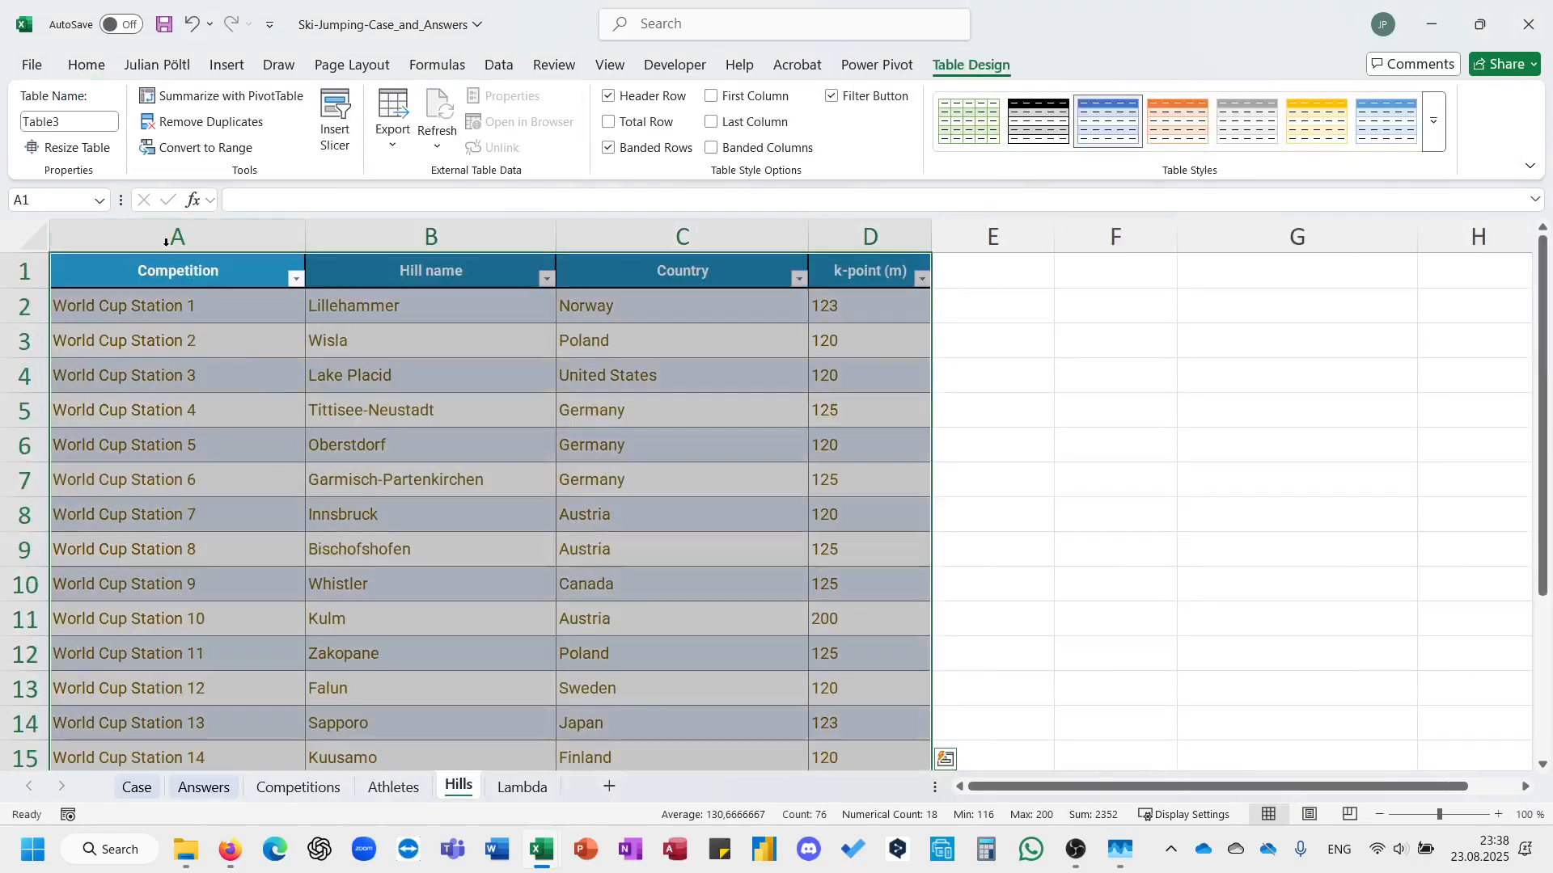
{"action": "left_click", "coordinate": [69, 121]}
{"action": "type", "text": "Jumps"}
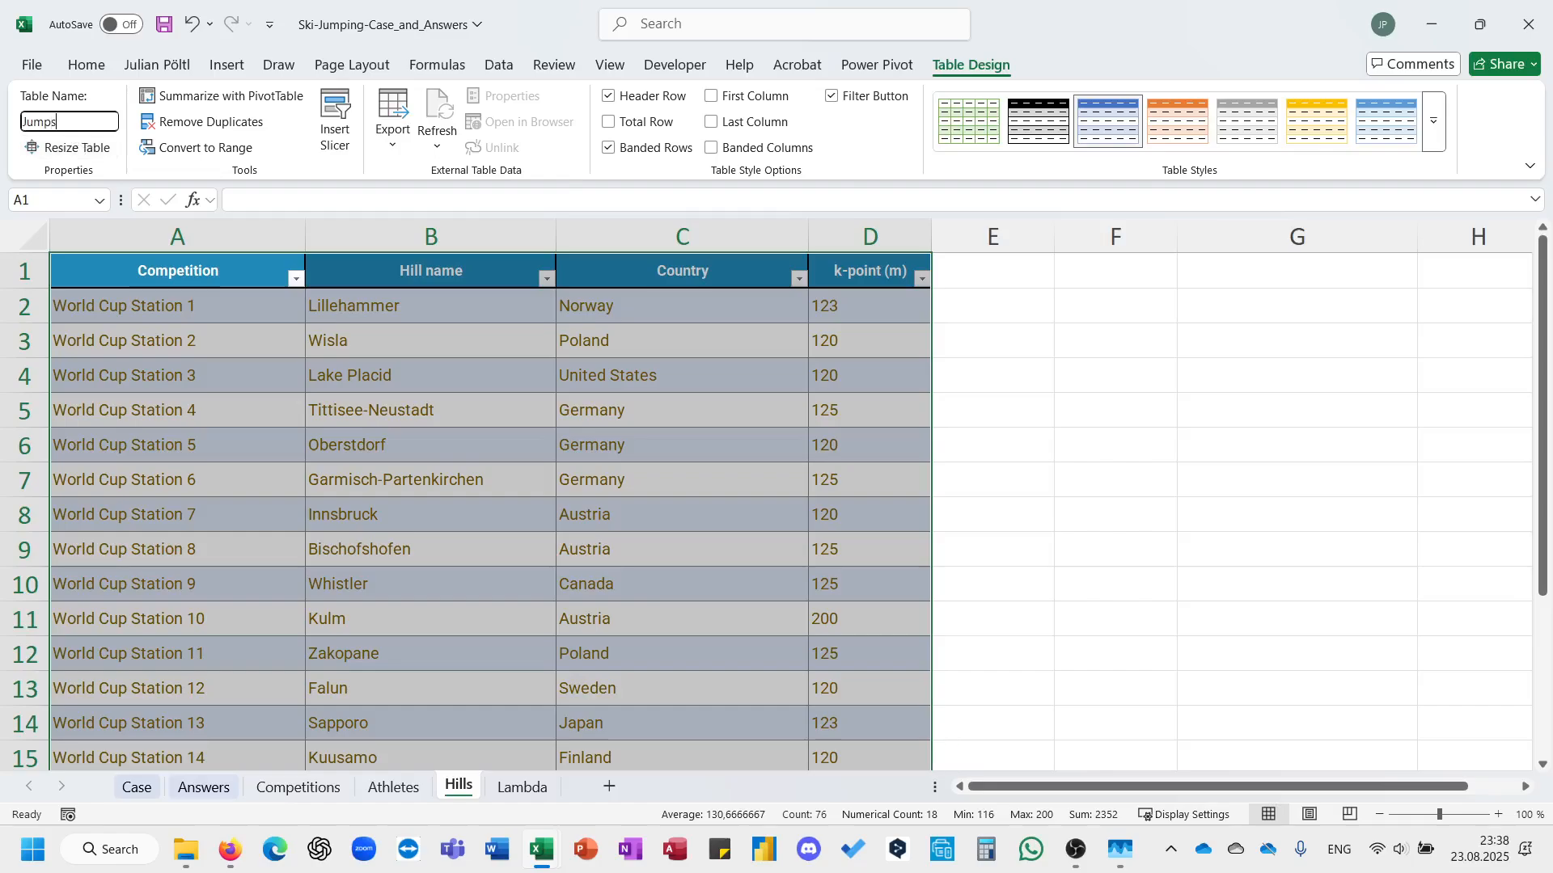
{"action": "key", "text": "Return"}
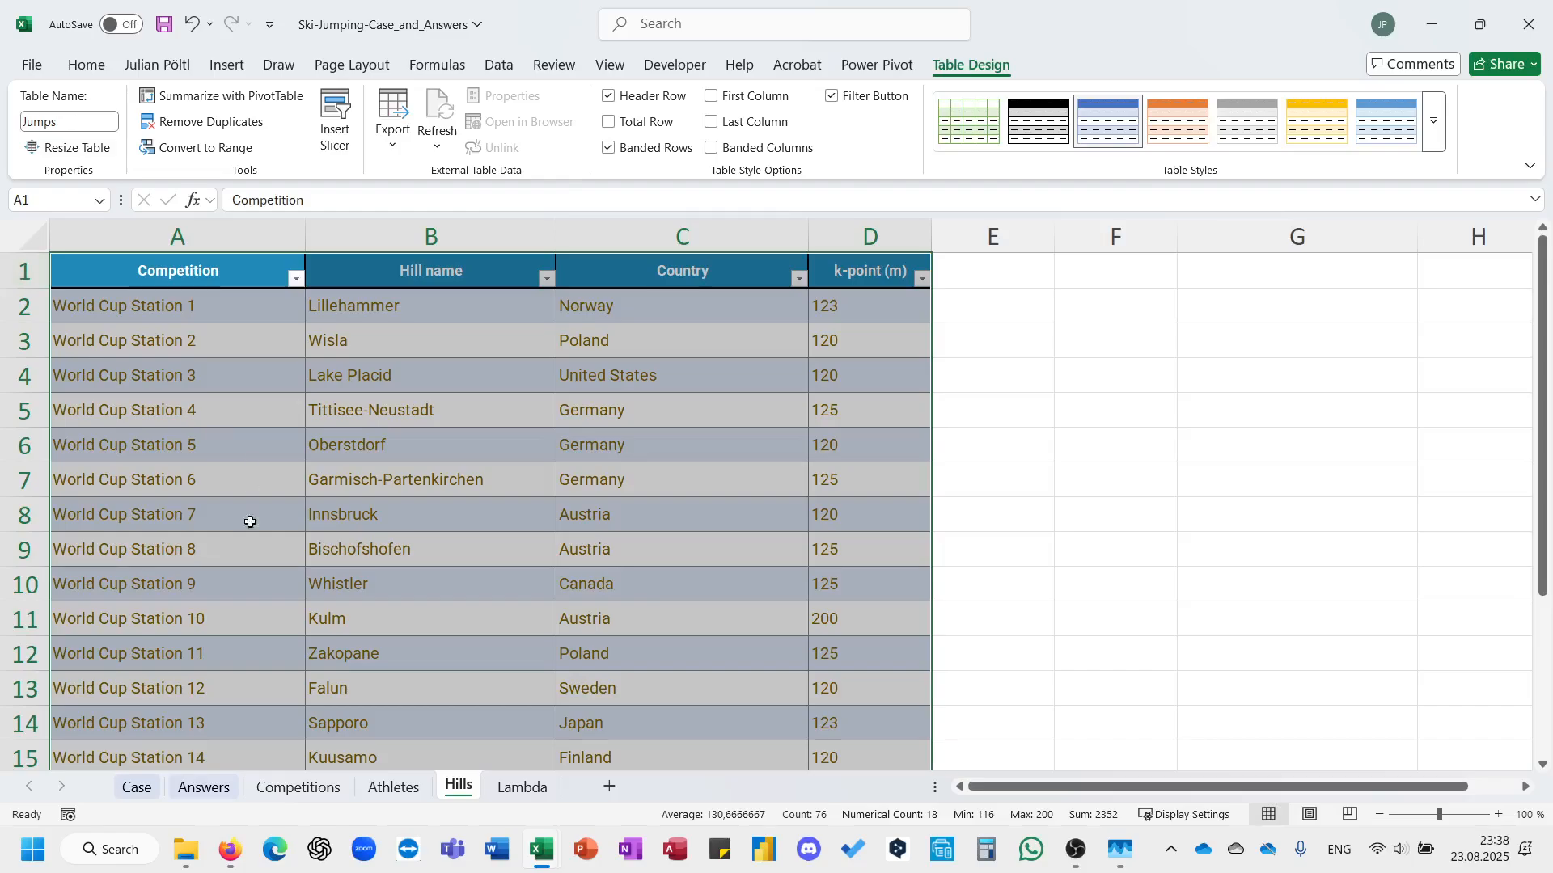
Examine the Level 1 judge points task, its rules and its answer cells on the Case sheet.
{"action": "left_click", "coordinate": [226, 785]}
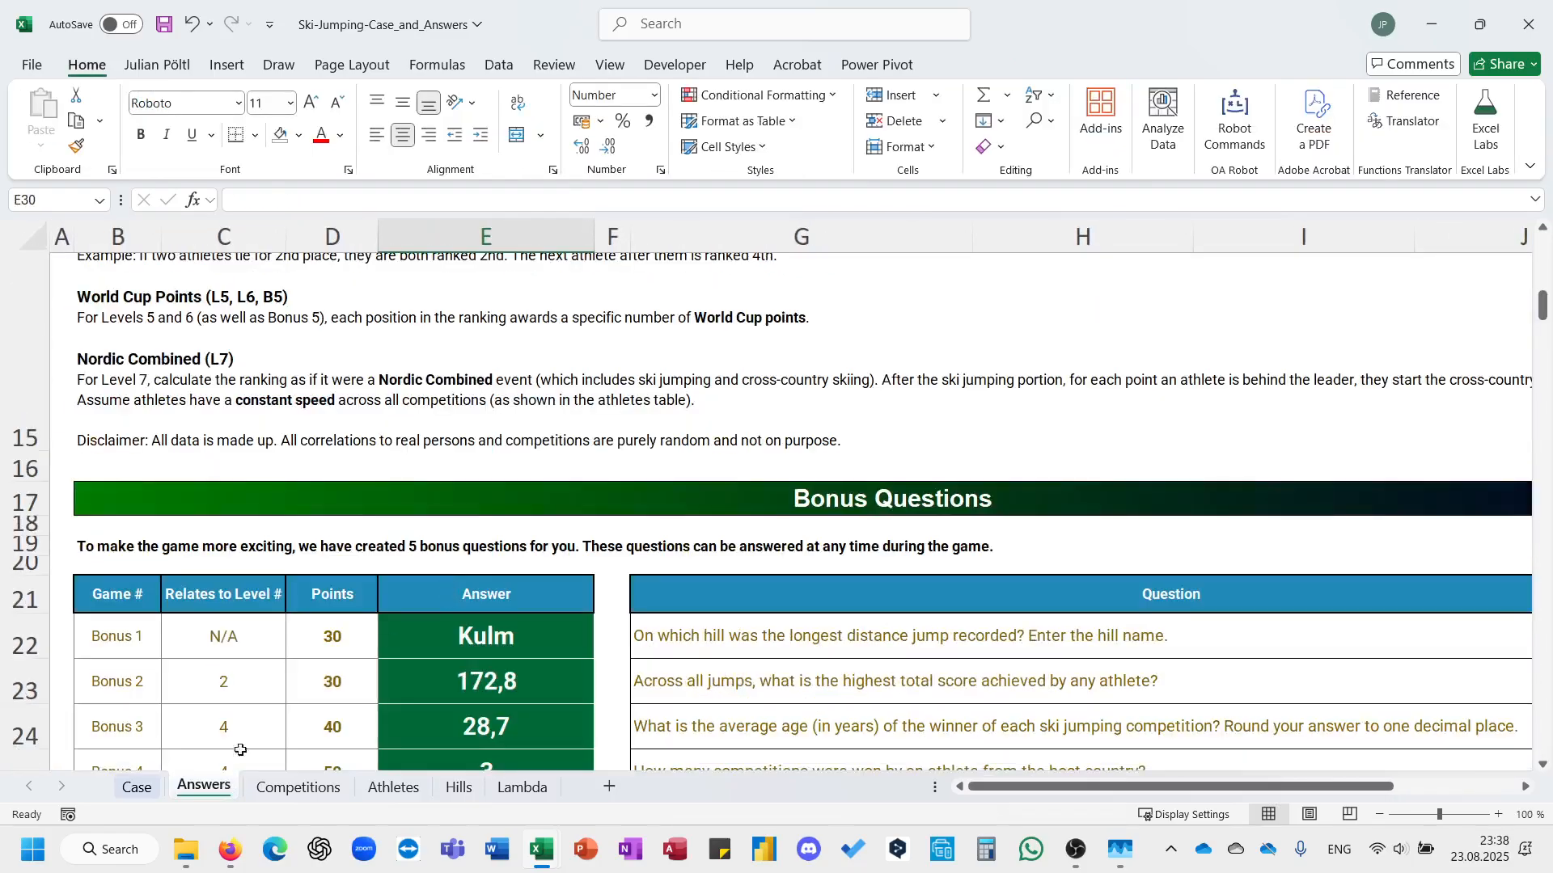
{"action": "left_click", "coordinate": [137, 785]}
{"action": "scroll", "coordinate": [496, 600], "scroll_direction": "down", "scroll_amount": 10}
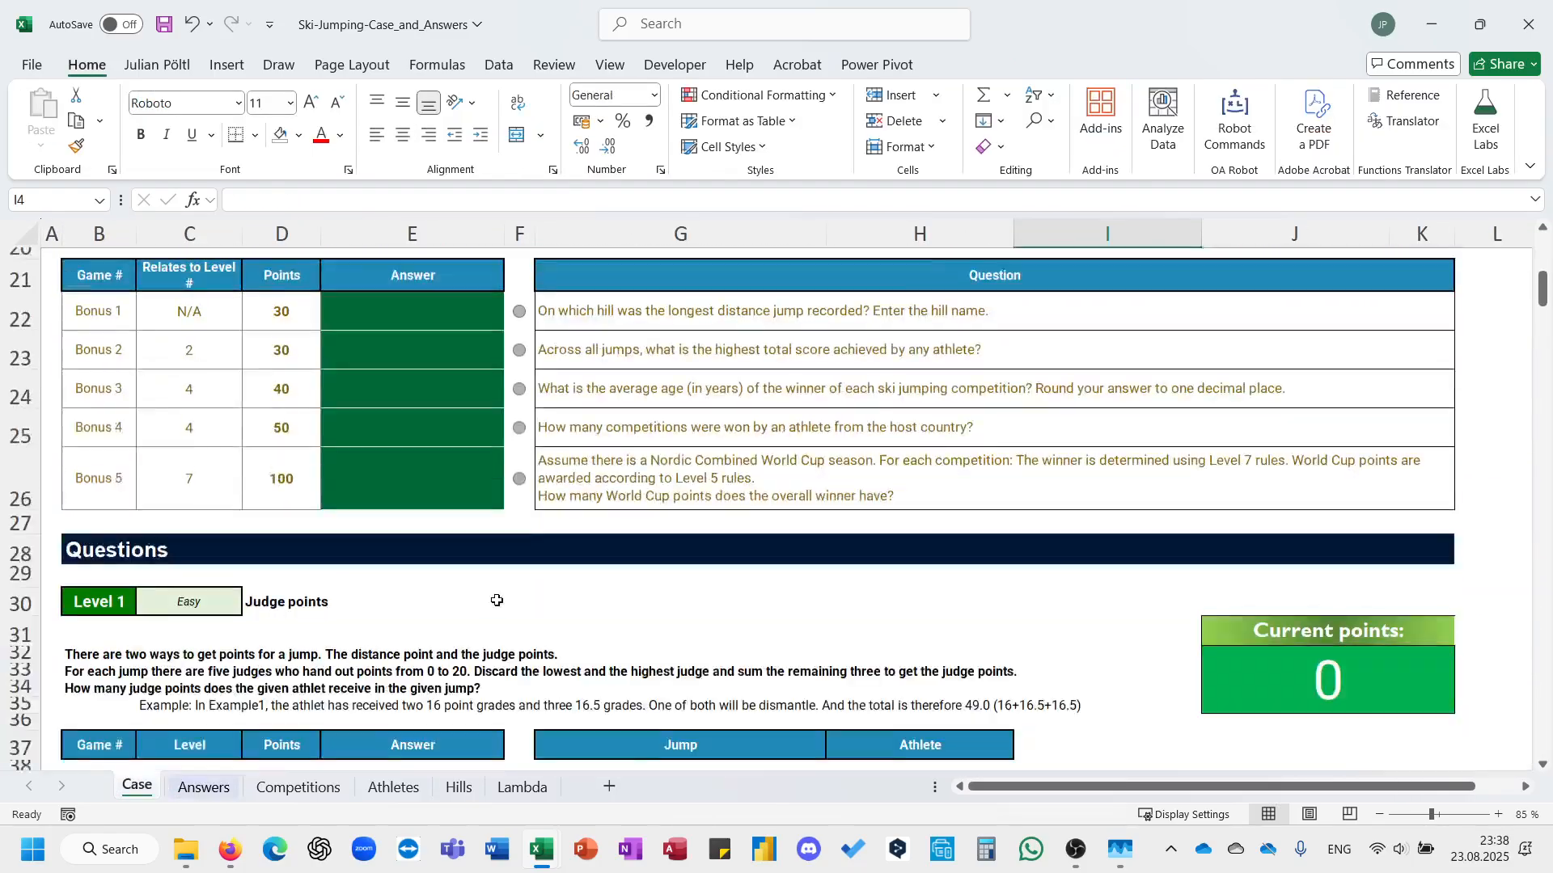
{"action": "left_click", "coordinate": [451, 495]}
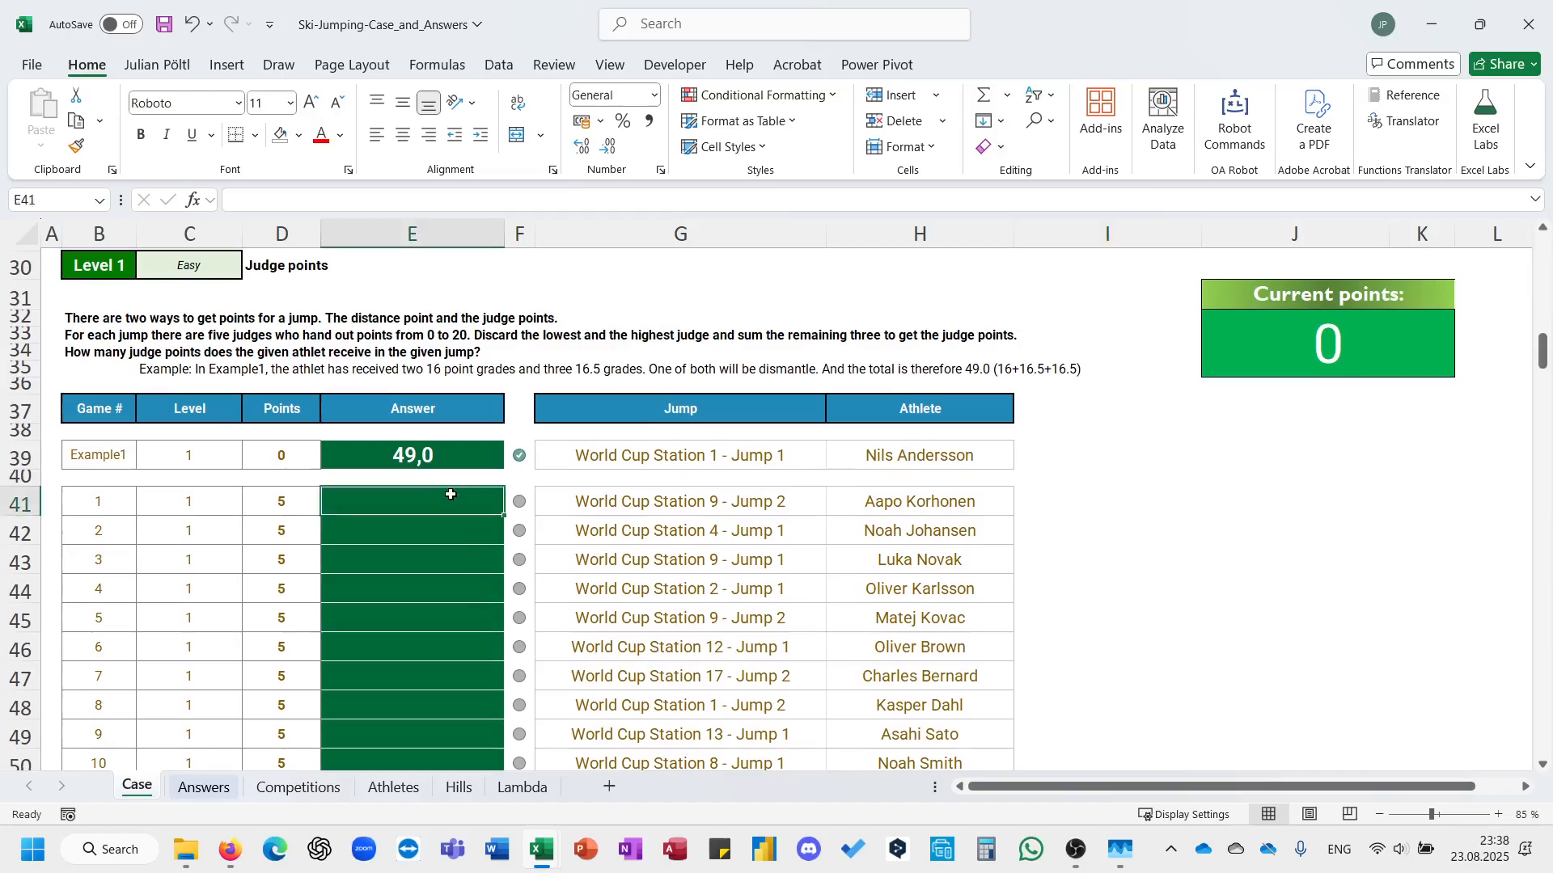
{"action": "type", "text": "="}
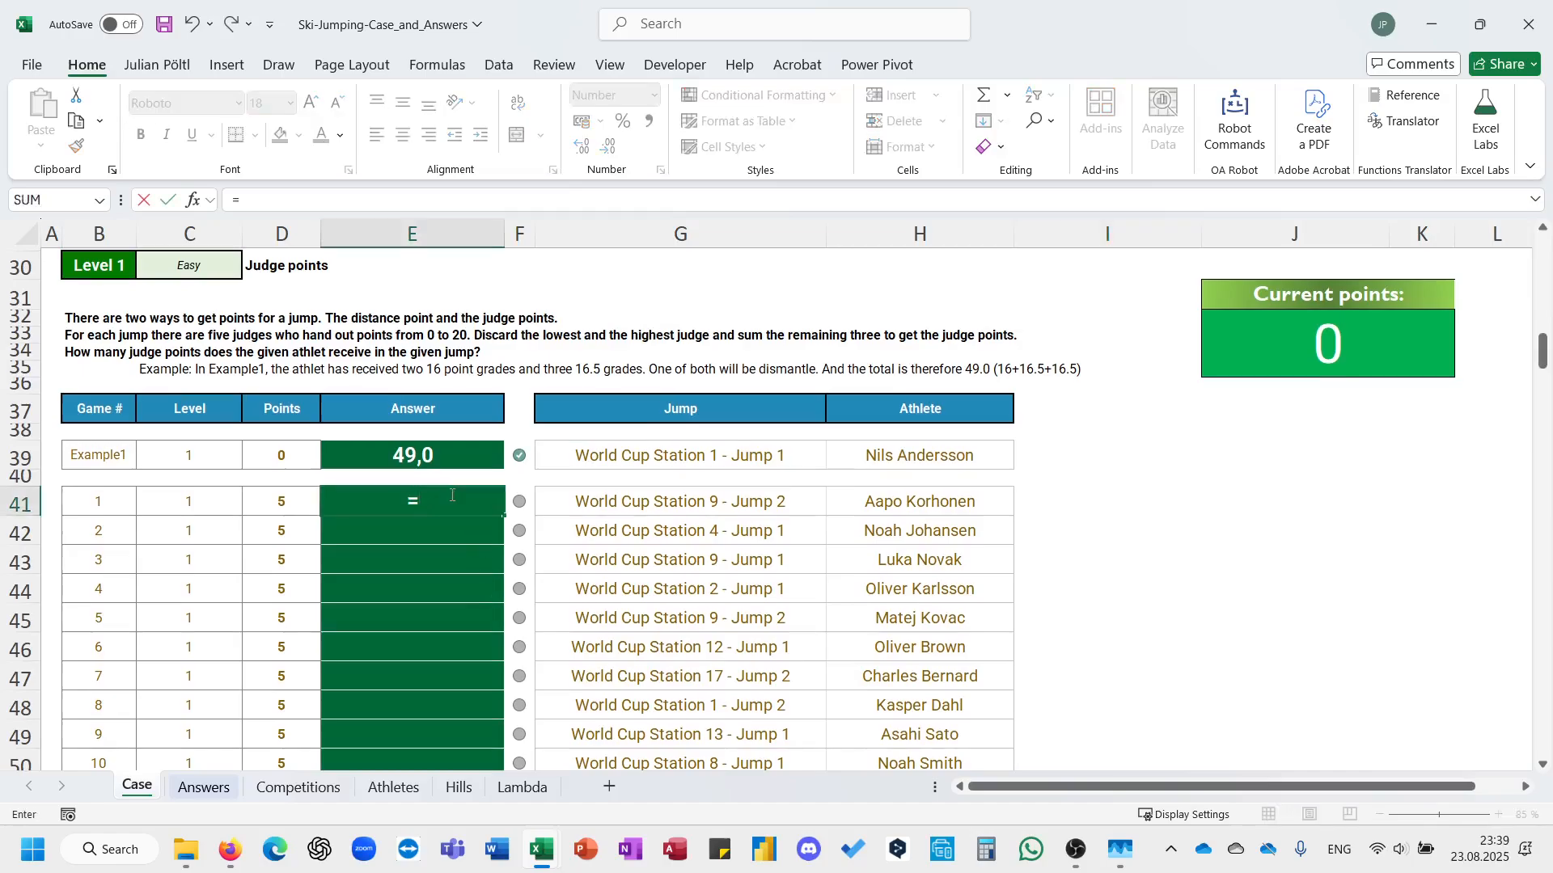
{"action": "key", "text": "Escape"}
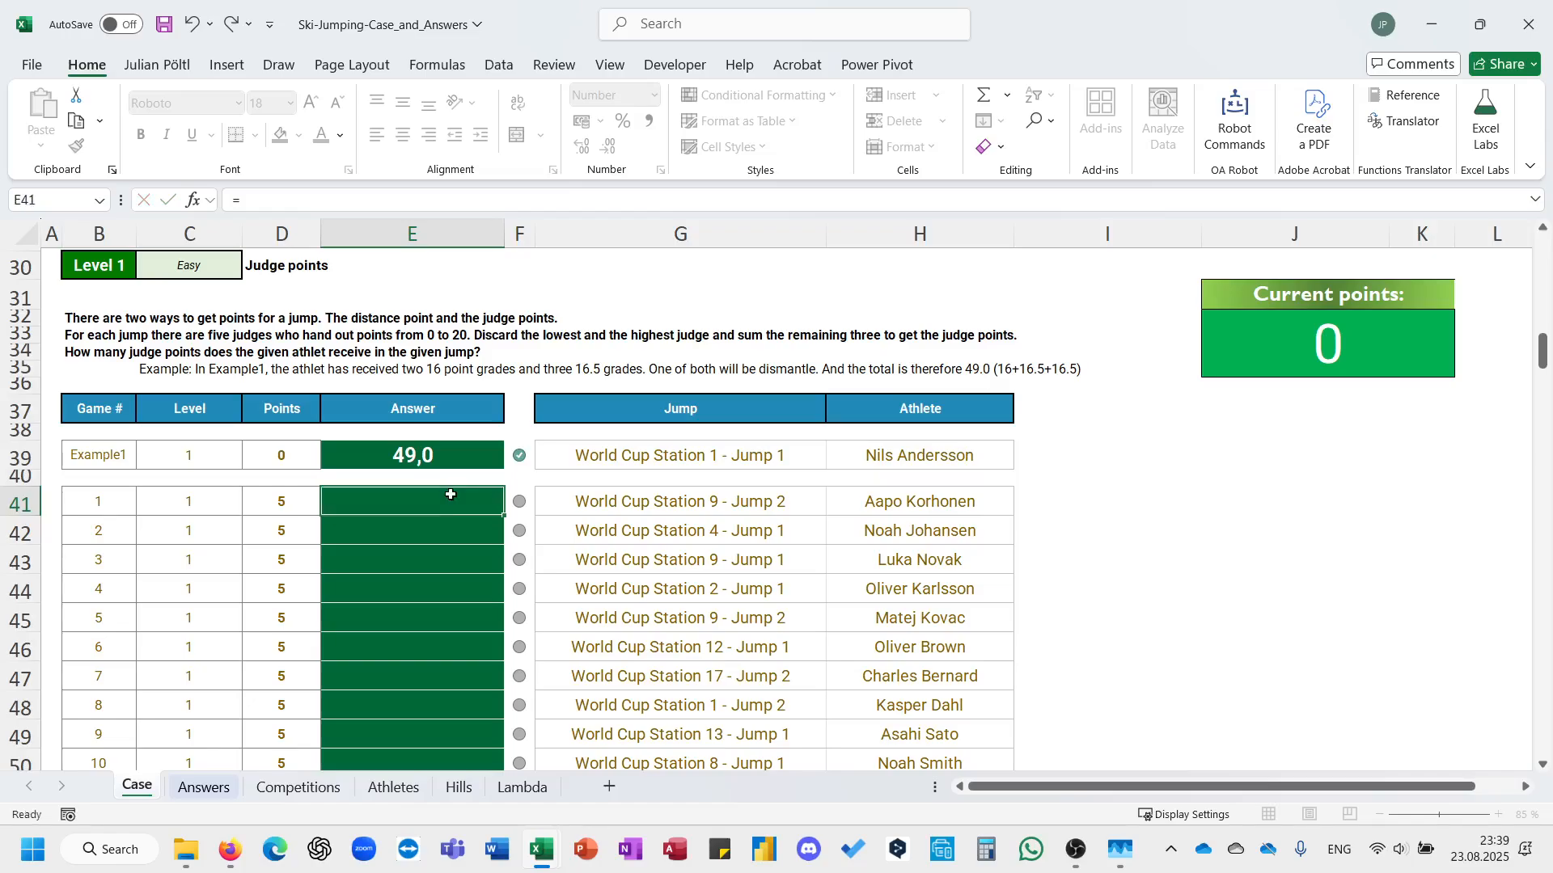
{"action": "left_click", "coordinate": [296, 787]}
{"action": "left_click", "coordinate": [231, 788]}
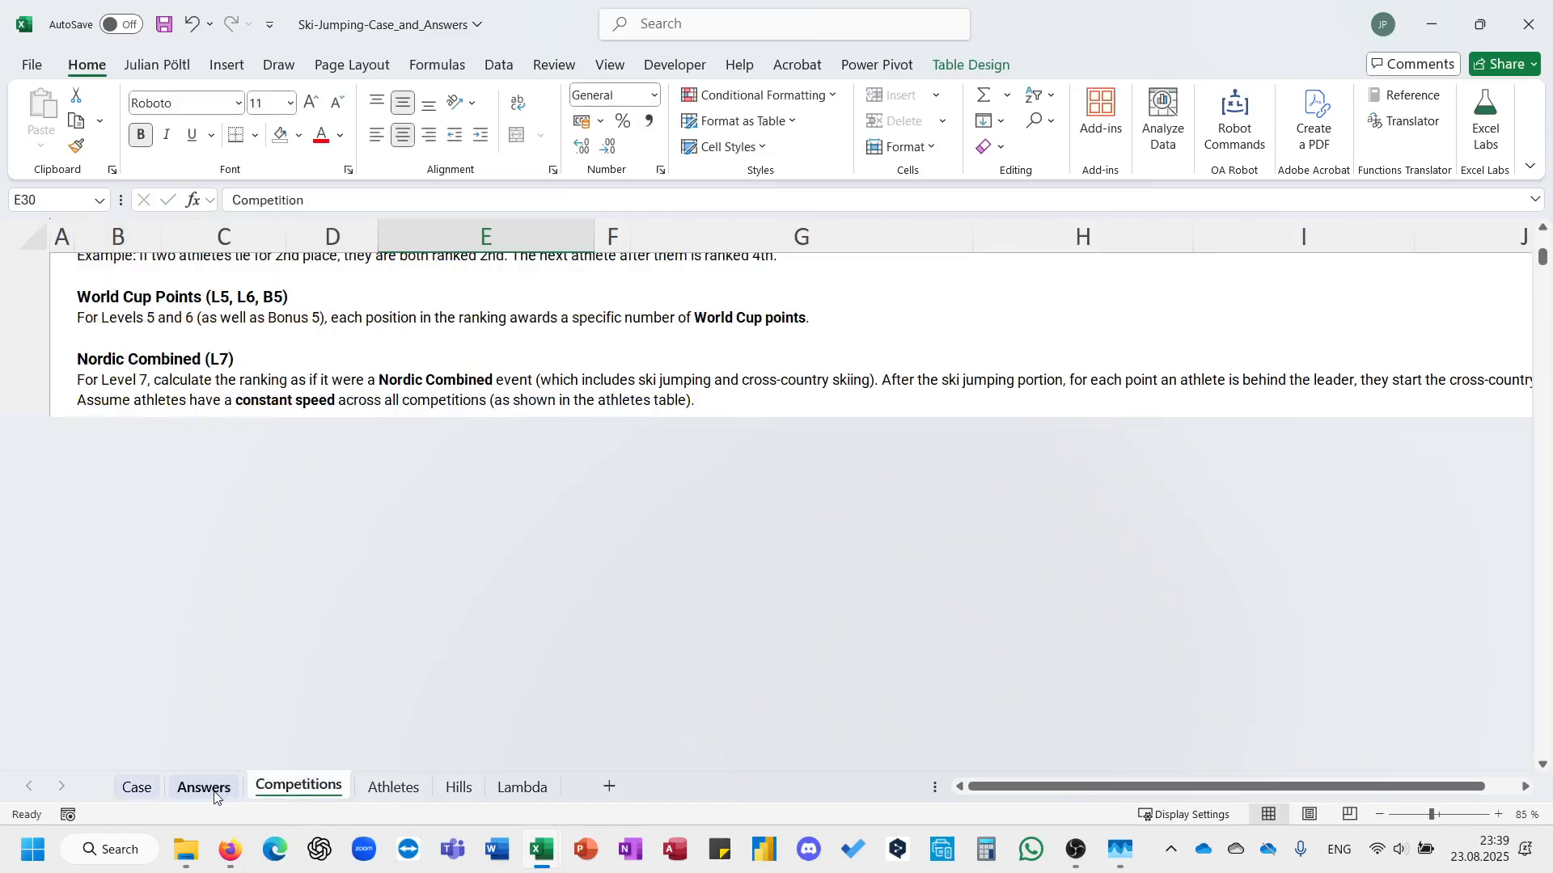
{"action": "left_click", "coordinate": [148, 791]}
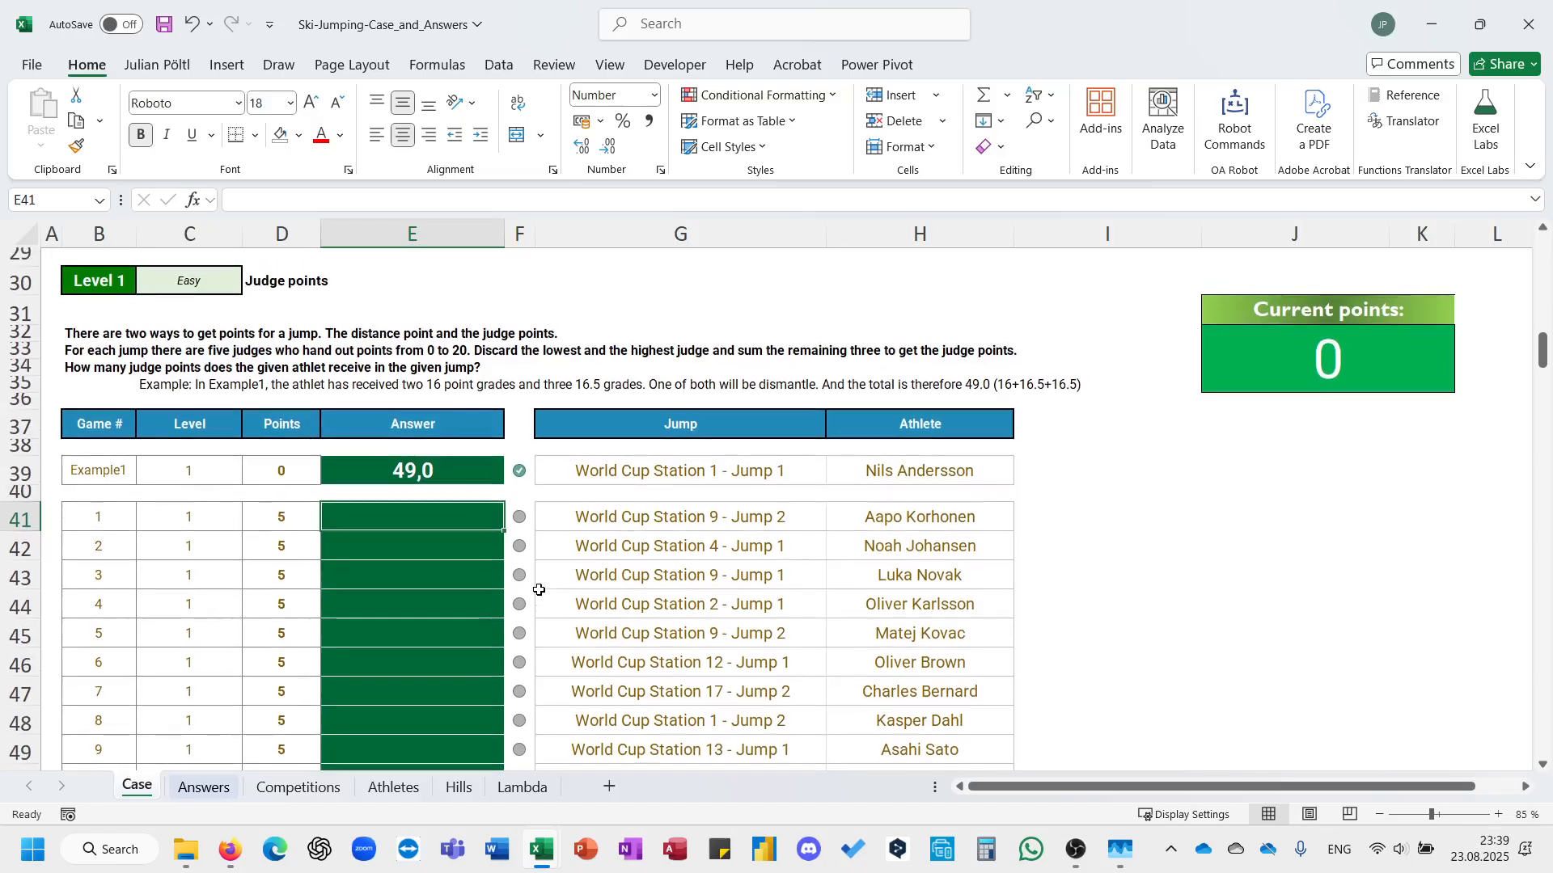
{"action": "left_click", "coordinate": [203, 786]}
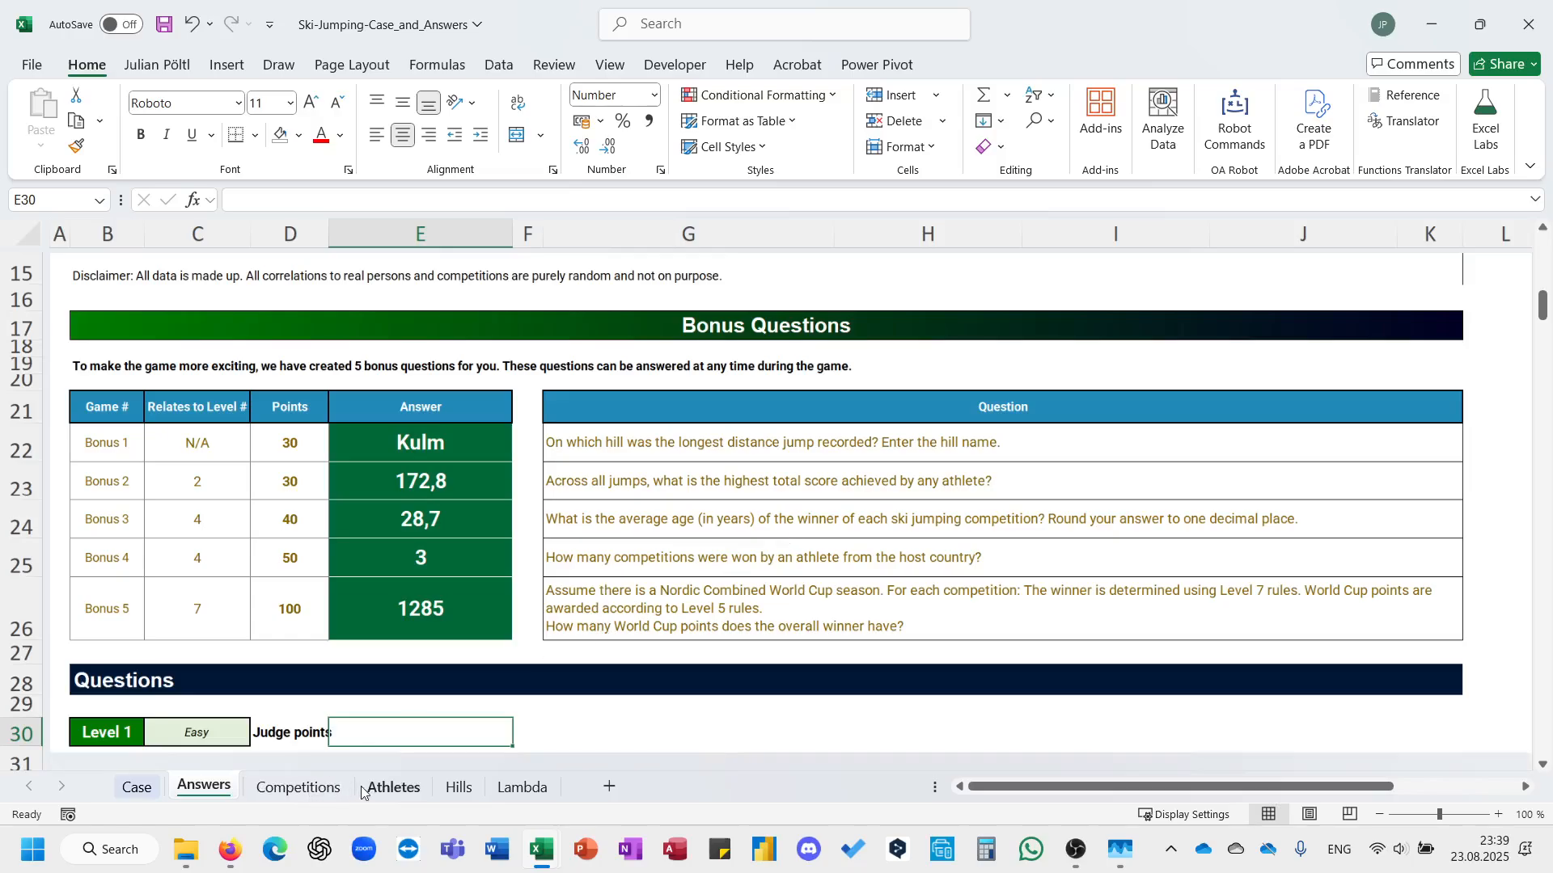
Start a SUM formula in cell I2 of the Competitions sheet, beside the first jump's five judge scores.
{"action": "left_click", "coordinate": [300, 787]}
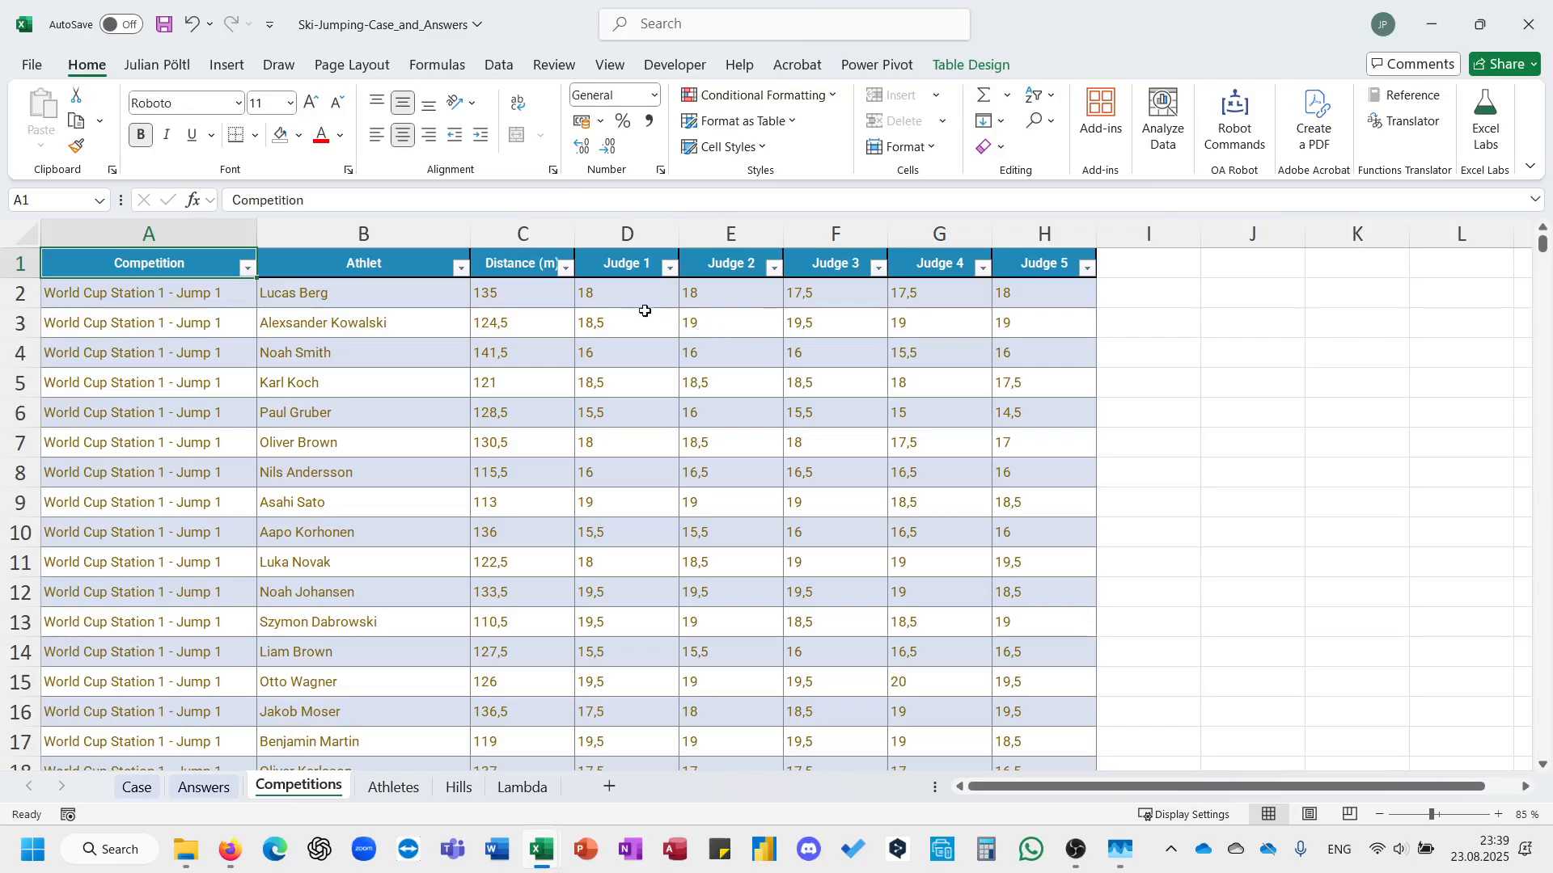
{"action": "left_click_drag", "start_coordinate": [616, 299], "coordinate": [1071, 297]}
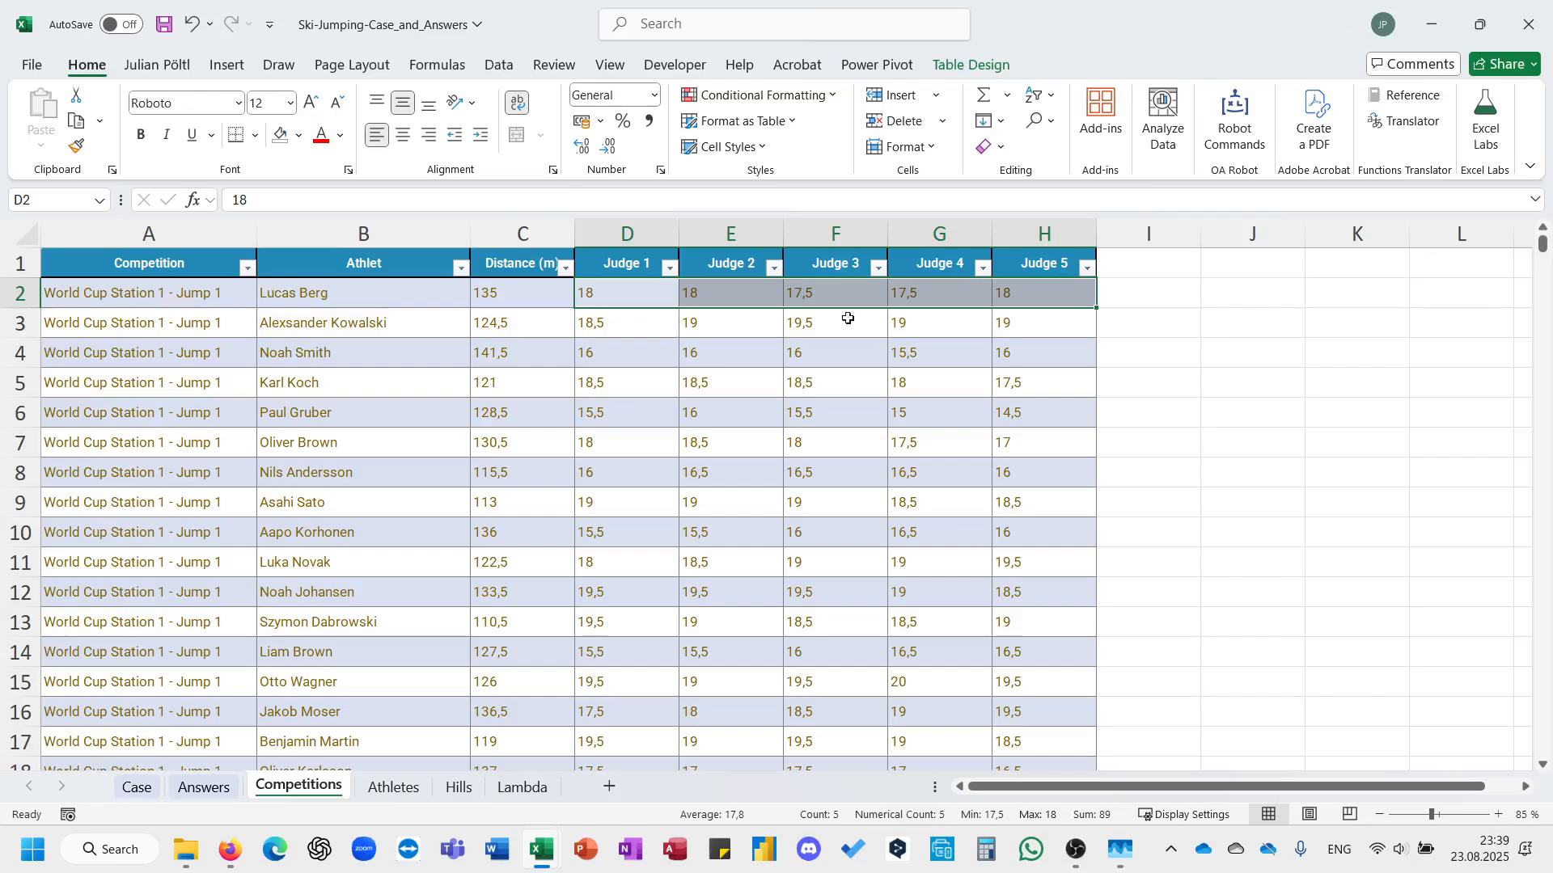
{"action": "left_click", "coordinate": [1128, 286]}
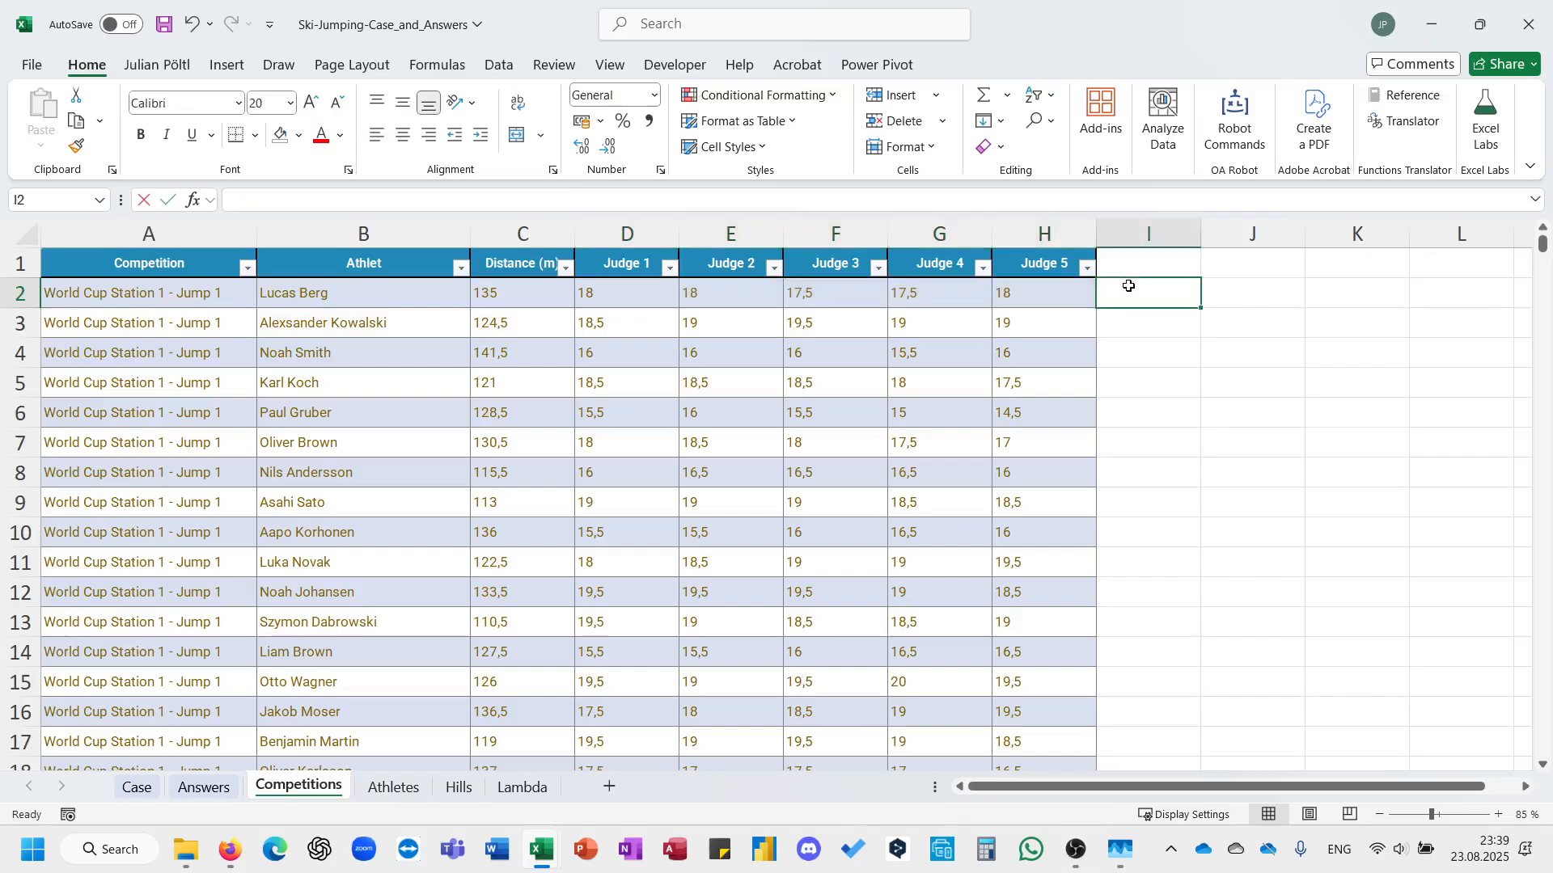
{"action": "type", "text": "=sum"}
{"action": "key", "text": "Tab"}
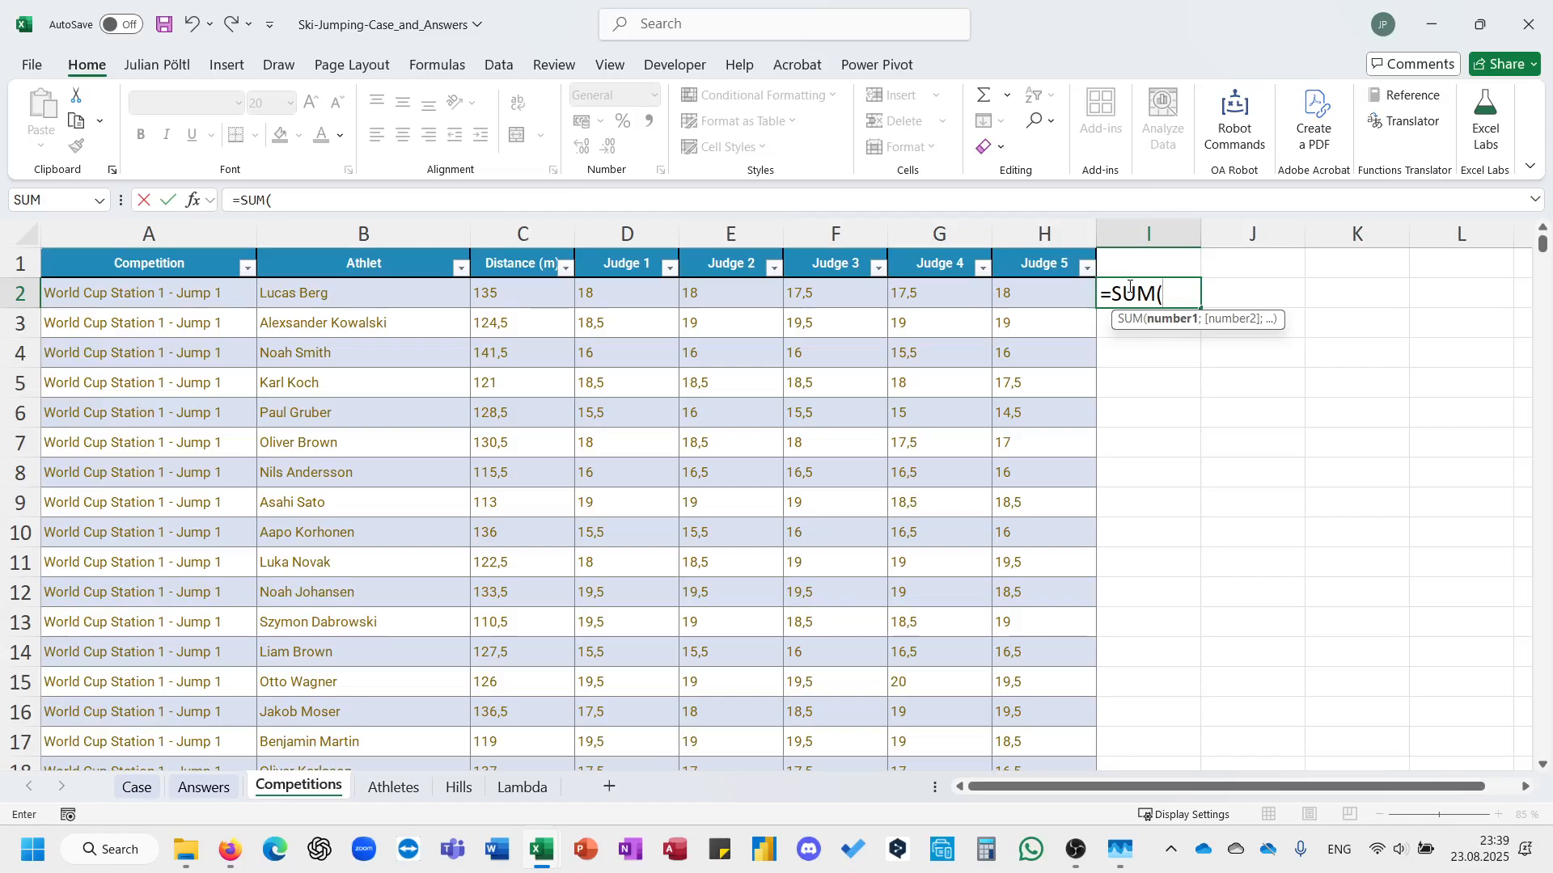
{"action": "type", "text": "se"}
{"action": "key", "text": "Down"}
{"action": "key", "text": "Down"}
{"action": "key", "text": "Down"}
{"action": "key", "text": "Down"}
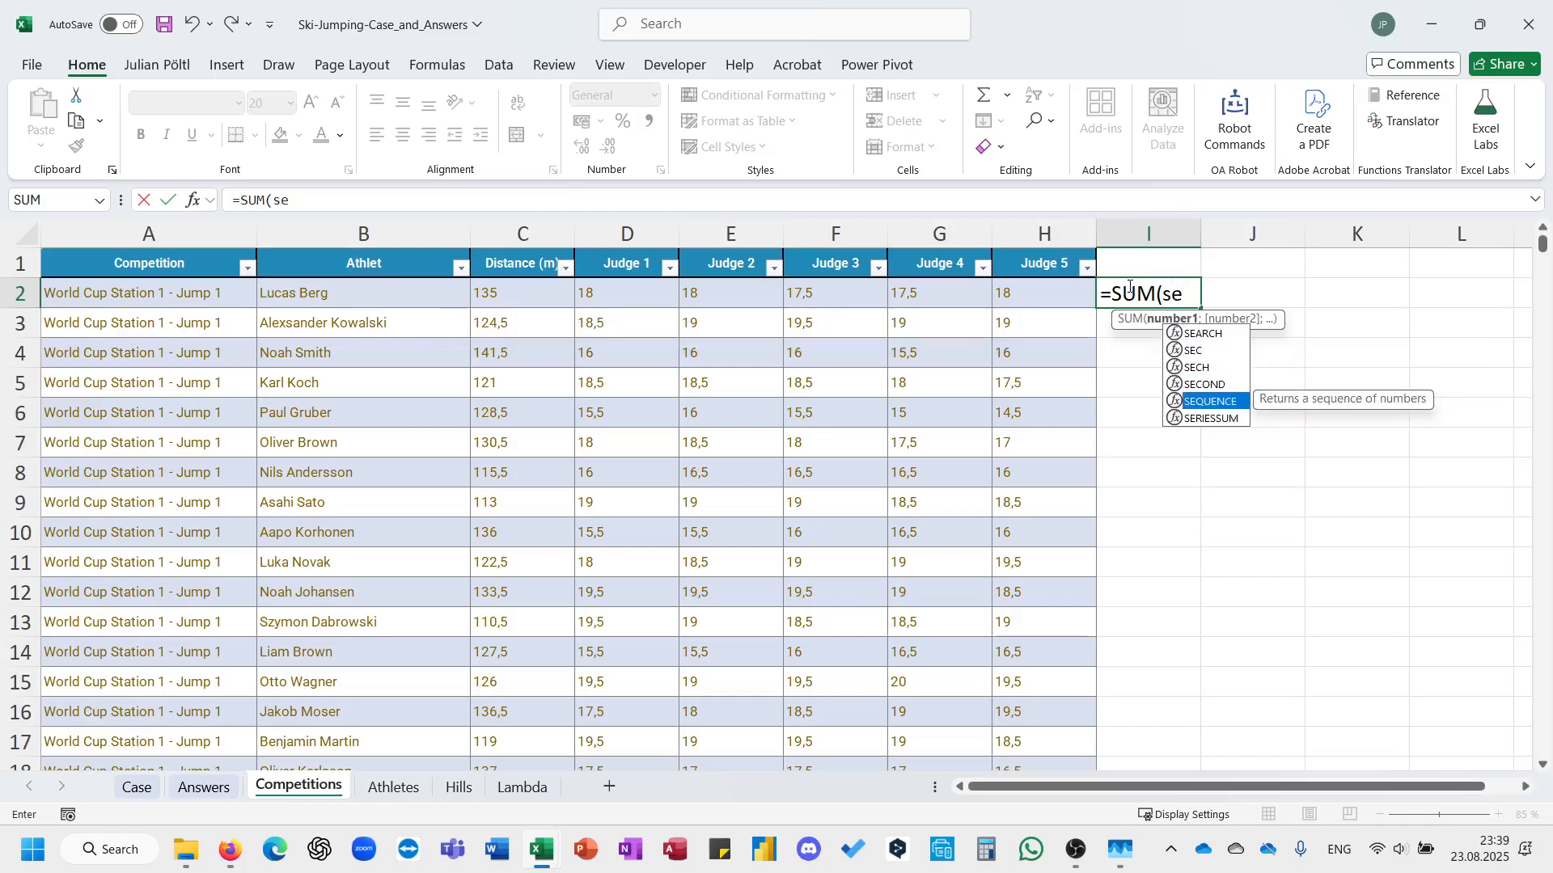
{"action": "key", "text": "BackSpace"}
{"action": "key", "text": "BackSpace"}
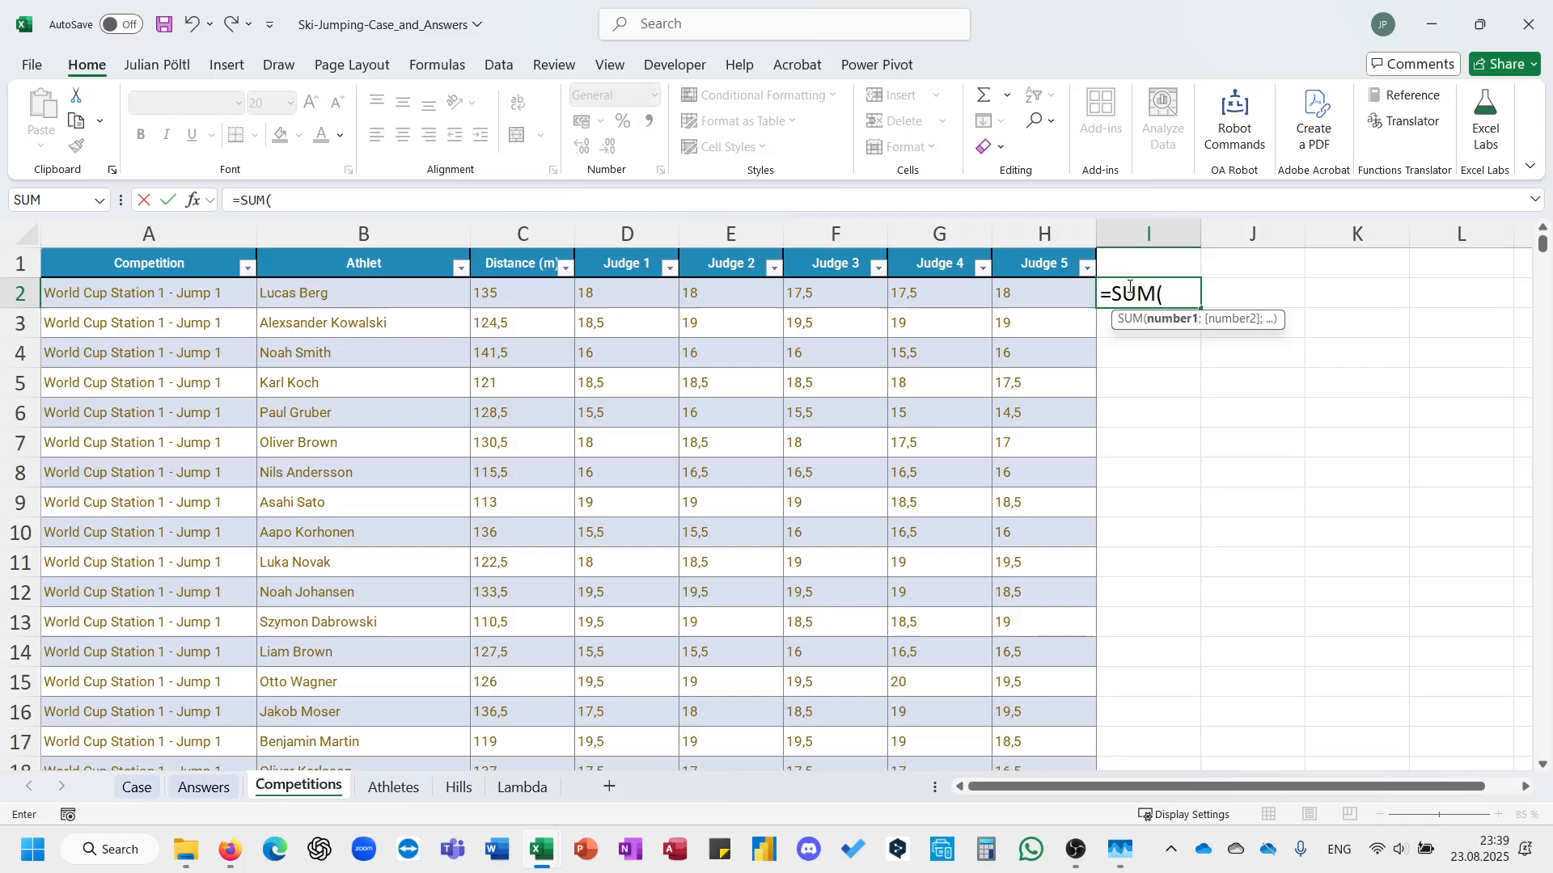
Nest a LARGE function inside the SUM, using the row's Judge 1 to Judge 5 scores as its array.
{"action": "type", "text": "lar"}
{"action": "key", "text": "Tab"}
{"action": "key", "text": "Left"}
{"action": "key", "text": "Left"}
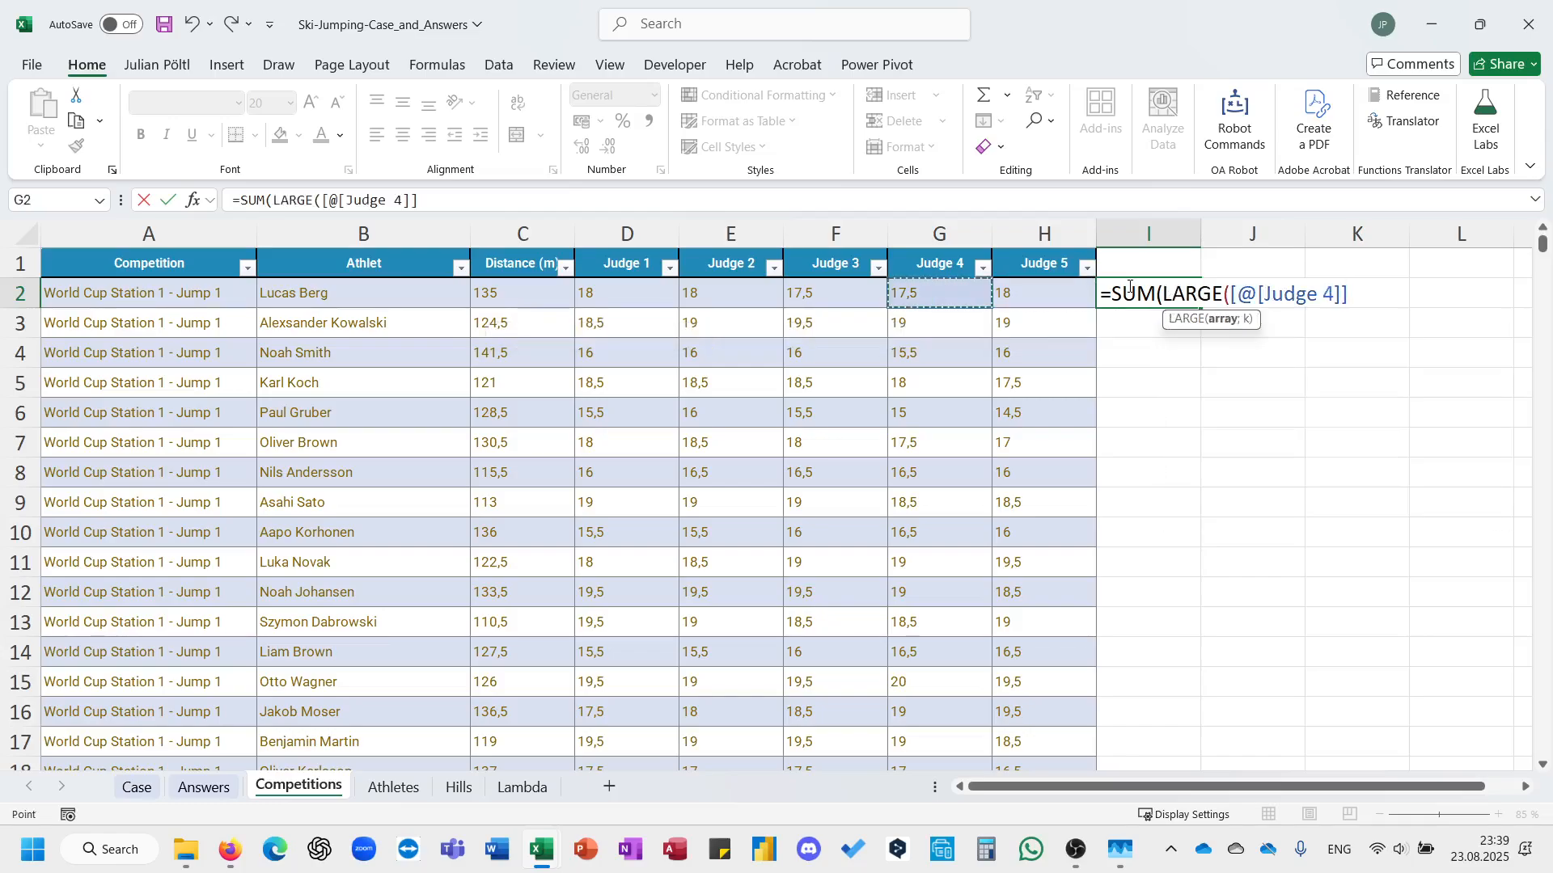
{"action": "key", "text": "Right"}
{"action": "key", "text": "shift+Left"}
{"action": "key", "text": "shift+Left"}
{"action": "key", "text": "shift+Left"}
{"action": "key", "text": "shift+Left"}
{"action": "key", "text": "shift+Left"}
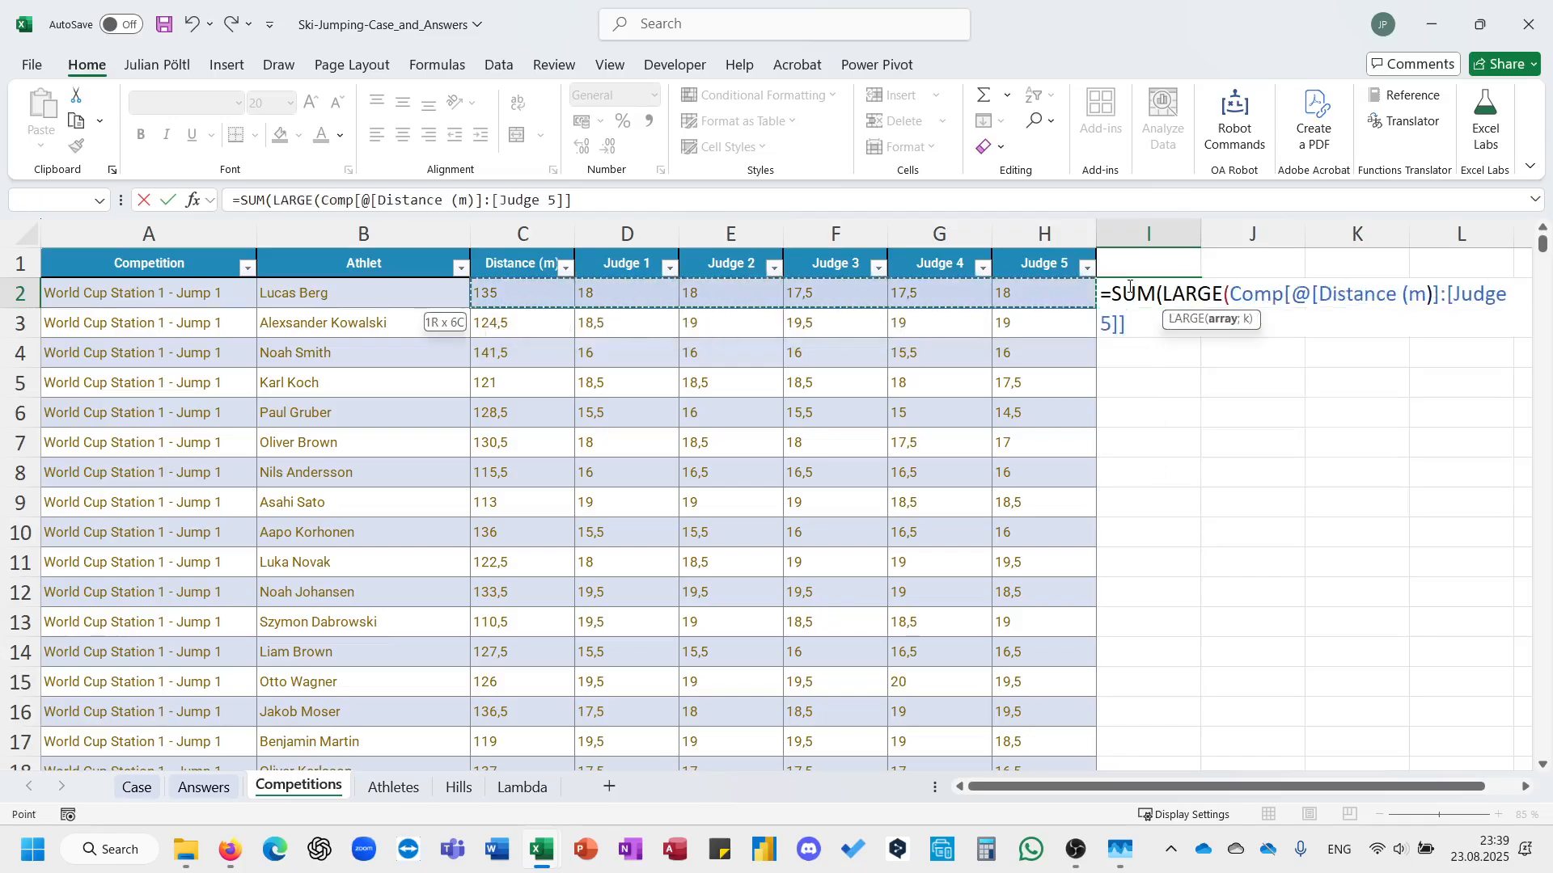
{"action": "key", "text": "shift+Right"}
Complete the formula with SEQUENCE(3;;2) as LARGE's k argument and enter it for the new table column.
{"action": "type", "text": ";se"}
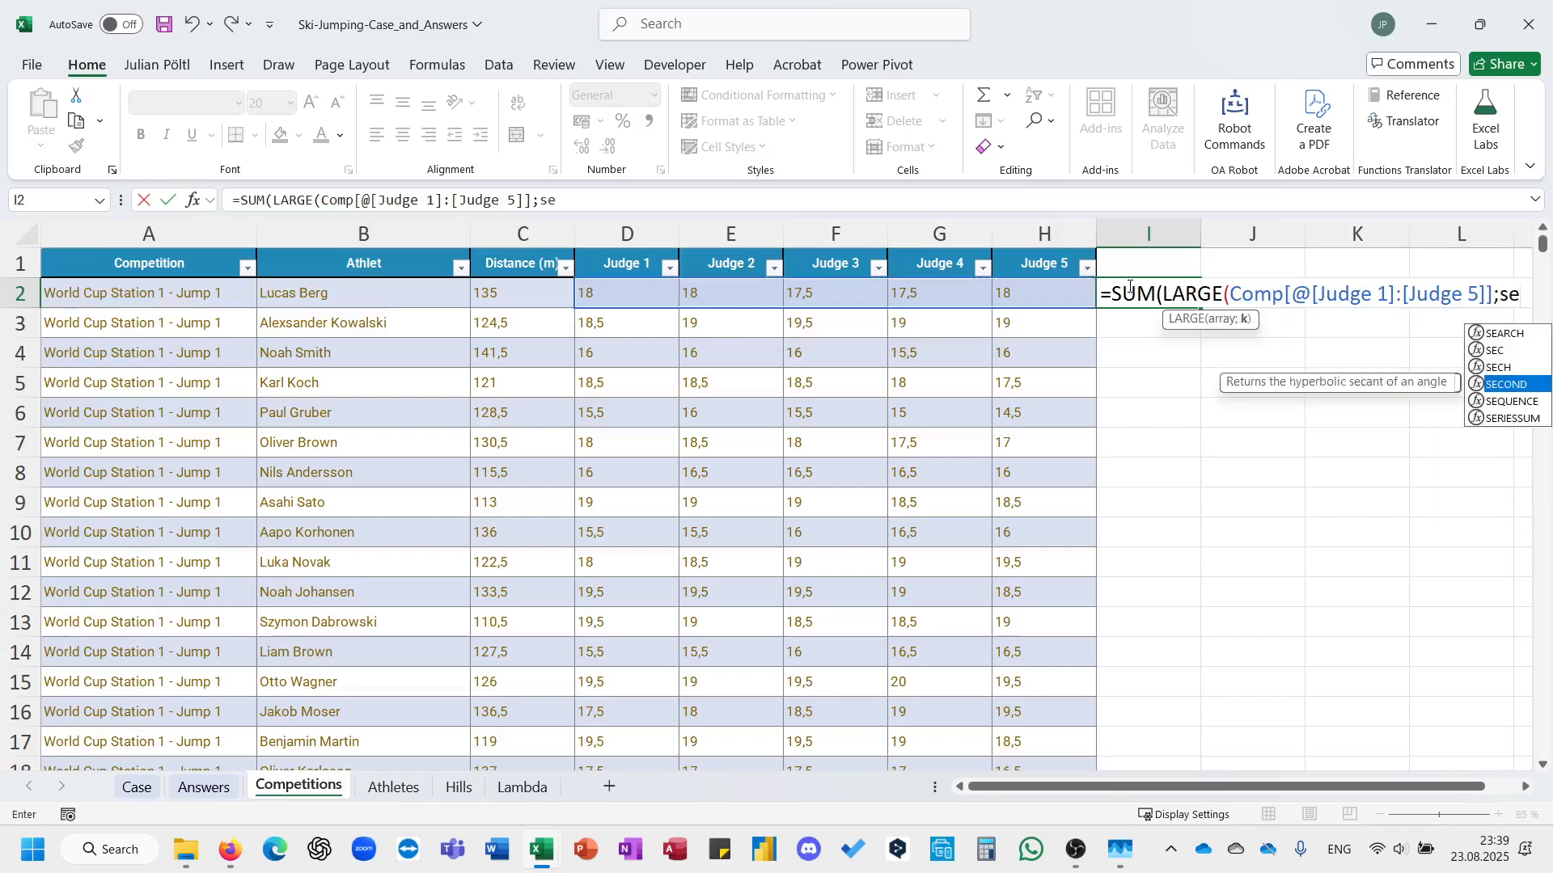
{"action": "key", "text": "Tab"}
{"action": "type", "text": "3;;2)))"}
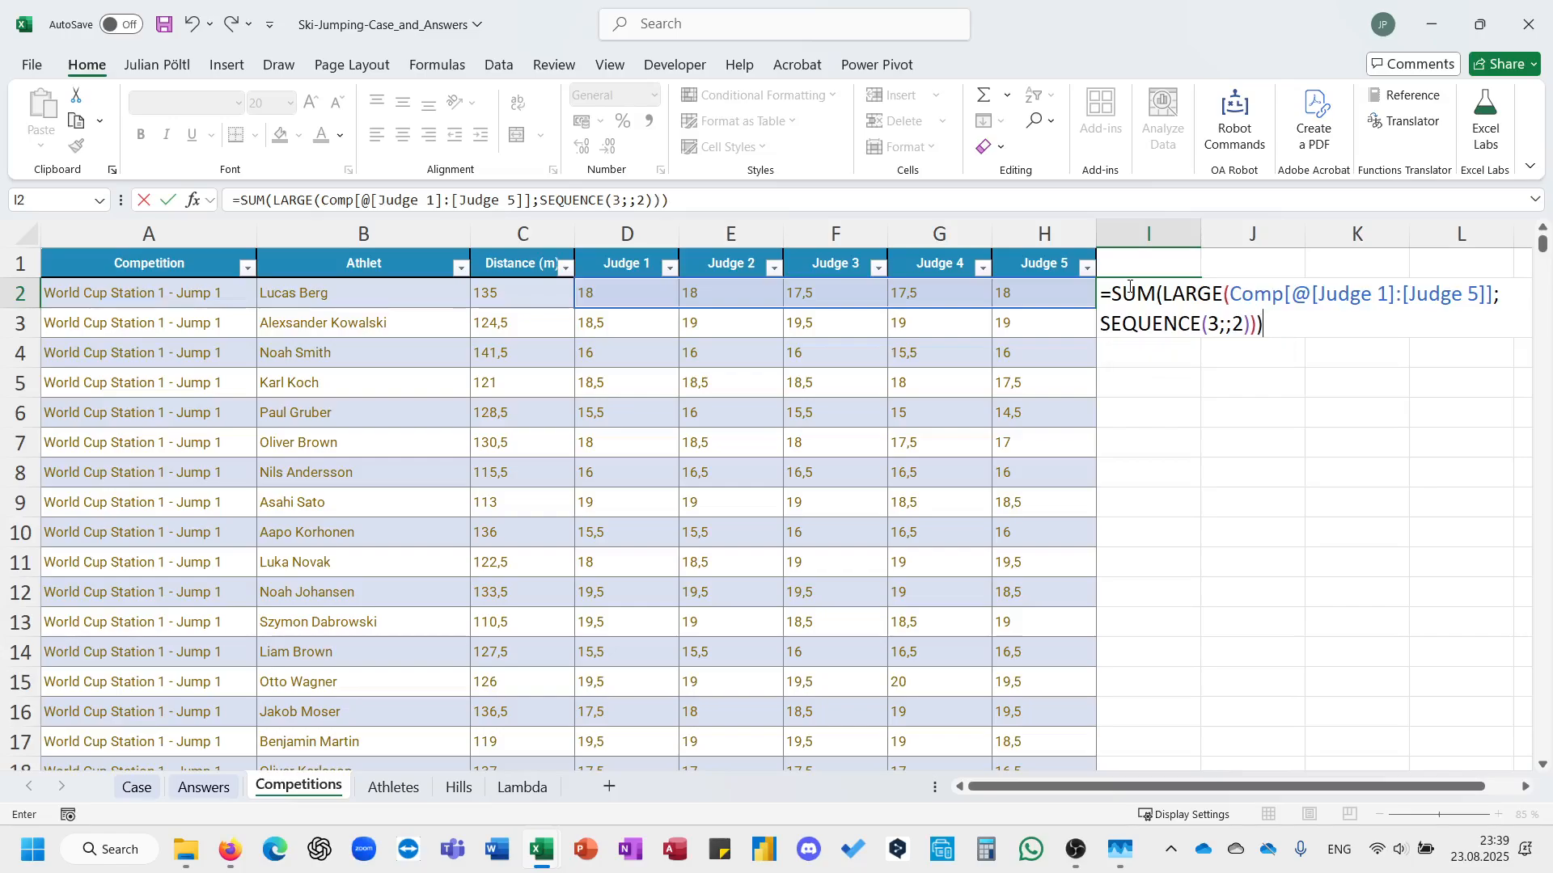
{"action": "key", "text": "Return"}
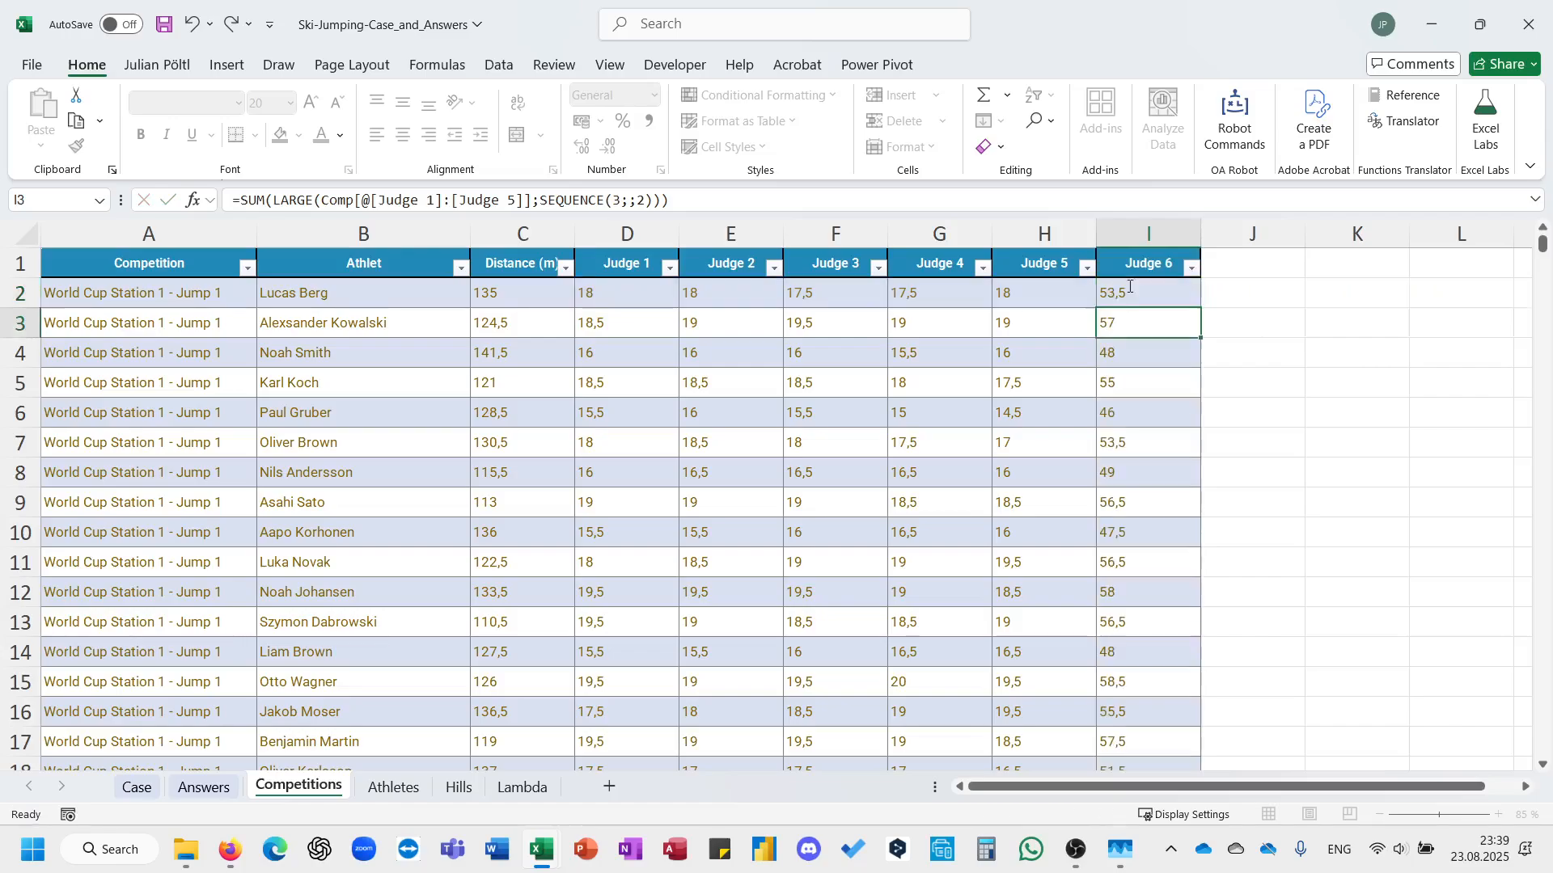
Rename the new judge points column's header to JudgeP.
{"action": "left_click", "coordinate": [1128, 287]}
{"action": "left_click", "coordinate": [1135, 261]}
{"action": "key", "text": "F2"}
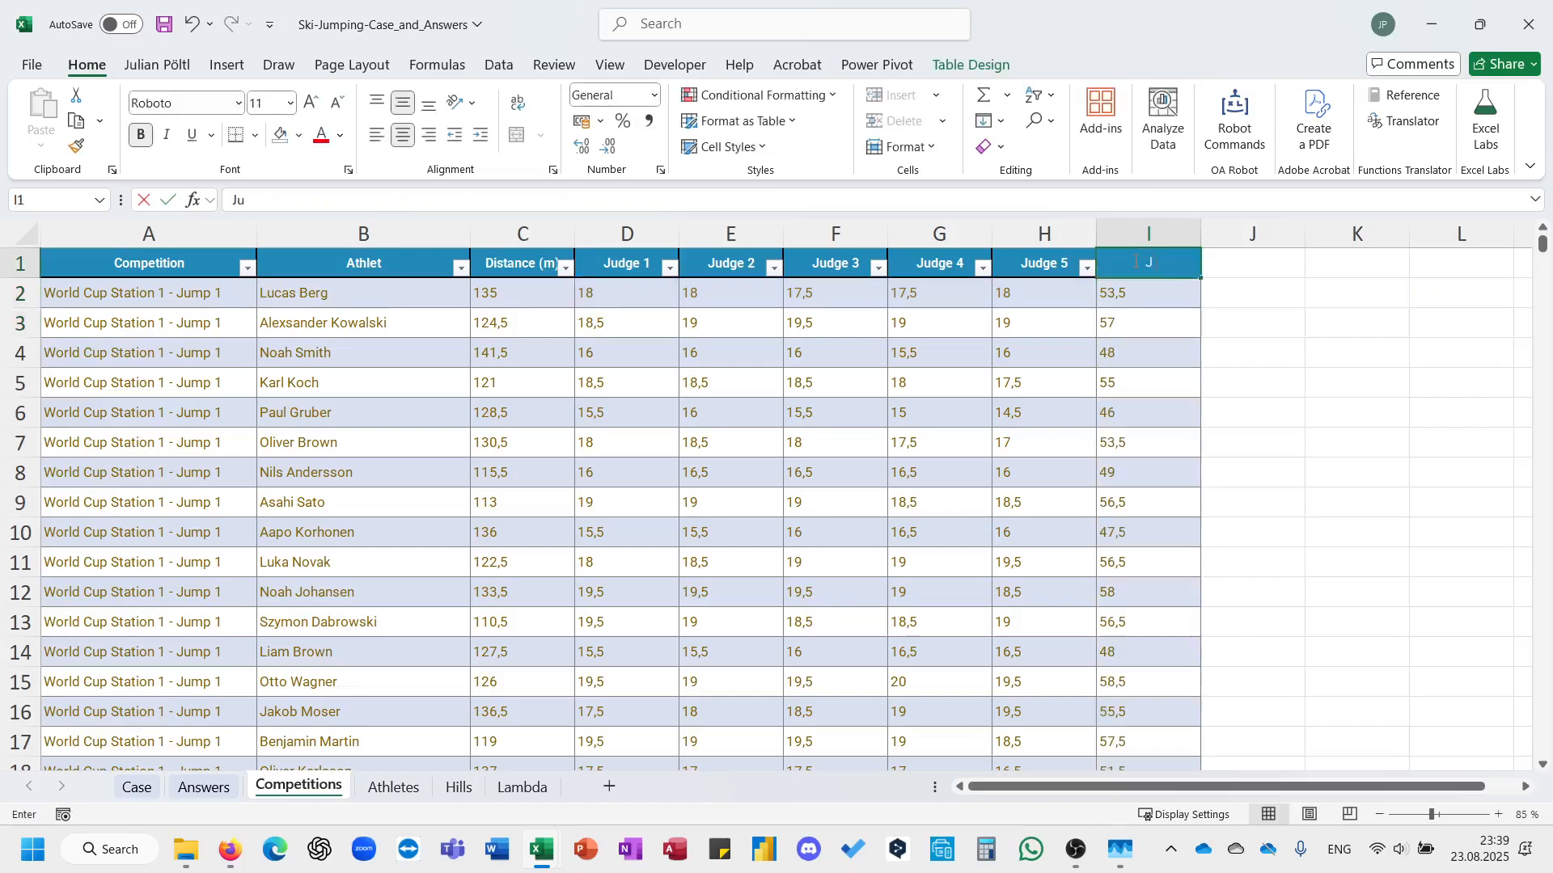
{"action": "key", "text": "BackSpace"}
{"action": "key", "text": "BackSpace"}
{"action": "type", "text": "P"}
{"action": "key", "text": "Return"}
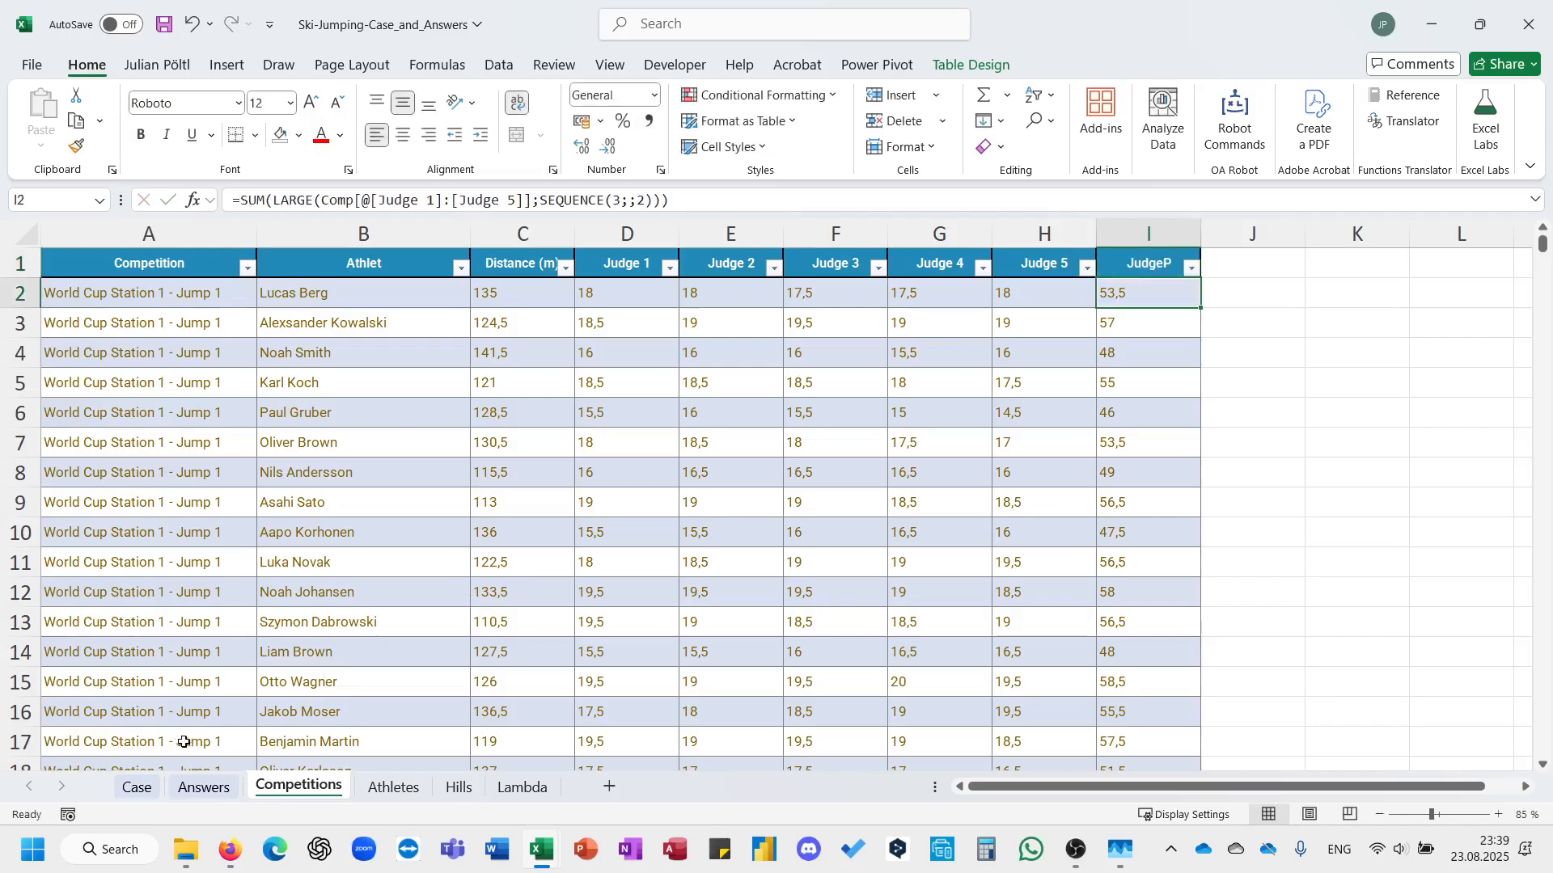
Start an XLOOKUP formula in the Case sheet's first Level 1 answer cell, E41, with G41&H41 as the lookup value.
{"action": "left_click", "coordinate": [137, 787]}
{"action": "type", "text": "=xl"}
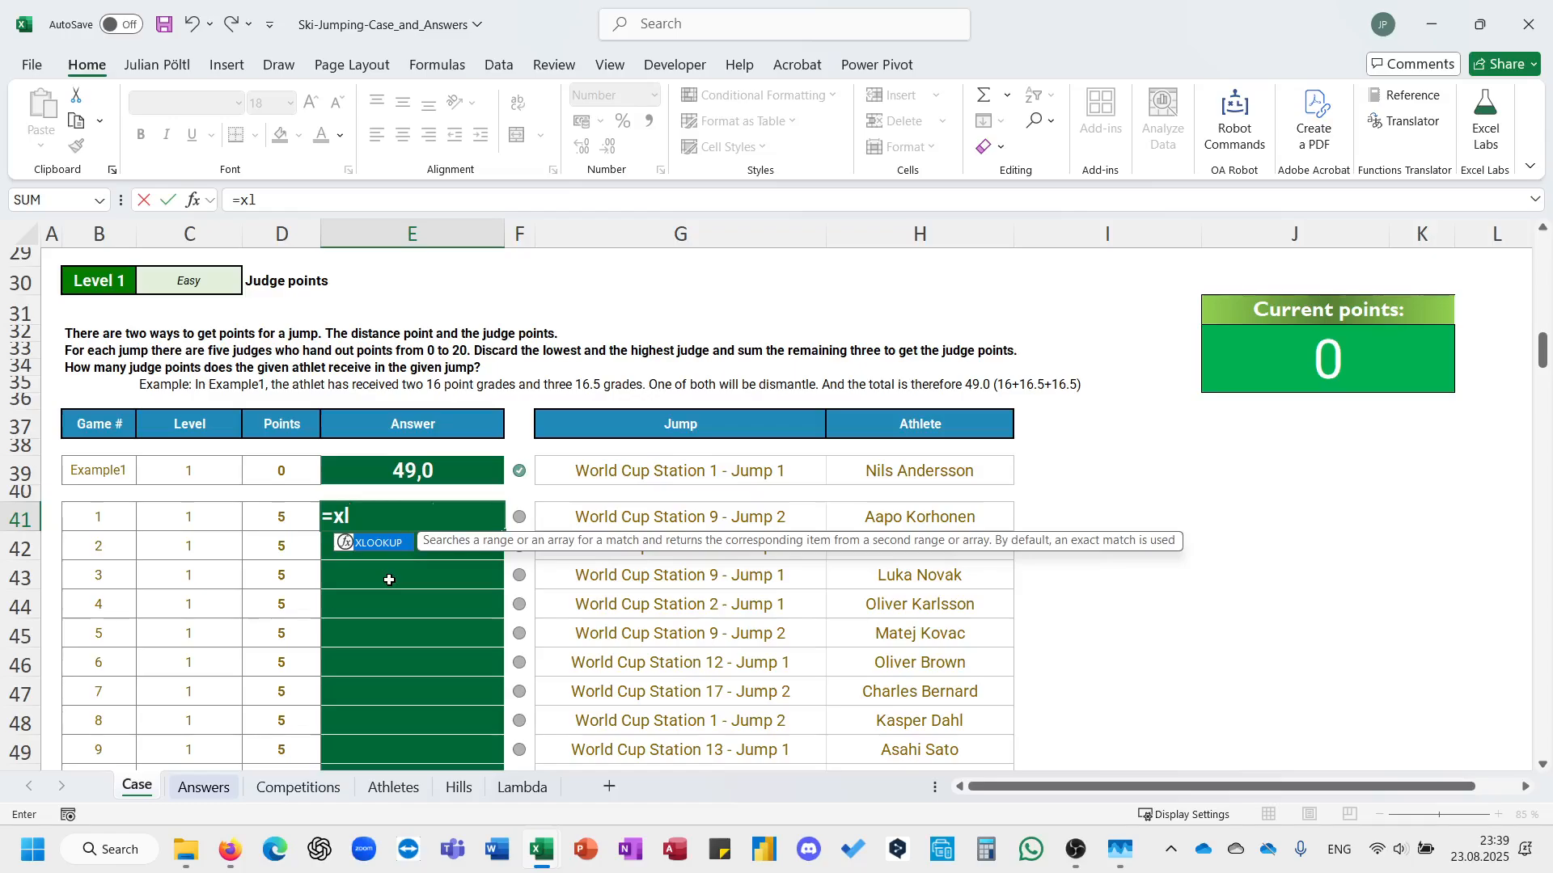
{"action": "key", "text": "Tab"}
{"action": "key", "text": "Right"}
{"action": "key", "text": "Right"}
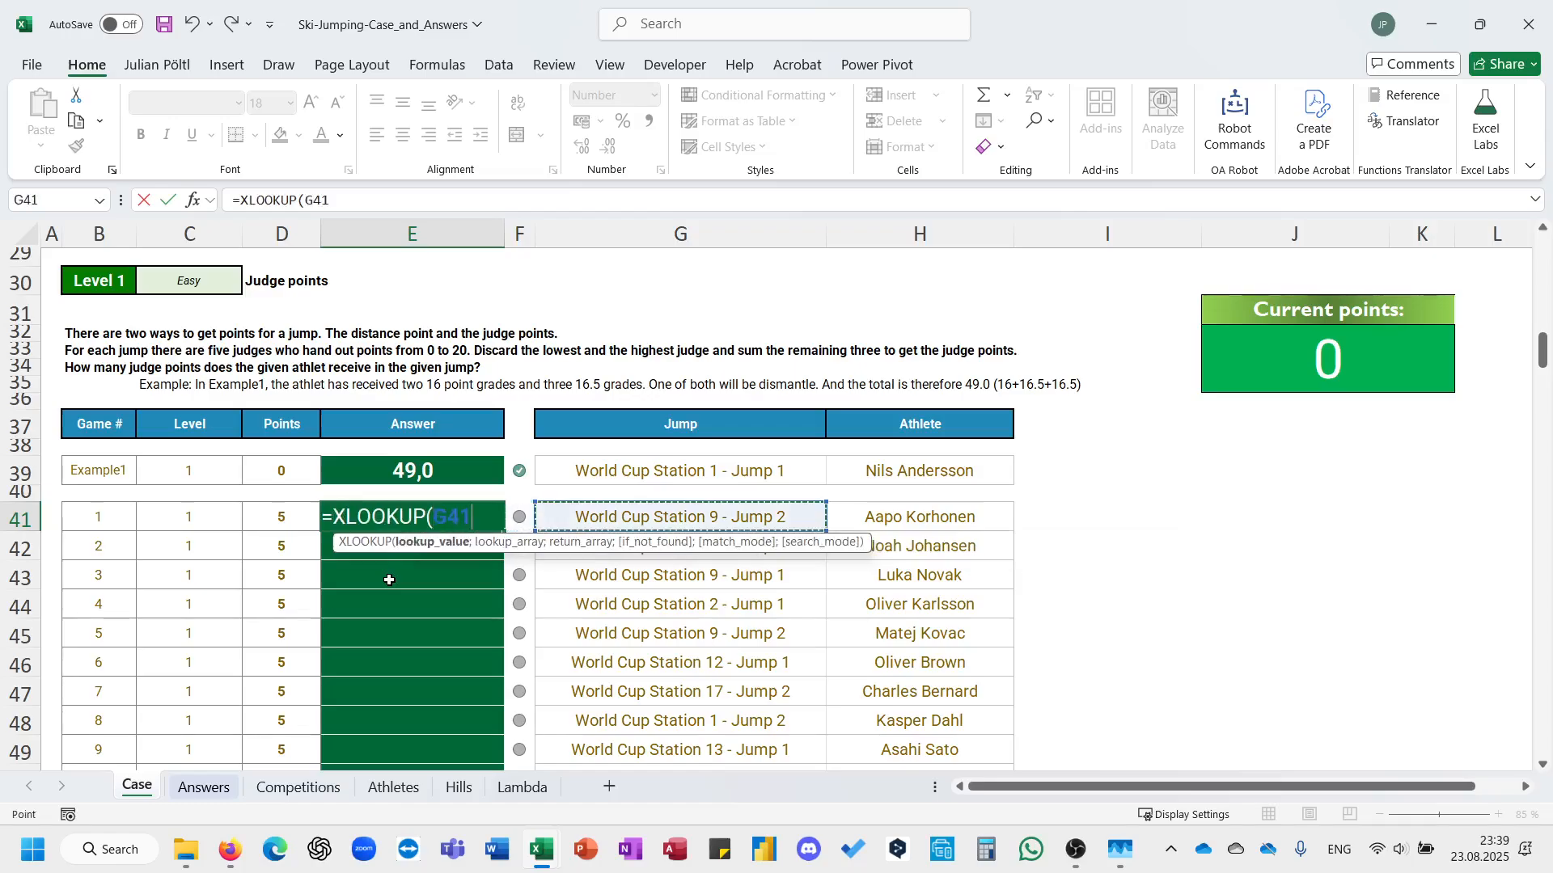
{"action": "type", "text": "&"}
{"action": "key", "text": "Right"}
{"action": "key", "text": "Right"}
{"action": "key", "text": "Left"}
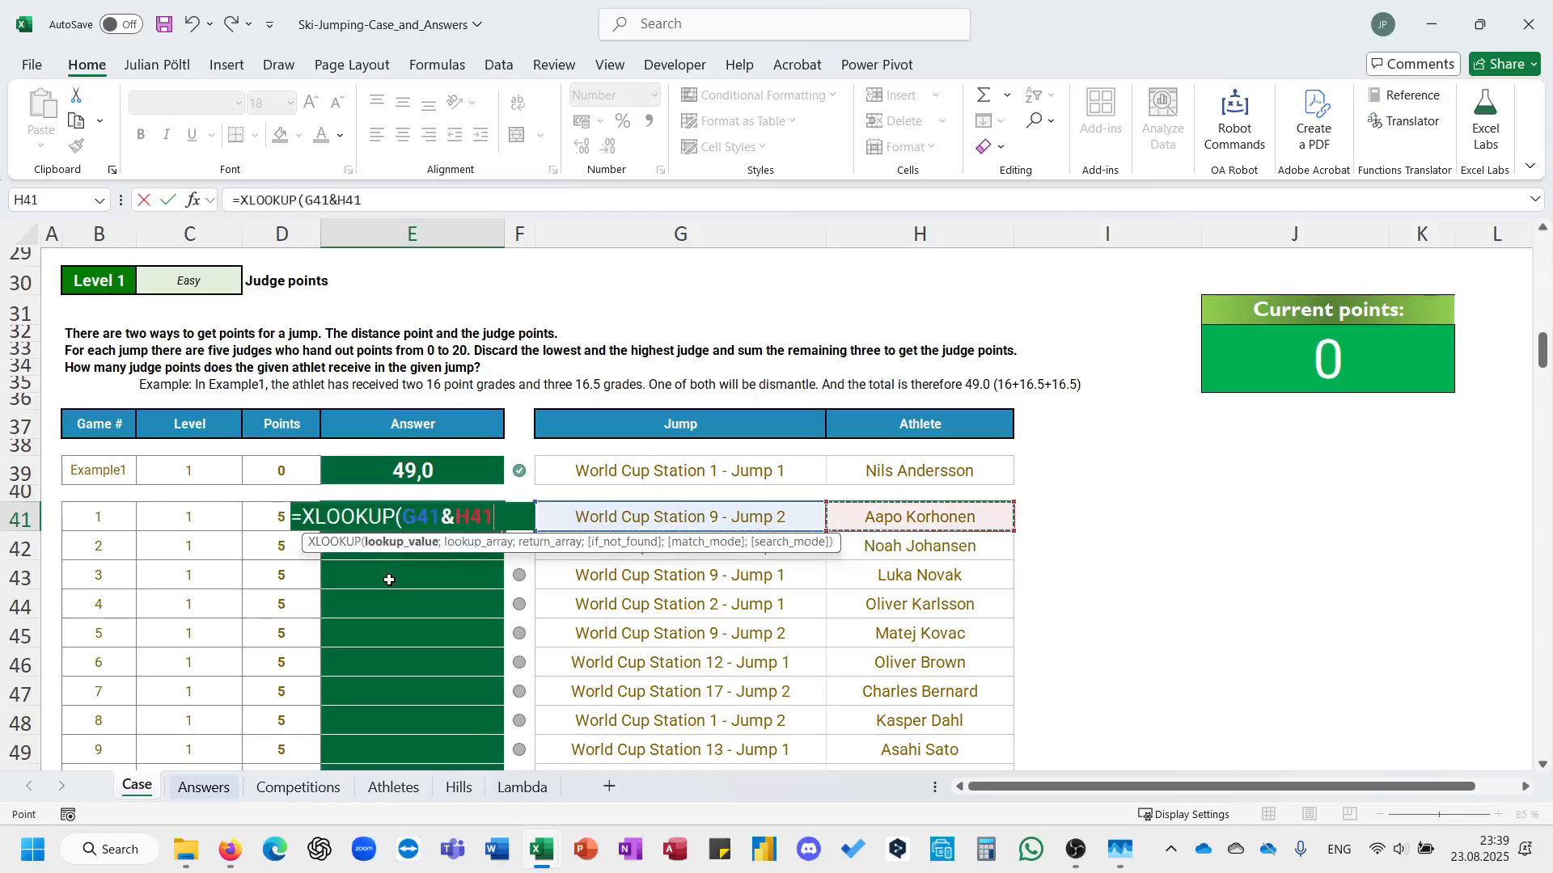
Add Comp[Competition] as the first part of the XLOOKUP's lookup array.
{"action": "type", "text": ";com"}
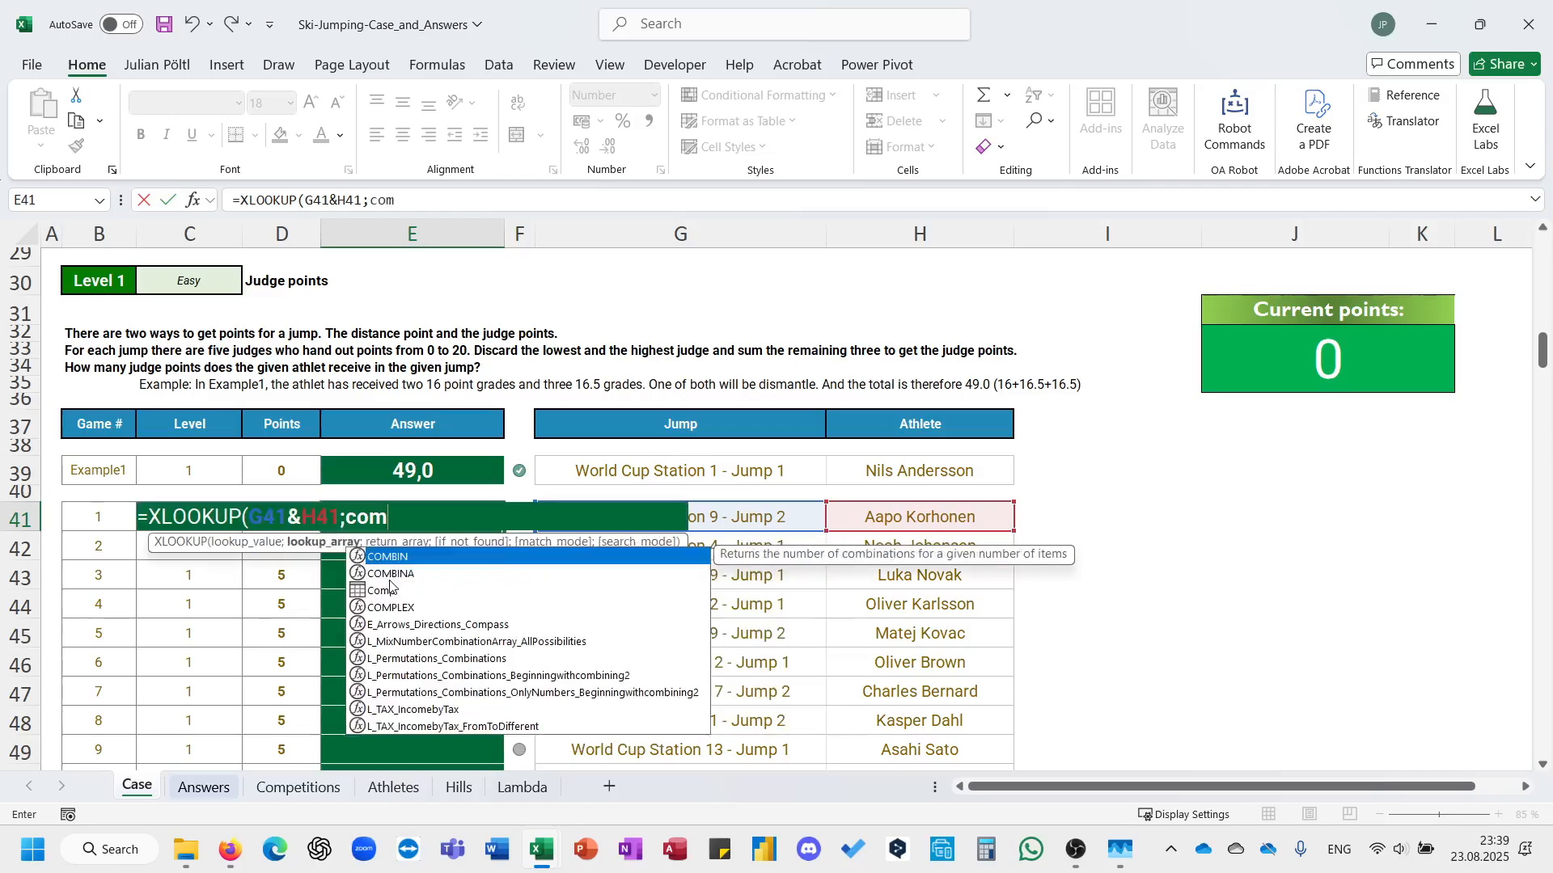
{"action": "key", "text": "Tab"}
{"action": "type", "text": "["}
{"action": "key", "text": "Down"}
{"action": "key", "text": "Down"}
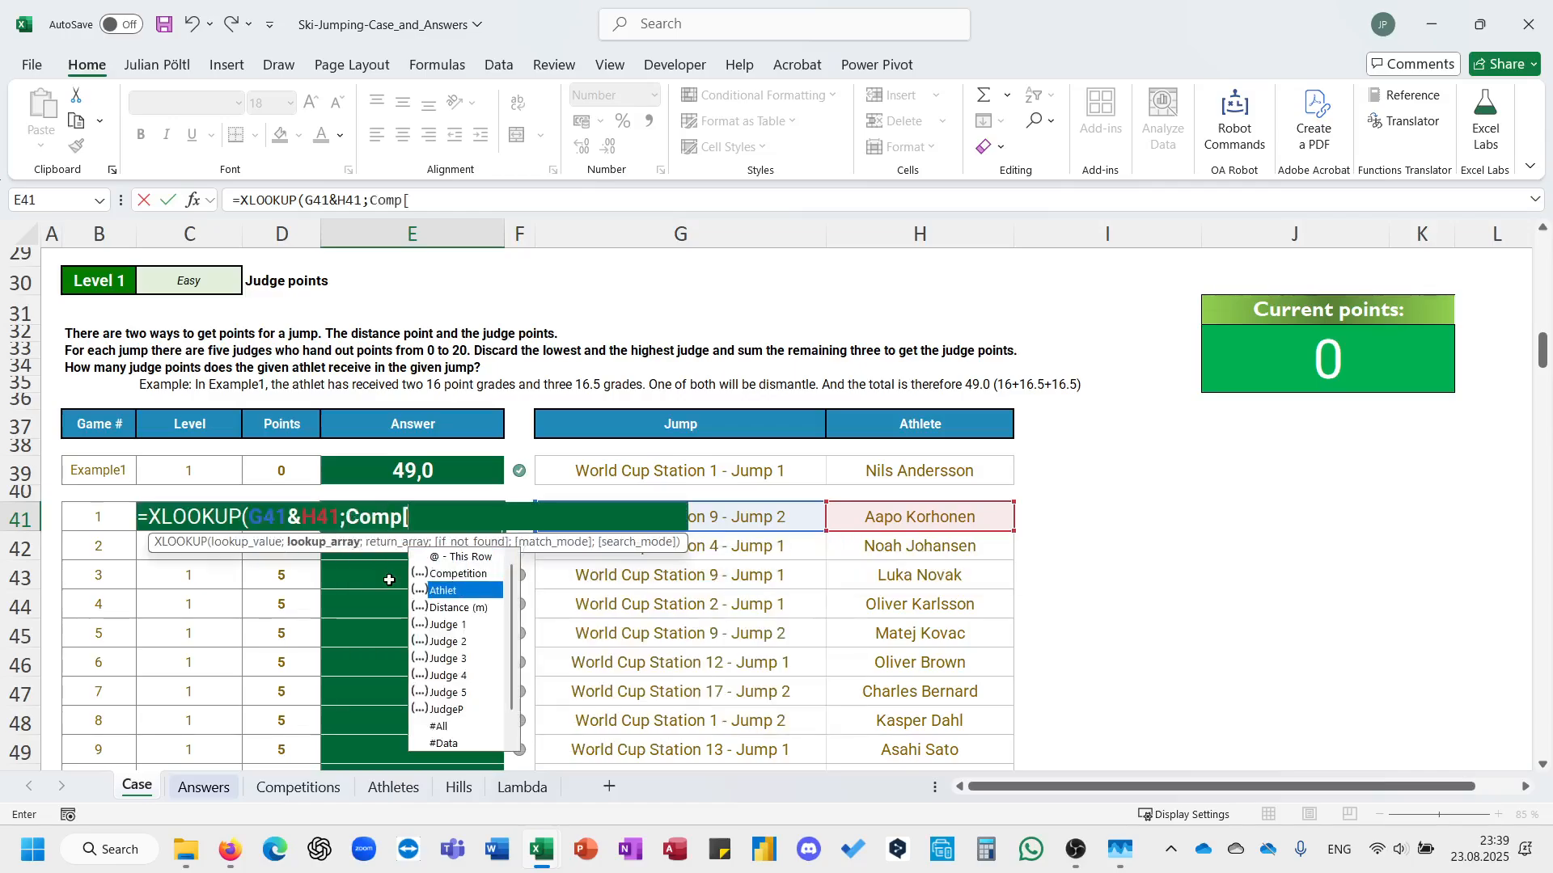
{"action": "key", "text": "Up"}
{"action": "key", "text": "Tab"}
{"action": "type", "text": "]"}
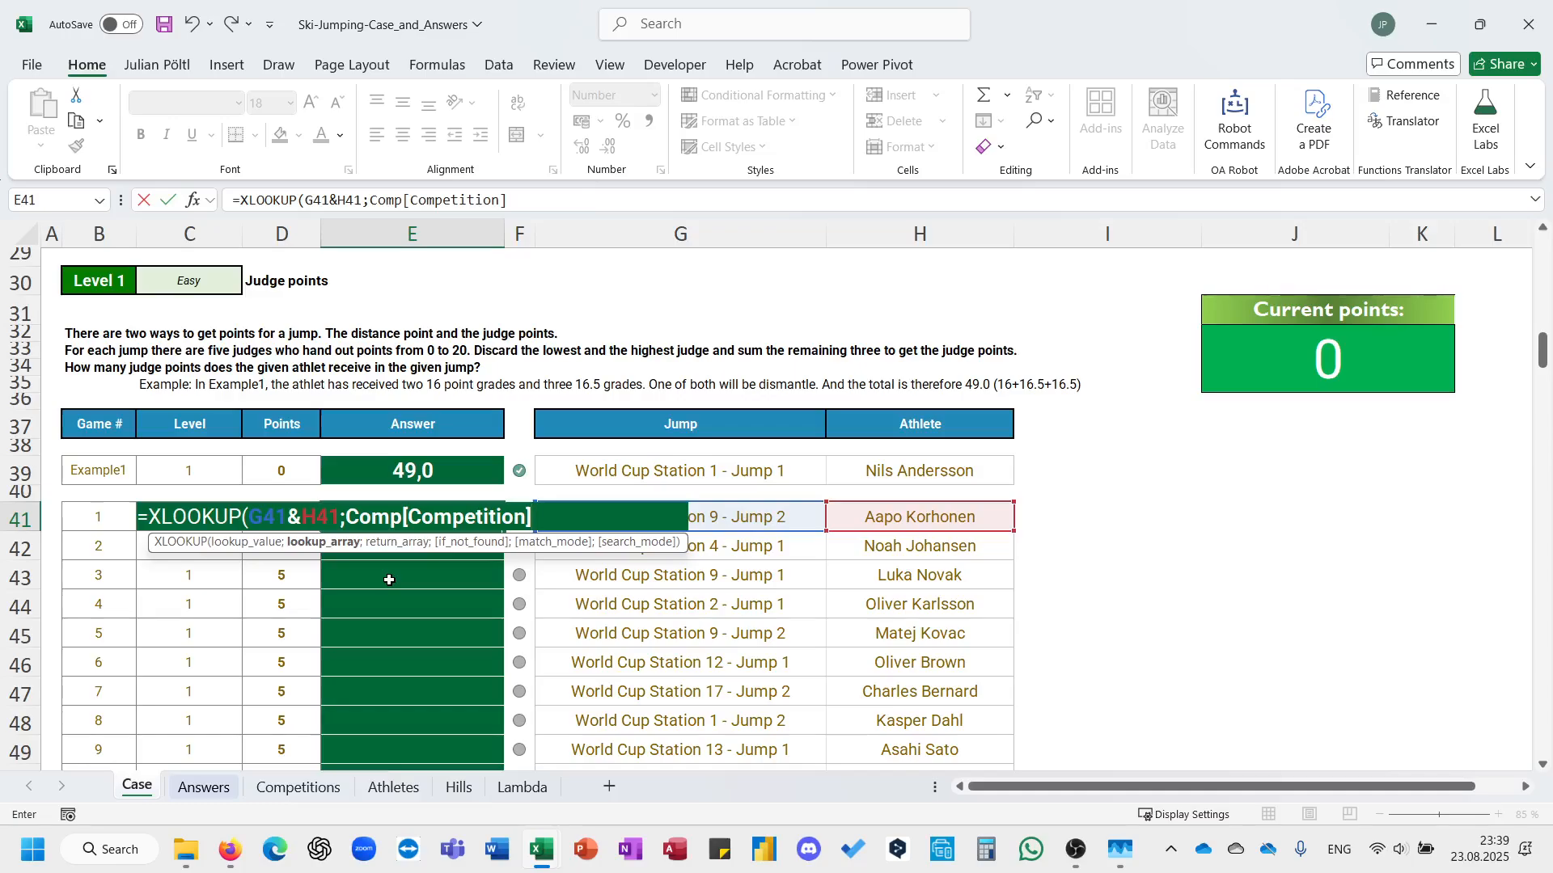
{"action": "type", "text": "&comp"}
Join Comp[Athlet] to Comp[Competition] with & to complete the lookup array.
{"action": "key", "text": "Tab"}
{"action": "type", "text": "["}
{"action": "key", "text": "Down"}
{"action": "key", "text": "Tab"}
{"action": "type", "text": "];"}
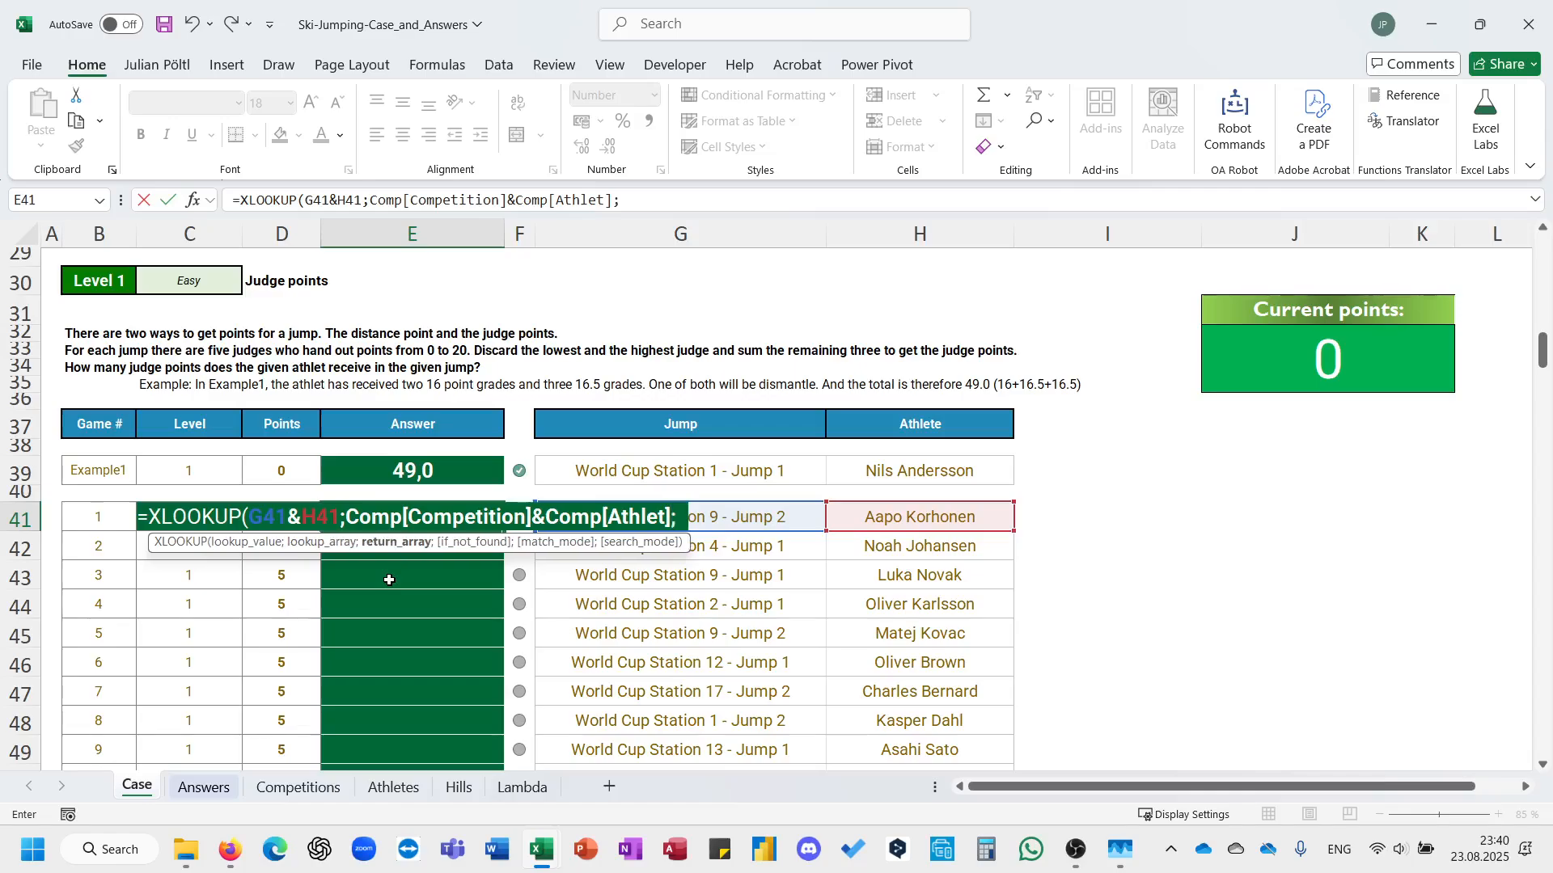
{"action": "type", "text": "comp"}
Complete the XLOOKUP with Comp[JudgeP] as the return array and fill the formula down all Level 1 answers.
{"action": "key", "text": "Tab"}
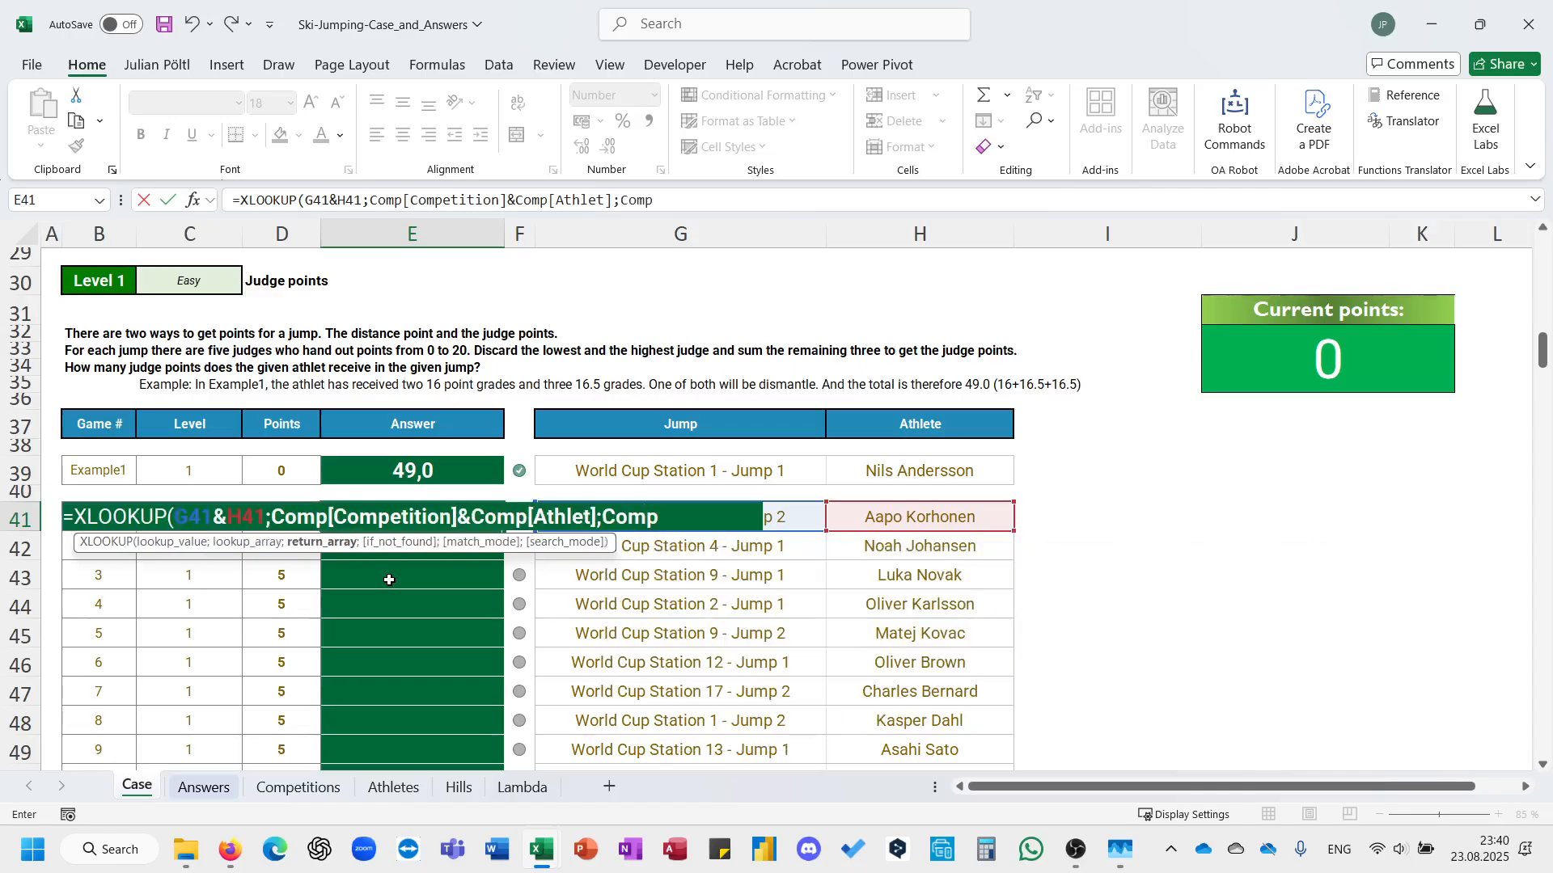
{"action": "type", "text": "["}
{"action": "key", "text": "Down"}
{"action": "key", "text": "Down"}
{"action": "key", "text": "Down"}
{"action": "key", "text": "Down"}
{"action": "key", "text": "Down"}
{"action": "key", "text": "Down"}
{"action": "key", "text": "Down"}
{"action": "key", "text": "Down"}
{"action": "key", "text": "Down"}
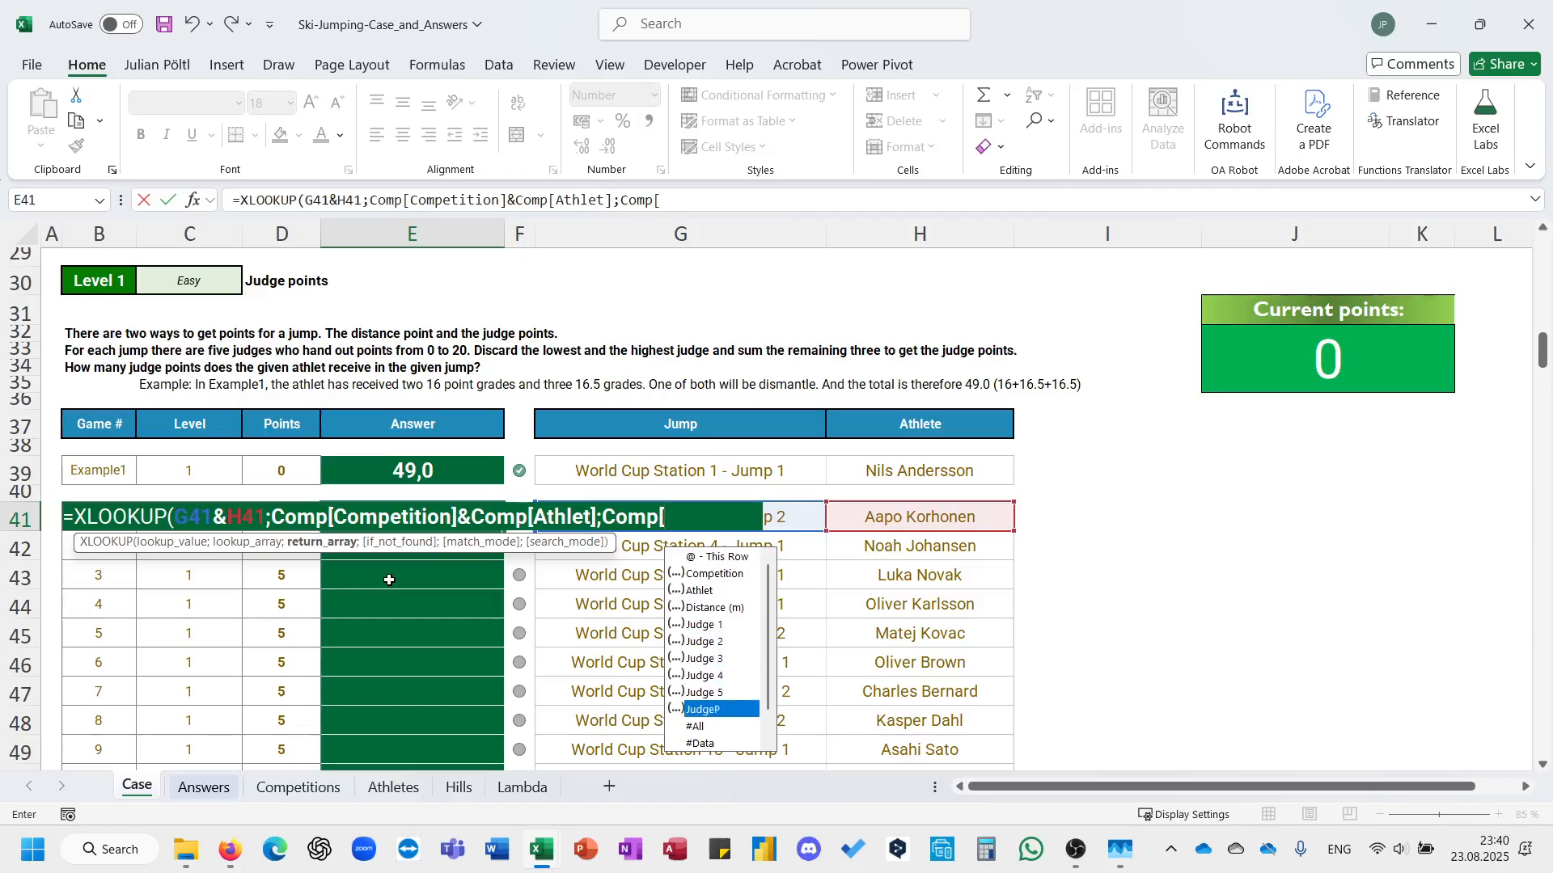
{"action": "key", "text": "Tab"}
{"action": "type", "text": "])"}
{"action": "key", "text": "ctrl+Return"}
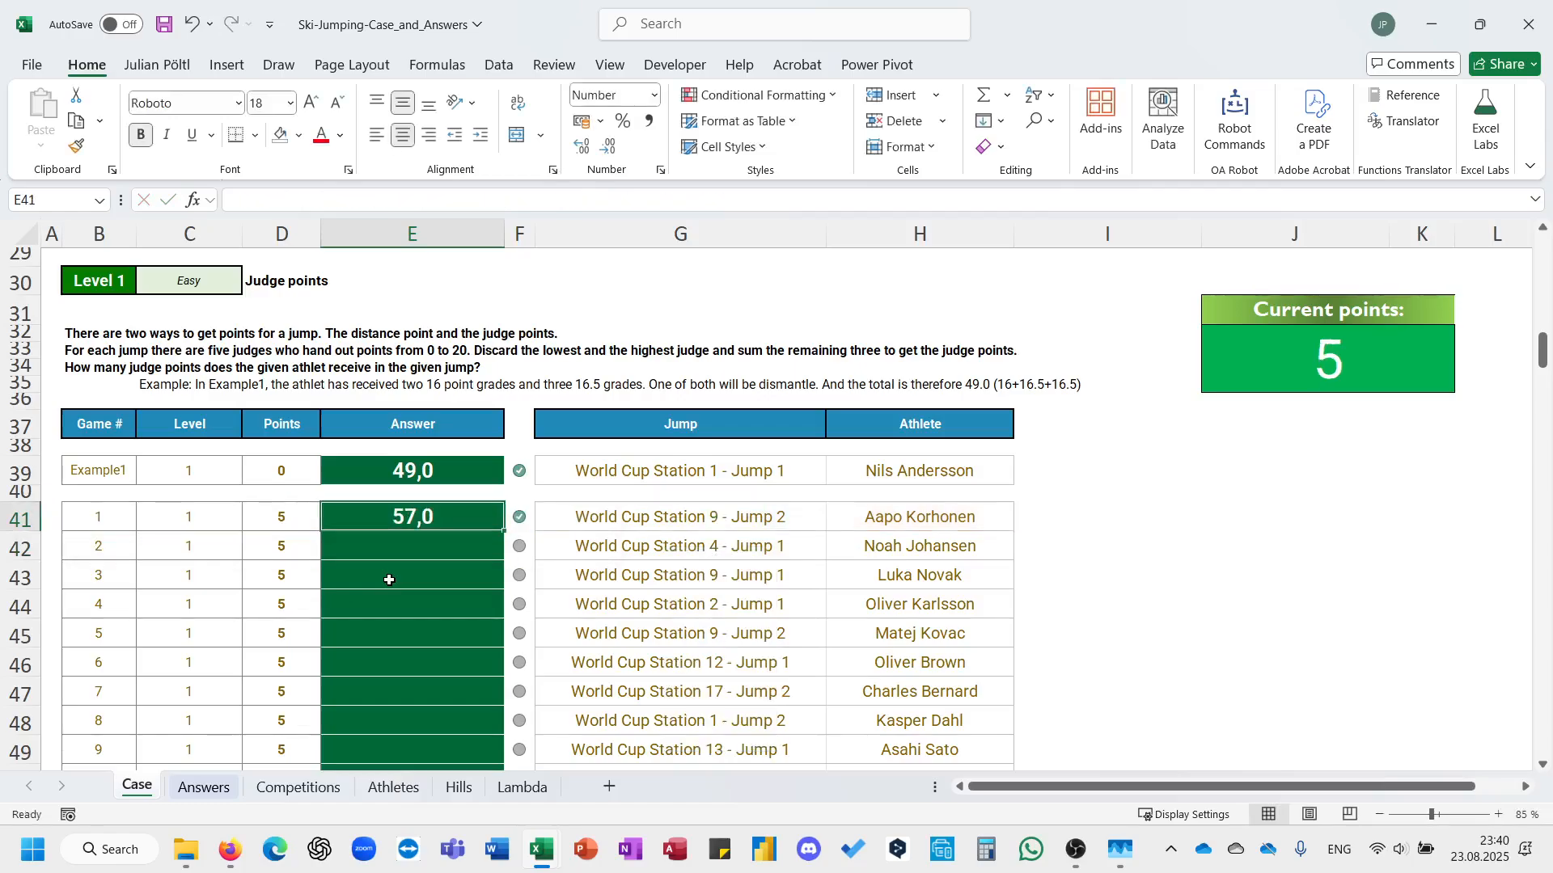
{"action": "double_click", "coordinate": [504, 533]}
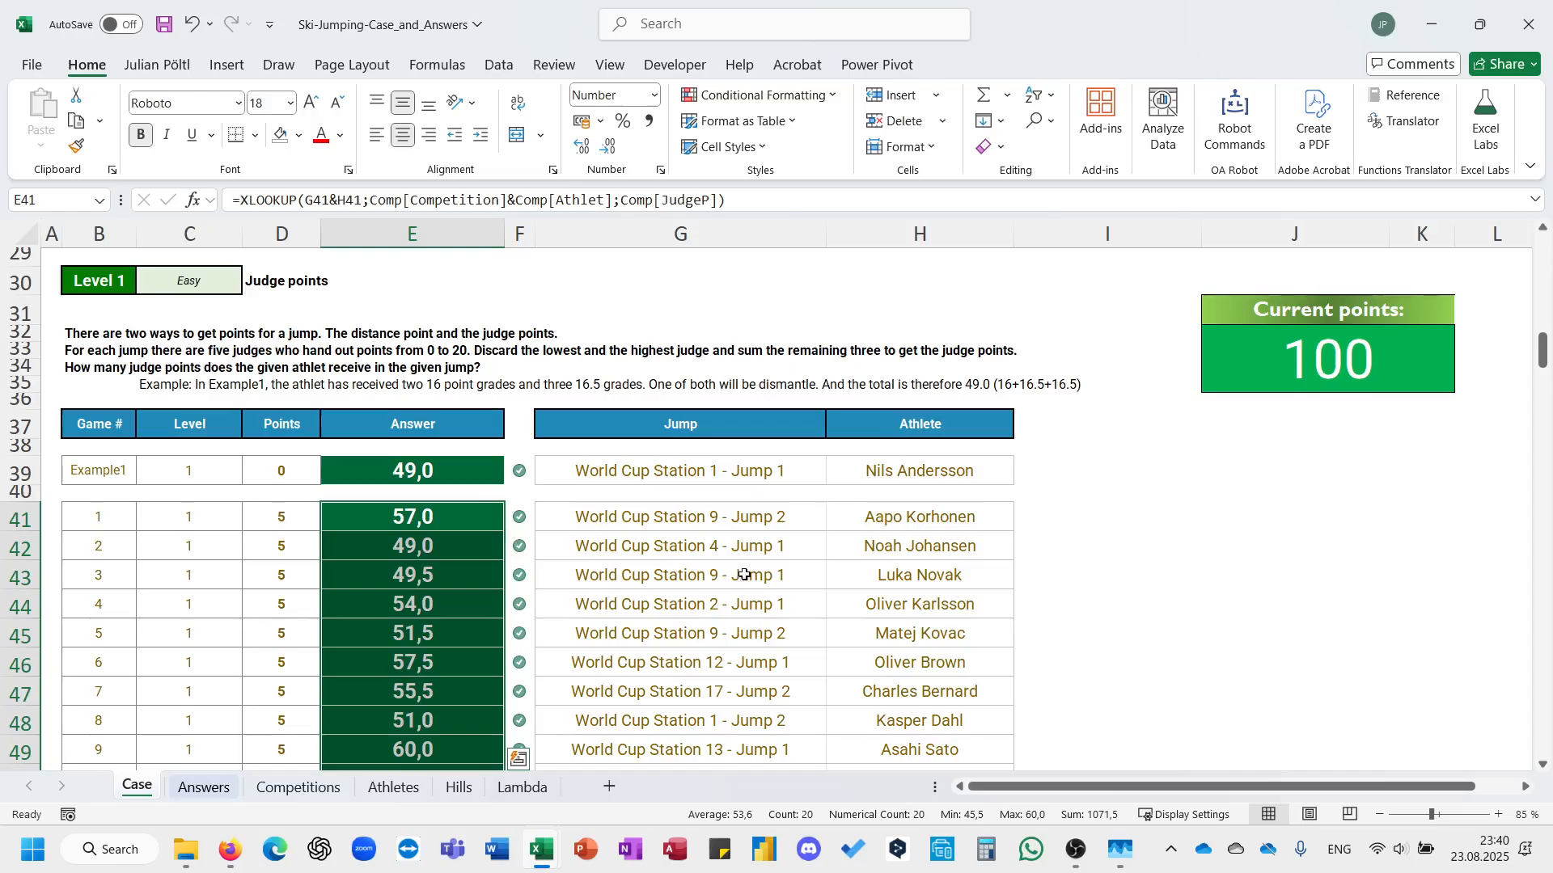
Insert two new columns before the Athlet column in the Competitions sheet's table.
{"action": "scroll", "coordinate": [744, 574], "scroll_direction": "down", "scroll_amount": 7}
{"action": "scroll", "coordinate": [744, 574], "scroll_direction": "down", "scroll_amount": 3}
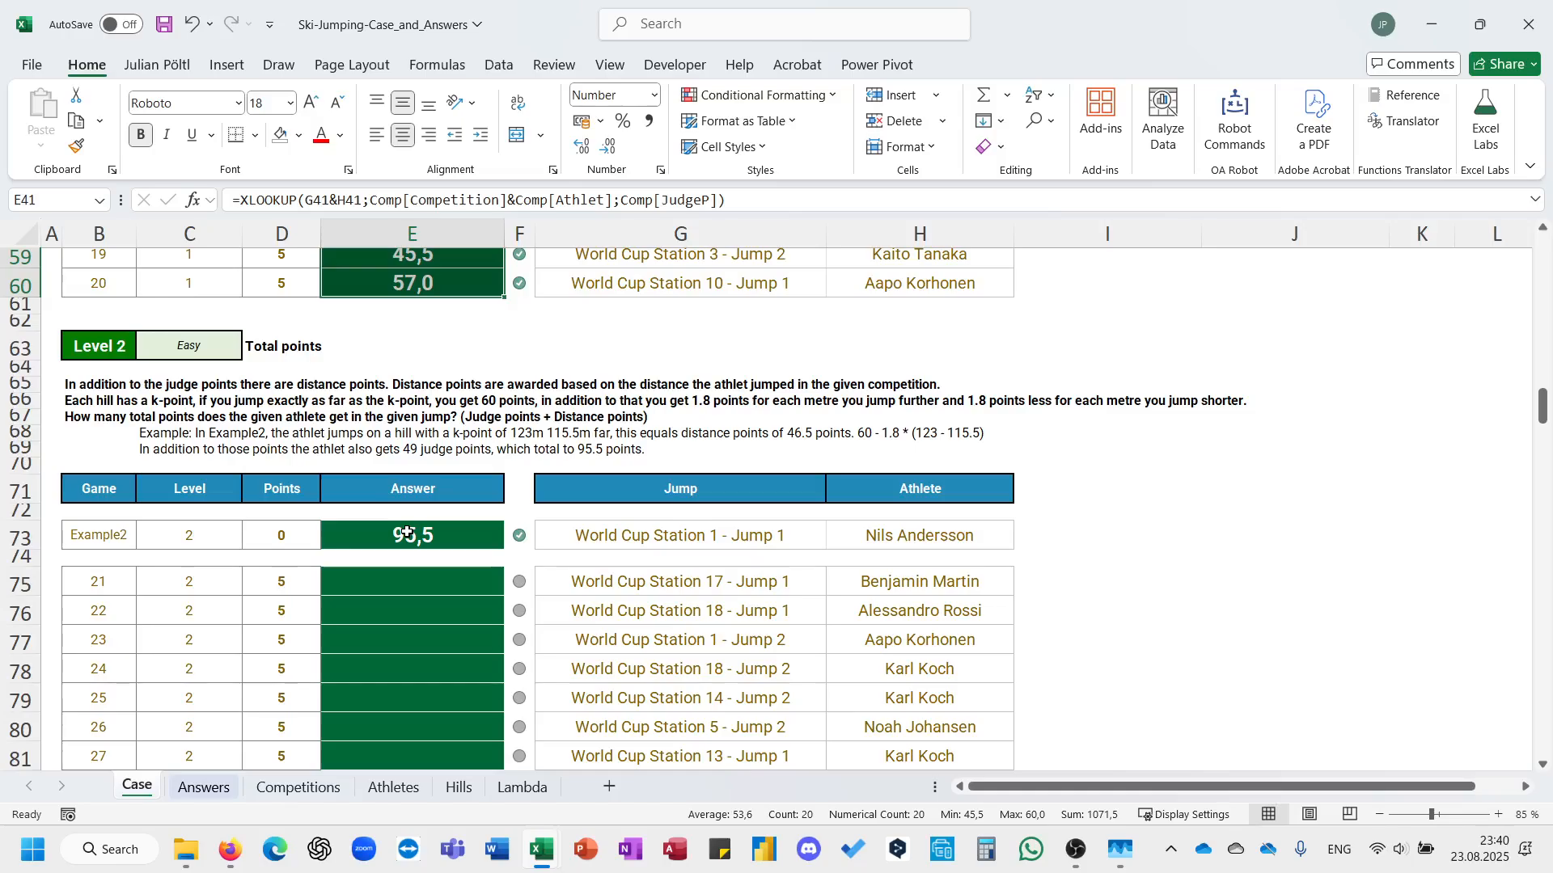
{"action": "left_click", "coordinate": [214, 788]}
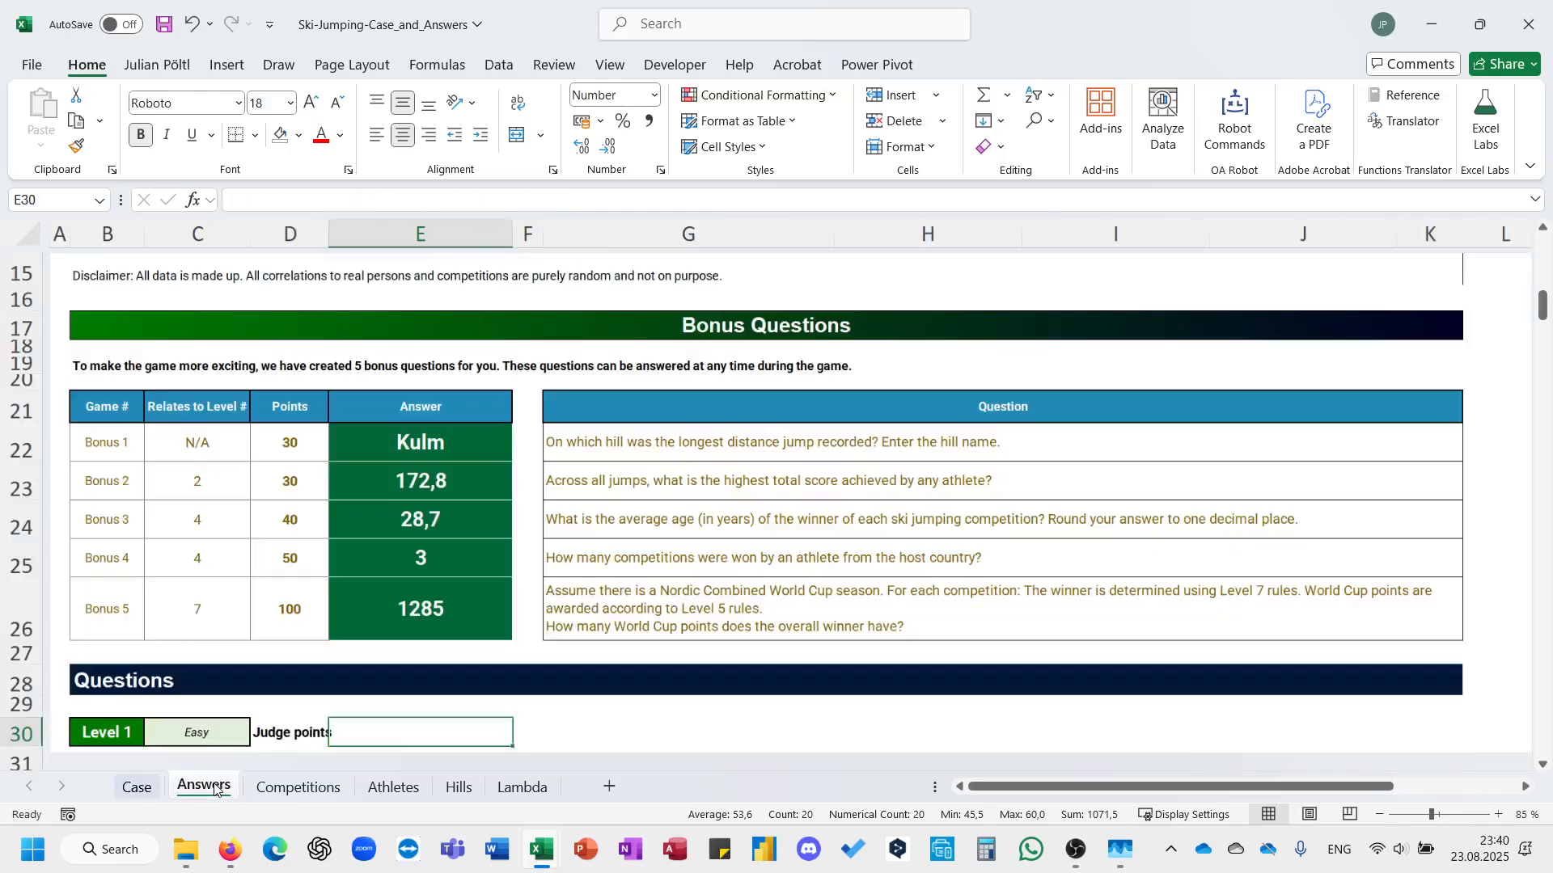
{"action": "left_click", "coordinate": [277, 789]}
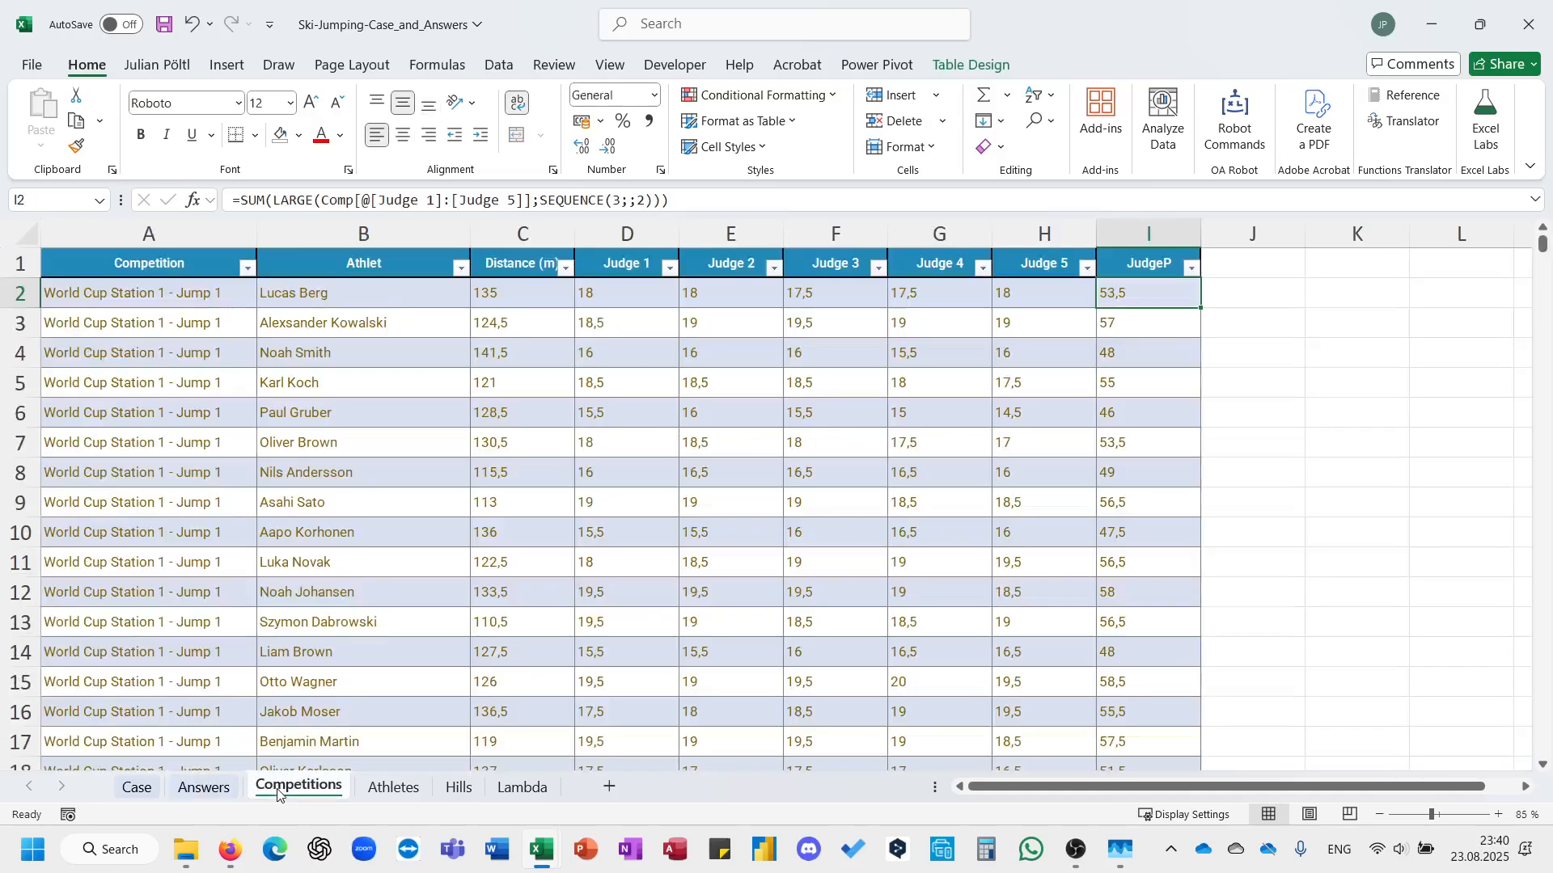
{"action": "left_click", "coordinate": [1234, 264]}
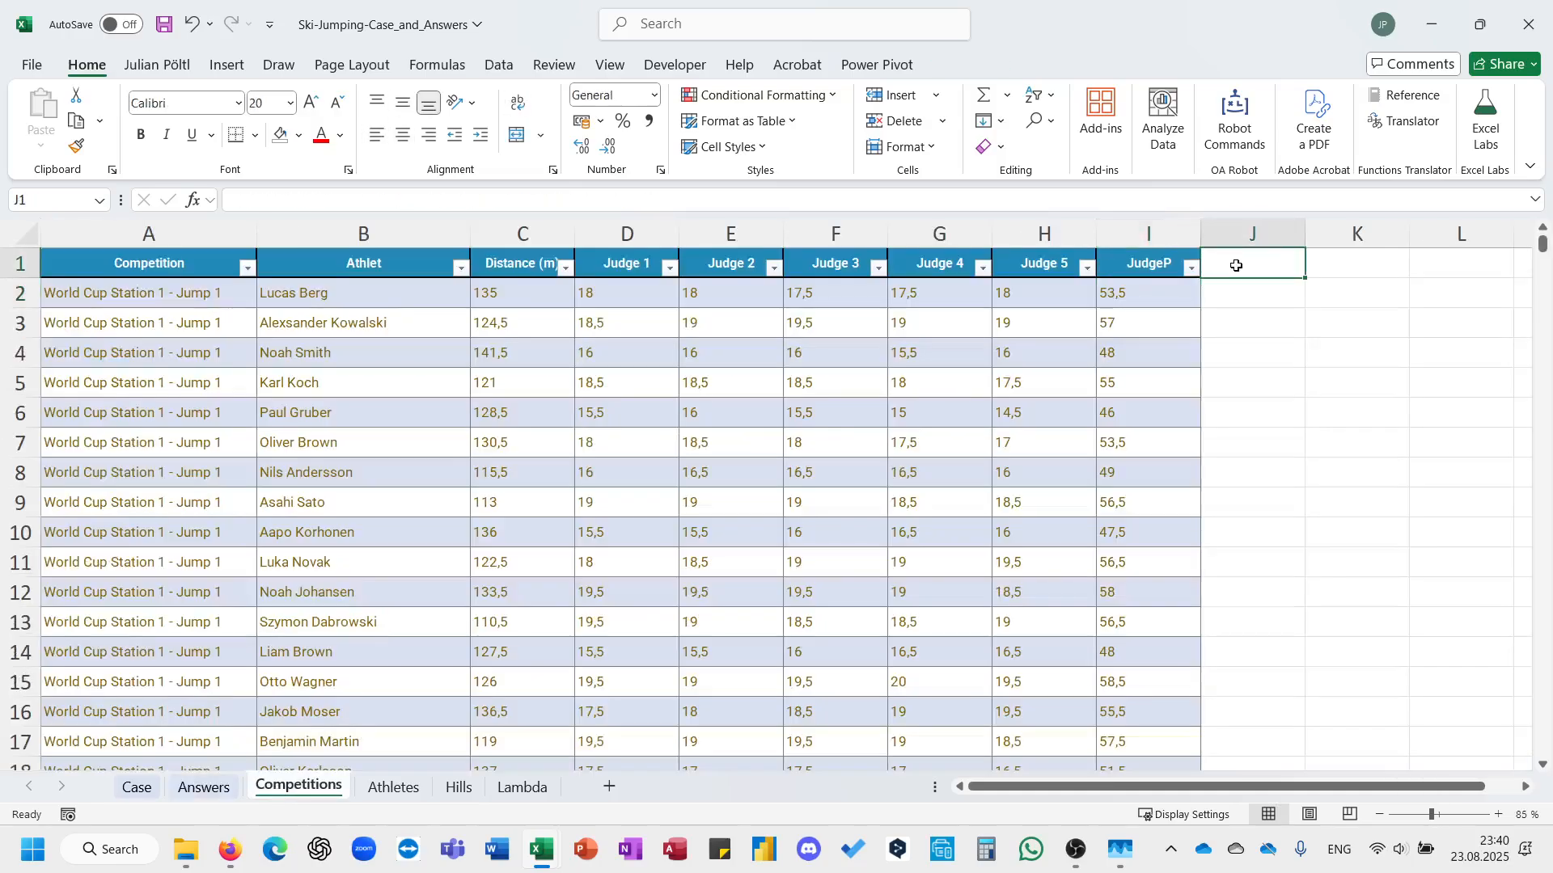
{"action": "left_click", "coordinate": [384, 233]}
{"action": "key", "text": "ctrl+plus"}
{"action": "key", "text": "ctrl+plus"}
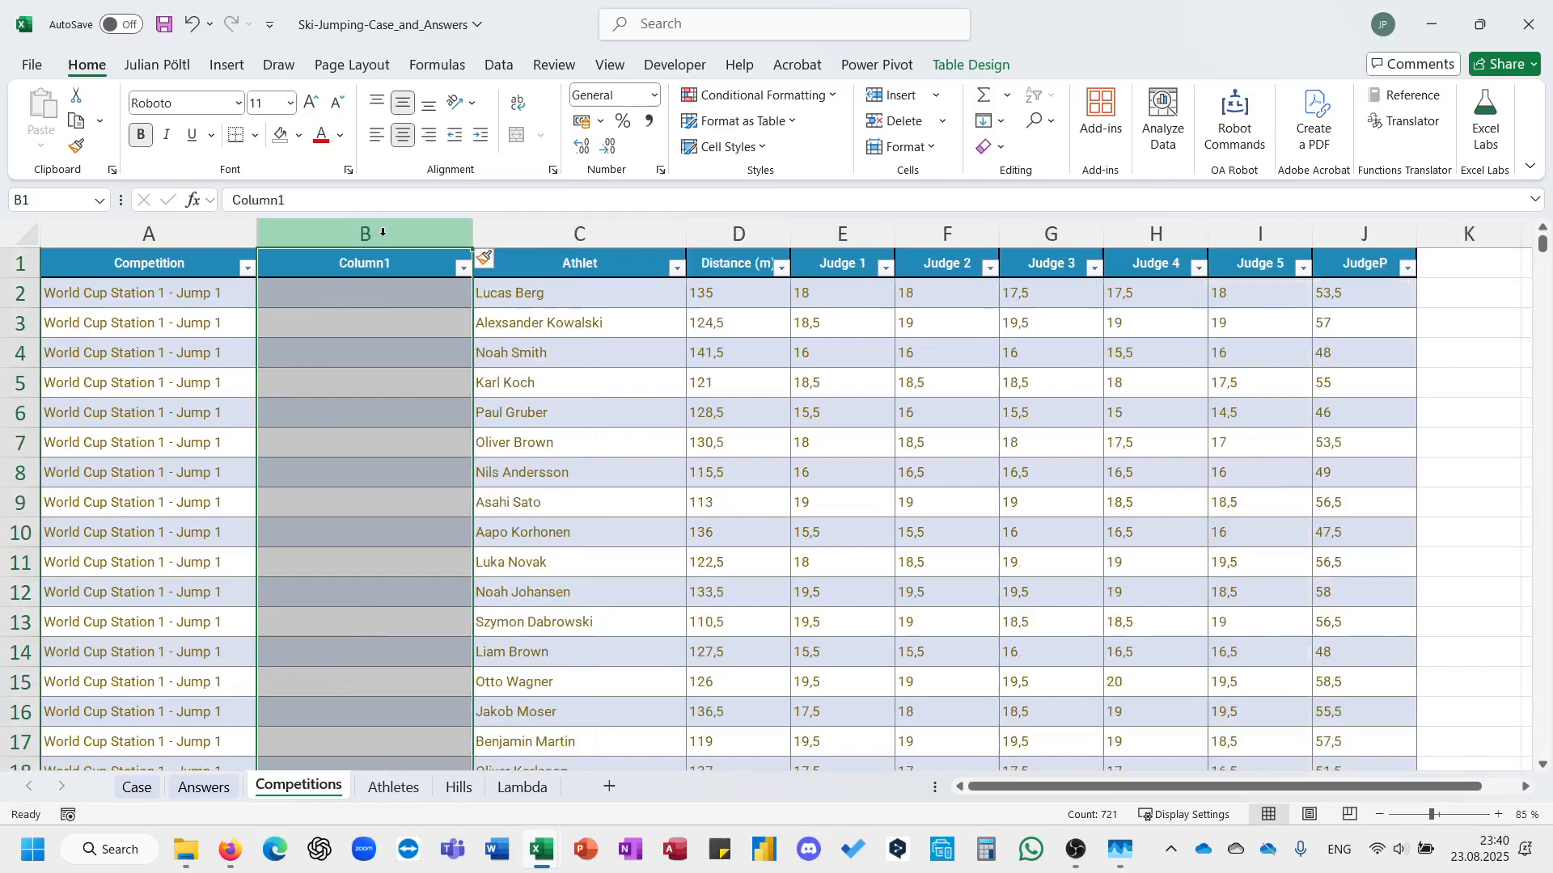
Rename the header of the first inserted column, B, to Station.
{"action": "left_click", "coordinate": [382, 257]}
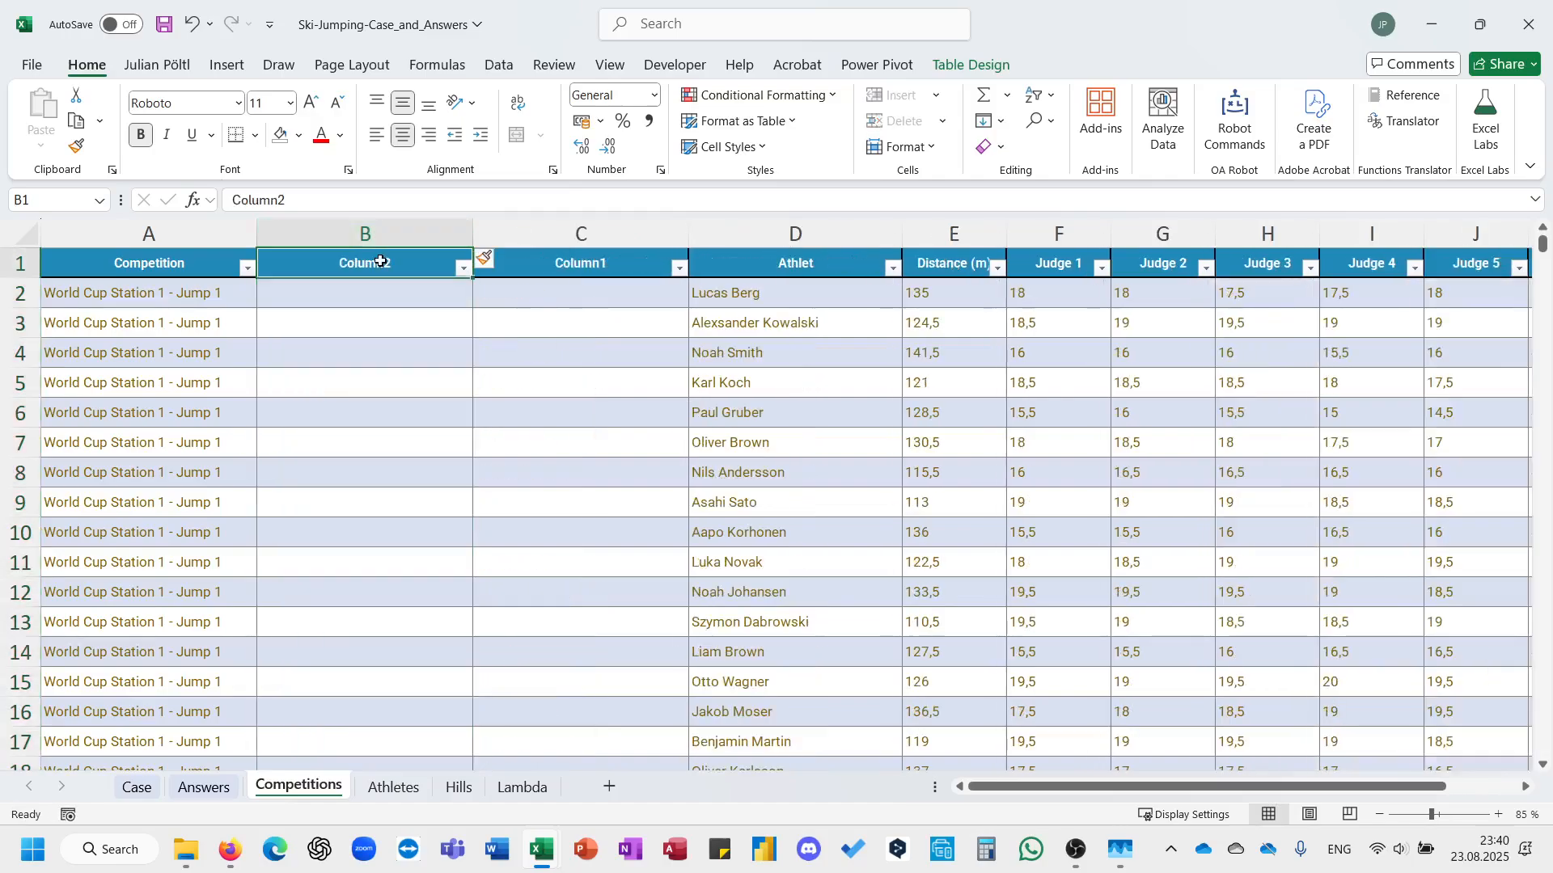
{"action": "type", "text": "Jump"}
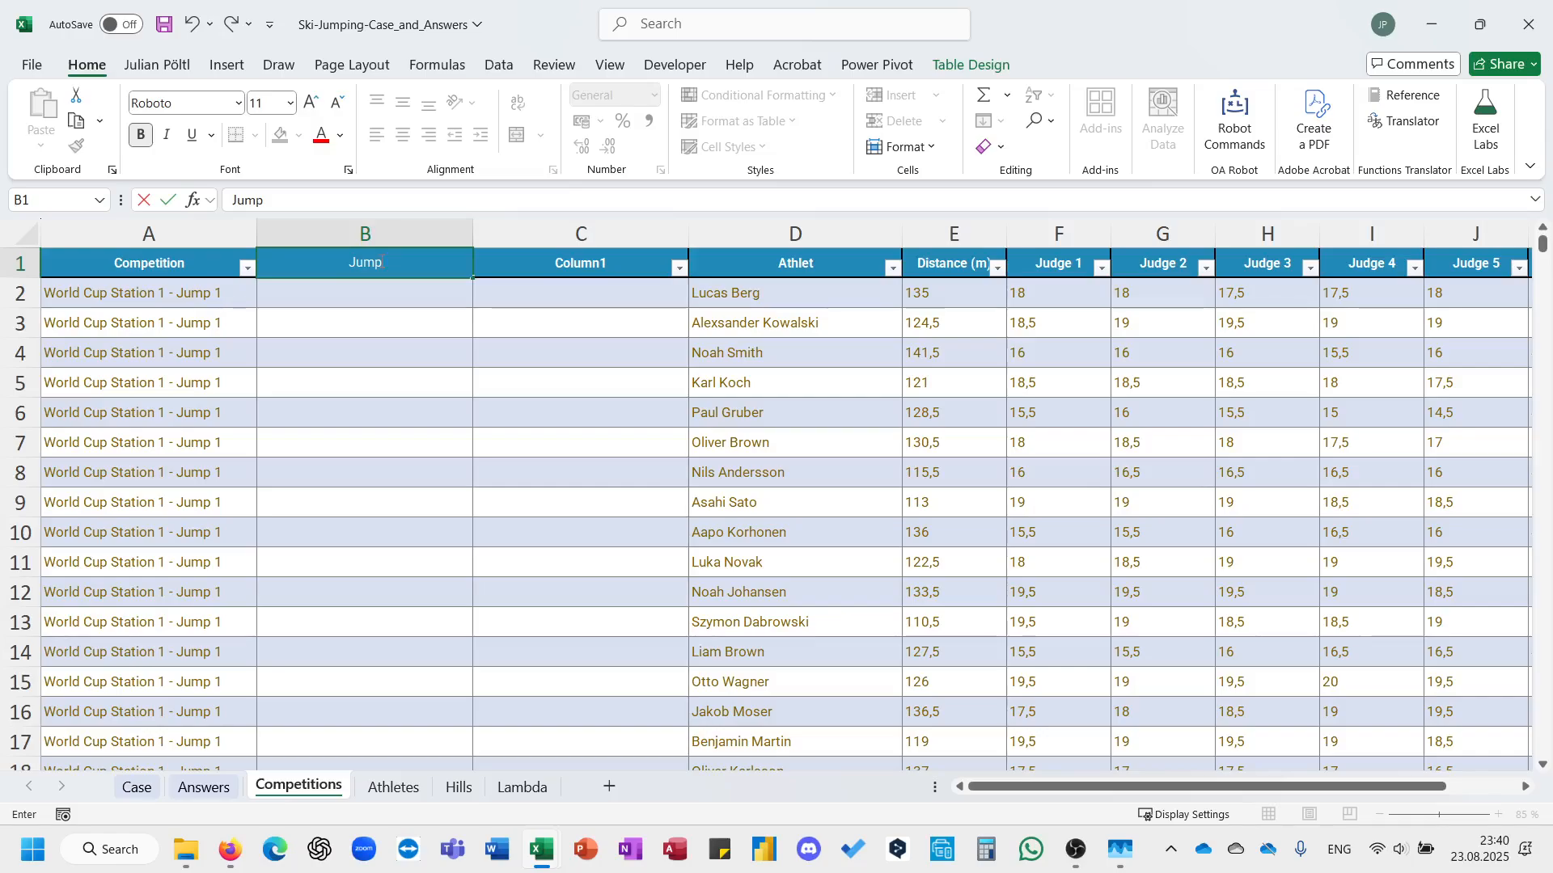
{"action": "key", "text": "Escape"}
{"action": "type", "text": "Station"}
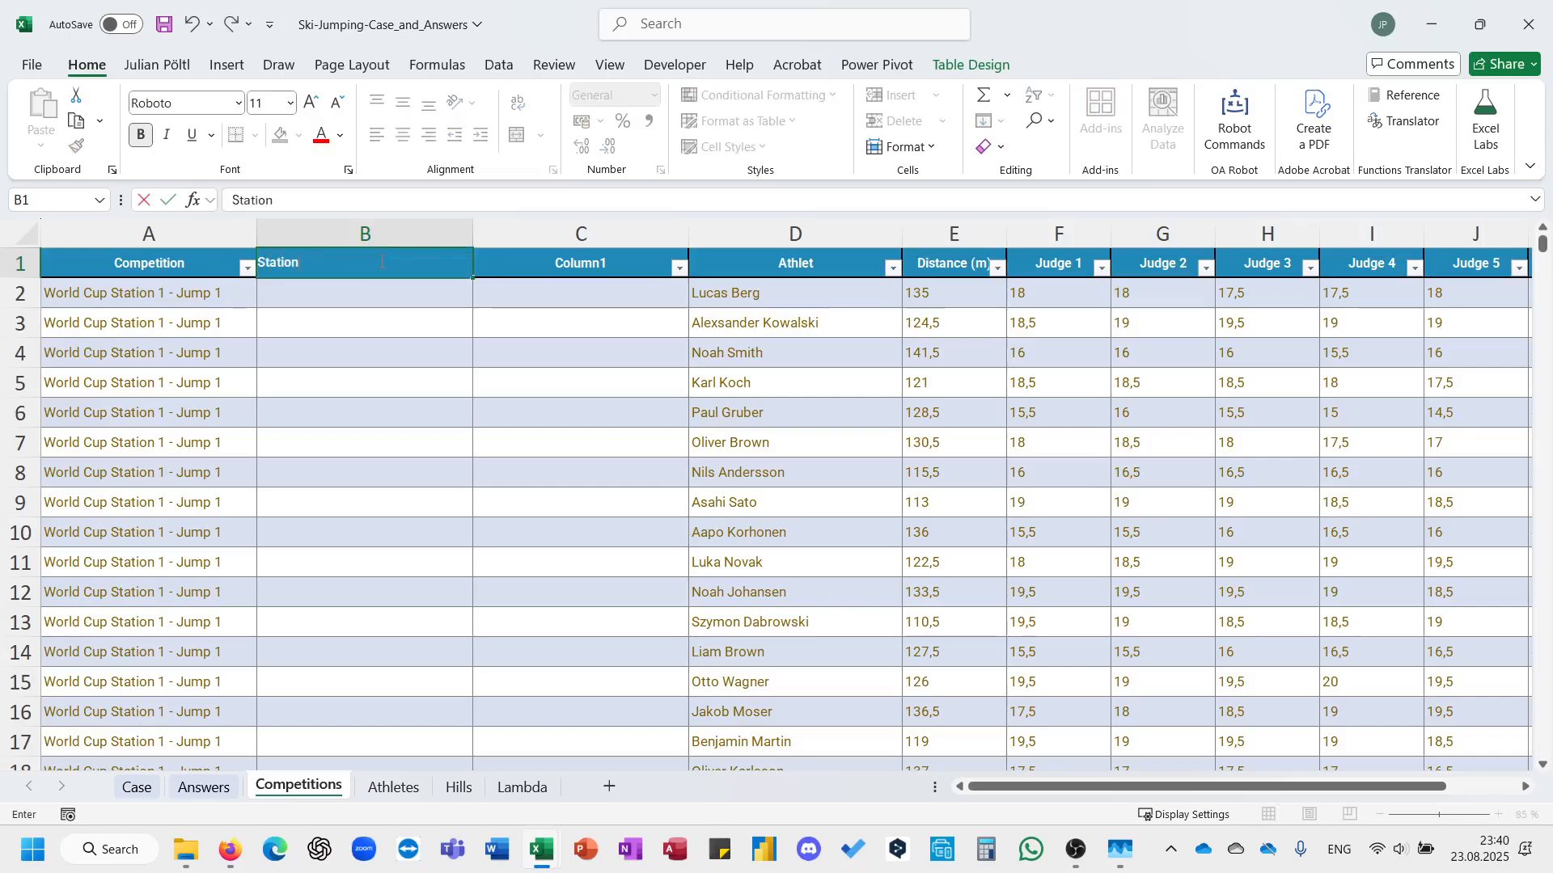
{"action": "key", "text": "Return"}
{"action": "type", "text": "=textb"}
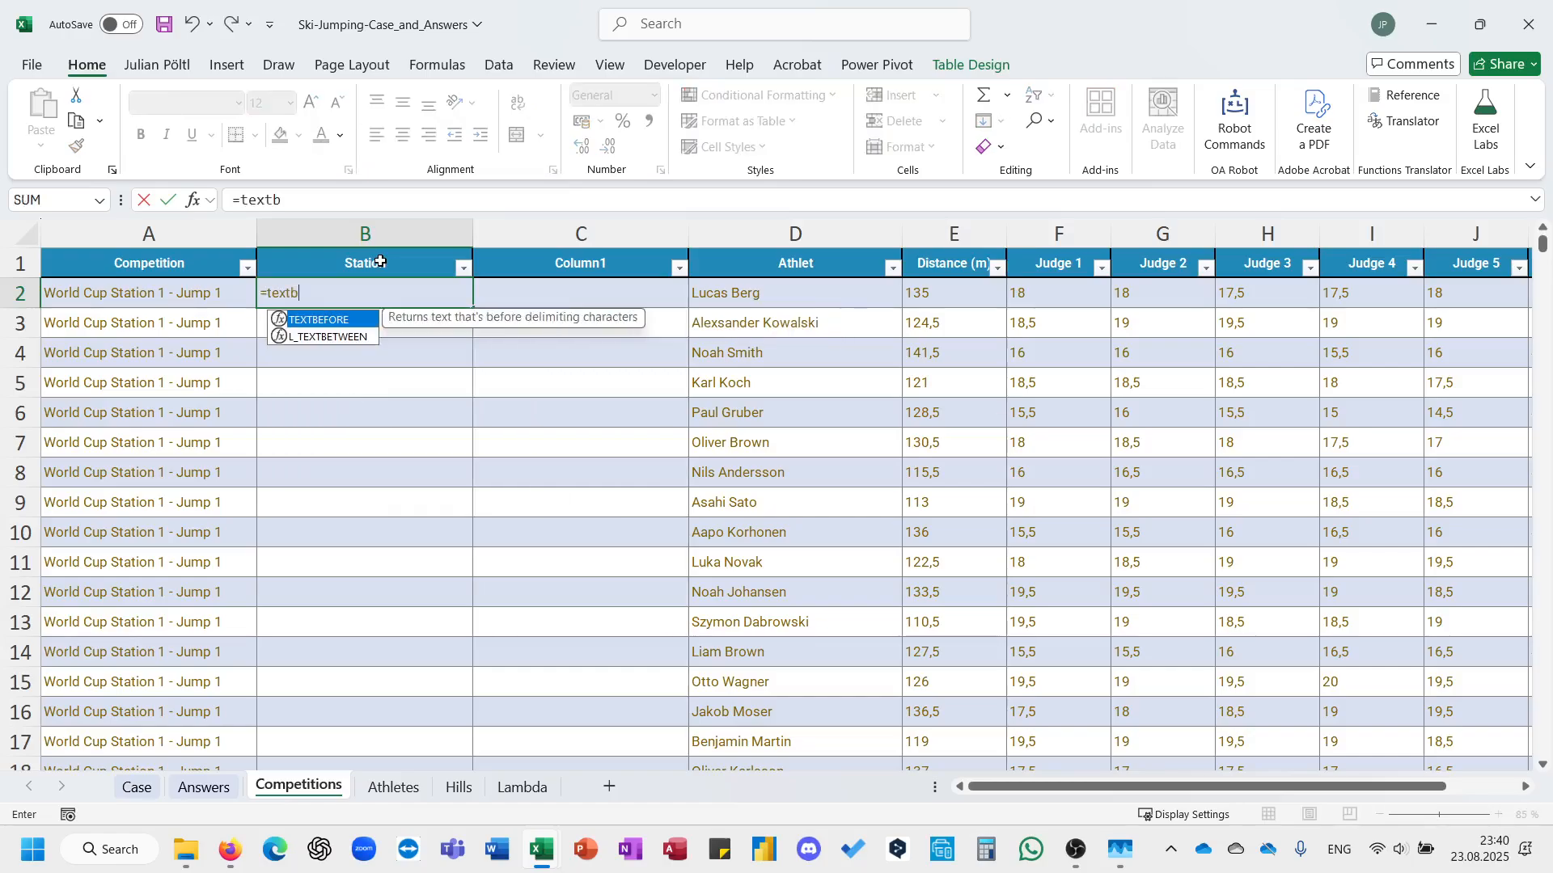
{"action": "key", "text": "Tab"}
{"action": "key", "text": "Left"}
{"action": "type", "text": ";"}
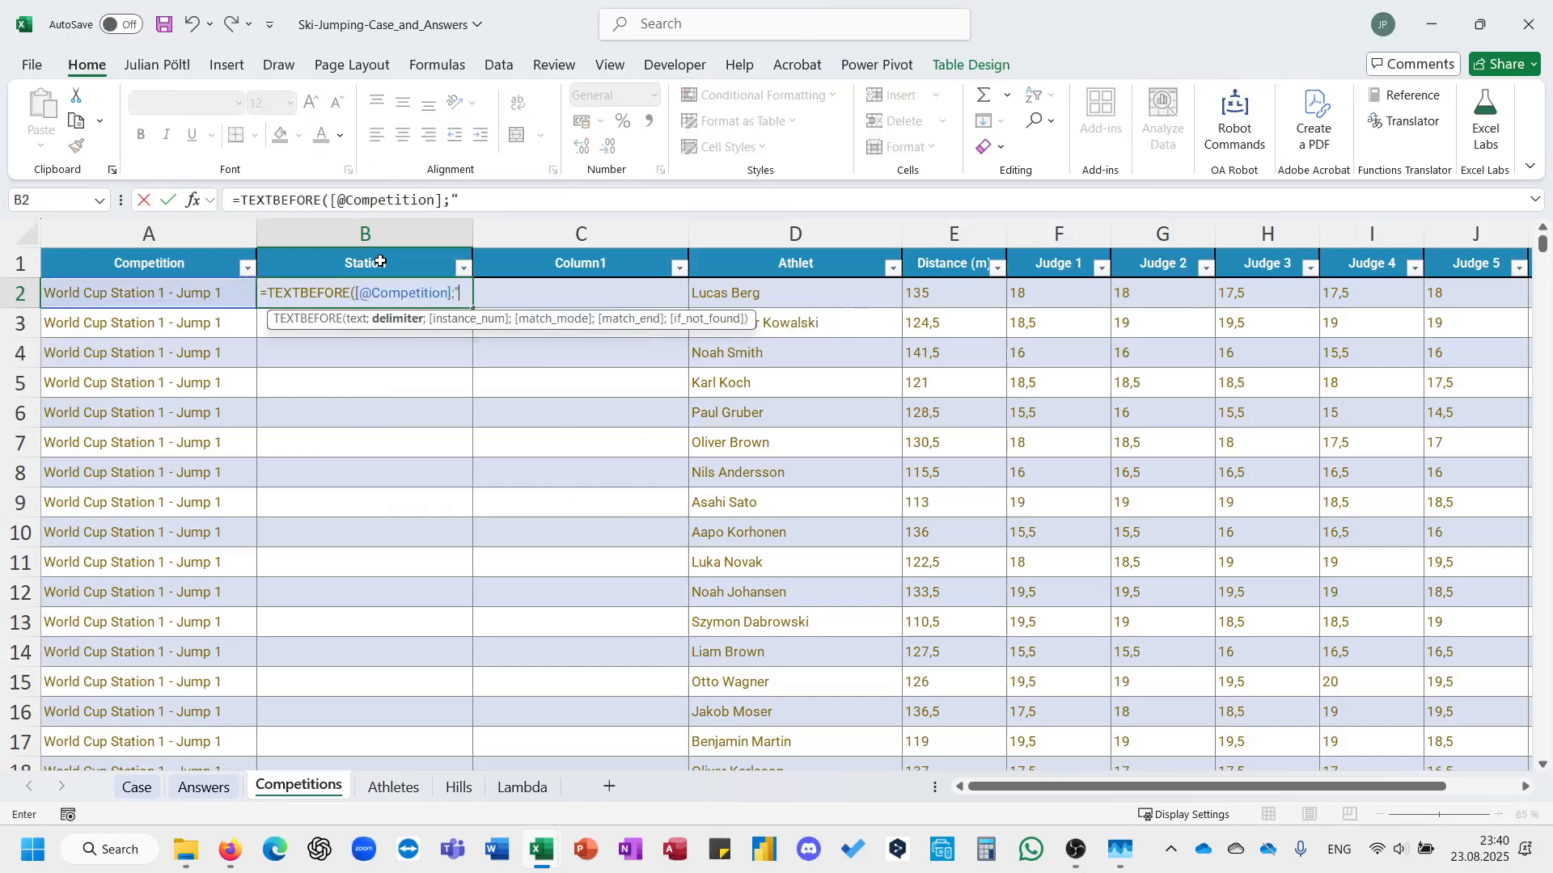
{"action": "type", "text": "\" -\")"}
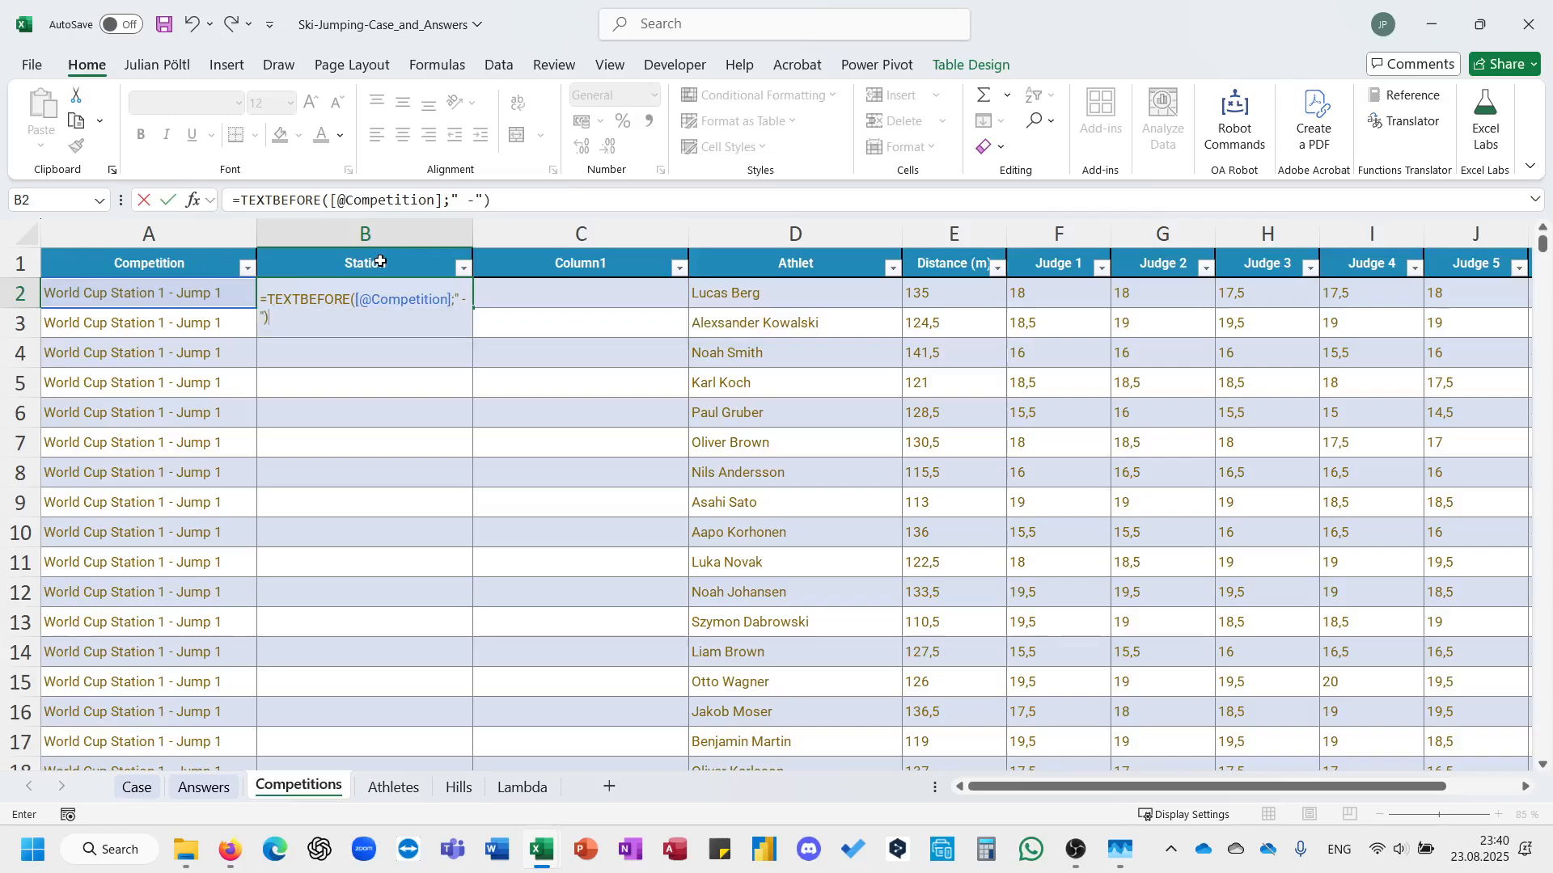
{"action": "key", "text": "ctrl+Return"}
Rename the header of the second inserted column, C, to Jump.
{"action": "key", "text": "Right"}
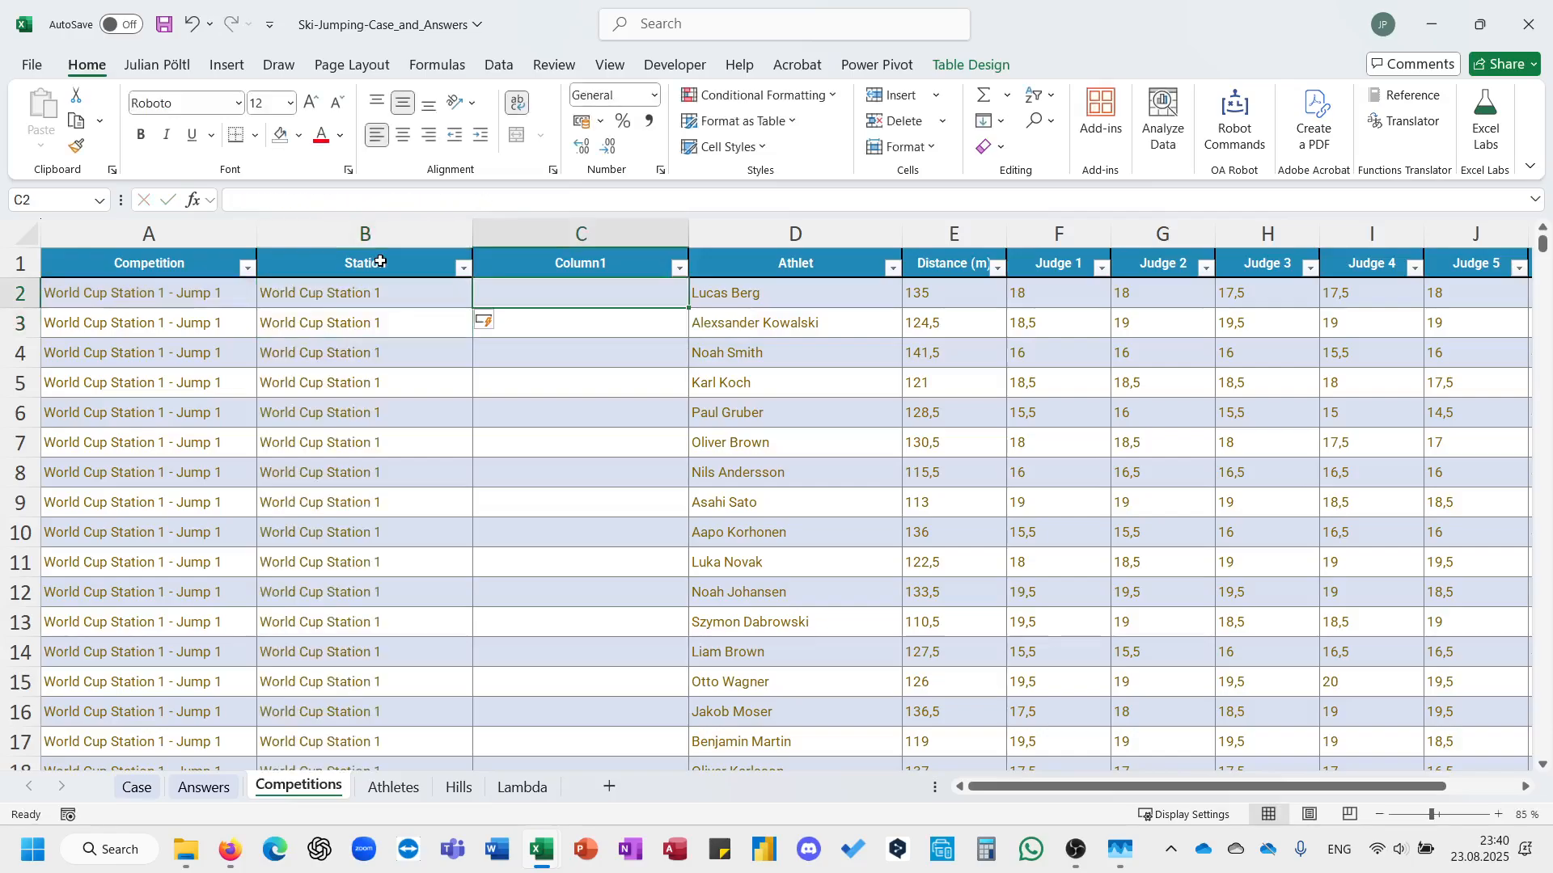
{"action": "key", "text": "Up"}
{"action": "type", "text": "Jump"}
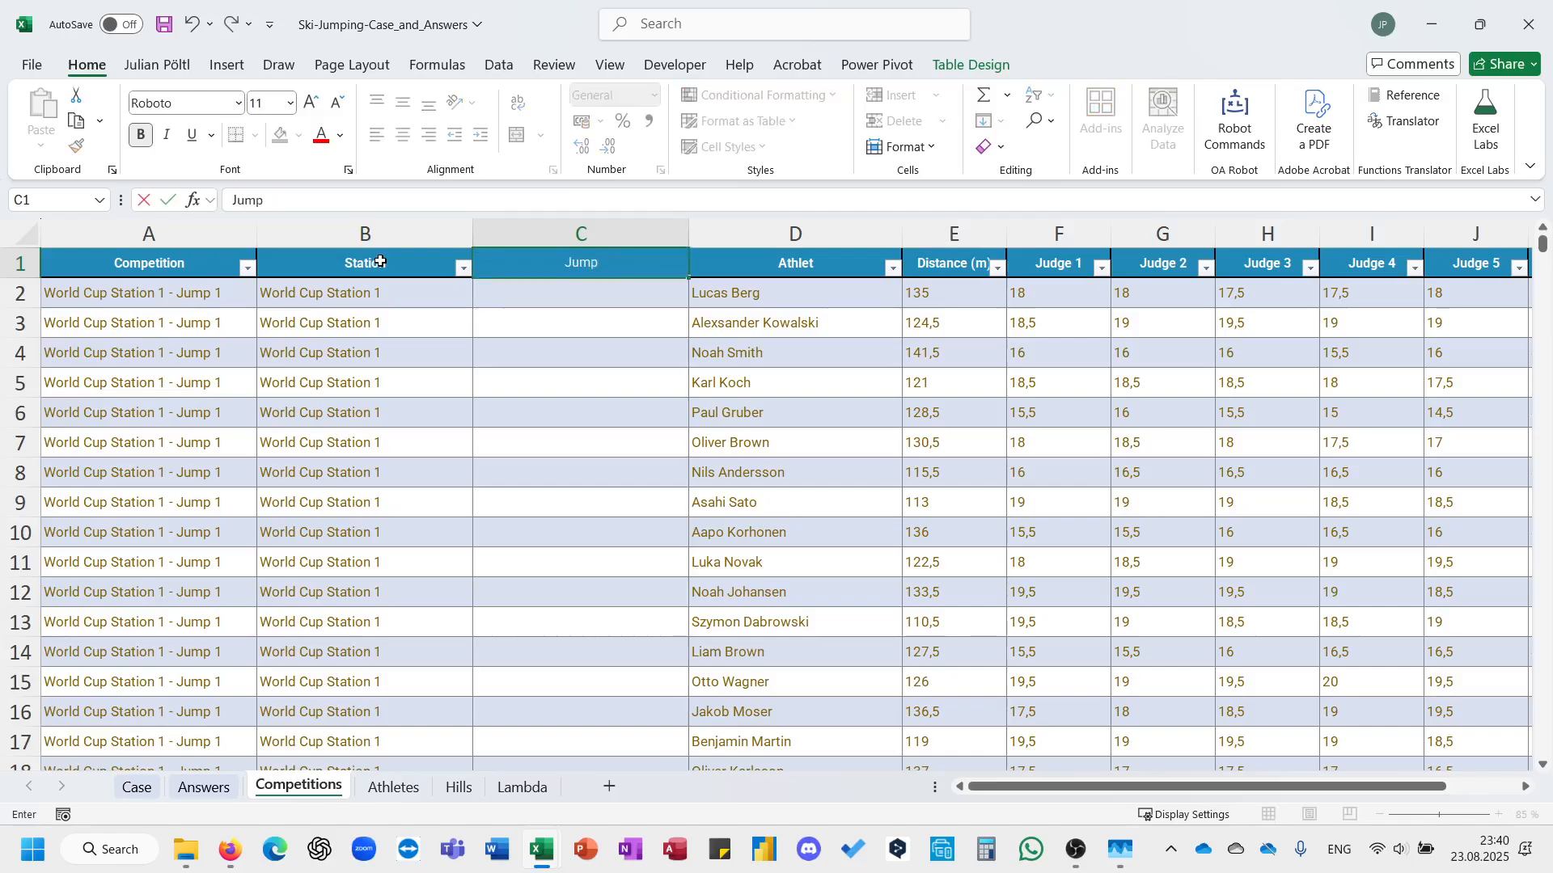
{"action": "key", "text": "BackSpace"}
{"action": "type", "text": "\\p"}
{"action": "key", "text": "Return"}
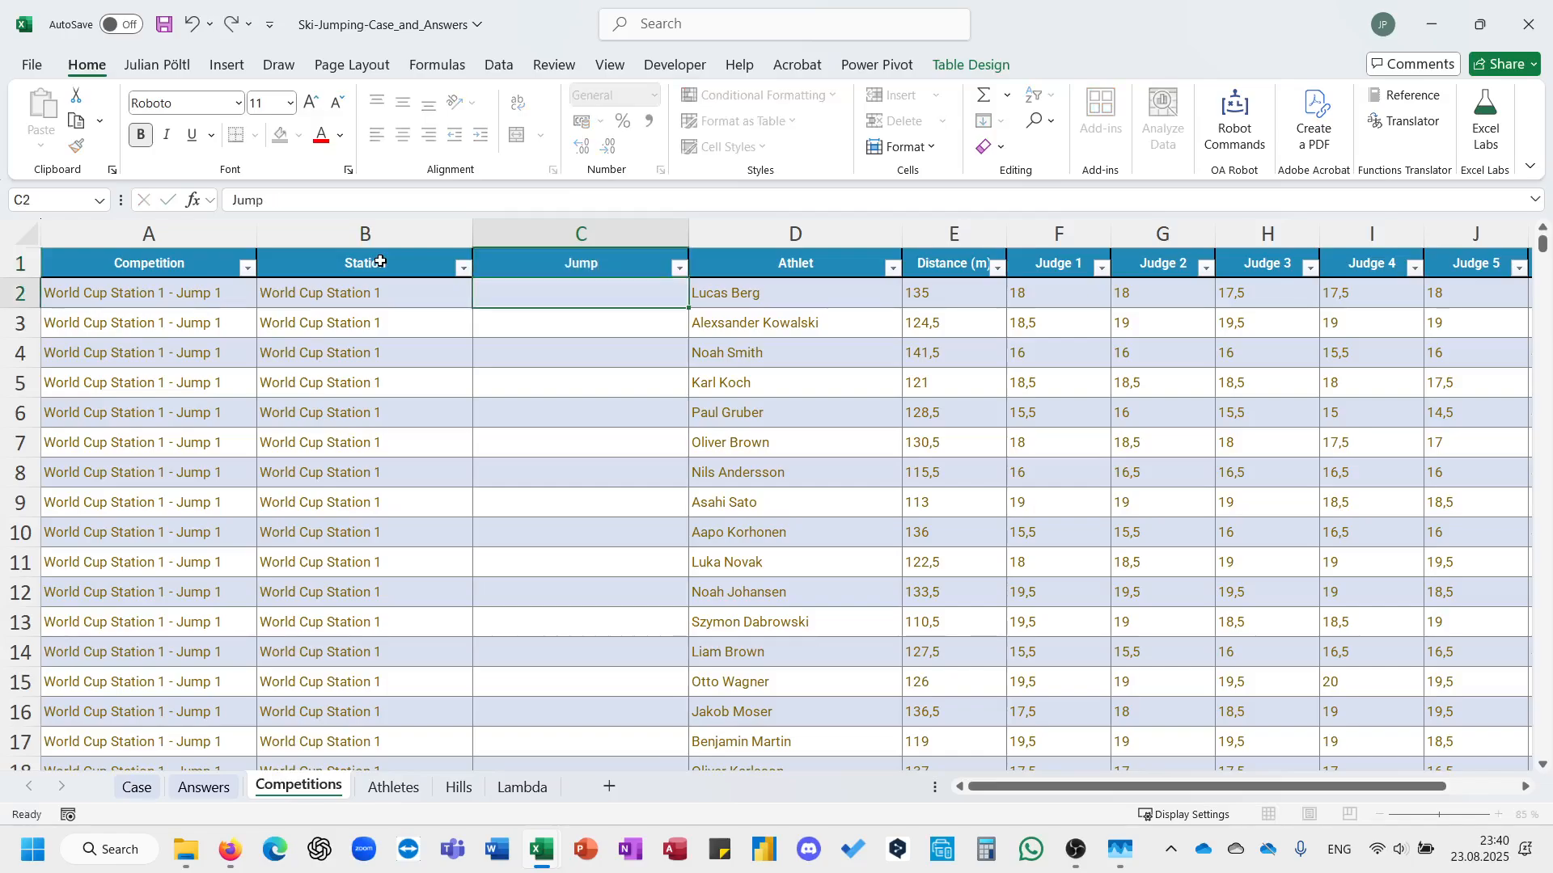
{"action": "type", "text": "=xl"}
{"action": "key", "text": "Tab"}
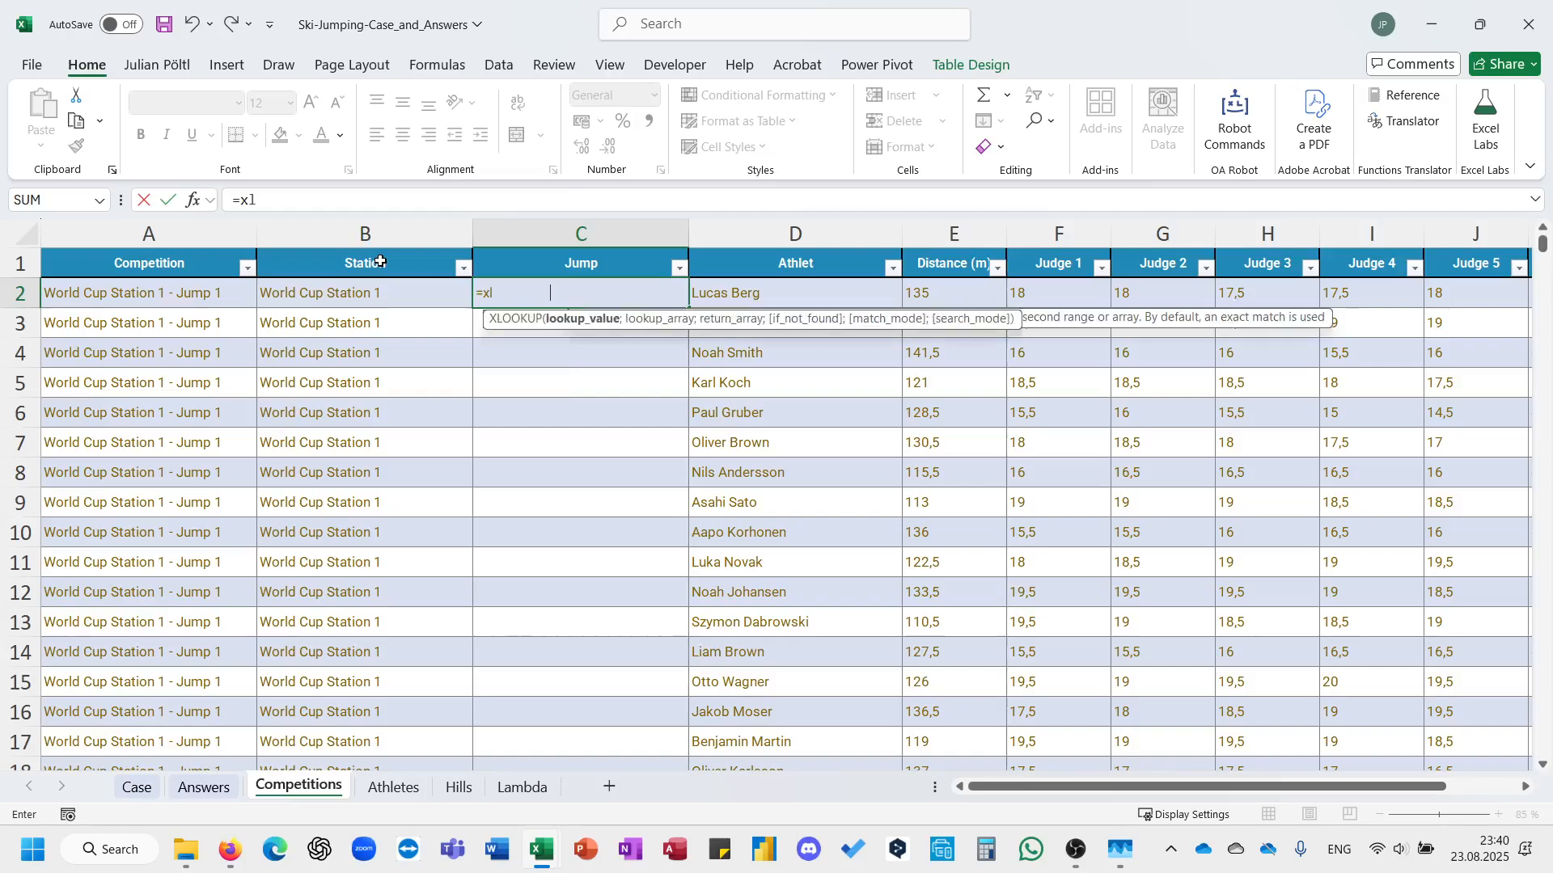
{"action": "key", "text": "Left"}
{"action": "type", "text": ";"}
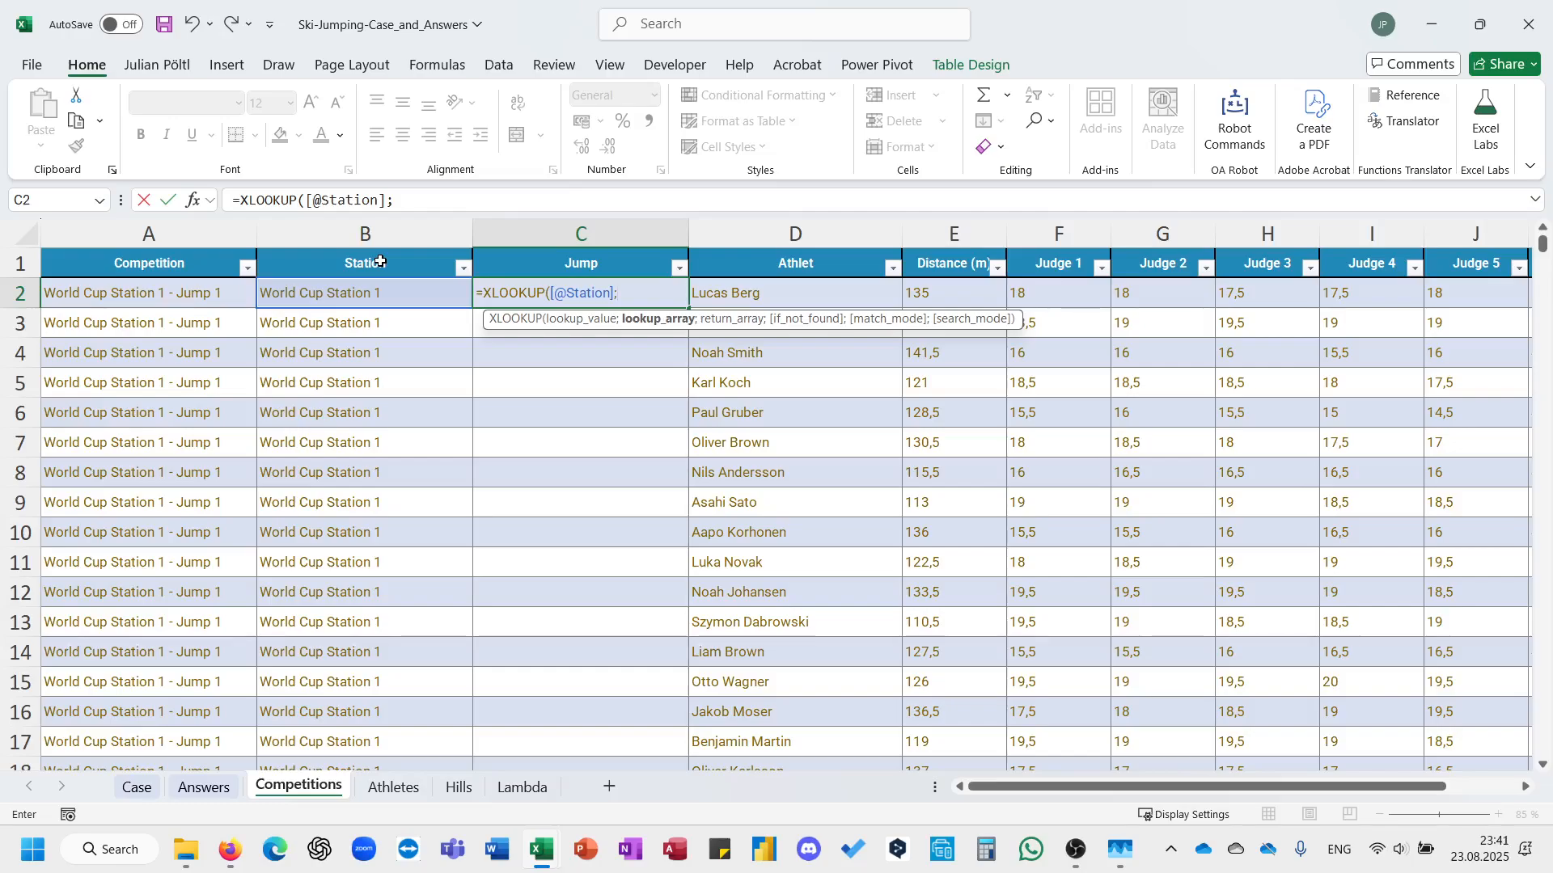
{"action": "type", "text": "jump"}
{"action": "key", "text": "Tab"}
{"action": "type", "text": "["}
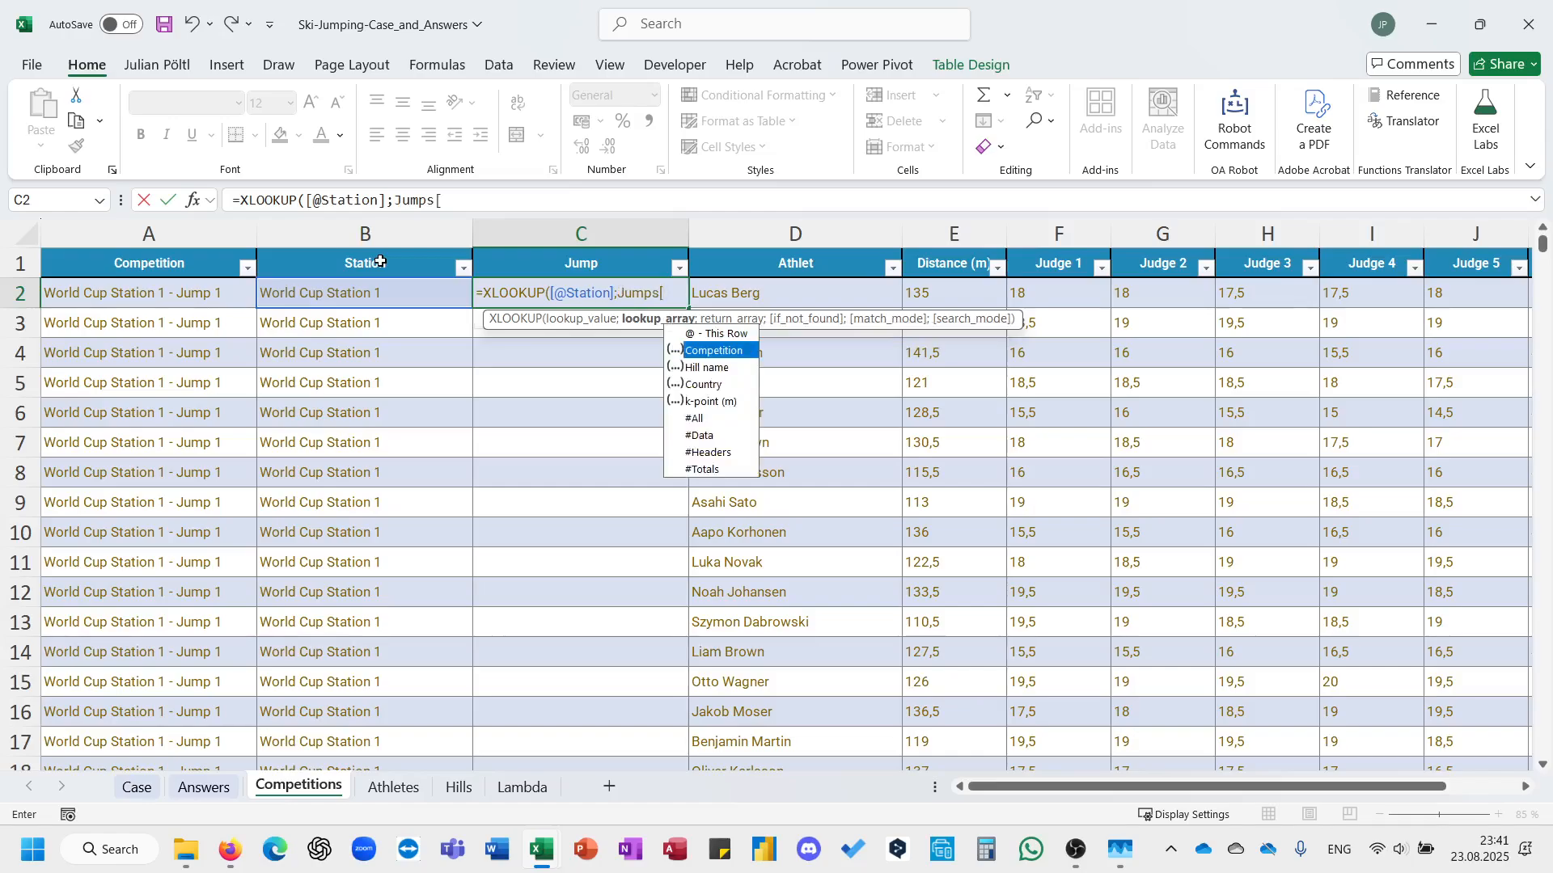
{"action": "key", "text": "Tab"}
{"action": "type", "text": "];jum"}
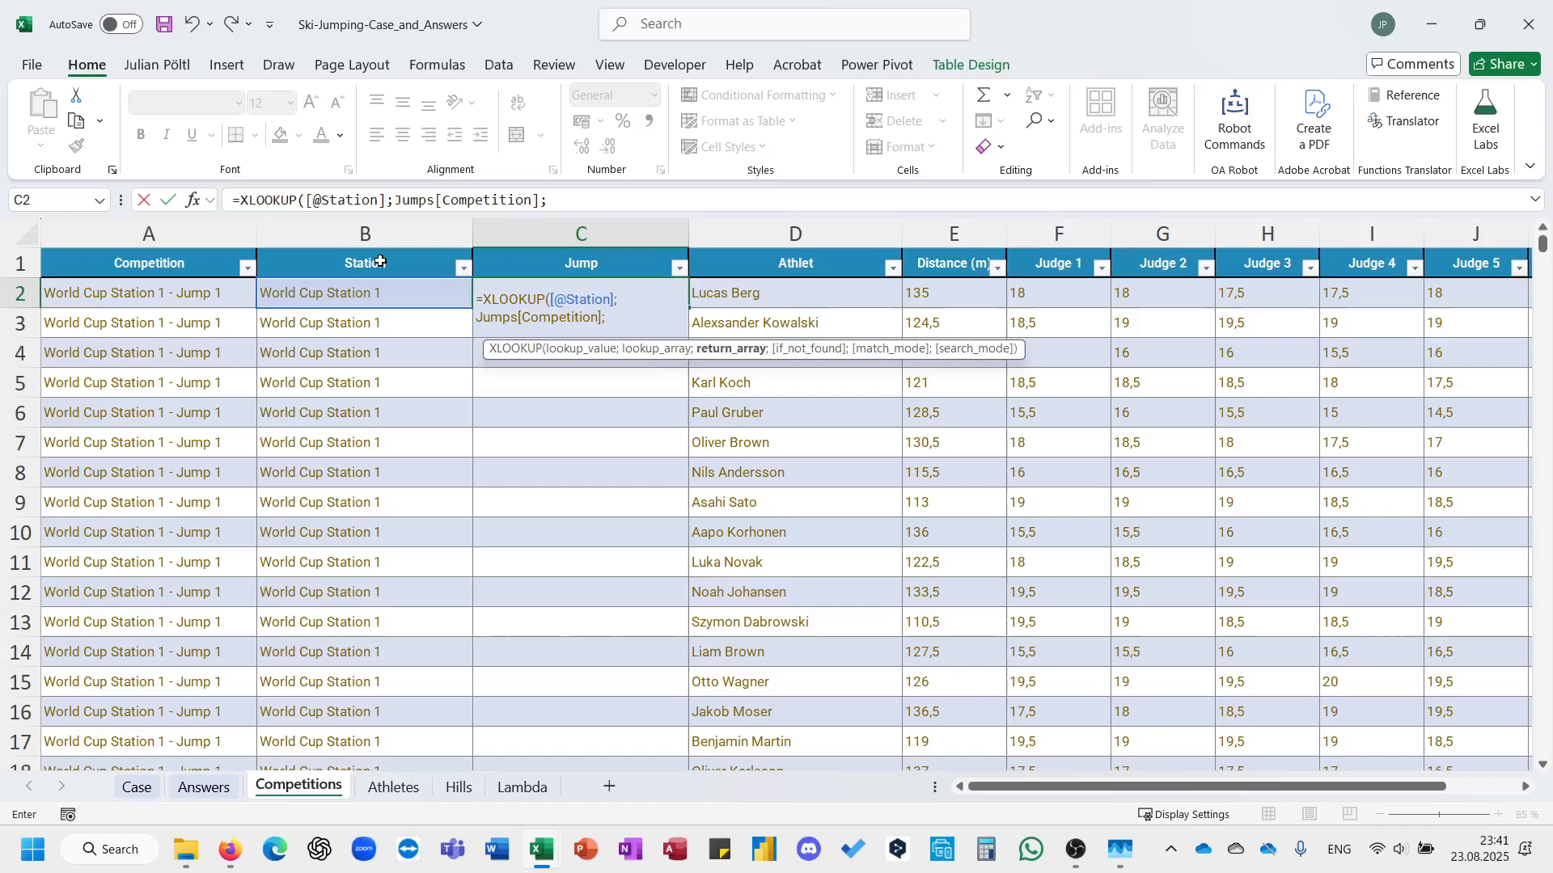
Complete the XLOOKUP with Jumps[Hill name] as the return array and enter it for the Jump column.
{"action": "key", "text": "Tab"}
{"action": "type", "text": "["}
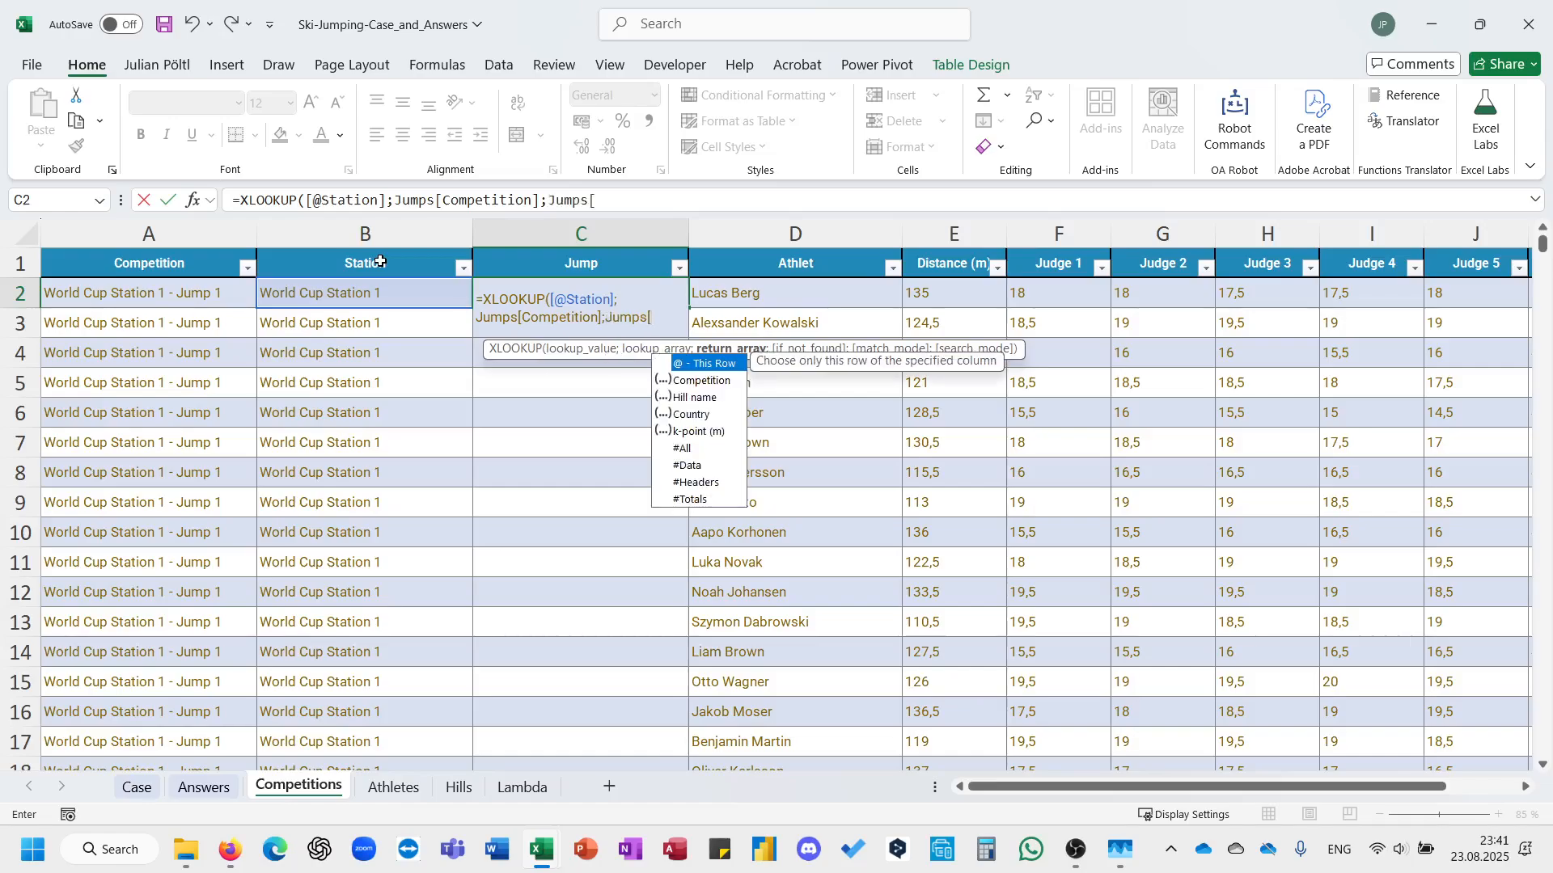
{"action": "key", "text": "Down"}
{"action": "key", "text": "Tab"}
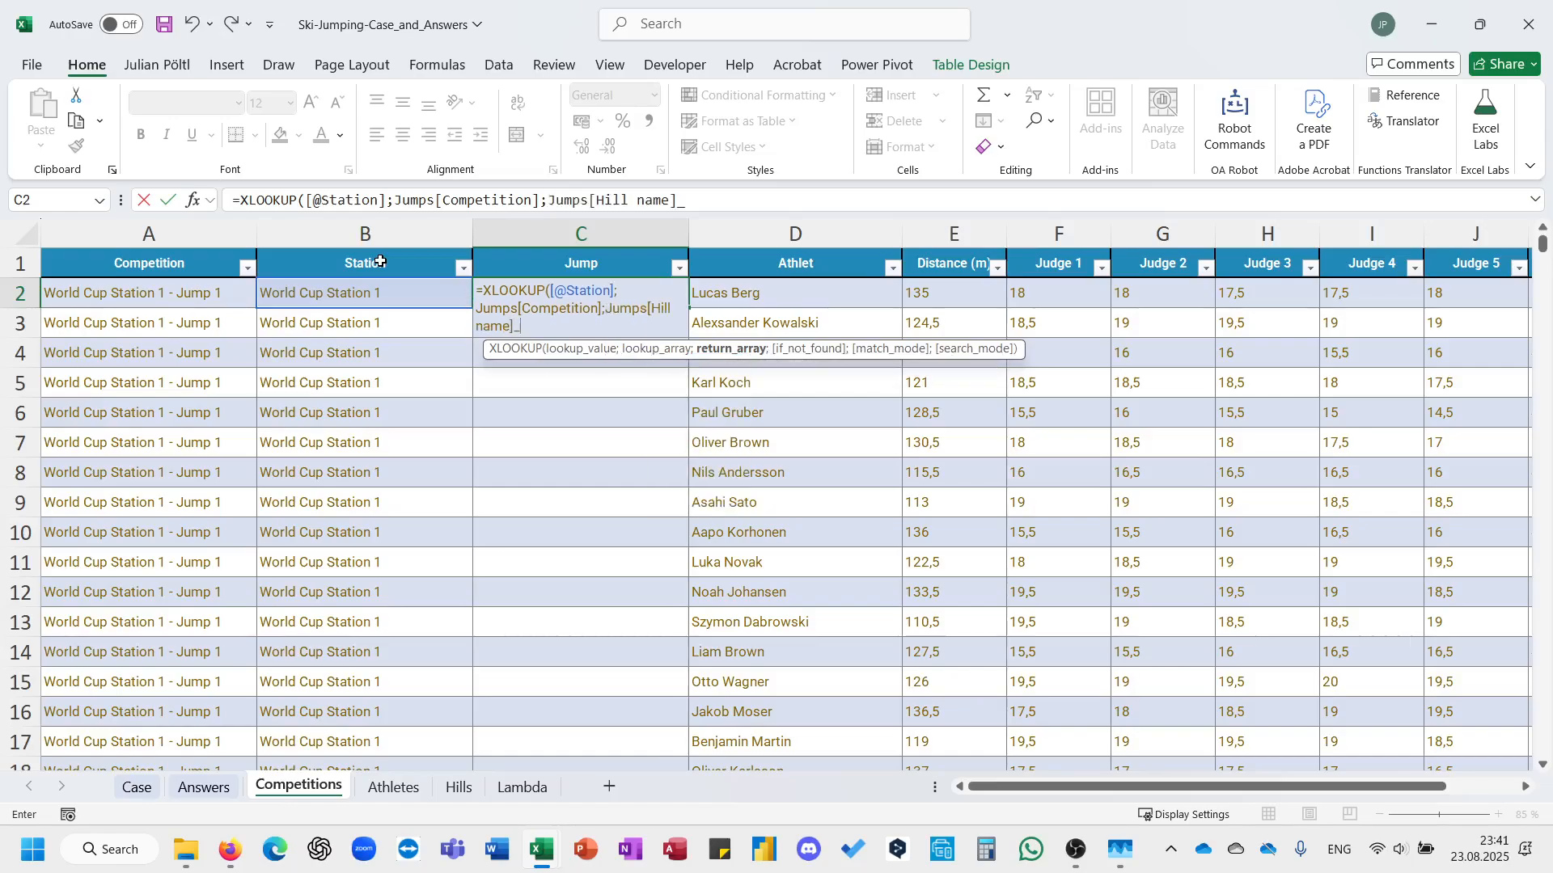
{"action": "type", "text": "])"}
{"action": "key", "text": "ctrl+Return"}
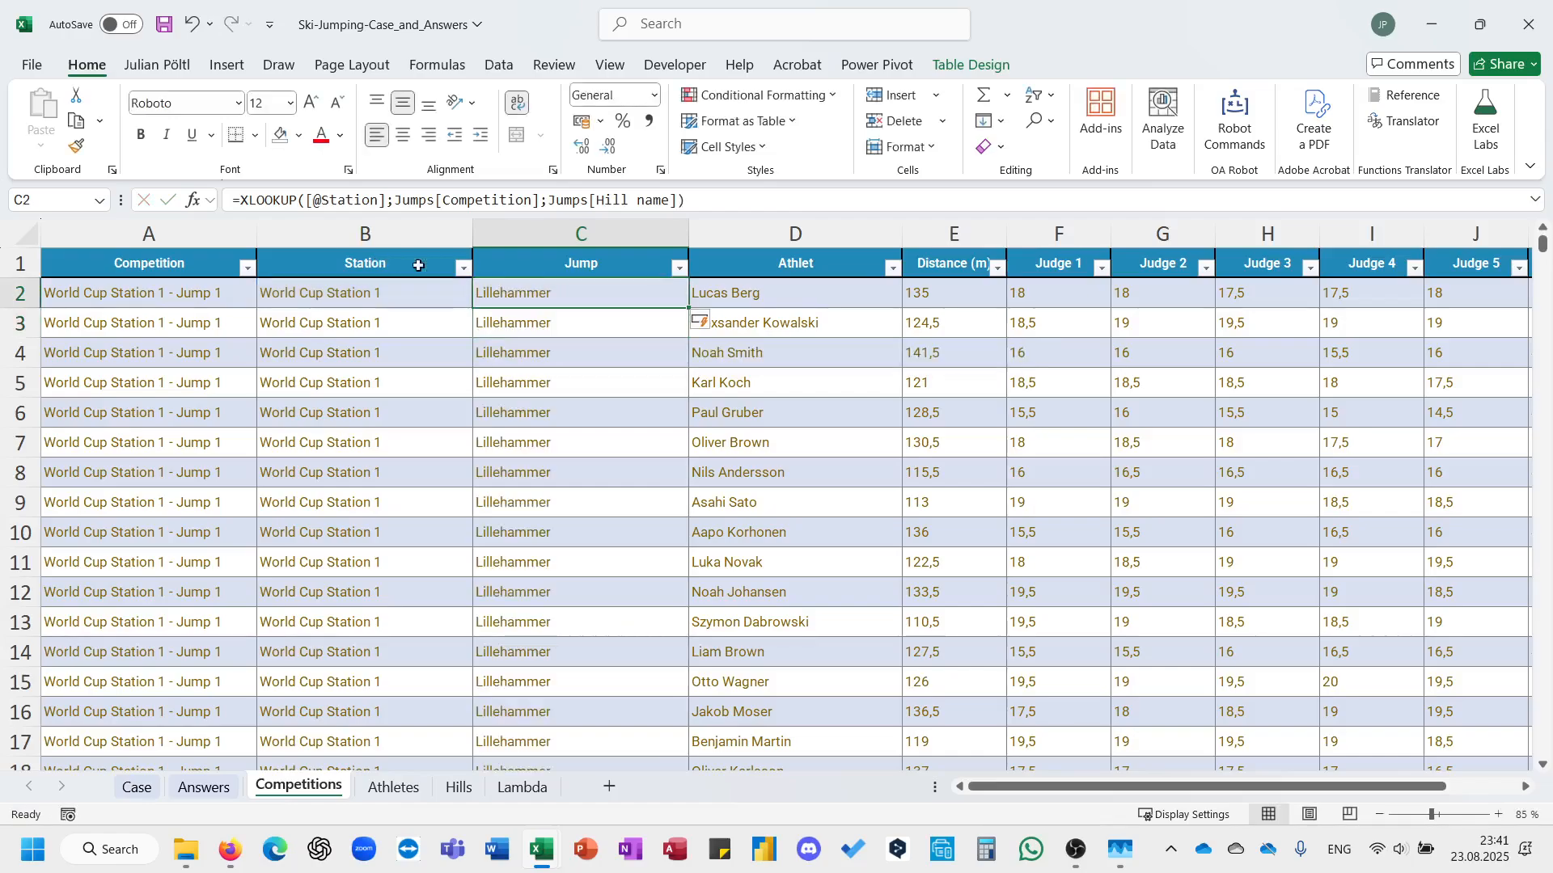
Insert another table column before Athlet and rename its header to kpoint.
{"action": "left_click", "coordinate": [751, 228]}
{"action": "key", "text": "ctrl+plus"}
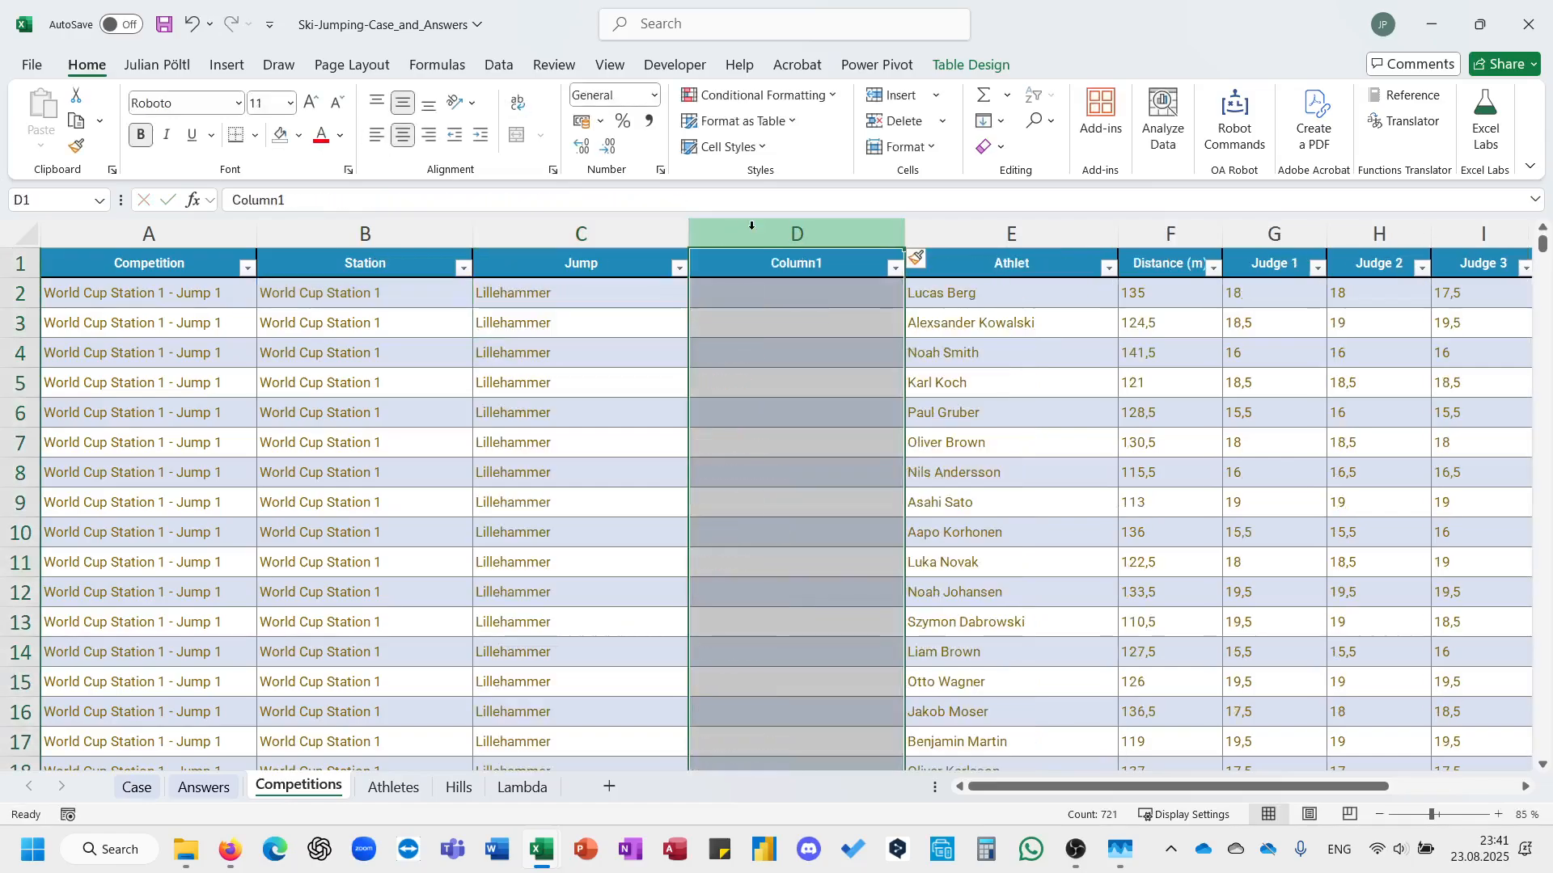
{"action": "left_click", "coordinate": [751, 264]}
{"action": "type", "text": "kpoi"}
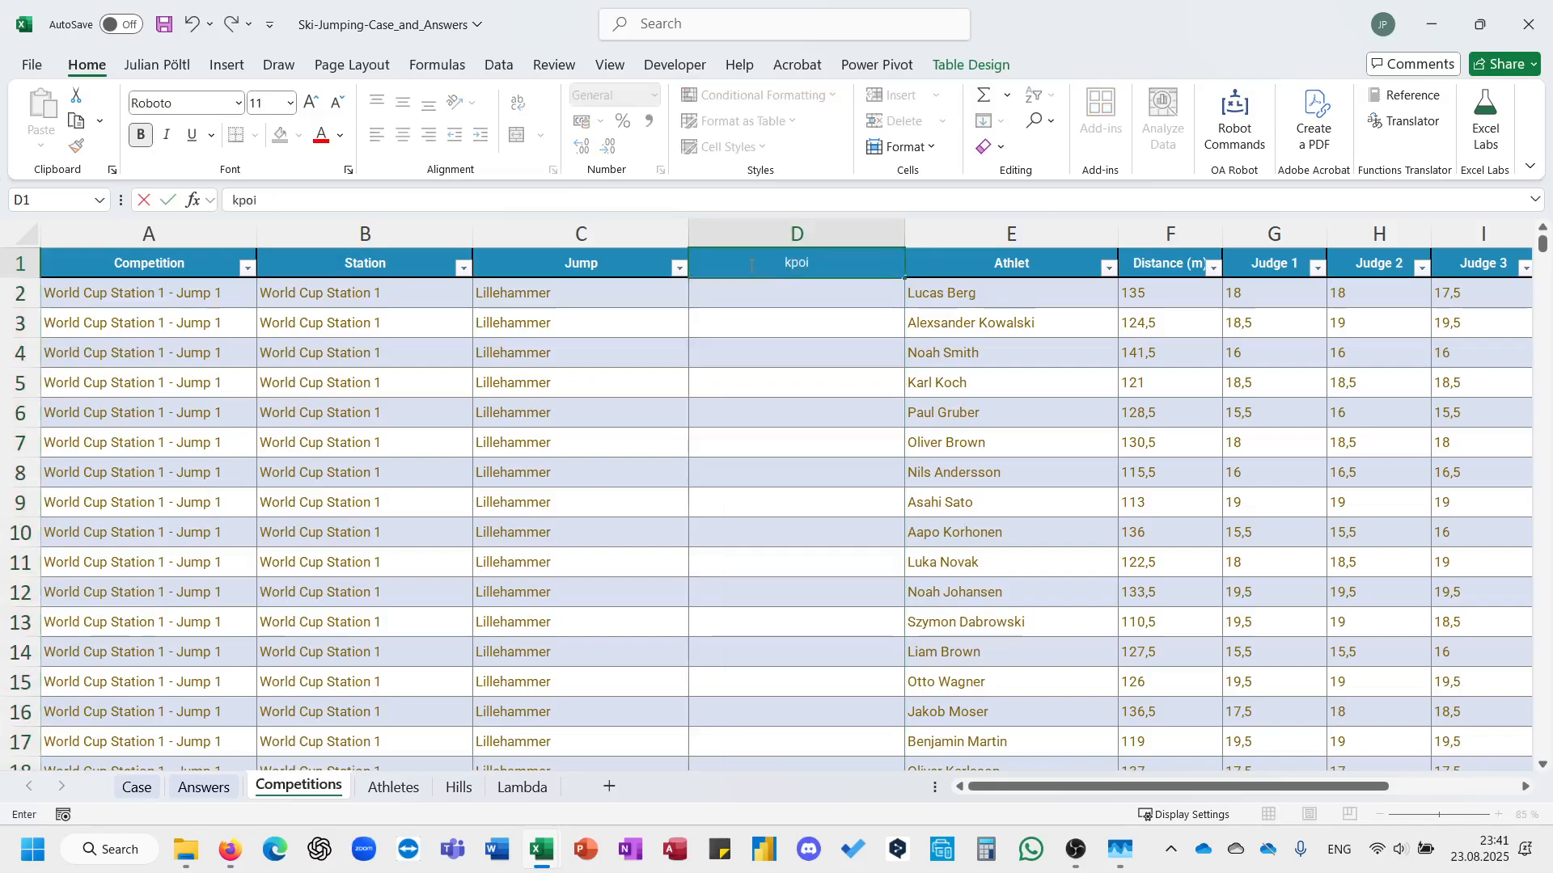
{"action": "type", "text": "nt"}
{"action": "key", "text": "Return"}
Copy the XLOOKUP formula from the Jump column's first row into the kpoint column's first row, D2.
{"action": "left_click", "coordinate": [587, 301]}
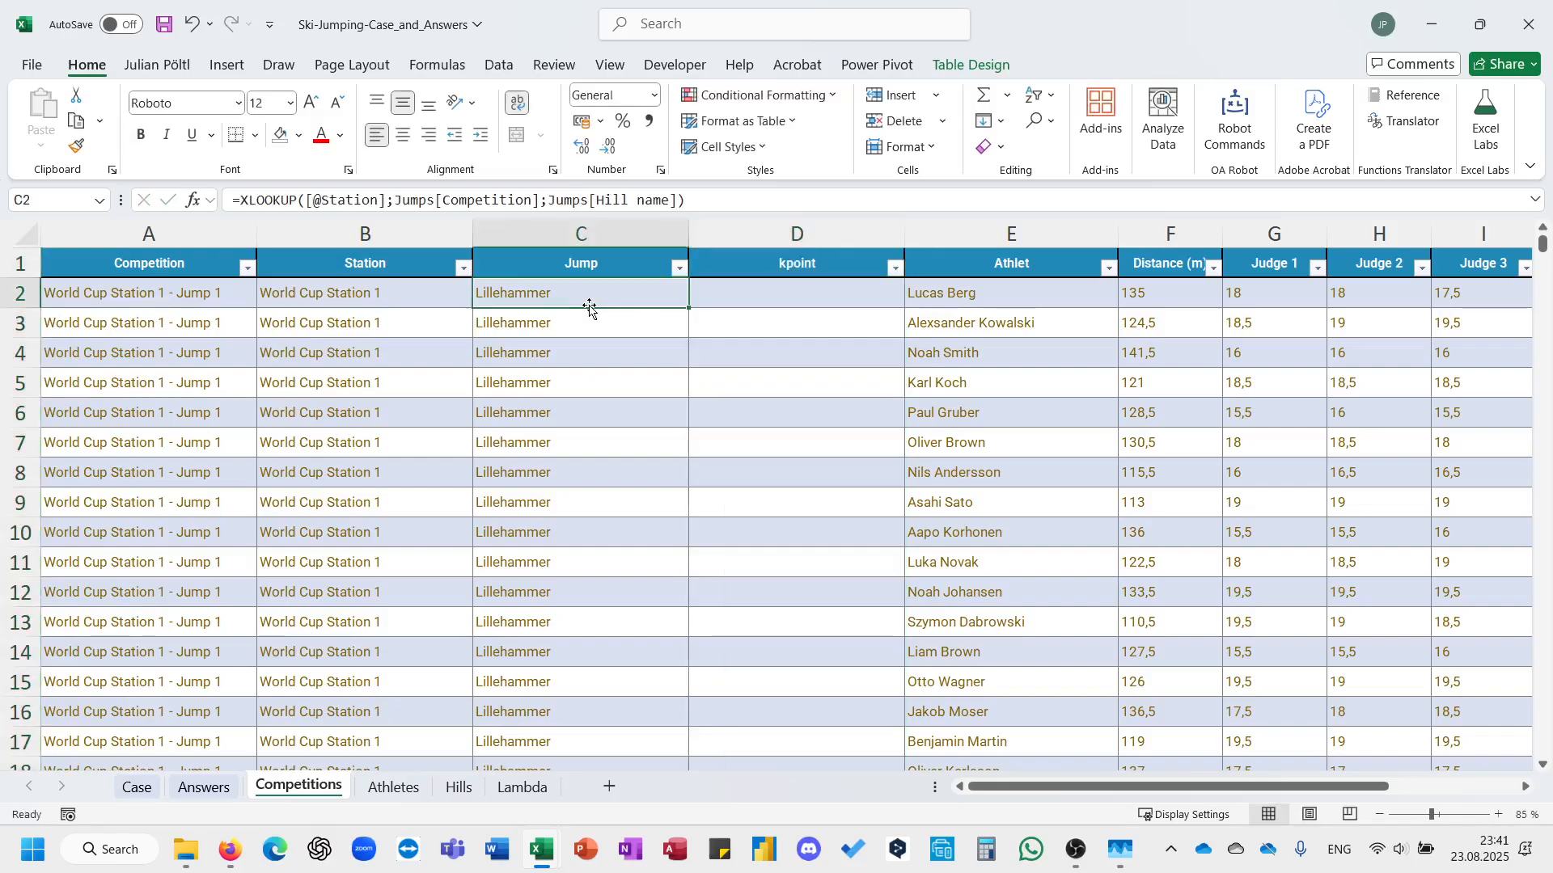
{"action": "triple_click", "coordinate": [532, 203]}
{"action": "key", "text": "ctrl+c"}
{"action": "key", "text": "Tab"}
{"action": "left_click", "coordinate": [533, 204]}
{"action": "key", "text": "ctrl+v"}
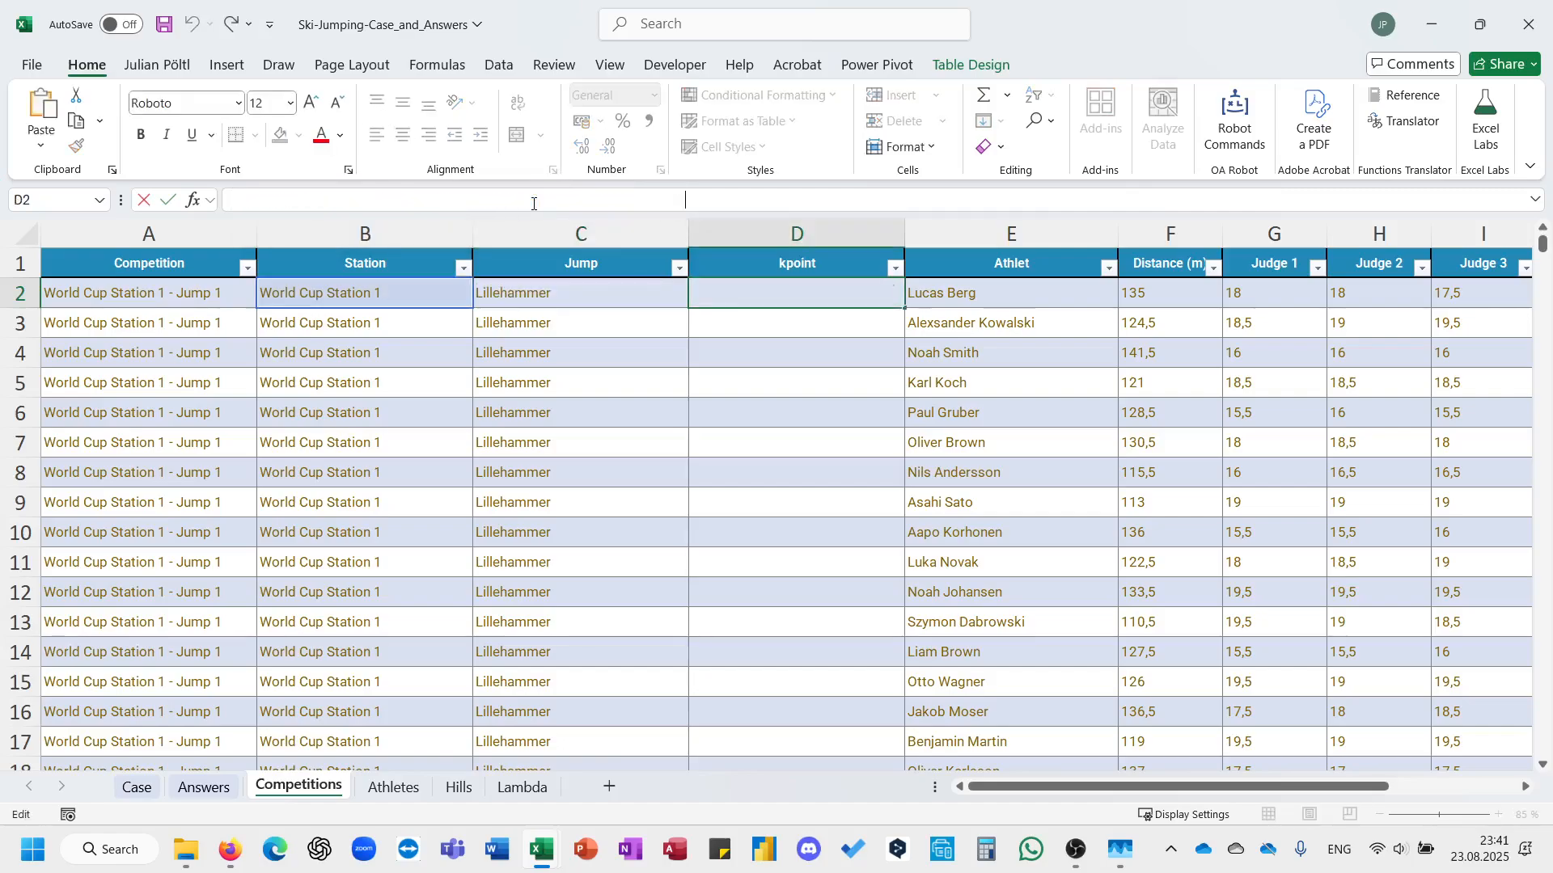
Change the return array of the kpoint XLOOKUP to Jumps[k-point (m)] and enter the formula for the column.
{"action": "left_click_drag", "start_coordinate": [677, 200], "coordinate": [600, 203]}
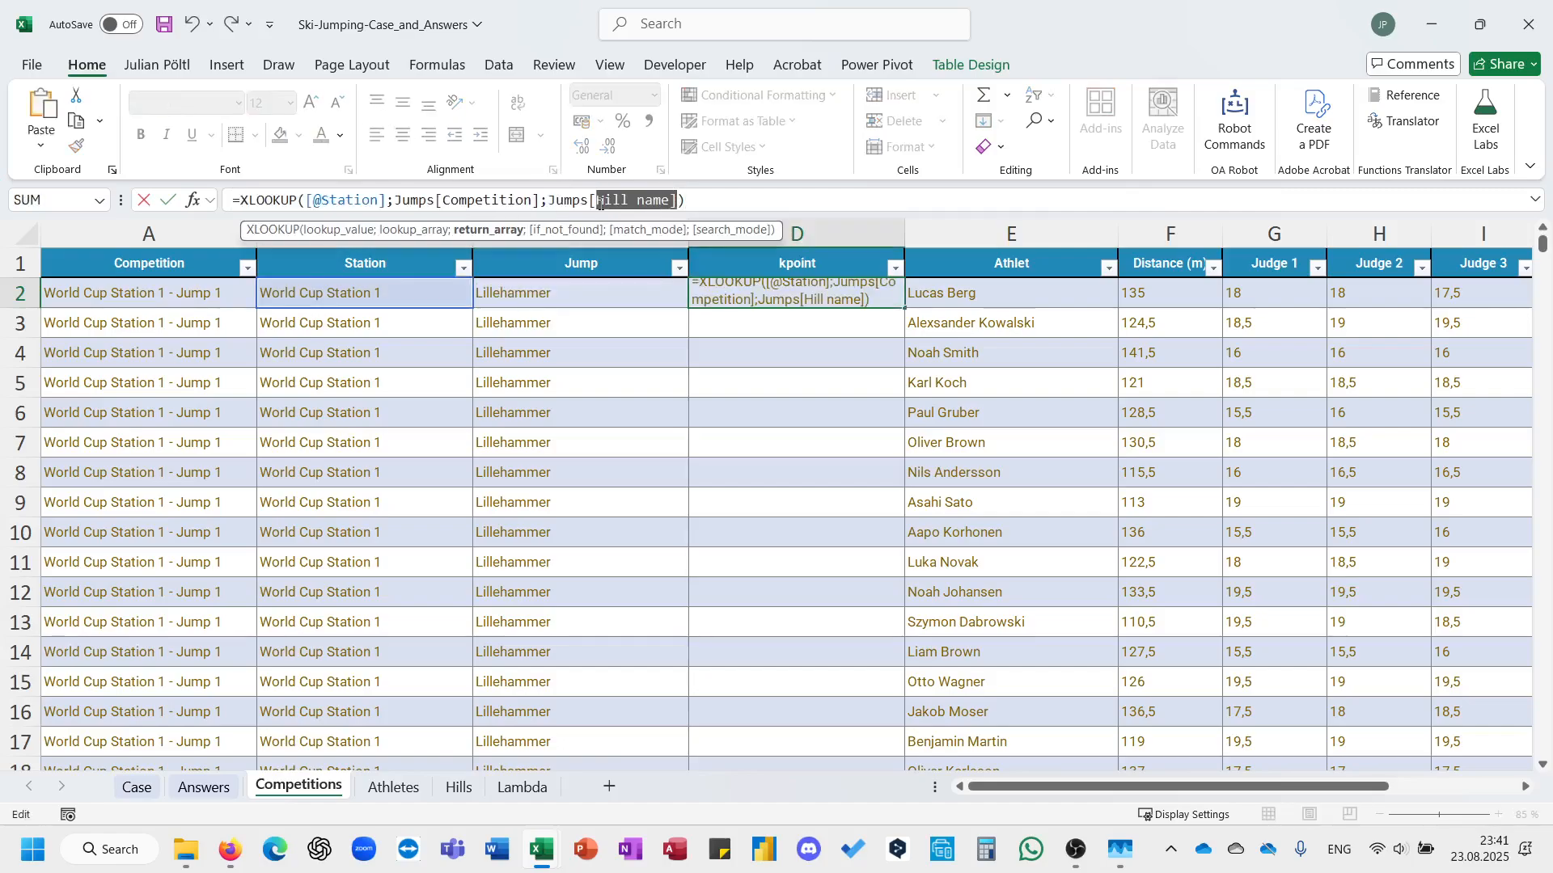
{"action": "type", "text": "k"}
{"action": "key", "text": "Tab"}
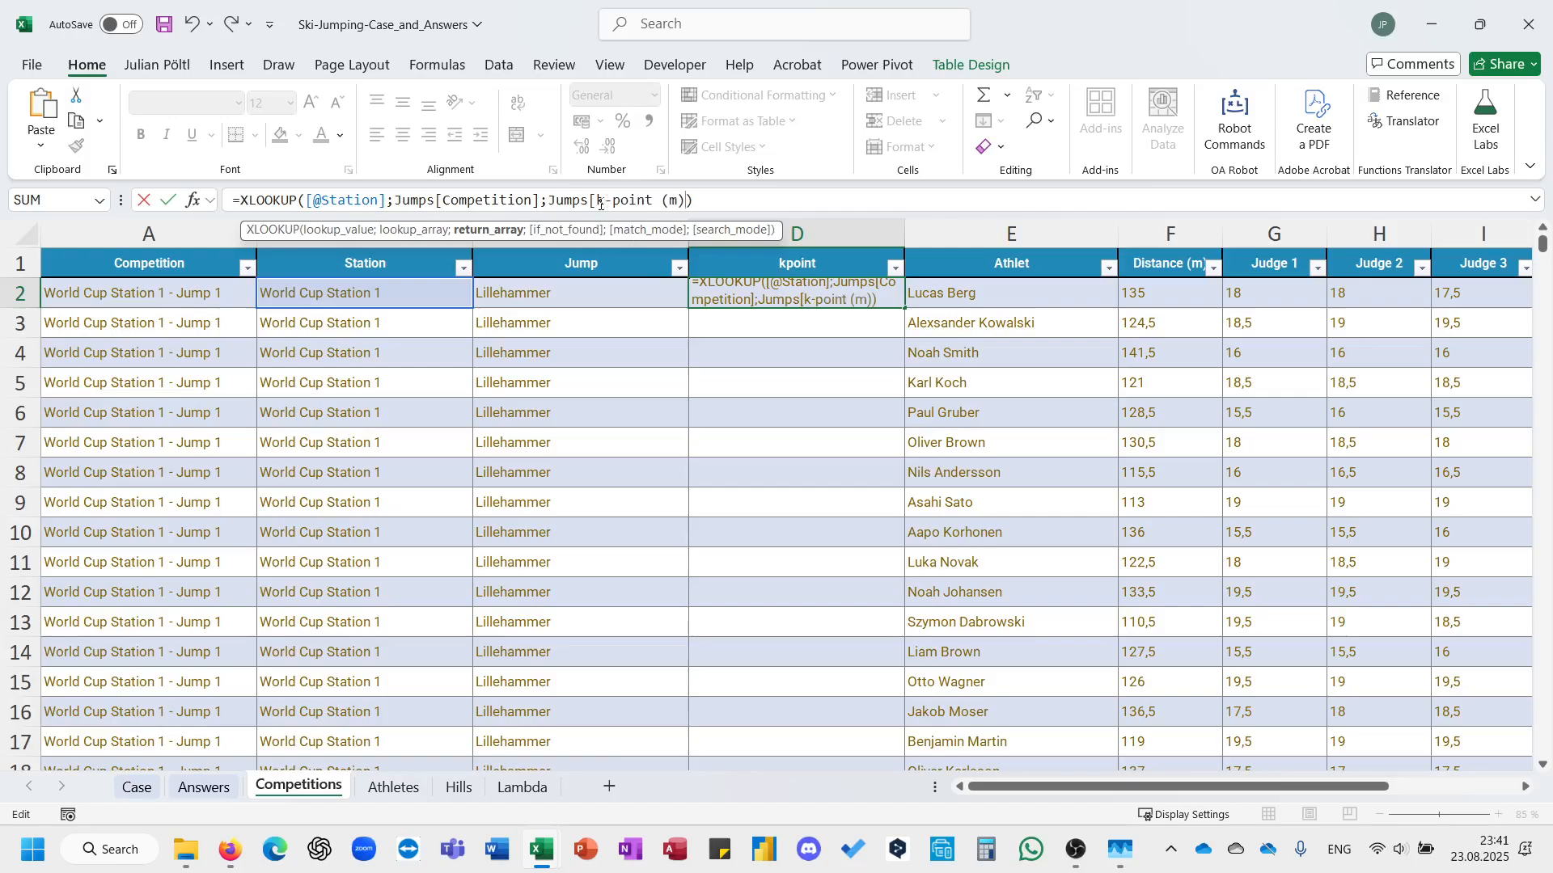
{"action": "type", "text": "]"}
{"action": "key", "text": "shift+Tab"}
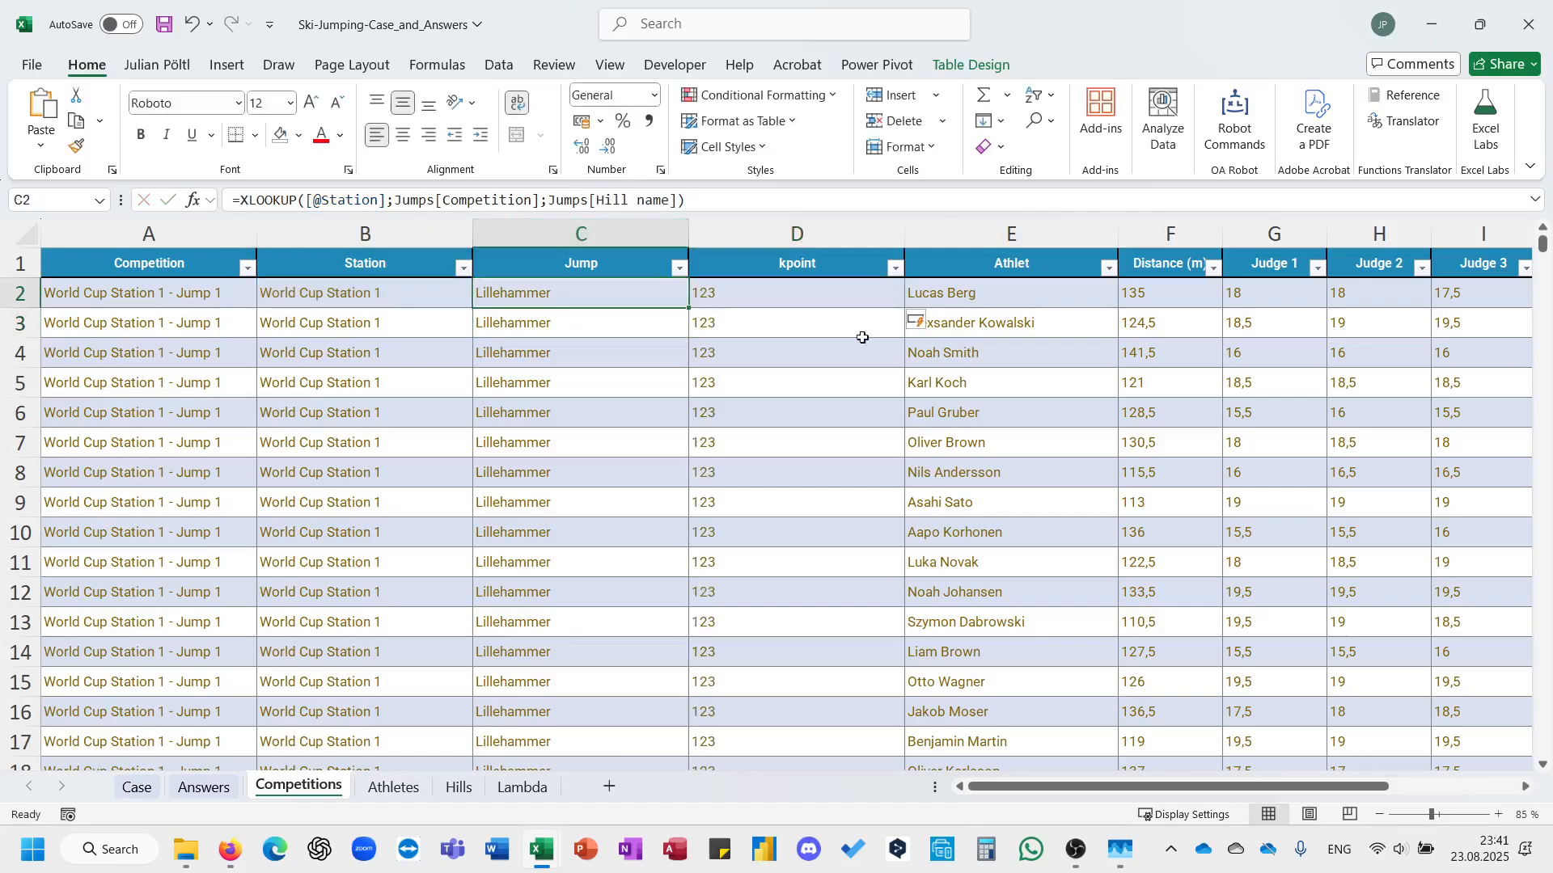
Add a DistP column directly after JudgeP and start a formula in its first row.
{"action": "scroll", "coordinate": [863, 337], "scroll_direction": "right", "scroll_amount": 6}
{"action": "scroll", "coordinate": [1009, 284], "scroll_direction": "down", "scroll_amount": 3}
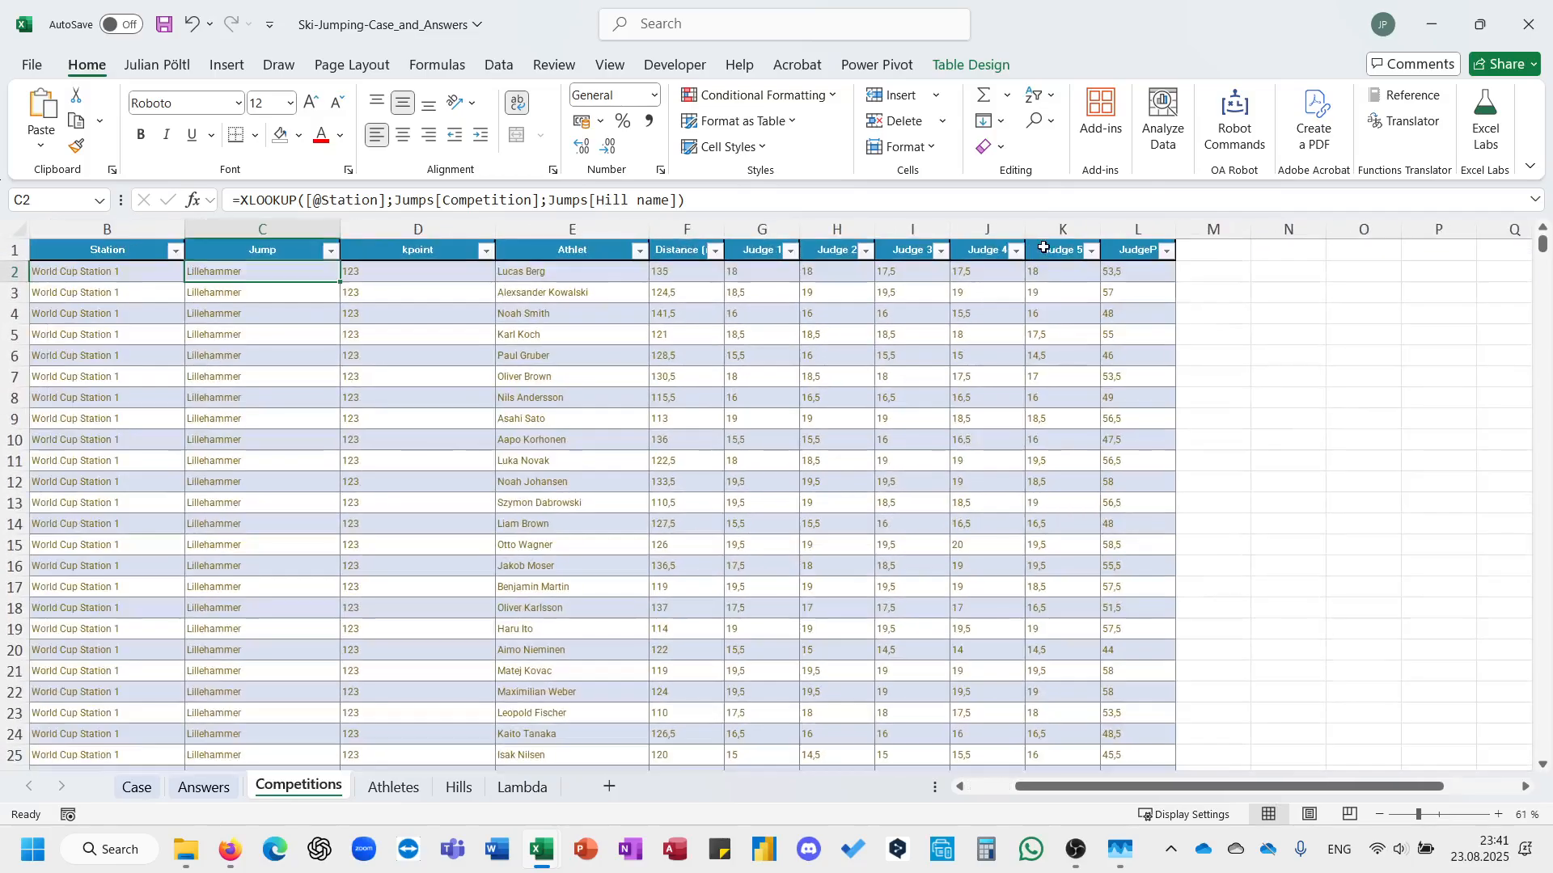
{"action": "left_click", "coordinate": [1200, 250]}
{"action": "type", "text": "DistP"}
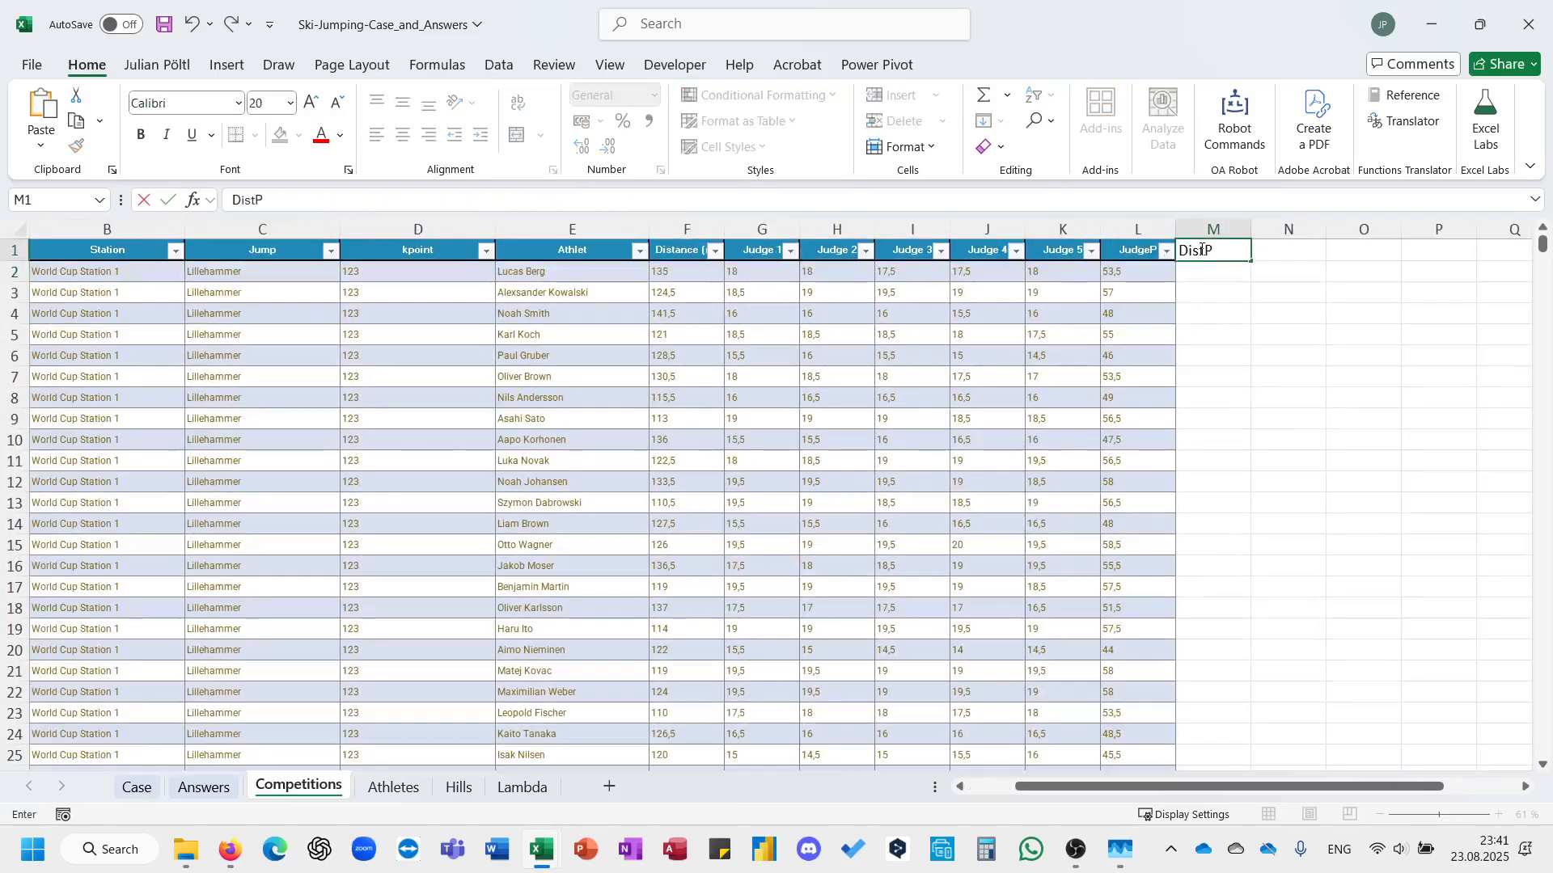
{"action": "key", "text": "Return"}
{"action": "type", "text": "="}
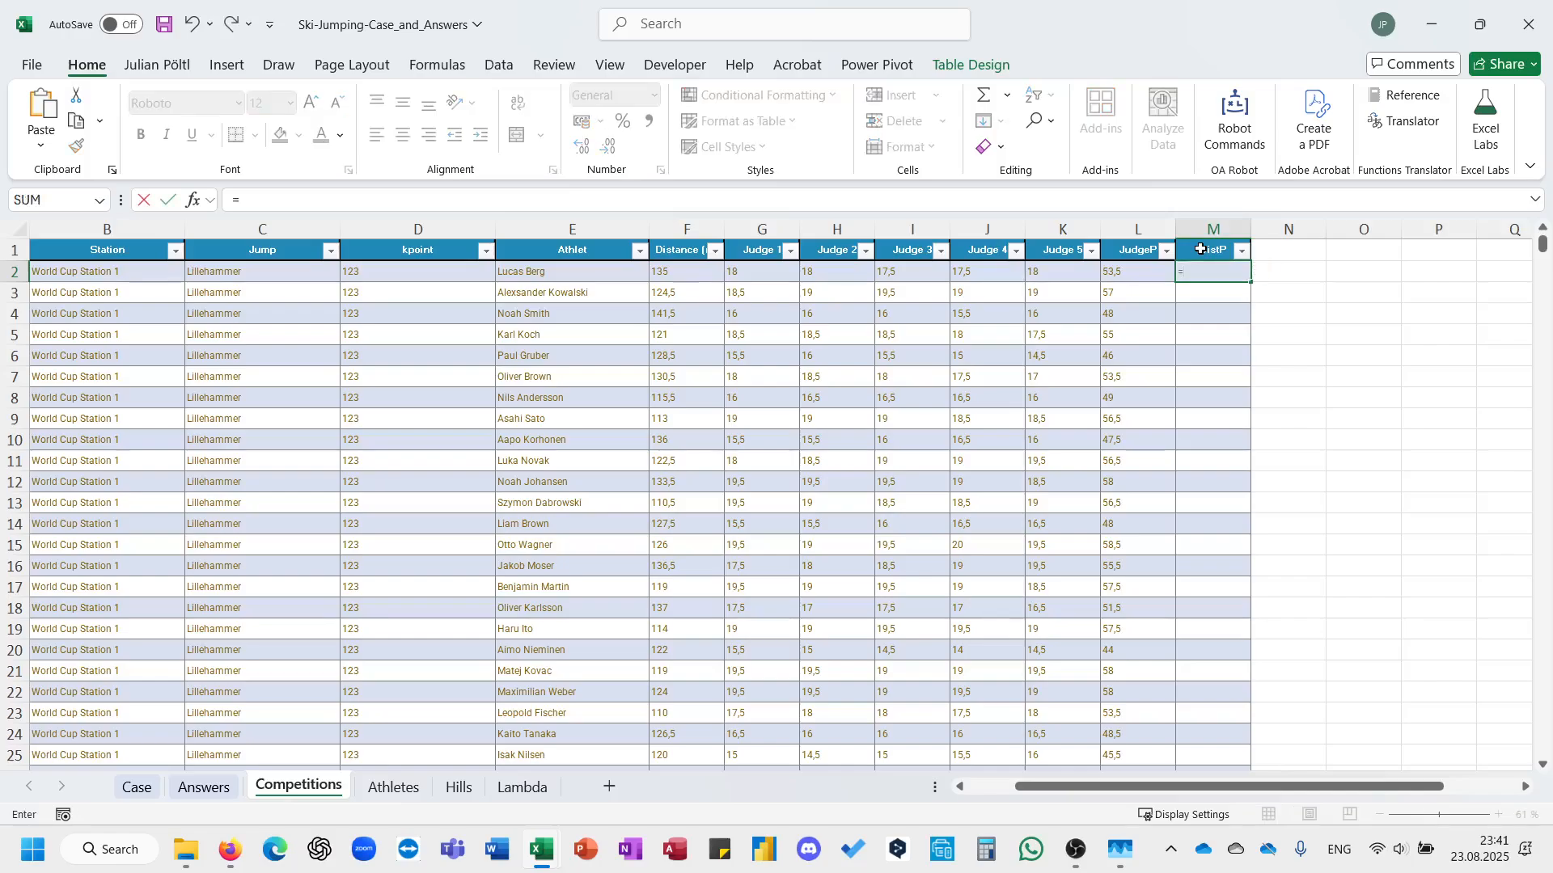
{"action": "key", "text": "Left"}
{"action": "key", "text": "Left"}
{"action": "key", "text": "Left"}
{"action": "key", "text": "Left"}
{"action": "key", "text": "Left"}
{"action": "key", "text": "Left"}
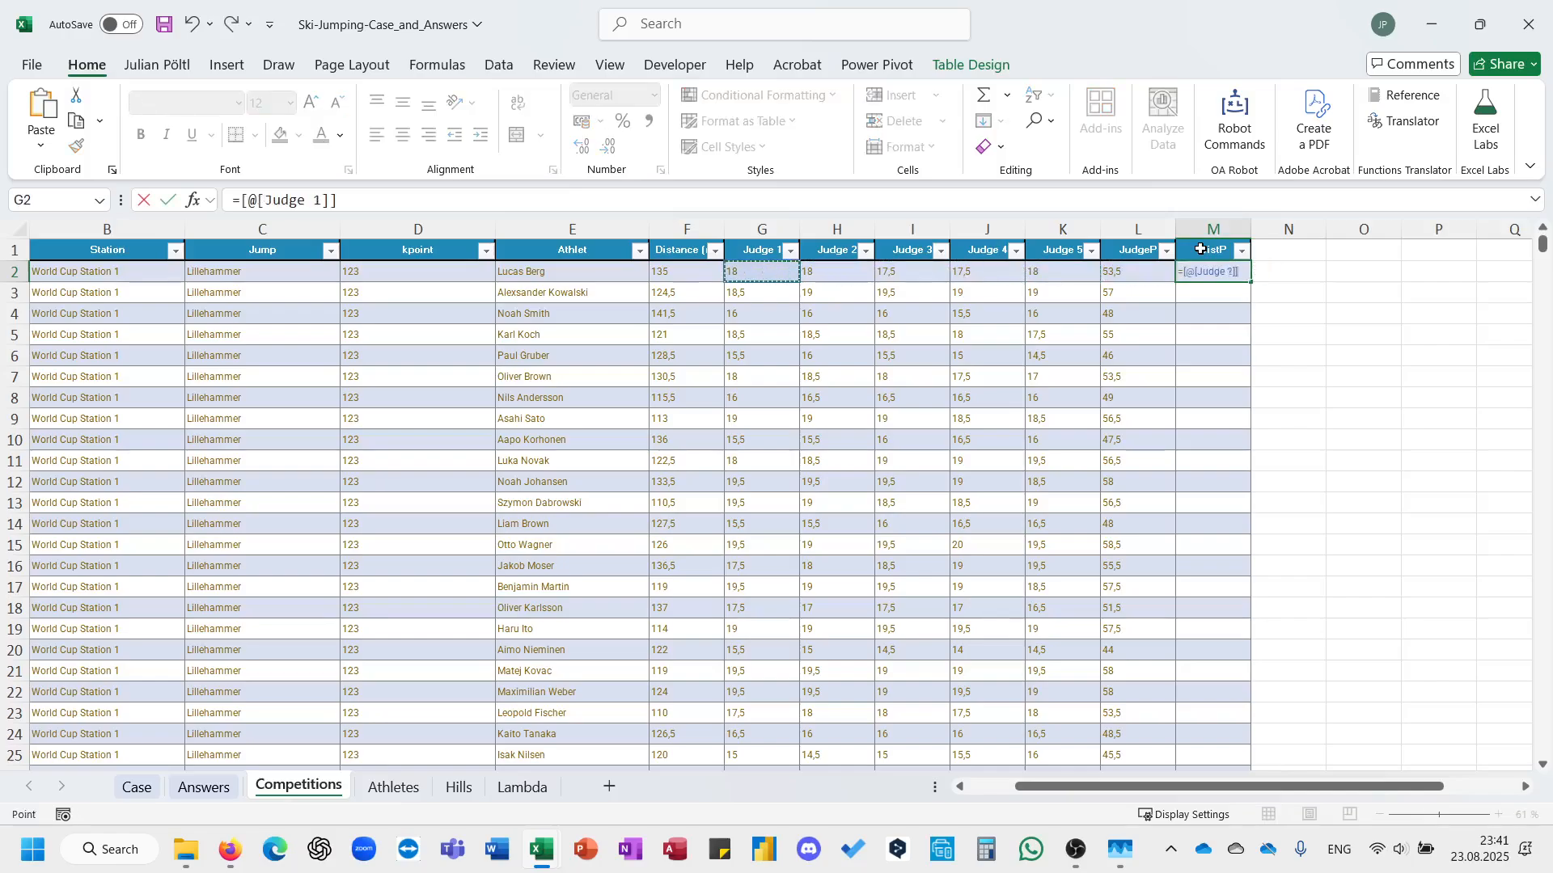
{"action": "key", "text": "BackSpace"}
{"action": "key", "text": "BackSpace"}
{"action": "key", "text": "BackSpace"}
{"action": "key", "text": "BackSpace"}
{"action": "key", "text": "BackSpace"}
{"action": "key", "text": "BackSpace"}
{"action": "key", "text": "BackSpace"}
{"action": "key", "text": "BackSpace"}
{"action": "key", "text": "BackSpace"}
{"action": "key", "text": "BackSpace"}
{"action": "key", "text": "BackSpace"}
{"action": "key", "text": "BackSpace"}
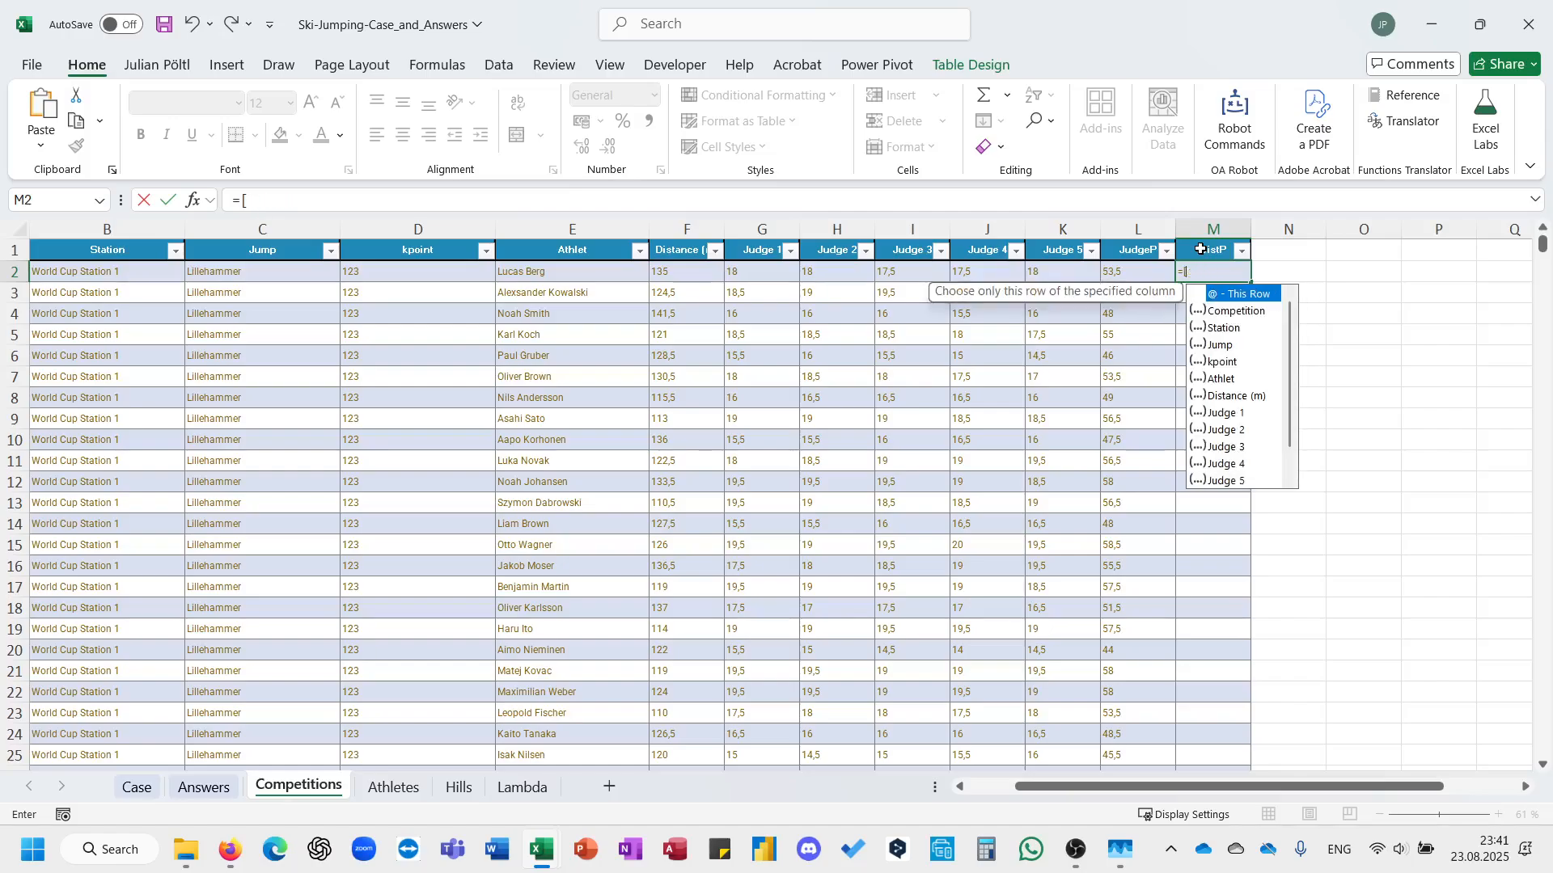
{"action": "type", "text": "("}
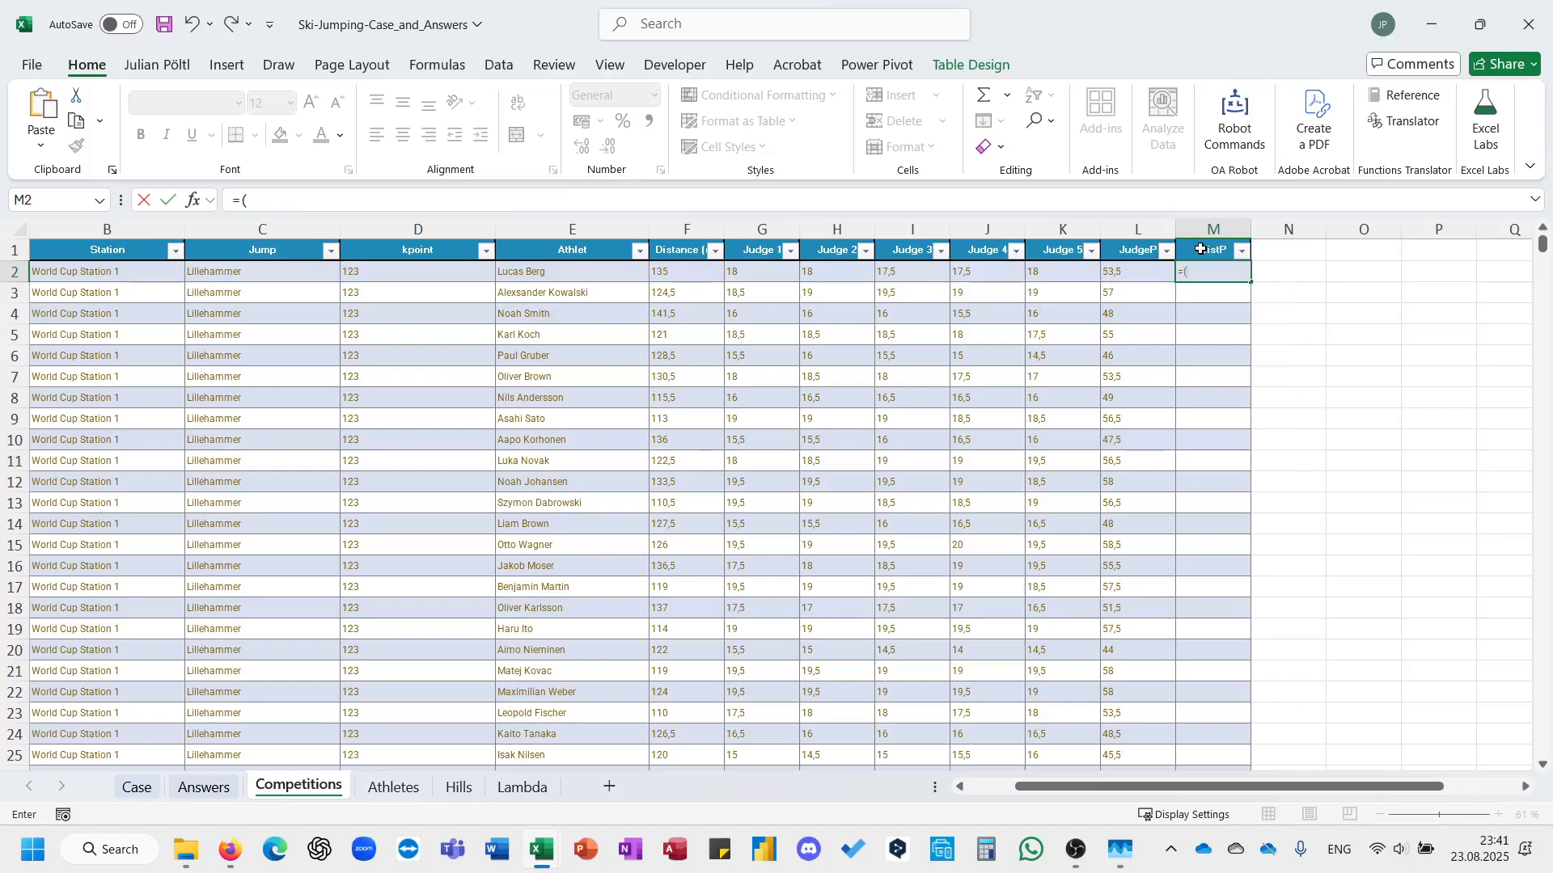
{"action": "left_click", "coordinate": [697, 272]}
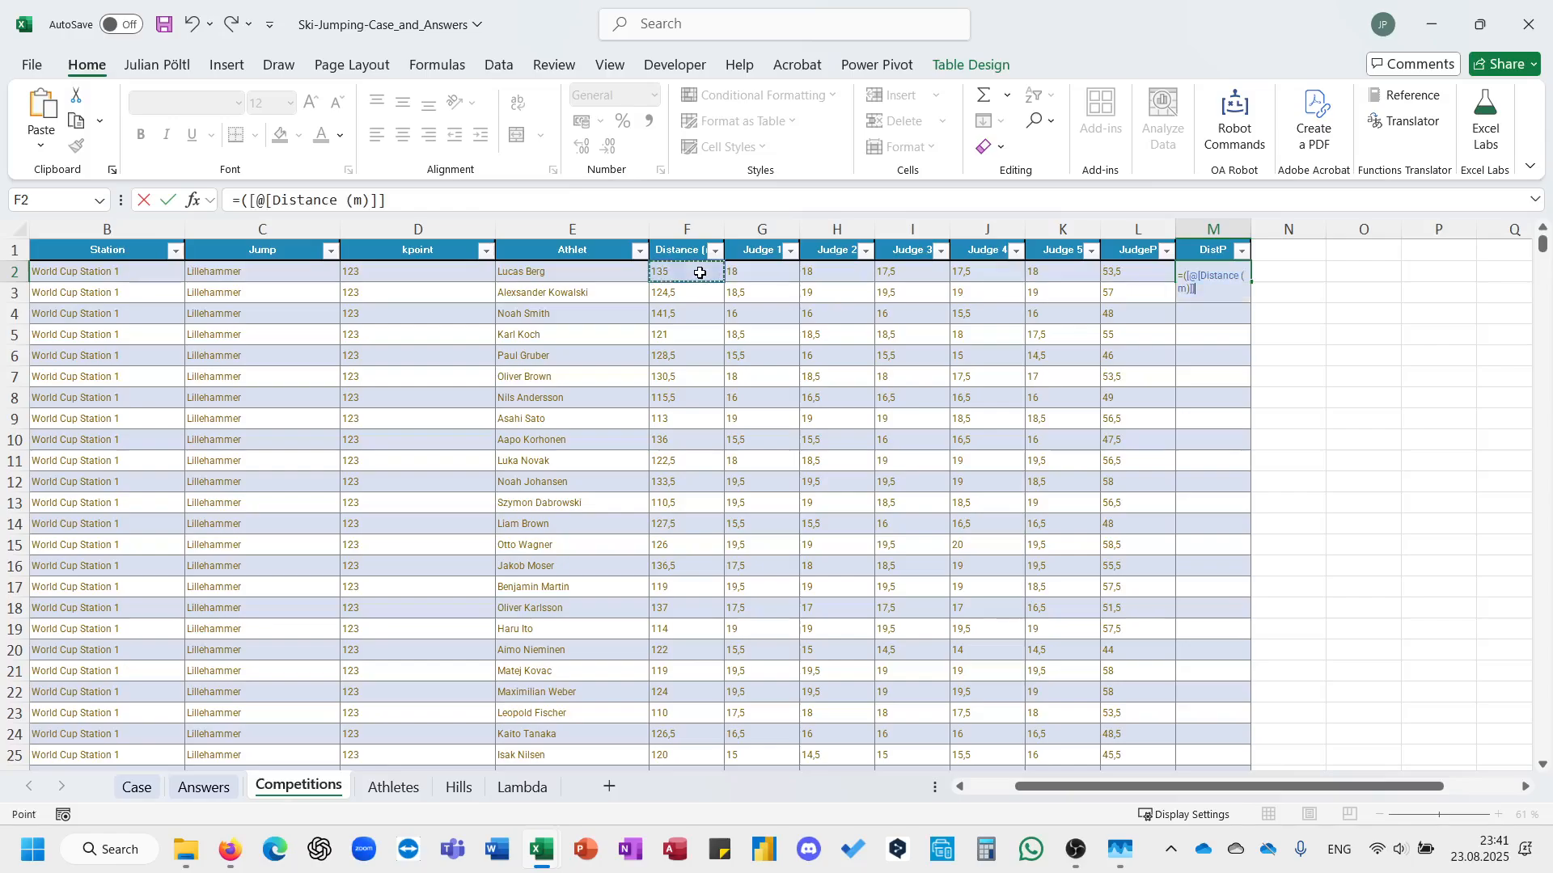
{"action": "type", "text": "-"}
{"action": "left_click", "coordinate": [425, 270]}
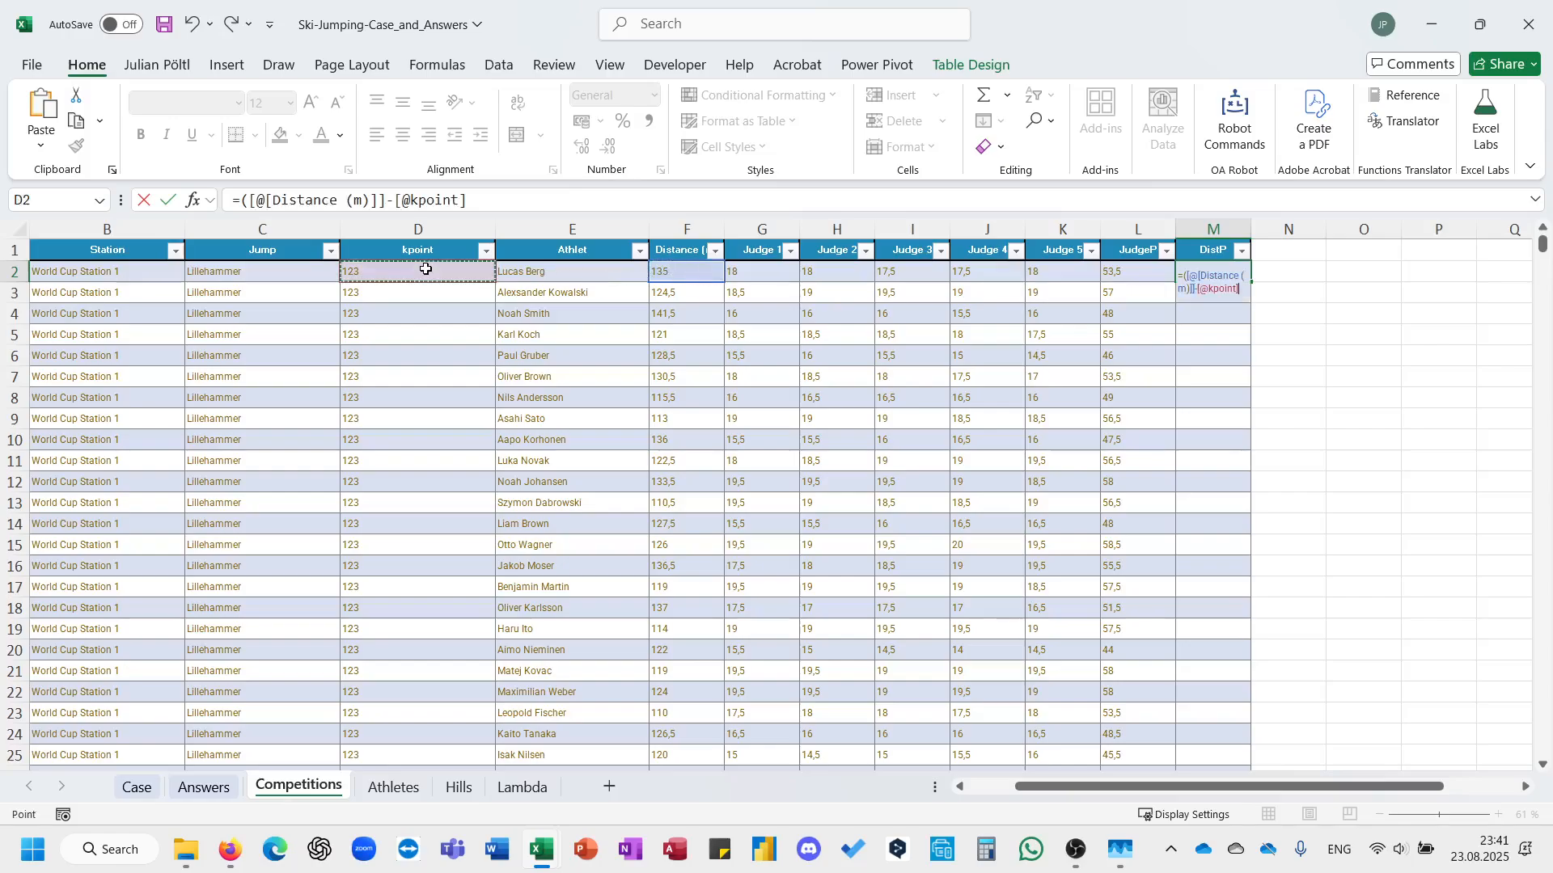
{"action": "type", "text": ")"}
{"action": "type", "text": ".8"}
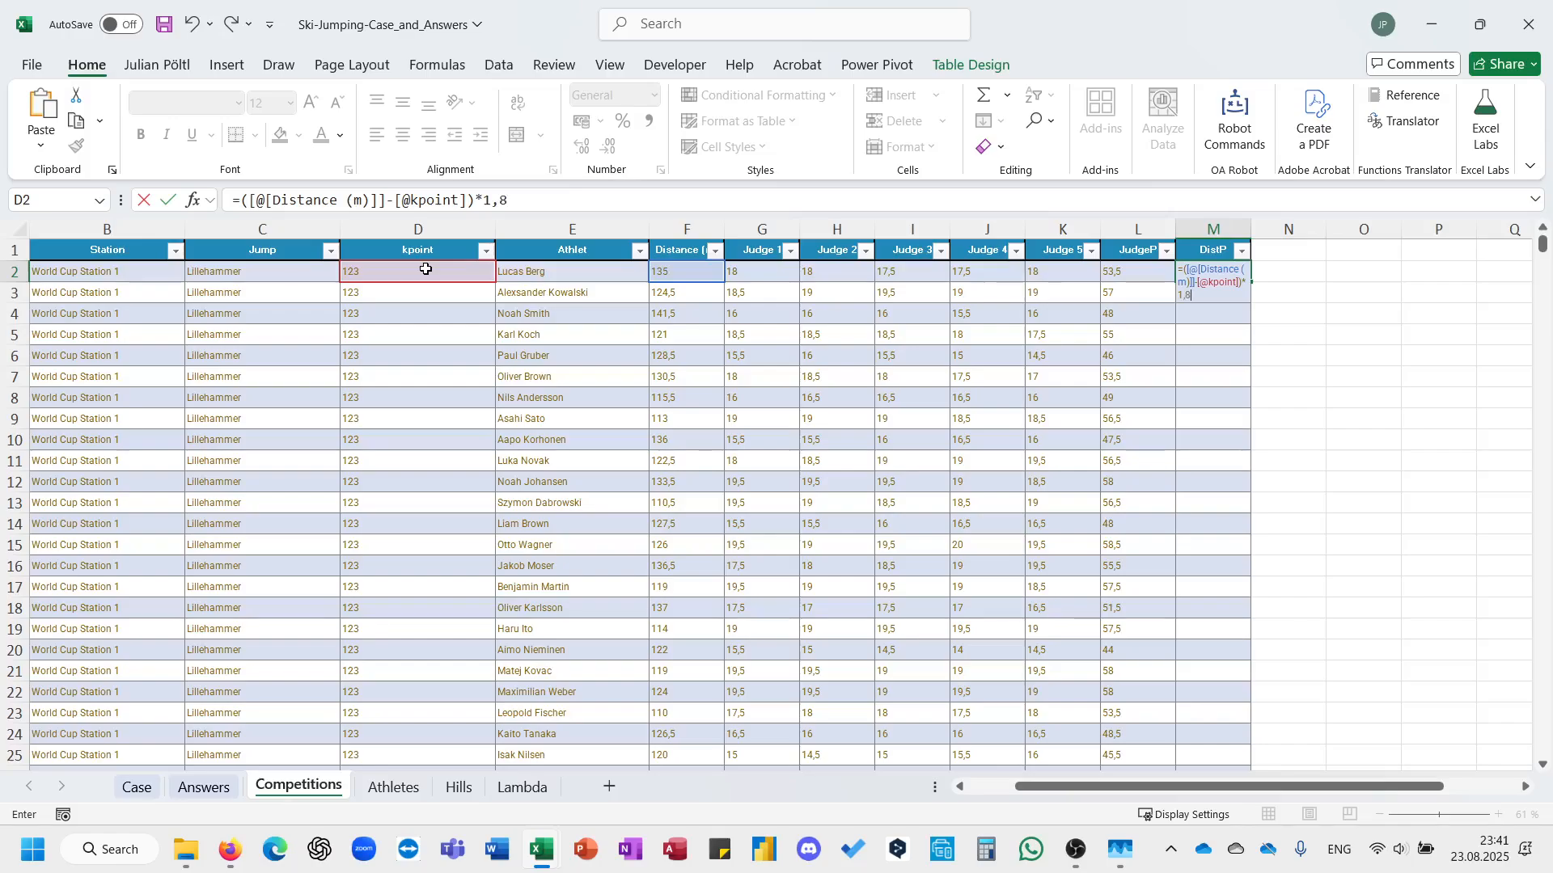
{"action": "key", "text": "Return"}
Add a TP column to the table directly after DistP.
{"action": "key", "text": "Up"}
{"action": "key", "text": "Right"}
{"action": "key", "text": "Up"}
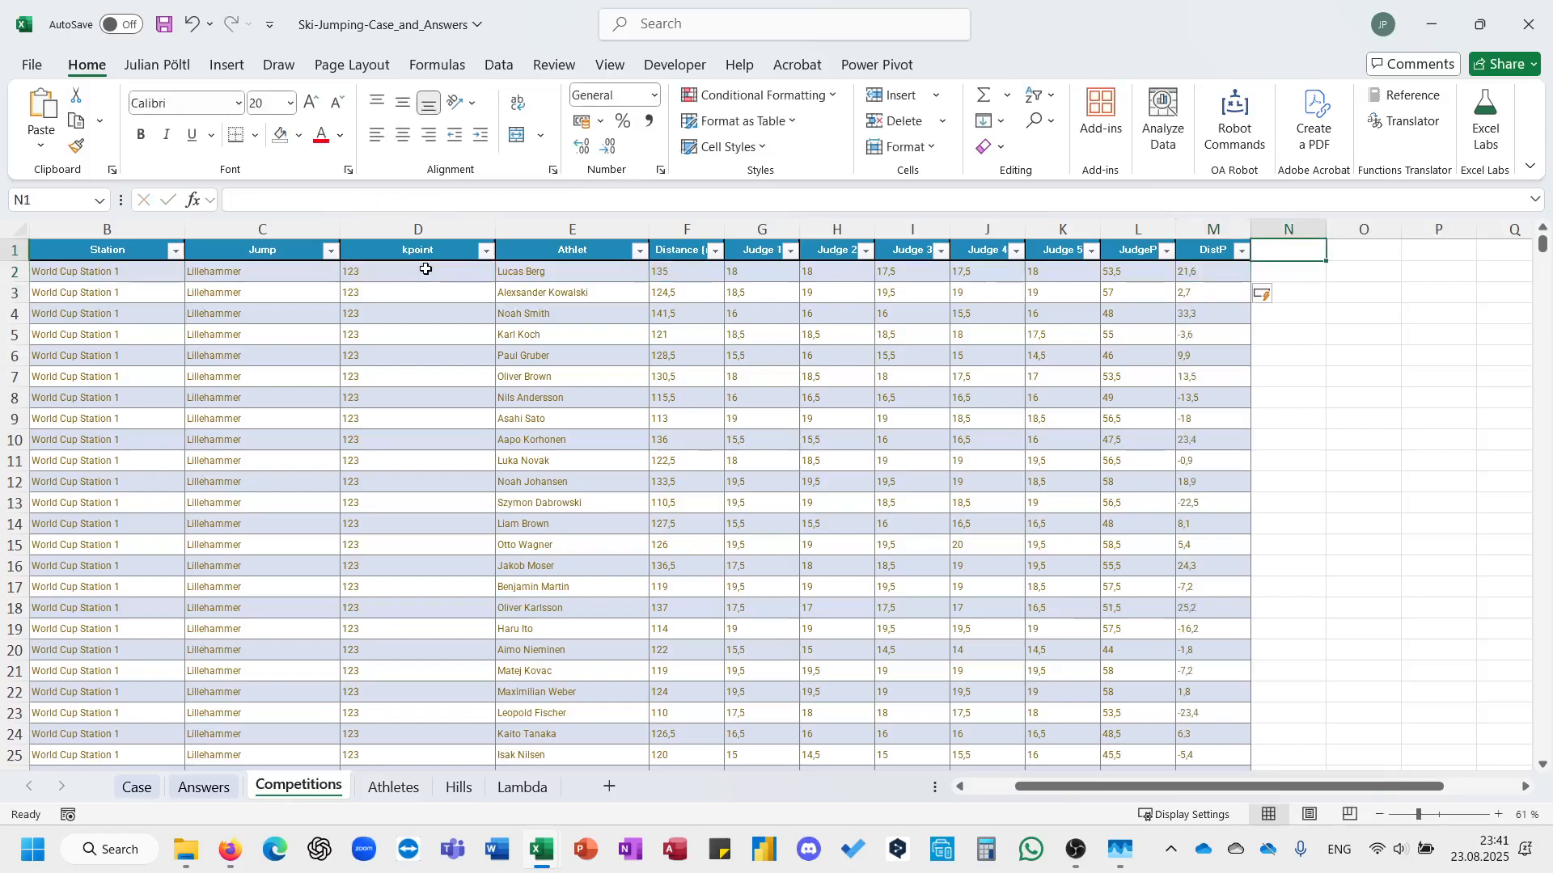
{"action": "type", "text": "TP"}
{"action": "key", "text": "Return"}
{"action": "type", "text": "="}
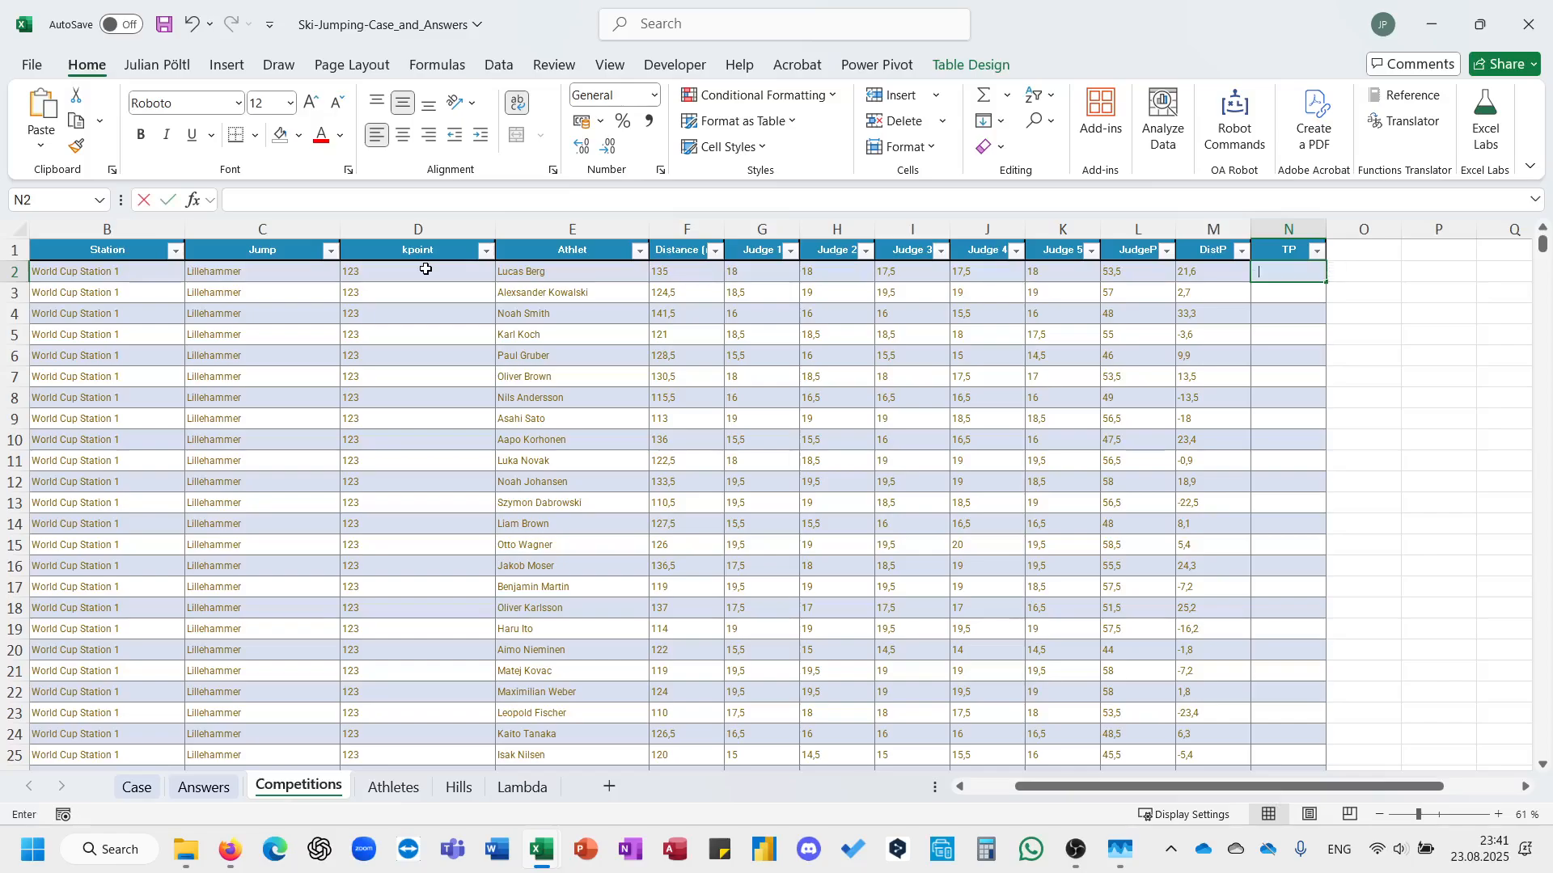
{"action": "key", "text": "Left"}
{"action": "key", "text": "Left"}
{"action": "type", "text": "+"}
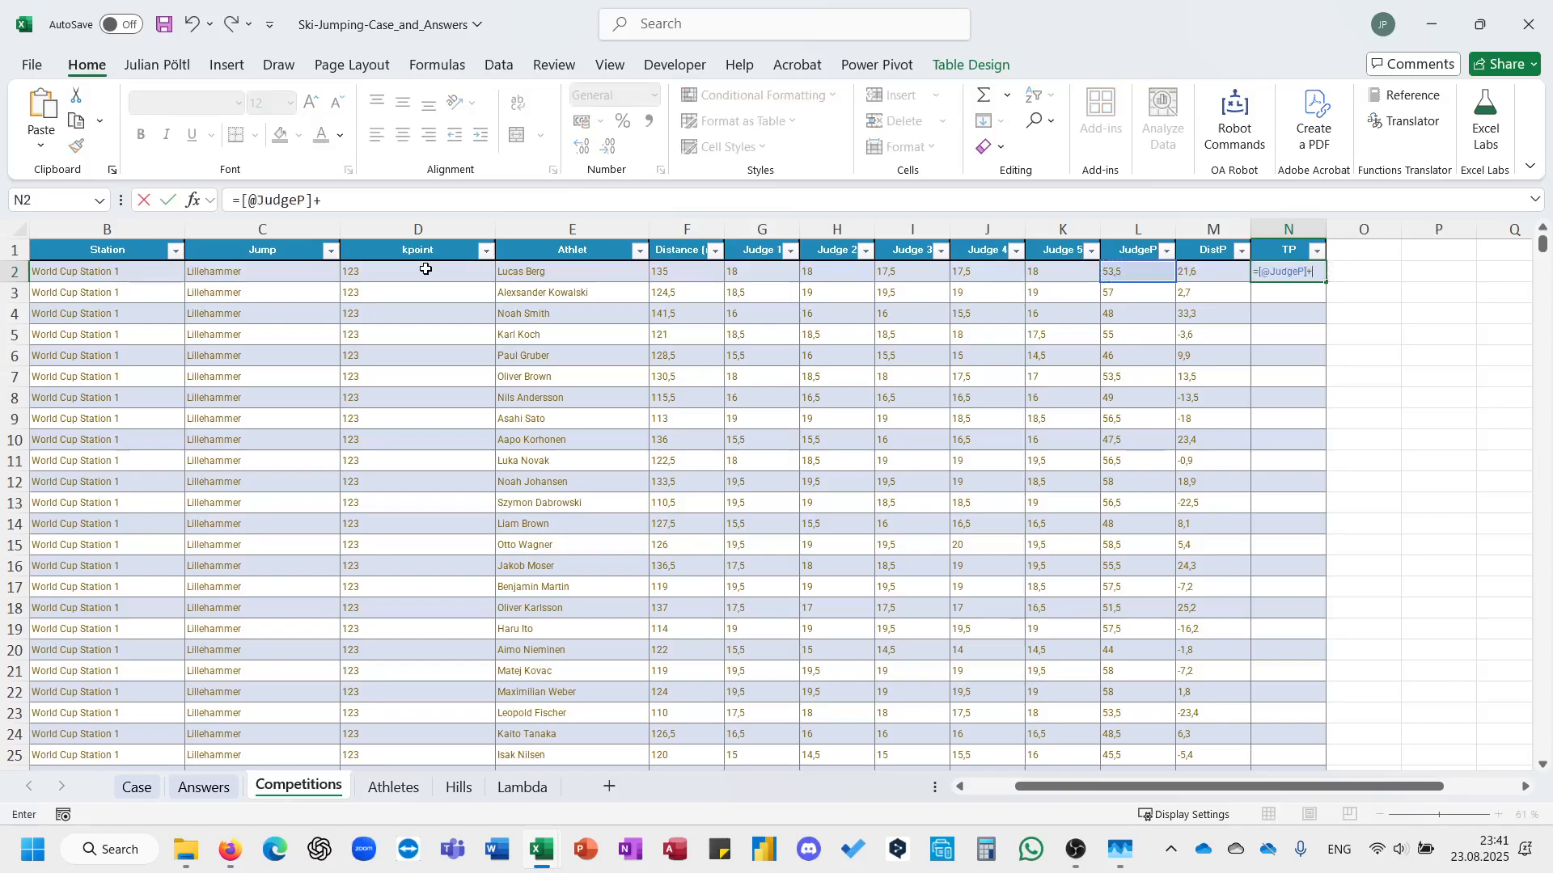
{"action": "key", "text": "Left"}
{"action": "key", "text": "Return"}
{"action": "key", "text": "Up"}
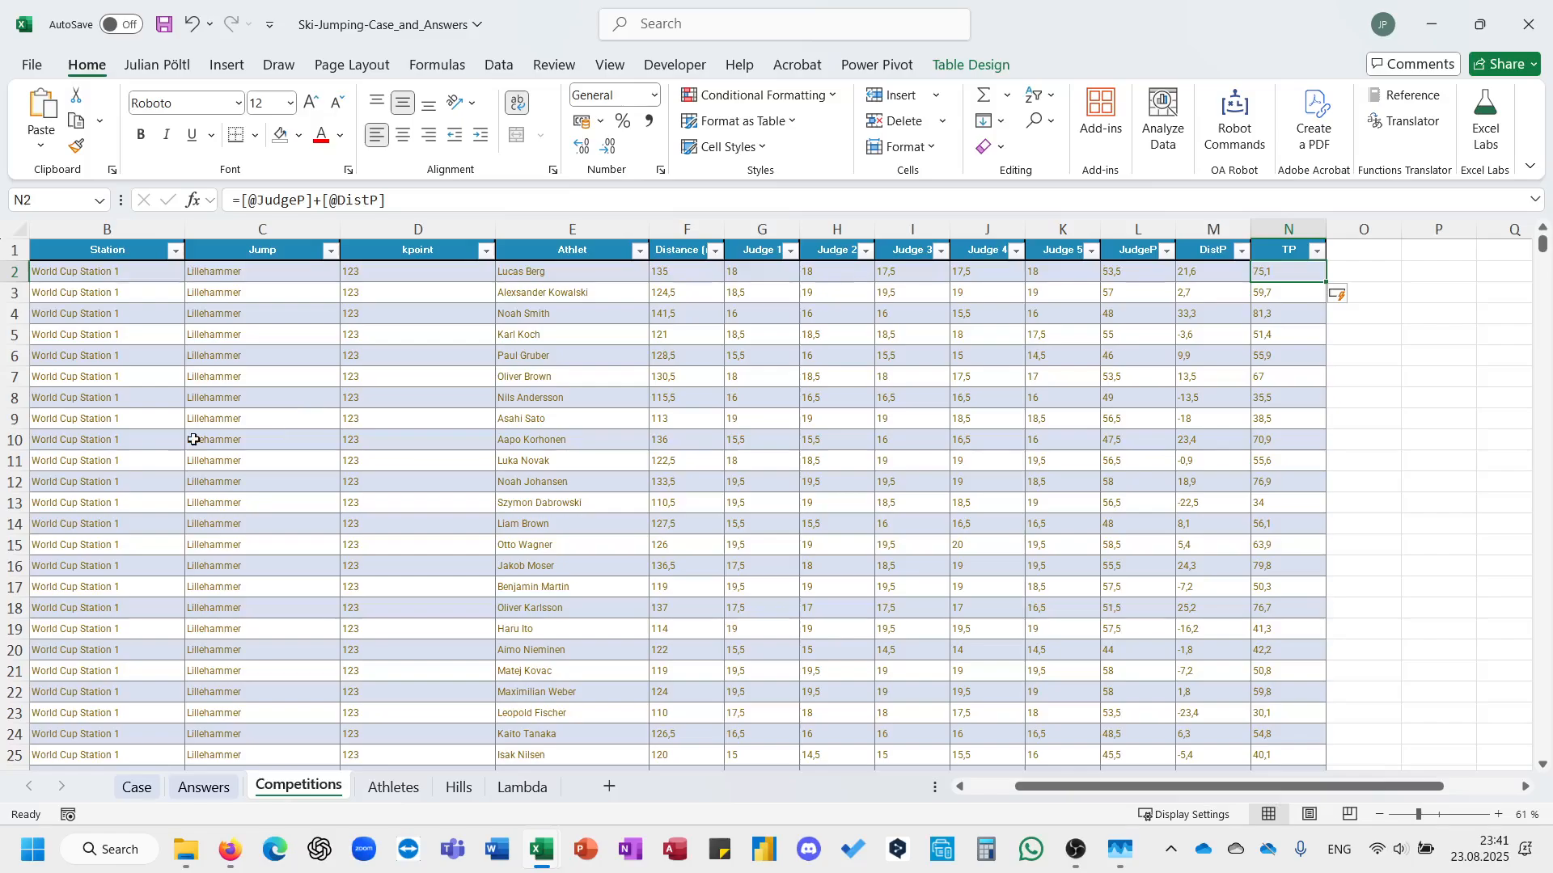
Compare the highest total score answer for Bonus 2 on the Answers sheet with the maximum of the Competitions sheet's TP column.
{"action": "left_click", "coordinate": [153, 799]}
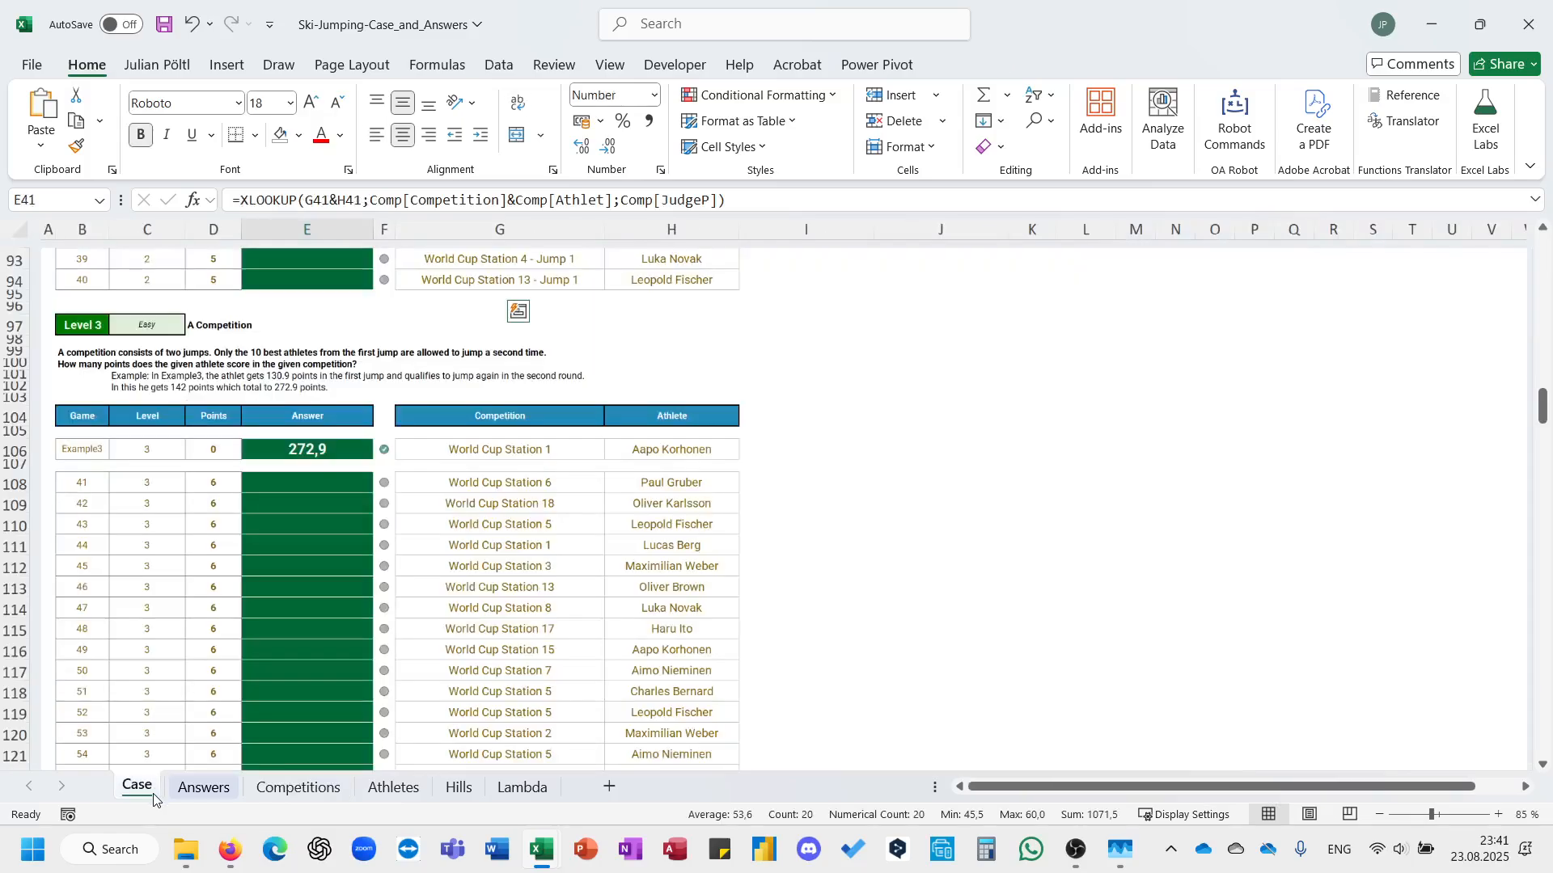
{"action": "scroll", "coordinate": [338, 530], "scroll_direction": "up", "scroll_amount": 9}
{"action": "scroll", "coordinate": [338, 531], "scroll_direction": "up", "scroll_amount": 2}
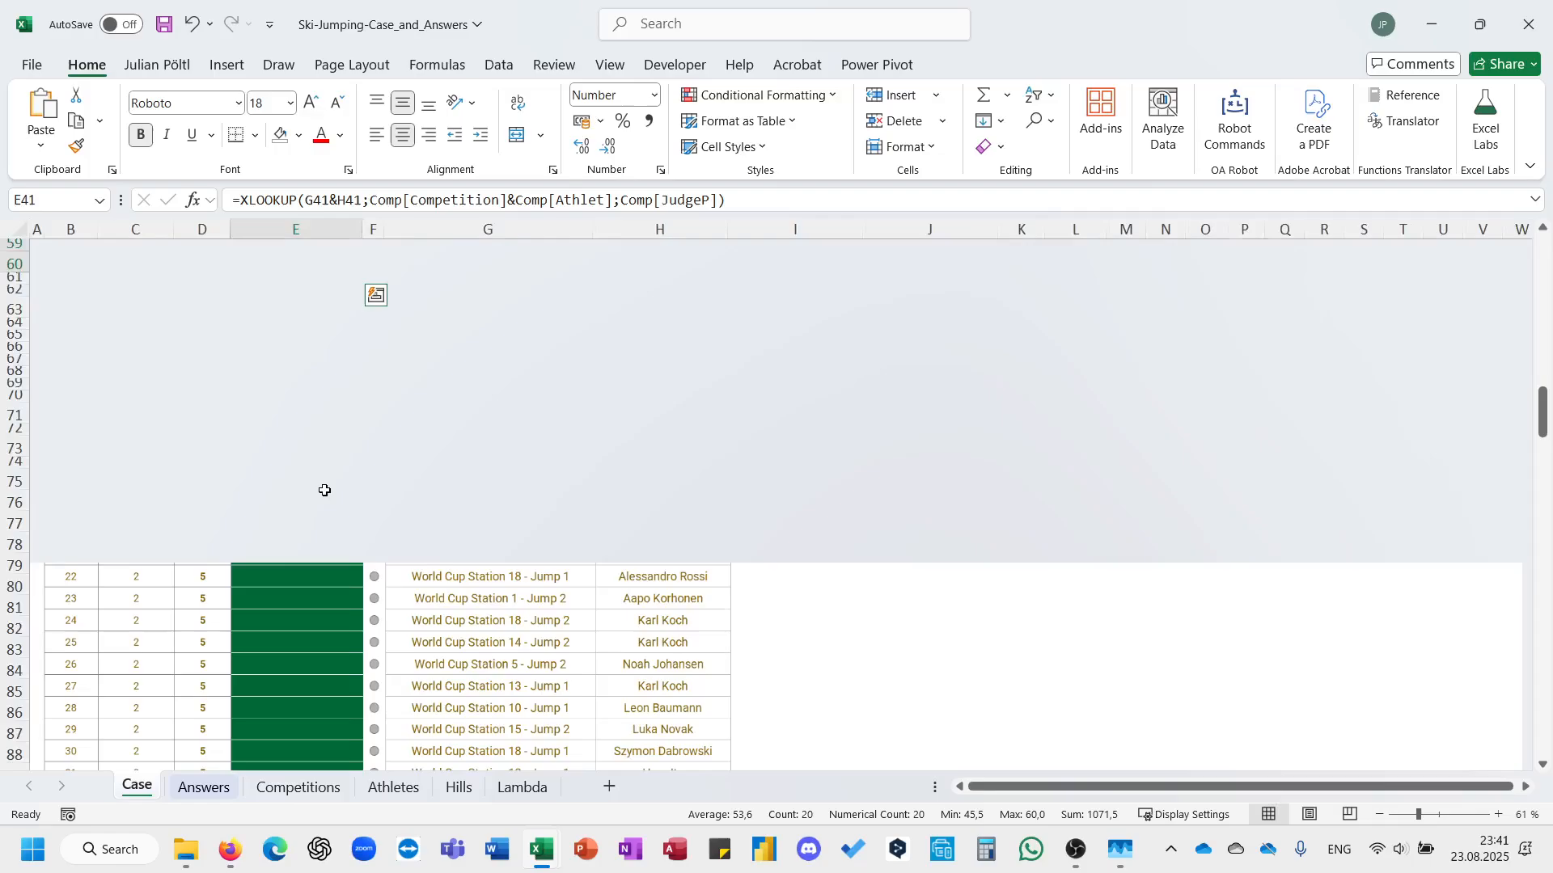
{"action": "left_click", "coordinate": [292, 794]}
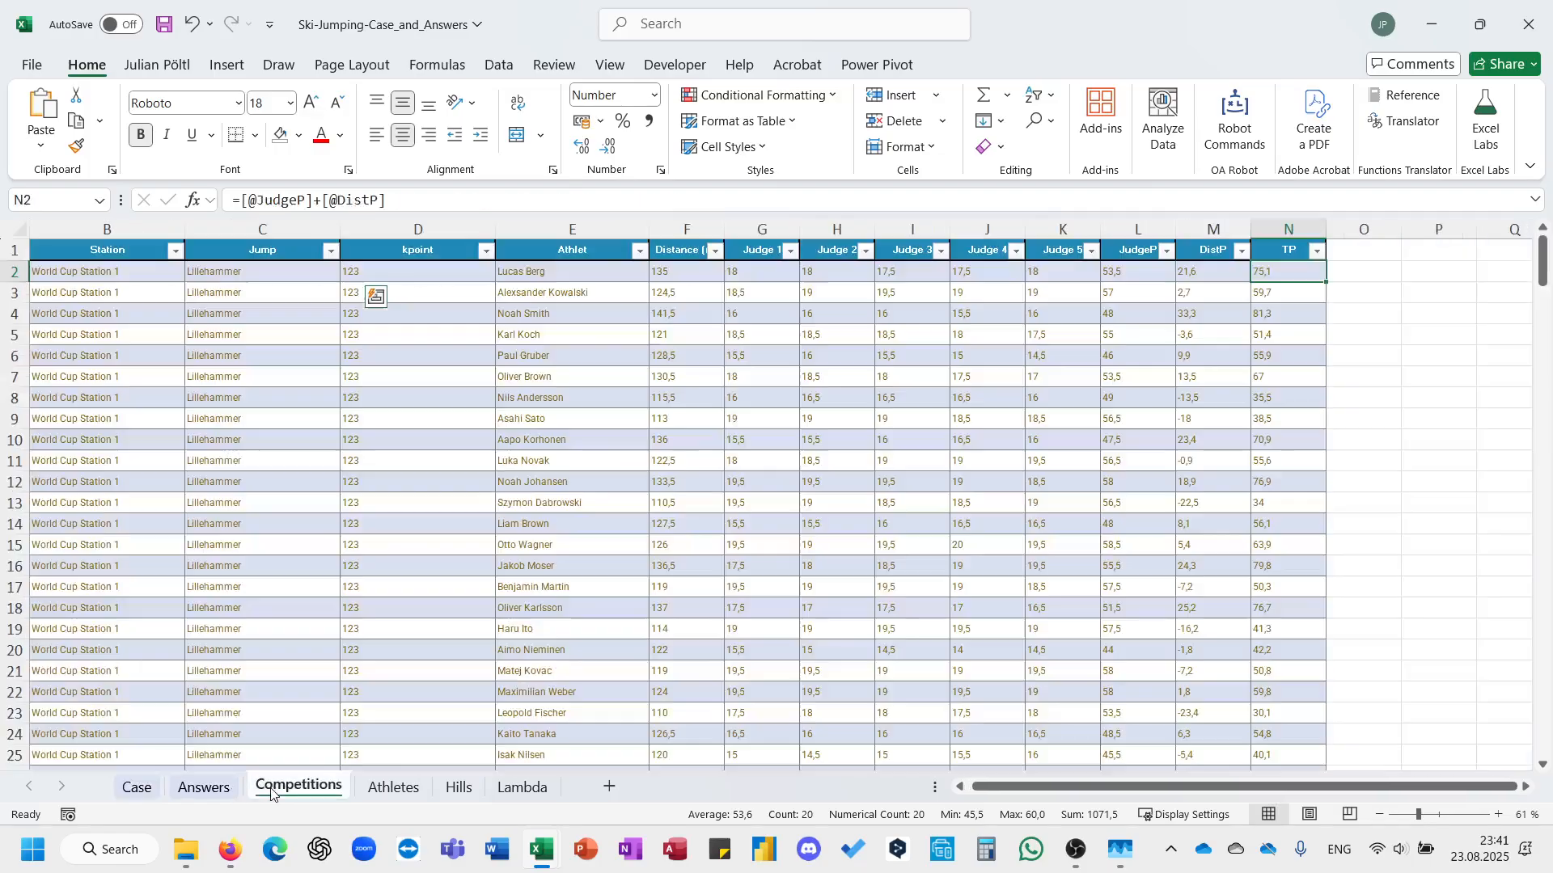
{"action": "left_click", "coordinate": [216, 795]}
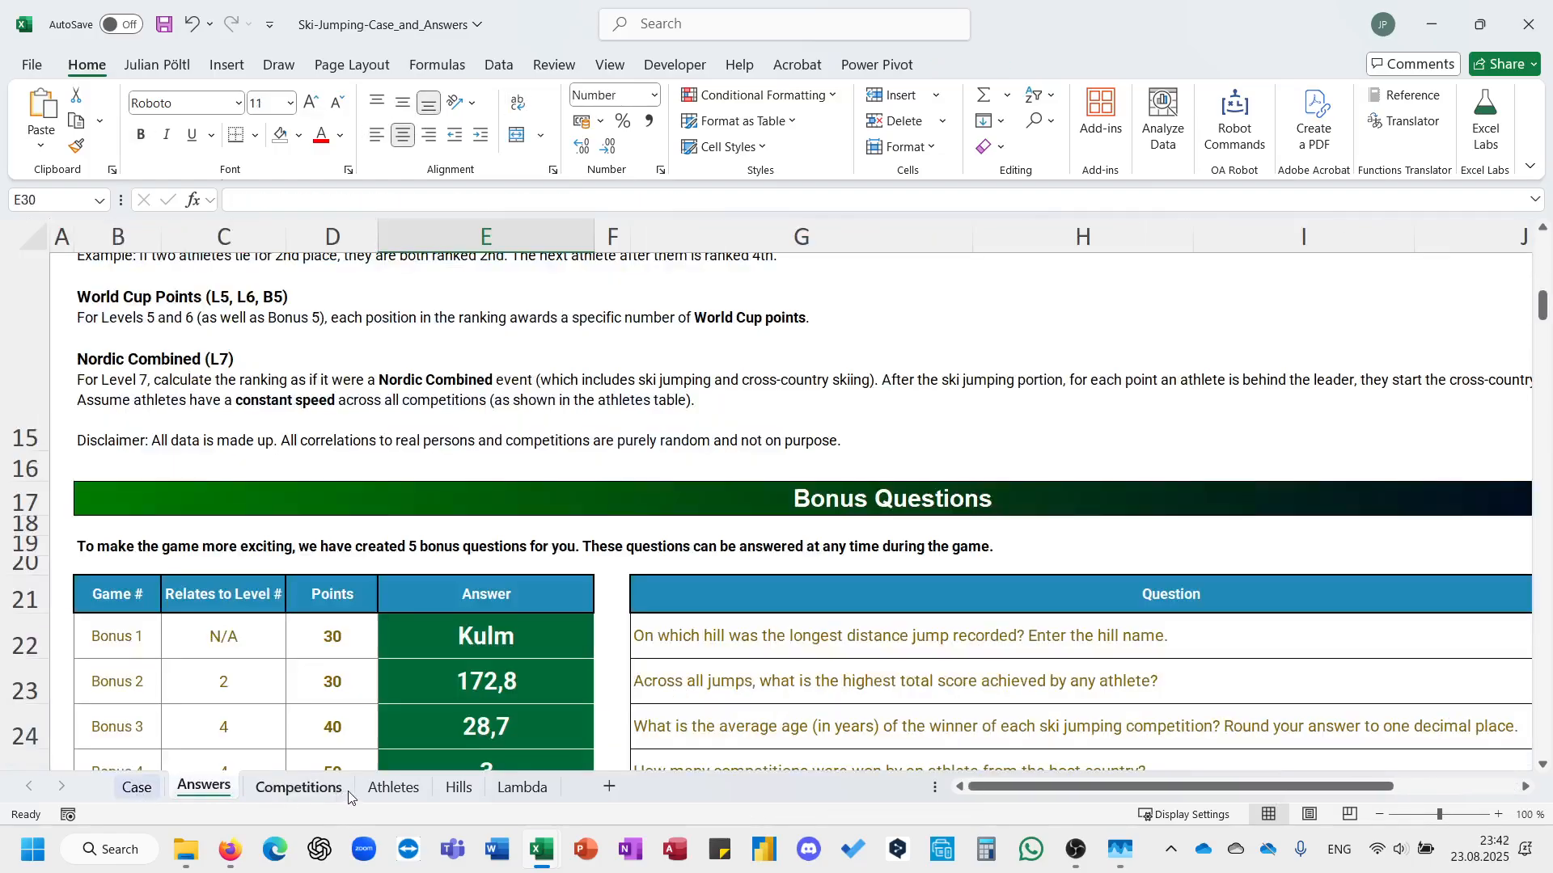
{"action": "left_click", "coordinate": [343, 793]}
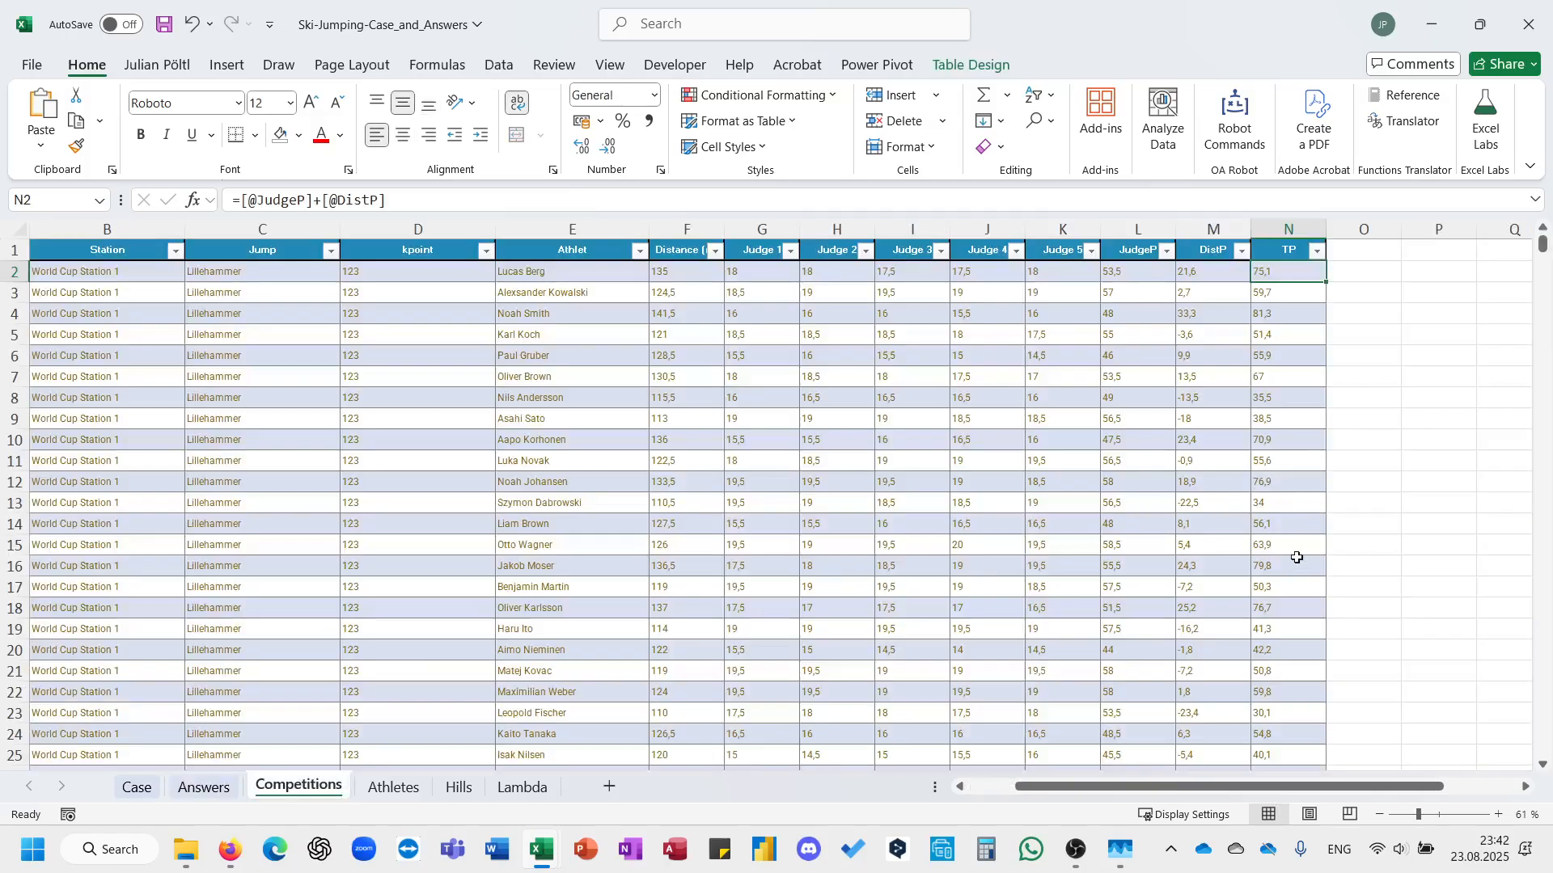
{"action": "scroll", "coordinate": [1292, 566], "scroll_direction": "down", "scroll_amount": 8}
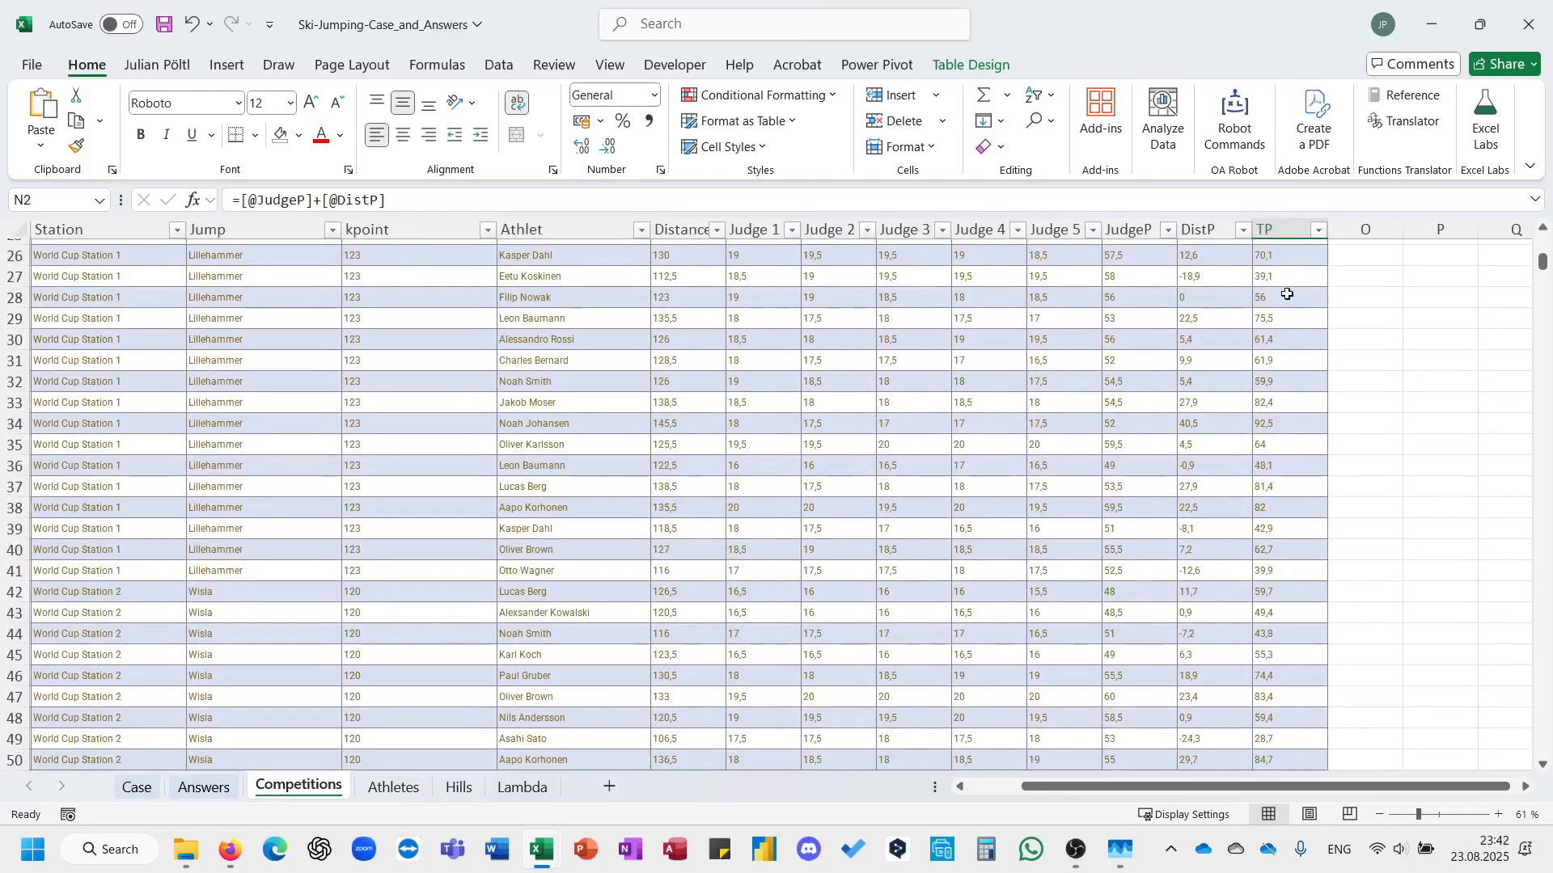
{"action": "left_click", "coordinate": [1284, 230]}
{"action": "scroll", "coordinate": [1022, 329], "scroll_direction": "up", "scroll_amount": 8}
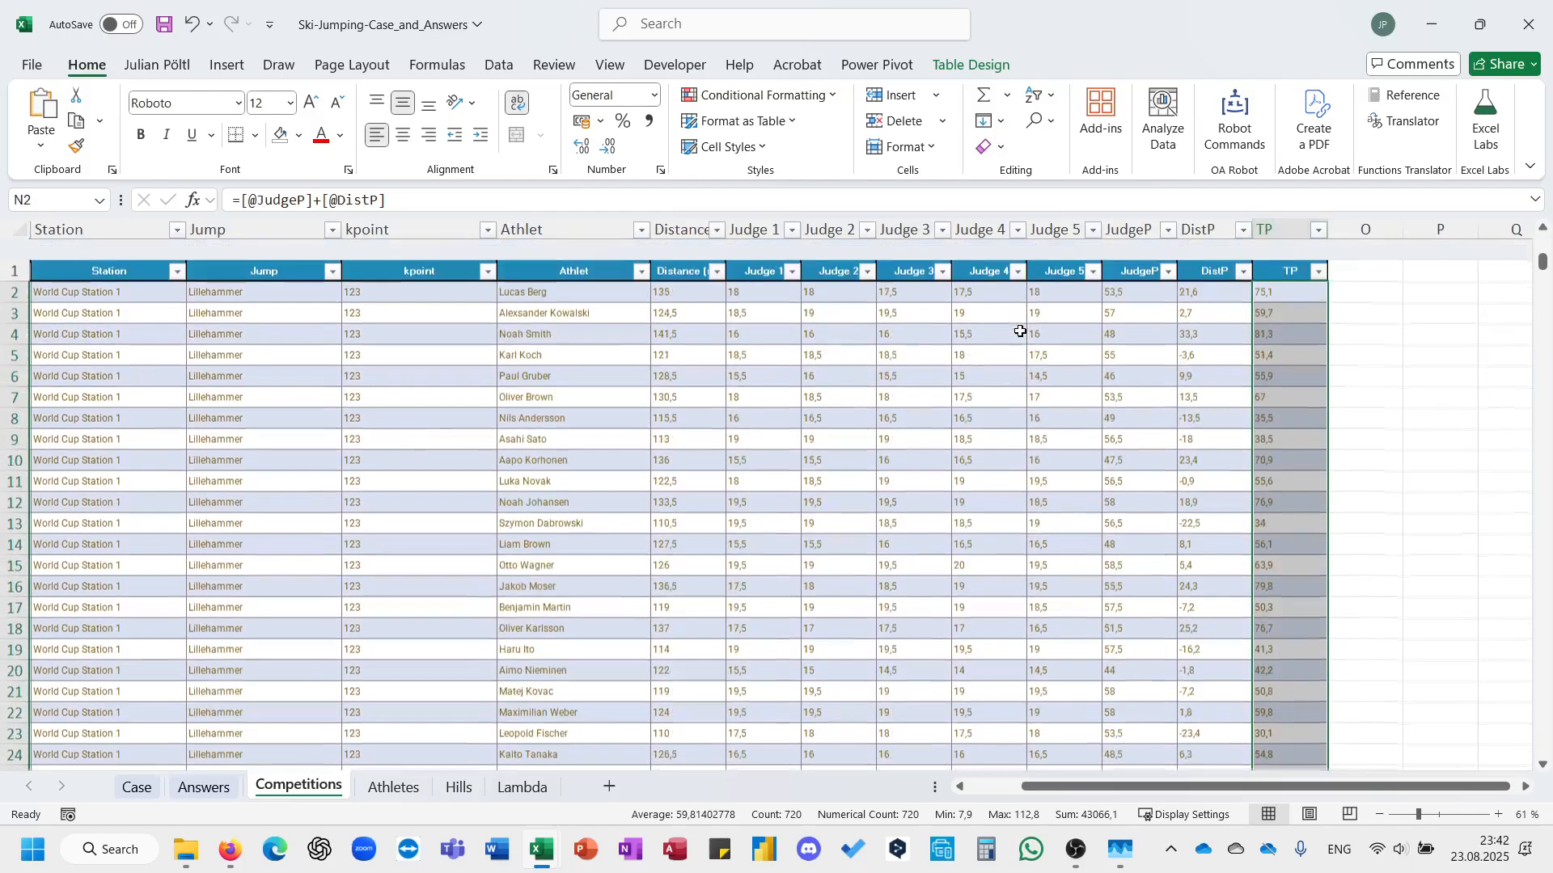
On the Case sheet, copy the last Level 1 answer formula, E60, into the first Level 2 answer cell, E75.
{"action": "left_click", "coordinate": [139, 785]}
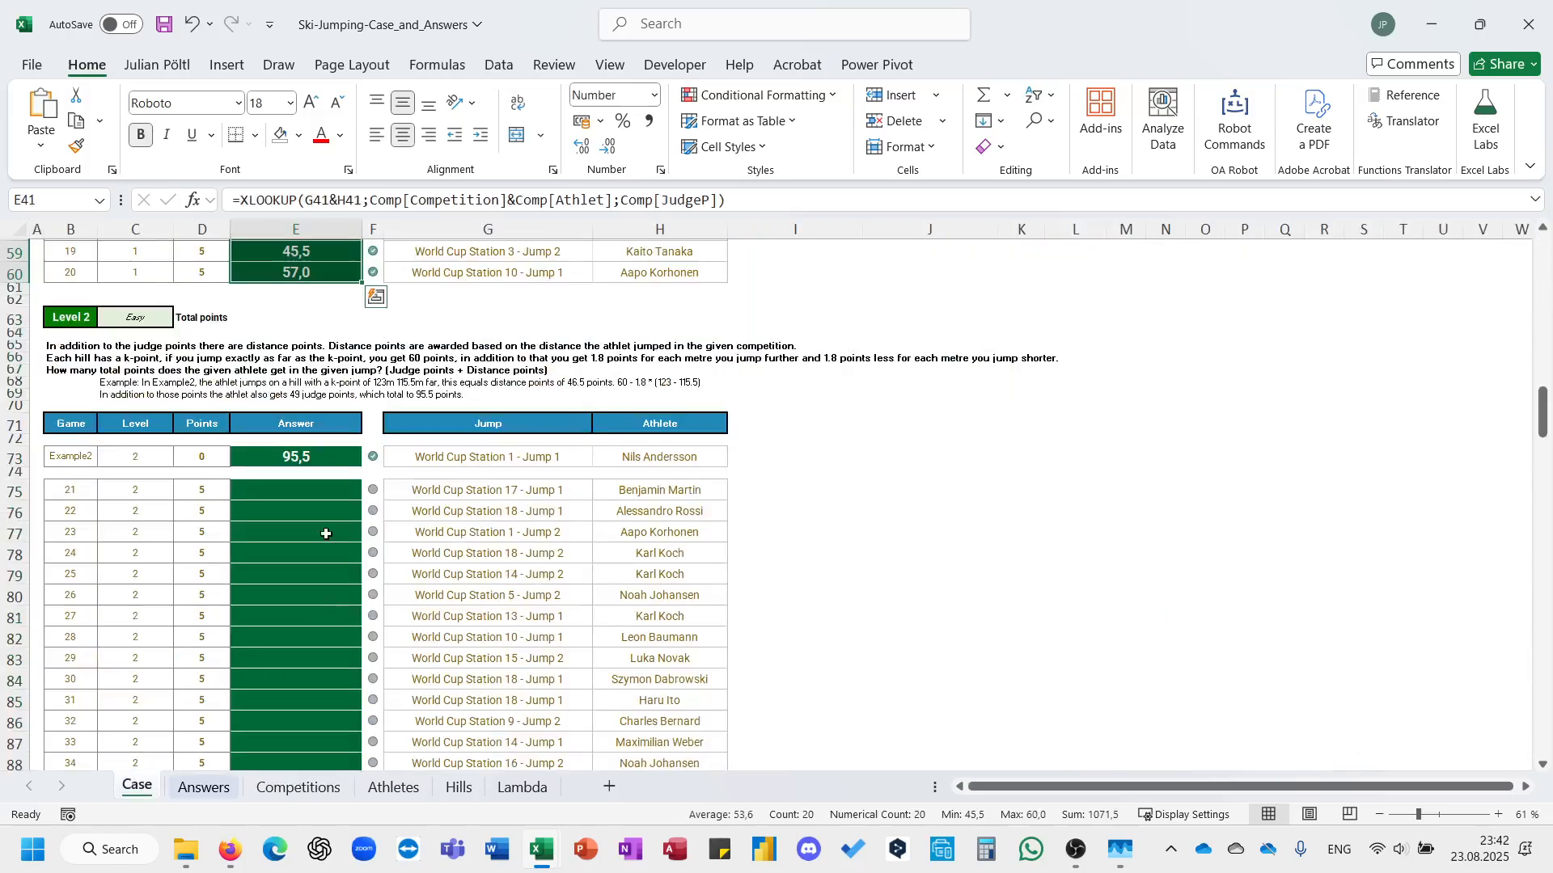
{"action": "left_click", "coordinate": [312, 488]}
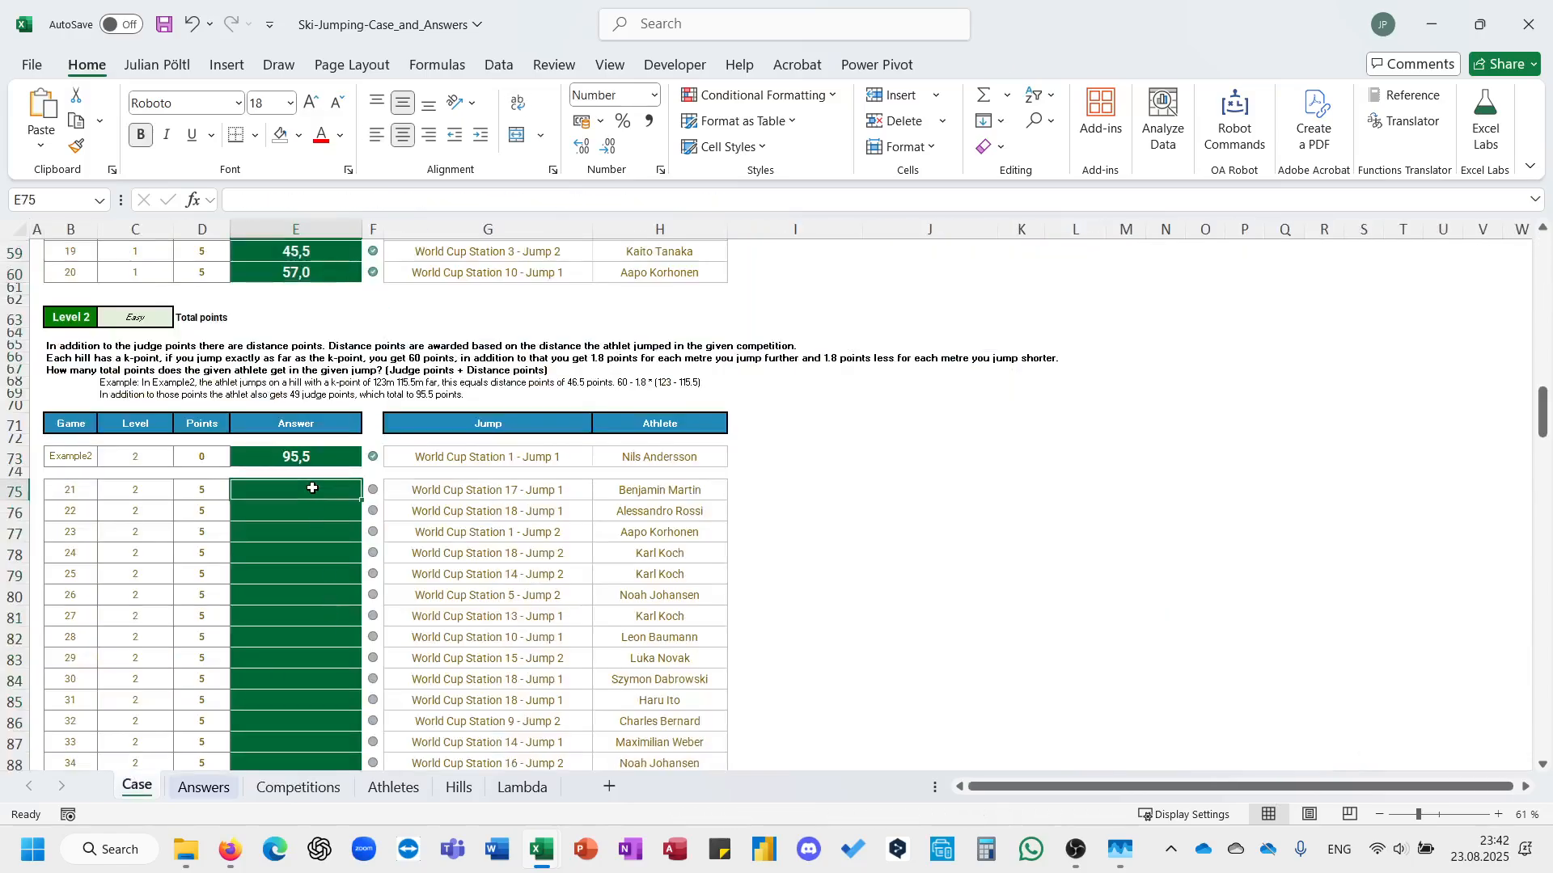
{"action": "key", "text": "Up"}
{"action": "key", "text": "Up"}
{"action": "key", "text": "Up"}
{"action": "key", "text": "Up"}
{"action": "key", "text": "Up"}
{"action": "key", "text": "Up"}
{"action": "key", "text": "Up"}
{"action": "key", "text": "Up"}
{"action": "key", "text": "Up"}
{"action": "key", "text": "Up"}
{"action": "key", "text": "Up"}
{"action": "key", "text": "Up"}
{"action": "key", "text": "Up"}
{"action": "key", "text": "Up"}
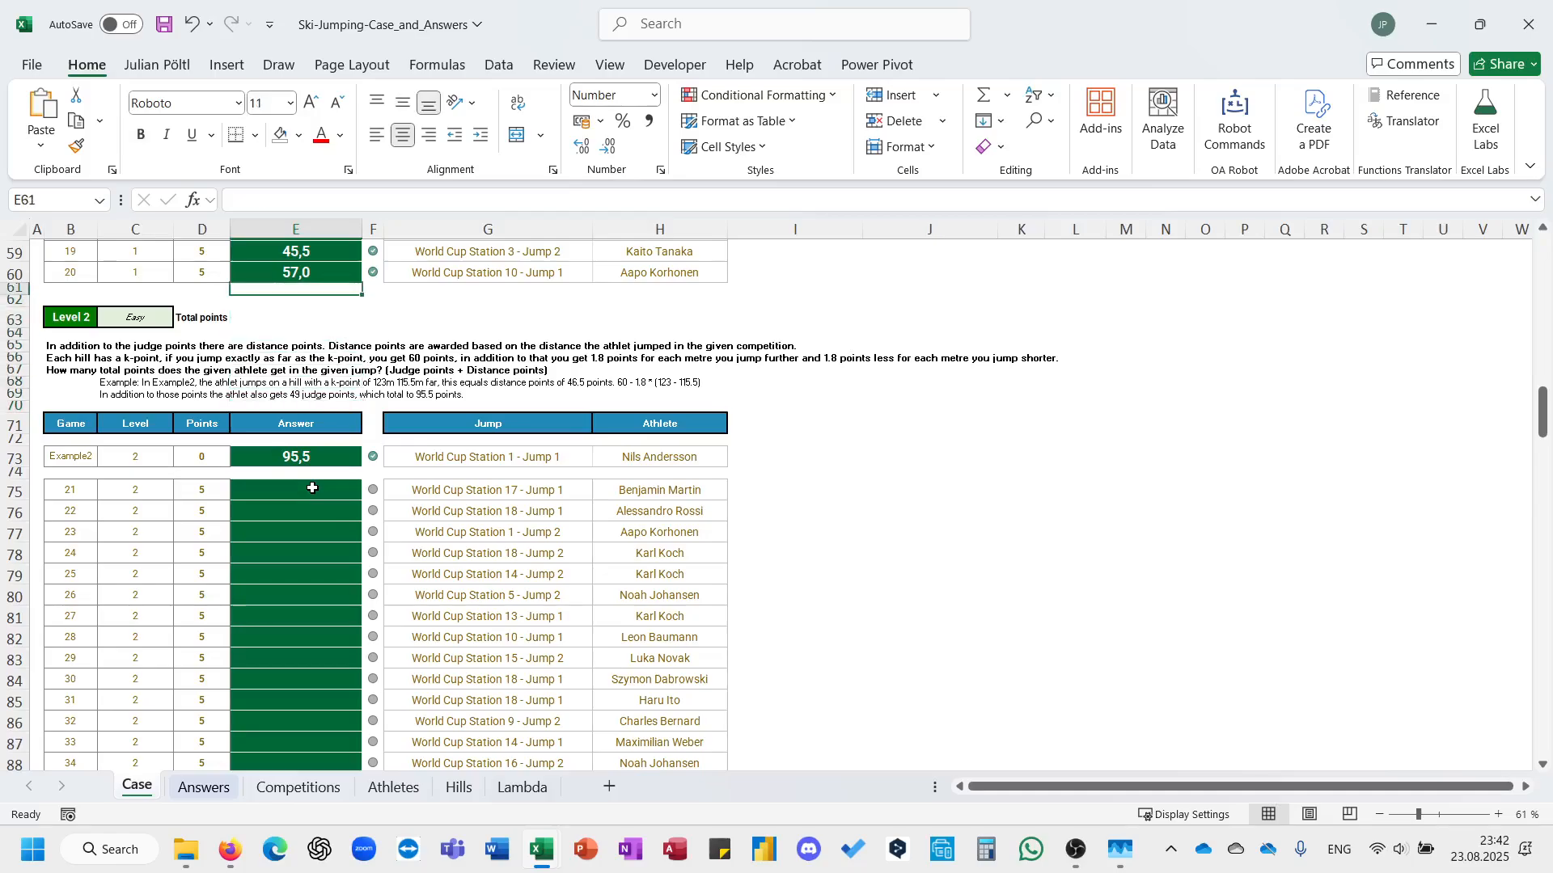
{"action": "key", "text": "Up"}
{"action": "key", "text": "ctrl+c"}
{"action": "key", "text": "Down"}
{"action": "key", "text": "Down"}
{"action": "key", "text": "Down"}
{"action": "key", "text": "Down"}
{"action": "key", "text": "Down"}
{"action": "key", "text": "Down"}
{"action": "key", "text": "Down"}
{"action": "key", "text": "Down"}
{"action": "key", "text": "Down"}
{"action": "key", "text": "Down"}
{"action": "key", "text": "Down"}
{"action": "key", "text": "Down"}
{"action": "key", "text": "Down"}
{"action": "key", "text": "Down"}
{"action": "key", "text": "Down"}
{"action": "key", "text": "Down"}
{"action": "key", "text": "Down"}
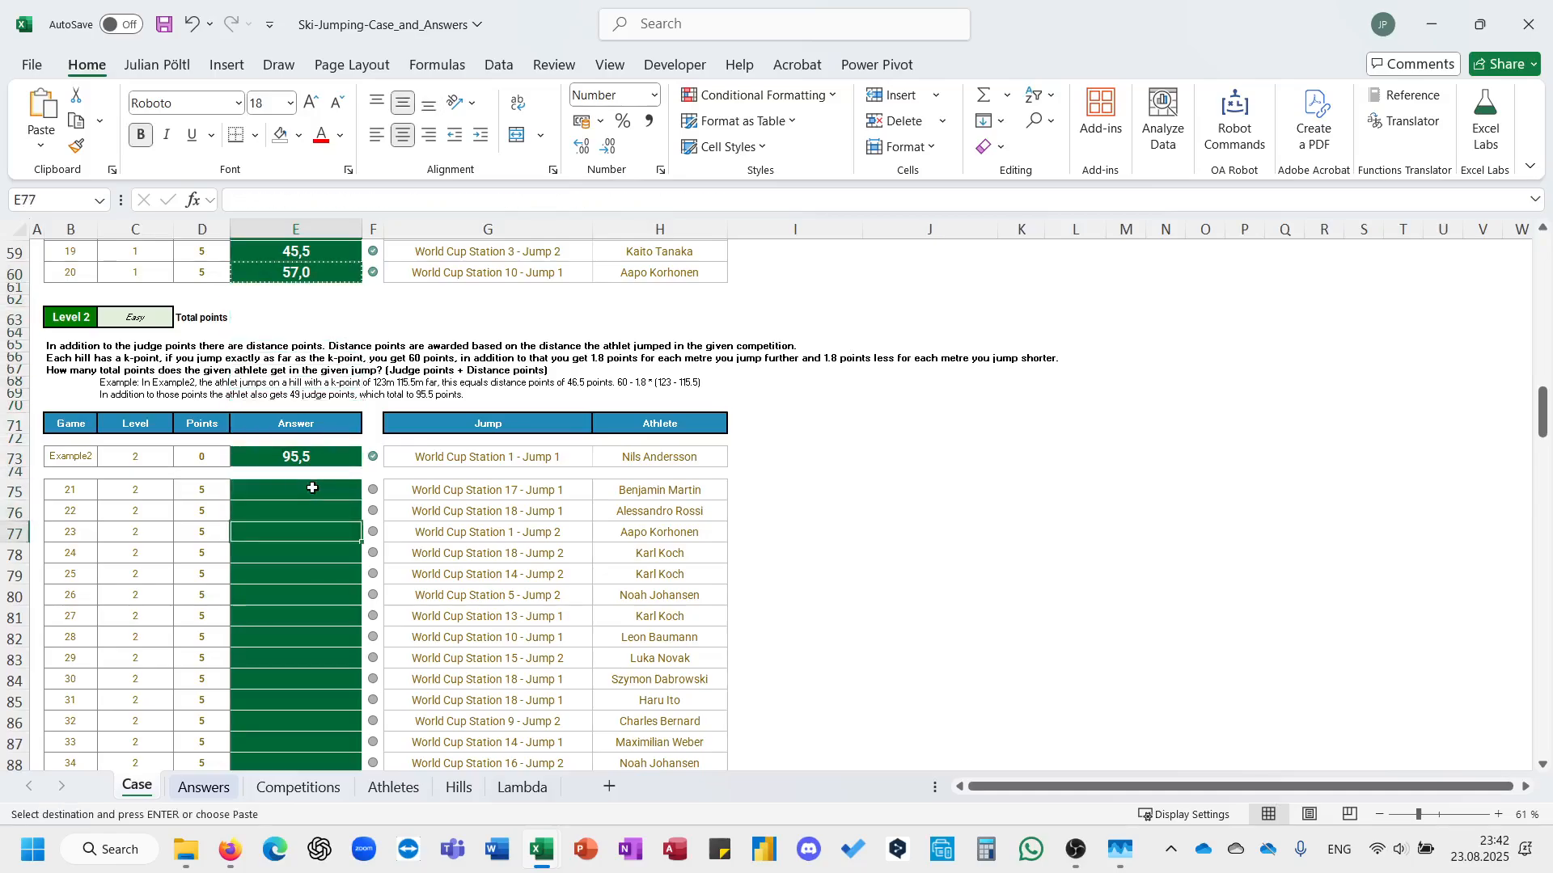
{"action": "key", "text": "Up"}
{"action": "key", "text": "Up"}
{"action": "key", "text": "ctrl+v"}
{"action": "key", "text": "Escape"}
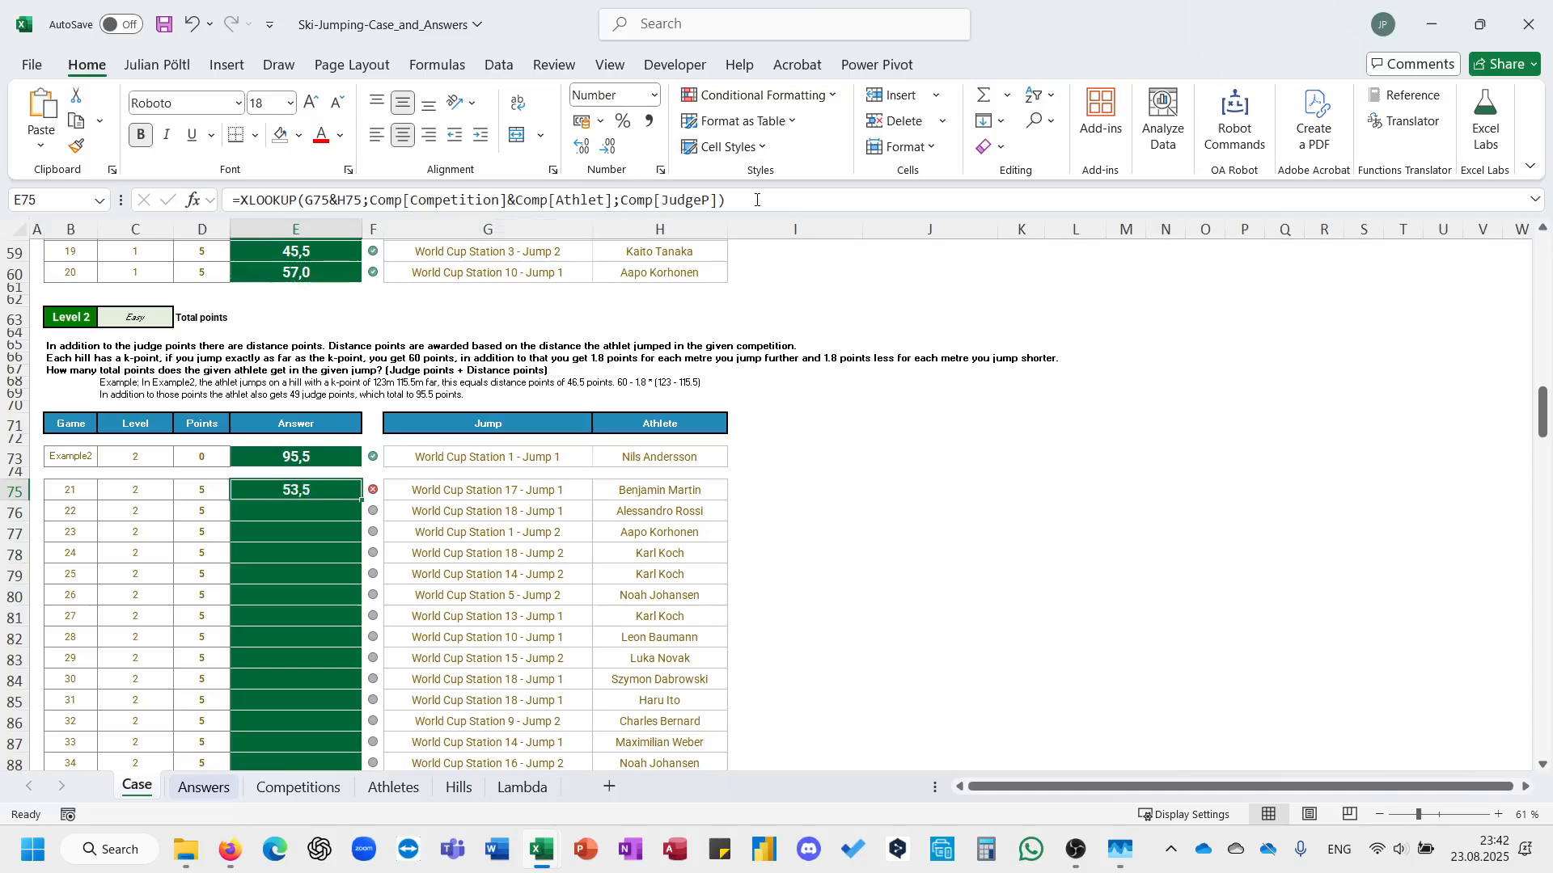
Change the return array of the XLOOKUP in E75 to Comp[TP].
{"action": "left_click_drag", "start_coordinate": [757, 199], "coordinate": [664, 200]}
{"action": "type", "text": "TP"}
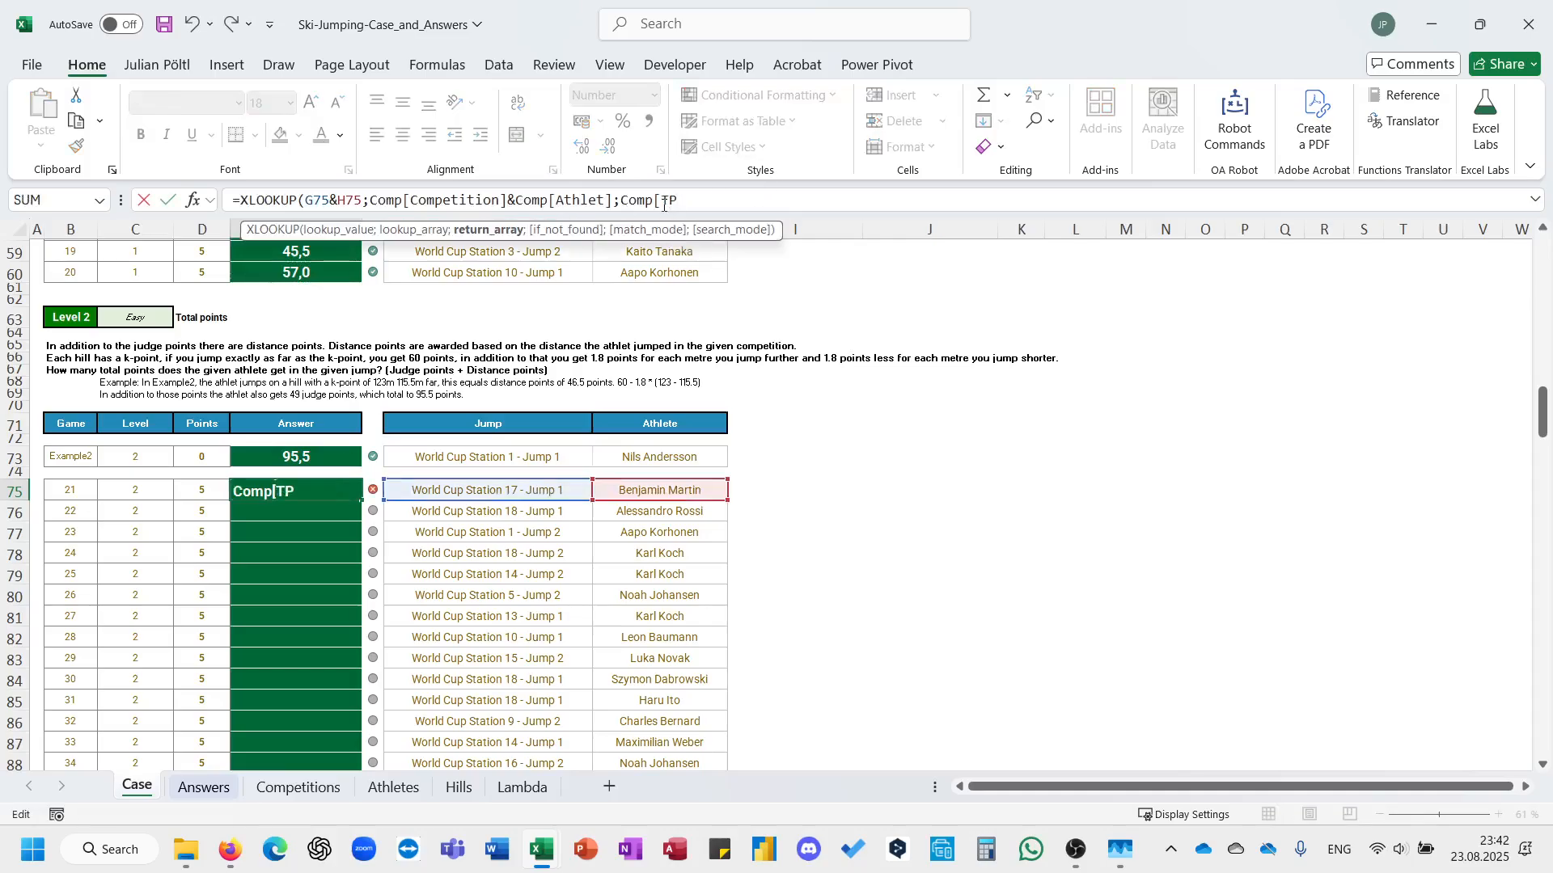
{"action": "key", "text": "Return"}
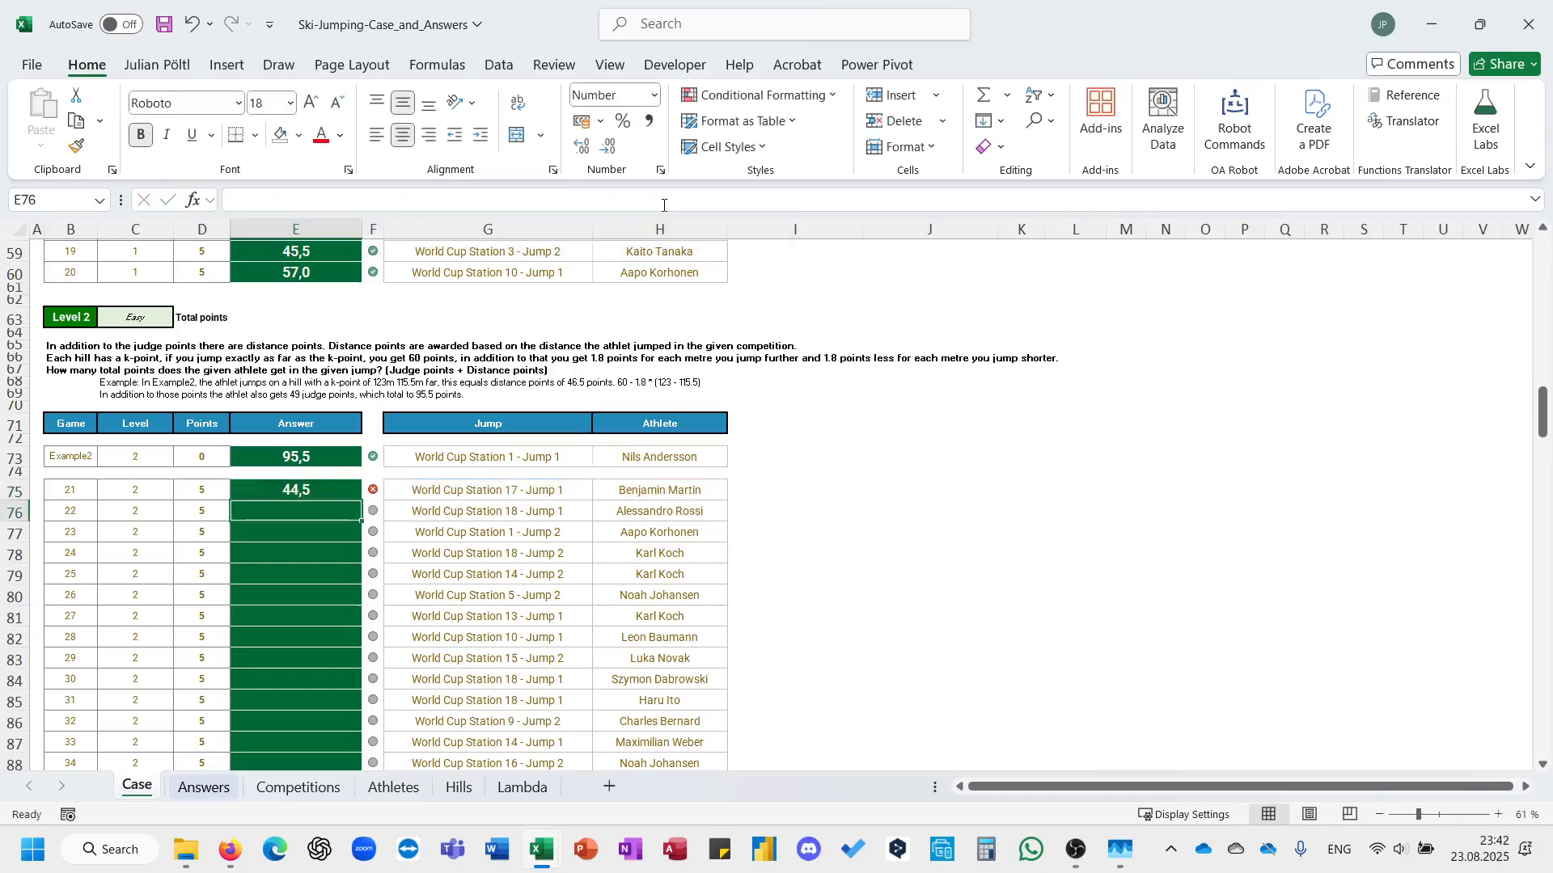
Reopen the E75 formula and check it against the Level 2 distance-point rules and example.
{"action": "key", "text": "Up"}
{"action": "left_click", "coordinate": [708, 200]}
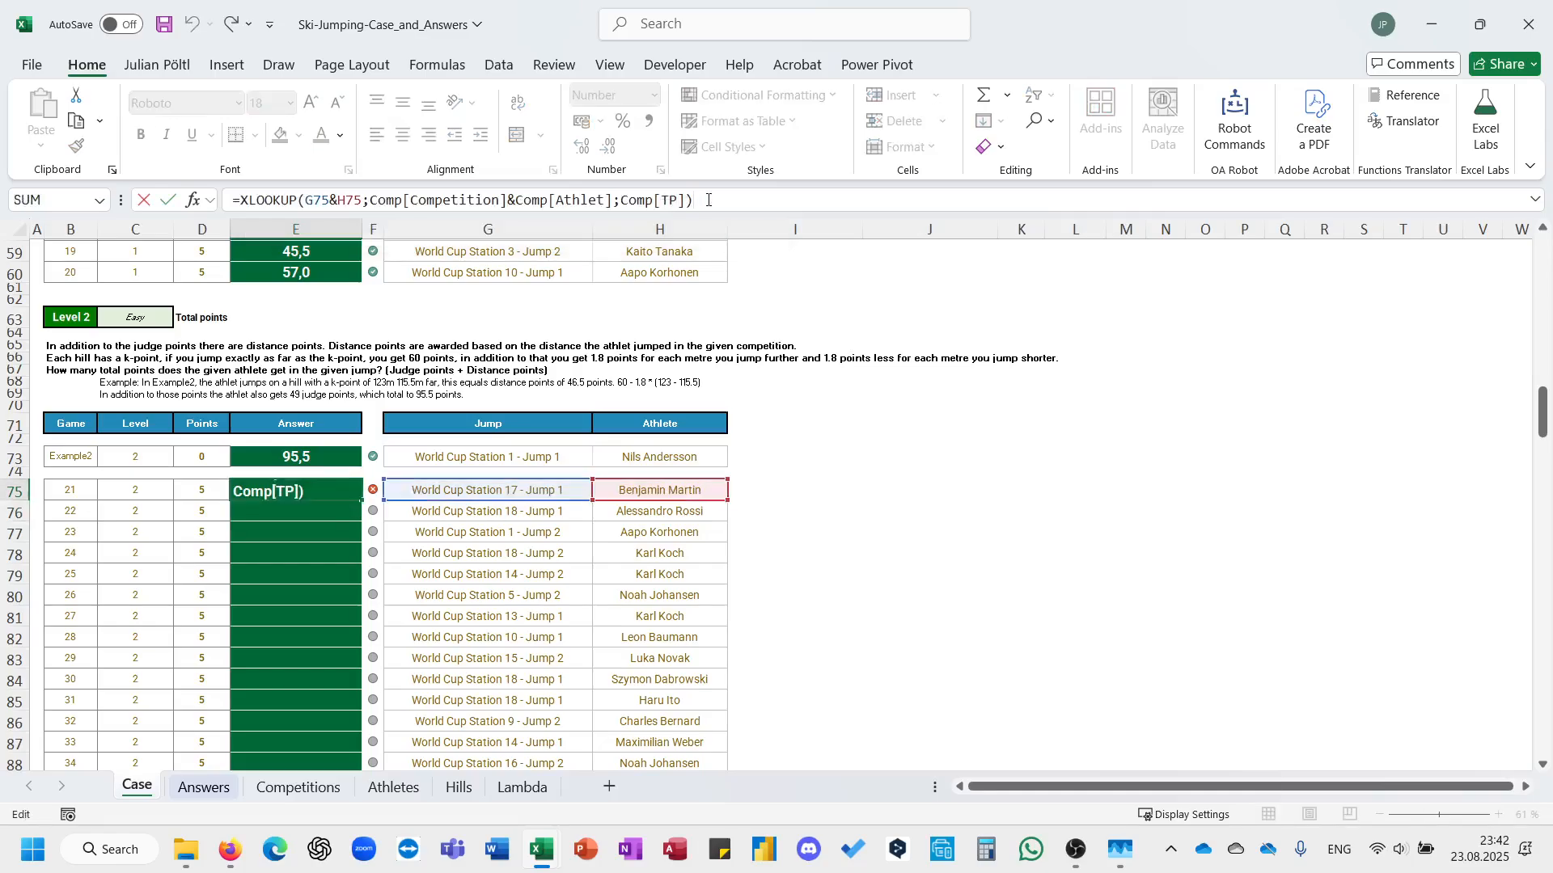
{"action": "scroll", "coordinate": [746, 499], "scroll_direction": "up", "scroll_amount": 1}
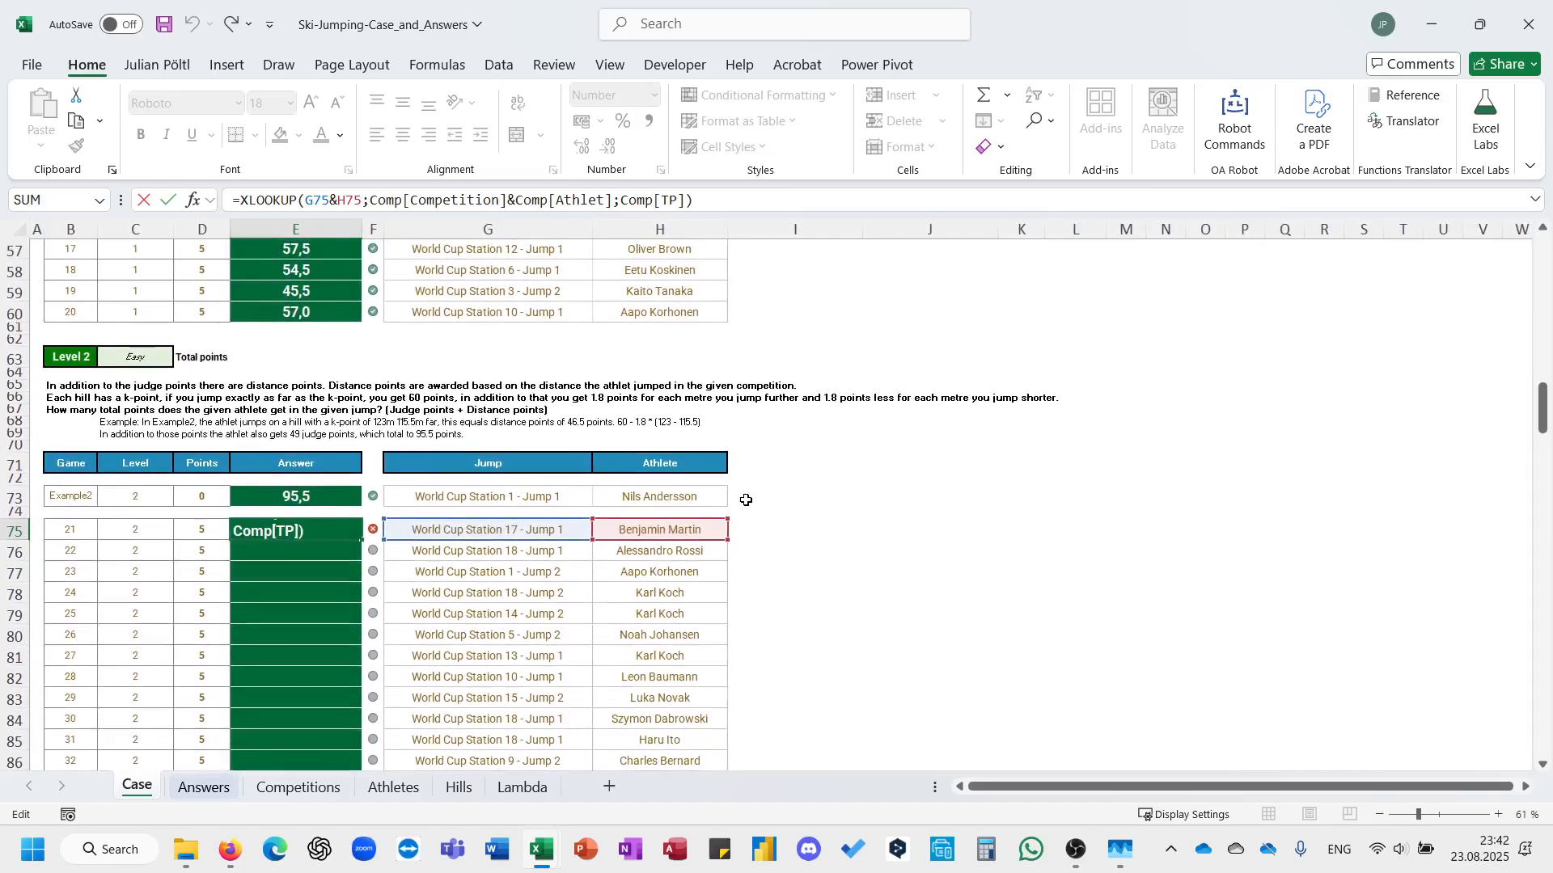
{"action": "key", "text": "ctrl+Return"}
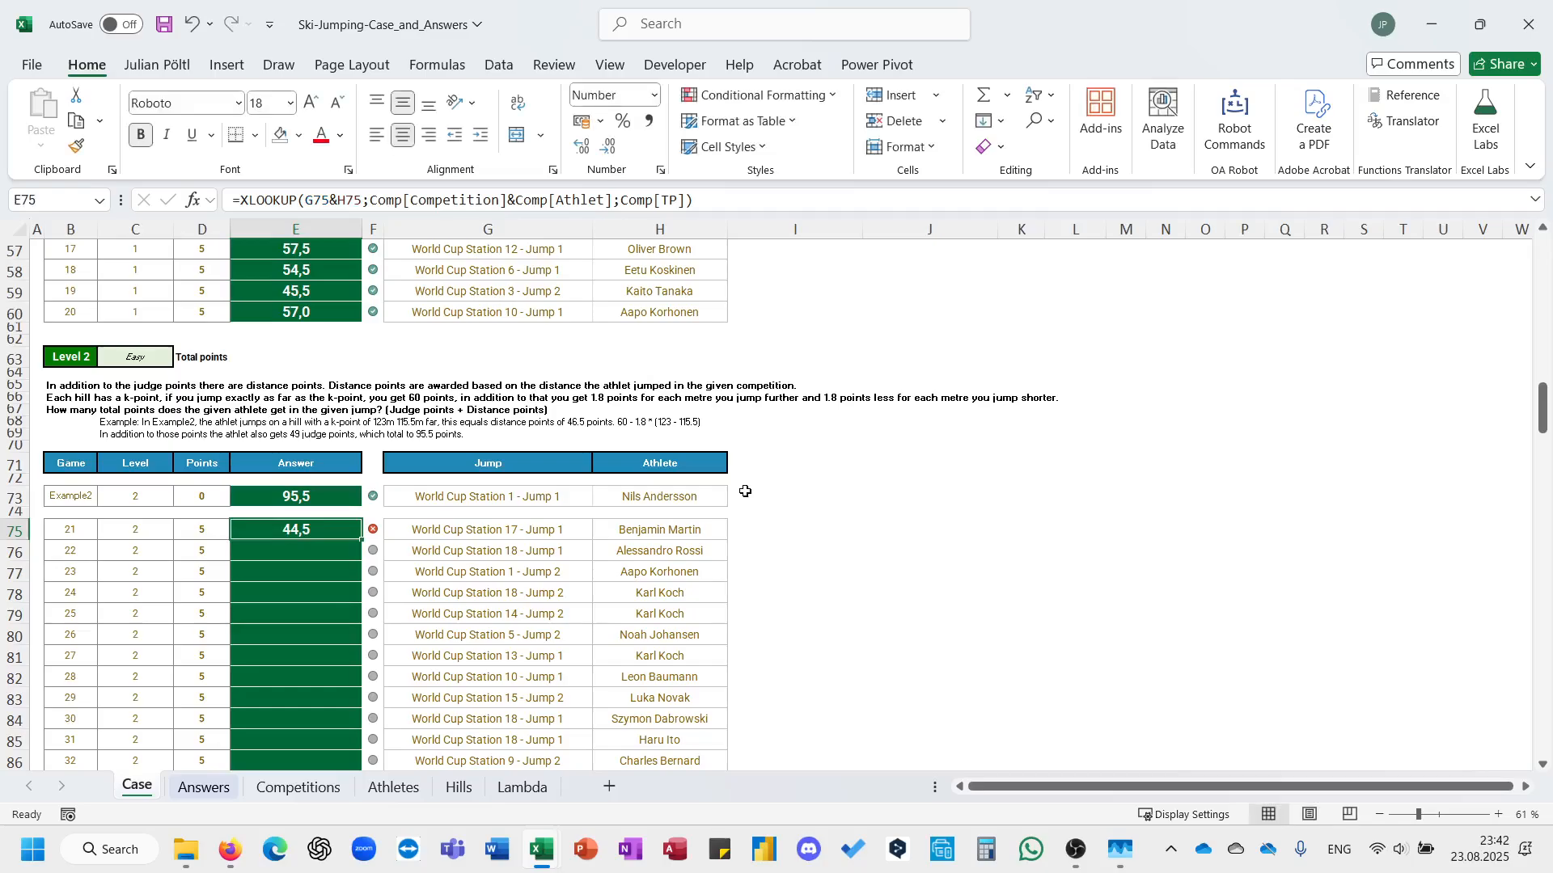
{"action": "scroll", "coordinate": [745, 492], "scroll_direction": "up", "scroll_amount": 2}
{"action": "scroll", "coordinate": [746, 492], "scroll_direction": "left", "scroll_amount": 2}
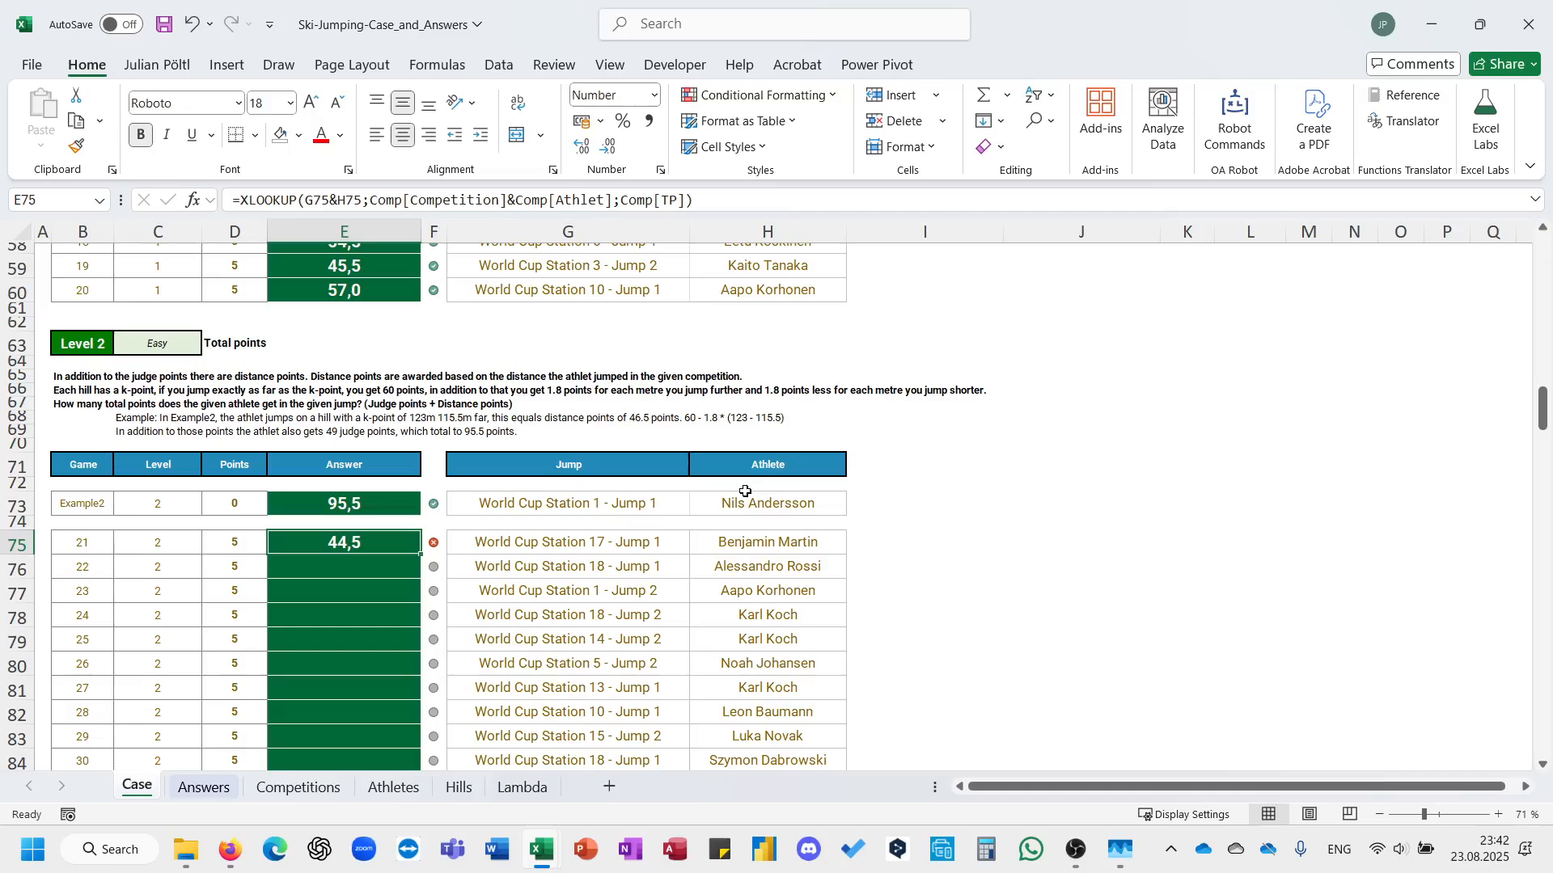
{"action": "left_click", "coordinate": [204, 787]}
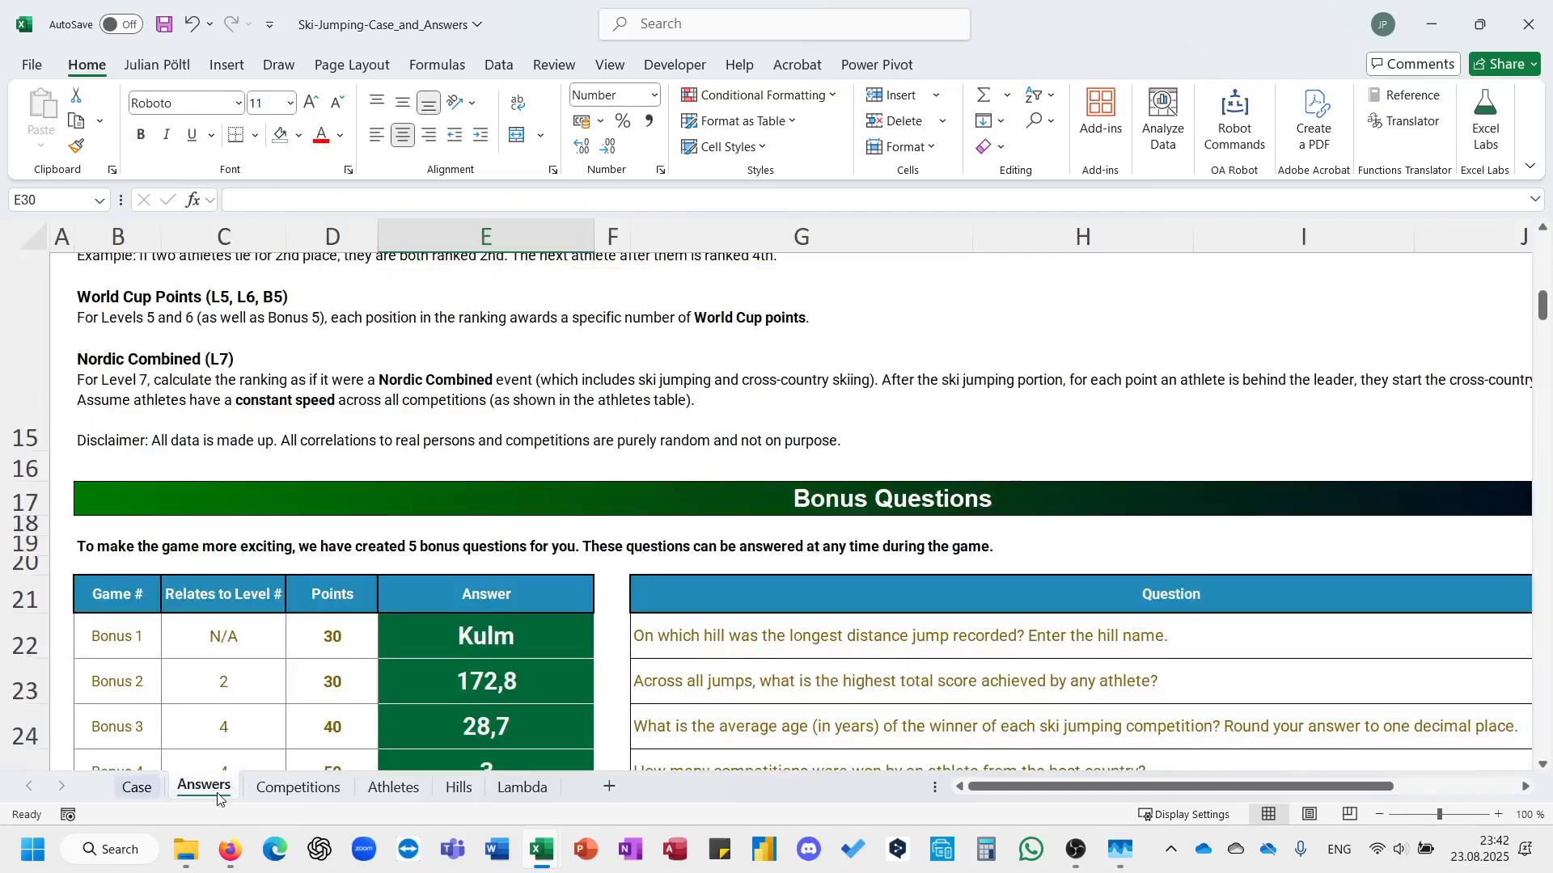
{"action": "left_click", "coordinate": [299, 787]}
{"action": "left_click", "coordinate": [1269, 268]}
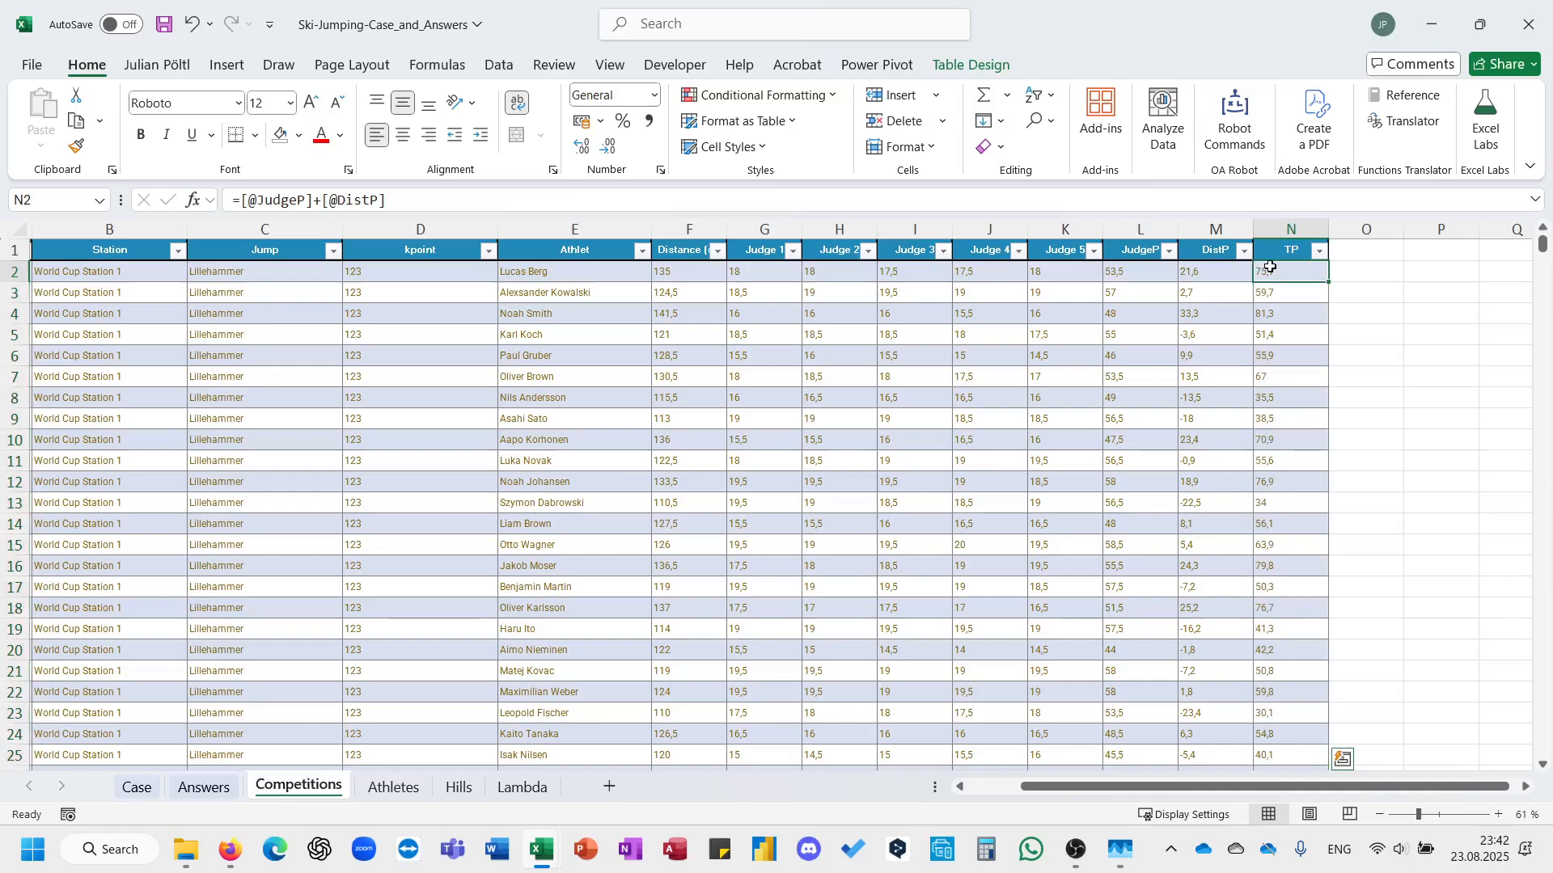
{"action": "key", "text": "Left"}
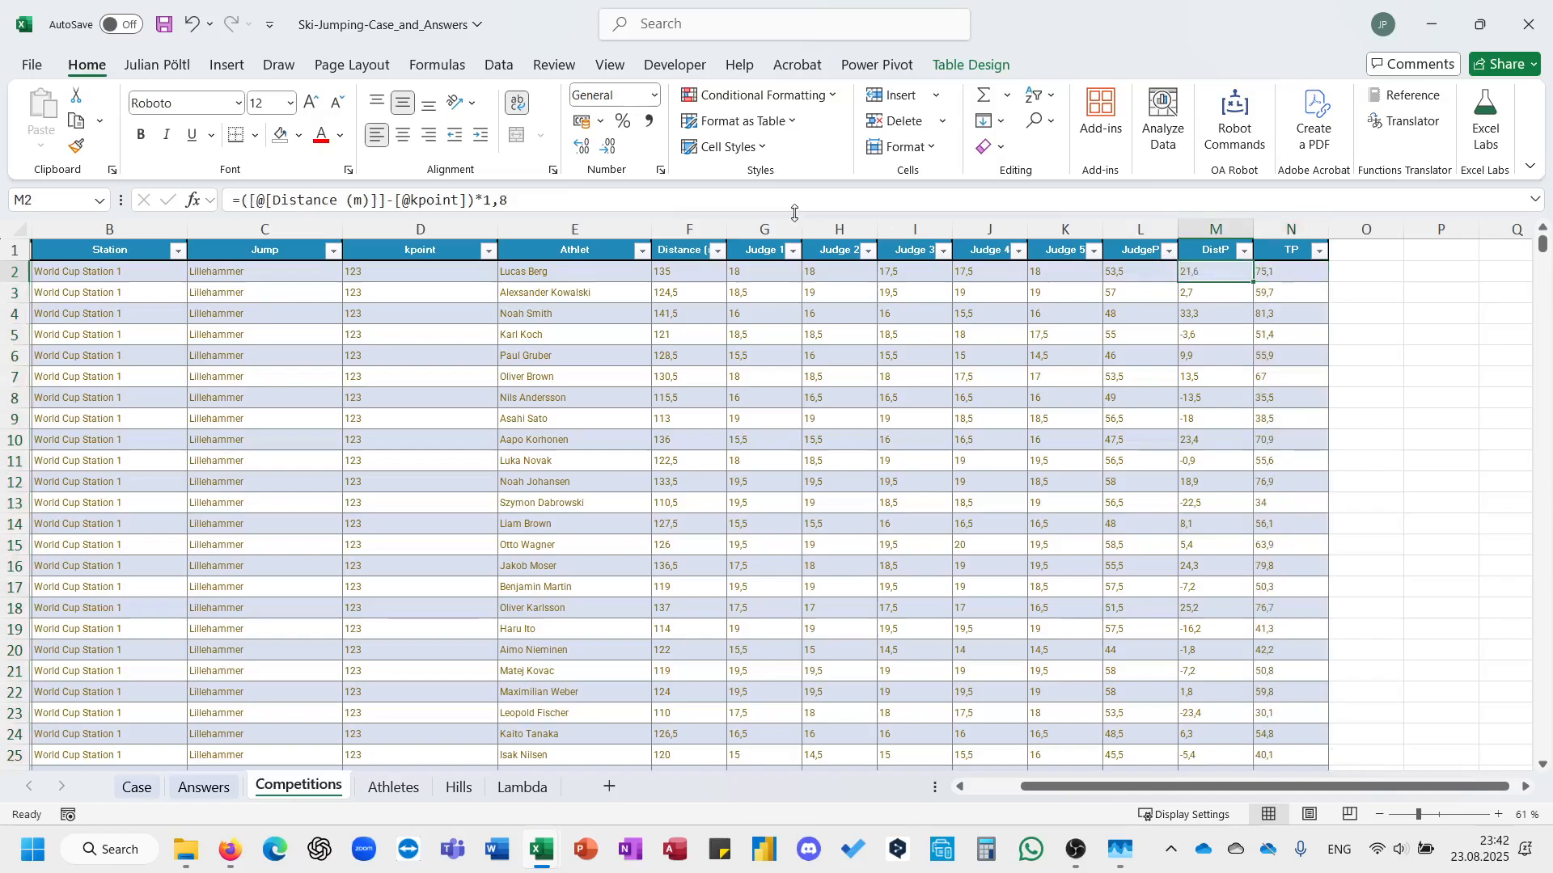
{"action": "left_click", "coordinate": [242, 202]}
{"action": "type", "text": "60+"}
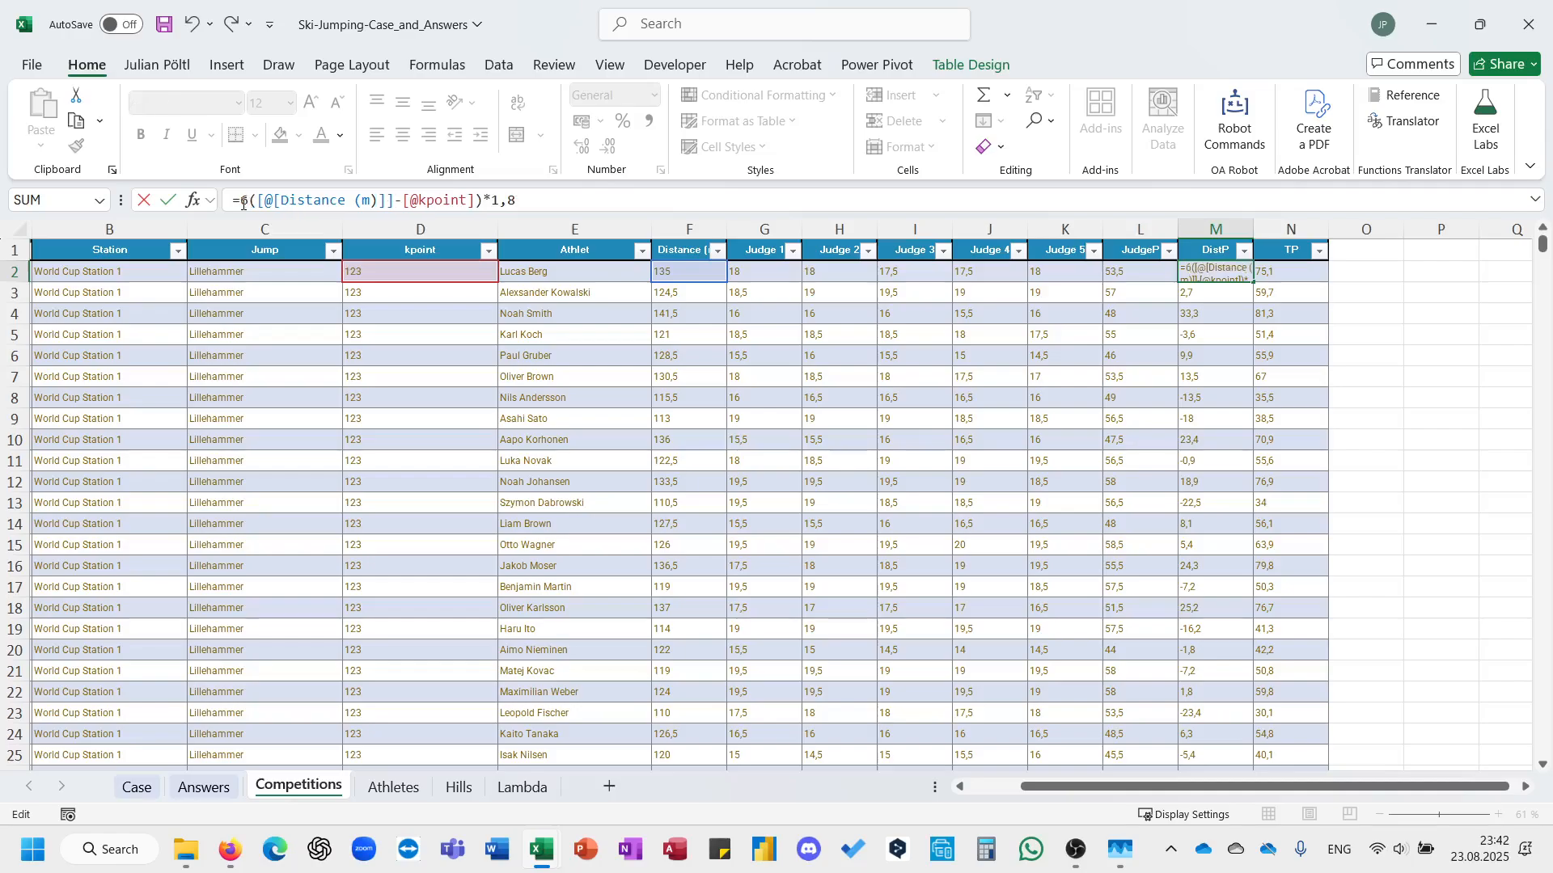
{"action": "key", "text": "Return"}
{"action": "key", "text": "Up"}
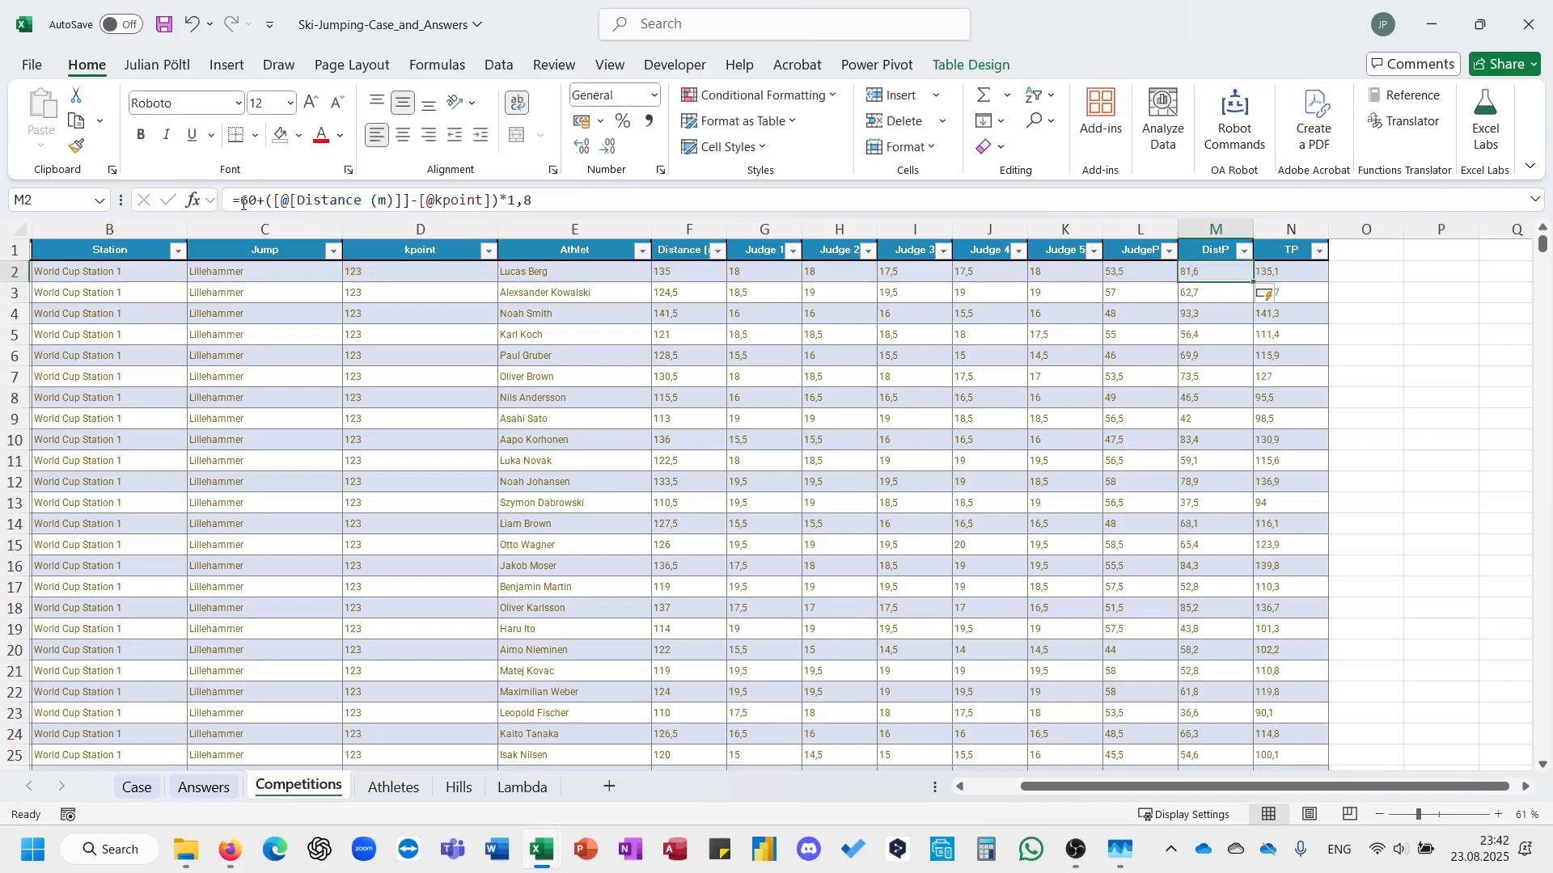
On the Case sheet, fill the E75 lookup formula down through all remaining Level 2 answer cells.
{"action": "left_click", "coordinate": [136, 787]}
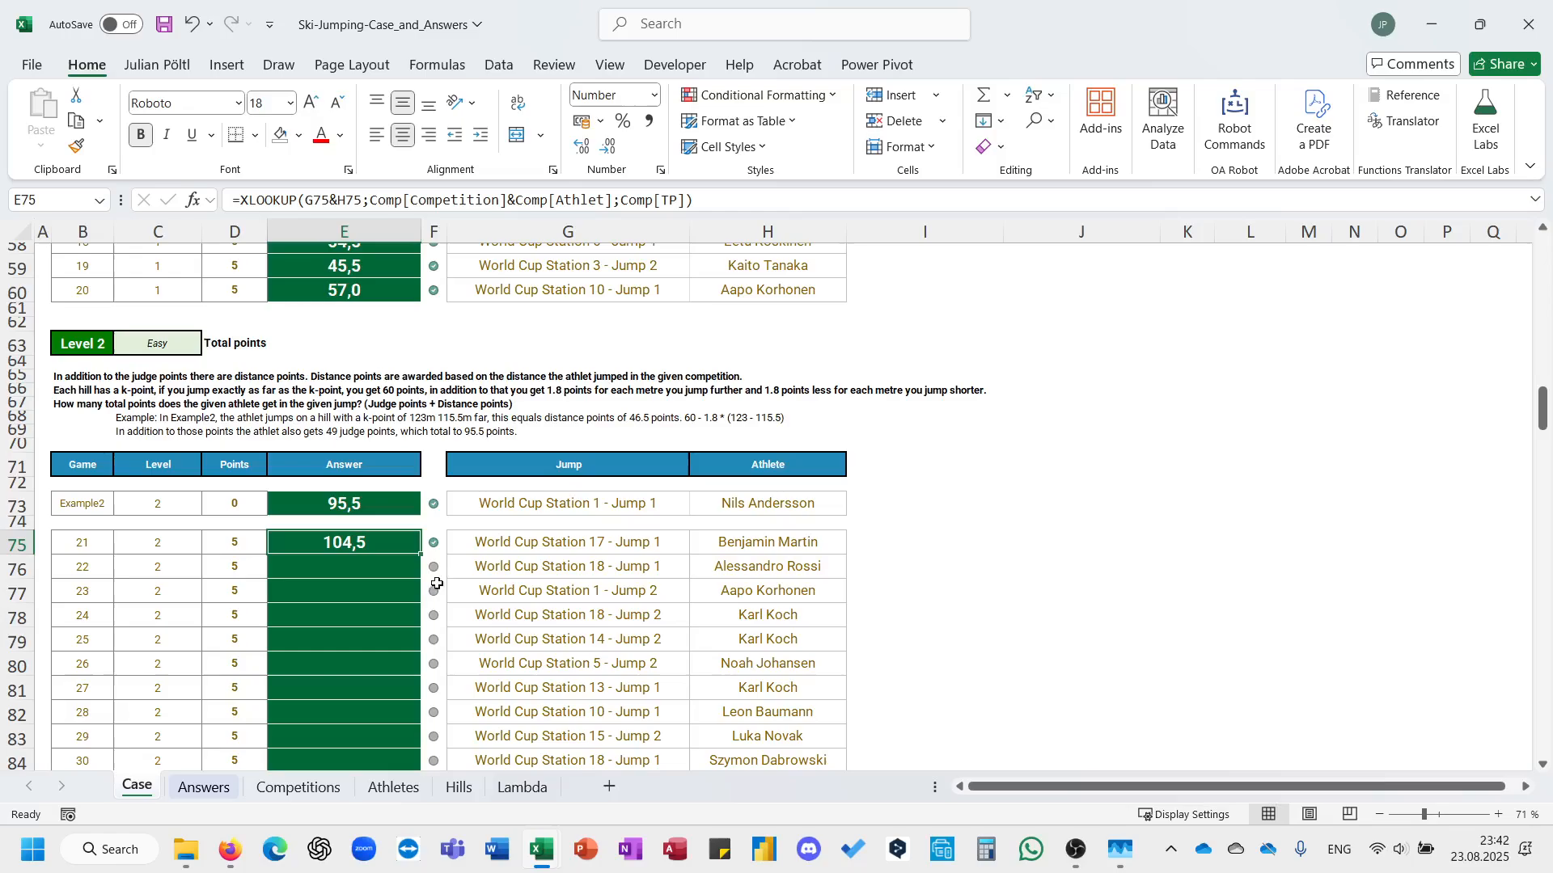
{"action": "double_click", "coordinate": [424, 558]}
{"action": "scroll", "coordinate": [420, 558], "scroll_direction": "down", "scroll_amount": 2}
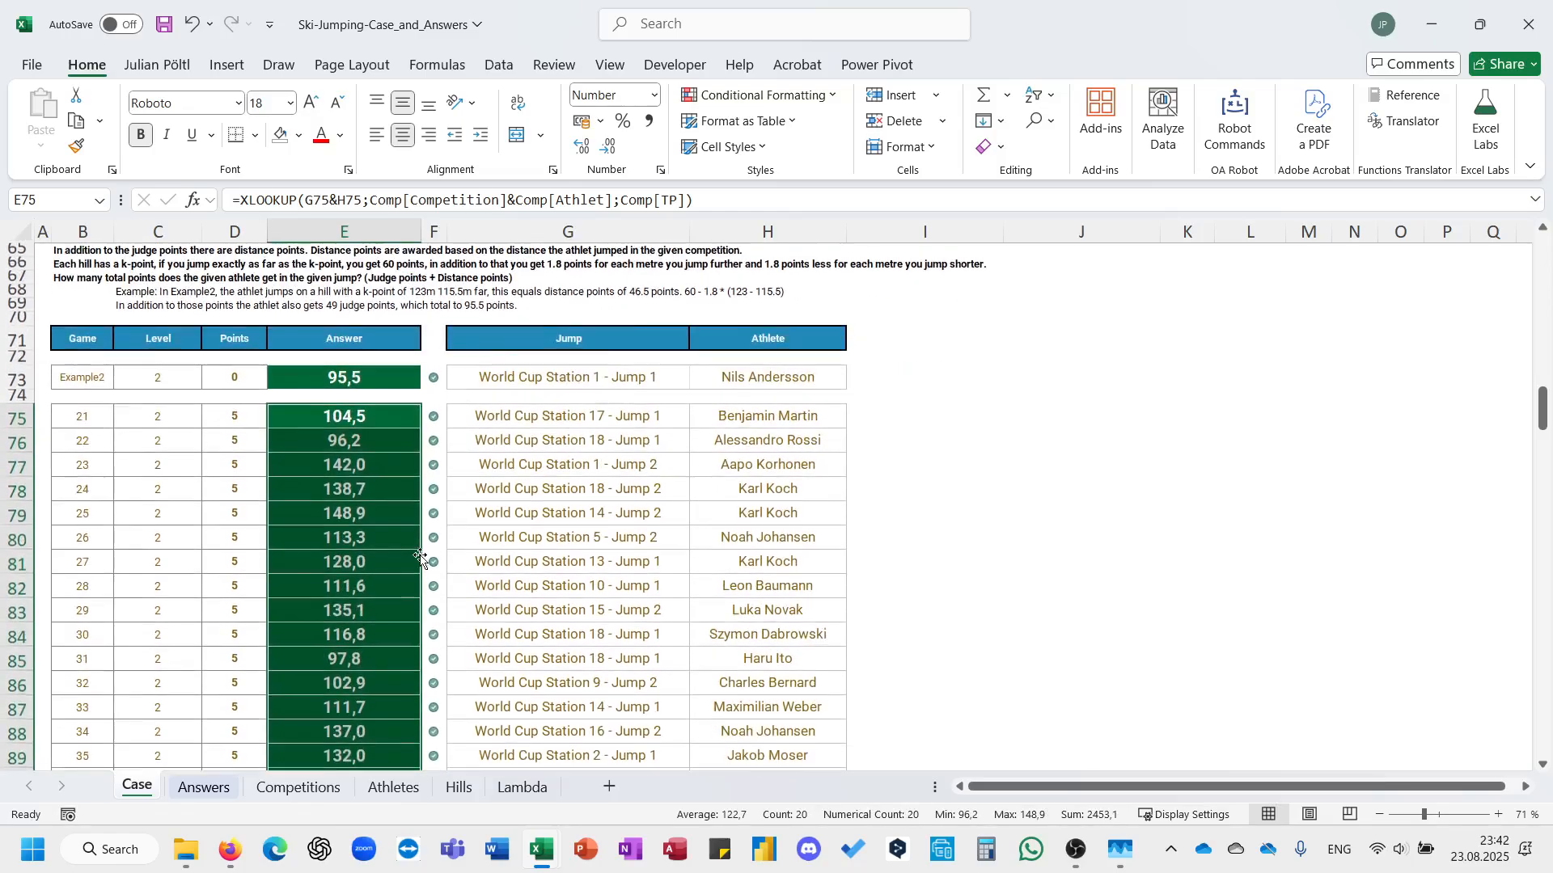
{"action": "scroll", "coordinate": [420, 558], "scroll_direction": "up", "scroll_amount": 1}
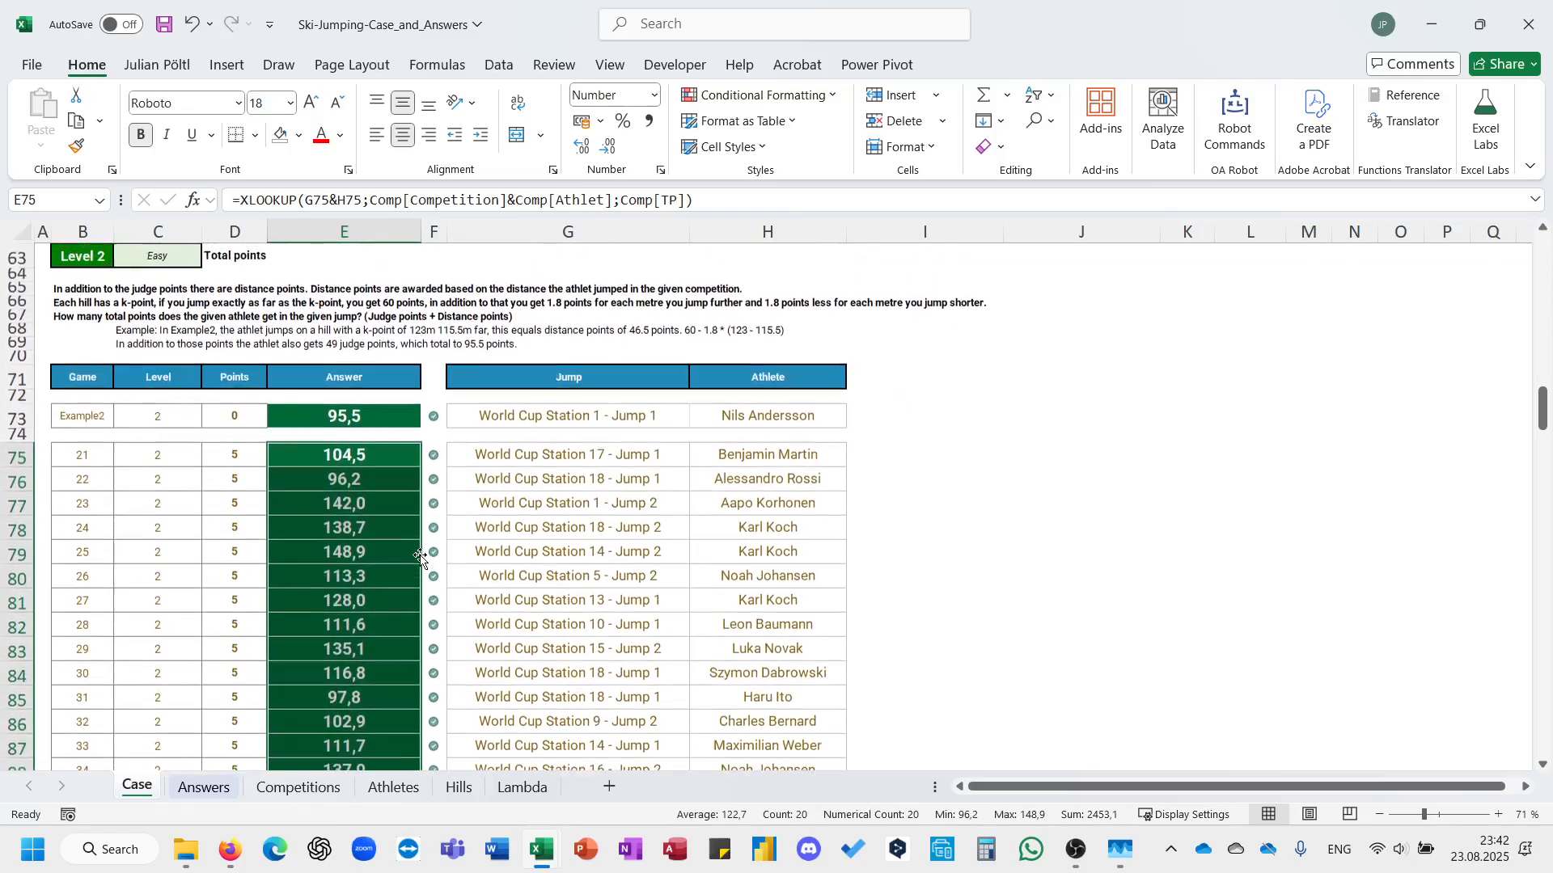
{"action": "left_click", "coordinate": [385, 421]}
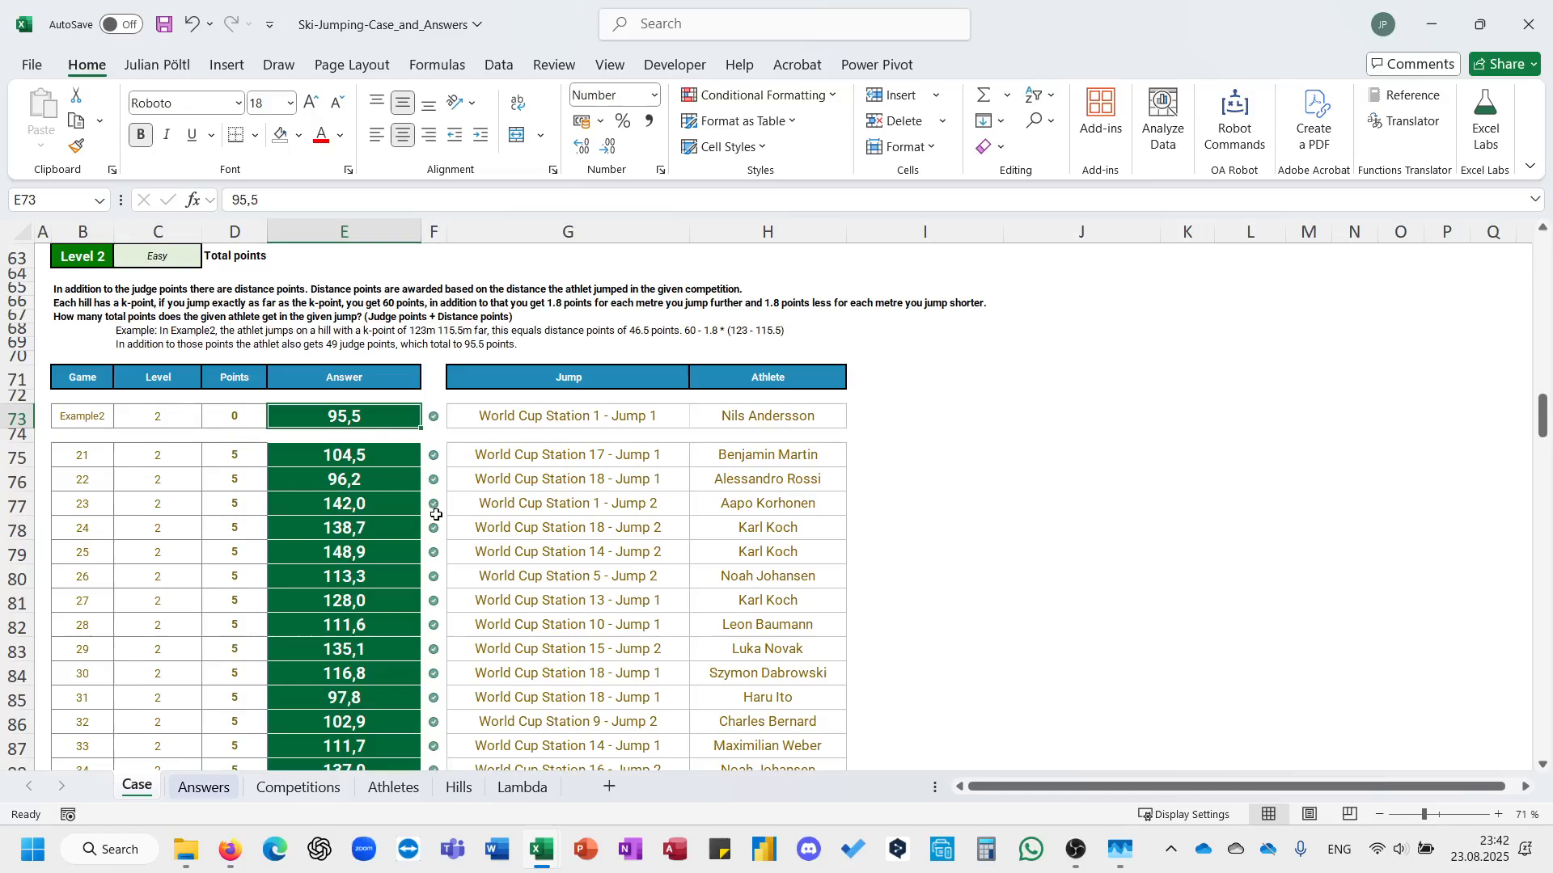
Copy the formula text of the last Level 2 answer, E94, into the first Level 3 answer cell, E108.
{"action": "scroll", "coordinate": [436, 515], "scroll_direction": "down", "scroll_amount": 12}
{"action": "scroll", "coordinate": [436, 515], "scroll_direction": "up", "scroll_amount": 1}
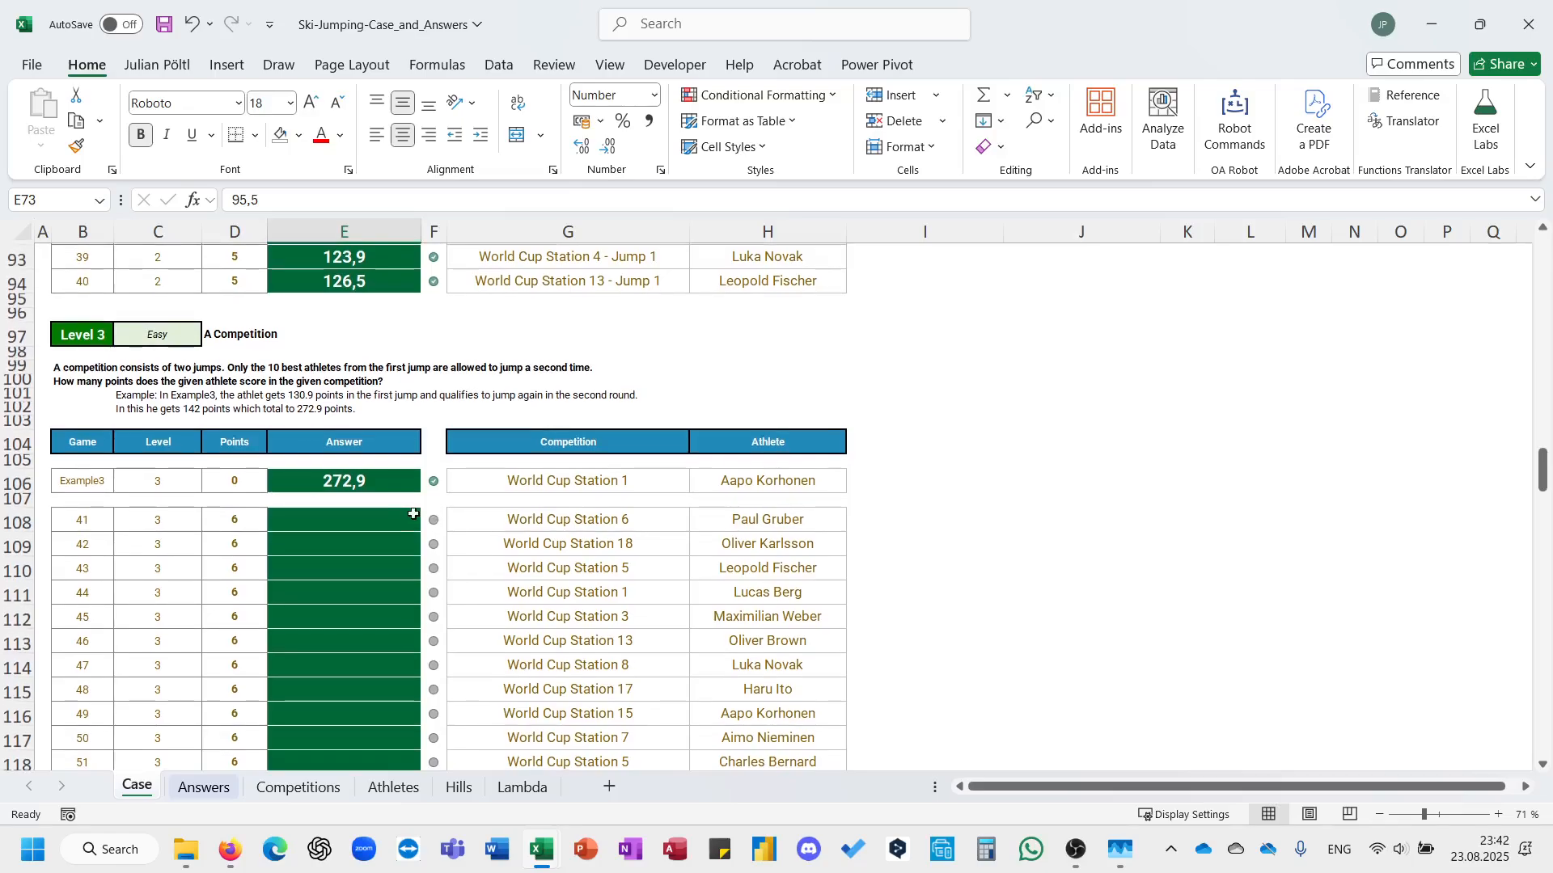
{"action": "left_click", "coordinate": [375, 519]}
{"action": "scroll", "coordinate": [375, 519], "scroll_direction": "up", "scroll_amount": 1}
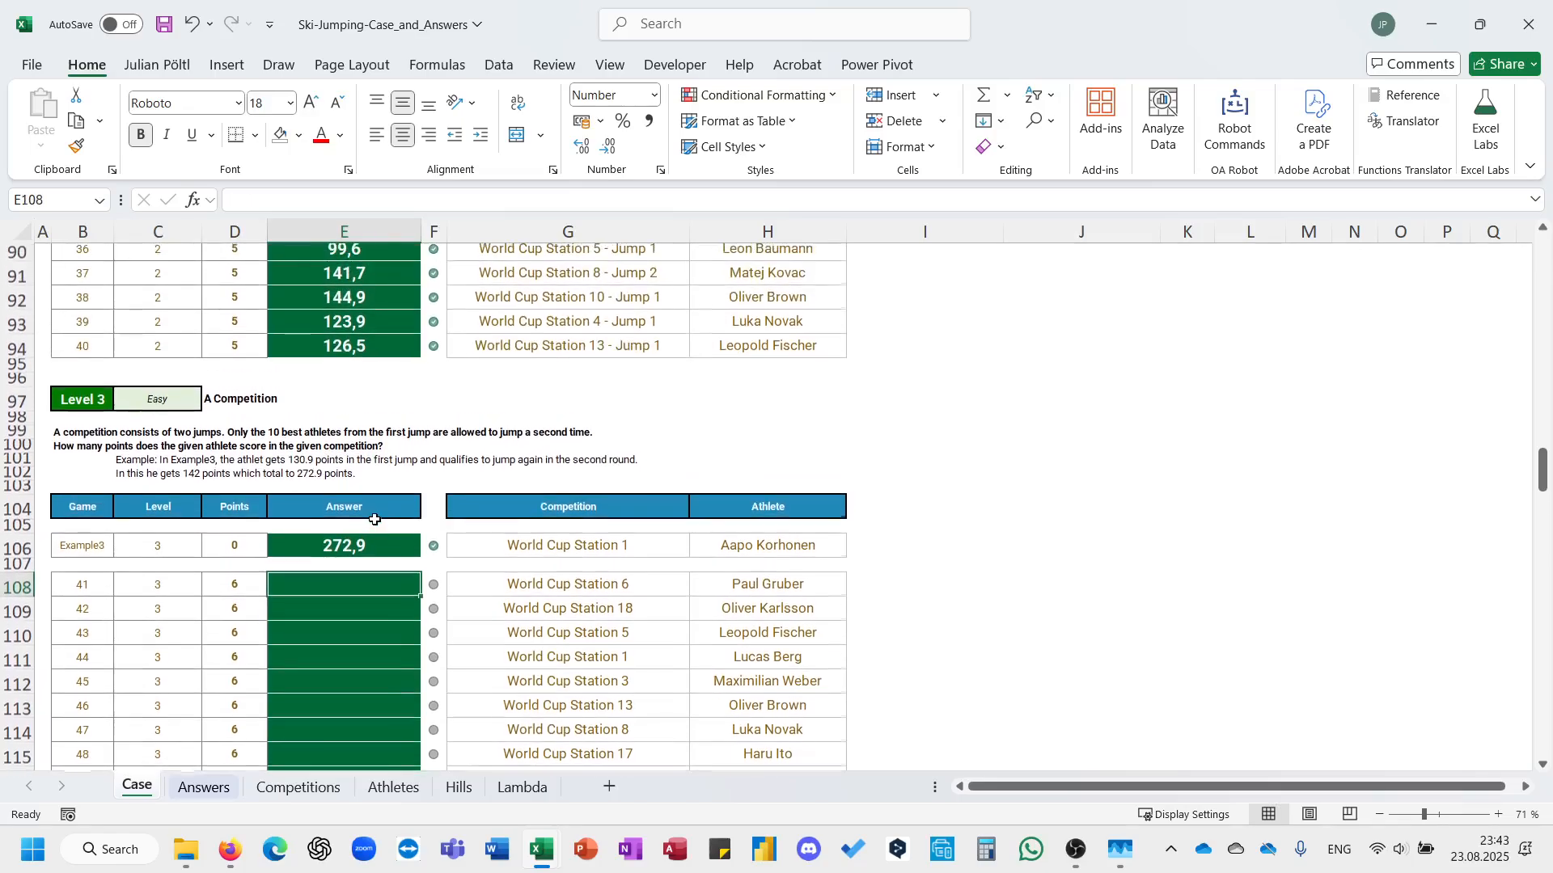
{"action": "left_click", "coordinate": [378, 364]}
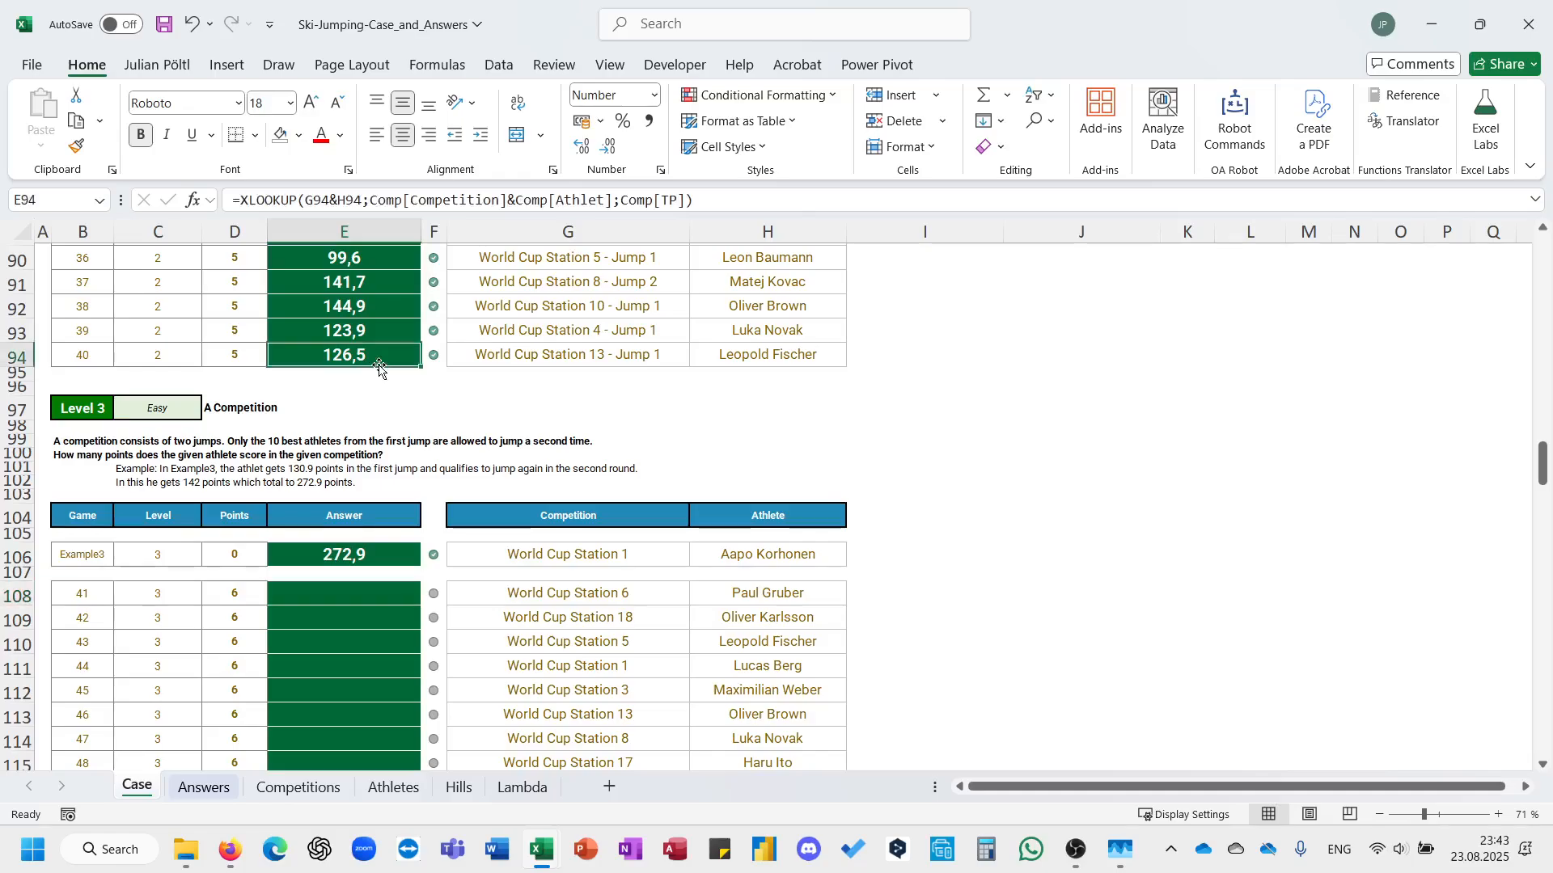
{"action": "triple_click", "coordinate": [460, 199]}
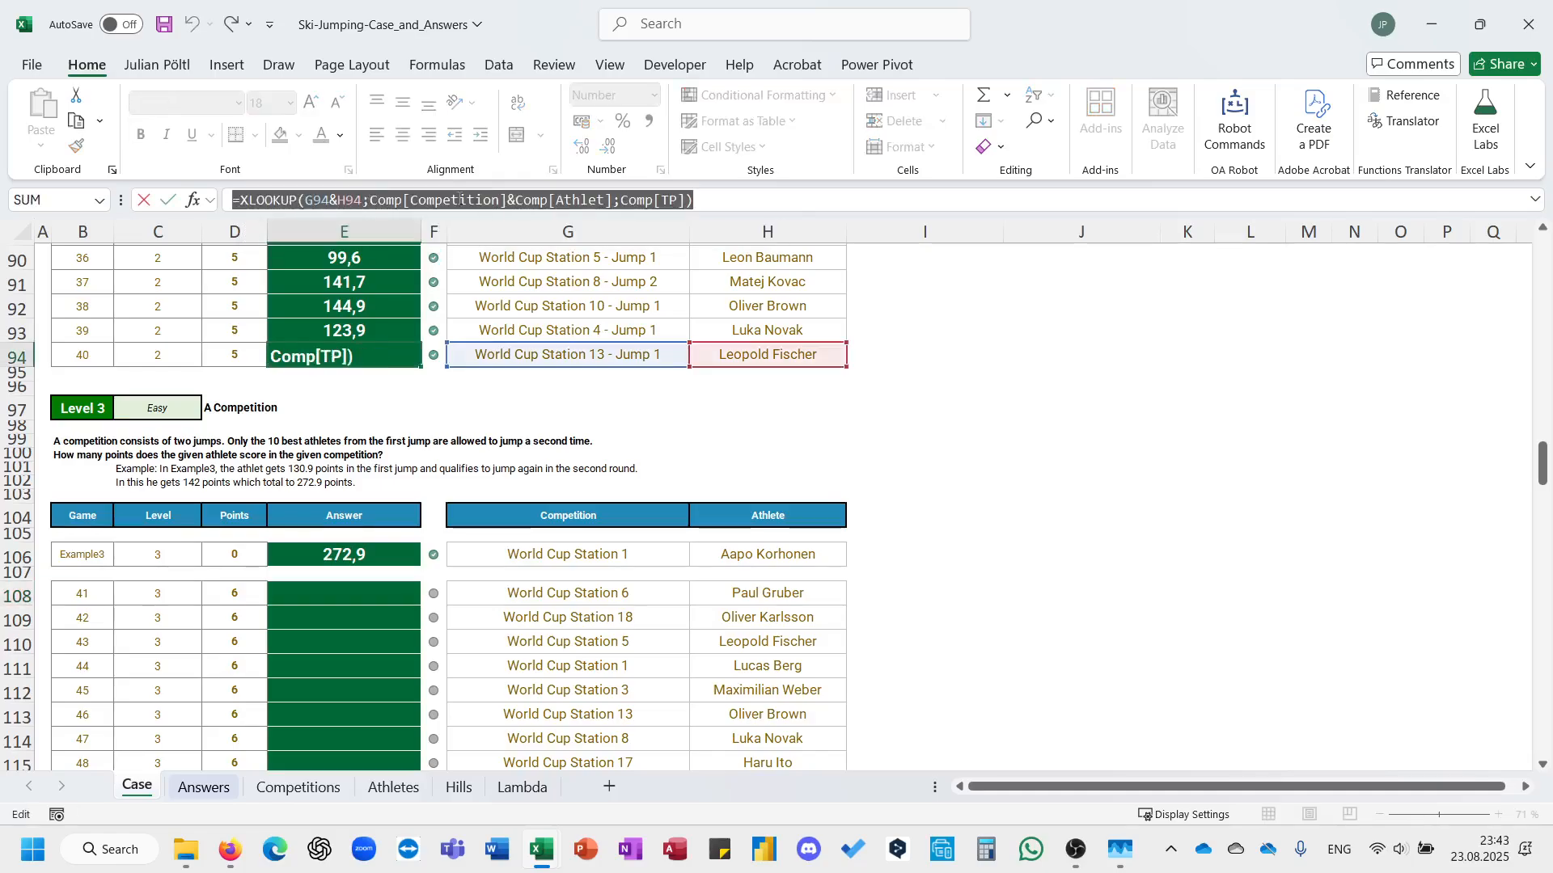
{"action": "key", "text": "ctrl+c"}
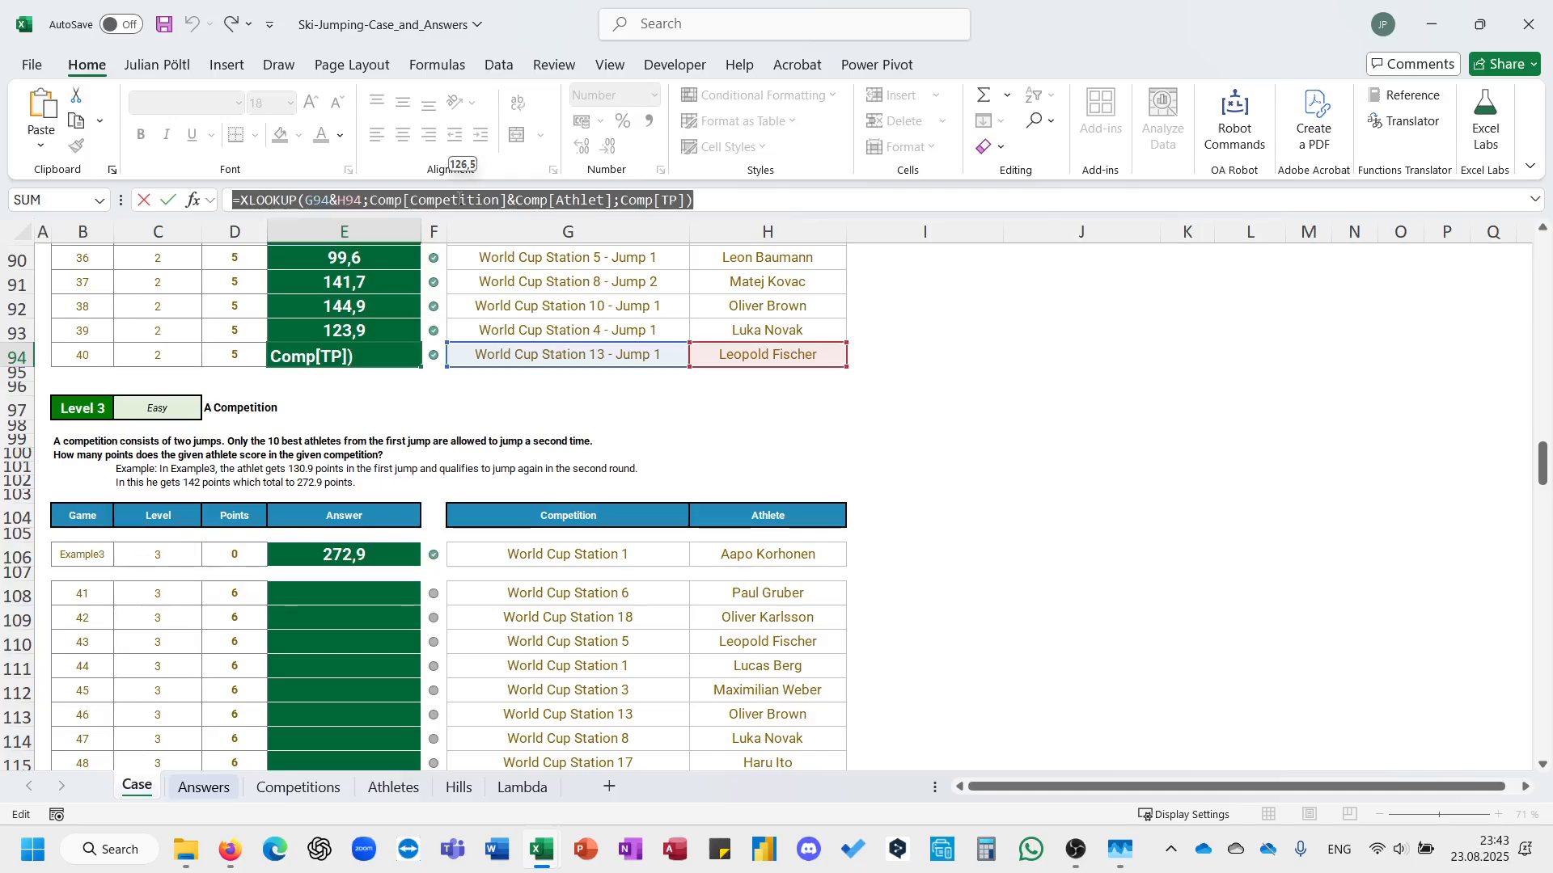
{"action": "key", "text": "Escape"}
{"action": "left_click", "coordinate": [380, 599]}
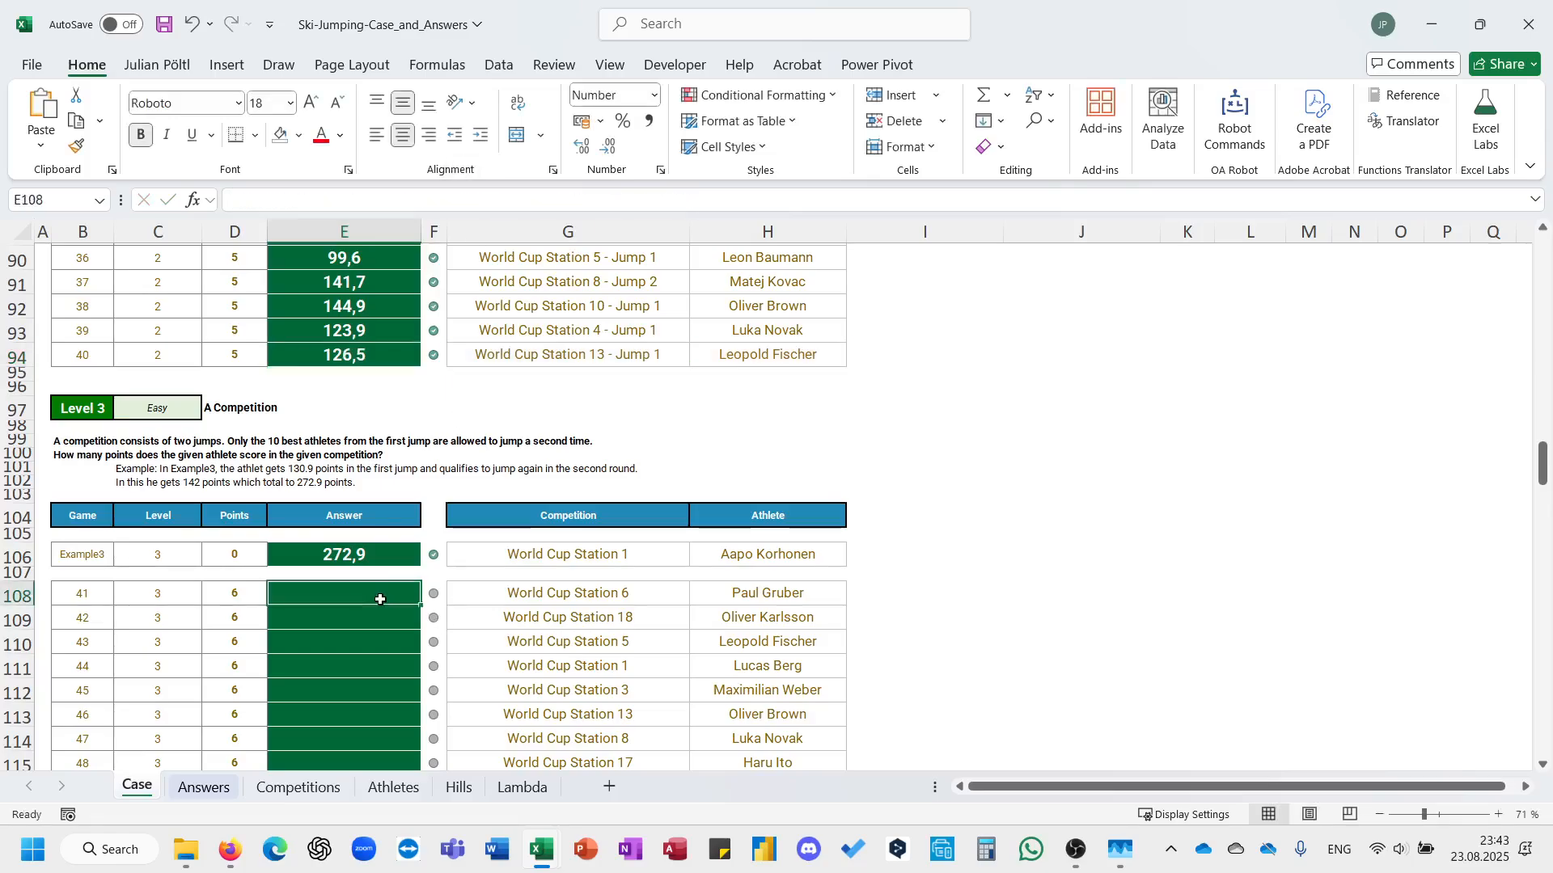
{"action": "key", "text": "ctrl+v"}
Change the lookup value of the XLOOKUP in E108 to G108&" - Jump1"&H108.
{"action": "left_click", "coordinate": [360, 200]}
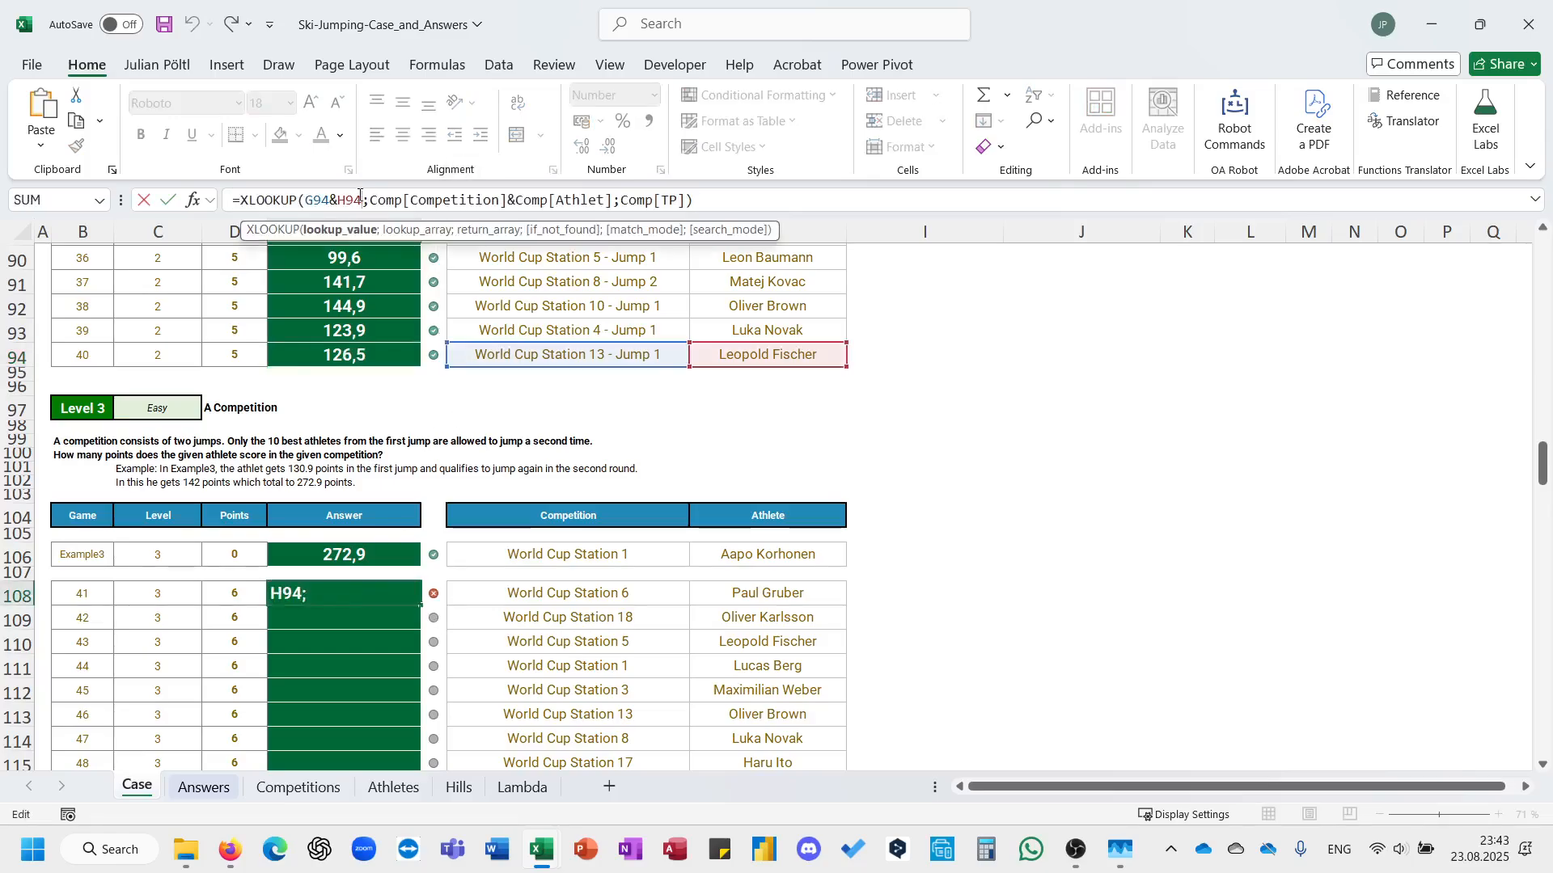
{"action": "mouse_move", "coordinate": [334, 198]}
{"action": "left_mouse_down"}
{"action": "mouse_move", "coordinate": [364, 200]}
{"action": "mouse_move", "coordinate": [329, 200]}
{"action": "left_mouse_up"}
{"action": "left_click", "coordinate": [769, 594]}
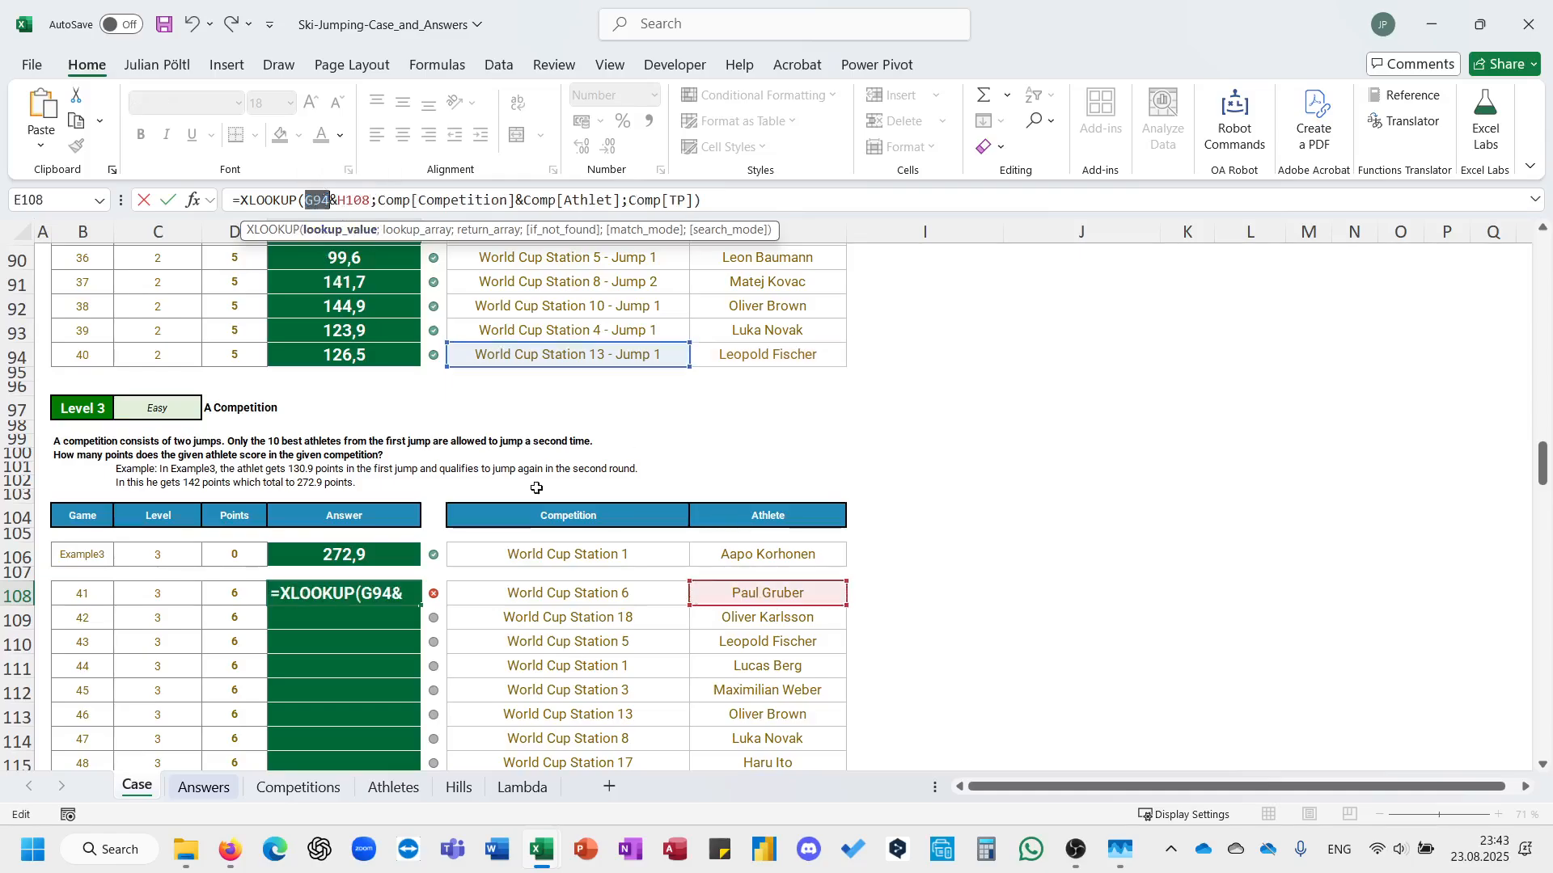
{"action": "left_click", "coordinate": [537, 595]}
{"action": "type", "text": "&"}
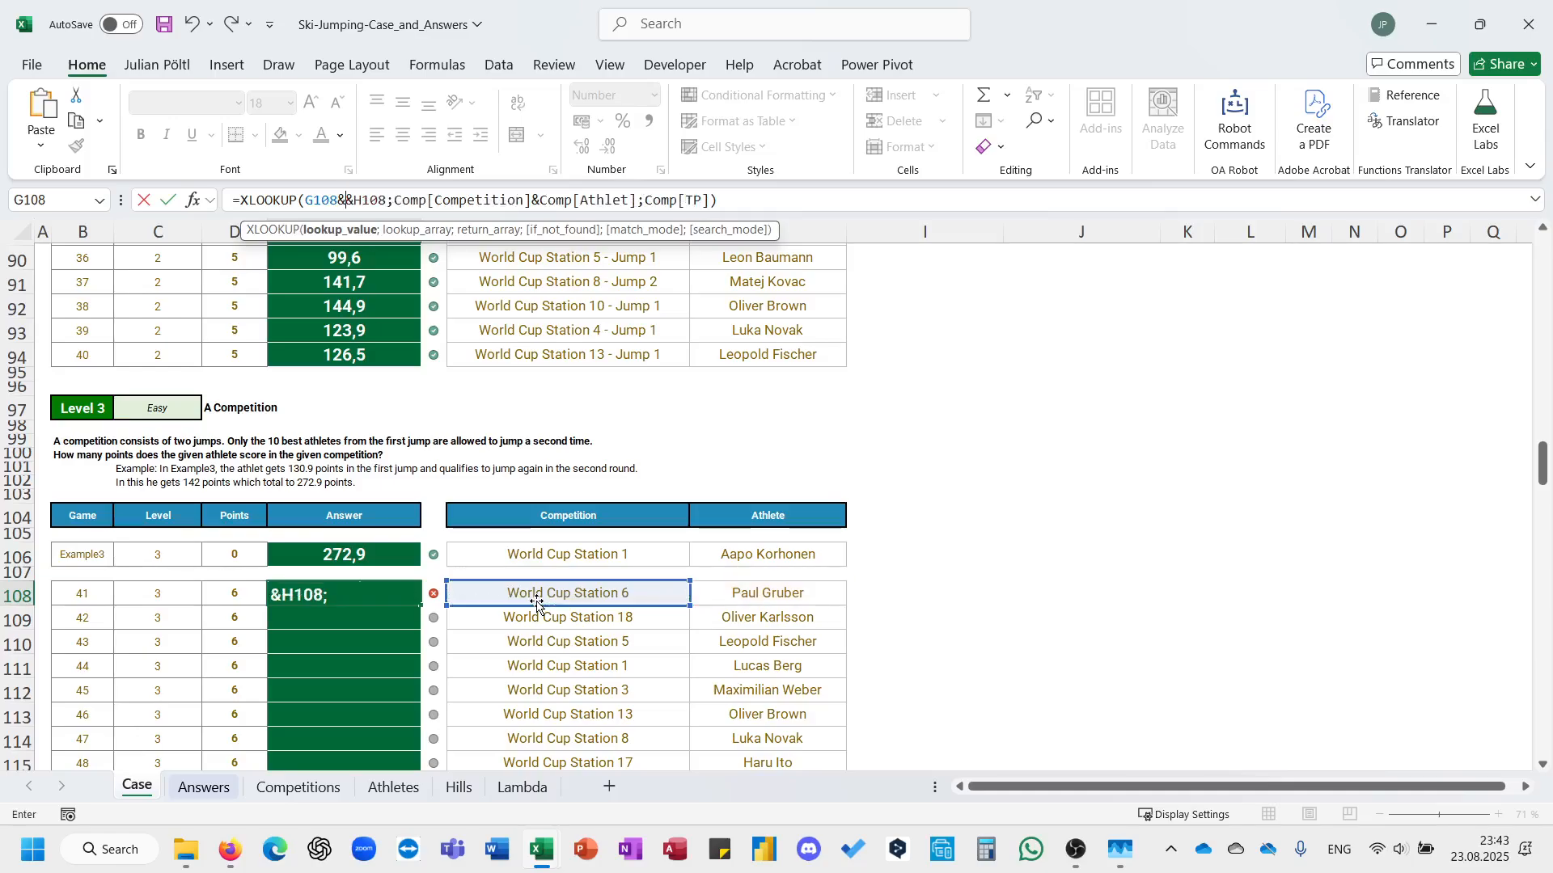
{"action": "type", "text": "\""}
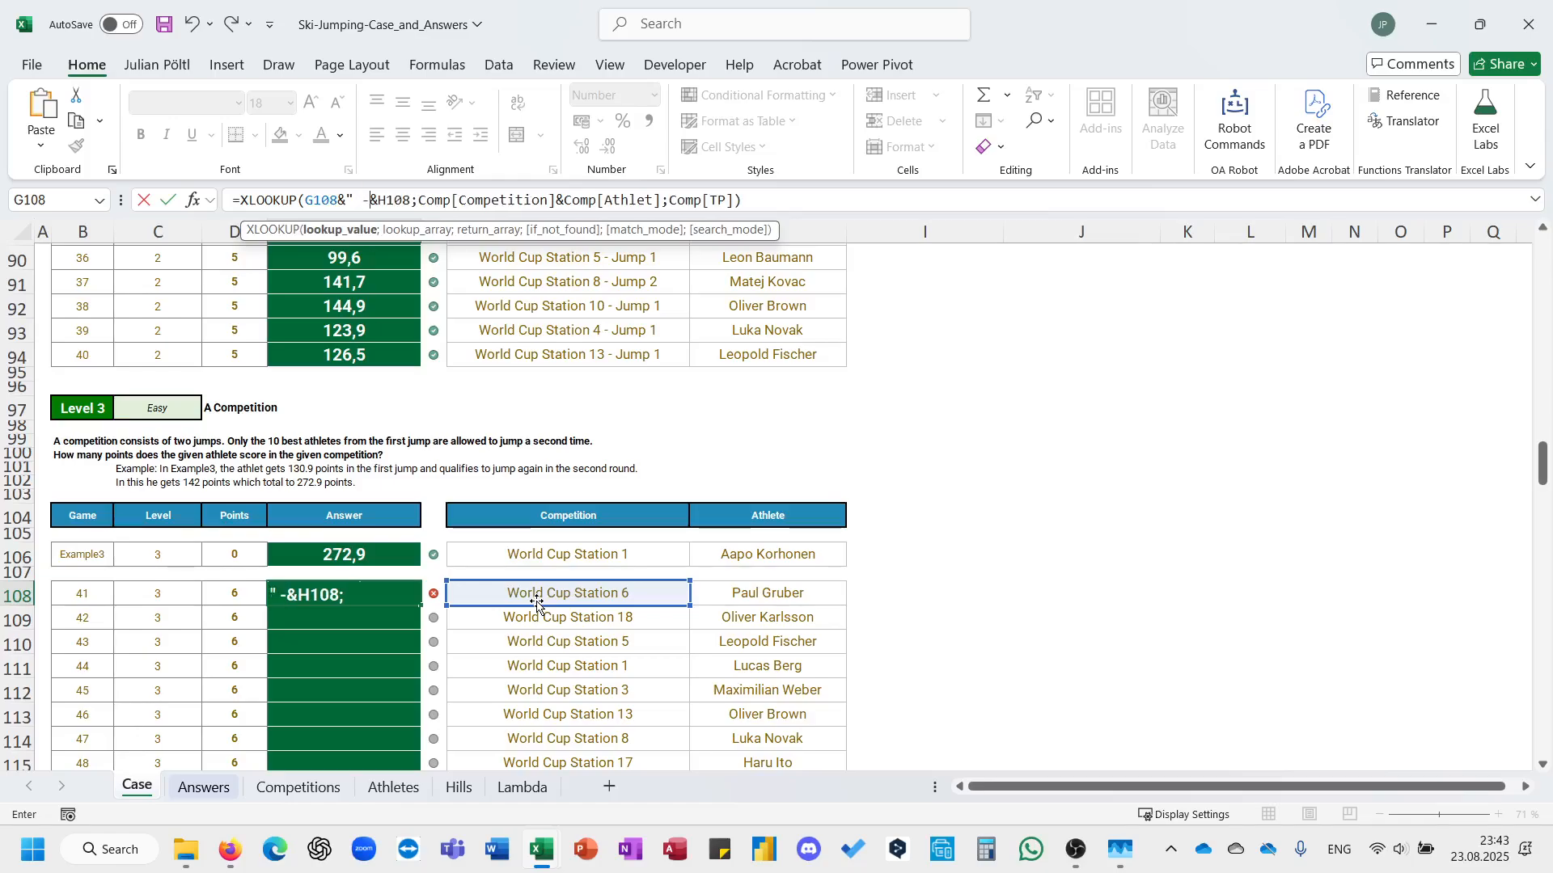
{"action": "type", "text": " - "}
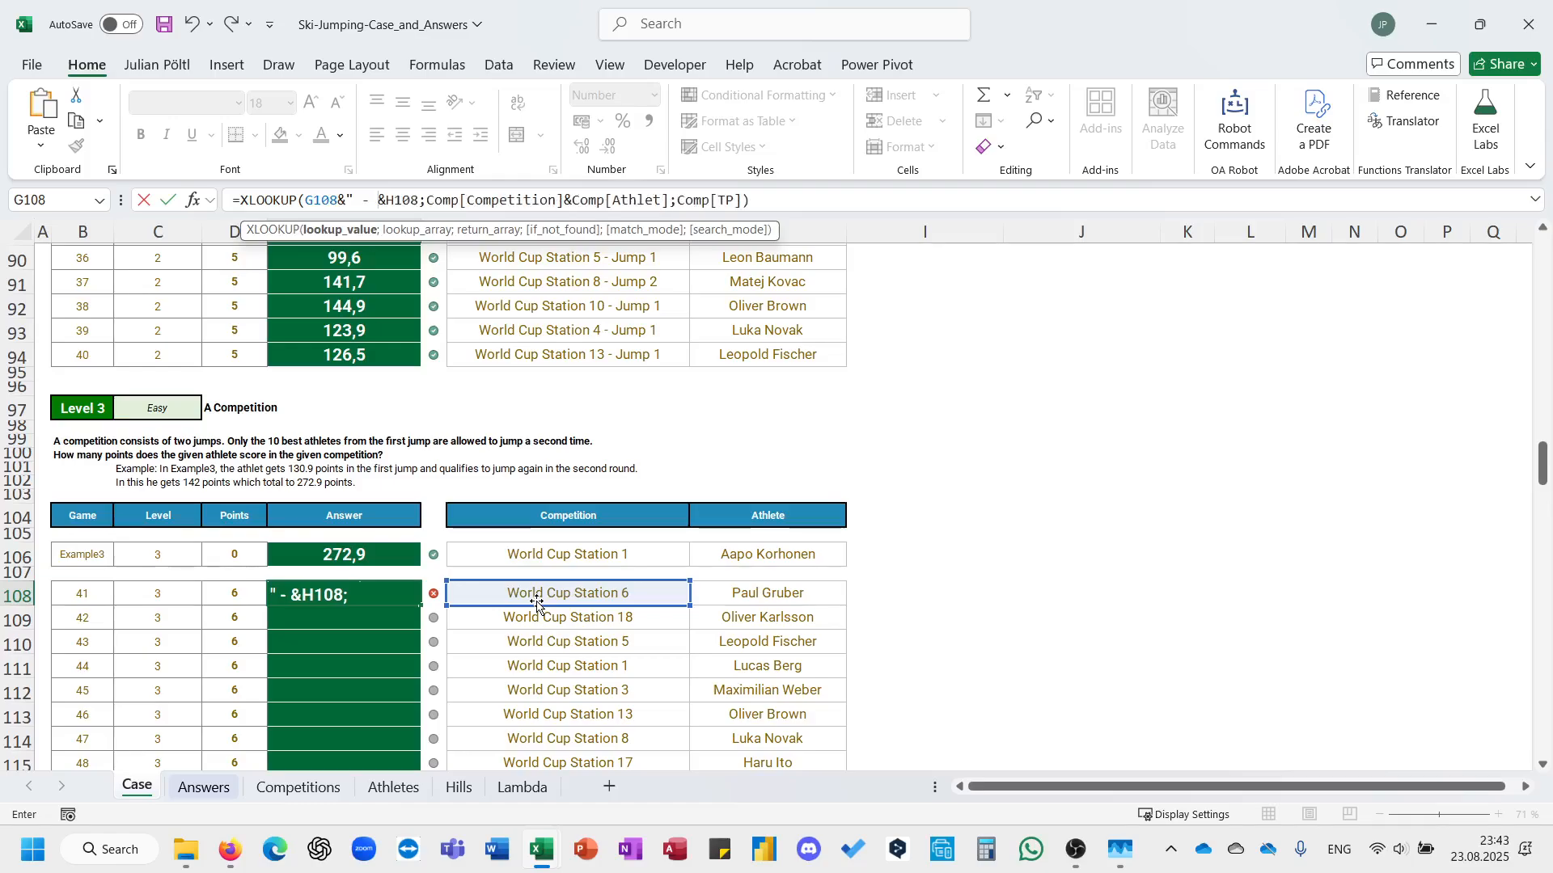
{"action": "type", "text": "Jump1"}
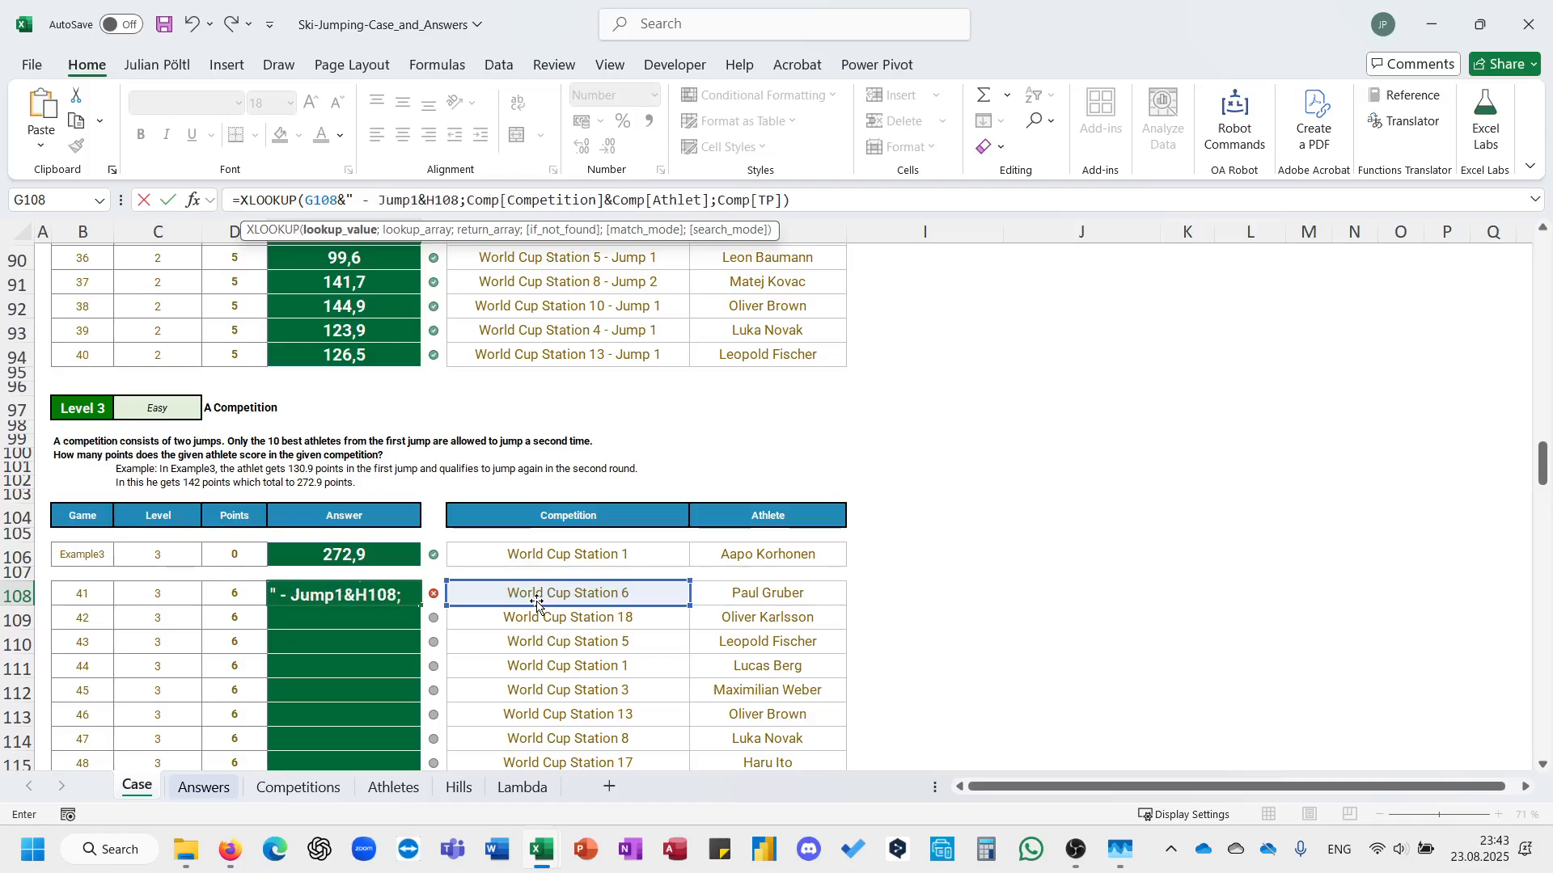
{"action": "type", "text": "\""}
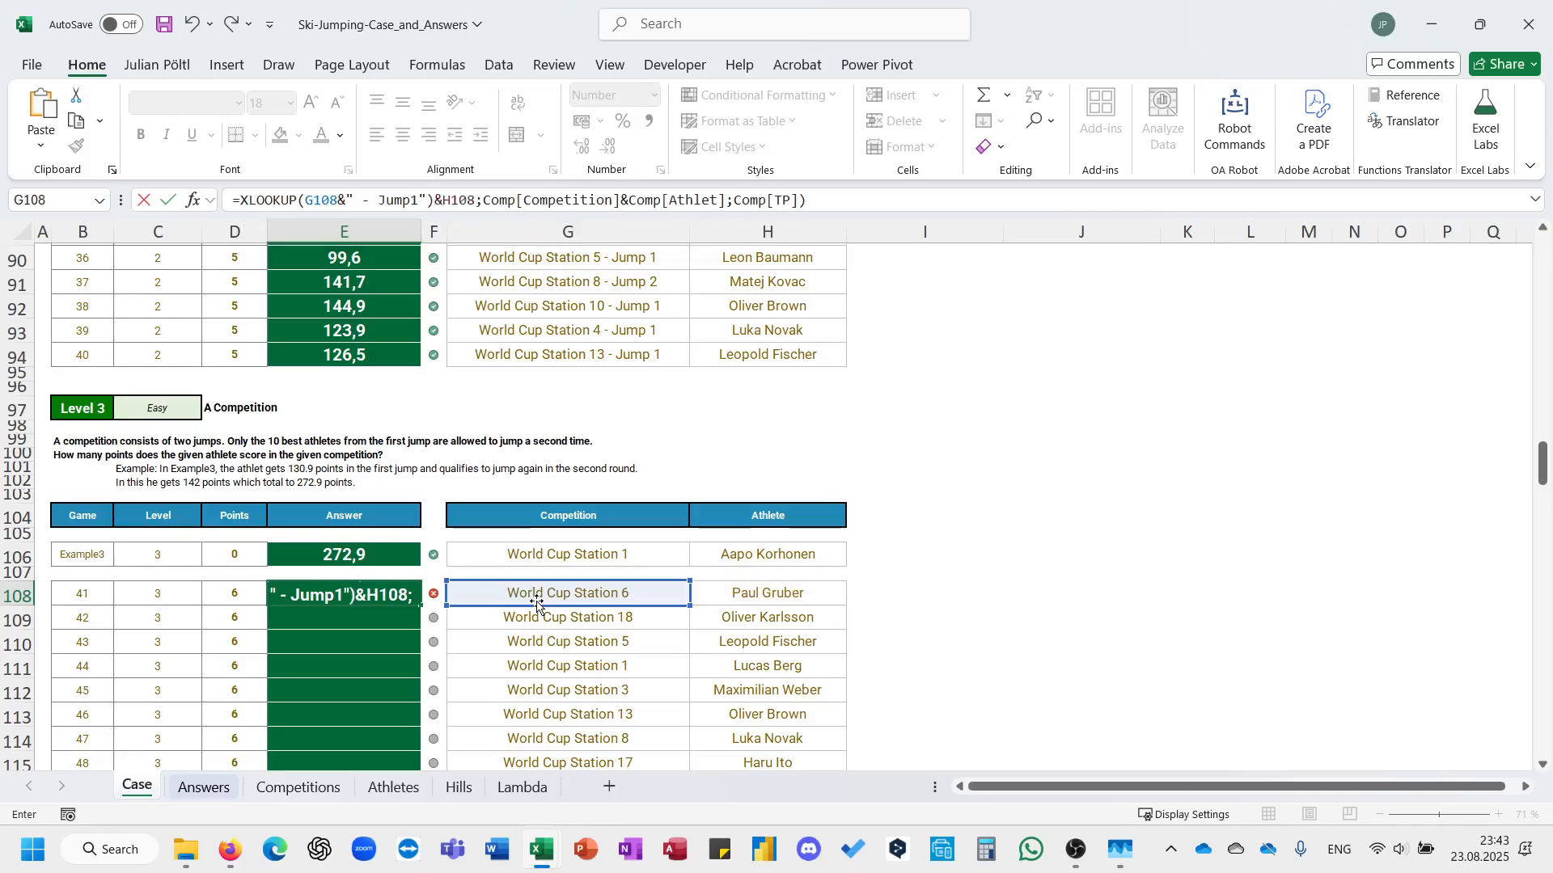
{"action": "key", "text": "ctrl+Return"}
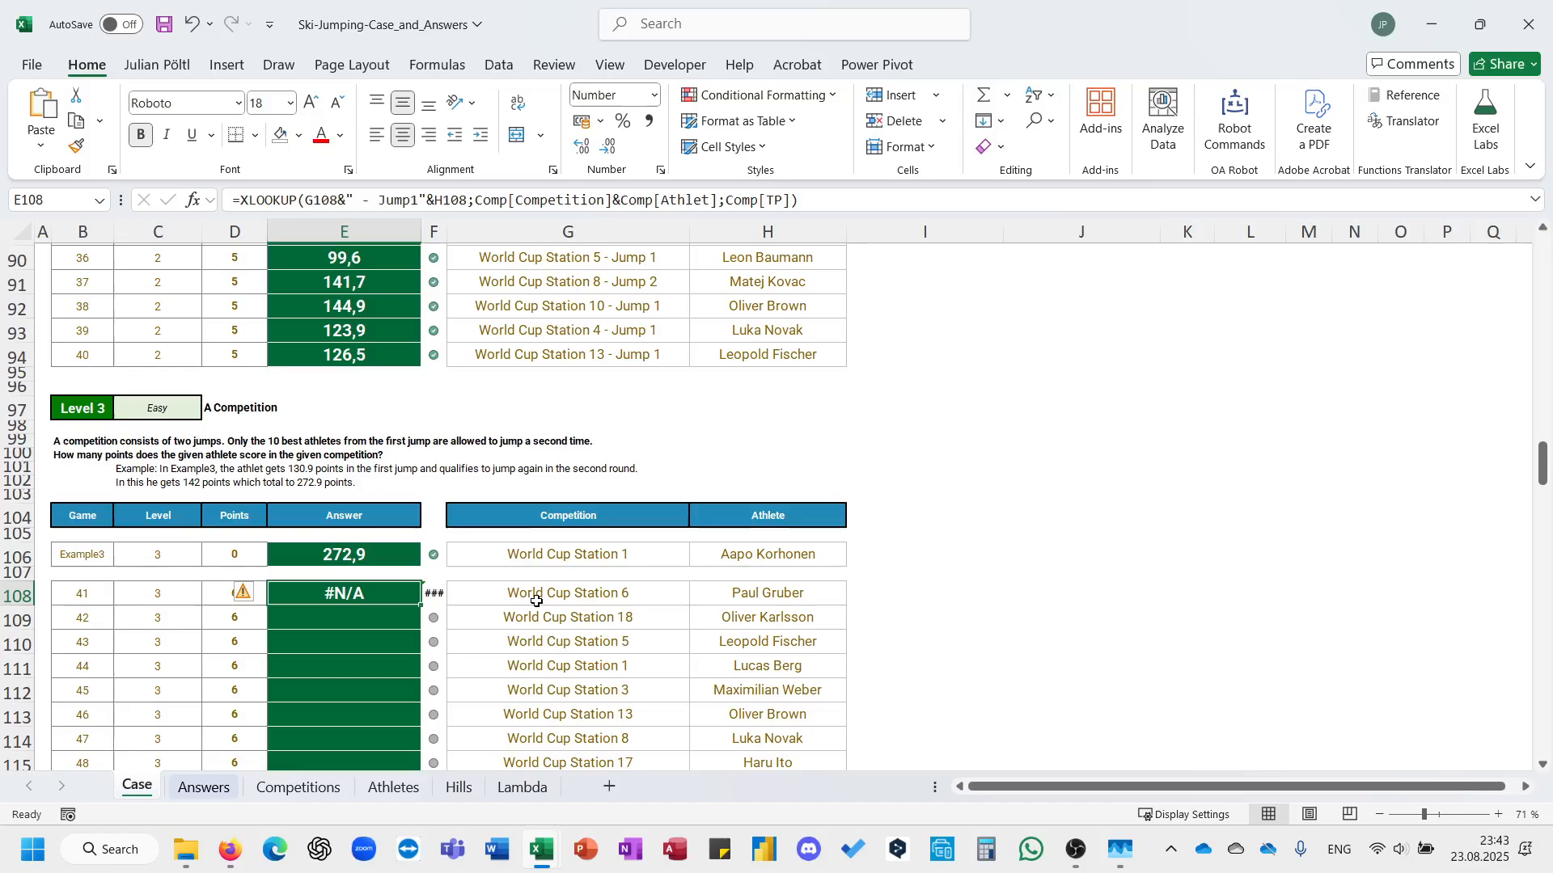
Try the E108 lookup without the " - " separator, so its value reads G108&"Jump1"&H108.
{"action": "left_click", "coordinate": [420, 201]}
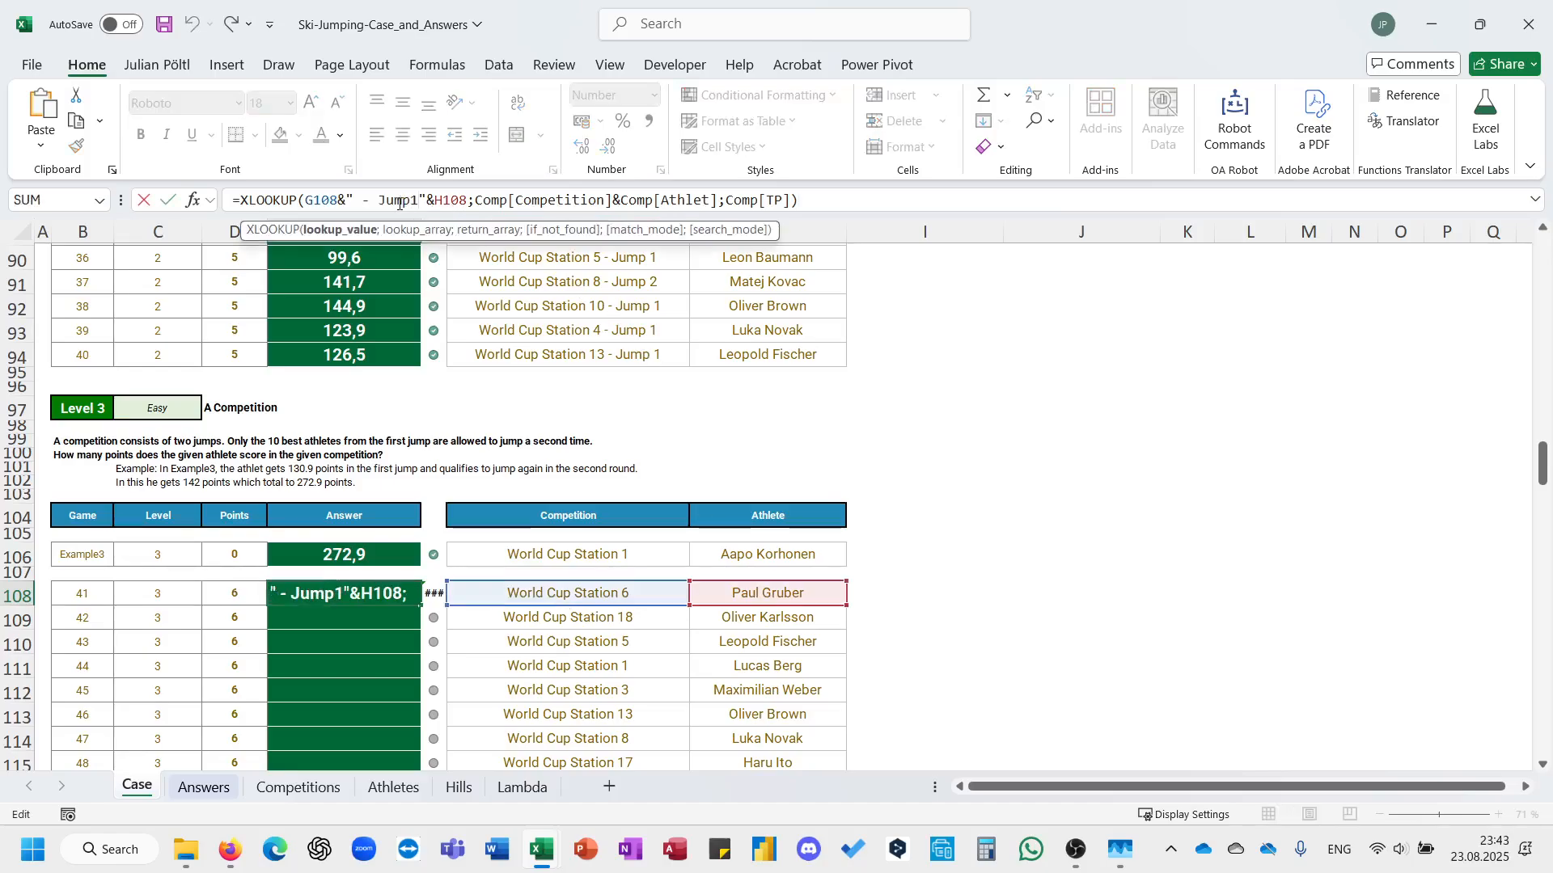
{"action": "left_click", "coordinate": [381, 200]}
{"action": "key", "text": "BackSpace"}
{"action": "key", "text": "BackSpace"}
{"action": "key", "text": "BackSpace"}
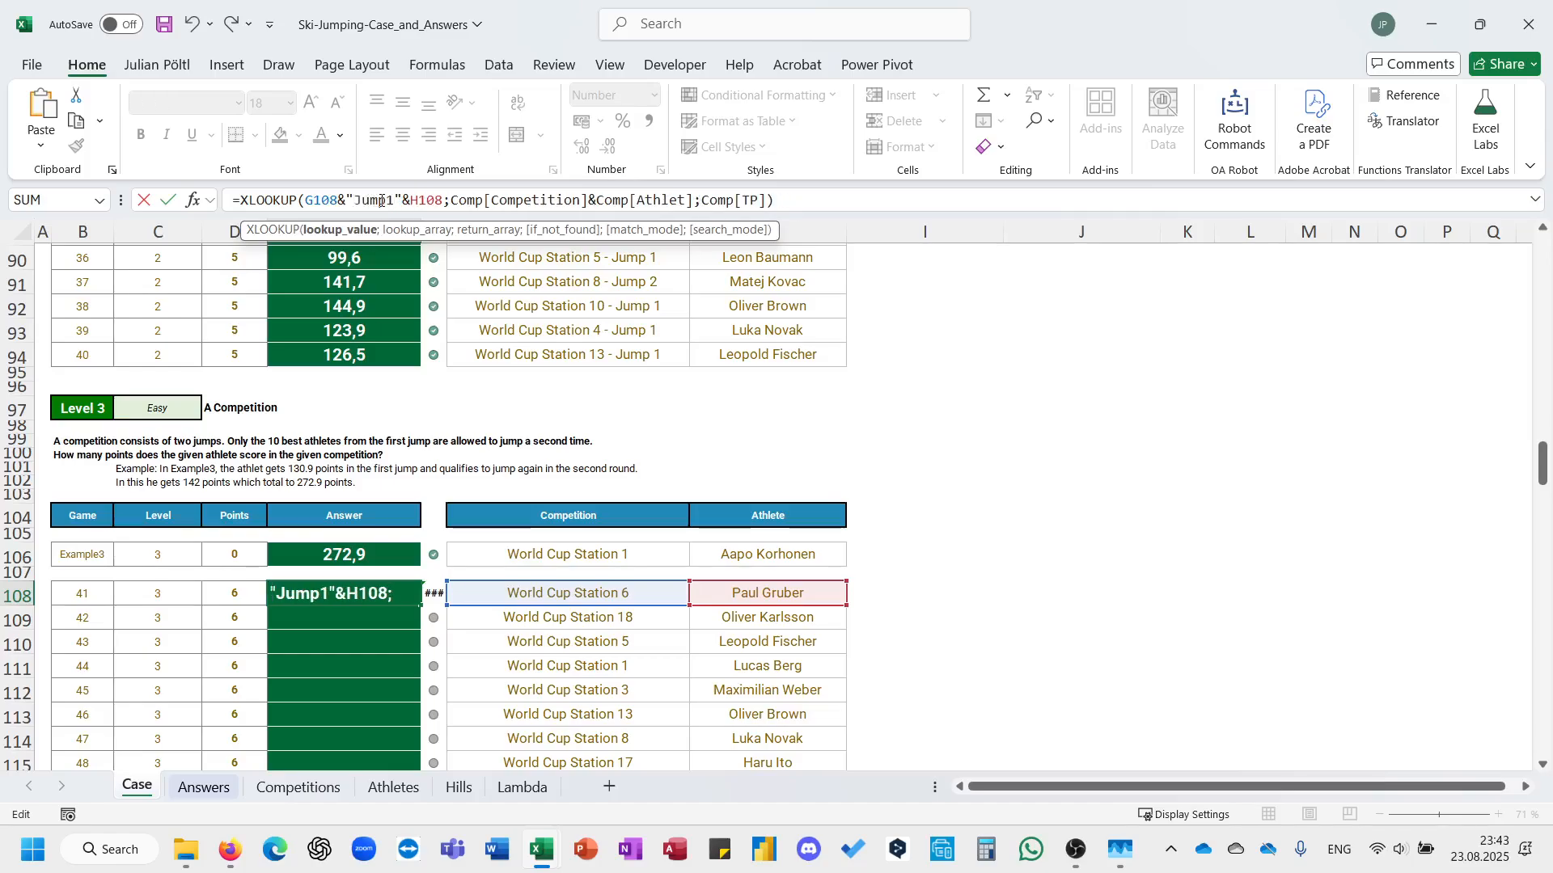
{"action": "key", "text": "ctrl+Return"}
Undo the lookup value edits and the pasted XLOOKUP formula in E108.
{"action": "key", "text": "ctrl+z"}
{"action": "key", "text": "ctrl+z"}
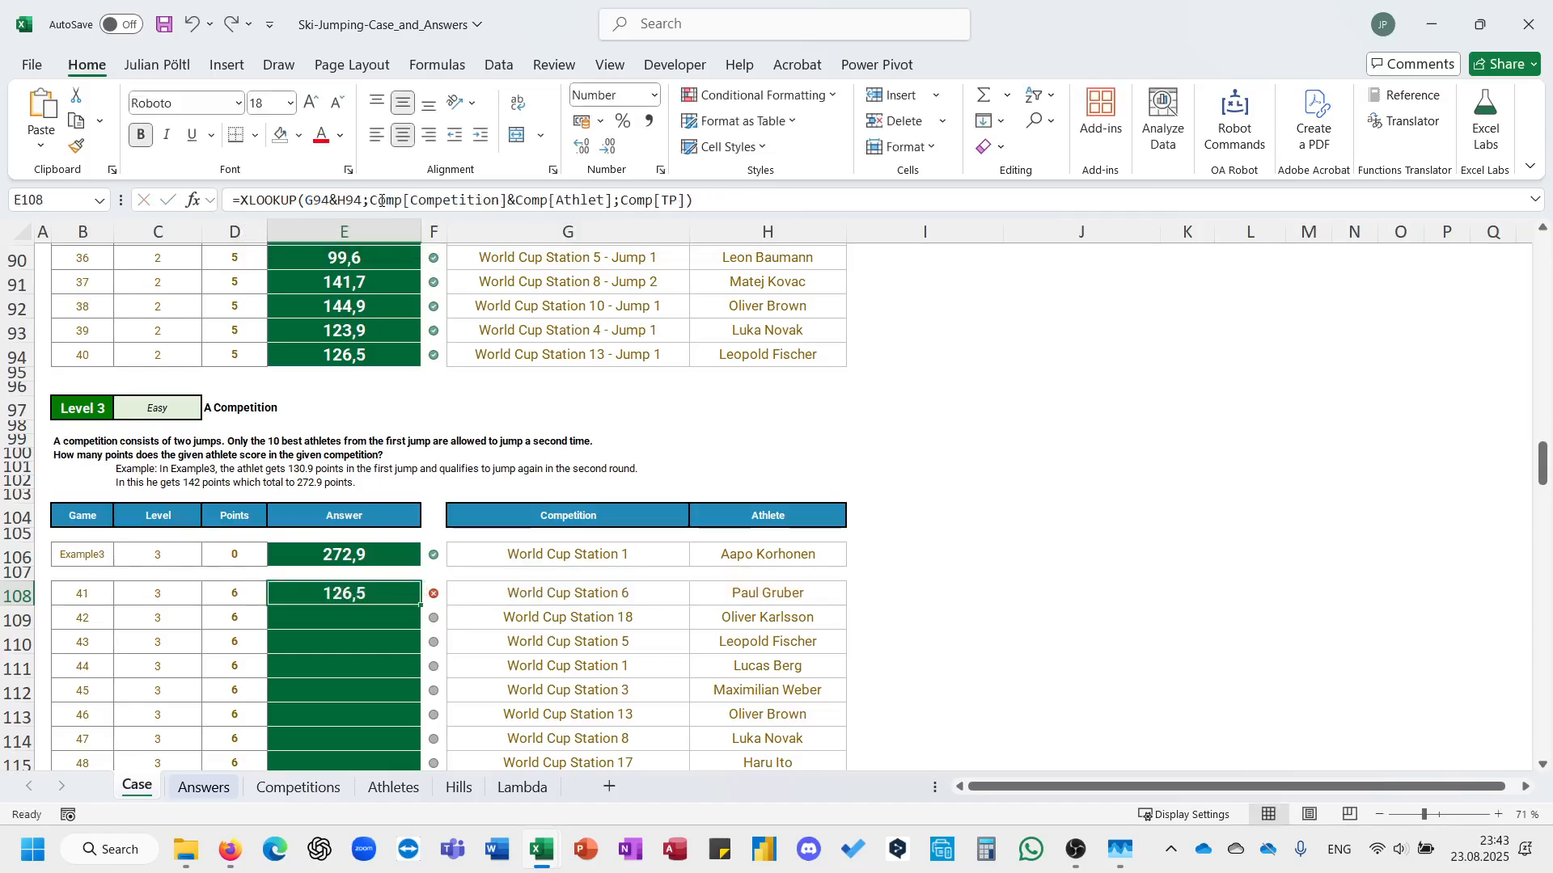
{"action": "key", "text": "ctrl+z"}
Start a FILTER formula in E108 with Comp[TP] as its array argument.
{"action": "type", "text": "=FILTER("}
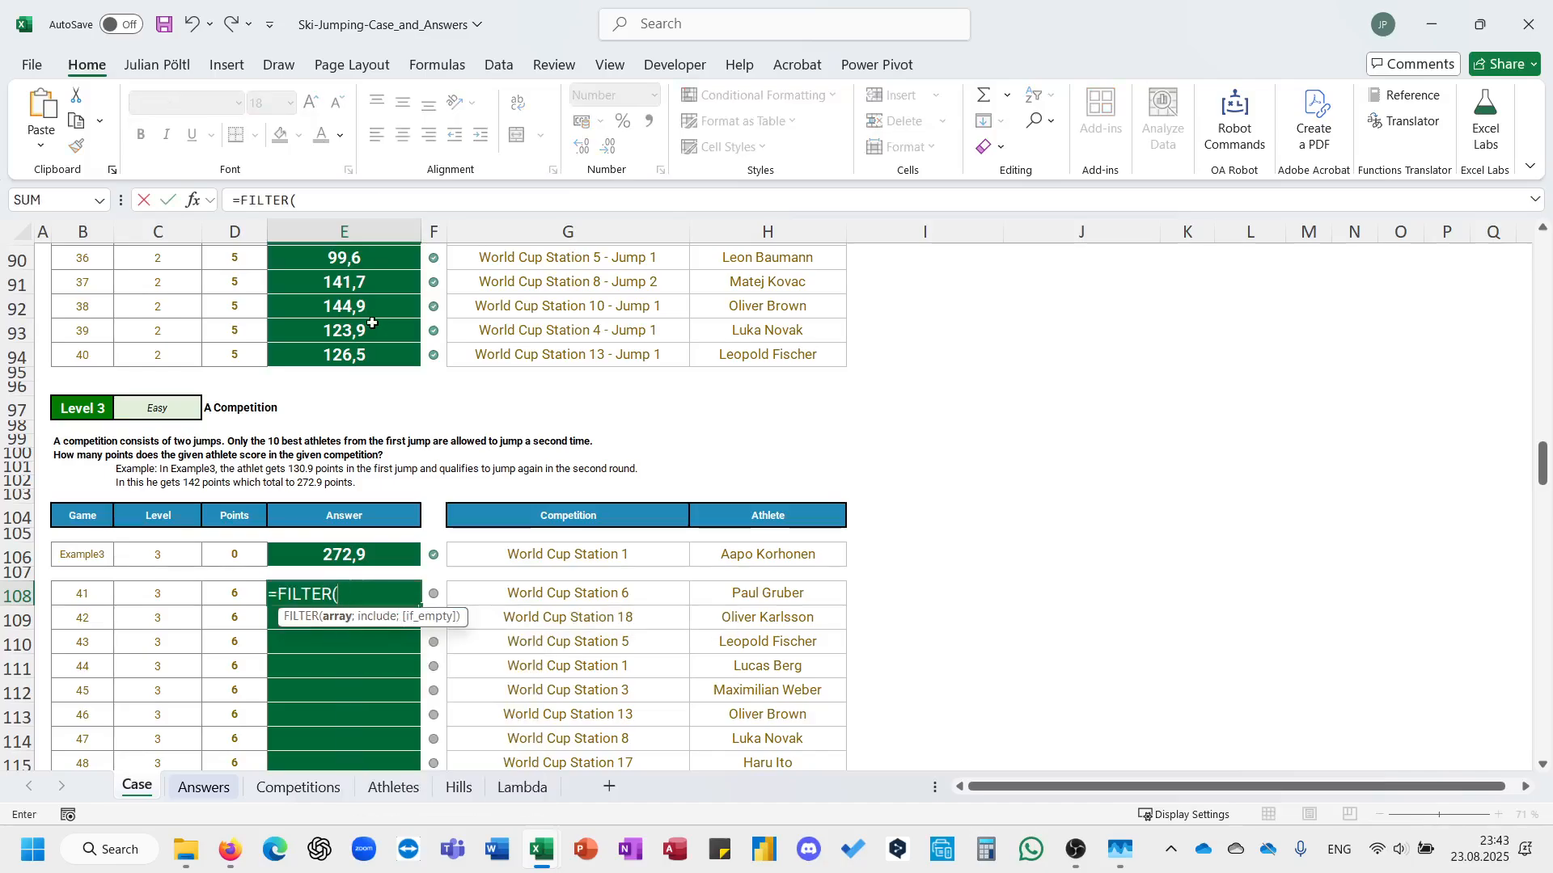
{"action": "type", "text": "Comp"}
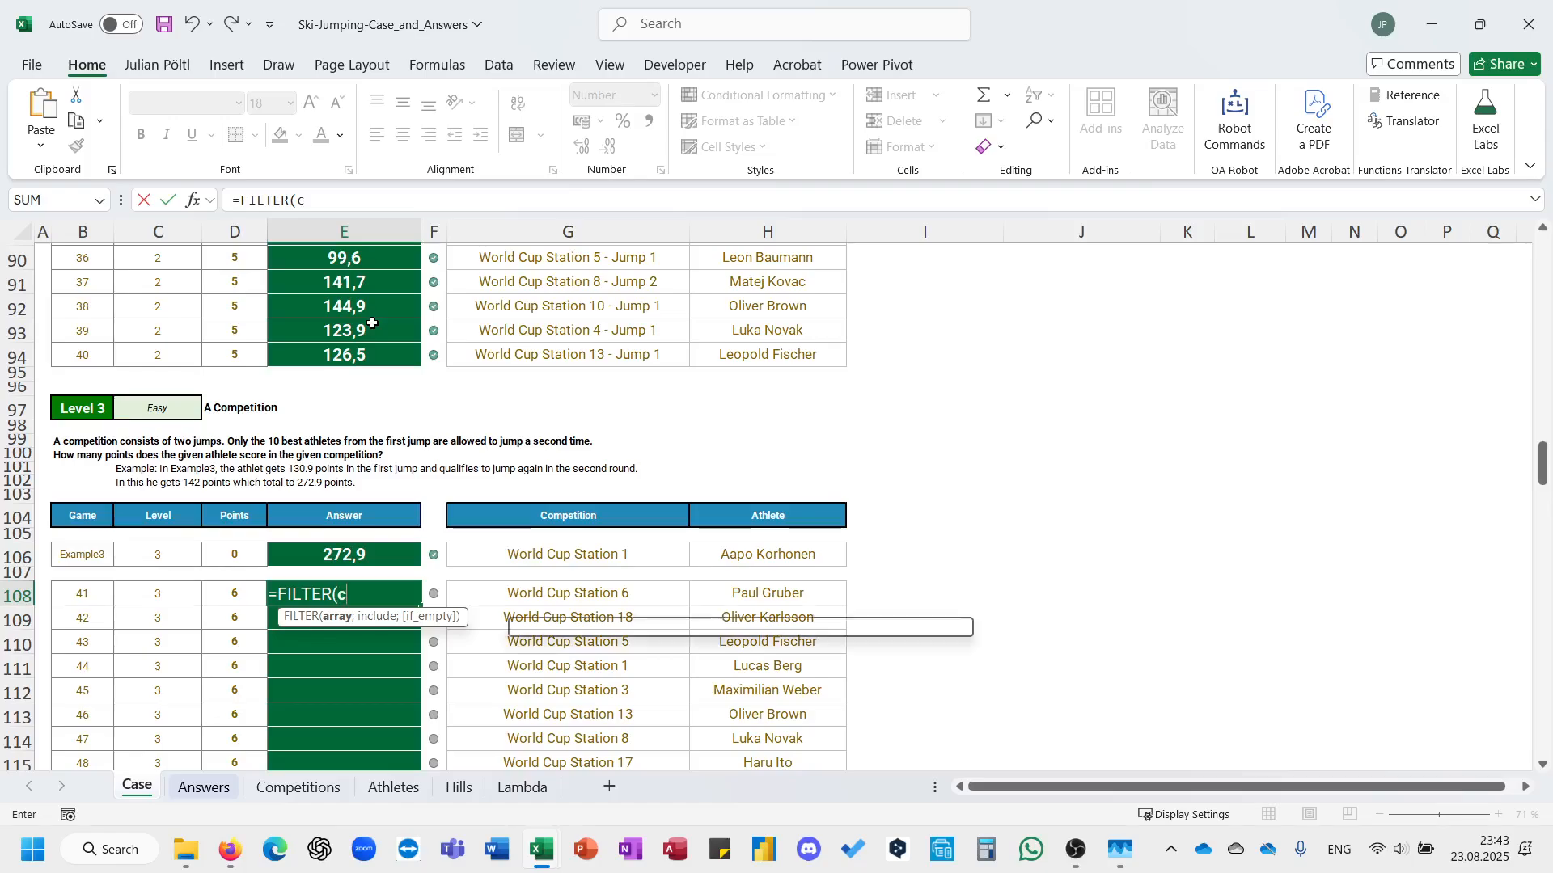
{"action": "type", "text": "["}
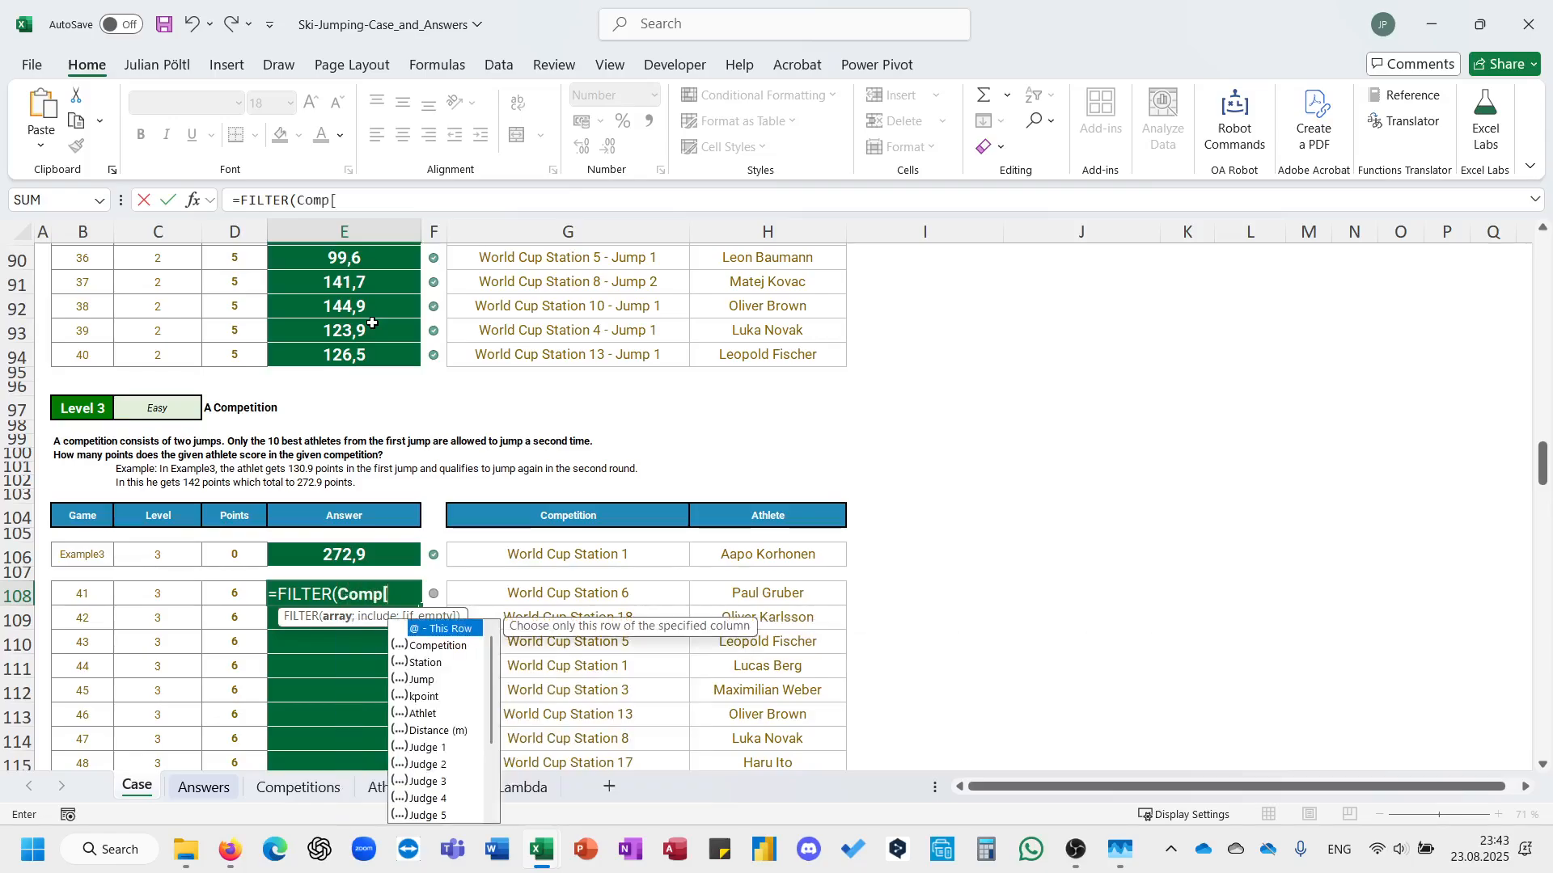
{"action": "key", "text": "Down"}
{"action": "key", "text": "Down"}
{"action": "key", "text": "Down"}
{"action": "key", "text": "Down"}
{"action": "key", "text": "Down"}
{"action": "key", "text": "Down"}
{"action": "key", "text": "Down"}
{"action": "key", "text": "Down"}
{"action": "key", "text": "Down"}
{"action": "key", "text": "Down"}
{"action": "key", "text": "Down"}
{"action": "key", "text": "Down"}
{"action": "key", "text": "Down"}
{"action": "key", "text": "Down"}
{"action": "key", "text": "Down"}
{"action": "key", "text": "Down"}
{"action": "key", "text": "Down"}
{"action": "key", "text": "Up"}
{"action": "key", "text": "Up"}
{"action": "key", "text": "Up"}
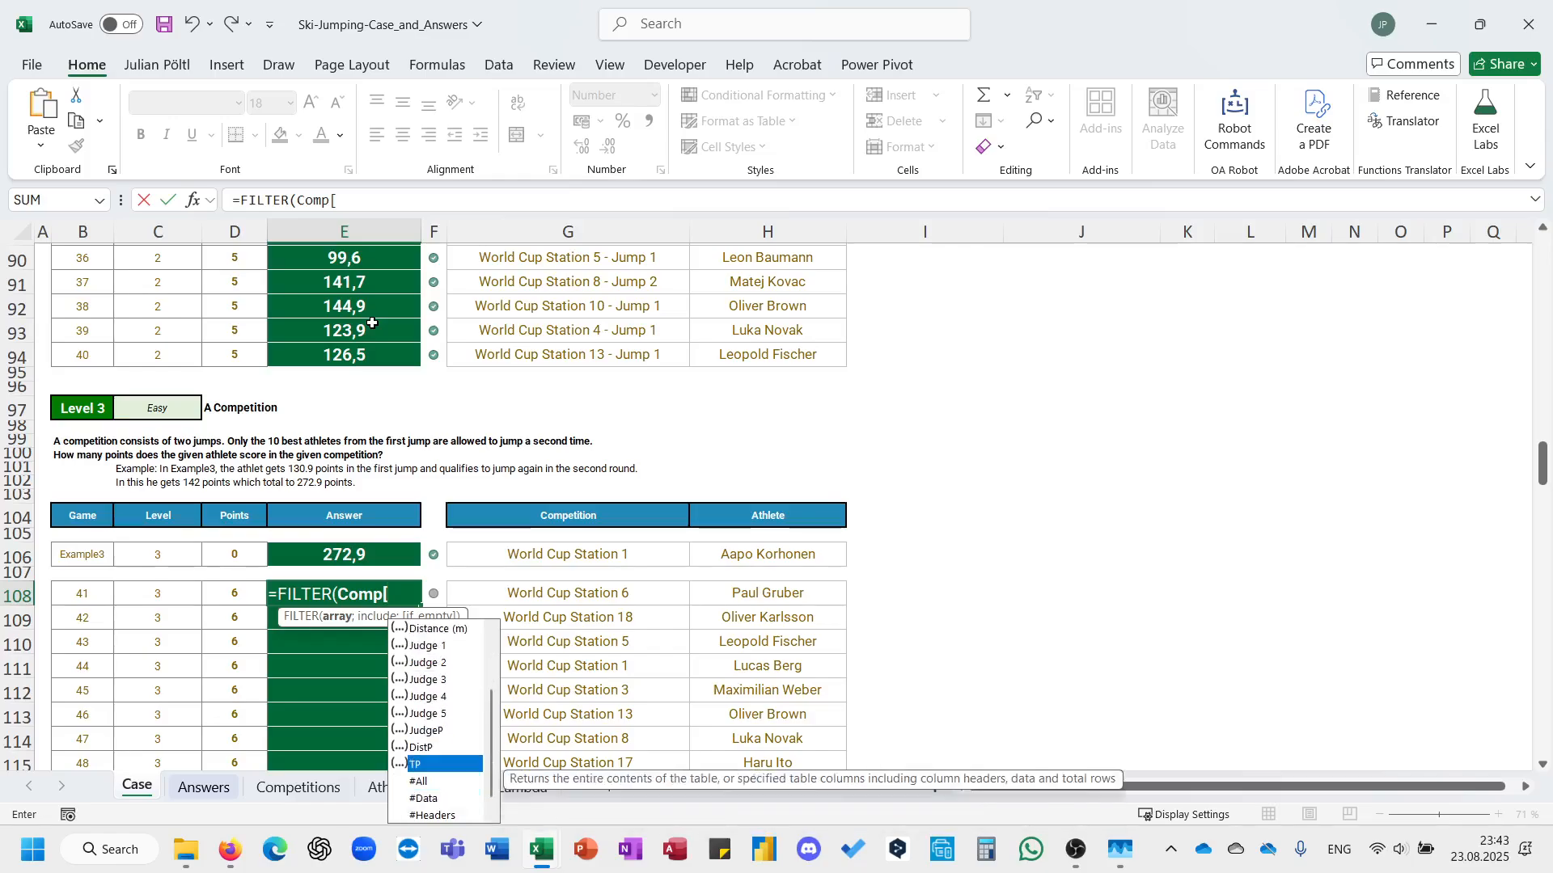
{"action": "key", "text": "Tab"}
{"action": "type", "text": "];"}
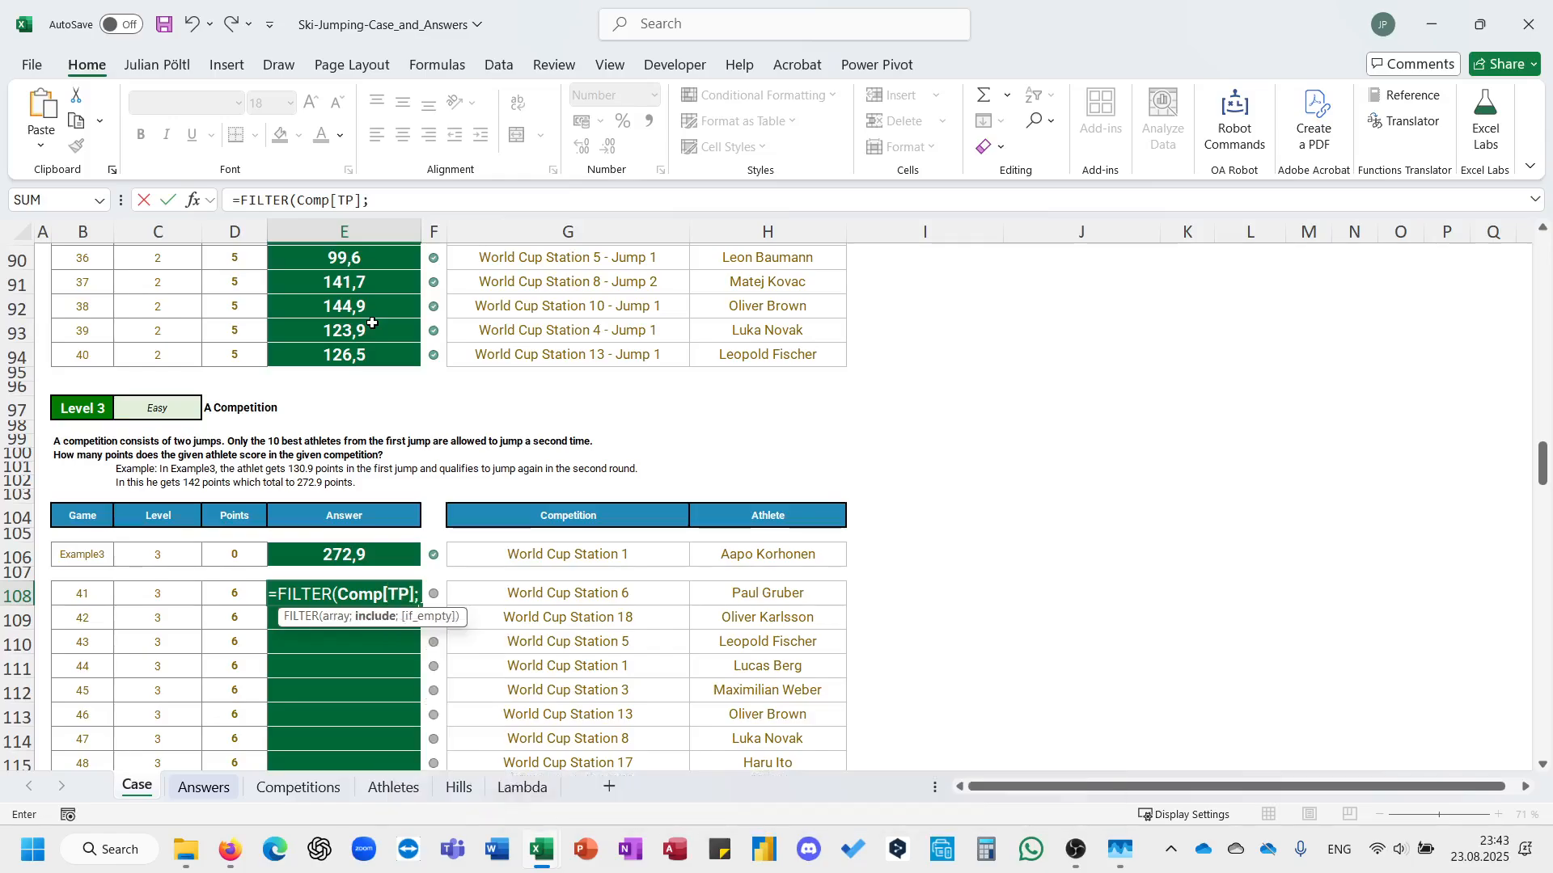
{"action": "type", "text": "(com"}
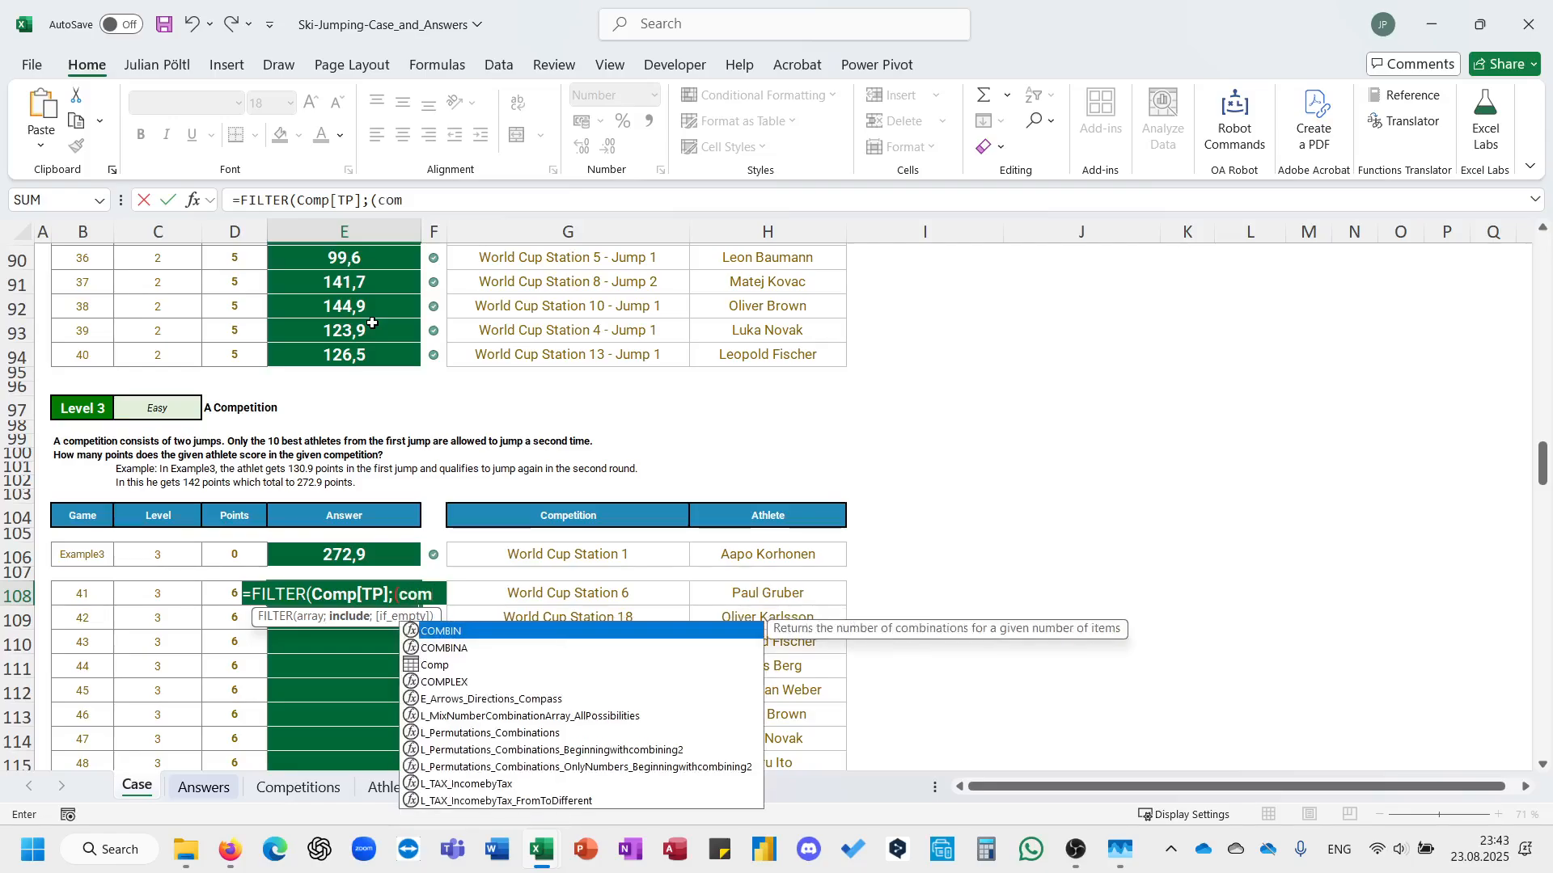
Add the first include condition (Comp[Station]=G108) to the FILTER formula in E108.
{"action": "key", "text": "Down"}
{"action": "key", "text": "Tab"}
{"action": "type", "text": "="}
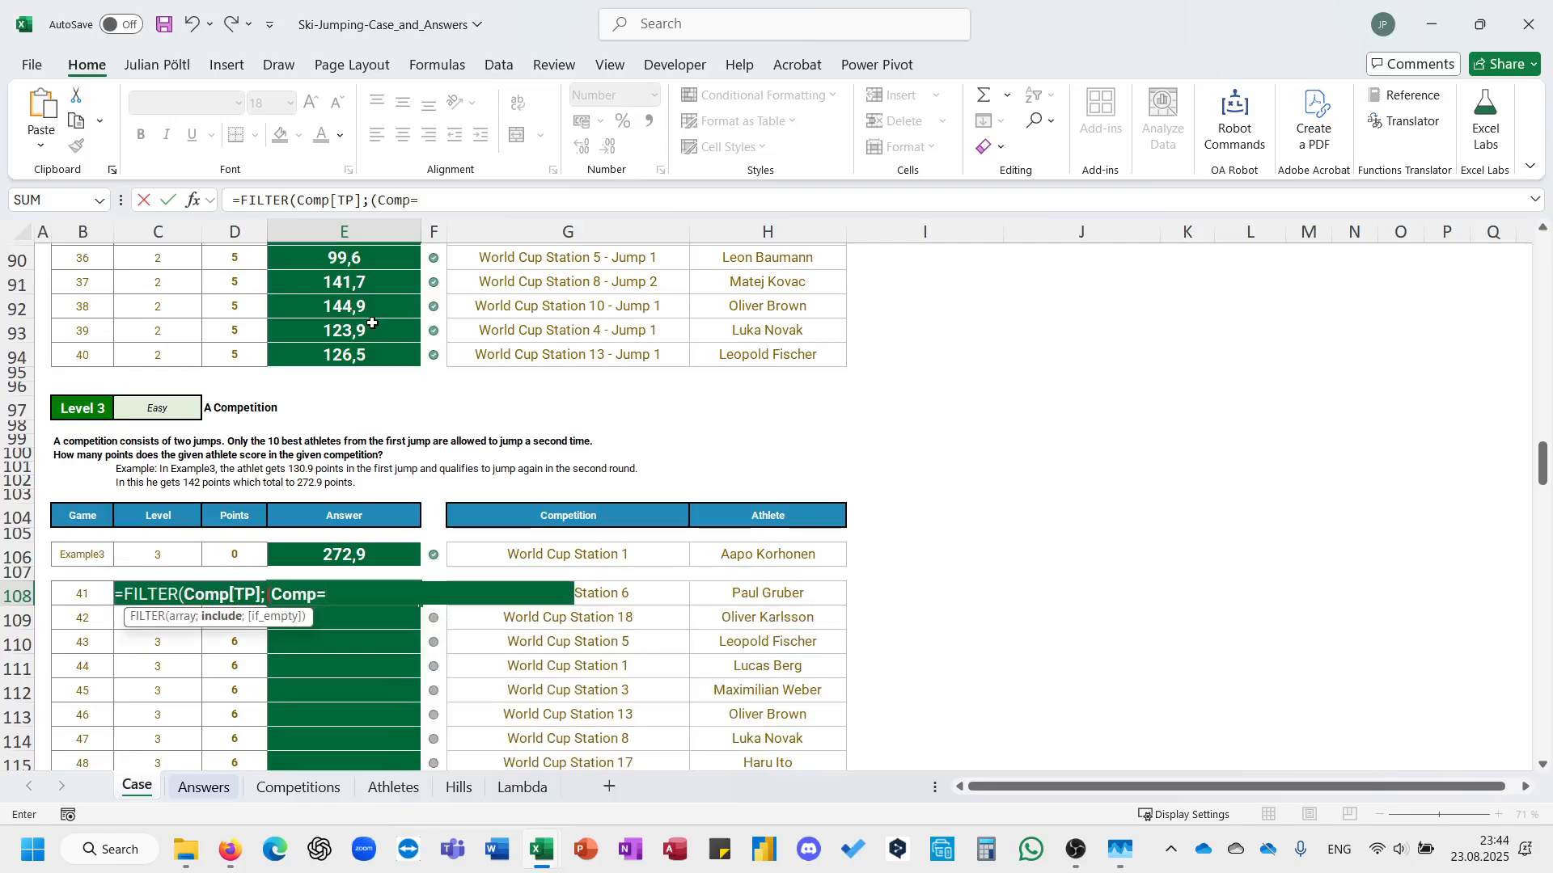
{"action": "type", "text": "t"}
{"action": "key", "text": "BackSpace"}
{"action": "key", "text": "BackSpace"}
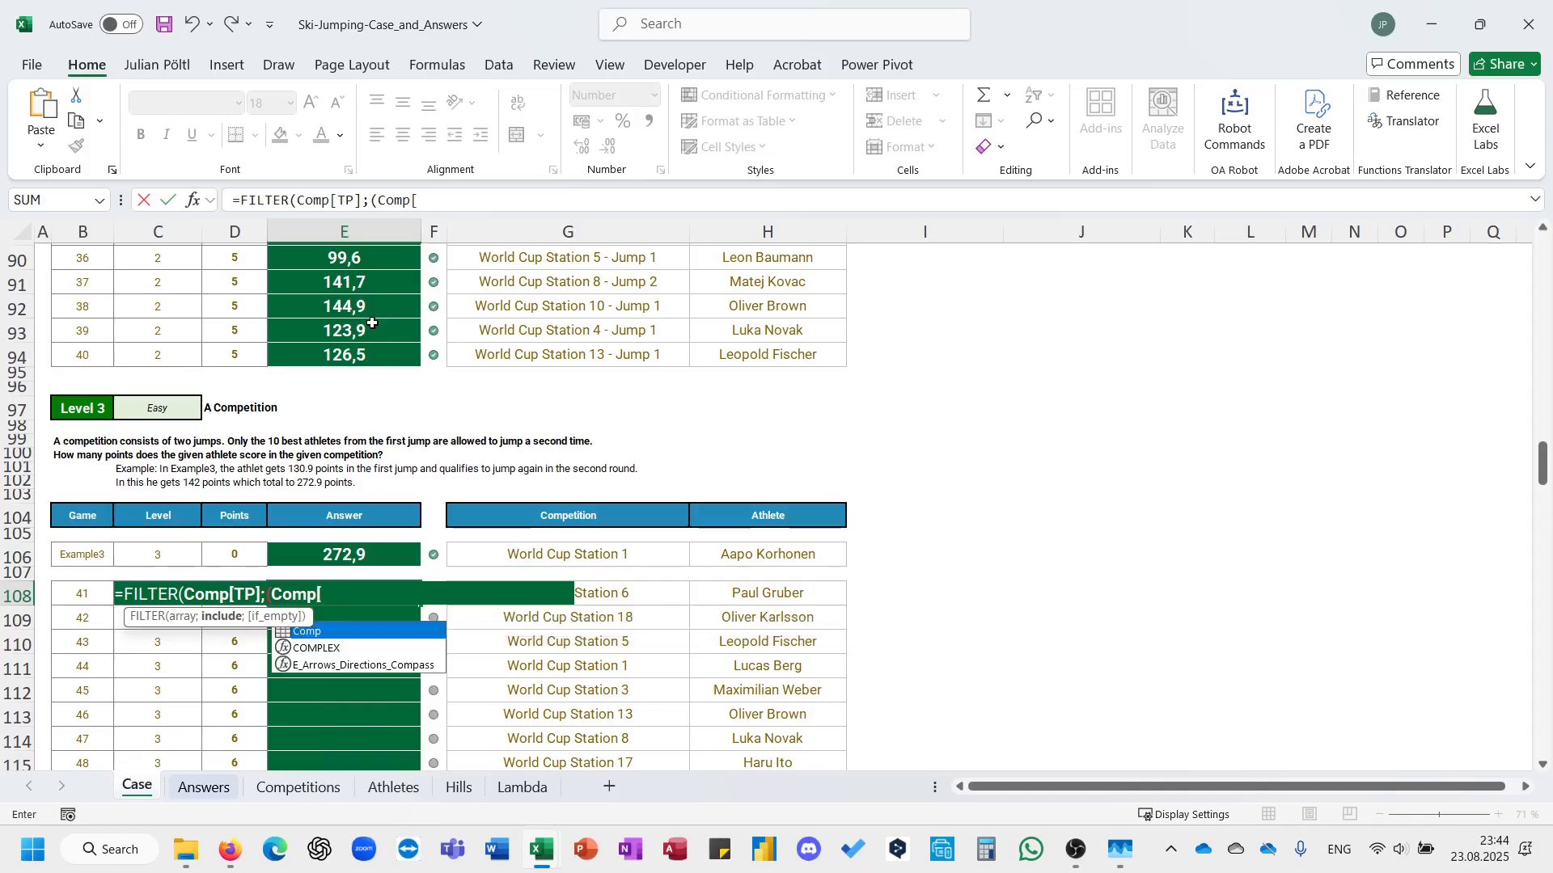
{"action": "type", "text": "["}
{"action": "key", "text": "Down"}
{"action": "key", "text": "Down"}
{"action": "key", "text": "Tab"}
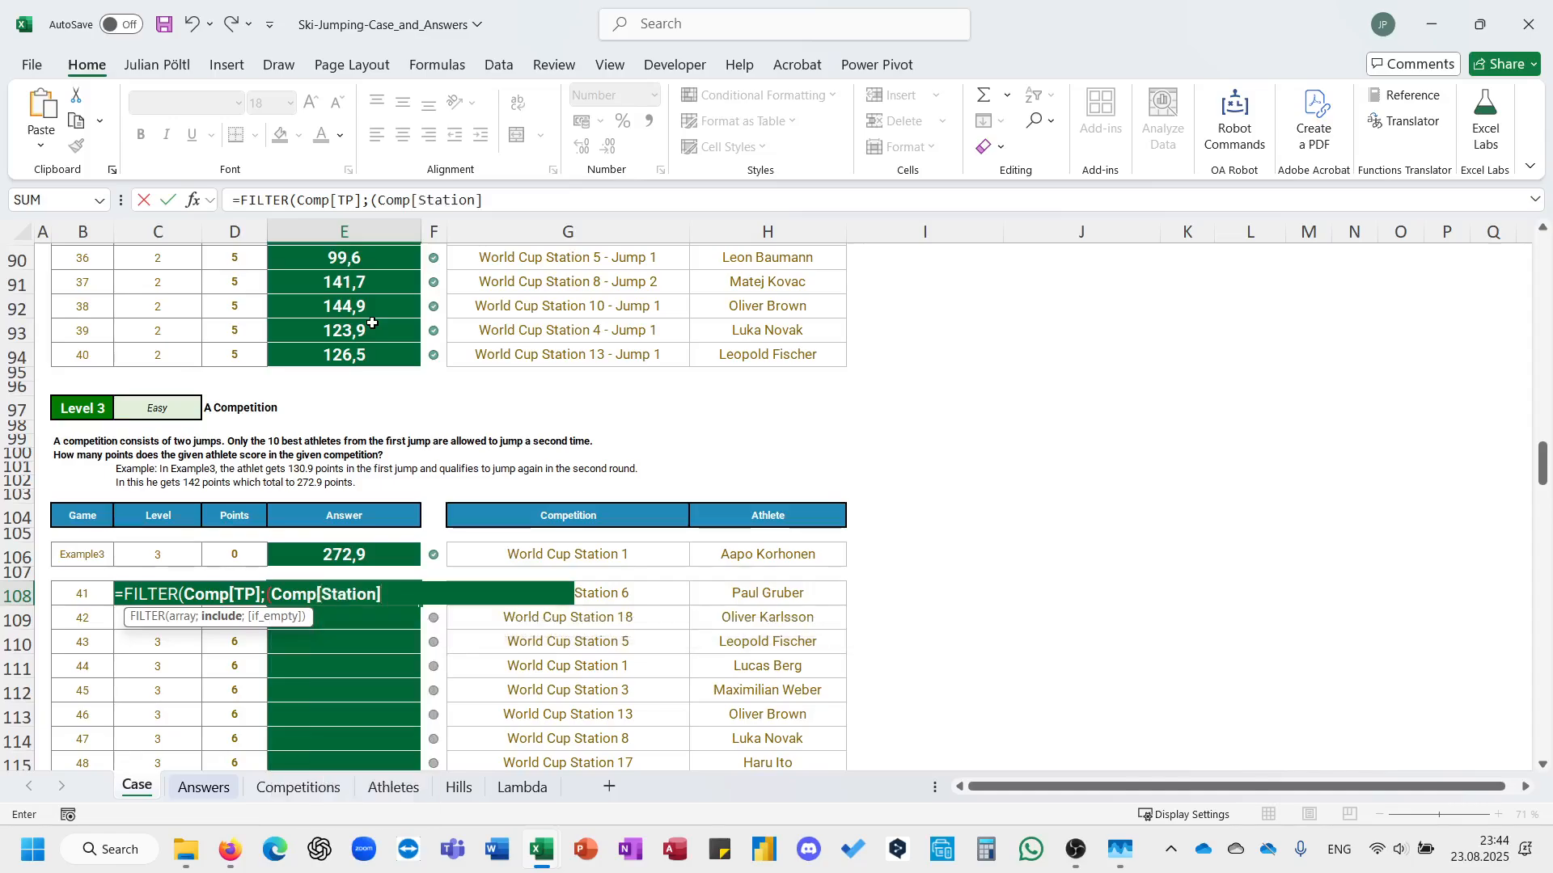
{"action": "key", "text": "Right"}
{"action": "key", "text": "Right"}
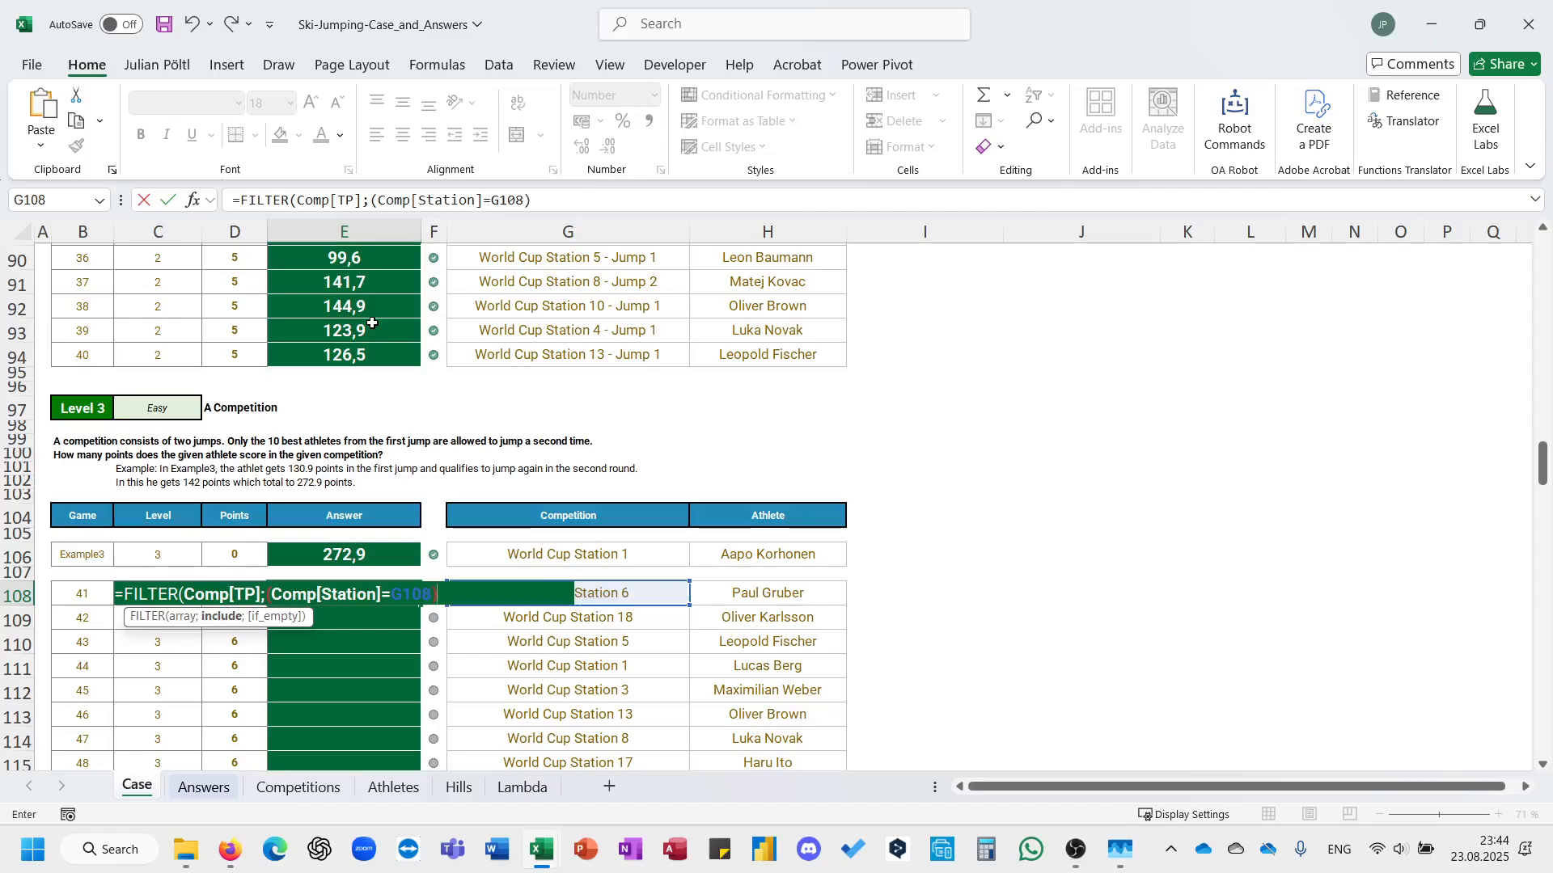
Multiply it by a second condition, (Comp[Athlet]=H108), and enter the completed FILTER formula in E108.
{"action": "type", "text": "com"}
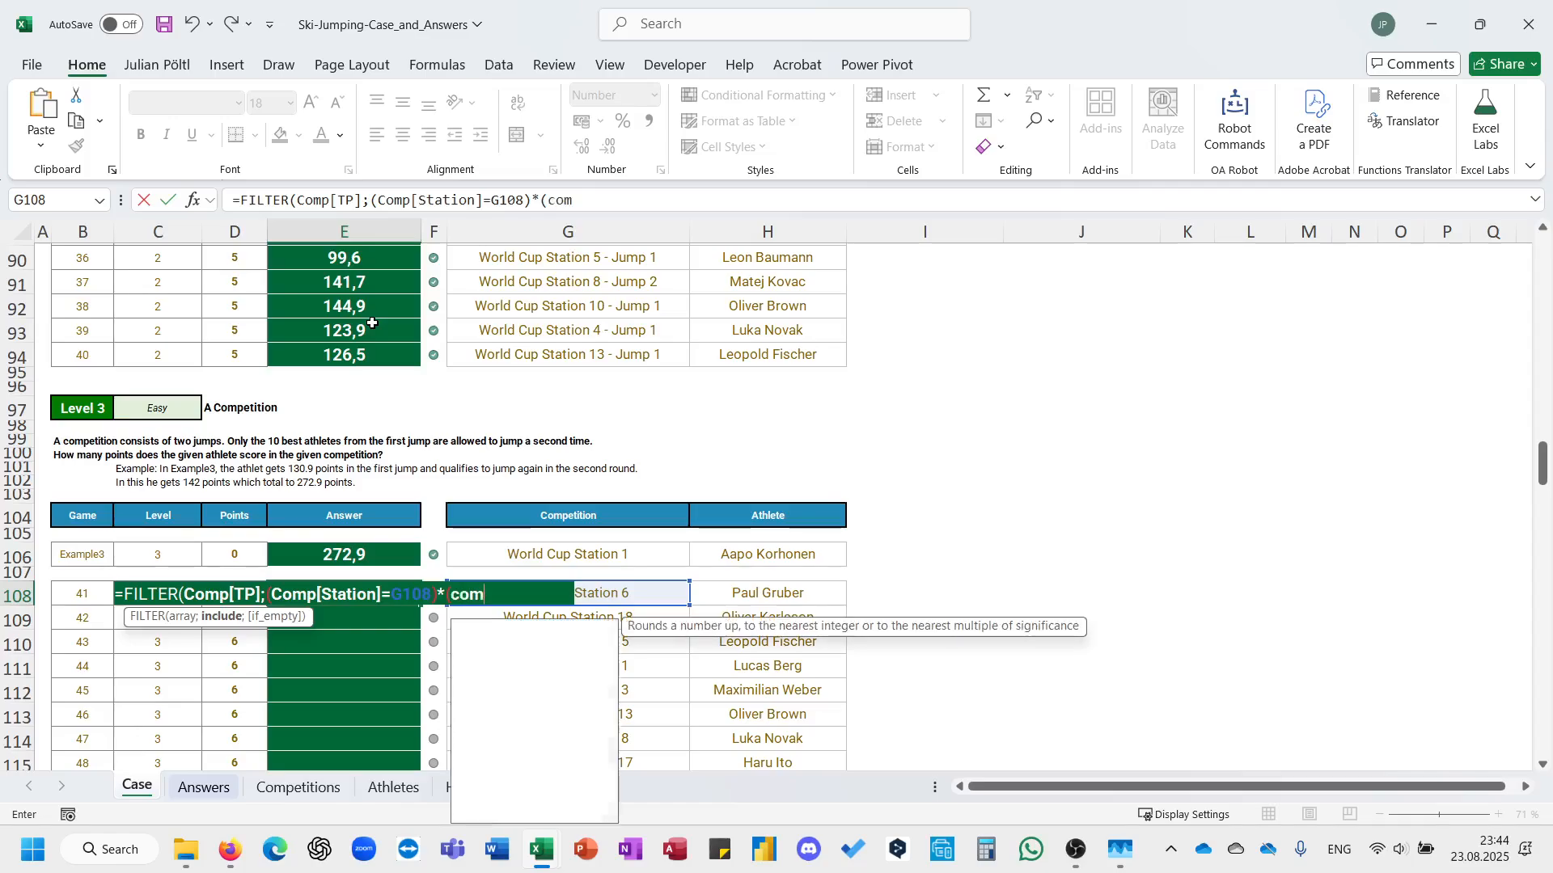
{"action": "key", "text": "Down"}
{"action": "key", "text": "Down"}
{"action": "key", "text": "Tab"}
{"action": "type", "text": "["}
{"action": "key", "text": "Down"}
{"action": "key", "text": "Down"}
{"action": "key", "text": "Down"}
{"action": "key", "text": "Down"}
{"action": "key", "text": "Down"}
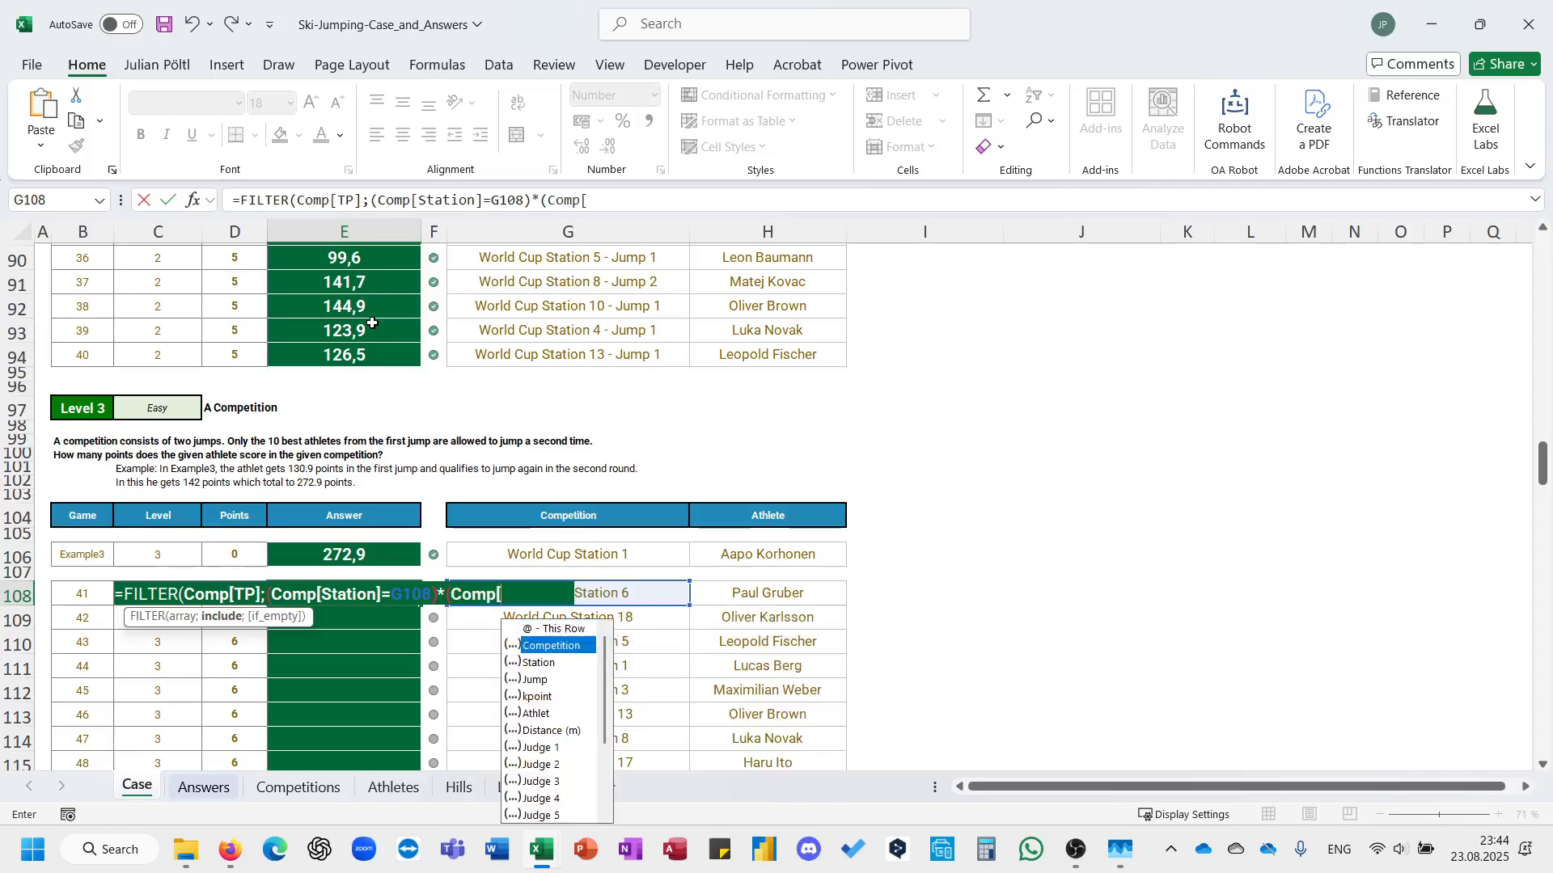
{"action": "key", "text": "Tab"}
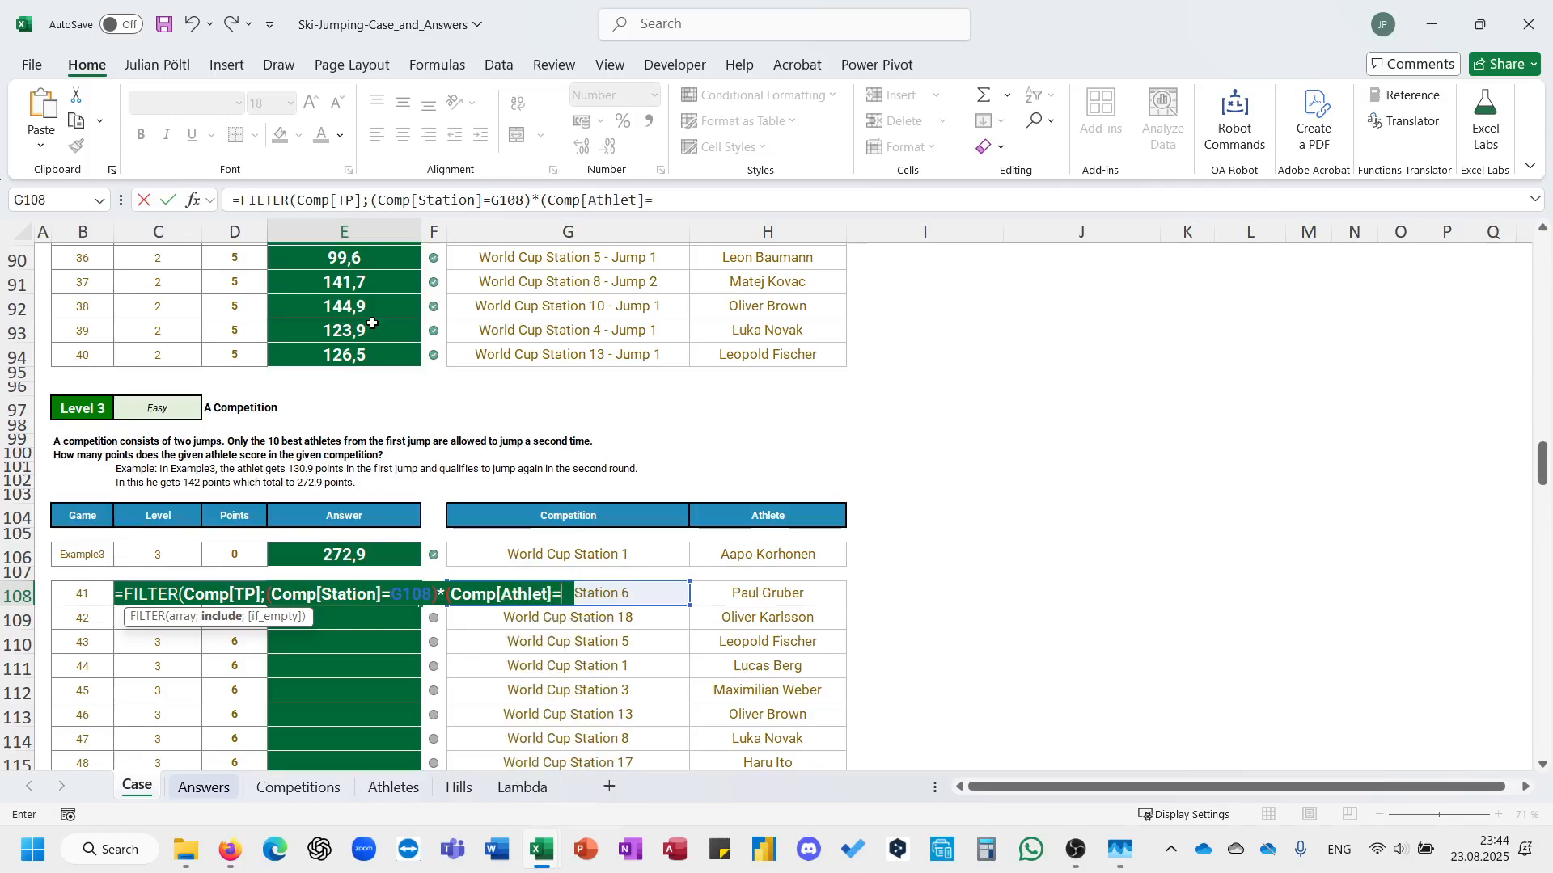
{"action": "type", "text": "]="}
{"action": "key", "text": "Right"}
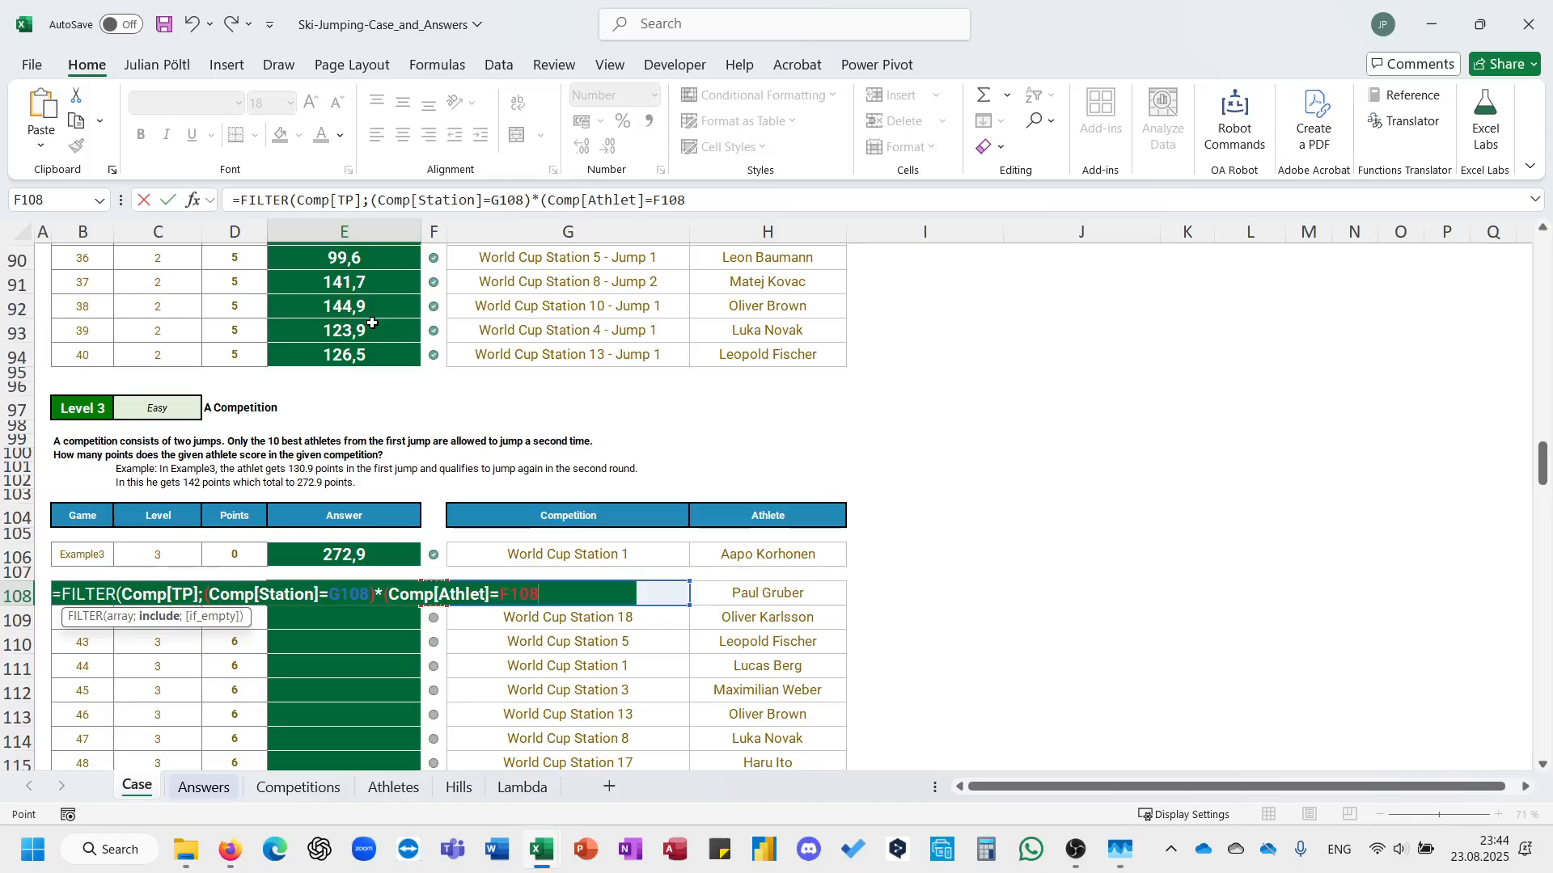
{"action": "key", "text": "Right"}
{"action": "key", "text": "Right"}
{"action": "type", "text": ")"}
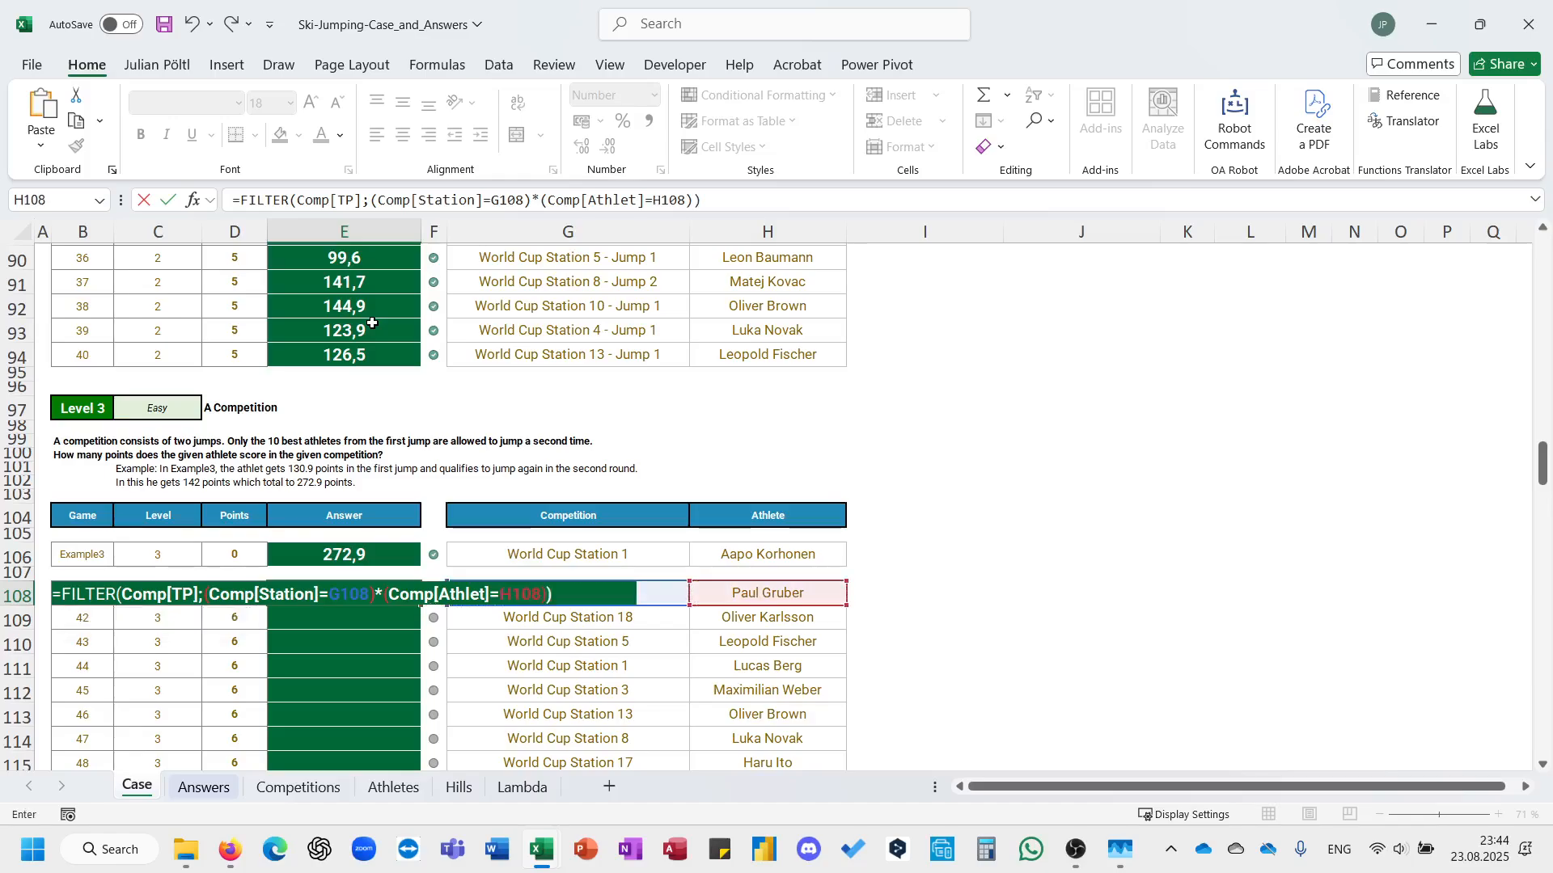
{"action": "key", "text": "ctrl+Return"}
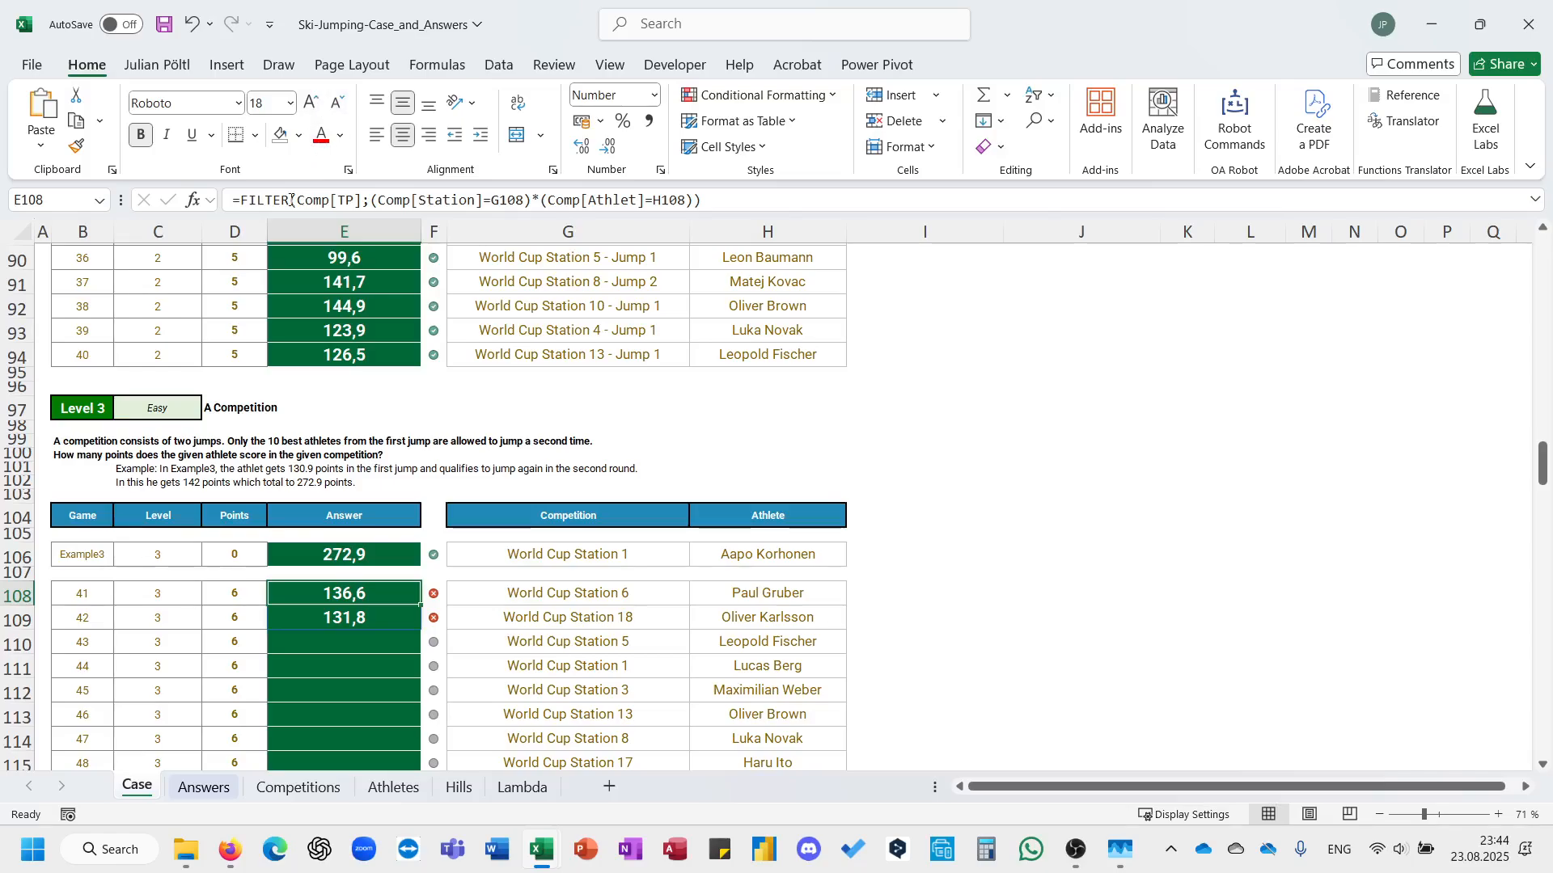
Wrap the FILTER formula in E108 in SUM so the athlete's jump points are added together.
{"action": "left_click", "coordinate": [244, 203]}
{"action": "type", "text": "si"}
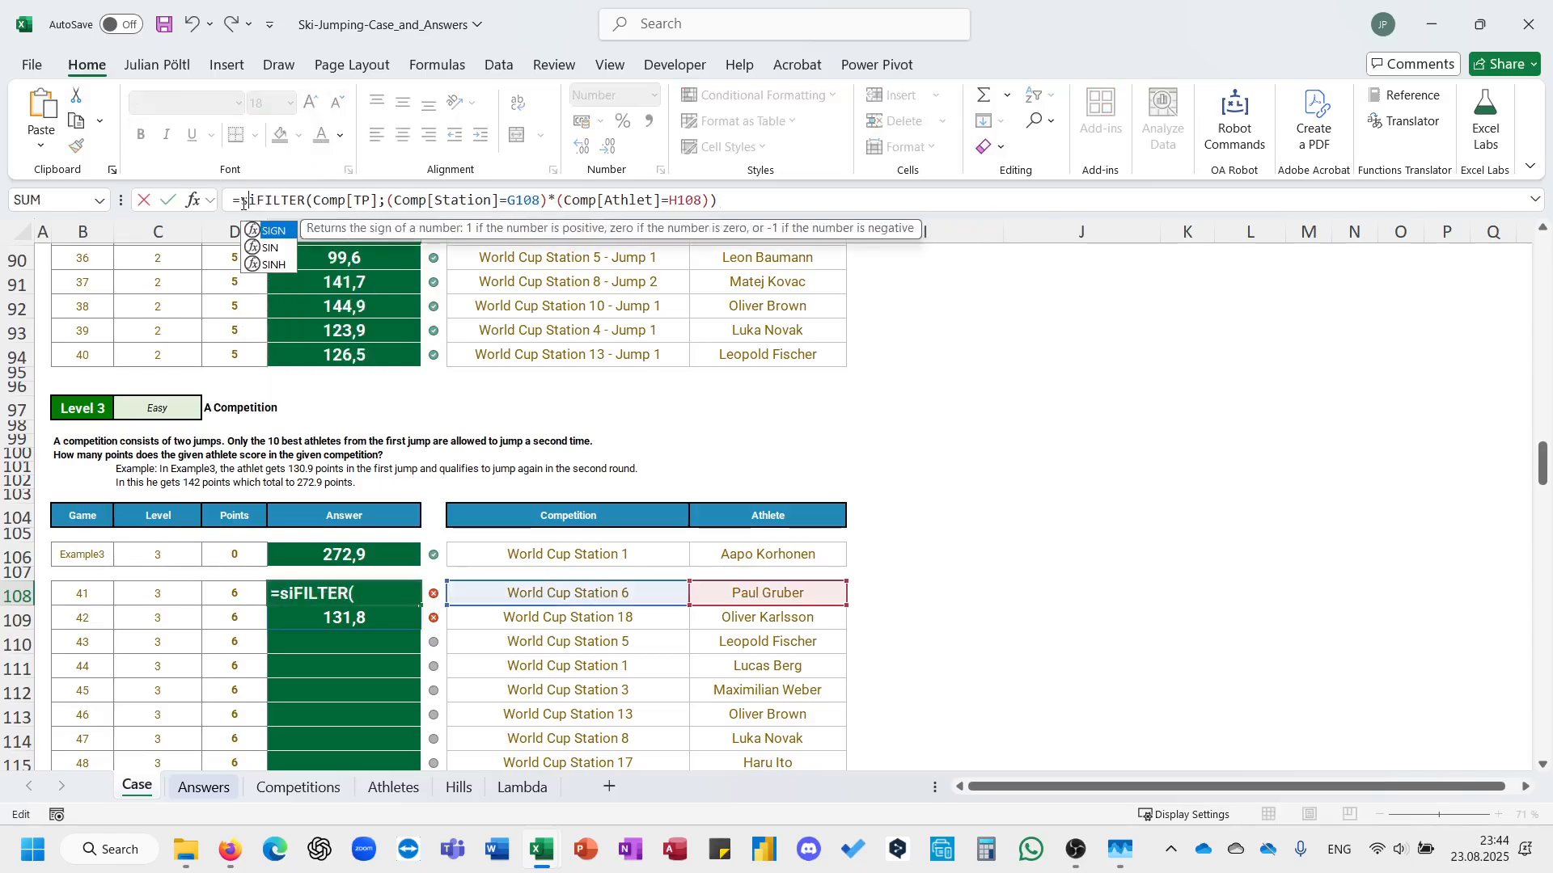
{"action": "key", "text": "BackSpace"}
{"action": "type", "text": "um("}
{"action": "key", "text": "End"}
{"action": "type", "text": ")"}
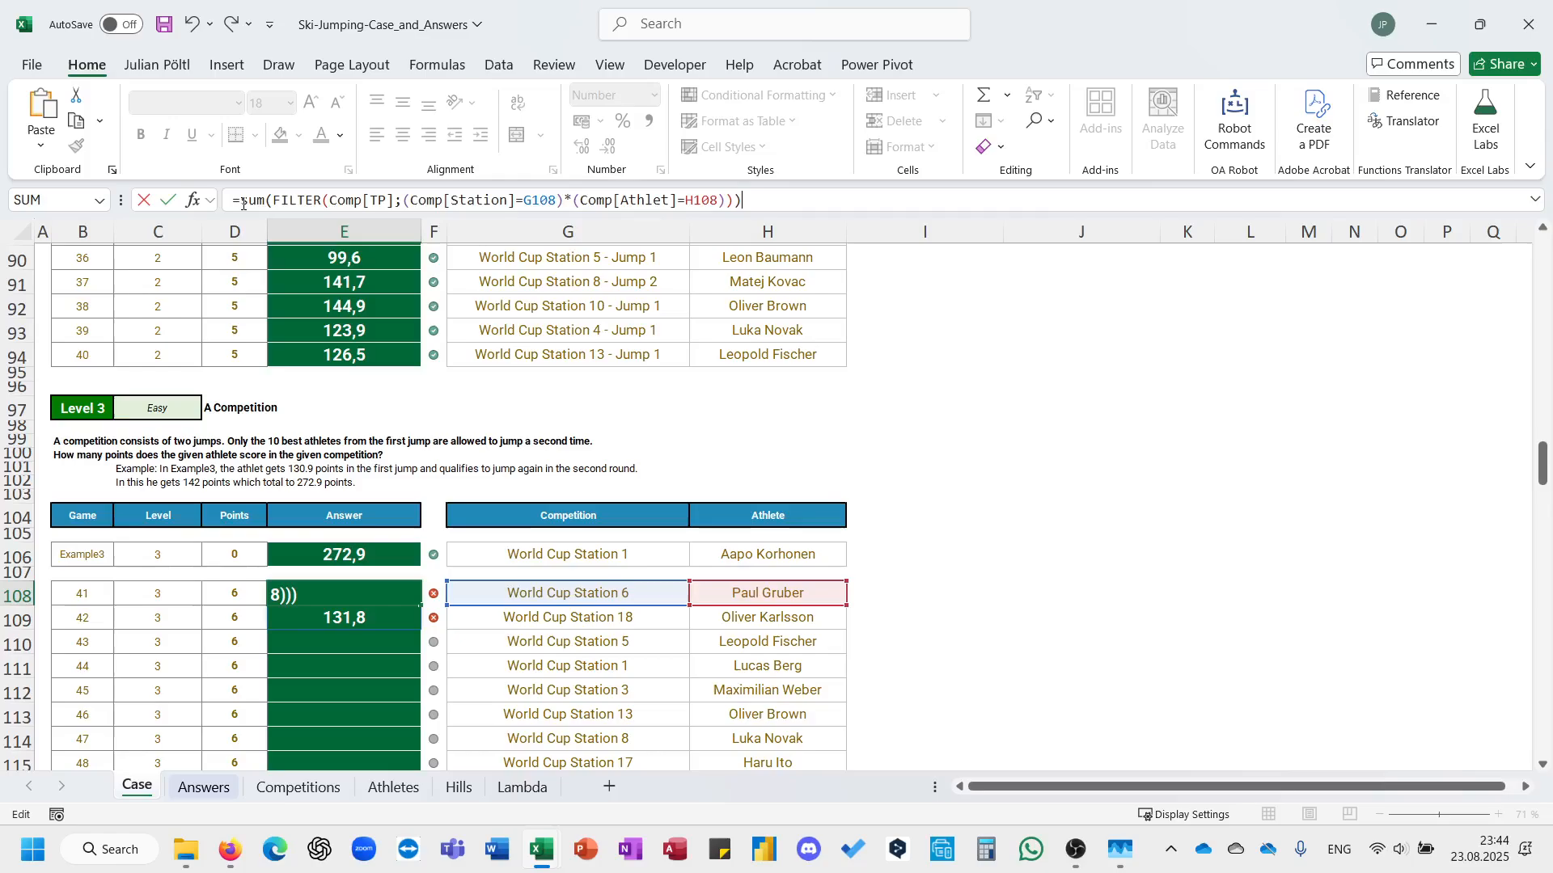
{"action": "key", "text": "ctrl+Return"}
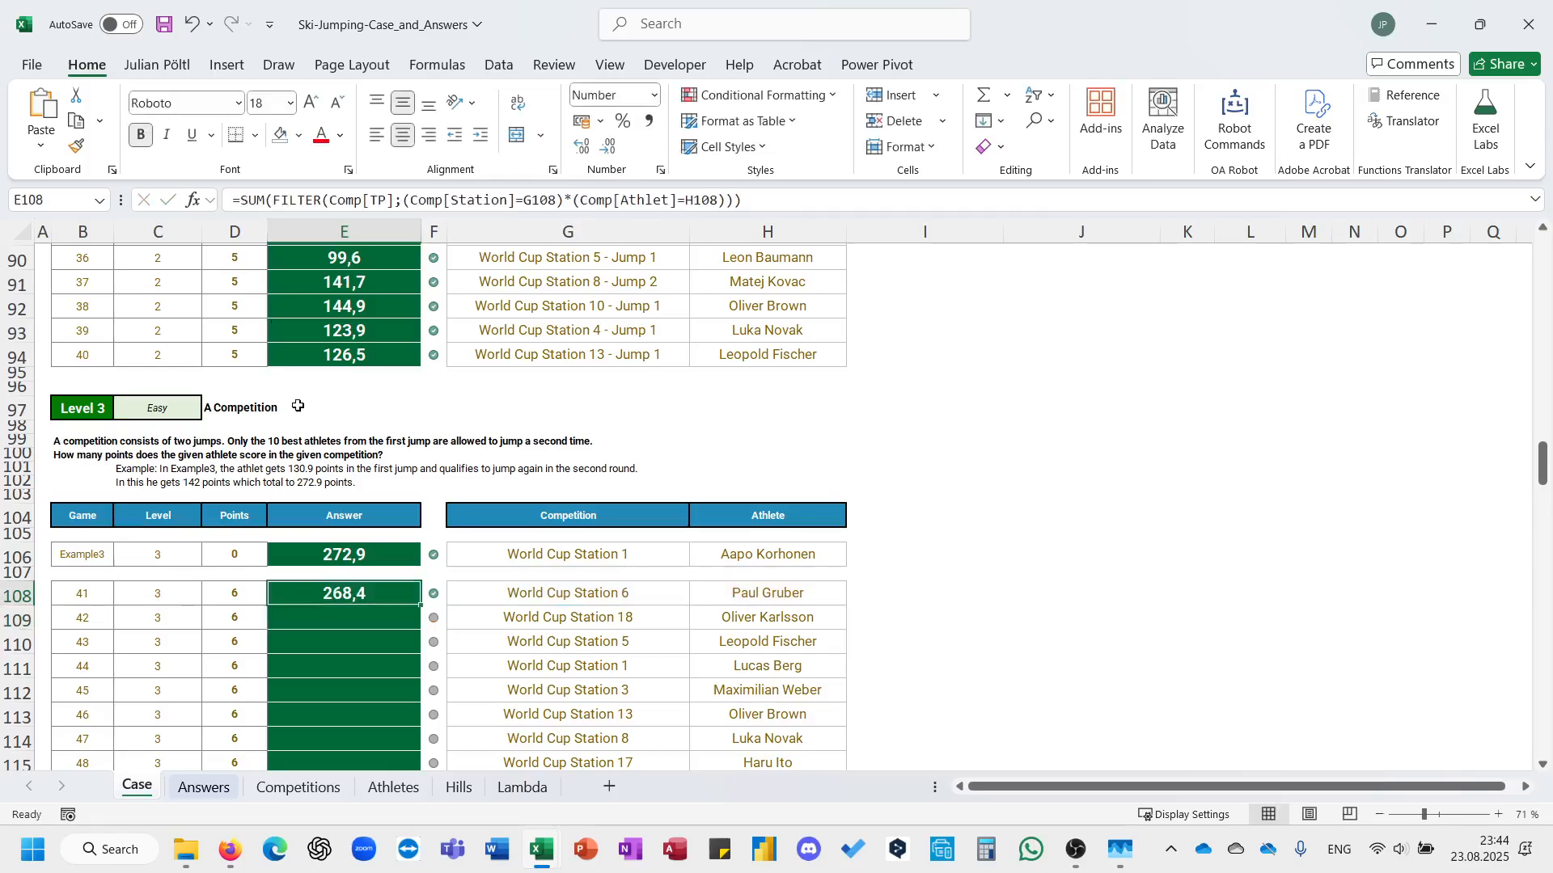
Fill the SUM(FILTER) formula from E108 down to E127 for all Level 3 games.
{"action": "double_click", "coordinate": [419, 606]}
{"action": "scroll", "coordinate": [420, 607], "scroll_direction": "down", "scroll_amount": 2}
{"action": "scroll", "coordinate": [419, 606], "scroll_direction": "down", "scroll_amount": 1}
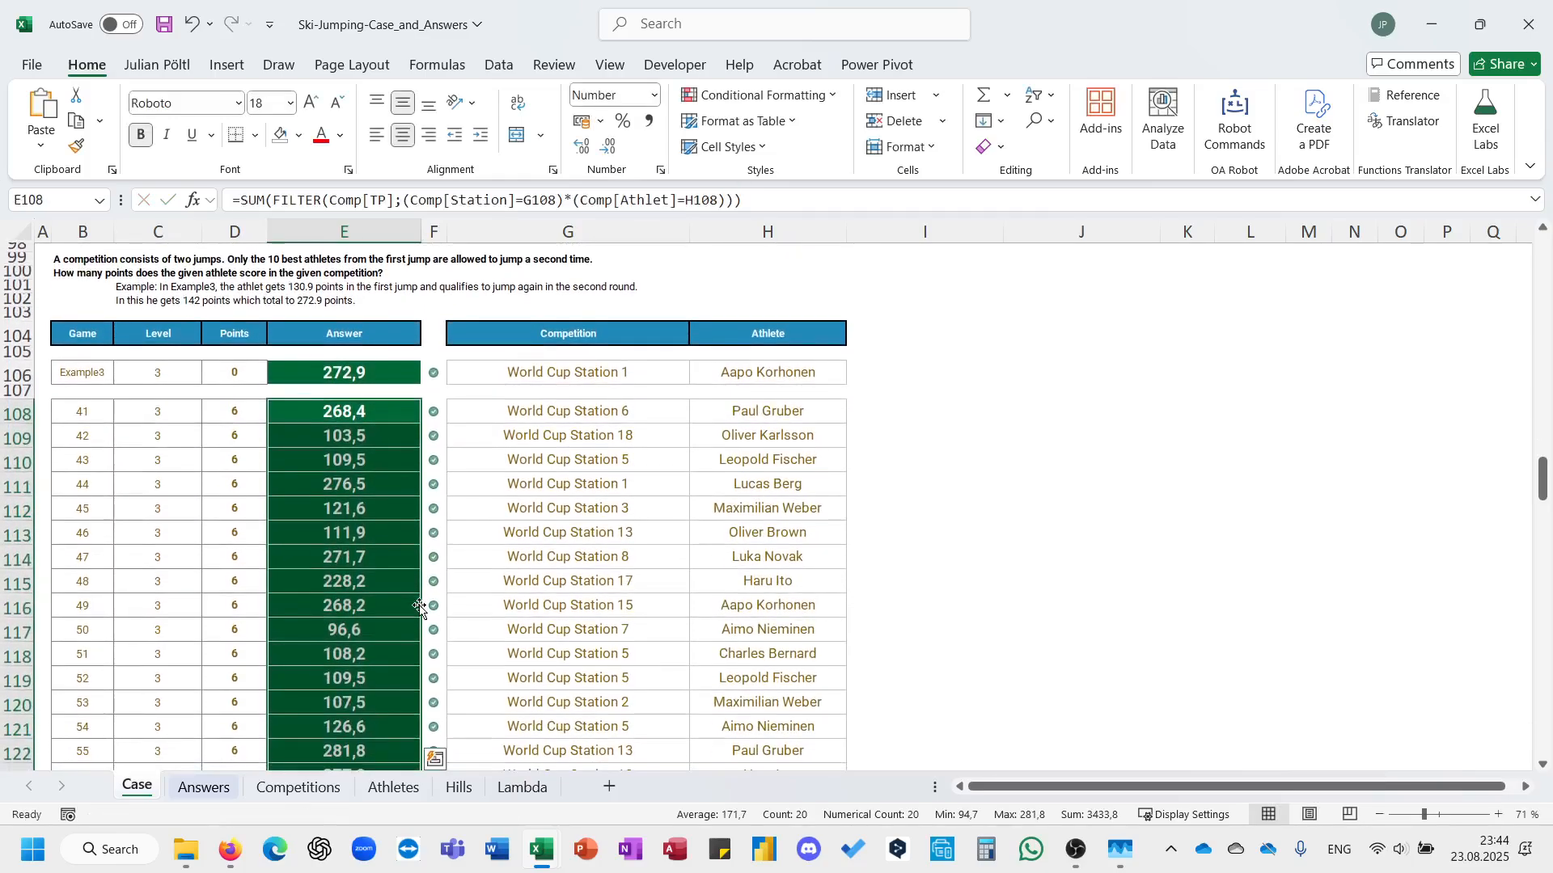
{"action": "scroll", "coordinate": [420, 606], "scroll_direction": "down", "scroll_amount": 1}
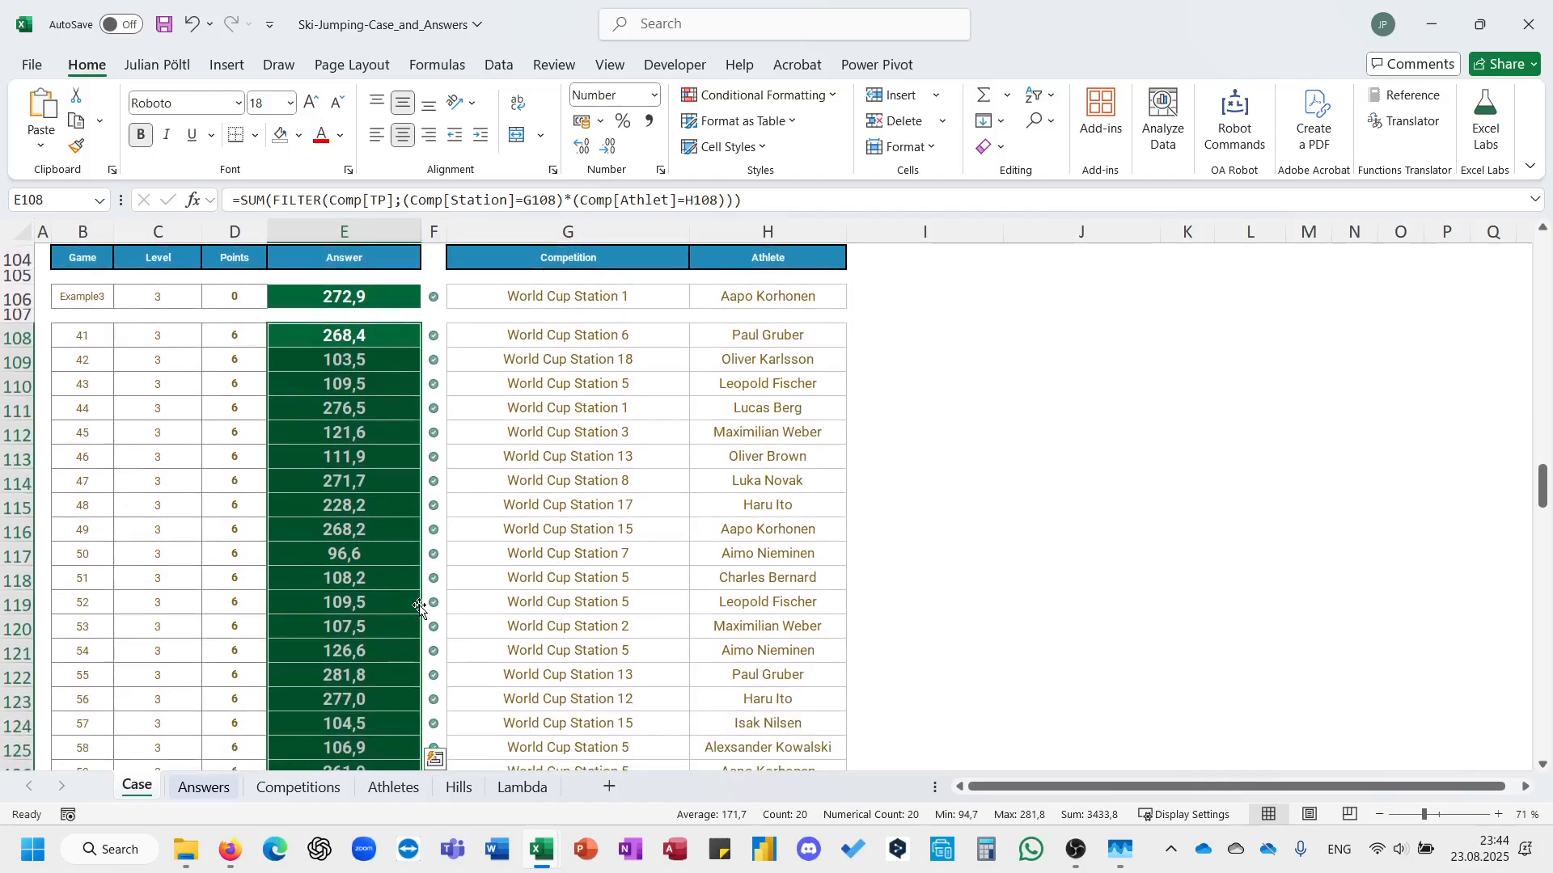
{"action": "scroll", "coordinate": [419, 606], "scroll_direction": "down", "scroll_amount": 1}
{"action": "scroll", "coordinate": [420, 607], "scroll_direction": "down", "scroll_amount": 4}
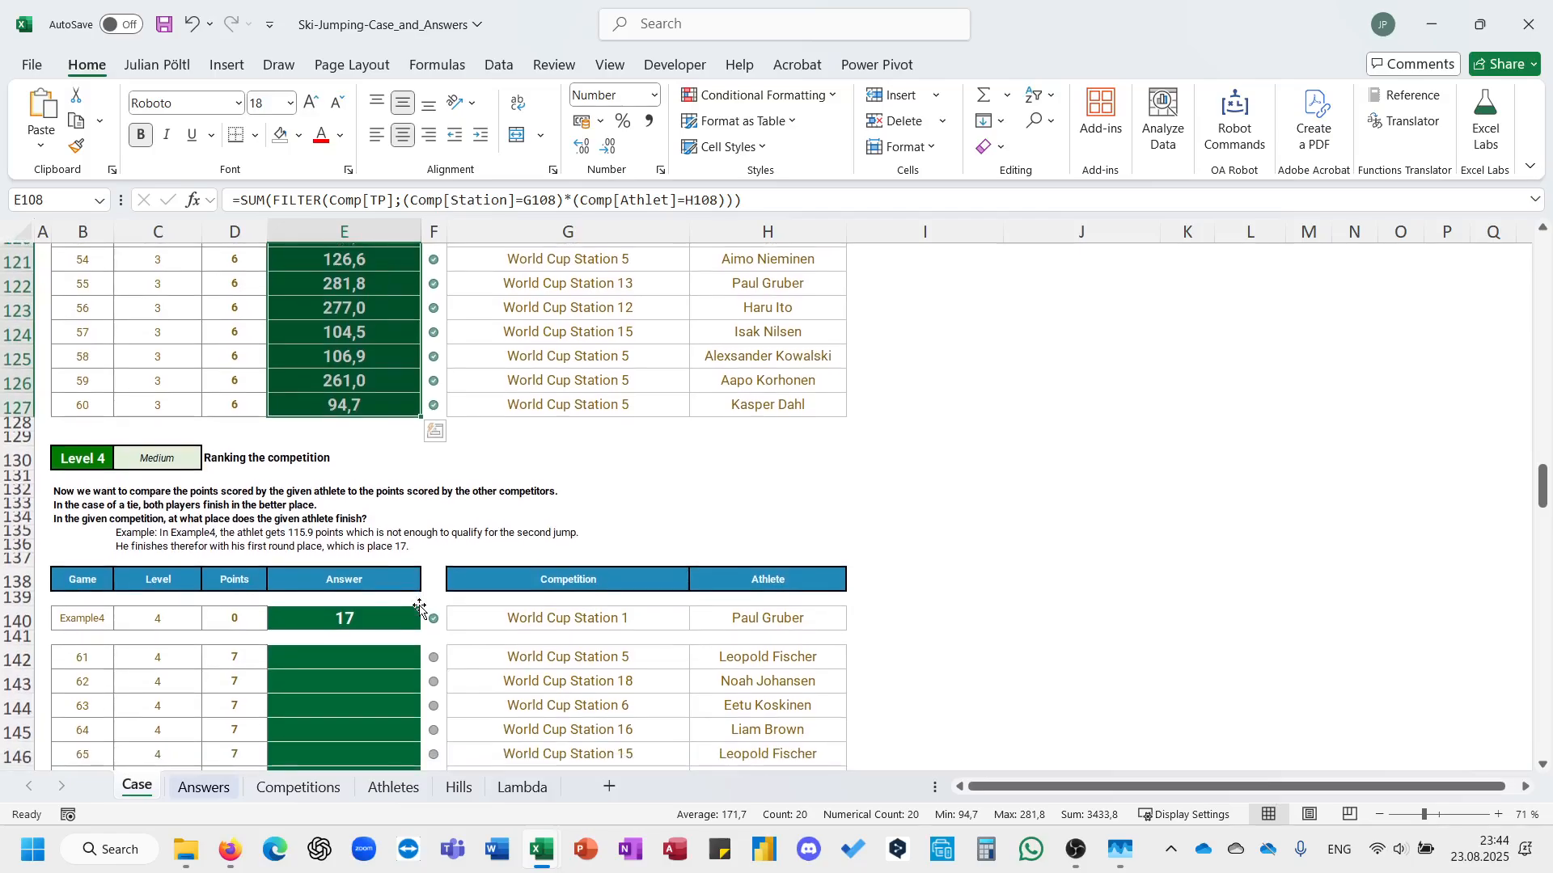
{"action": "left_click", "coordinate": [350, 404]}
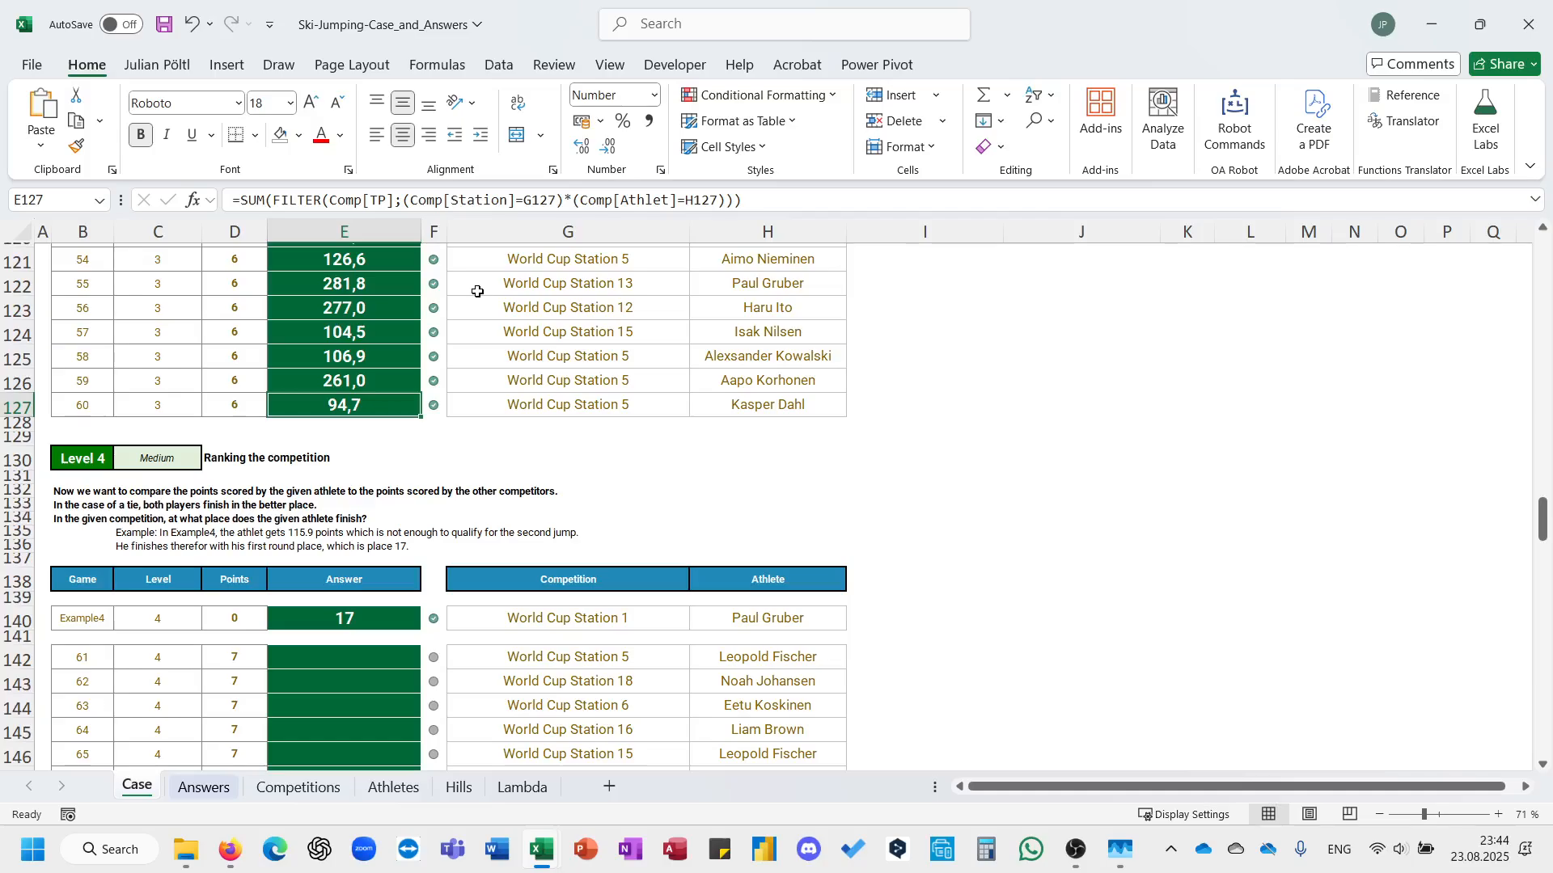
In Q2 of the Competitions sheet, start a GROUPBY formula with HSTACK(Comp[Station];Comp[Athlet]) as its row fields.
{"action": "left_click", "coordinate": [289, 789]}
{"action": "scroll", "coordinate": [596, 600], "scroll_direction": "right", "scroll_amount": 3}
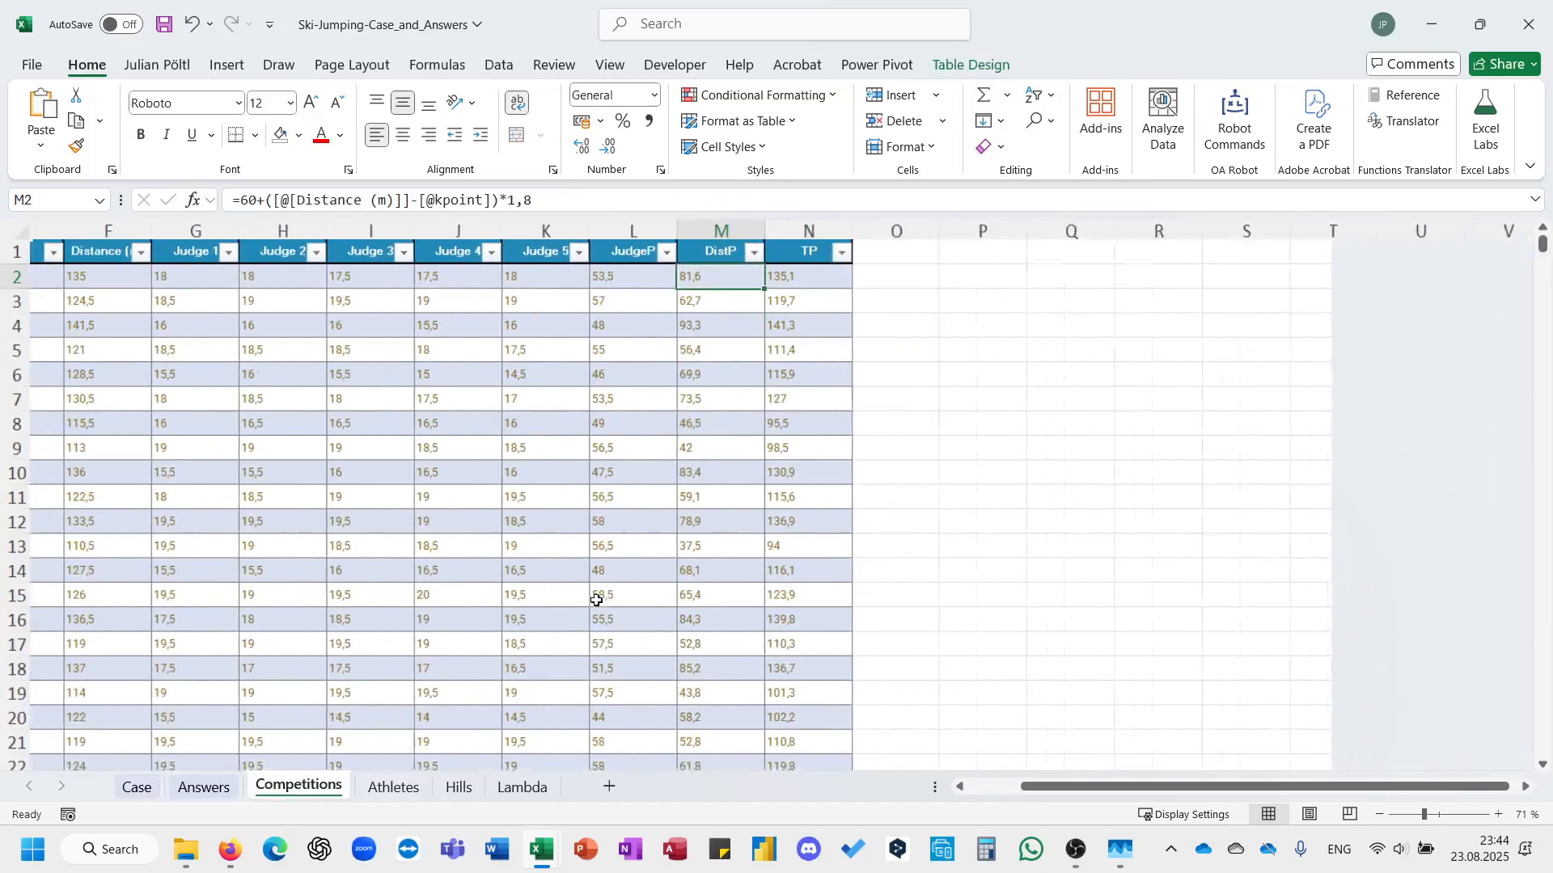
{"action": "scroll", "coordinate": [988, 324], "scroll_direction": "up", "scroll_amount": 1, "text": "ctrl"}
{"action": "left_click", "coordinate": [1061, 289]}
{"action": "type", "text": "=gro"}
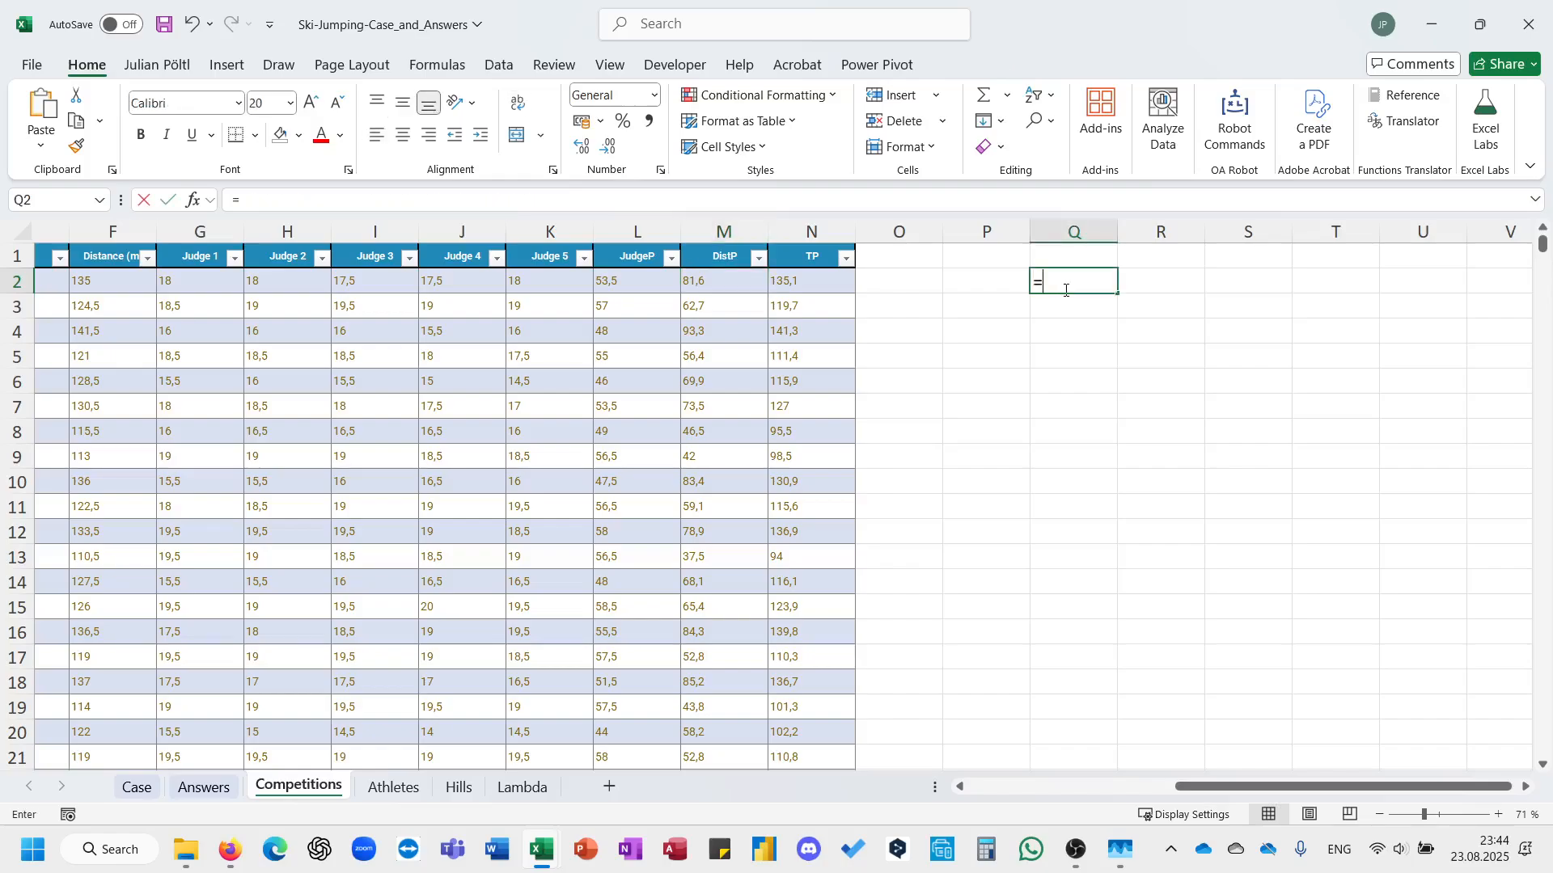
{"action": "key", "text": "Tab"}
{"action": "scroll", "coordinate": [997, 348], "scroll_direction": "left", "scroll_amount": 6}
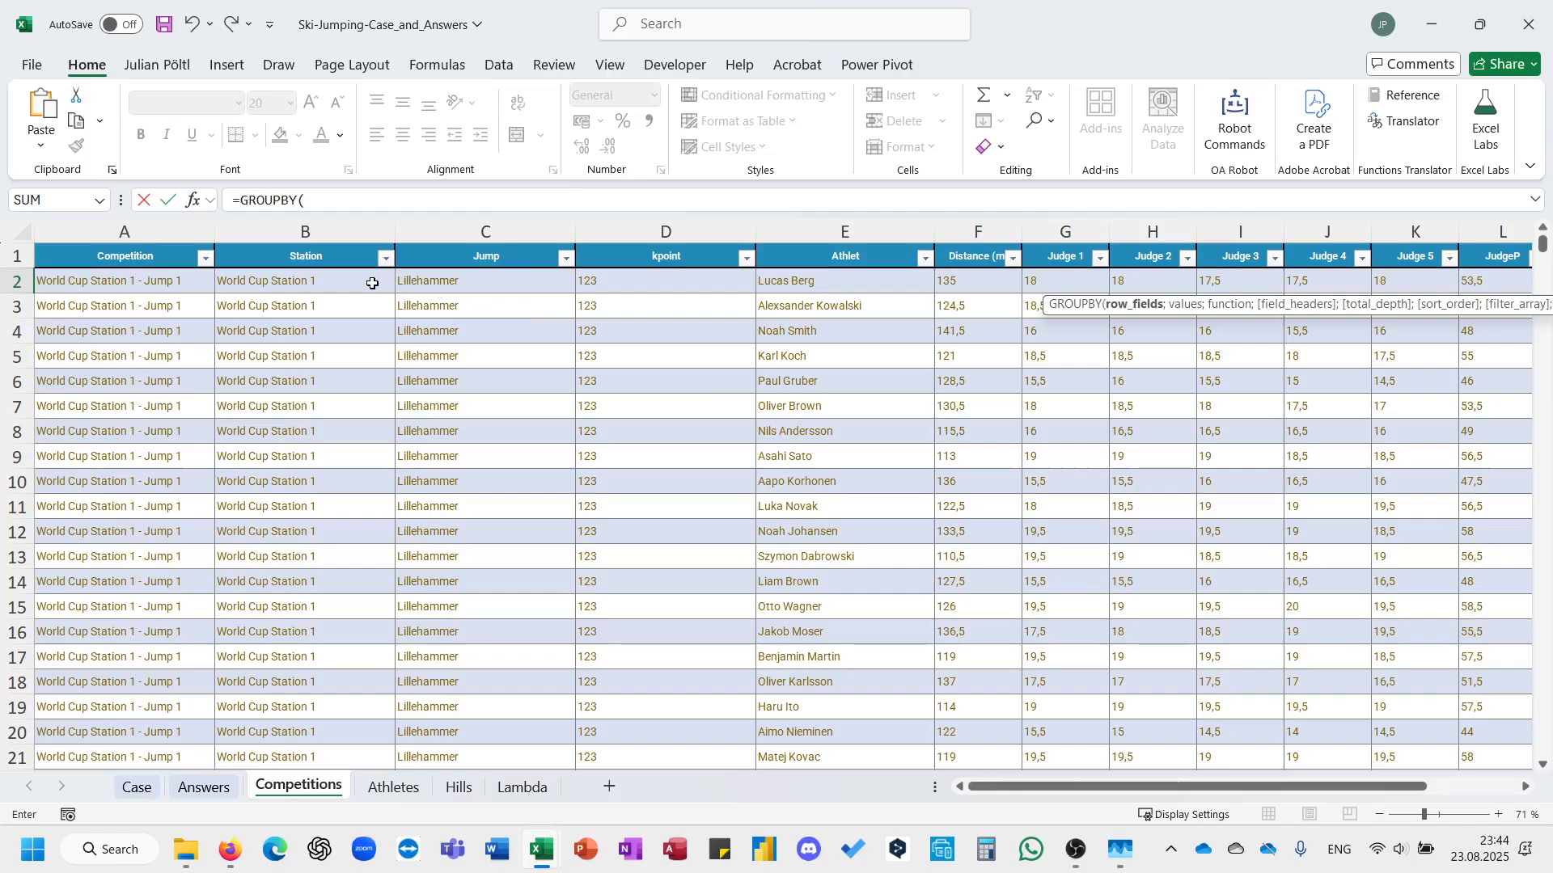
{"action": "type", "text": "hs"}
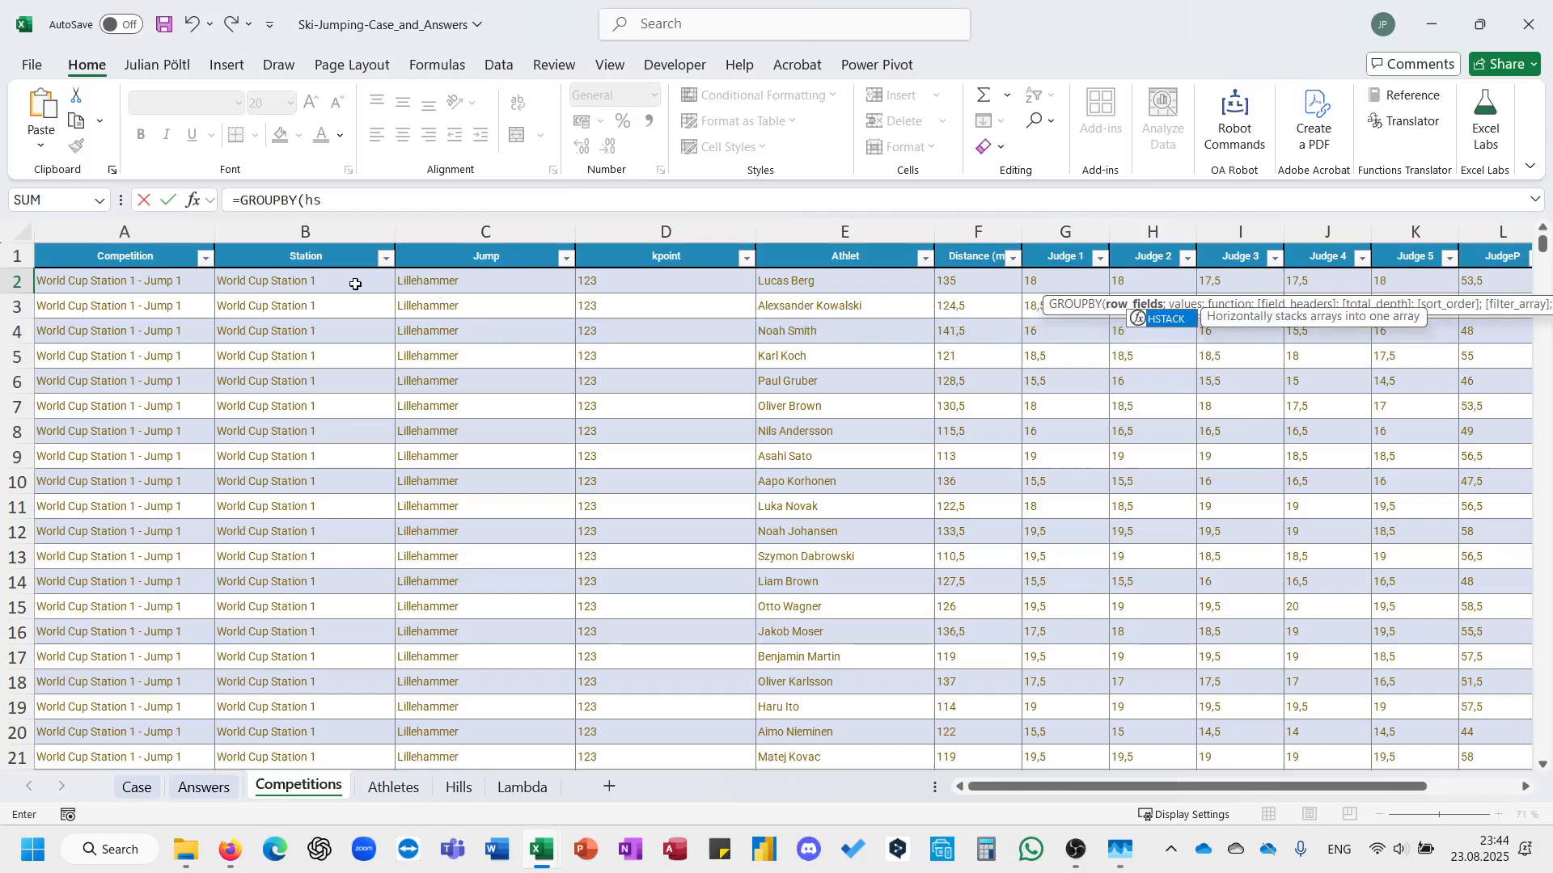
{"action": "key", "text": "Tab"}
{"action": "left_click", "coordinate": [355, 284]}
{"action": "key", "text": "ctrl+shift+Down"}
{"action": "type", "text": ";"}
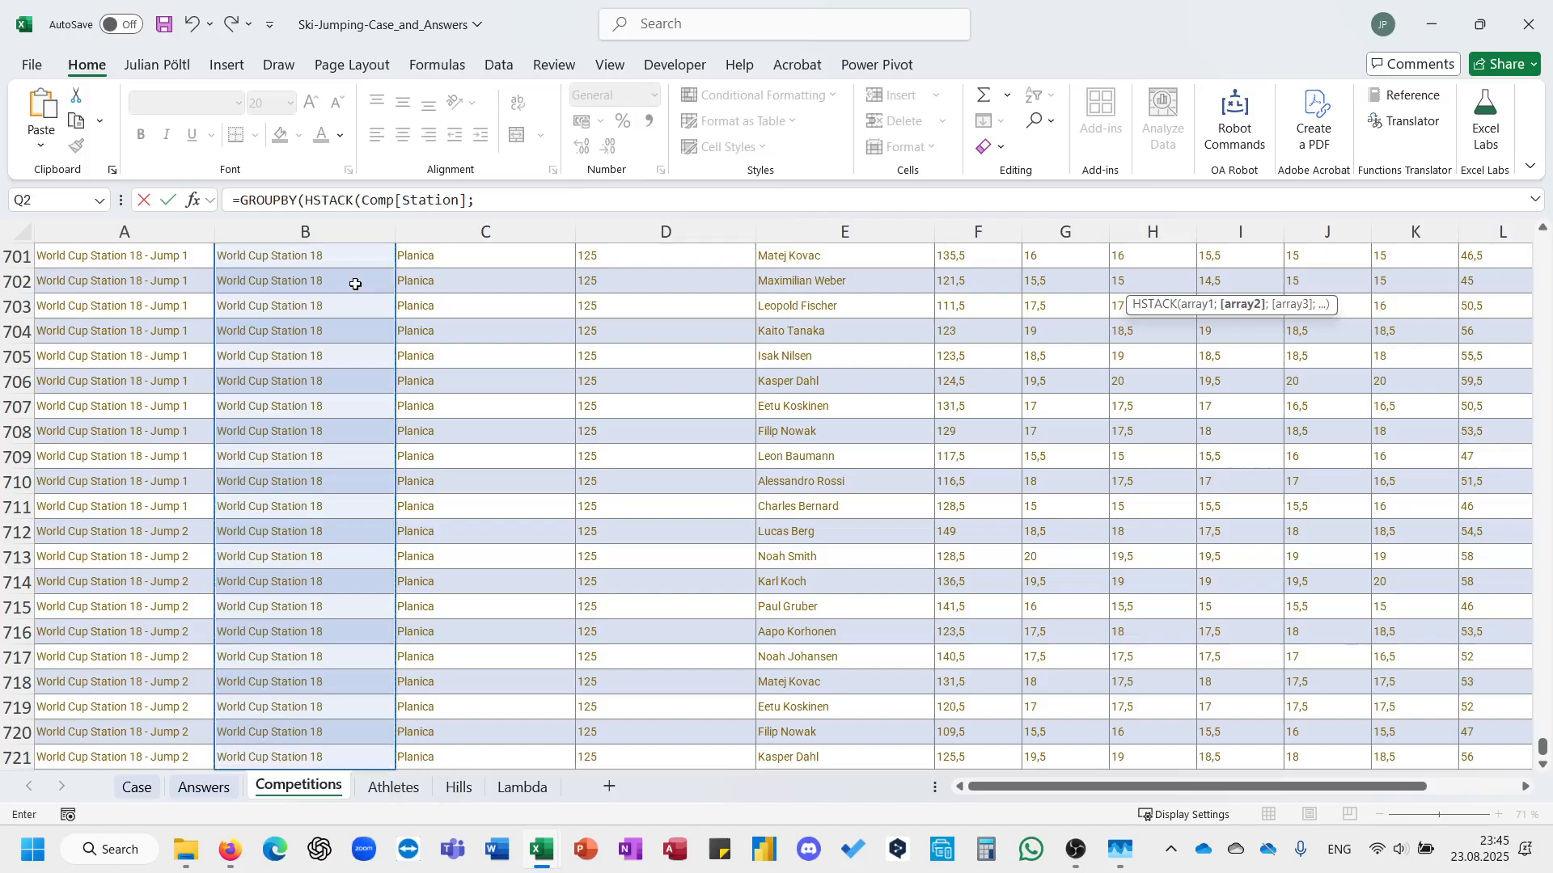
{"action": "left_click", "coordinate": [832, 759]}
{"action": "key", "text": "ctrl+shift+Up"}
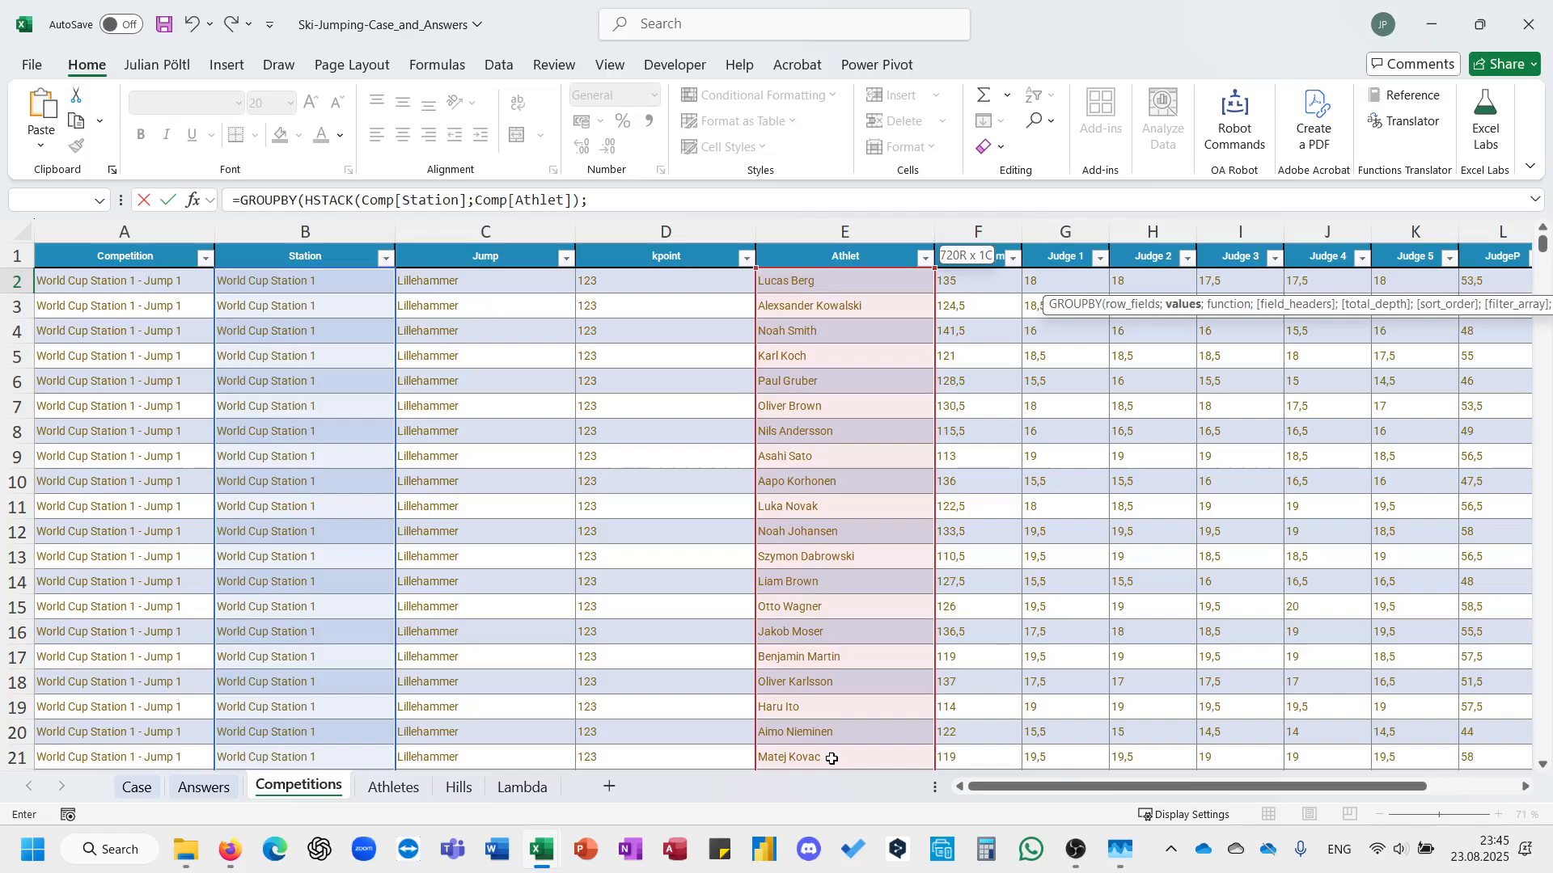
{"action": "type", "text": ");"}
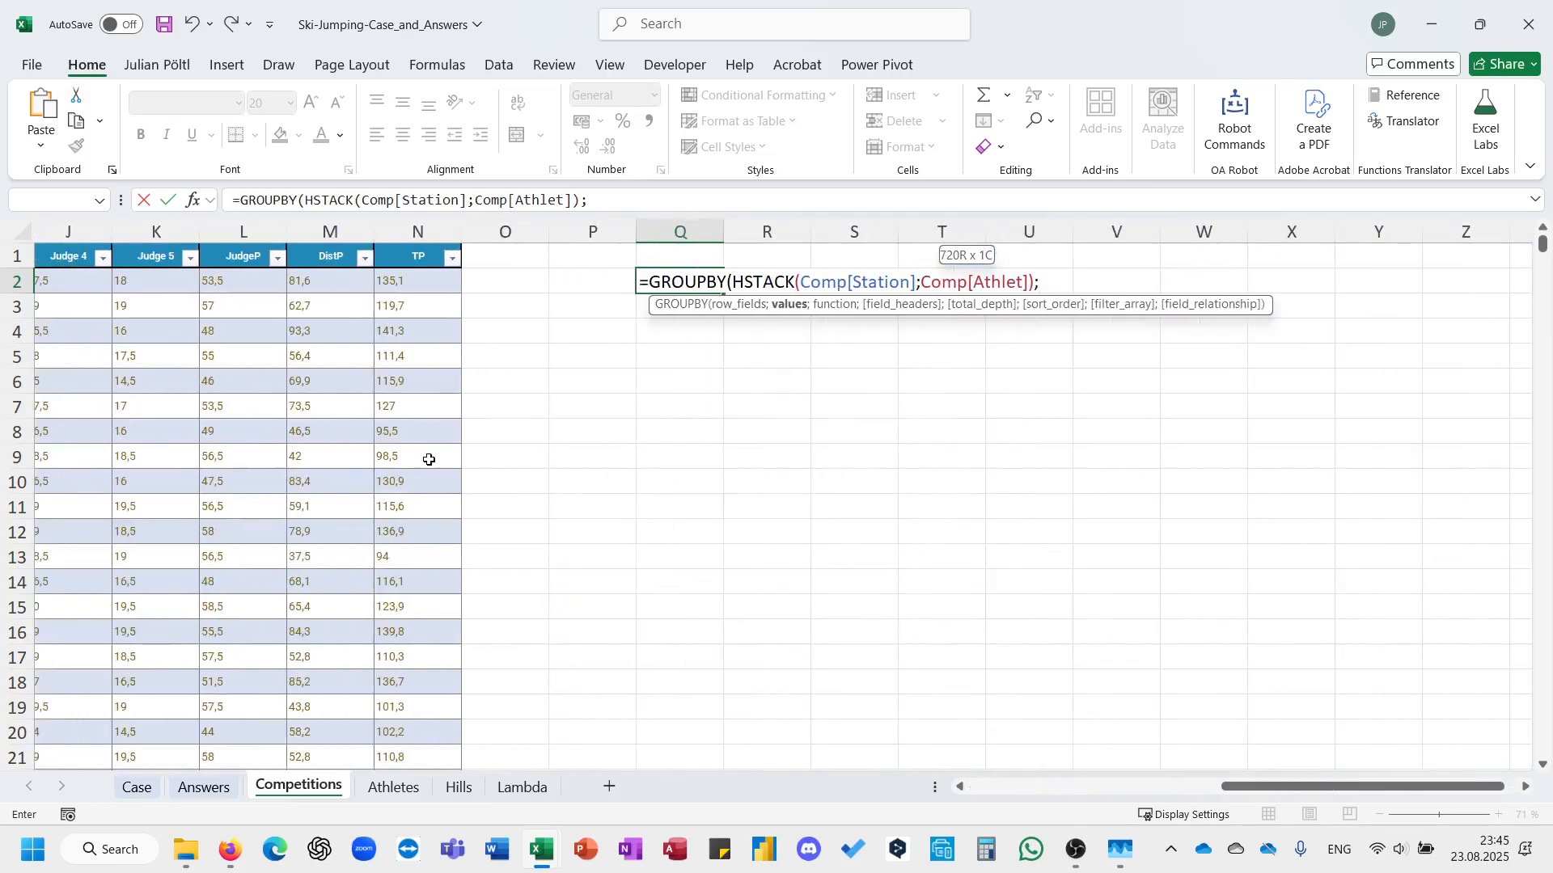
Complete the GROUPBY formula with Comp[TP] as values, SUM as function and a total depth of 0, without totals.
{"action": "left_click", "coordinate": [422, 287]}
{"action": "key", "text": "ctrl+shift+Down"}
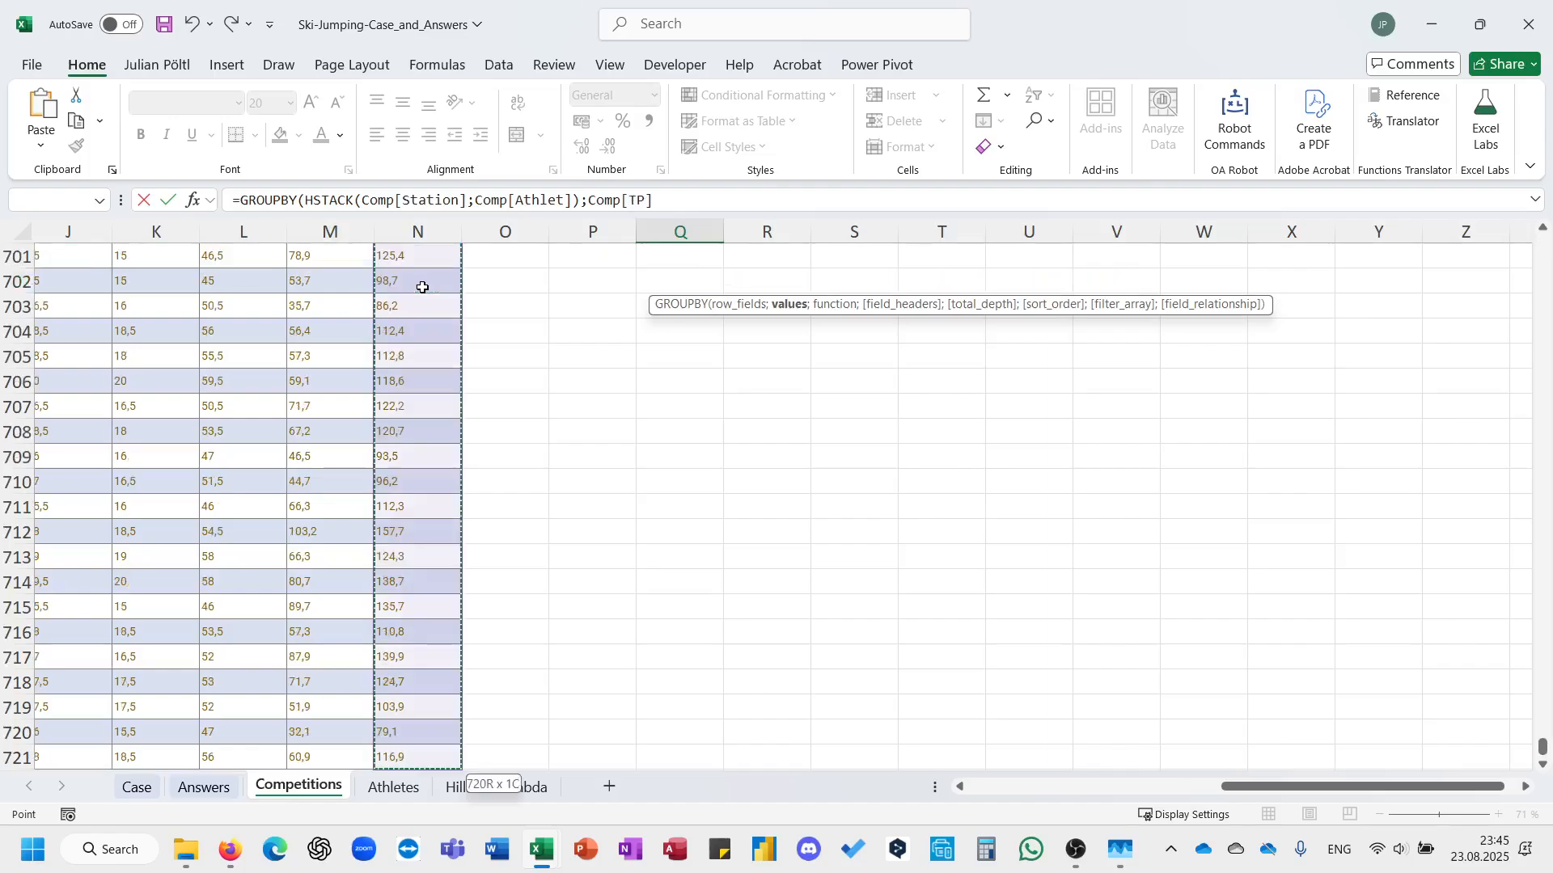
{"action": "type", "text": ";SUM;"}
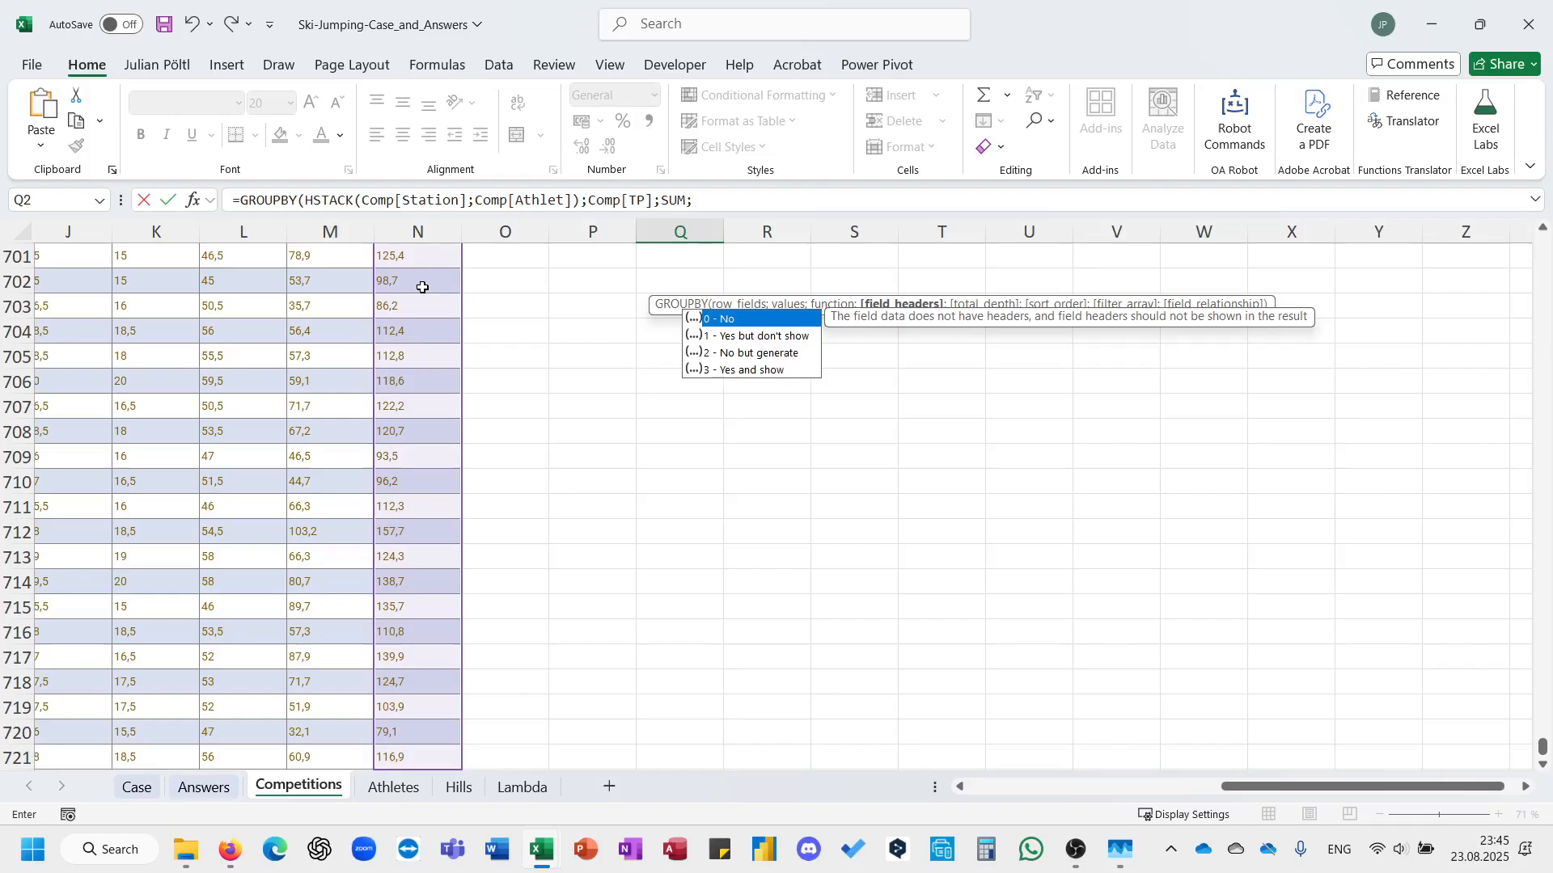
{"action": "type", "text": ";0"}
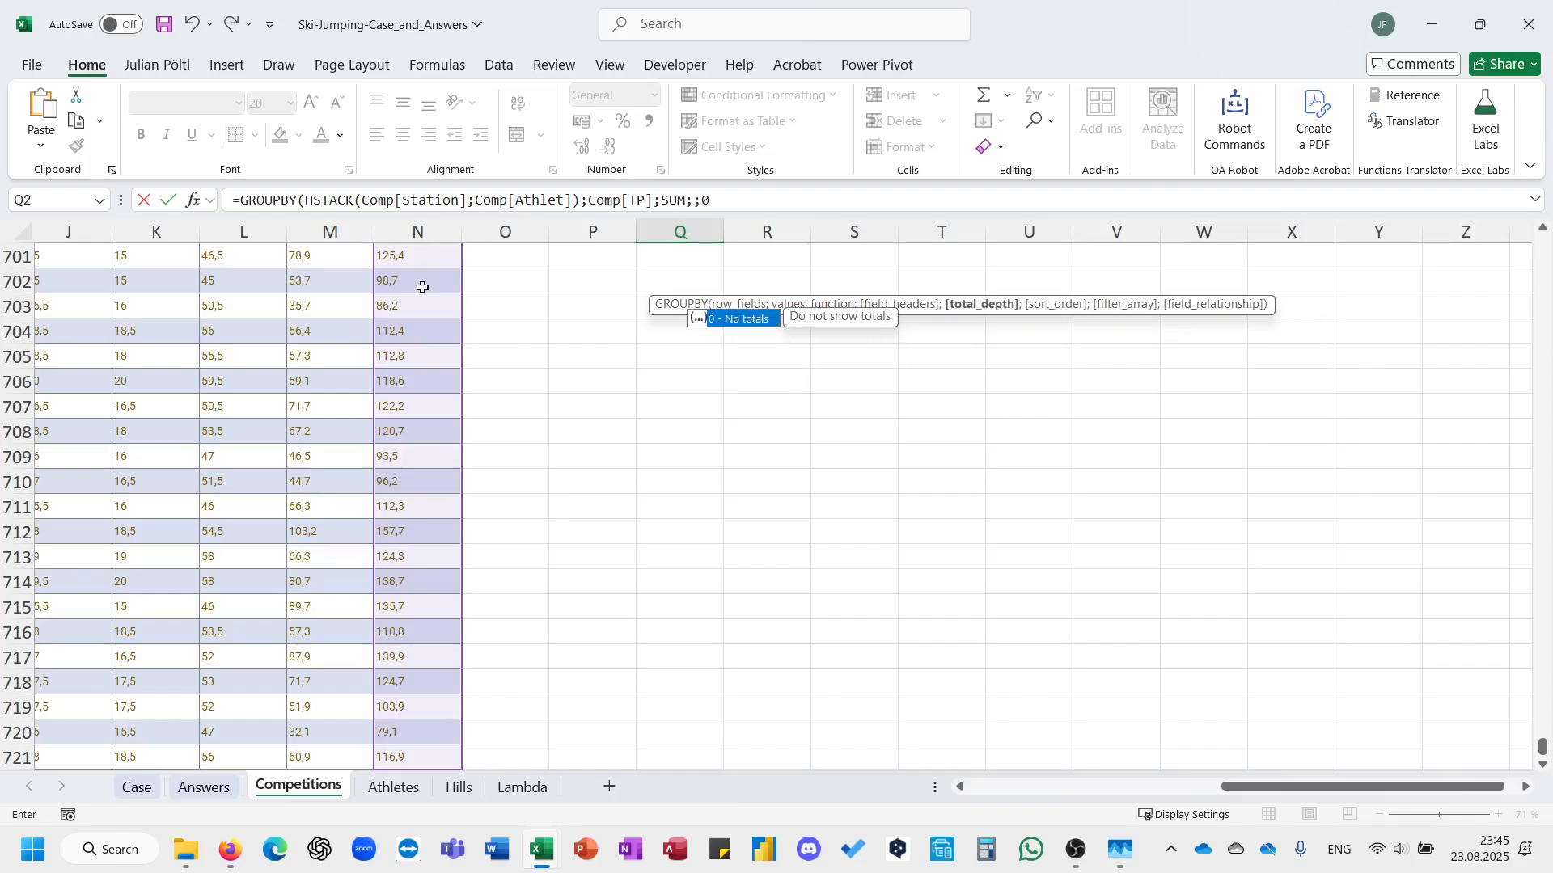
{"action": "type", "text": ")"}
{"action": "key", "text": "Return"}
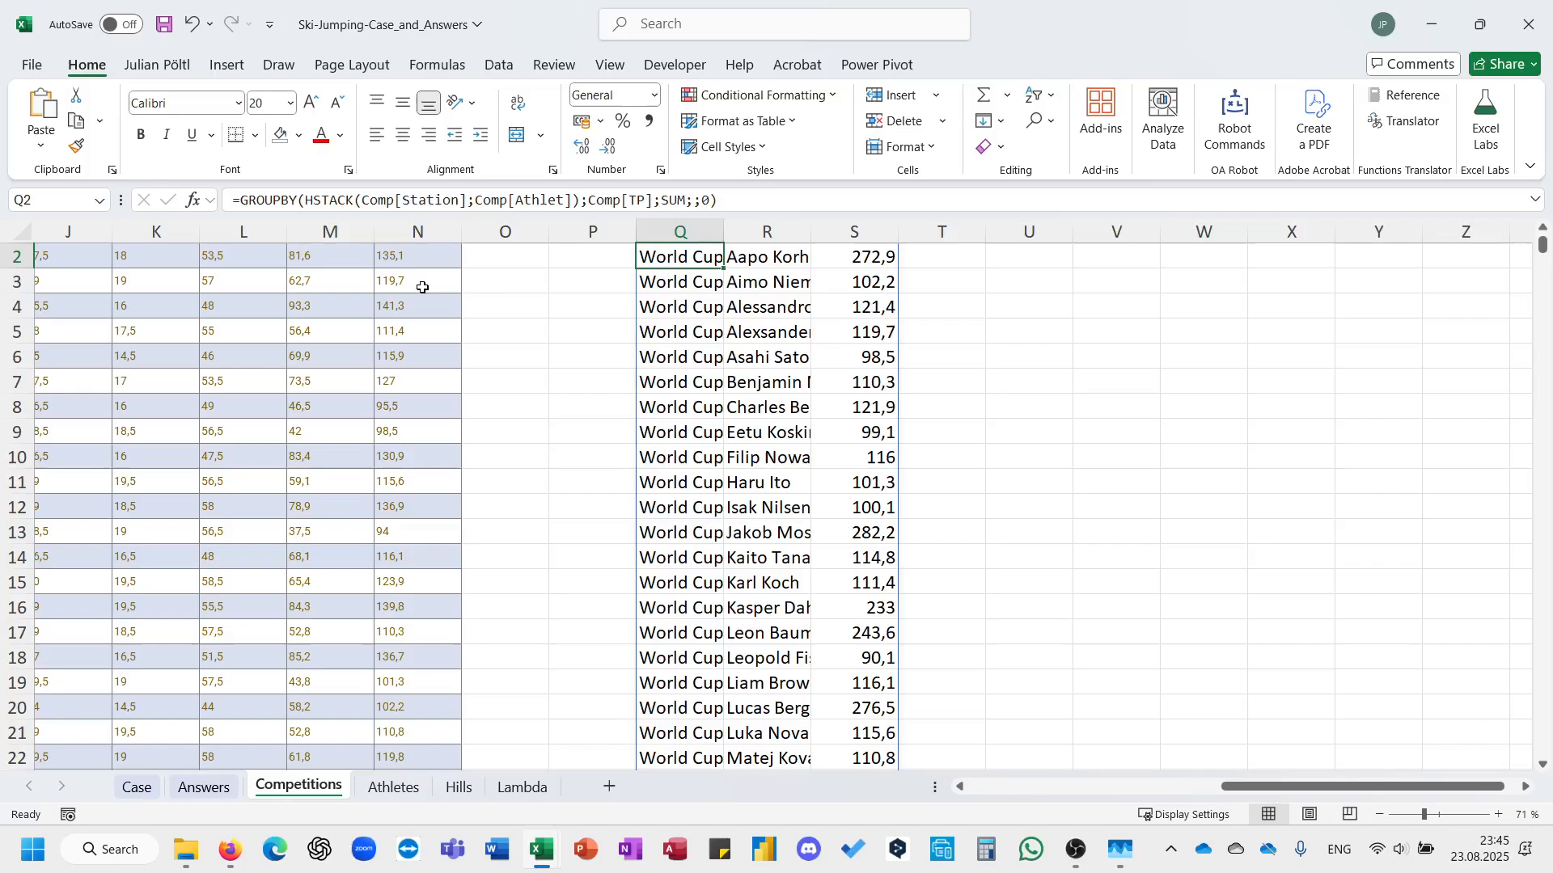
Autofit the widths of columns Q, R and S to the grouped results.
{"action": "key", "text": "ctrl+Down"}
{"action": "key", "text": "ctrl+Up"}
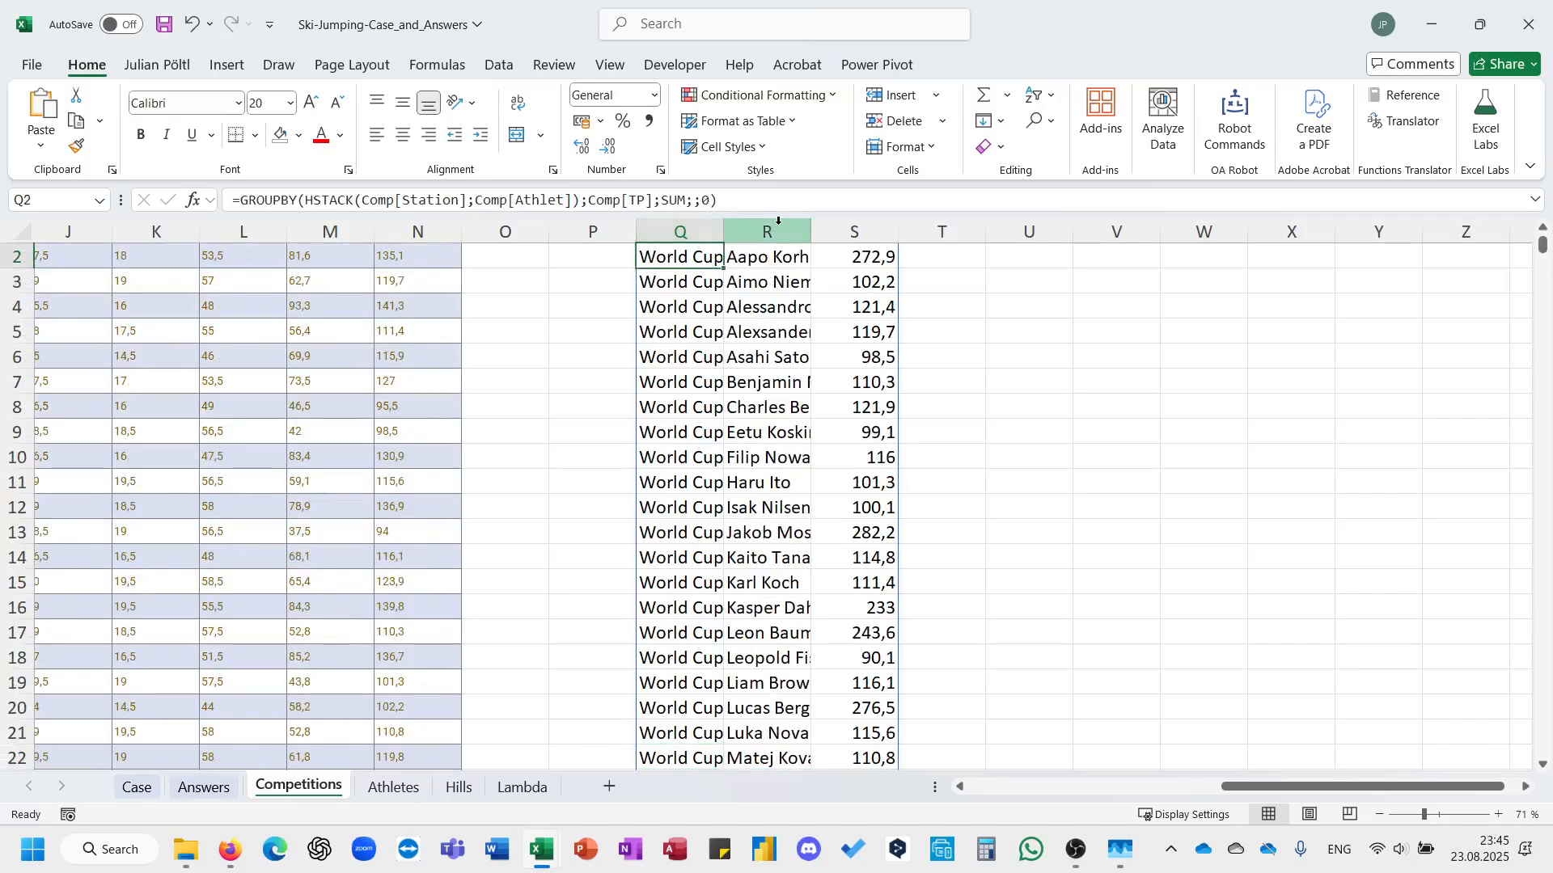
{"action": "double_click", "coordinate": [724, 232]}
{"action": "left_click", "coordinate": [915, 232]}
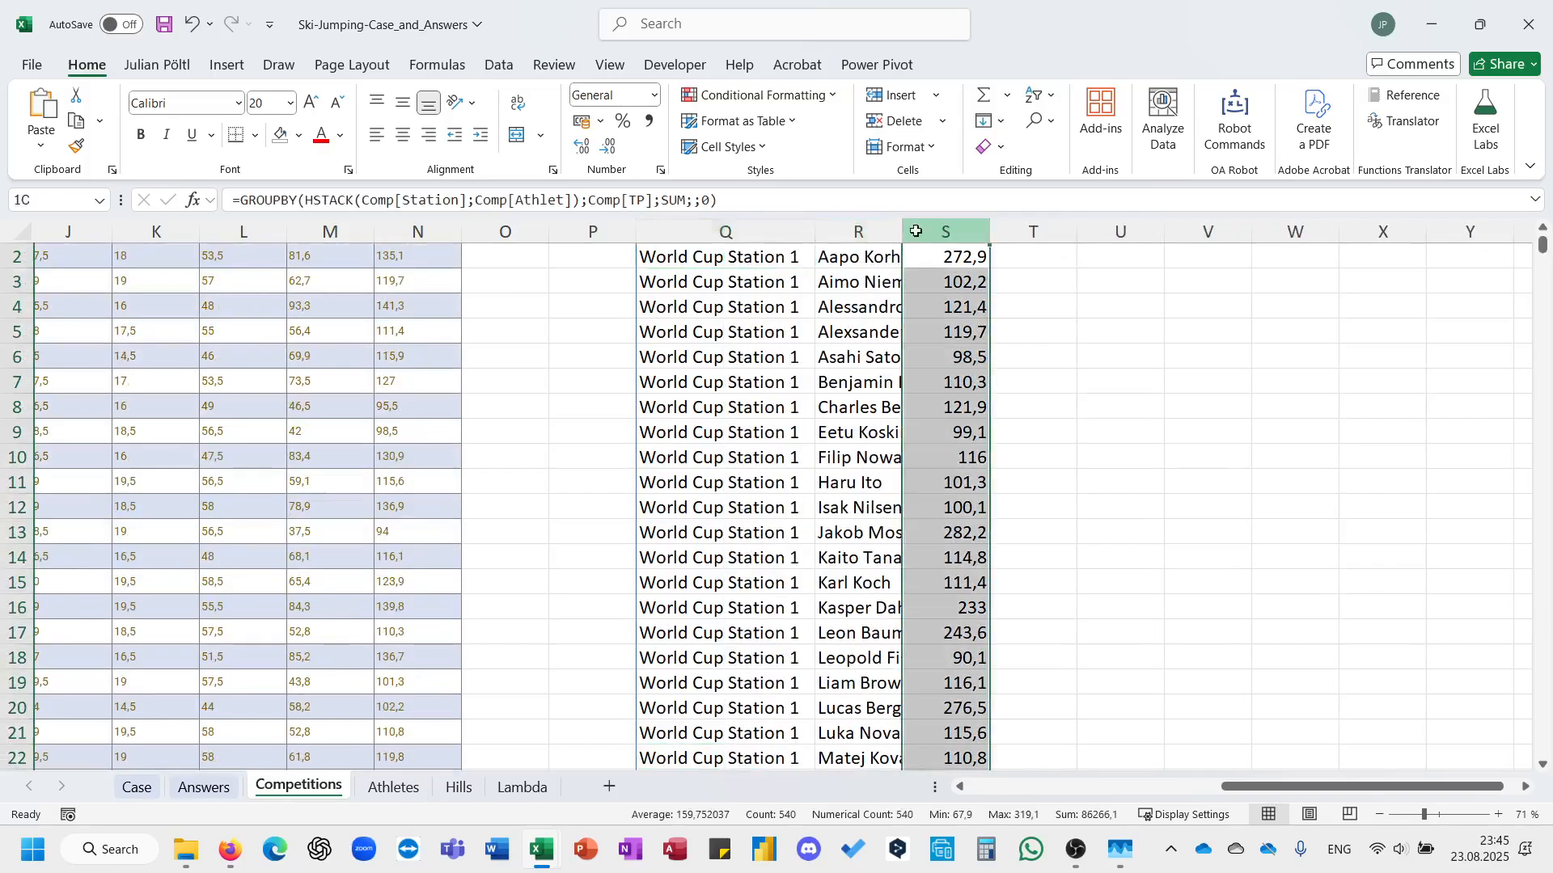
{"action": "double_click", "coordinate": [903, 232]}
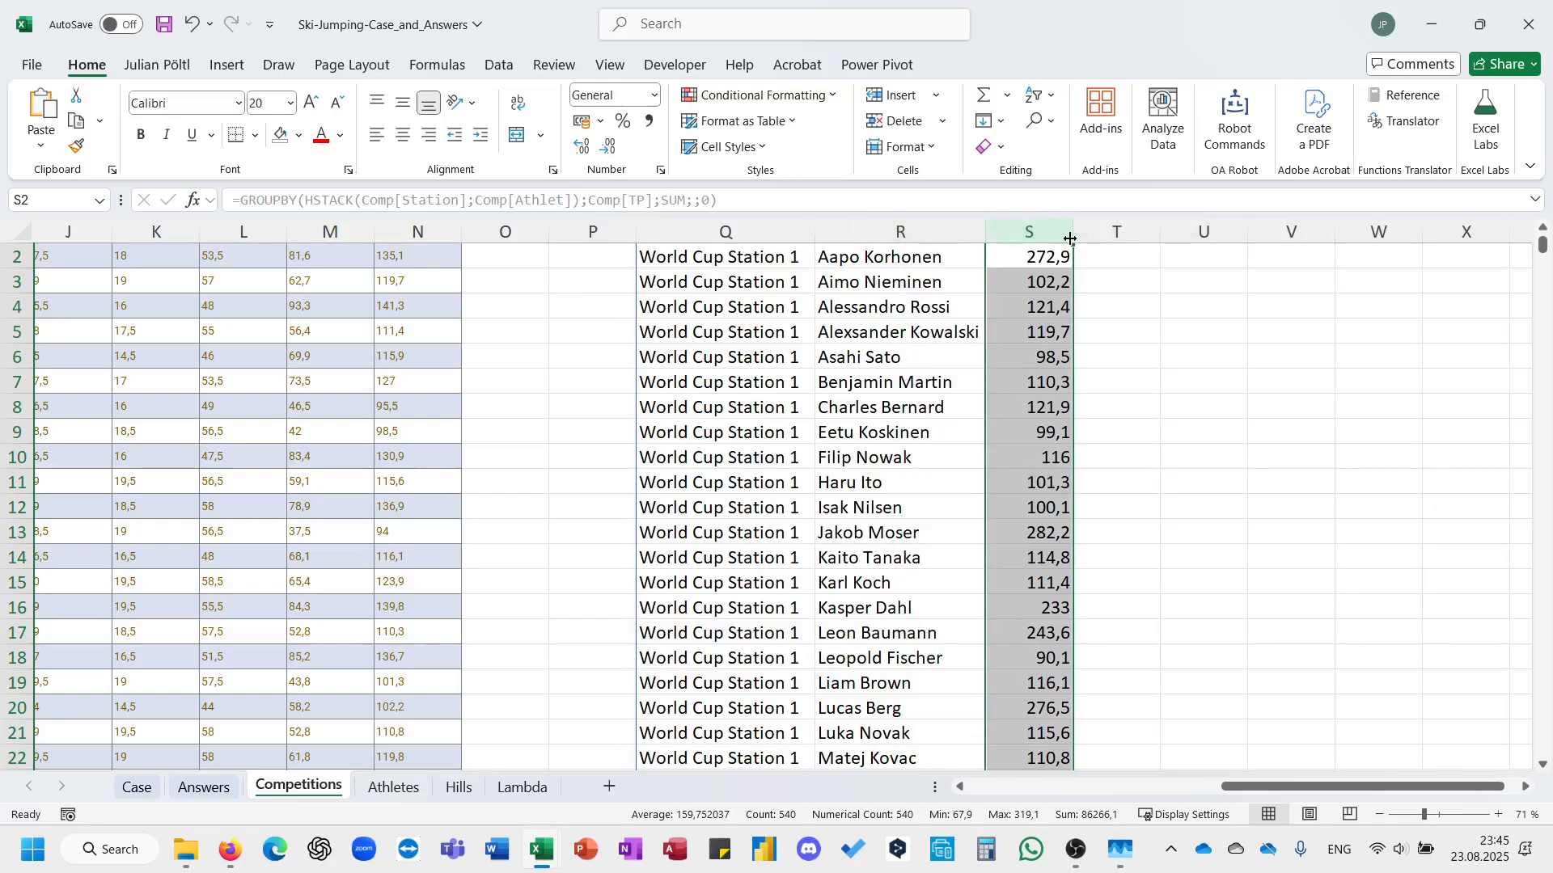
{"action": "double_click", "coordinate": [1073, 233]}
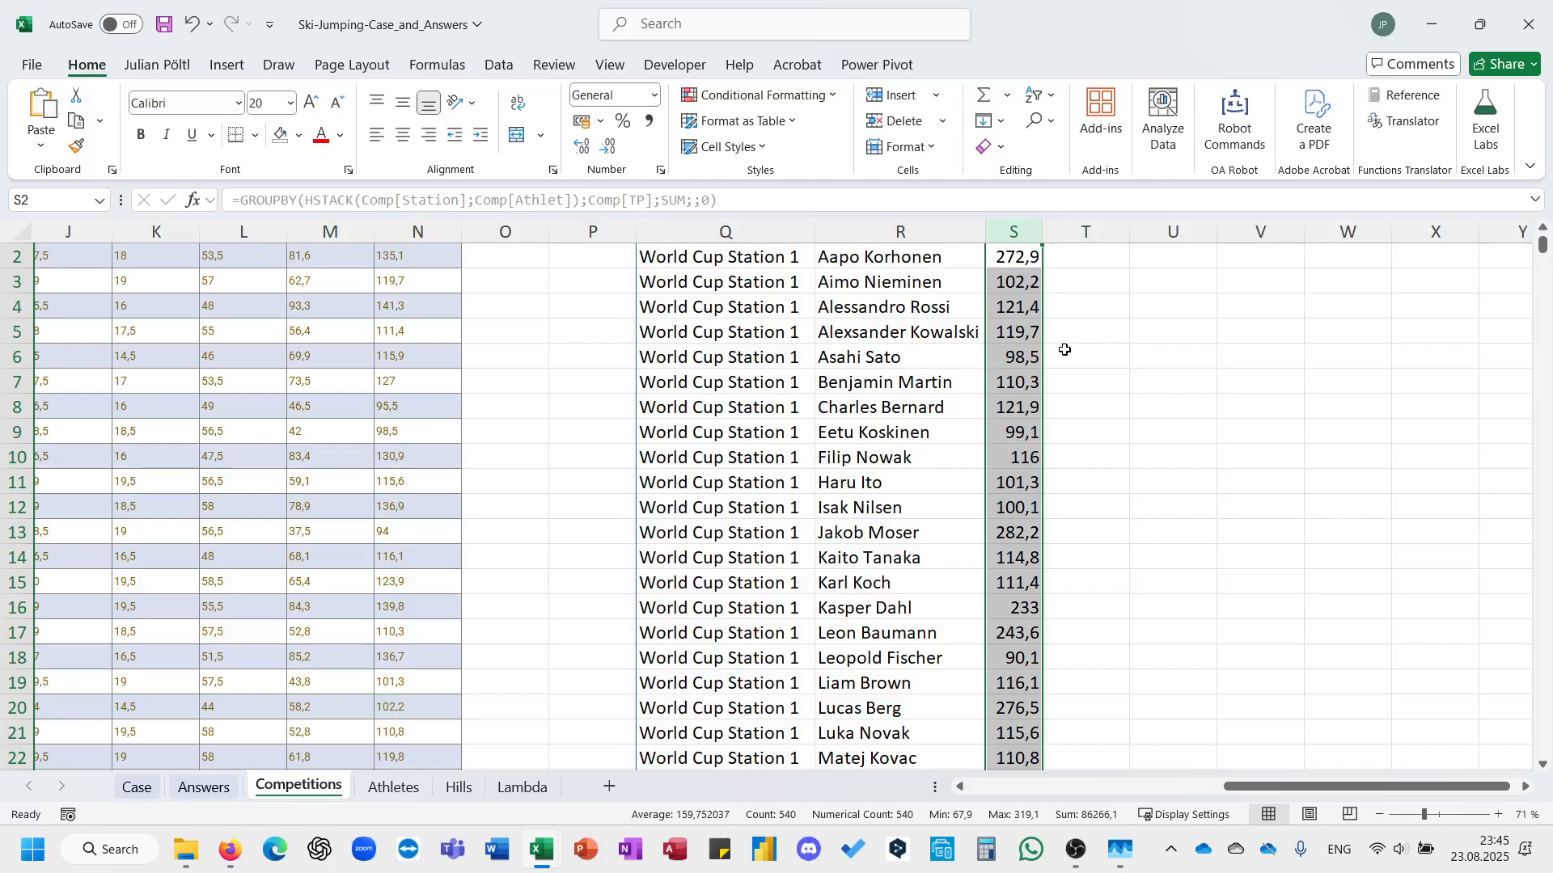
Name the grouped points results starting in Q2 of the Competitions sheet PTT.
{"action": "left_click", "coordinate": [831, 386]}
{"action": "key", "text": "ctrl+Up"}
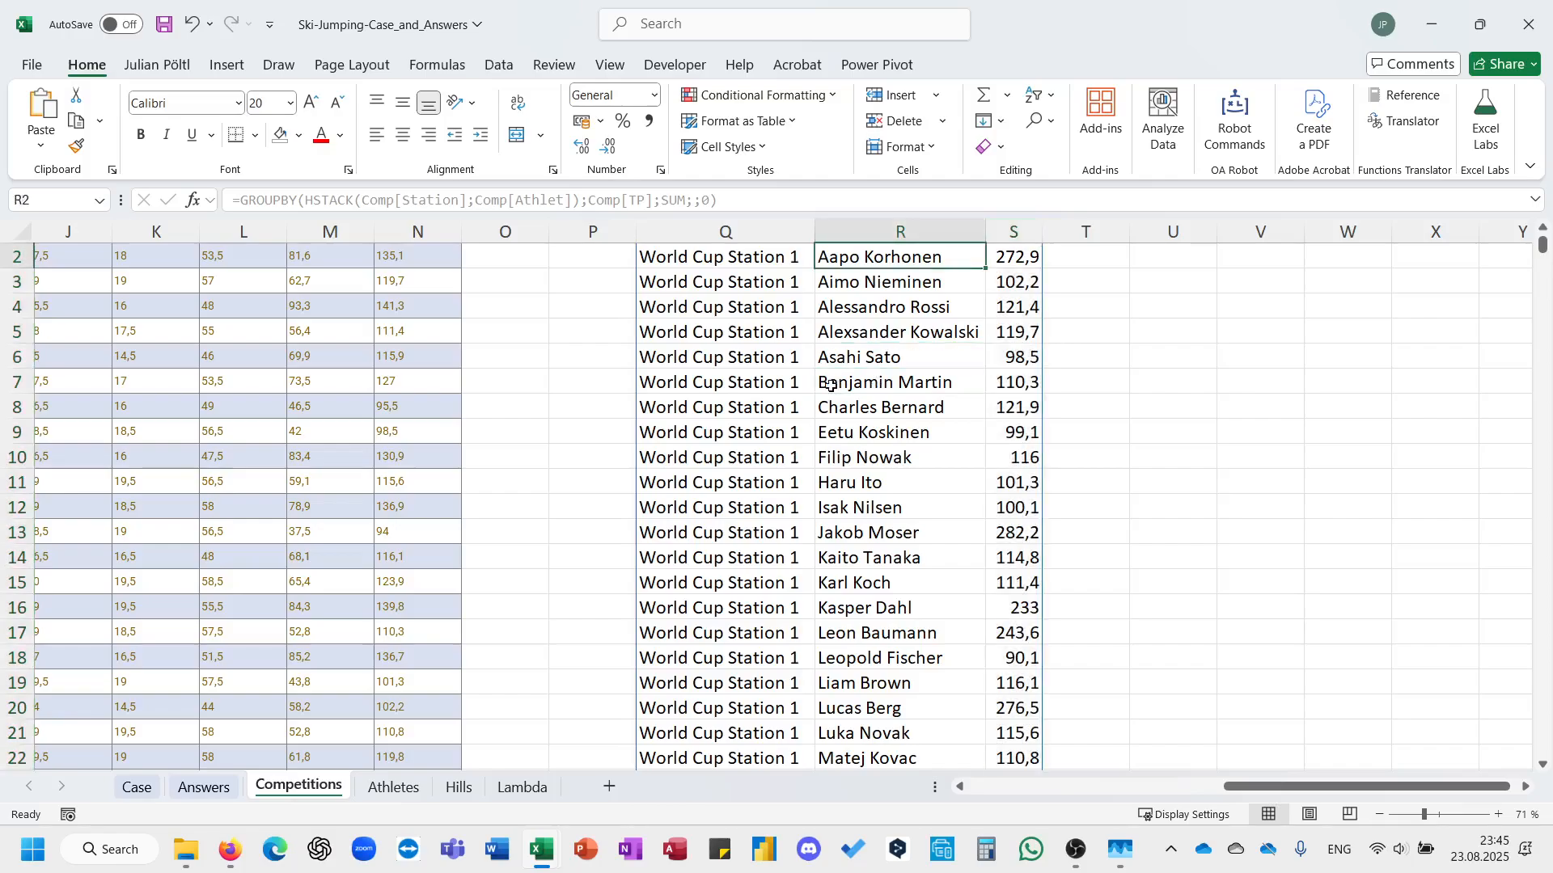
{"action": "key", "text": "Left"}
{"action": "key", "text": "shift+Right"}
{"action": "key", "text": "shift+Right"}
{"action": "key", "text": "ctrl+shift+Down"}
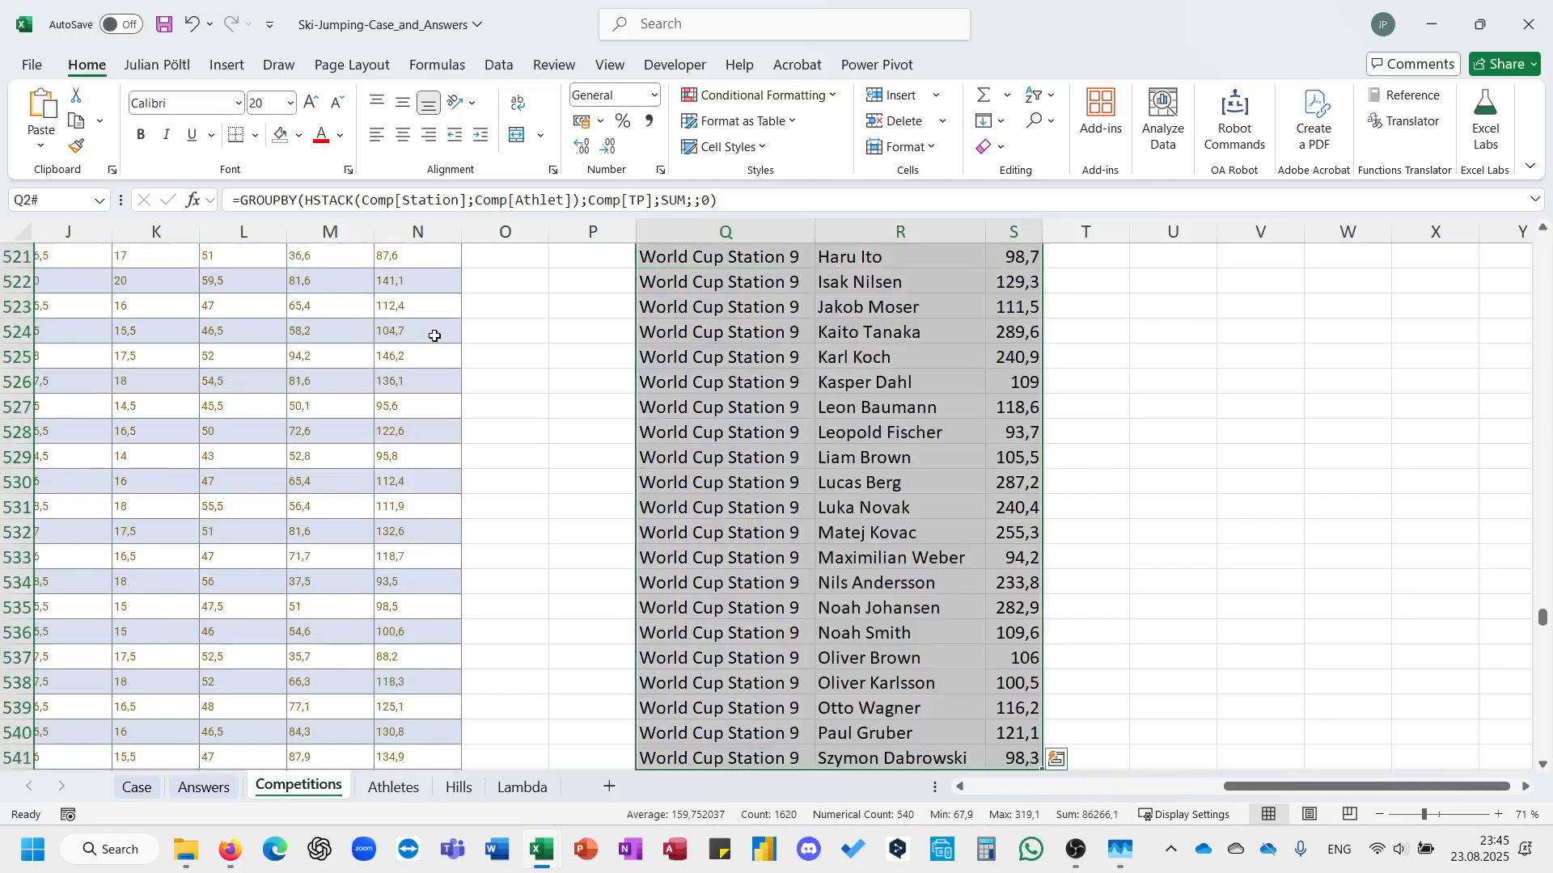
{"action": "left_click", "coordinate": [52, 204]}
{"action": "type", "text": "PTT"}
{"action": "key", "text": "Return"}
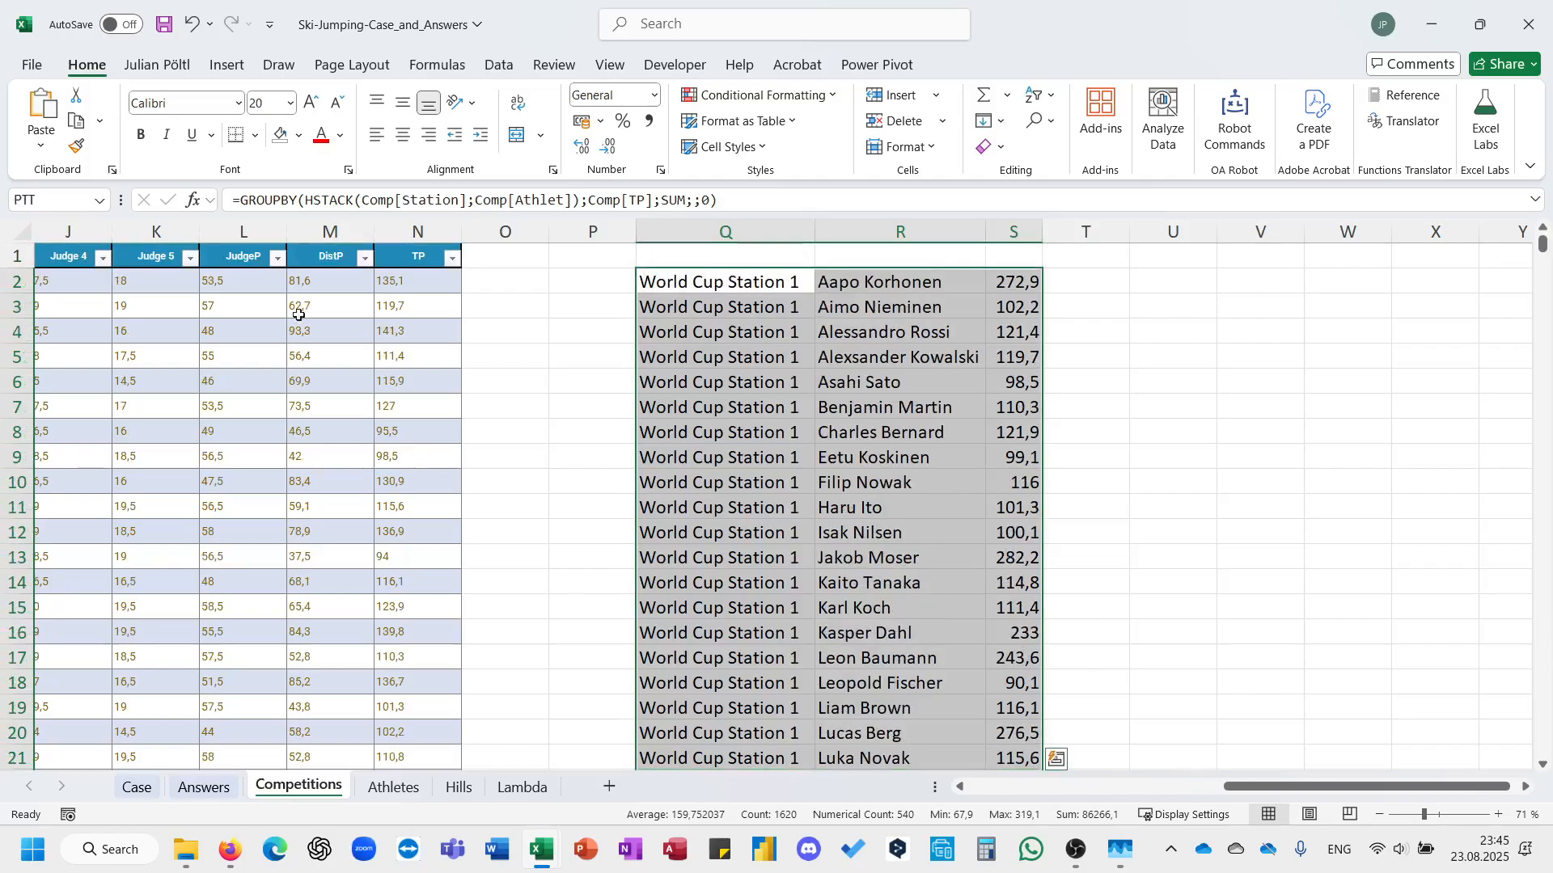
Switch to the Case sheet and select answer cell E142 for the first Level 4 game.
{"action": "left_click", "coordinate": [499, 366]}
{"action": "left_click", "coordinate": [137, 787]}
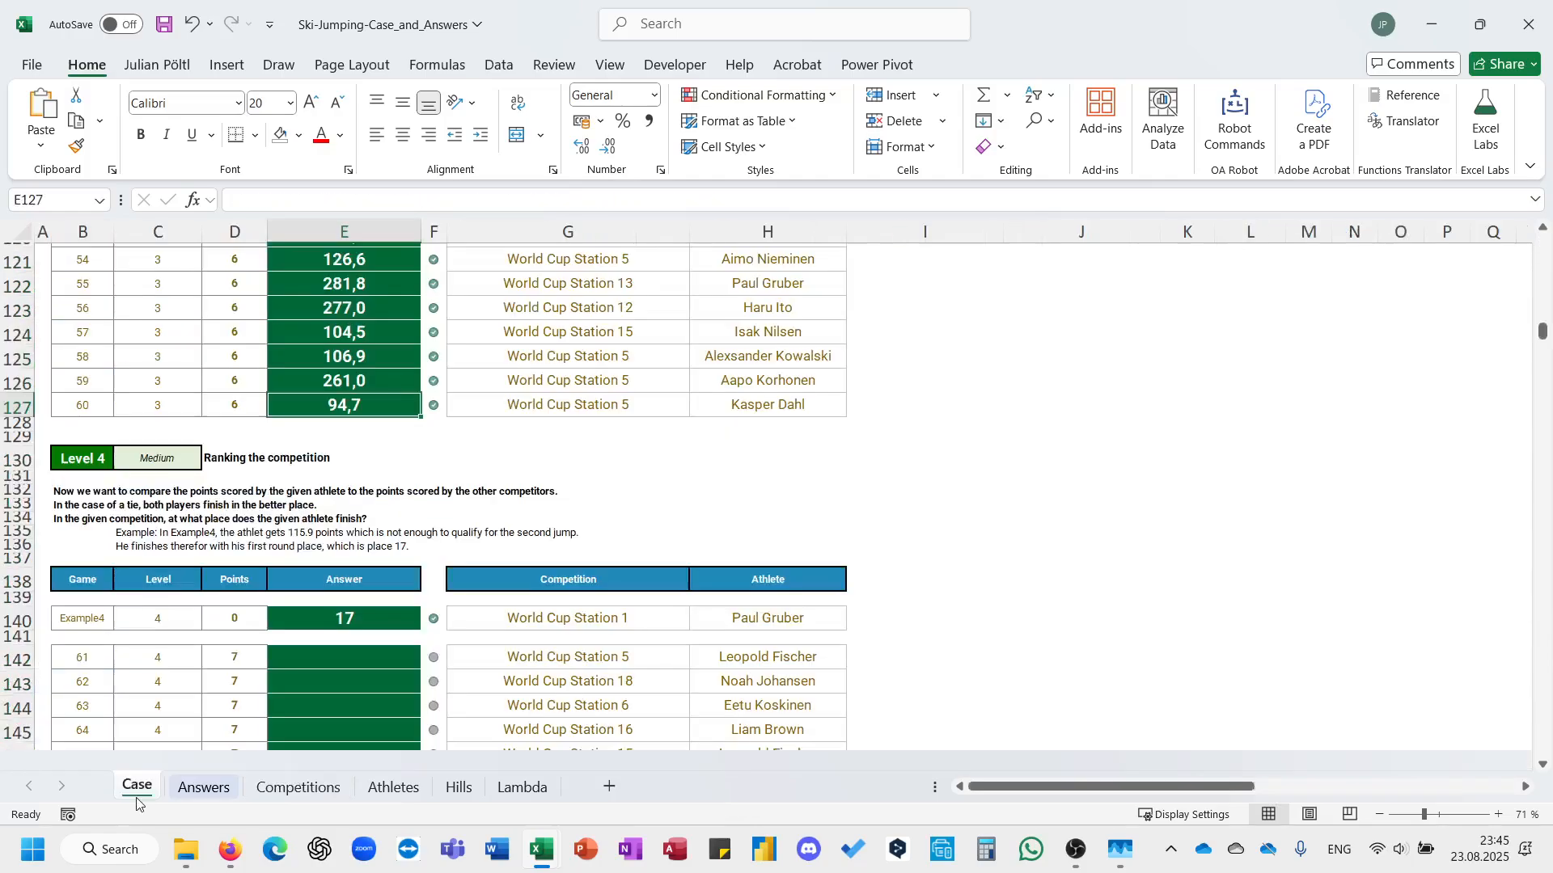
{"action": "left_click", "coordinate": [380, 656]}
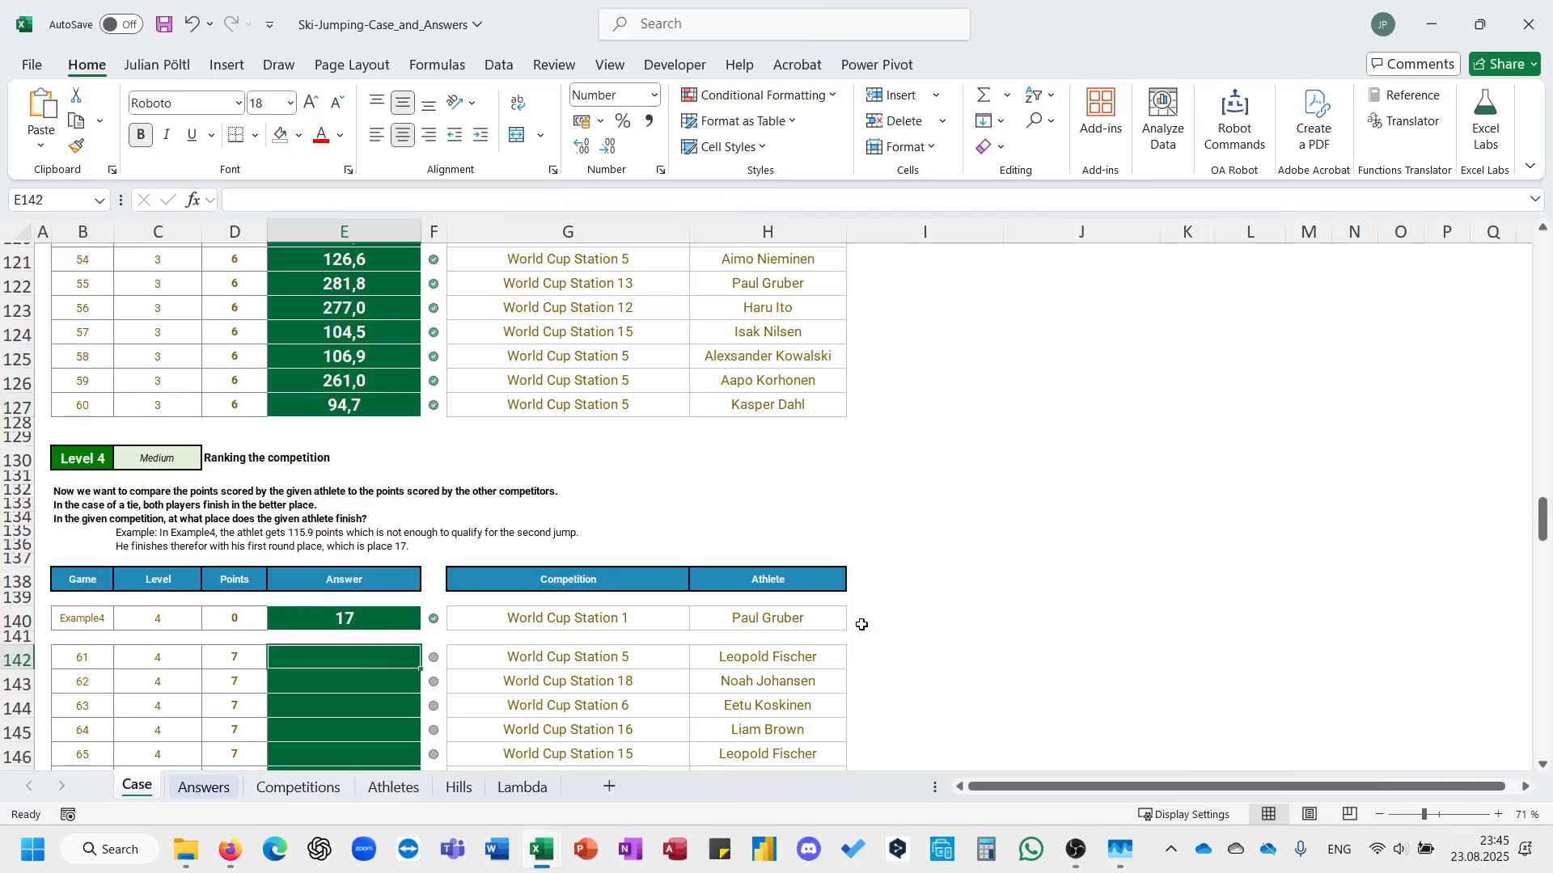
{"action": "left_click", "coordinate": [859, 652]}
{"action": "type", "text": "=Fil"}
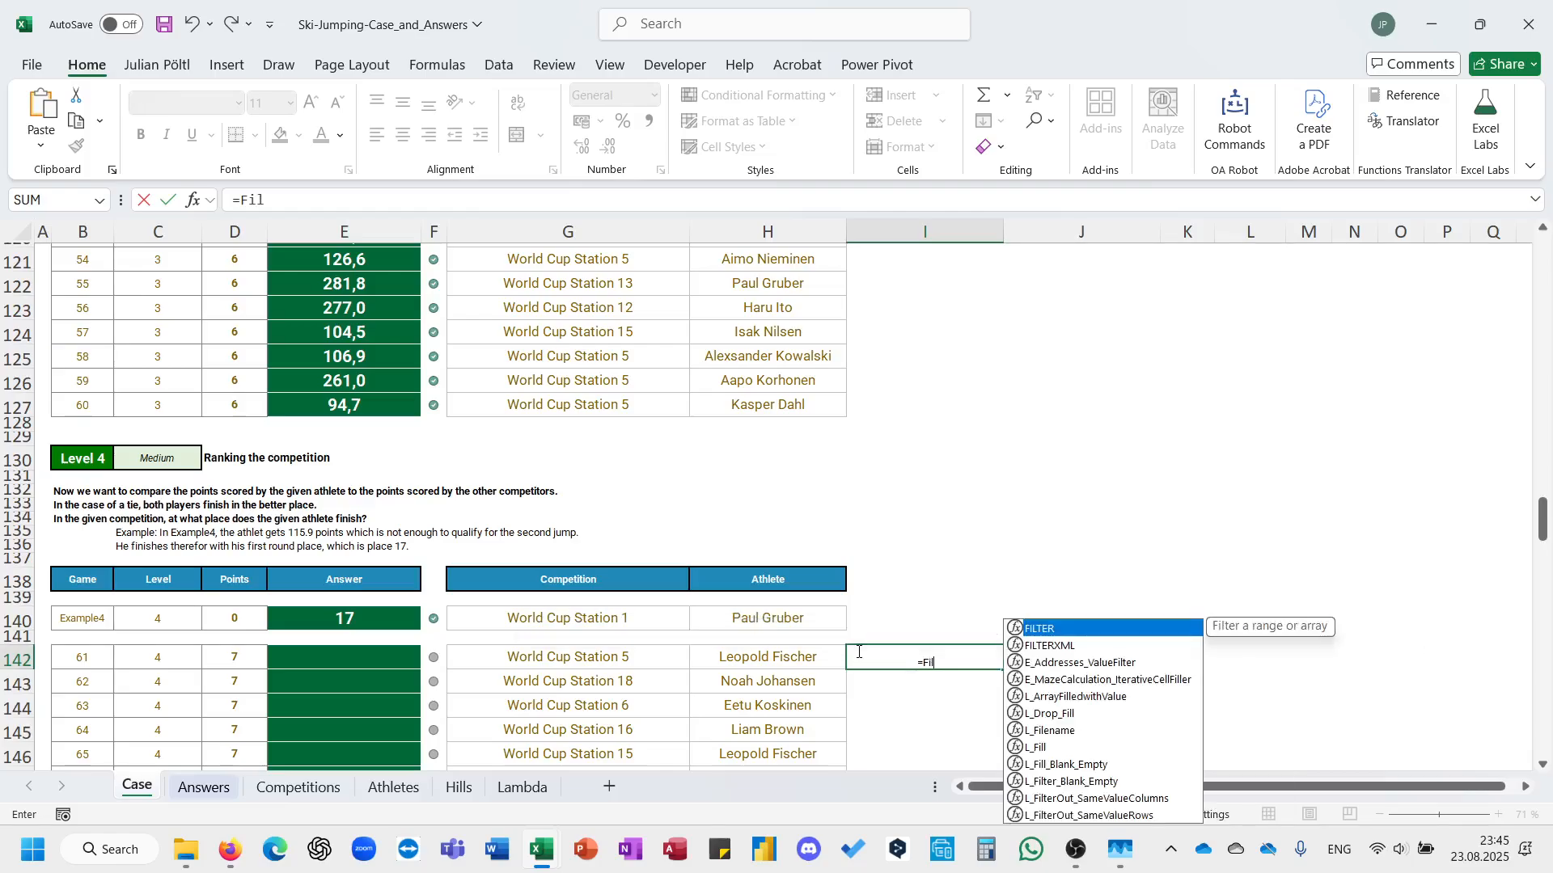
{"action": "key", "text": "Escape"}
{"action": "key", "text": "Left"}
{"action": "key", "text": "Left"}
{"action": "key", "text": "Left"}
{"action": "key", "text": "Left"}
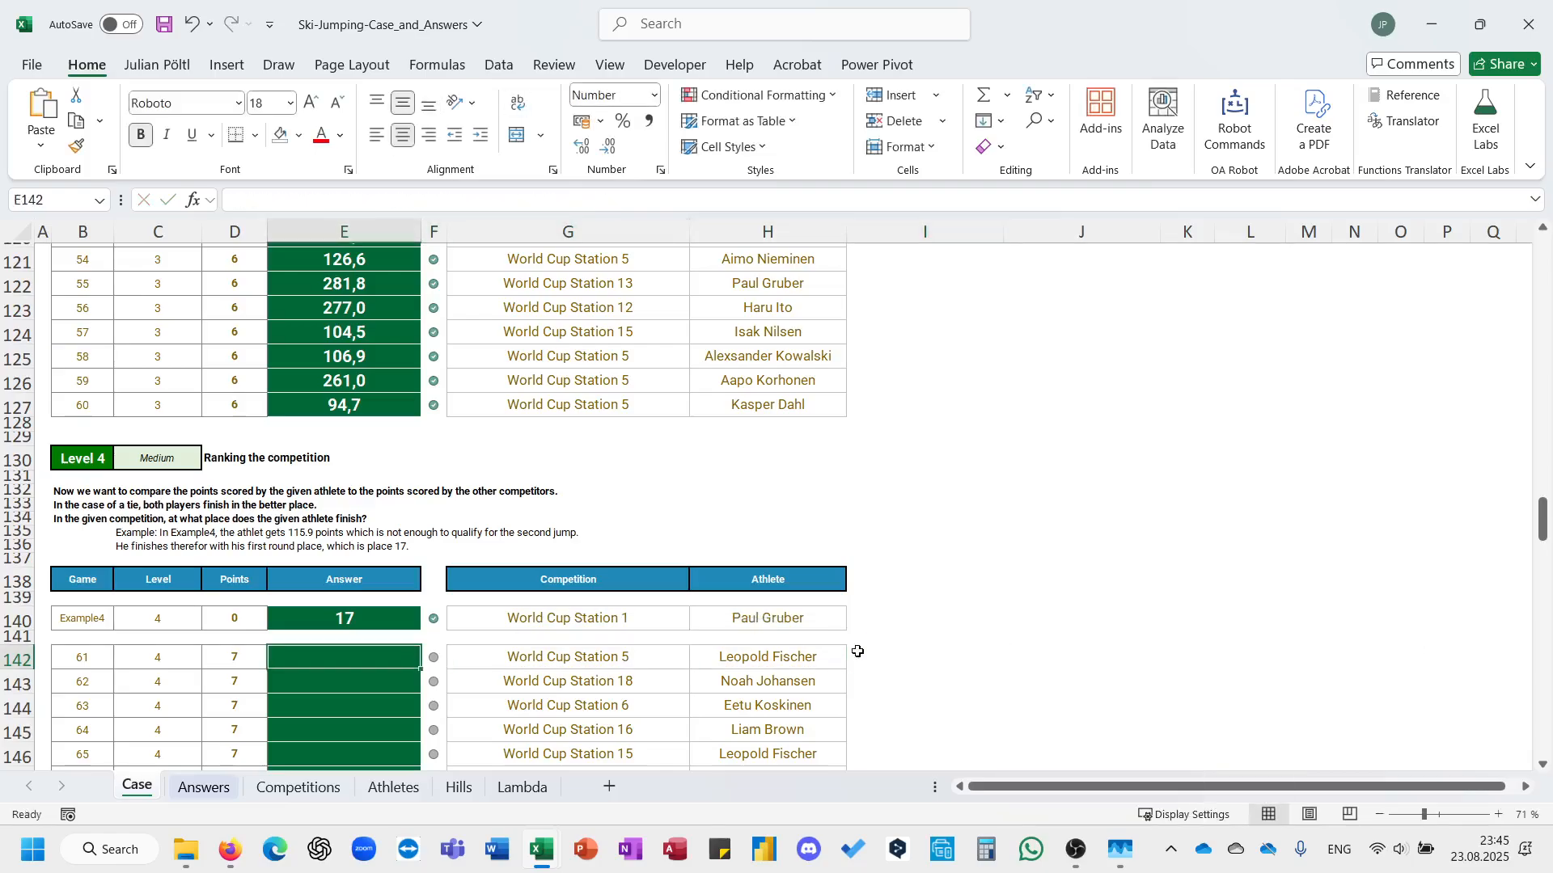
In E142, start a LET formula that defines F as a FILTER with PTT as its array.
{"action": "type", "text": "=L"}
{"action": "key", "text": "BackSpace"}
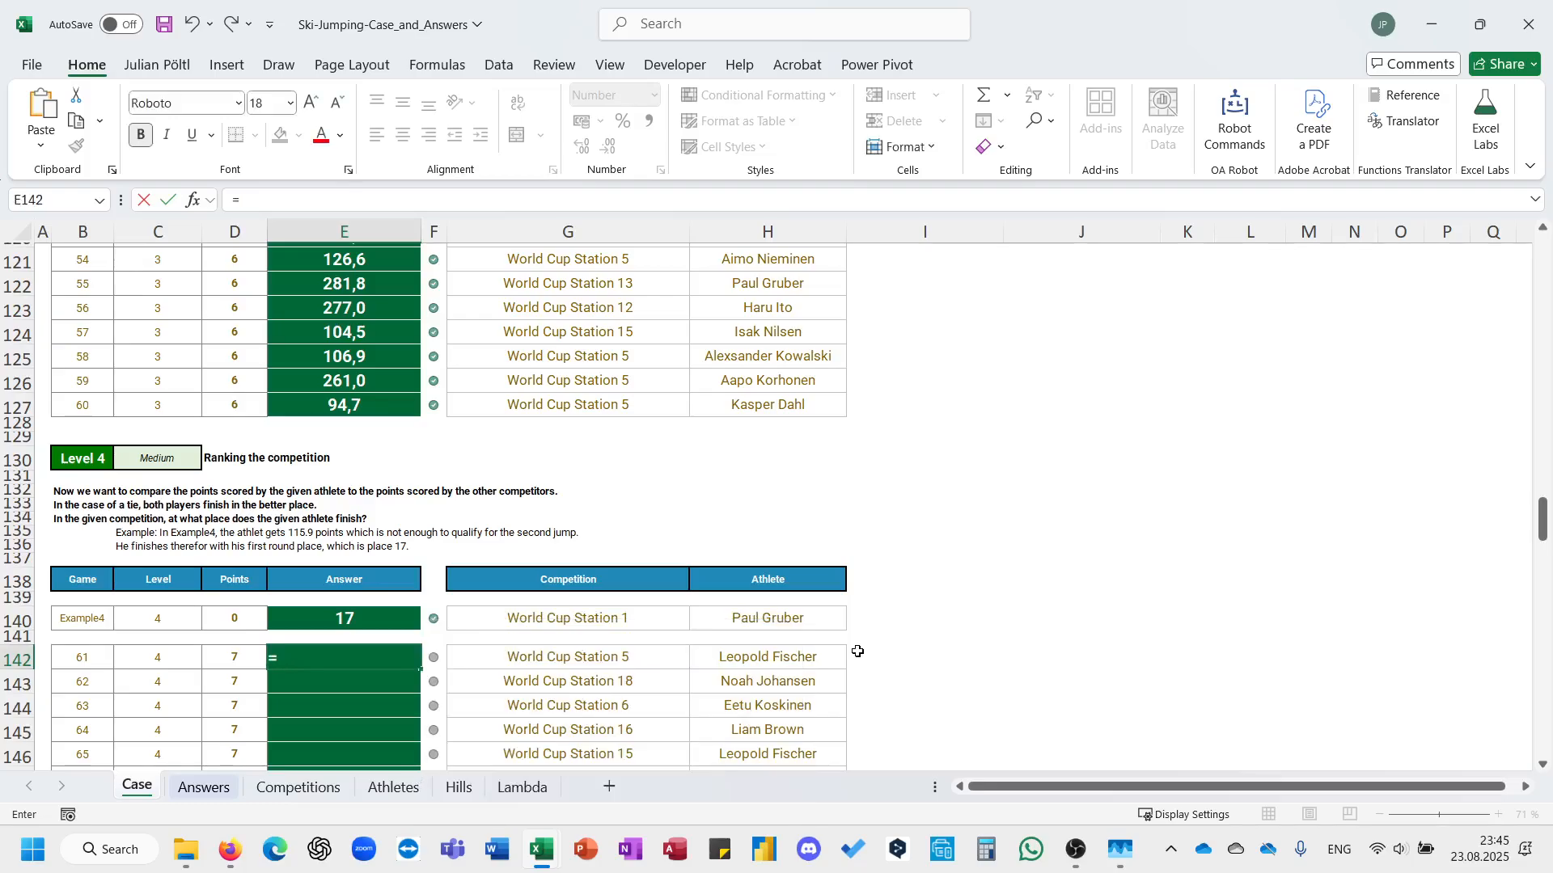
{"action": "type", "text": "lET(F;"}
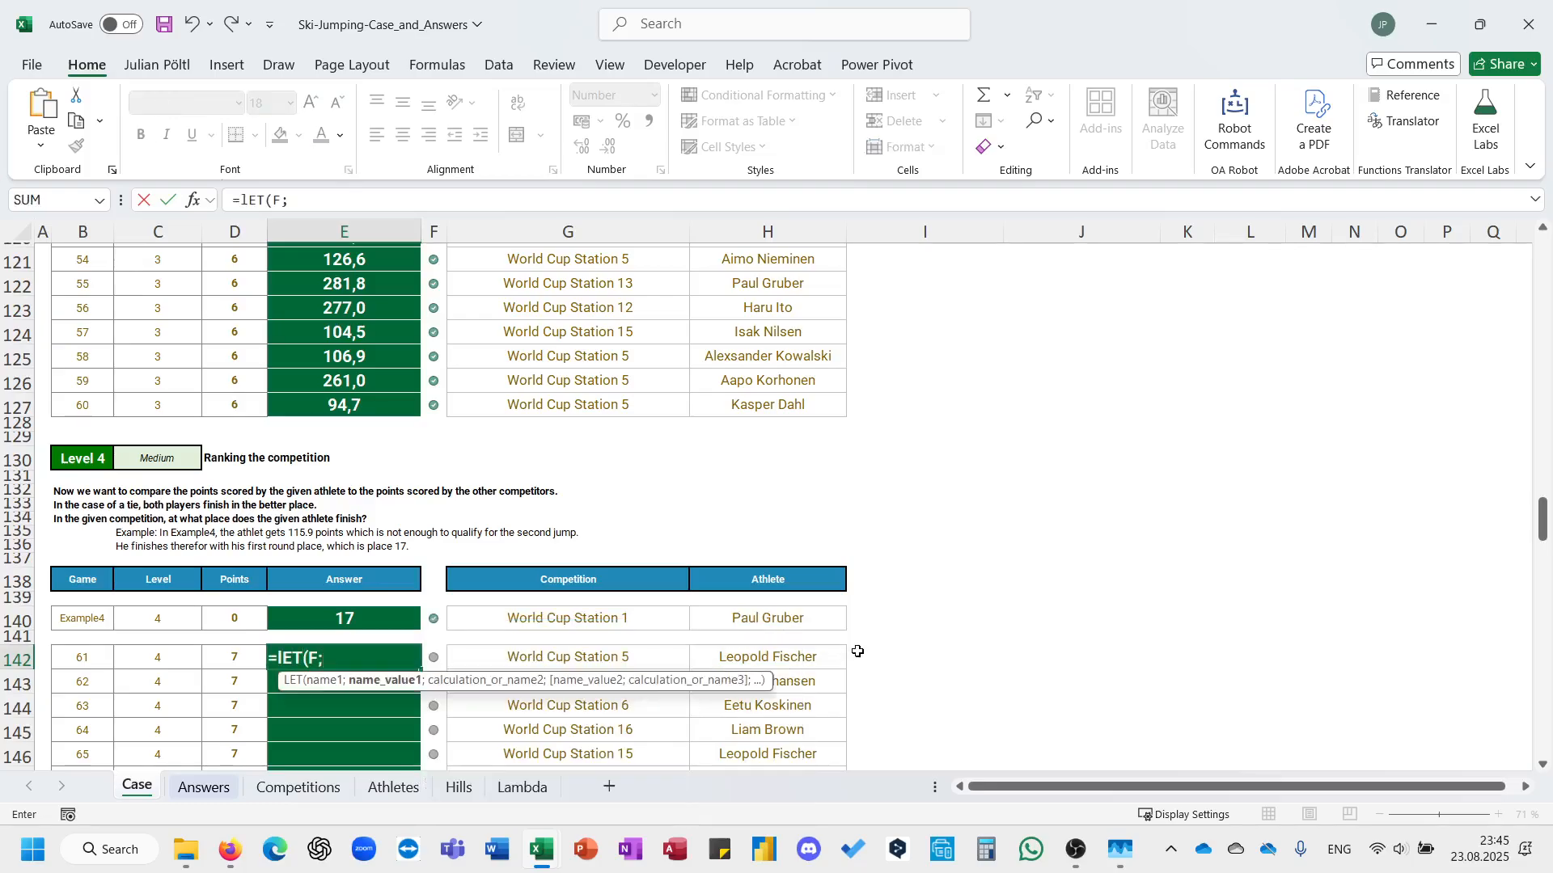
{"action": "type", "text": "FILTER(PTT"}
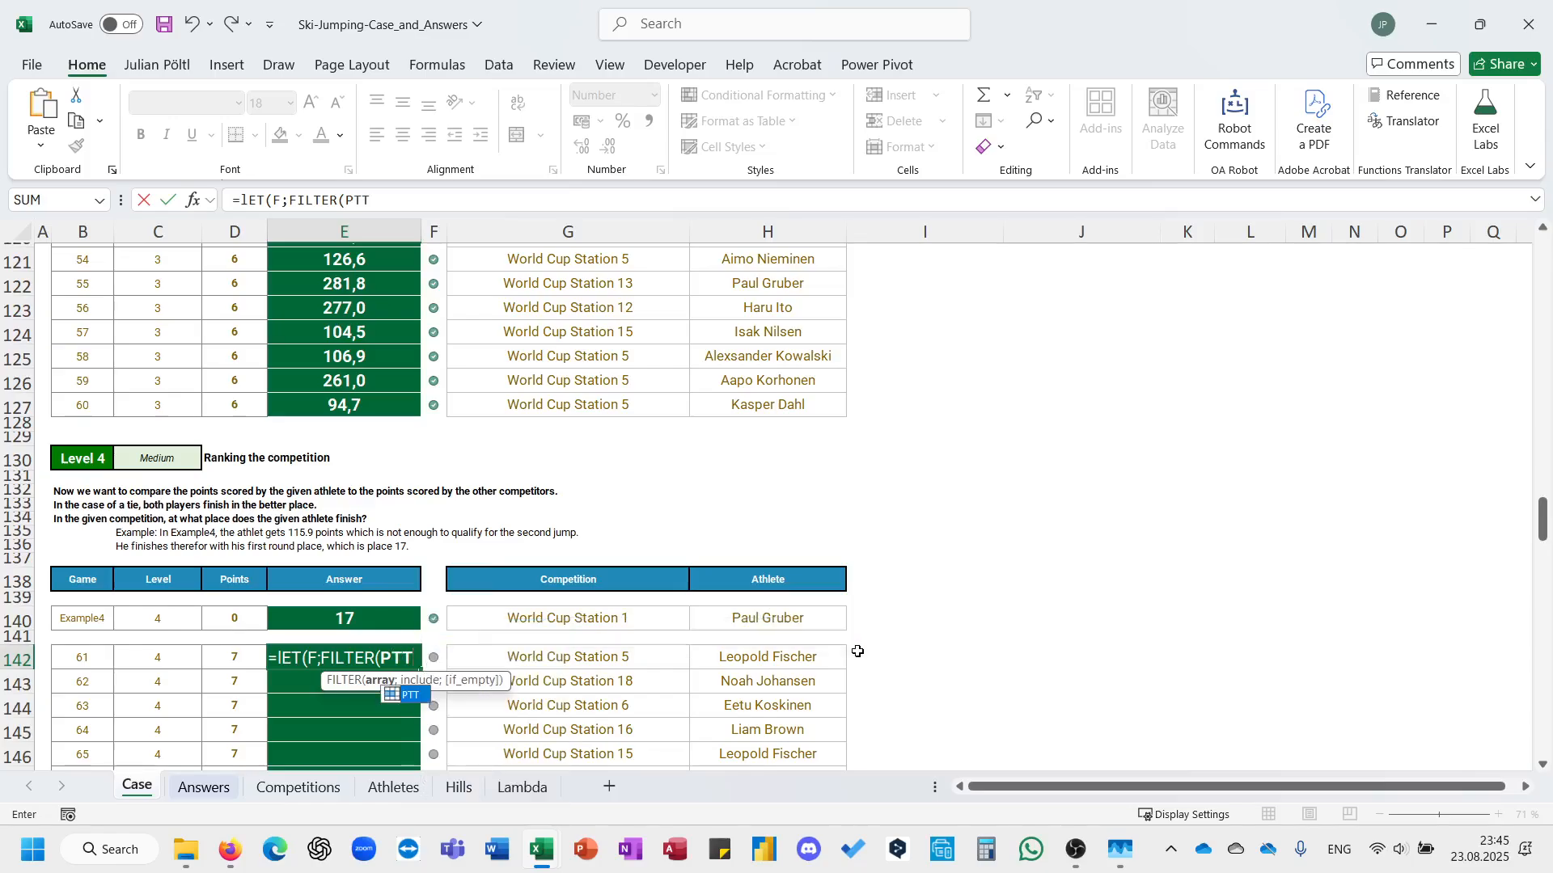
{"action": "type", "text": ";"}
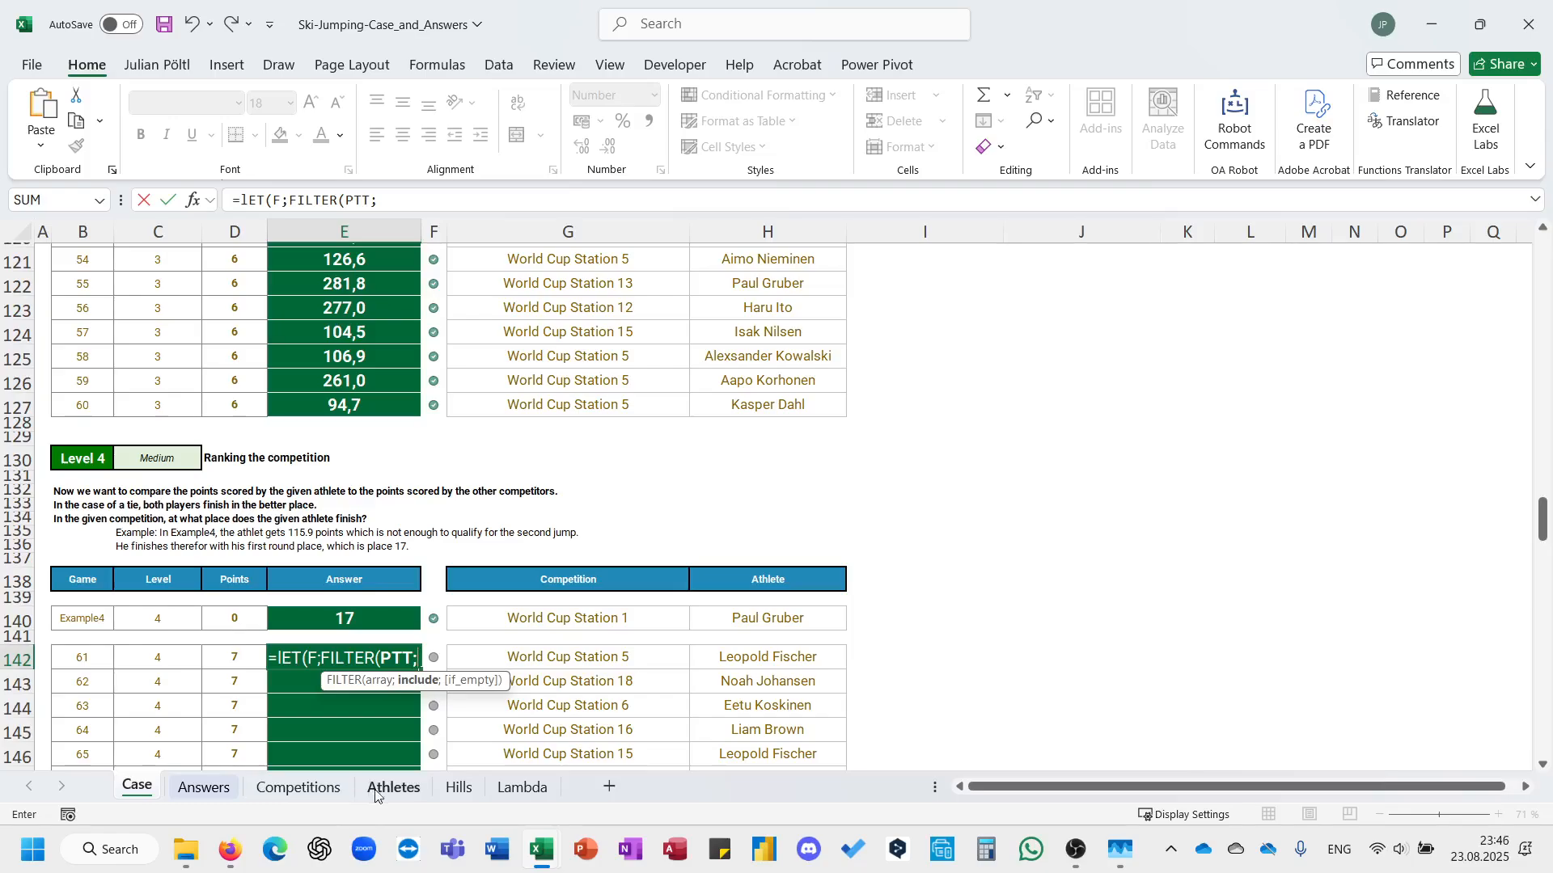
Set the FILTER condition to TAKE(PTT;;1)=G142 so only rows of the given competition are kept.
{"action": "type", "text": "ta"}
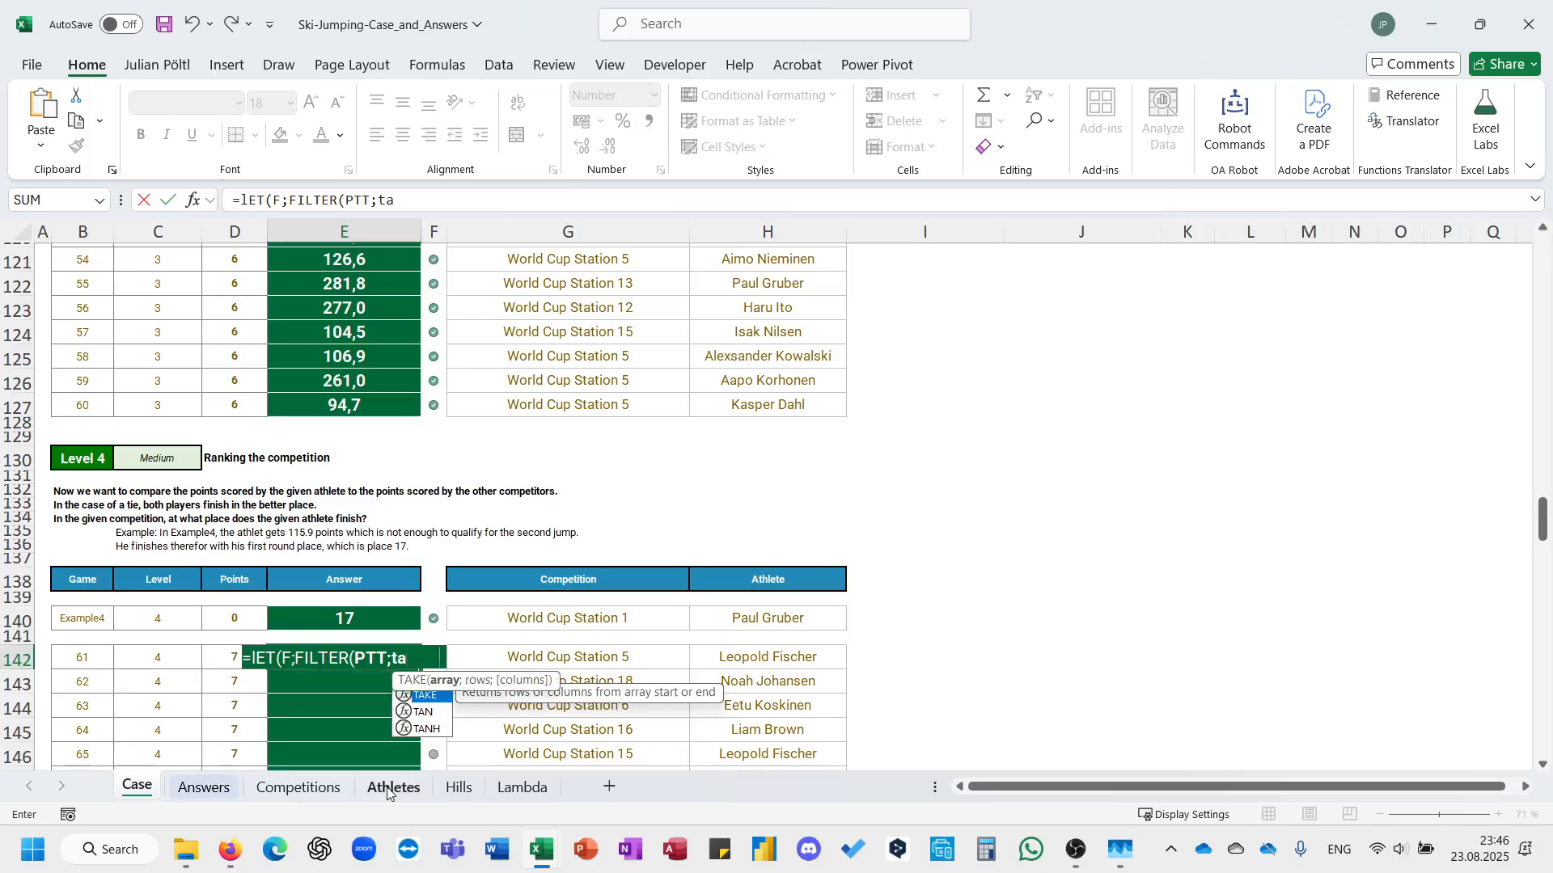
{"action": "key", "text": "Tab"}
{"action": "type", "text": "PTT"}
{"action": "type", "text": ";;1"}
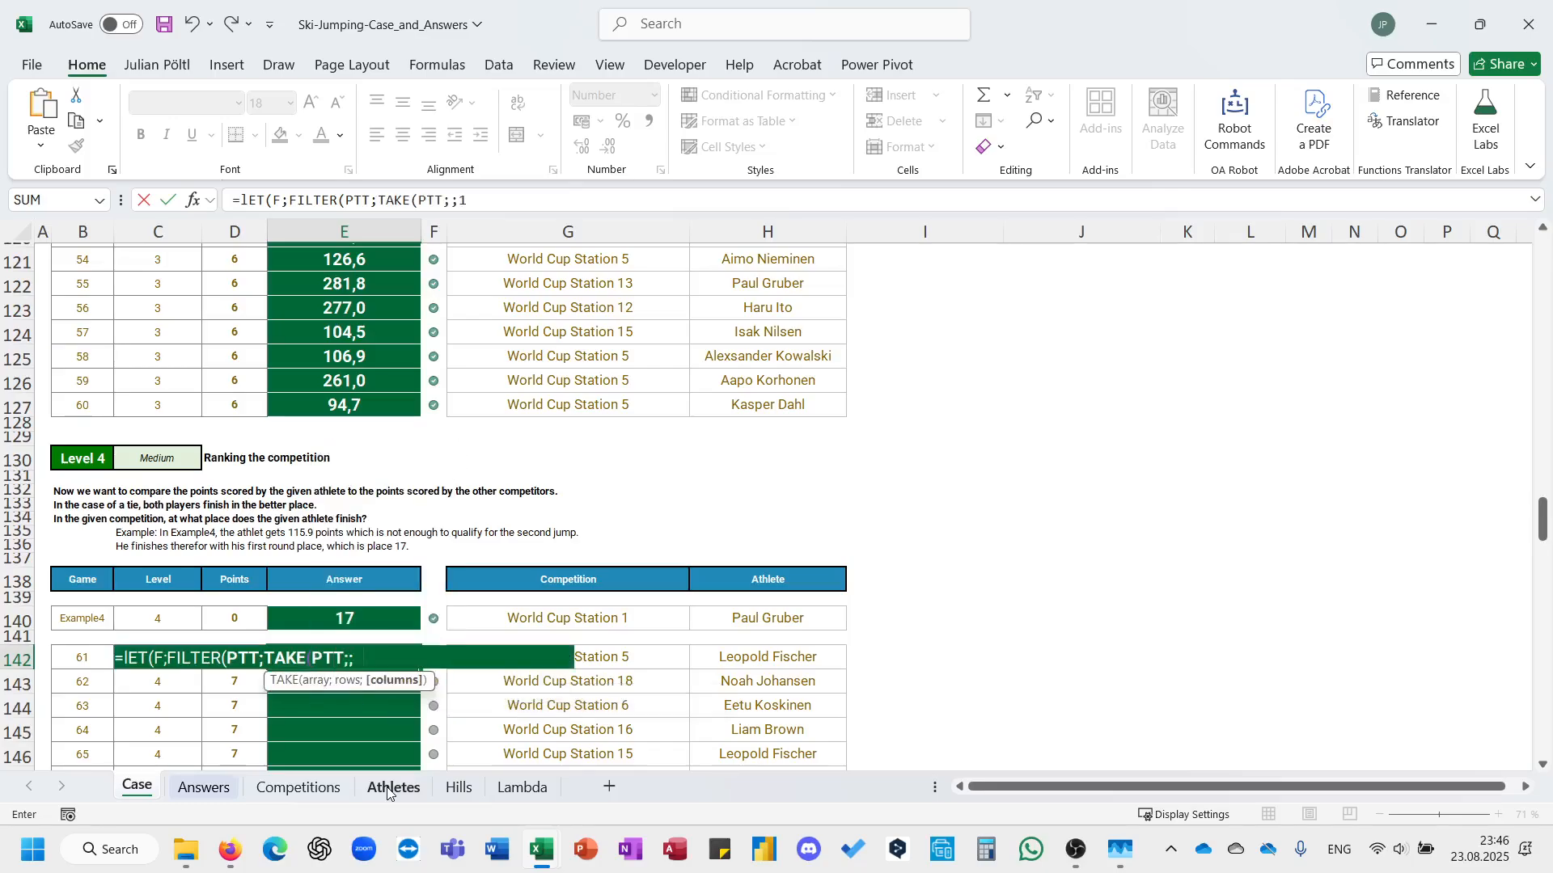
{"action": "type", "text": ")="}
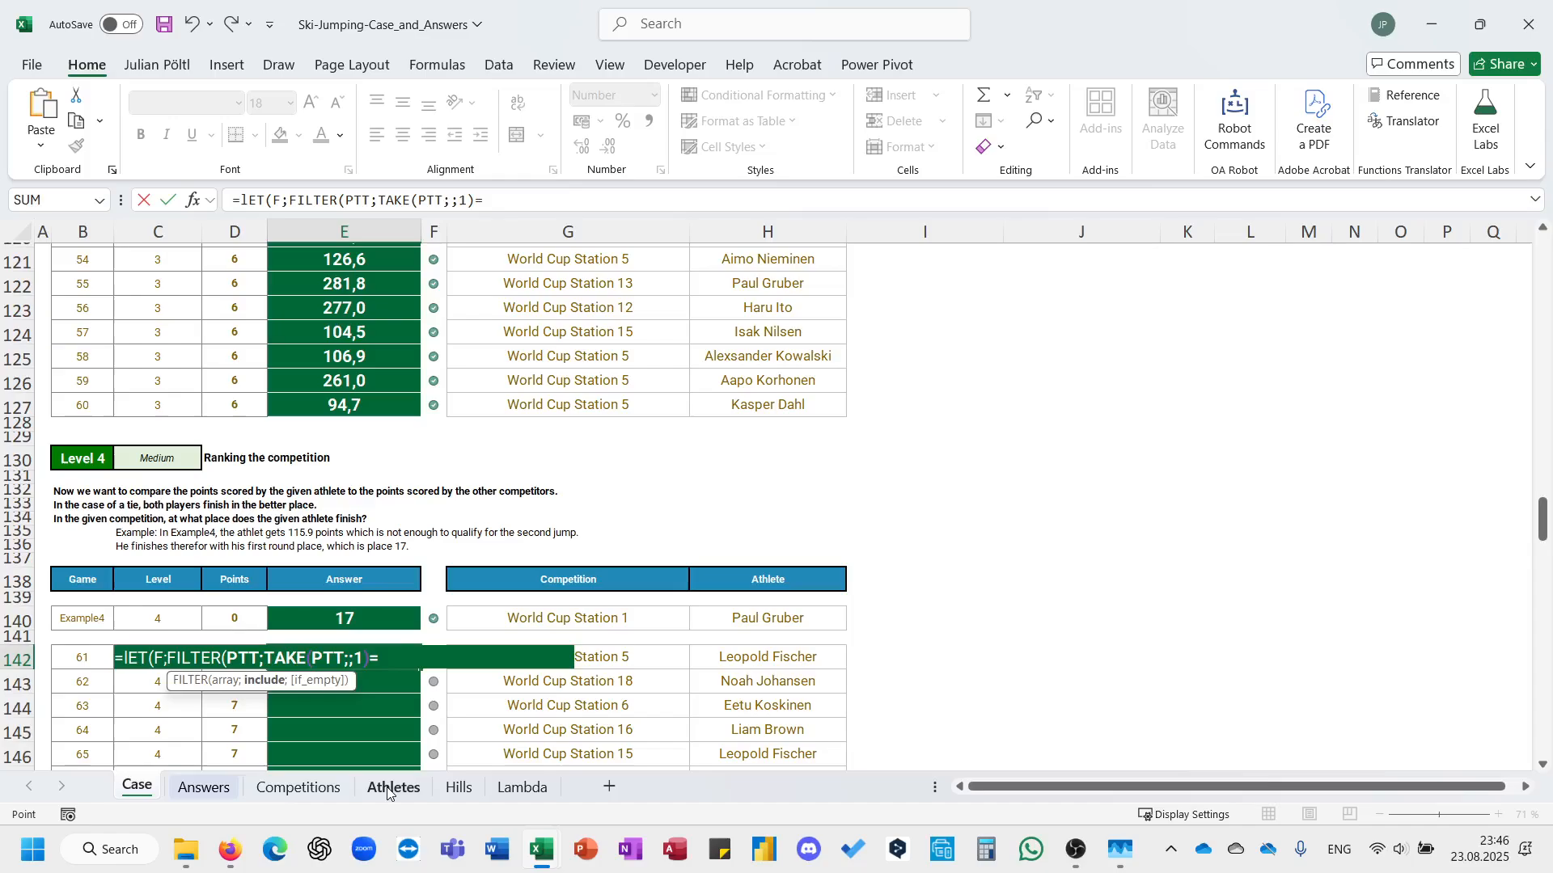
{"action": "key", "text": "Right"}
{"action": "key", "text": "Right"}
{"action": "type", "text": ")"}
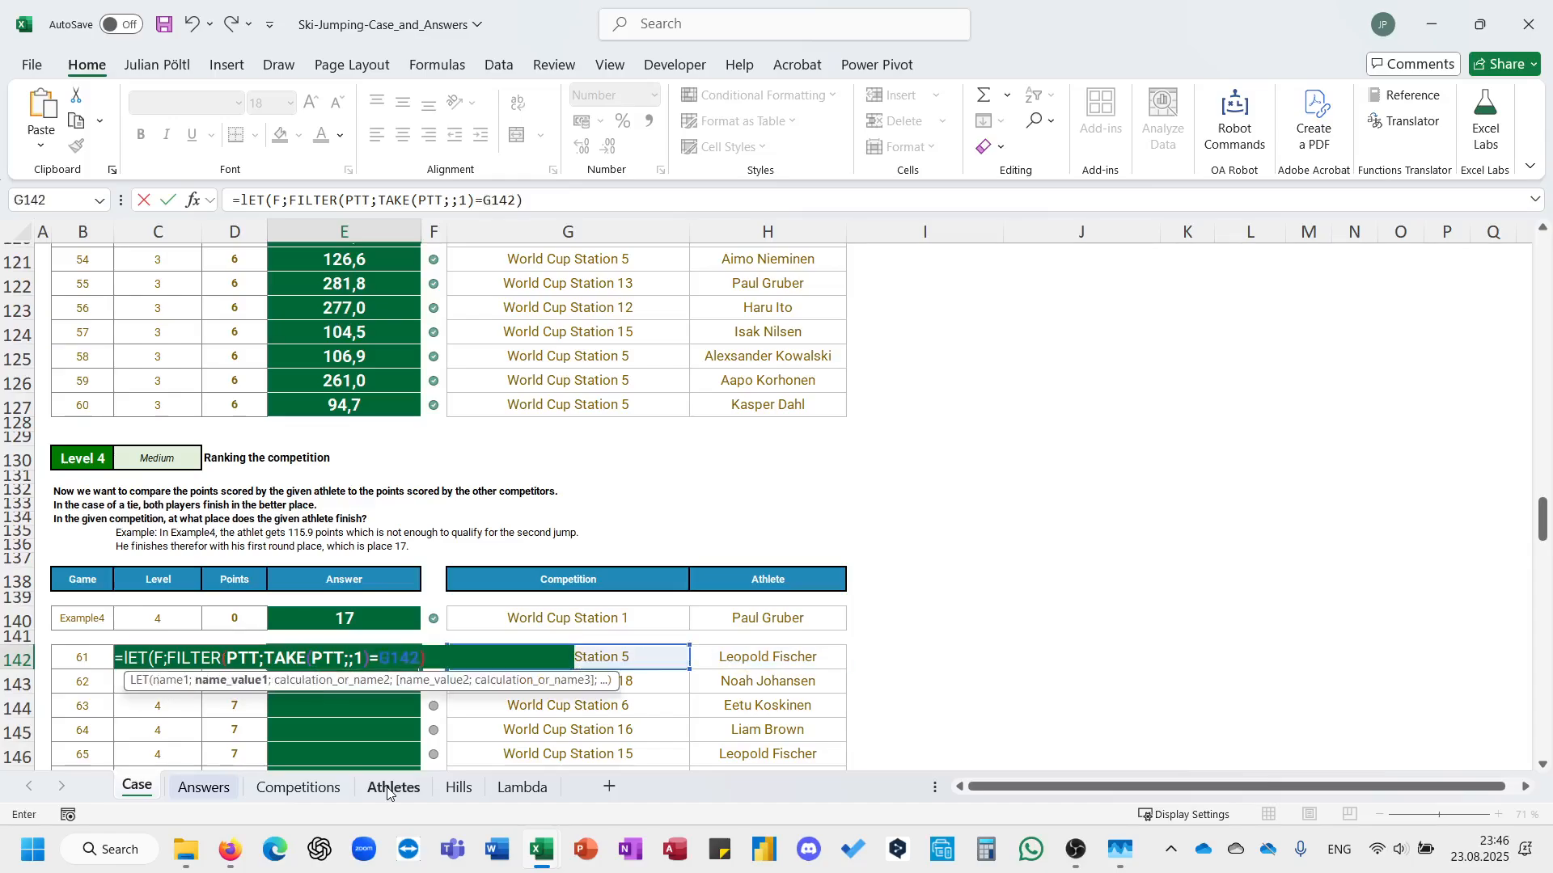
{"action": "type", "text": ";F_"}
Return F as the result of the LET formula and enter it in E142.
{"action": "key", "text": "Return"}
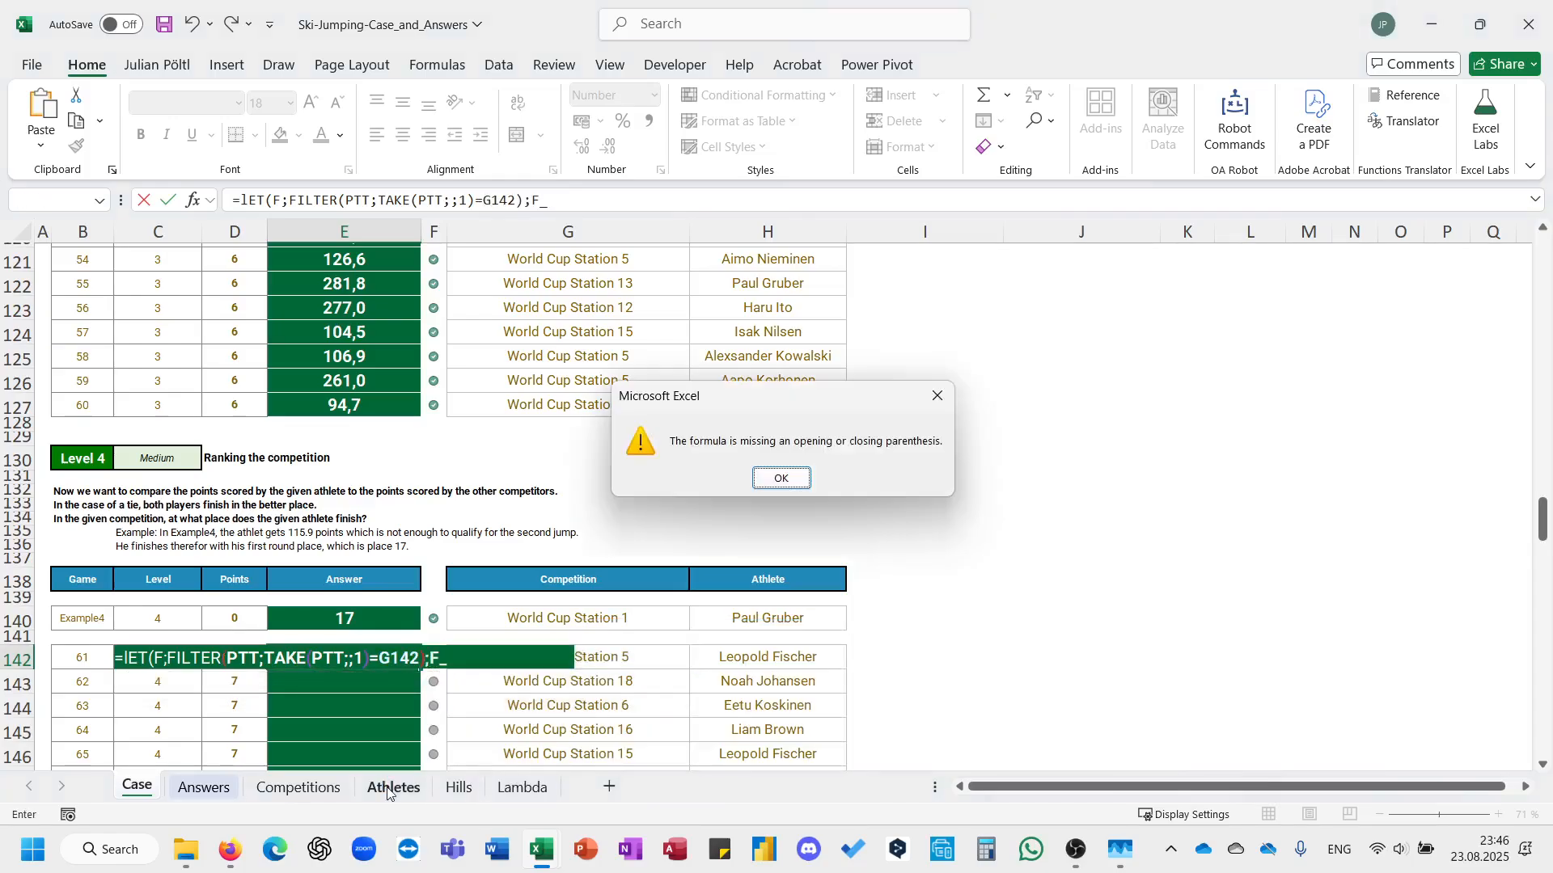
{"action": "key", "text": "Return"}
{"action": "key", "text": "BackSpace"}
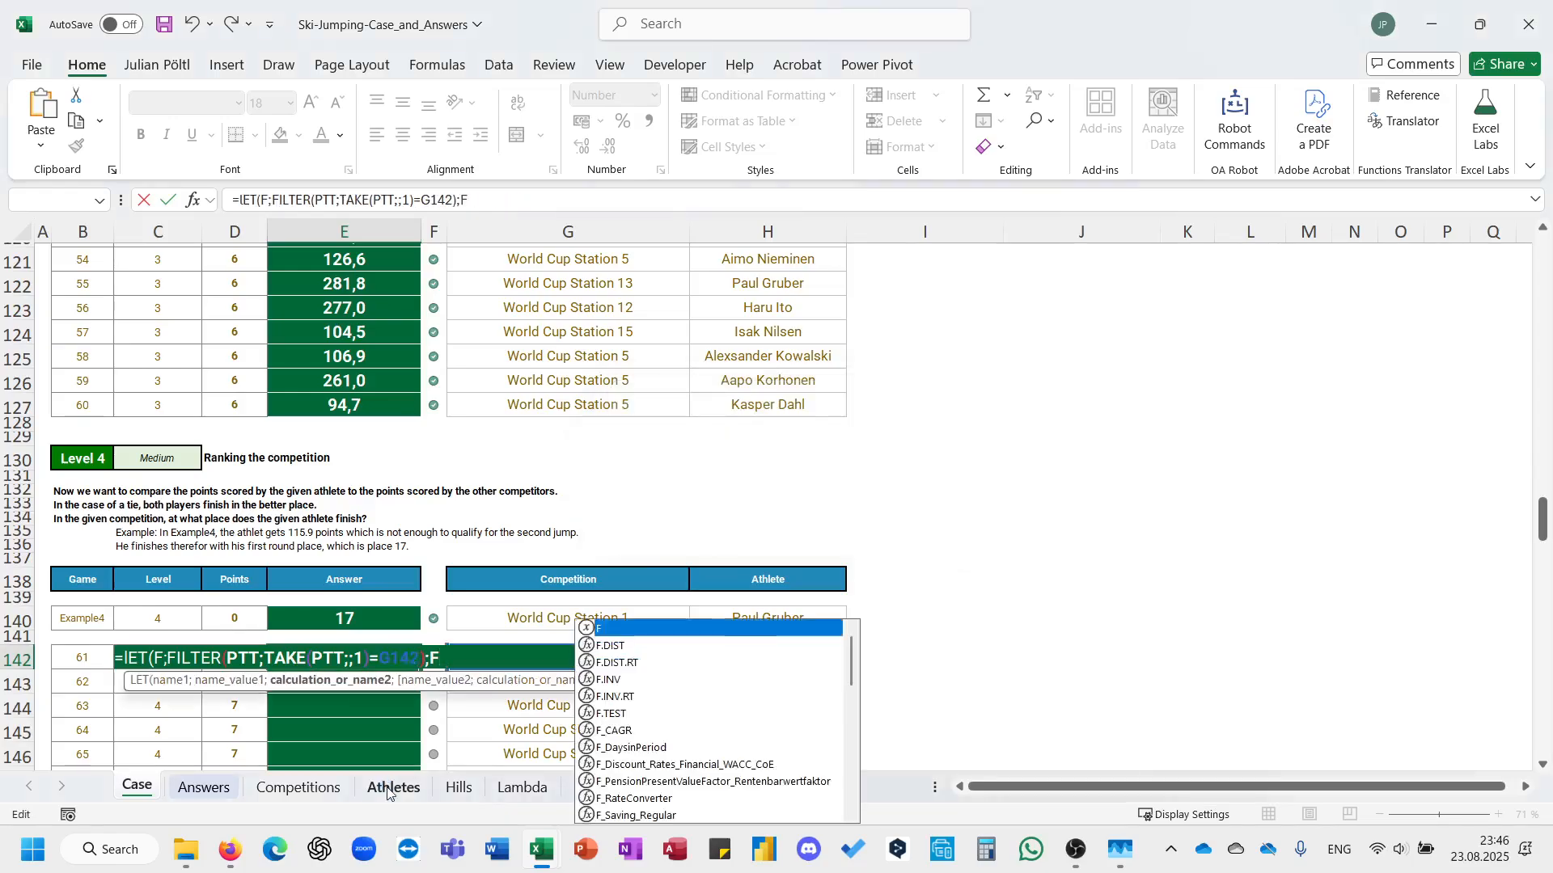
{"action": "key", "text": "Return"}
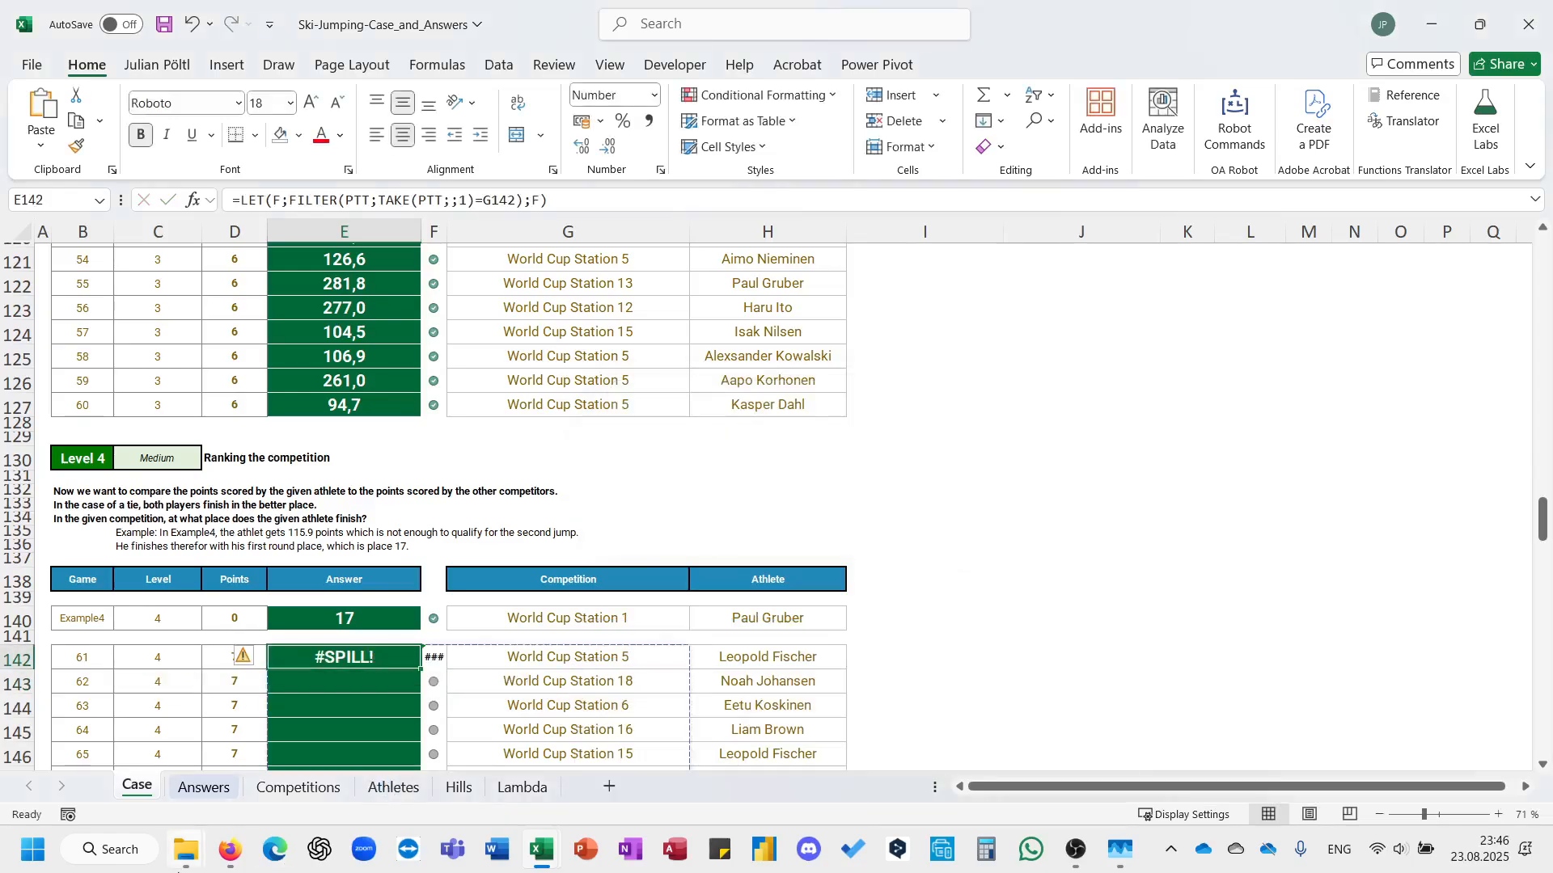
Review the station and athlete columns of the grouped results in Competitions and return to the Case sheet.
{"action": "left_click", "coordinate": [299, 787]}
{"action": "left_click_drag", "start_coordinate": [764, 263], "coordinate": [777, 480]}
{"action": "left_click_drag", "start_coordinate": [898, 433], "coordinate": [923, 558]}
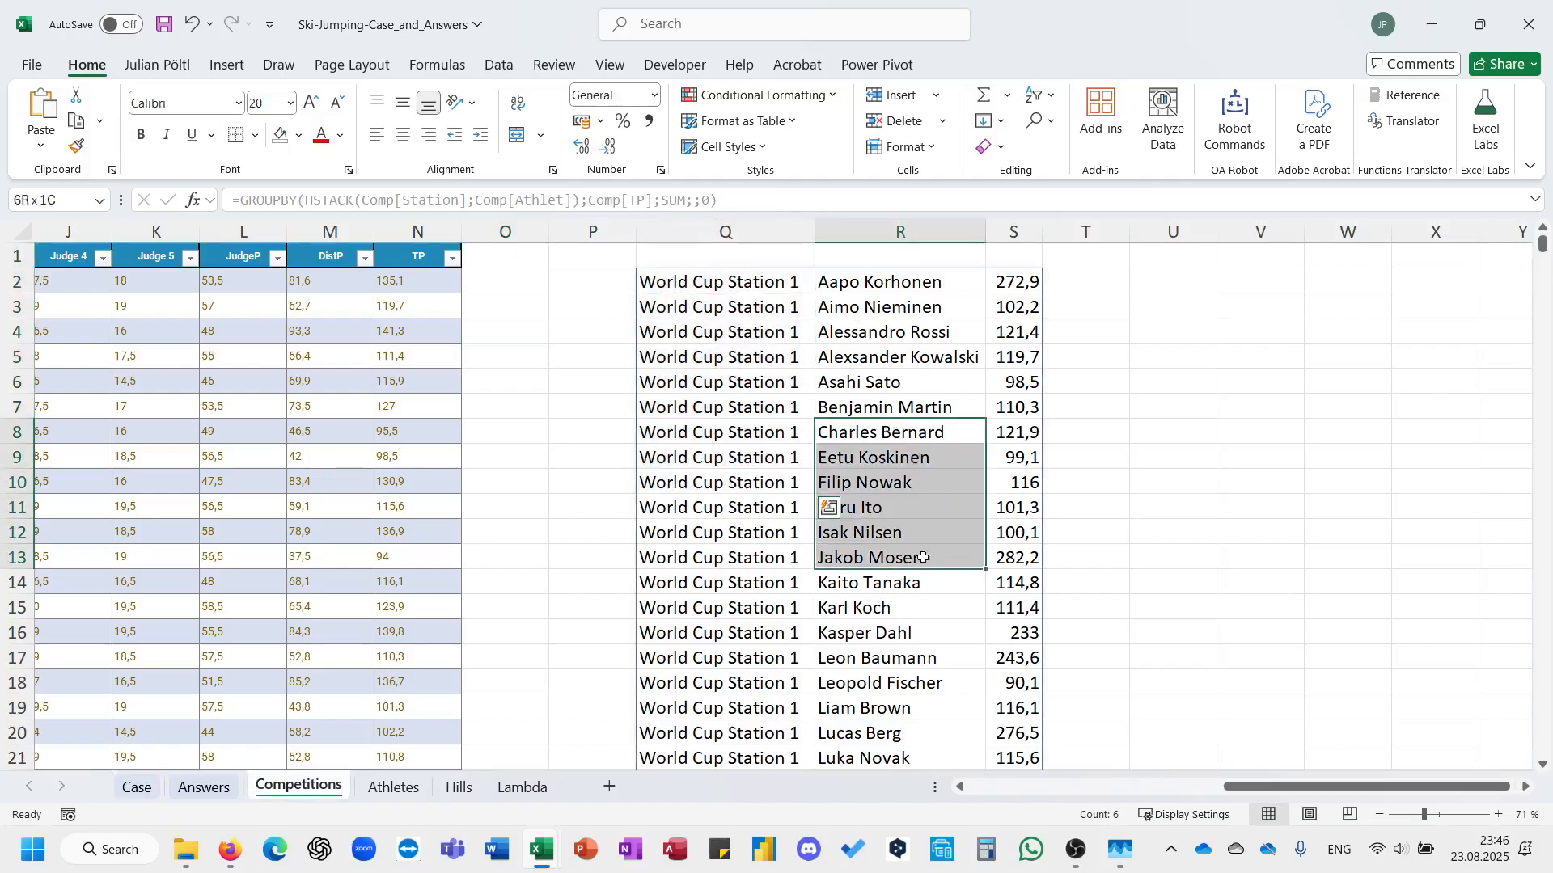
{"action": "left_click", "coordinate": [156, 794]}
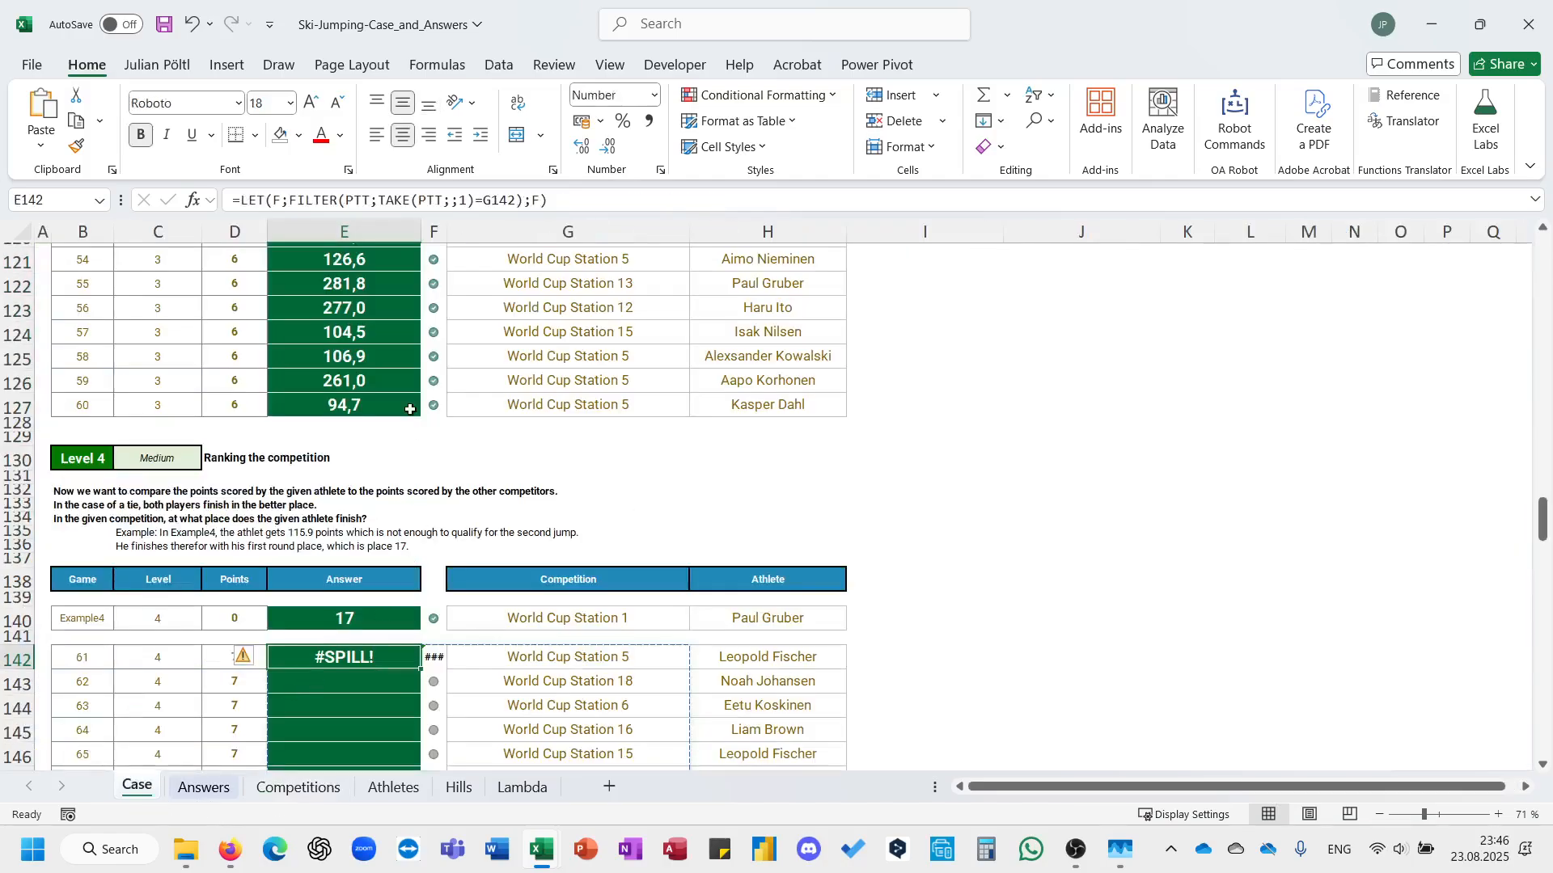
Replace the final F in E142's LET formula with SORT(F;3;-1) to order by points descending.
{"action": "left_click", "coordinate": [577, 200]}
{"action": "key", "text": "BackSpace"}
{"action": "key", "text": "BackSpace"}
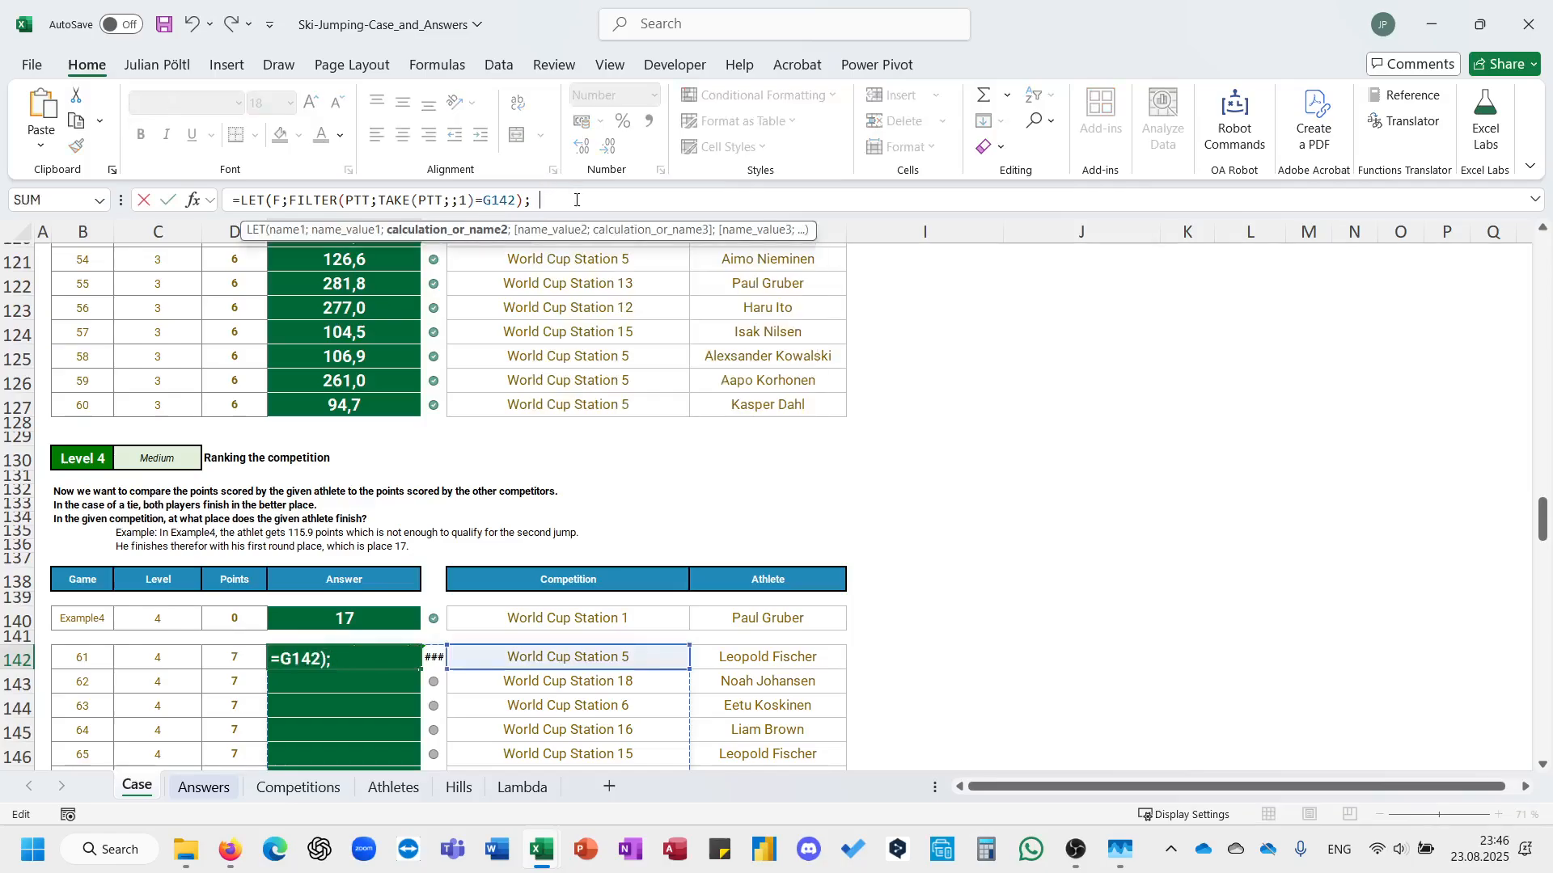
{"action": "type", "text": "so"}
{"action": "key", "text": "Tab"}
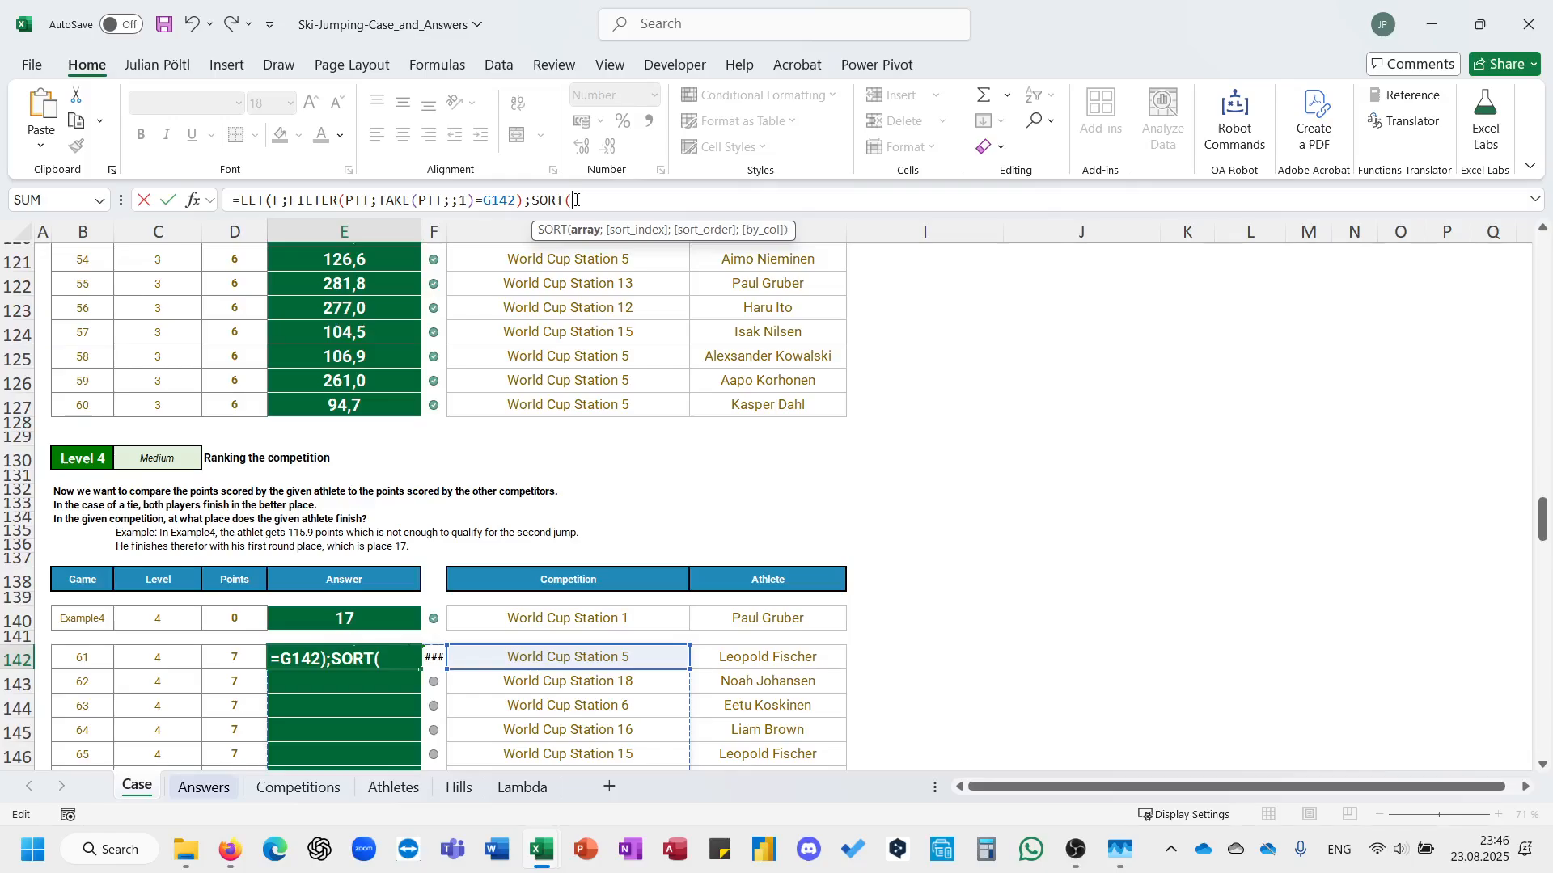
{"action": "type", "text": "F"}
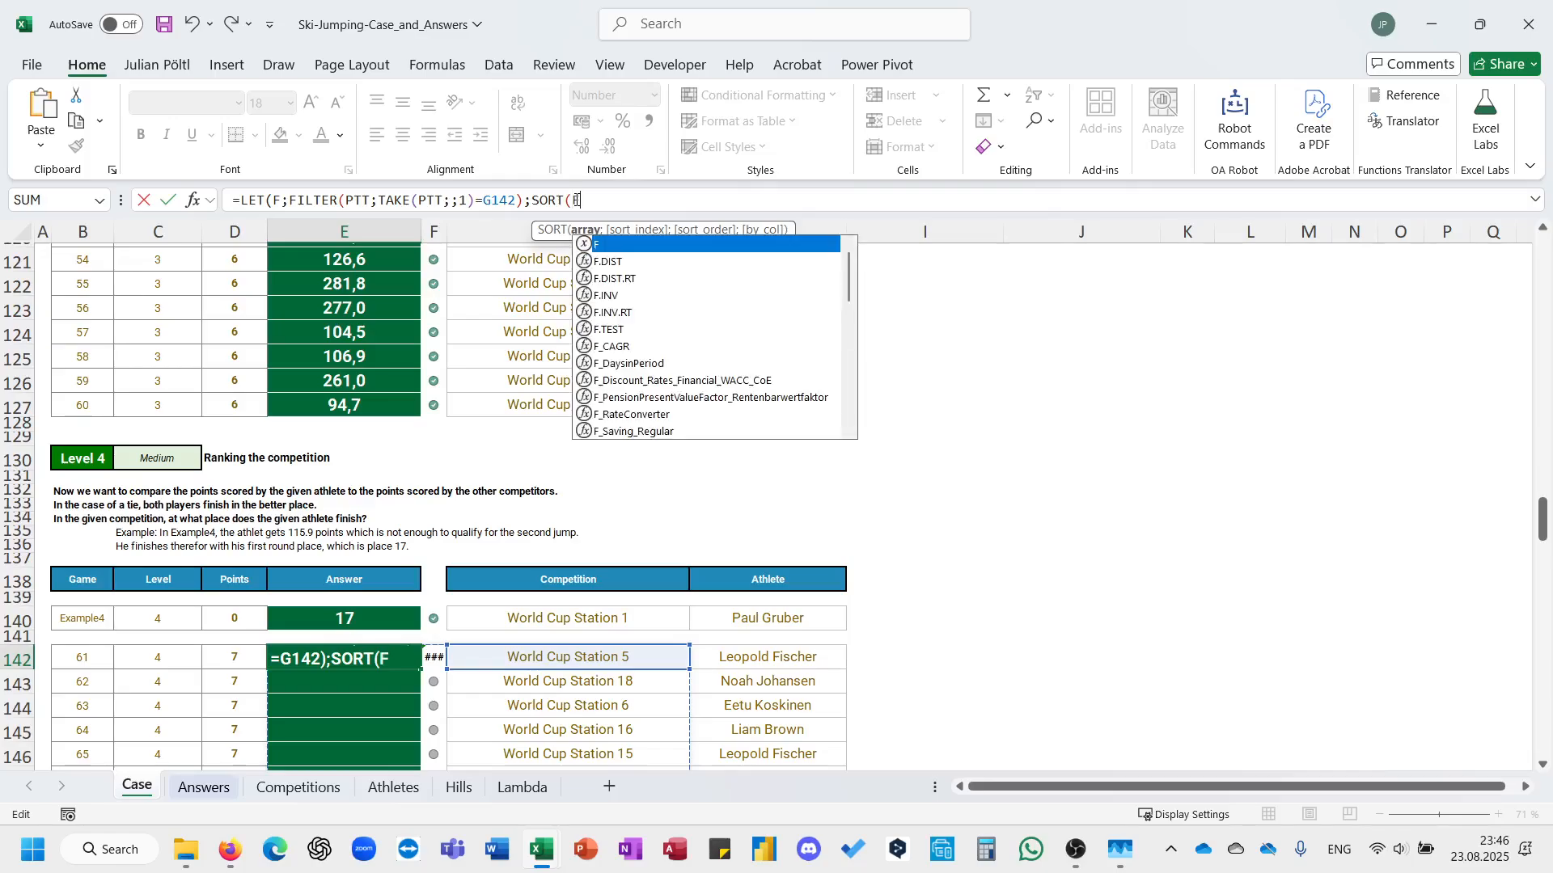
{"action": "type", "text": ";"}
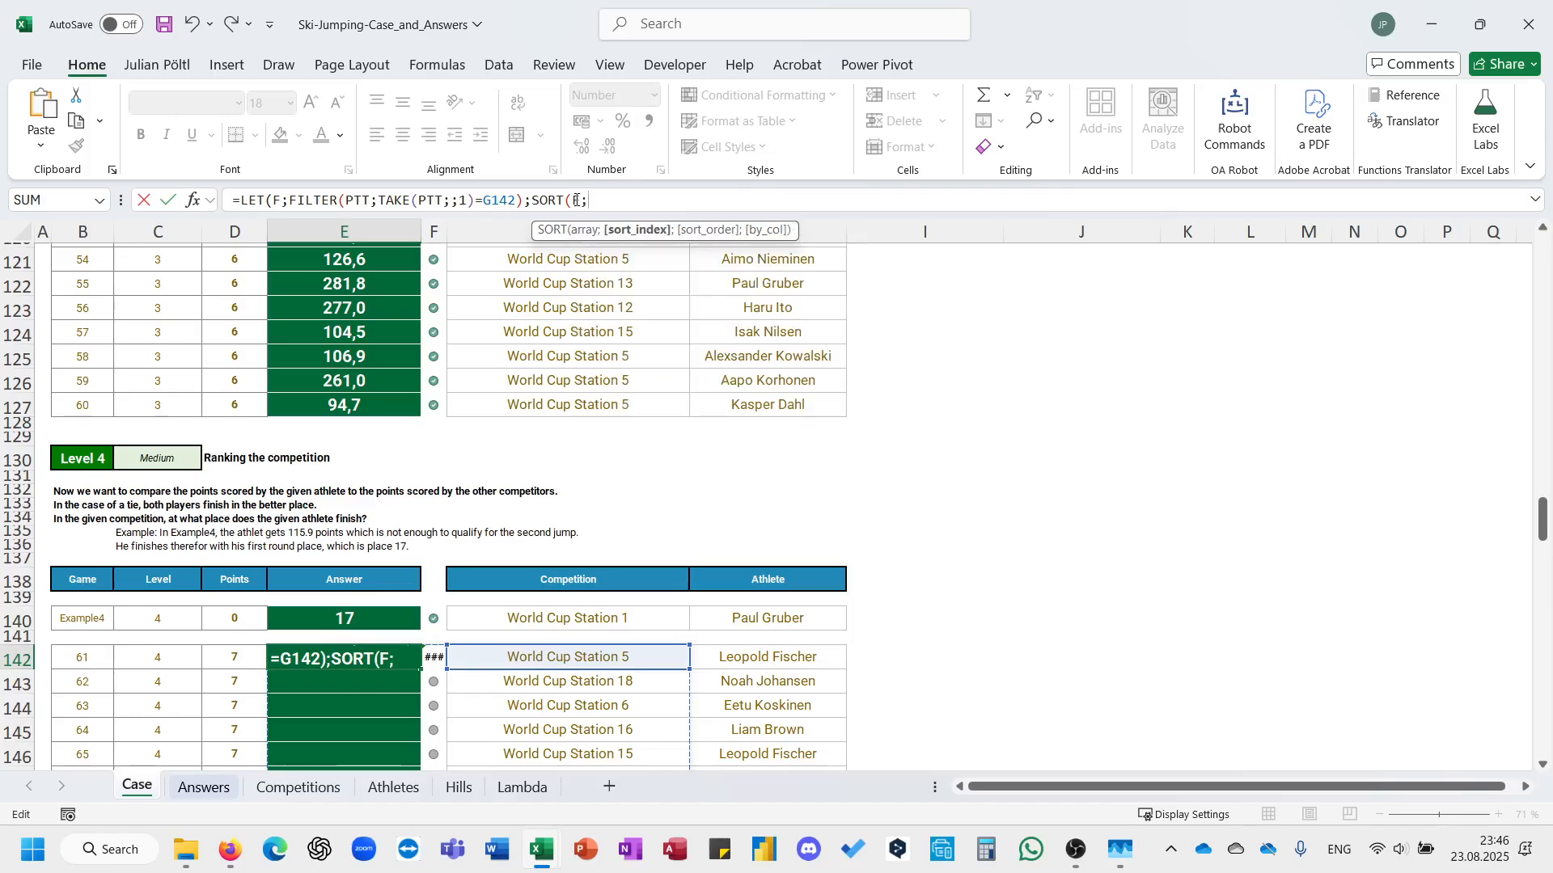
{"action": "type", "text": "3;-1)"}
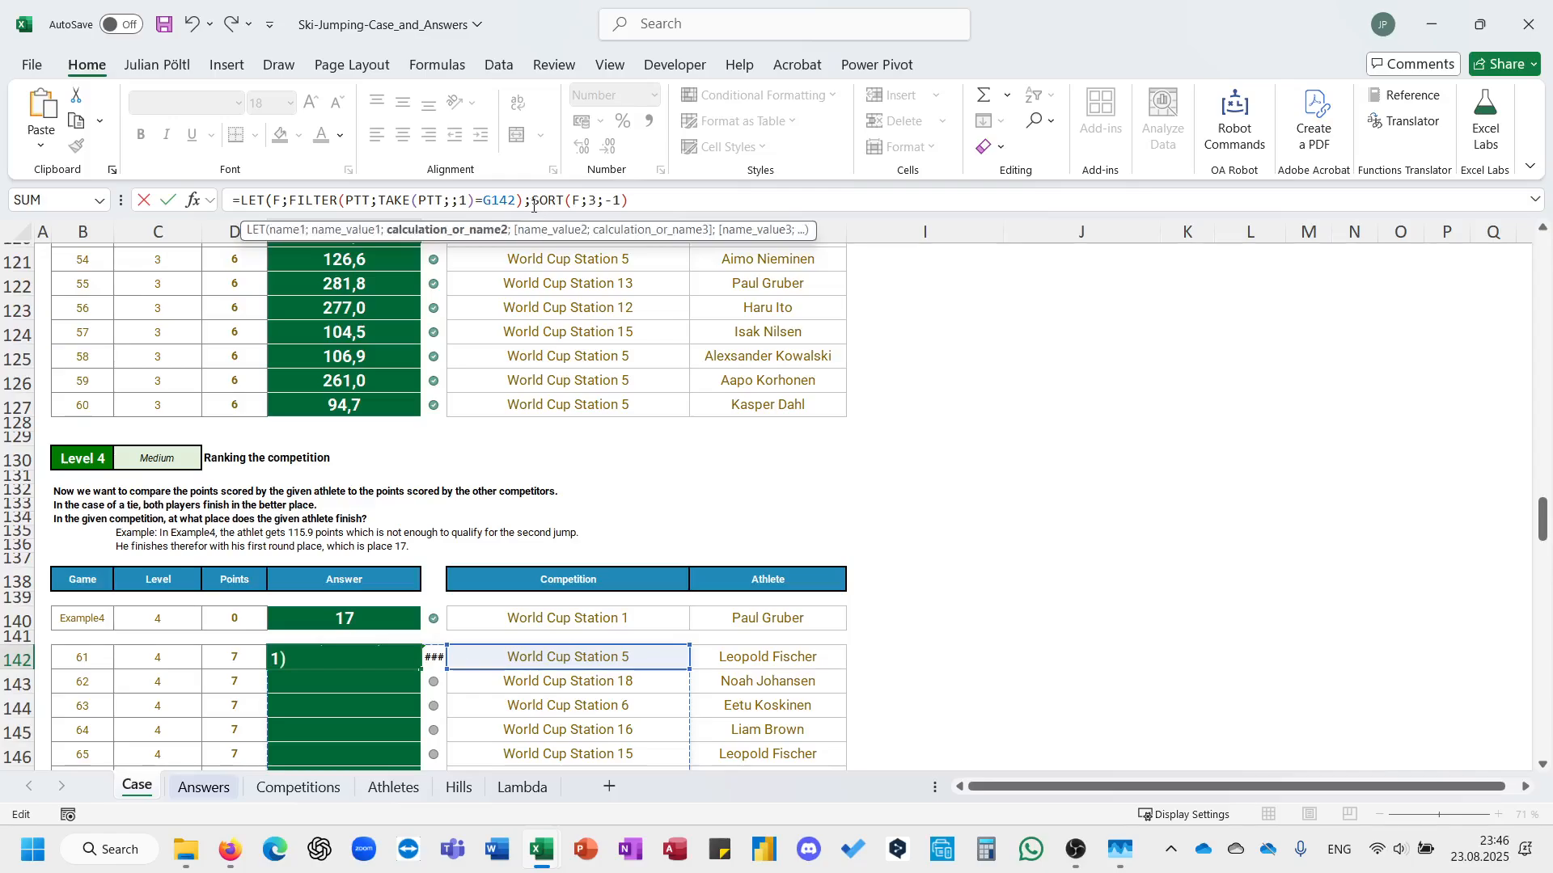
Assign the SORT(F;3;-1) expression to a variable S in the LET formula.
{"action": "left_click", "coordinate": [533, 205]}
{"action": "type", "text": "S;"}
{"action": "left_click", "coordinate": [737, 206]}
{"action": "type", "text": ";"}
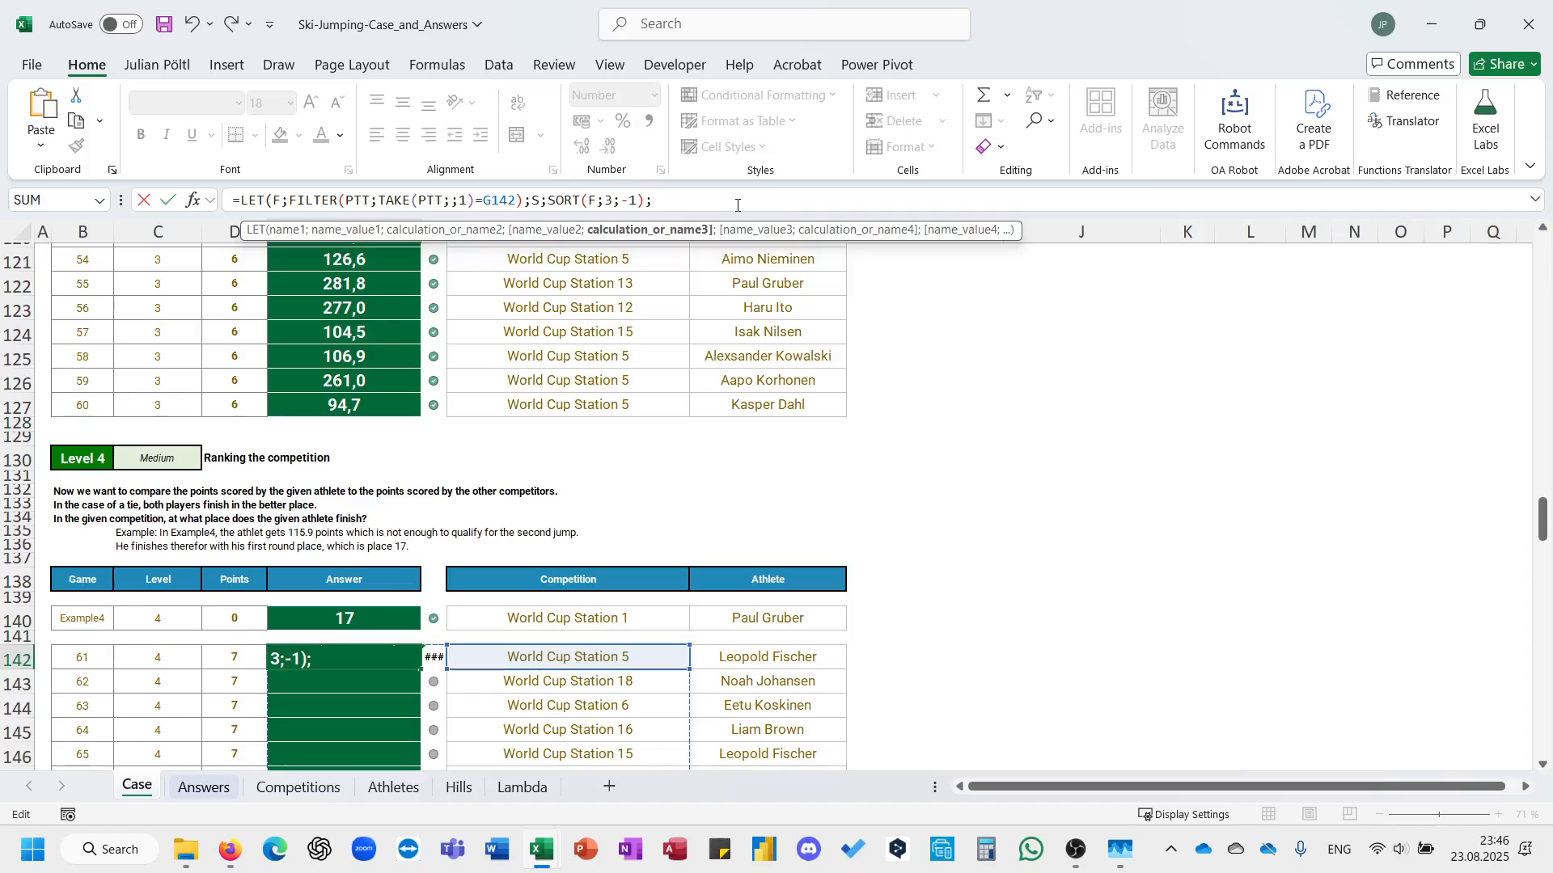
{"action": "type", "text": "PN;"}
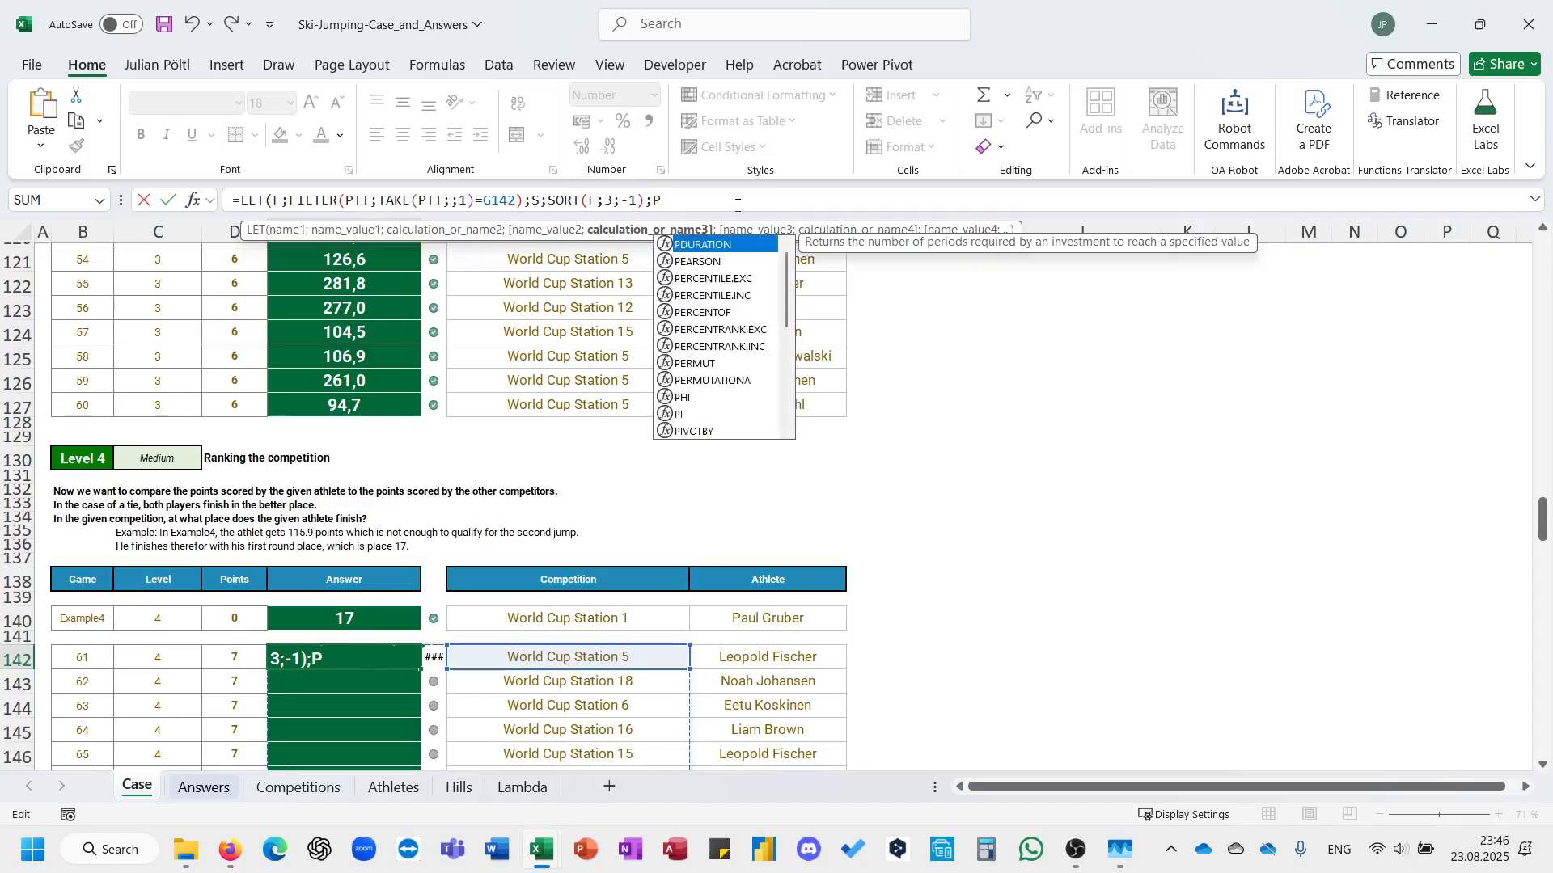
Add a variable PN to the LET formula, starting an XLOOKUP with H142 as the lookup value.
{"action": "left_click", "coordinate": [742, 665]}
{"action": "key", "text": "BackSpace"}
{"action": "key", "text": "BackSpace"}
{"action": "key", "text": "BackSpace"}
{"action": "key", "text": "BackSpace"}
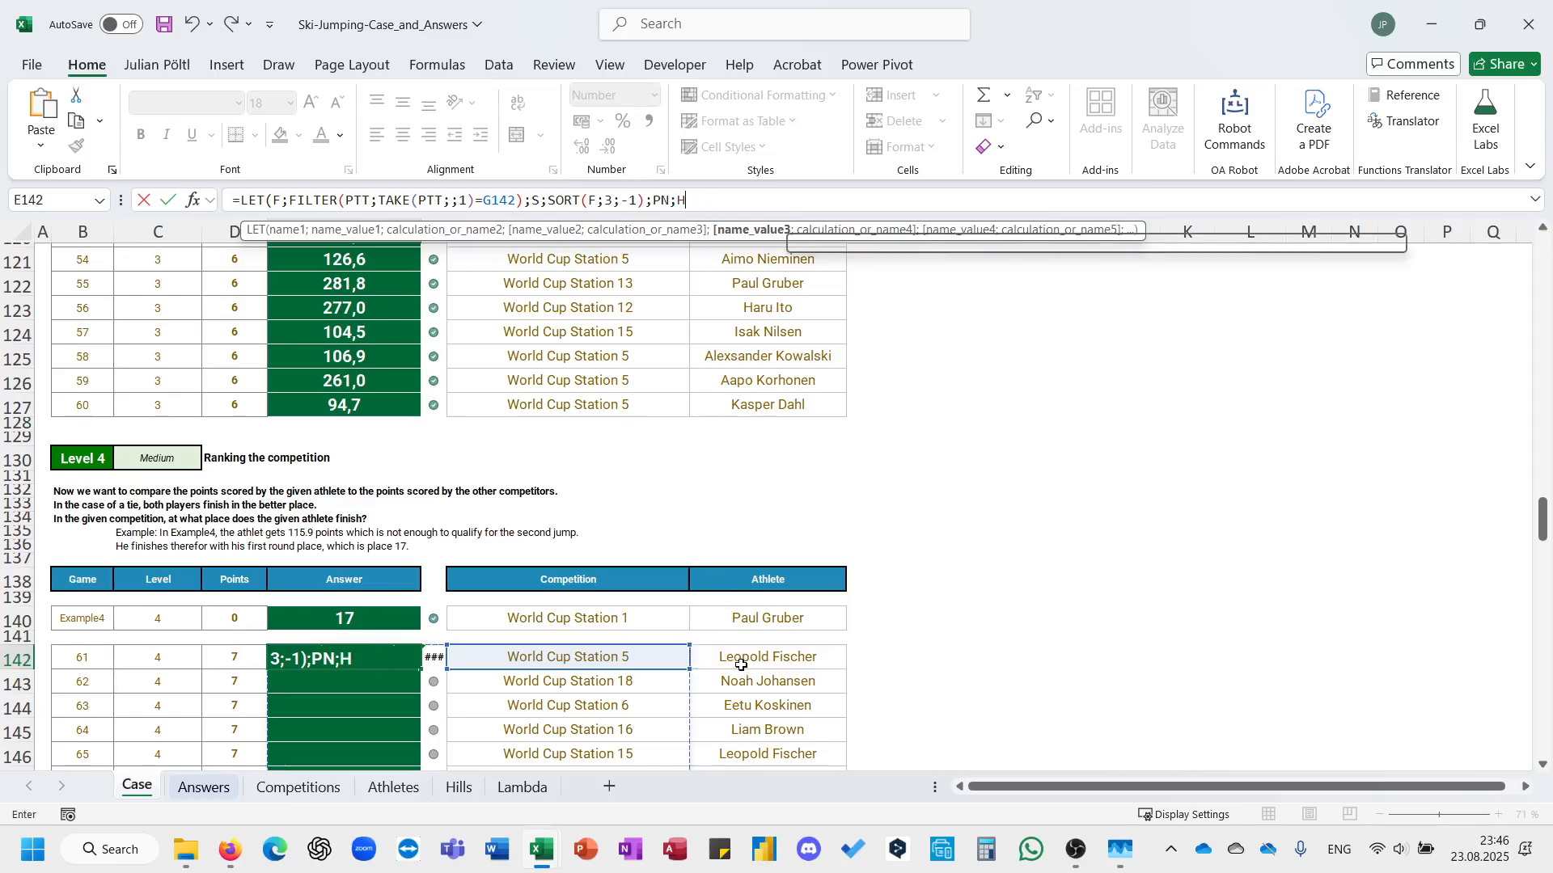
{"action": "type", "text": "xl"}
{"action": "key", "text": "Tab"}
{"action": "left_click", "coordinate": [741, 665]}
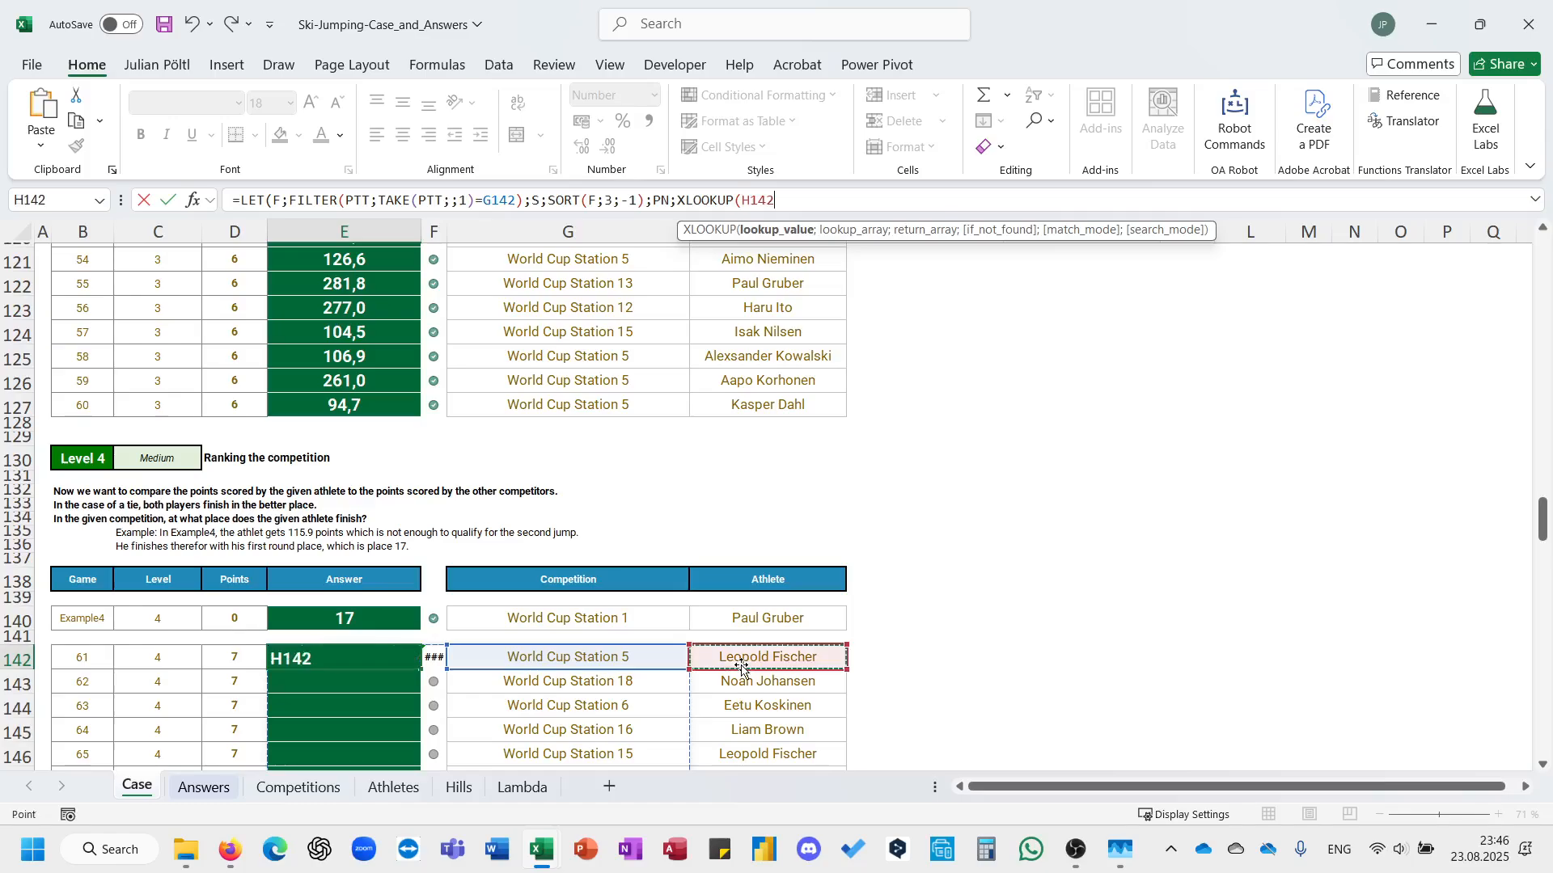
Set the XLOOKUP's lookup array to the athlete column with CHOOSECOLS(S;2).
{"action": "type", "text": ";choo"}
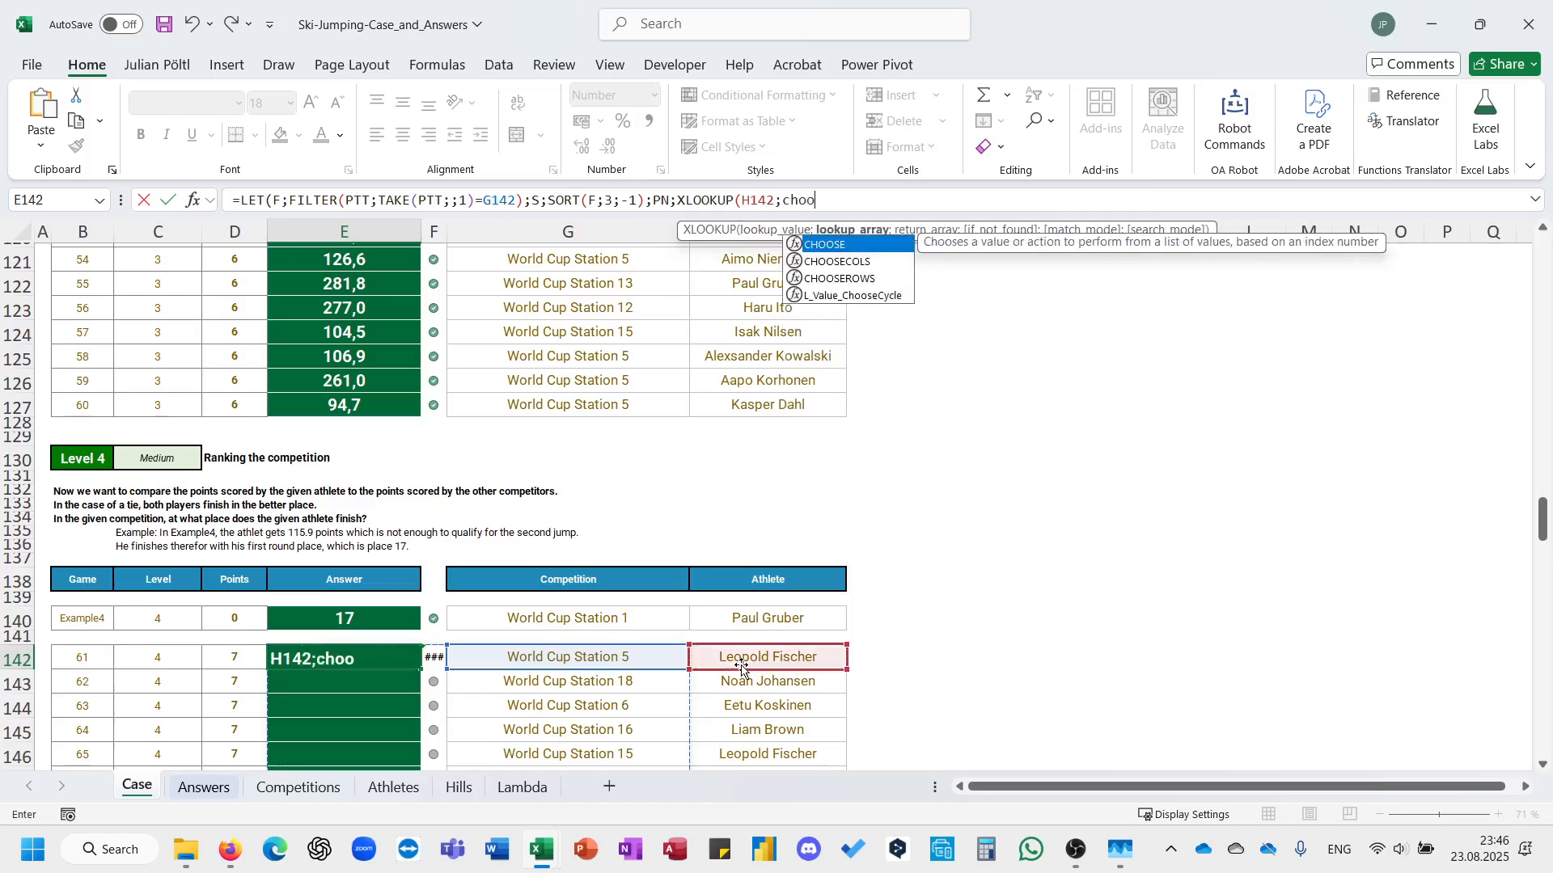
{"action": "key", "text": "Tab"}
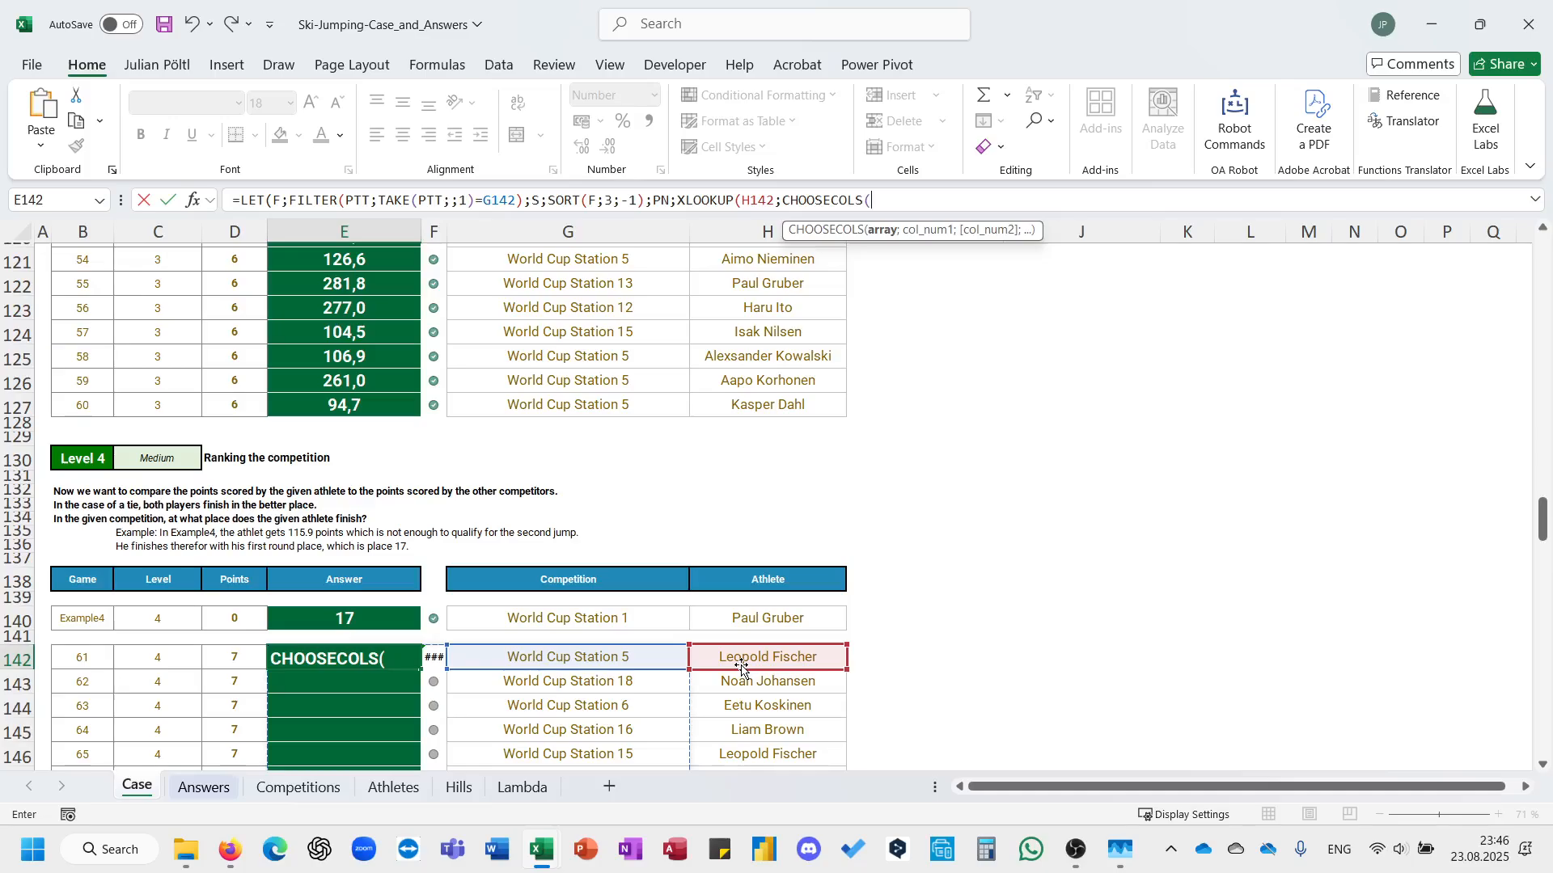
{"action": "type", "text": "S;2"}
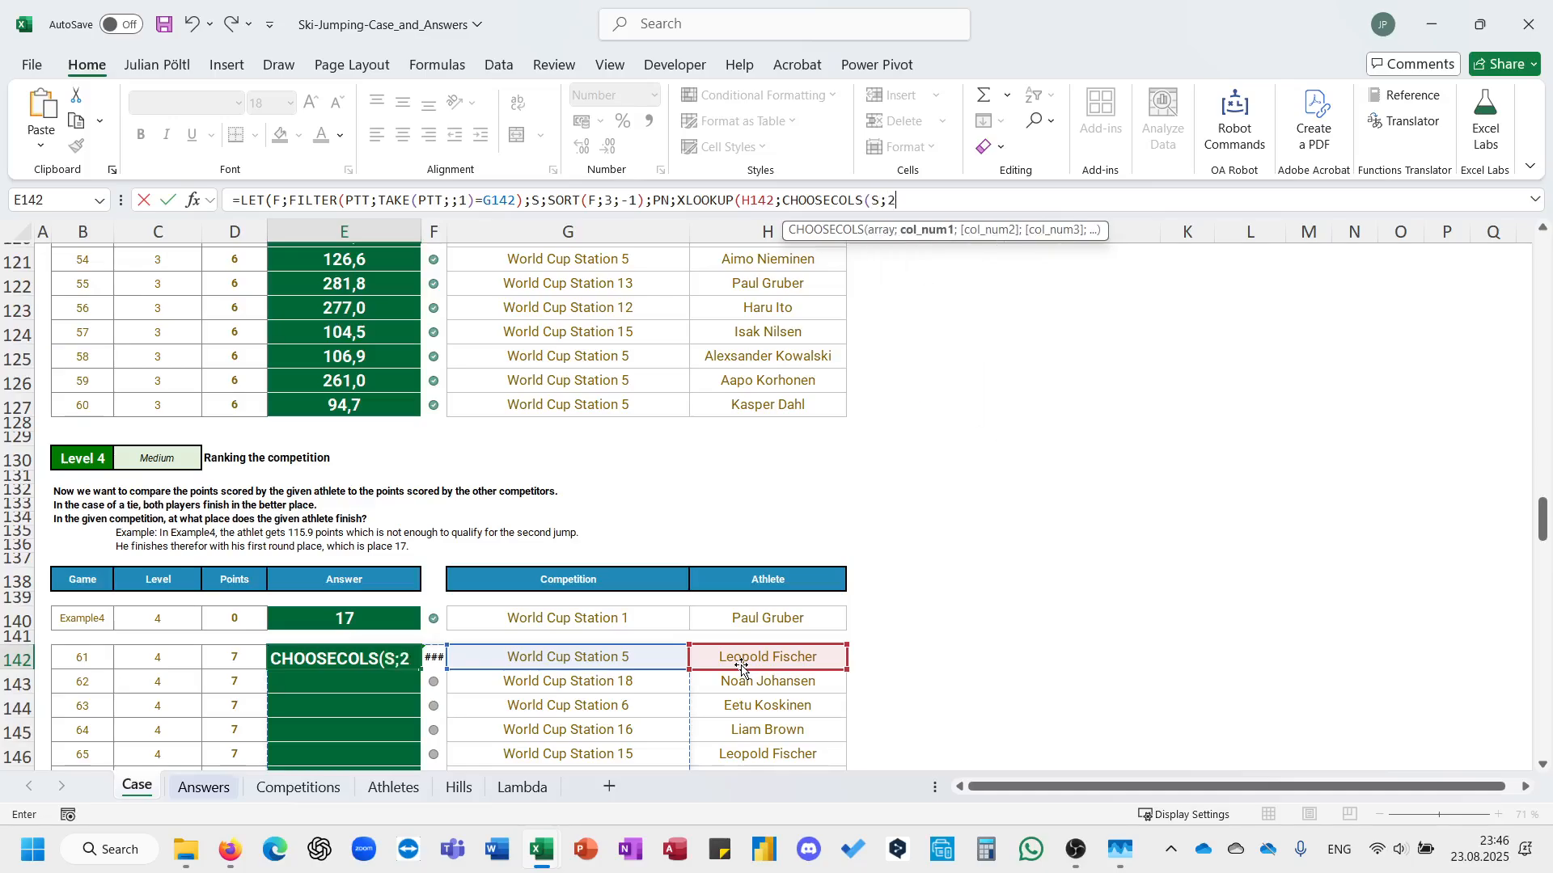
{"action": "type", "text": ");Choo"}
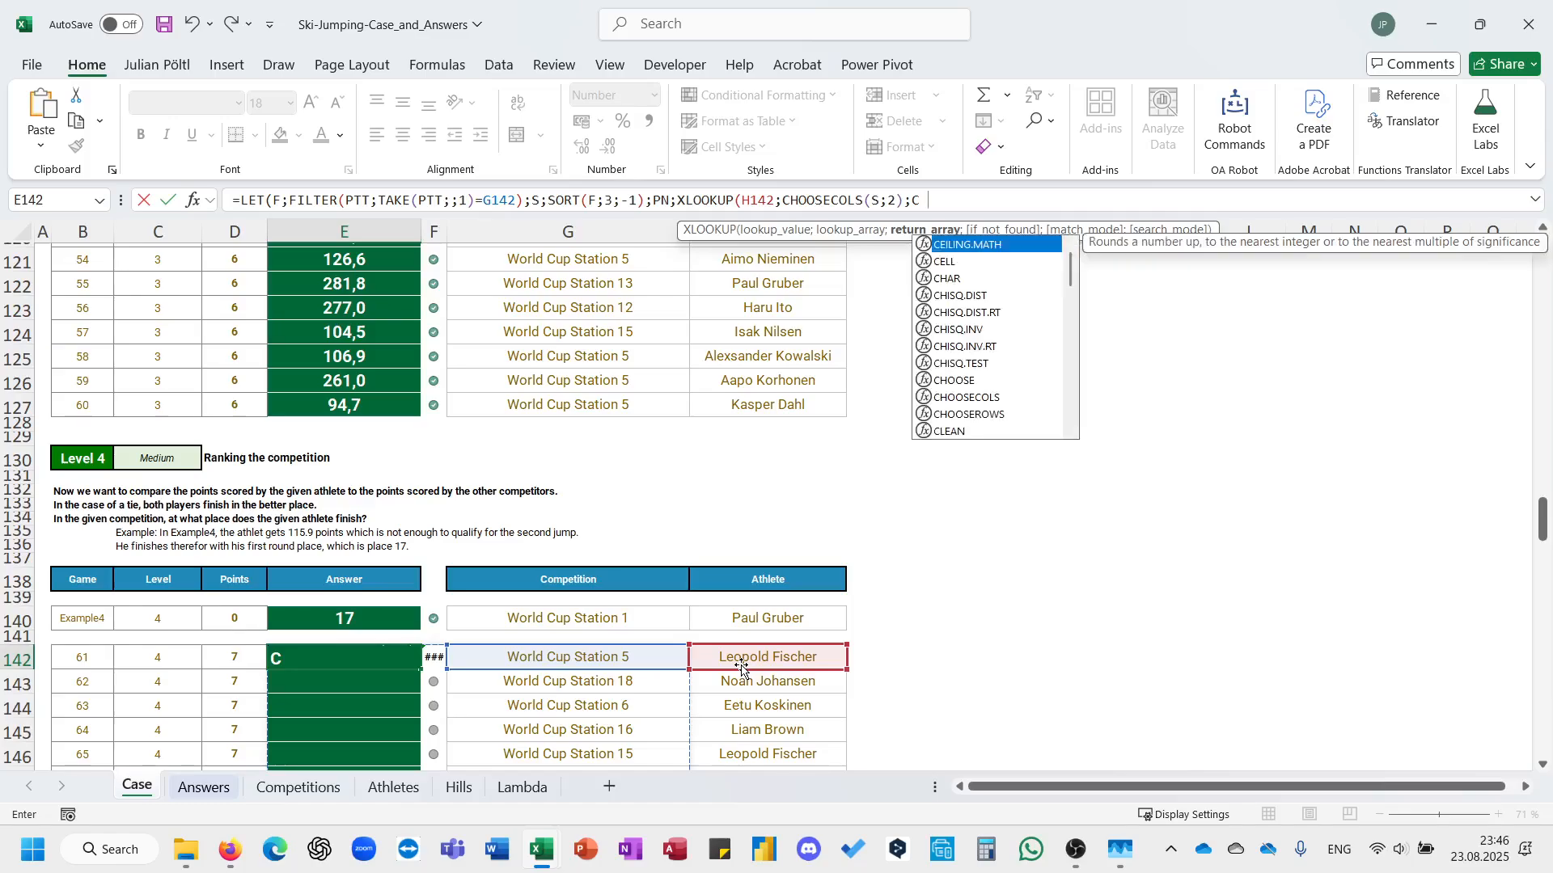
Set the XLOOKUP's return array to the points column with CHOOSECOLS(S;3) and close the lookup.
{"action": "key", "text": "Tab"}
{"action": "type", "text": "S;"}
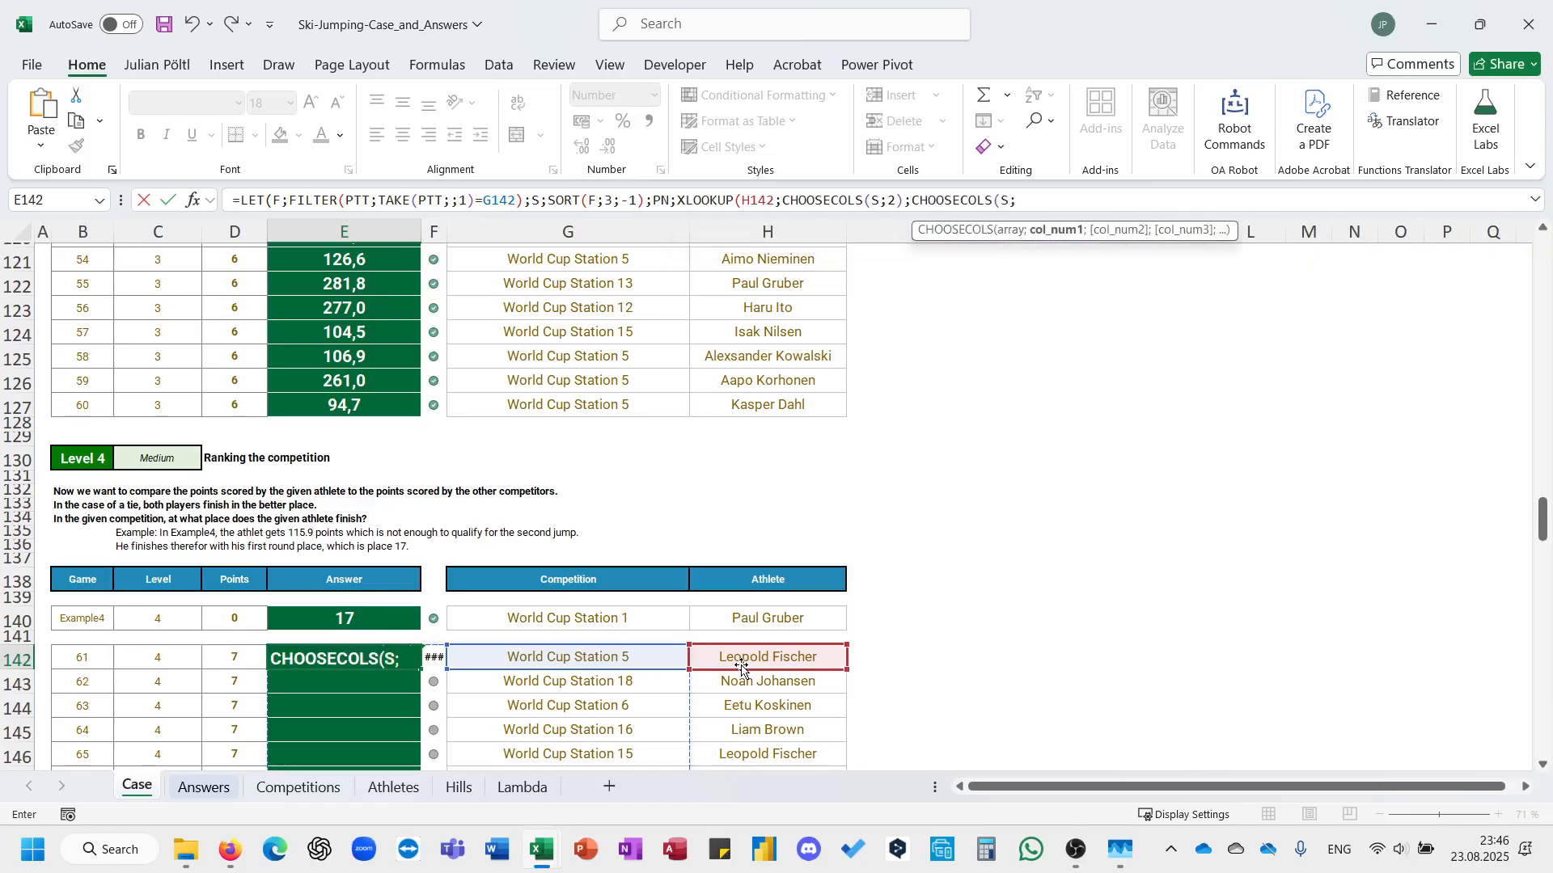
{"action": "type", "text": "3));"}
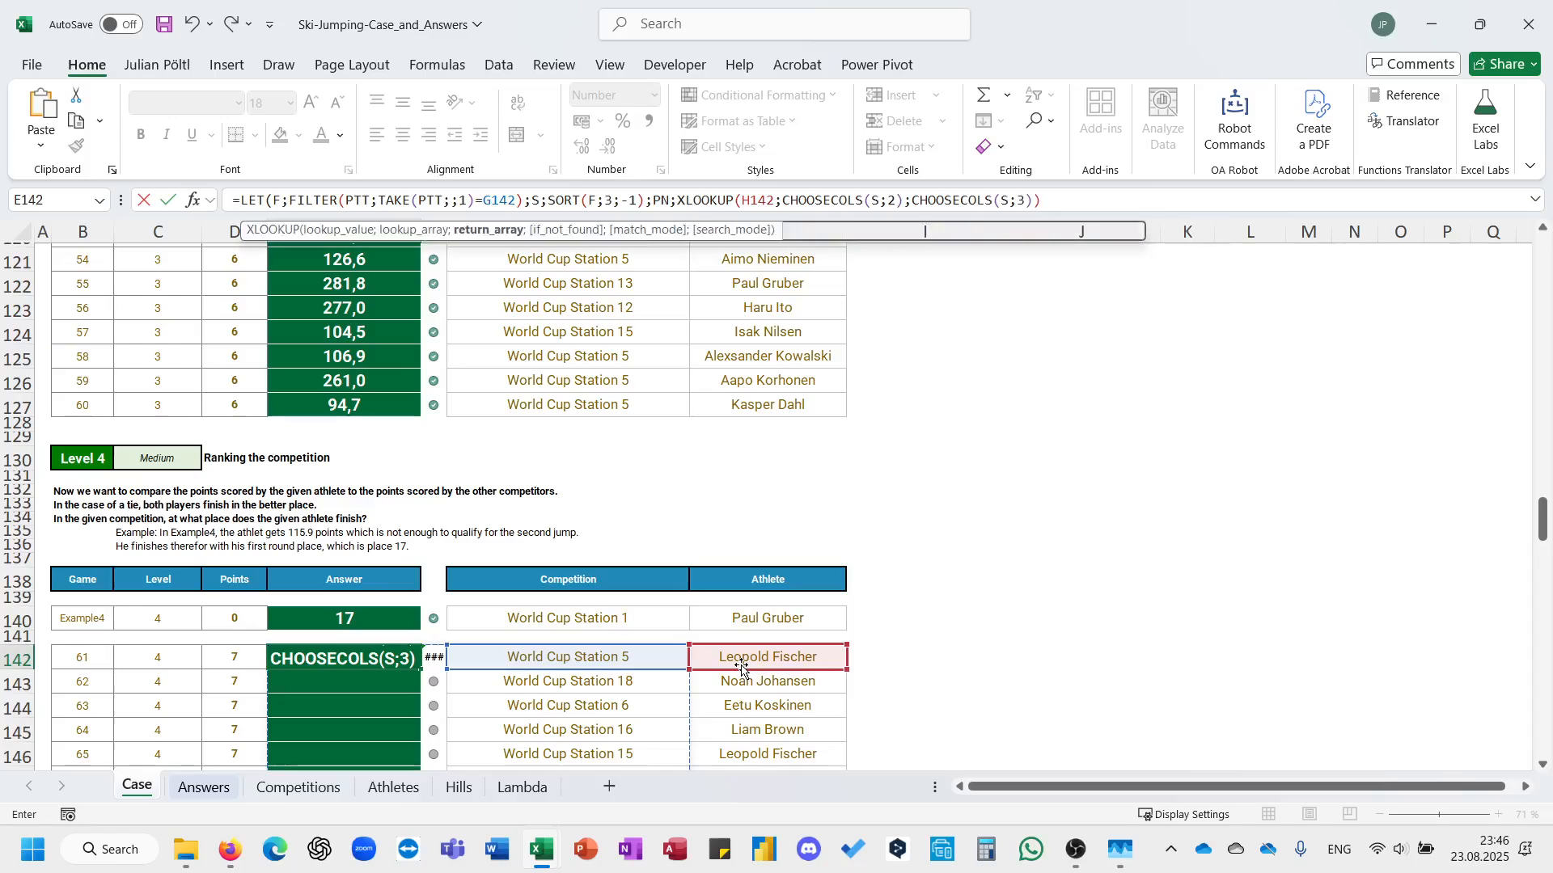
{"action": "type", "text": "PN)"}
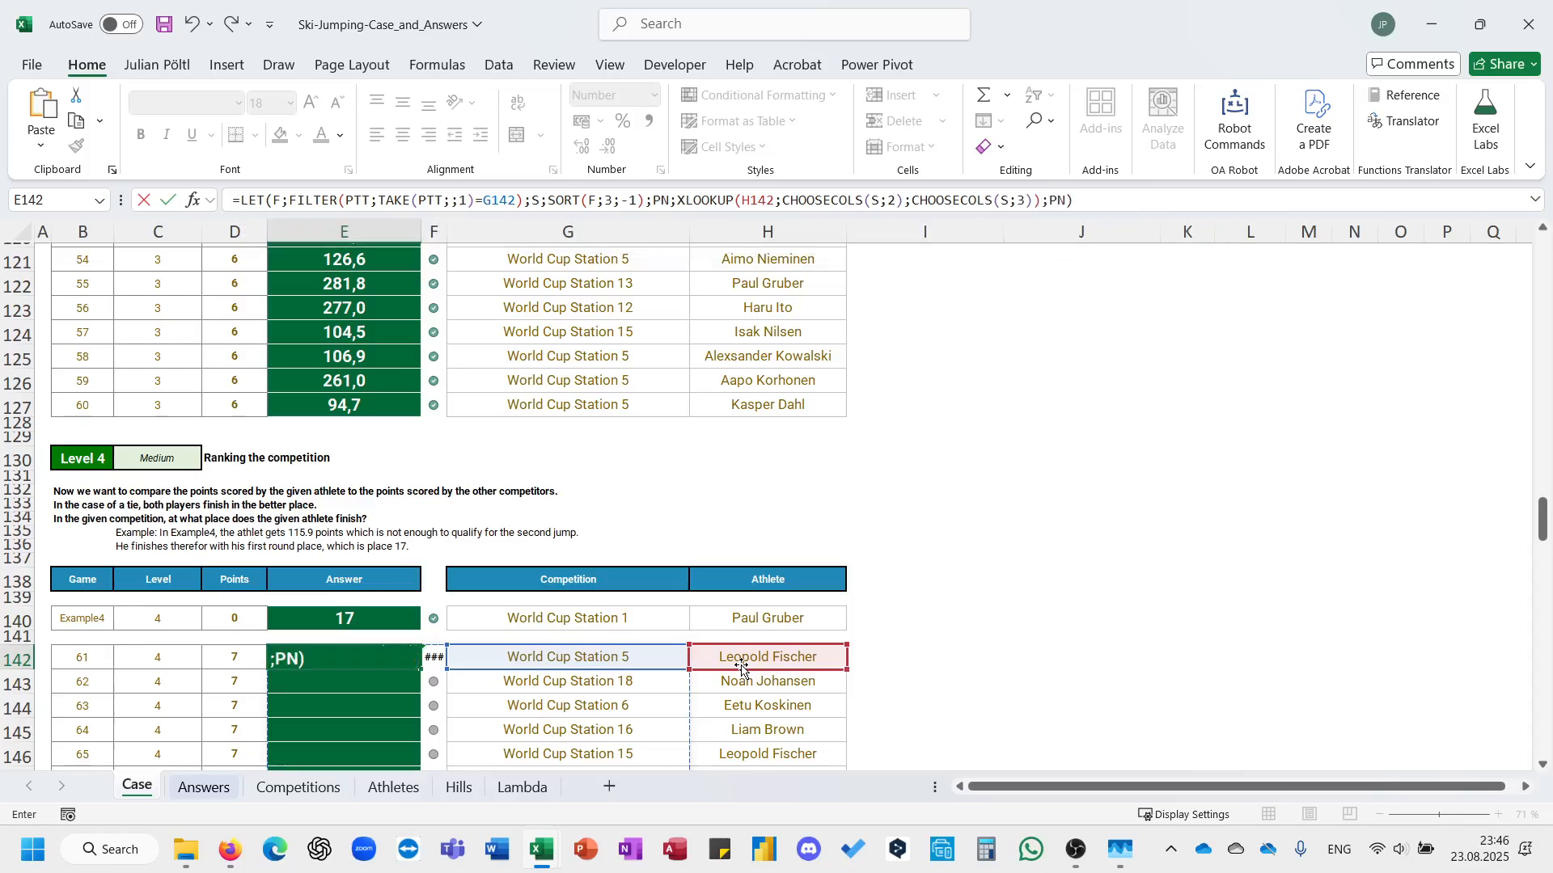
Make PN the final result of the LET formula in E142, enter it and apply the two-decimal number format.
{"action": "key", "text": "ctrl+Return"}
{"action": "key", "text": "ctrl+shift+1"}
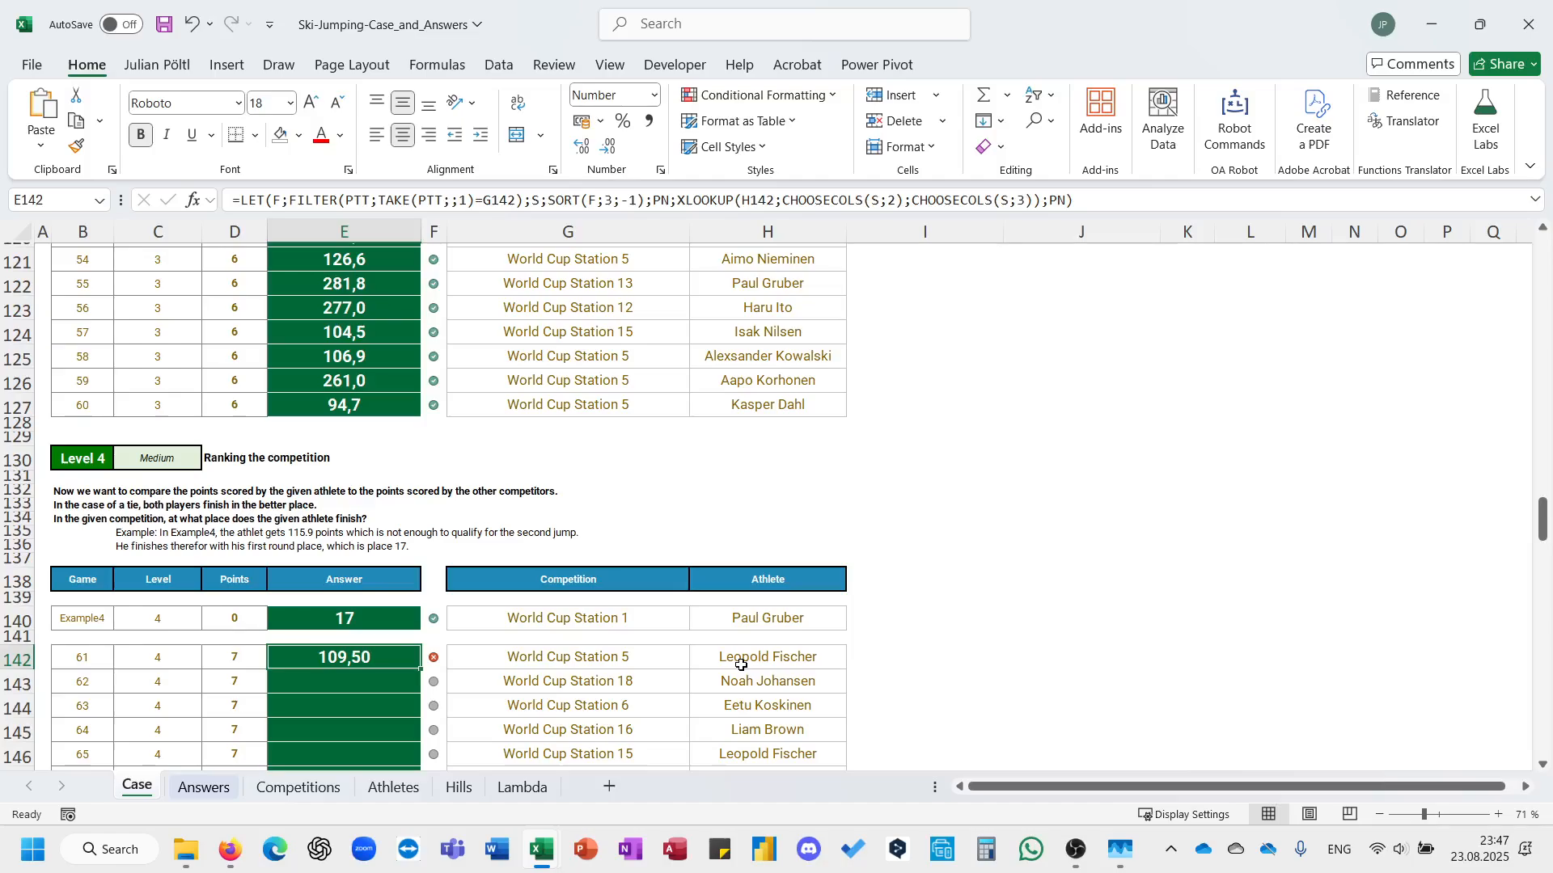
{"action": "left_click", "coordinate": [1092, 201]}
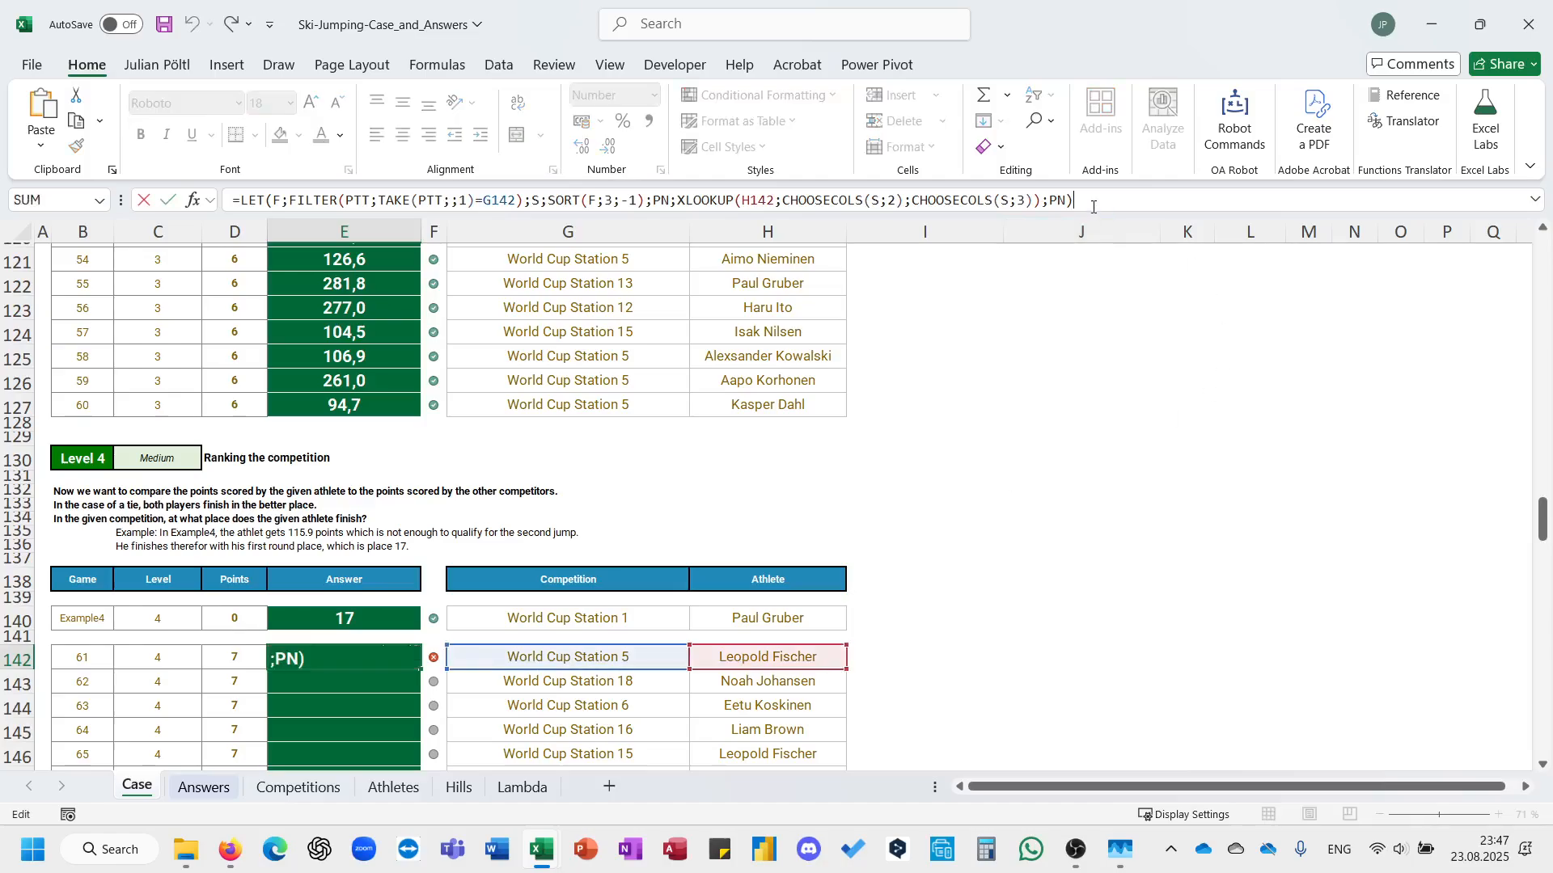
{"action": "key", "text": "BackSpace"}
{"action": "key", "text": "BackSpace"}
{"action": "key", "text": "BackSpace"}
{"action": "key", "text": "Escape"}
{"action": "left_click", "coordinate": [89, 505]}
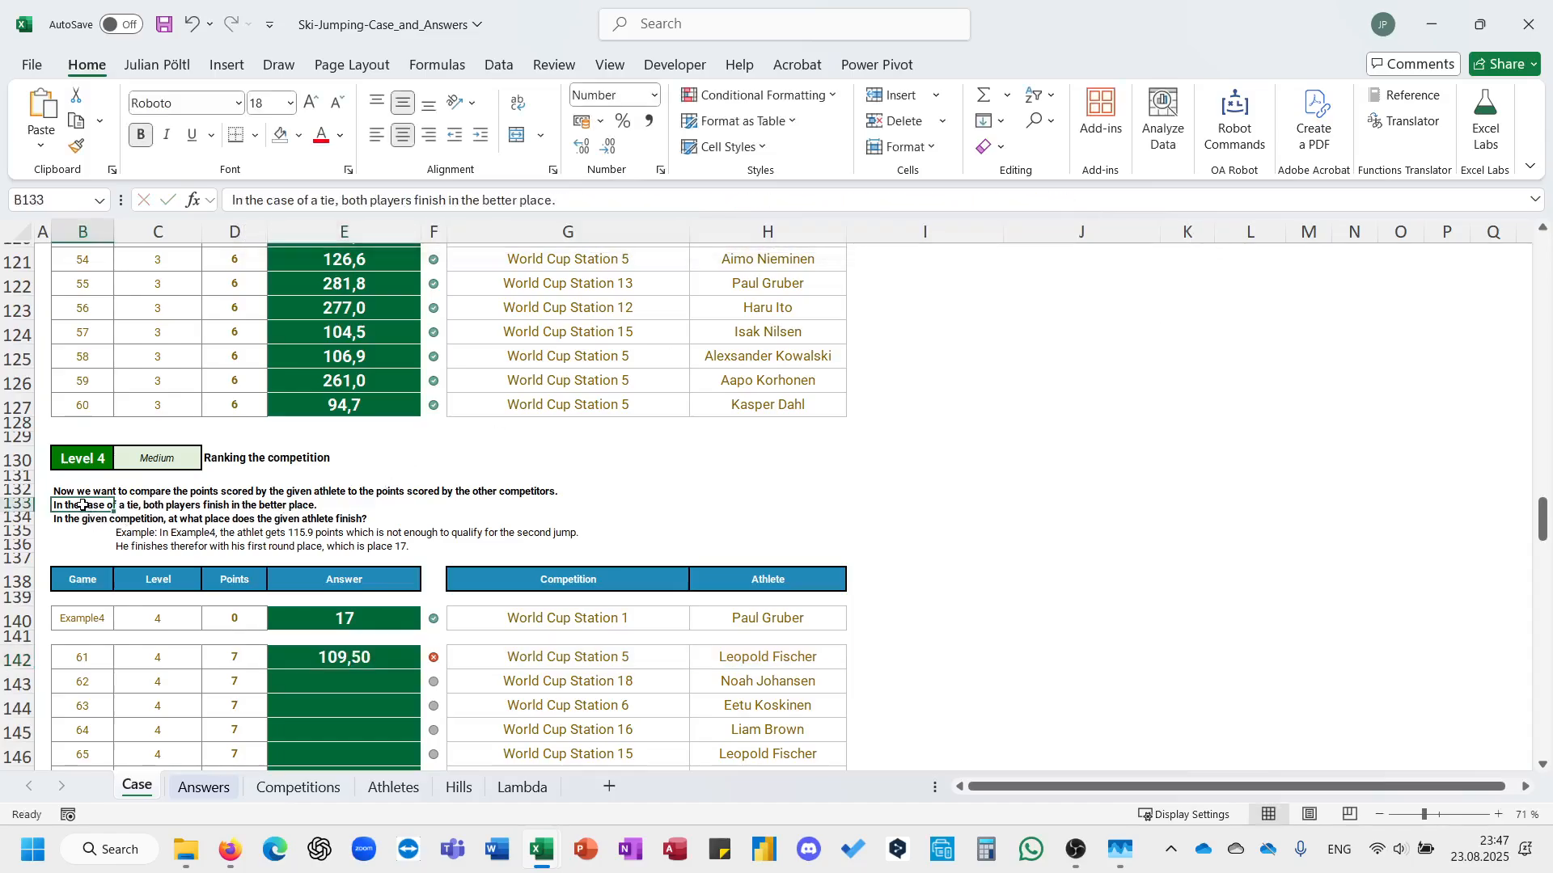
{"action": "left_click", "coordinate": [397, 657]}
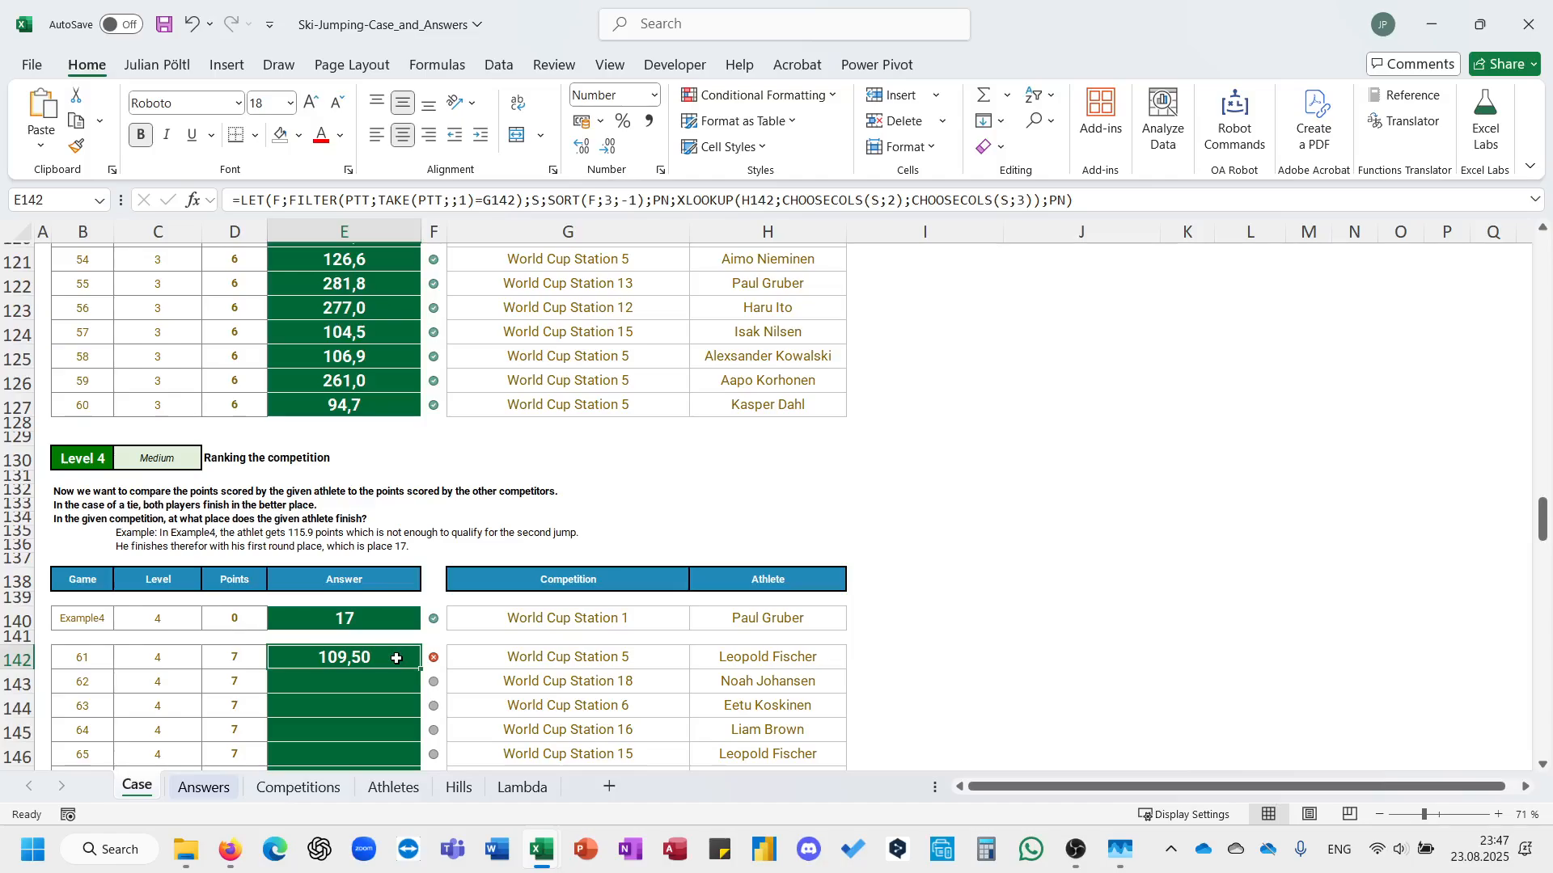
Replace the final PN result in E142's LET formula with an XMATCH function that uses PN as the lookup value.
{"action": "left_click", "coordinate": [1128, 201]}
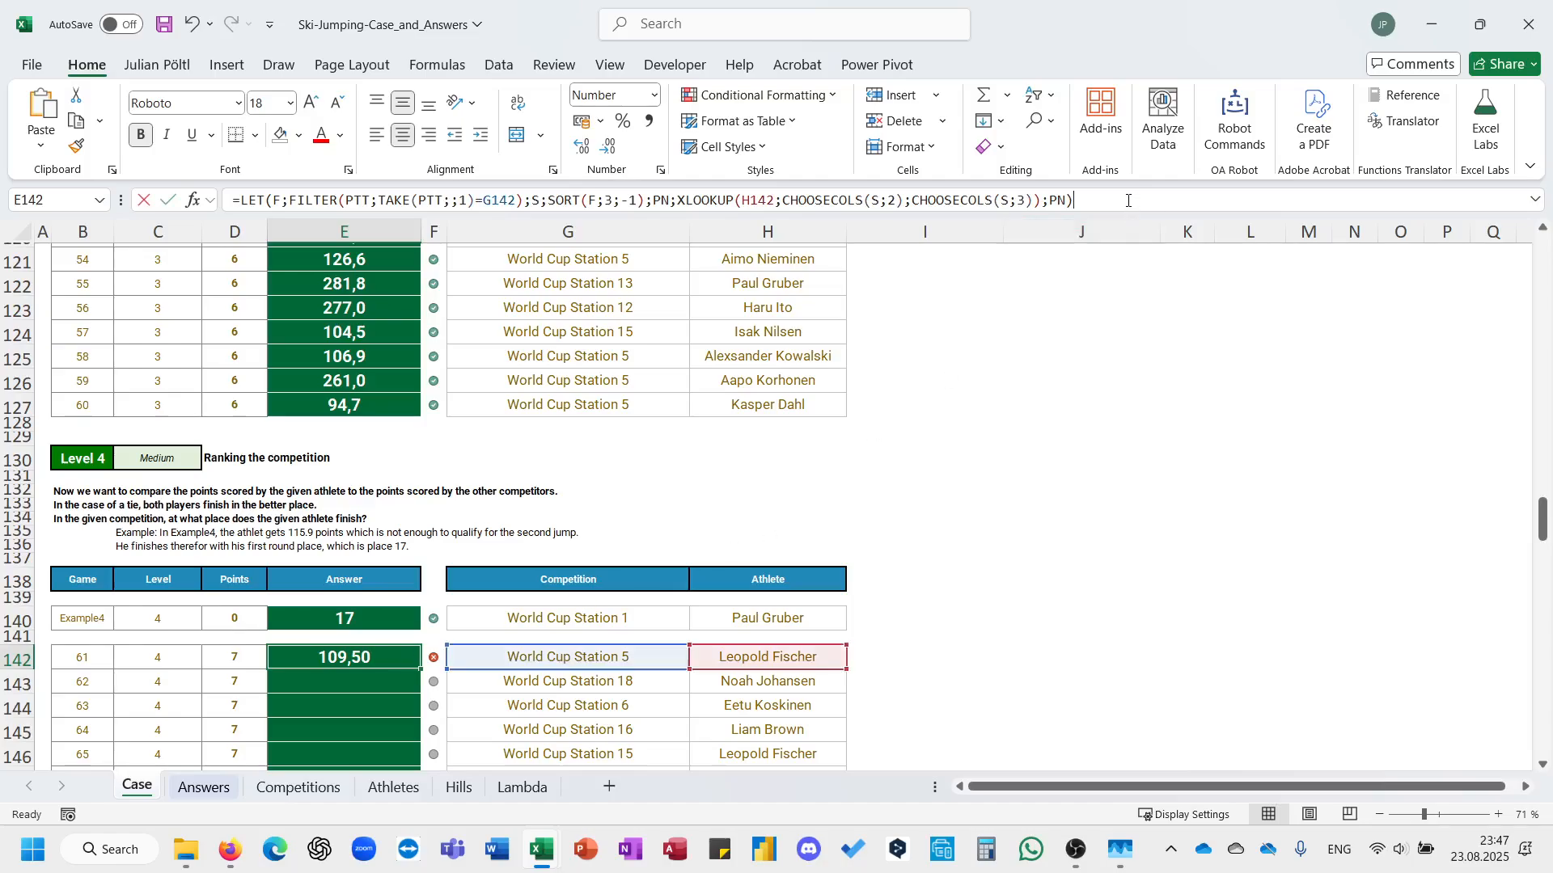
{"action": "key", "text": "BackSpace"}
{"action": "key", "text": "BackSpace"}
{"action": "key", "text": "BackSpace"}
{"action": "type", "text": "XMATCH("}
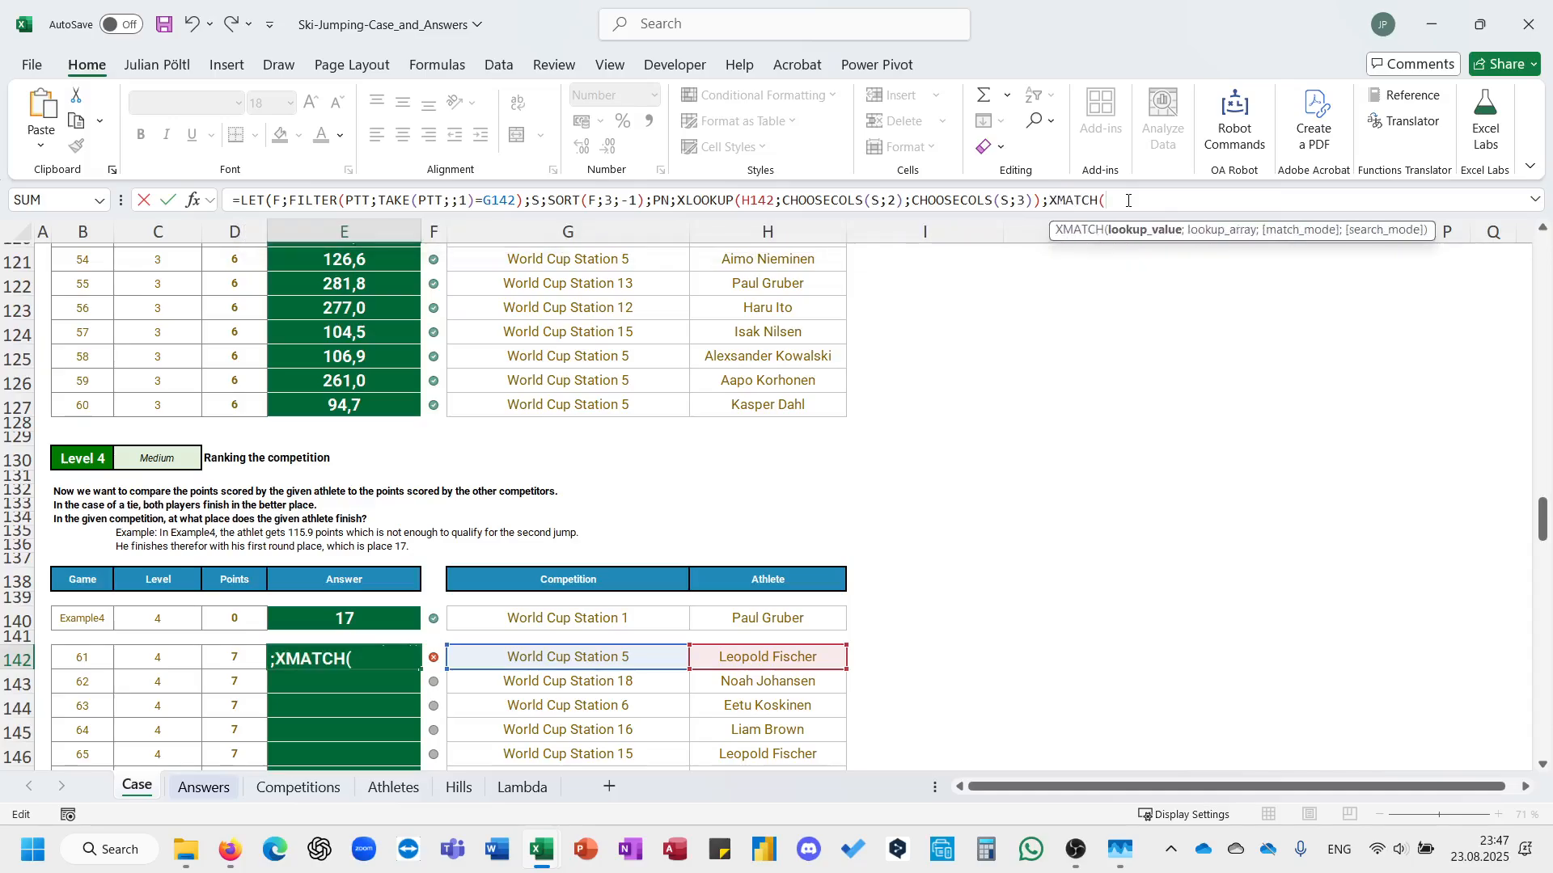
{"action": "type", "text": "PN;cho"}
{"action": "key", "text": "Down"}
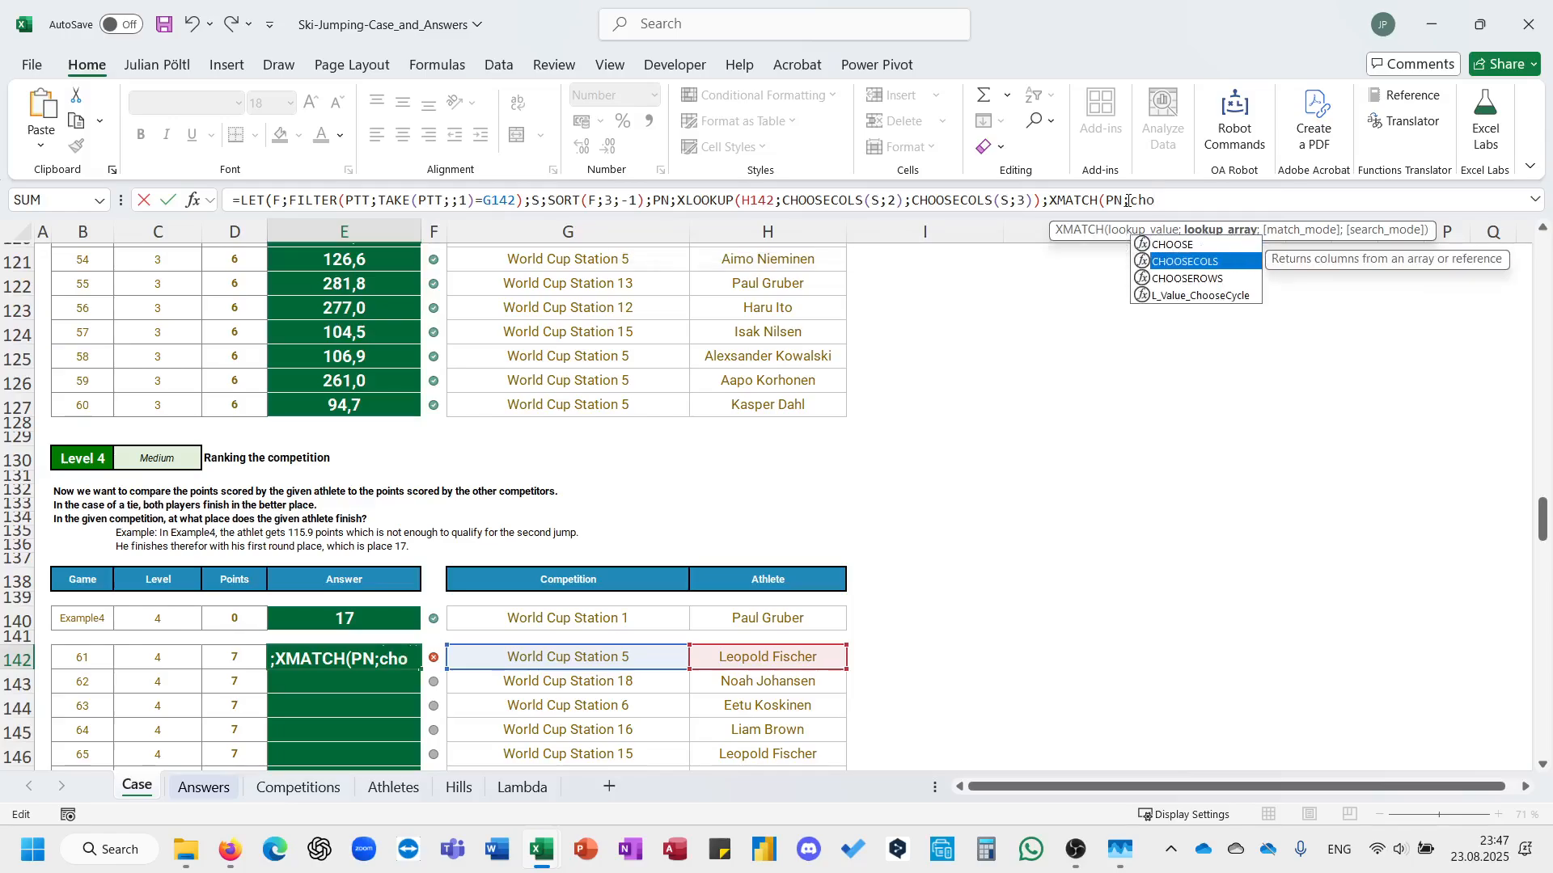
{"action": "key", "text": "Tab"}
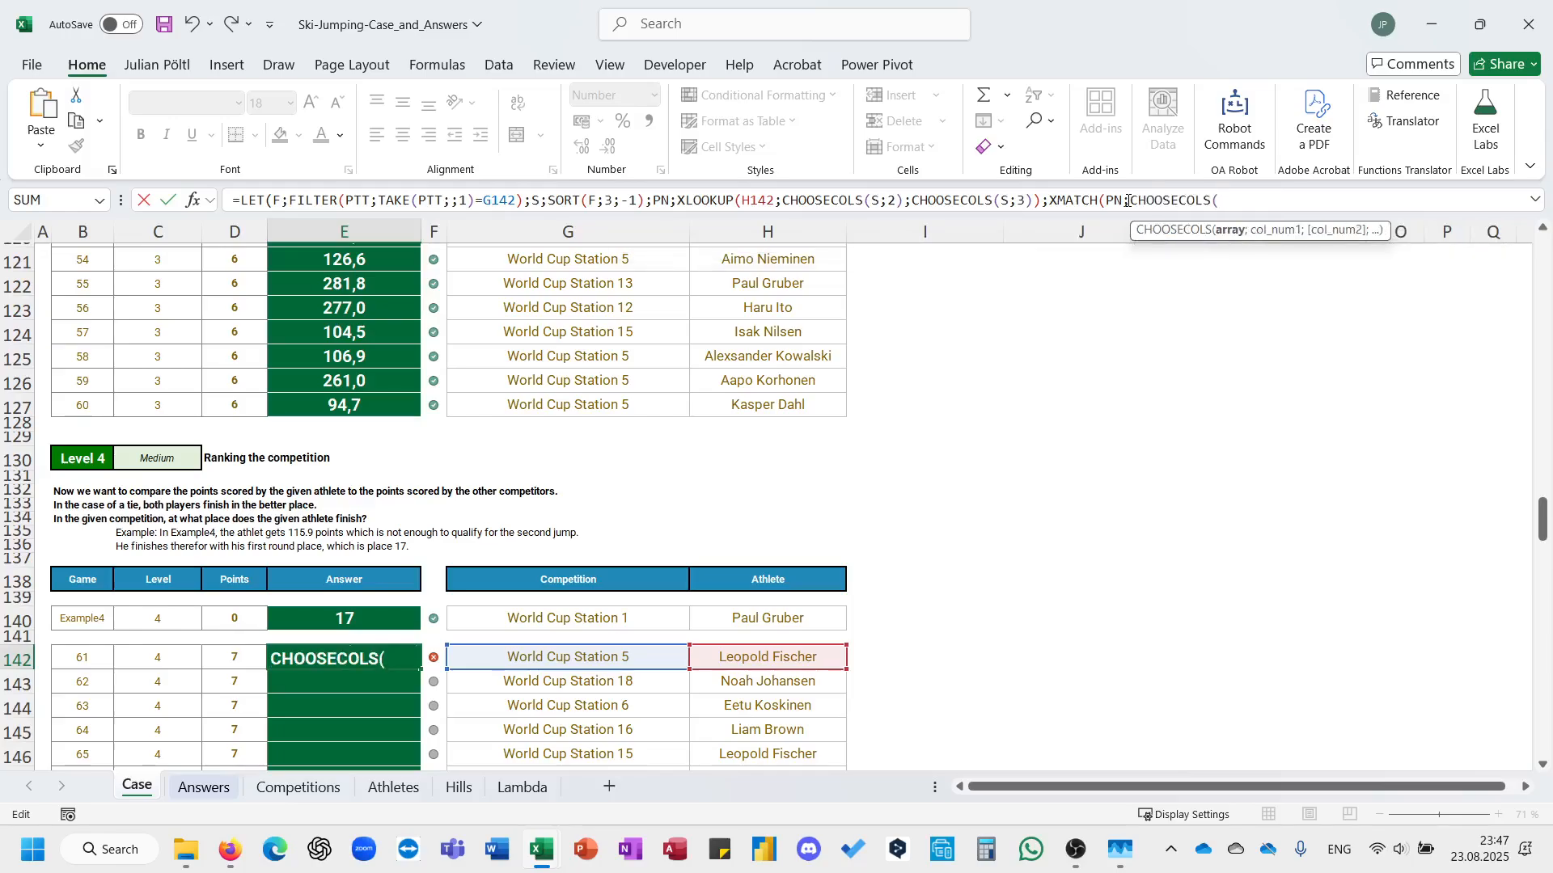
{"action": "key", "text": "BackSpace"}
{"action": "key", "text": "BackSpace"}
{"action": "key", "text": "BackSpace"}
{"action": "key", "text": "BackSpace"}
{"action": "key", "text": "BackSpace"}
{"action": "key", "text": "BackSpace"}
{"action": "key", "text": "BackSpace"}
{"action": "key", "text": "BackSpace"}
{"action": "key", "text": "BackSpace"}
{"action": "key", "text": "BackSpace"}
{"action": "key", "text": "BackSpace"}
Set the XMATCH lookup array to the points column with TAKE(S;;-1) and enter the finished formula in E142.
{"action": "type", "text": "t"}
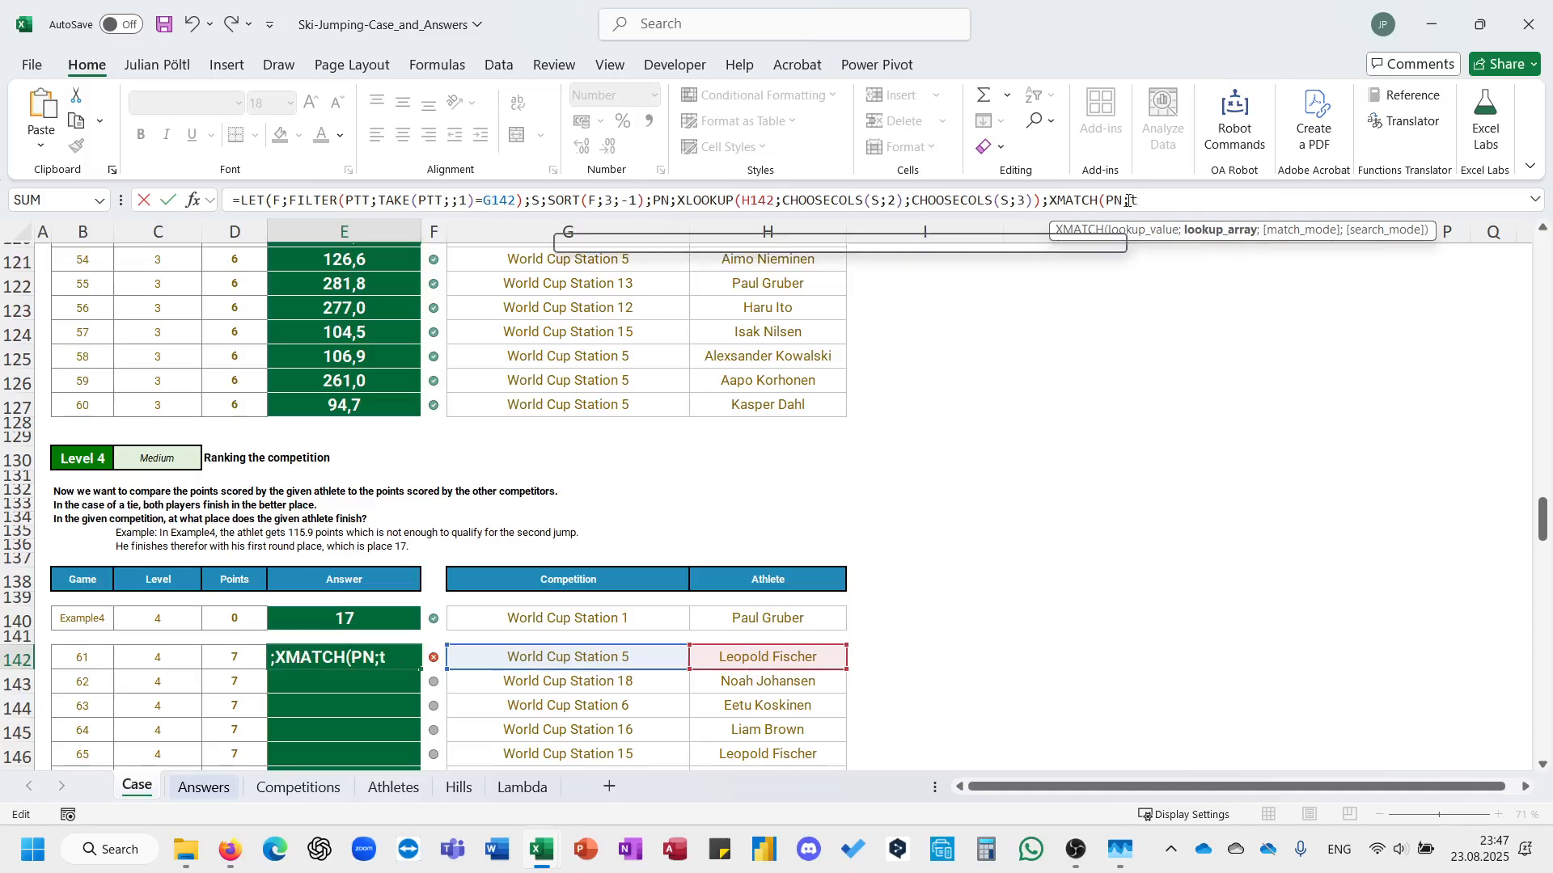
{"action": "type", "text": "ak"}
{"action": "key", "text": "Tab"}
{"action": "type", "text": "S;"}
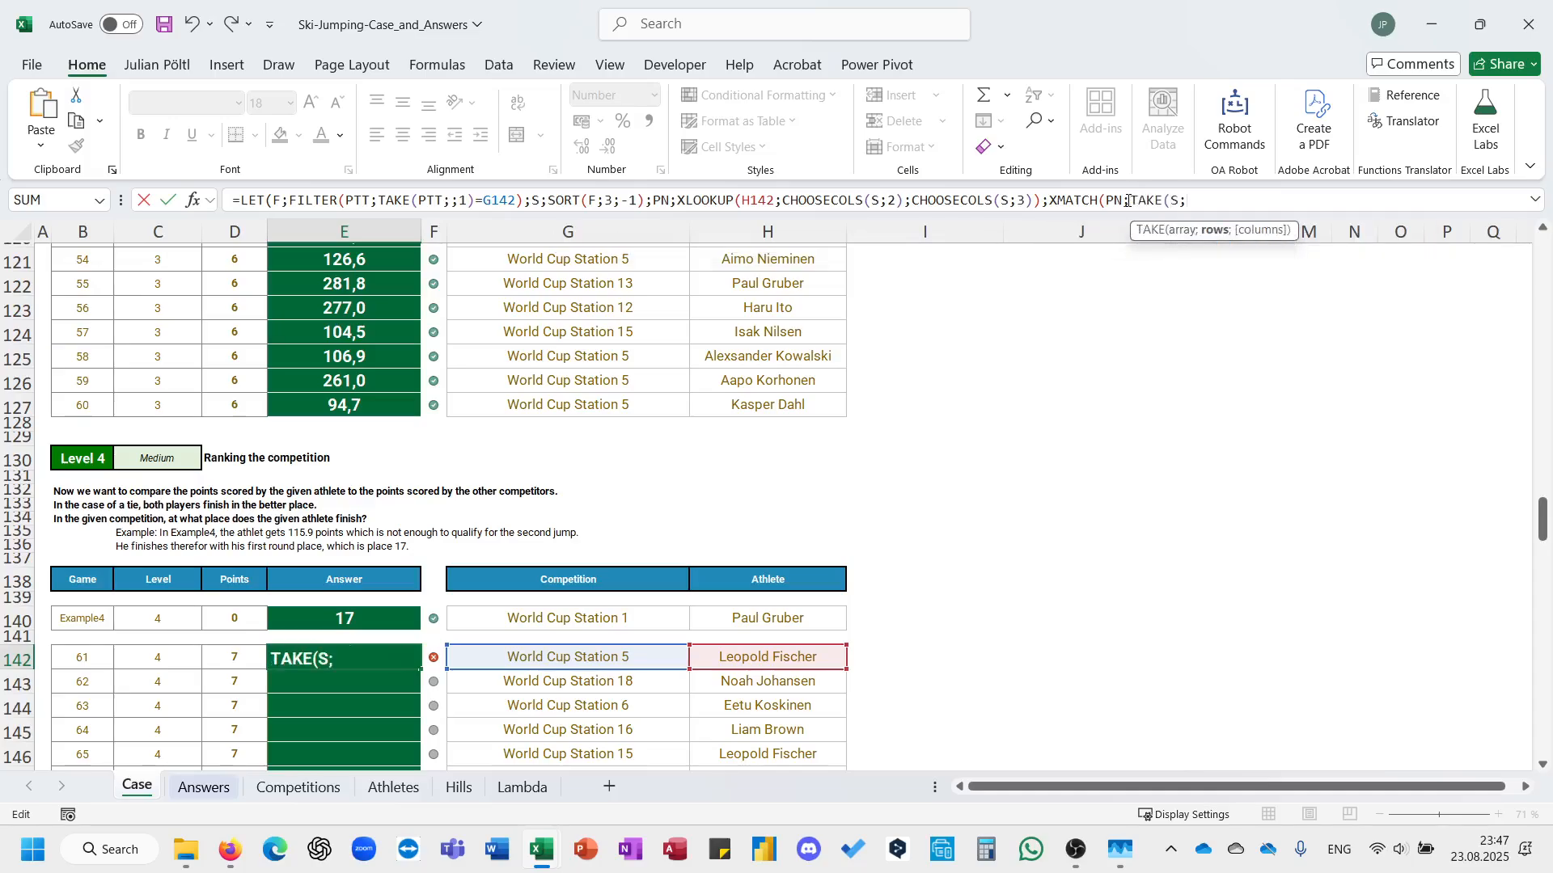
{"action": "type", "text": ";-1))"}
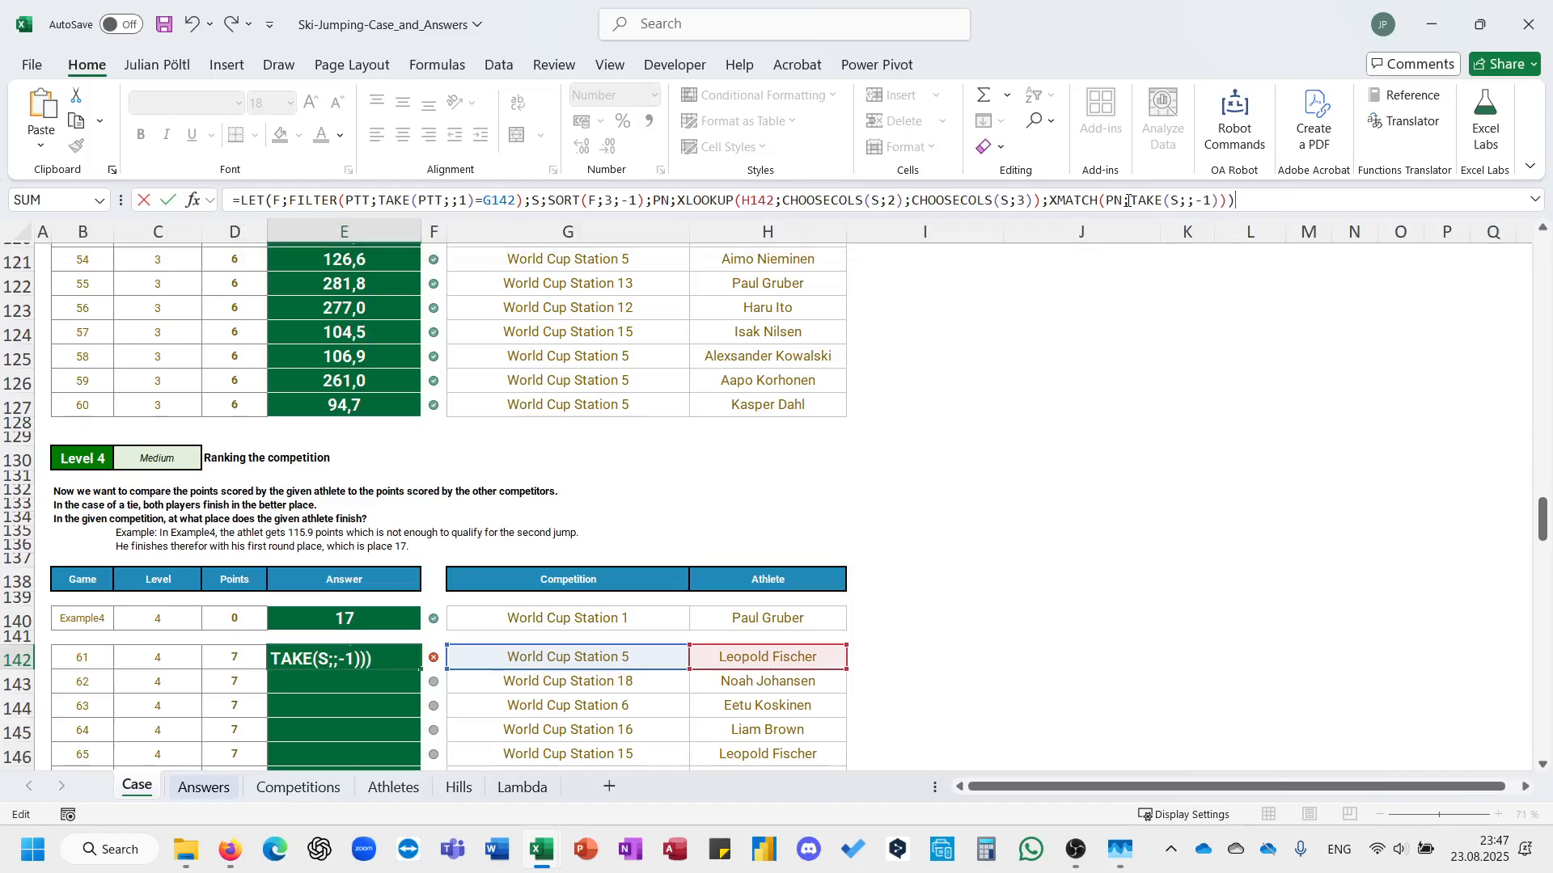
{"action": "key", "text": "Return"}
{"action": "type", "text": "\\"}
{"action": "key", "text": "Escape"}
{"action": "key", "text": "Up"}
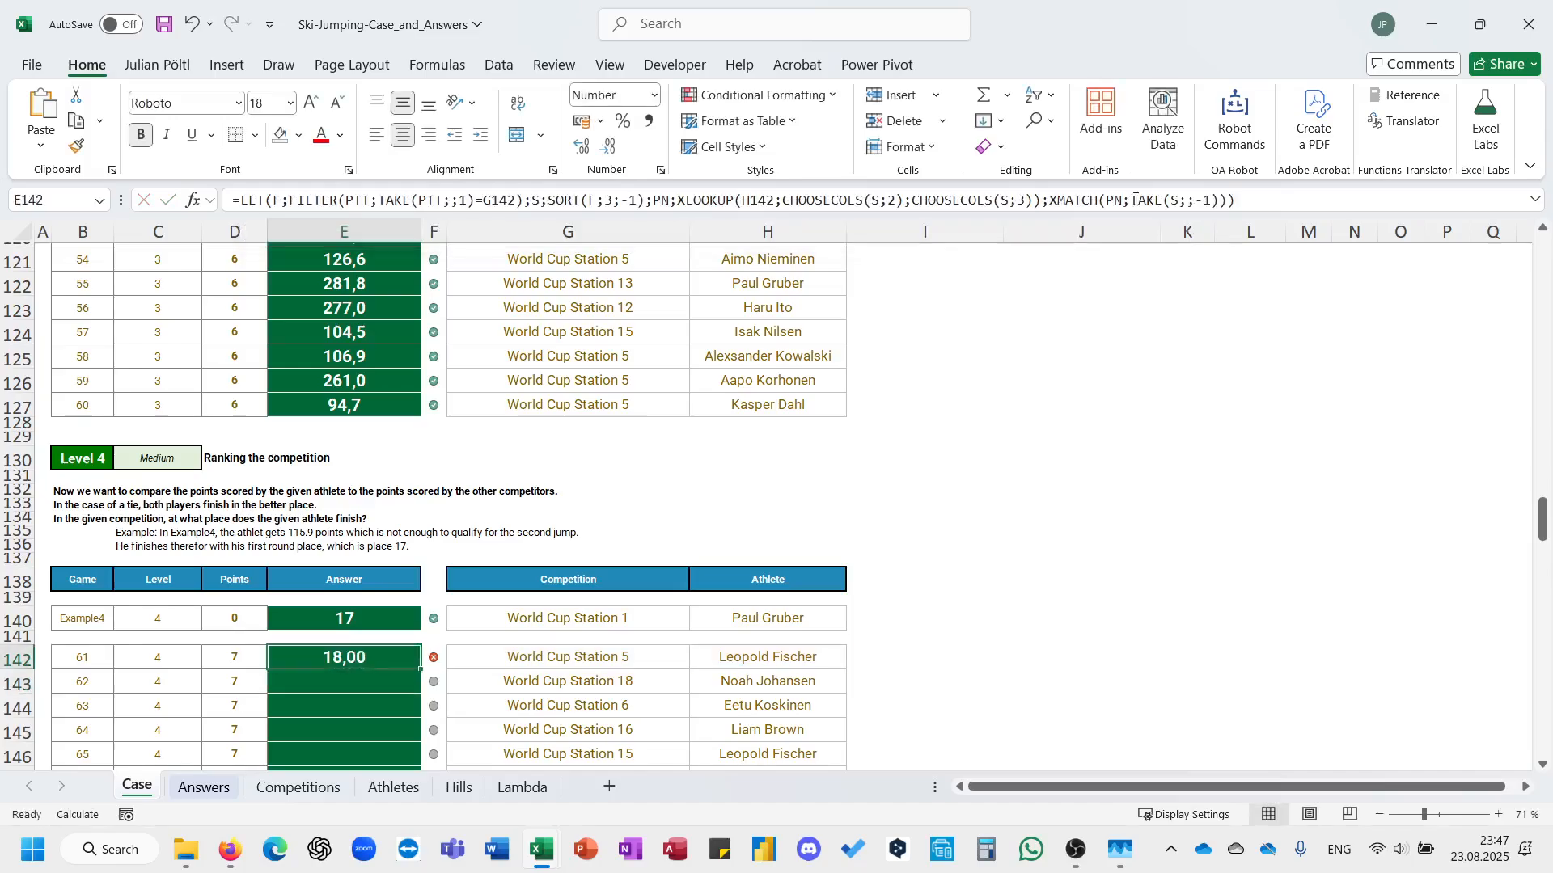
Fill the E142 ranking formula down through all the Level 4 answer cells.
{"action": "left_click", "coordinate": [1270, 194]}
{"action": "key", "text": "Escape"}
{"action": "double_click", "coordinate": [420, 669]}
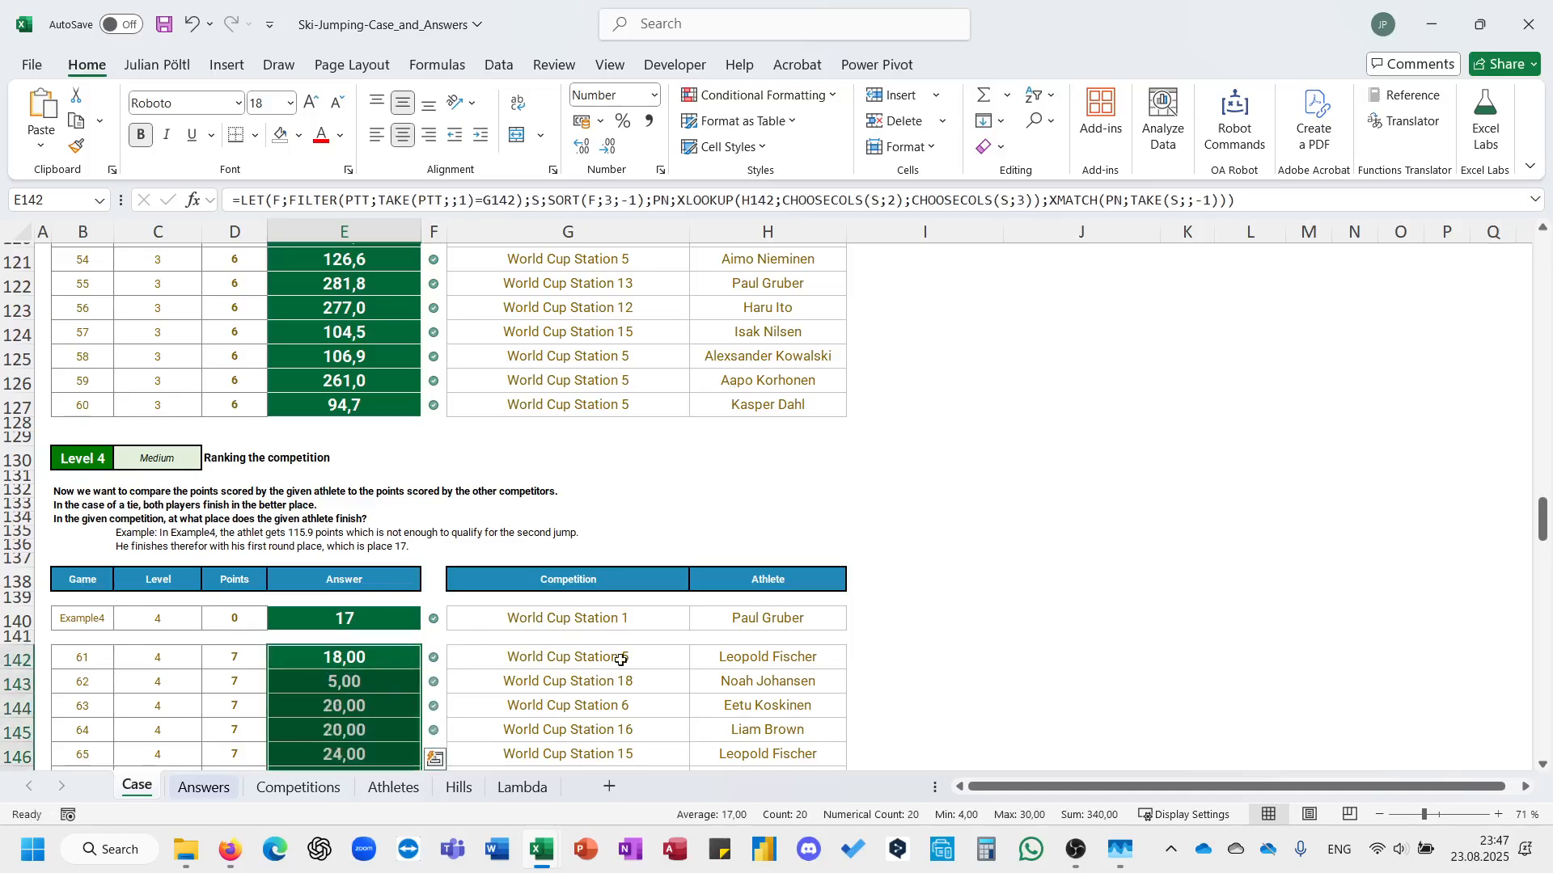
Review the filled Level 4 answers and read the Level 5 task description with its place-to-points table.
{"action": "scroll", "coordinate": [659, 661], "scroll_direction": "down", "scroll_amount": 7}
{"action": "scroll", "coordinate": [659, 662], "scroll_direction": "down", "scroll_amount": 2}
{"action": "scroll", "coordinate": [659, 662], "scroll_direction": "up", "scroll_amount": 4}
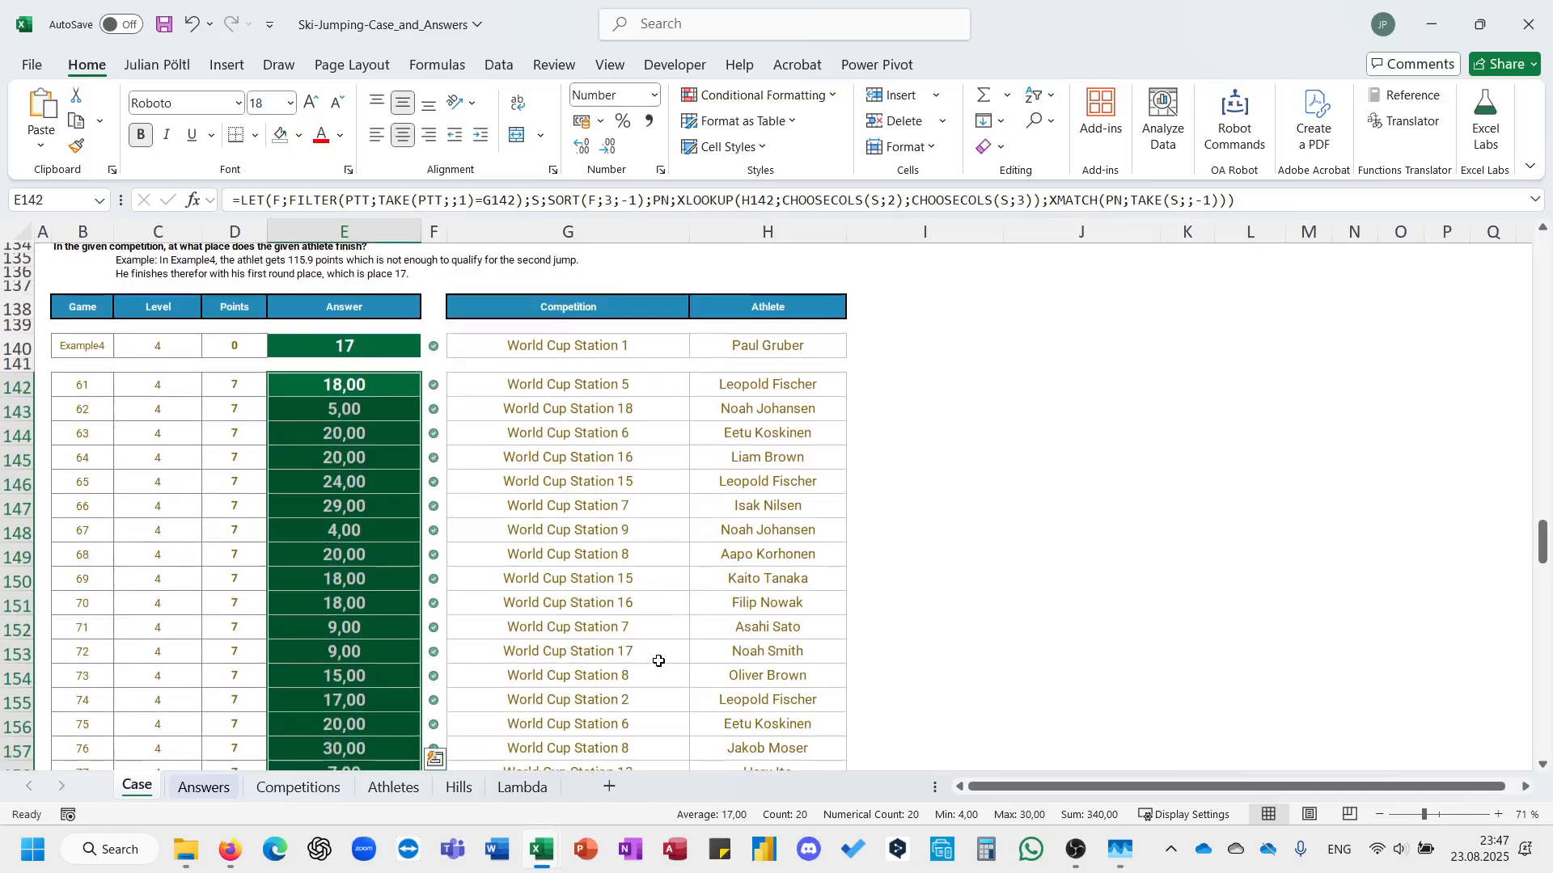
{"action": "left_click", "coordinate": [403, 577]}
{"action": "scroll", "coordinate": [655, 524], "scroll_direction": "down", "scroll_amount": 1}
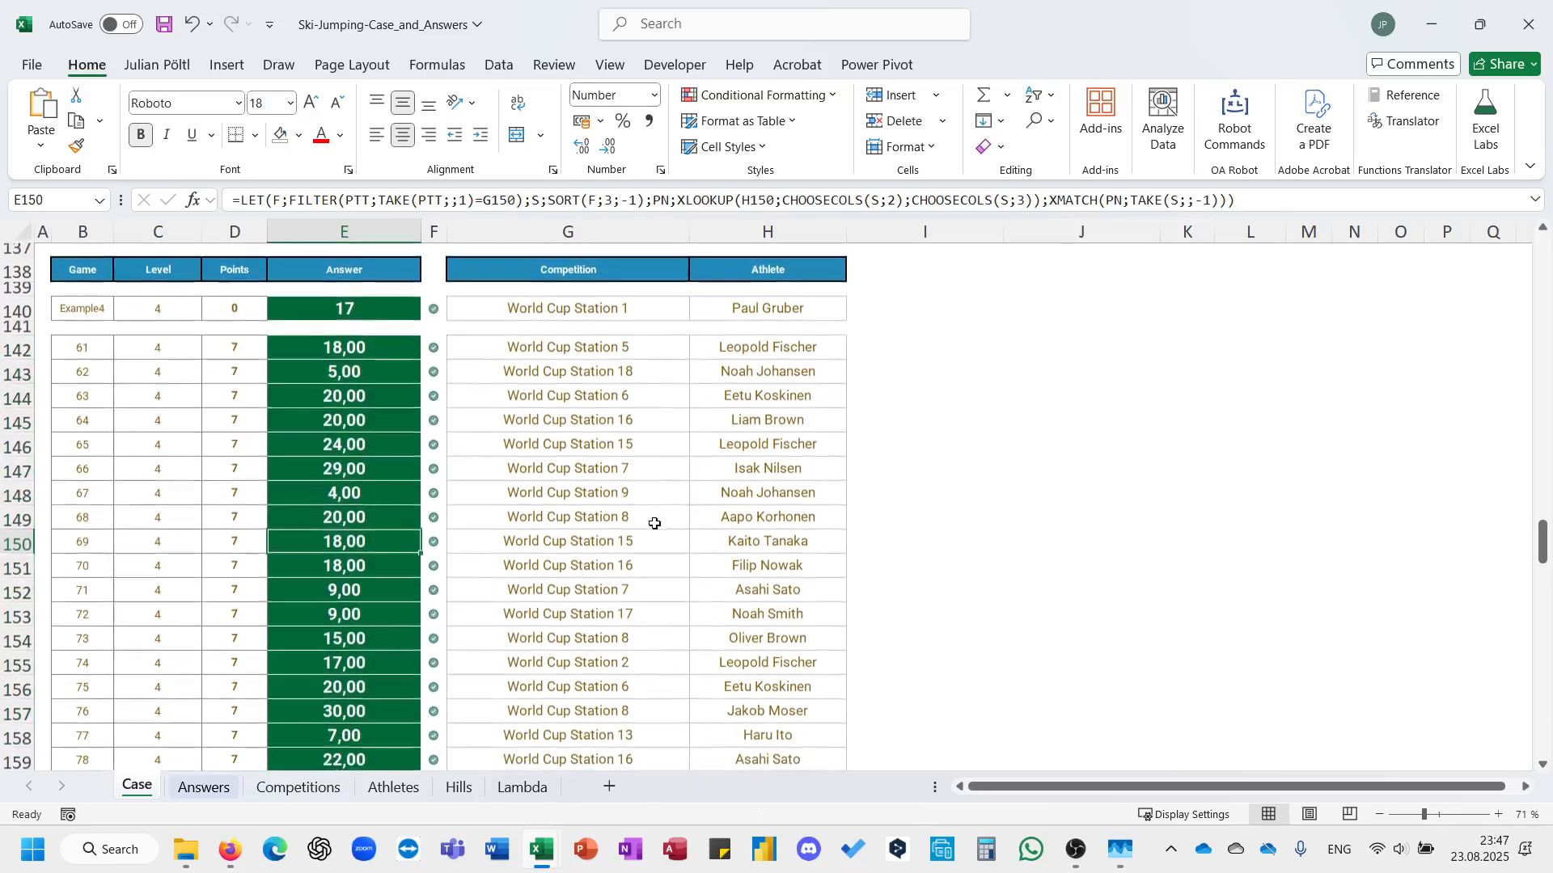
{"action": "scroll", "coordinate": [655, 524], "scroll_direction": "up", "scroll_amount": 6}
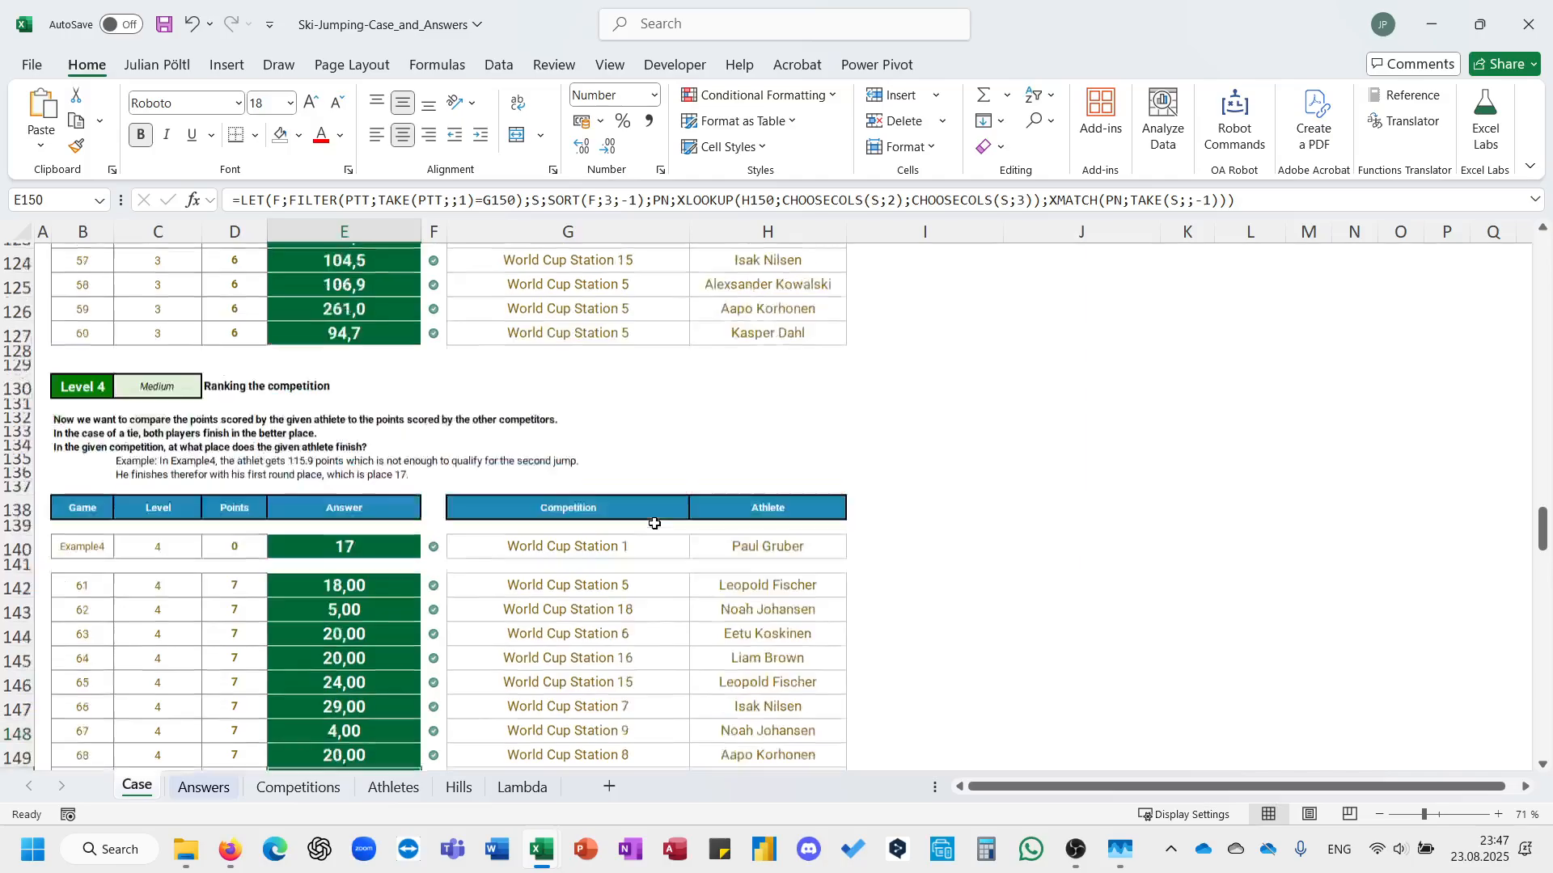
{"action": "left_click", "coordinate": [379, 442]}
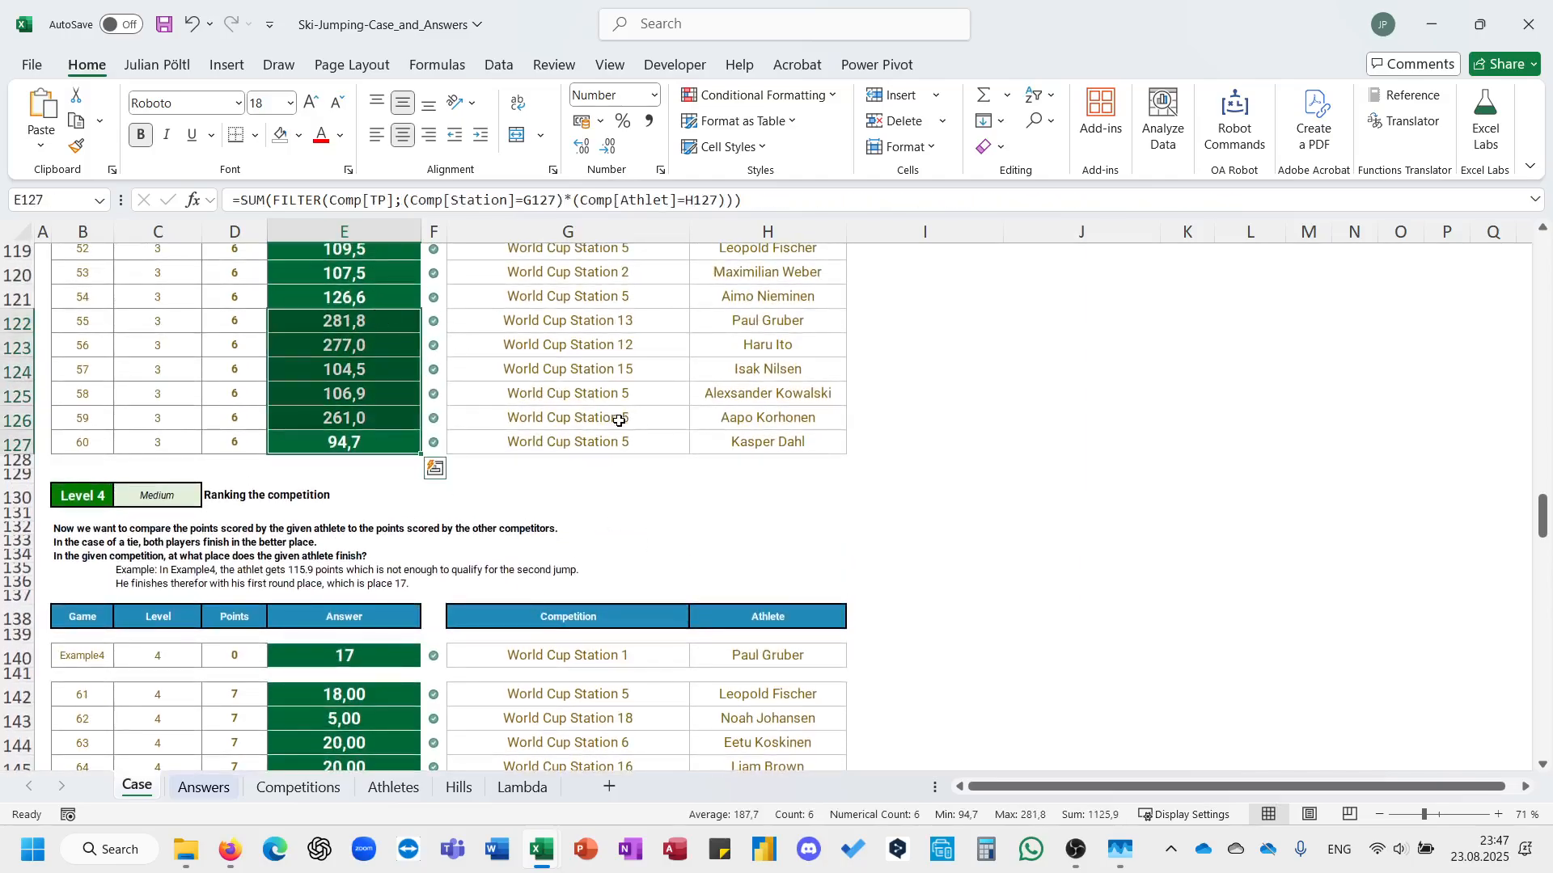
{"action": "left_click", "coordinate": [536, 555]}
{"action": "scroll", "coordinate": [536, 554], "scroll_direction": "down", "scroll_amount": 3}
{"action": "scroll", "coordinate": [536, 556], "scroll_direction": "down", "scroll_amount": 10}
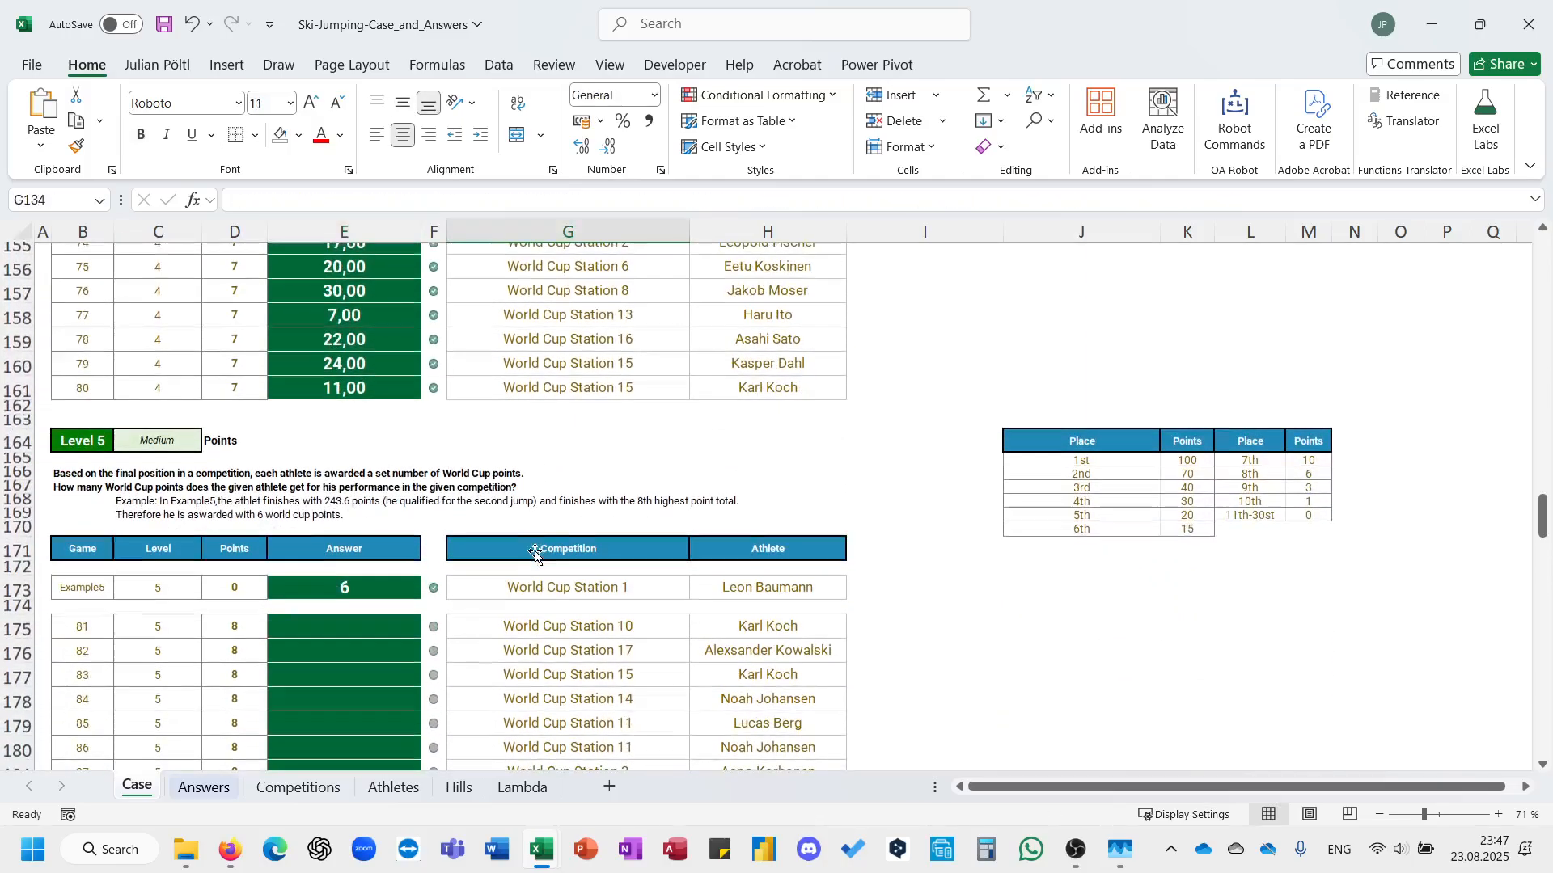
{"action": "scroll", "coordinate": [536, 556], "scroll_direction": "up", "scroll_amount": 1, "text": "ctrl"}
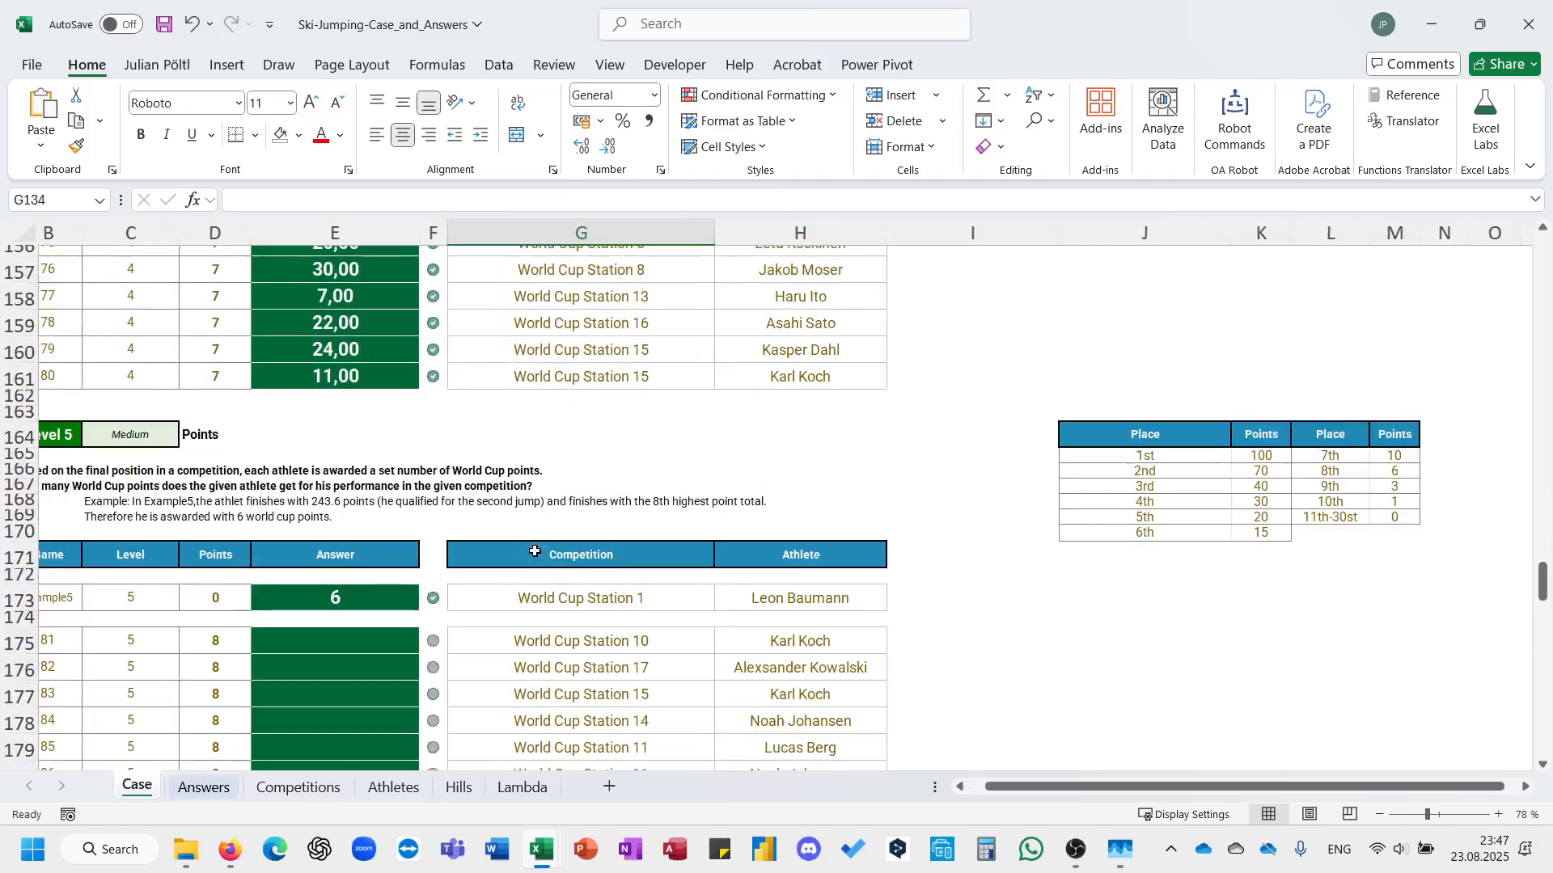
{"action": "scroll", "coordinate": [851, 558], "scroll_direction": "down", "scroll_amount": 1}
Stack the second Place/Points block under the 6th-place row in columns J:K, overwriting its duplicate header with the 7th to 11th-30st rows.
{"action": "left_click_drag", "start_coordinate": [1332, 394], "coordinate": [1241, 622]}
{"action": "left_click", "coordinate": [1174, 512]}
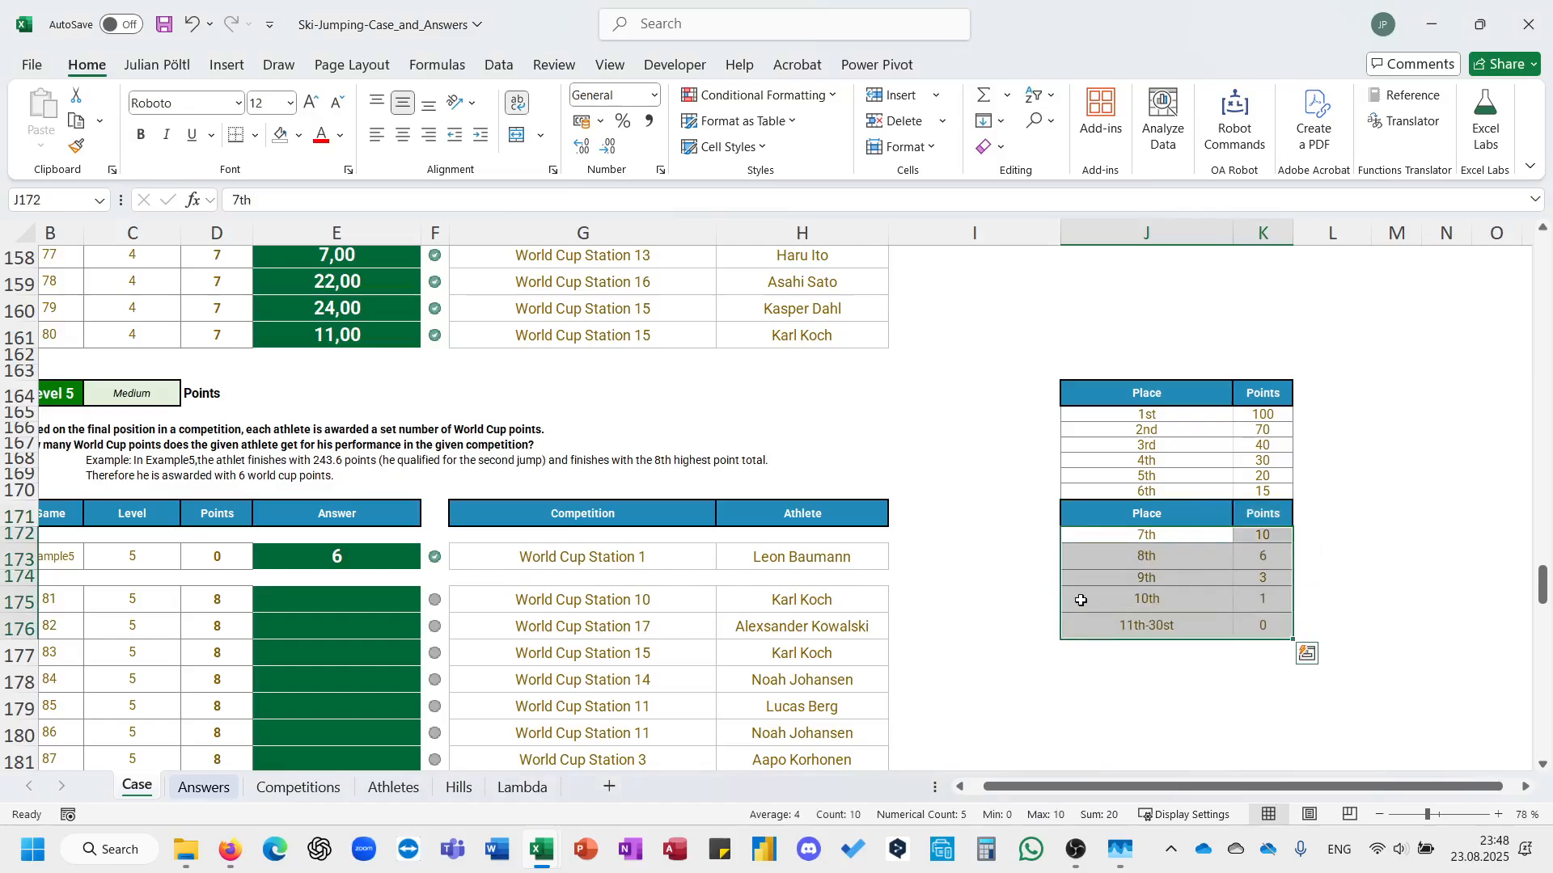
{"action": "left_click_drag", "start_coordinate": [1061, 598], "coordinate": [1139, 579]}
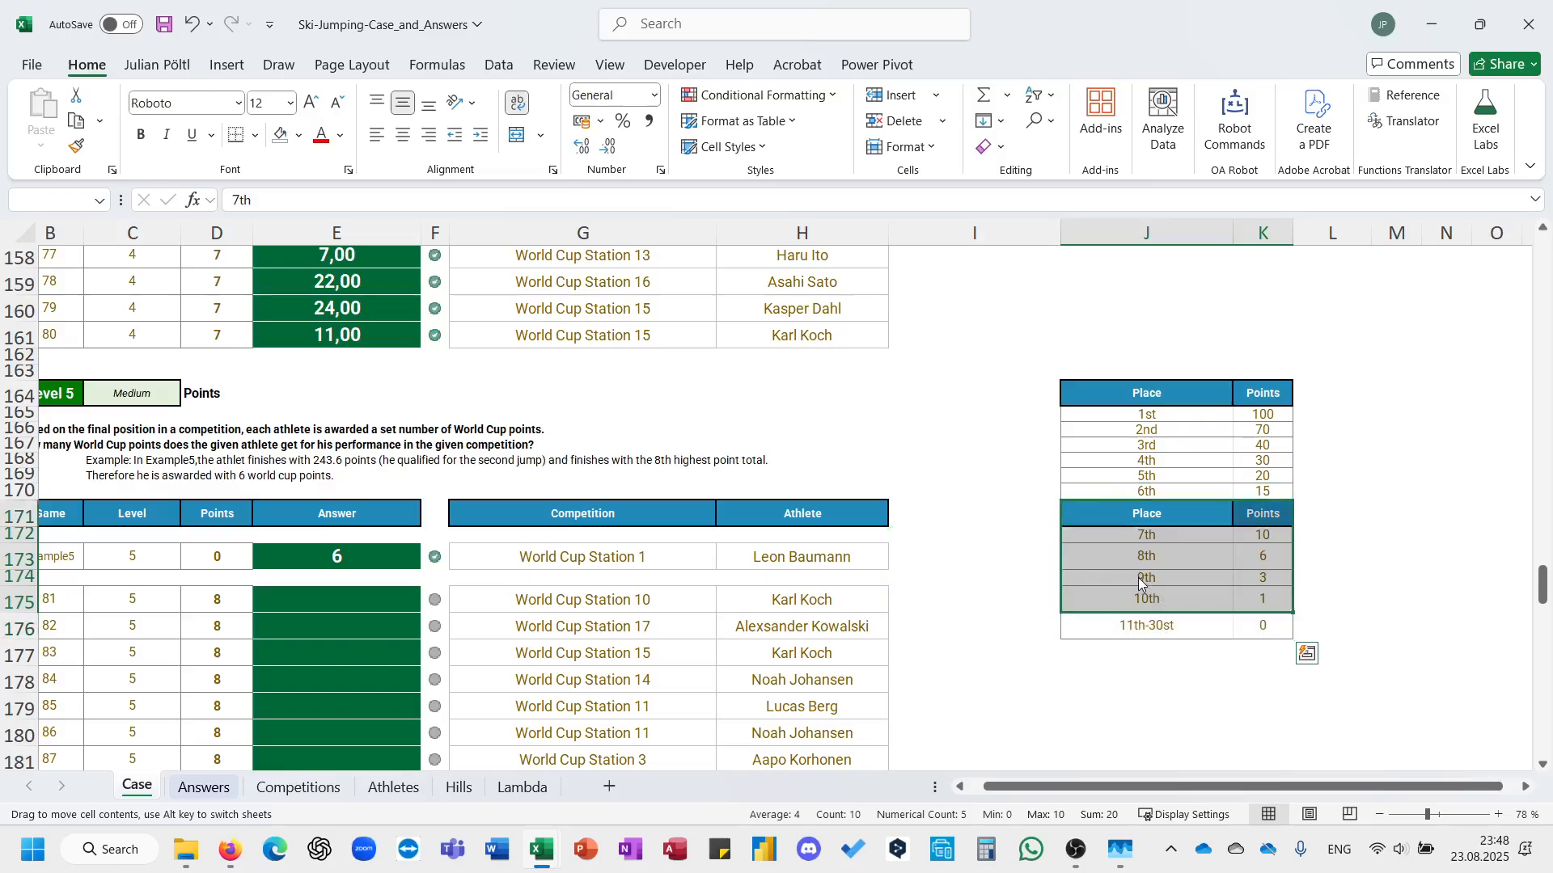
{"action": "key", "text": "Return"}
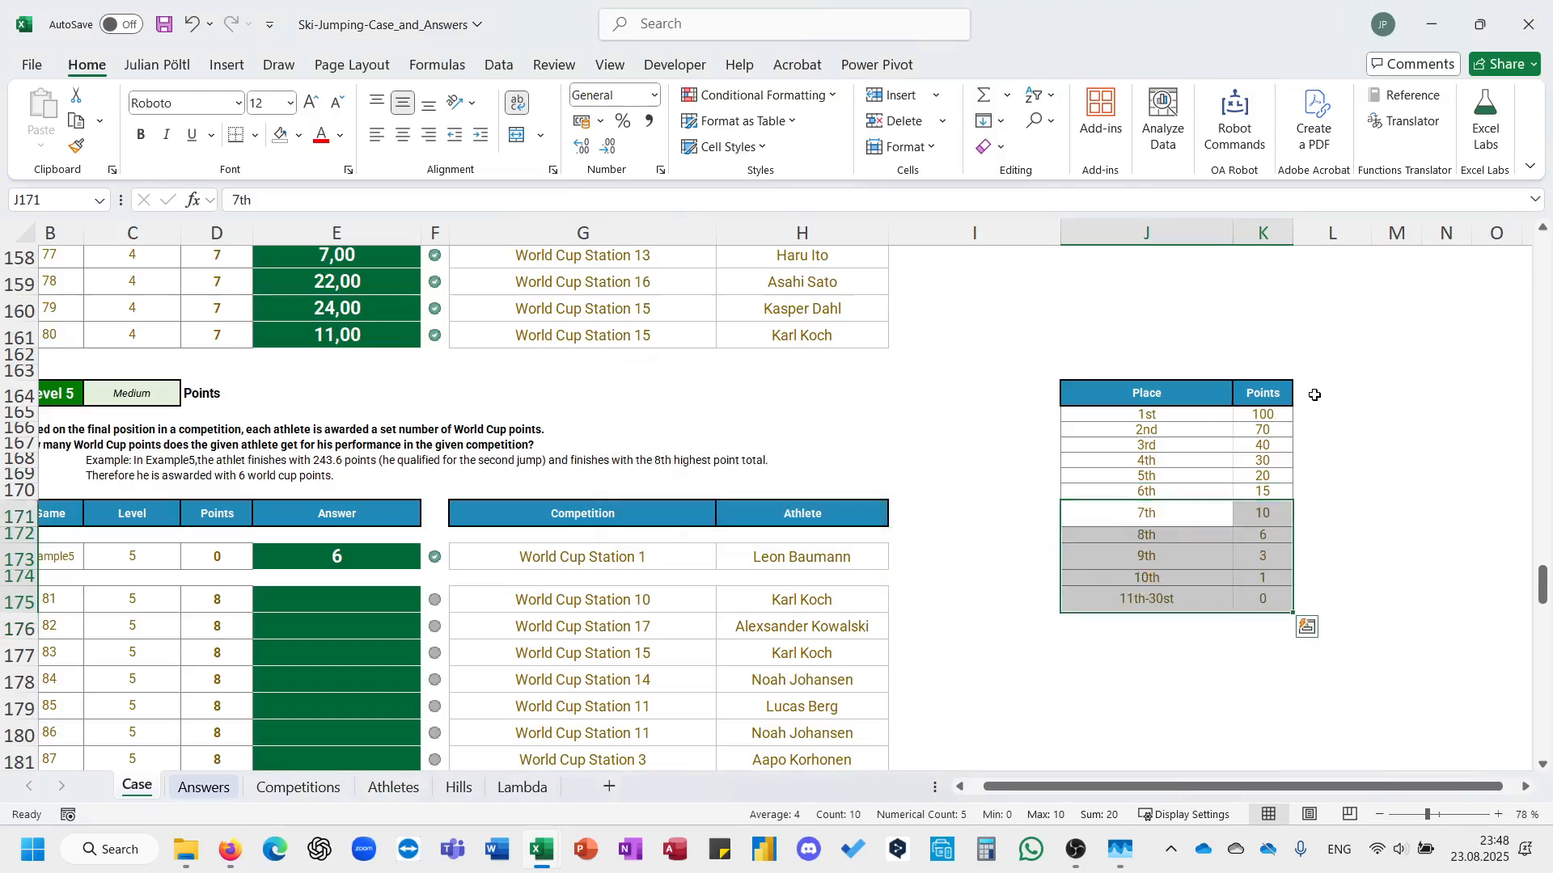
Enter =SEQUENCE(10) in L165 to number the first ten places beside the points table.
{"action": "left_click", "coordinate": [1310, 415]}
{"action": "type", "text": "=se"}
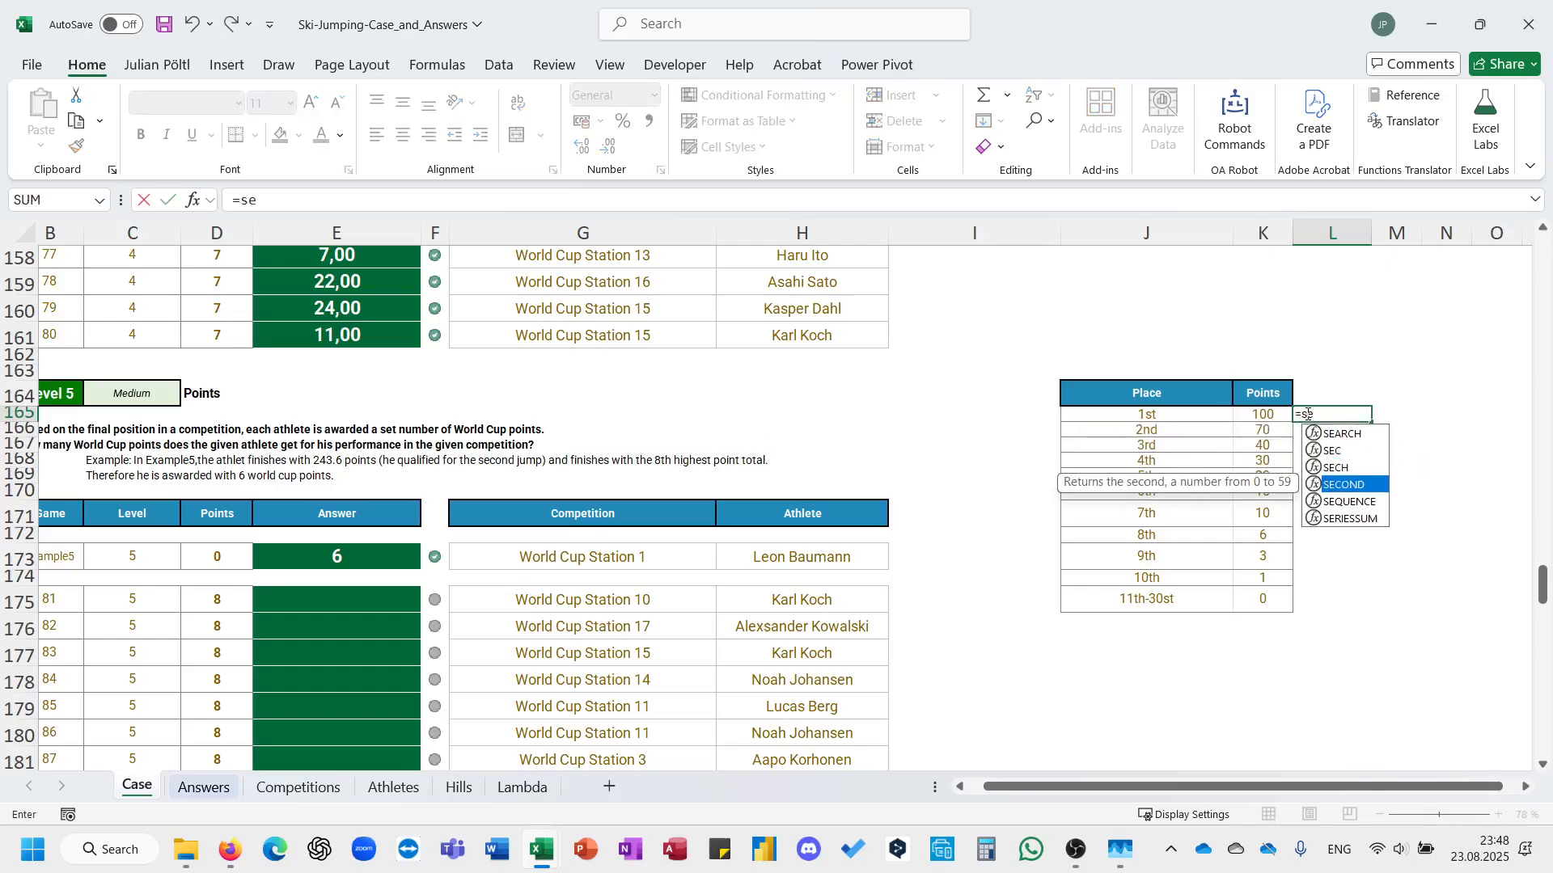
{"action": "type", "text": "q"}
{"action": "key", "text": "Tab"}
{"action": "type", "text": "10"}
{"action": "key", "text": "Return"}
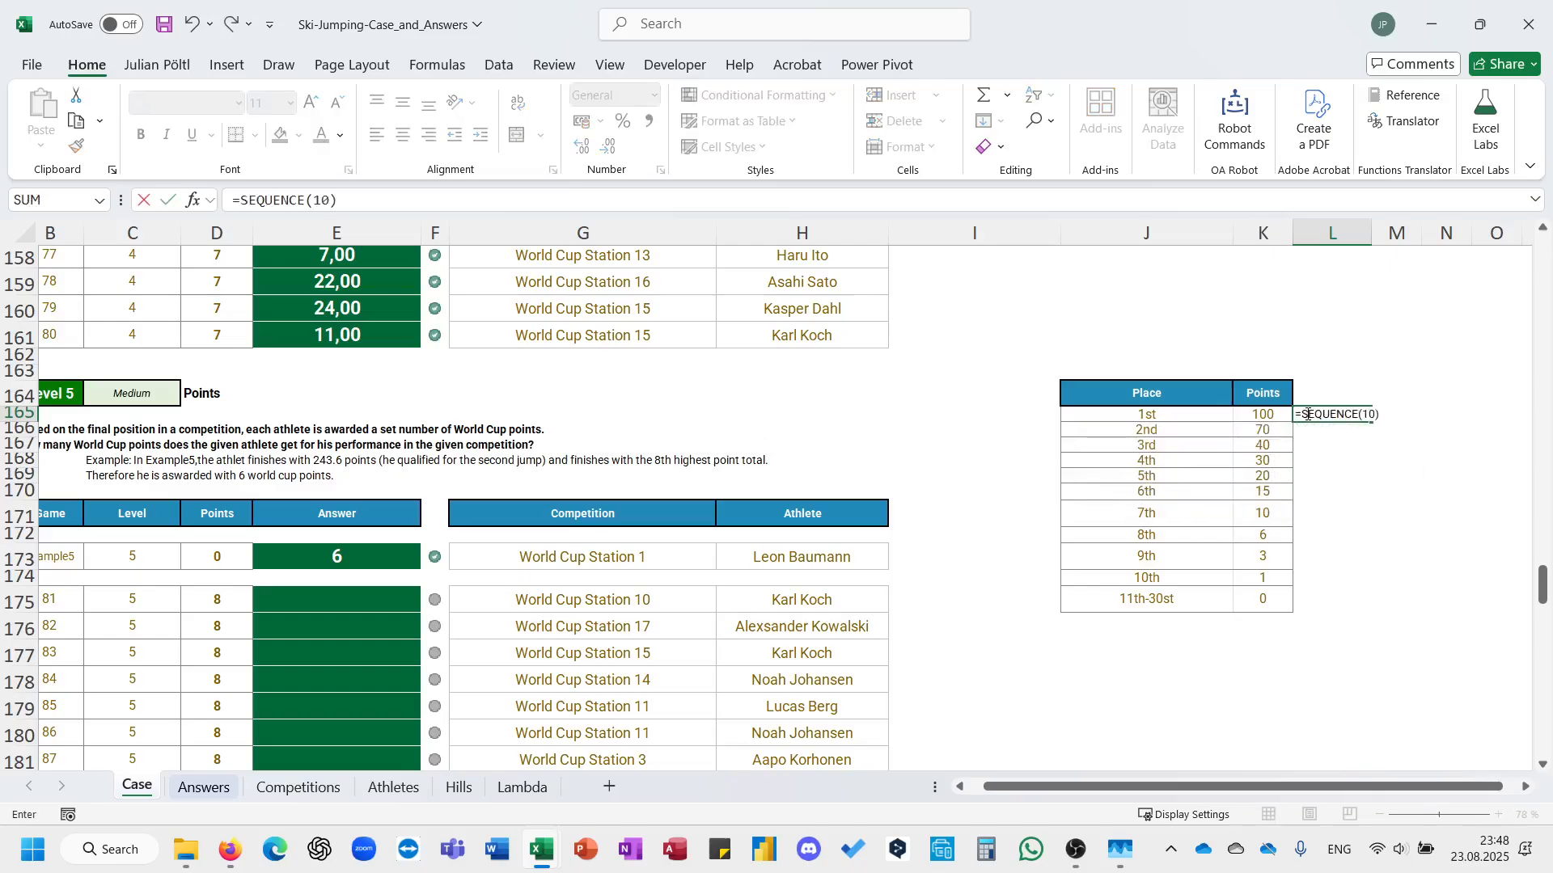
{"action": "key", "text": "Down"}
{"action": "key", "text": "Down"}
{"action": "key", "text": "Down"}
{"action": "key", "text": "Down"}
{"action": "key", "text": "Down"}
{"action": "key", "text": "Down"}
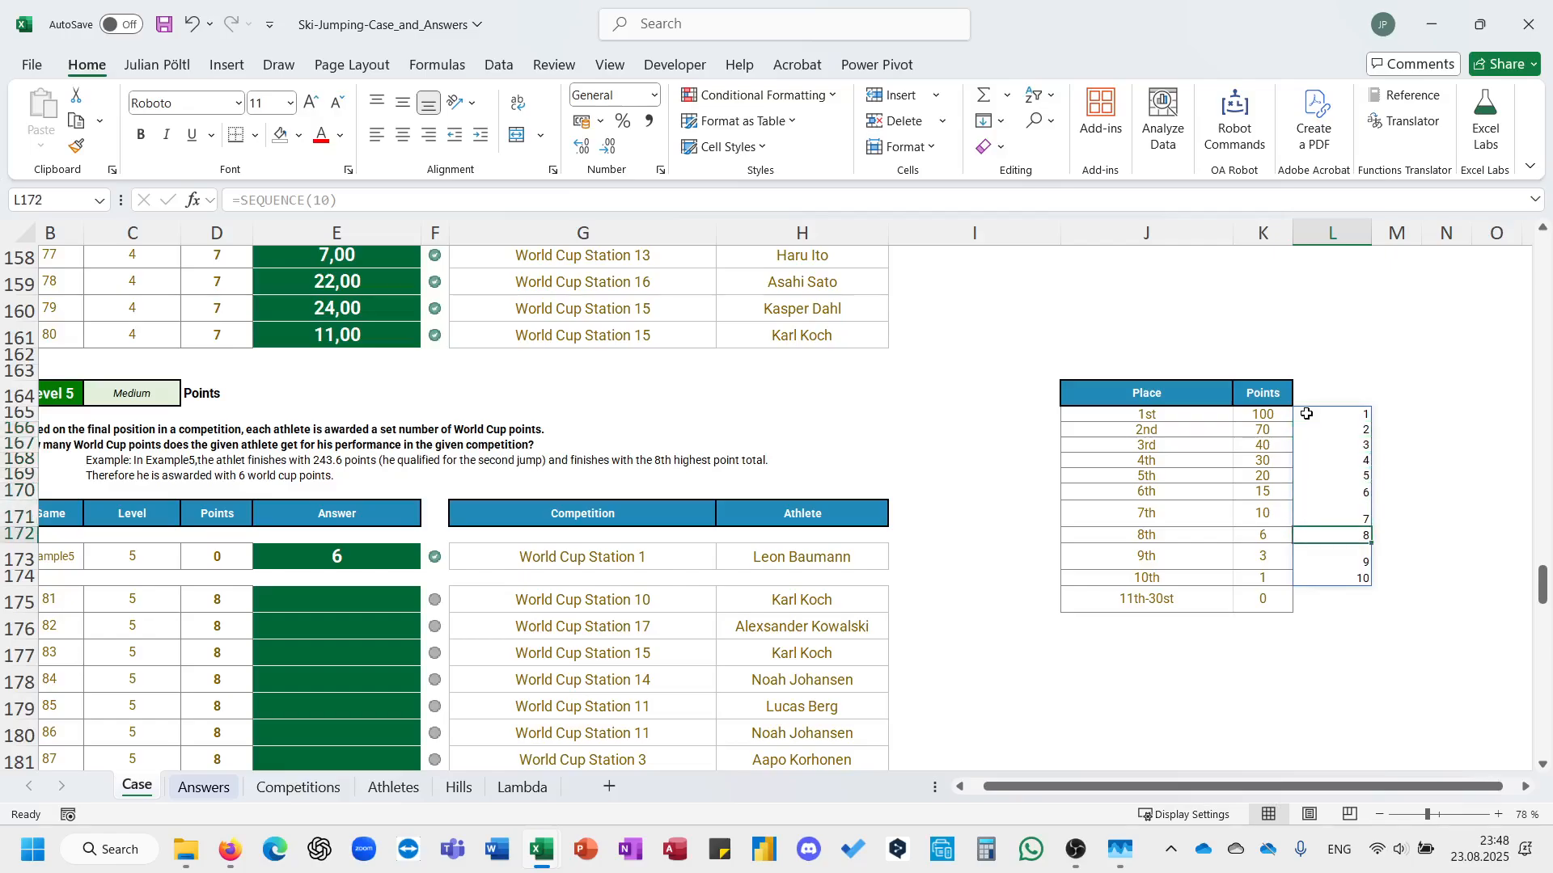
Copy the ranking formula from the last Level 4 answer (E161) into the first Level 5 answer cell, E175.
{"action": "left_click", "coordinate": [360, 332]}
{"action": "key", "text": "ctrl+c"}
{"action": "left_click", "coordinate": [374, 602]}
{"action": "key", "text": "ctrl+v"}
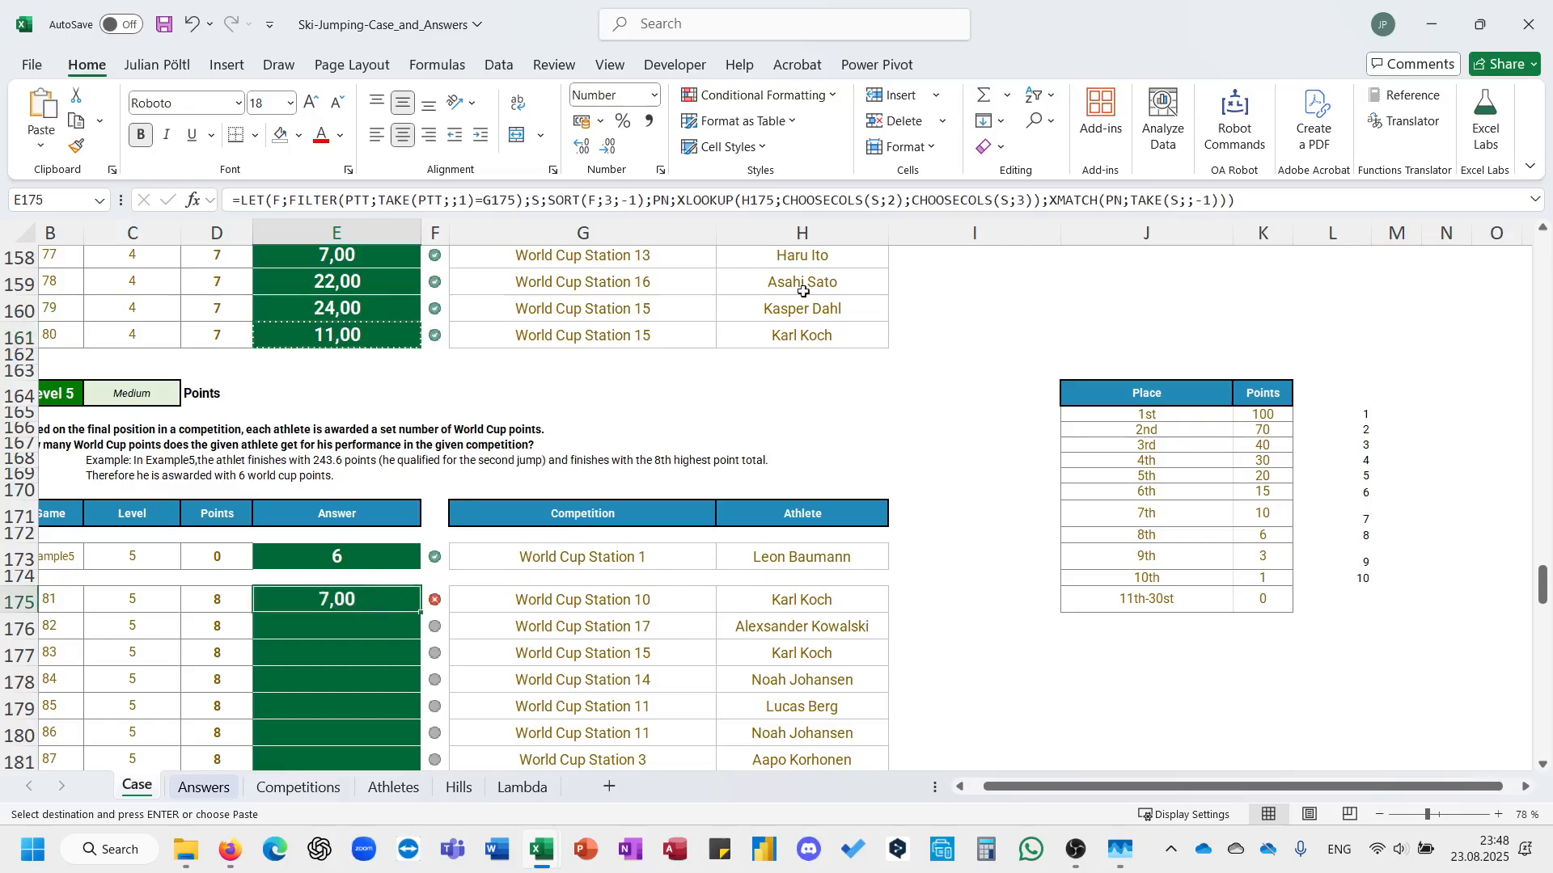
Wrap the XMATCH in E175 in an XLOOKUP so the athlete's rank serves as its lookup value.
{"action": "left_click", "coordinate": [1045, 198]}
{"action": "key", "text": "BackSpace"}
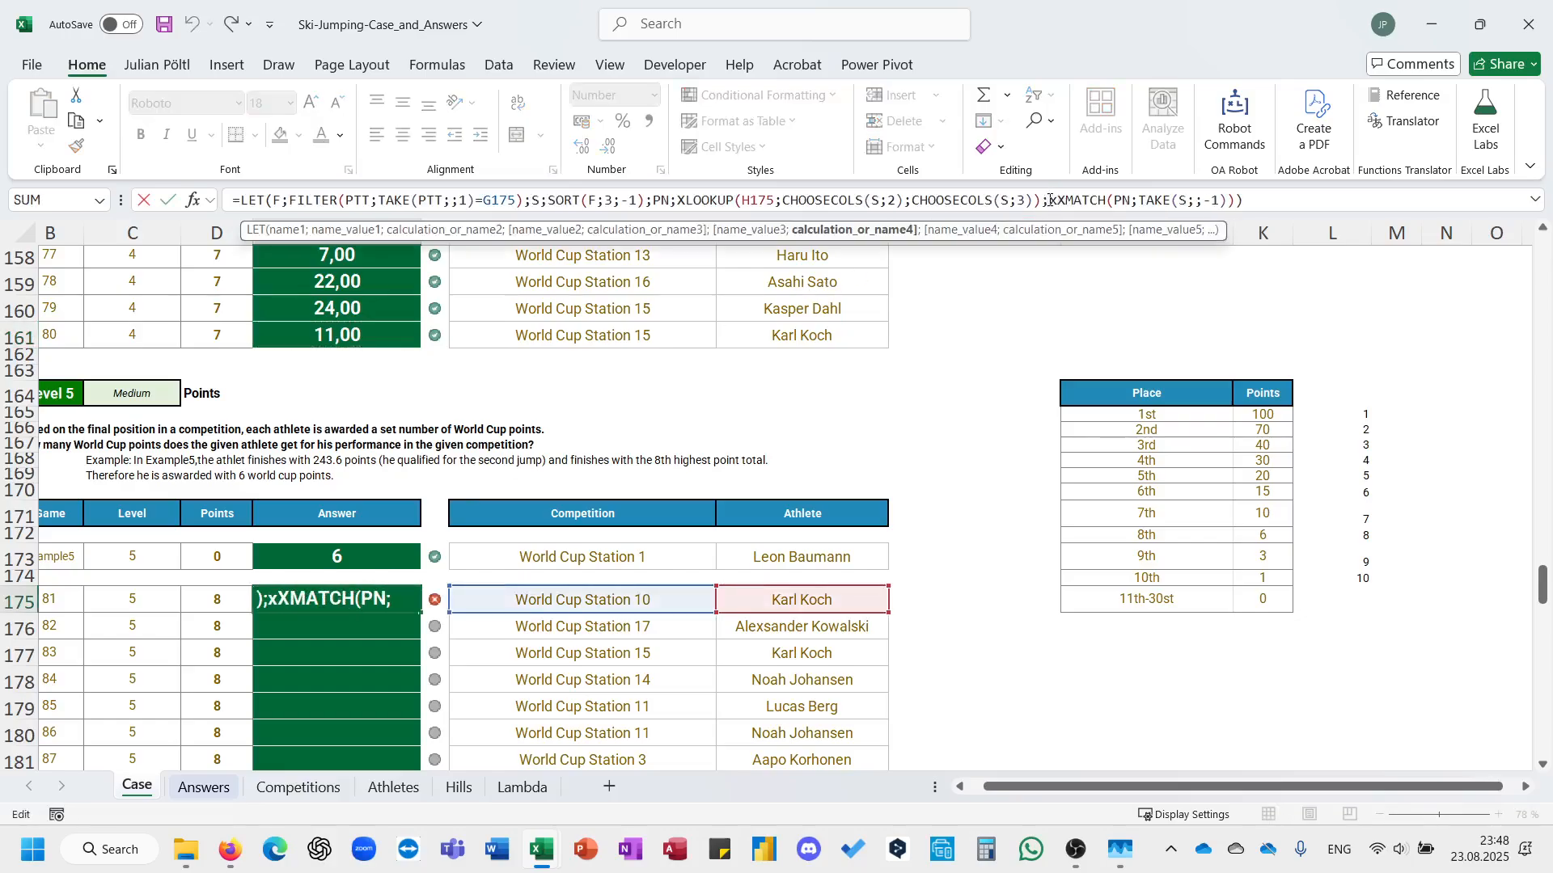
{"action": "key", "text": "Return"}
{"action": "key", "text": "Left"}
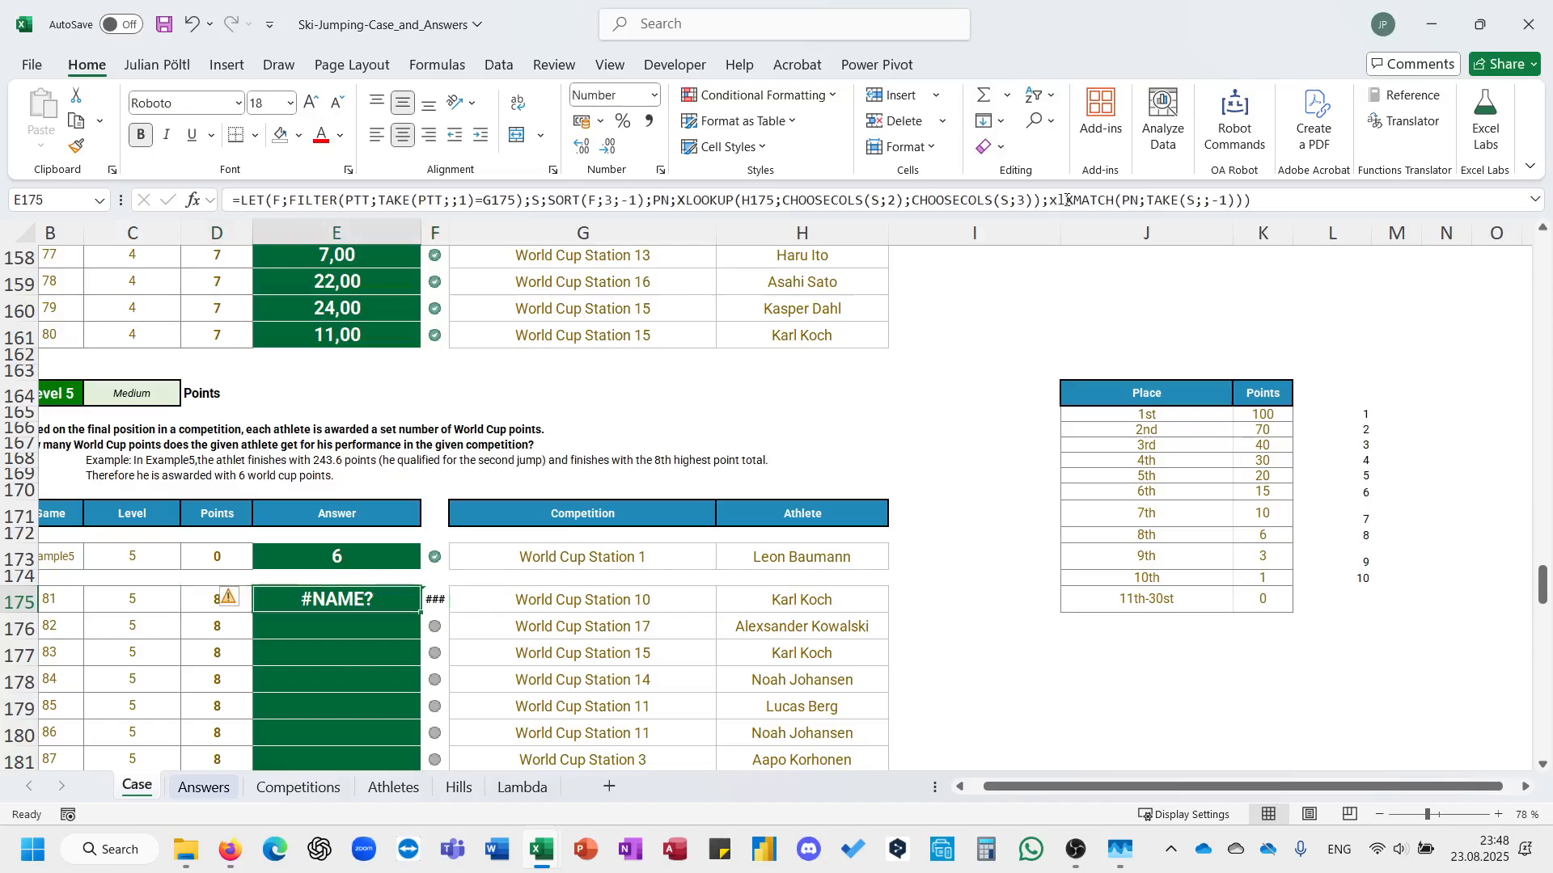
{"action": "left_click", "coordinate": [1066, 199]}
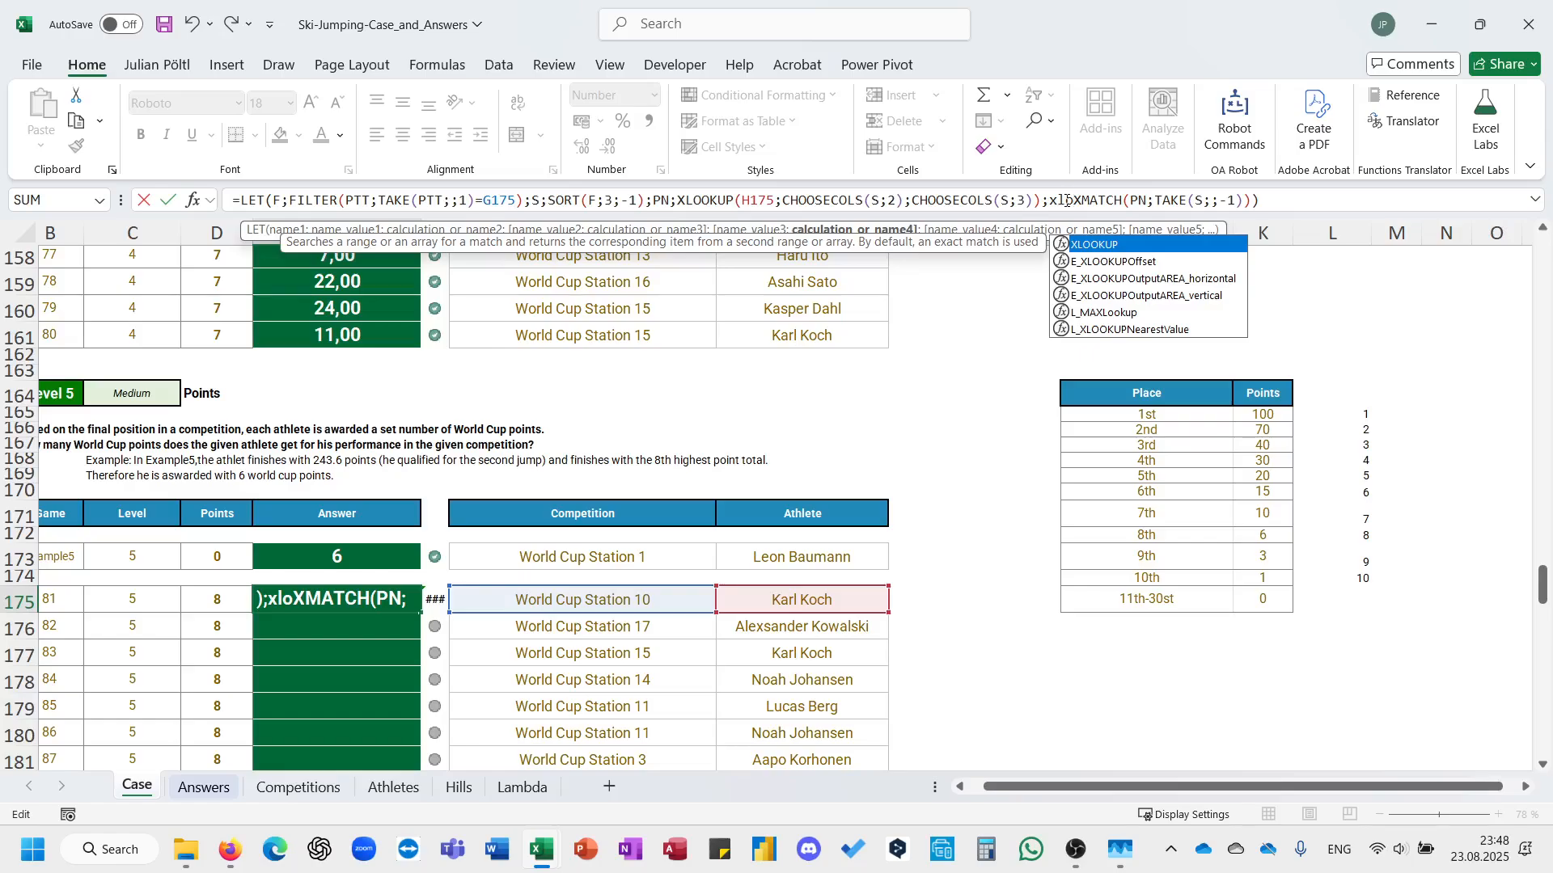
{"action": "key", "text": "Tab"}
{"action": "left_click", "coordinate": [1360, 207]}
{"action": "key", "text": "BackSpace"}
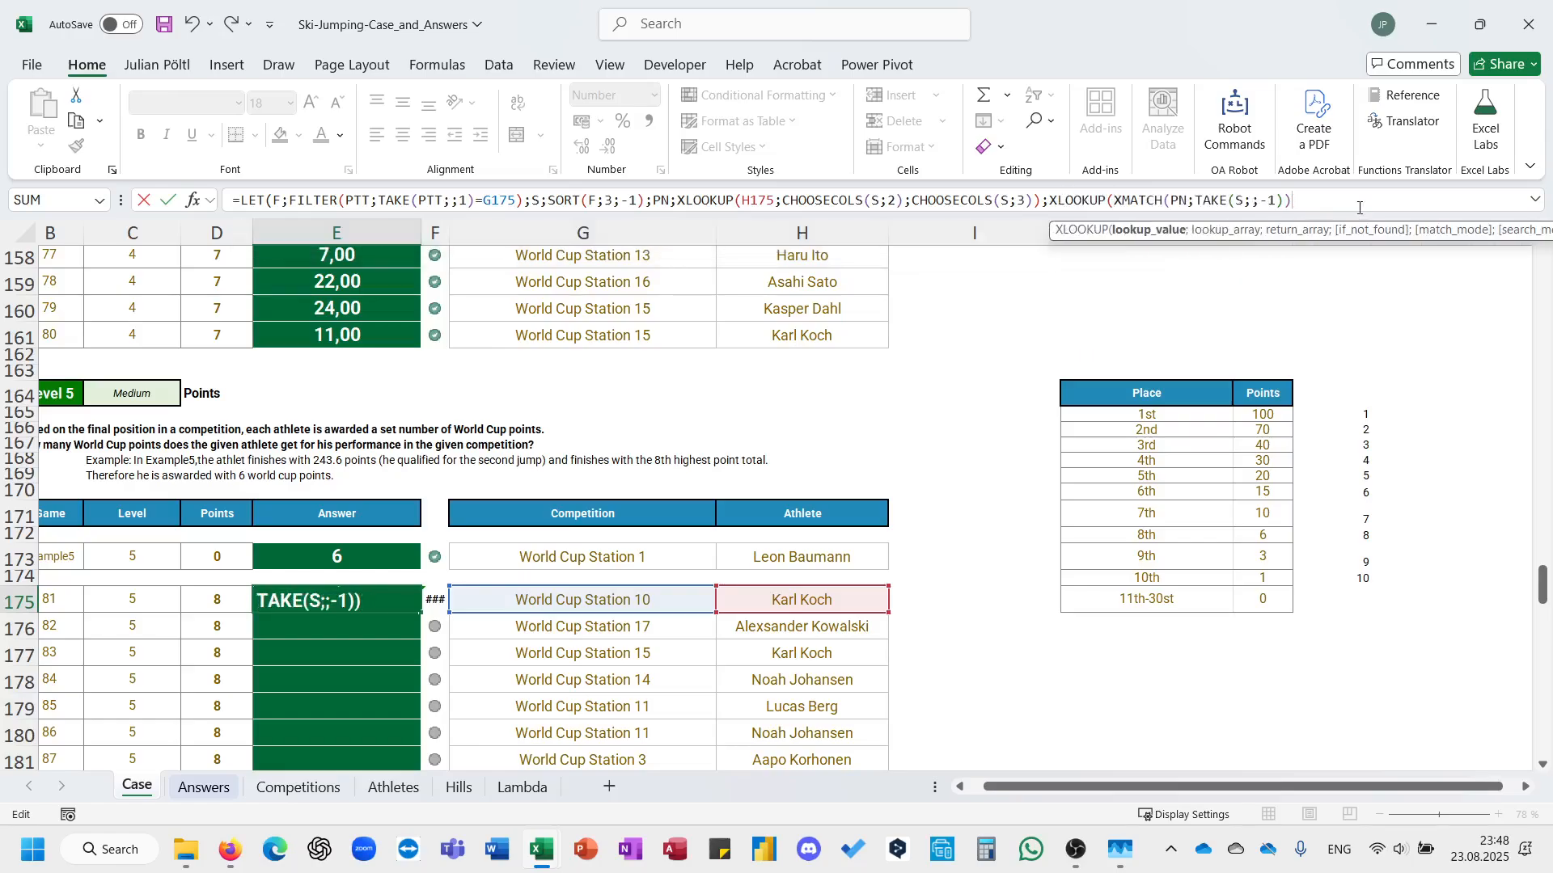
{"action": "type", "text": ";"}
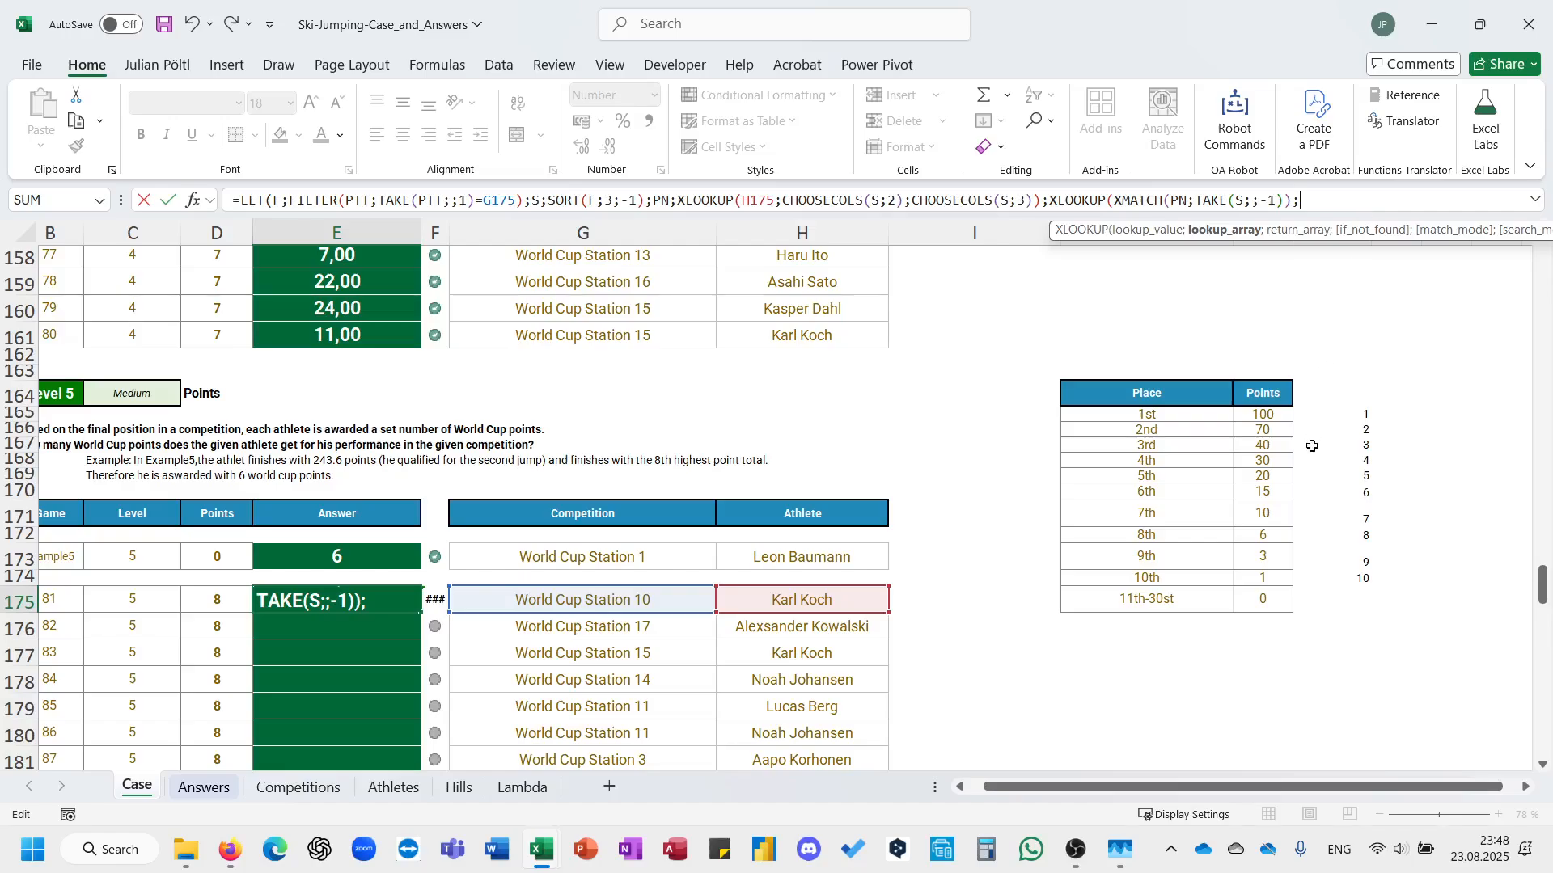
Complete the XLOOKUP with lookup array $L$165#, return array $K$165:$K$174 and 0 if not found, and enter the formula.
{"action": "left_click_drag", "start_coordinate": [1326, 414], "coordinate": [1275, 410]}
{"action": "key", "text": "F4"}
{"action": "type", "text": ";"}
{"action": "key", "text": "F4"}
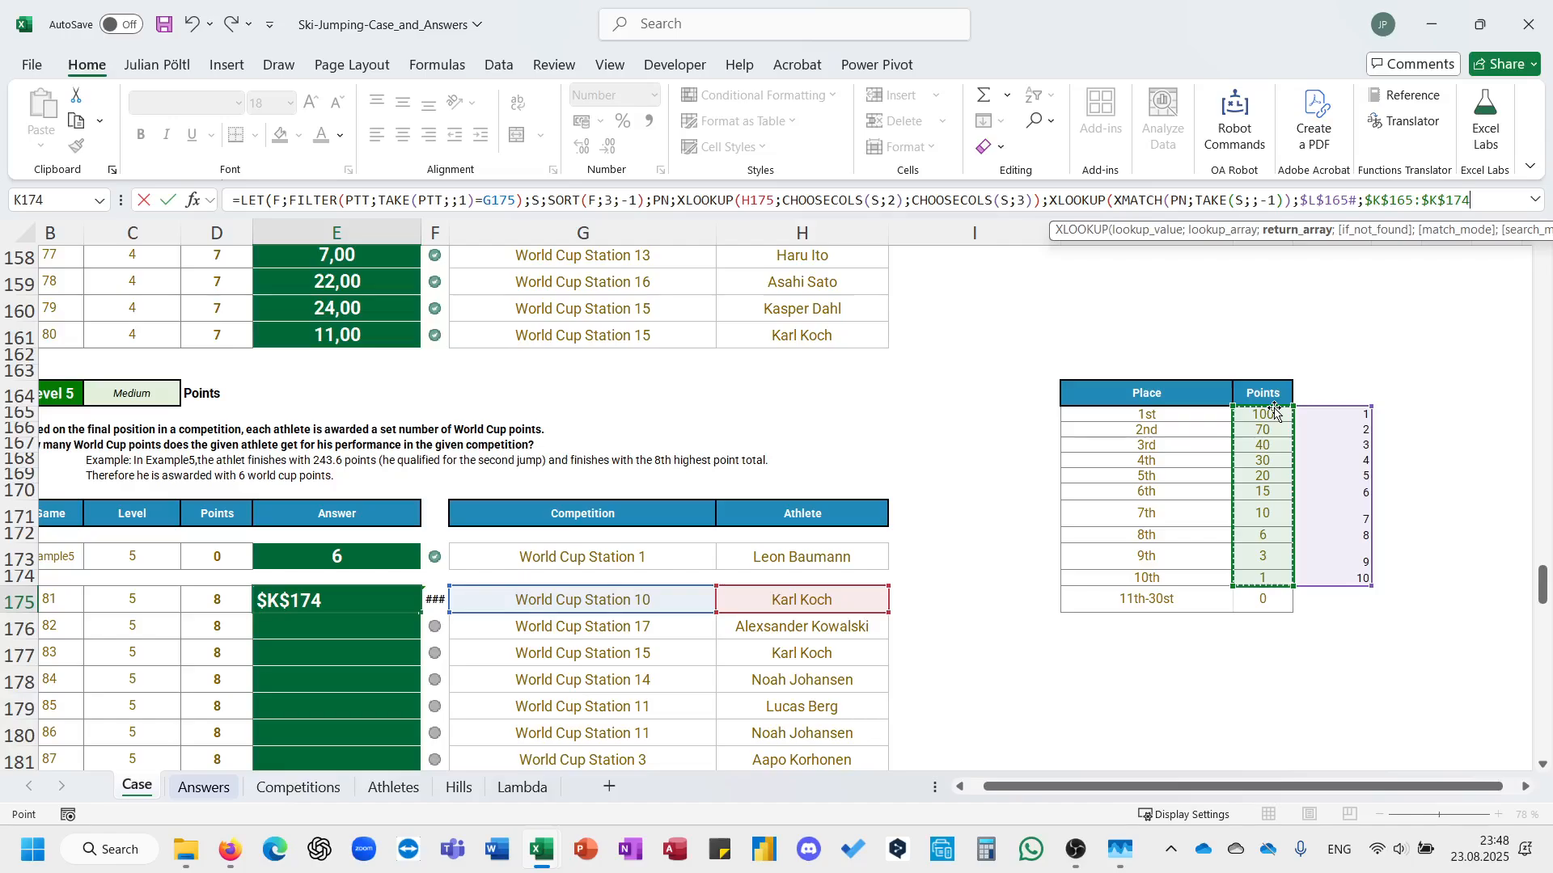
{"action": "type", "text": ";0))"}
{"action": "key", "text": "Return"}
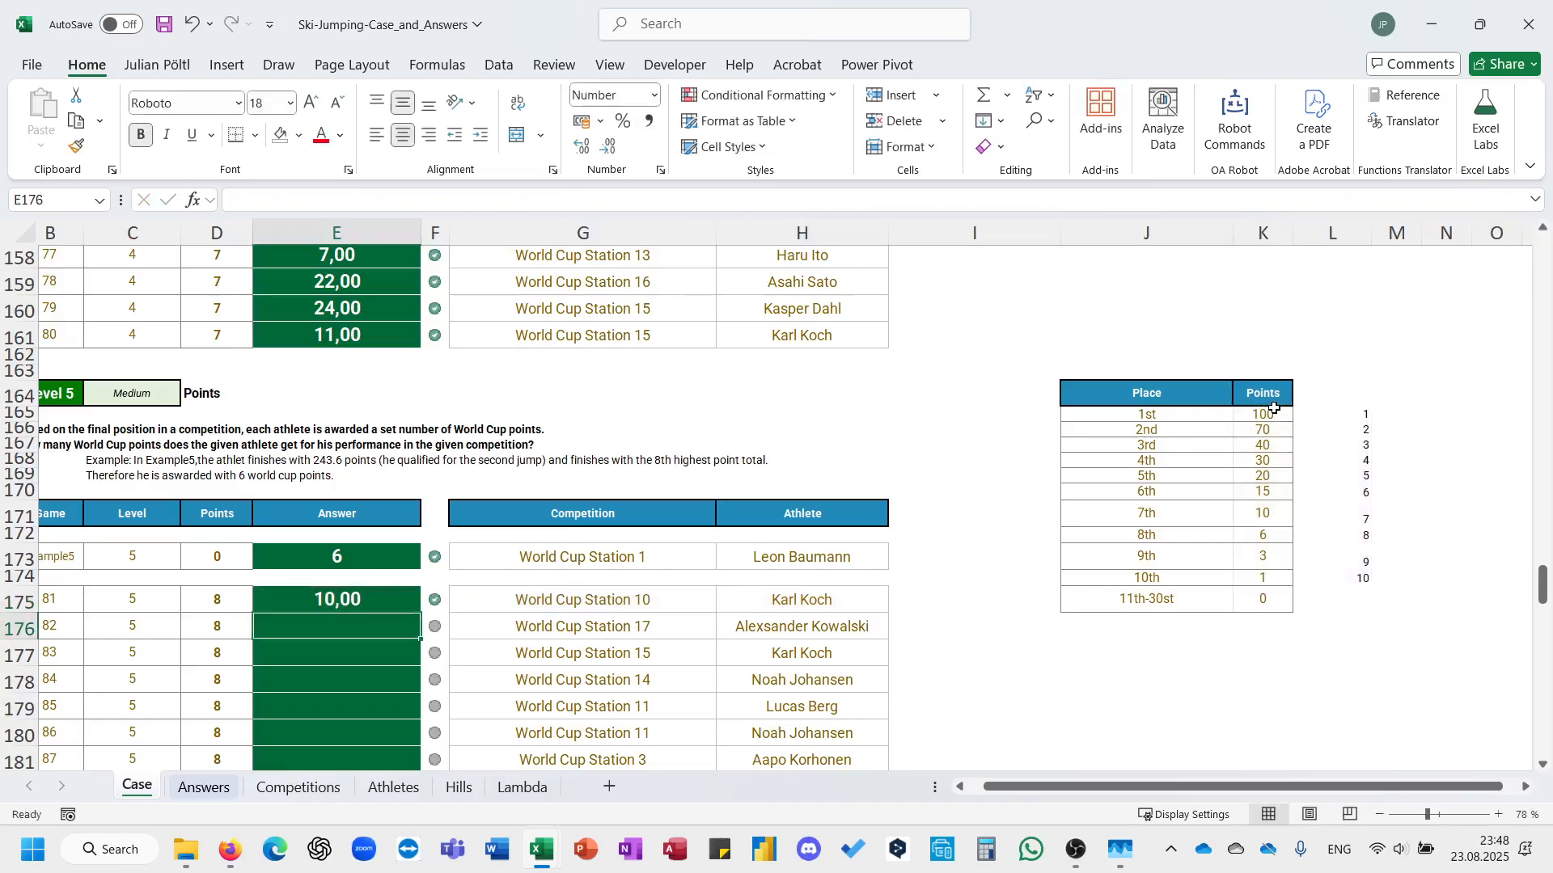
{"action": "key", "text": "Up"}
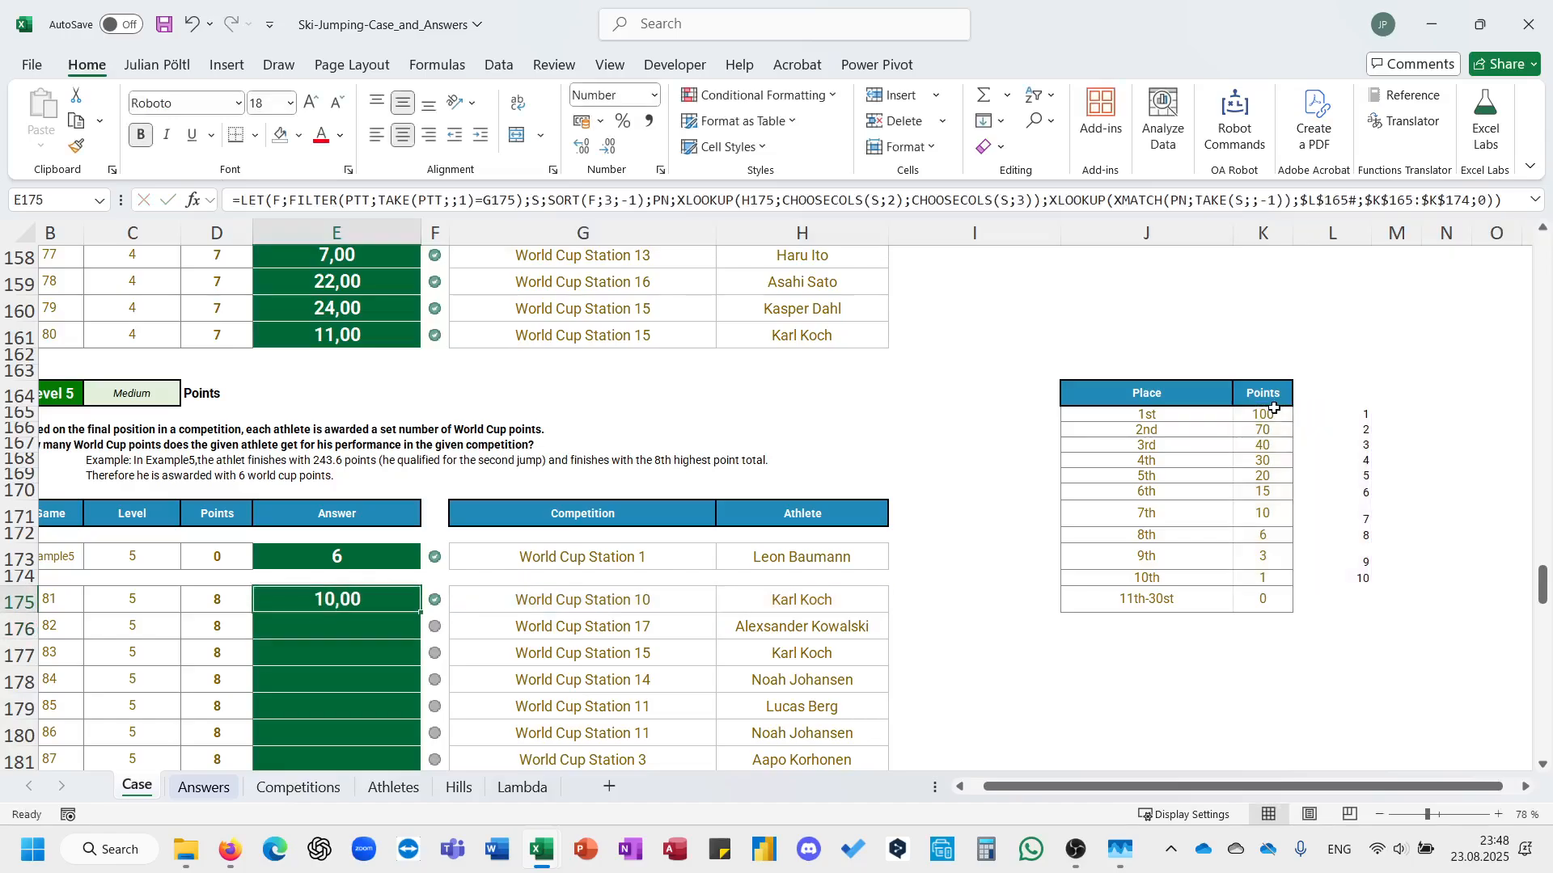
Fill the World Cup points formula from E175 down through the remaining Level 5 answers to E194.
{"action": "left_click_drag", "start_coordinate": [421, 615], "coordinate": [420, 615]}
{"action": "double_click", "coordinate": [421, 615]}
{"action": "scroll", "coordinate": [421, 615], "scroll_direction": "down", "scroll_amount": 8}
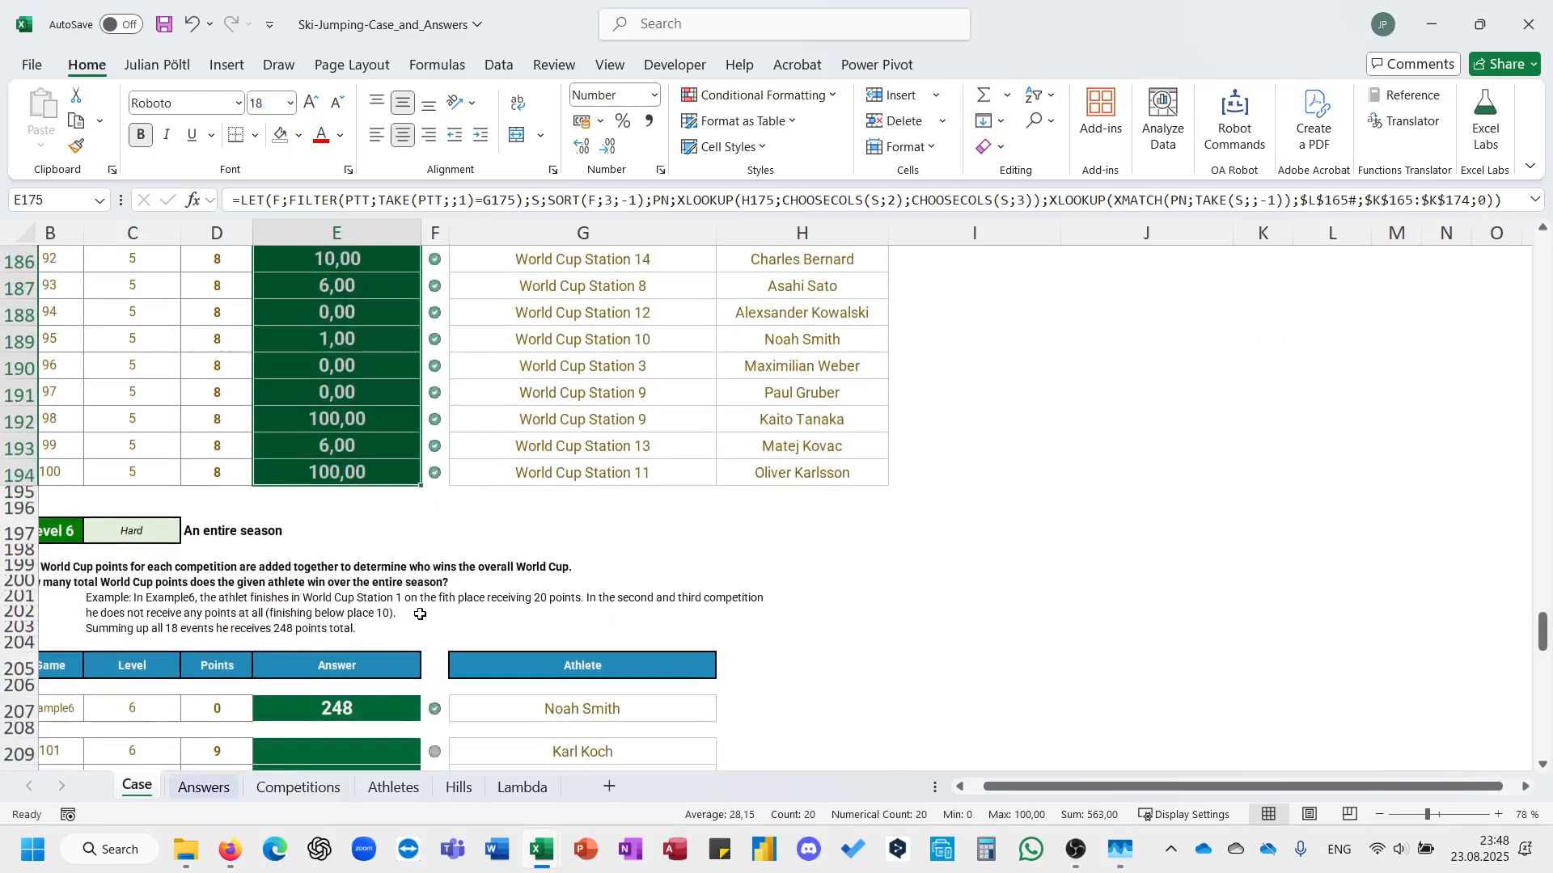
{"action": "scroll", "coordinate": [420, 615], "scroll_direction": "left", "scroll_amount": 2}
{"action": "scroll", "coordinate": [420, 615], "scroll_direction": "right", "scroll_amount": 2}
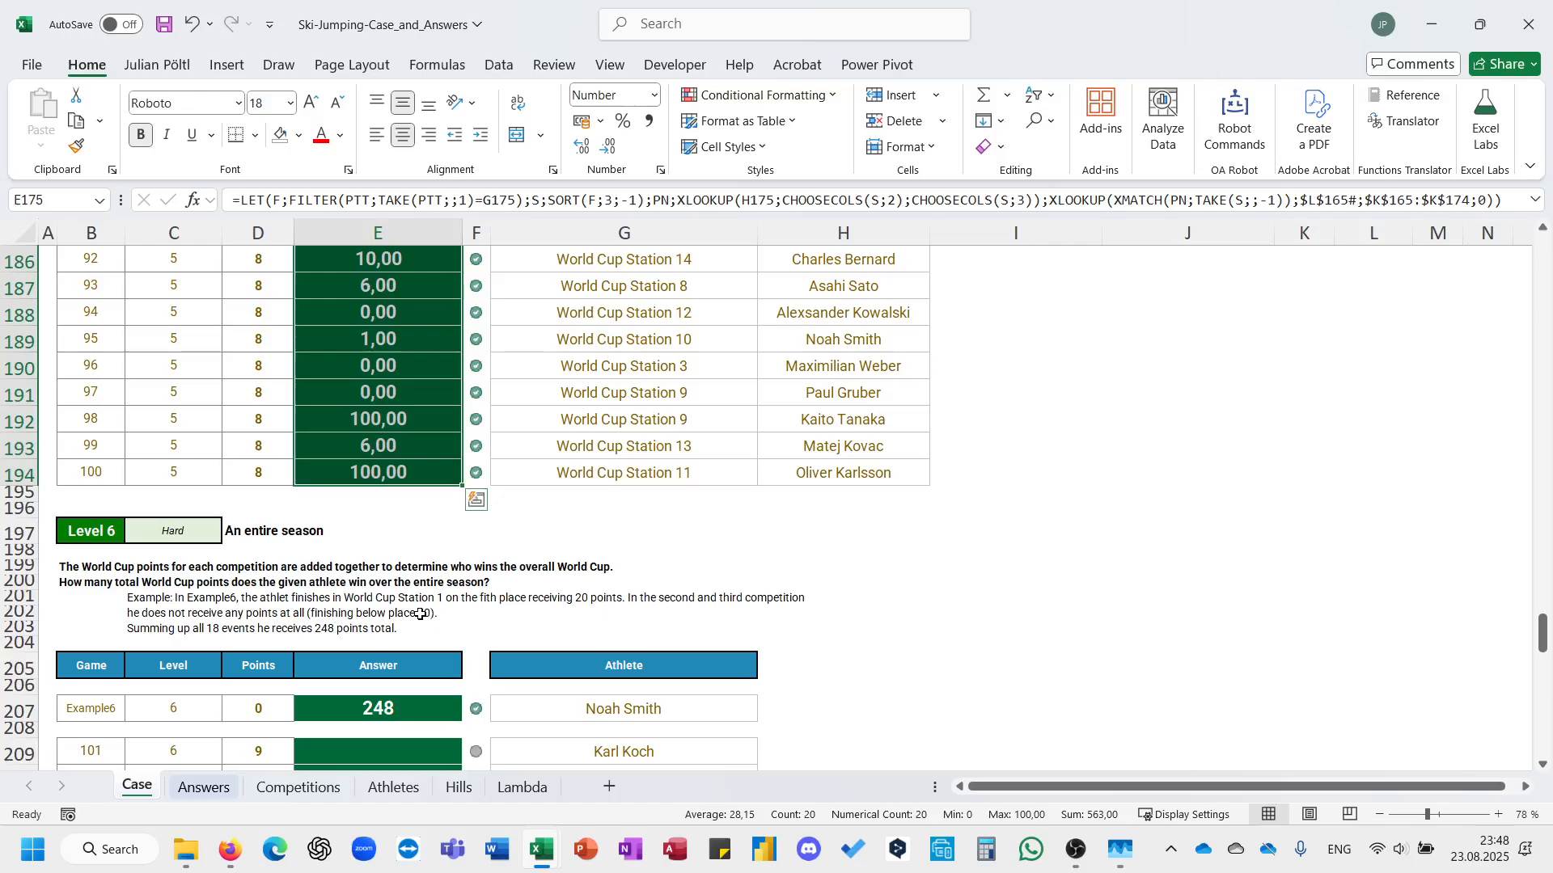
Copy the formula from the last Level 5 answer (E194) into E209 and set its athlete lookup value to G209.
{"action": "left_click", "coordinate": [418, 465]}
{"action": "left_click", "coordinate": [463, 200]}
{"action": "key", "text": "ctrl+a"}
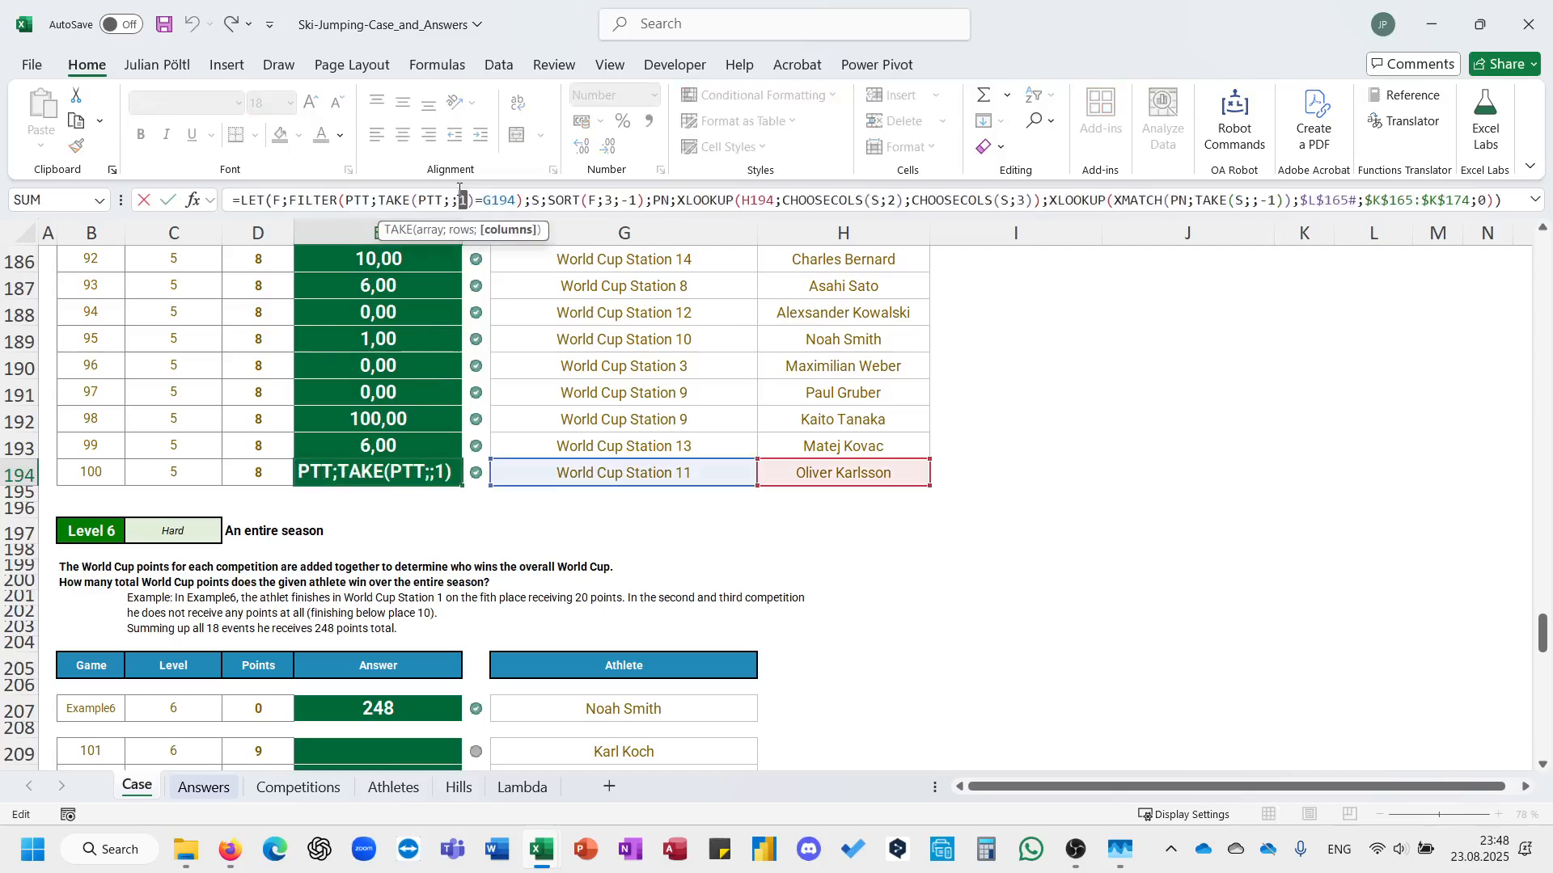
{"action": "key", "text": "Escape"}
{"action": "left_click", "coordinate": [408, 742]}
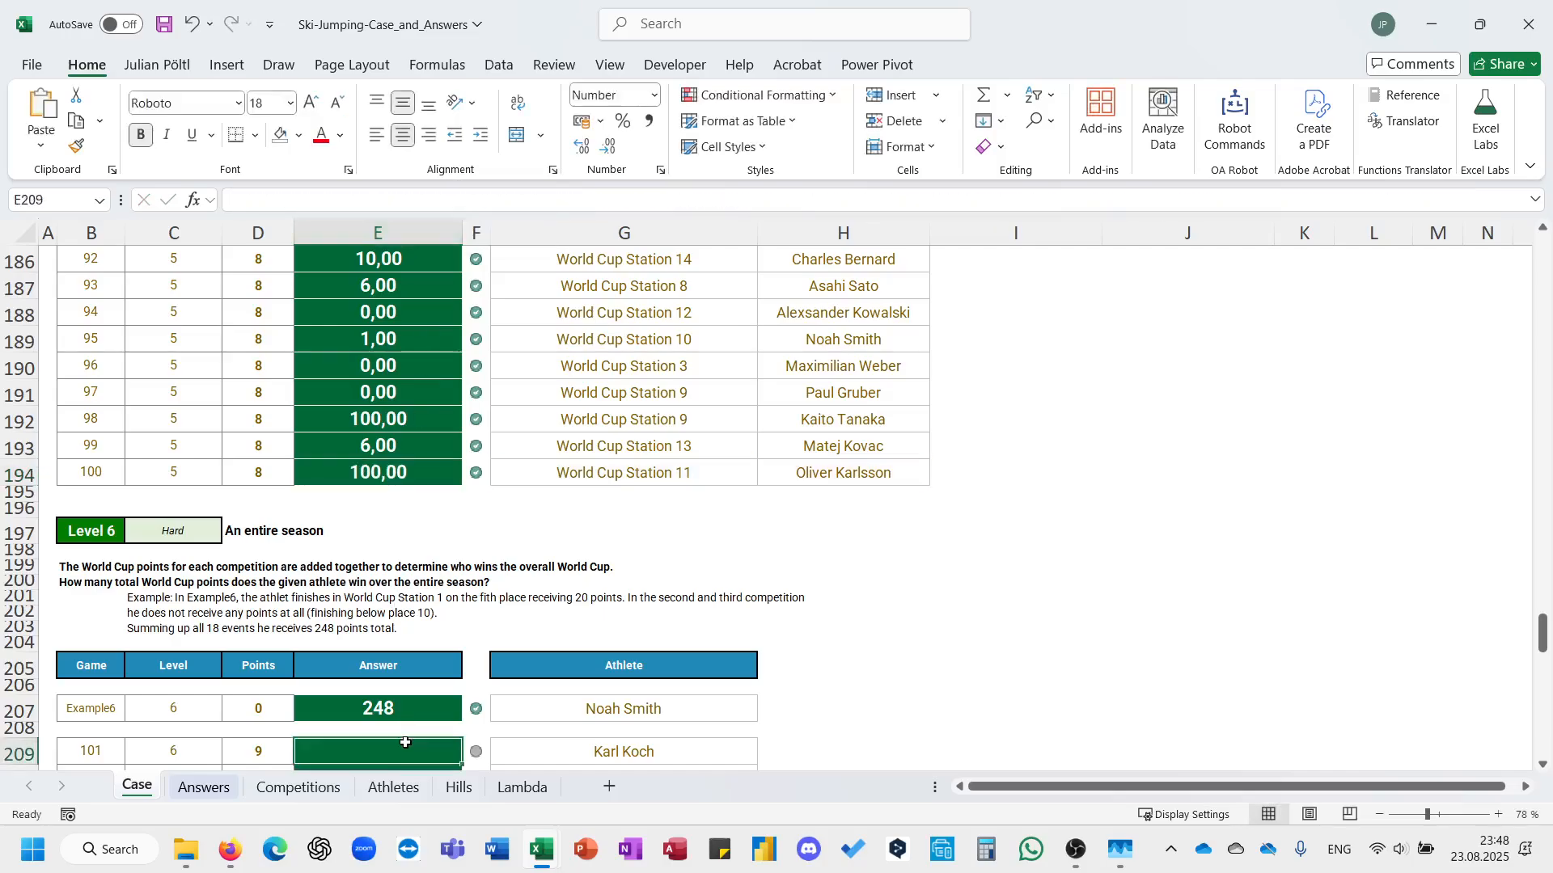
{"action": "left_click", "coordinate": [612, 202]}
{"action": "key", "text": "ctrl+v"}
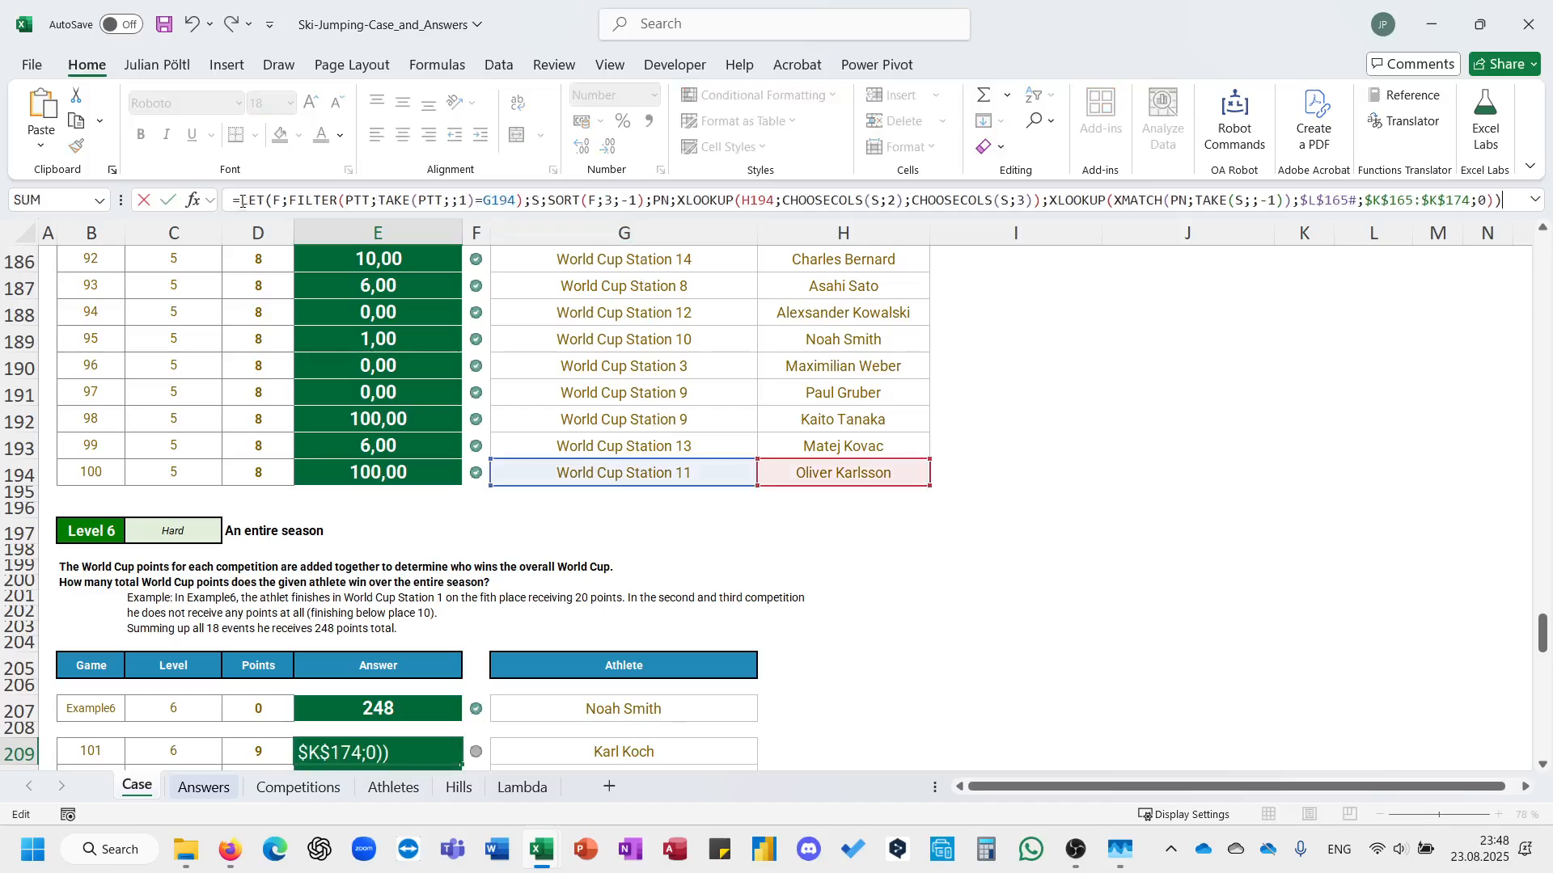
{"action": "double_click", "coordinate": [759, 200]}
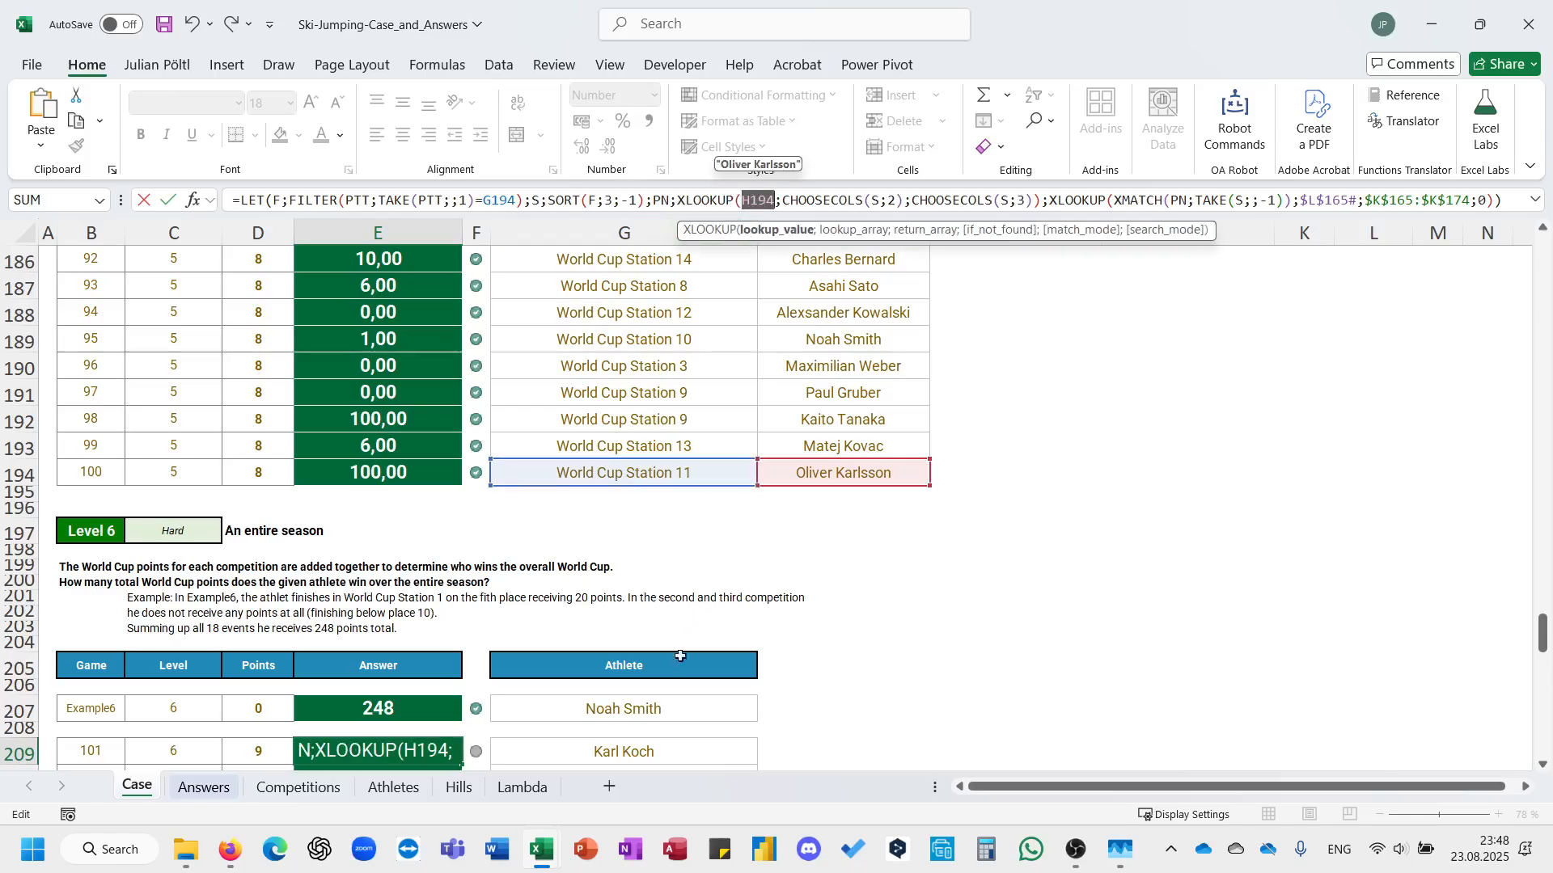
{"action": "left_click", "coordinate": [661, 743]}
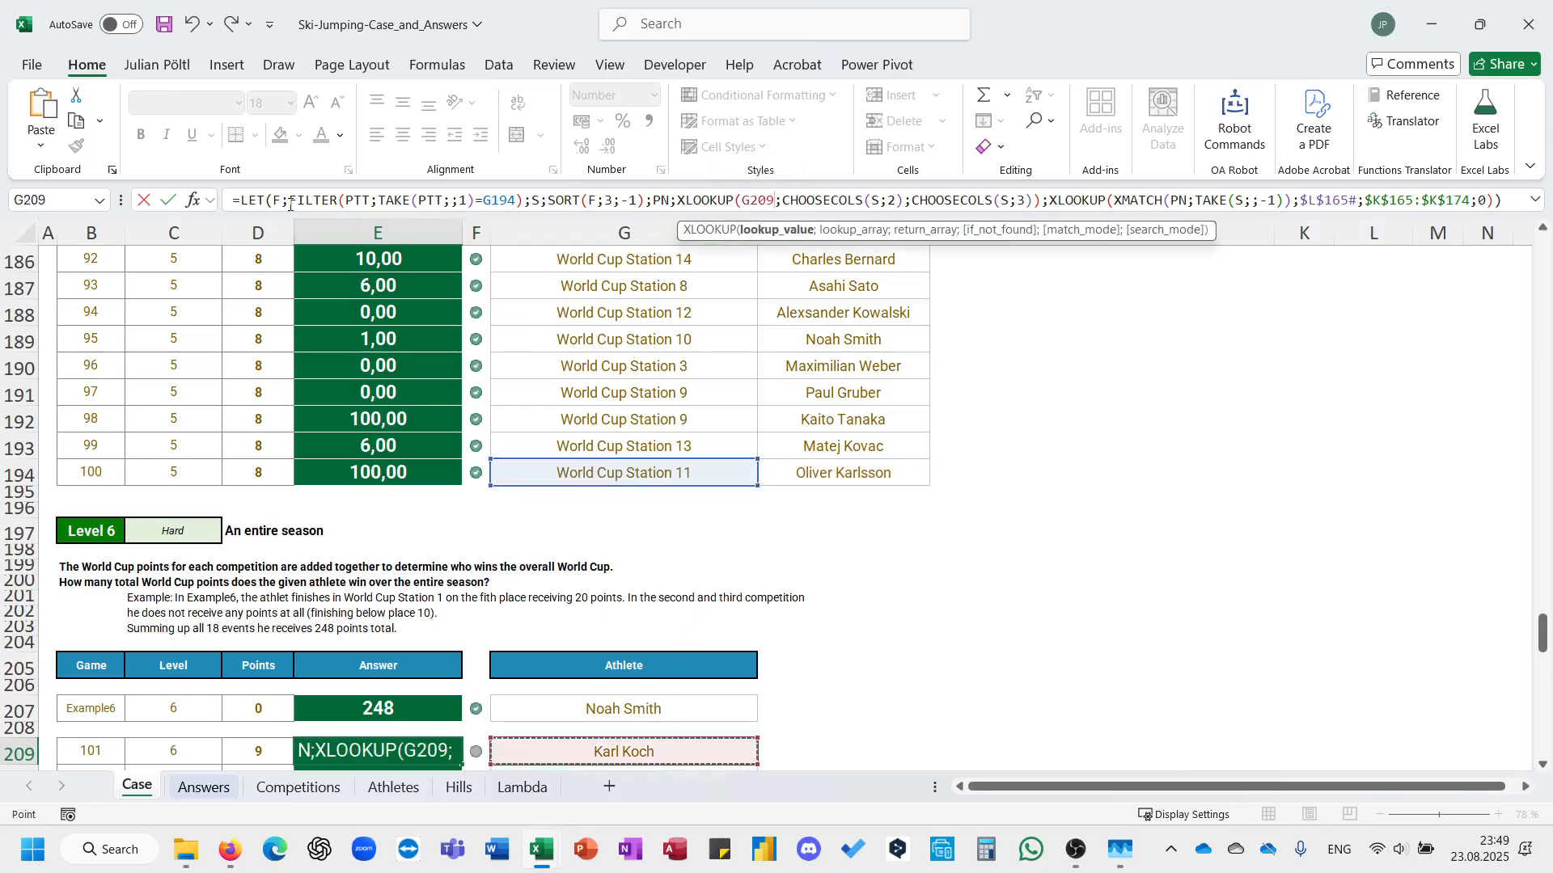
Begin wrapping the LET formula in E209 in a MAP function with SEQUENCE(18 as its array.
{"action": "left_click", "coordinate": [242, 201]}
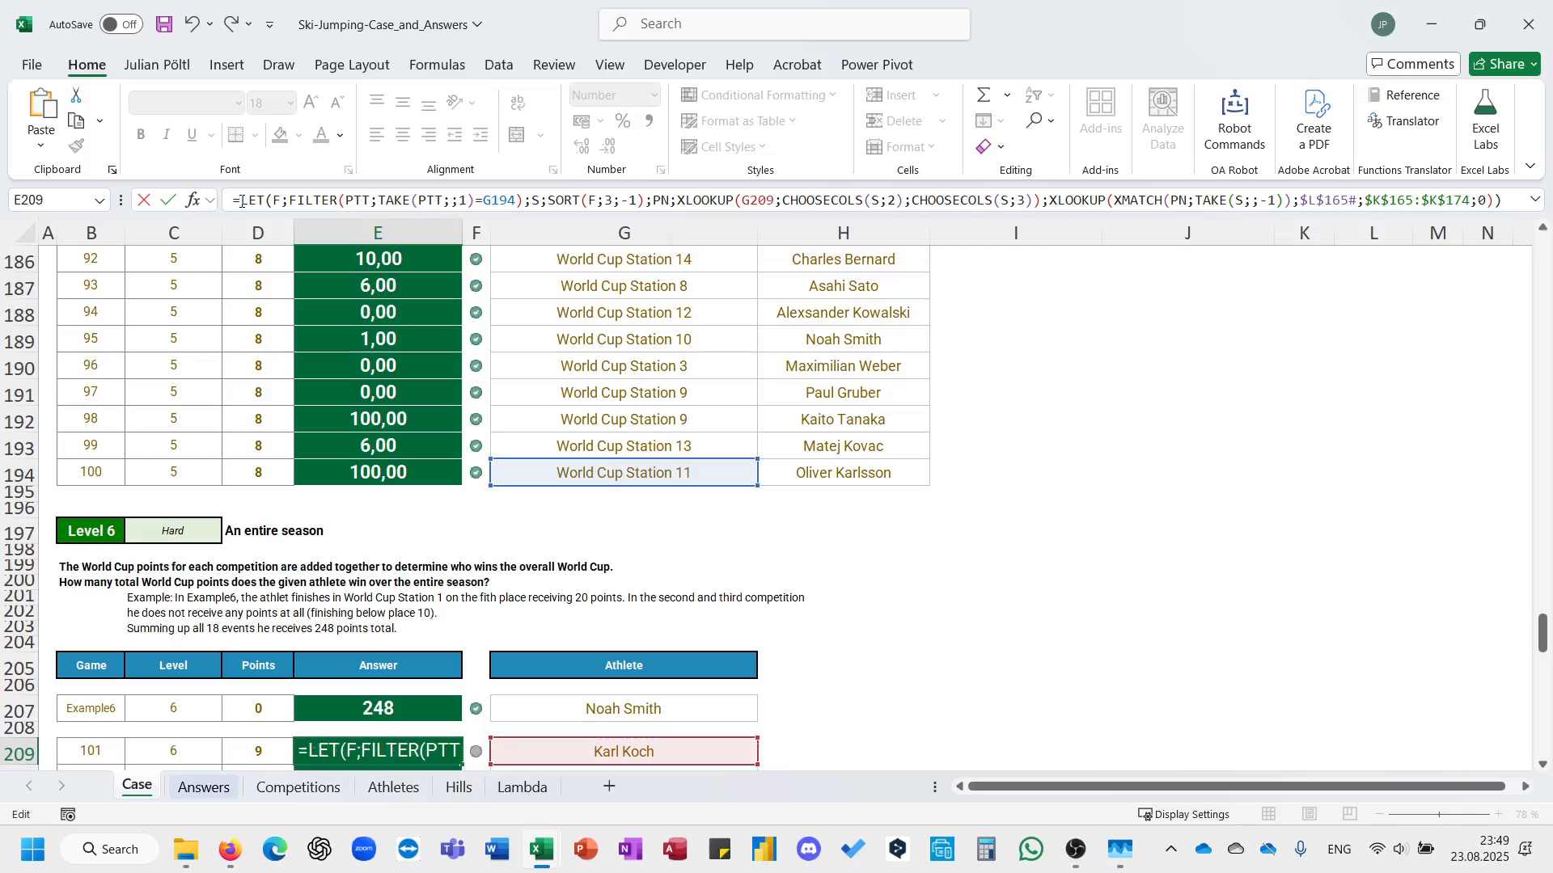
{"action": "type", "text": "MAP"}
{"action": "key", "text": "Tab"}
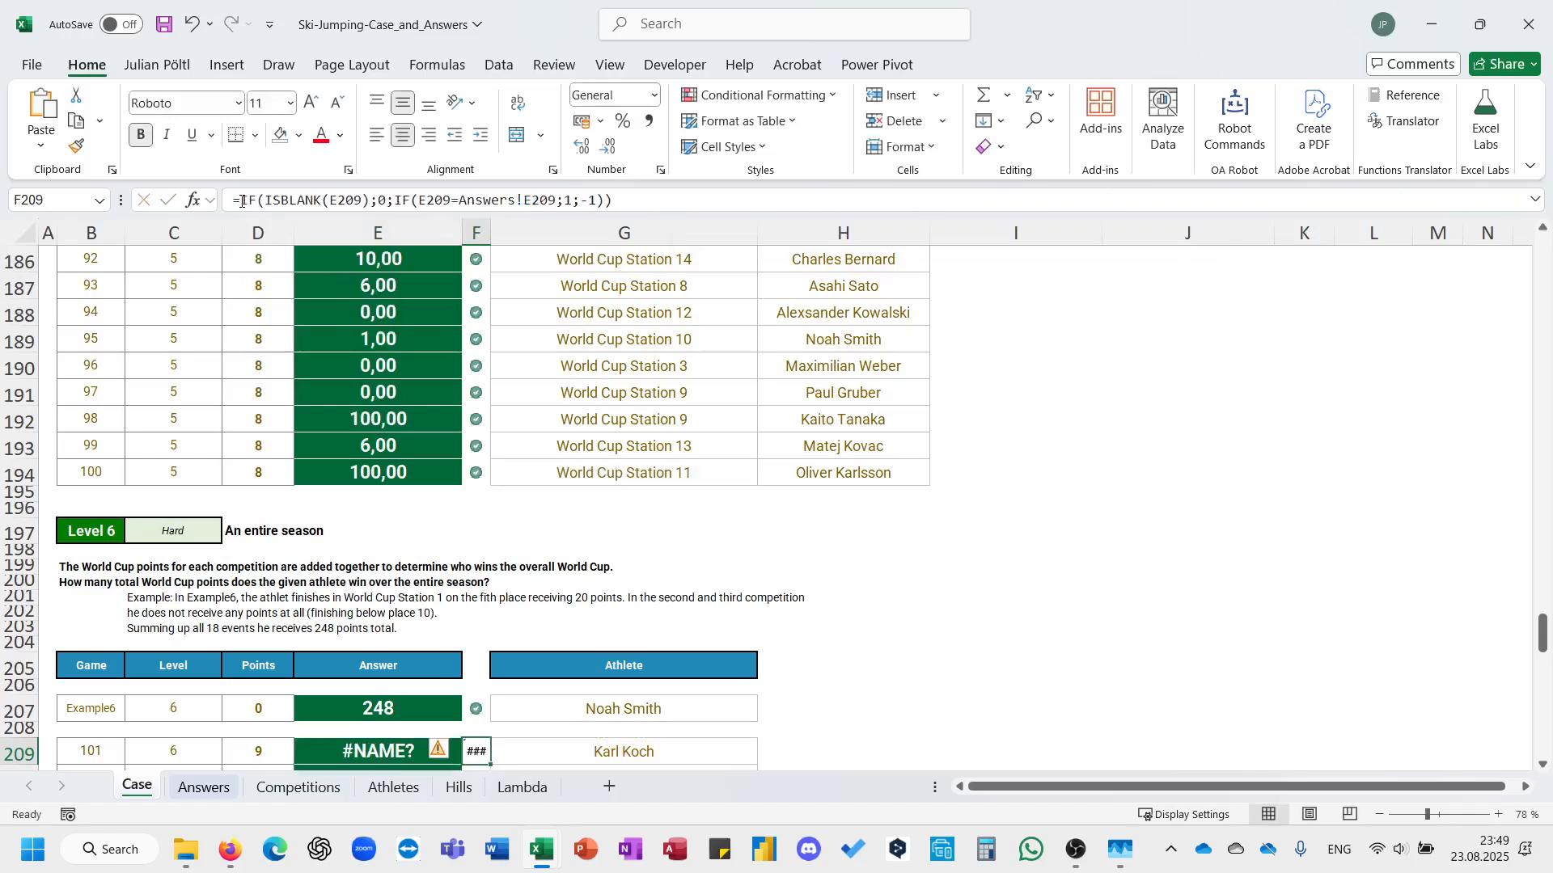
{"action": "key", "text": "Left"}
{"action": "left_click", "coordinate": [266, 202]}
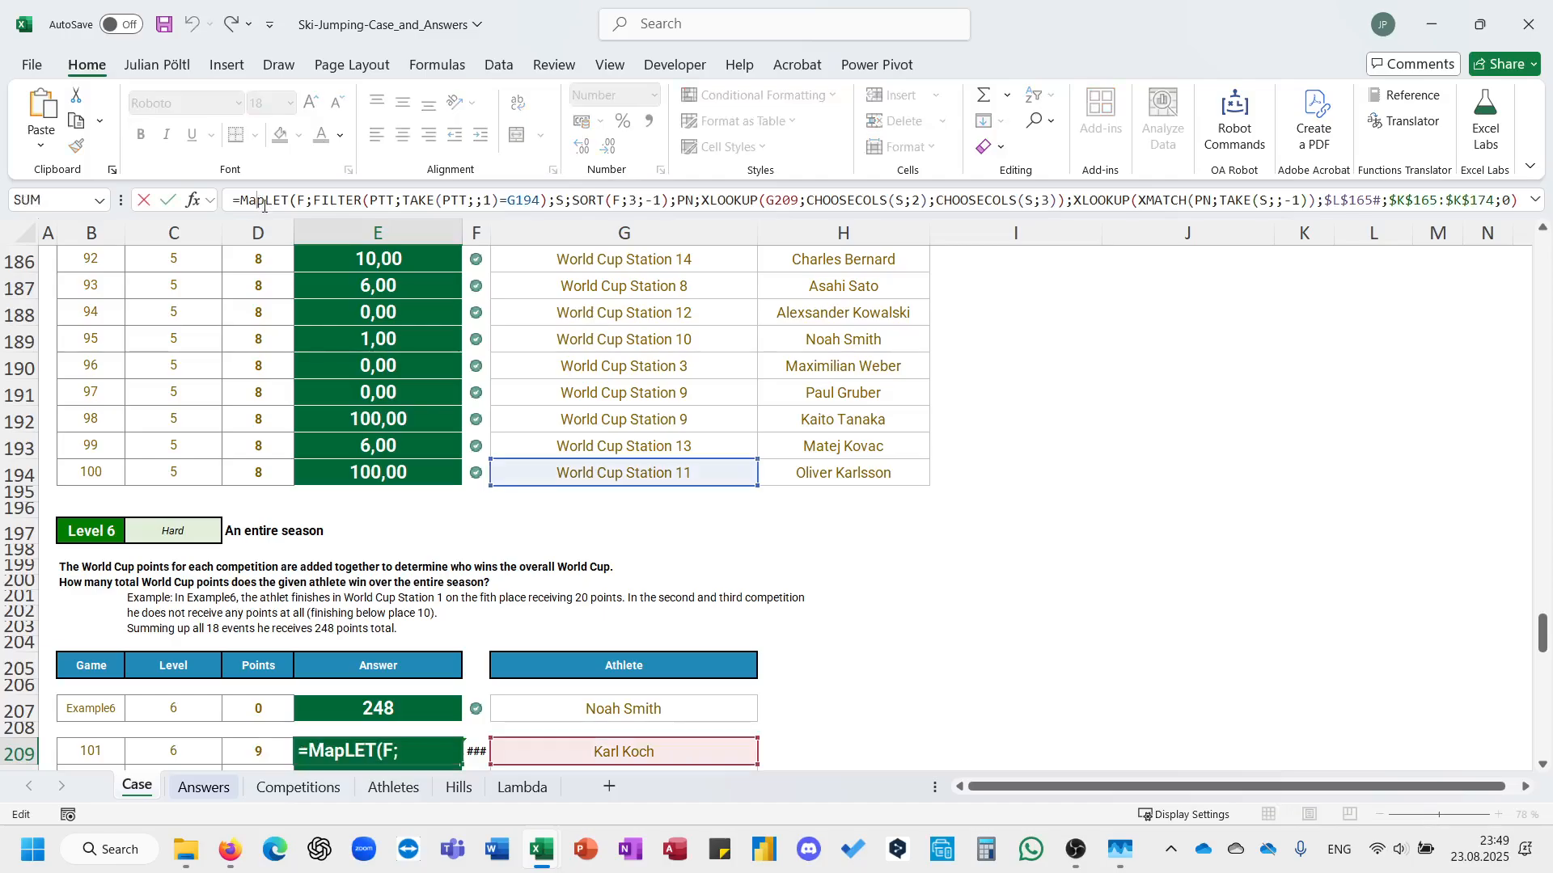
{"action": "type", "text": "(se"}
{"action": "key", "text": "Down"}
{"action": "key", "text": "Down"}
{"action": "key", "text": "Down"}
{"action": "key", "text": "Down"}
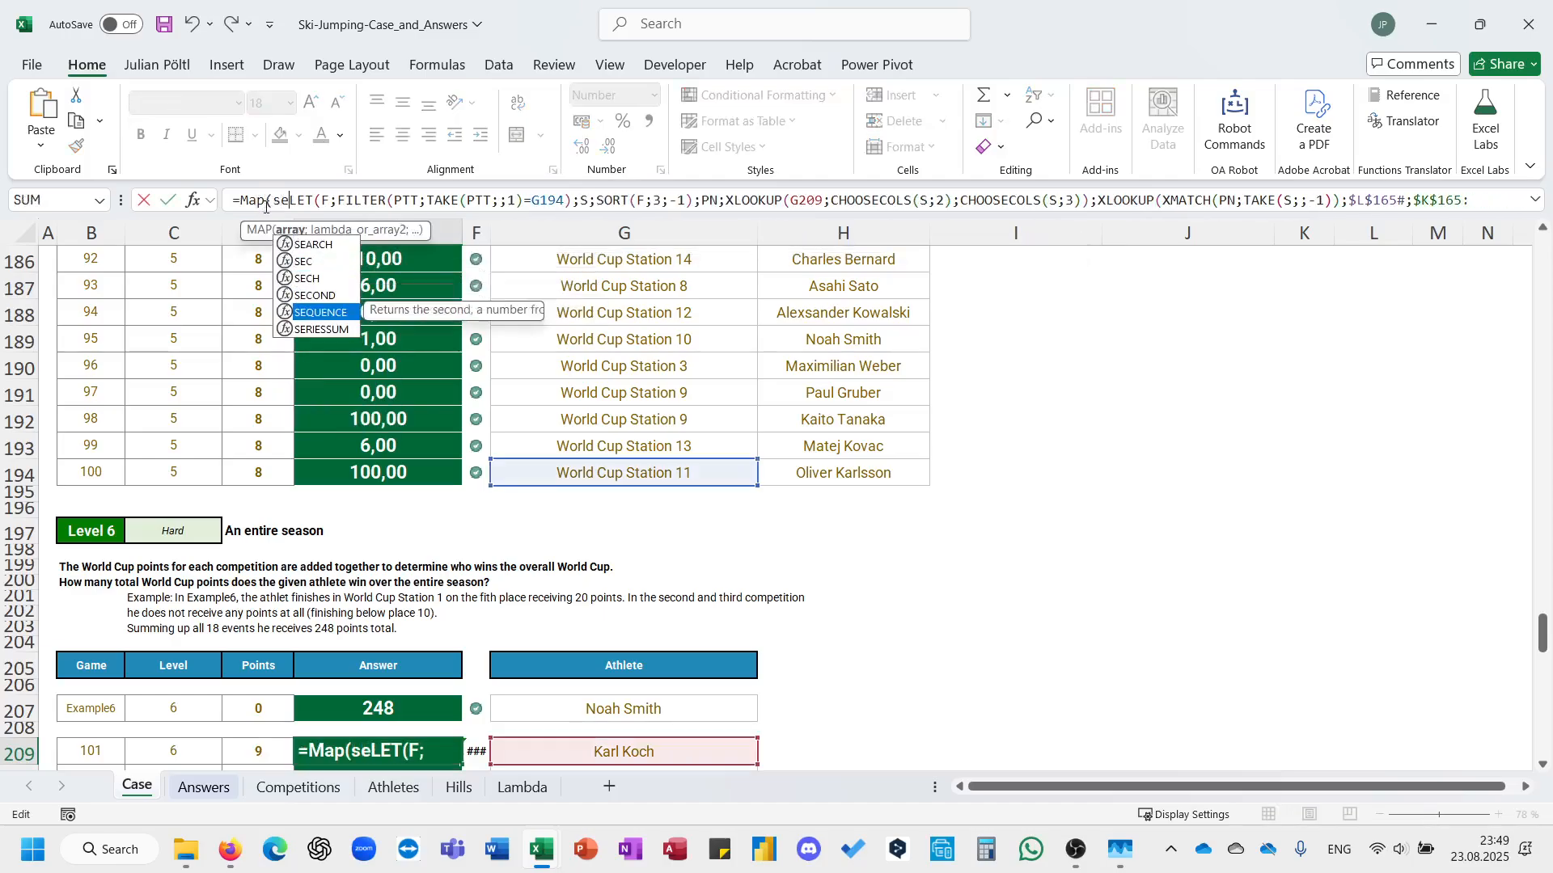
{"action": "key", "text": "Tab"}
{"action": "type", "text": "18"}
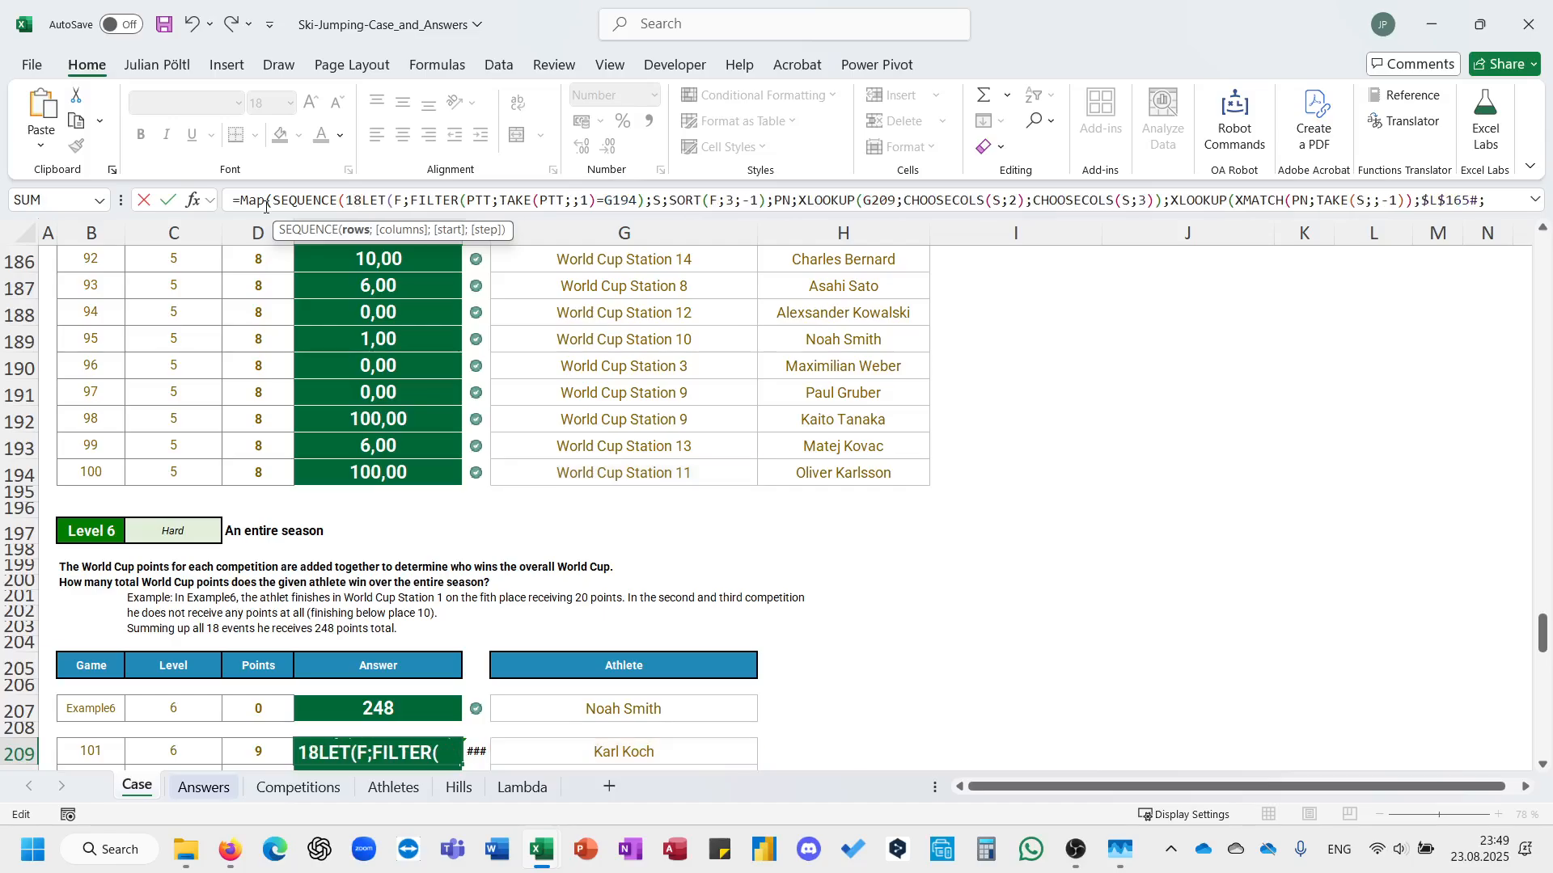
{"action": "type", "text": ");lam"}
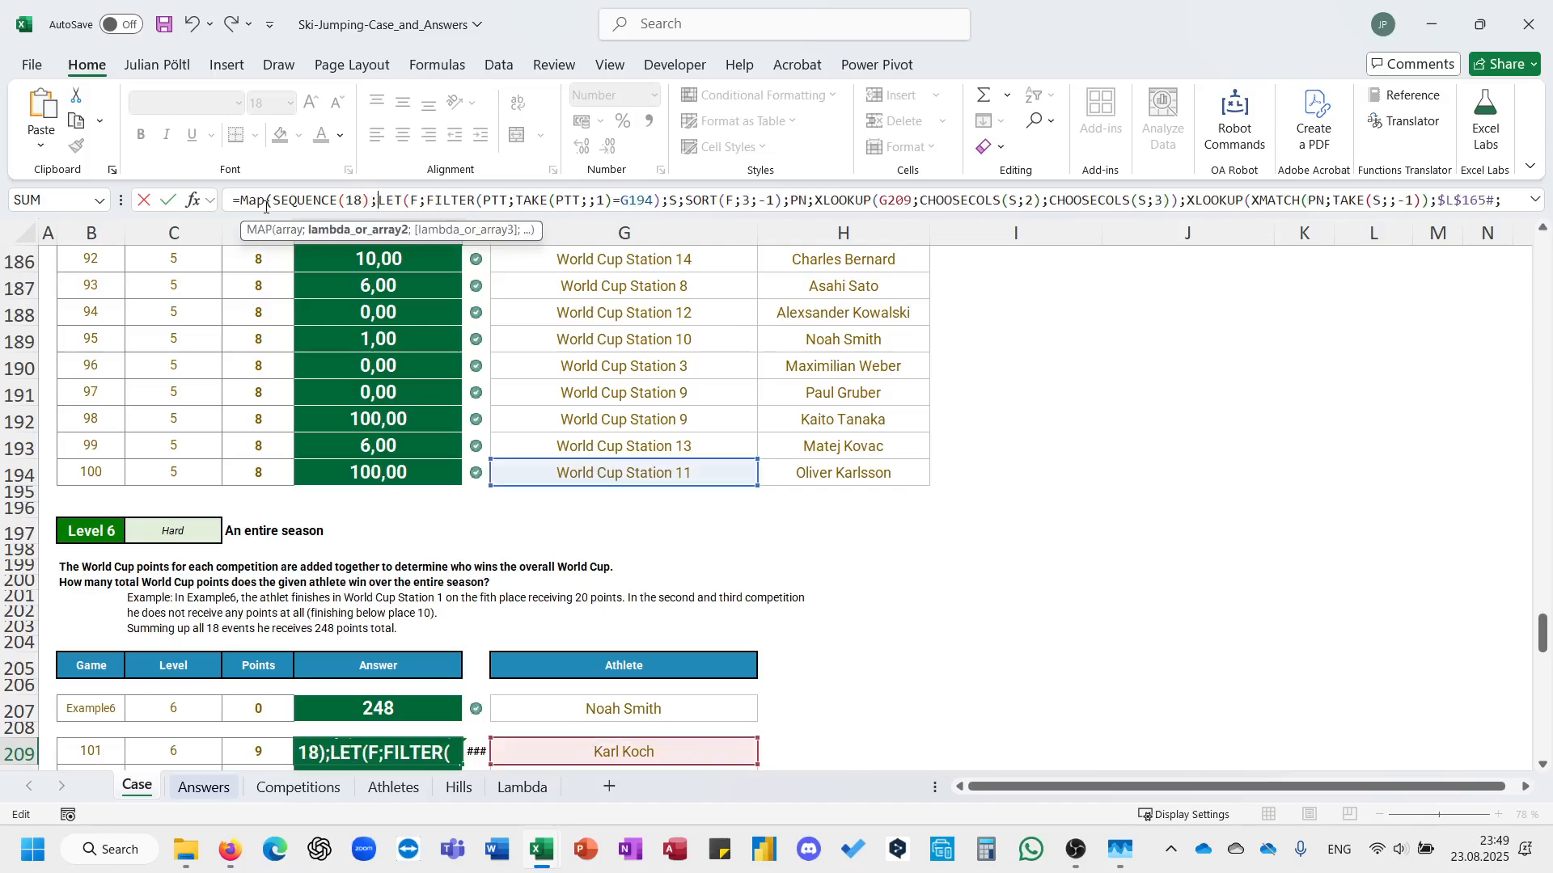
Close the SEQUENCE and add a LAMBDA with parameter A in front of the LET in E209.
{"action": "key", "text": "Tab"}
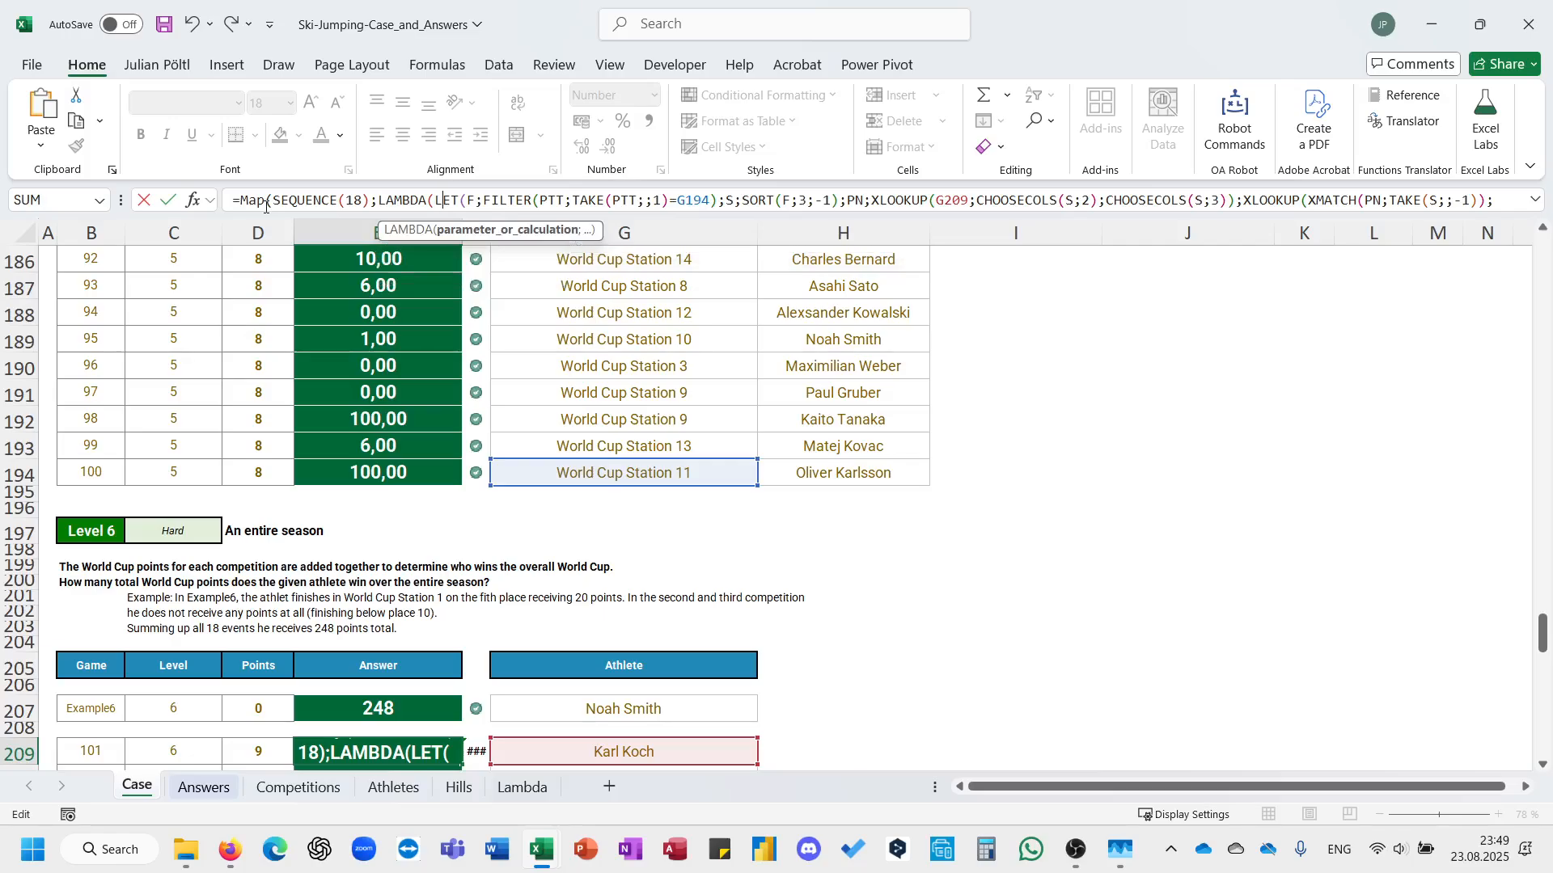
{"action": "type", "text": "A;"}
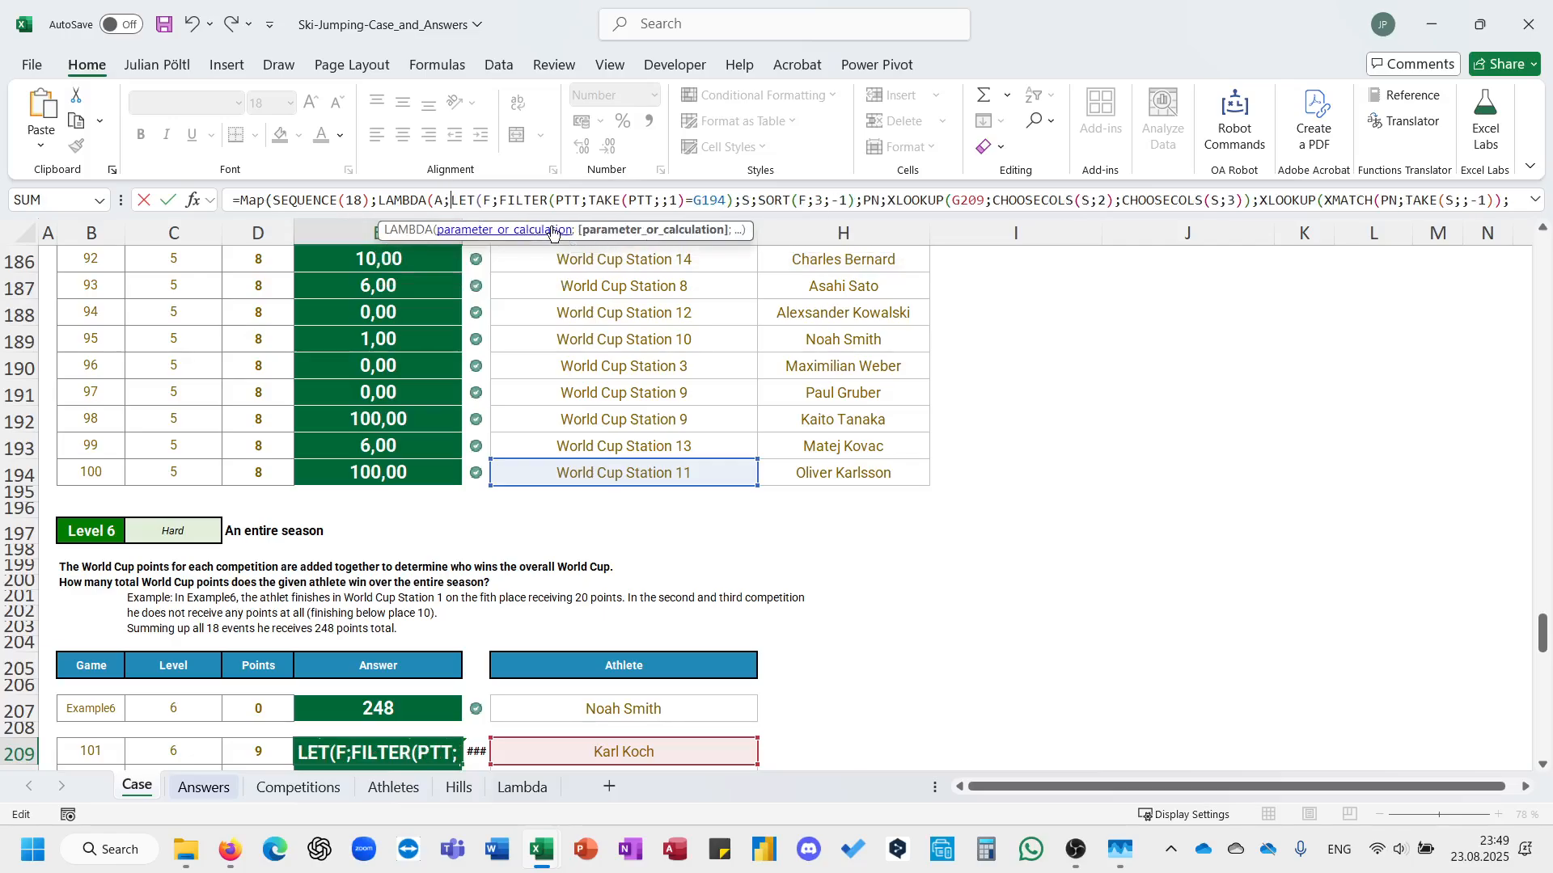
Replace the competition reference G194 in the FILTER condition with "World Cup Station "&A.
{"action": "double_click", "coordinate": [711, 200]}
{"action": "type", "text": "\"W"}
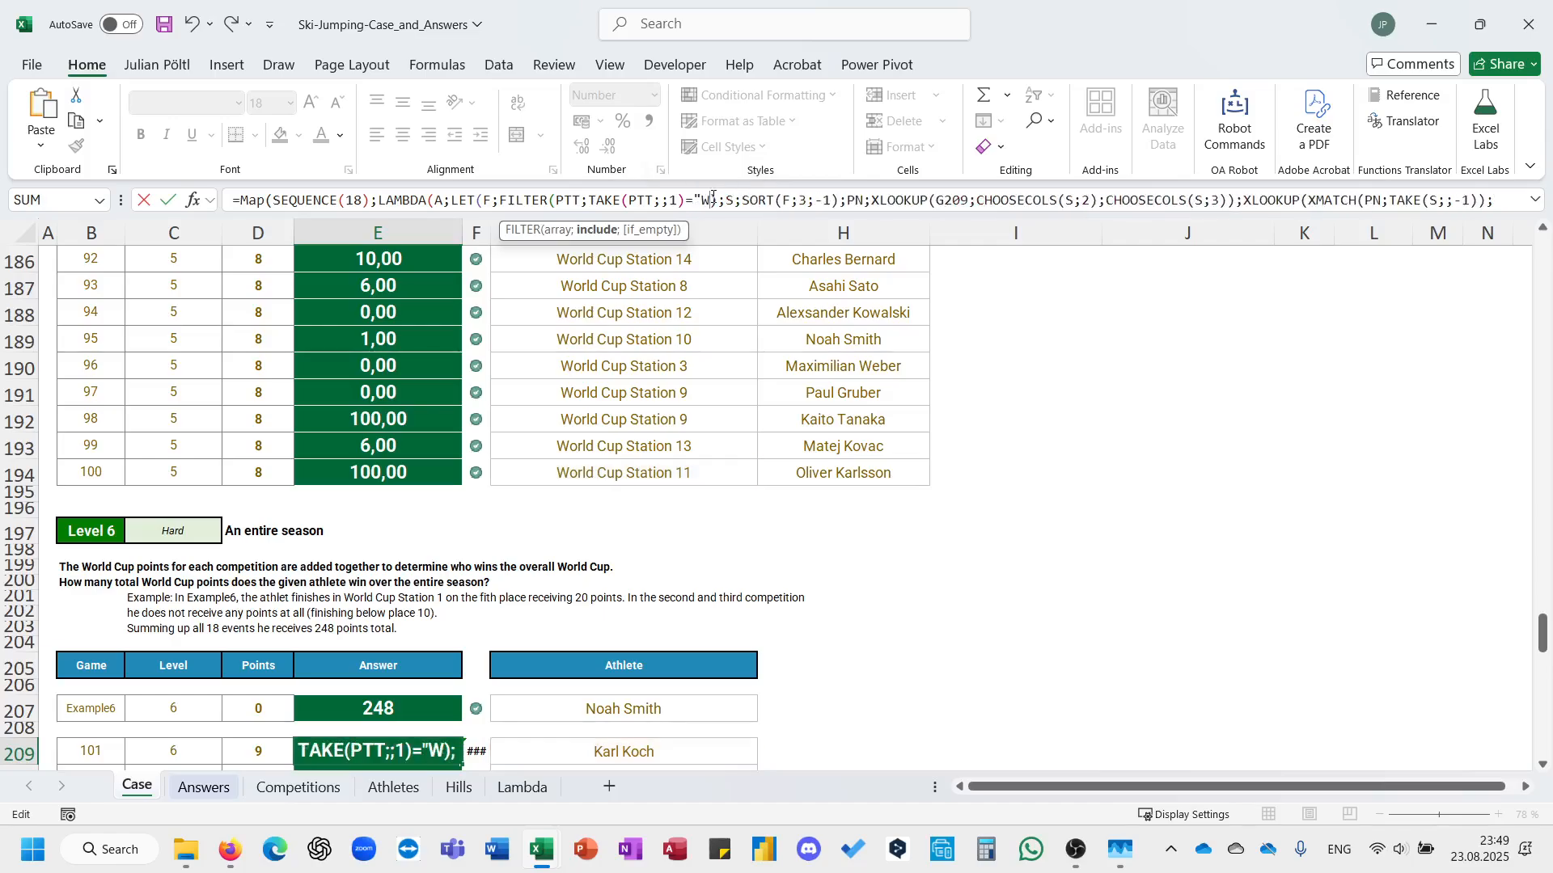
{"action": "type", "text": "orld Cup S"}
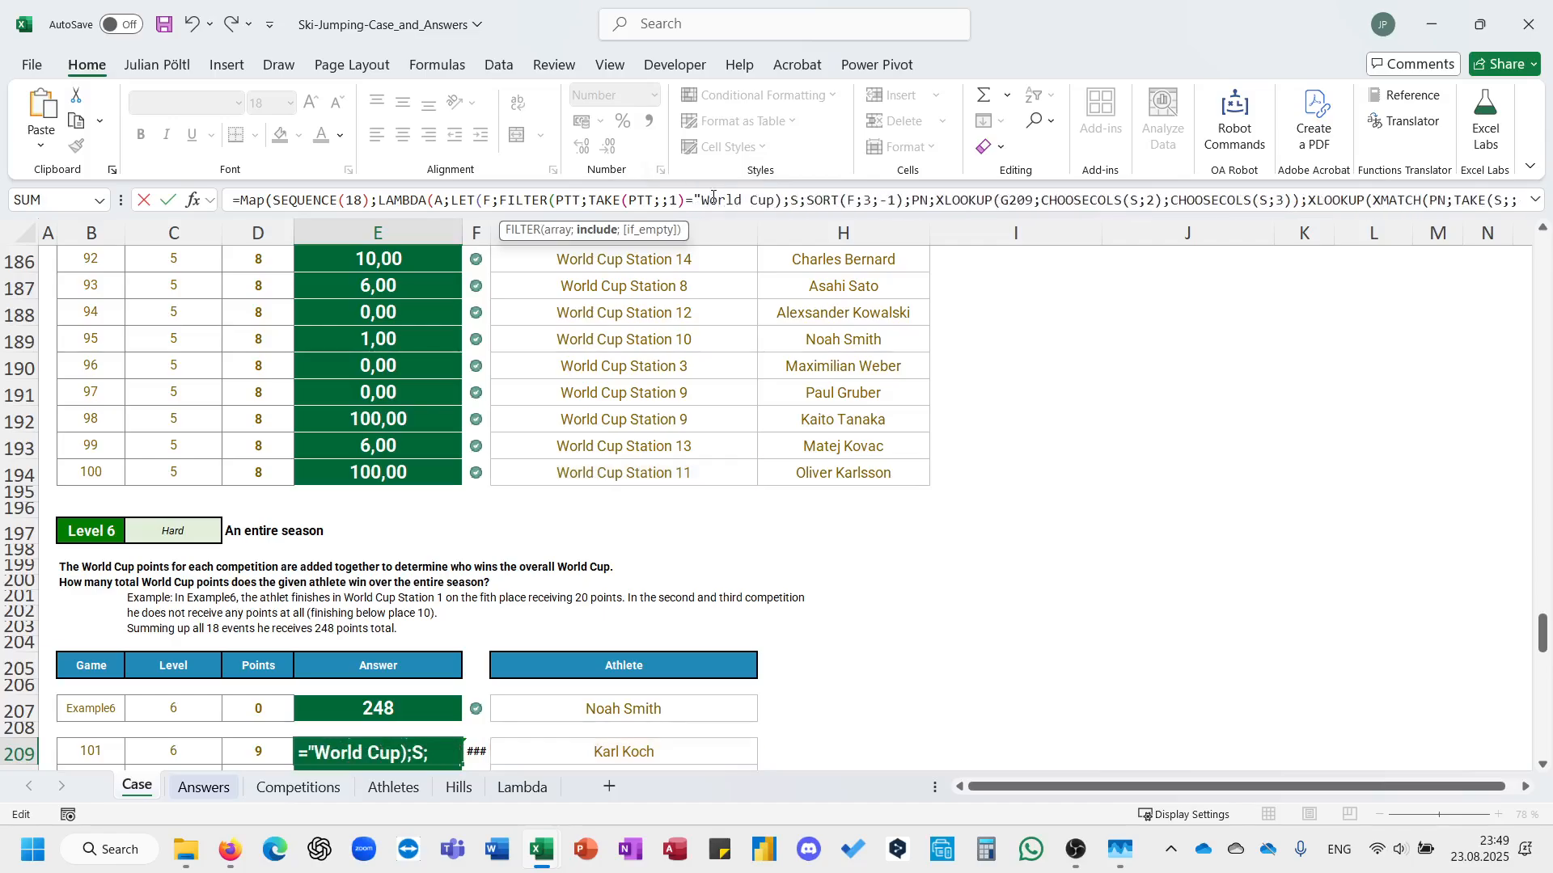
{"action": "type", "text": "tart"}
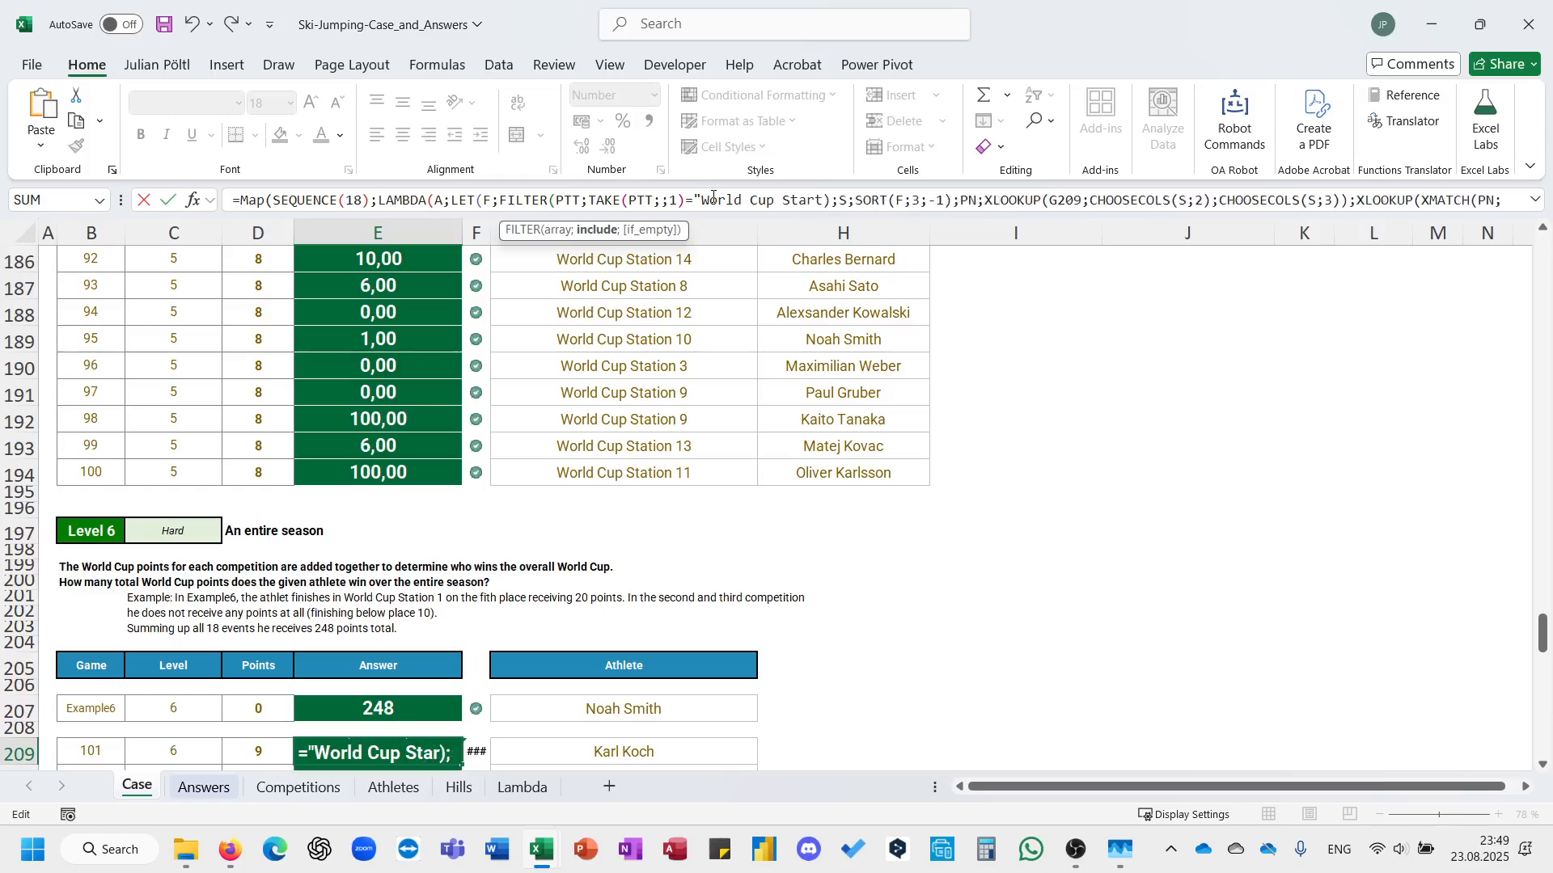
{"action": "key", "text": "BackSpace"}
{"action": "key", "text": "BackSpace"}
{"action": "type", "text": "tion \""}
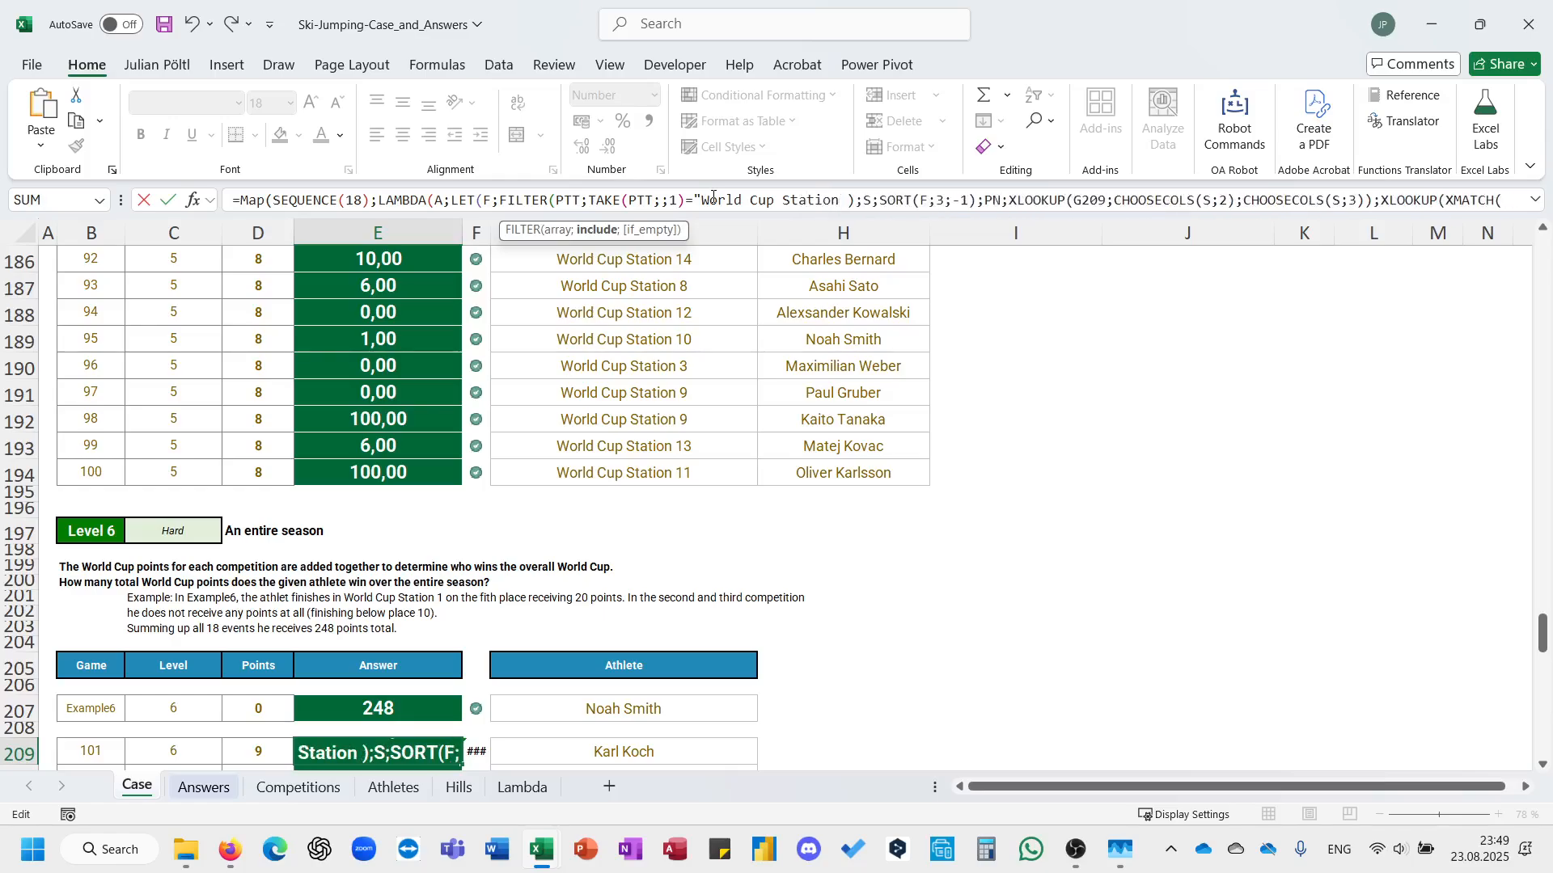
{"action": "type", "text": "&A)"}
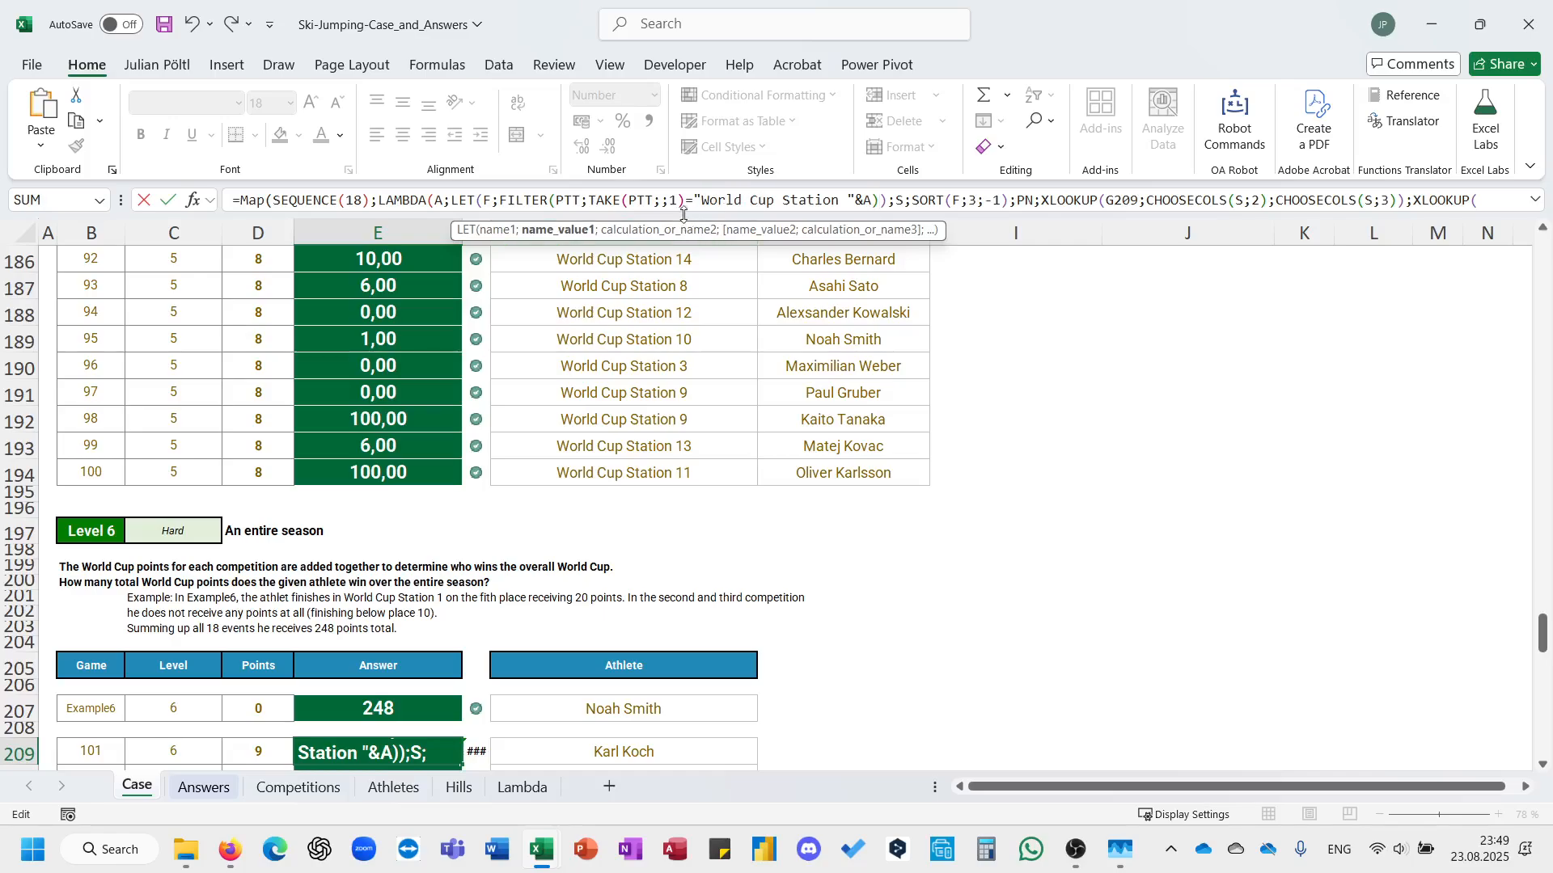
Close the LAMBDA and MAP brackets, remove the extra parenthesis after &A, and enter the formula in E209.
{"action": "key", "text": "End"}
{"action": "type", "text": ")"}
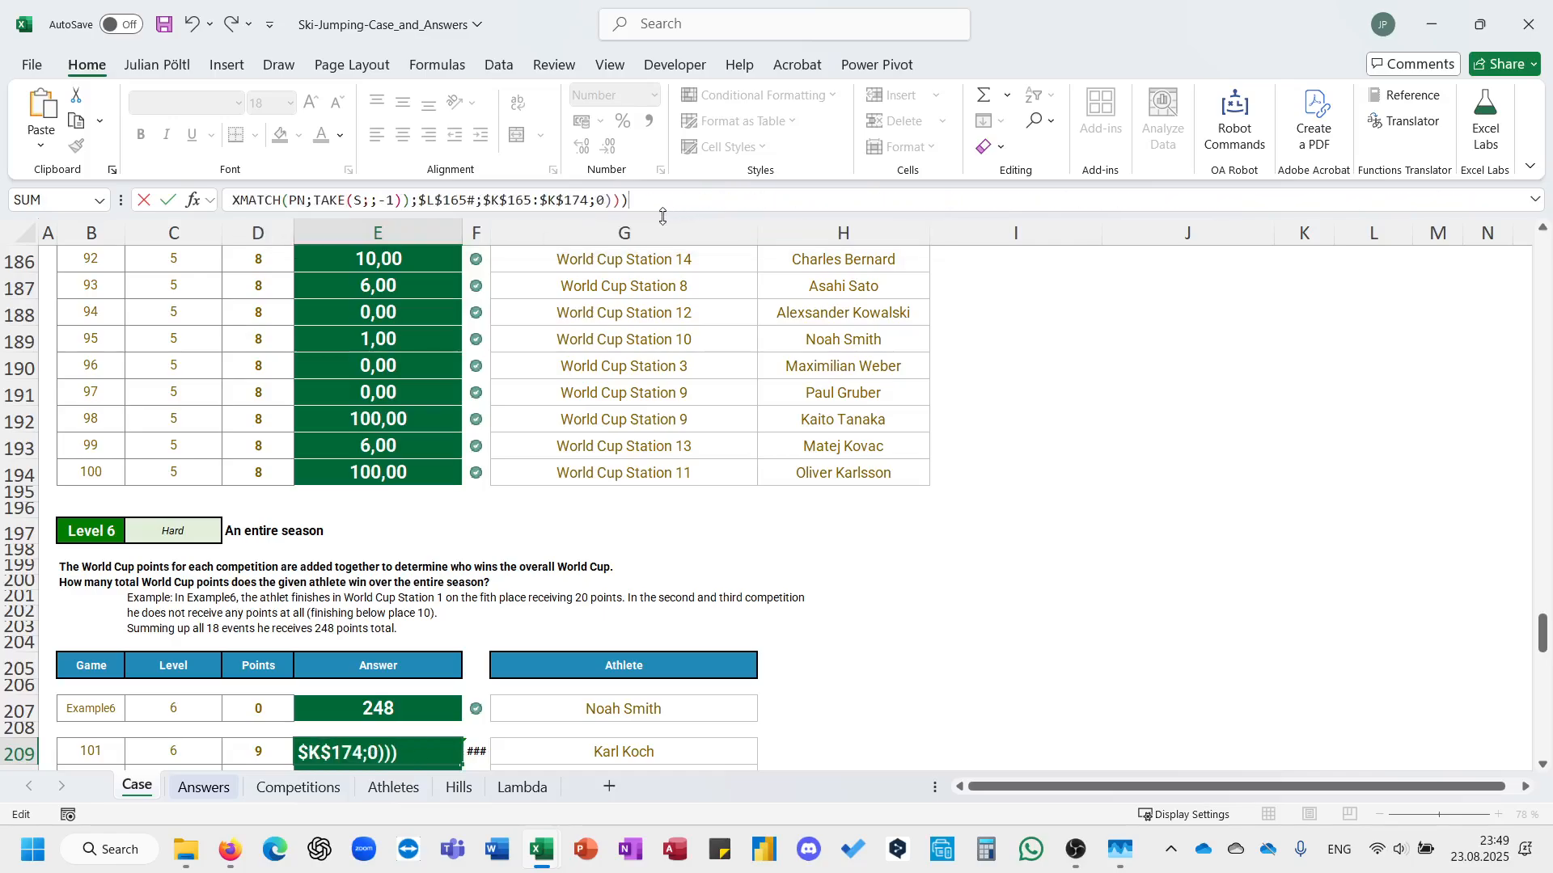
{"action": "key", "text": "Return"}
{"action": "key", "text": "Return"}
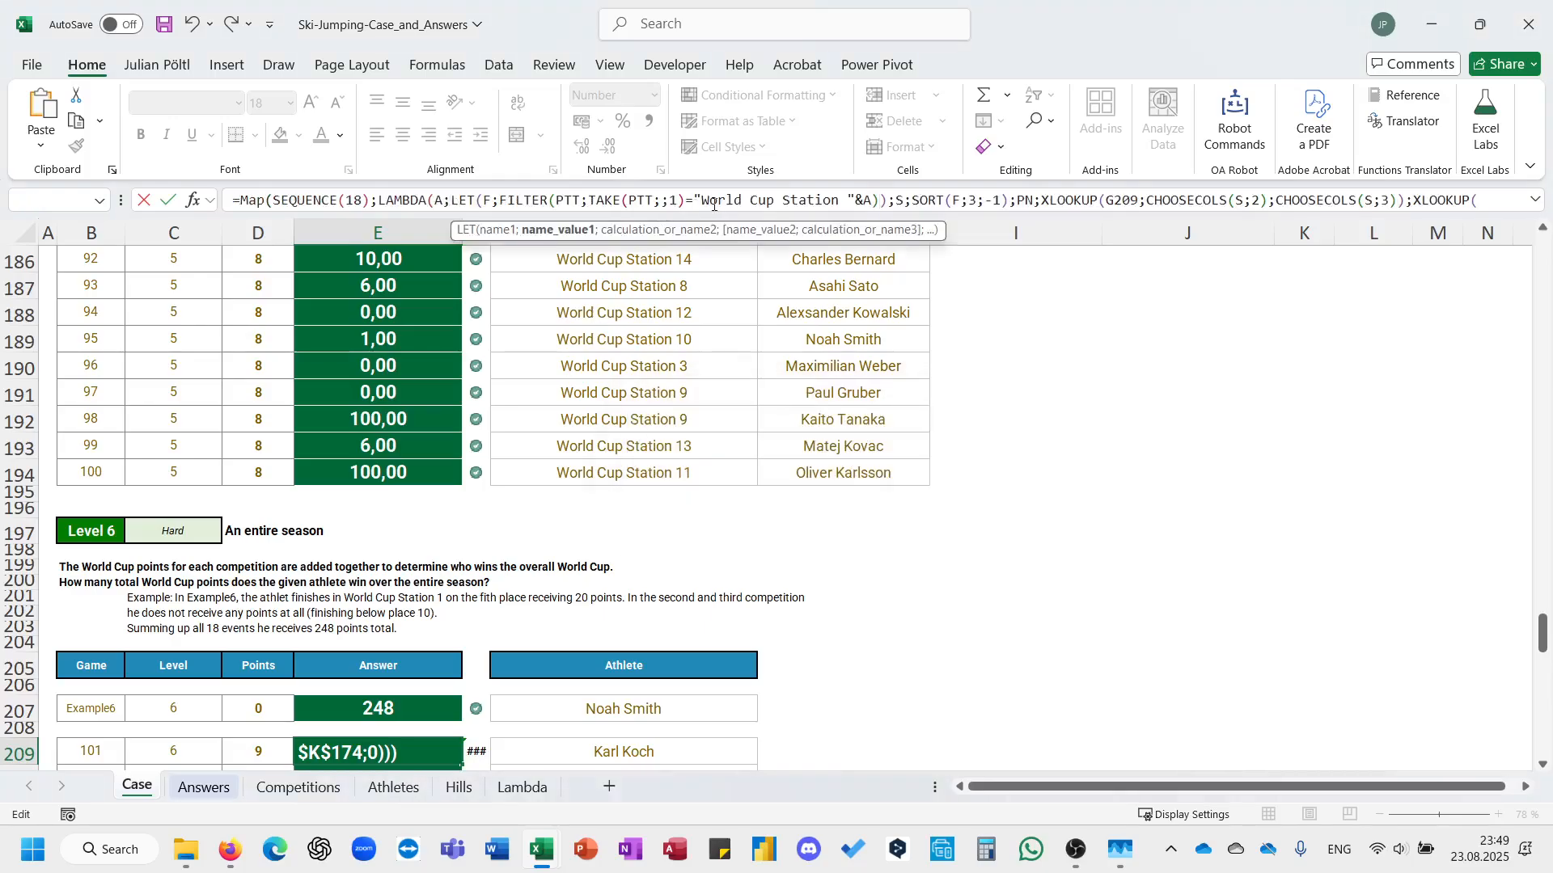
{"action": "key", "text": "BackSpace"}
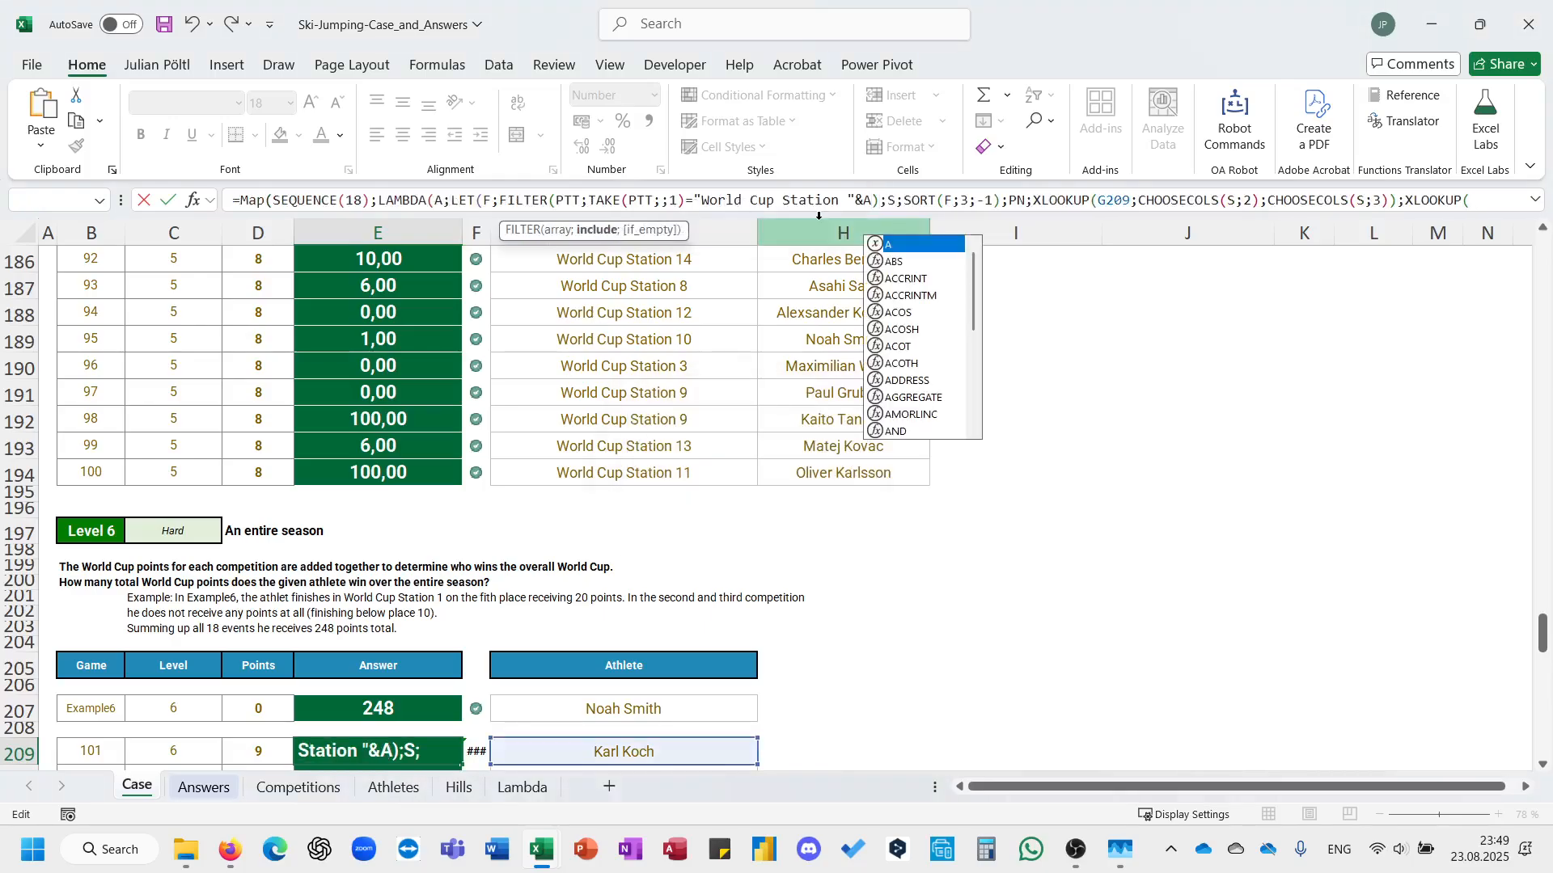
{"action": "key", "text": "Return"}
{"action": "key", "text": "Return"}
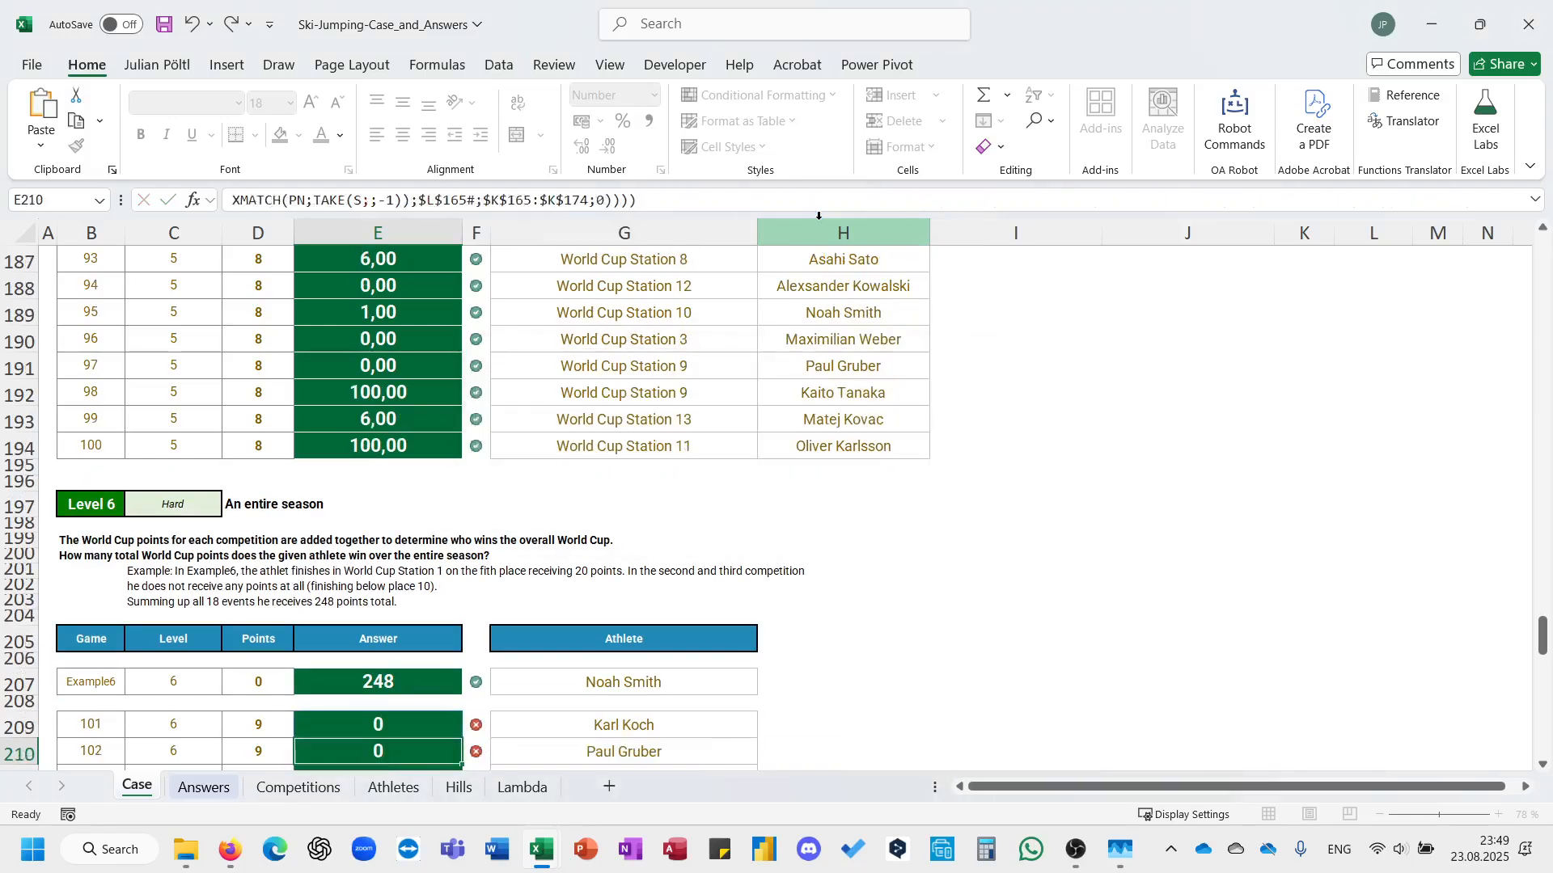
Wrap the MAP formula in E209 in a SUM to total the athlete's points across all 18 competitions.
{"action": "key", "text": "Up"}
{"action": "key", "text": "ctrl+shift+Down"}
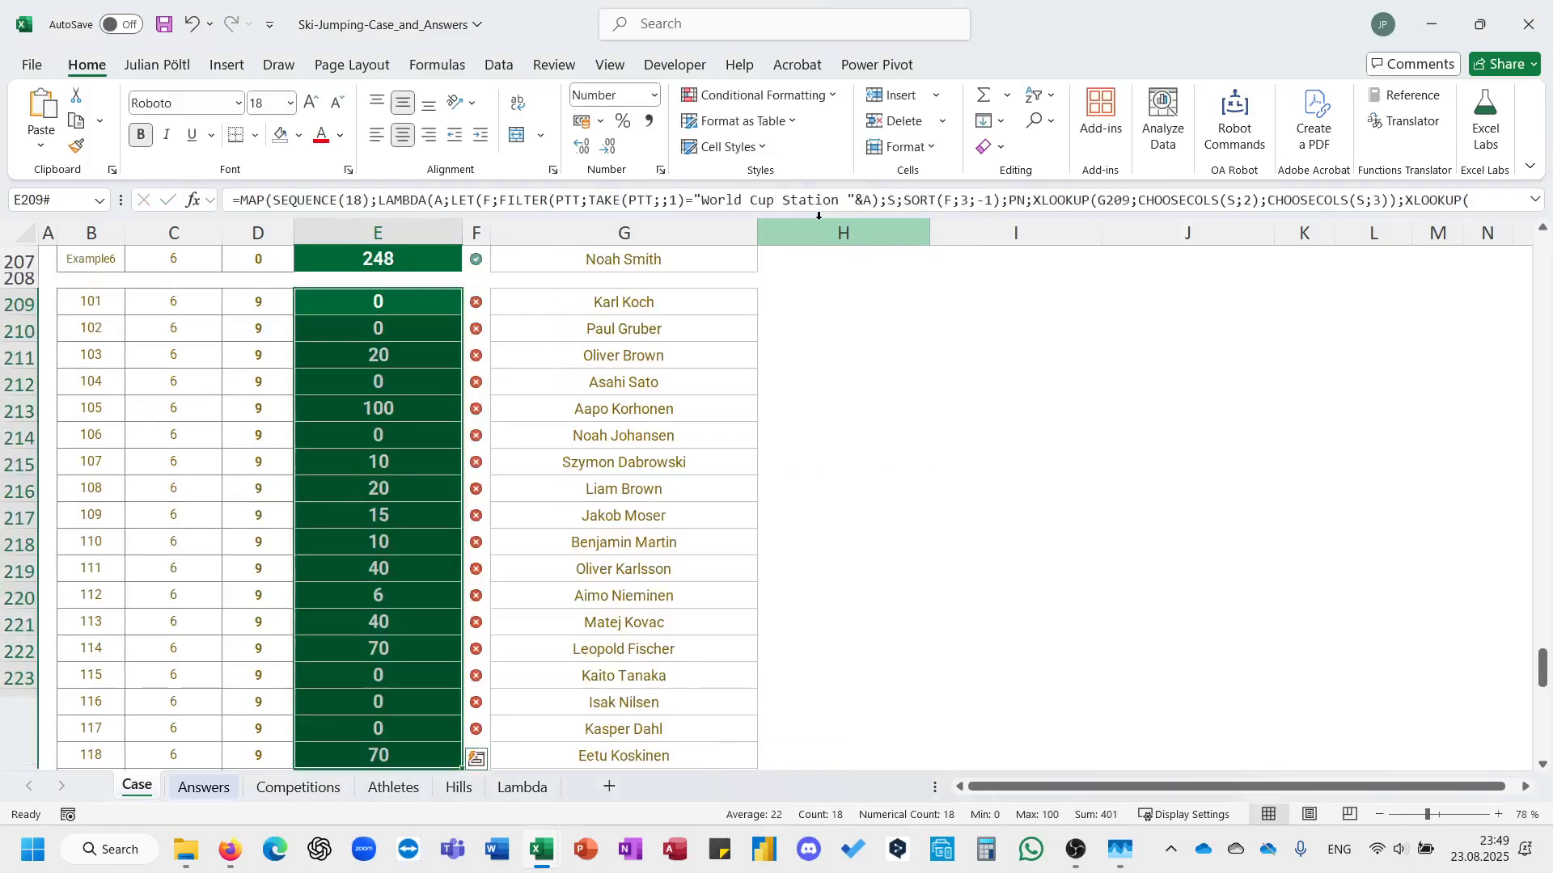
{"action": "key", "text": "ctrl+Up"}
{"action": "key", "text": "ctrl+Down"}
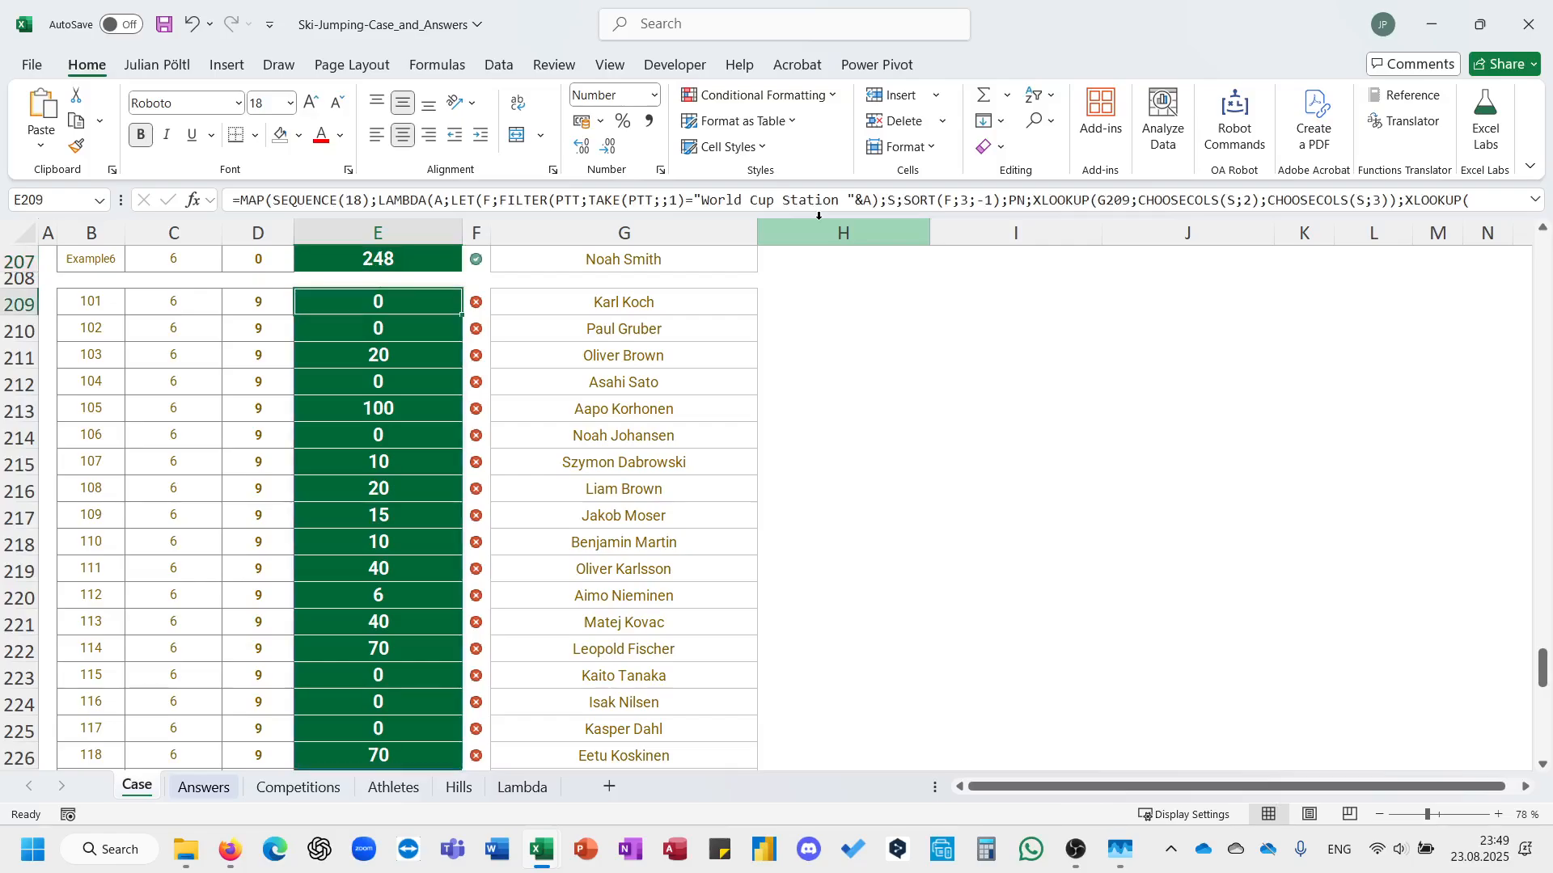
{"action": "left_click", "coordinate": [240, 207]}
{"action": "type", "text": "sum("}
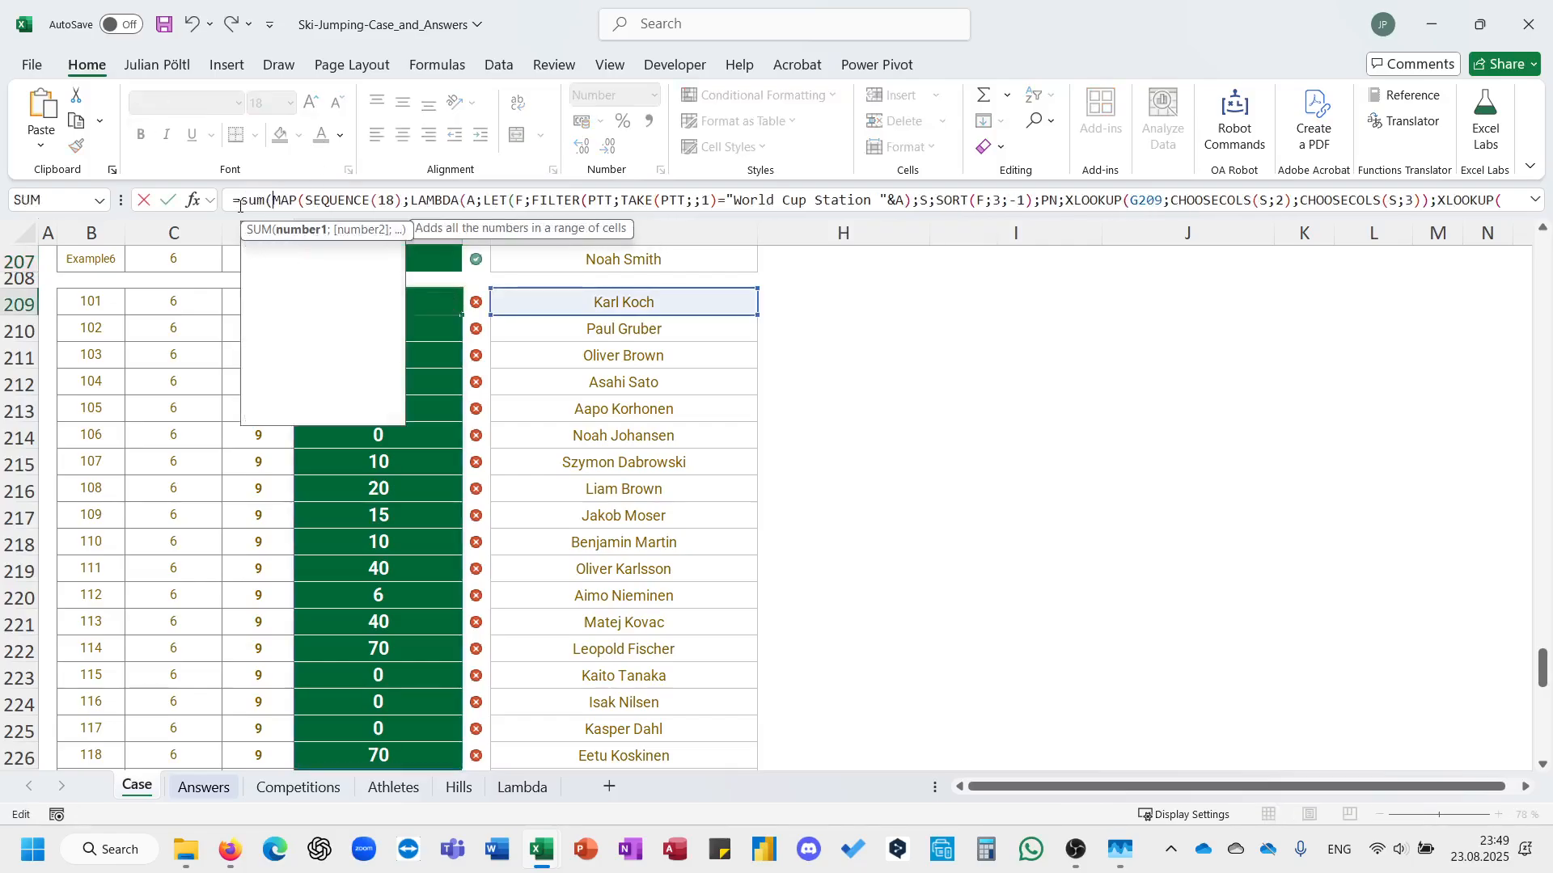
{"action": "key", "text": "Down"}
{"action": "key", "text": "End"}
{"action": "type", "text": ")"}
{"action": "key", "text": "ctrl+Return"}
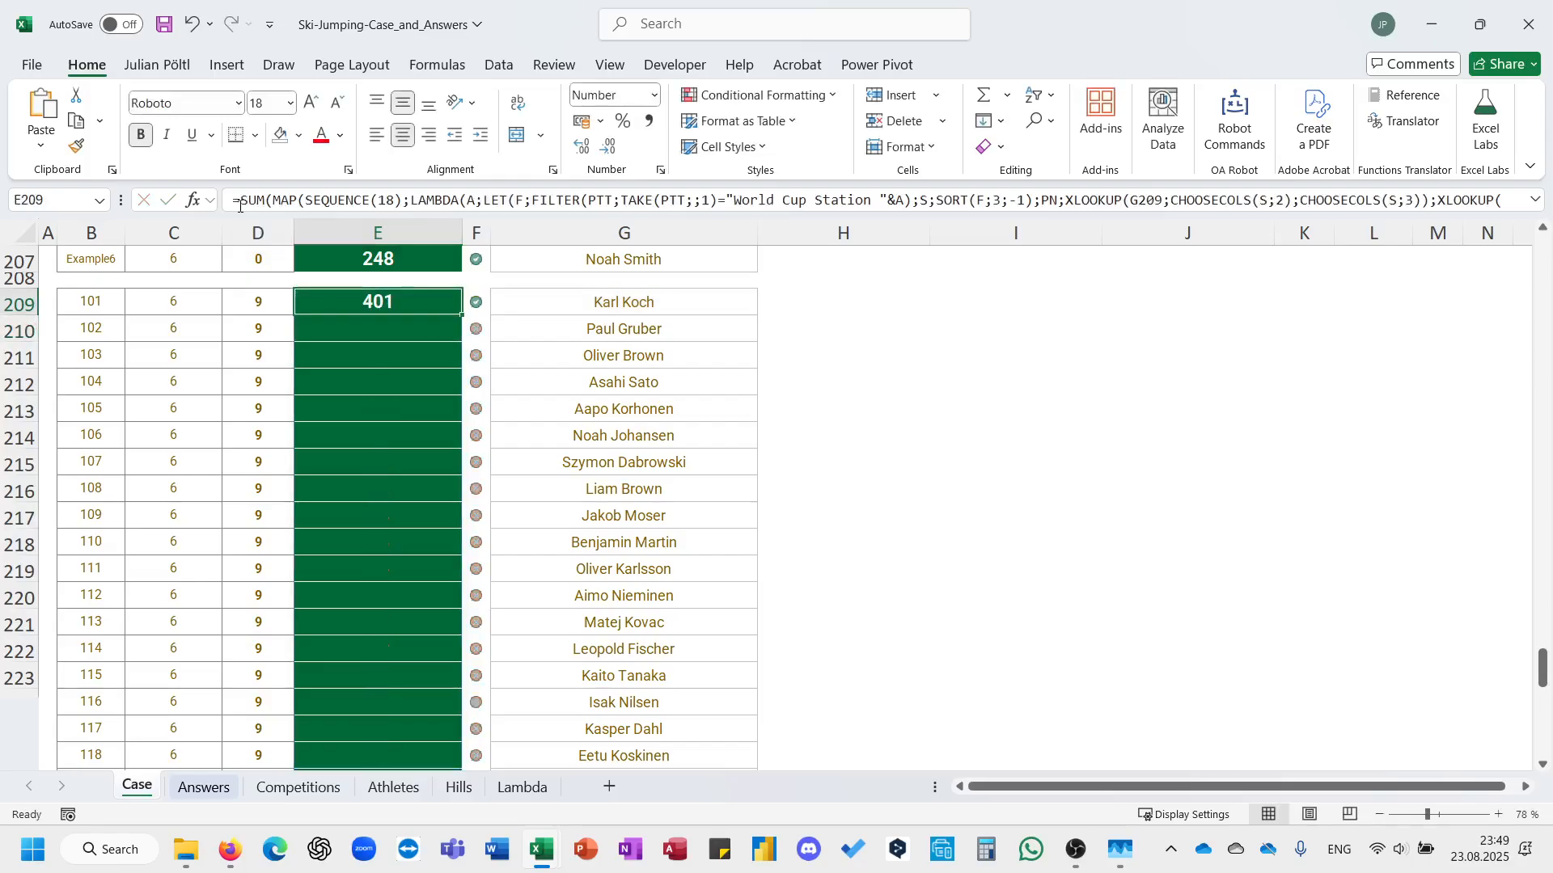
Fill the season total formula from E209 down through the remaining Level 6 answers to E228.
{"action": "double_click", "coordinate": [463, 315]}
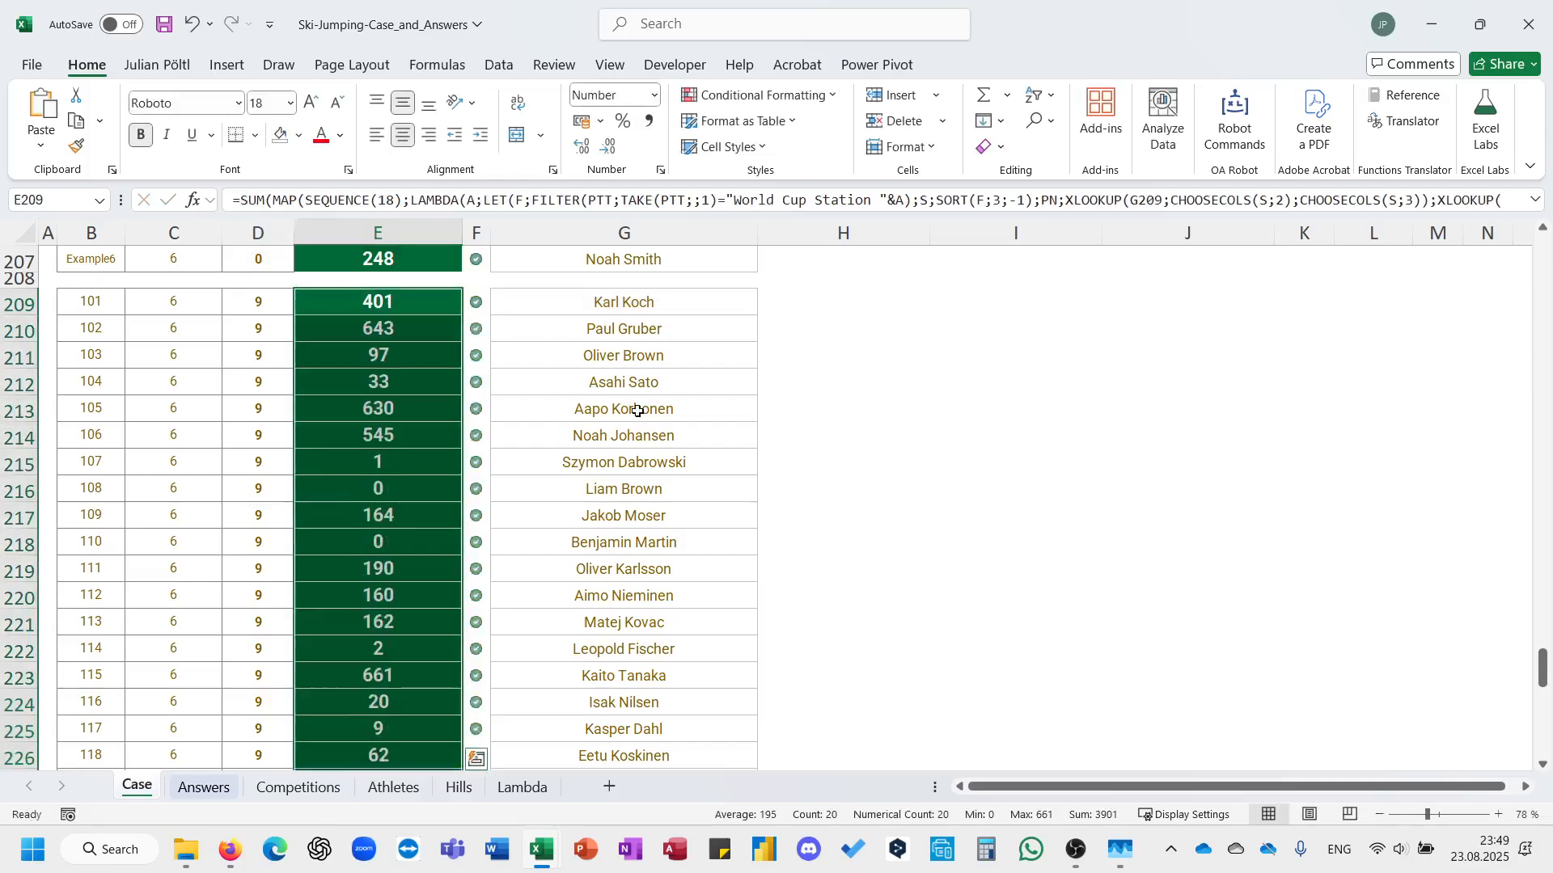
{"action": "scroll", "coordinate": [638, 411], "scroll_direction": "down", "scroll_amount": 3}
{"action": "scroll", "coordinate": [638, 410], "scroll_direction": "up", "scroll_amount": 1}
{"action": "scroll", "coordinate": [638, 411], "scroll_direction": "down", "scroll_amount": 4}
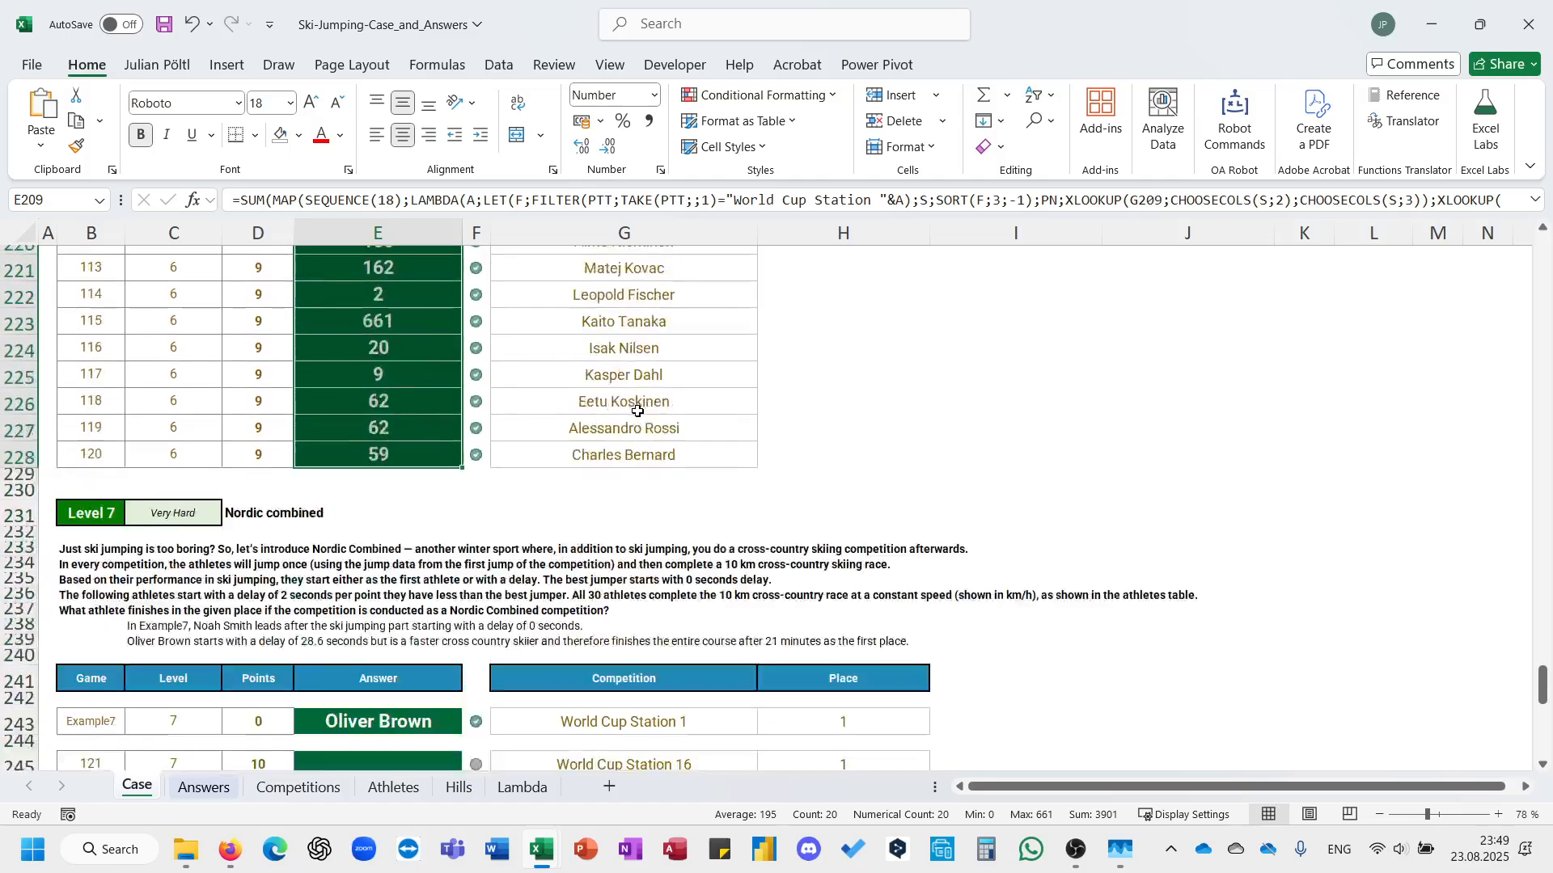
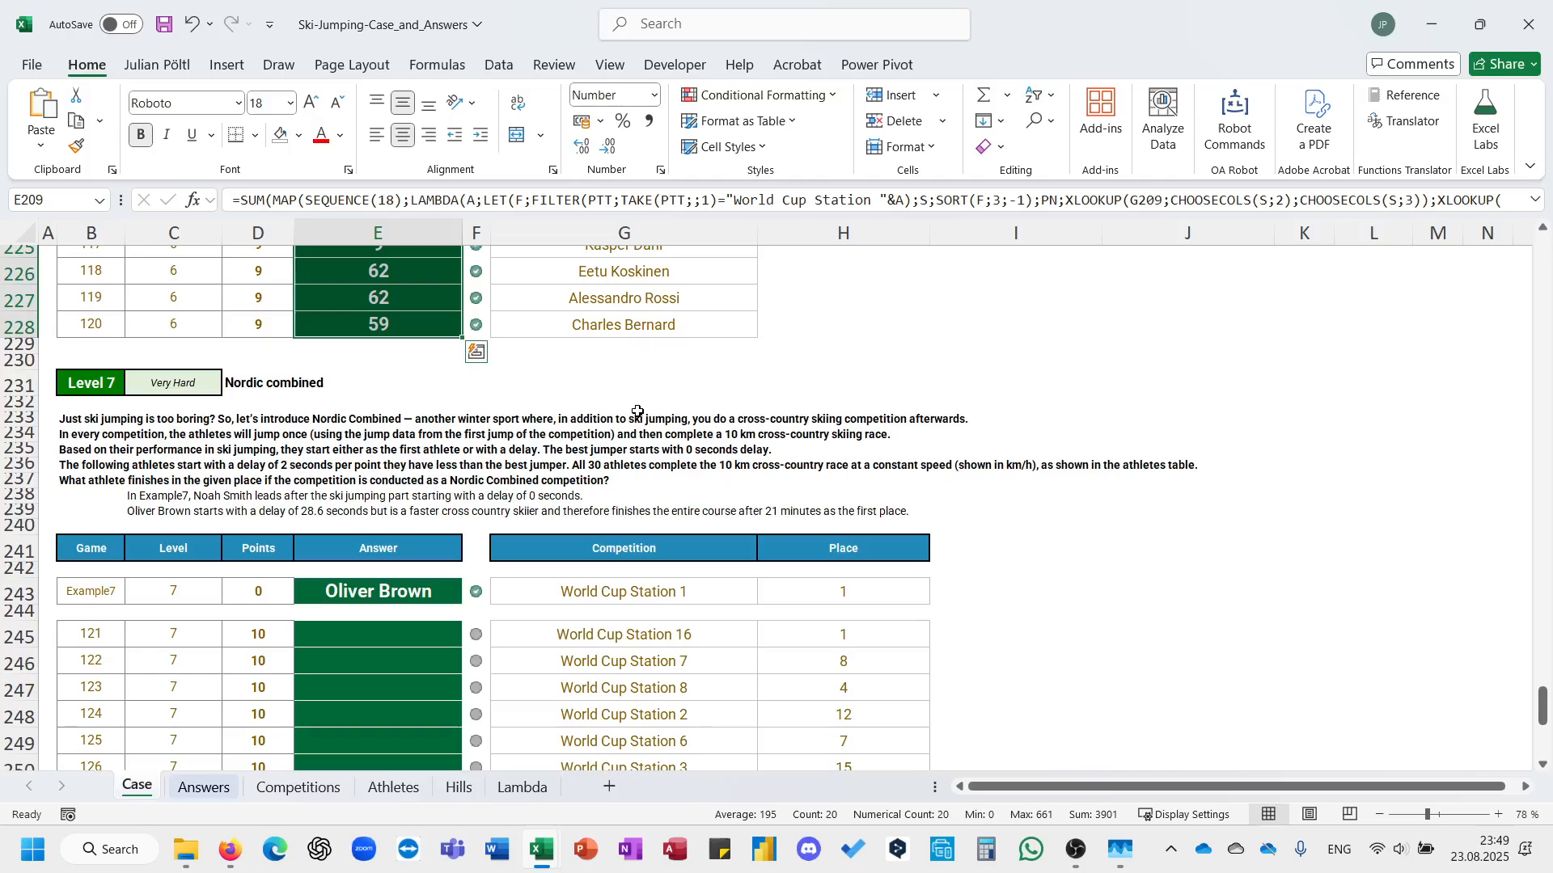
Colour the phrase "will jump once (using the jump data from the first jump of the competition)" in B234 red.
{"action": "left_click", "coordinate": [97, 434]}
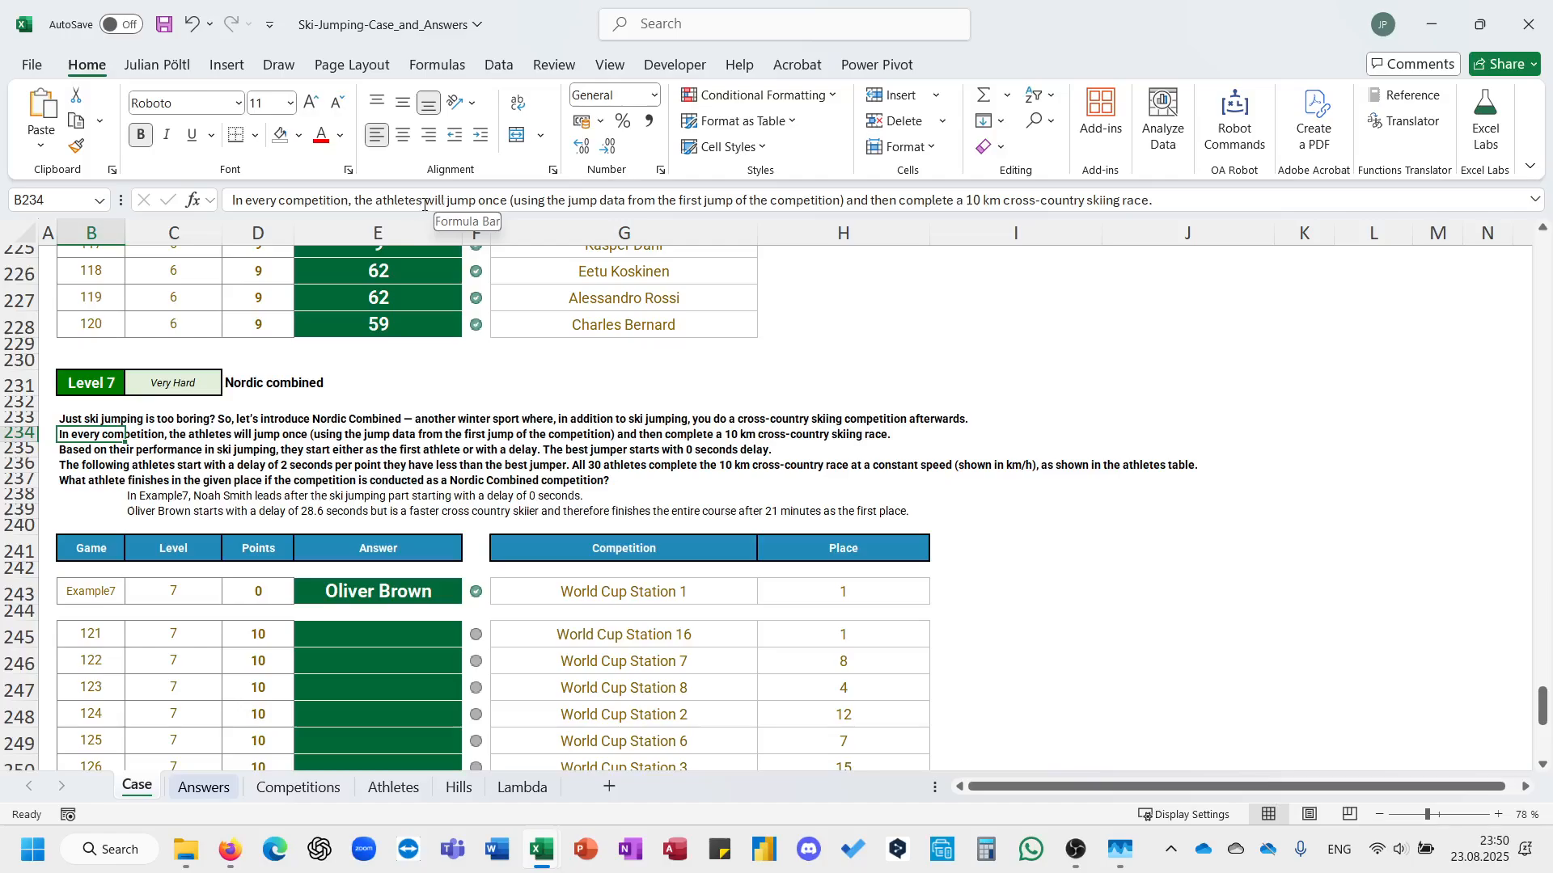
{"action": "left_click_drag", "start_coordinate": [426, 204], "coordinate": [847, 220]}
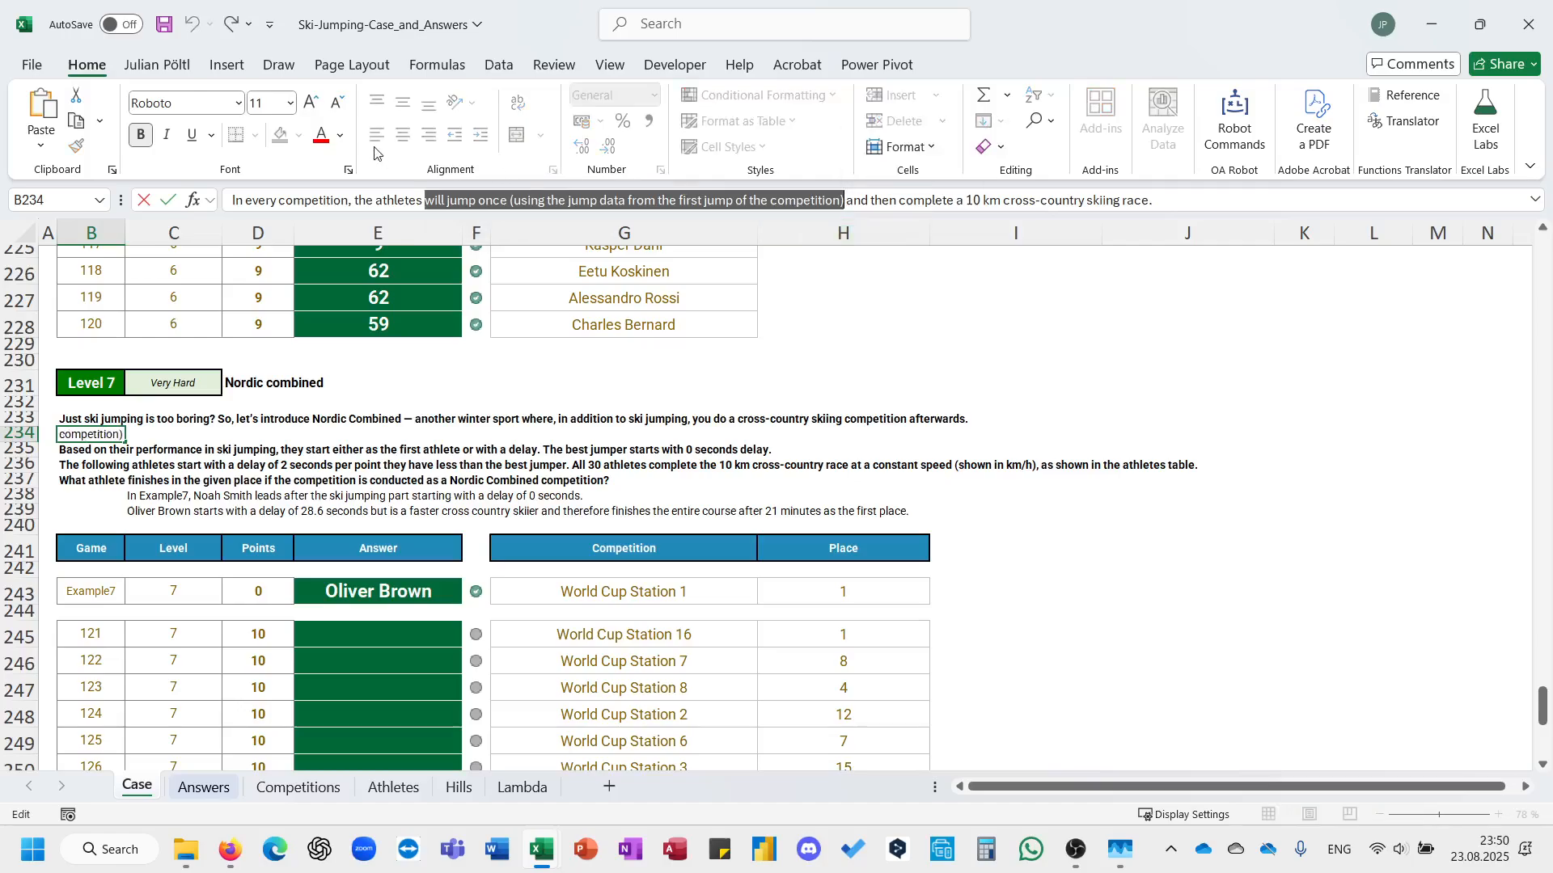
{"action": "left_click", "coordinate": [321, 135]}
{"action": "left_click", "coordinate": [444, 418]}
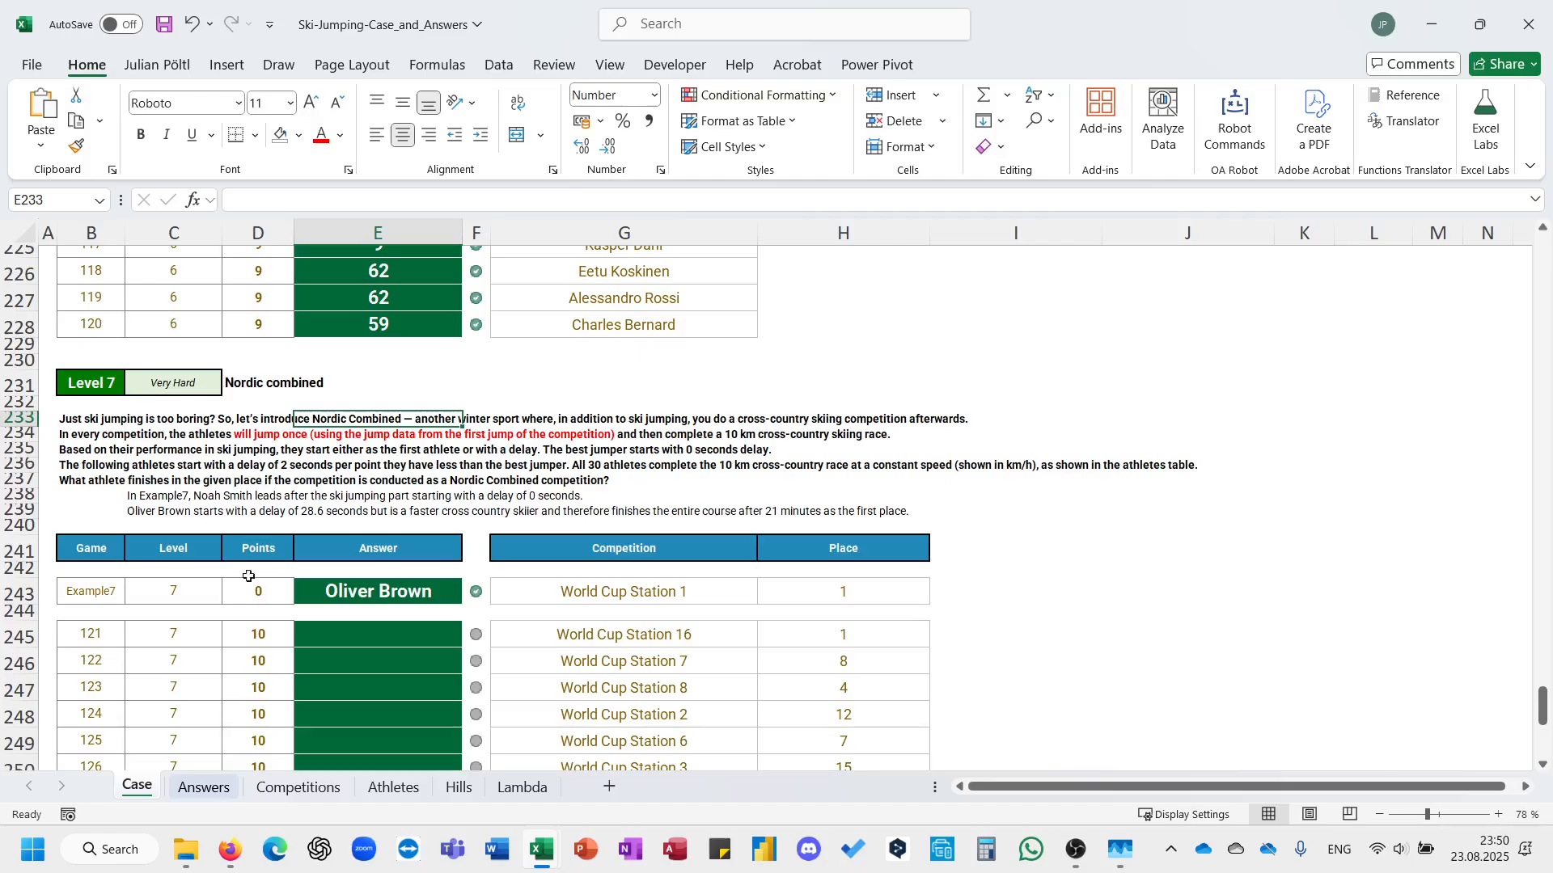
{"action": "left_click", "coordinate": [936, 635]}
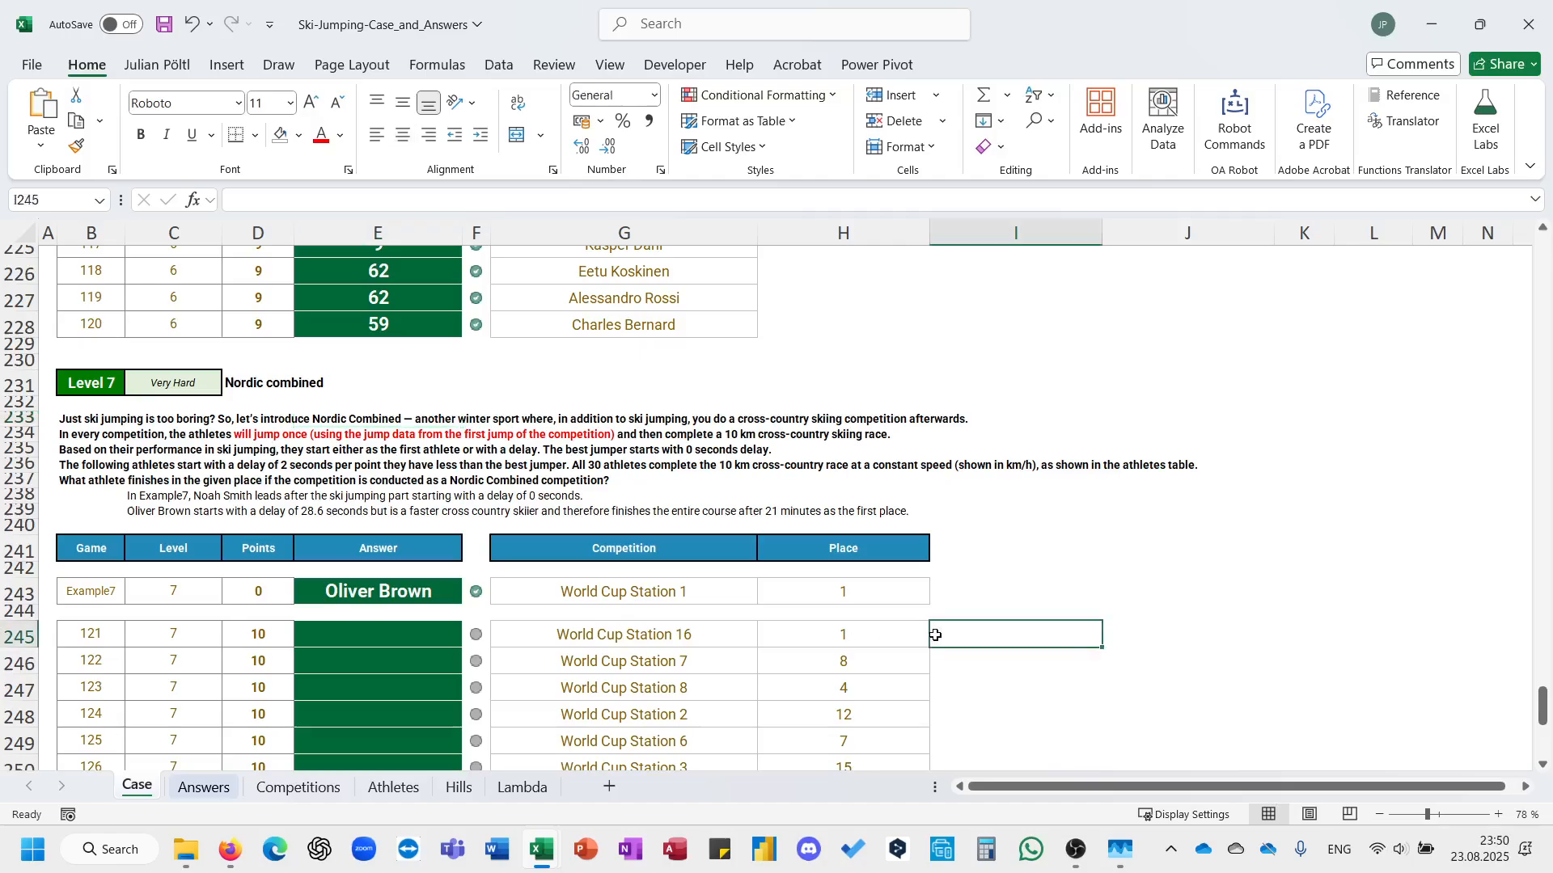
{"action": "type", "text": "=fil"}
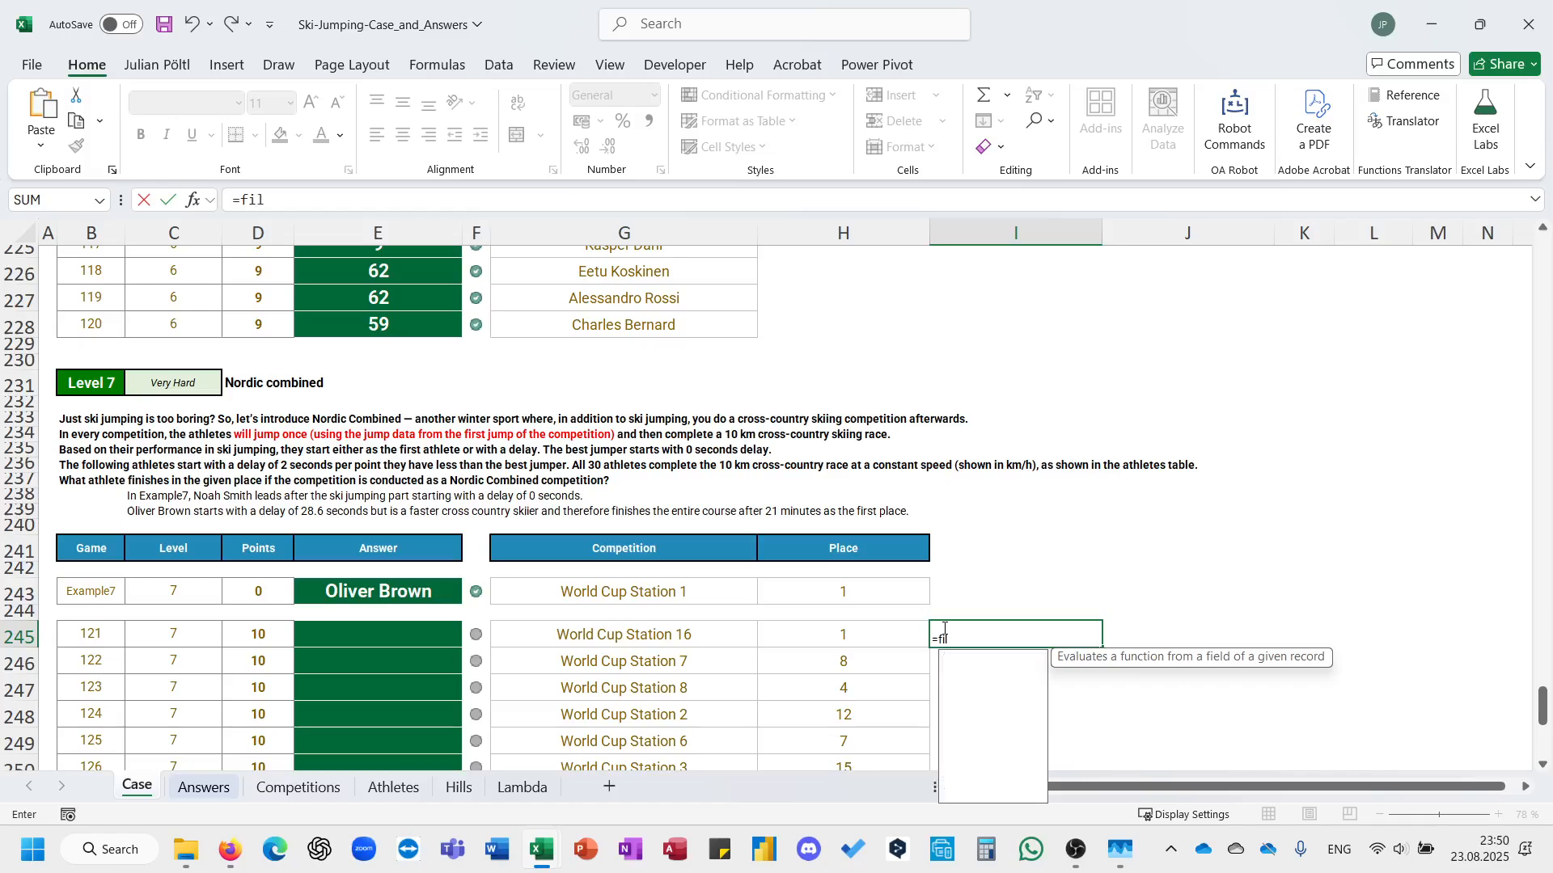
{"action": "key", "text": "Escape"}
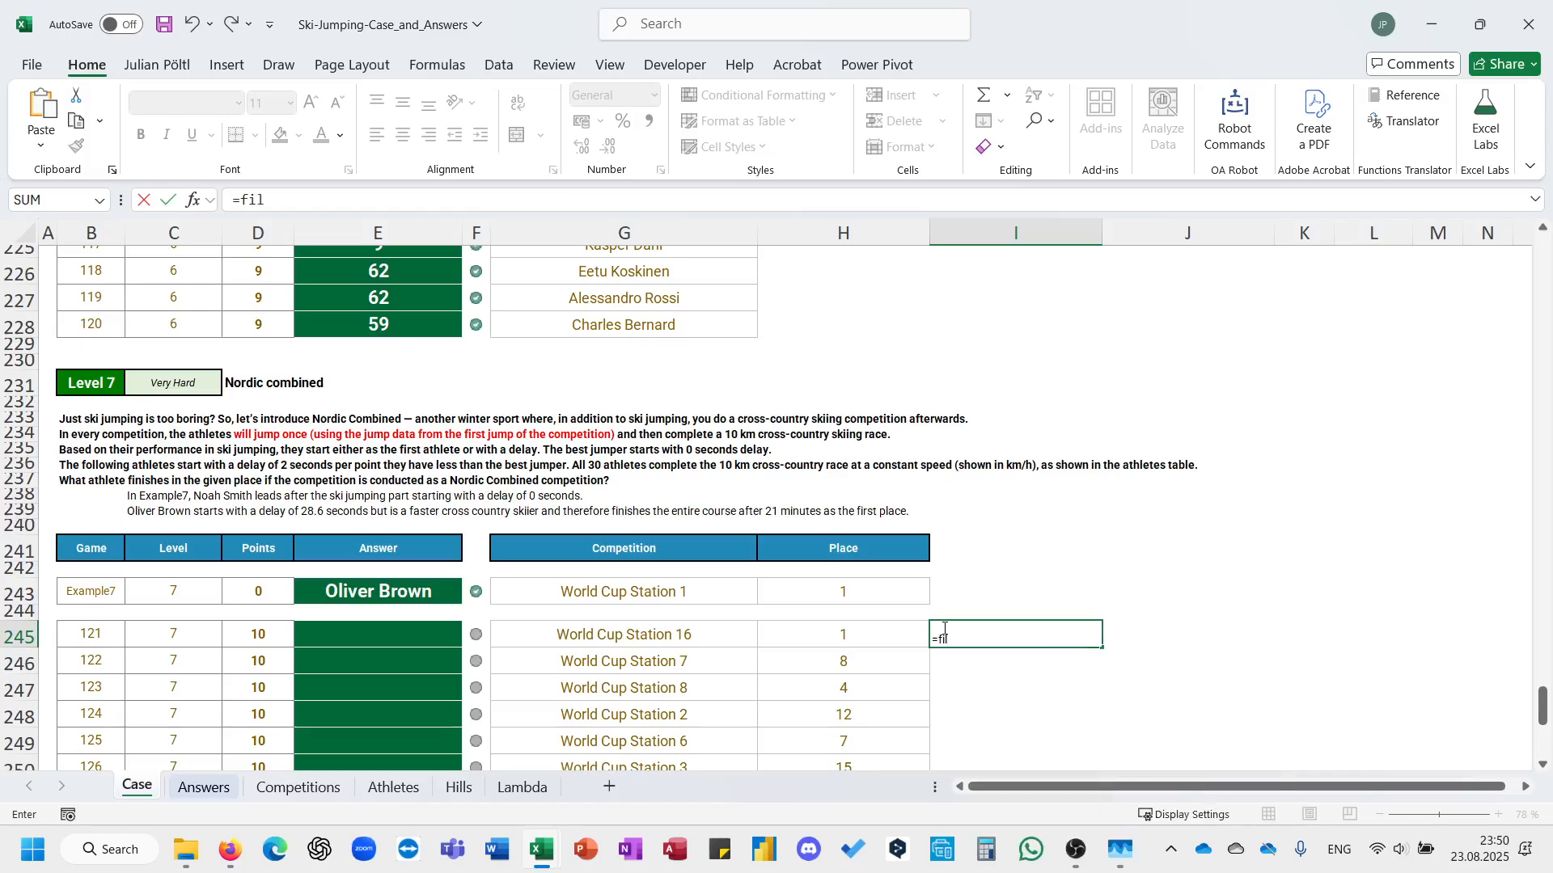
{"action": "key", "text": "Escape"}
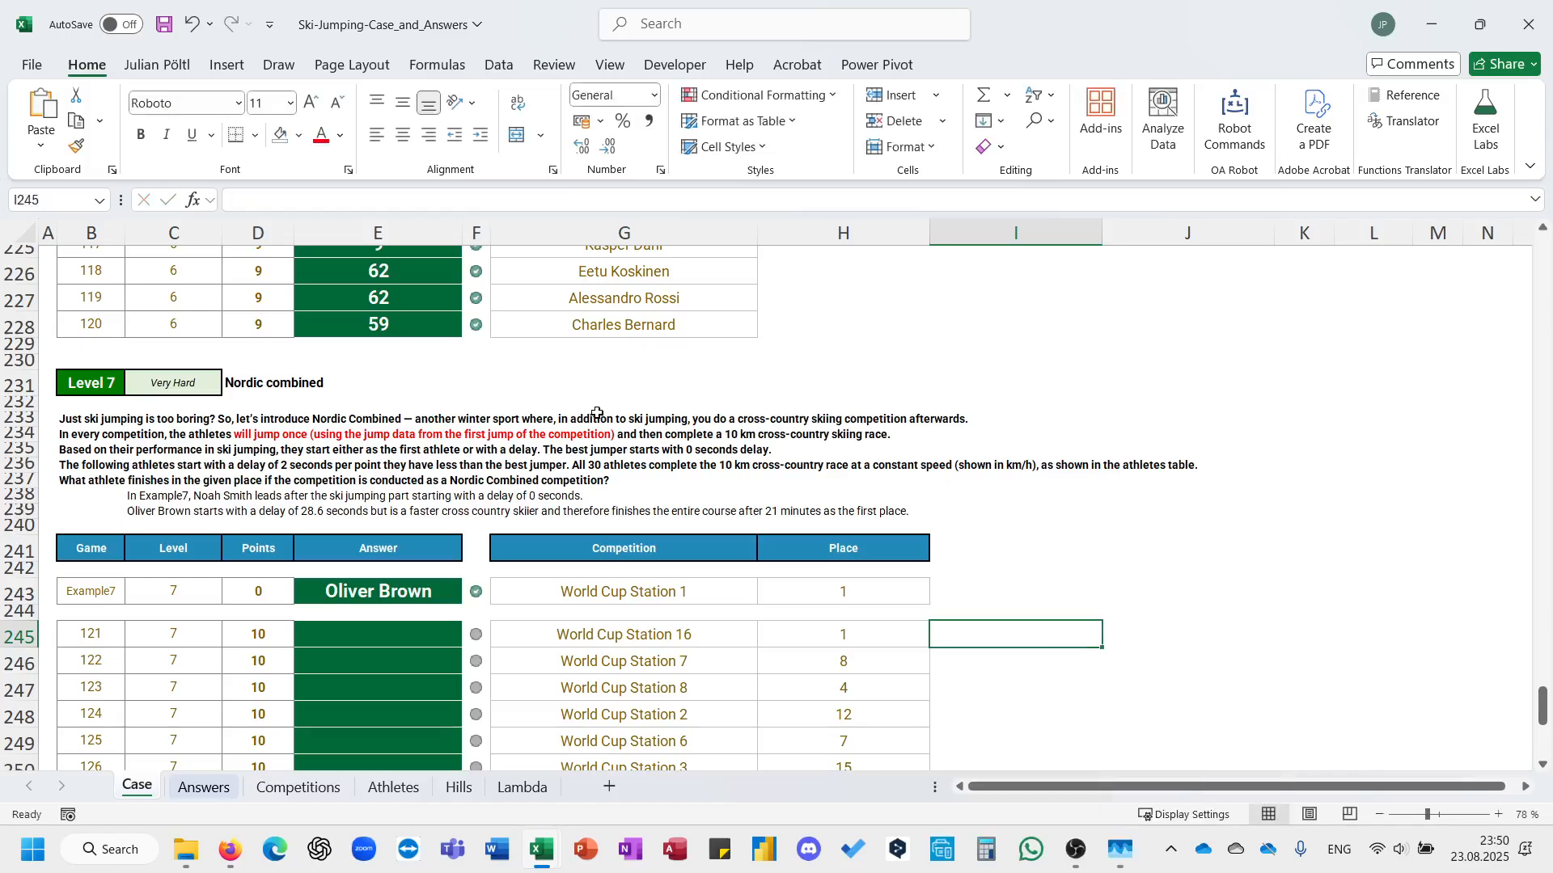
Review the answer formulas of the earlier levels, including the SUM and FILTER formula in E114 for Level 3.
{"action": "scroll", "coordinate": [594, 411], "scroll_direction": "up", "scroll_amount": 6}
{"action": "left_click", "coordinate": [413, 472]}
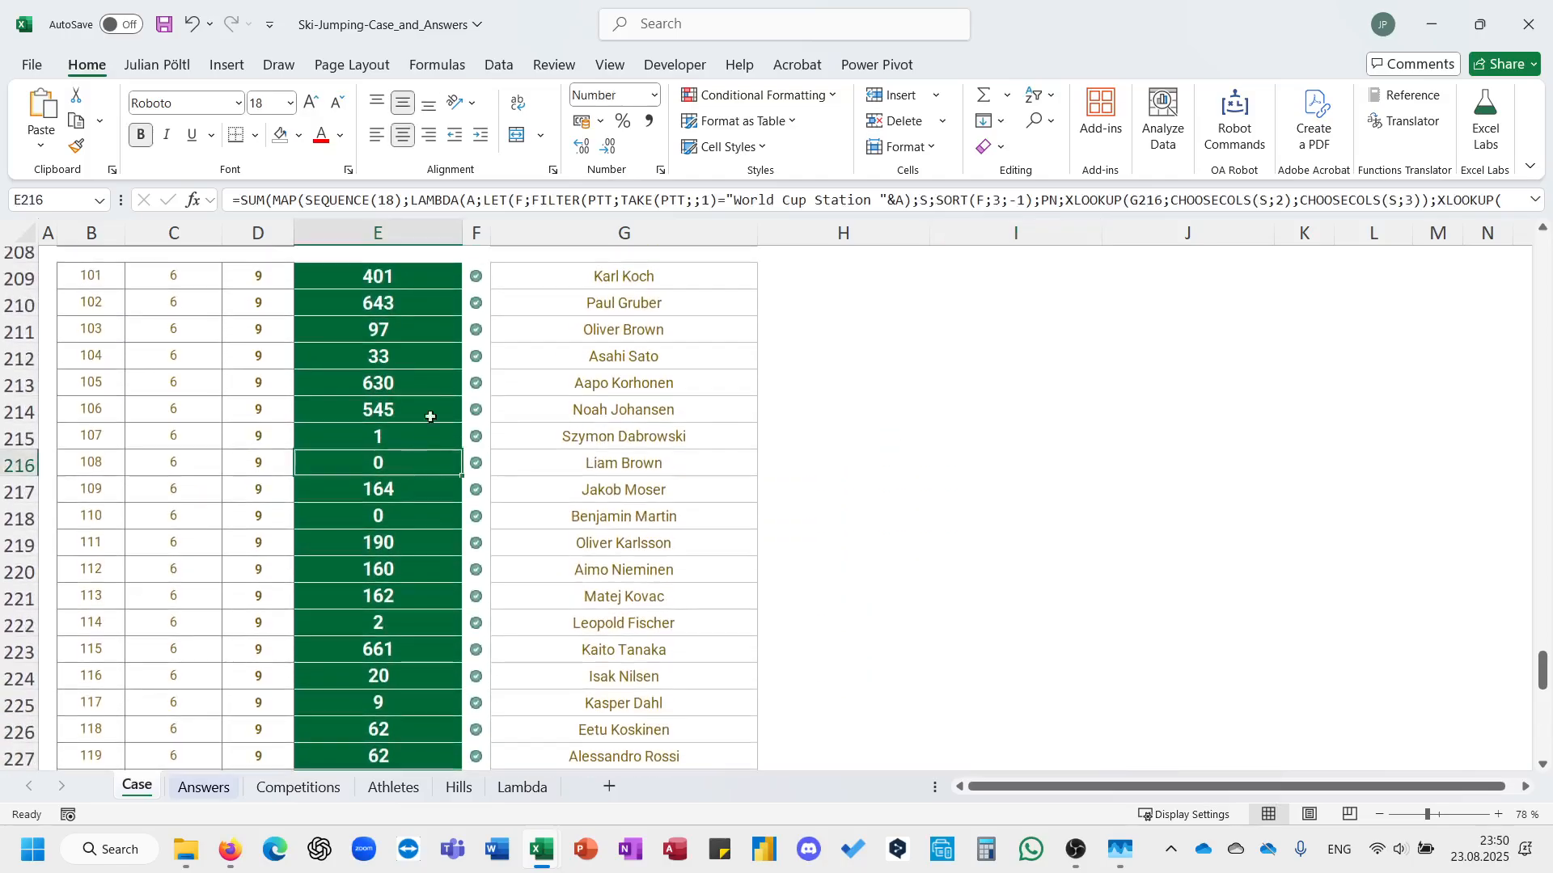
{"action": "scroll", "coordinate": [422, 485], "scroll_direction": "up", "scroll_amount": 10}
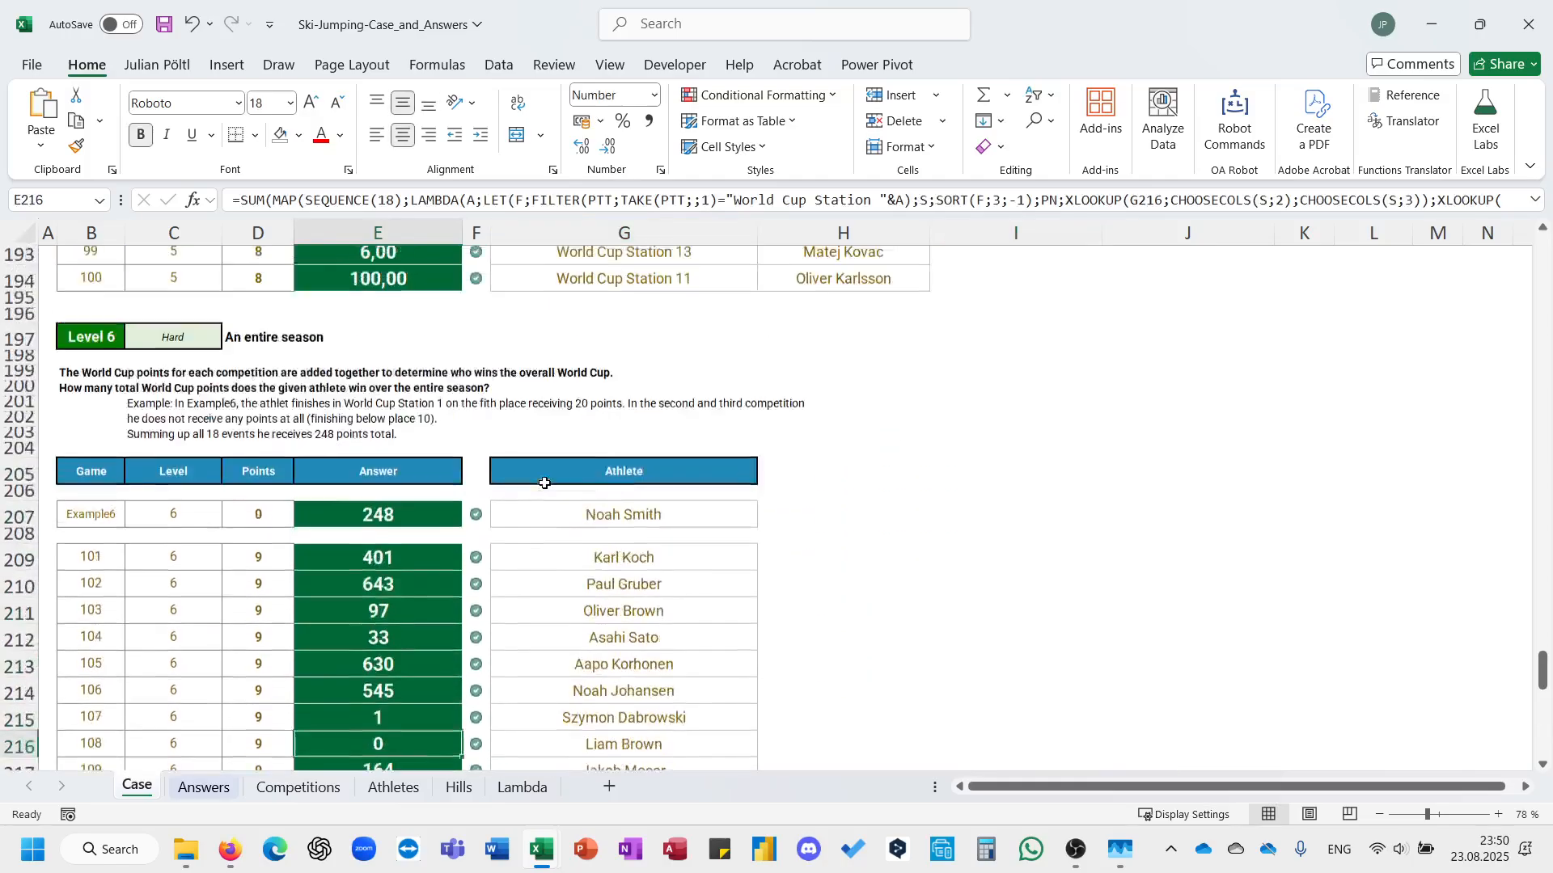
{"action": "left_click", "coordinate": [423, 491]}
{"action": "scroll", "coordinate": [611, 453], "scroll_direction": "up", "scroll_amount": 10}
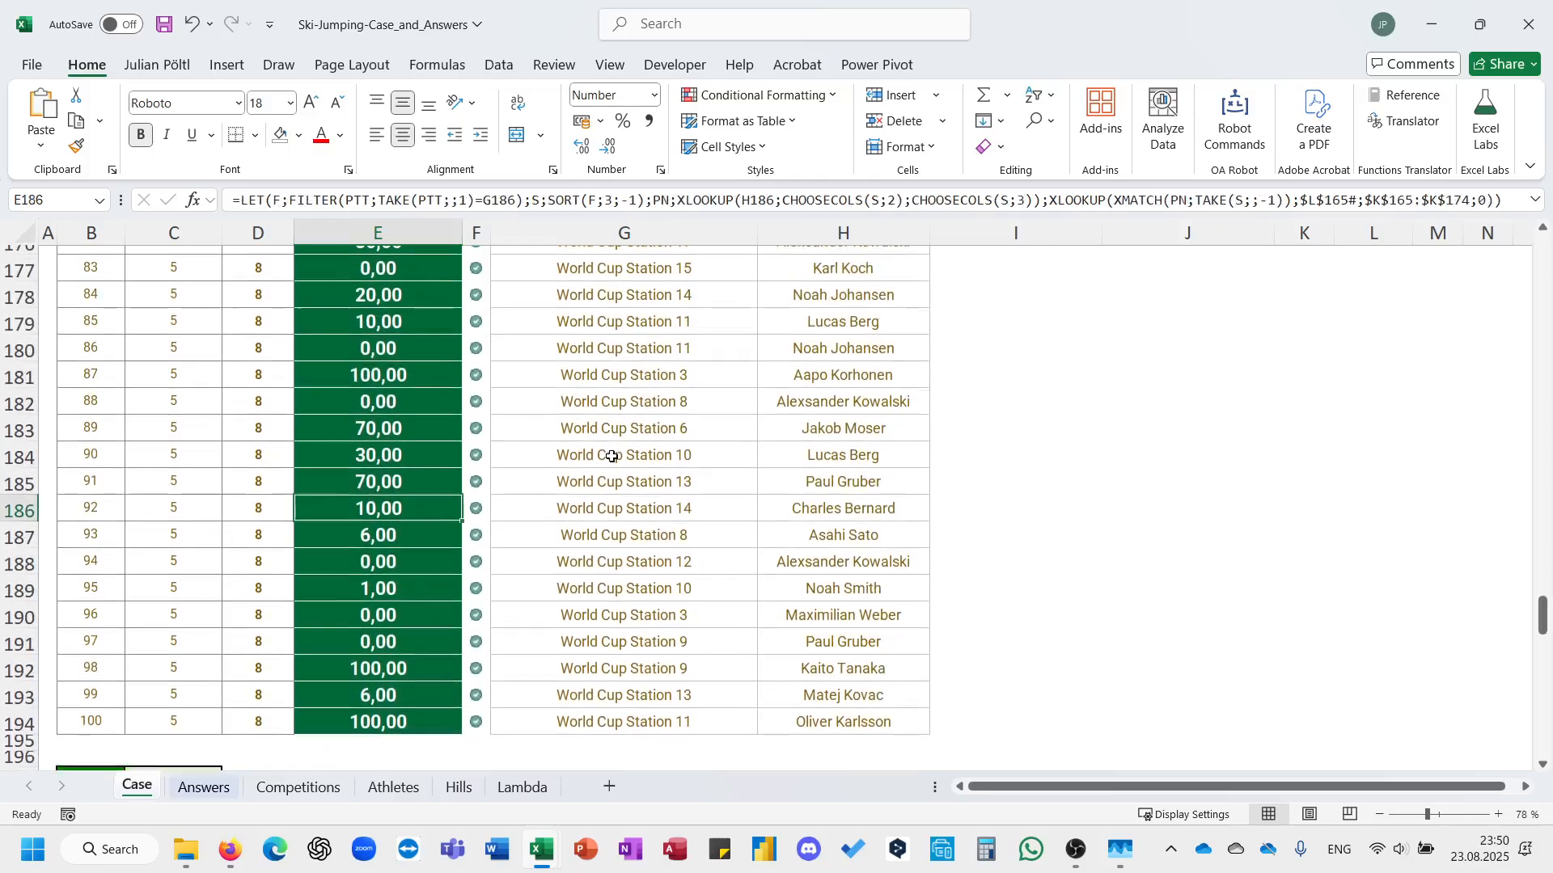
{"action": "scroll", "coordinate": [616, 359], "scroll_direction": "up", "scroll_amount": 14}
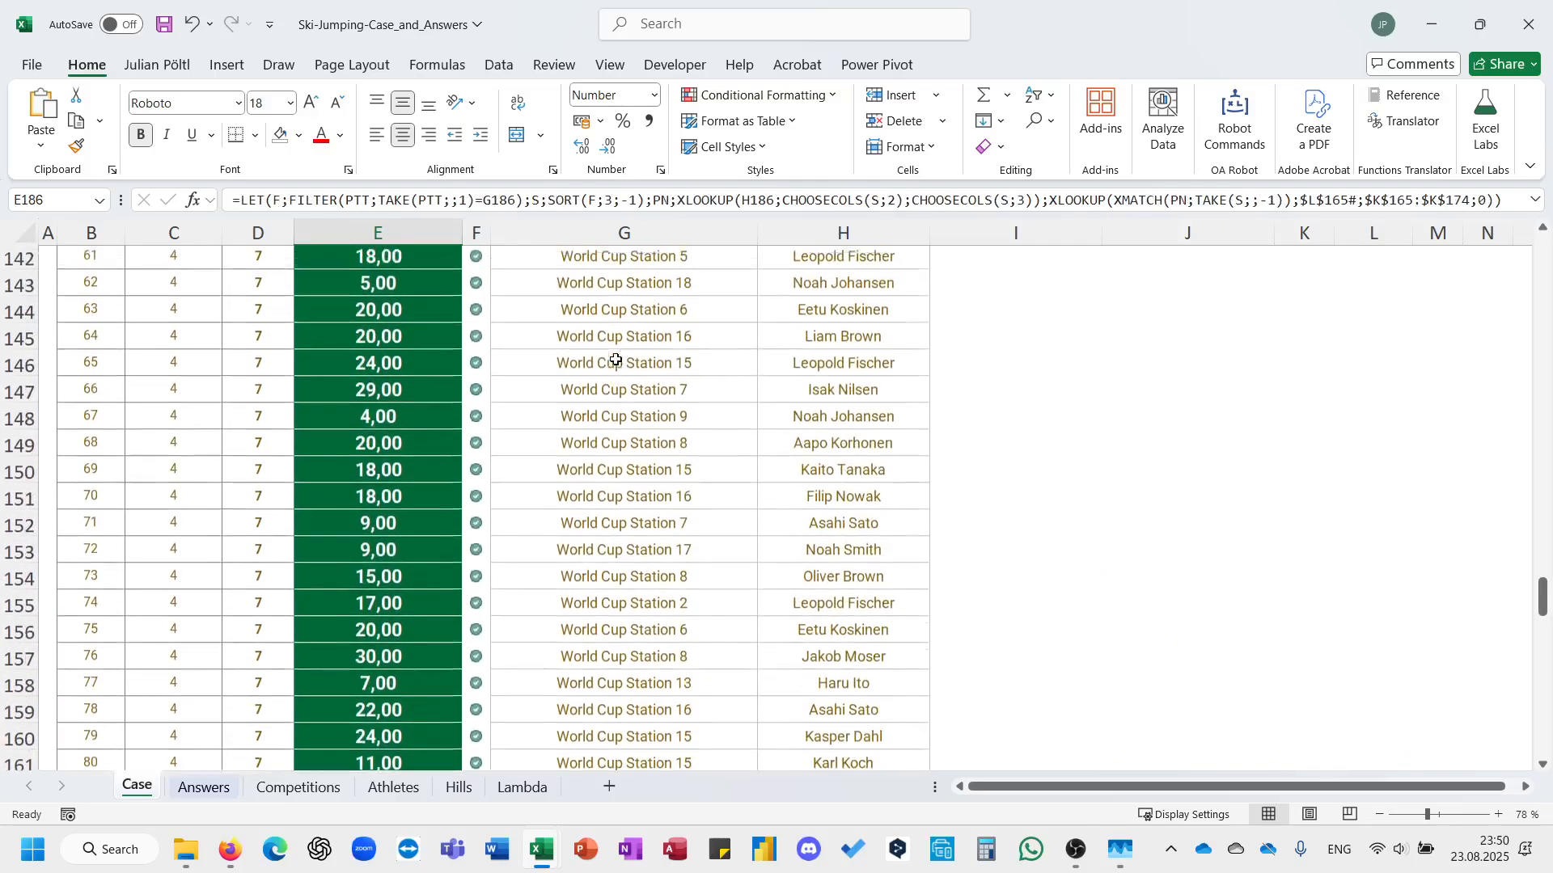
{"action": "left_click", "coordinate": [437, 484]}
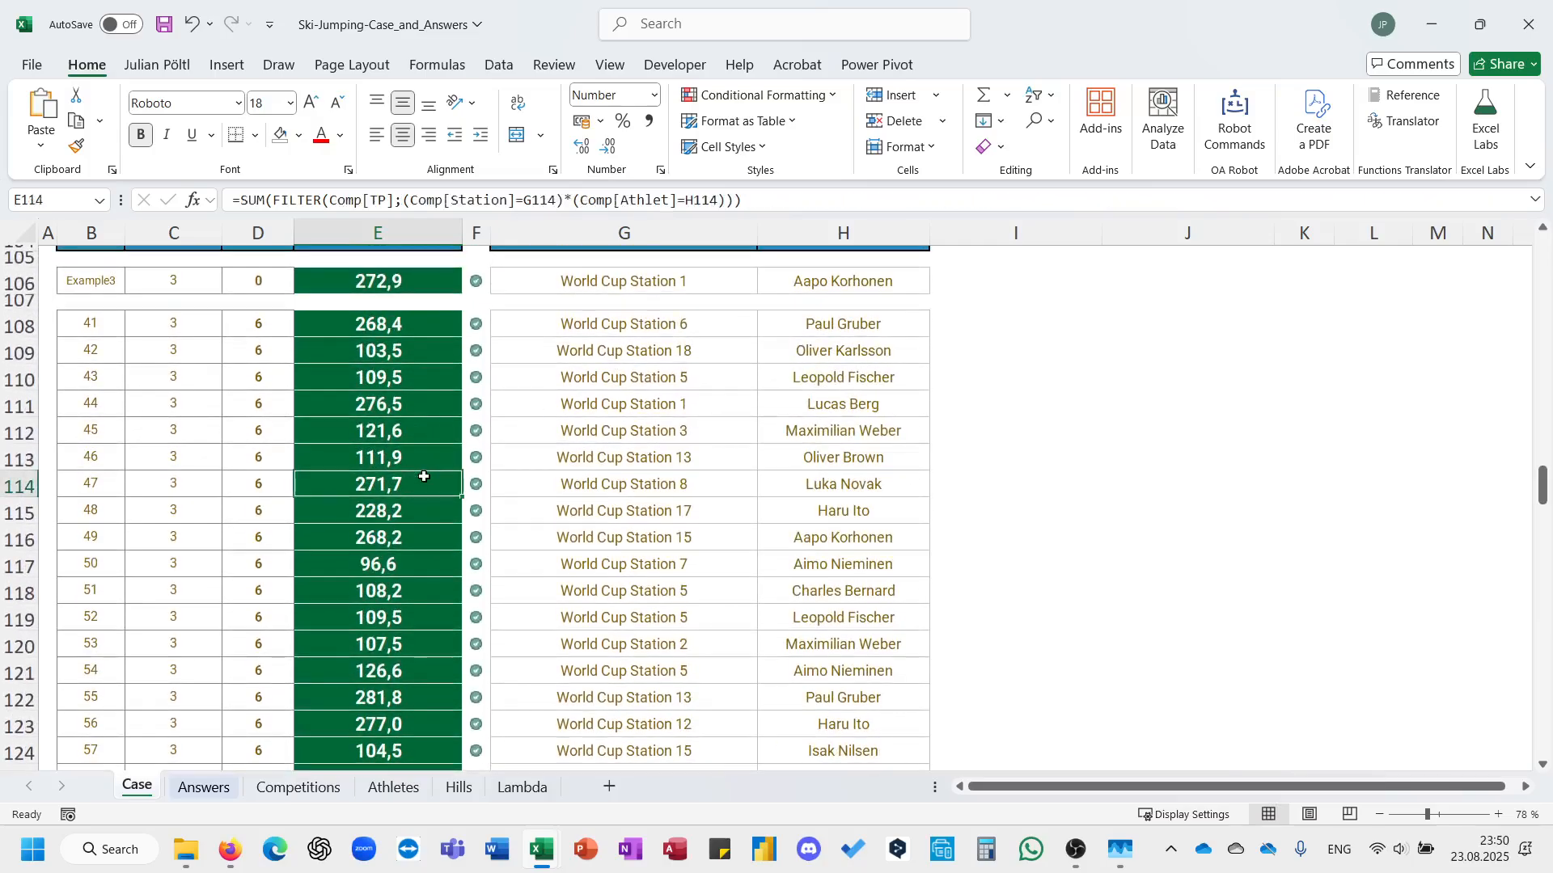
{"action": "triple_click", "coordinate": [467, 206]}
{"action": "key", "text": "Escape"}
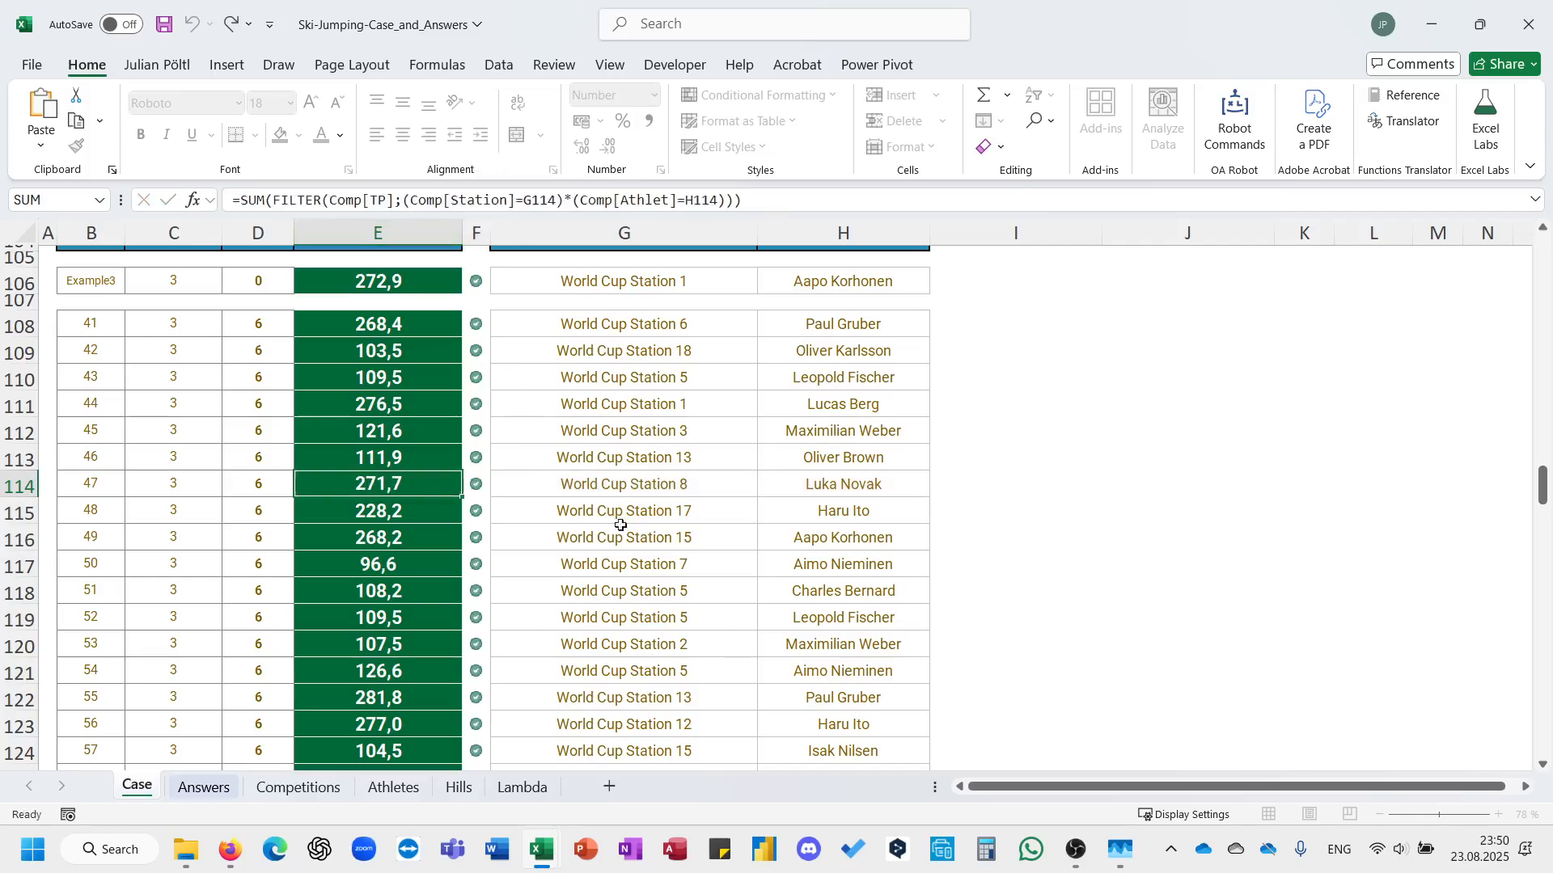
{"action": "scroll", "coordinate": [639, 530], "scroll_direction": "down", "scroll_amount": 20}
{"action": "scroll", "coordinate": [653, 535], "scroll_direction": "down", "scroll_amount": 11}
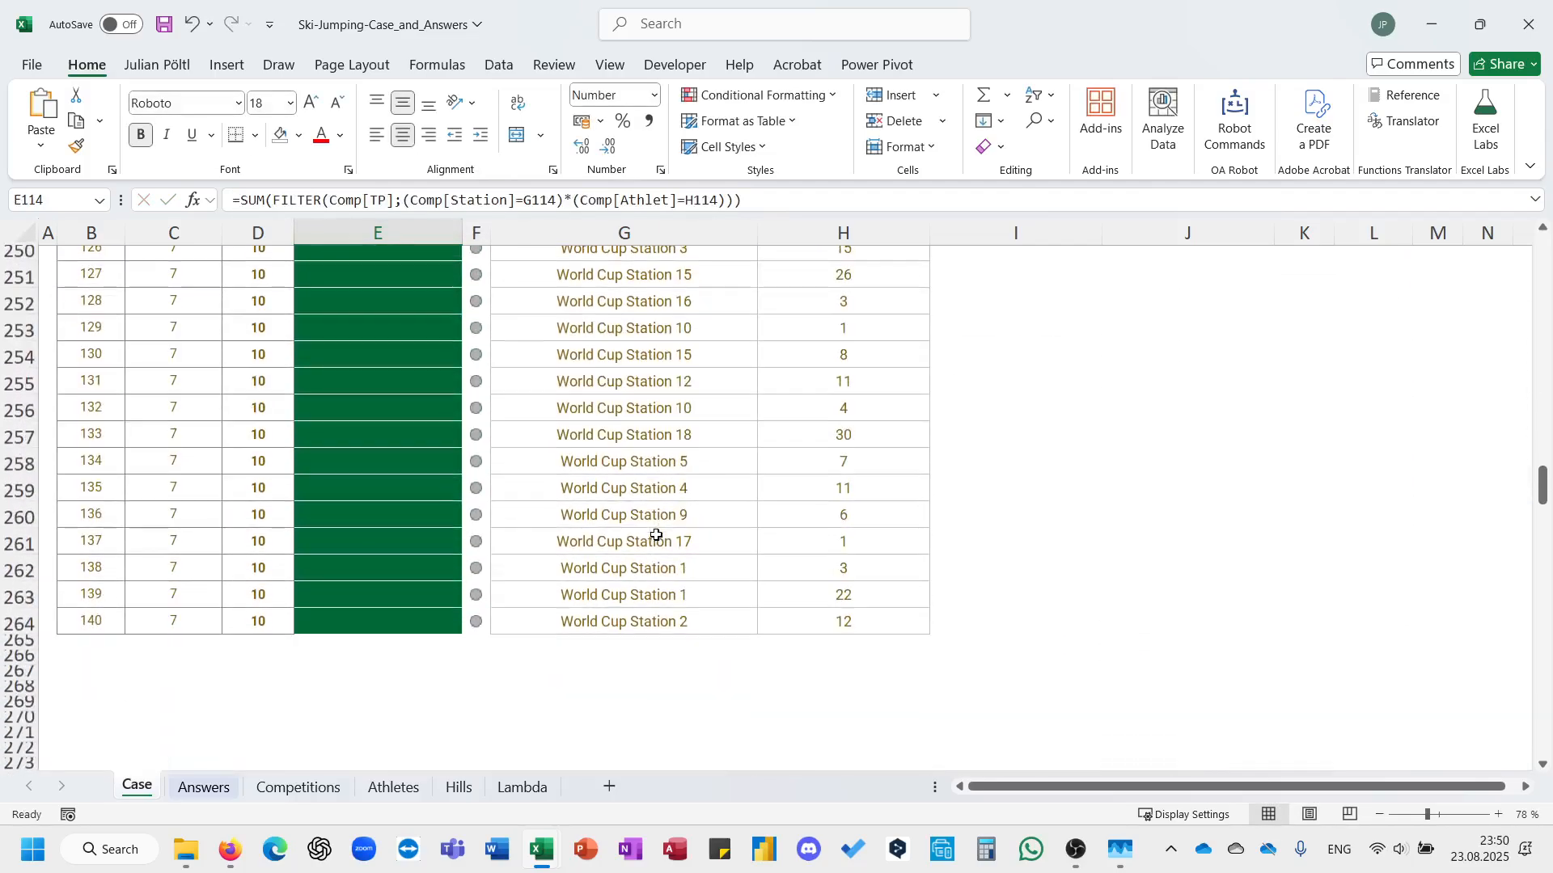
{"action": "scroll", "coordinate": [651, 536], "scroll_direction": "up", "scroll_amount": 8}
{"action": "left_click", "coordinate": [427, 546]}
{"action": "type", "text": "="}
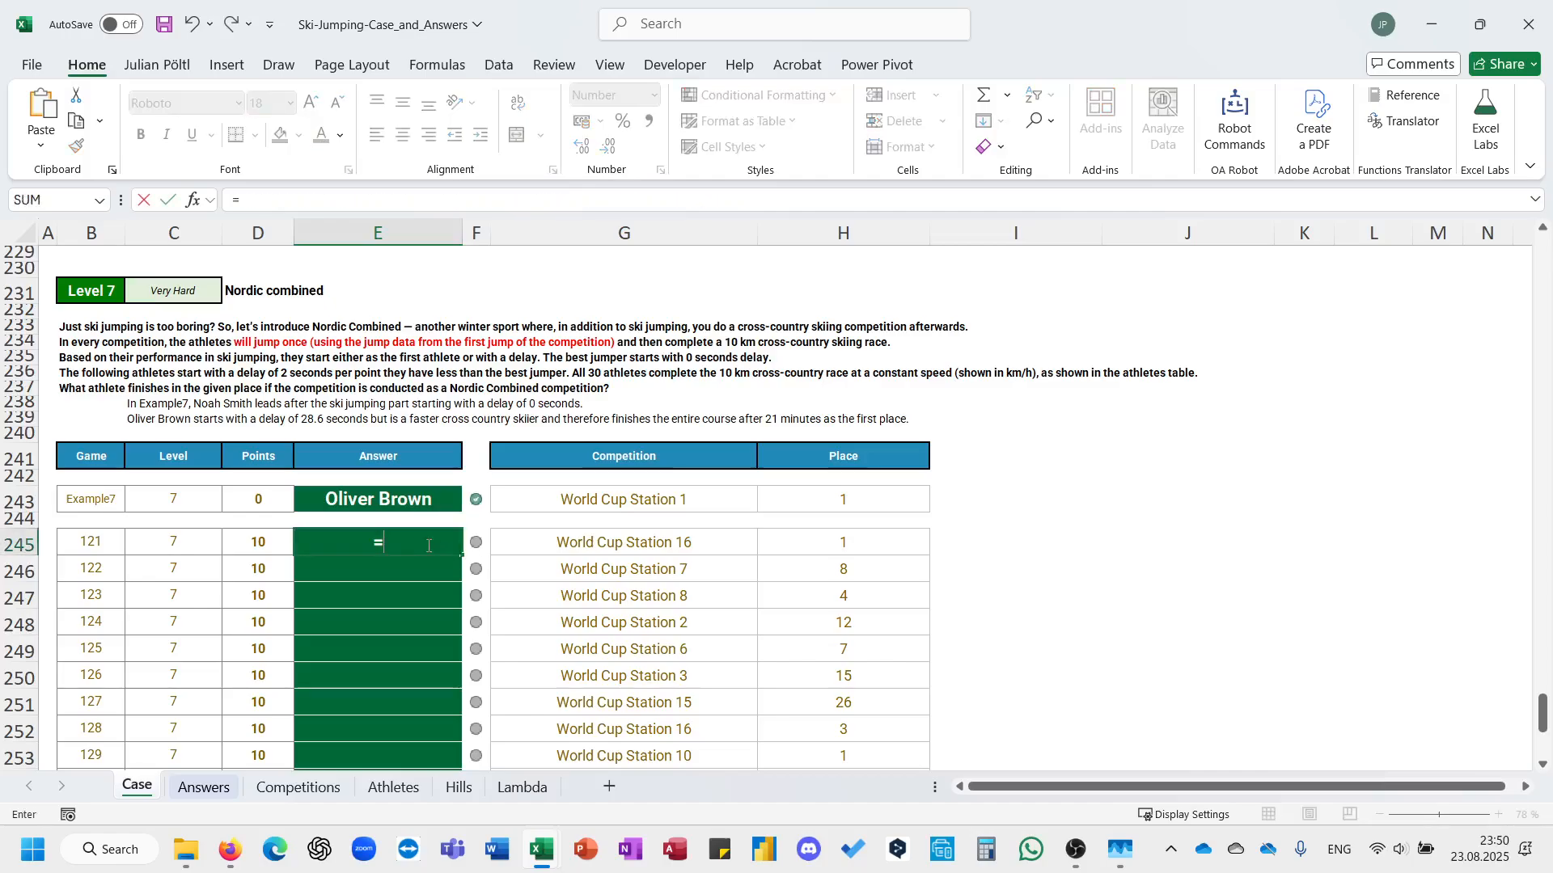
{"action": "key", "text": "Escape"}
Start an XLOOKUP formula in I245 with the Name column of the Ath table, Ath[Name], as lookup value.
{"action": "key", "text": "Right"}
{"action": "key", "text": "Right"}
{"action": "key", "text": "Right"}
{"action": "key", "text": "Right"}
{"action": "key", "text": "Right"}
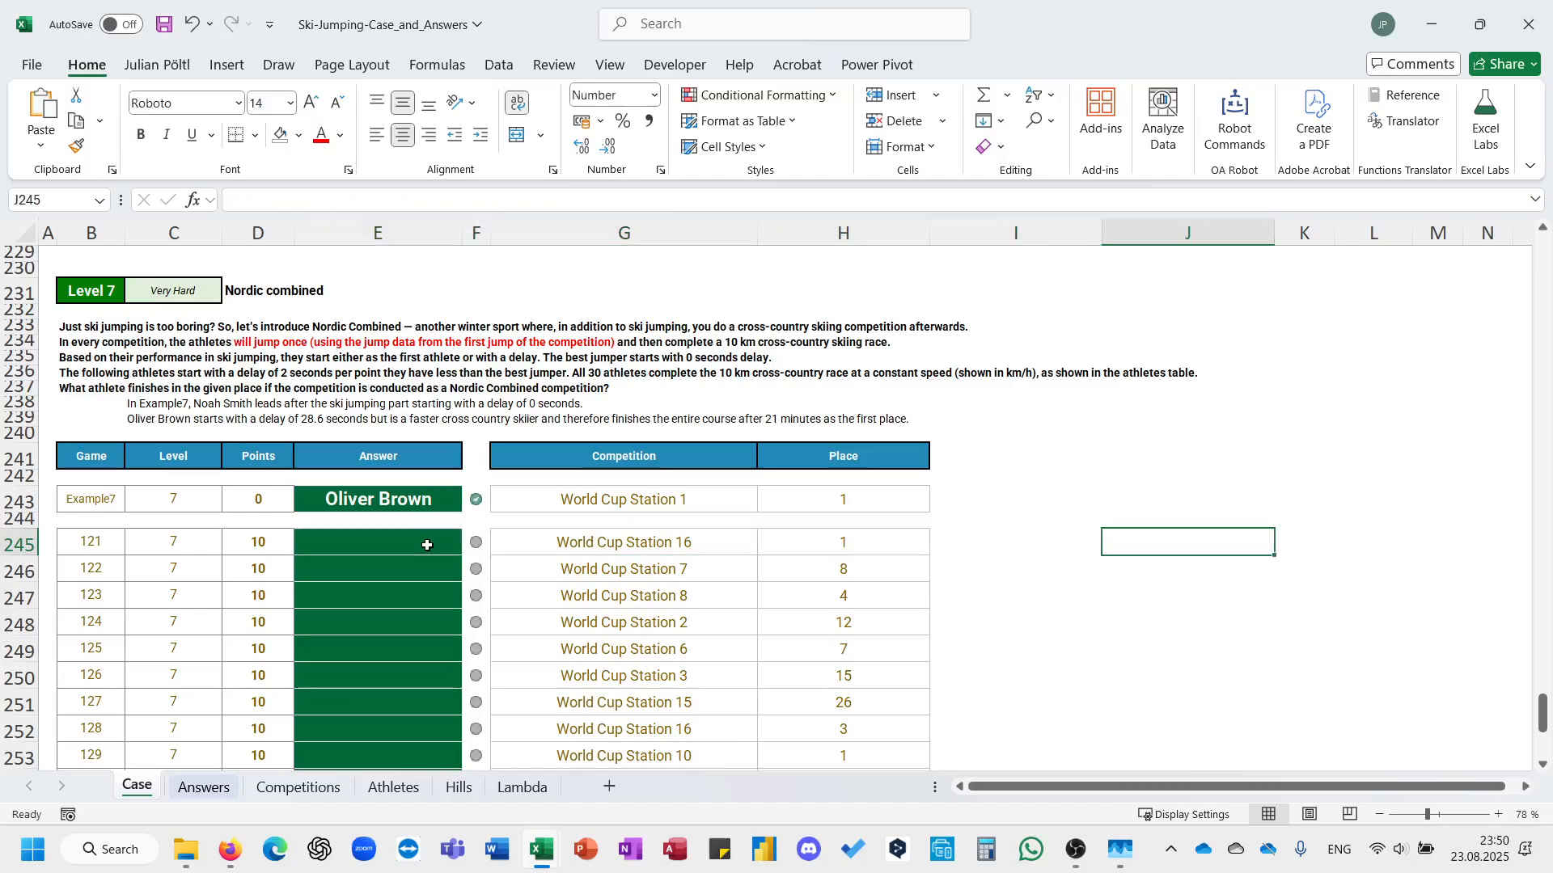
{"action": "key", "text": "Left"}
{"action": "type", "text": "="}
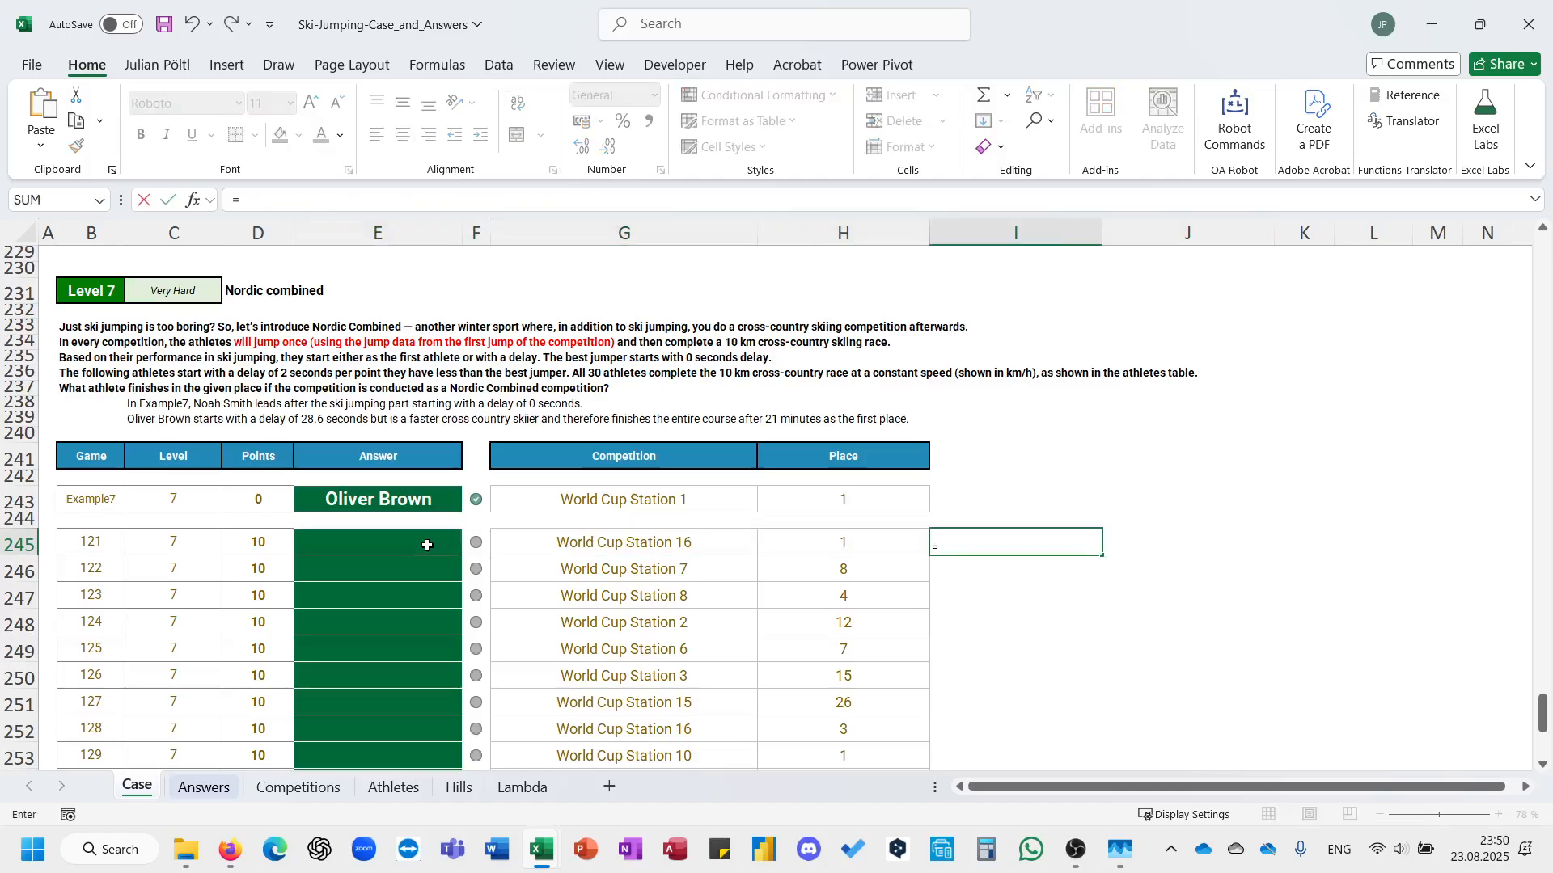
{"action": "type", "text": "XLOOKUP(a"}
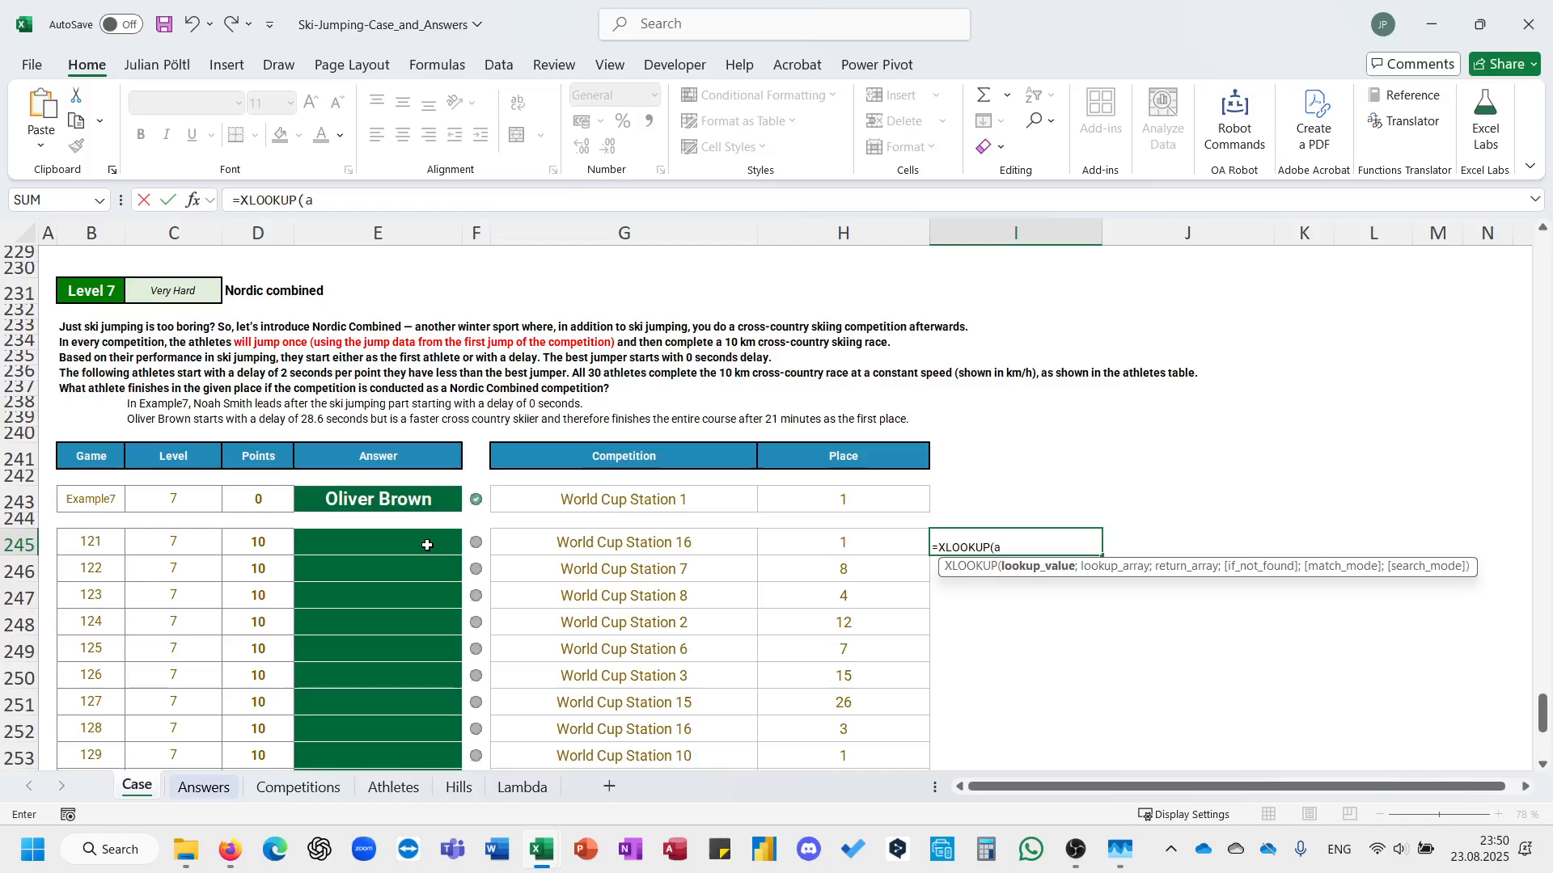
{"action": "type", "text": "th"}
{"action": "key", "text": "Tab"}
{"action": "type", "text": "["}
{"action": "key", "text": "Down"}
{"action": "key", "text": "Down"}
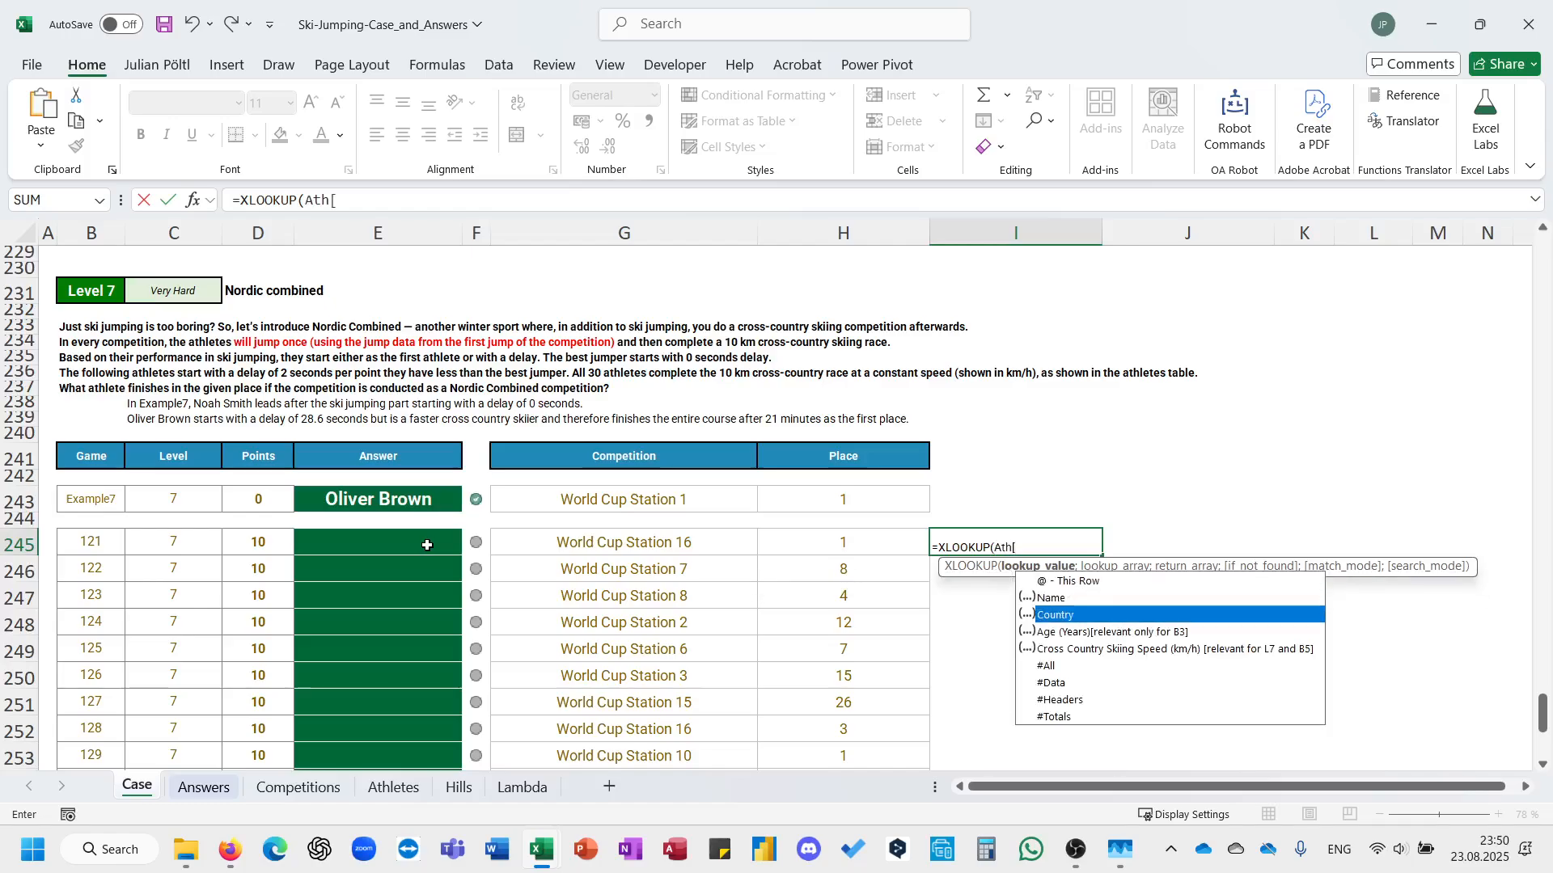
{"action": "key", "text": "Up"}
{"action": "key", "text": "Tab"}
{"action": "type", "text": "]"}
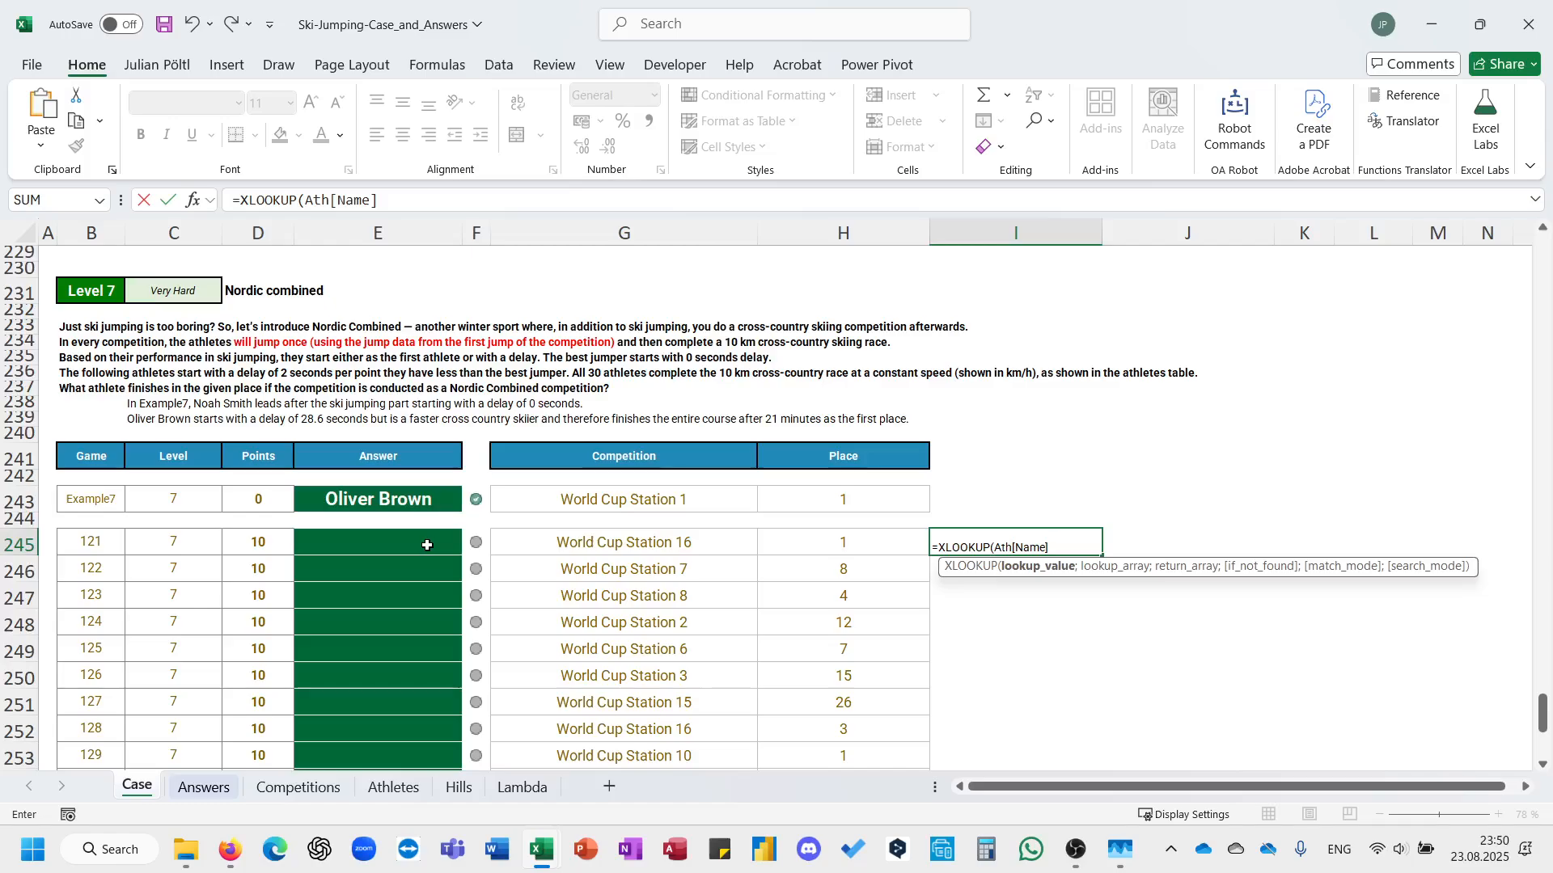
{"action": "type", "text": ";"}
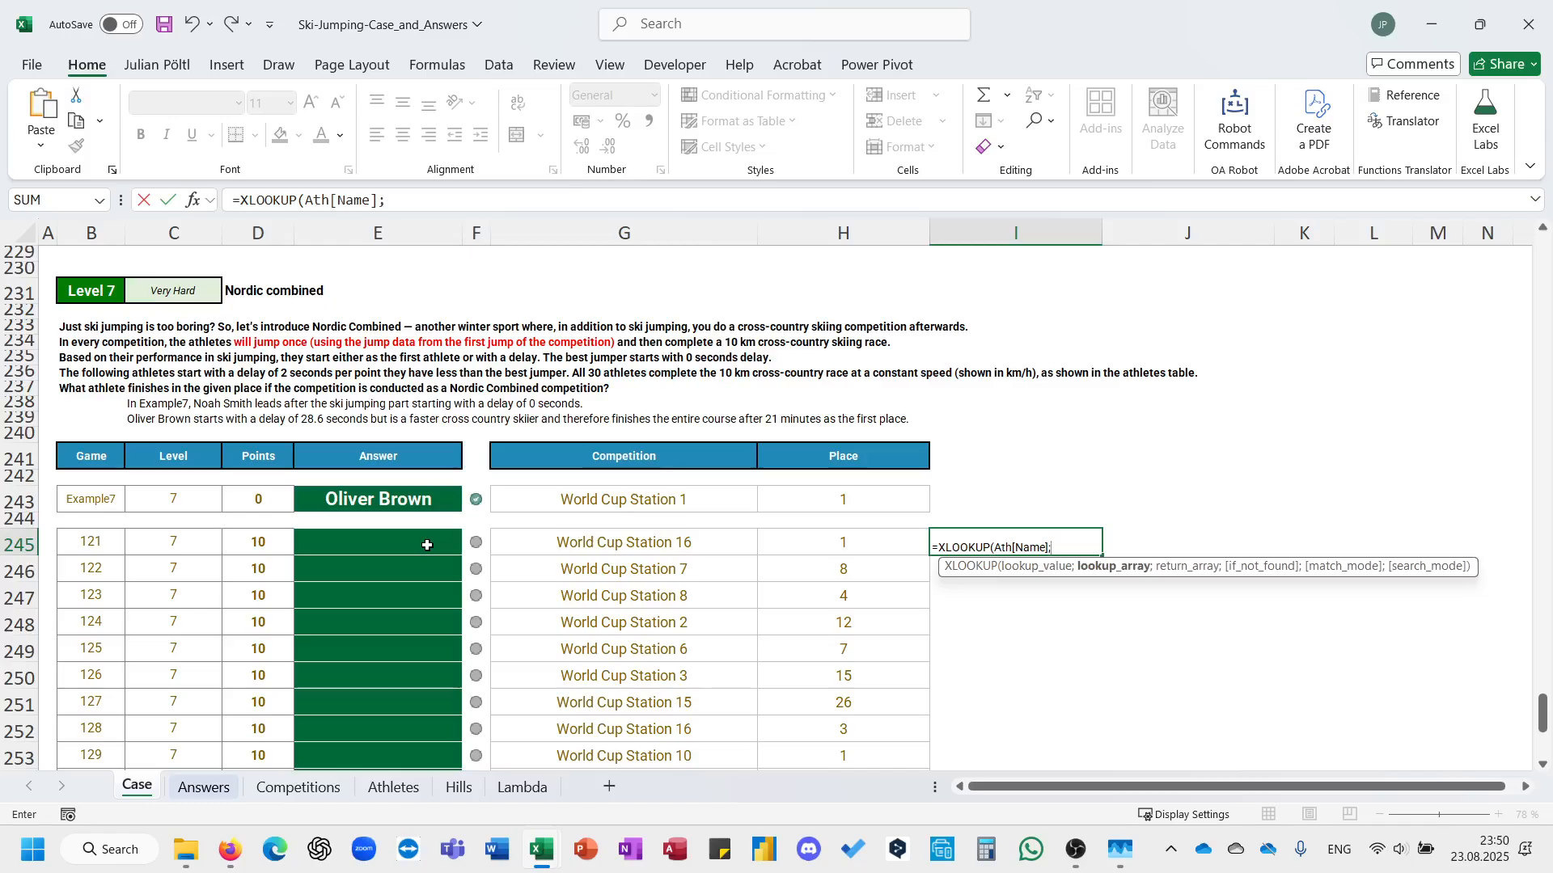
Append the competition in G245 to the lookup value so that it reads Ath[Name]&G245.
{"action": "key", "text": "BackSpace"}
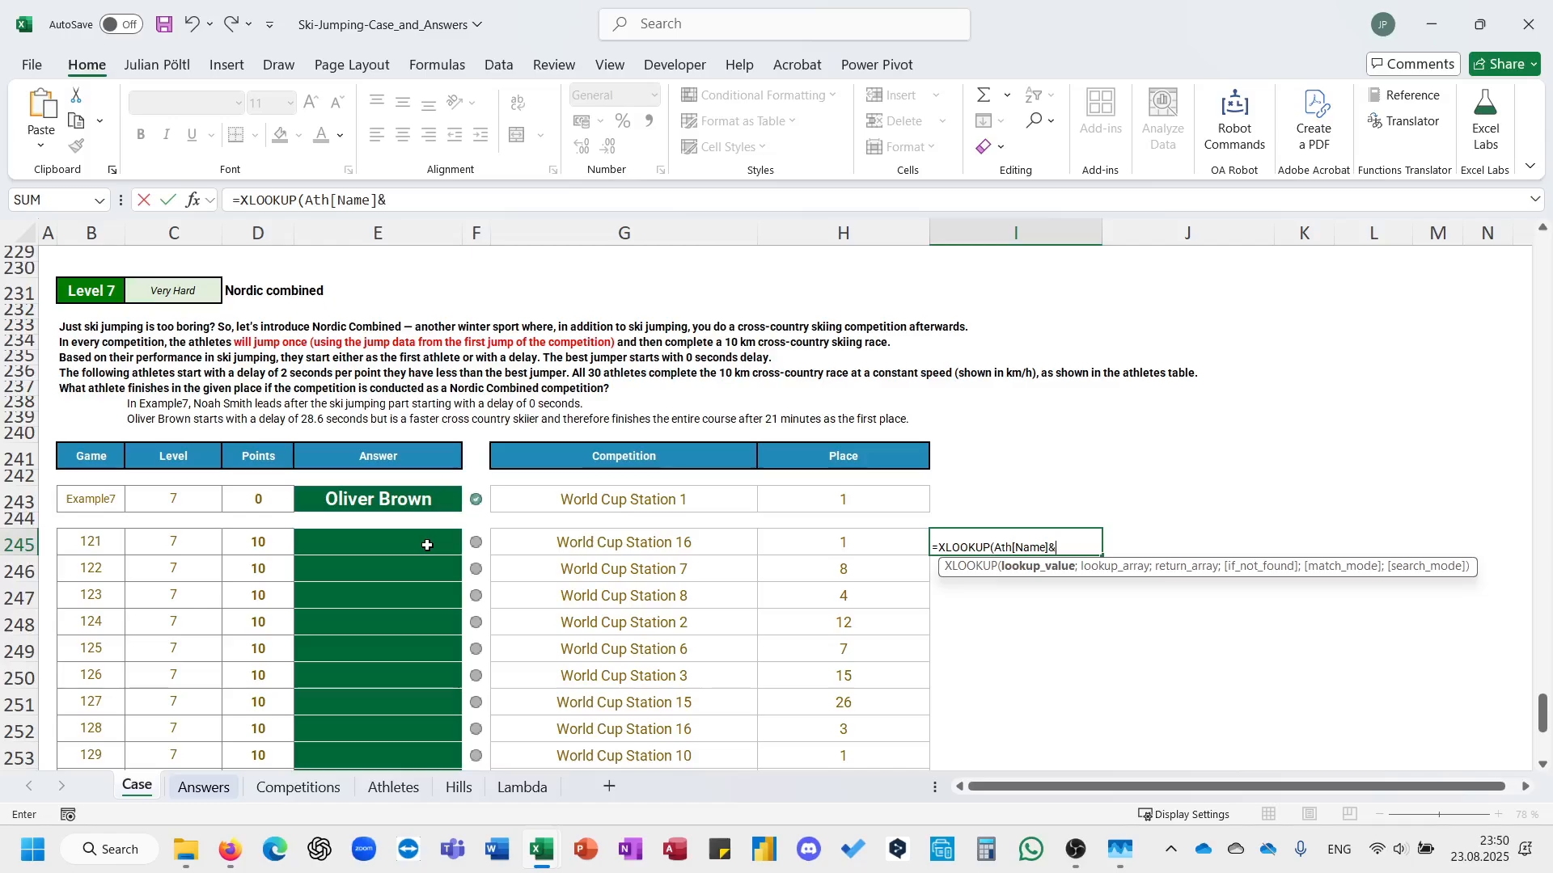
{"action": "type", "text": "&"}
{"action": "key", "text": "Left"}
{"action": "key", "text": "Left"}
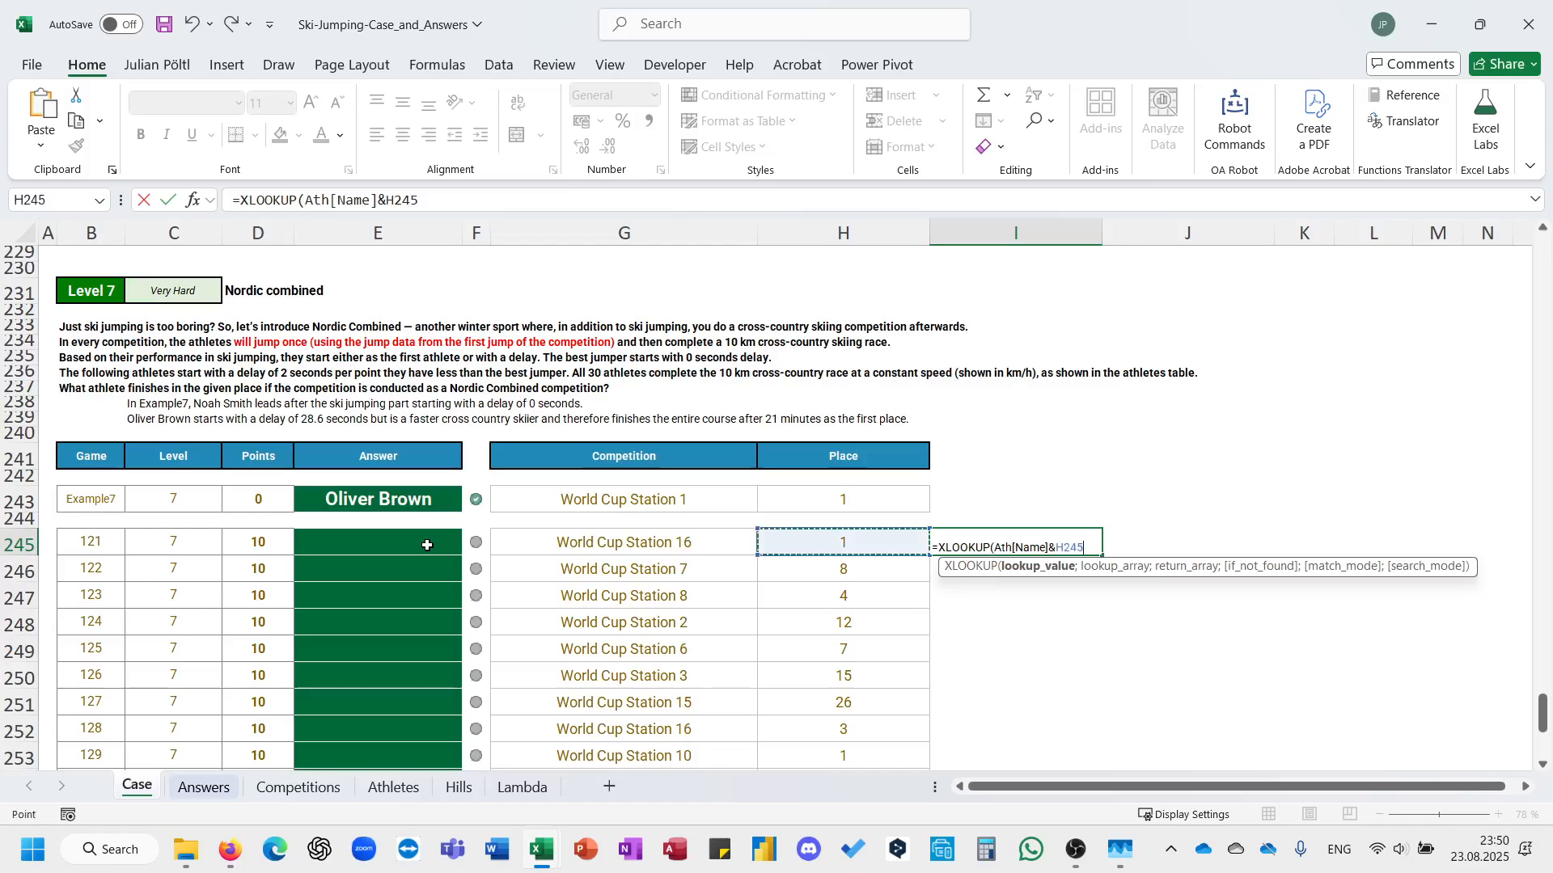
{"action": "type", "text": ";"}
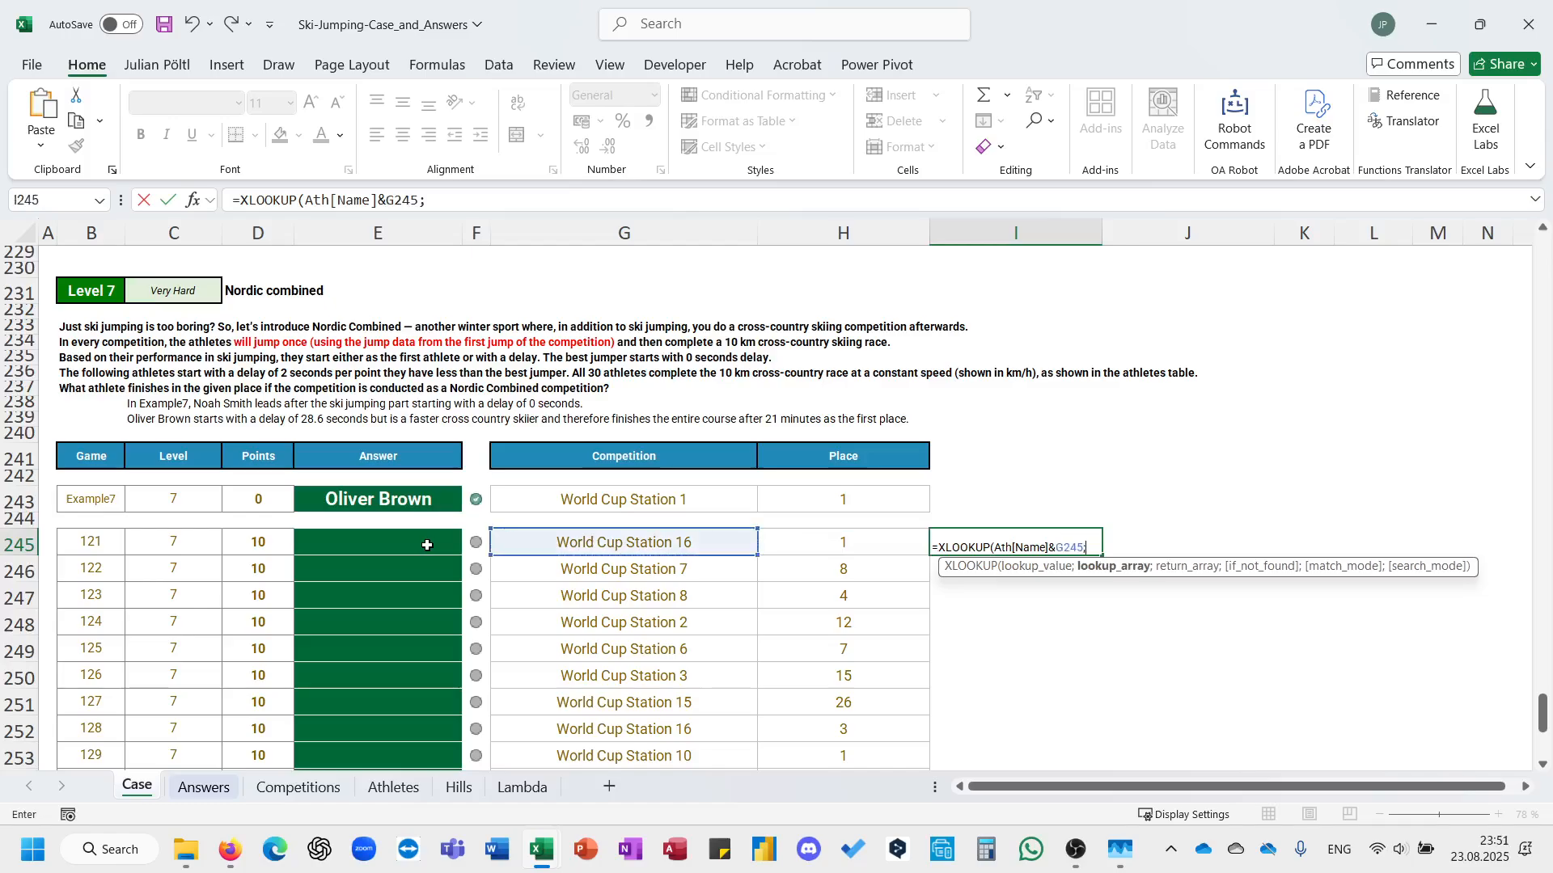
{"action": "type", "text": "comp"}
Specify Comp[Athlet]&Comp[Competition] as the XLOOKUP's lookup array.
{"action": "key", "text": "Tab"}
{"action": "key", "text": "Down"}
{"action": "key", "text": "Down"}
{"action": "key", "text": "Down"}
{"action": "key", "text": "Down"}
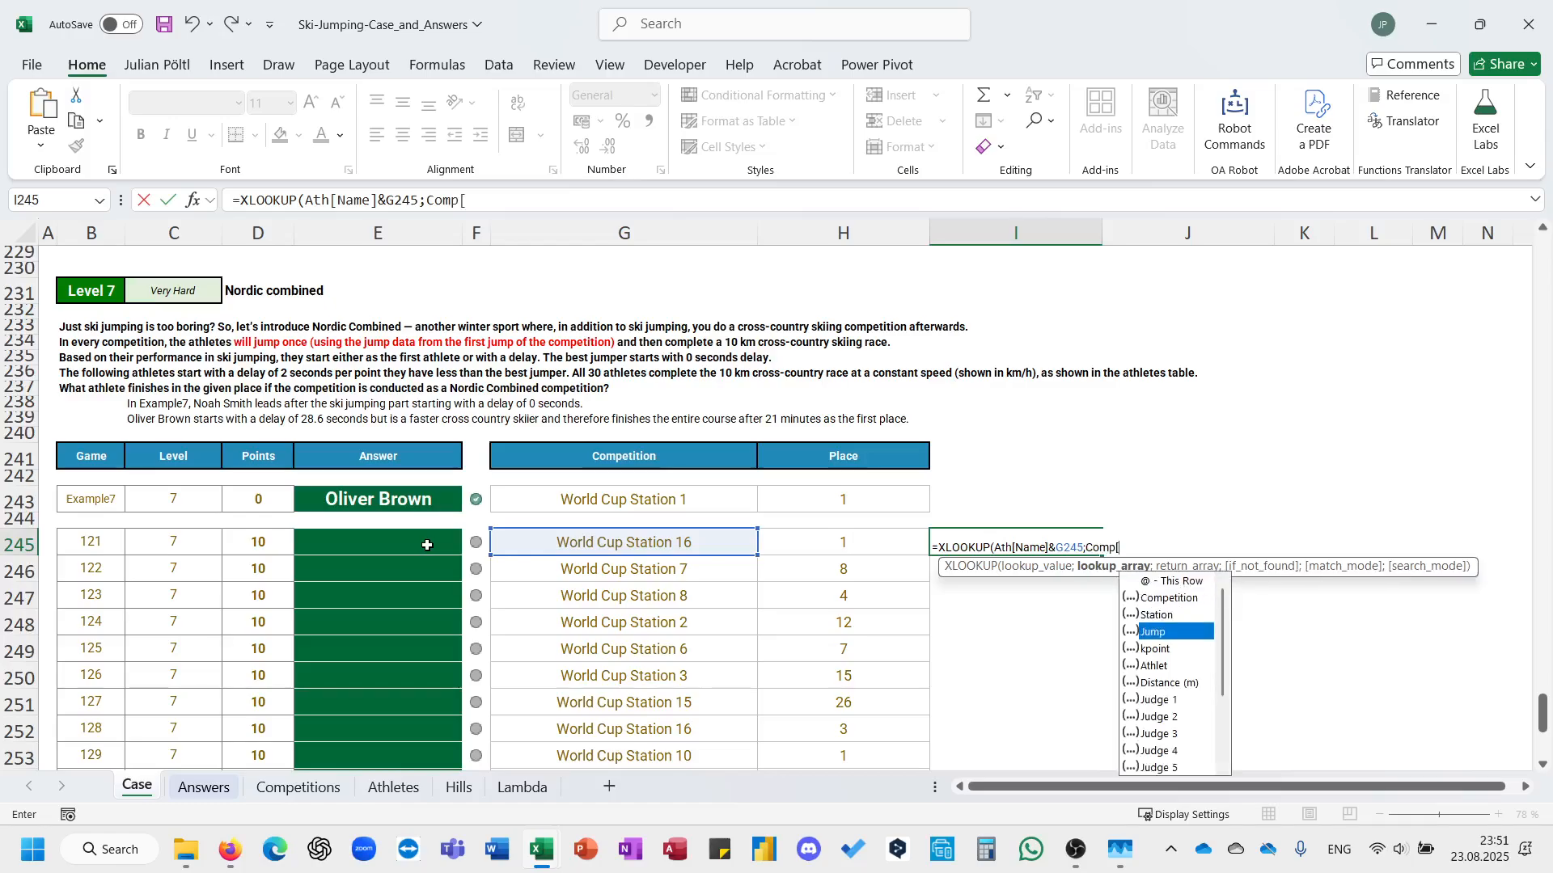
{"action": "key", "text": "Down"}
{"action": "key", "text": "Tab"}
{"action": "type", "text": "]"}
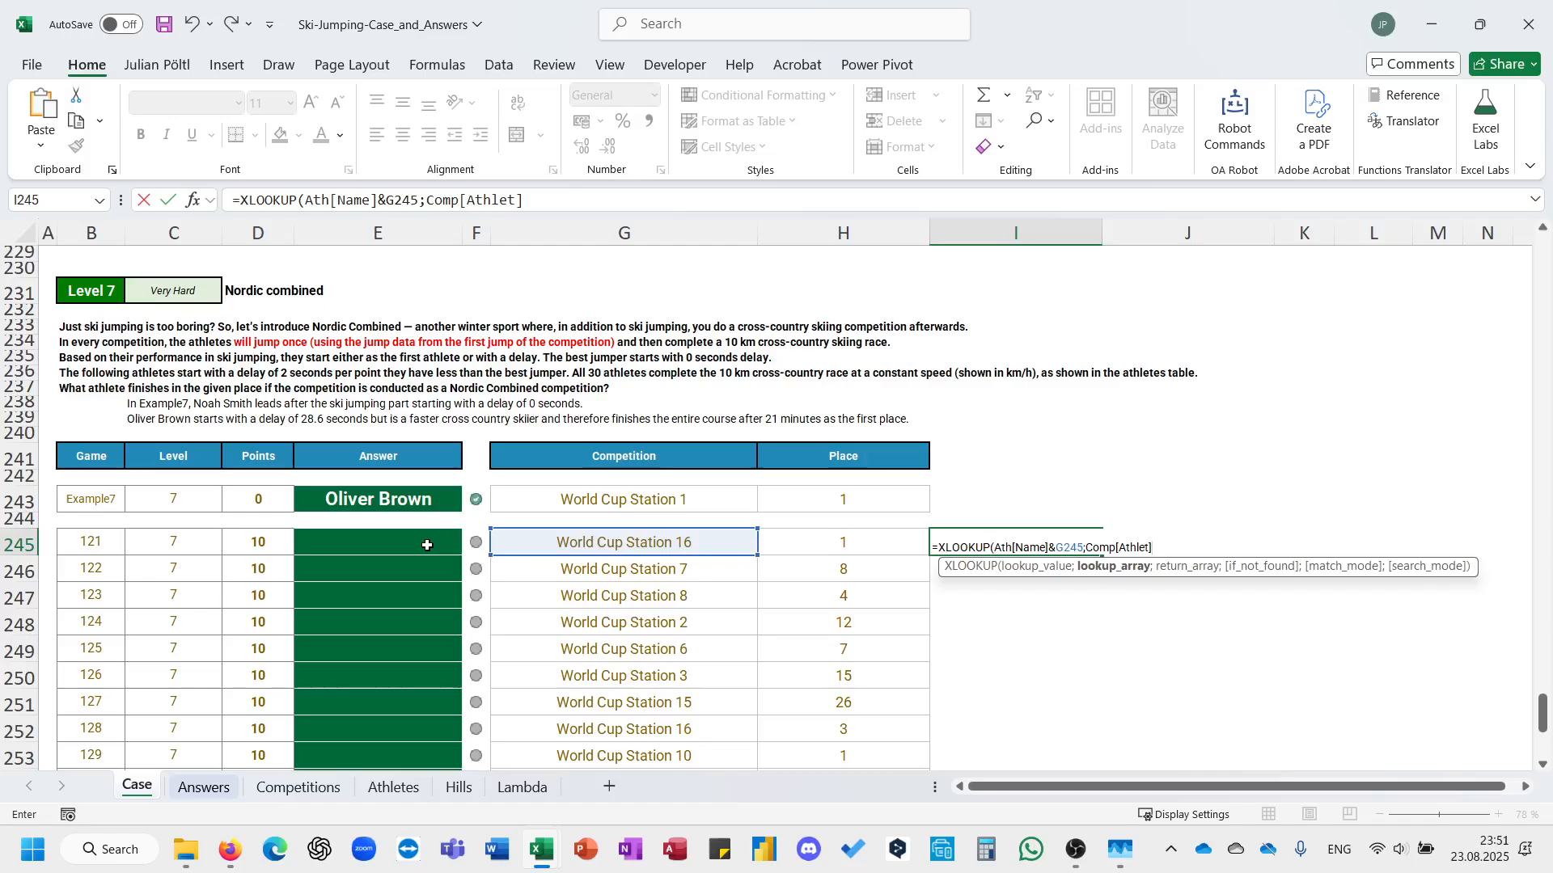
{"action": "type", "text": "&comp["}
{"action": "key", "text": "Down"}
{"action": "key", "text": "Tab"}
{"action": "type", "text": "]"}
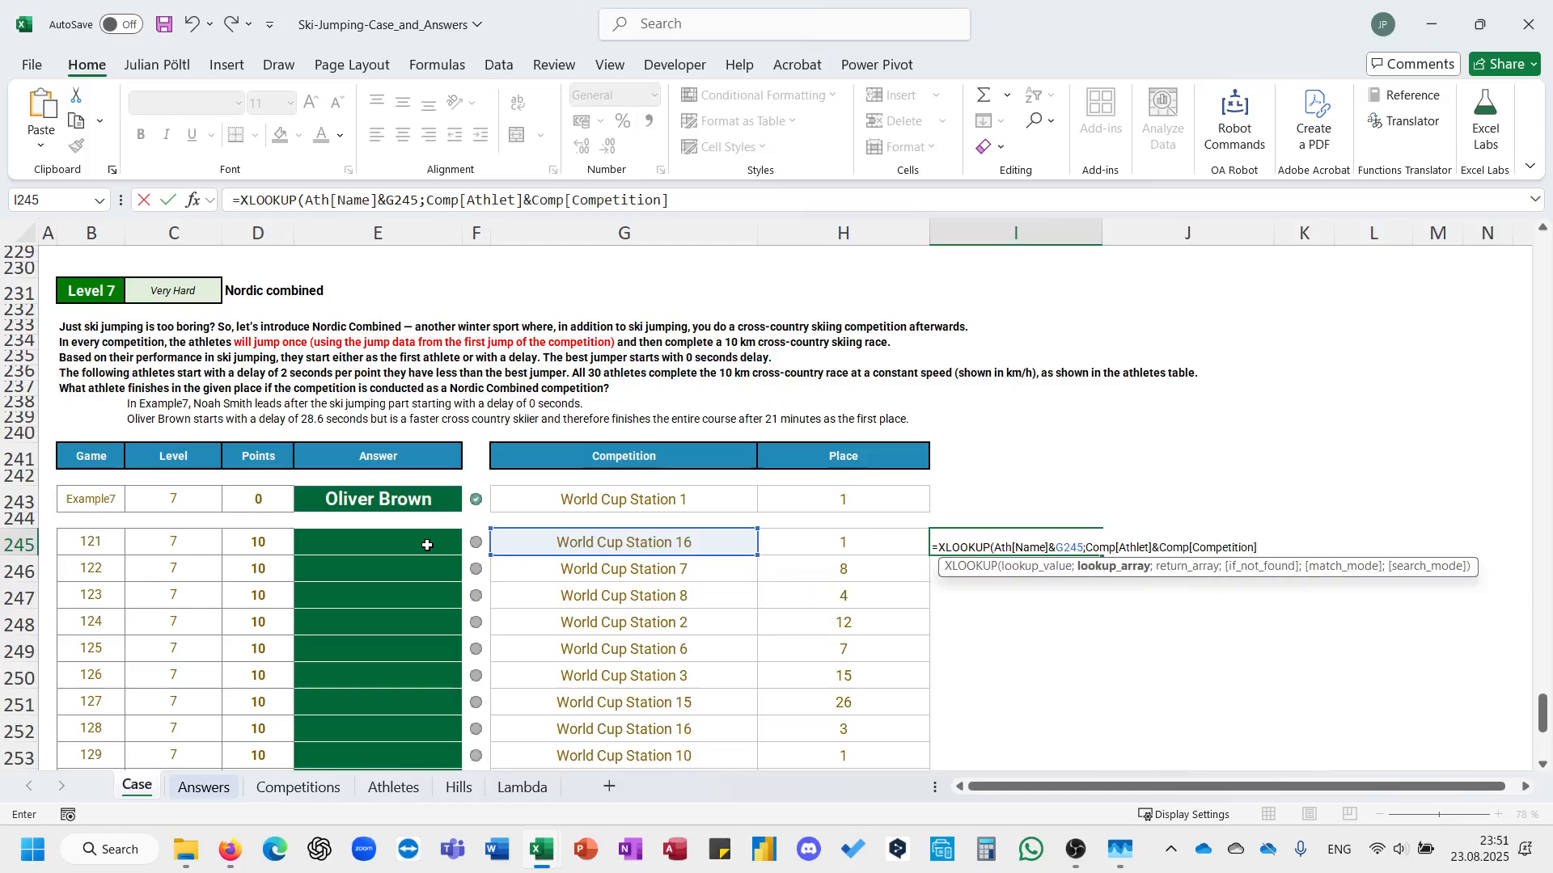
{"action": "type", "text": ";"}
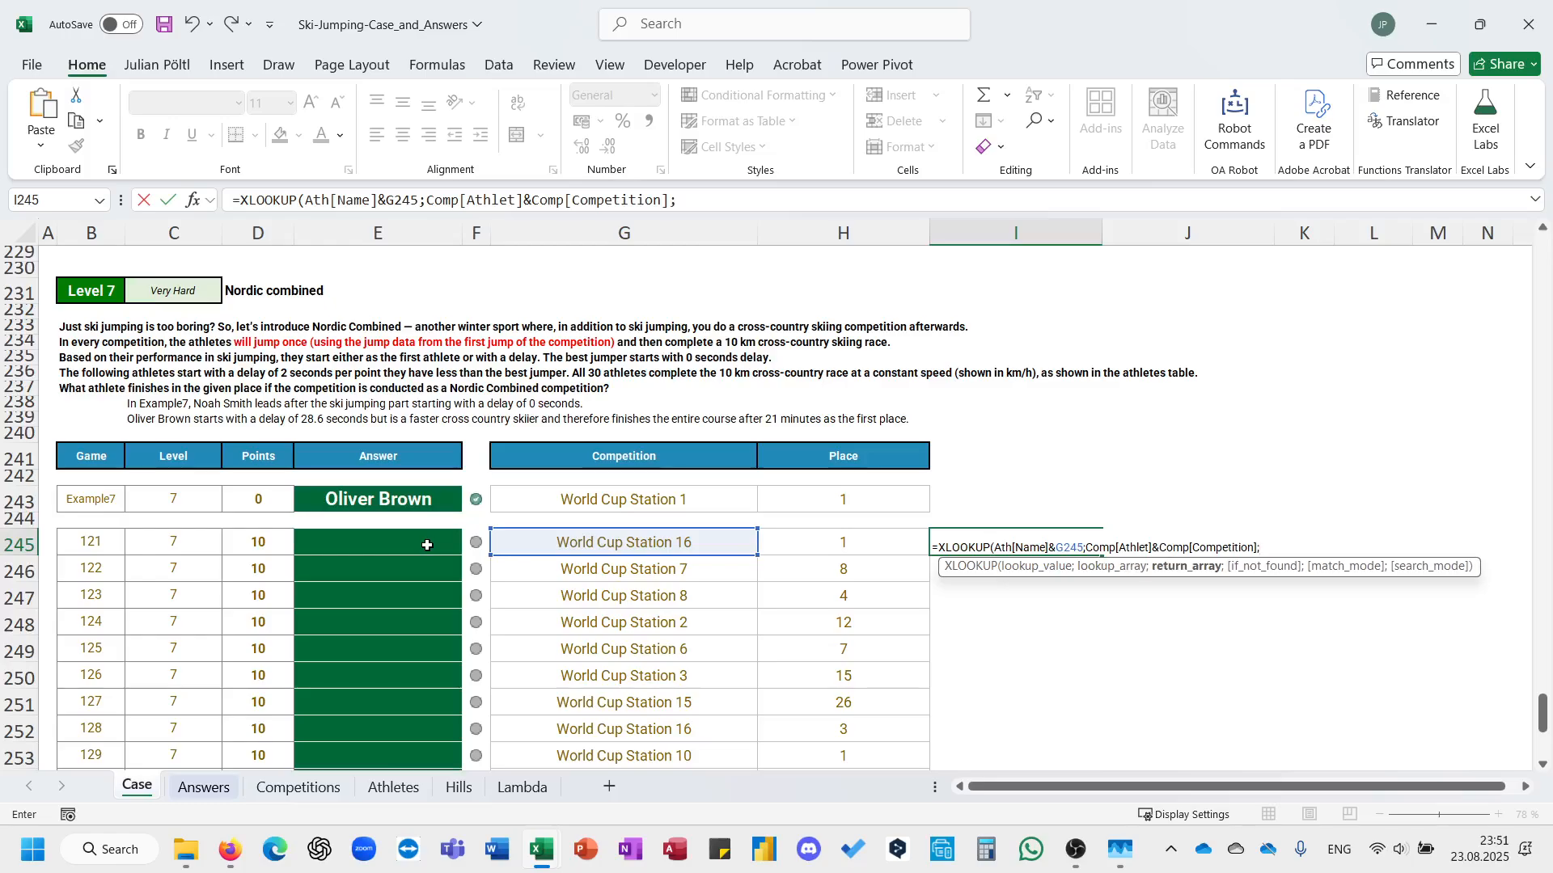
{"action": "type", "text": "c"}
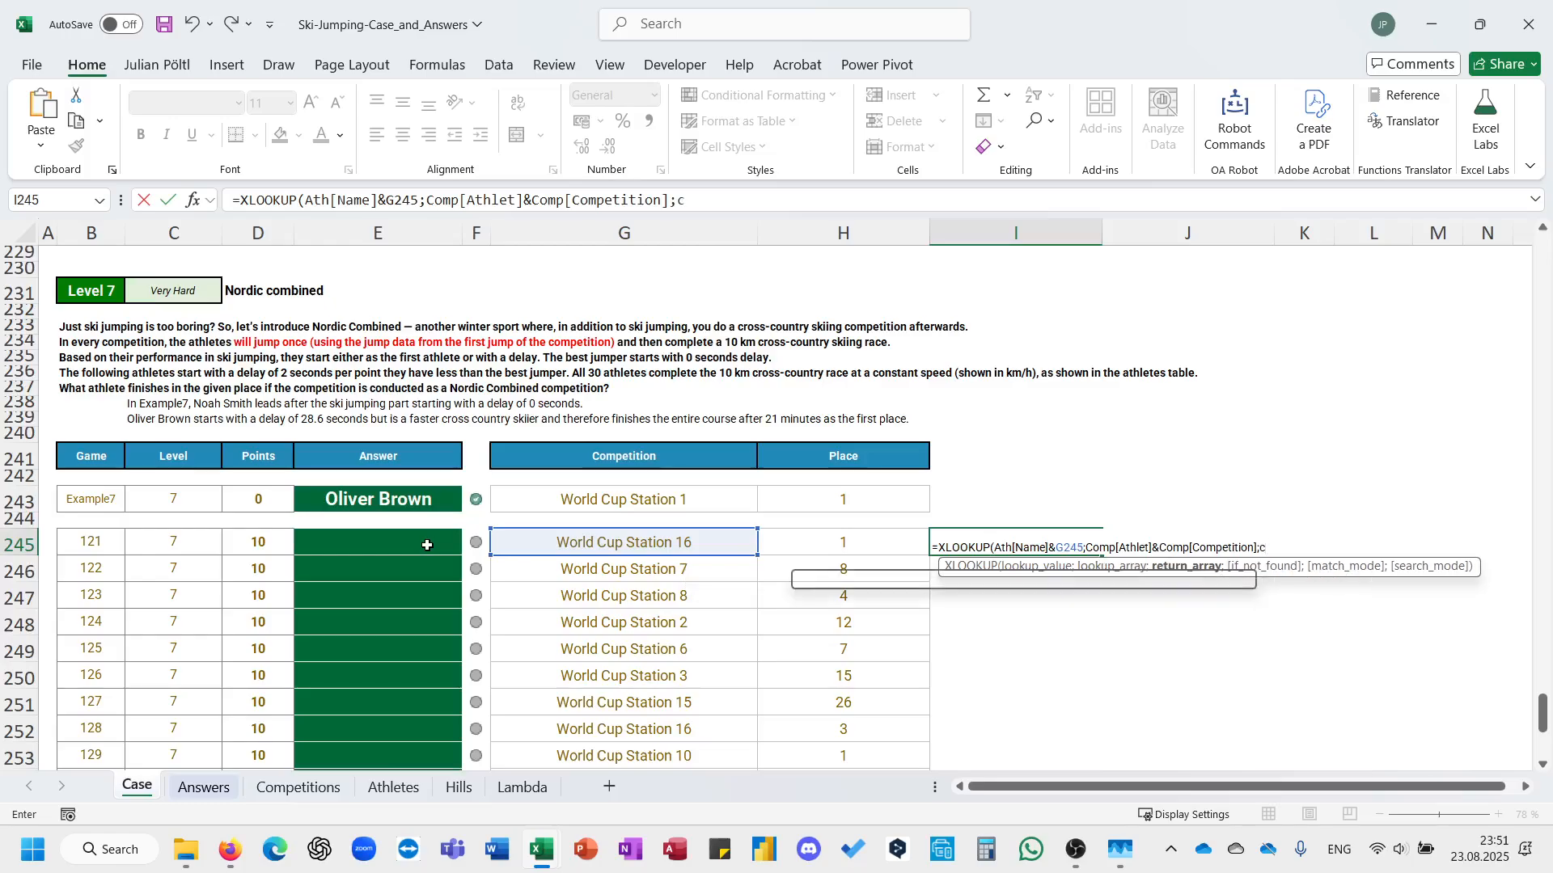
{"action": "type", "text": "omp"}
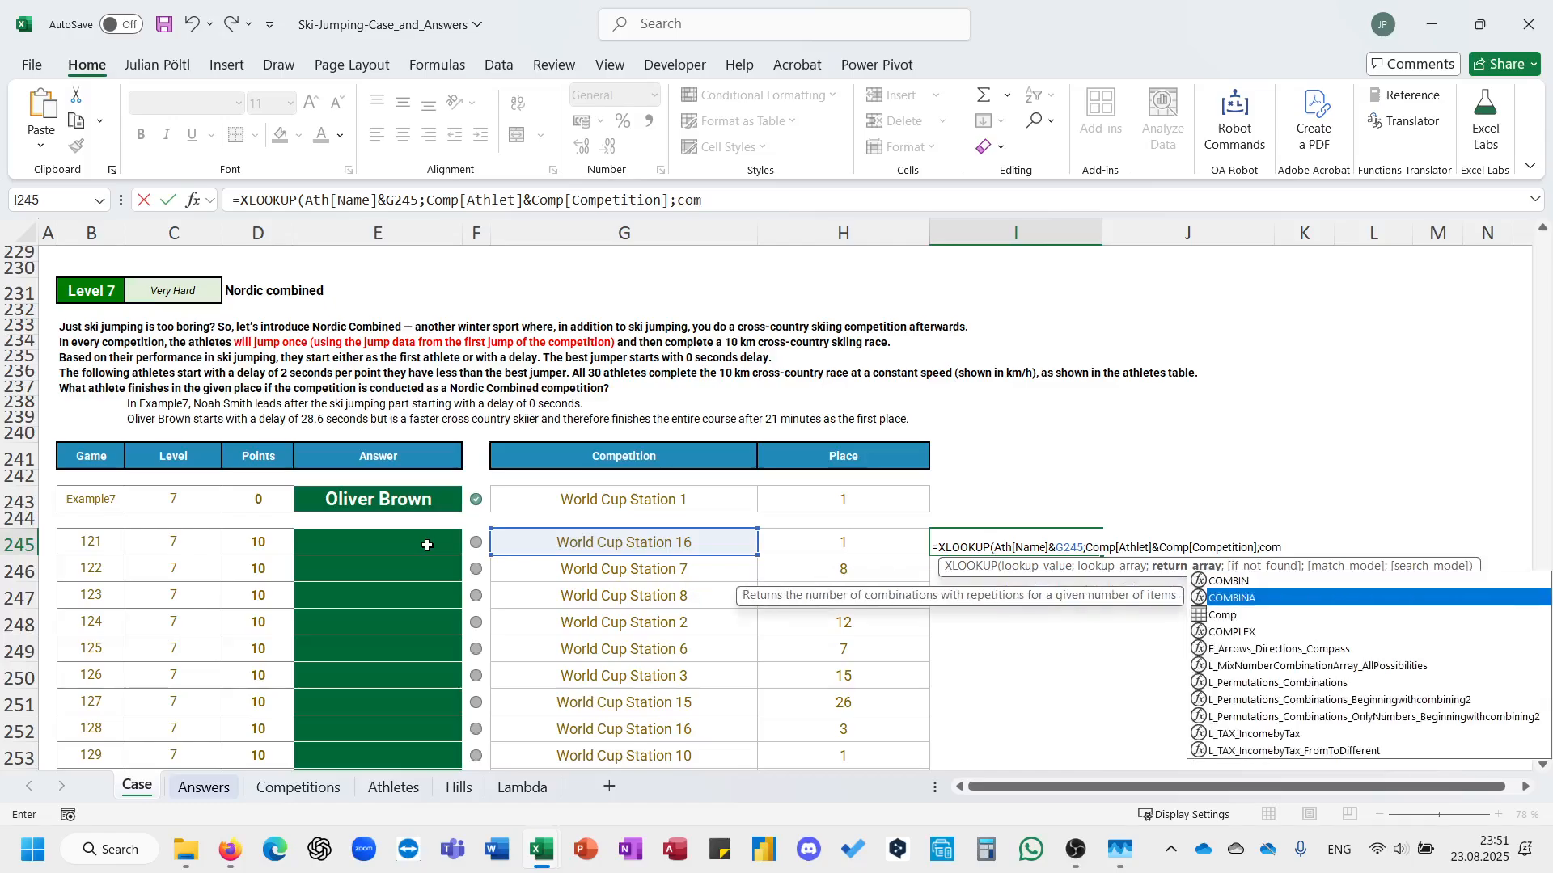
Use Comp[TP] as the XLOOKUP's return array, close the bracket and enter the formula in I245.
{"action": "key", "text": "Tab"}
{"action": "type", "text": "[tp])"}
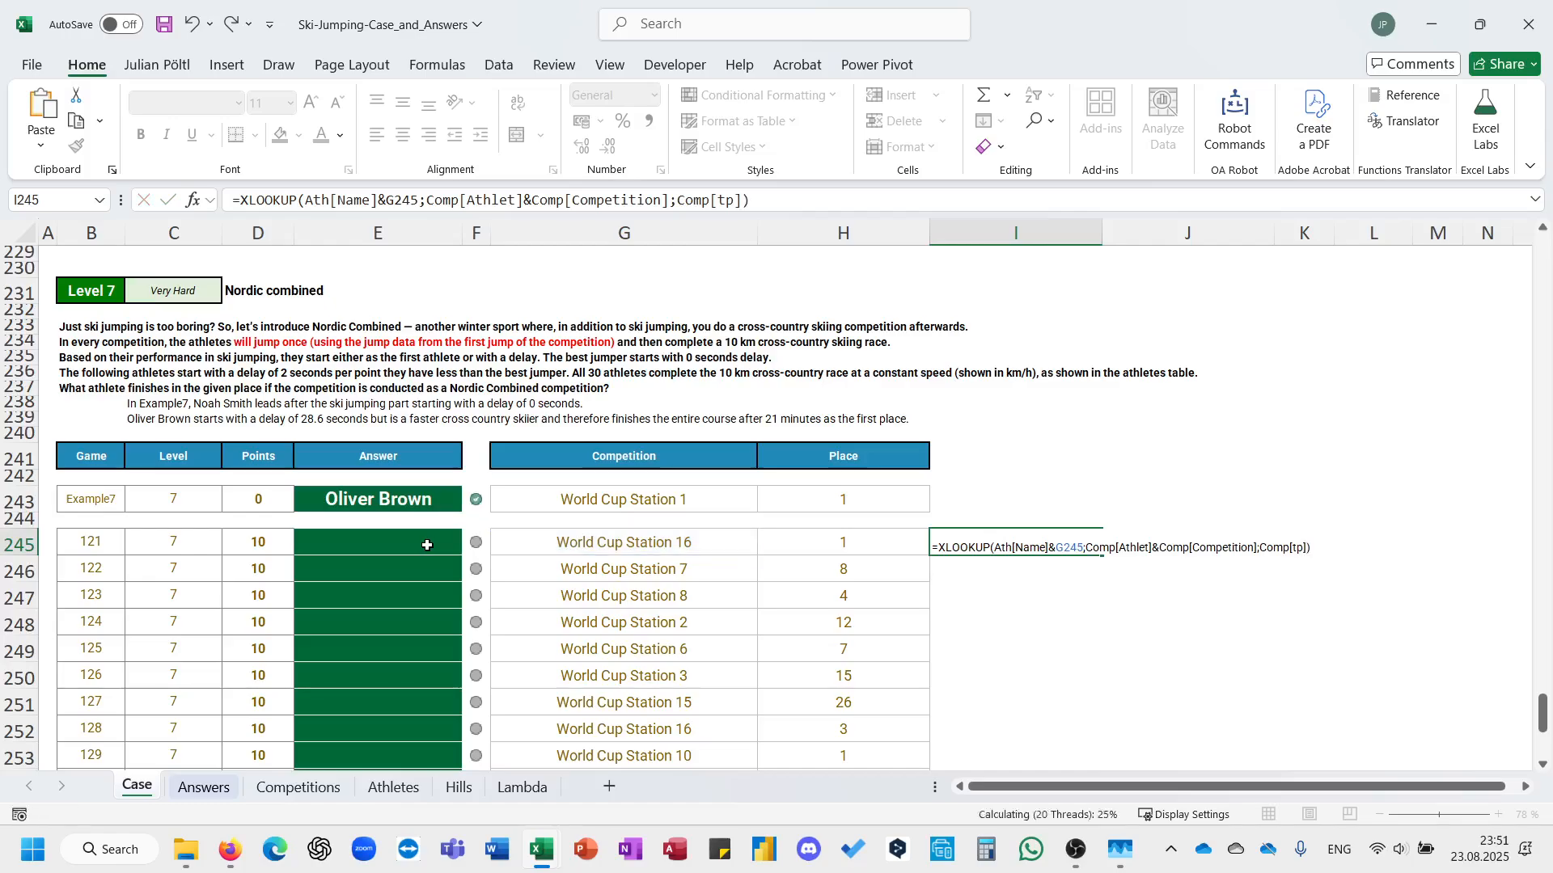
{"action": "key", "text": "ctrl+Return"}
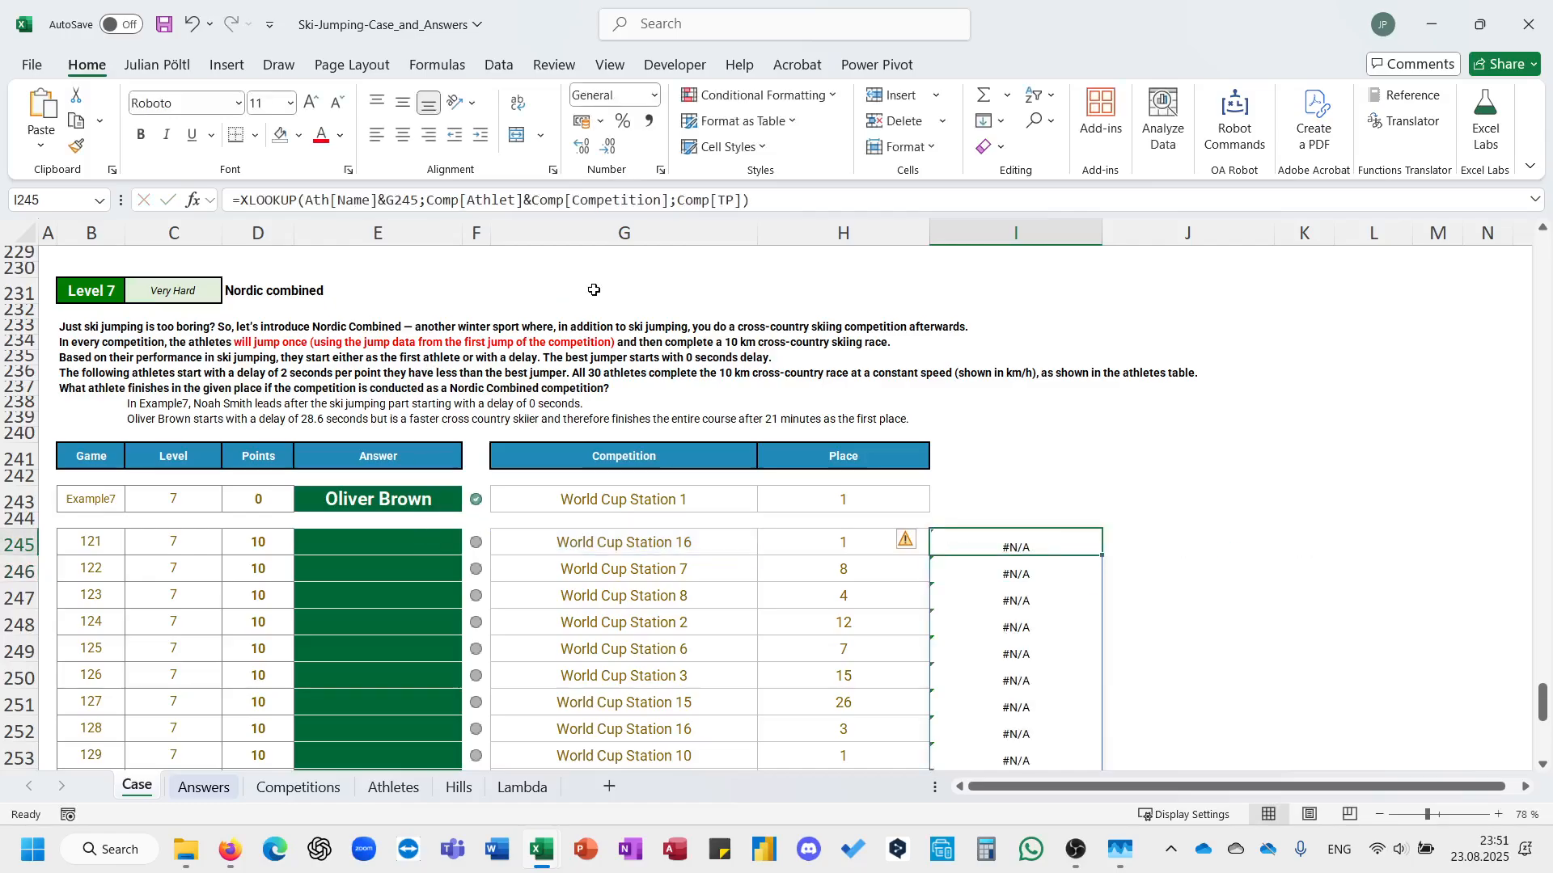
Replace Comp[Competition] with Comp[Station] in the I245 formula's lookup array, enter it and check the extent of the spilled results.
{"action": "left_click", "coordinate": [766, 200]}
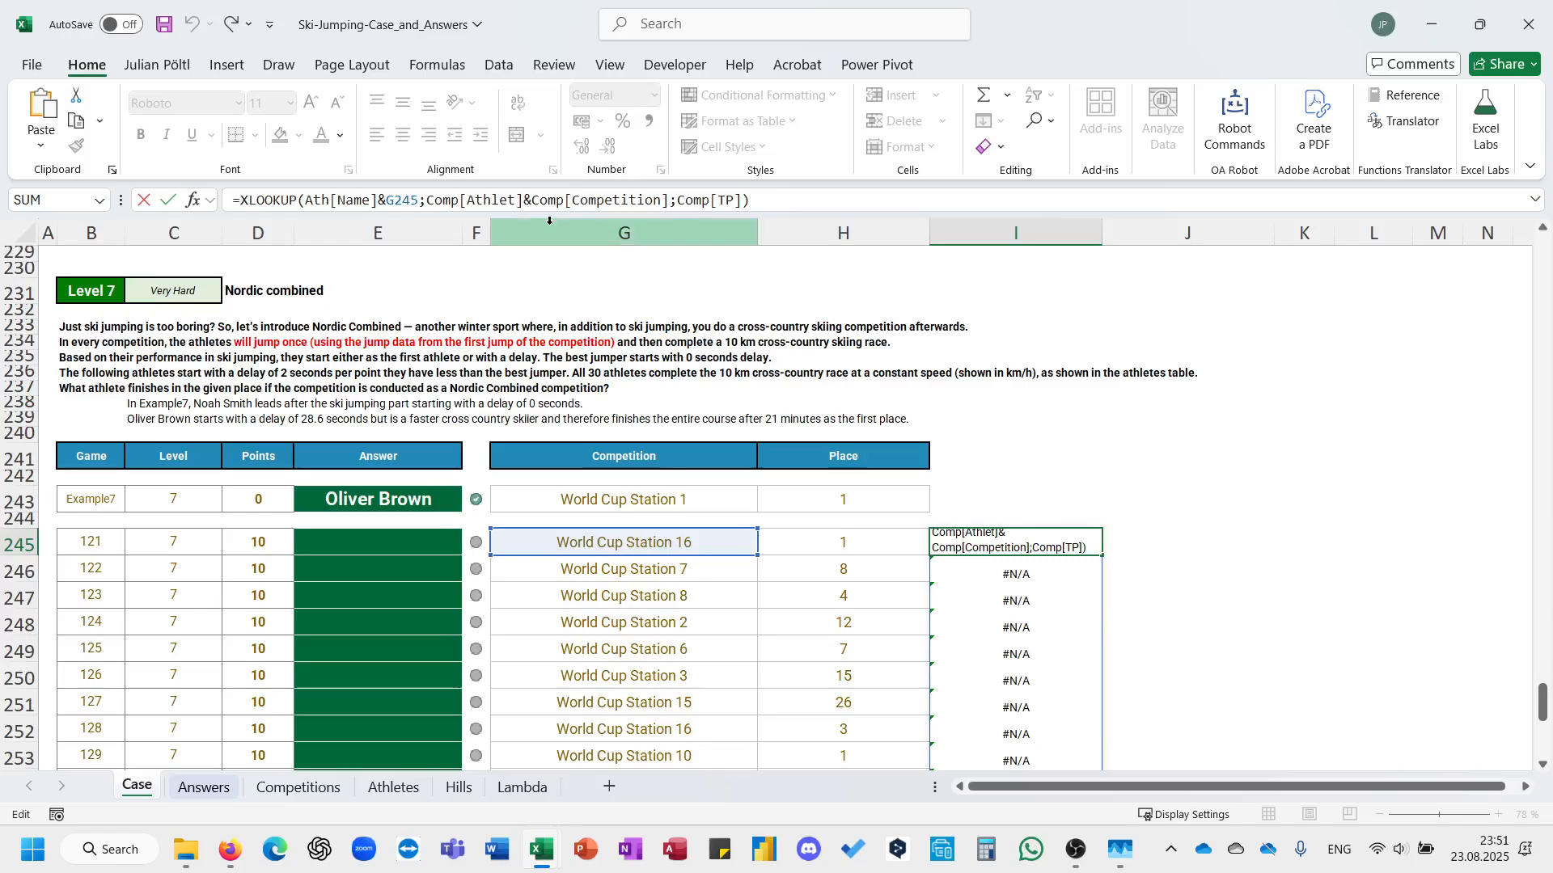
{"action": "left_click_drag", "start_coordinate": [656, 200], "coordinate": [571, 201]}
{"action": "type", "text": "st"}
{"action": "key", "text": "Tab"}
{"action": "key", "text": "ctrl+Return"}
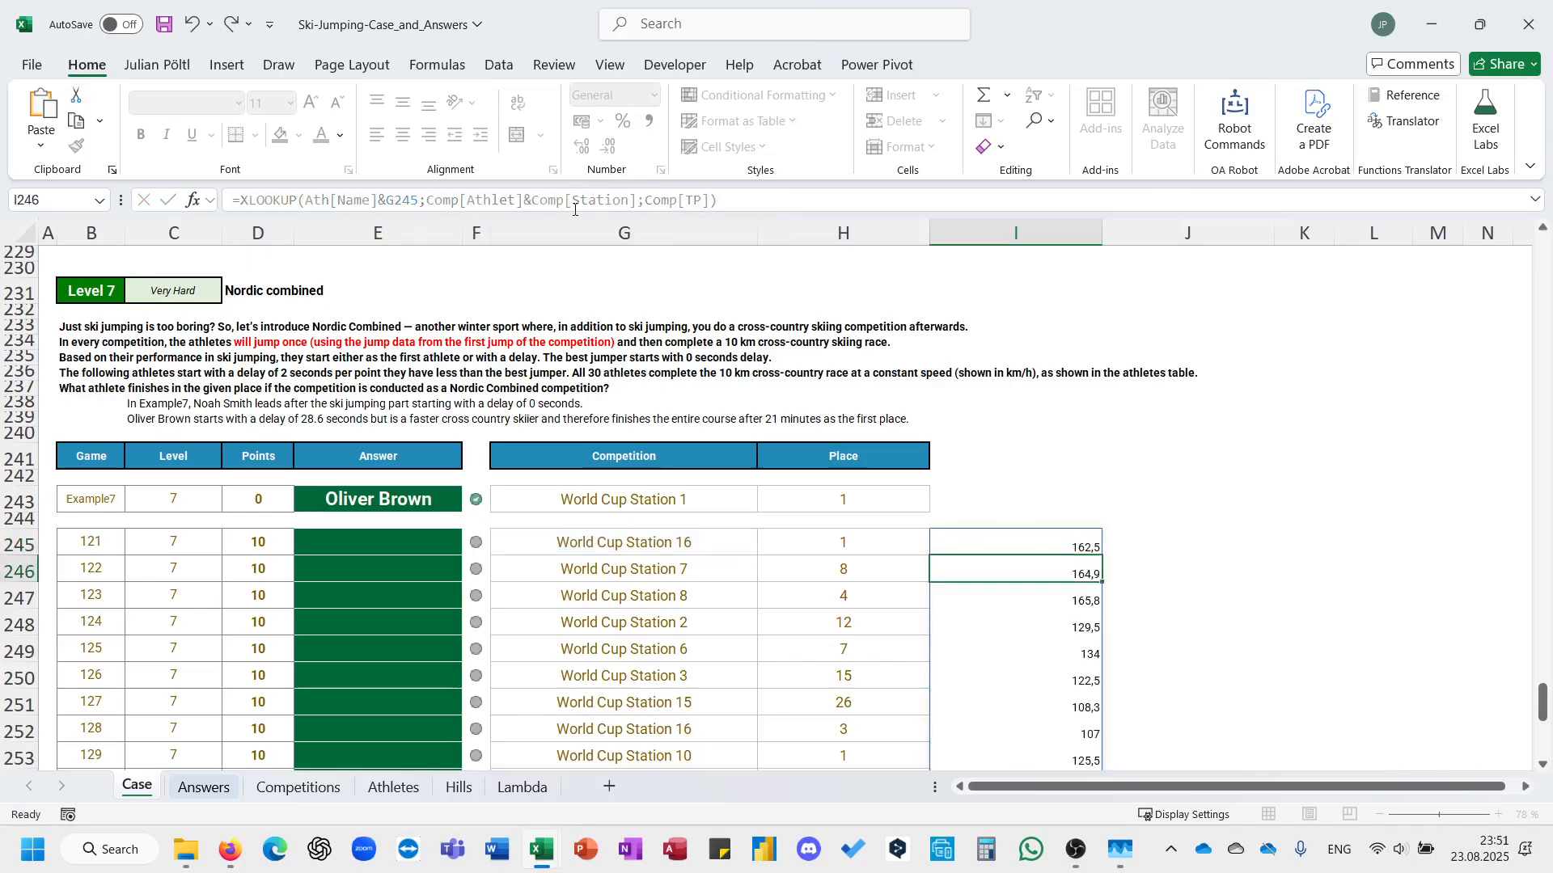
{"action": "key", "text": "ctrl+Down"}
{"action": "key", "text": "ctrl+Up"}
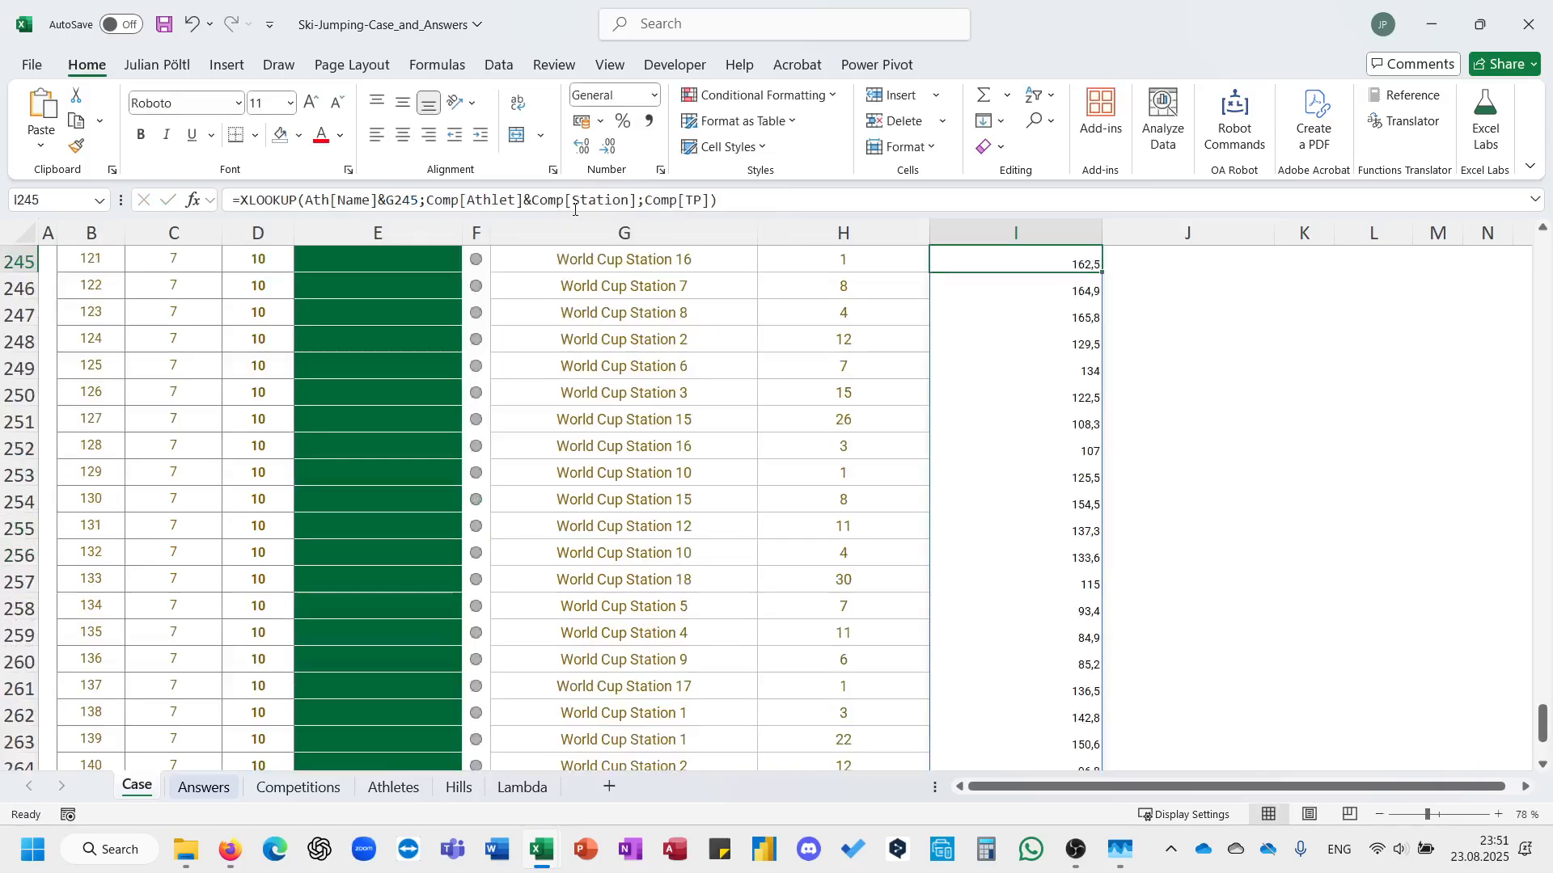
Check how jumps and stations are ordered in the Competitions table, and reread the Level 7 rules on the Case sheet.
{"action": "scroll", "coordinate": [769, 428], "scroll_direction": "up", "scroll_amount": 2}
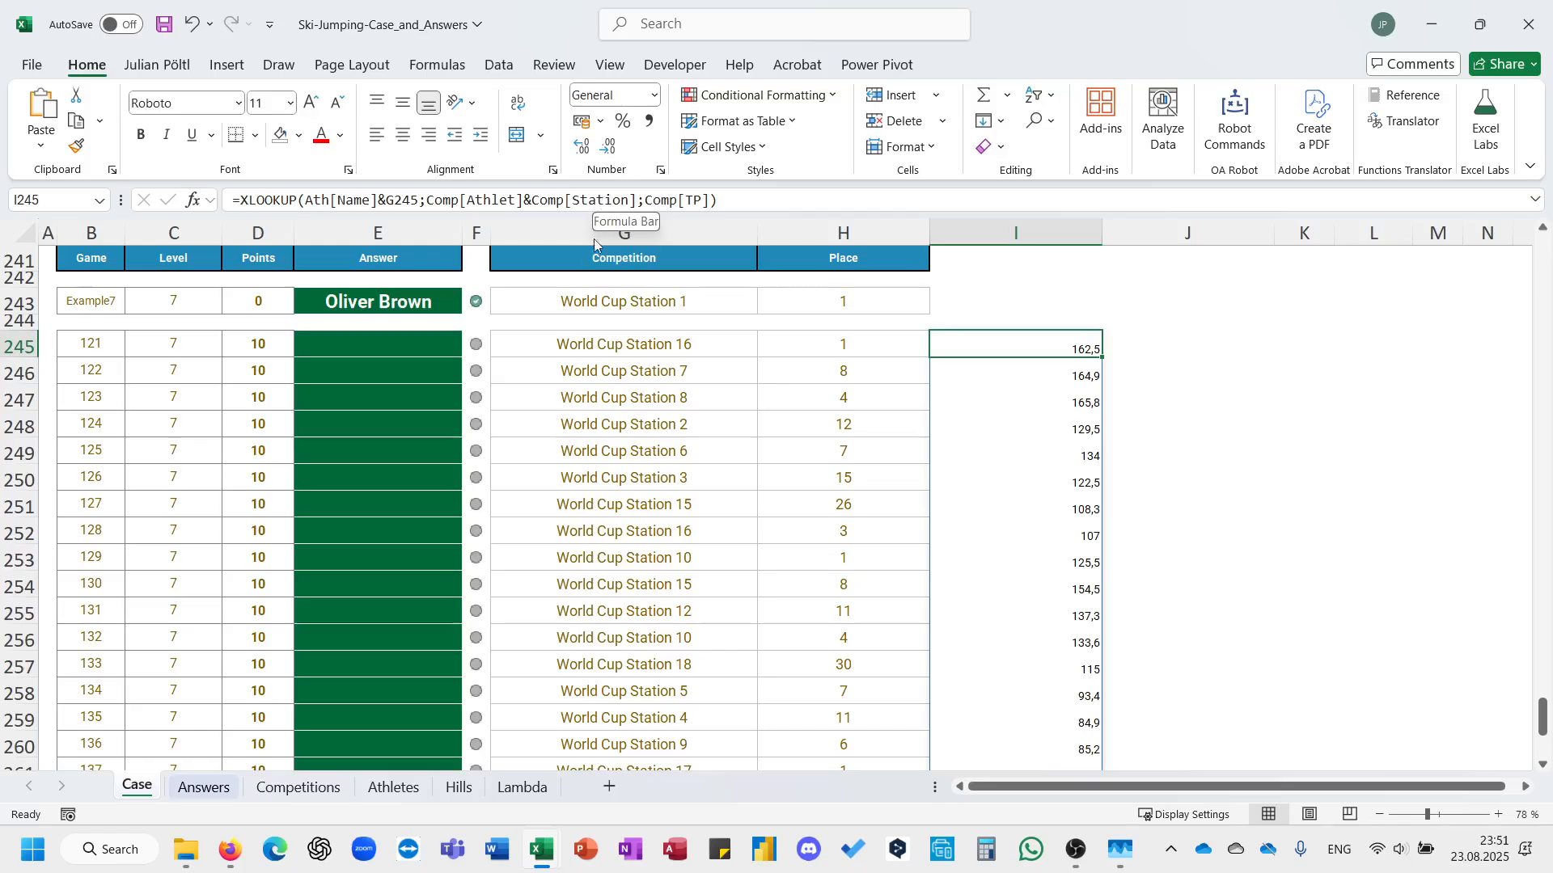
{"action": "left_click", "coordinate": [298, 786]}
{"action": "scroll", "coordinate": [263, 718], "scroll_direction": "right", "scroll_amount": 3}
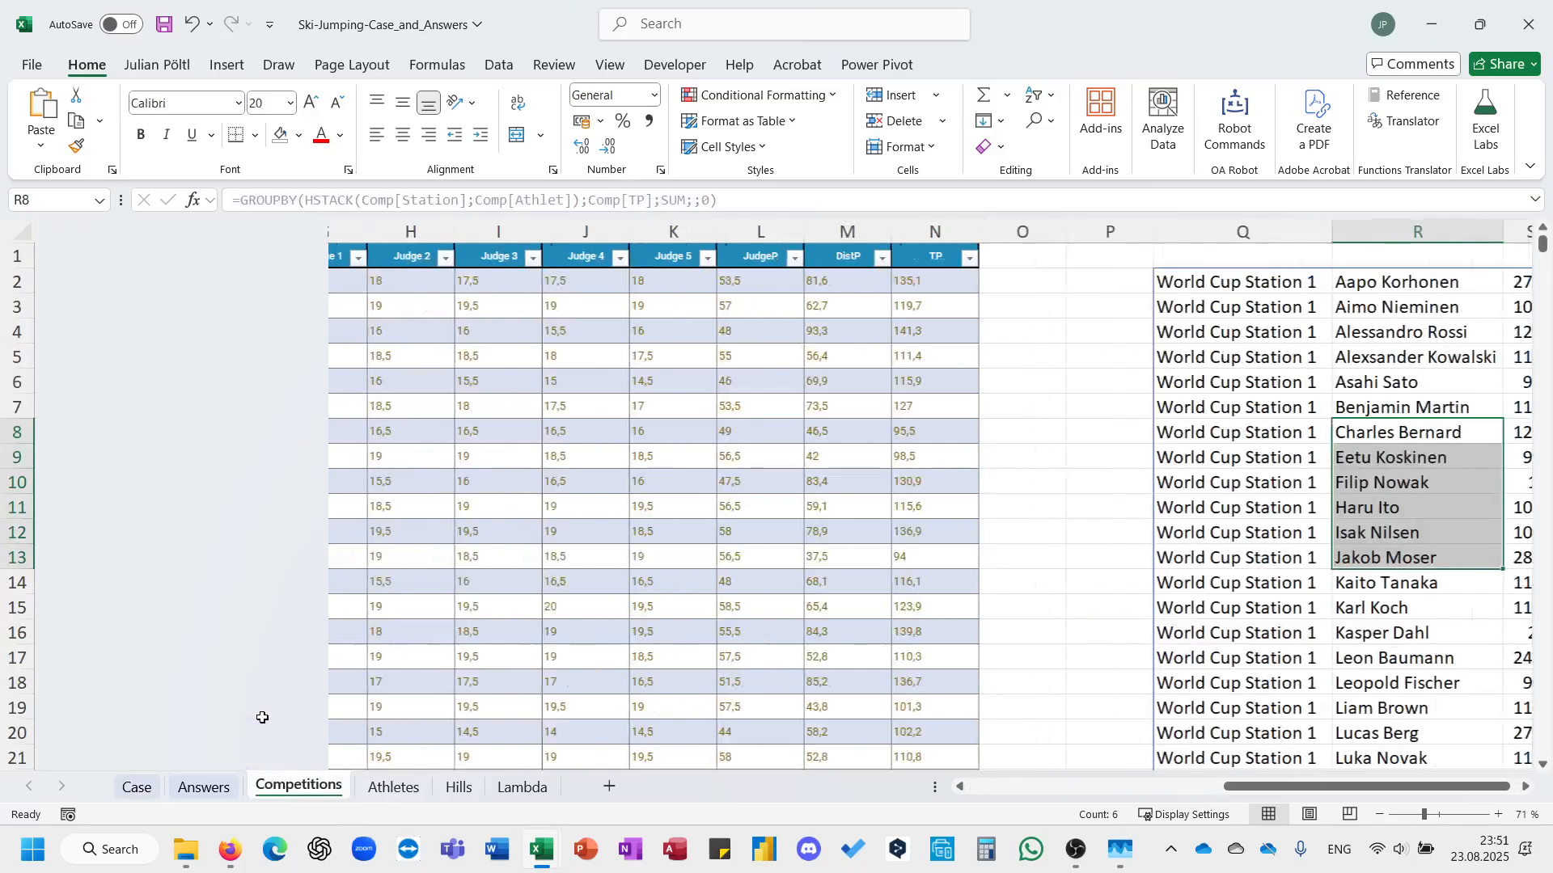
{"action": "scroll", "coordinate": [263, 718], "scroll_direction": "left", "scroll_amount": 5}
{"action": "scroll", "coordinate": [263, 718], "scroll_direction": "down", "scroll_amount": 20}
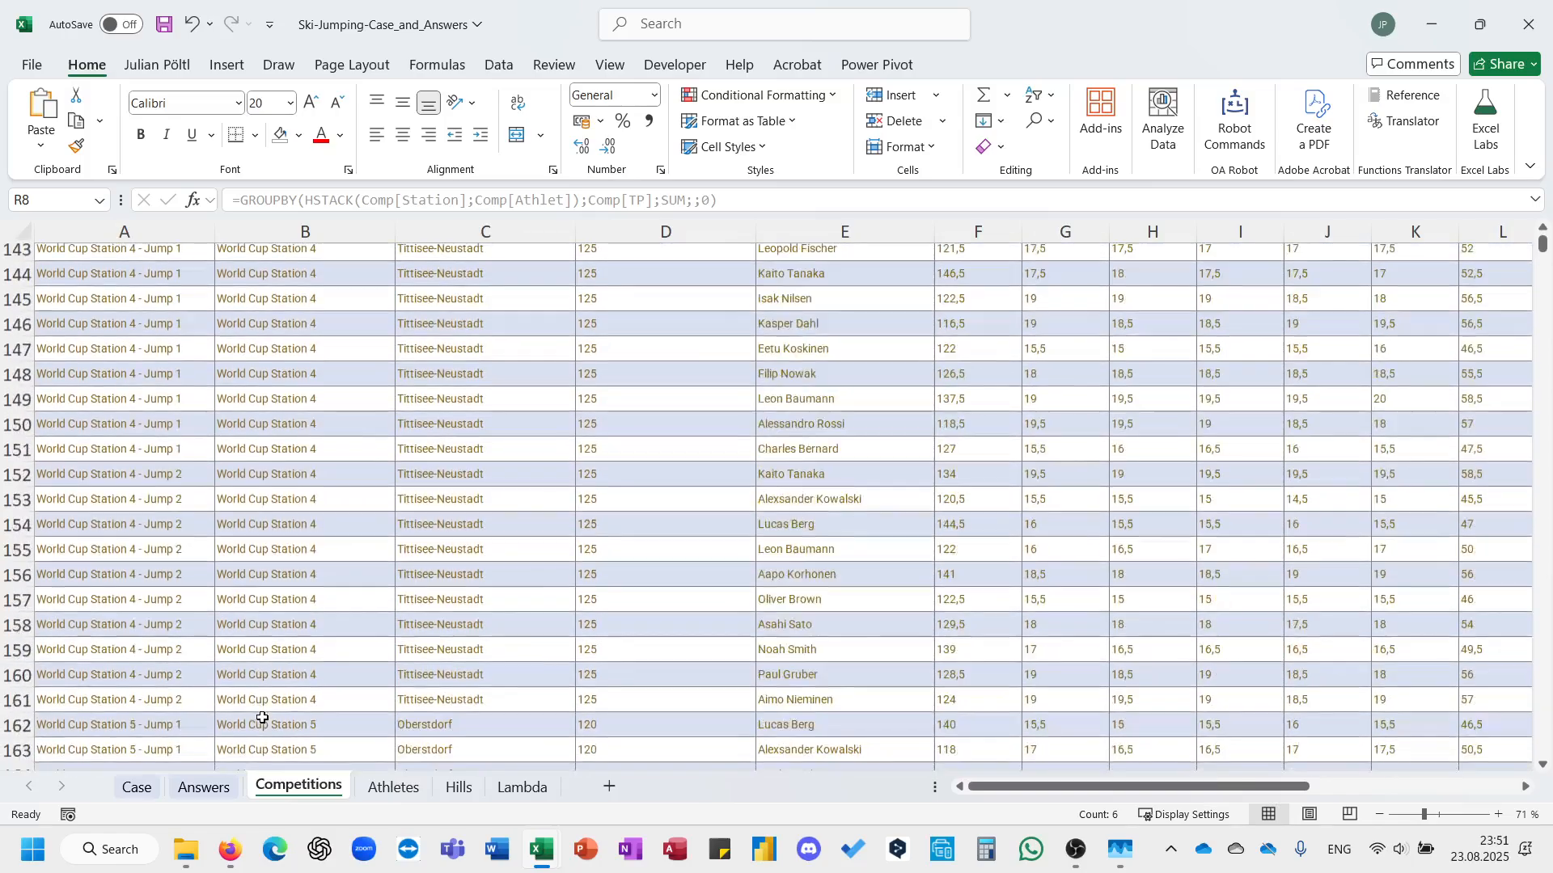
{"action": "scroll", "coordinate": [263, 718], "scroll_direction": "down", "scroll_amount": 2}
{"action": "left_click_drag", "start_coordinate": [172, 495], "coordinate": [180, 642]}
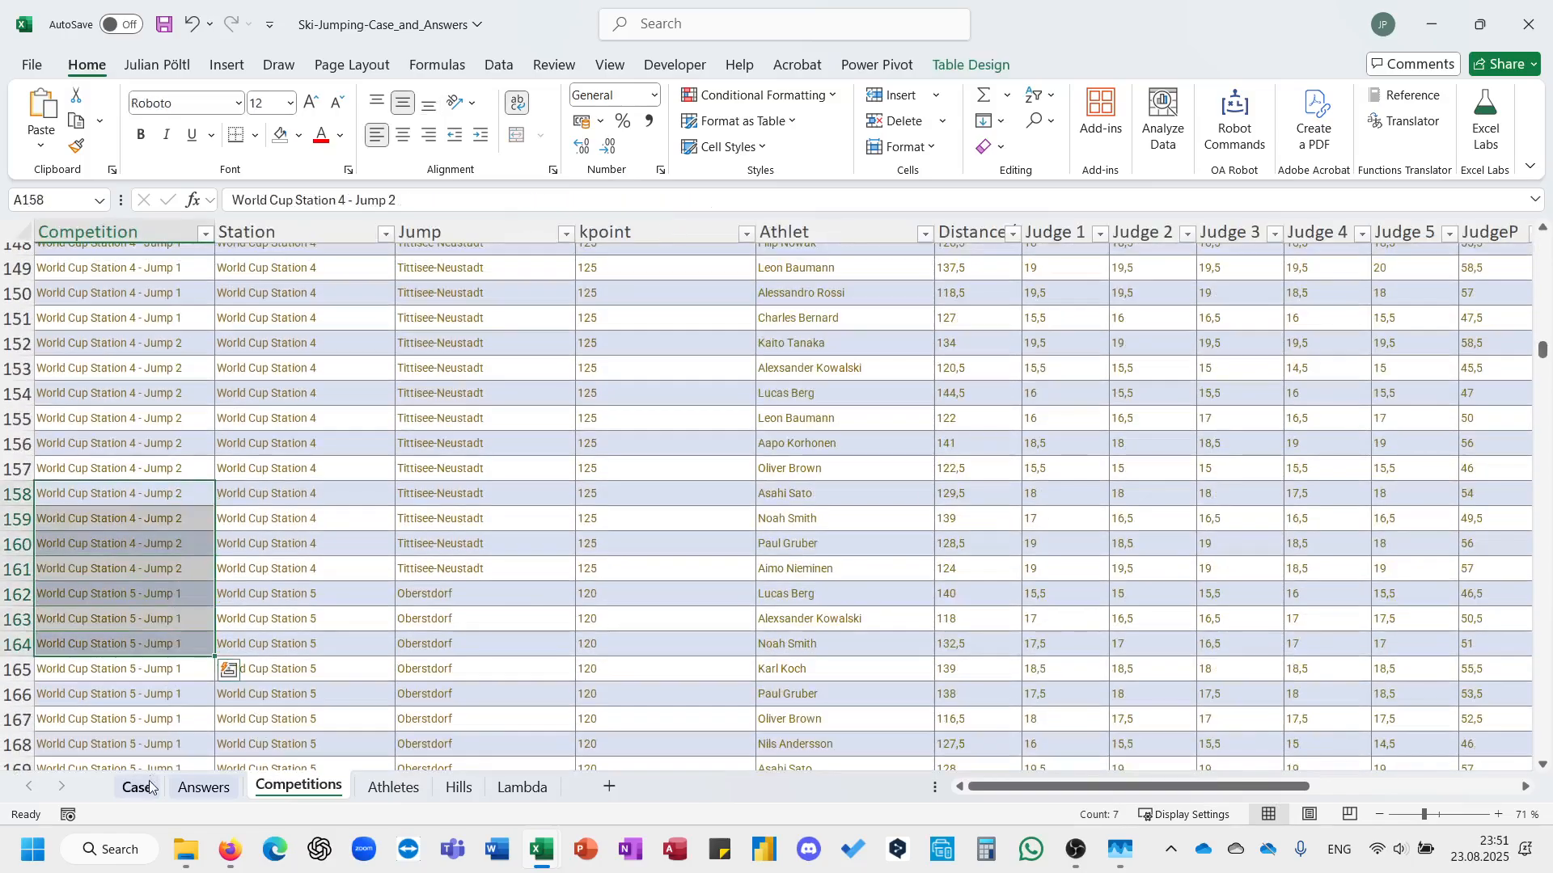
{"action": "left_click", "coordinate": [137, 786]}
{"action": "scroll", "coordinate": [760, 382], "scroll_direction": "up", "scroll_amount": 4}
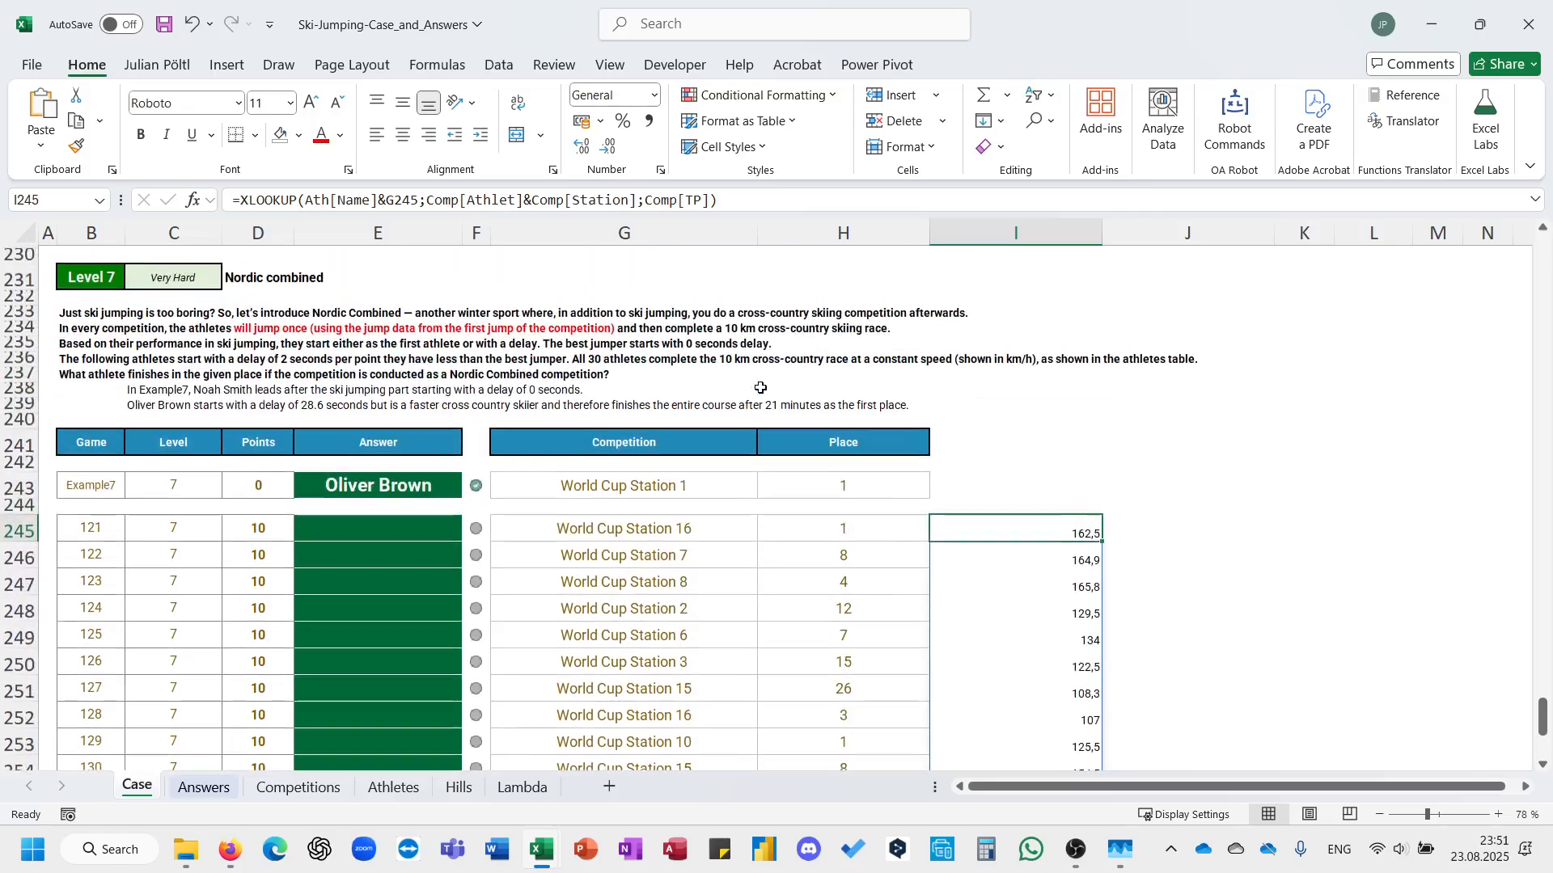
{"action": "scroll", "coordinate": [760, 382], "scroll_direction": "down", "scroll_amount": 1}
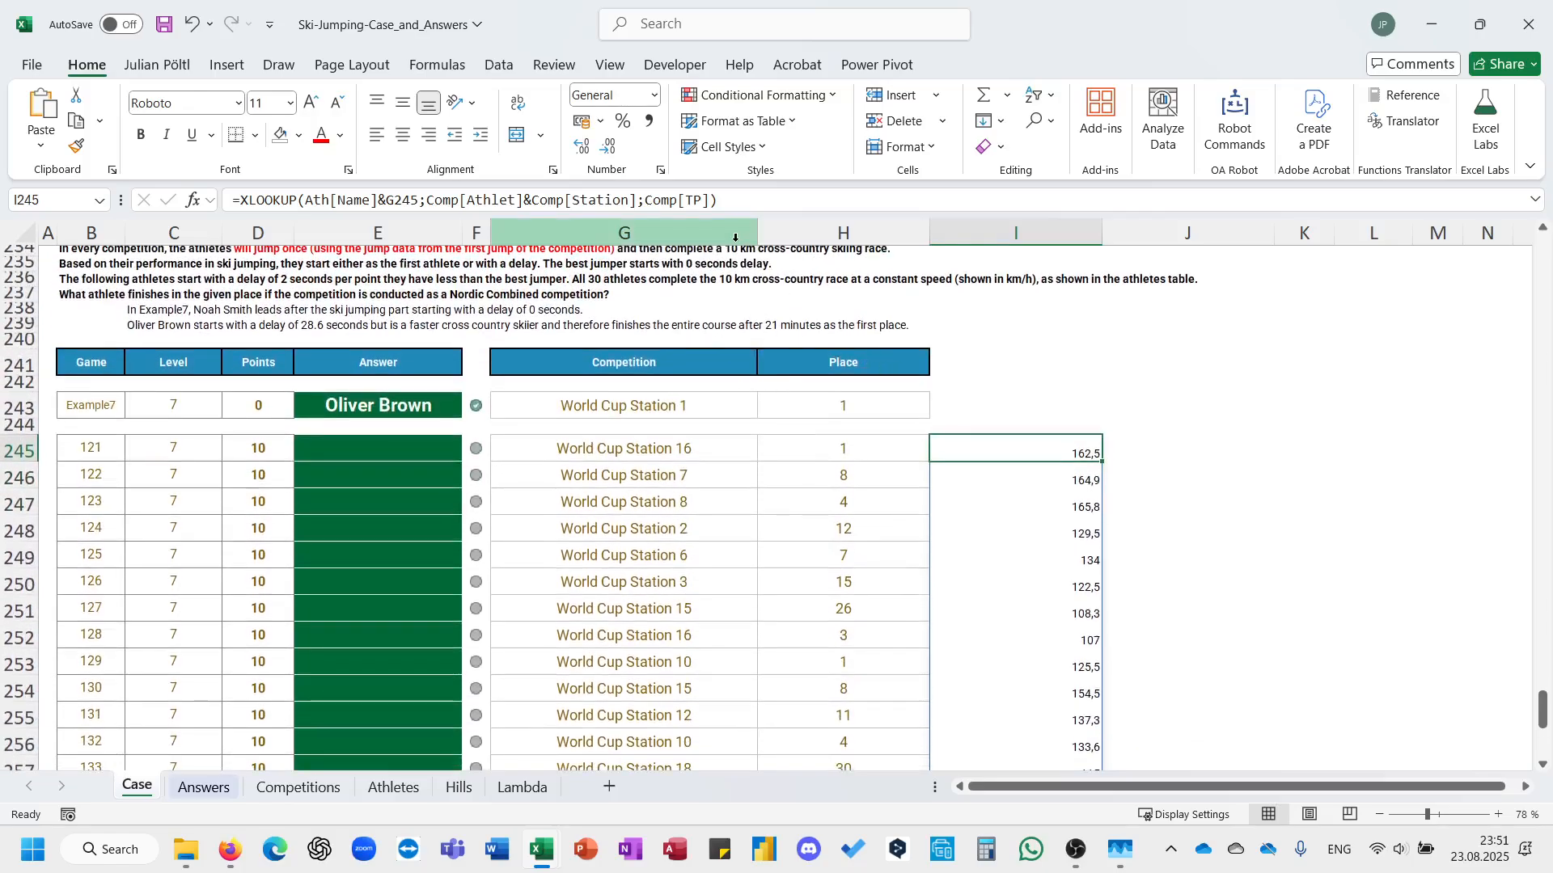
Wrap the XLOOKUP in I245 in a LET function that stores its result as X.
{"action": "left_click", "coordinate": [238, 203]}
{"action": "type", "text": "LEt("}
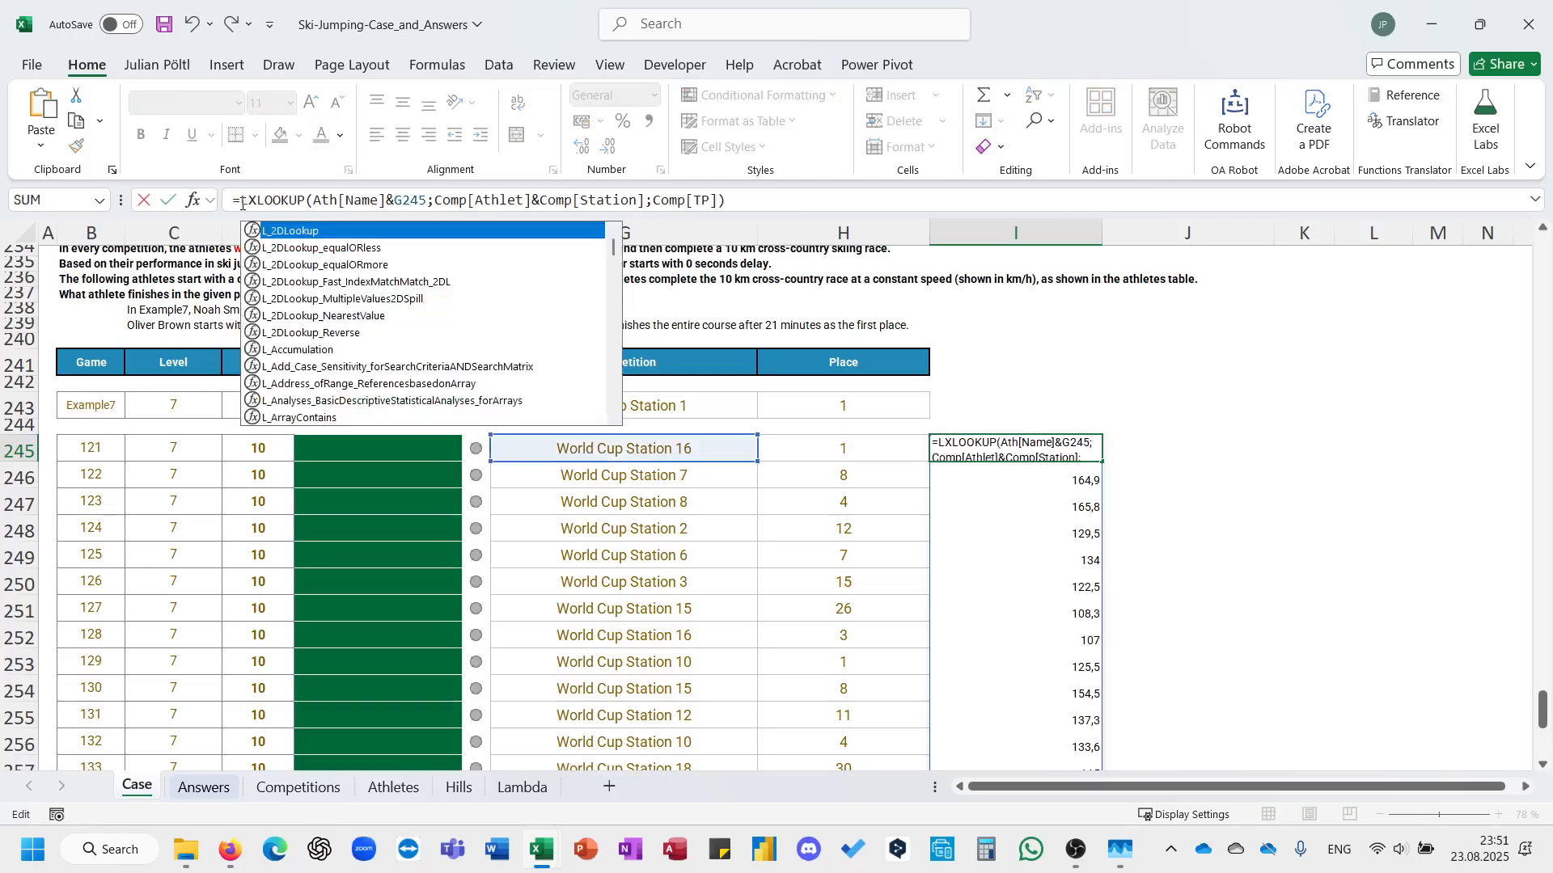
{"action": "type", "text": "X;"}
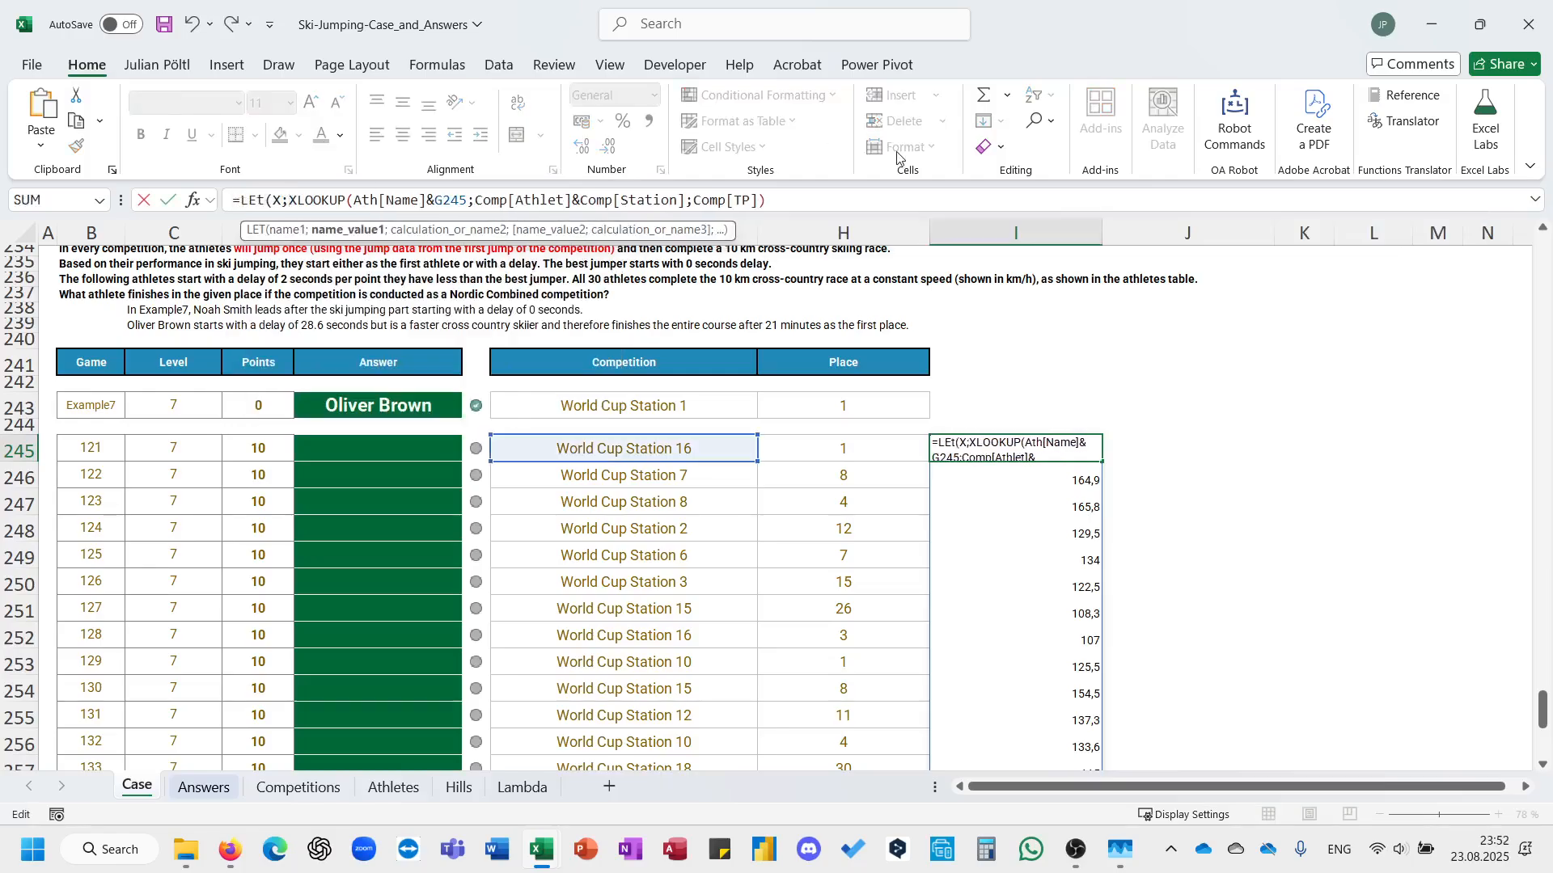
{"action": "left_click", "coordinate": [886, 200]}
{"action": "type", "text": ";"}
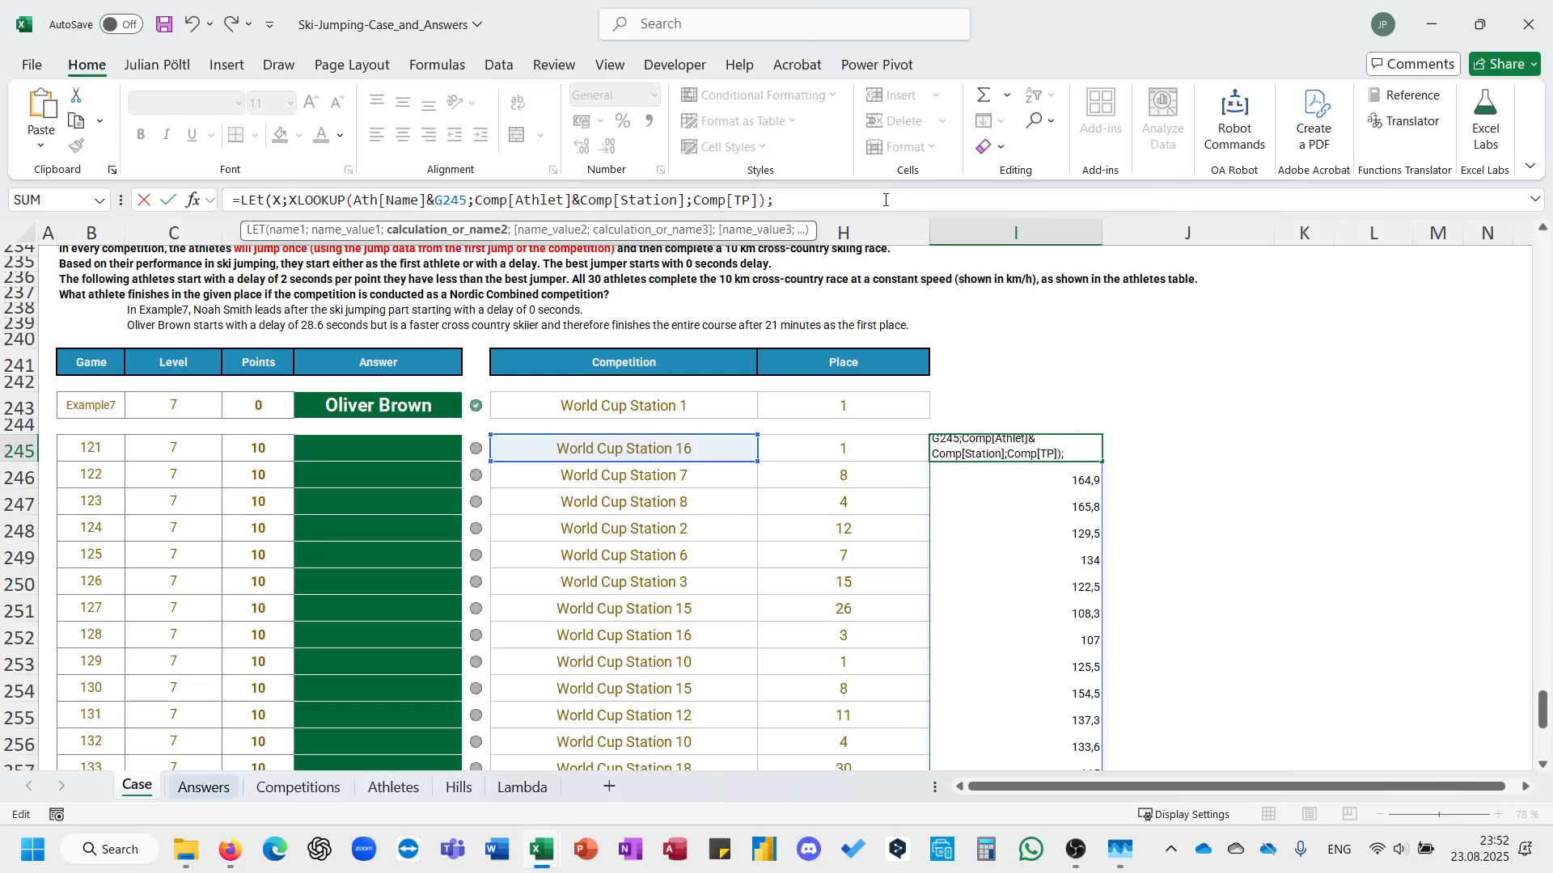
{"action": "type", "text": "(Max(X)-"}
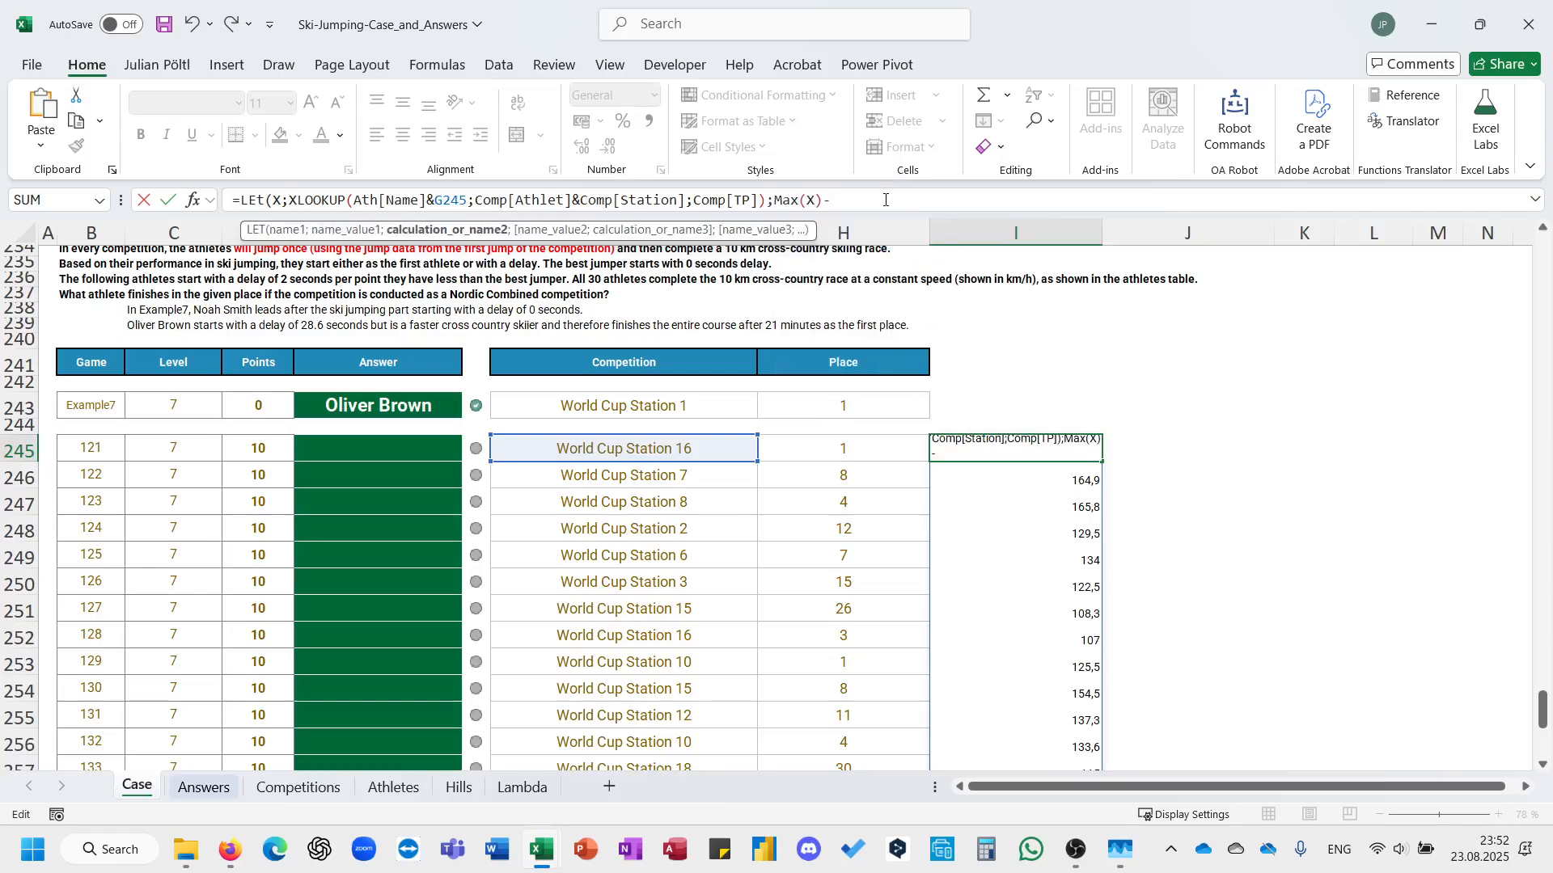
{"action": "type", "text": "X"}
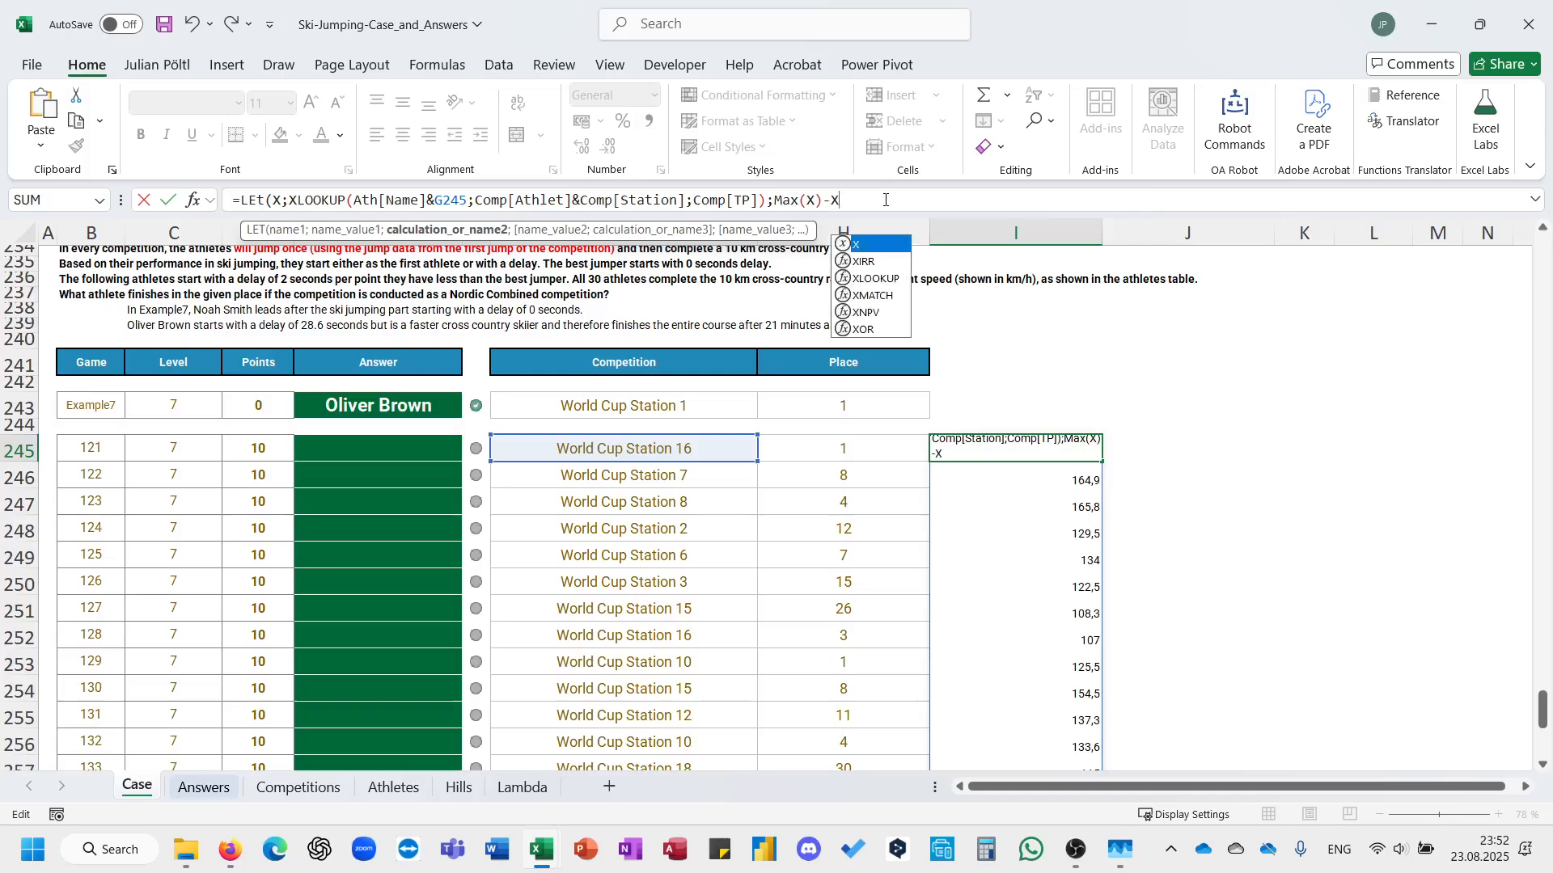
{"action": "type", "text": "*2"}
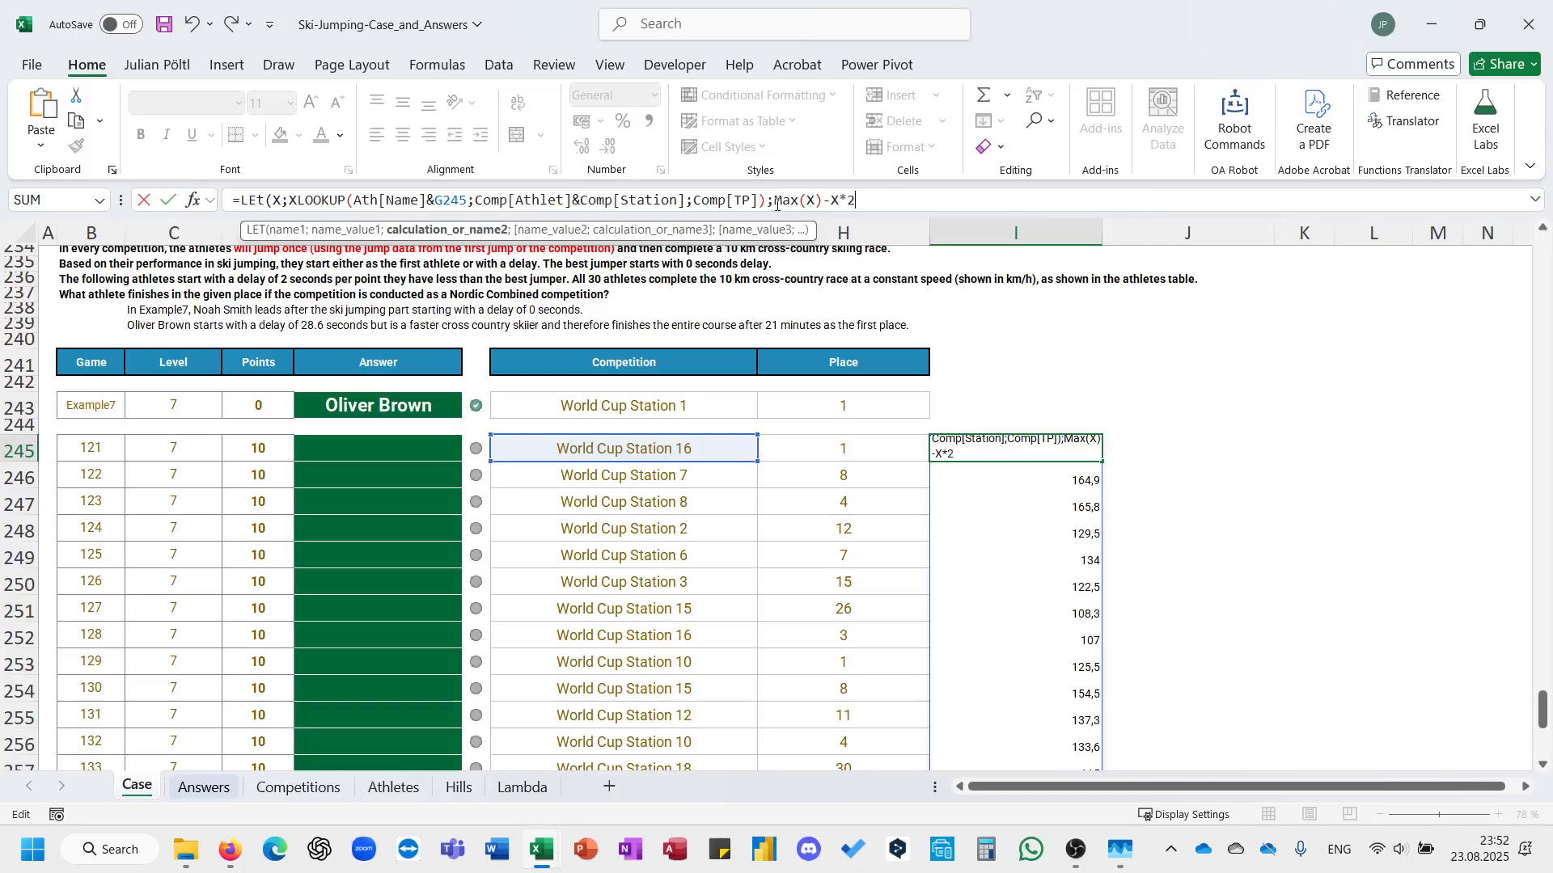
Calculate (MAX(X)-X*2)/24/60/60 as the LET result, enter the formula and review the spilled values.
{"action": "left_click", "coordinate": [775, 202]}
{"action": "type", "text": "("}
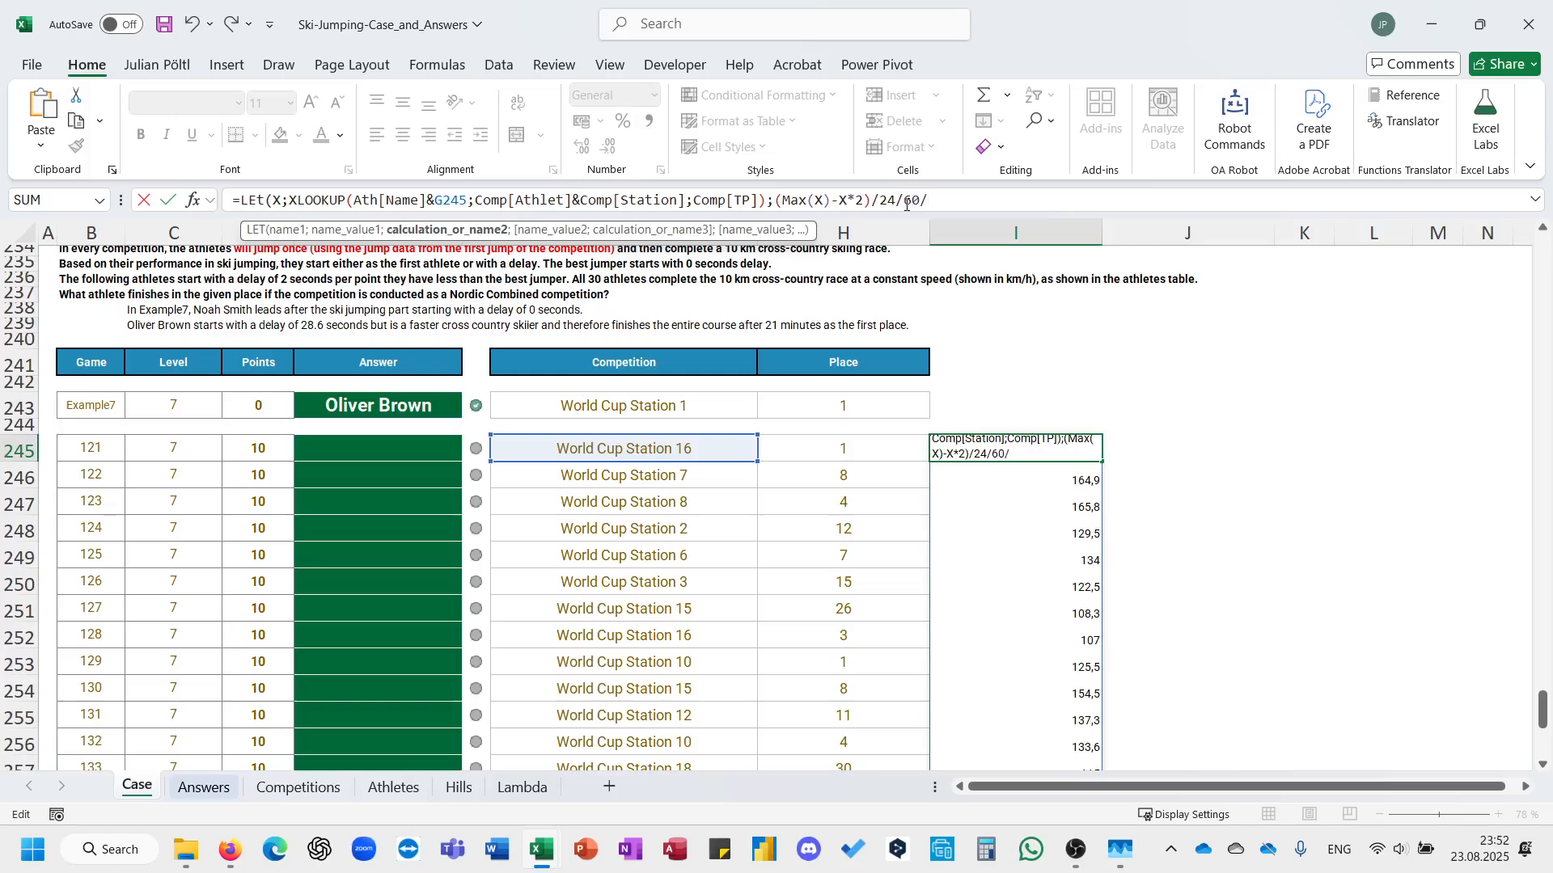
{"action": "type", "text": ")"}
{"action": "key", "text": "Return"}
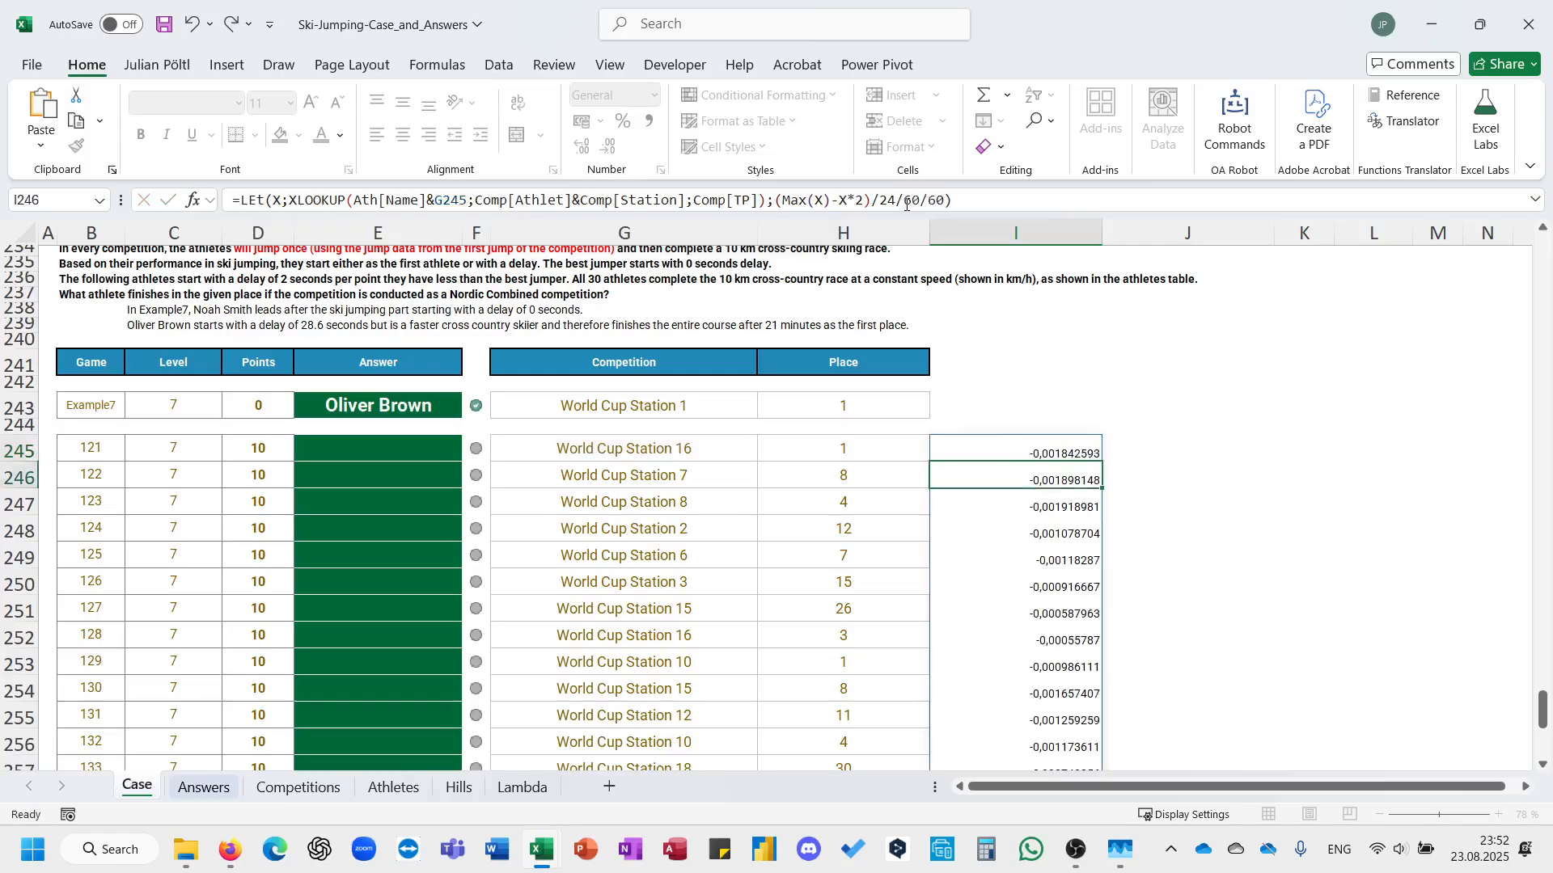
{"action": "key", "text": "ctrl+shift+Down"}
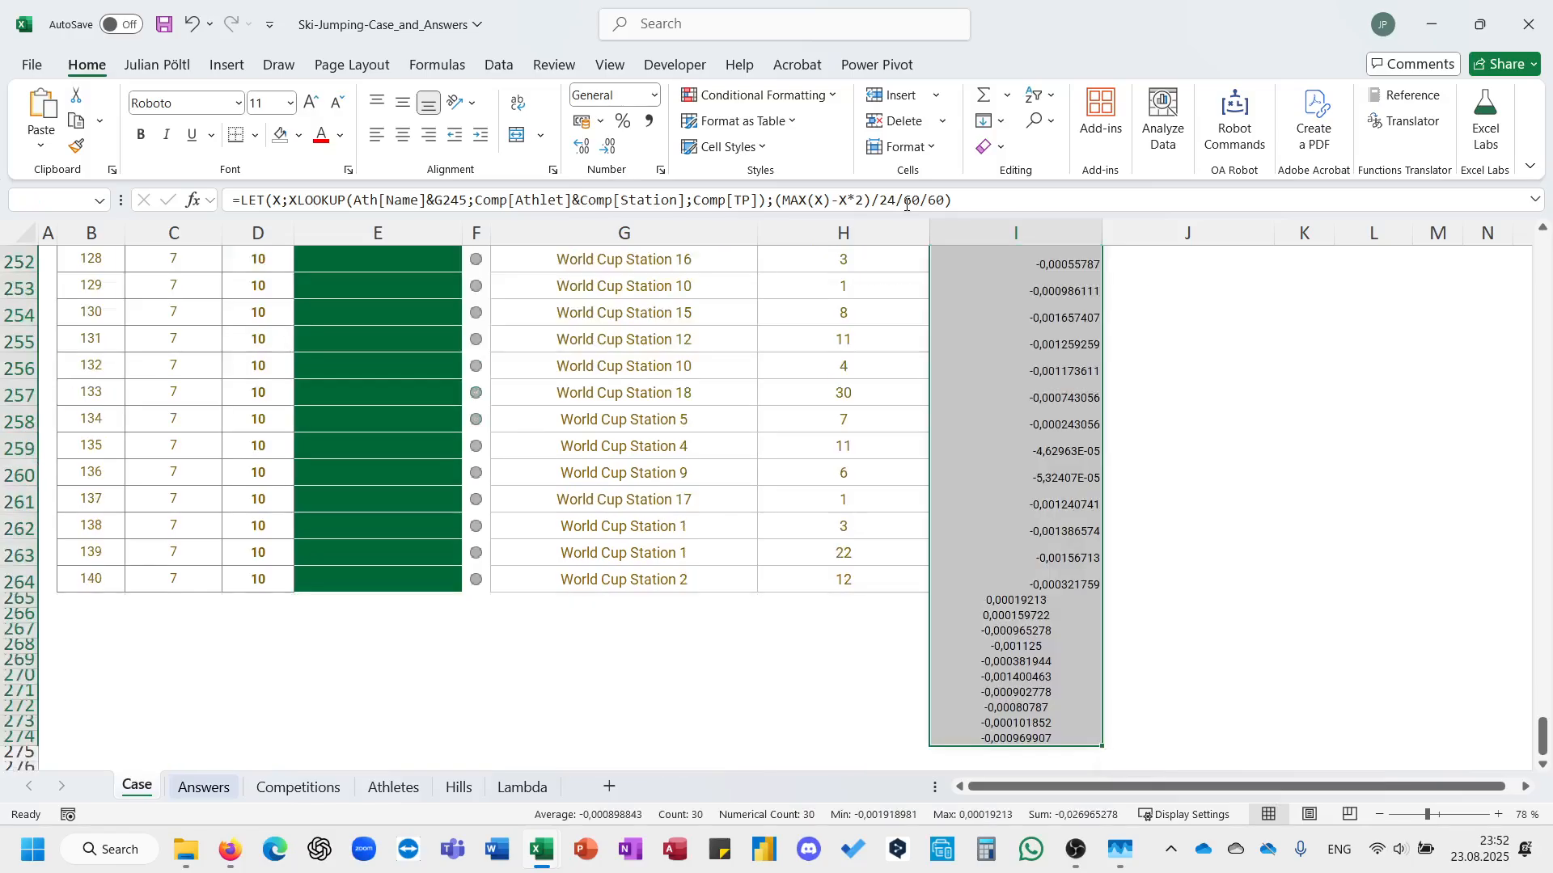
{"action": "key", "text": "ctrl+Up"}
{"action": "key", "text": "ctrl+Down"}
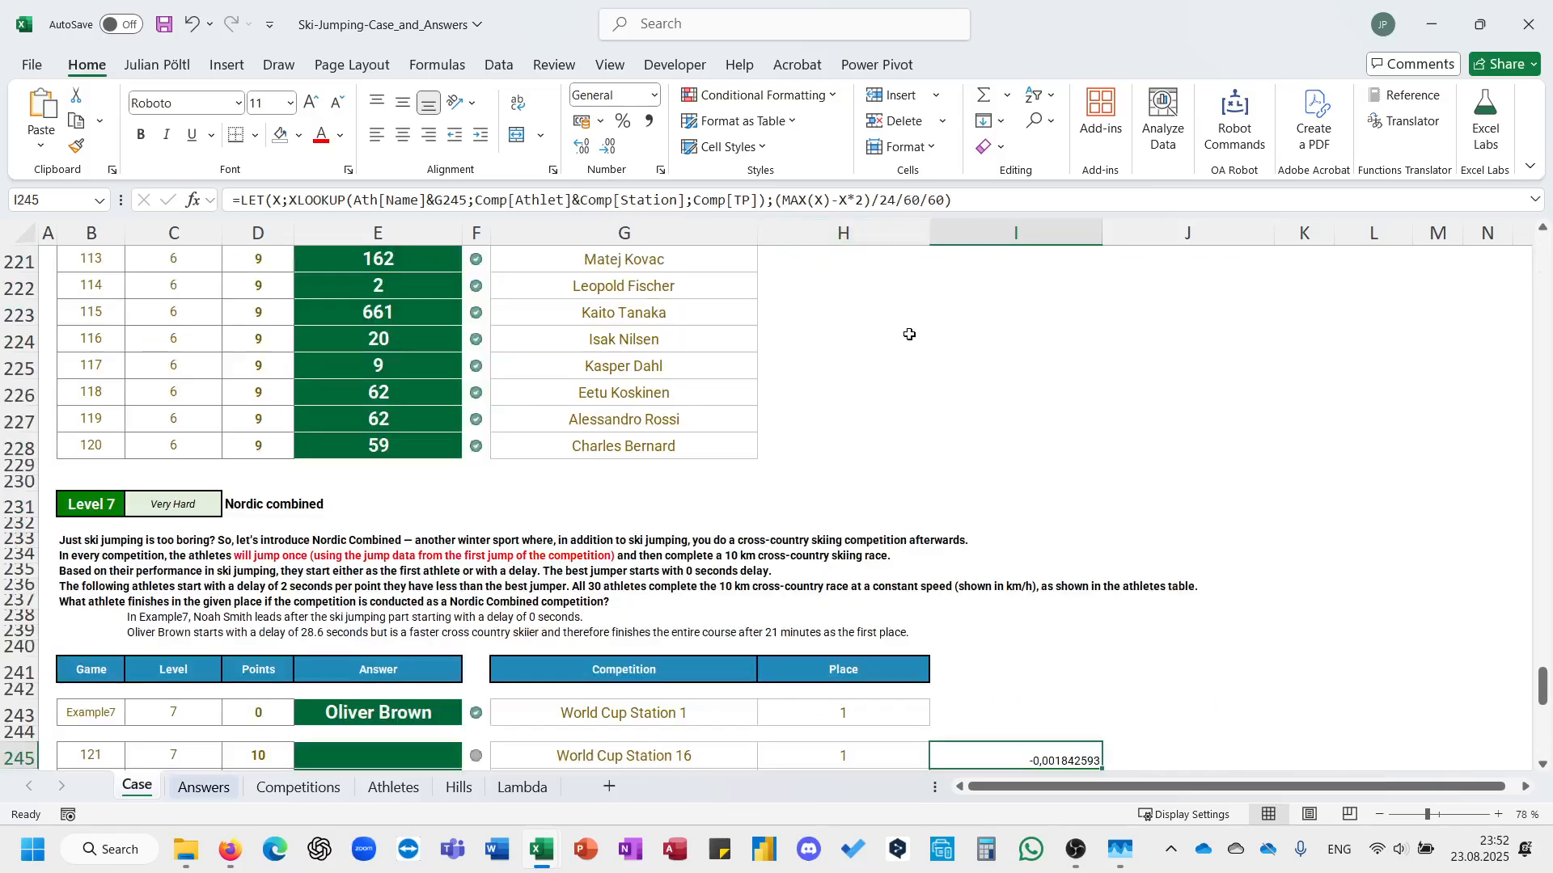
Correct the delay calculation in I245 to (MAX(X)-X)*2/24/60/60 and enter the formula.
{"action": "scroll", "coordinate": [910, 334], "scroll_direction": "down", "scroll_amount": 2}
{"action": "left_click", "coordinate": [864, 204]}
{"action": "key", "text": "BackSpace"}
{"action": "key", "text": "BackSpace"}
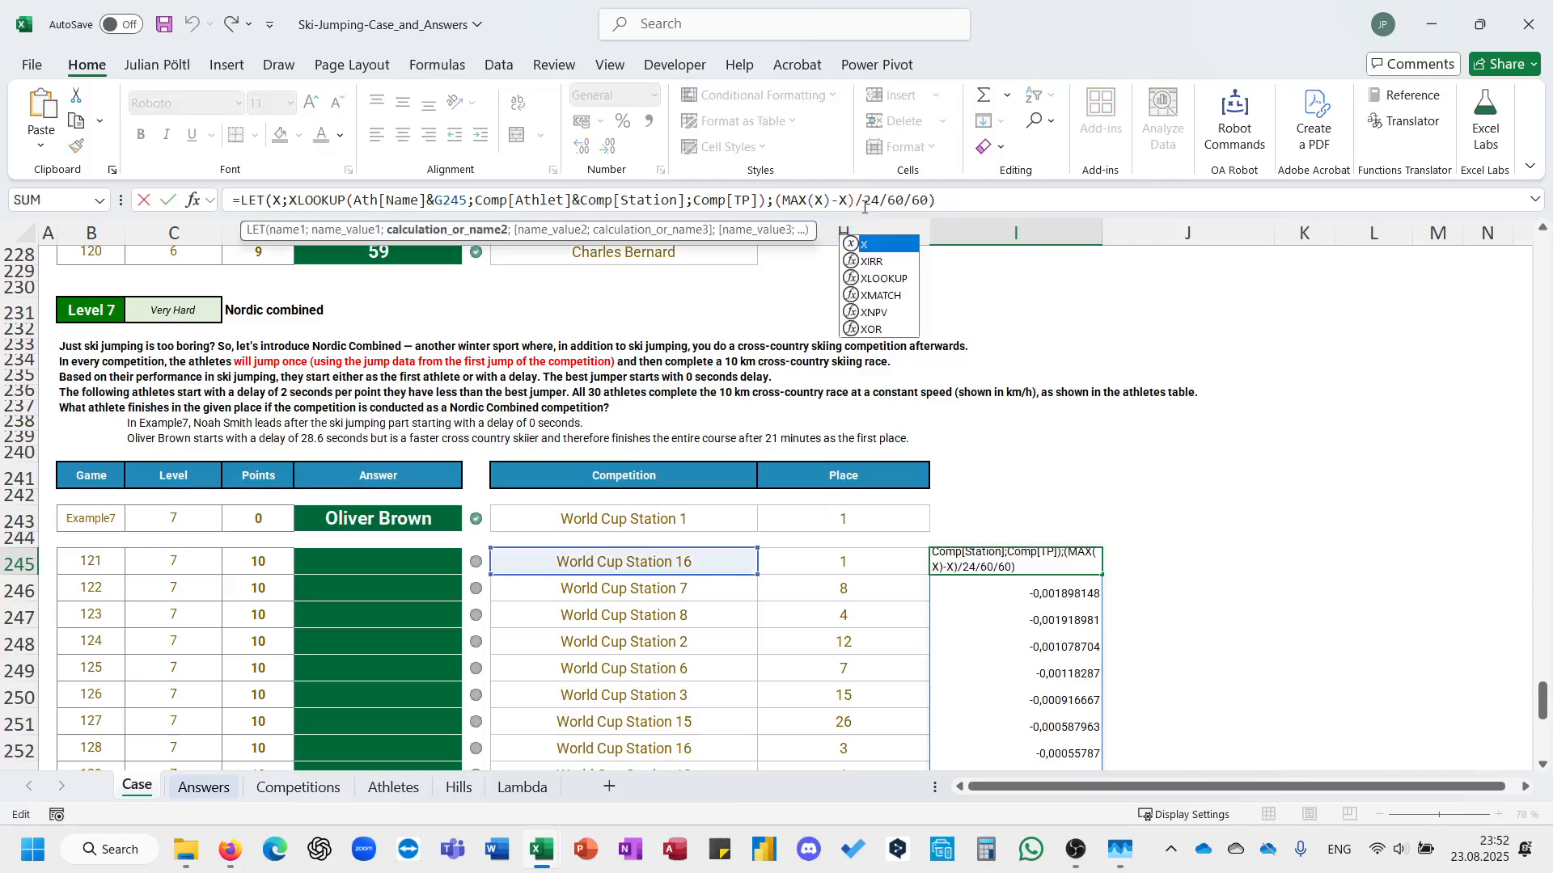
{"action": "type", "text": "*2"}
{"action": "key", "text": "Return"}
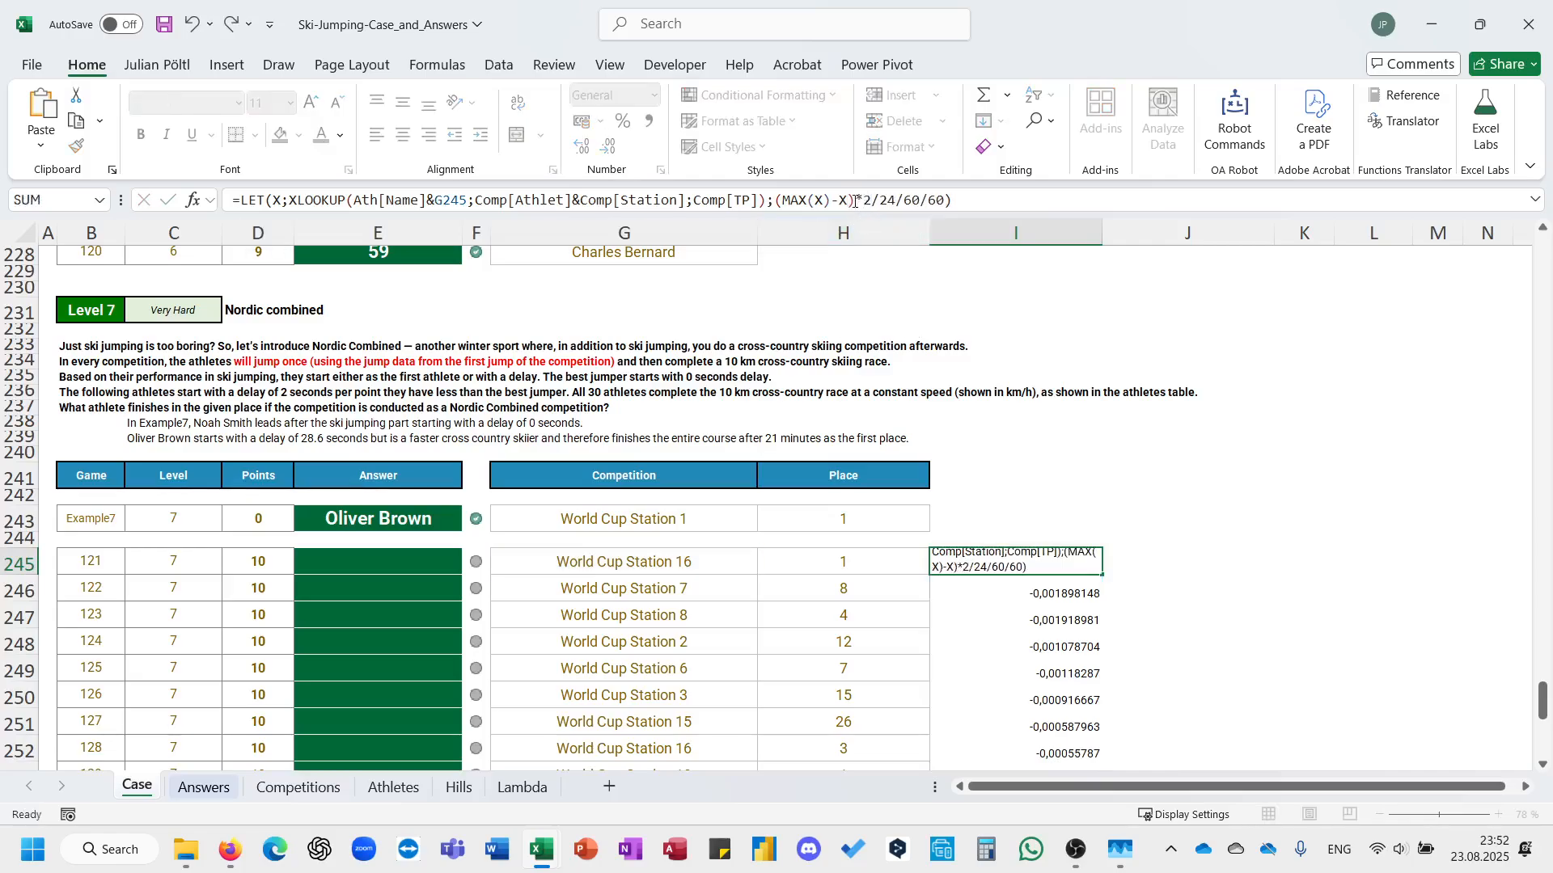
Format the whole spilled range from I245 as Time and look through the delays.
{"action": "key", "text": "ctrl+shift+Down"}
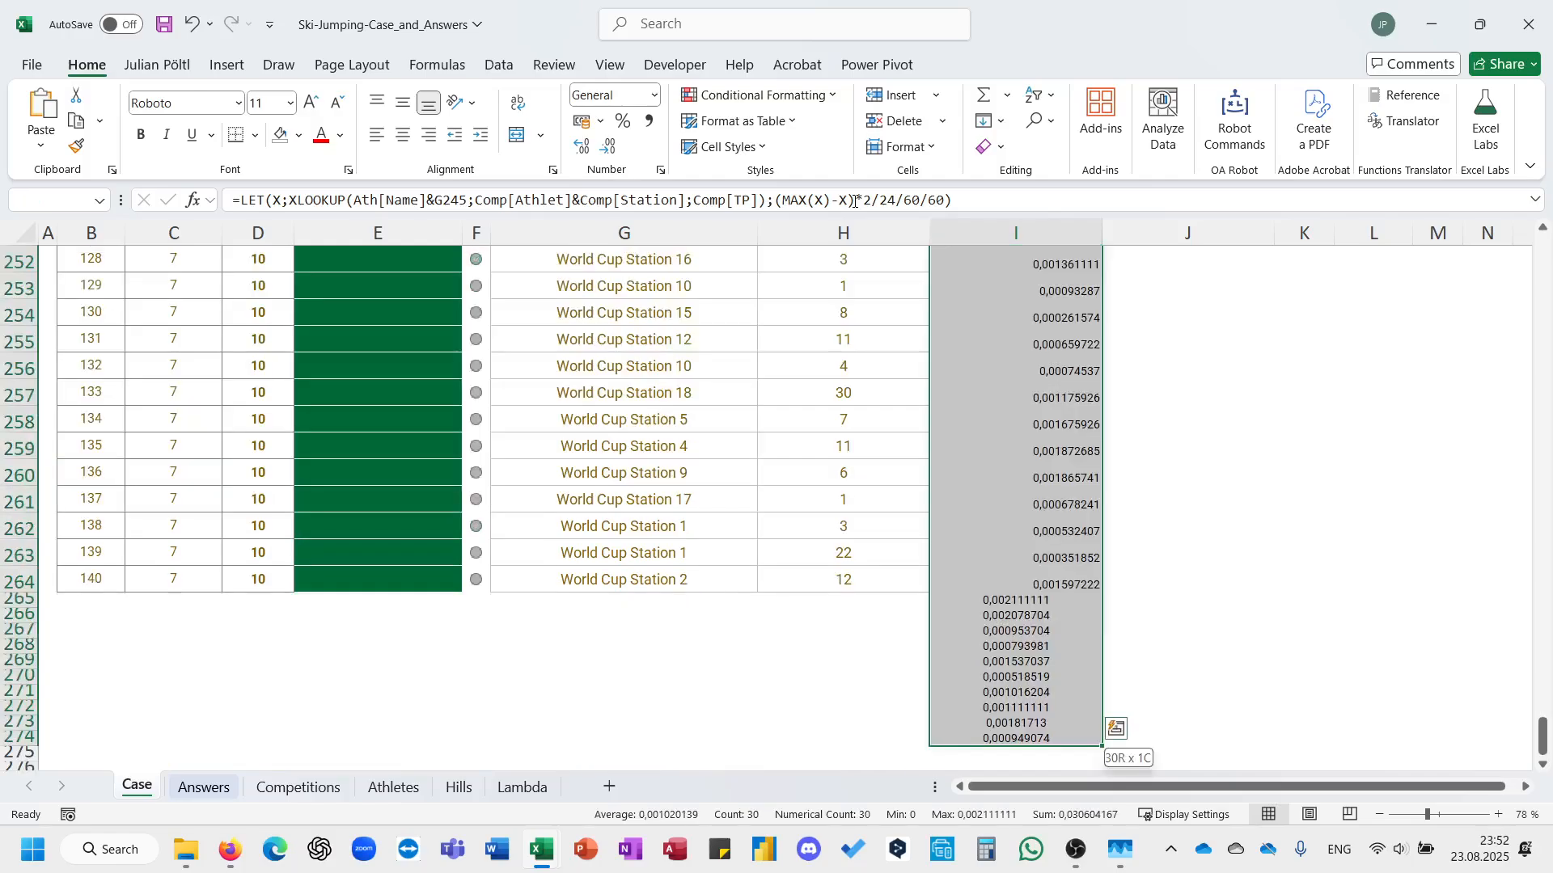
{"action": "key", "text": "ctrl+BackSpace"}
{"action": "key", "text": "ctrl+shift+1"}
{"action": "left_click", "coordinate": [606, 96]}
{"action": "type", "text": "Time"}
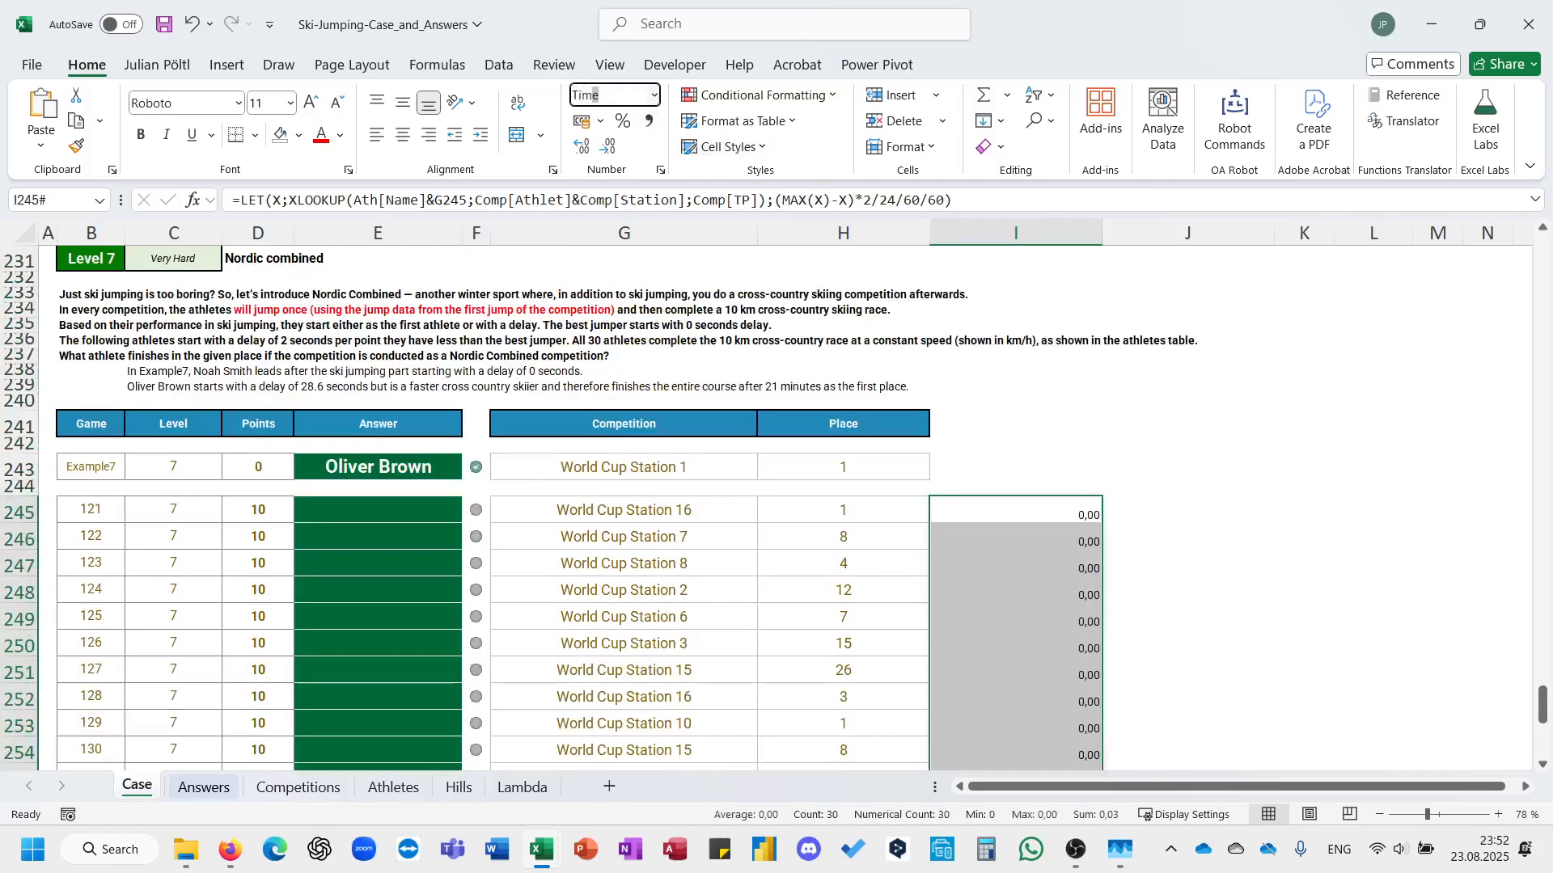
{"action": "key", "text": "Return"}
{"action": "scroll", "coordinate": [913, 424], "scroll_direction": "down", "scroll_amount": 6}
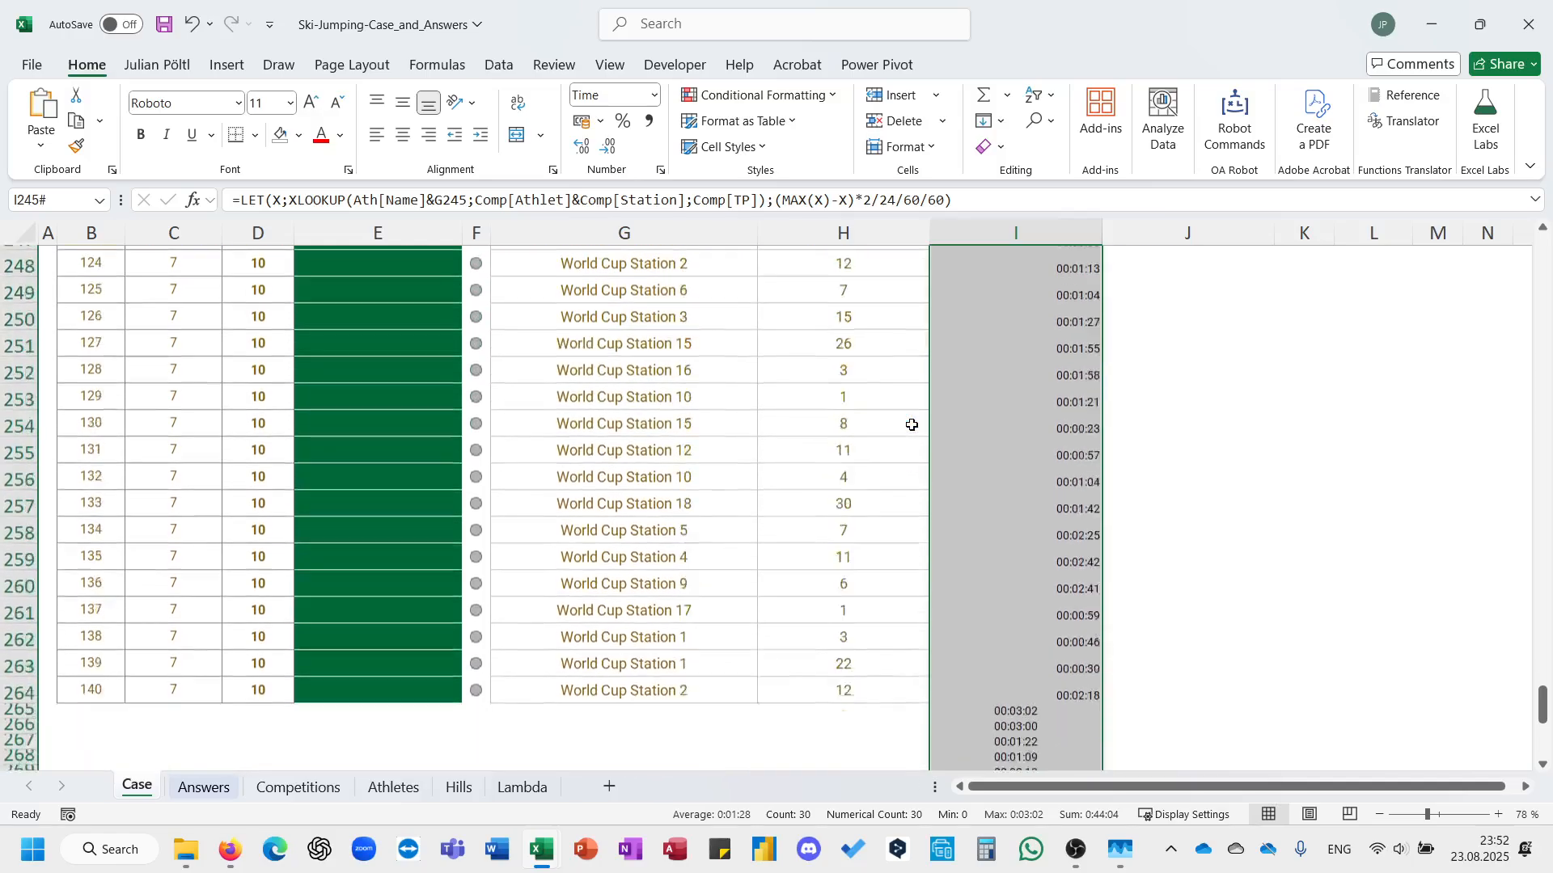
{"action": "scroll", "coordinate": [912, 424], "scroll_direction": "up", "scroll_amount": 6}
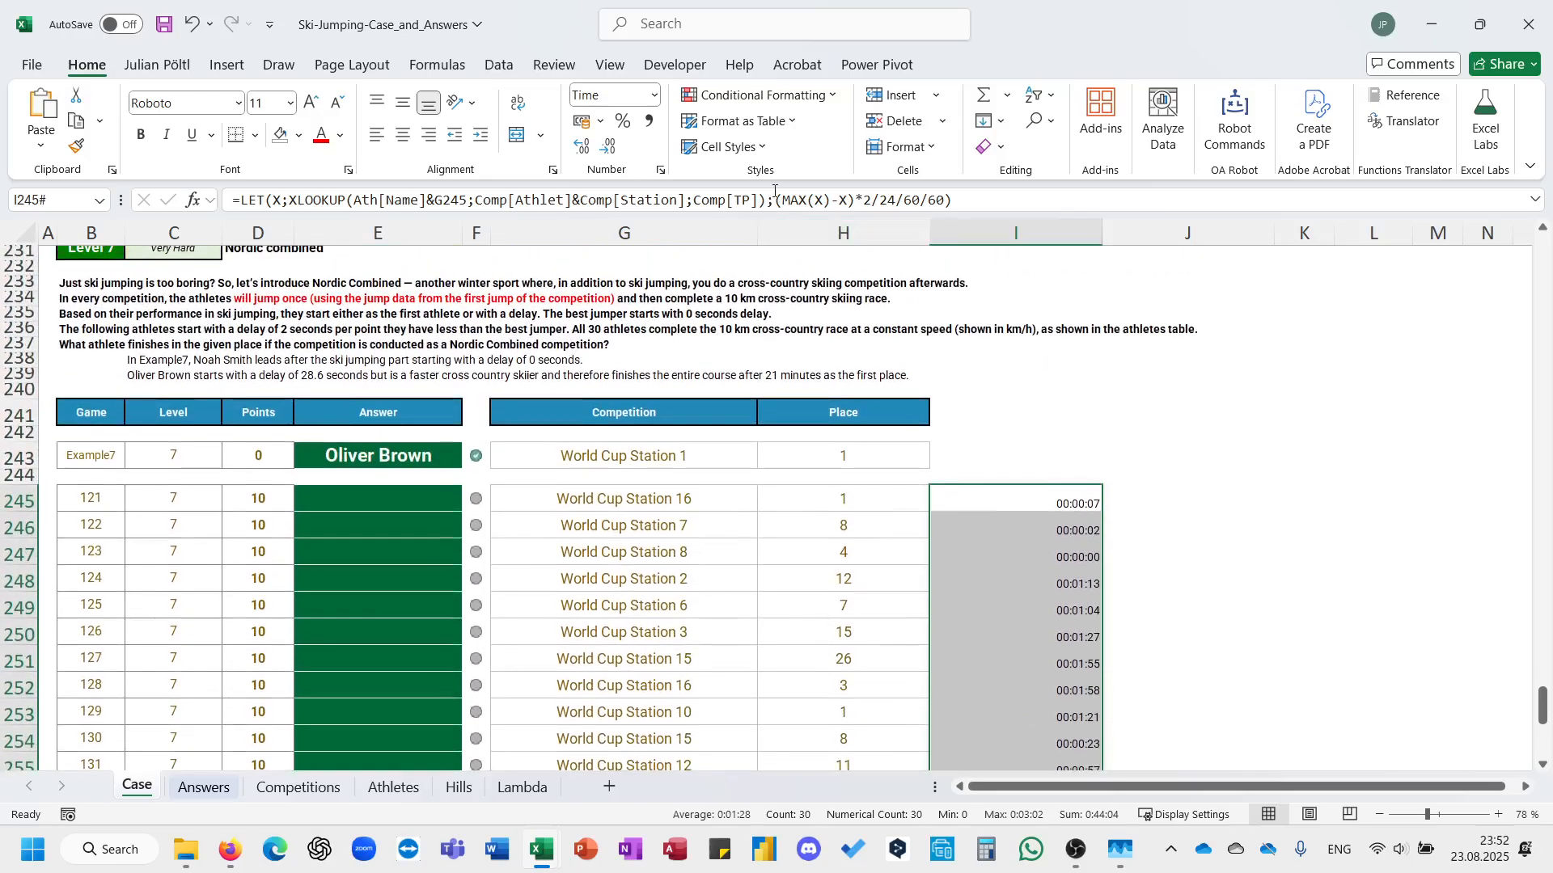
Point the I245 formula's competition reference to the example in G243, enter it and review the spilled delays.
{"action": "left_click", "coordinate": [774, 191]}
{"action": "left_click", "coordinate": [695, 479]}
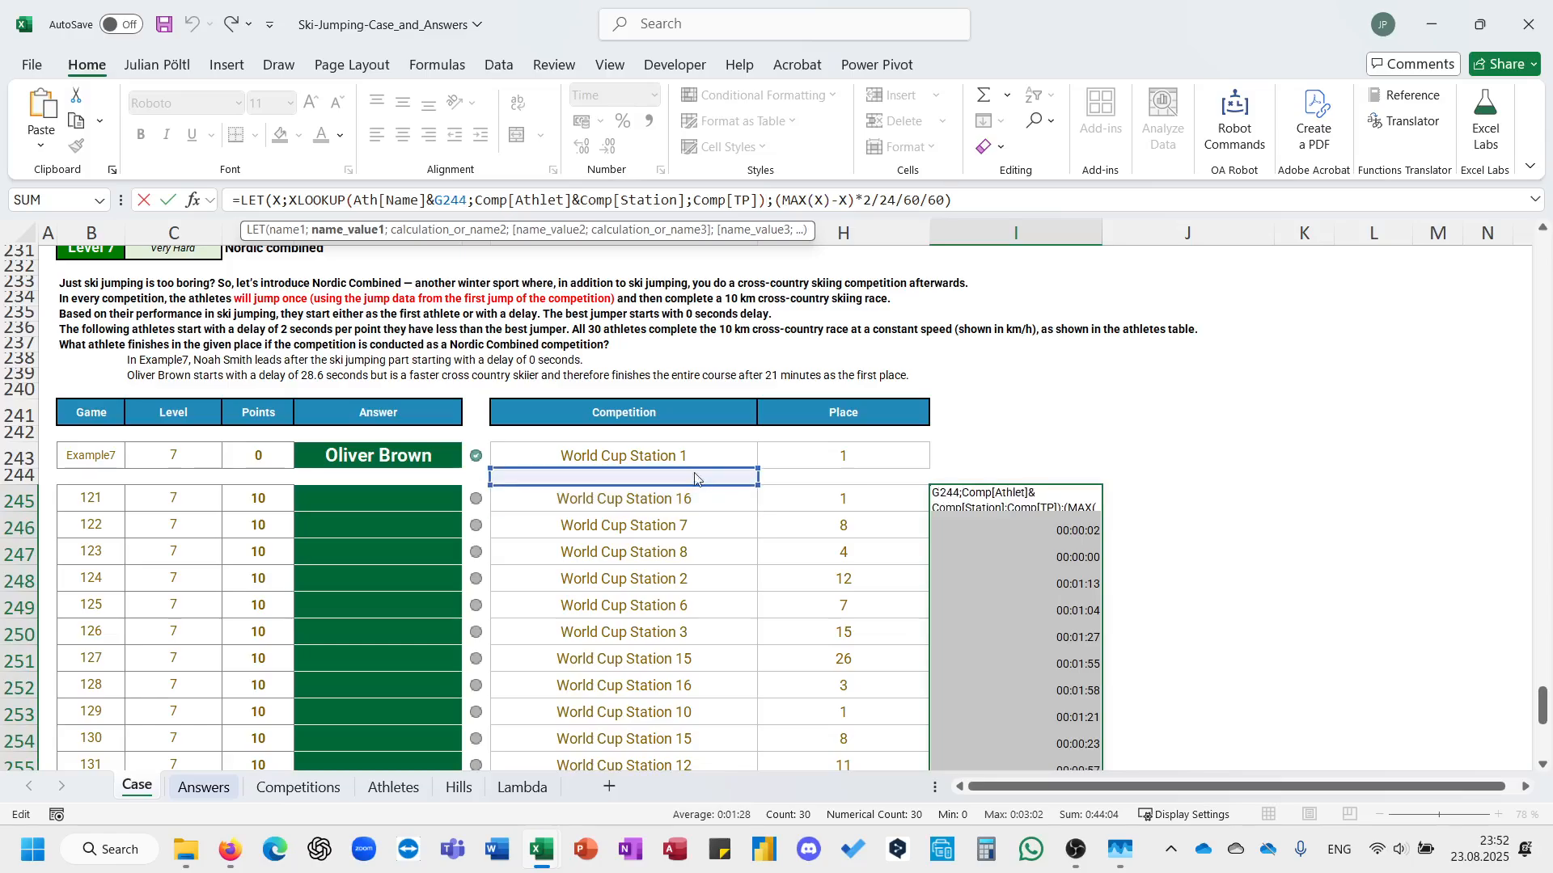
{"action": "left_click", "coordinate": [695, 458]}
{"action": "key", "text": "ctrl+Return"}
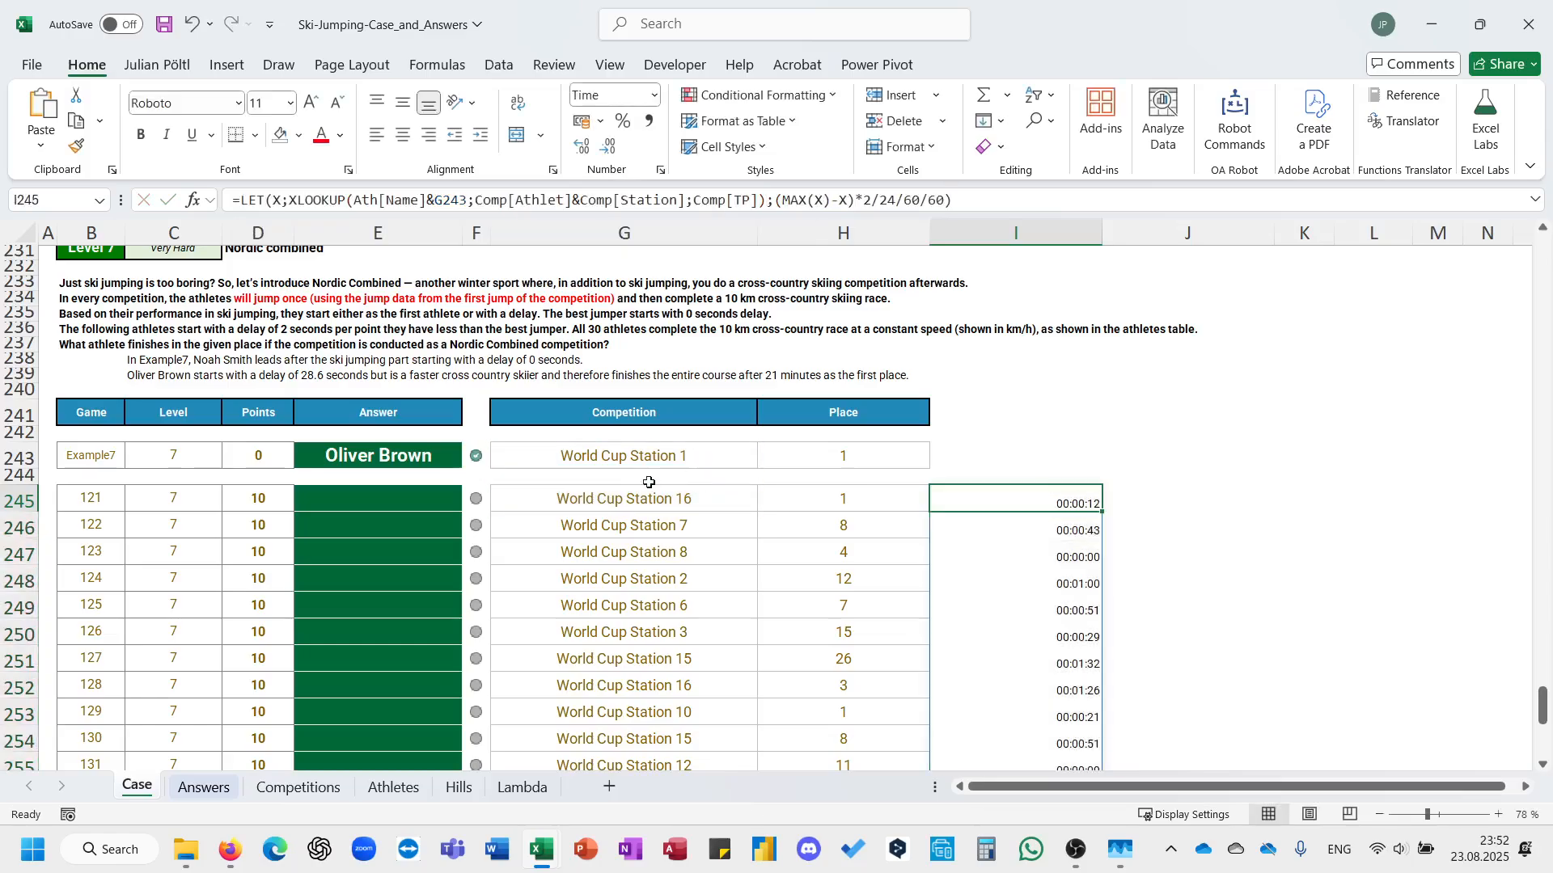
{"action": "scroll", "coordinate": [849, 585], "scroll_direction": "down", "scroll_amount": 6}
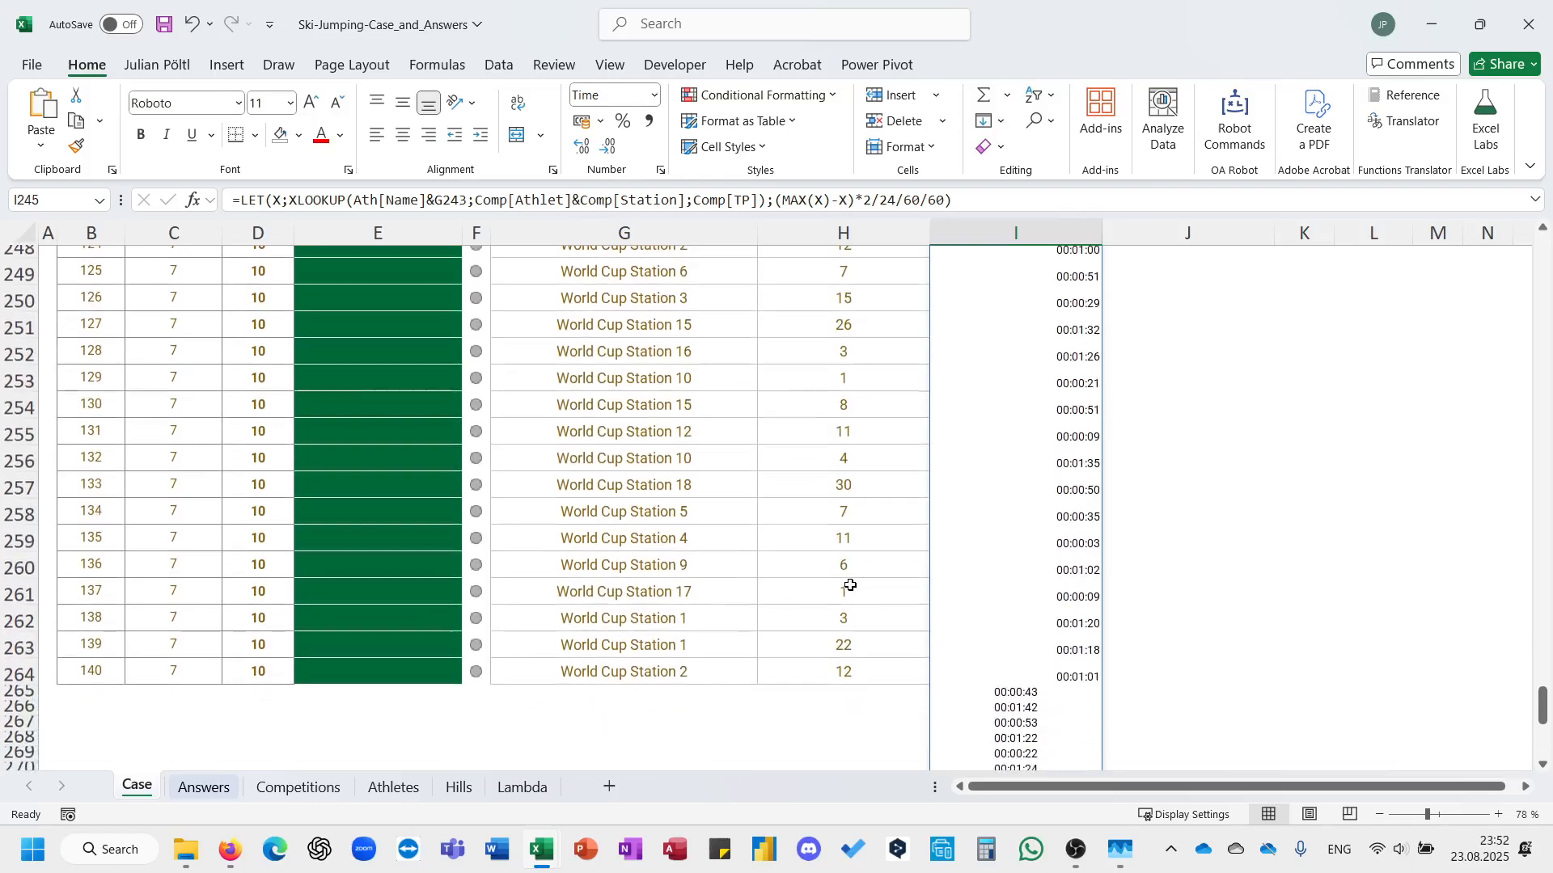
{"action": "scroll", "coordinate": [850, 585], "scroll_direction": "up", "scroll_amount": 2}
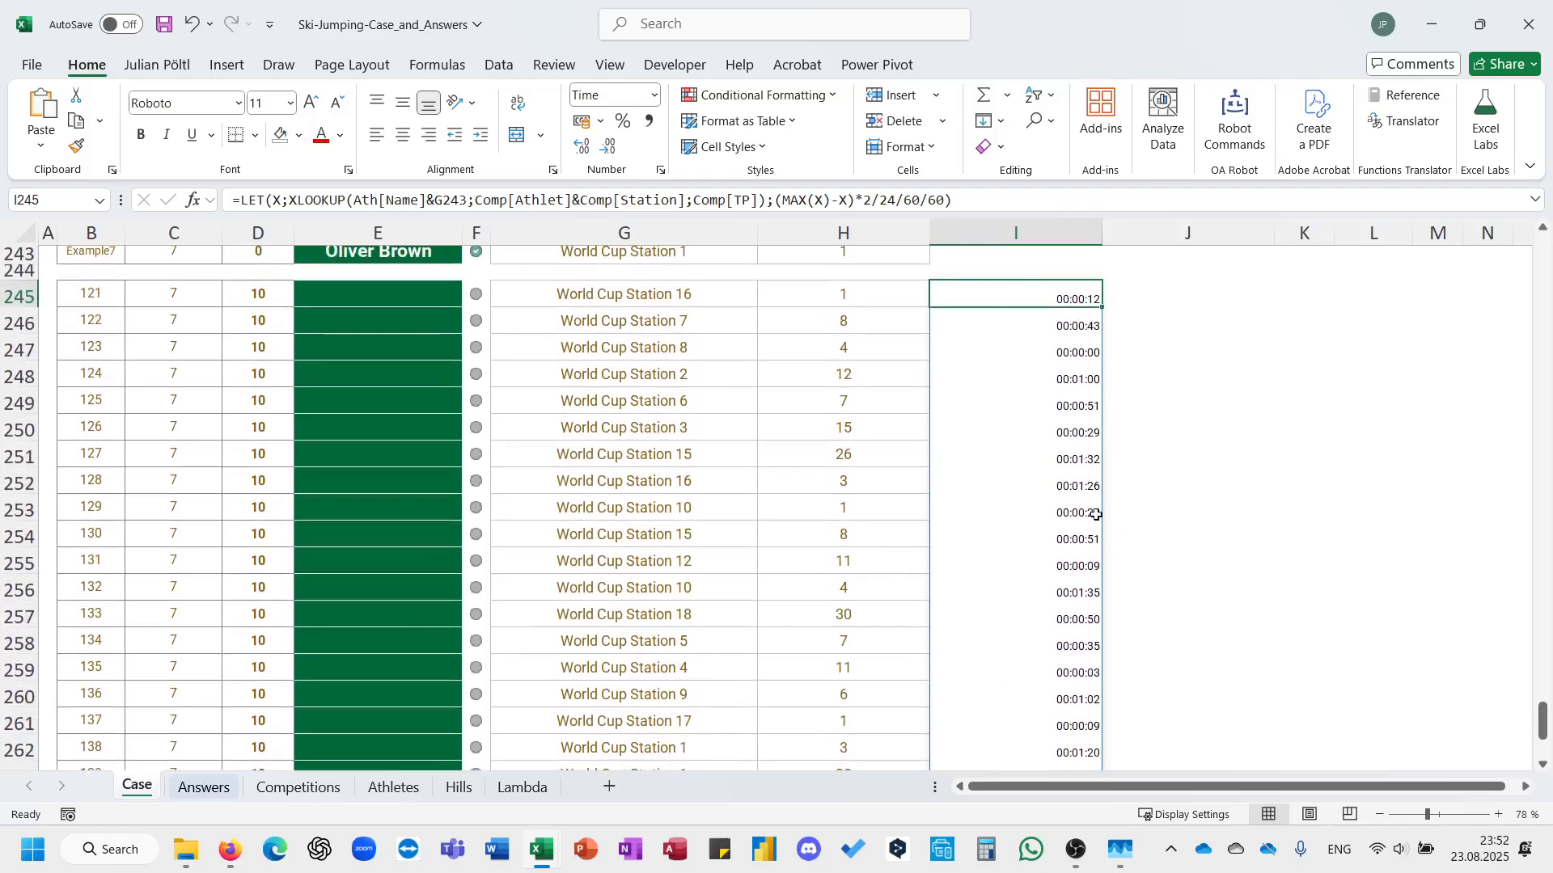
Store the (MAX(X)-X)*2/24/60/60 calculation as the variable Delay in the I245 LET formula and remove the closing bracket.
{"action": "left_click", "coordinate": [1069, 430]}
{"action": "scroll", "coordinate": [1061, 406], "scroll_direction": "up", "scroll_amount": 2}
{"action": "left_click", "coordinate": [1051, 400]}
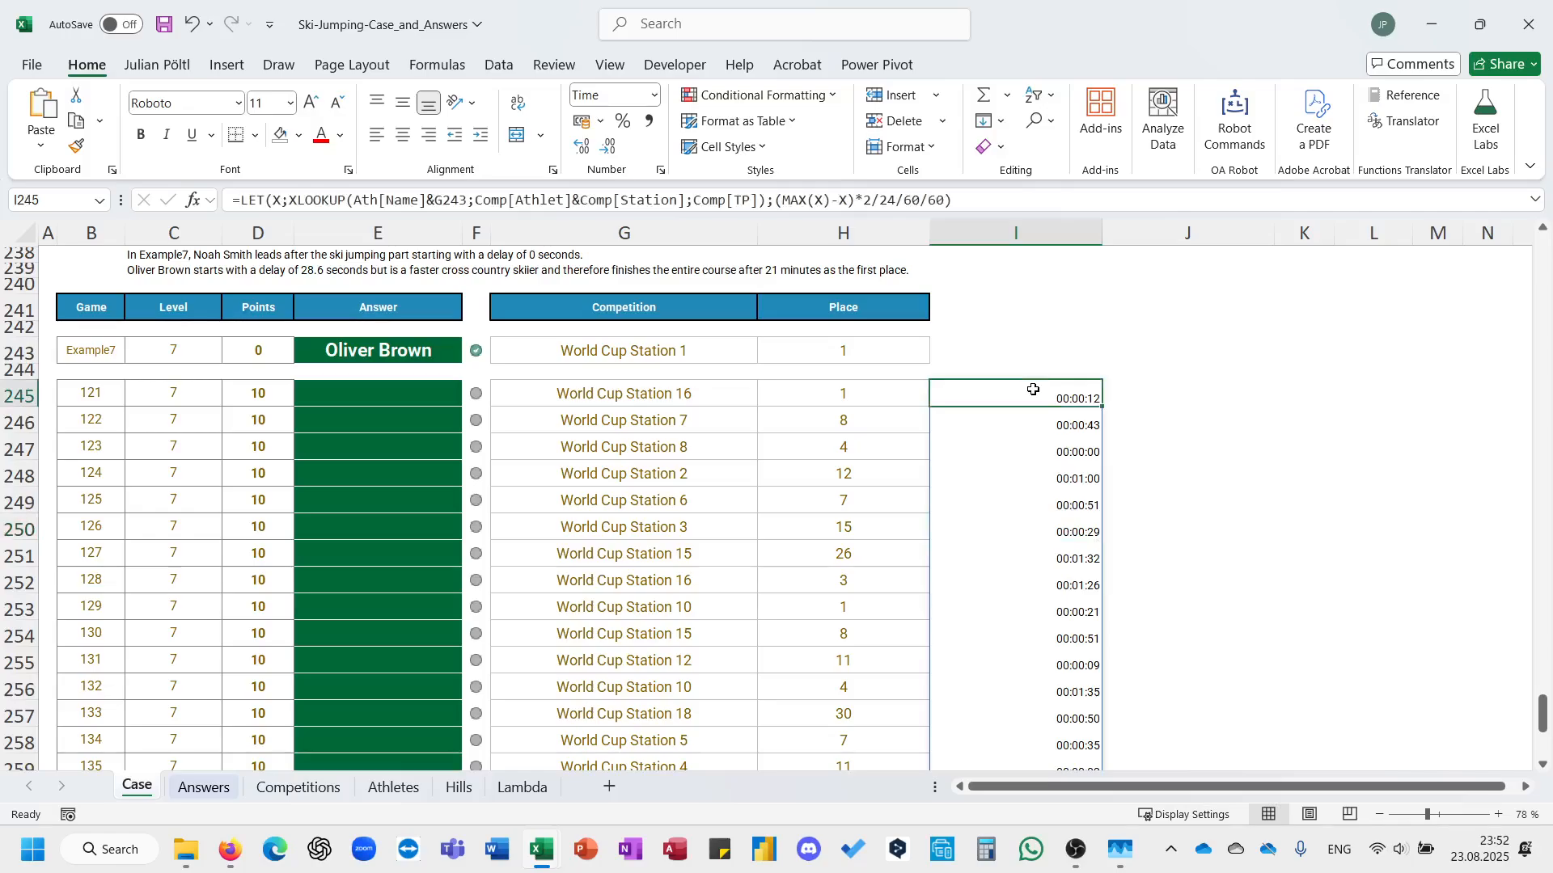
{"action": "left_click", "coordinate": [779, 204]}
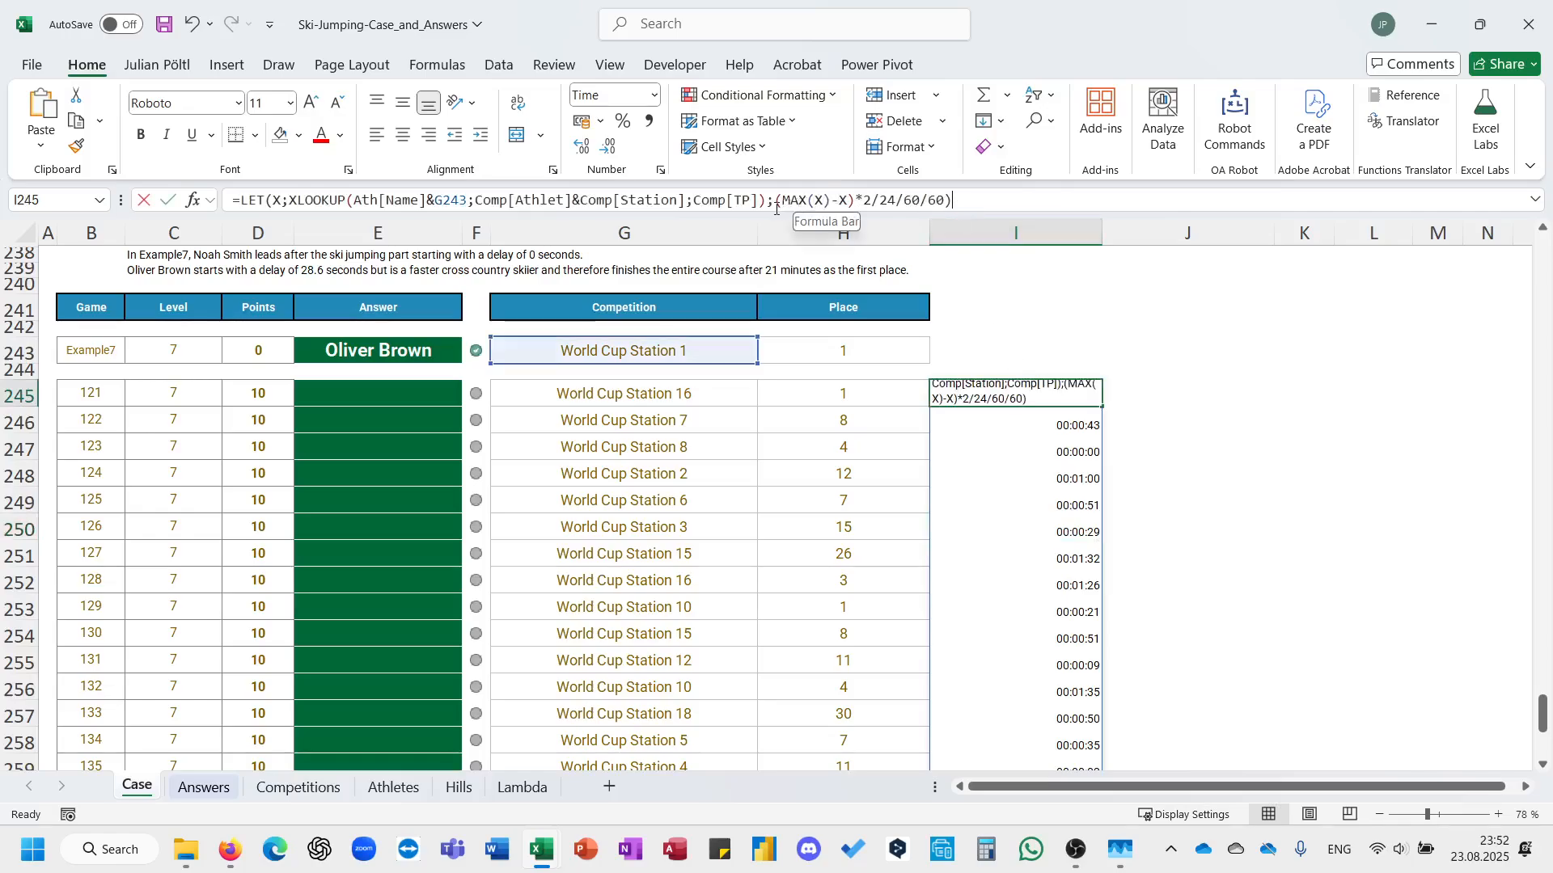
{"action": "type", "text": "Delay;"}
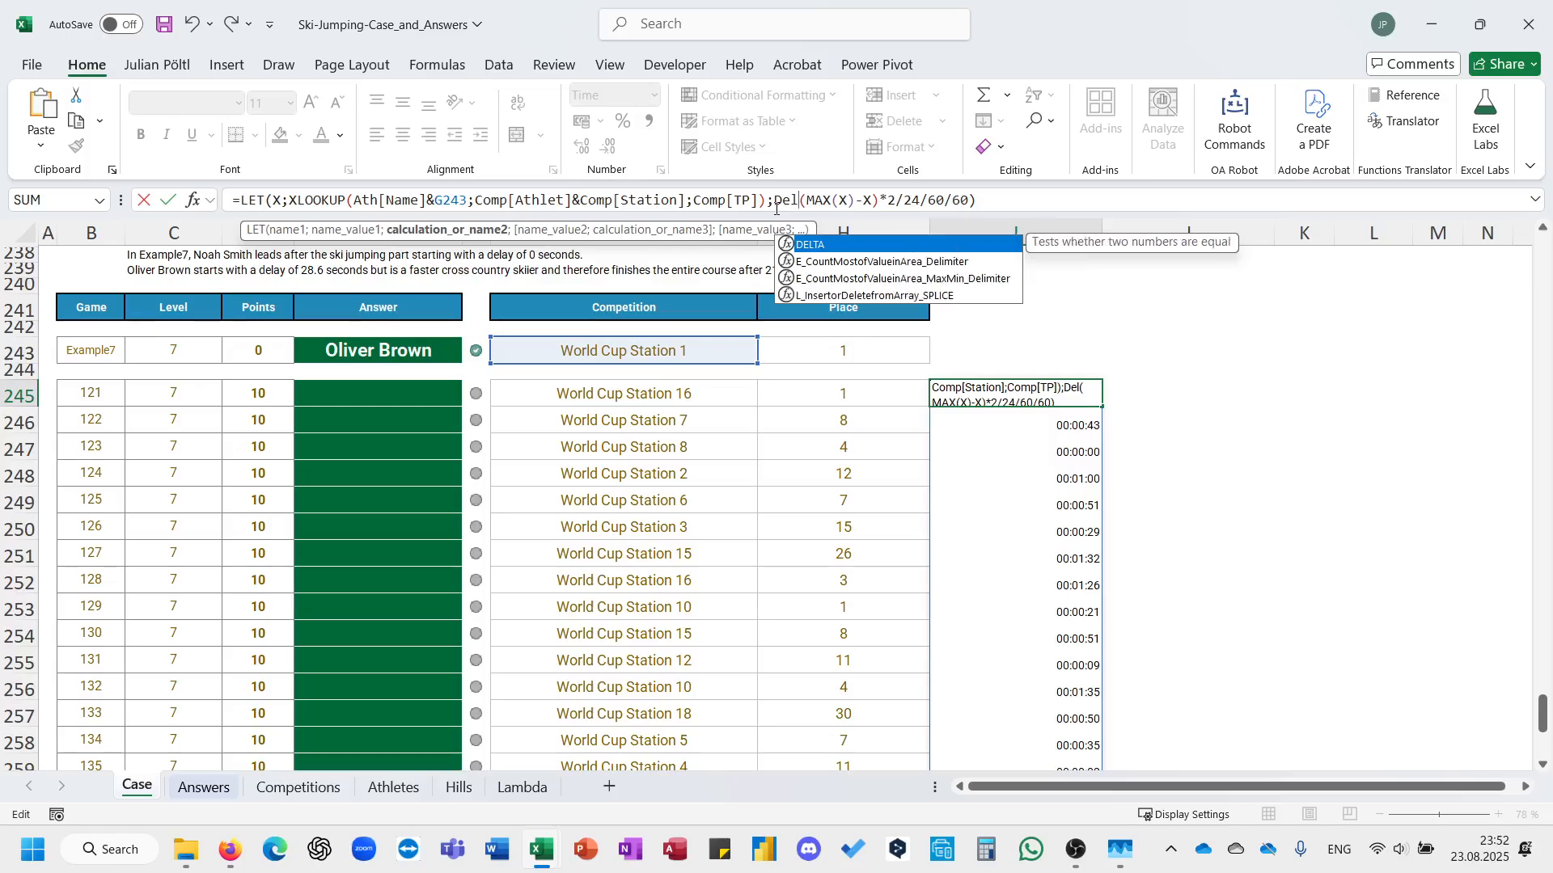
{"action": "left_click", "coordinate": [1021, 195]}
{"action": "key", "text": "BackSpace"}
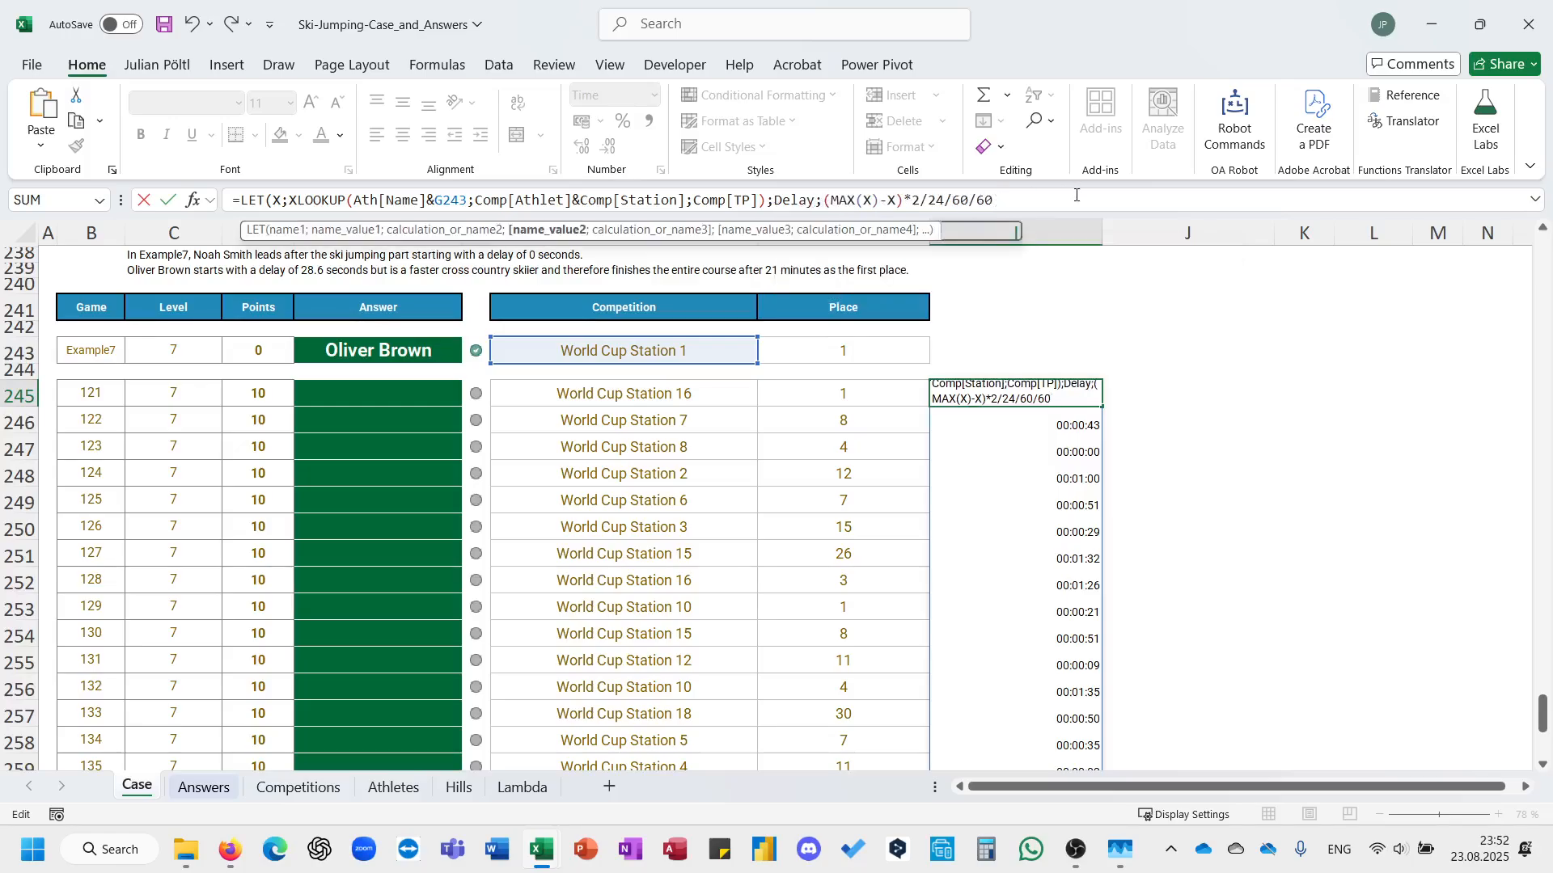
{"action": "type", "text": ";"}
Begin the LET's final calculation with Delay plus the 10 km race distance divided by the speed, as Delay+10/.
{"action": "scroll", "coordinate": [834, 397], "scroll_direction": "up", "scroll_amount": 1}
{"action": "scroll", "coordinate": [835, 397], "scroll_direction": "up", "scroll_amount": 1}
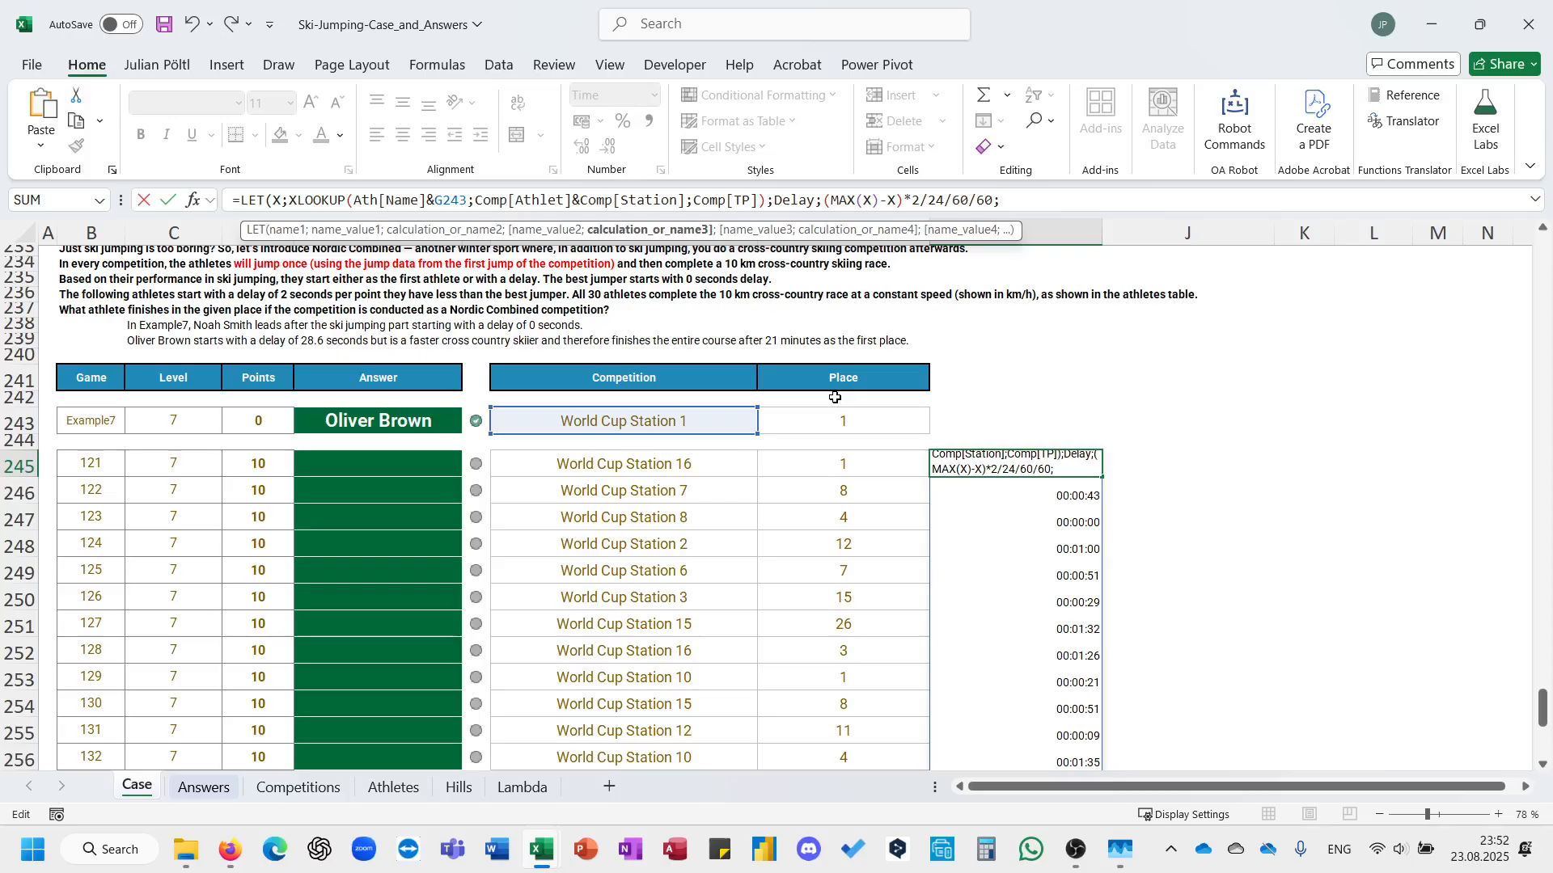
{"action": "type", "text": "Del"}
{"action": "key", "text": "Tab"}
{"action": "type", "text": "+10/"}
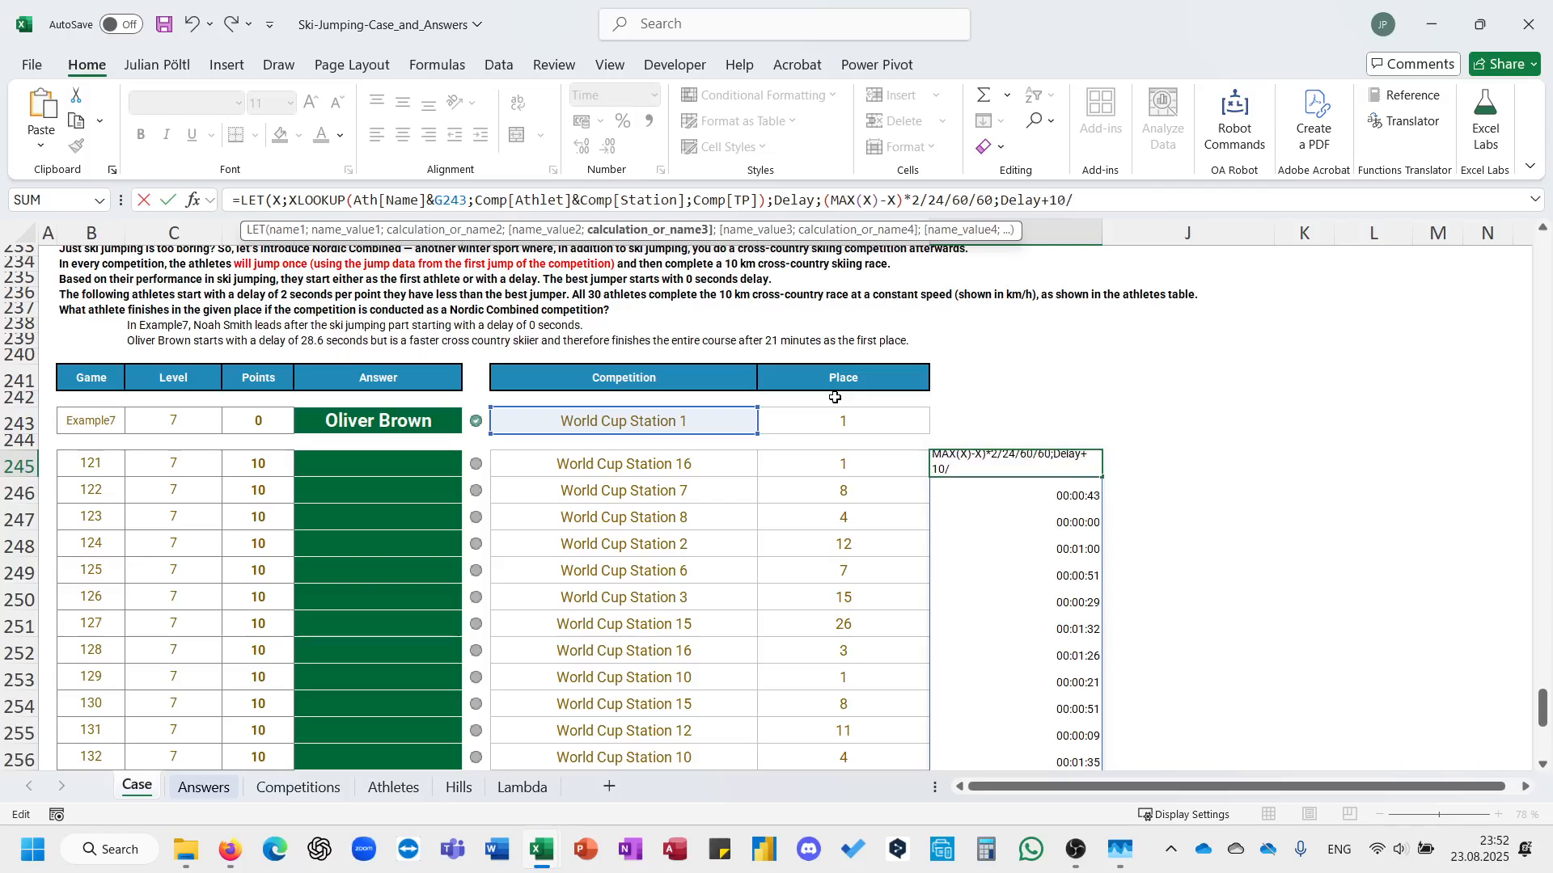
{"action": "type", "text": "At"}
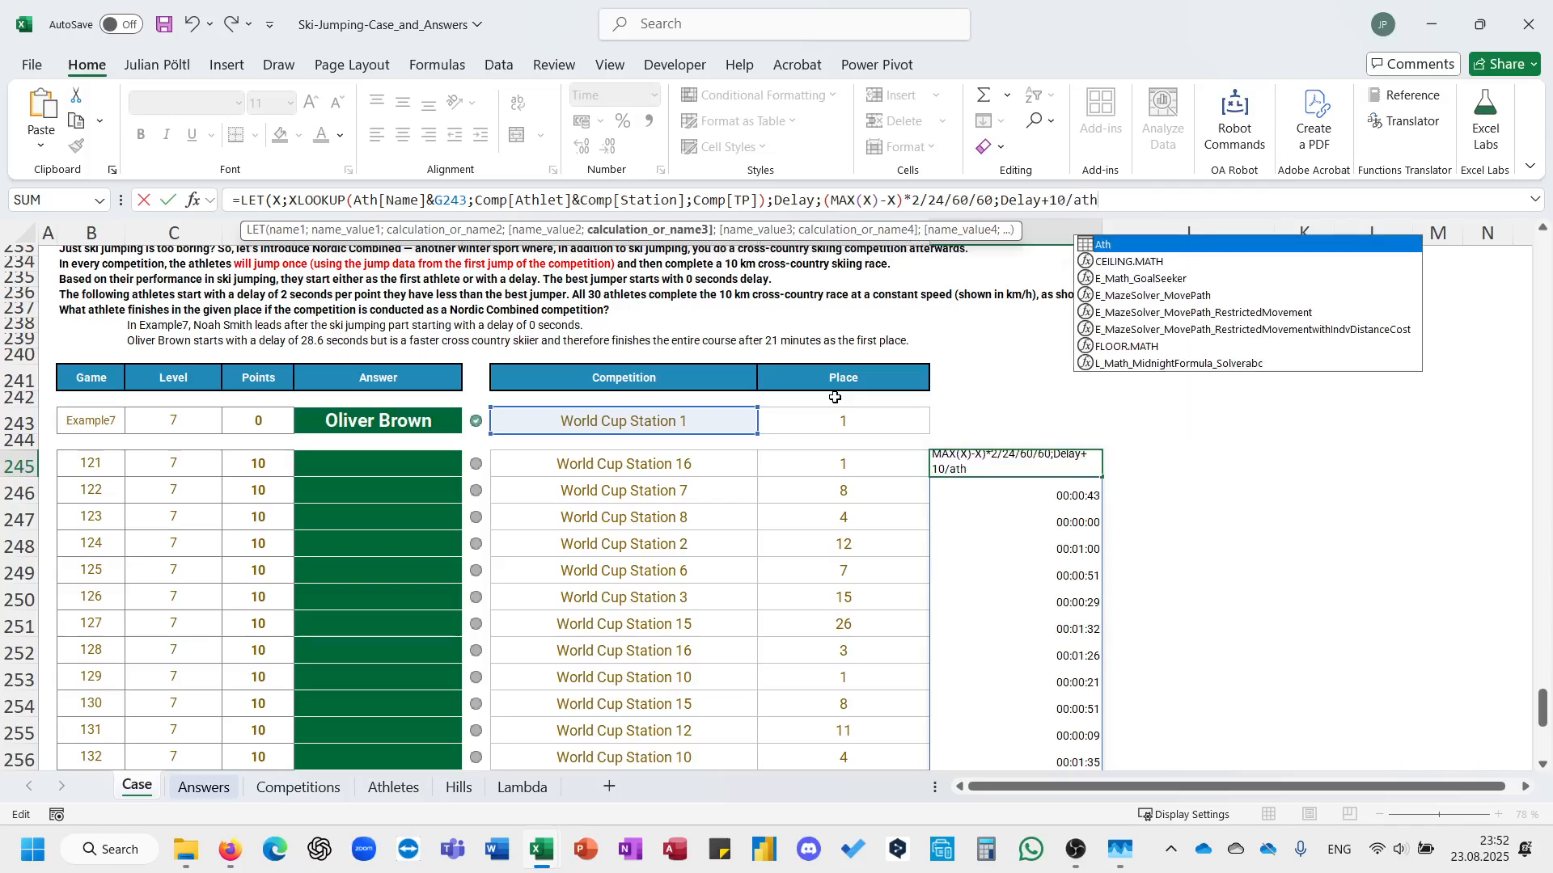
Use the Ath table's Cross Country Skiing Speed (km/h) column as the divisor of the 10 km distance.
{"action": "key", "text": "Tab"}
{"action": "type", "text": "["}
{"action": "key", "text": "Down"}
{"action": "key", "text": "Down"}
{"action": "key", "text": "Down"}
{"action": "key", "text": "Down"}
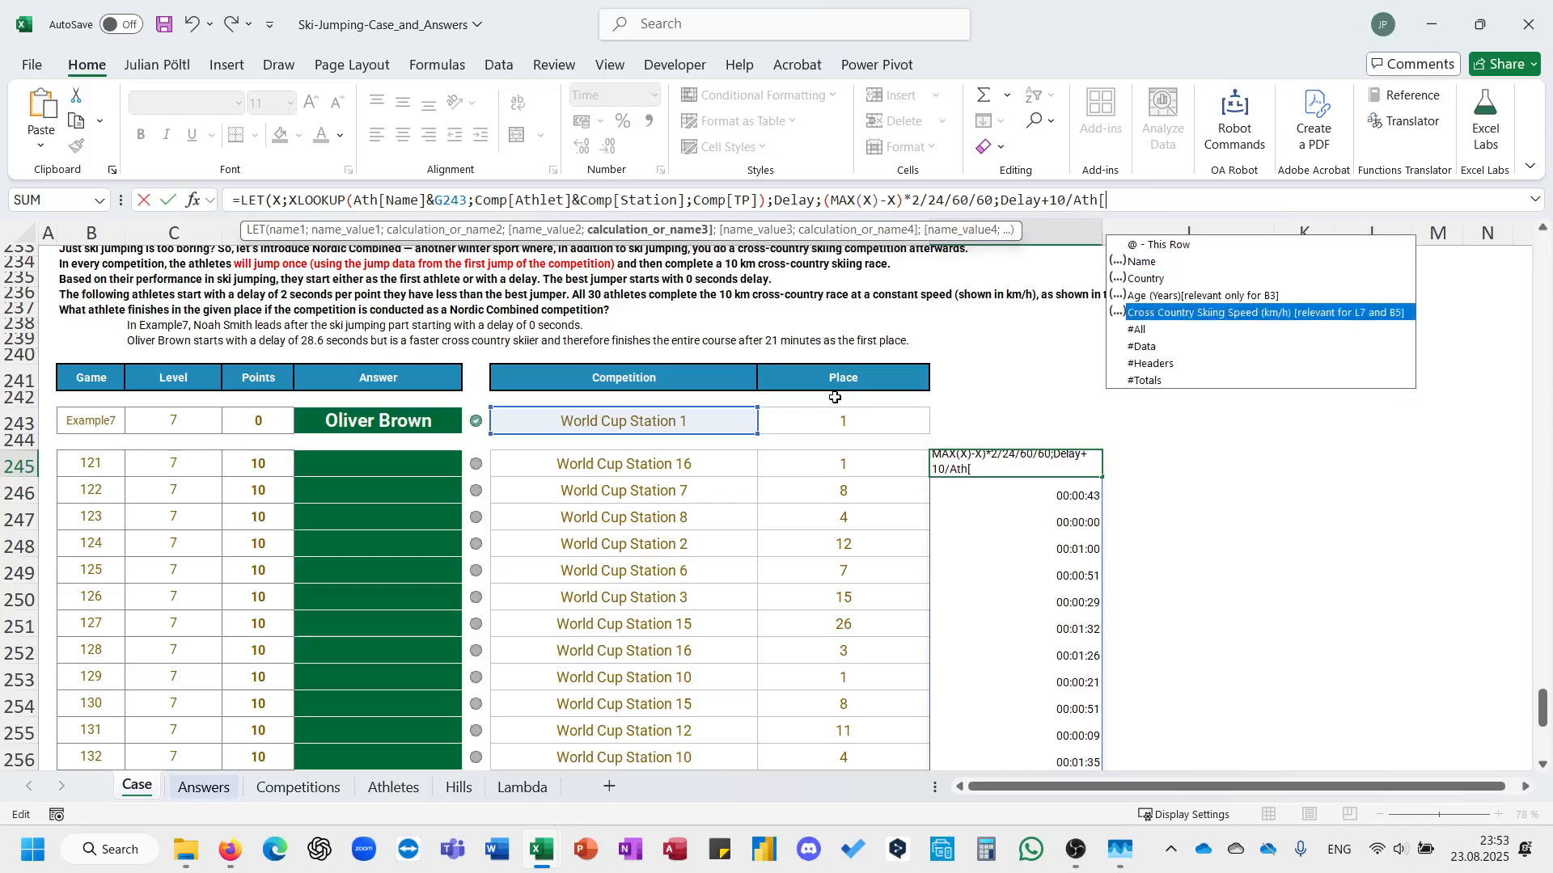
{"action": "key", "text": "Tab"}
{"action": "type", "text": "["}
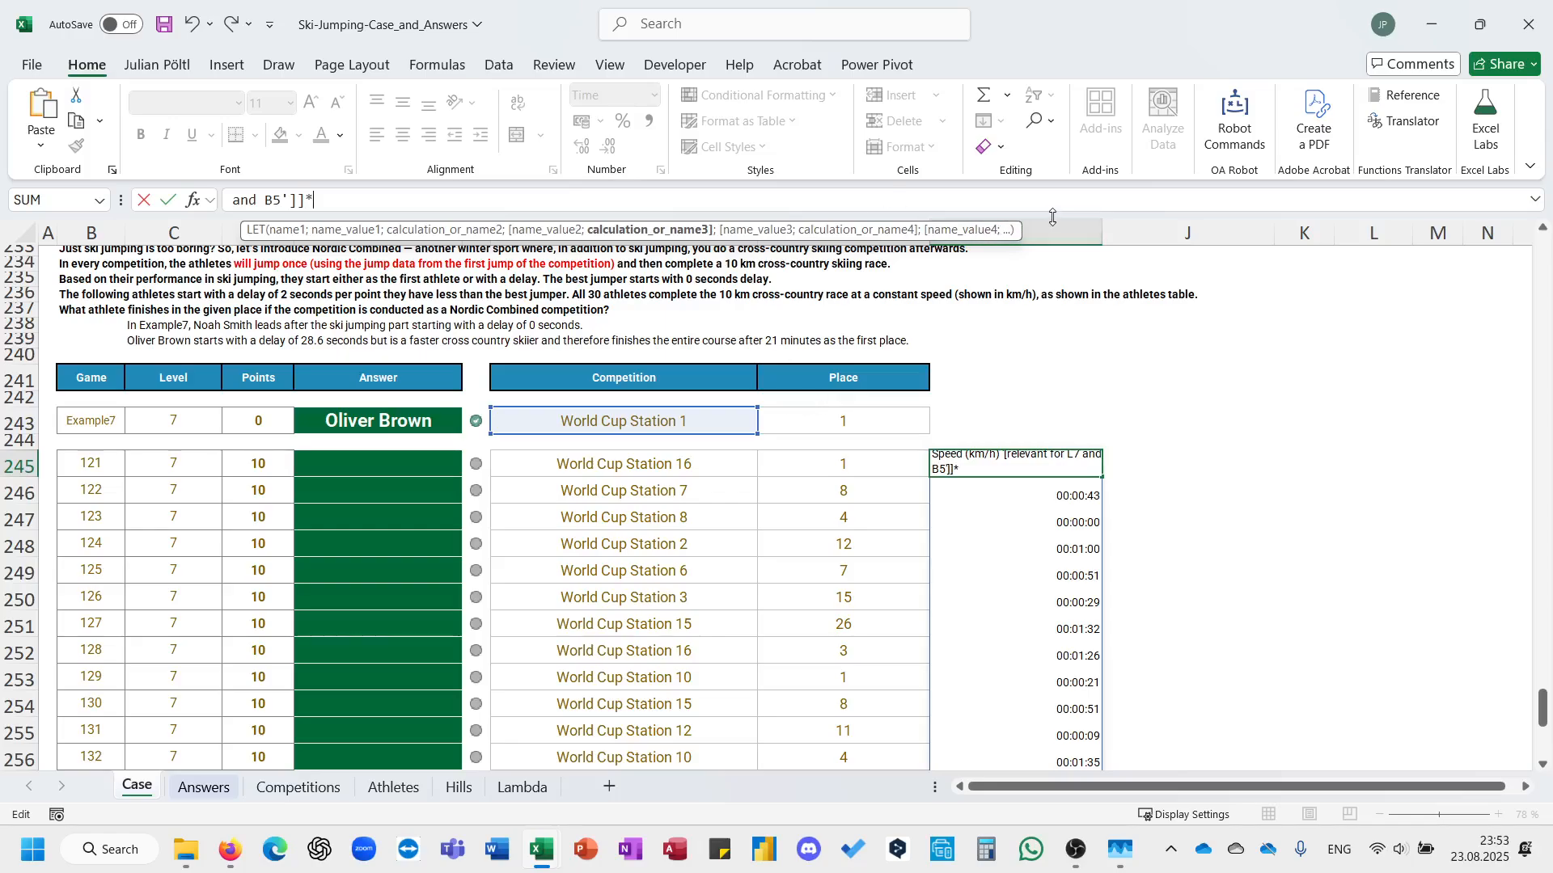
Divide the race time by 24, close the LET formula in I245, enter it and review the spilled total times.
{"action": "left_click_drag", "start_coordinate": [1053, 215], "coordinate": [1048, 347]}
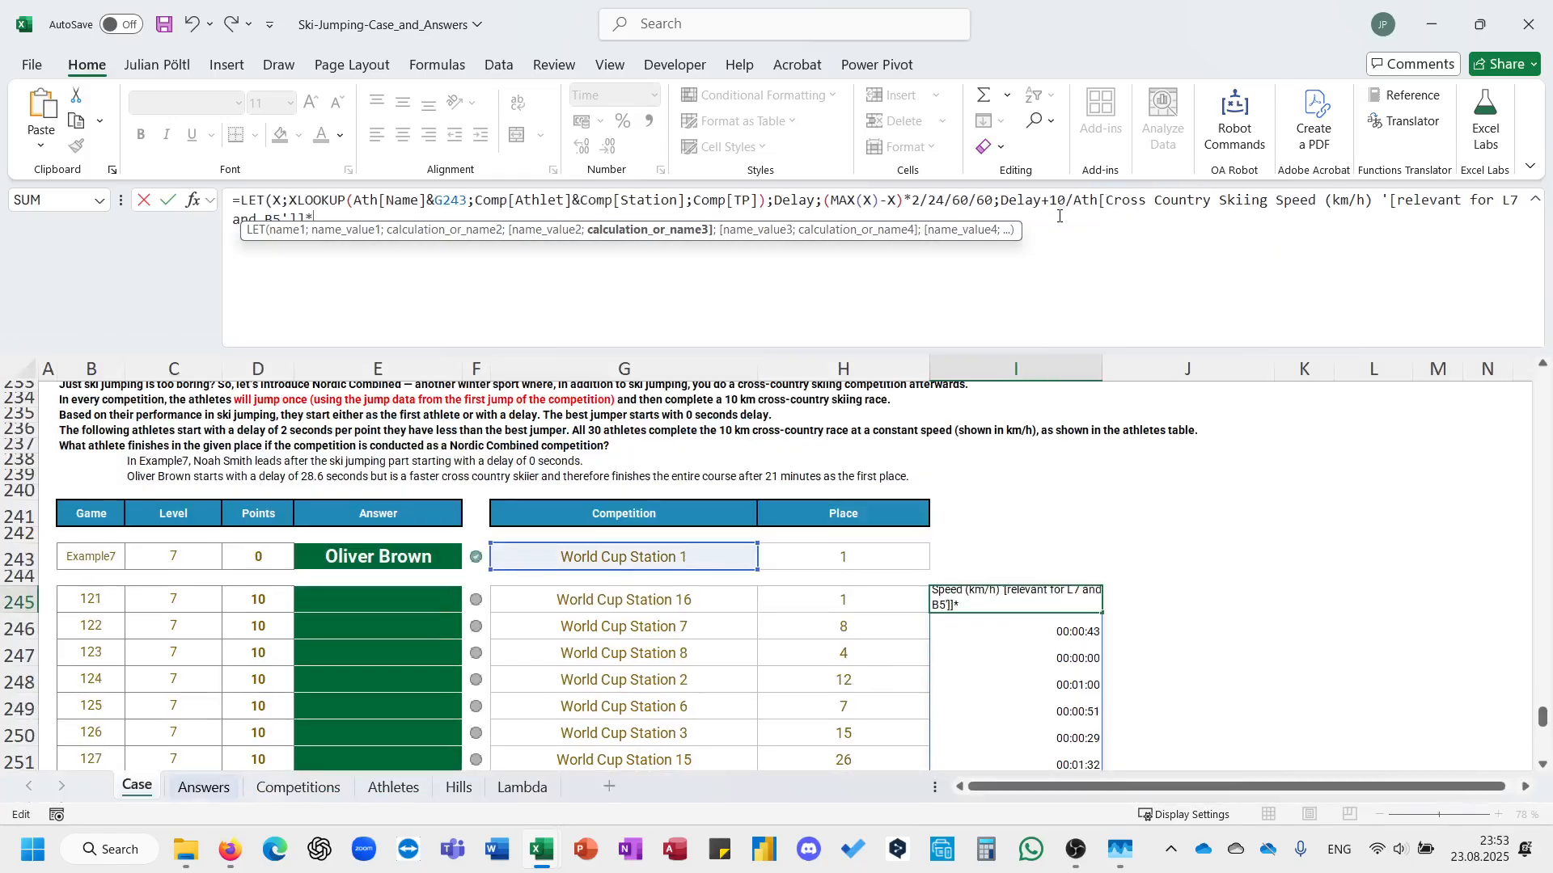
{"action": "key", "text": "BackSpace"}
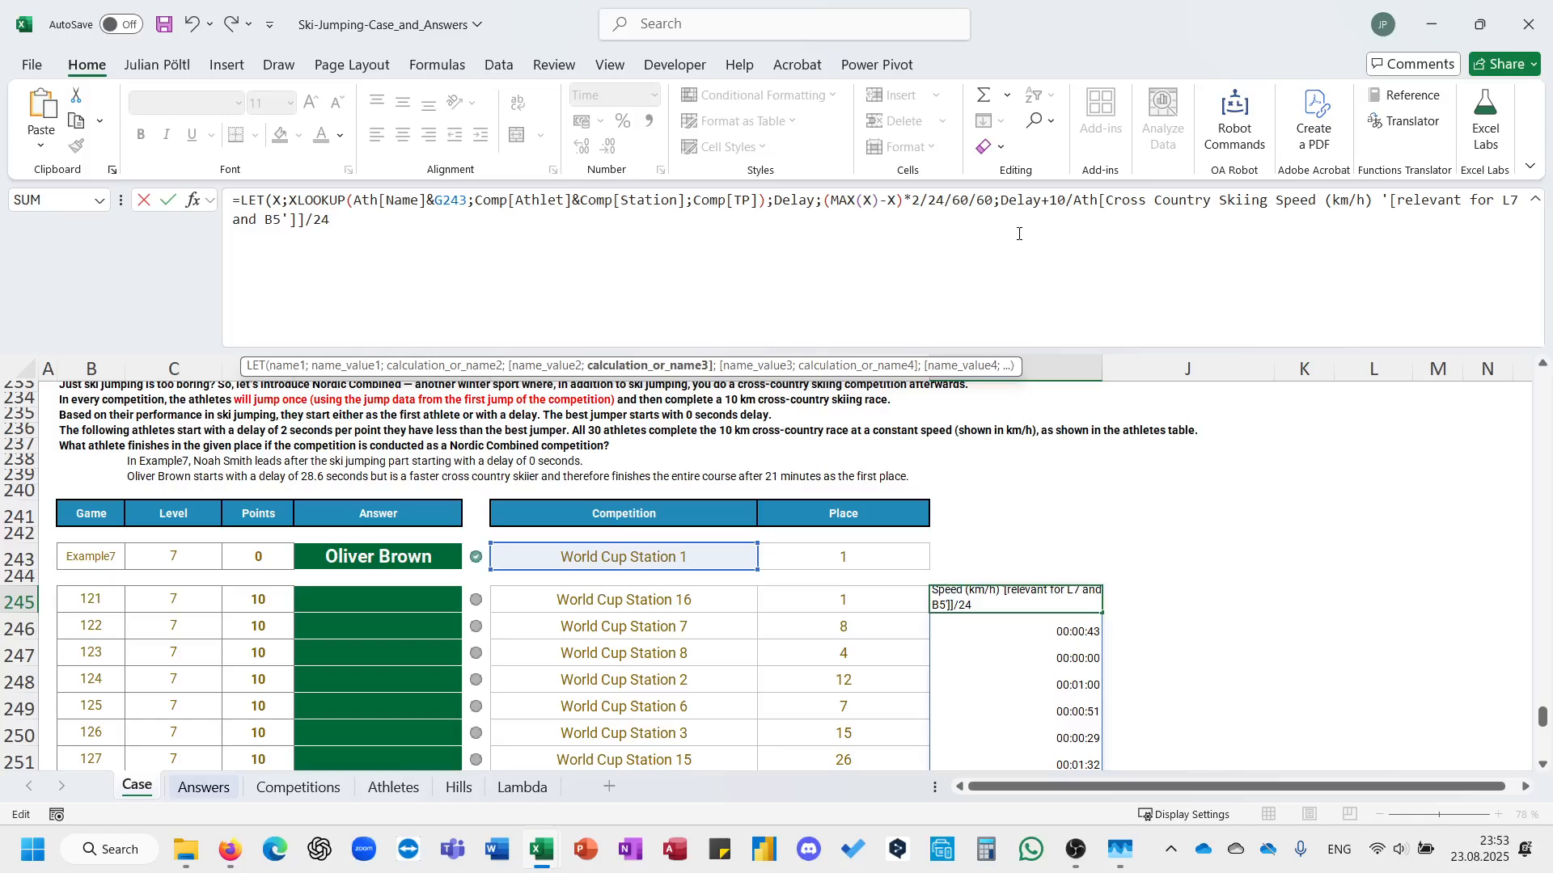
{"action": "type", "text": ")"}
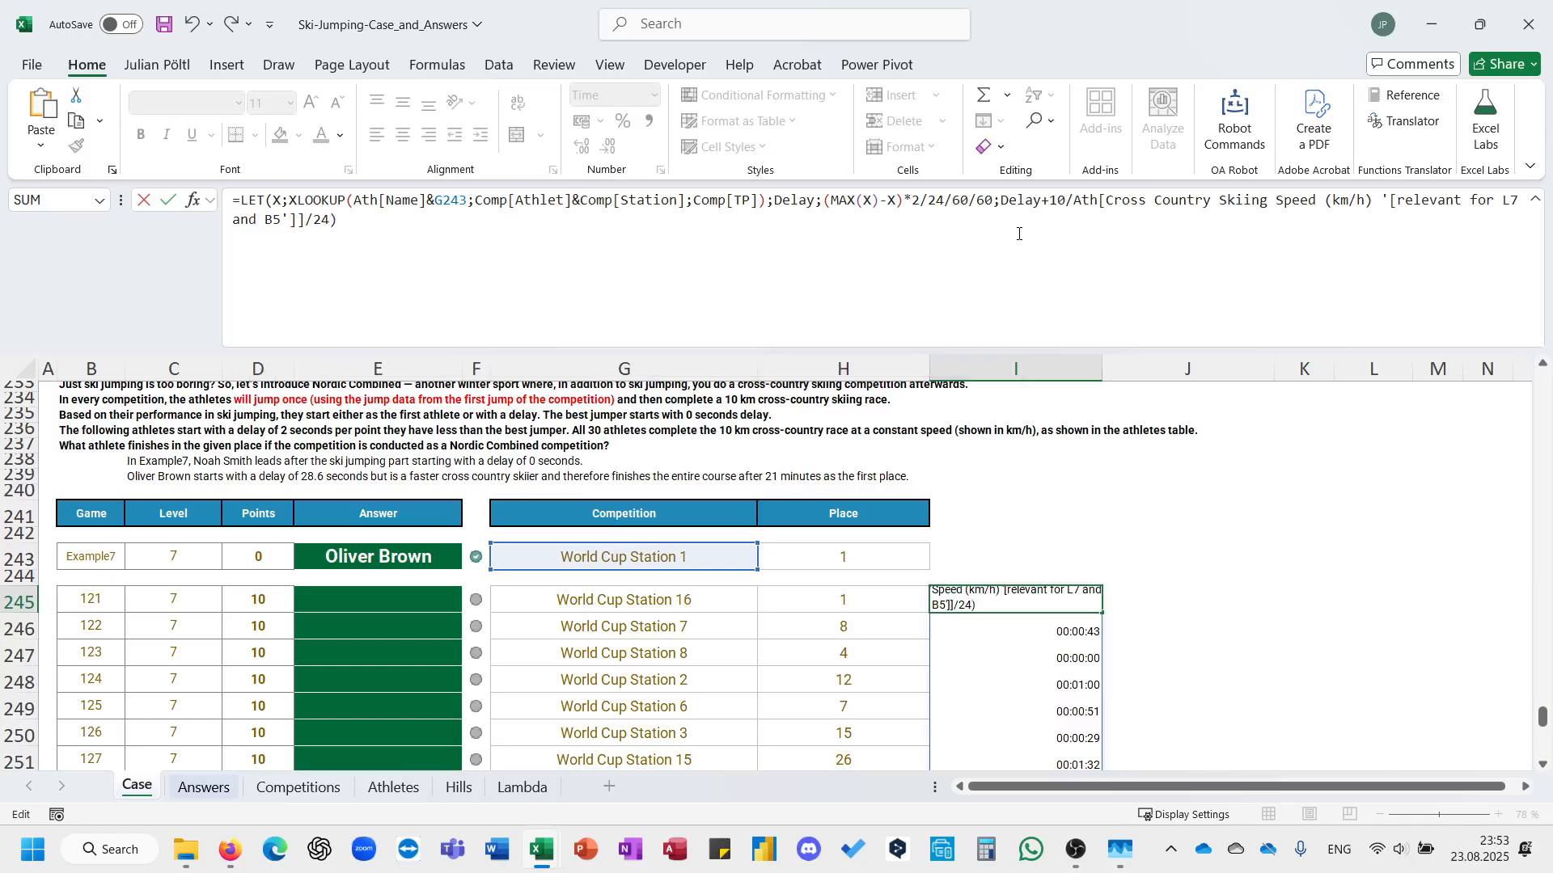
{"action": "key", "text": "ctrl+Return"}
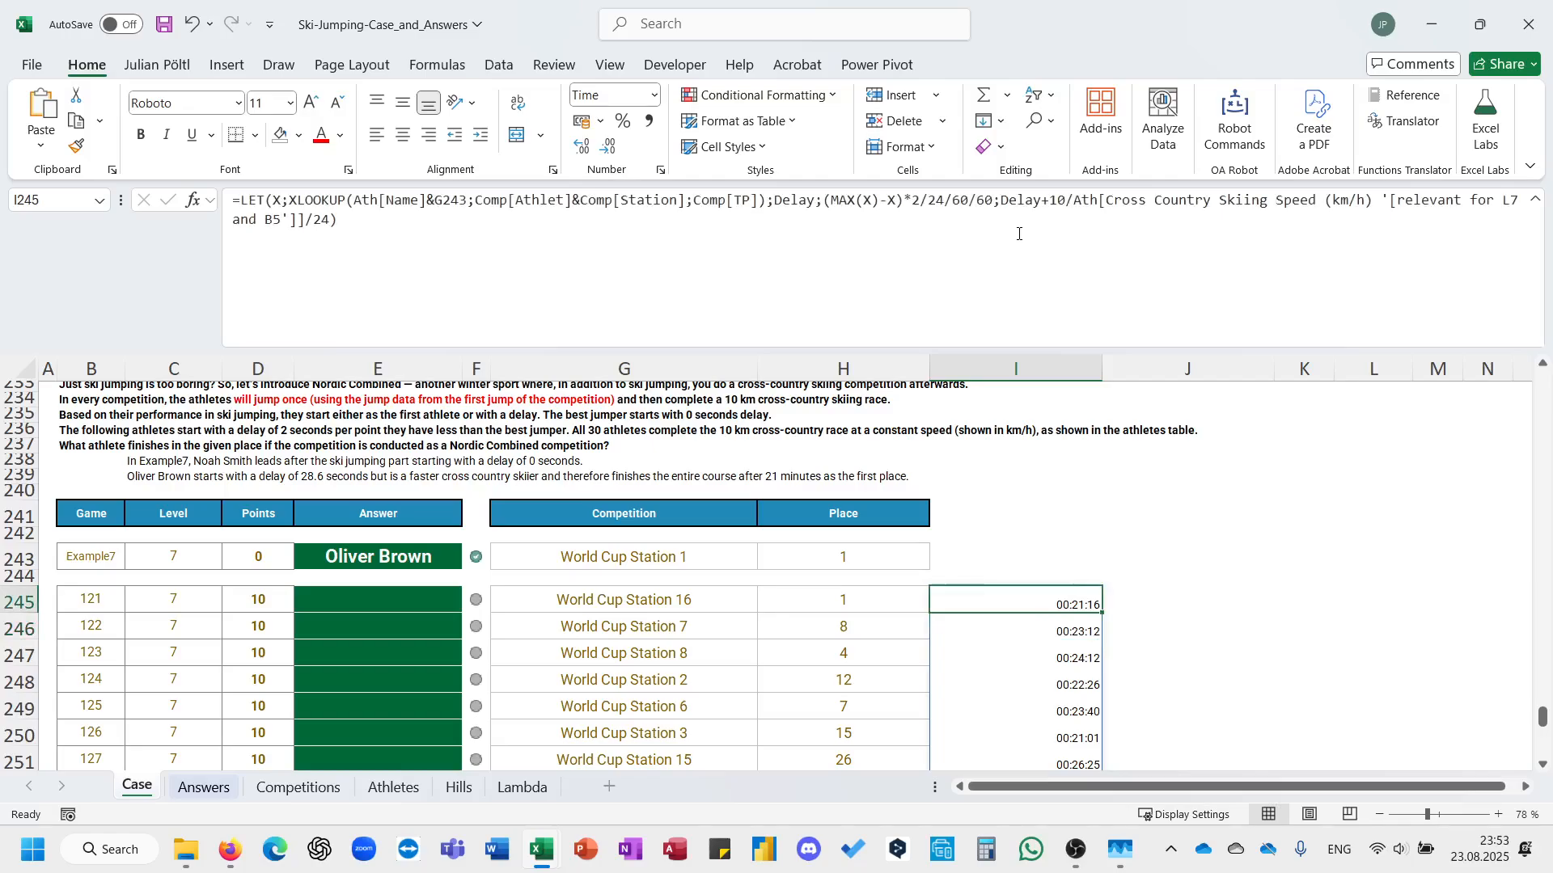
{"action": "key", "text": "ctrl+shift+Down"}
{"action": "key", "text": "ctrl+Up"}
{"action": "key", "text": "ctrl+Down"}
{"action": "key", "text": "ctrl+Down"}
{"action": "key", "text": "ctrl+Up"}
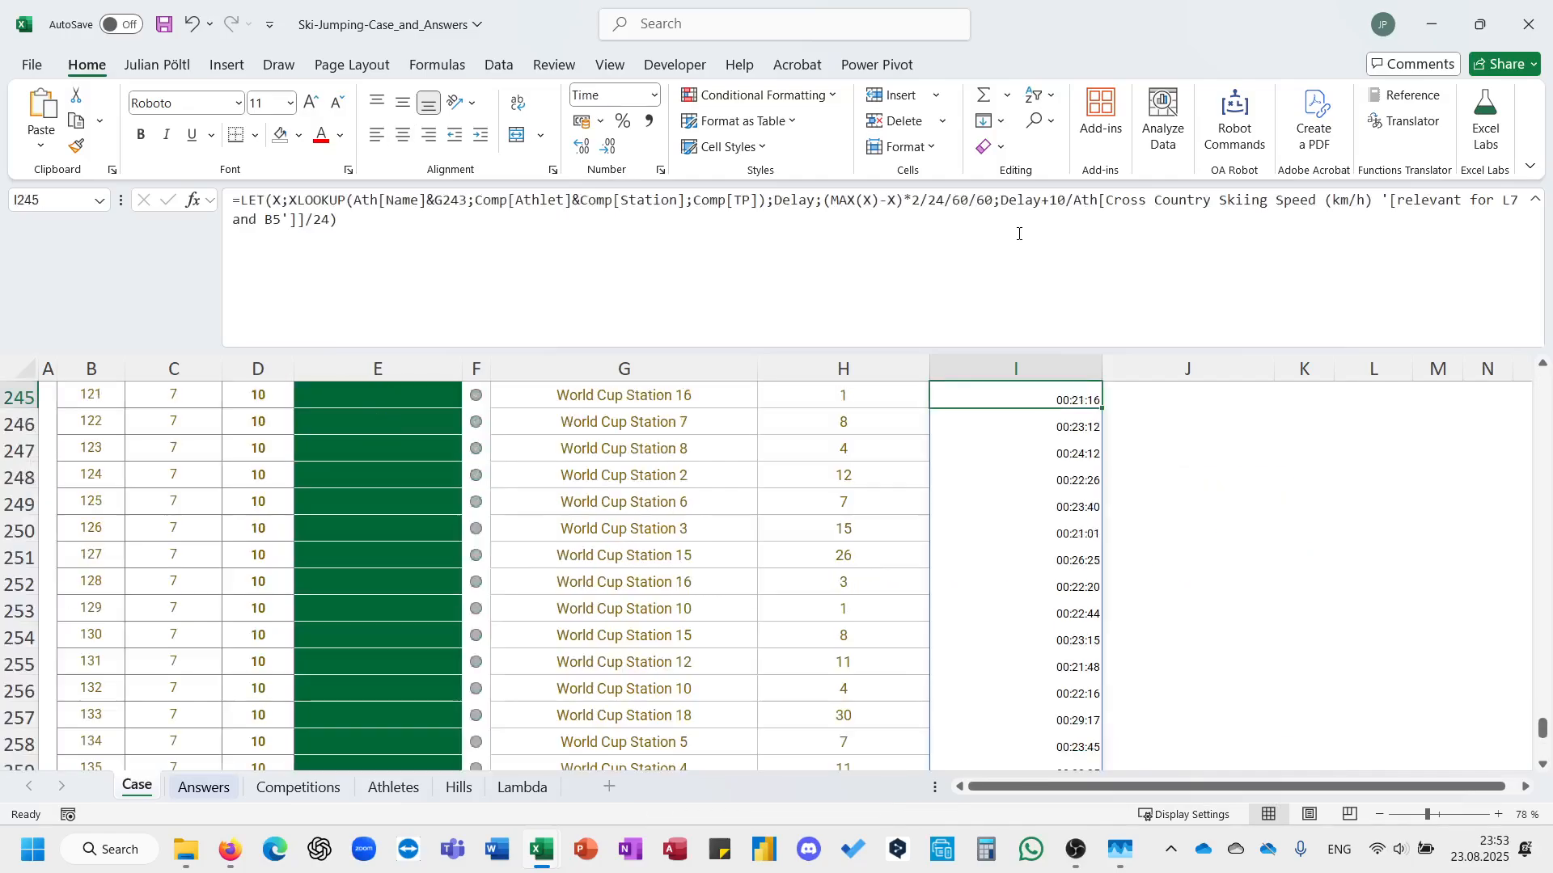
{"action": "scroll", "coordinate": [1113, 430], "scroll_direction": "up", "scroll_amount": 1}
Wrap the LET's final calculation in SORT and HSTACK, with Ath[Name] as the first stacked array.
{"action": "left_click", "coordinate": [996, 260]}
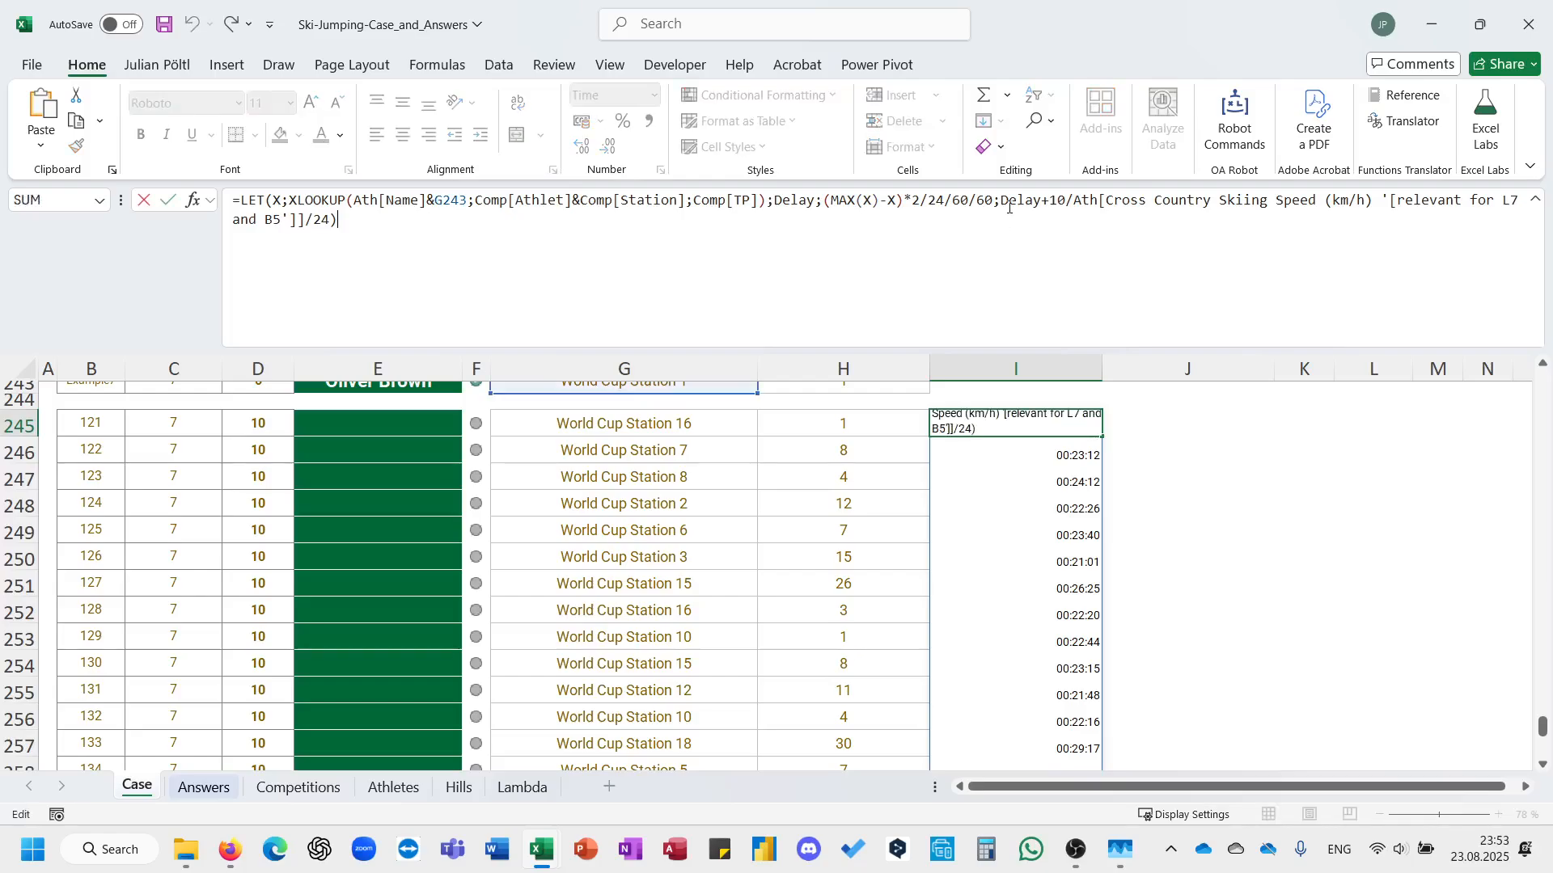
{"action": "left_click", "coordinate": [1004, 206]}
{"action": "type", "text": "SORT("}
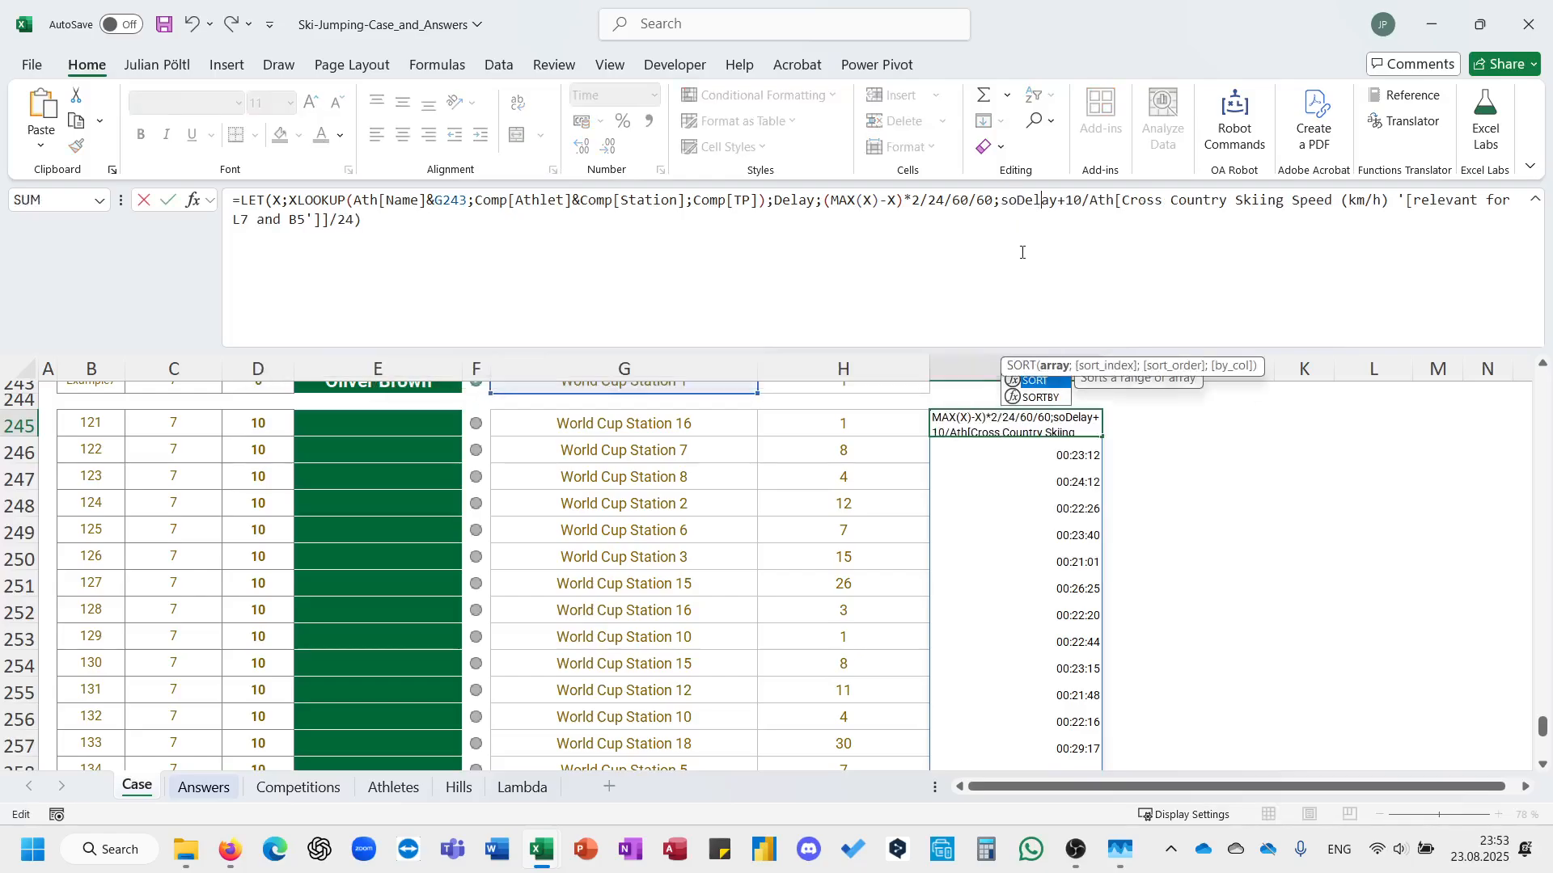
{"action": "type", "text": "Ath["}
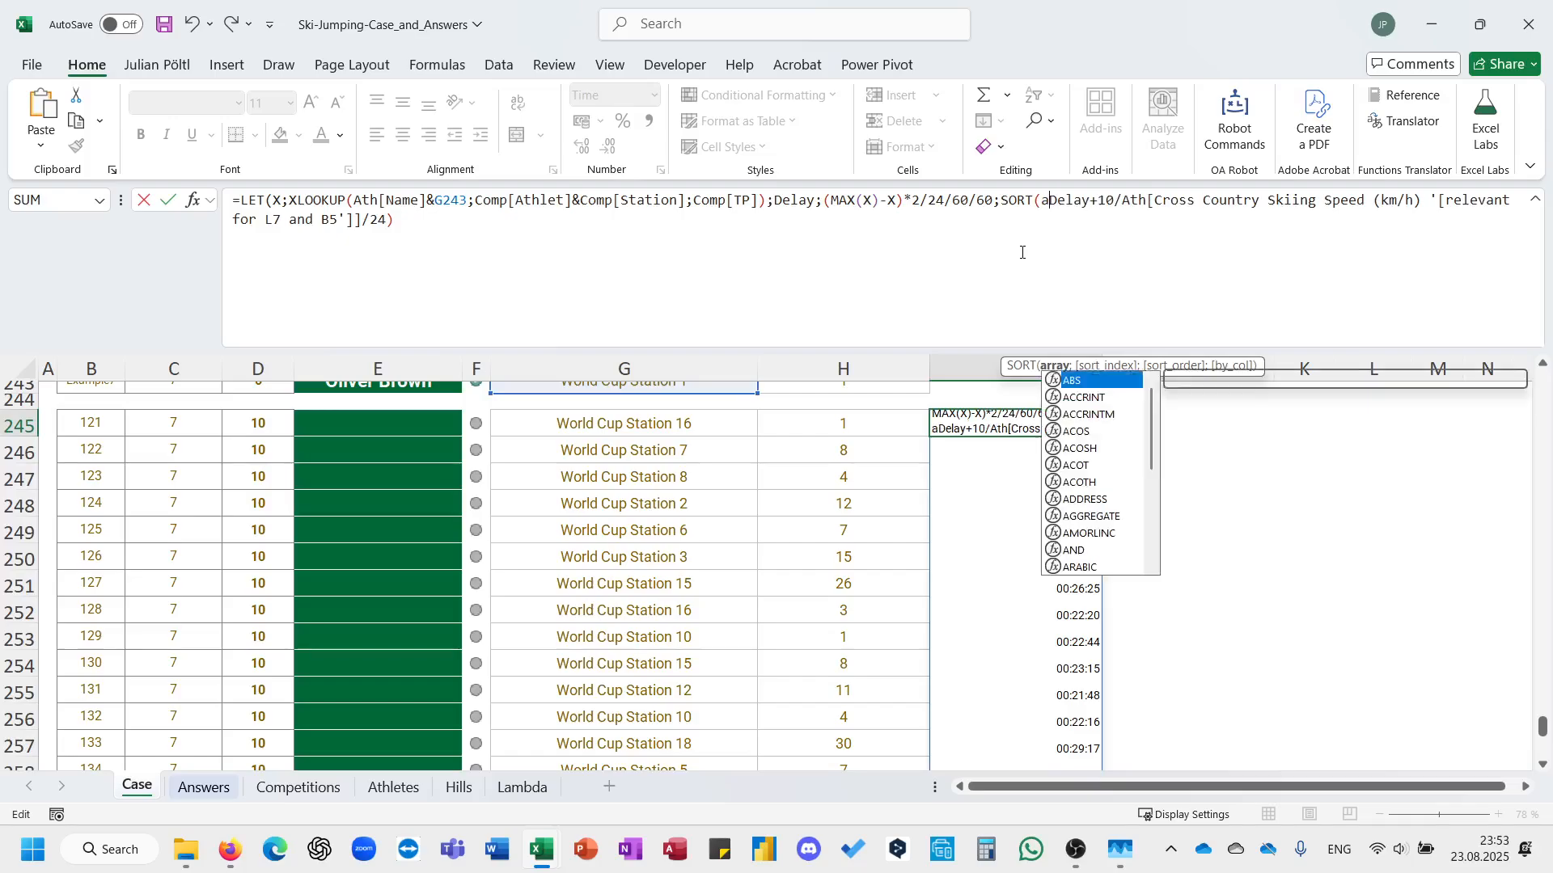
{"action": "key", "text": "Down"}
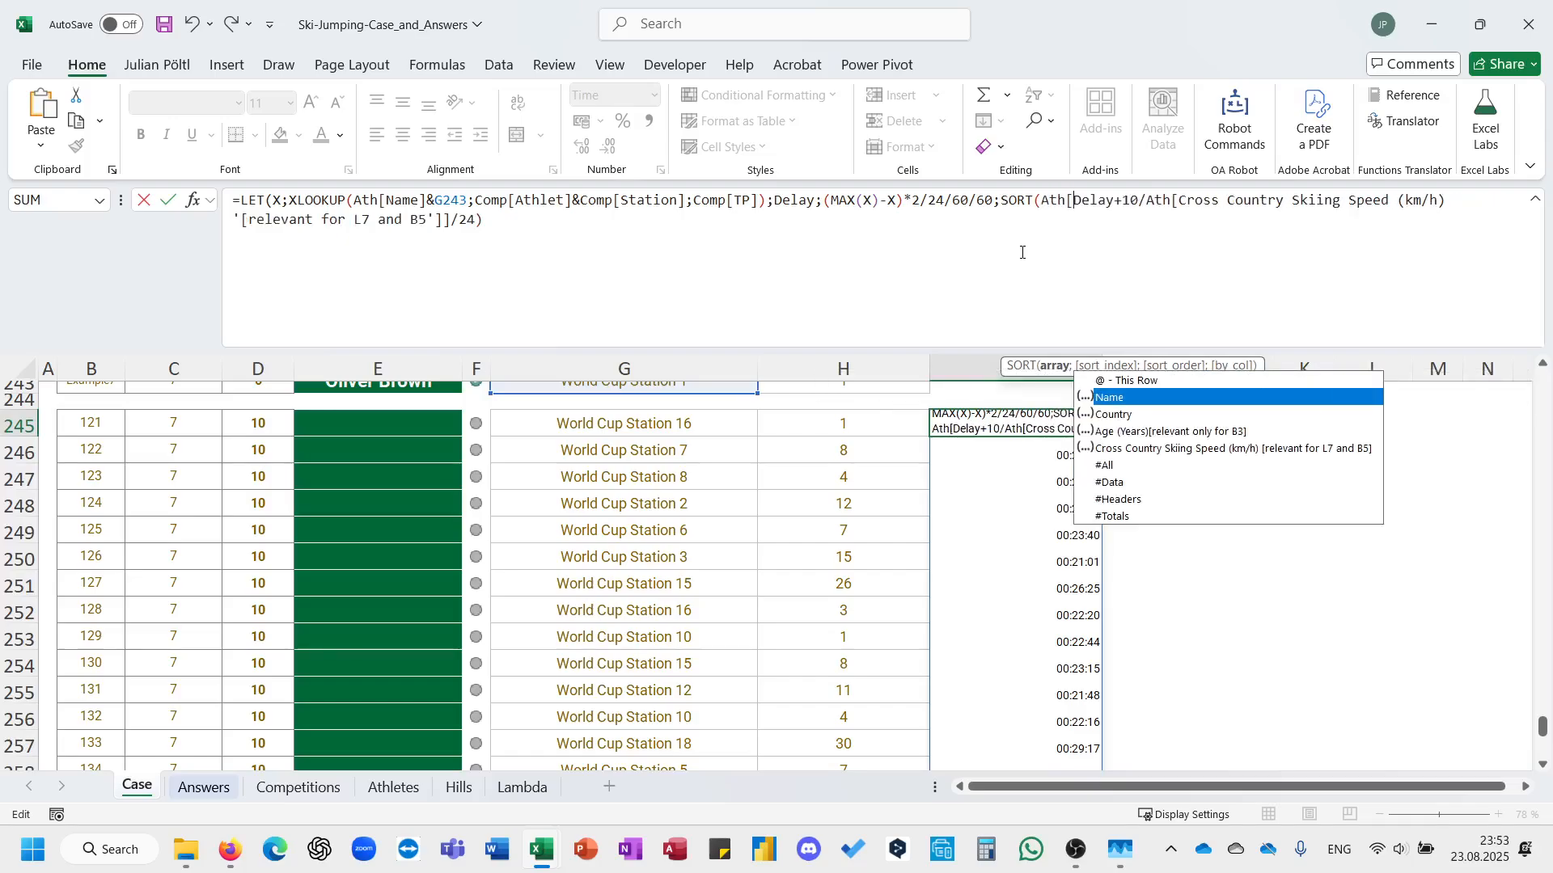
{"action": "key", "text": "Tab"}
{"action": "type", "text": "]"}
{"action": "key", "text": "BackSpace"}
{"action": "type", "text": "]"}
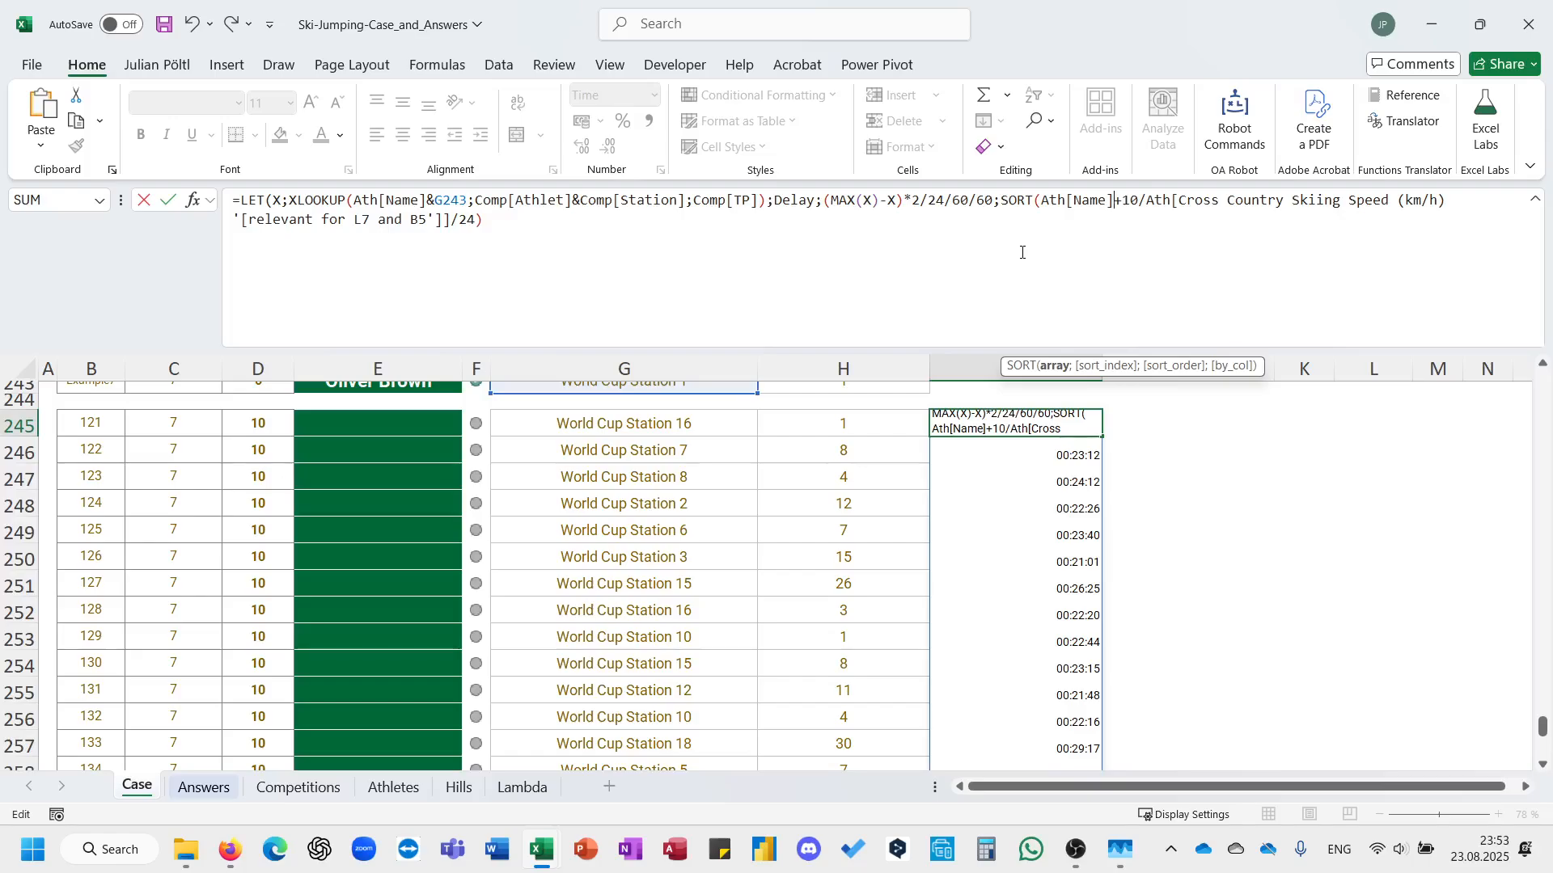
{"action": "left_click", "coordinate": [1043, 200]}
{"action": "type", "text": "HSTACK("}
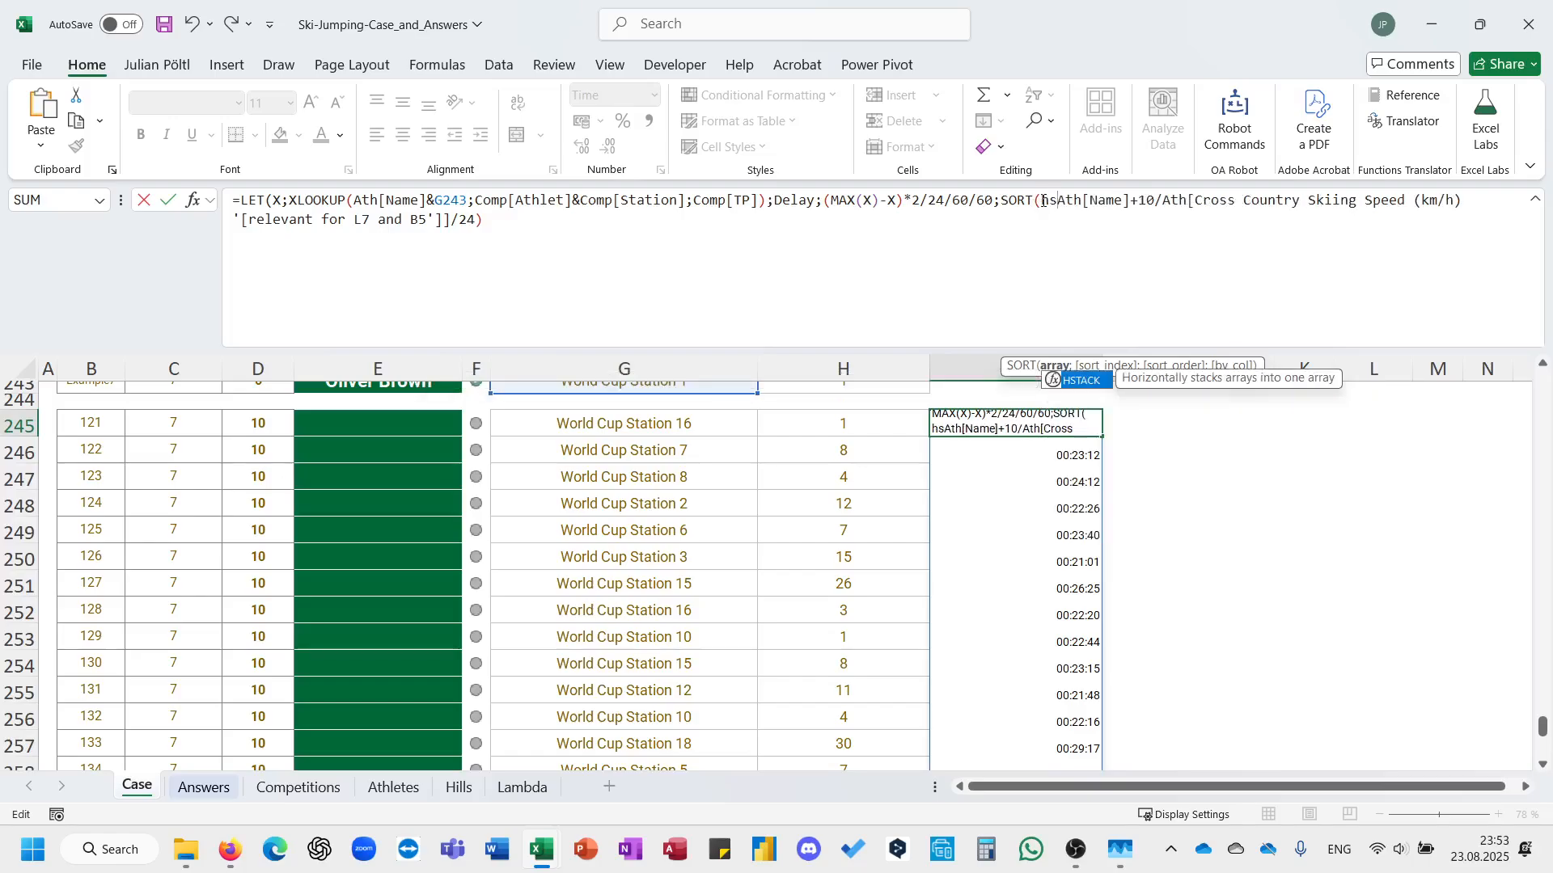
Close the HSTACK, set the SORT index to 2 and enter the I245 formula.
{"action": "left_click", "coordinate": [997, 230]}
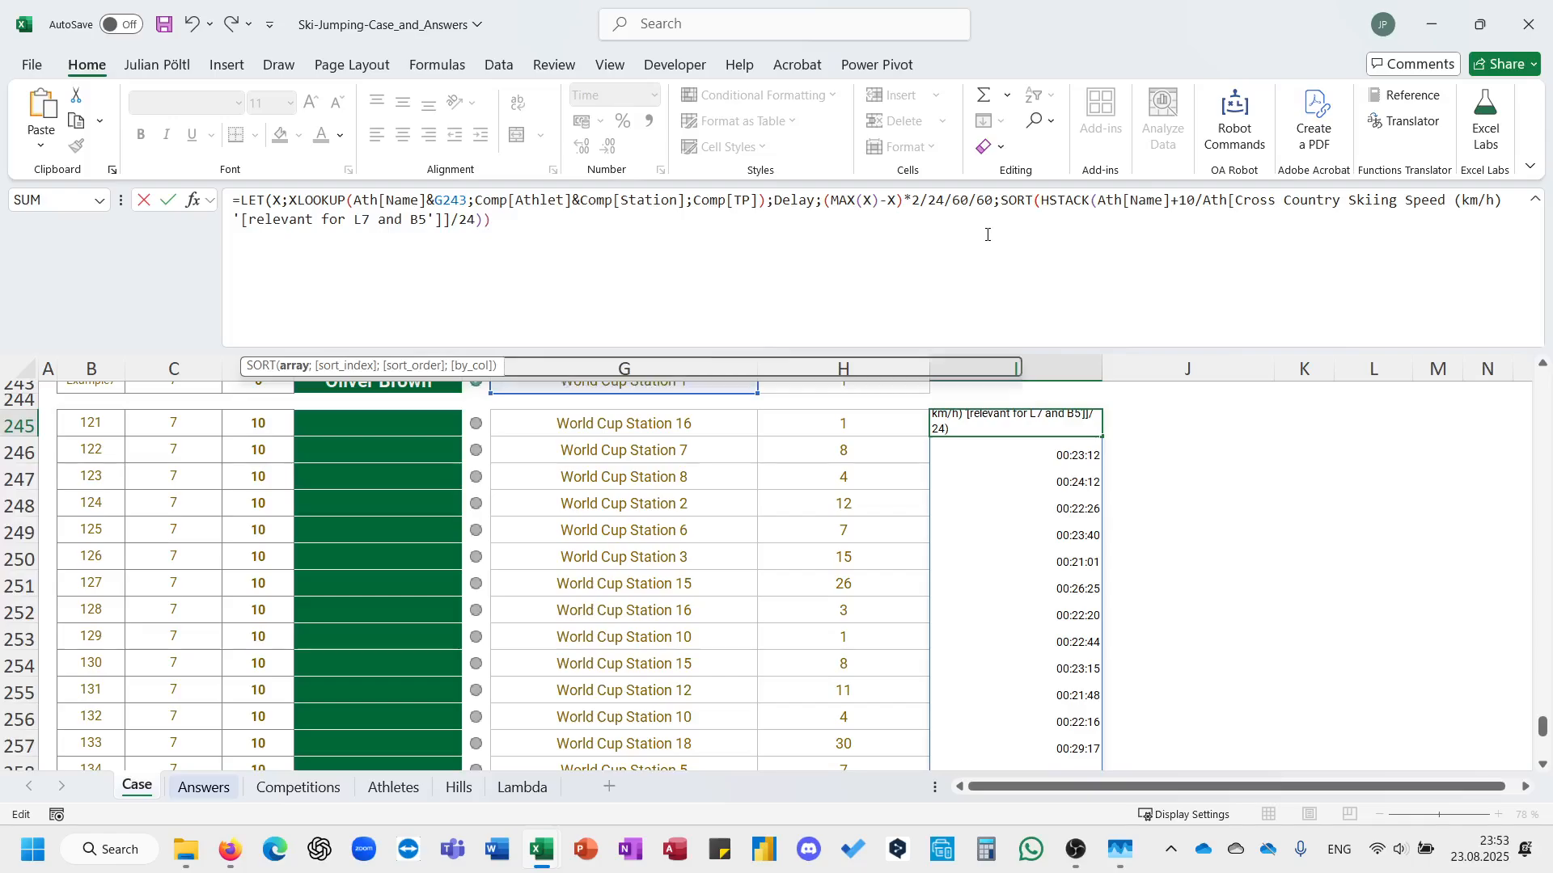
{"action": "type", "text": ";"}
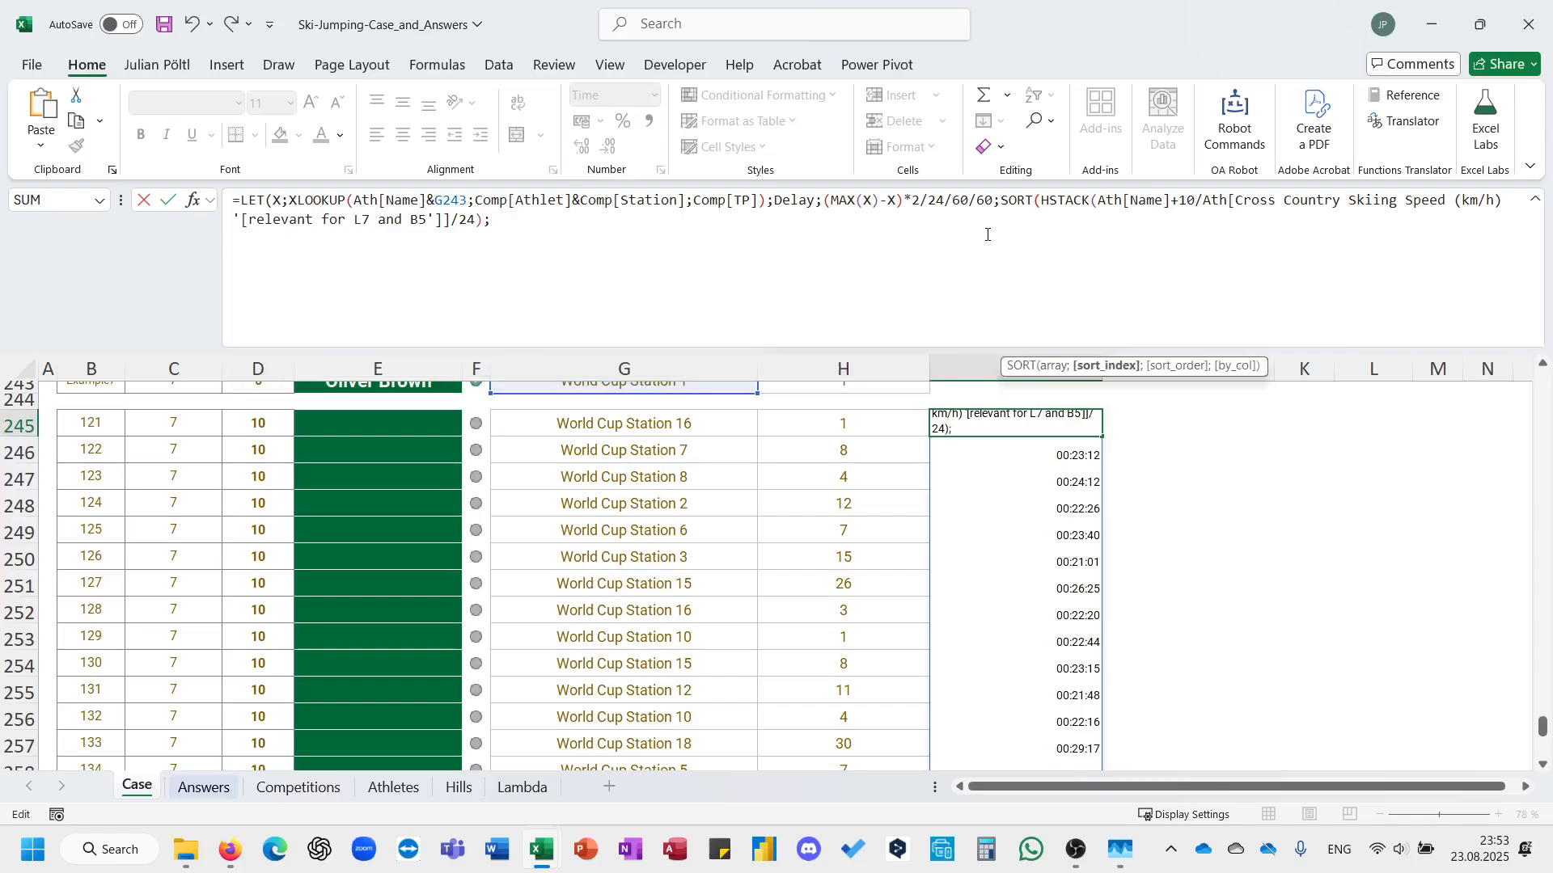
{"action": "type", "text": "2)"}
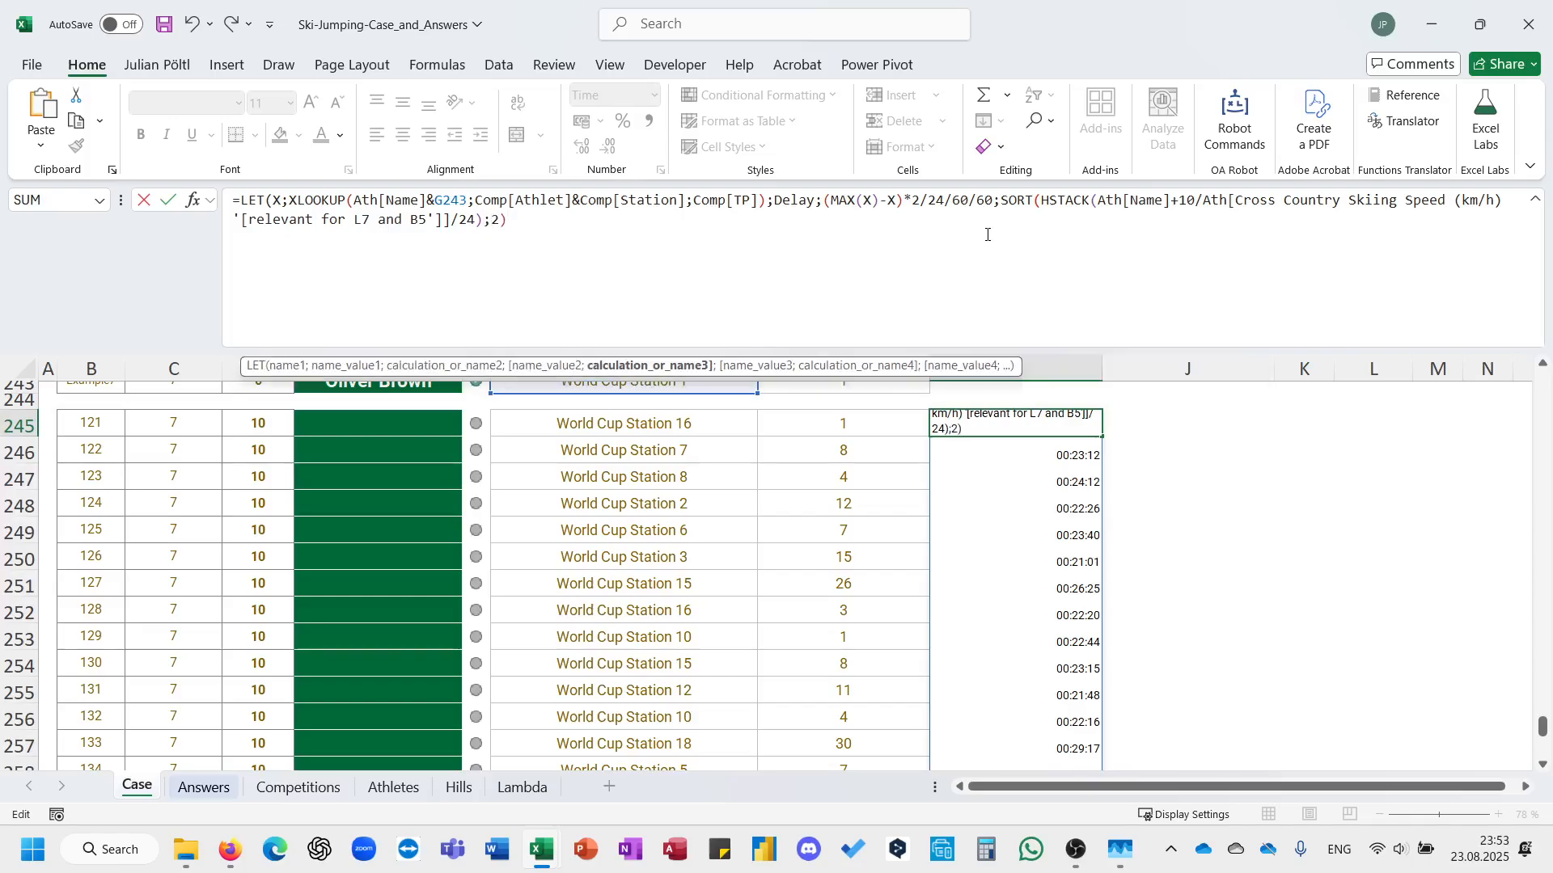
{"action": "type", "text": ")"}
{"action": "key", "text": "Return"}
{"action": "key", "text": "Up"}
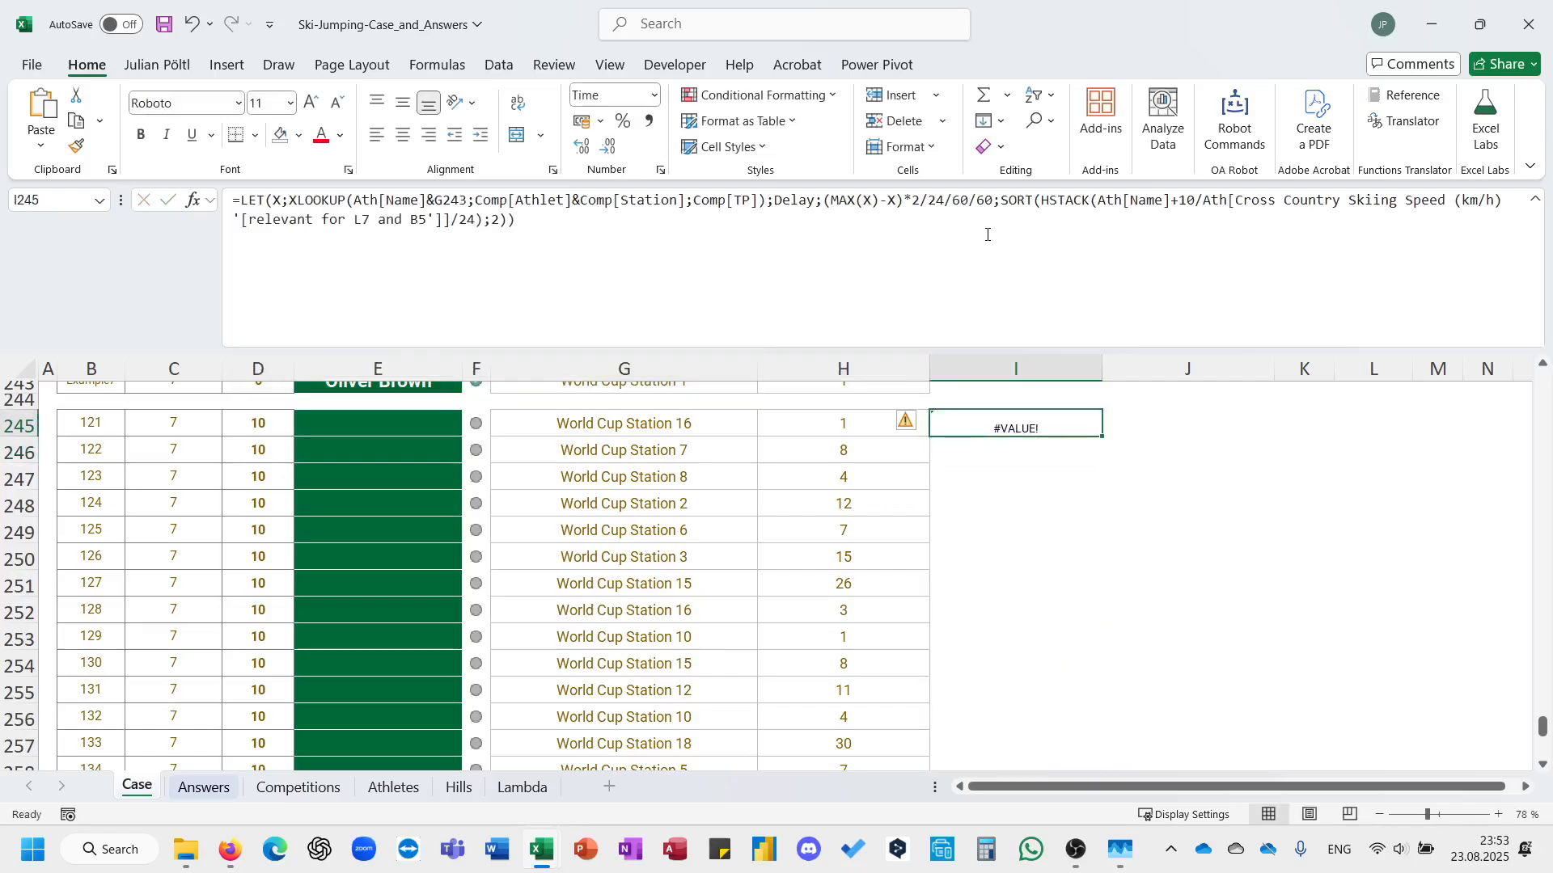
Try the I245 formula with HSTACK alone by removing SORT and its index, and undo the removal.
{"action": "key", "text": "F2"}
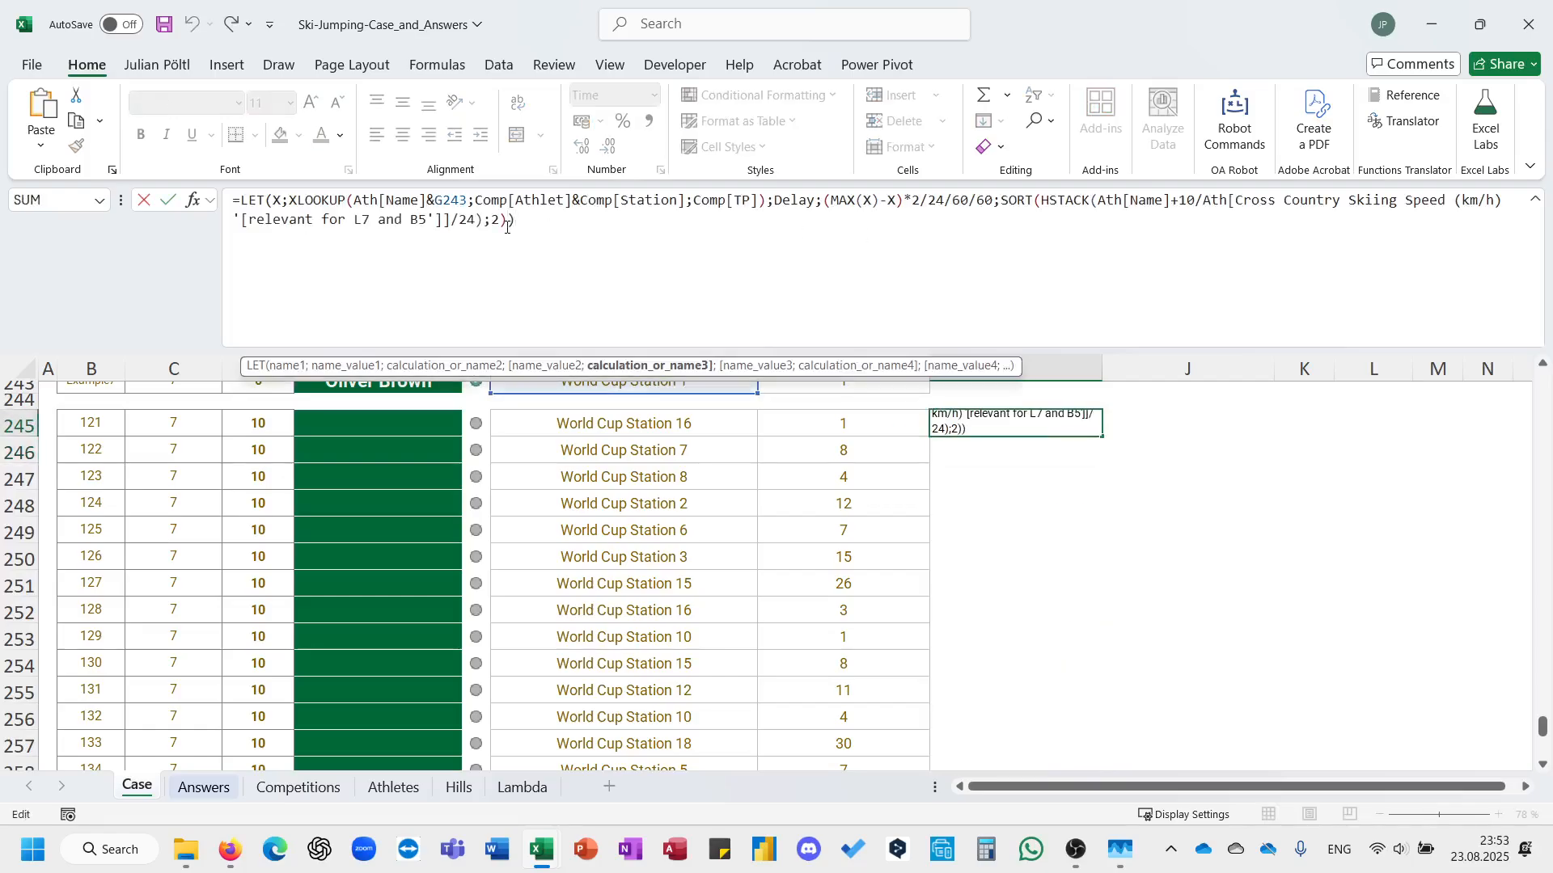
{"action": "left_click", "coordinate": [509, 227]}
{"action": "key", "text": "BackSpace"}
{"action": "key", "text": "BackSpace"}
{"action": "double_click", "coordinate": [1005, 199]}
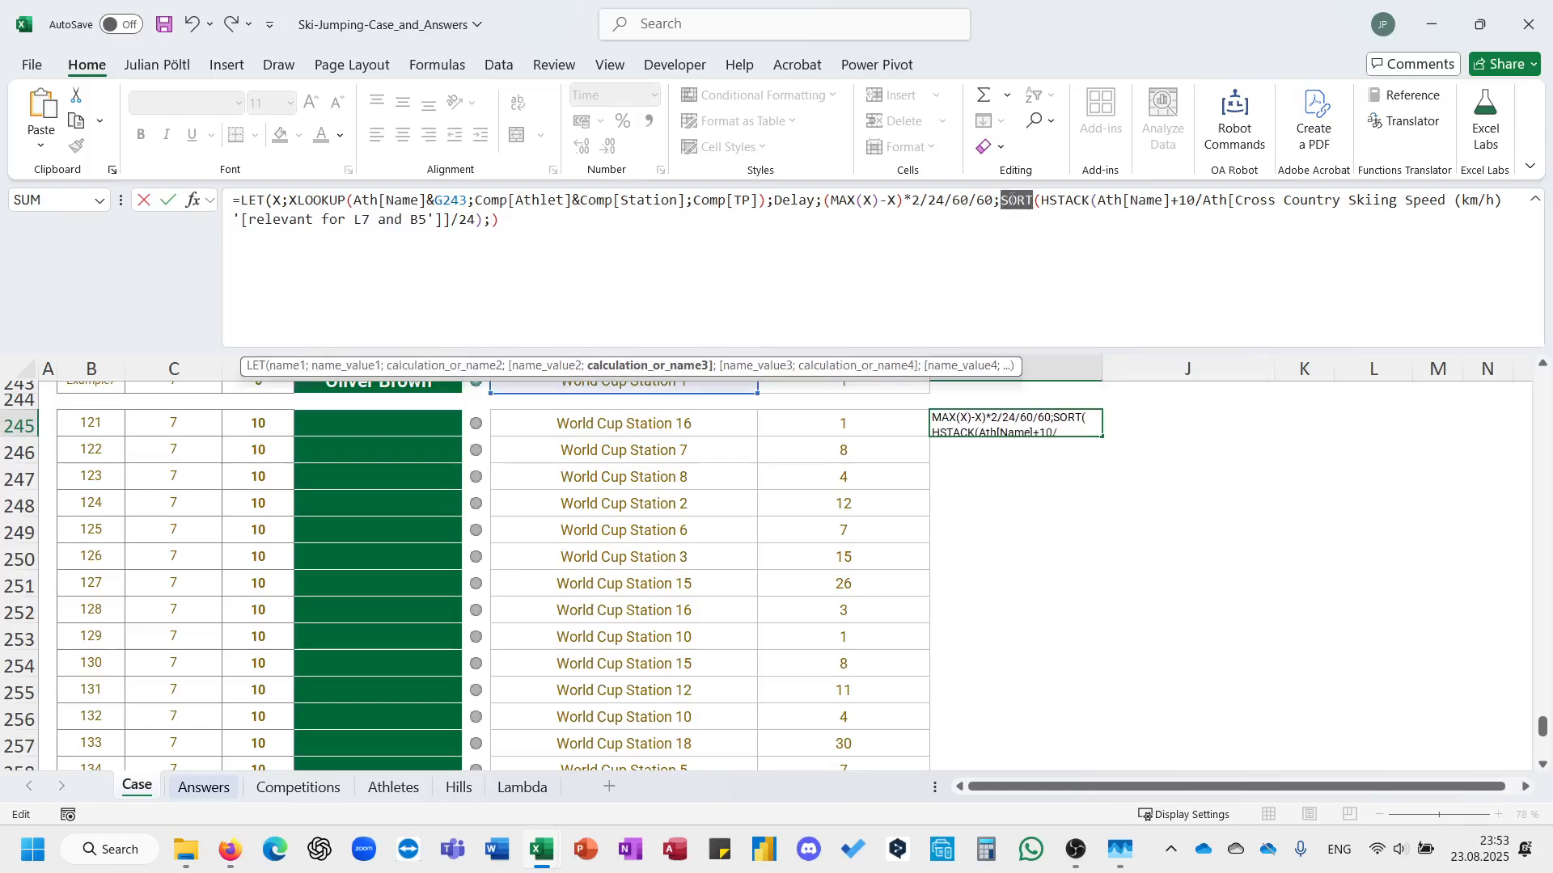
{"action": "key", "text": "Delete"}
{"action": "key", "text": "Delete"}
{"action": "key", "text": "ctrl+End"}
{"action": "key", "text": "BackSpace"}
{"action": "key", "text": "BackSpace"}
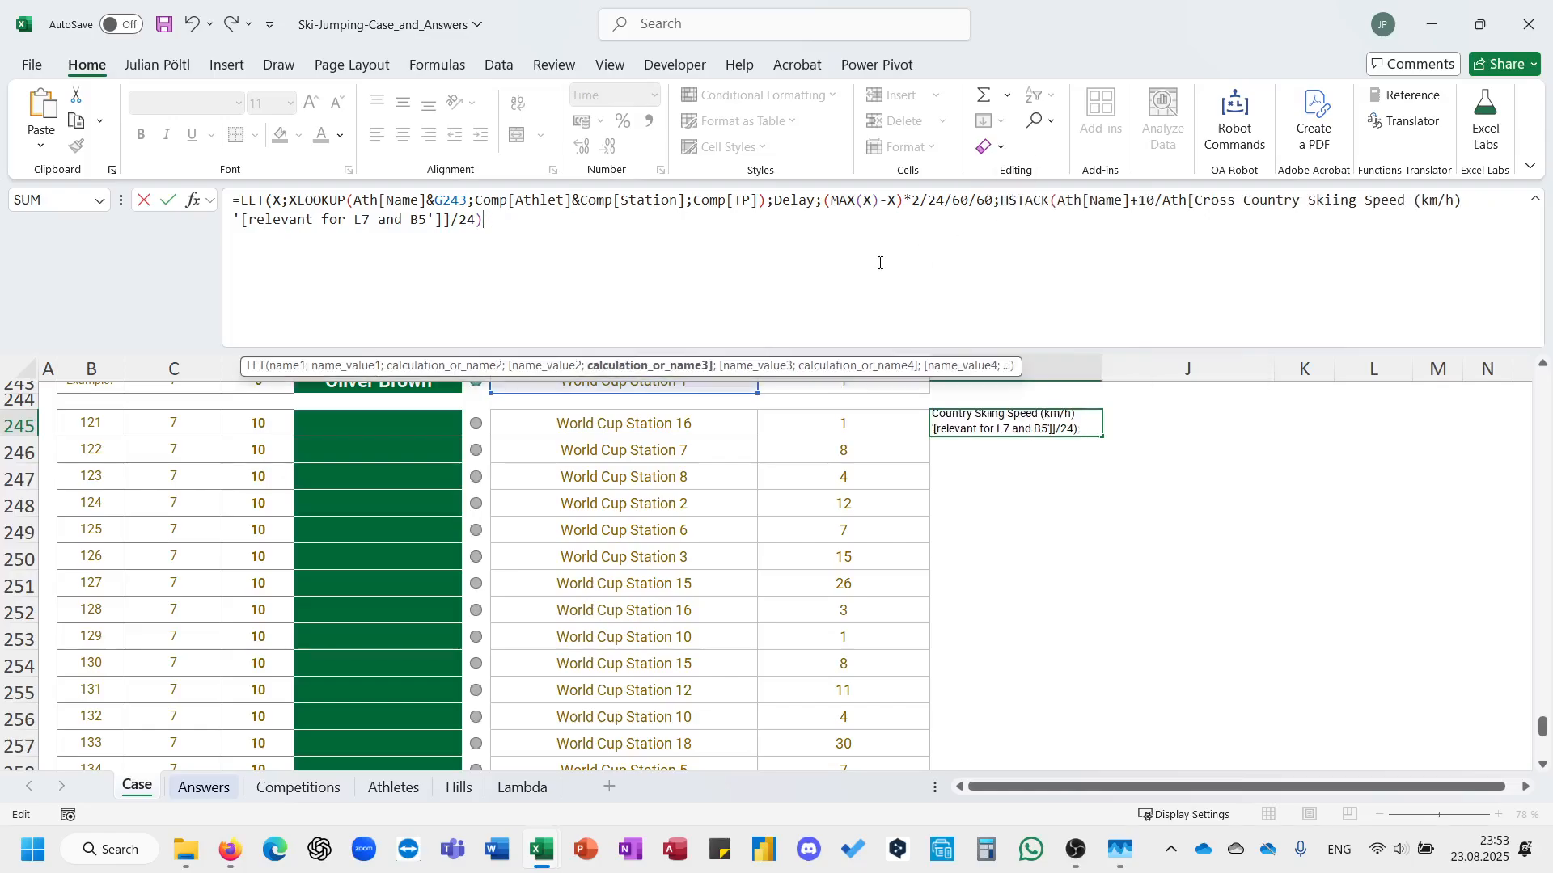
{"action": "type", "text": ")"}
{"action": "key", "text": "Return"}
{"action": "left_click", "coordinate": [1020, 279]}
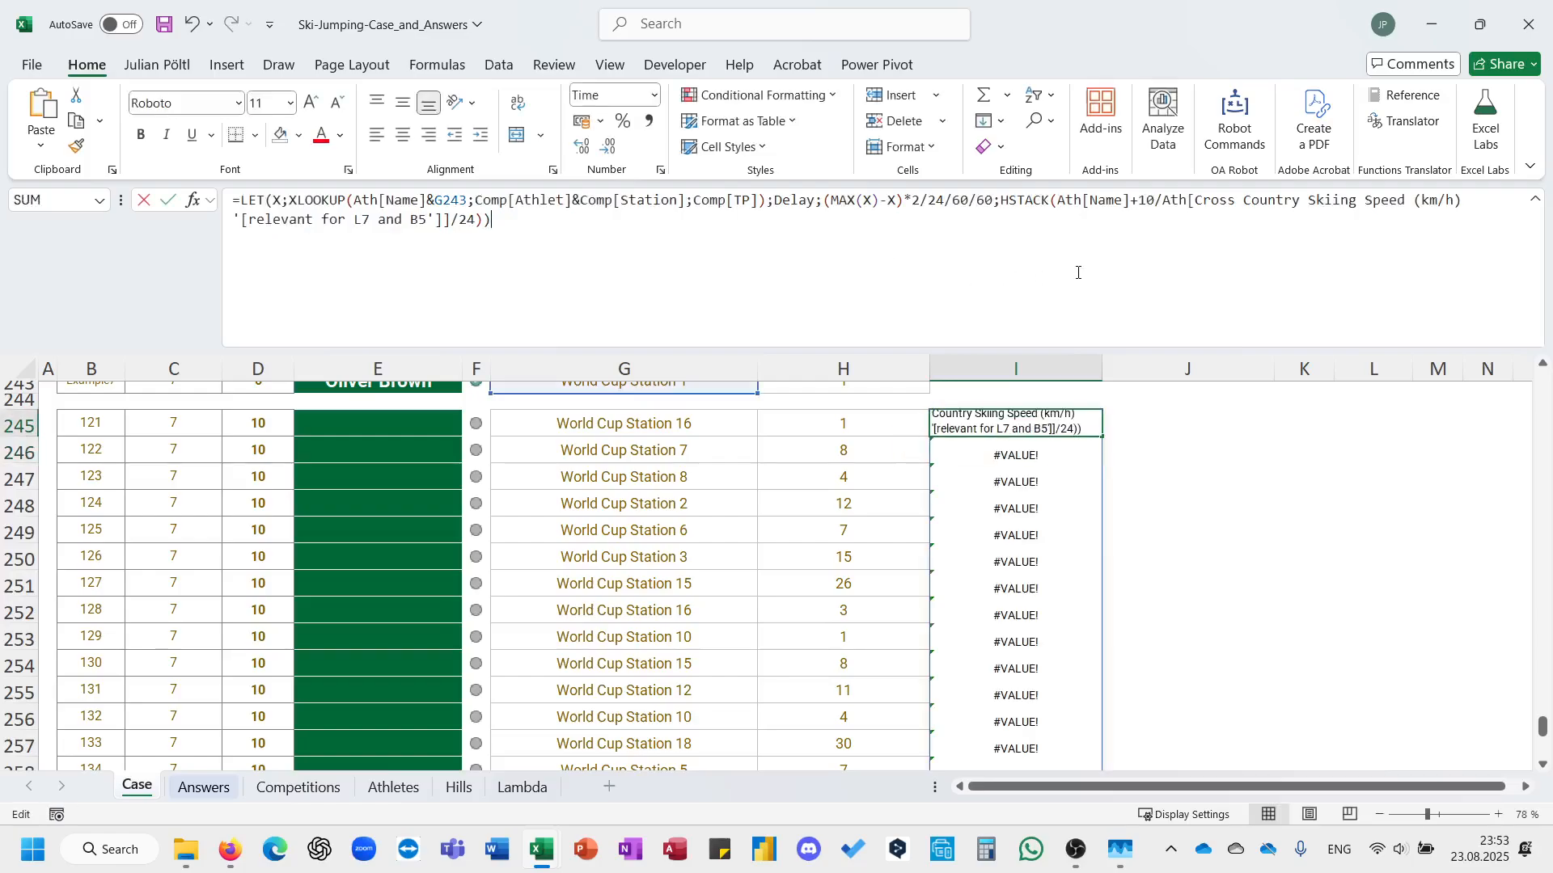
{"action": "left_click", "coordinate": [1136, 199]}
{"action": "key", "text": "Escape"}
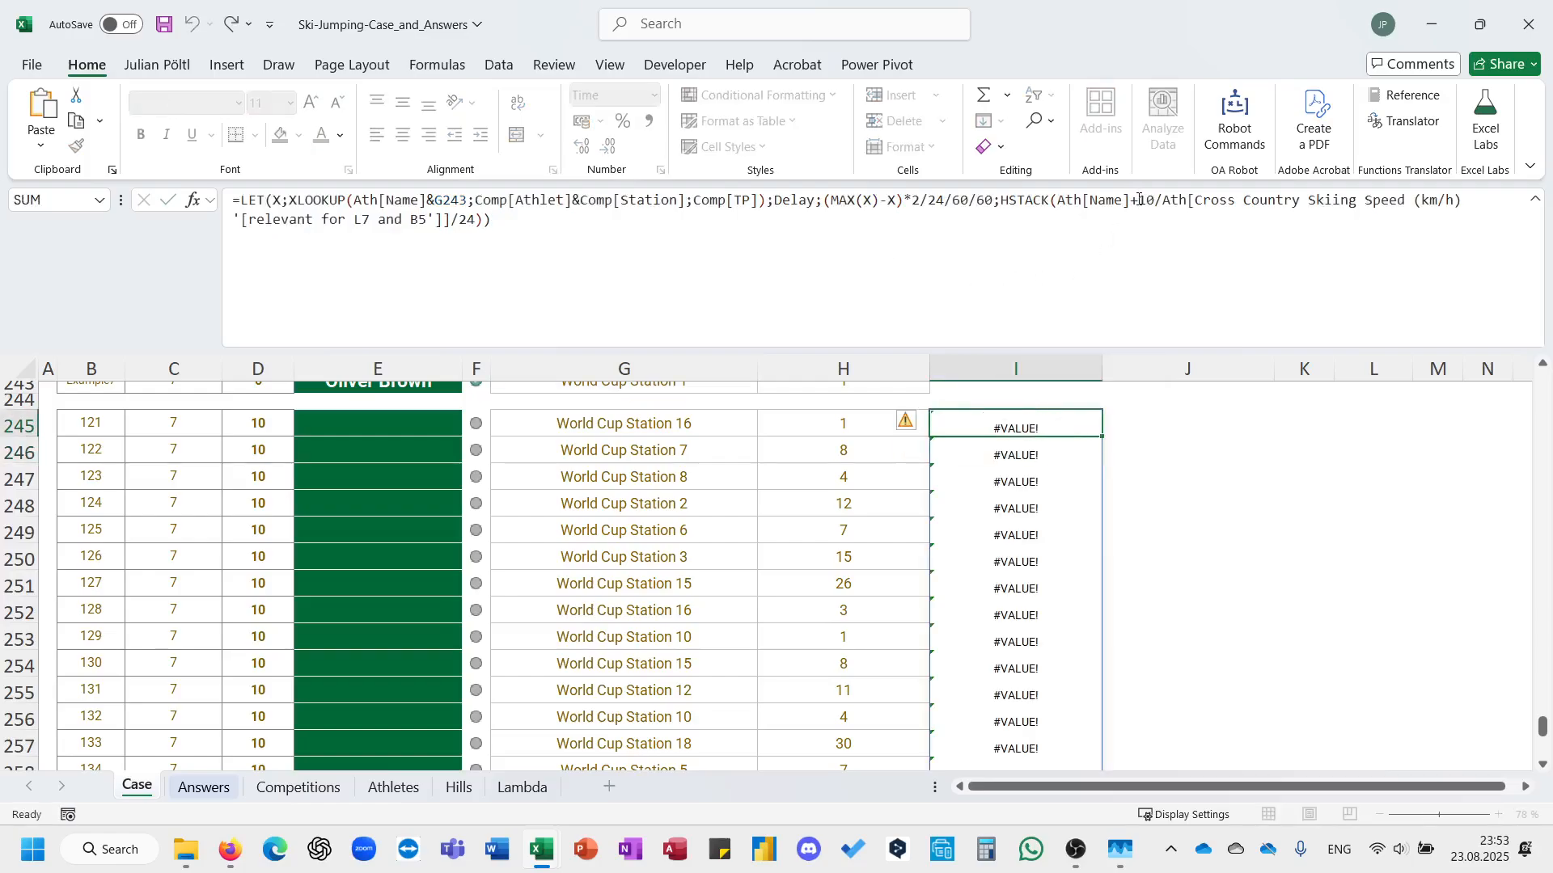
{"action": "key", "text": "ctrl+z"}
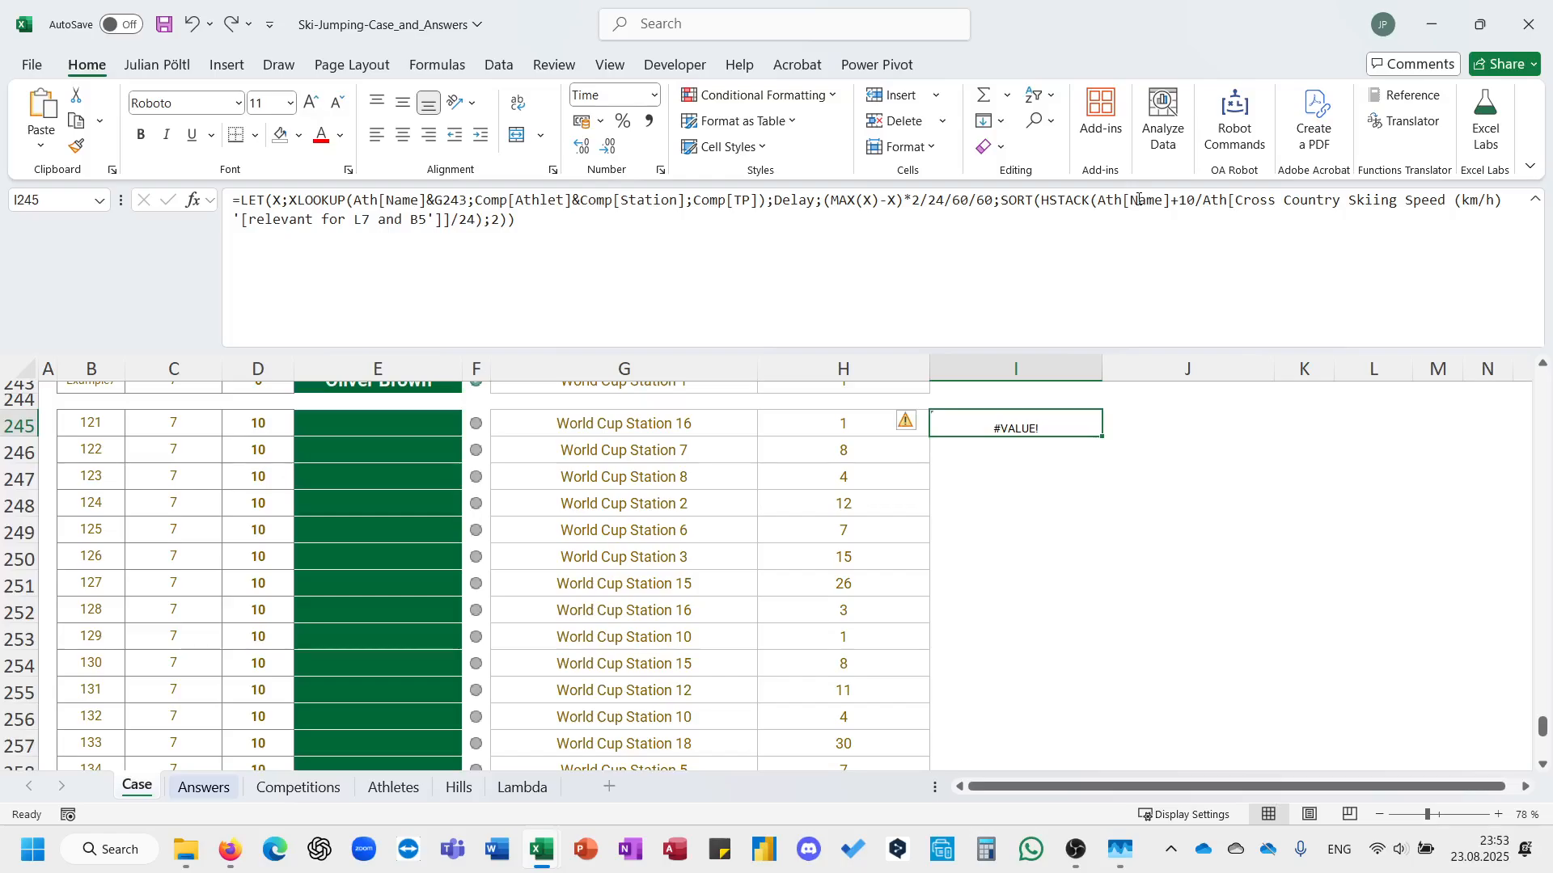
Make Delay+10/Speed the HSTACK's second array by replacing the plus after Ath[Name] with ;Delay+, enter the formula and review the sorted list.
{"action": "left_click", "coordinate": [1176, 200]}
{"action": "key", "text": "BackSpace"}
{"action": "type", "text": ";"}
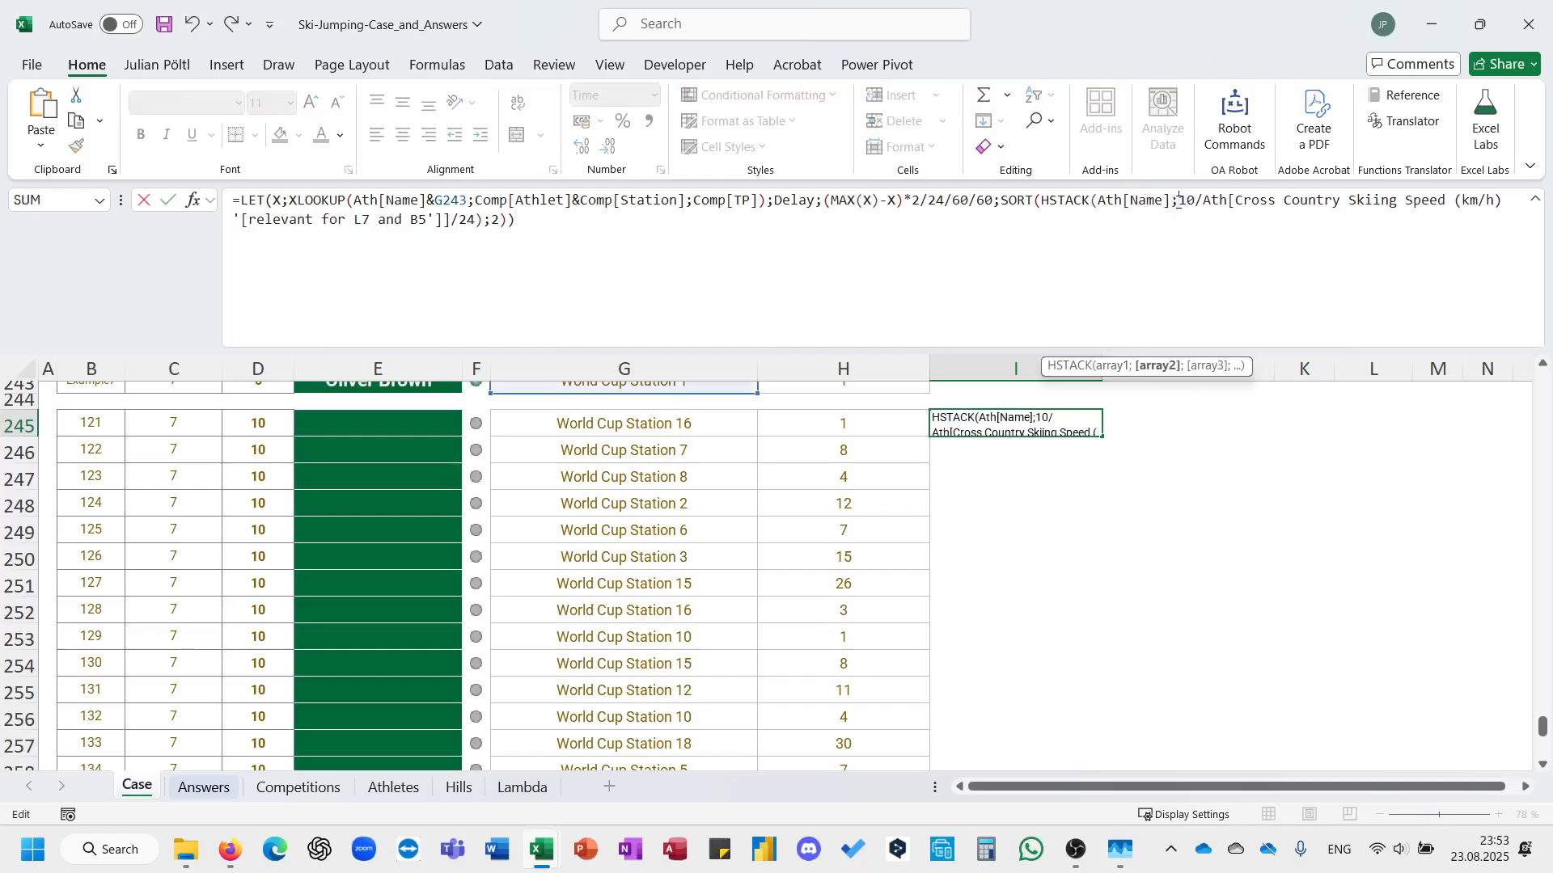
{"action": "key", "text": "BackSpace"}
{"action": "type", "text": "D"}
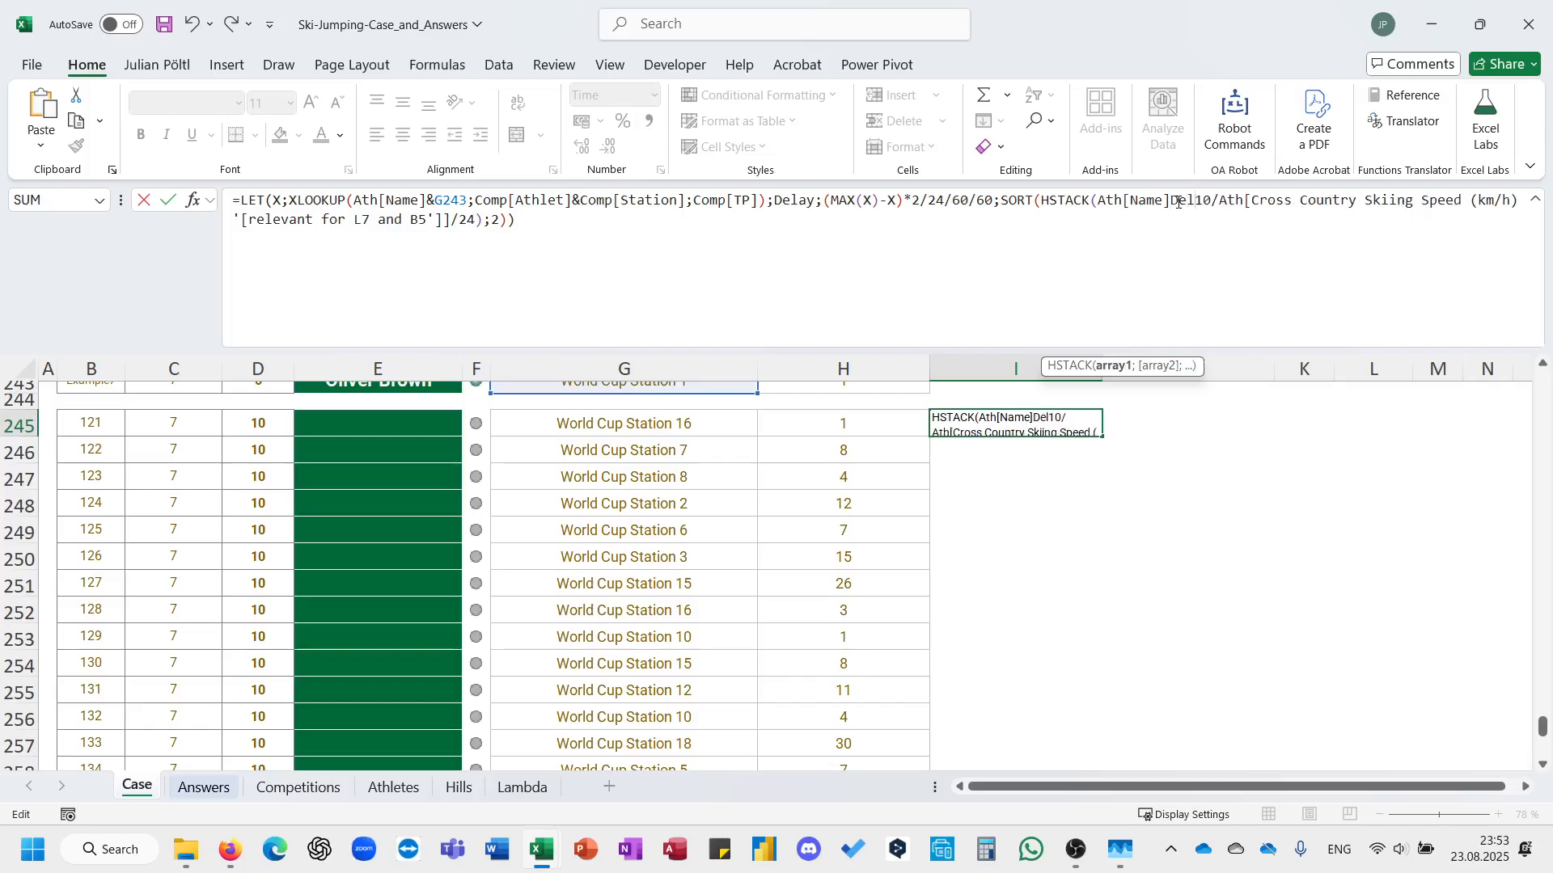
{"action": "key", "text": "BackSpace"}
{"action": "type", "text": ";"}
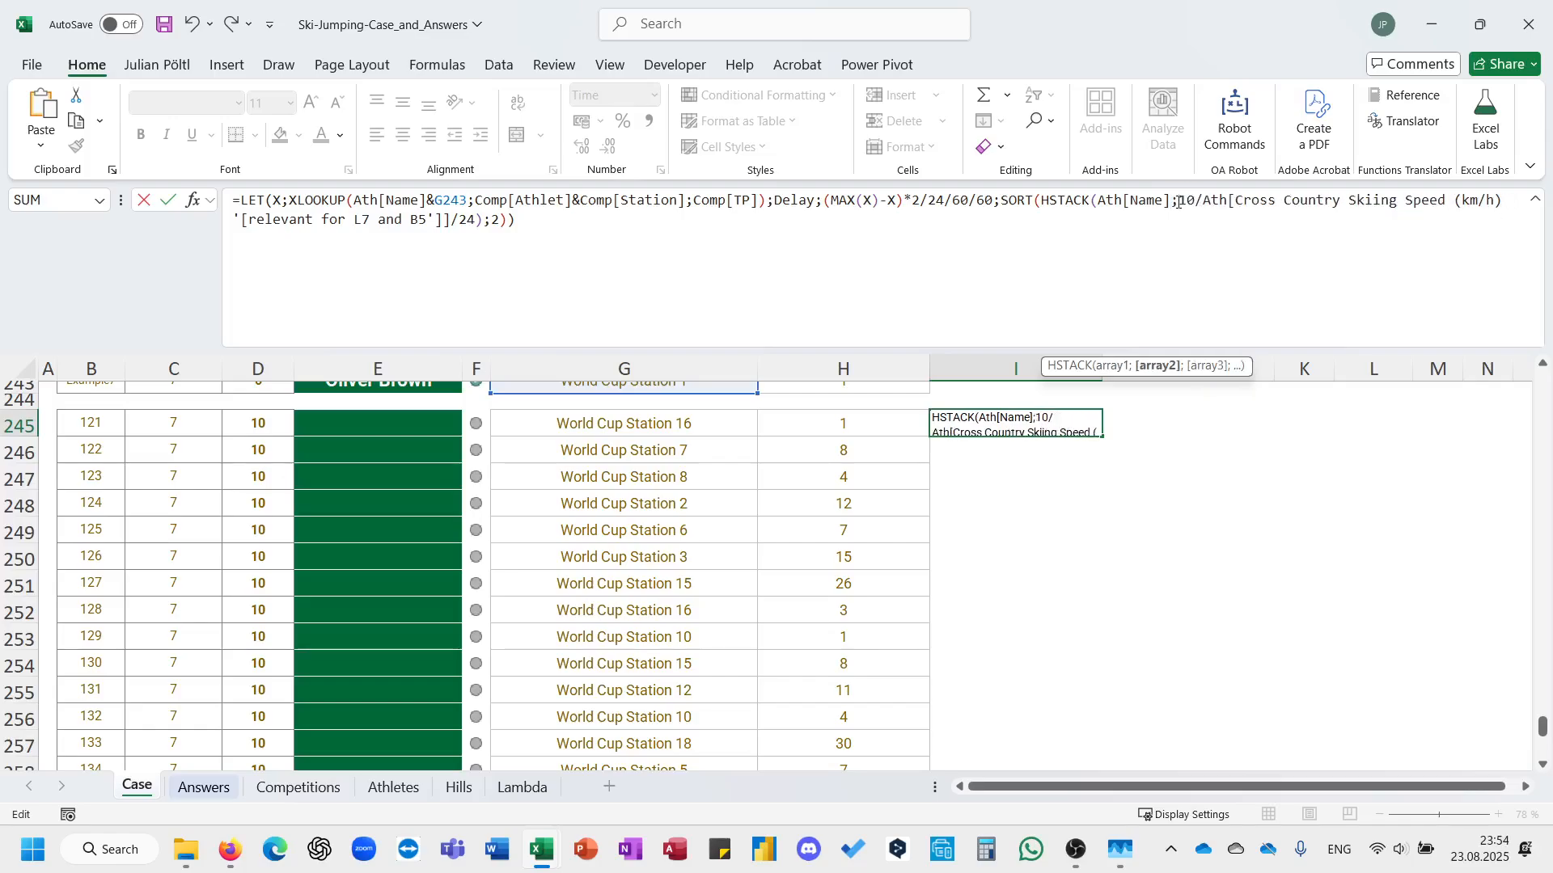
{"action": "type", "text": "Dea"}
{"action": "key", "text": "BackSpace"}
{"action": "type", "text": "l"}
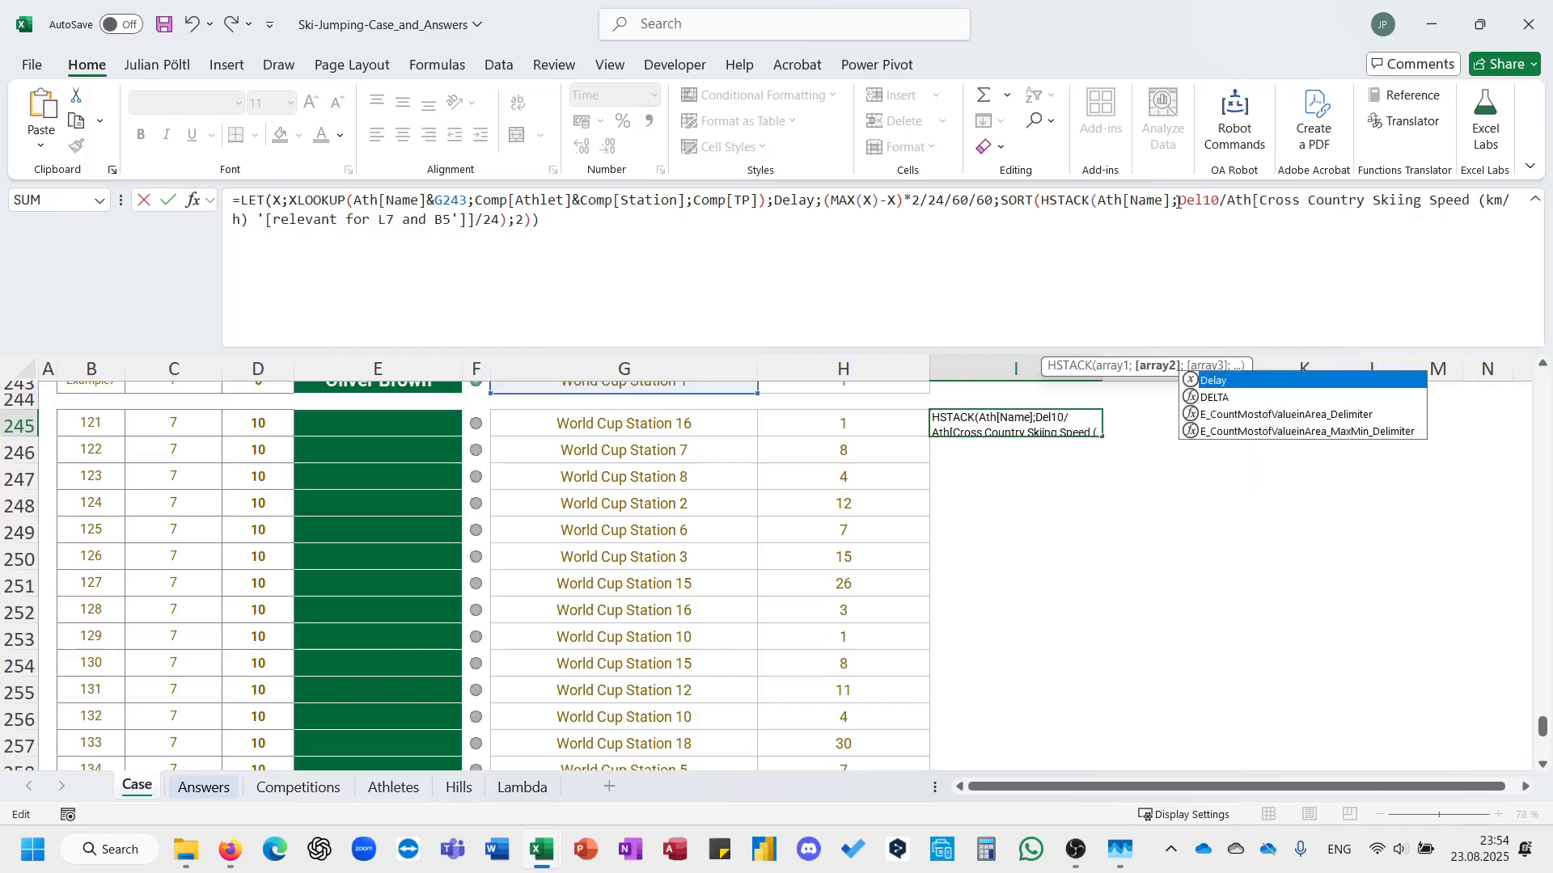
{"action": "key", "text": "Tab"}
{"action": "type", "text": "+"}
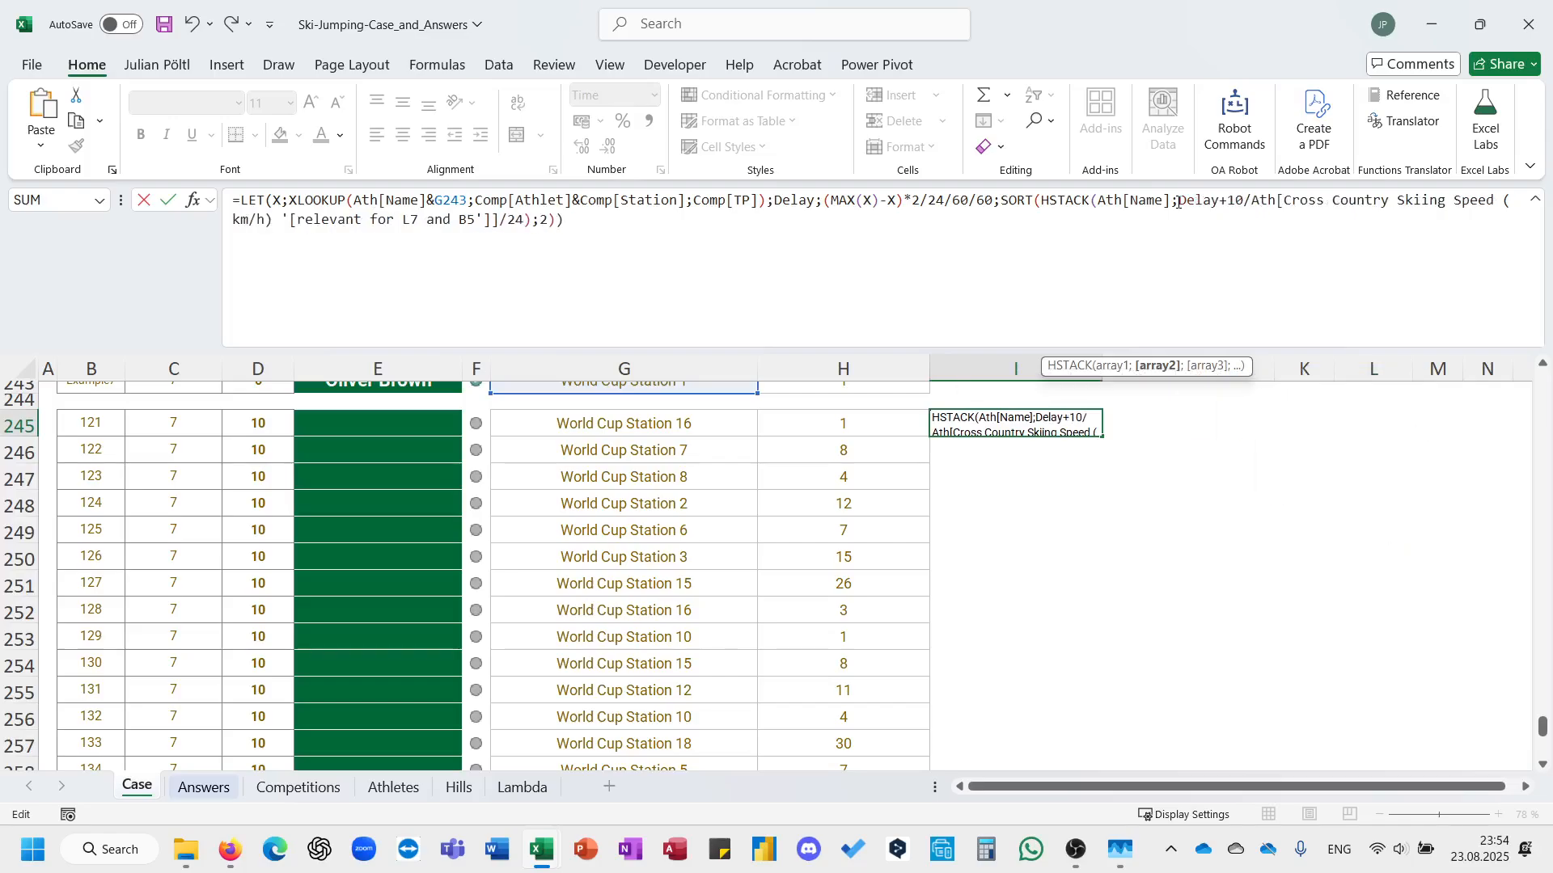
{"action": "key", "text": "ctrl+Return"}
{"action": "key", "text": "ctrl+Down"}
{"action": "key", "text": "ctrl+Up"}
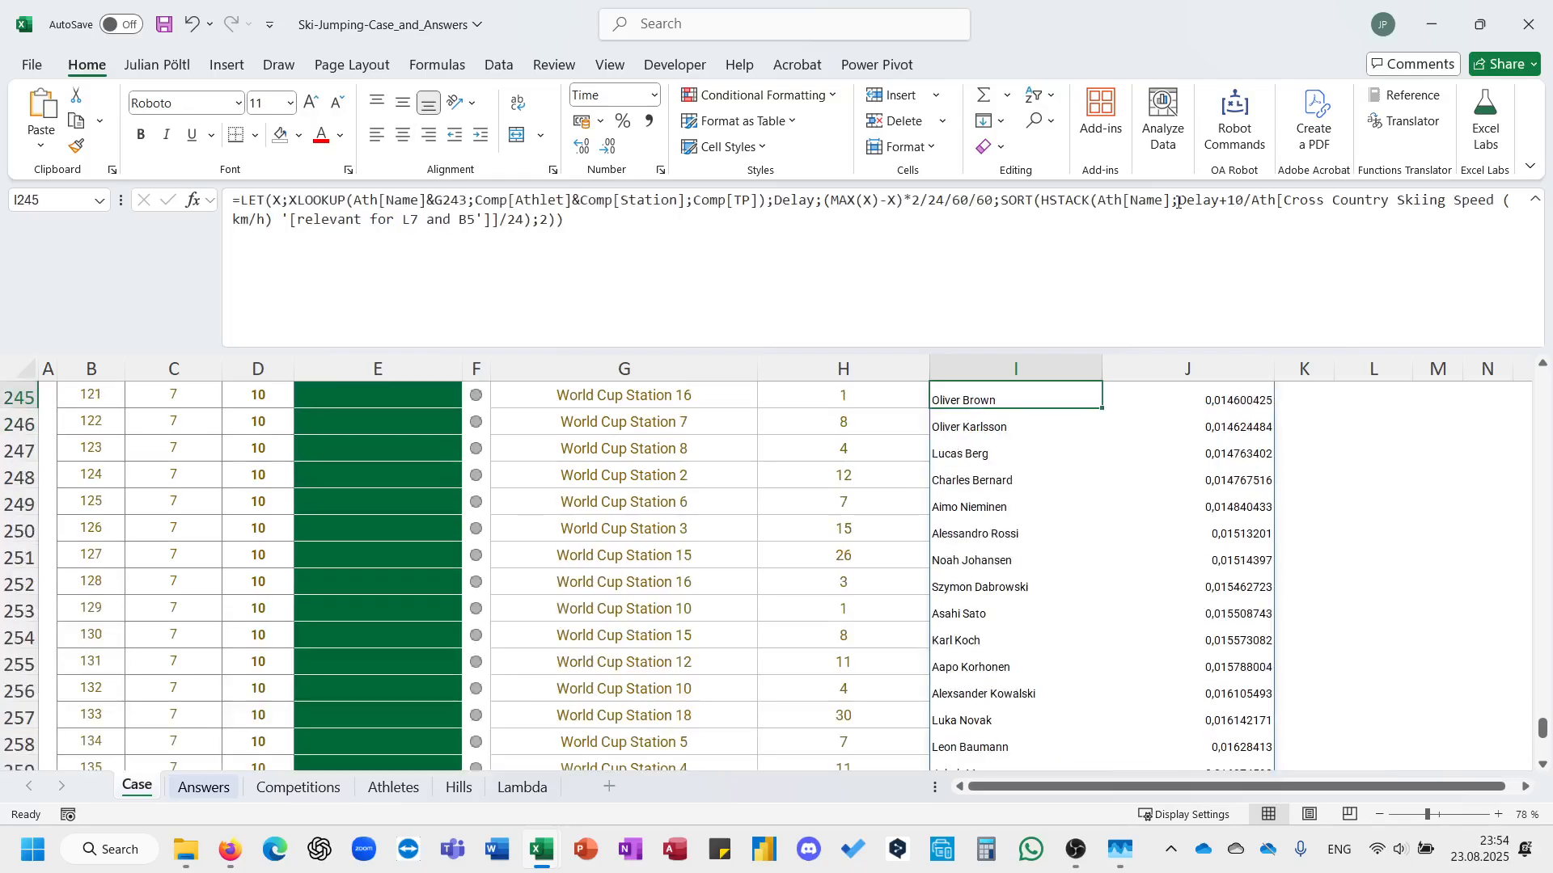
{"action": "scroll", "coordinate": [1059, 371], "scroll_direction": "up", "scroll_amount": 1}
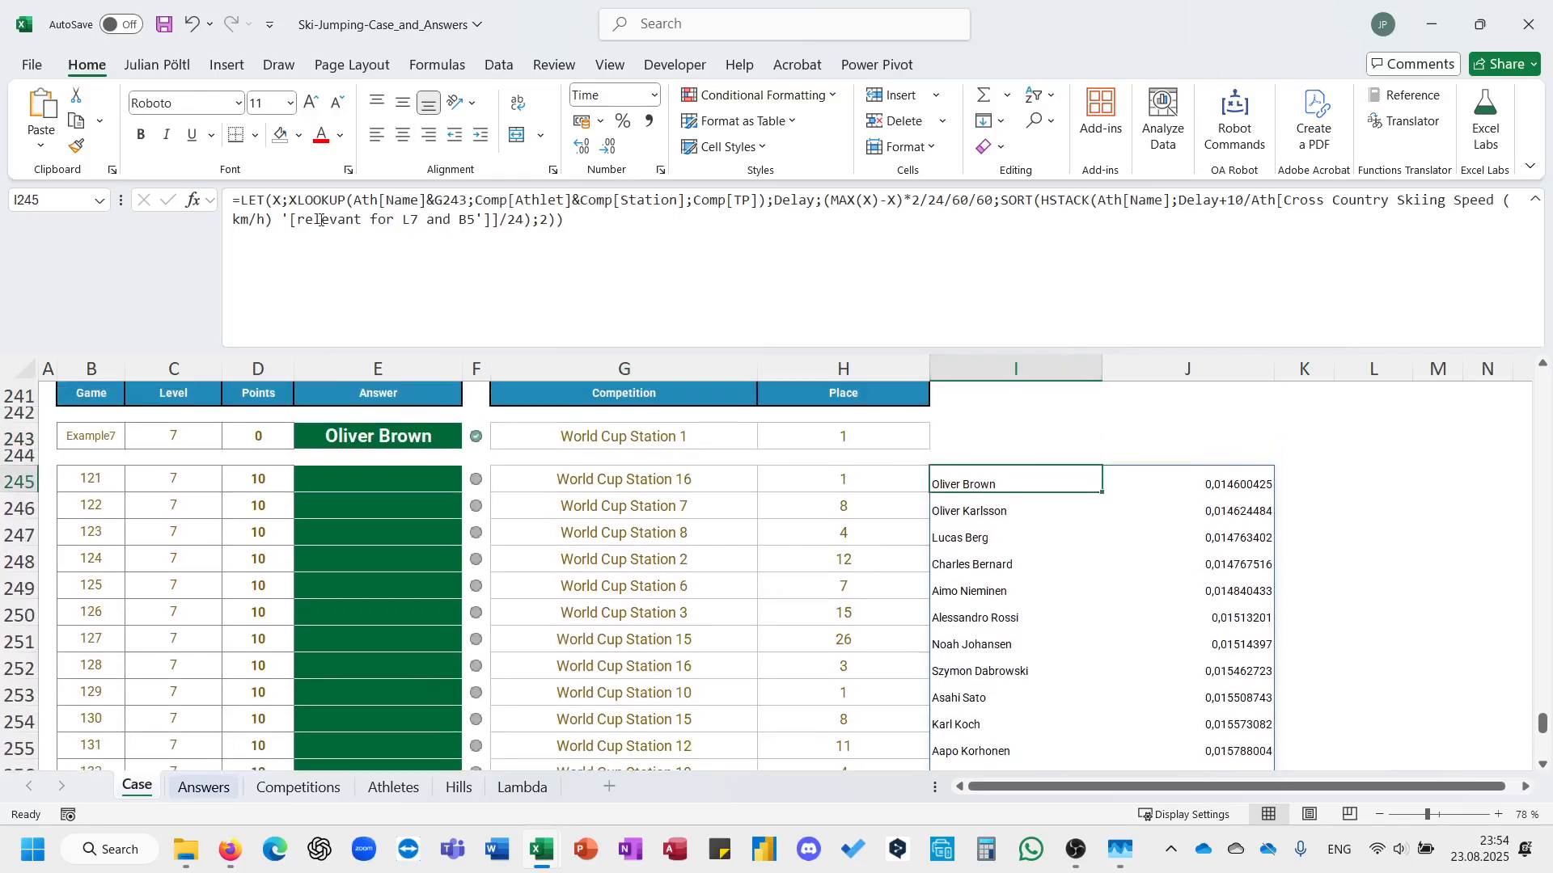
Wrap the SORT in INDEX with the example's place in H243 as row and 1 as column, and enter the formula.
{"action": "left_click", "coordinate": [1003, 201]}
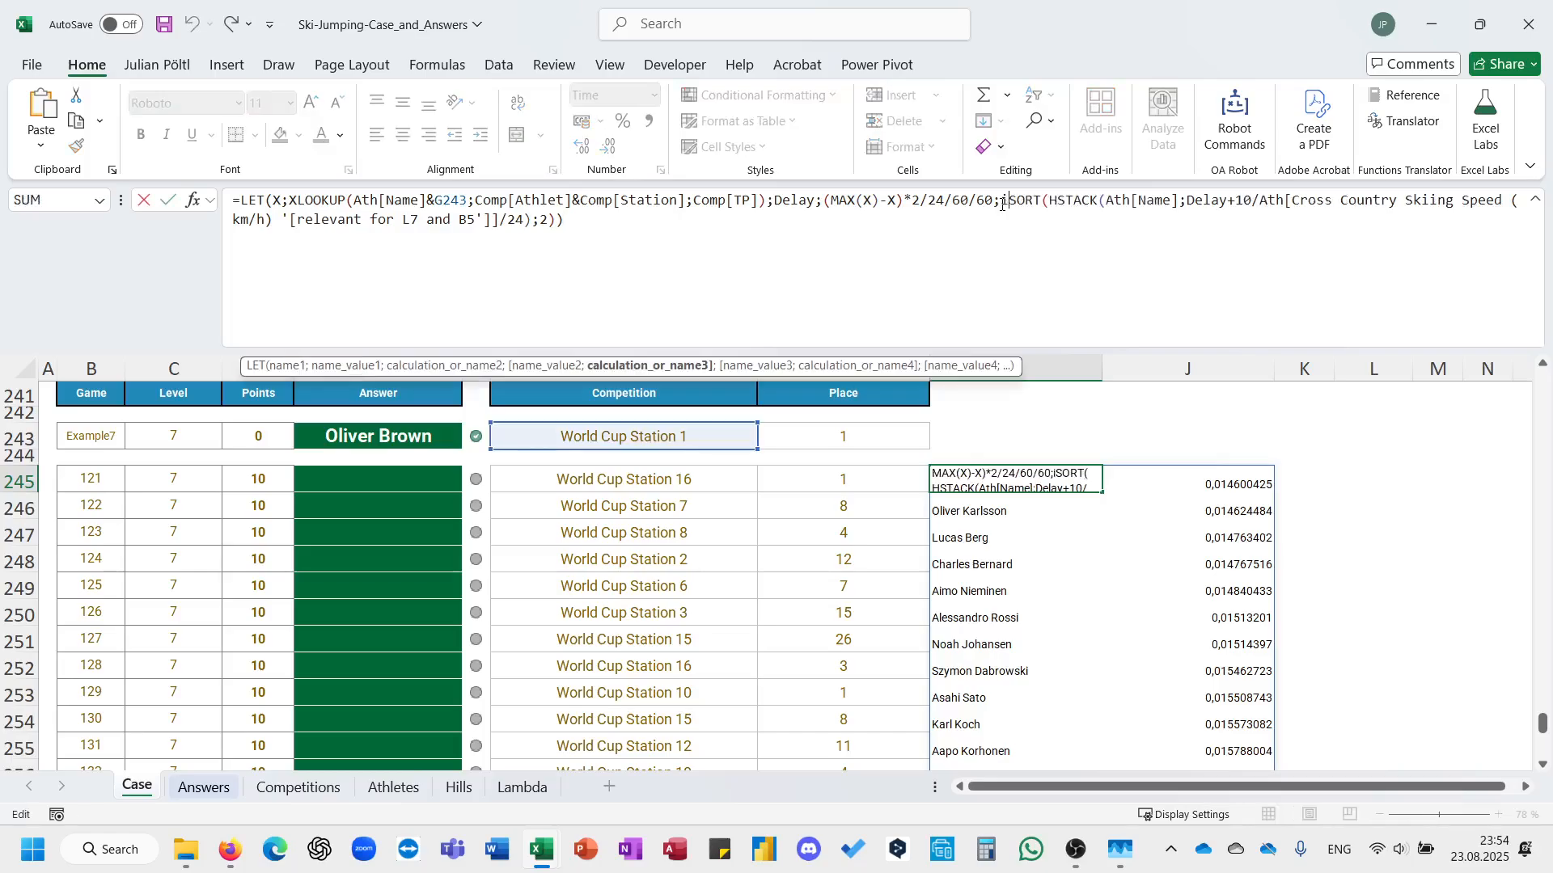
{"action": "type", "text": "INDEX("}
{"action": "key", "text": "ctrl+End"}
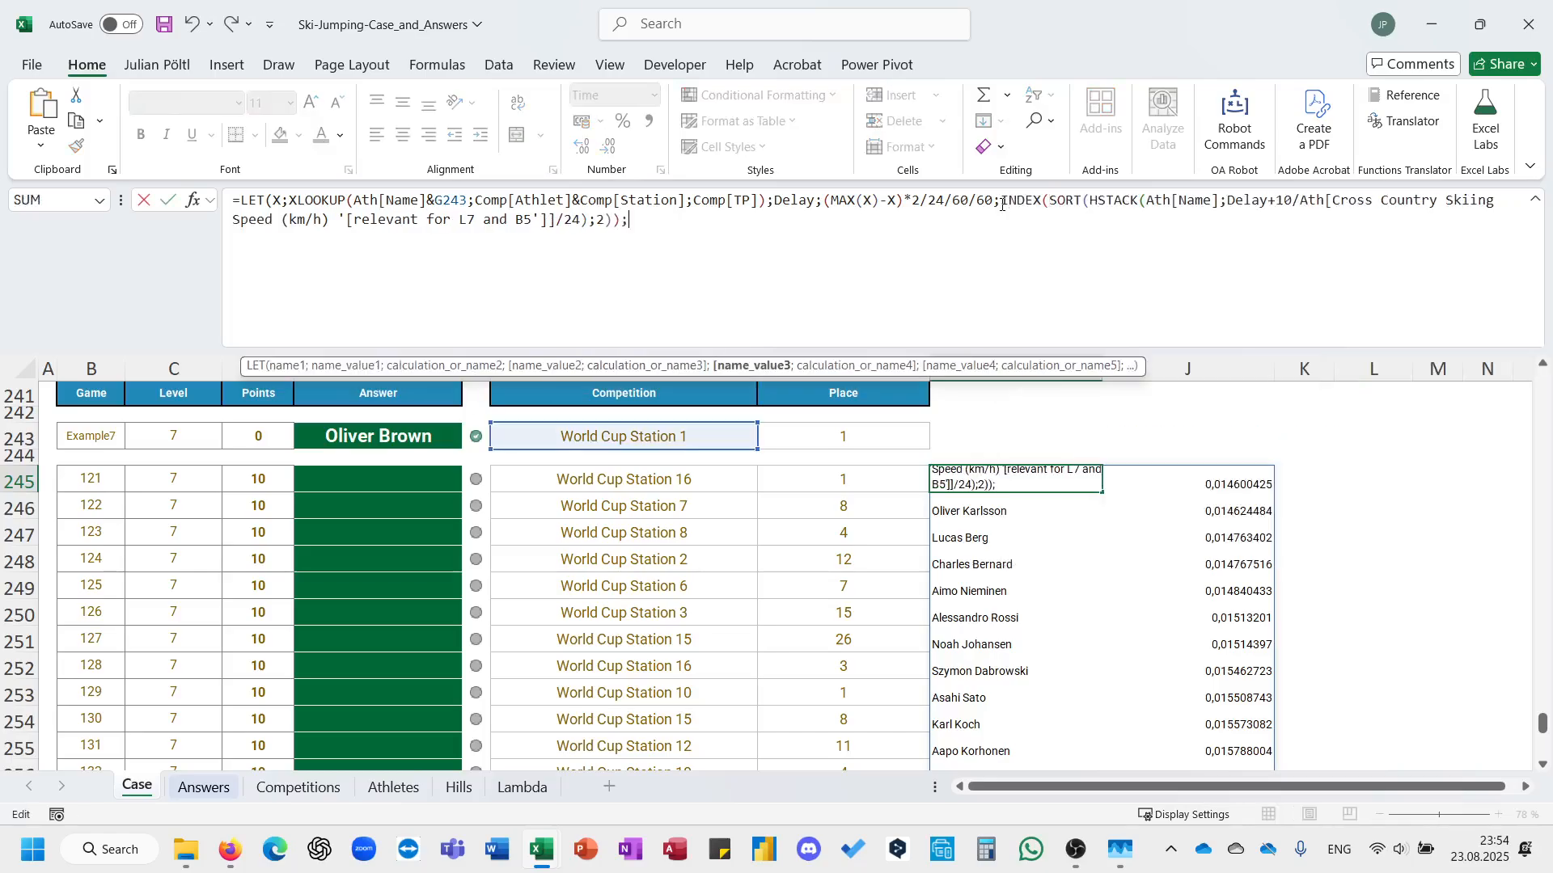
{"action": "key", "text": "BackSpace"}
{"action": "type", "text": ";"}
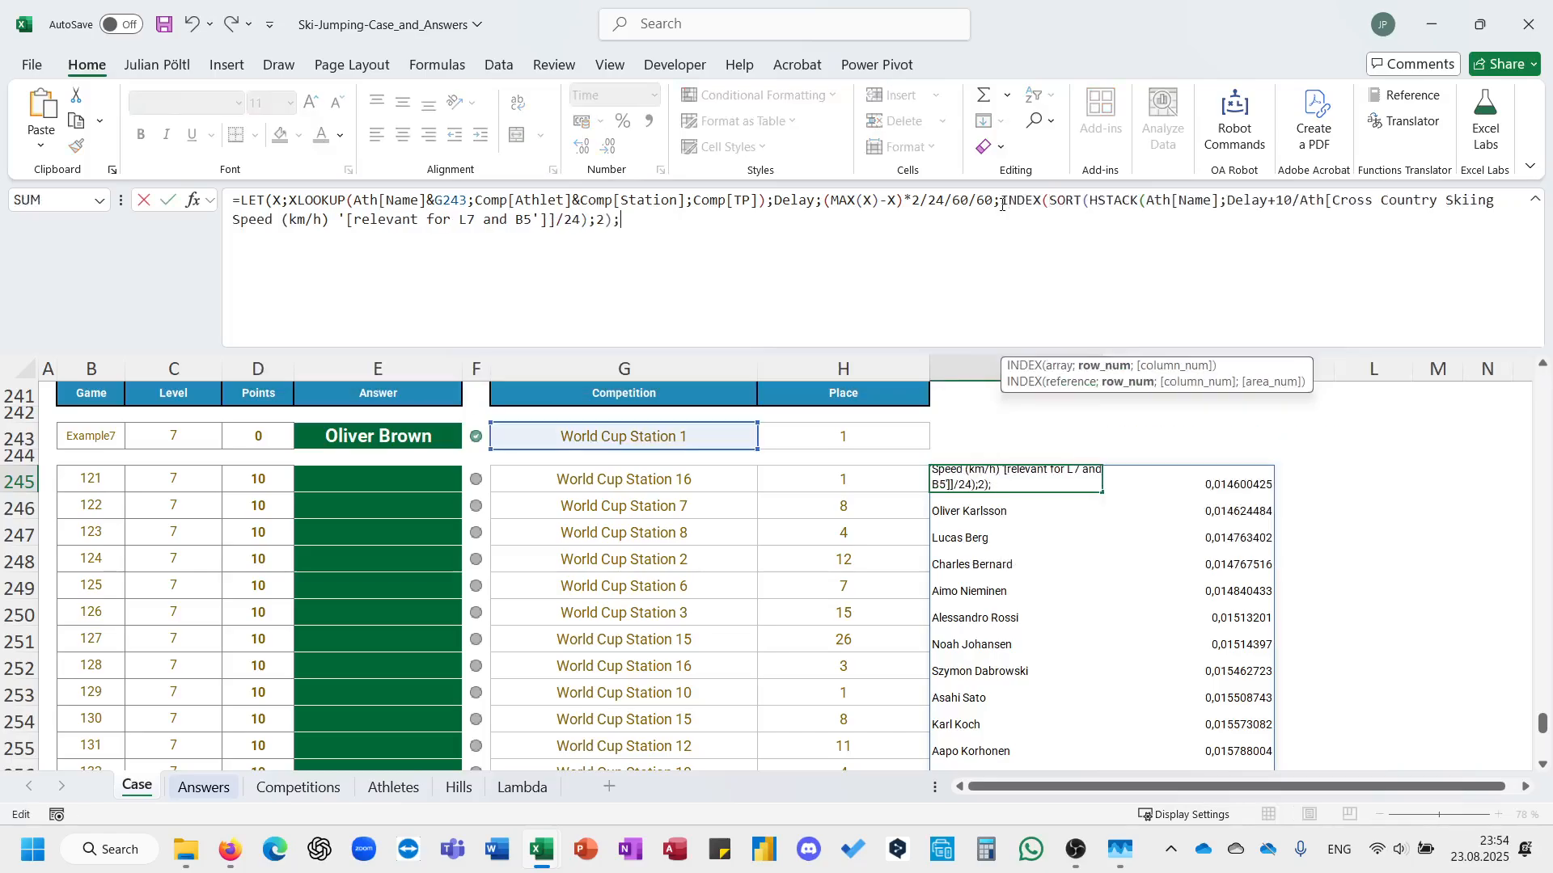
{"action": "left_click", "coordinate": [807, 434]}
{"action": "type", "text": ";1)"}
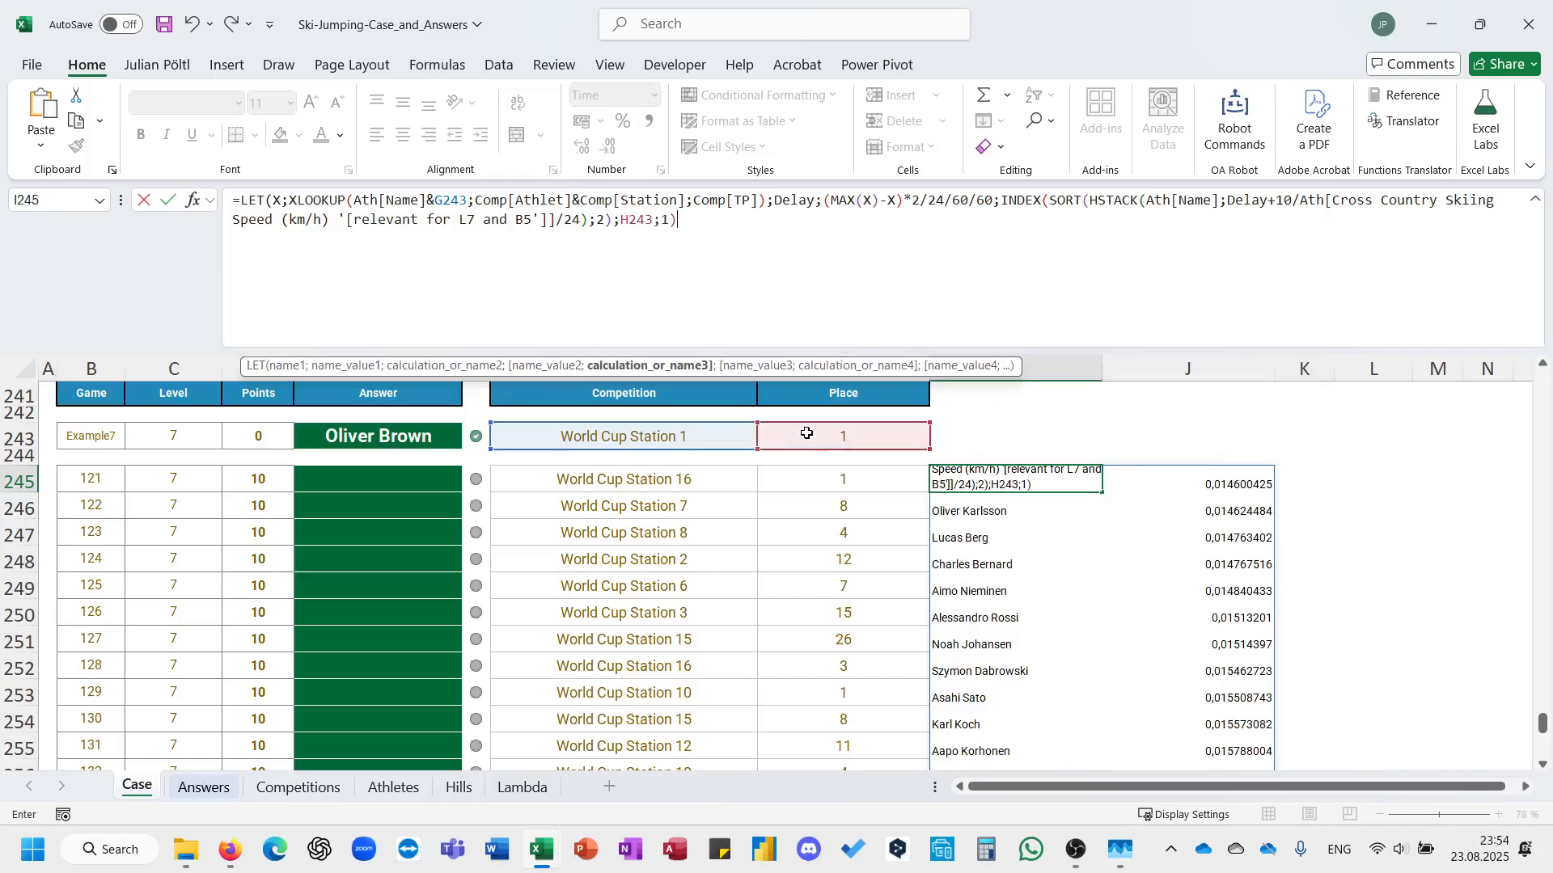
{"action": "key", "text": "Return"}
{"action": "key", "text": "Return"}
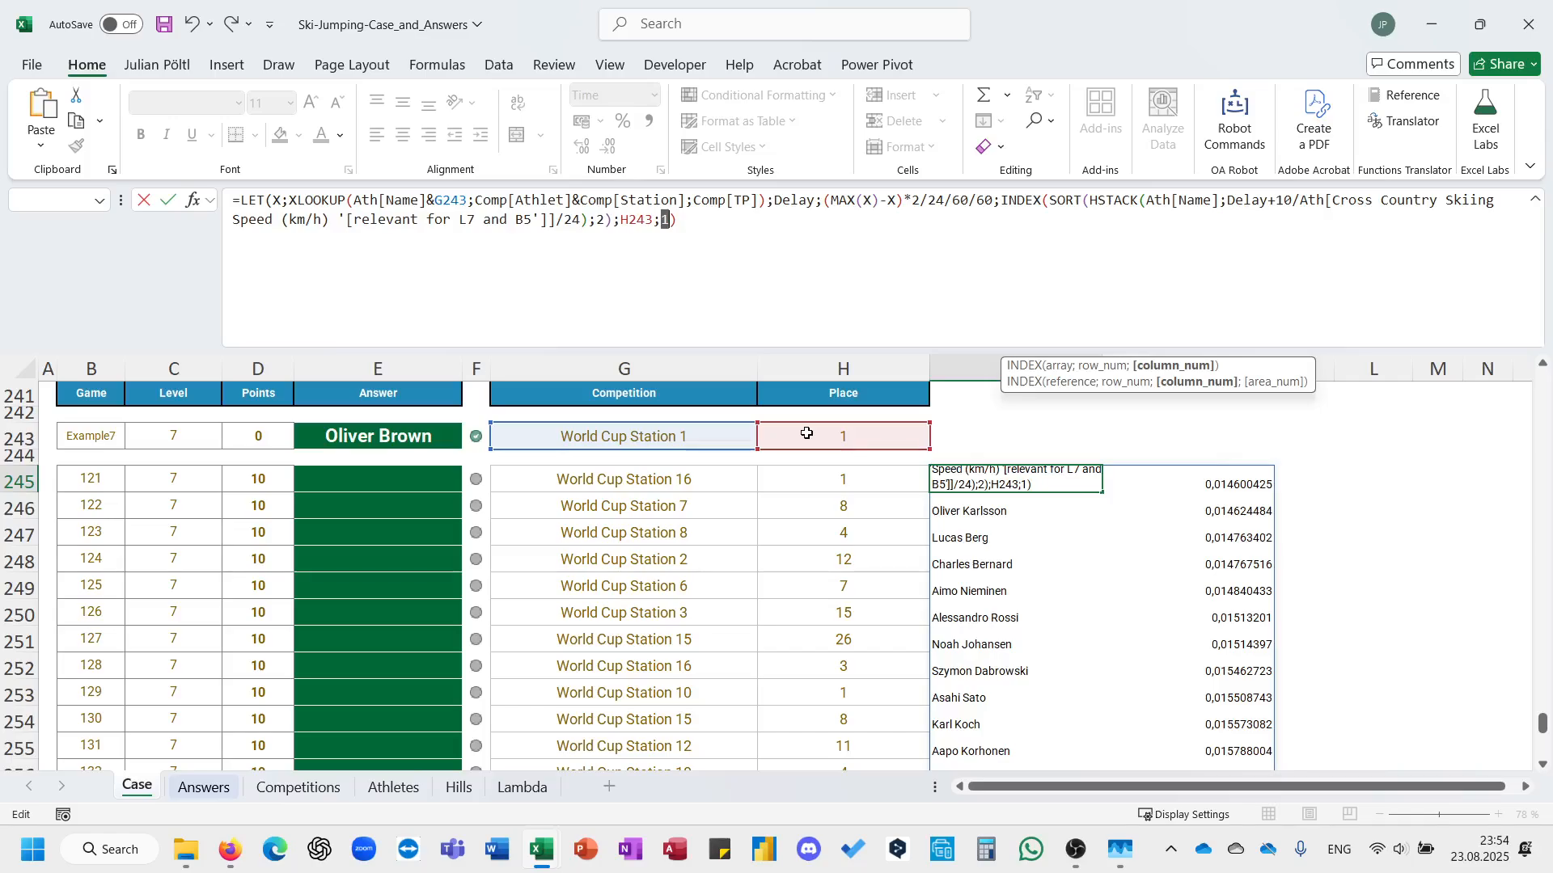
{"action": "key", "text": "End"}
{"action": "type", "text": ")"}
{"action": "key", "text": "Return"}
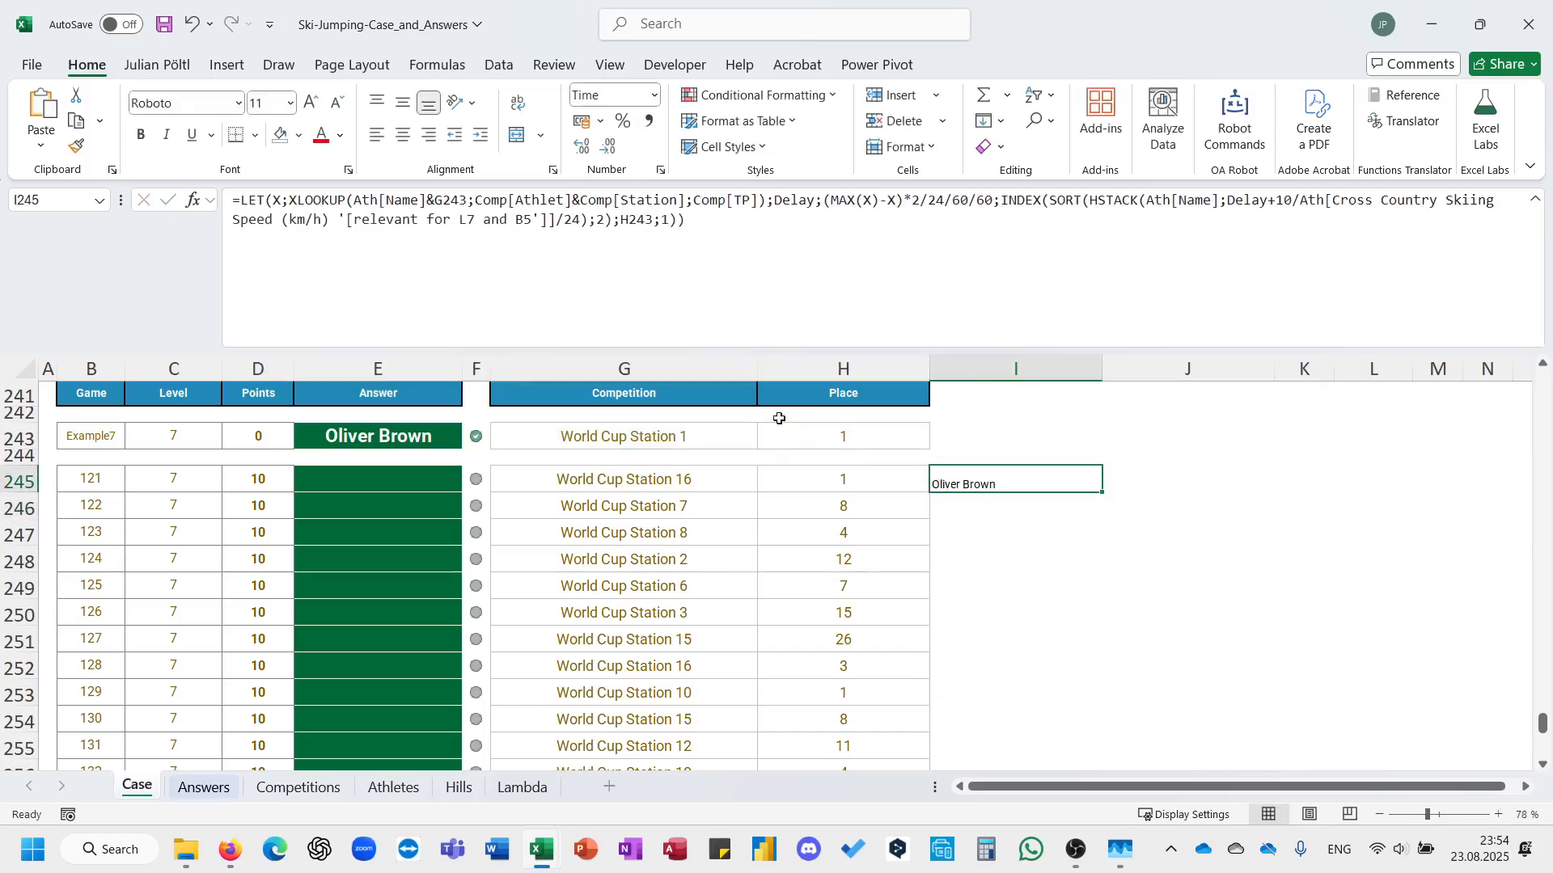
Move the formula from I245 into E243, replacing the Example 7 answer text.
{"action": "left_click", "coordinate": [683, 282]}
{"action": "key", "text": "ctrl+a"}
{"action": "key", "text": "ctrl+x"}
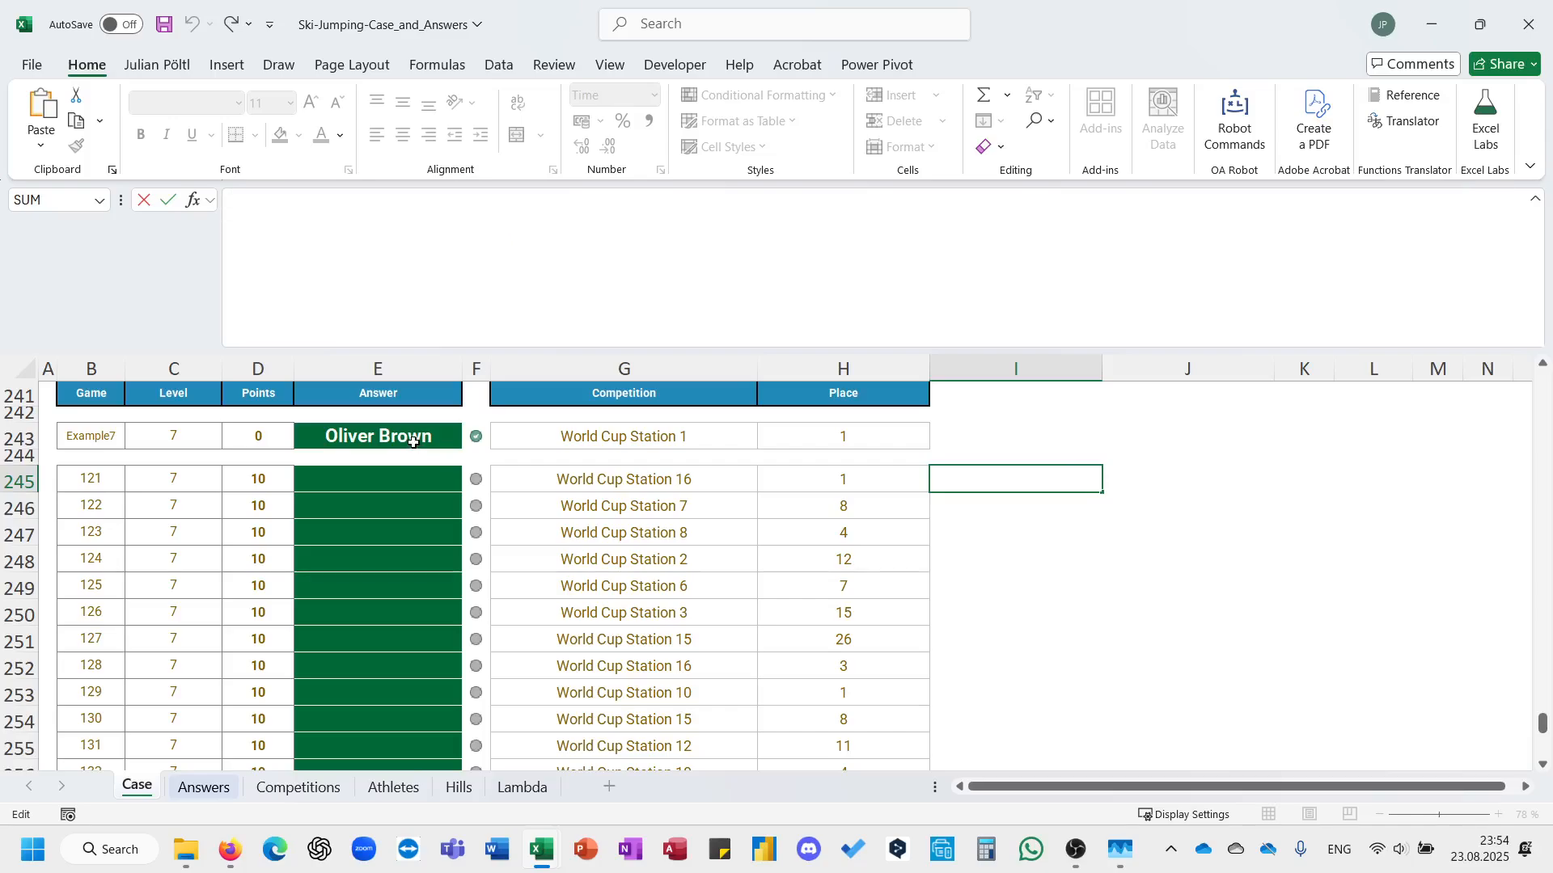
{"action": "left_click", "coordinate": [414, 442]}
{"action": "left_click_drag", "start_coordinate": [269, 200], "coordinate": [429, 271]}
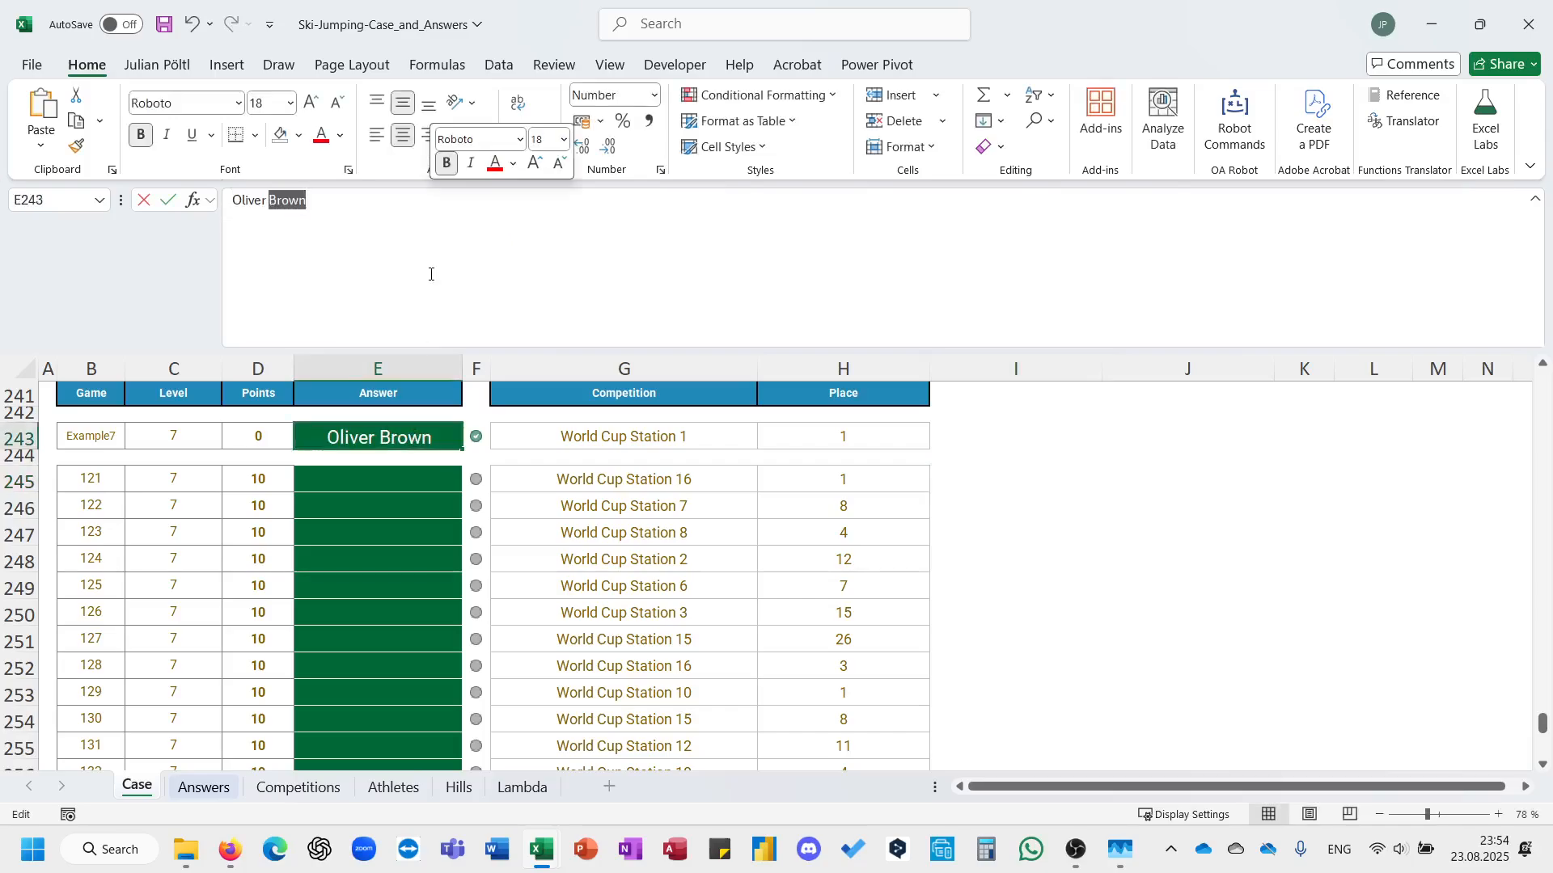
{"action": "key", "text": "ctrl+a"}
{"action": "key", "text": "ctrl+v"}
{"action": "key", "text": "ctrl+Return"}
Copy the E243 formula to E245 and fill it down through all the Level 7 answers.
{"action": "key", "text": "ctrl+c"}
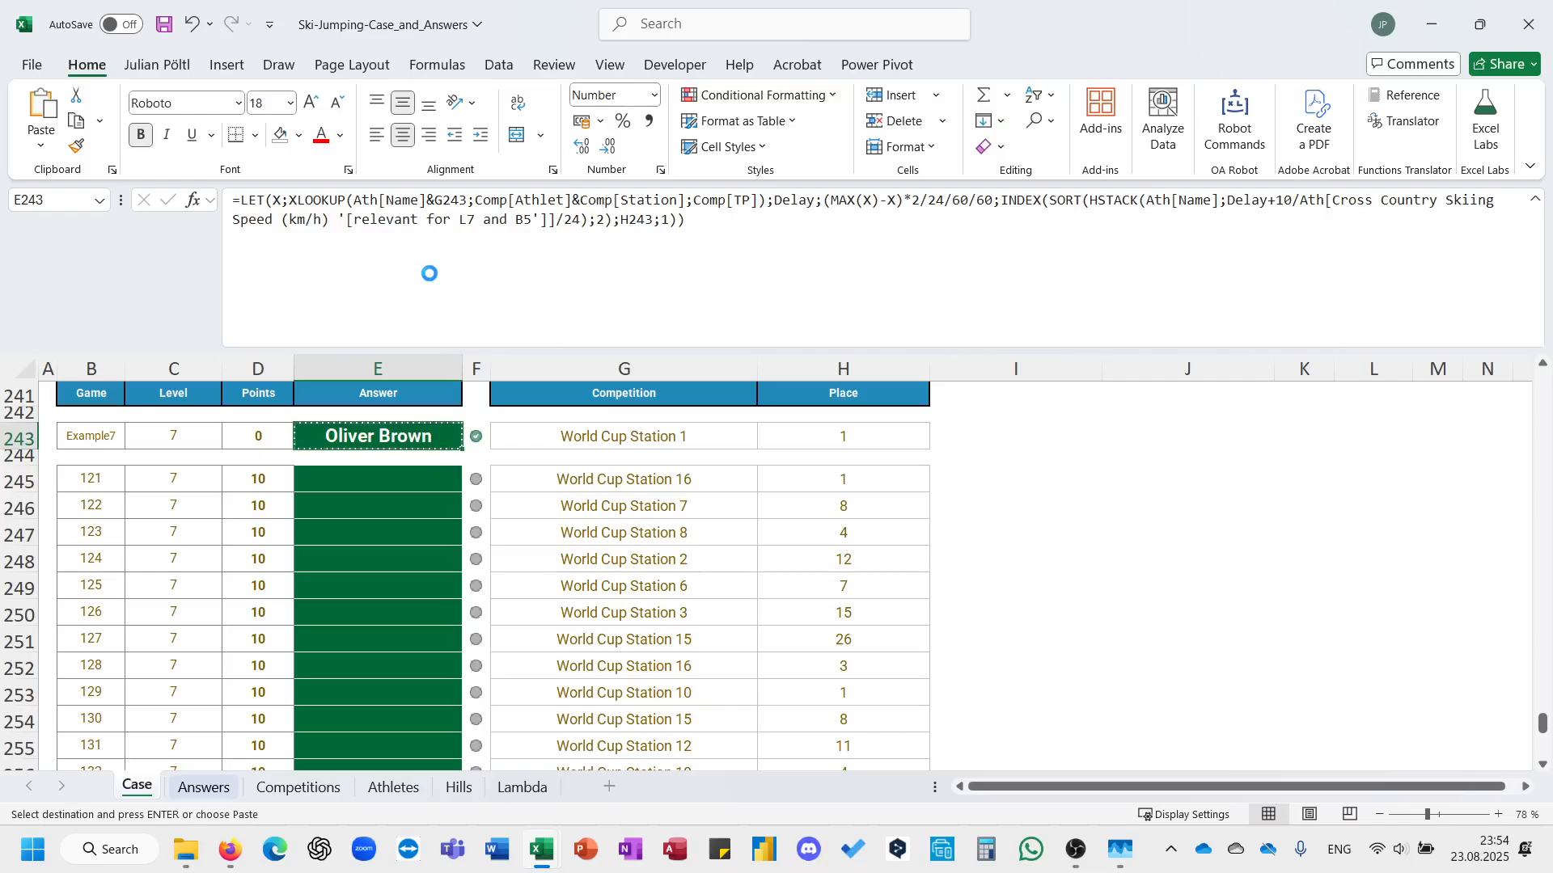
{"action": "key", "text": "Down"}
{"action": "key", "text": "Down"}
{"action": "key", "text": "Return"}
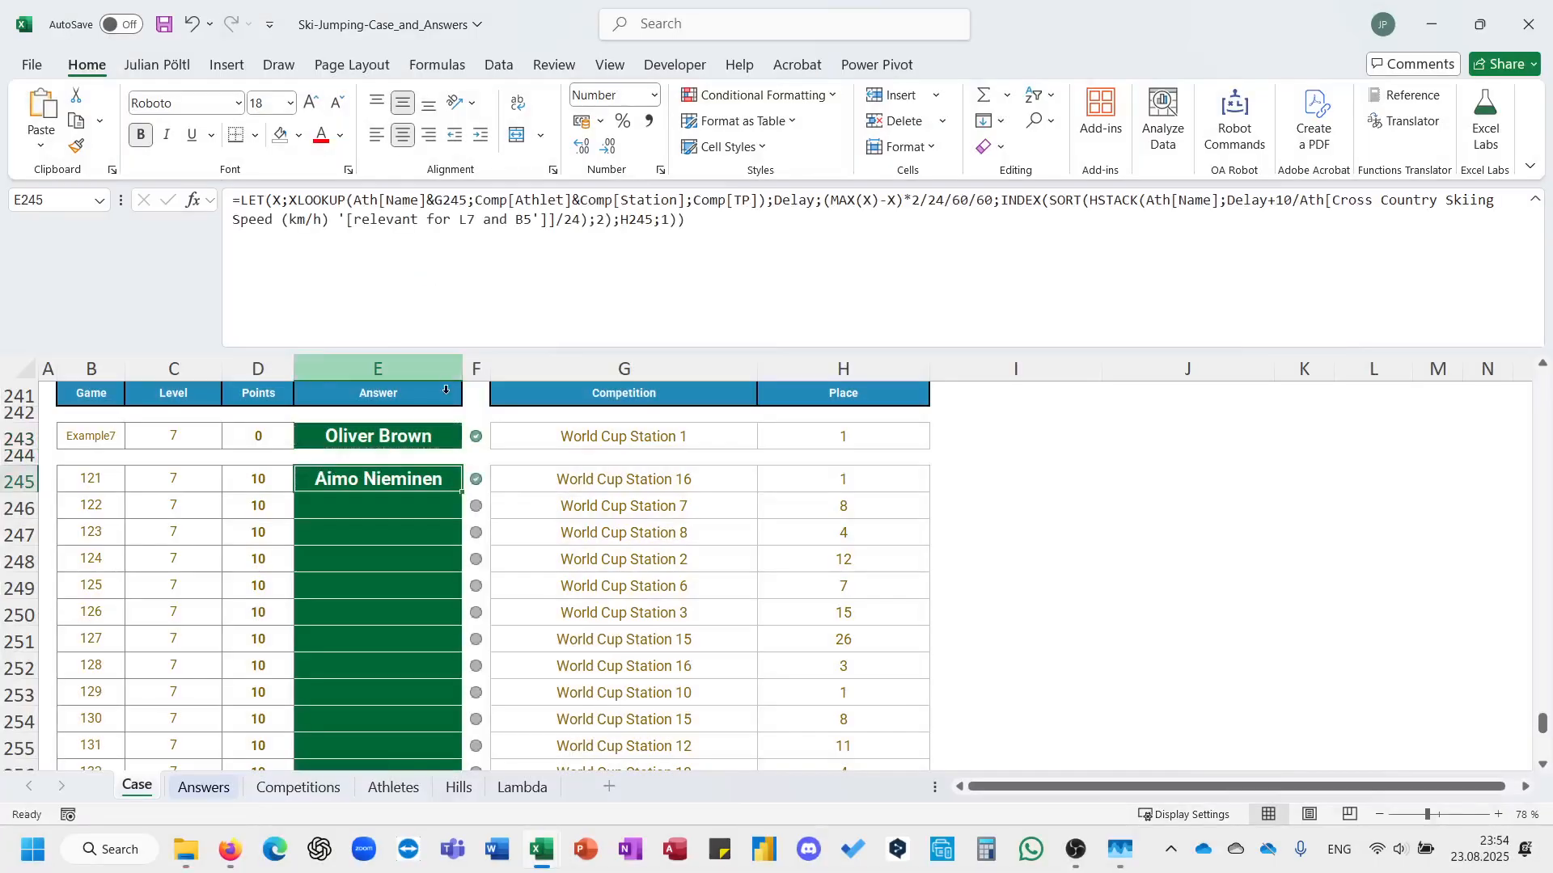
{"action": "double_click", "coordinate": [453, 479]}
{"action": "scroll", "coordinate": [697, 575], "scroll_direction": "down", "scroll_amount": 1}
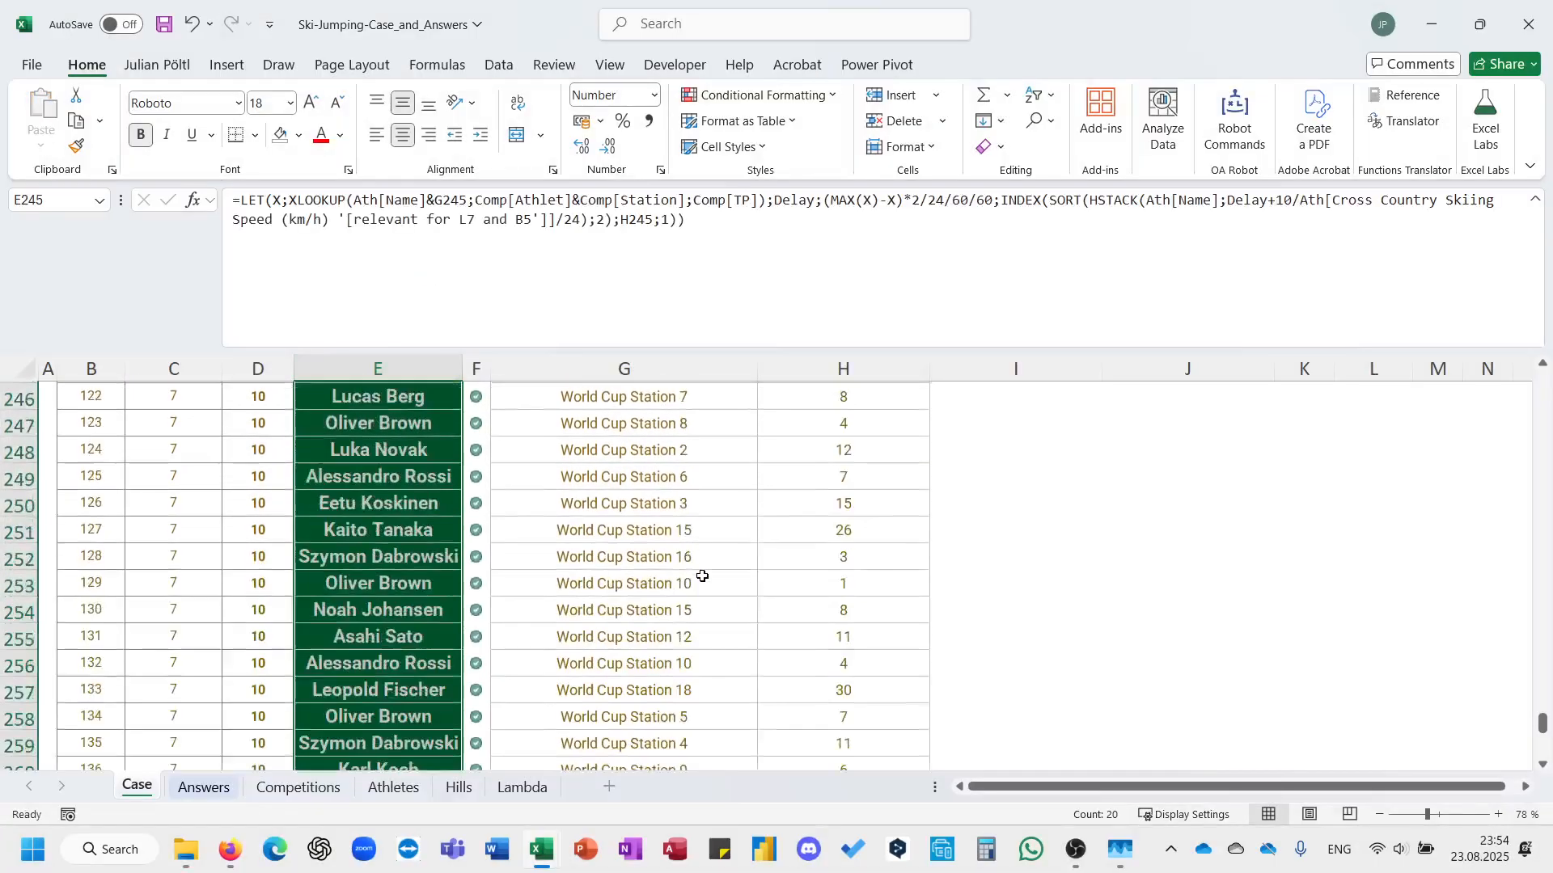
Review the rules and bonus questions on the Case sheet and examine the Station and Jump columns in Competitions for Bonus 1.
{"action": "scroll", "coordinate": [701, 576], "scroll_direction": "up", "scroll_amount": 20}
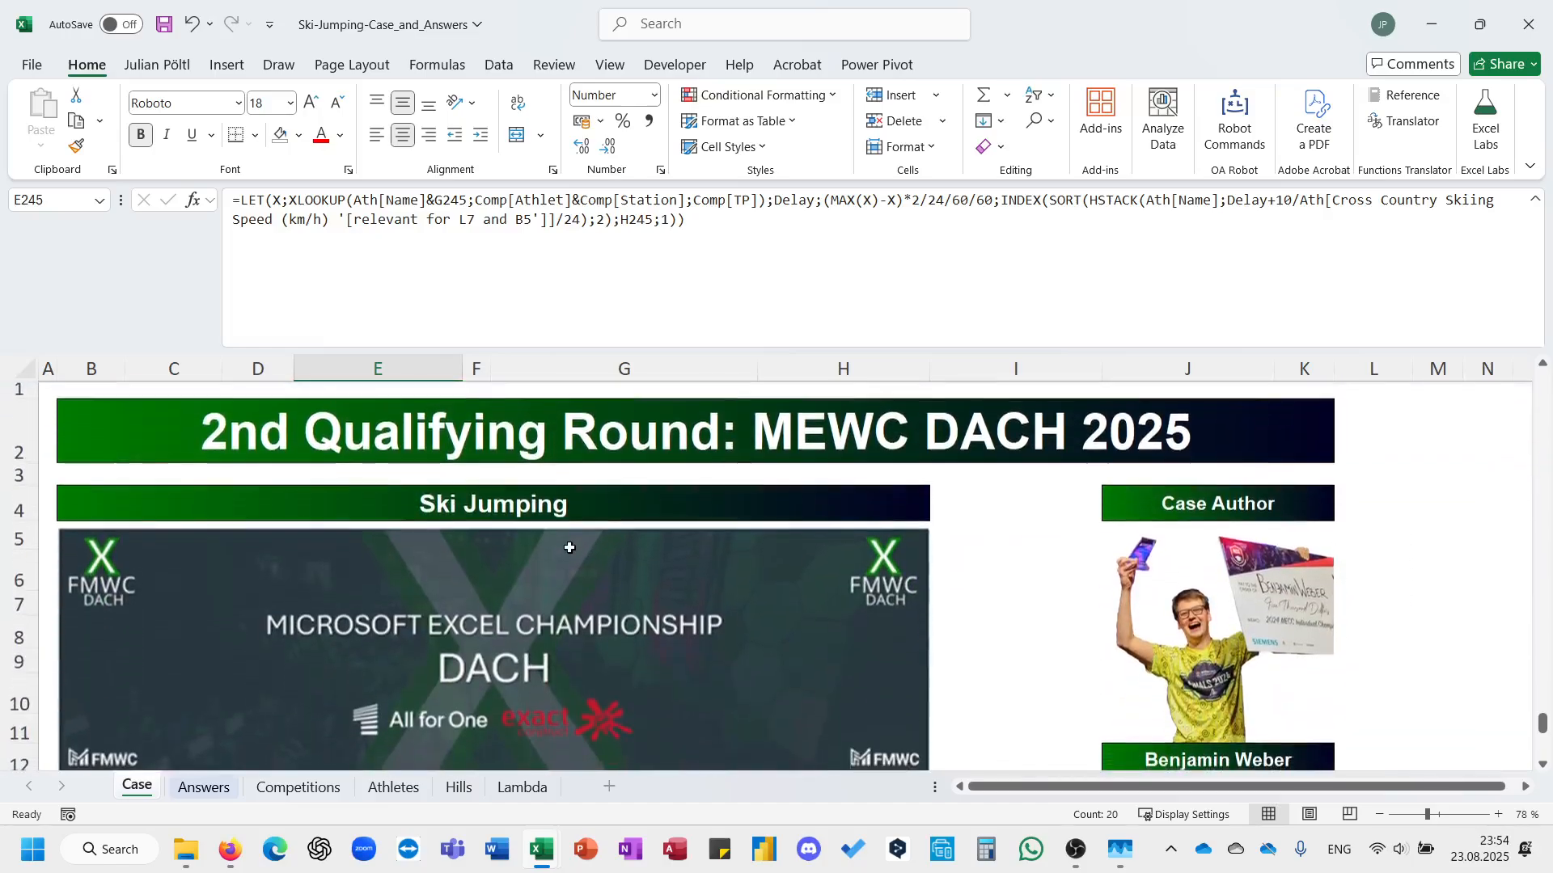
{"action": "scroll", "coordinate": [570, 547], "scroll_direction": "down", "scroll_amount": 8}
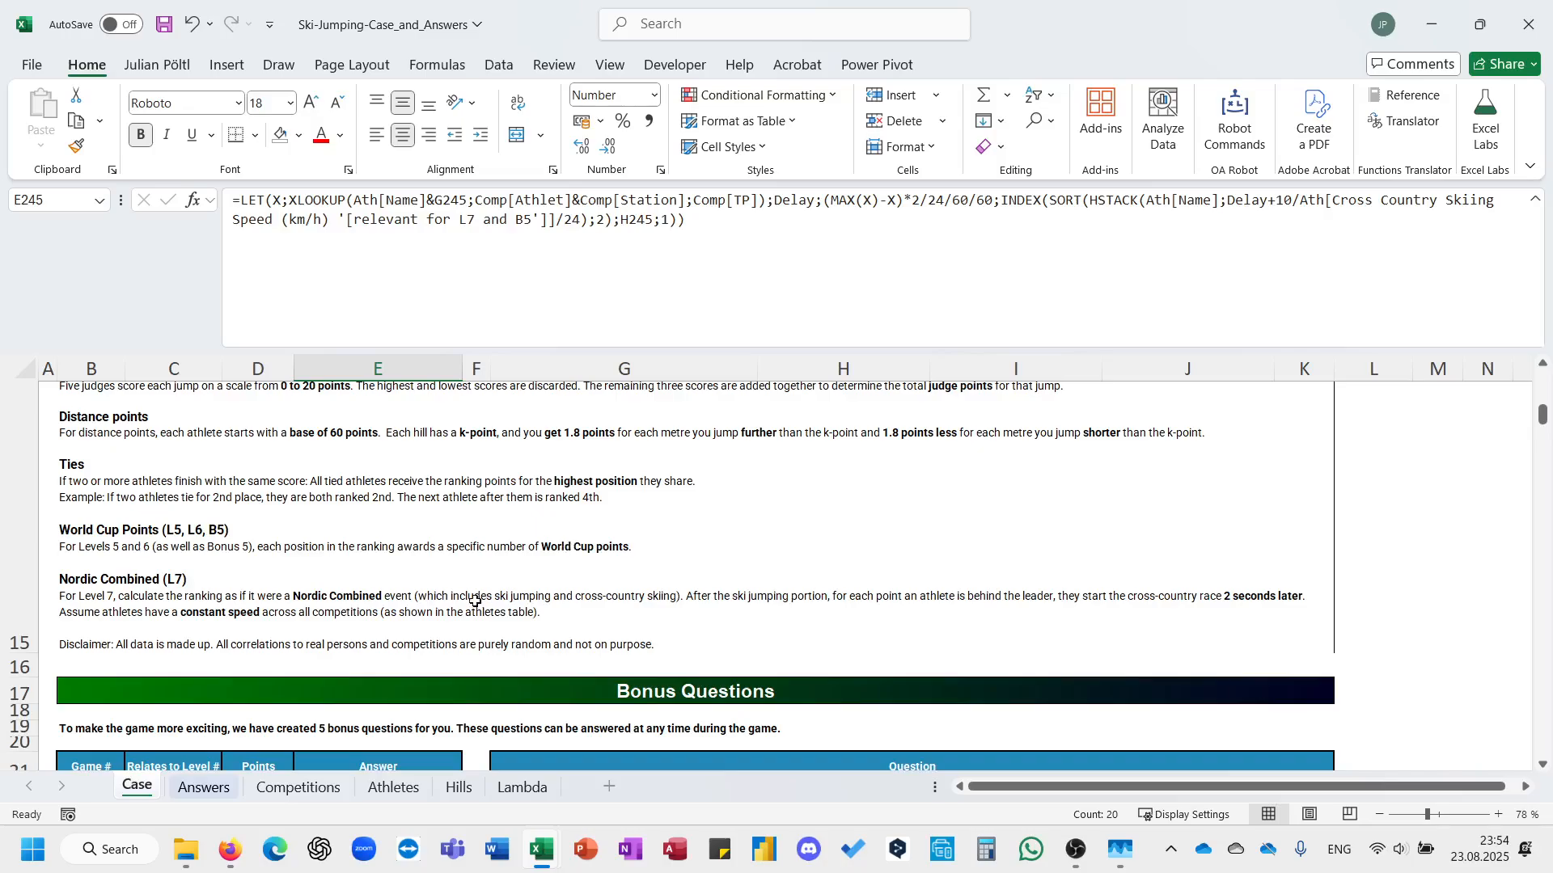
{"action": "scroll", "coordinate": [475, 601], "scroll_direction": "down", "scroll_amount": 2}
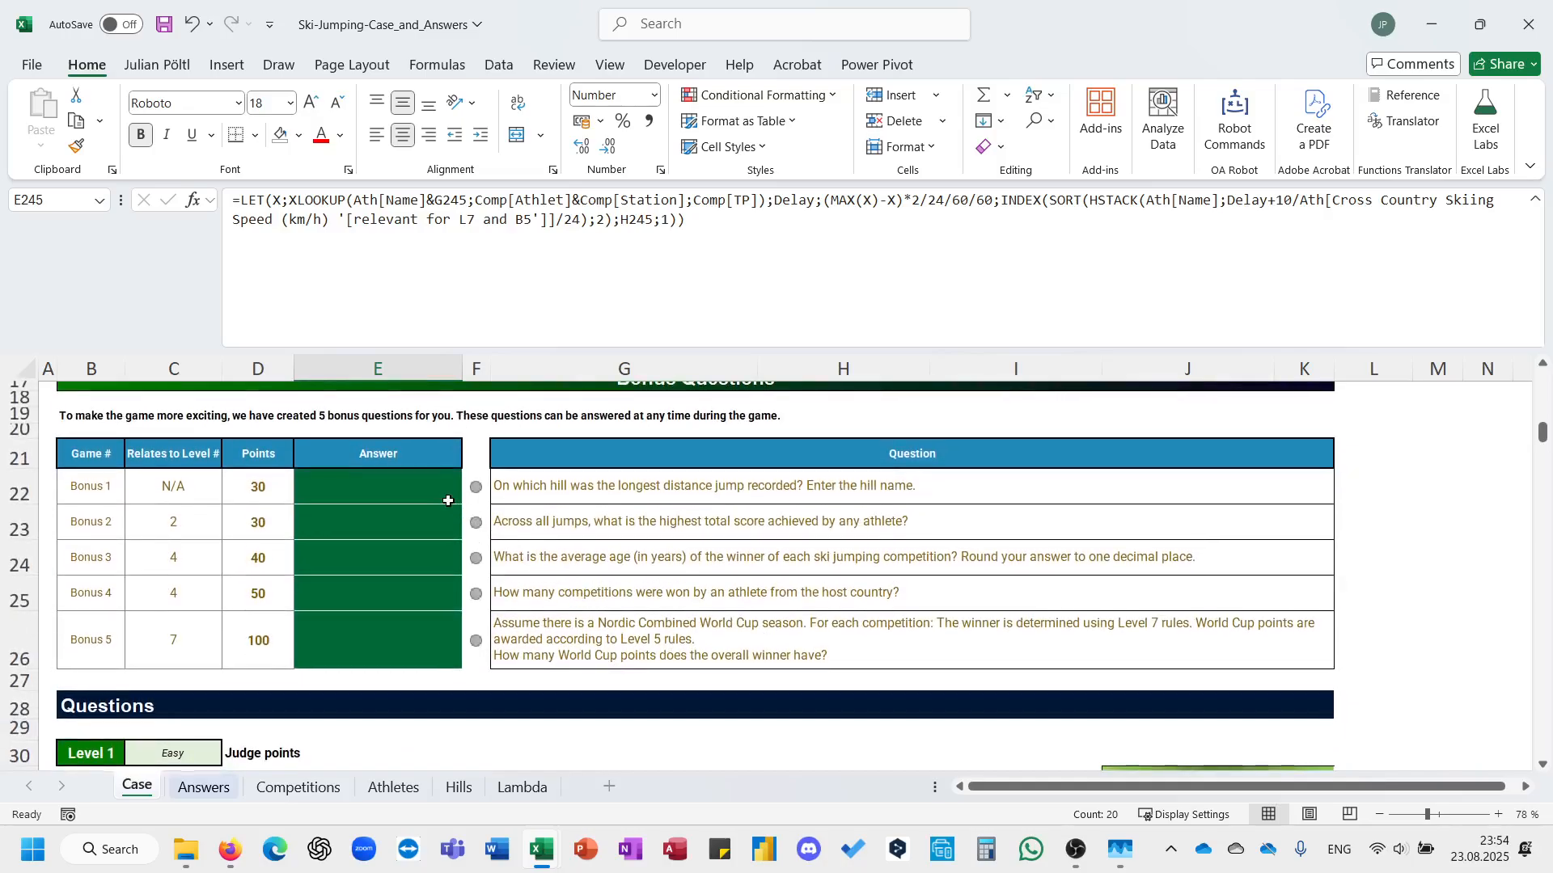
{"action": "left_click", "coordinate": [438, 493]}
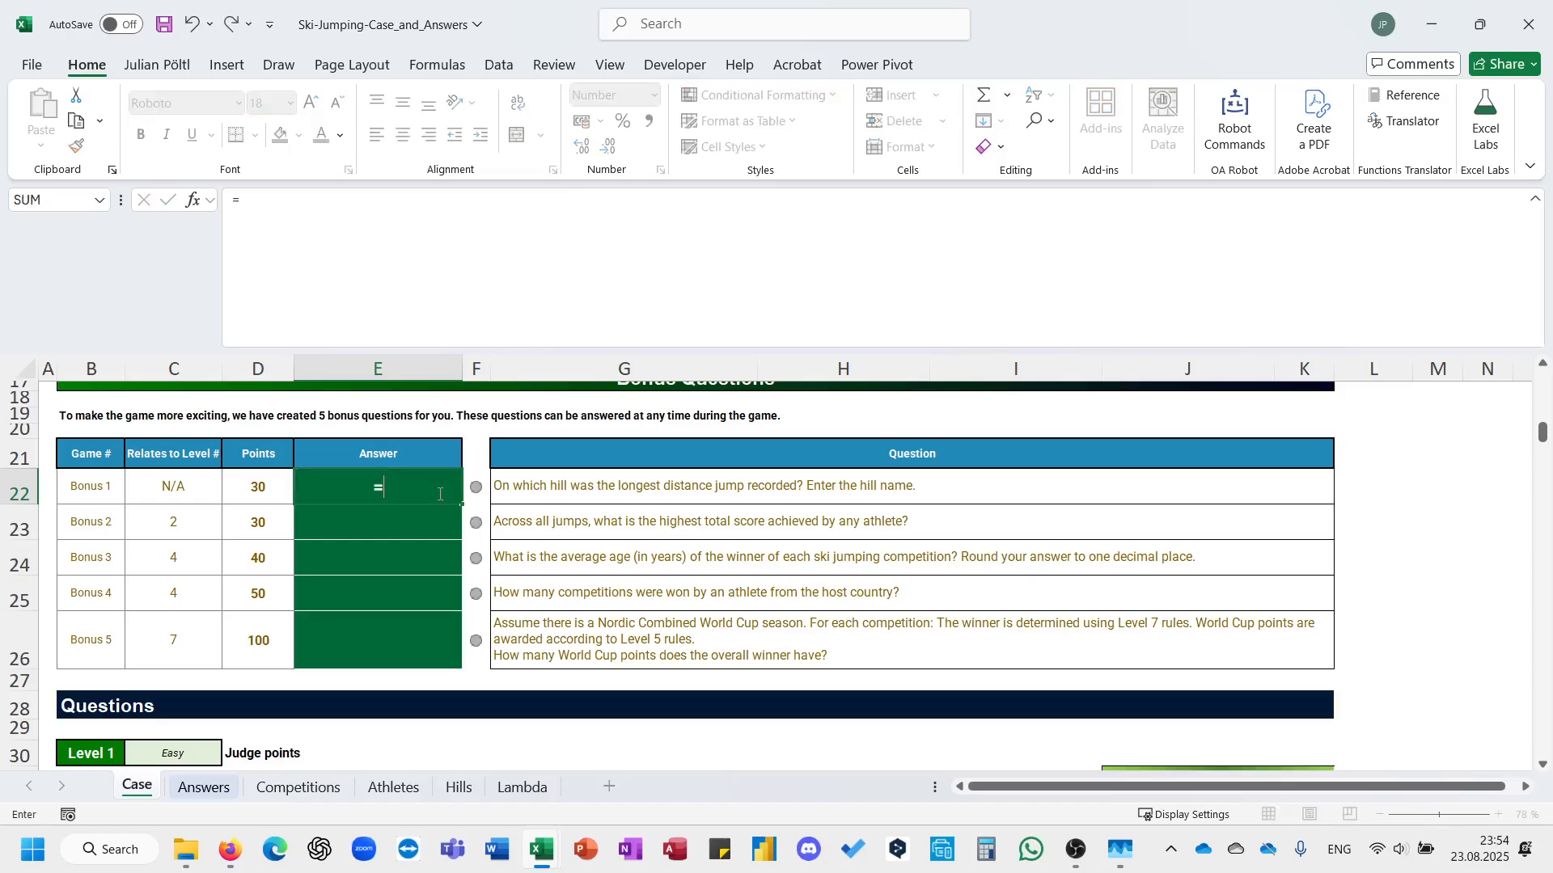
{"action": "left_click", "coordinate": [333, 785]}
{"action": "scroll", "coordinate": [347, 596], "scroll_direction": "up", "scroll_amount": 2}
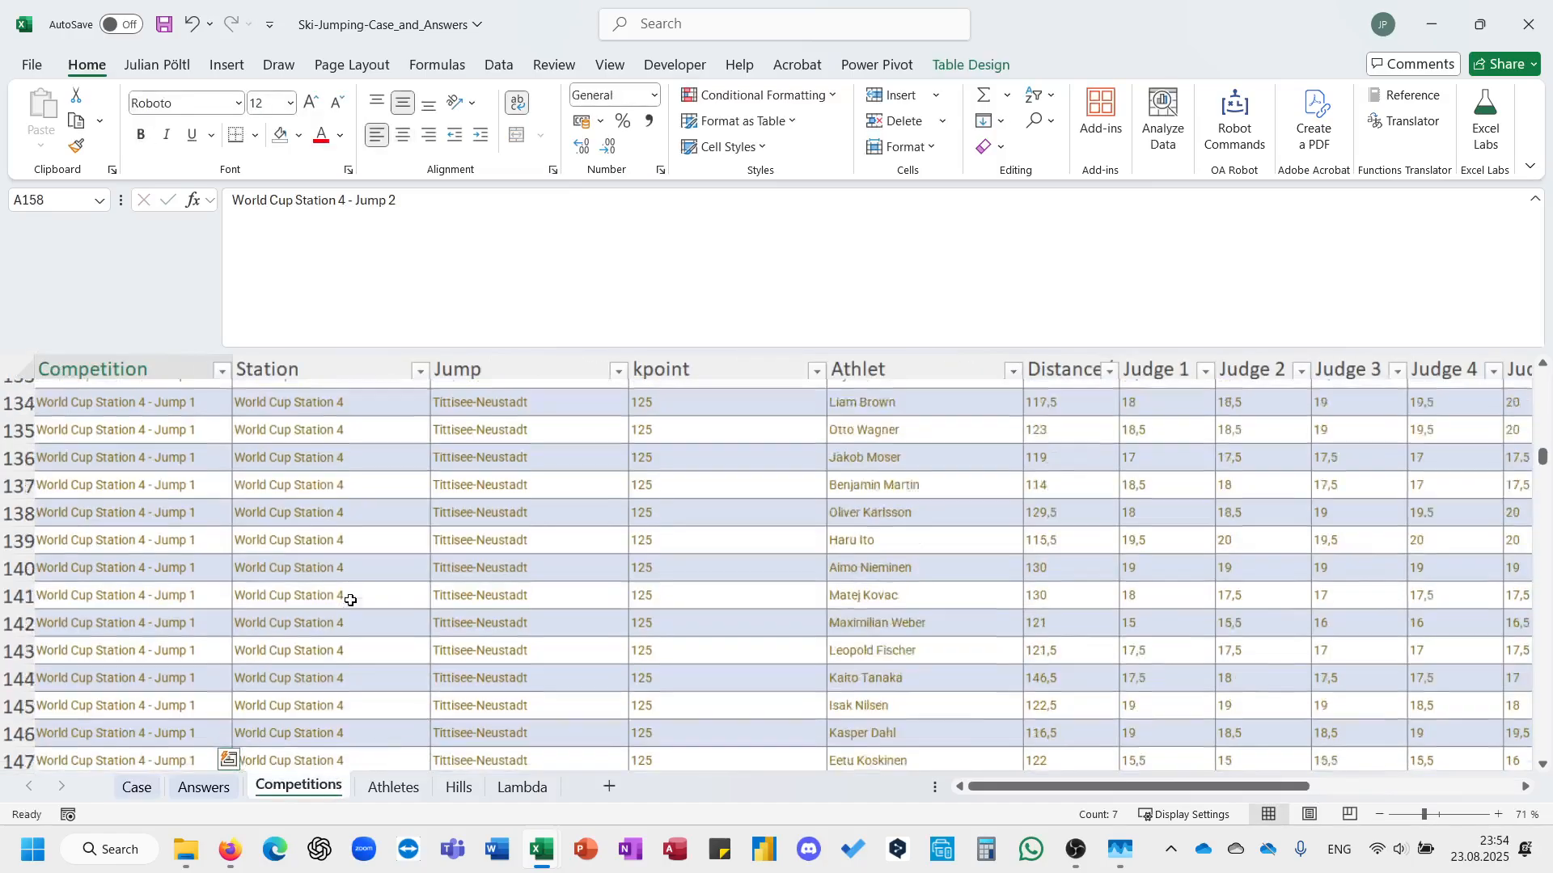
{"action": "left_click_drag", "start_coordinate": [485, 522], "coordinate": [526, 700]}
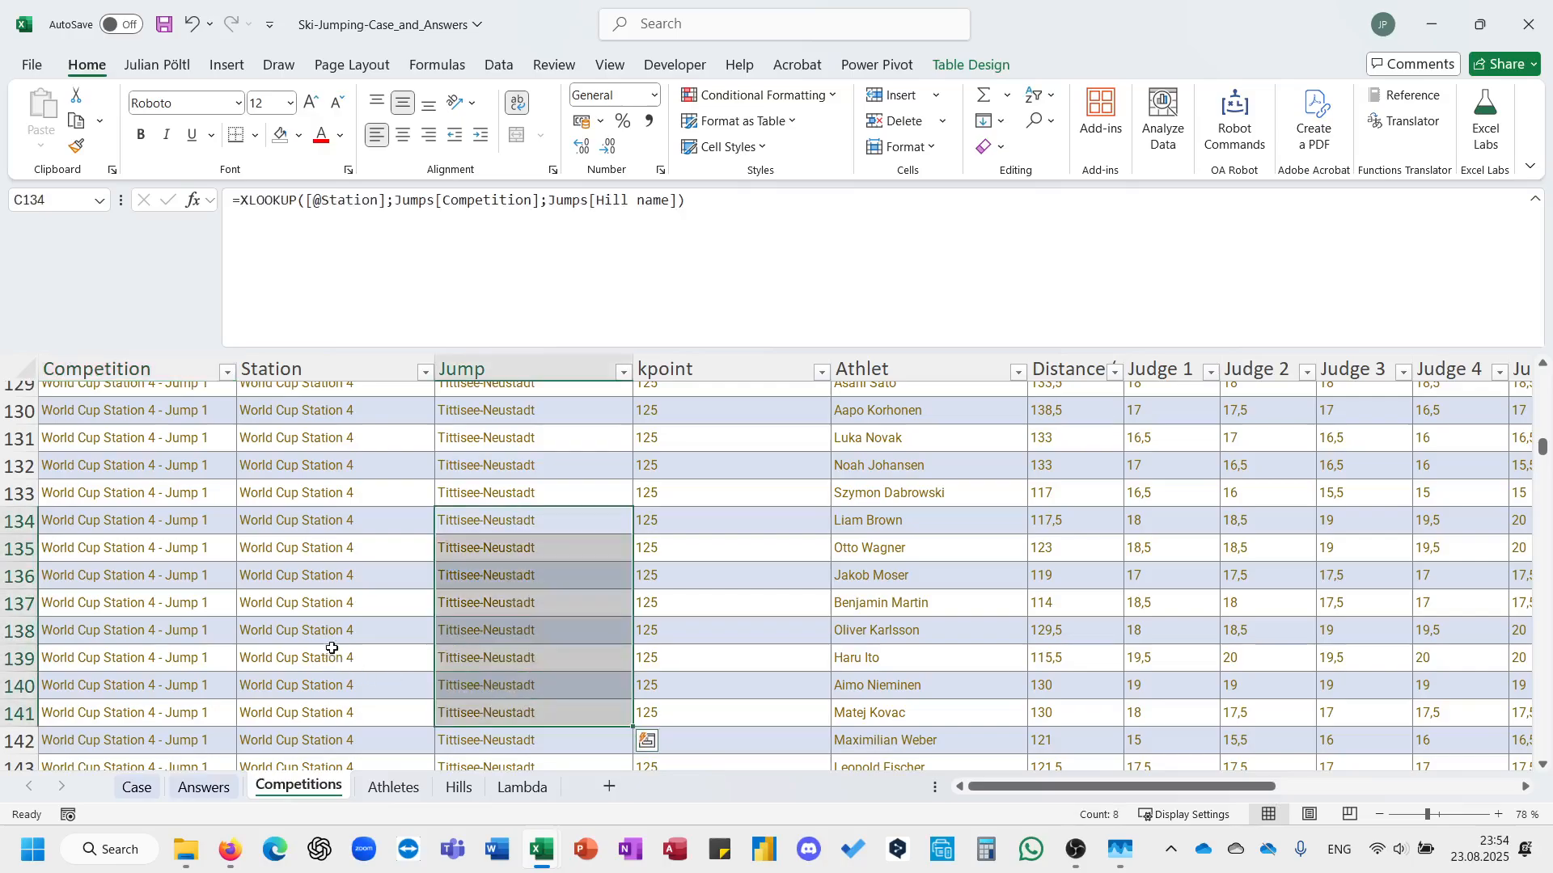
{"action": "scroll", "coordinate": [508, 495], "scroll_direction": "up", "scroll_amount": 7}
{"action": "left_click_drag", "start_coordinate": [376, 505], "coordinate": [493, 612]}
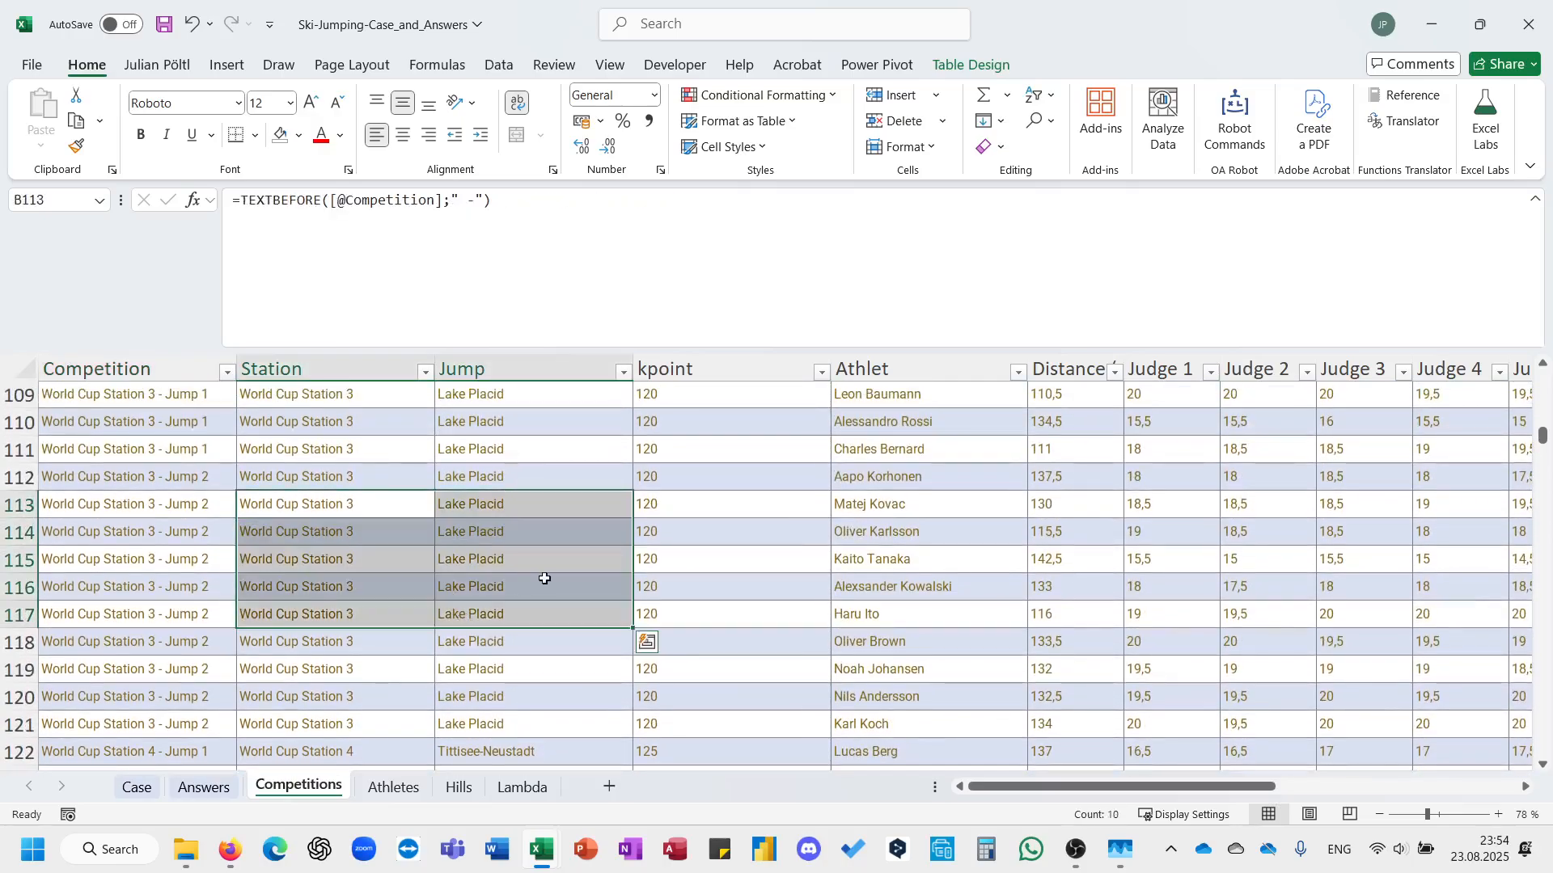
{"action": "left_click", "coordinate": [543, 580]}
{"action": "left_click", "coordinate": [137, 787]}
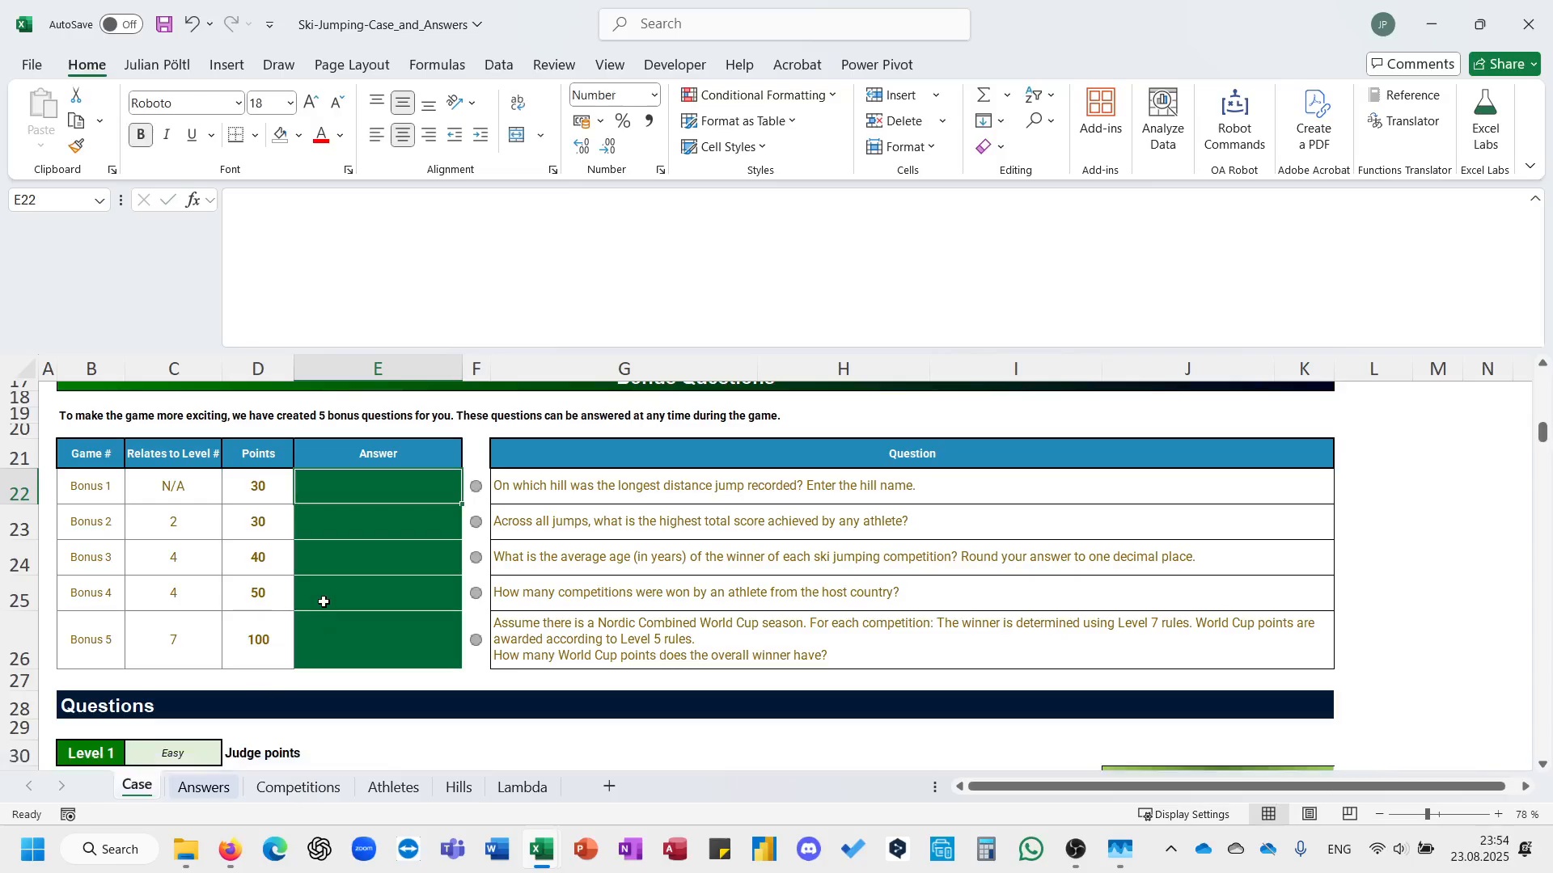
Start the Bonus 1 answer formula in E22 with the custom L_MAXLookup function.
{"action": "type", "text": "=maxl"}
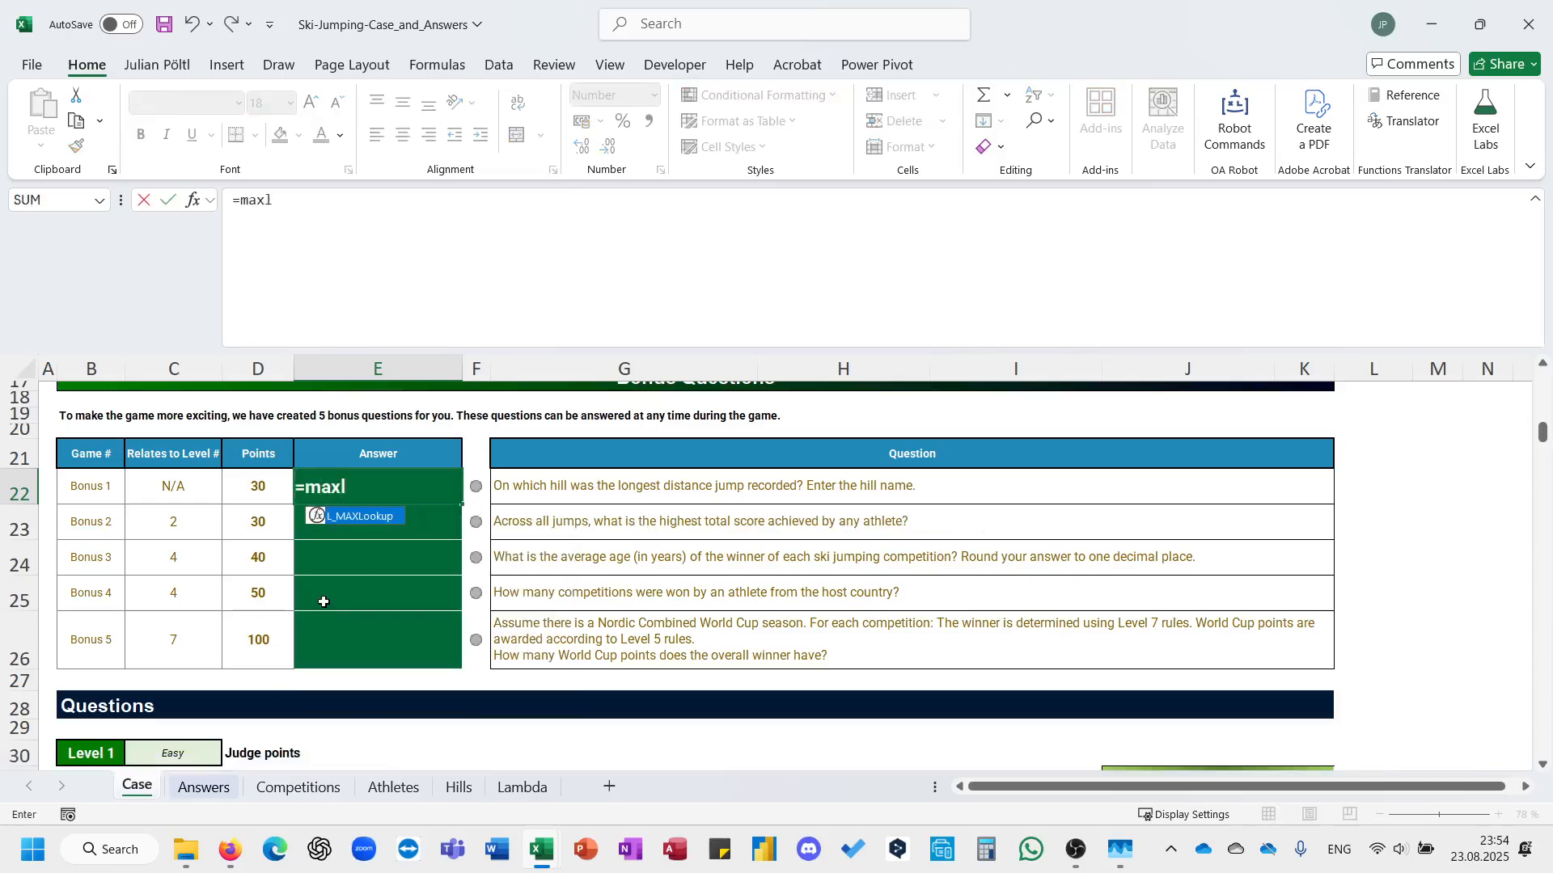
{"action": "key", "text": "Tab"}
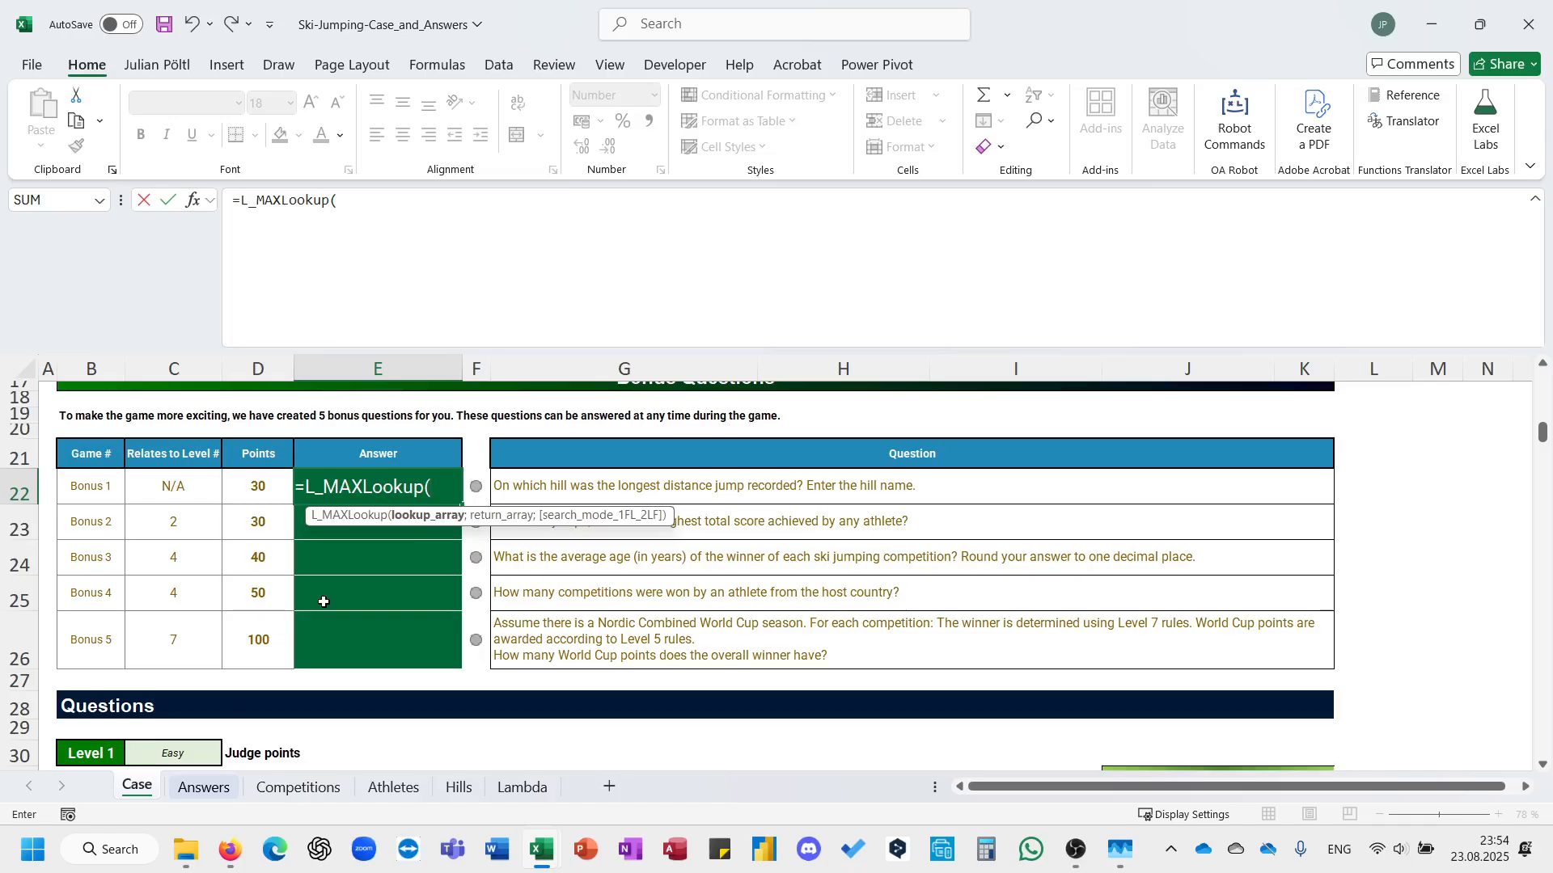
{"action": "type", "text": "comq"}
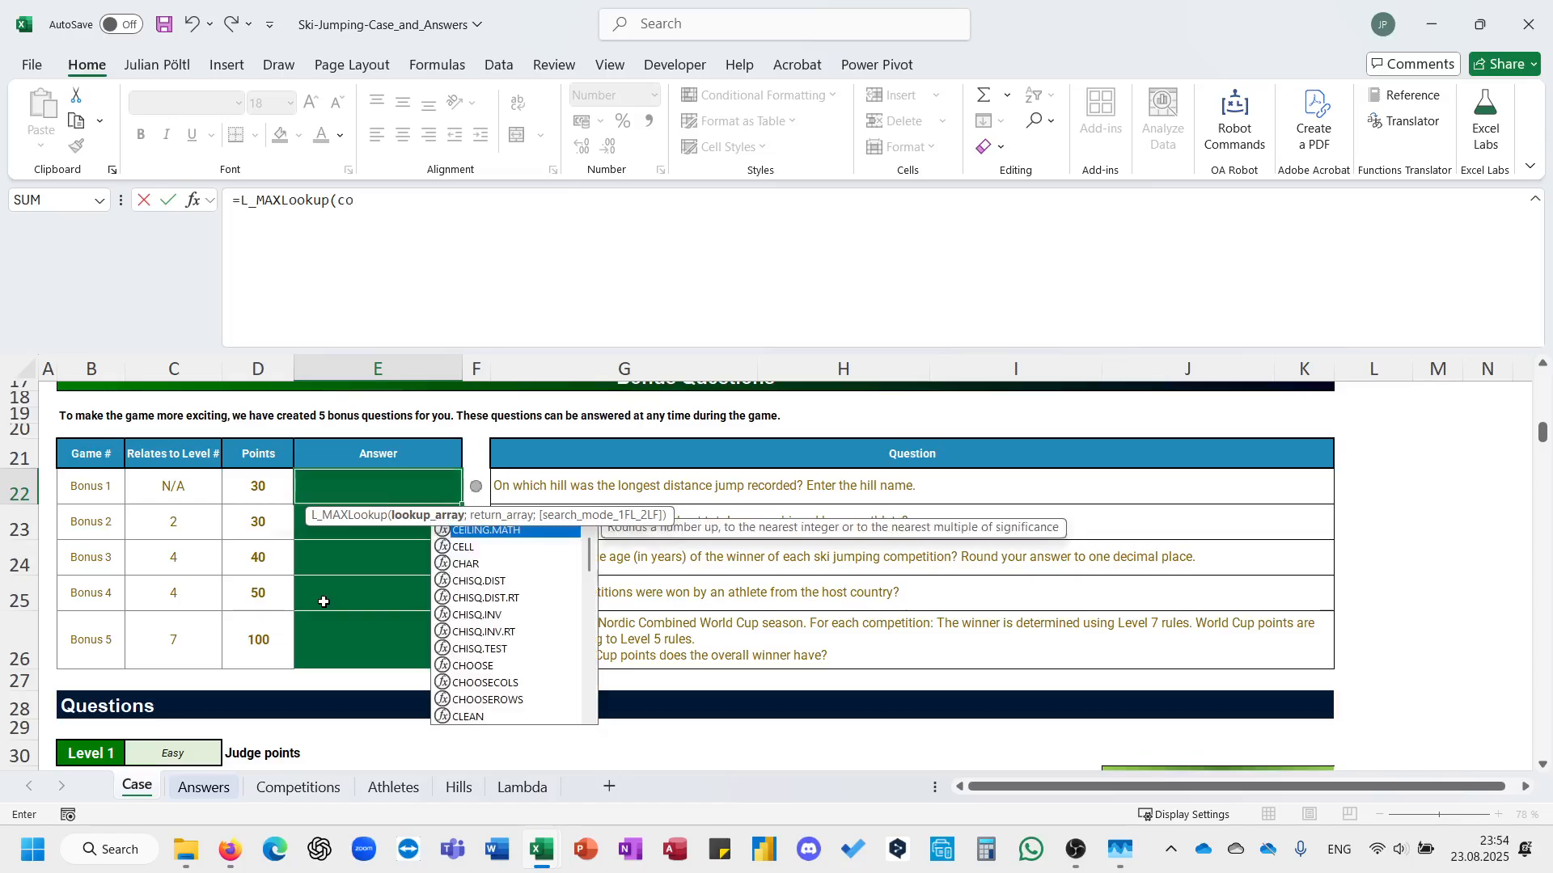
{"action": "key", "text": "Tab"}
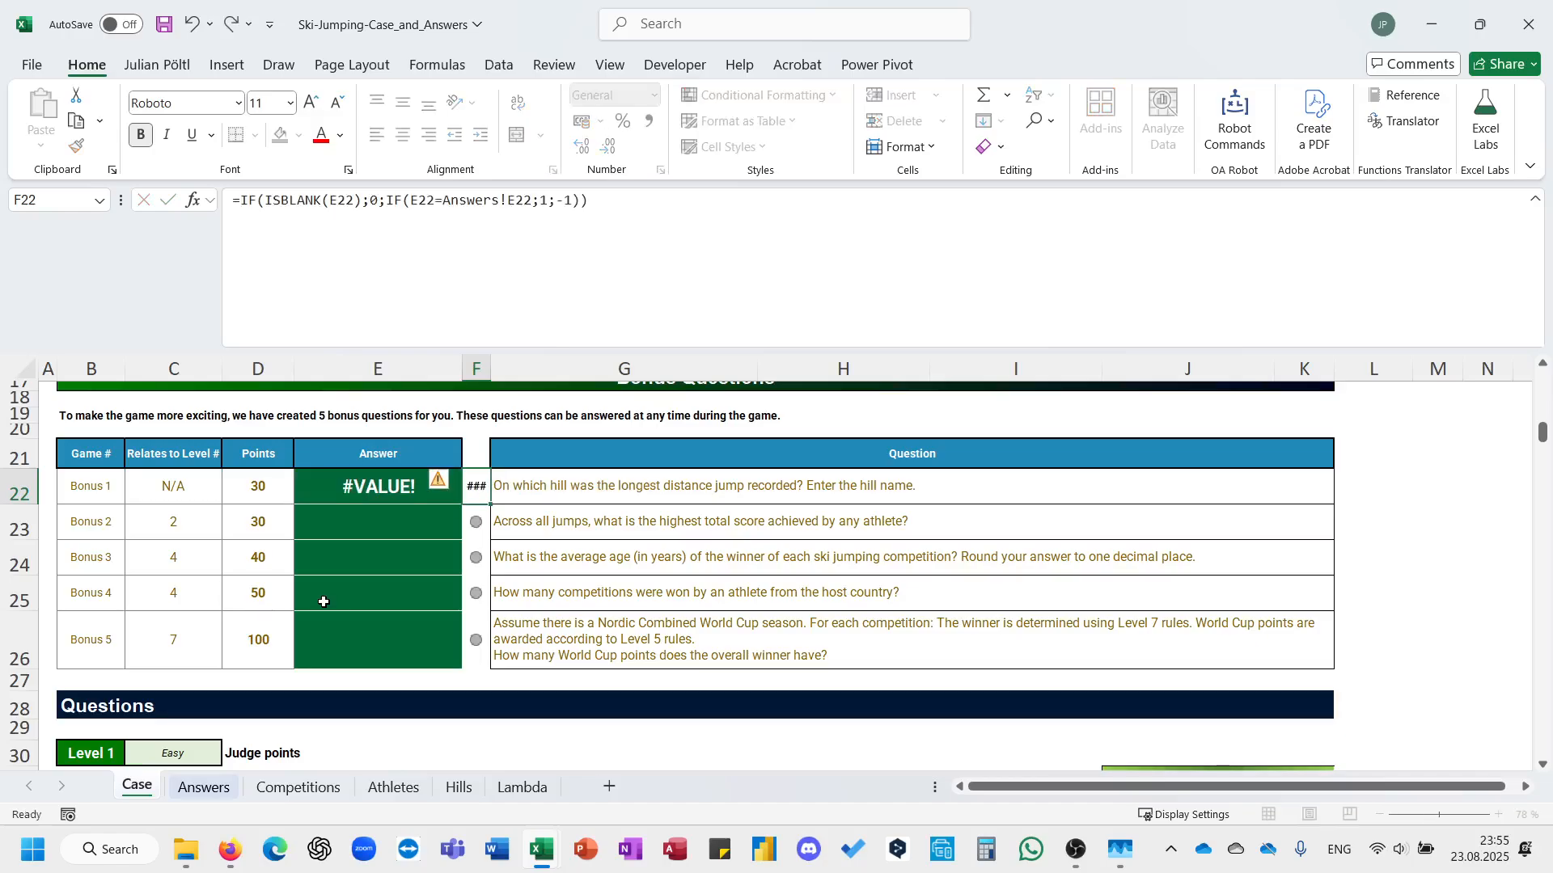
Correct the mistyped table reference in E22 and set Comp[Distance (m)] as the L_MAXLookup lookup array.
{"action": "key", "text": "Left"}
{"action": "left_click", "coordinate": [577, 291]}
{"action": "key", "text": "BackSpace"}
{"action": "key", "text": "BackSpace"}
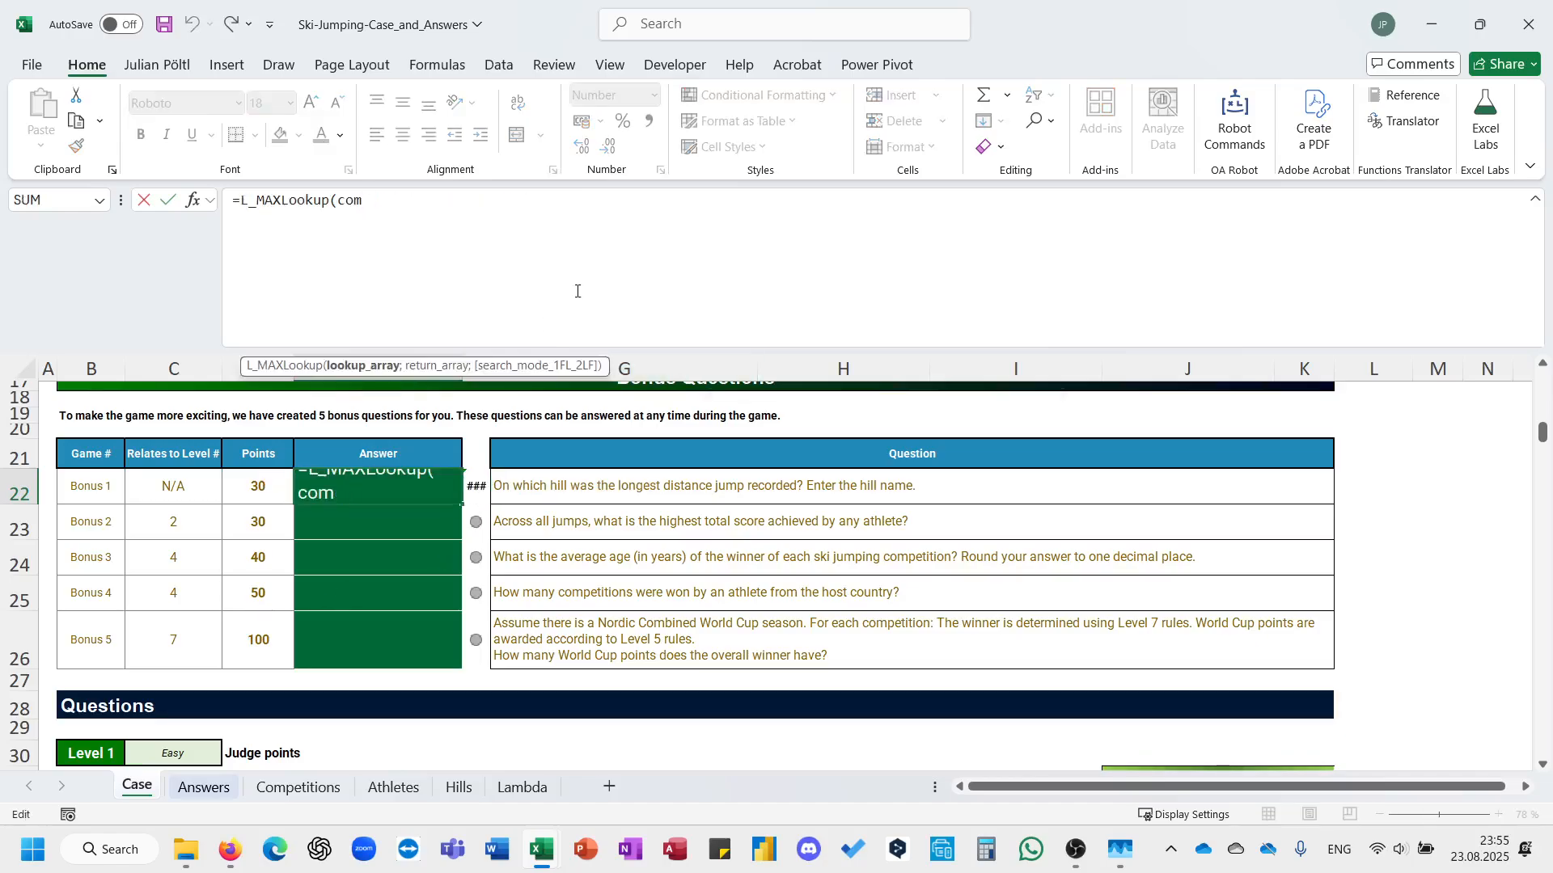
{"action": "type", "text": "p"}
{"action": "key", "text": "Down"}
{"action": "key", "text": "Down"}
{"action": "key", "text": "Down"}
{"action": "key", "text": "Down"}
{"action": "key", "text": "Down"}
{"action": "key", "text": "Down"}
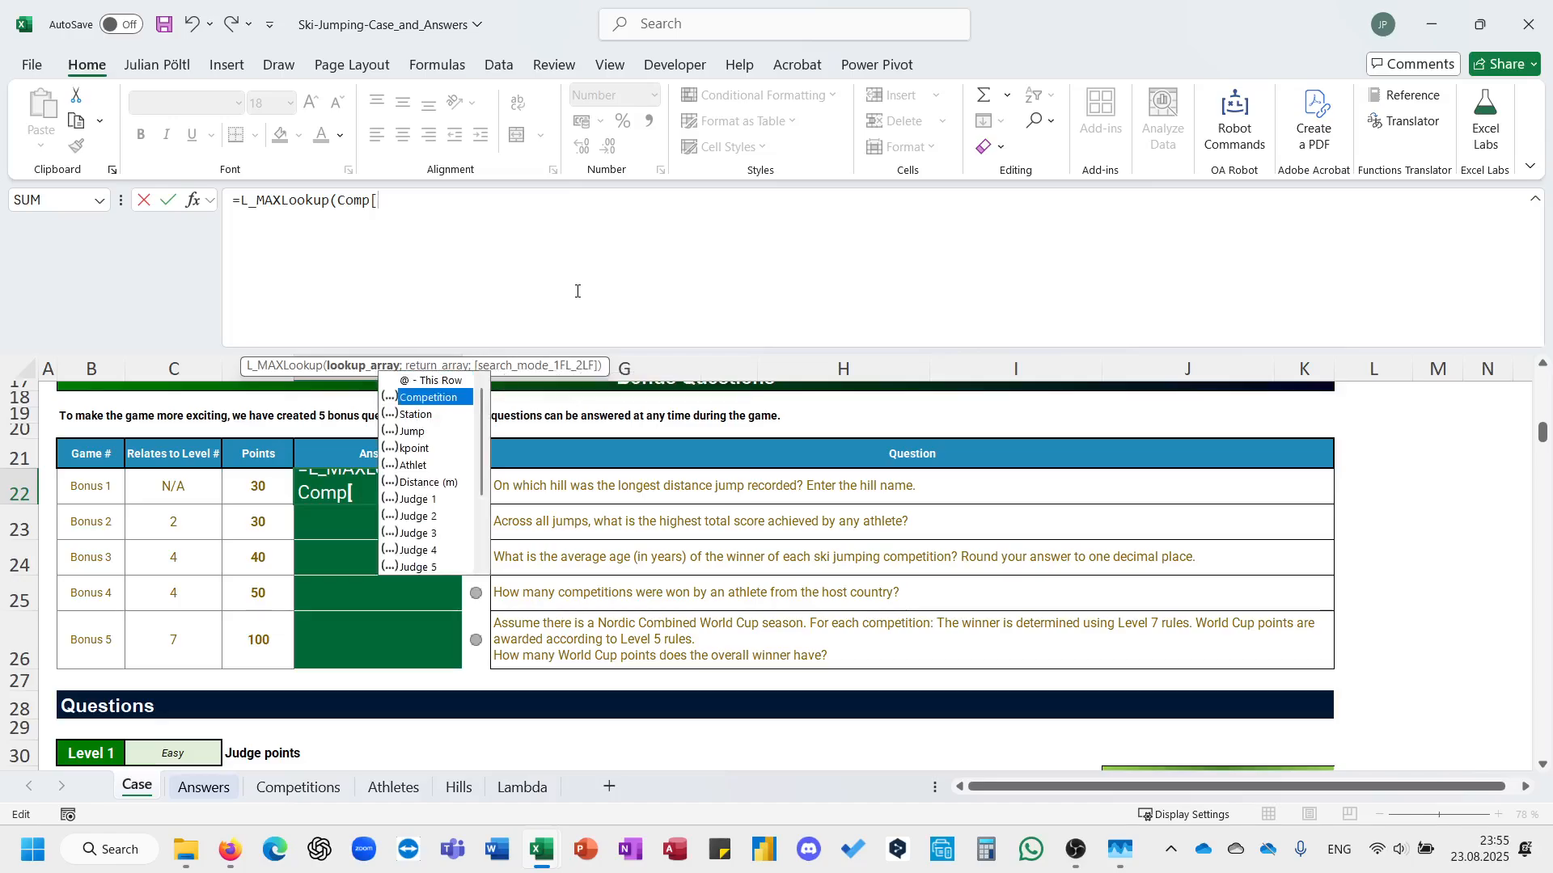
{"action": "key", "text": "Tab"}
{"action": "type", "text": "];"}
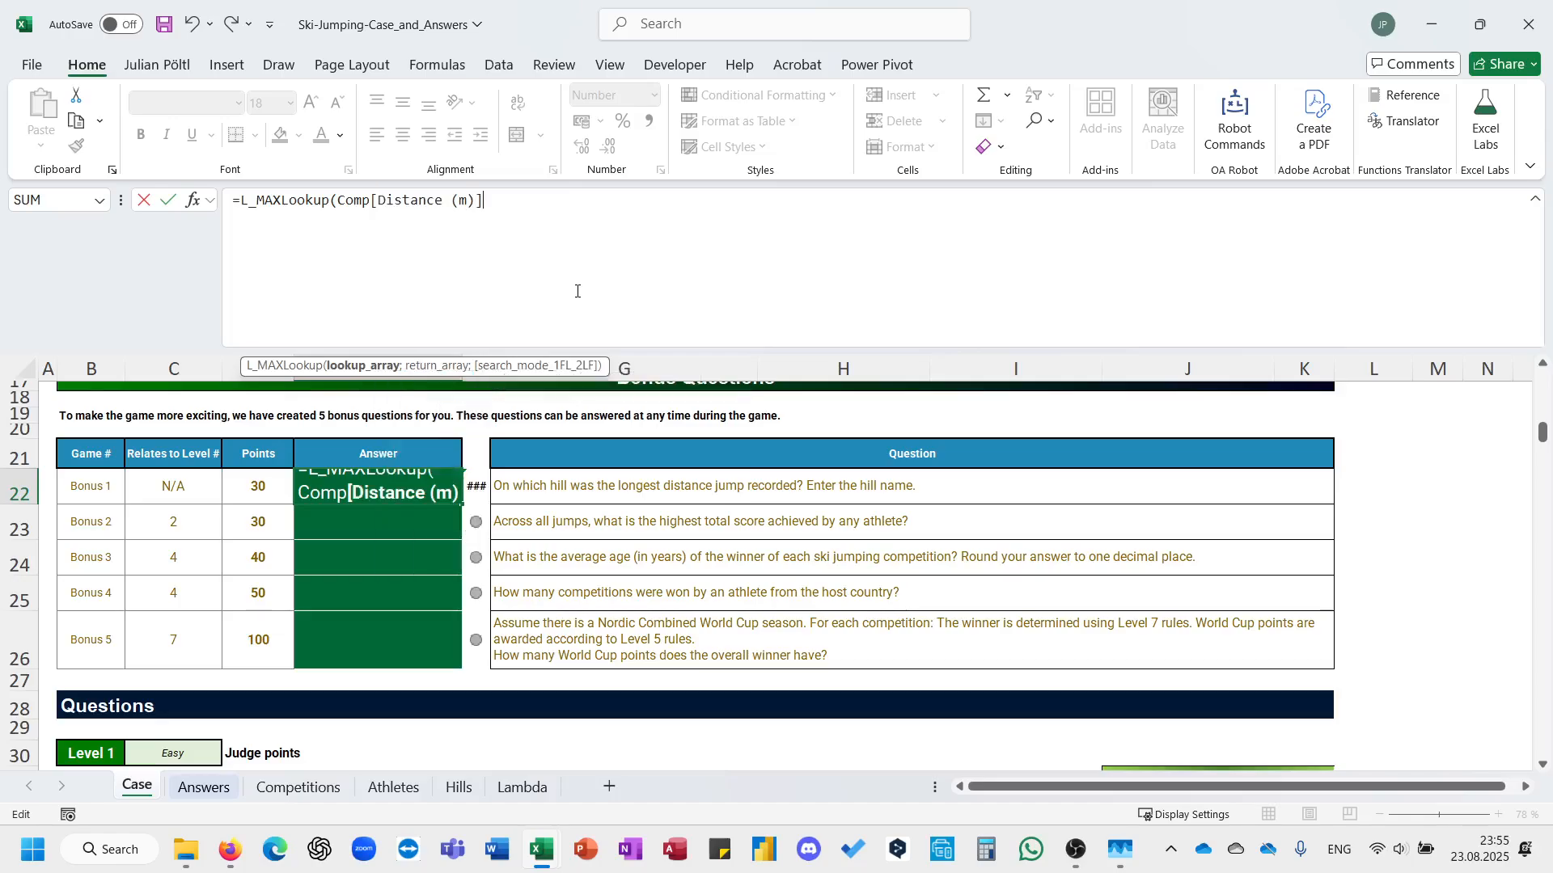
{"action": "type", "text": "comp"}
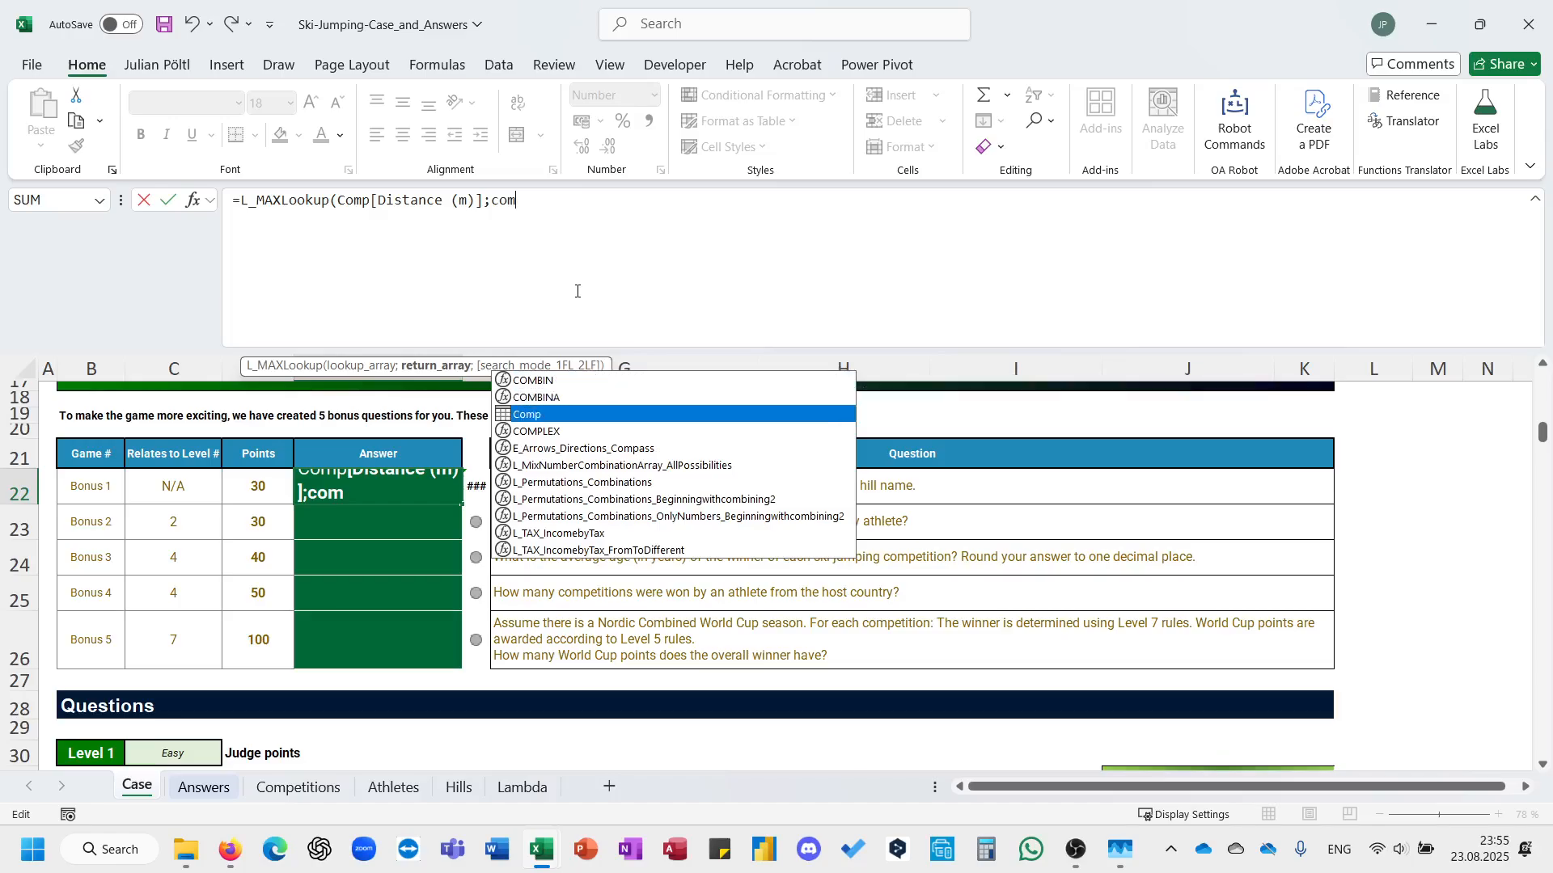
Set Comp[Jump] as the return array and enter the Bonus 1 formula.
{"action": "key", "text": "Tab"}
{"action": "type", "text": "["}
{"action": "key", "text": "Down"}
{"action": "key", "text": "Down"}
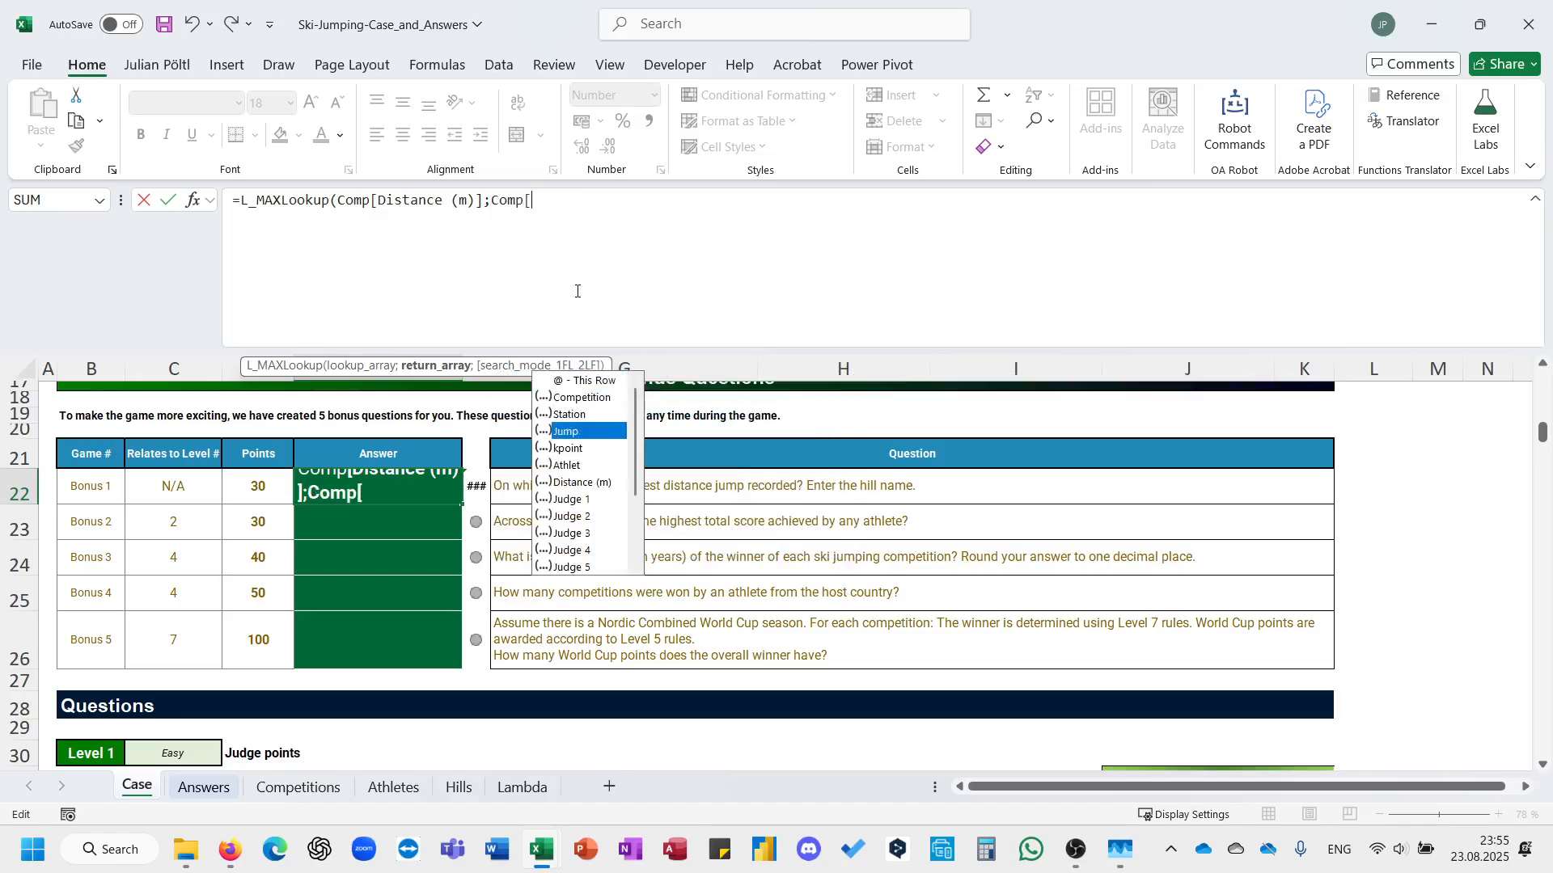
{"action": "key", "text": "Tab"}
{"action": "type", "text": ")"}
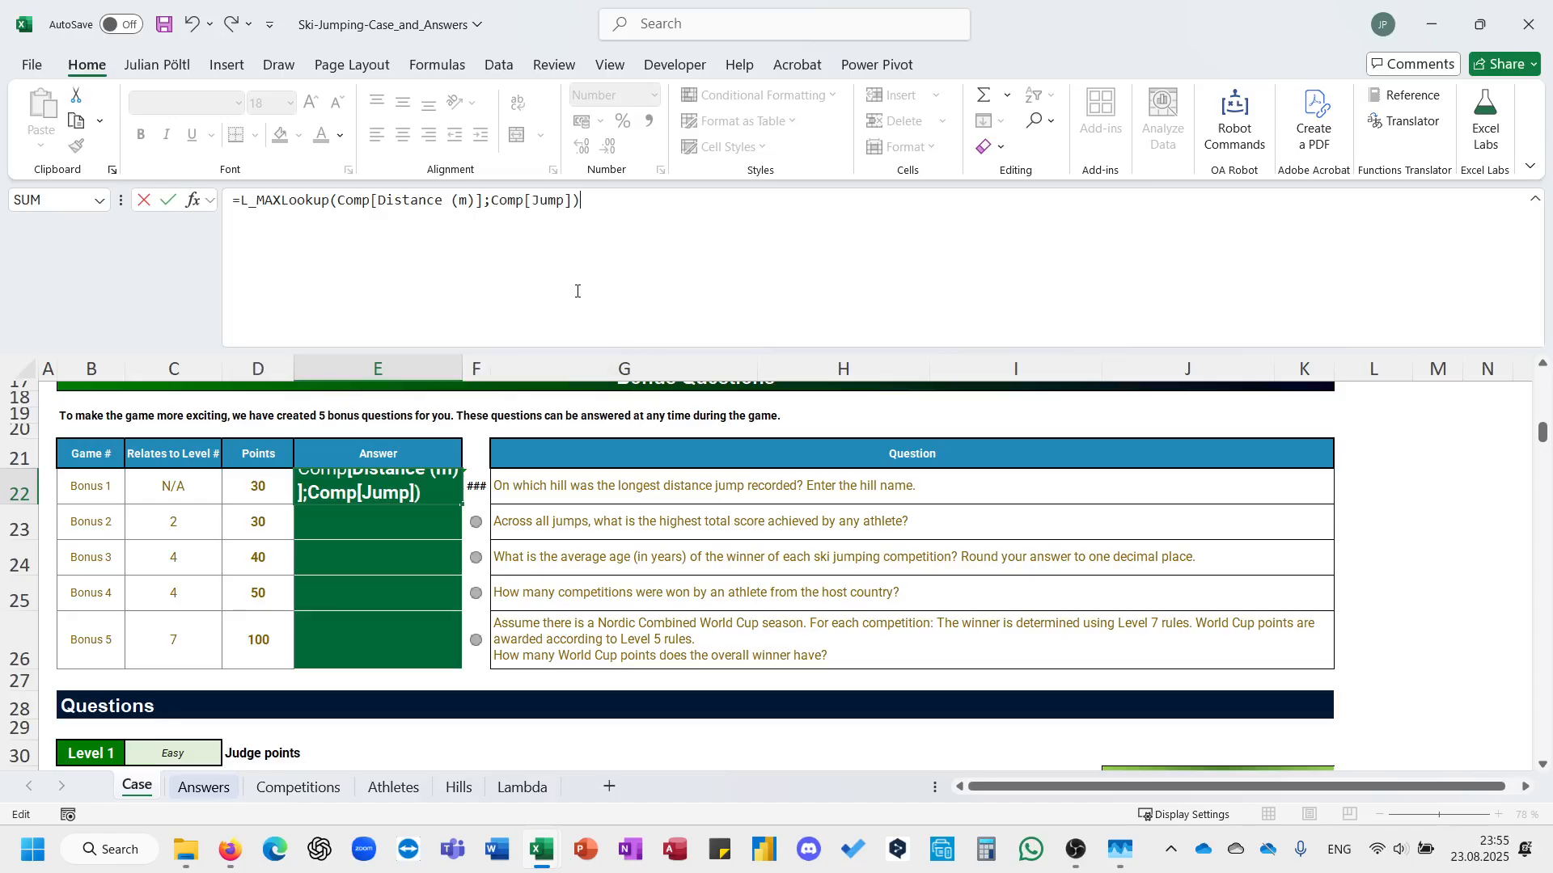
{"action": "key", "text": "Return"}
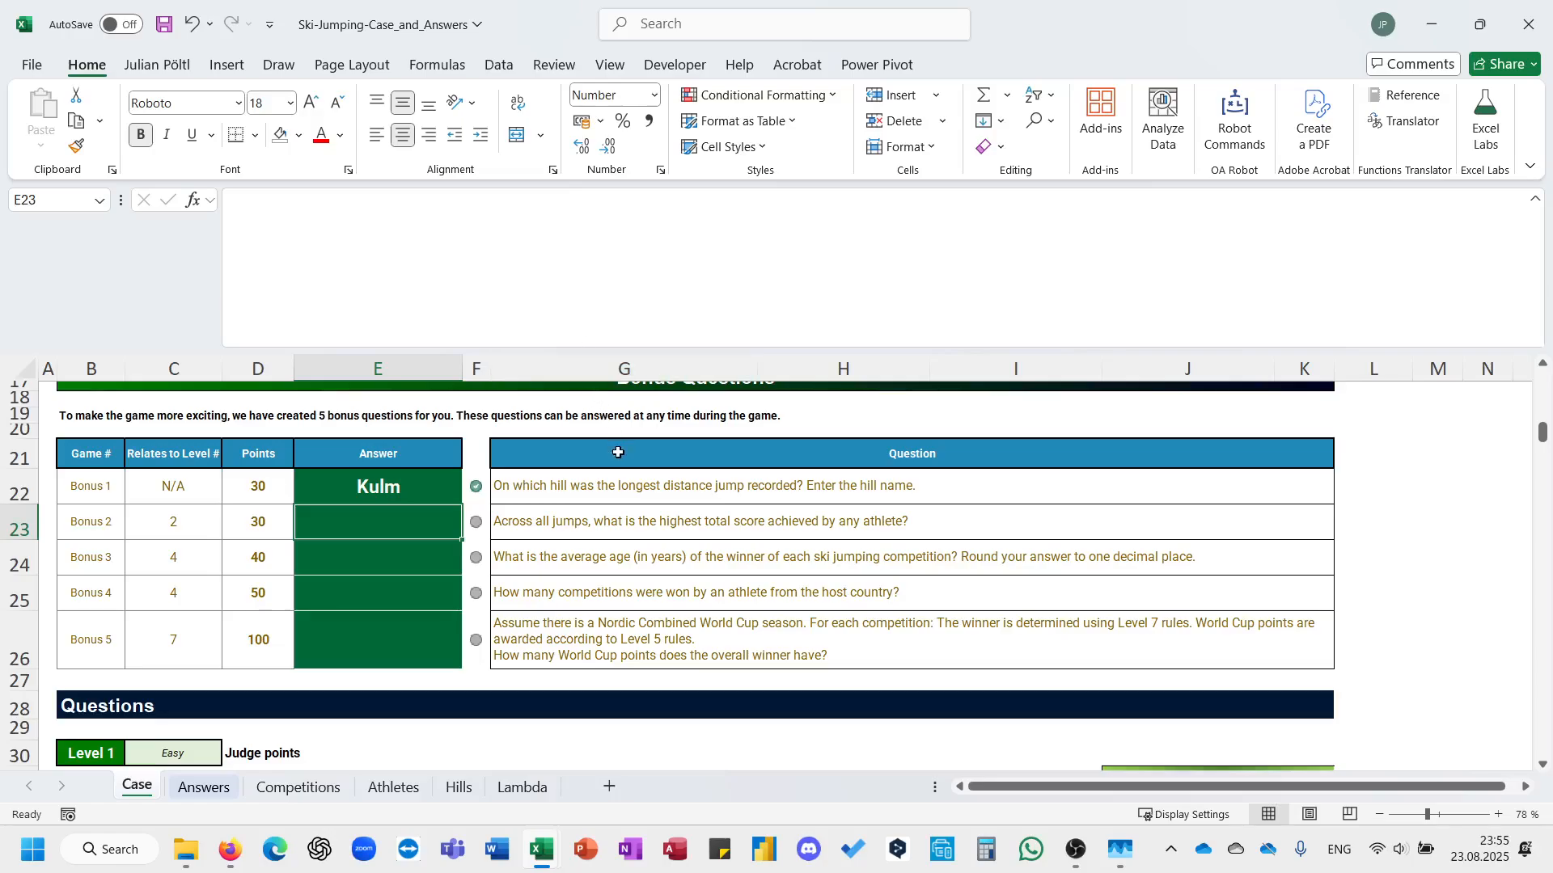
Answer Bonus 2 in E23 with the maximum of Comp[TP].
{"action": "type", "text": "=max"}
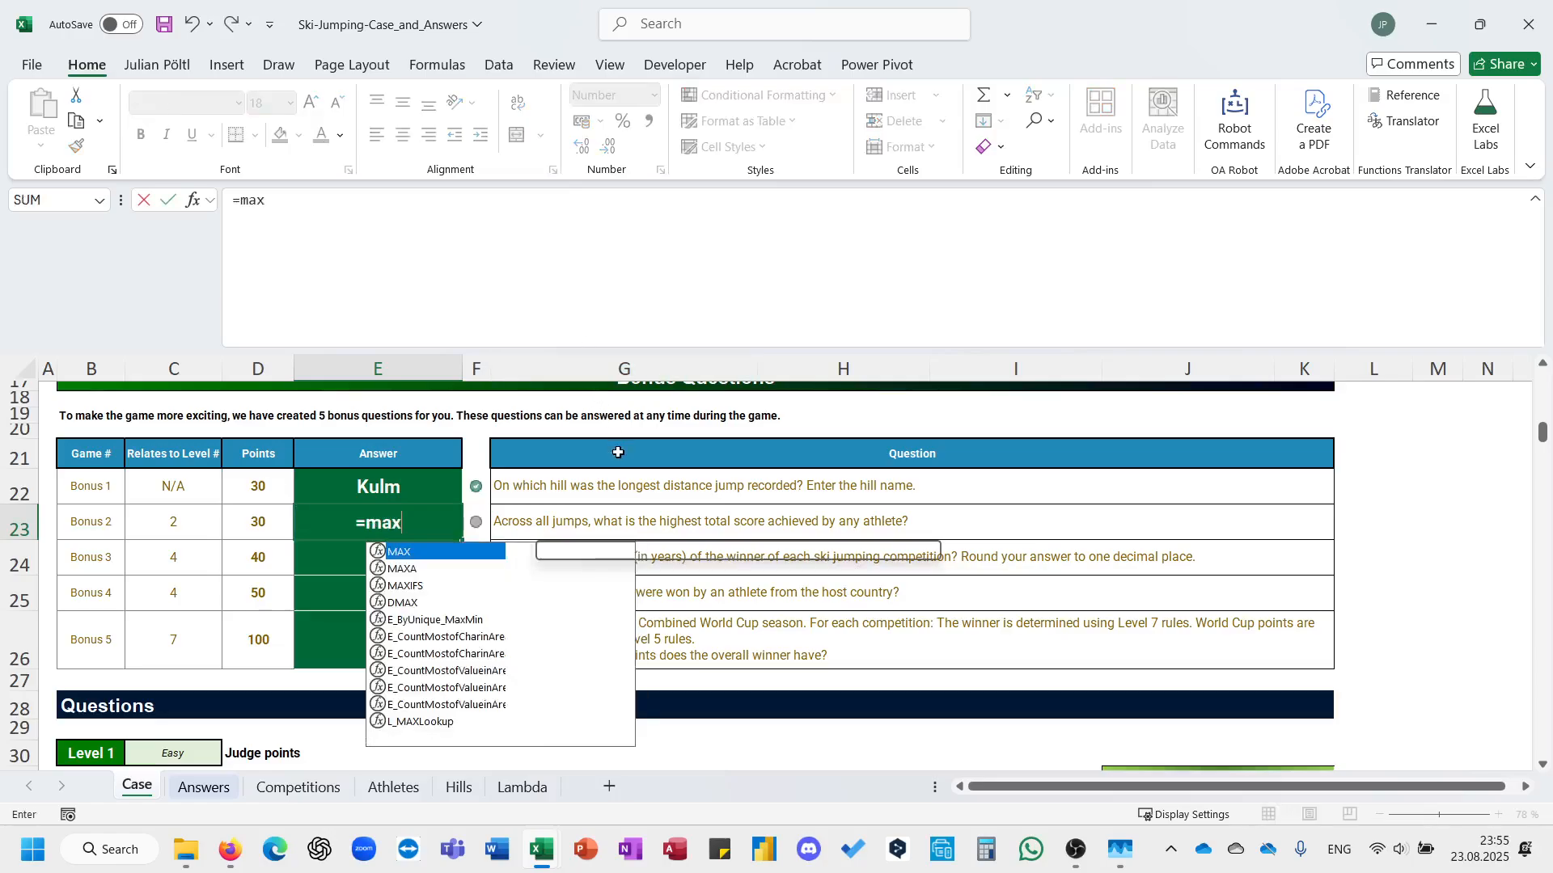
{"action": "type", "text": "(com"}
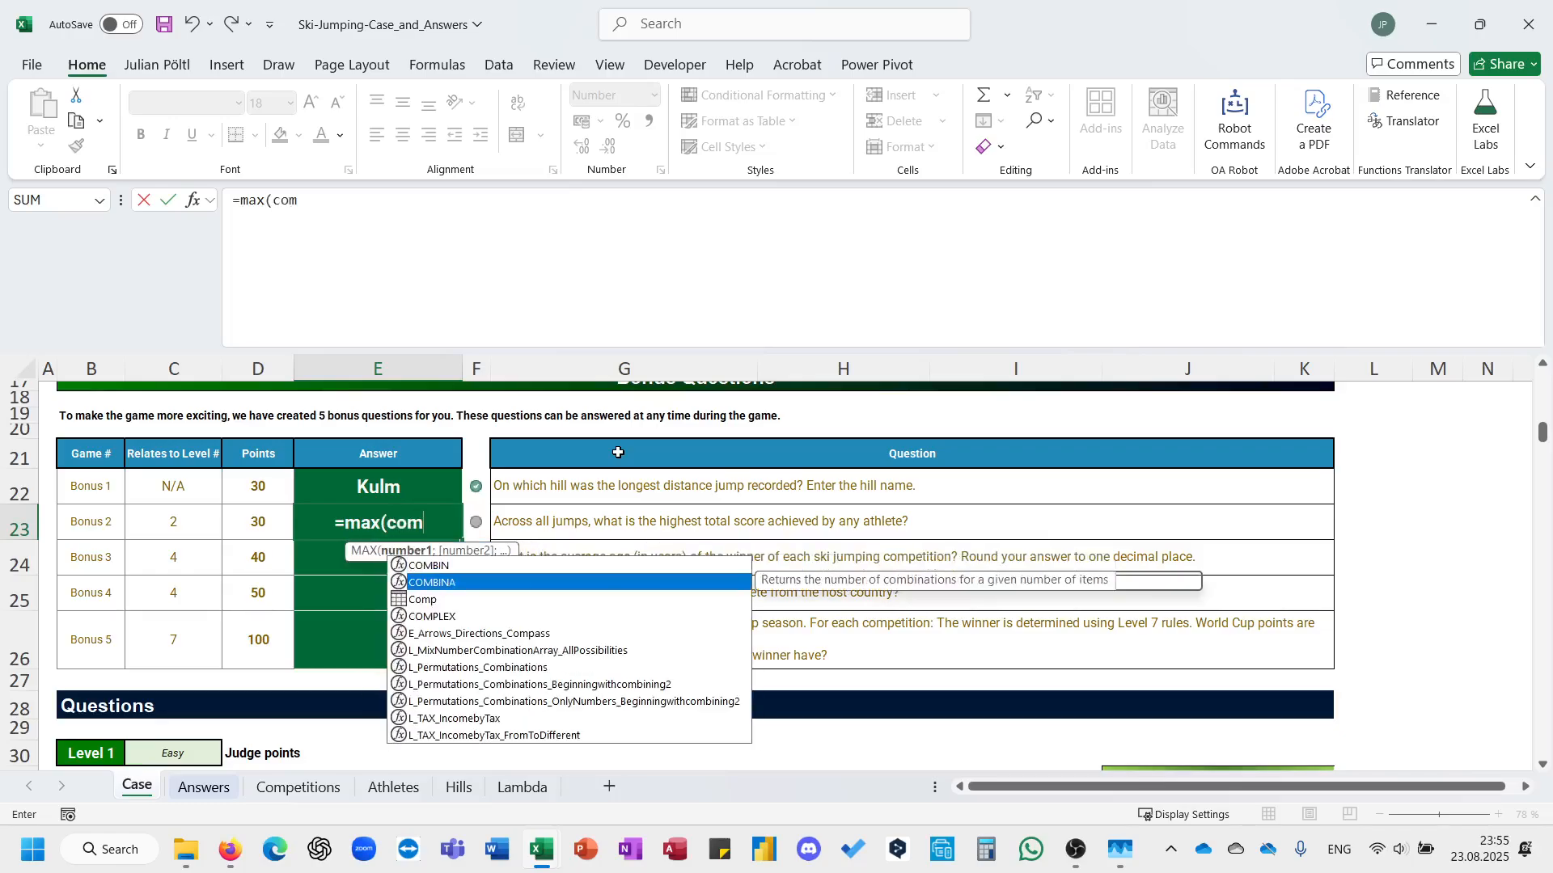
{"action": "key", "text": "Escape"}
{"action": "type", "text": "p["}
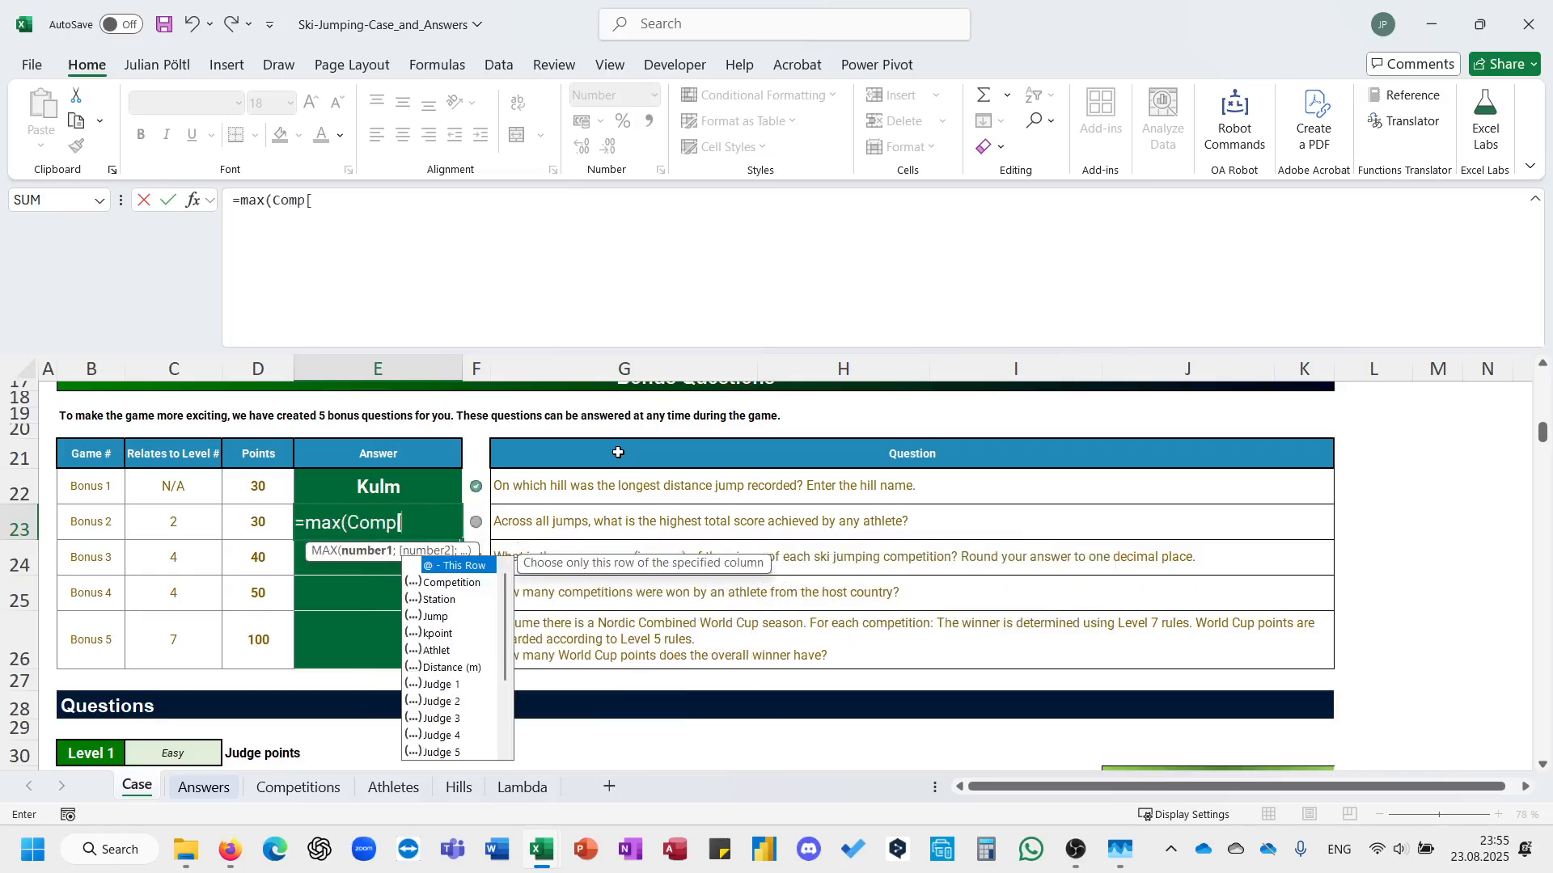
{"action": "type", "text": "t["}
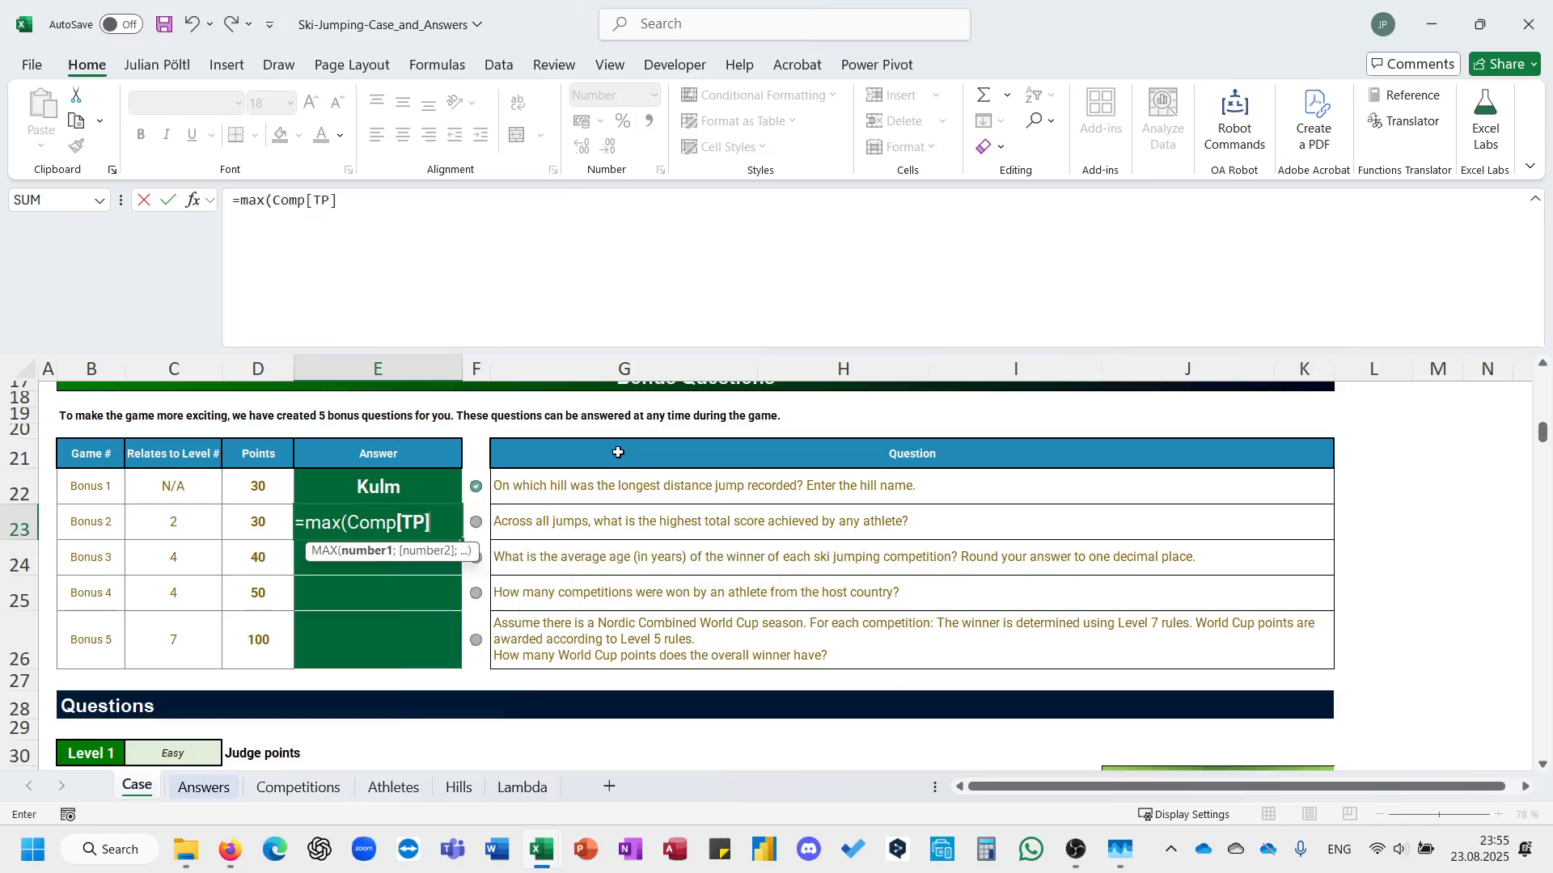
{"action": "type", "text": ")"}
{"action": "key", "text": "Return"}
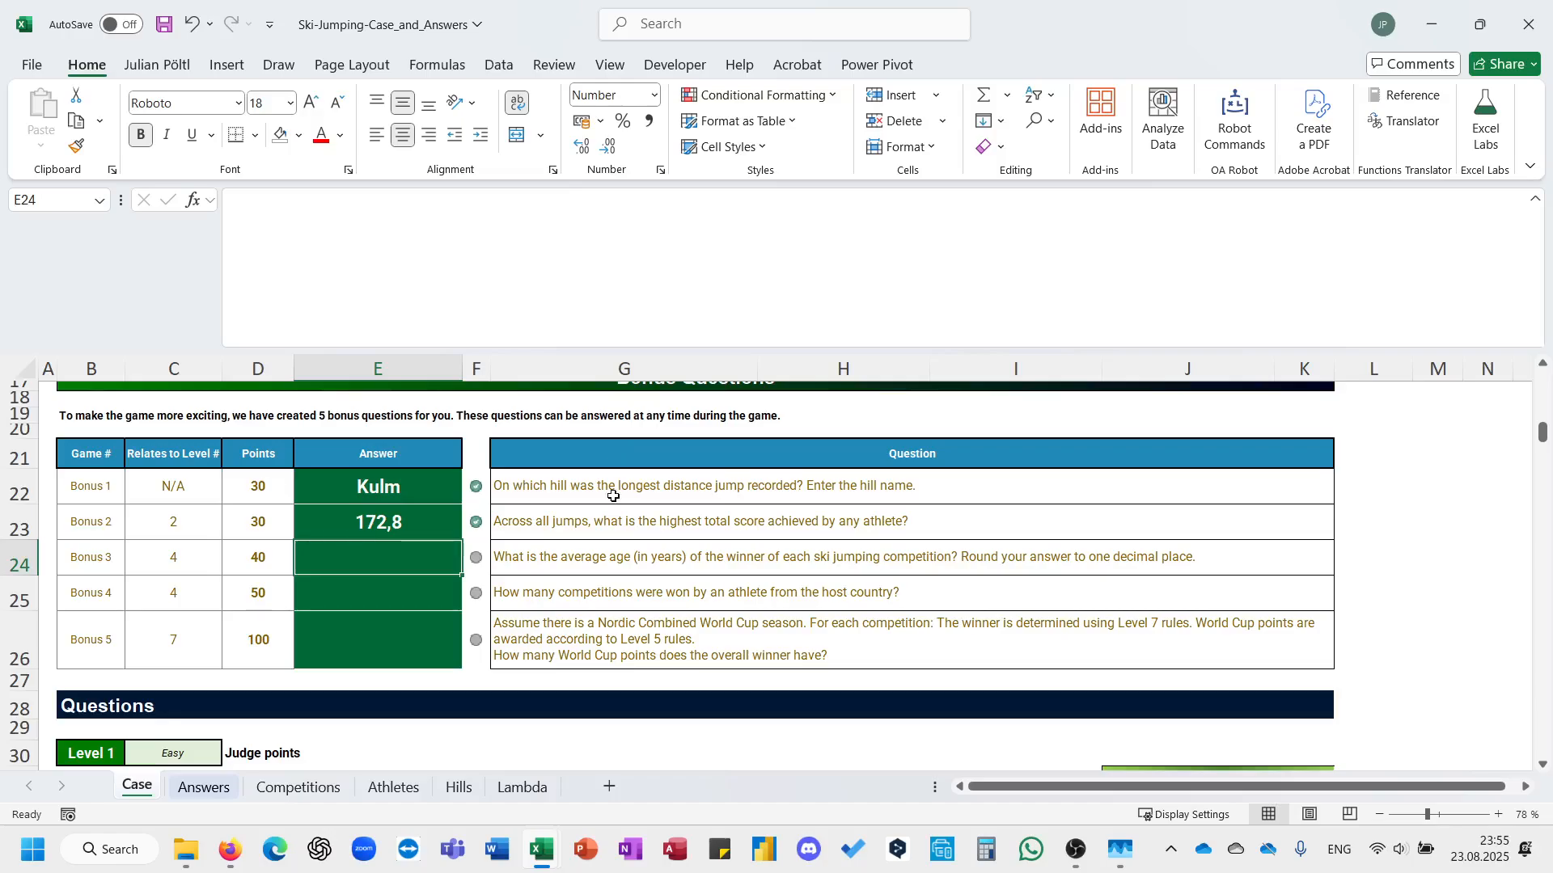
Review the Level 3 and Level 4 task descriptions on the Case sheet, focusing on the competition ranking rules.
{"action": "scroll", "coordinate": [625, 659], "scroll_direction": "down", "scroll_amount": 20}
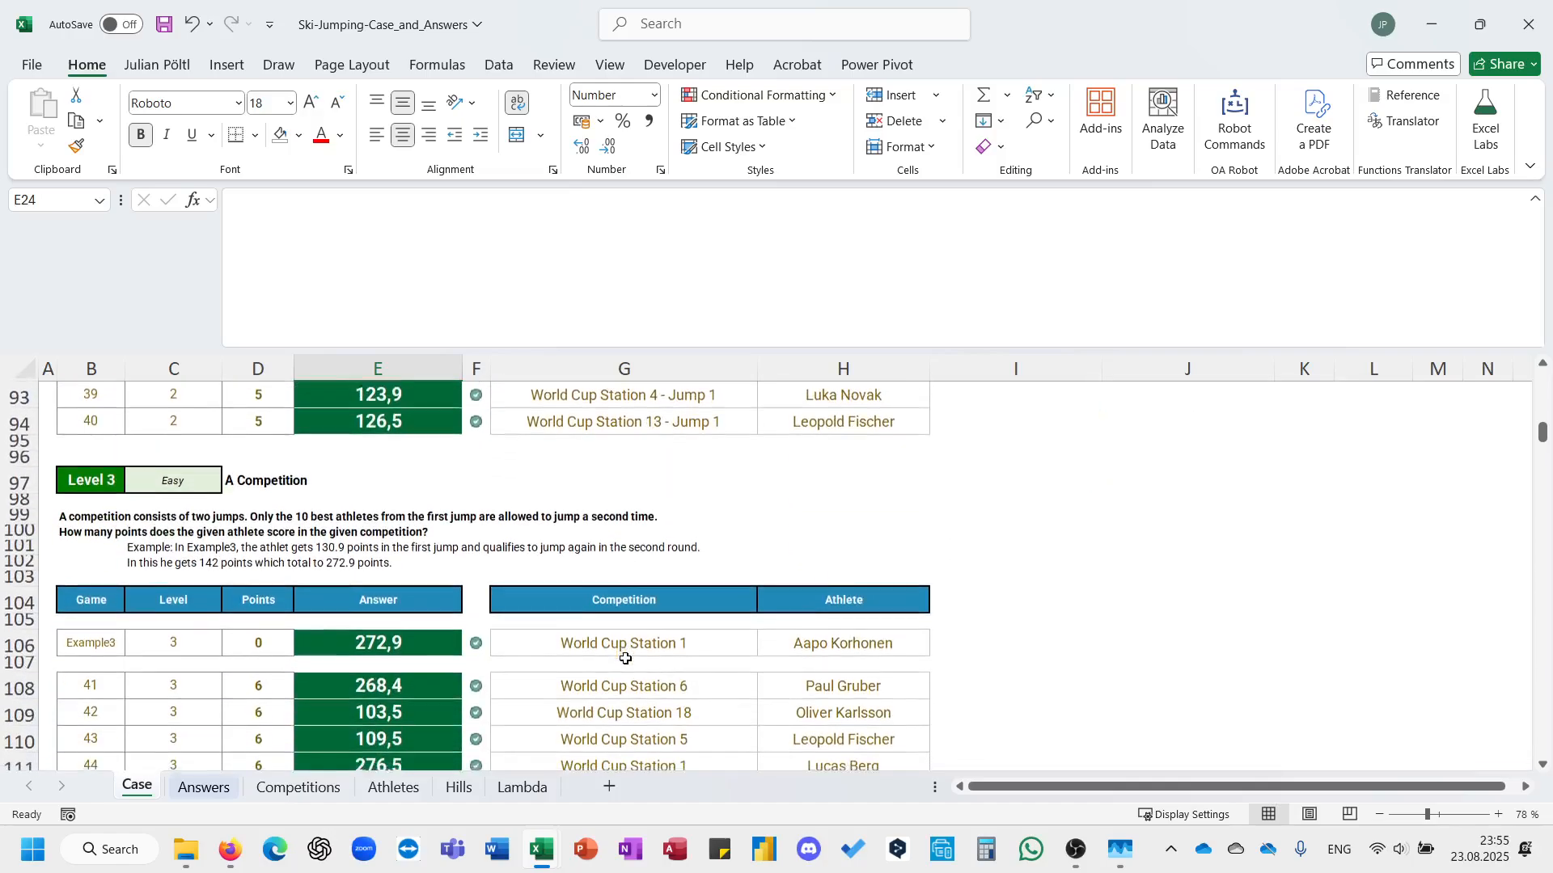
{"action": "scroll", "coordinate": [625, 659], "scroll_direction": "down", "scroll_amount": 8}
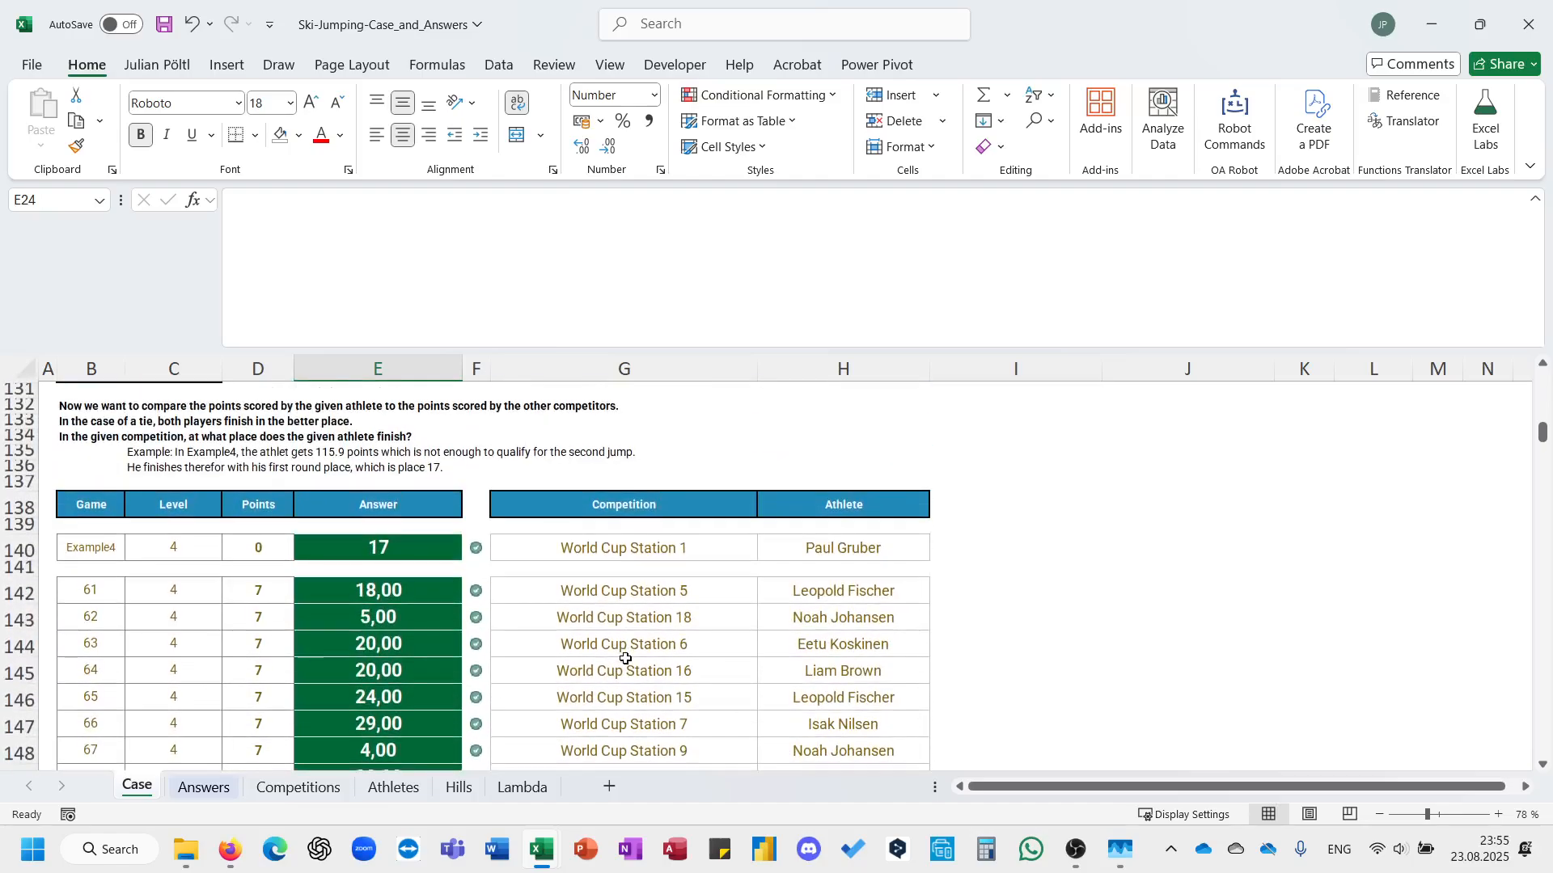
{"action": "scroll", "coordinate": [625, 659], "scroll_direction": "up", "scroll_amount": 5}
{"action": "scroll", "coordinate": [625, 659], "scroll_direction": "down", "scroll_amount": 7}
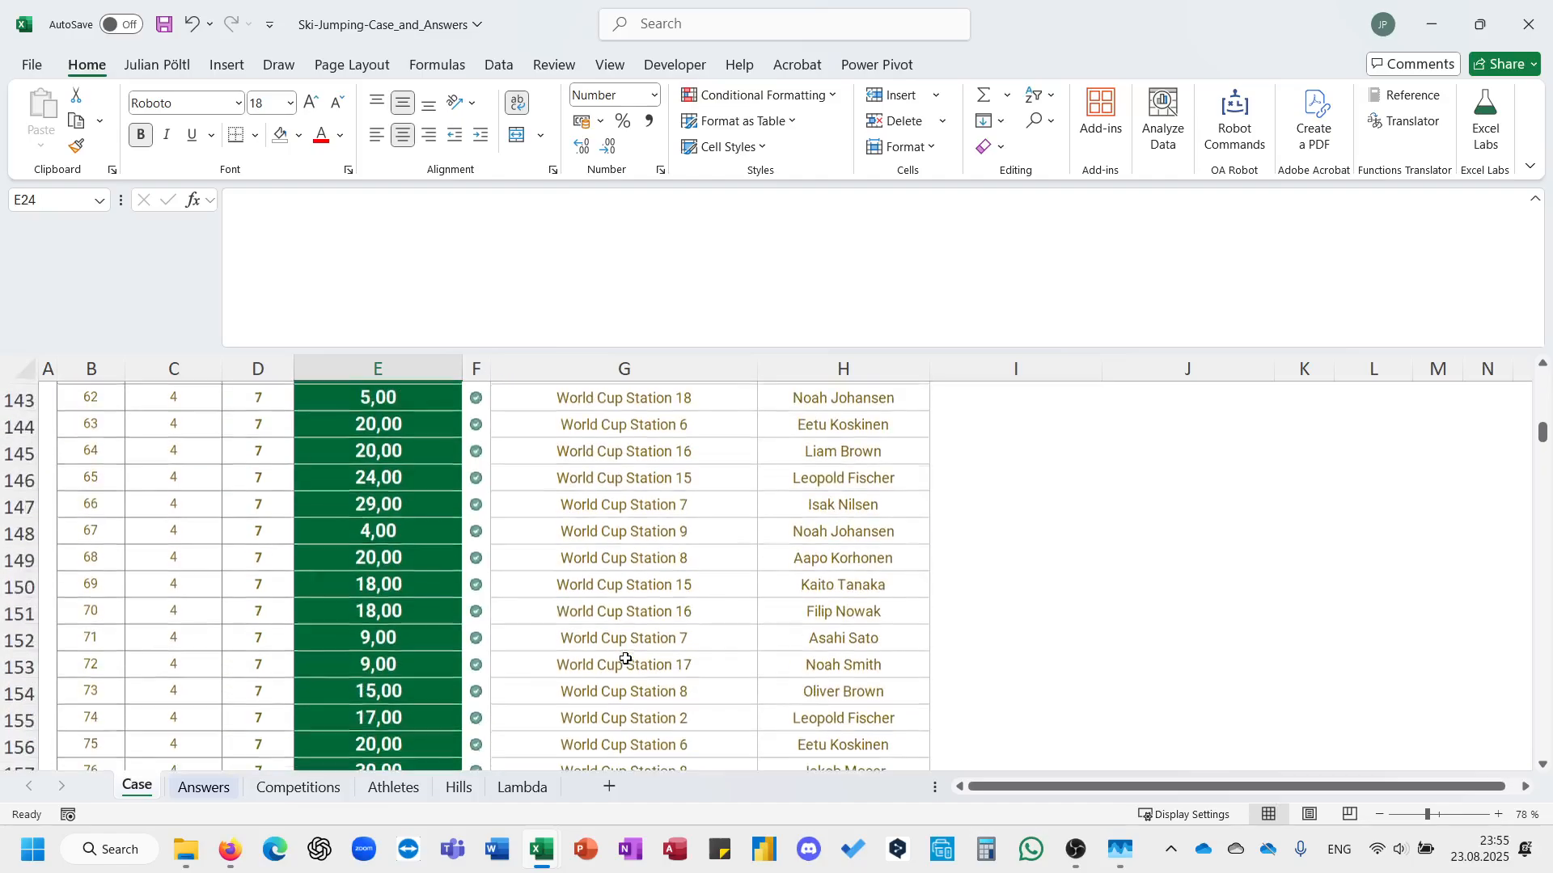
{"action": "scroll", "coordinate": [625, 659], "scroll_direction": "up", "scroll_amount": 6}
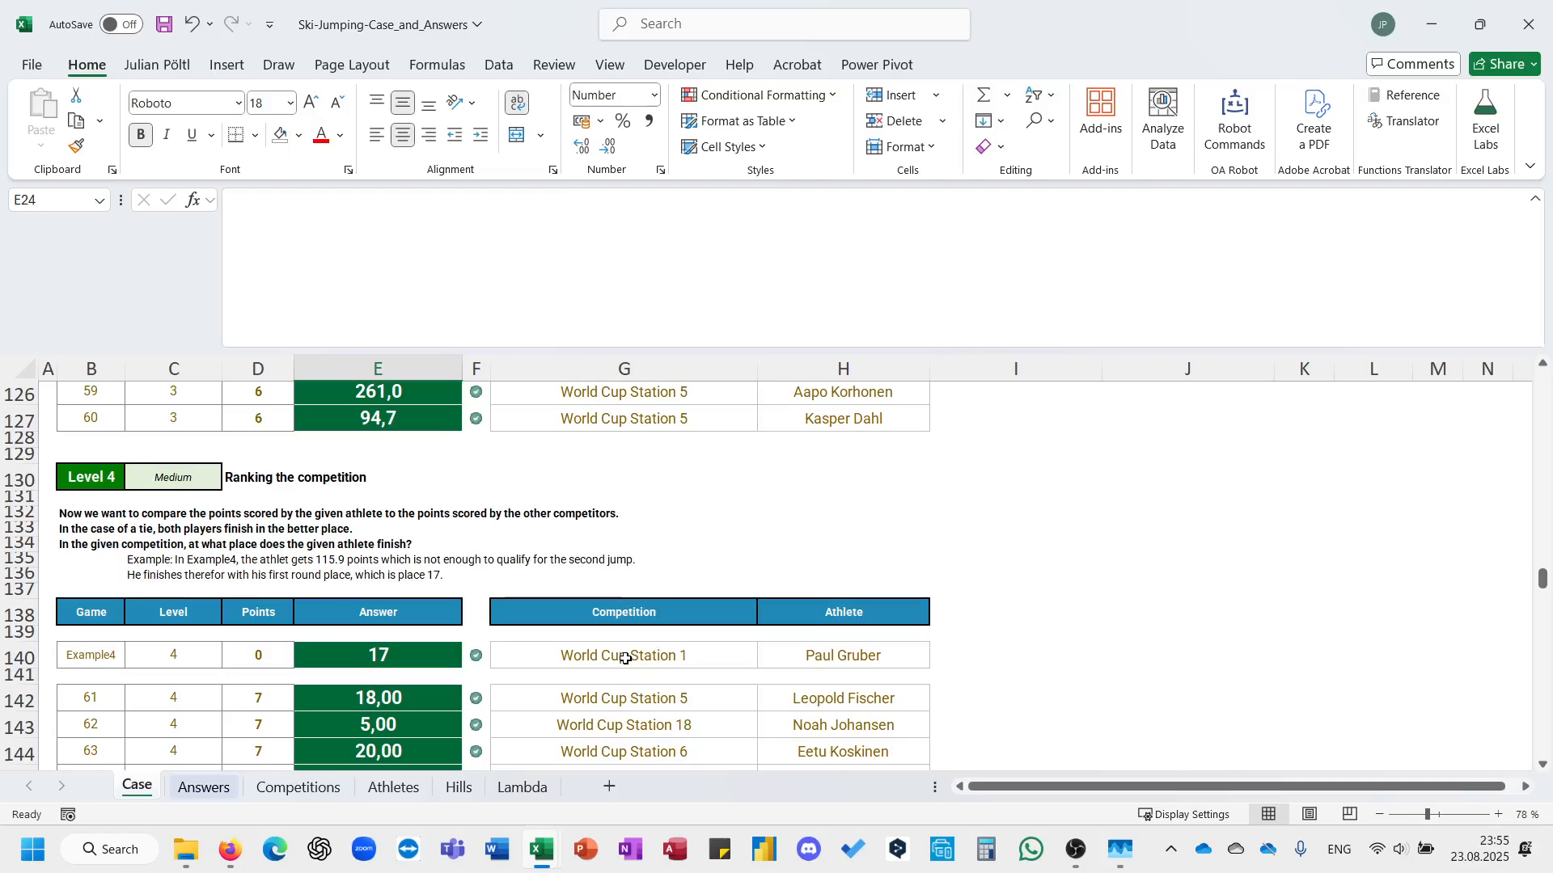
Examine the Athletes table and the GROUPBY list of total points per station and athlete on the Competitions sheet.
{"action": "left_click", "coordinate": [301, 788]}
{"action": "left_click", "coordinate": [396, 788]}
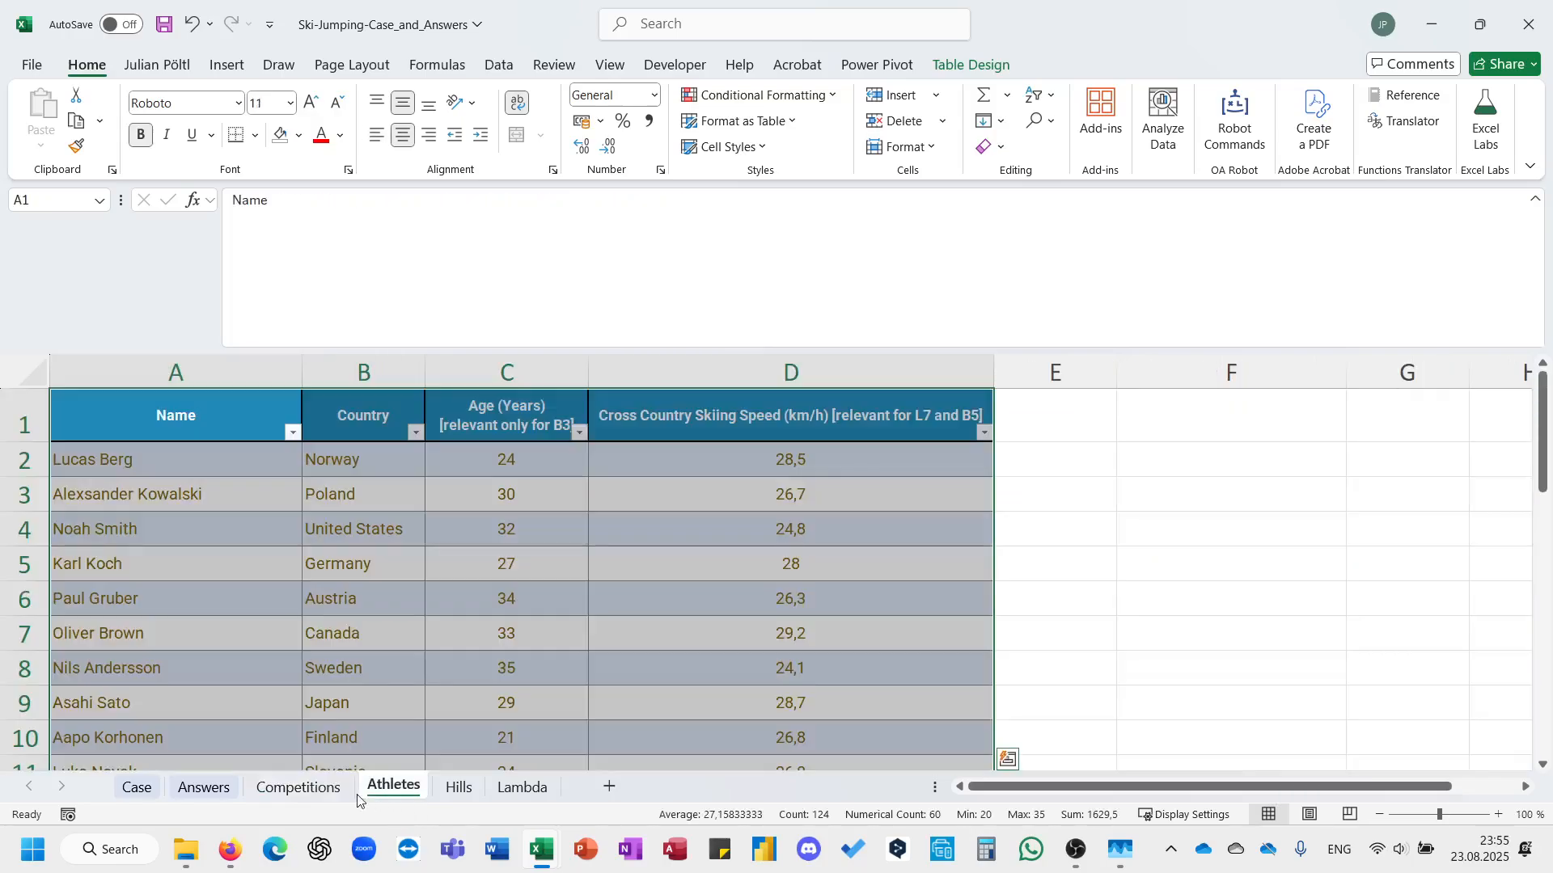
{"action": "left_click", "coordinate": [301, 787]}
{"action": "scroll", "coordinate": [678, 584], "scroll_direction": "right", "scroll_amount": 10}
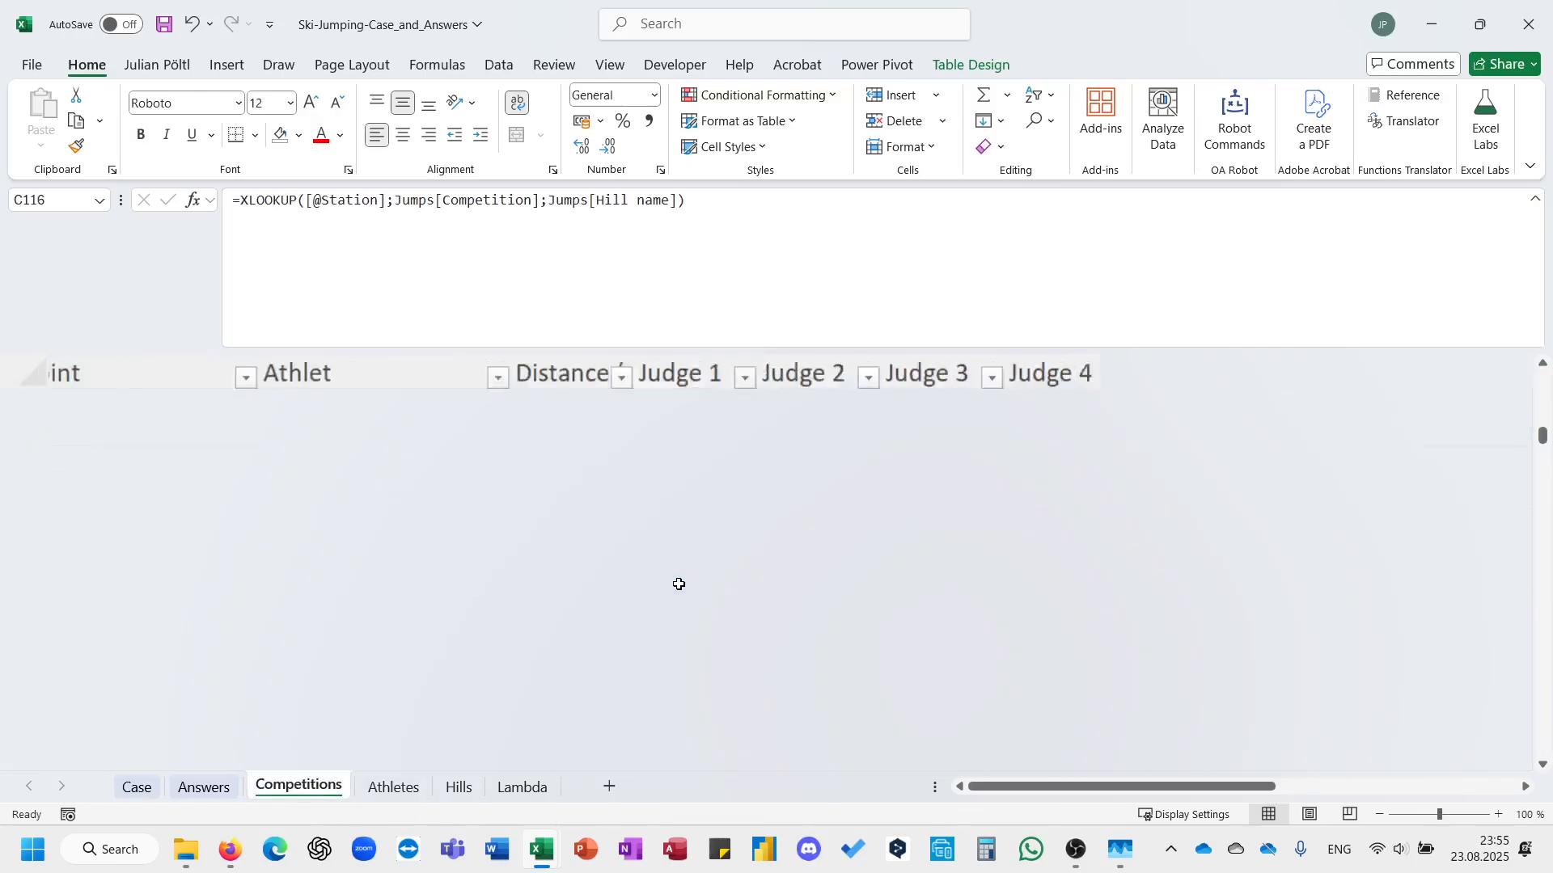
{"action": "scroll", "coordinate": [1023, 521], "scroll_direction": "right", "scroll_amount": 5}
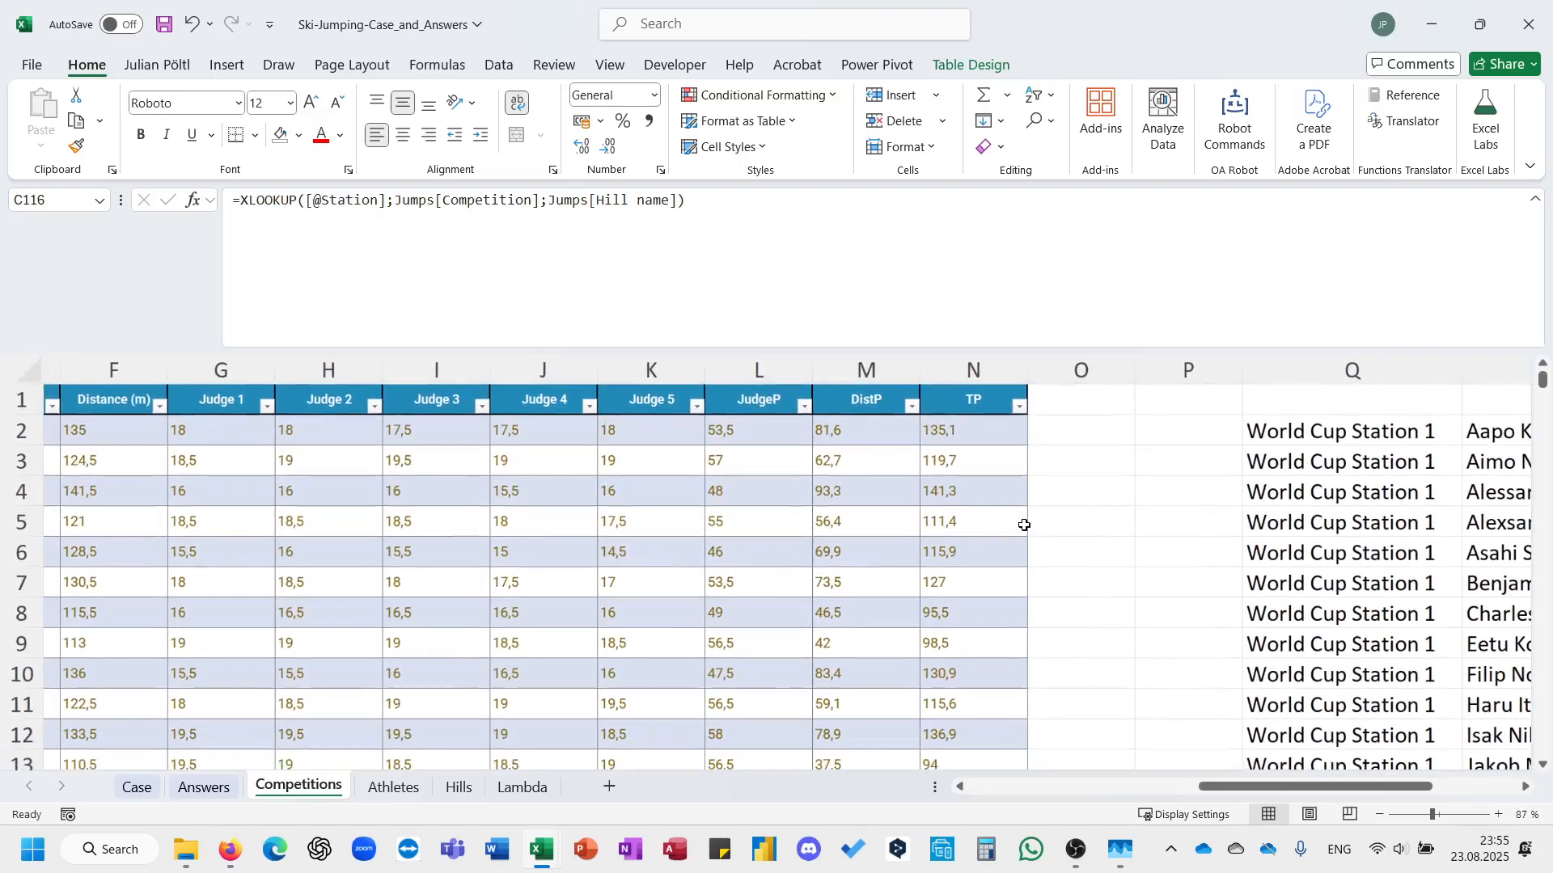
{"action": "scroll", "coordinate": [1023, 526], "scroll_direction": "right", "scroll_amount": 2}
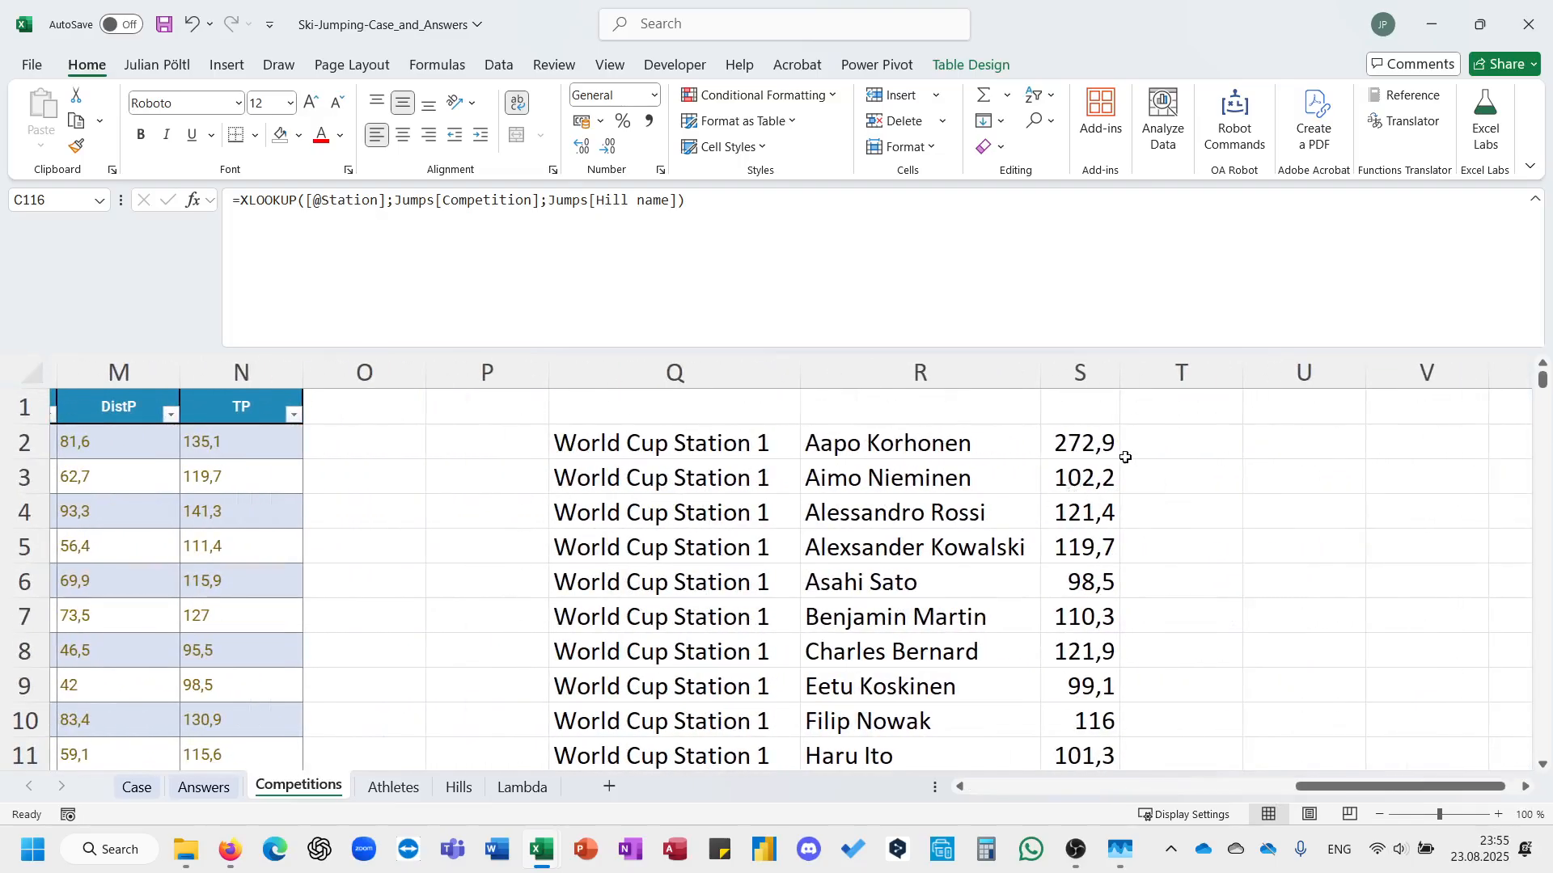
{"action": "left_click", "coordinate": [855, 470]}
{"action": "left_click", "coordinate": [716, 449]}
{"action": "scroll", "coordinate": [890, 501], "scroll_direction": "down", "scroll_amount": 12}
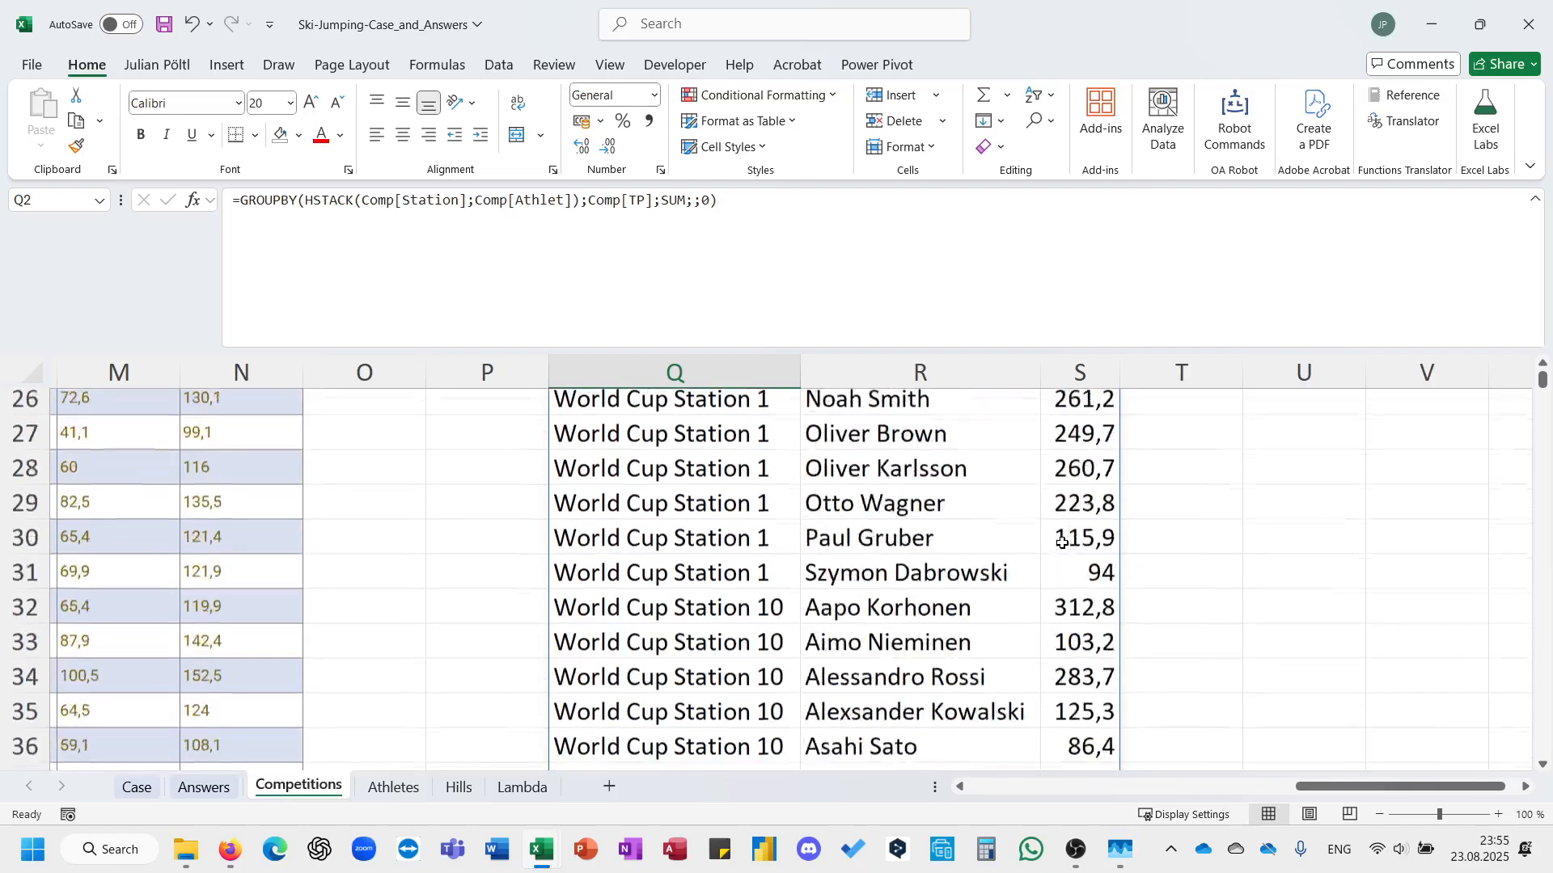
{"action": "scroll", "coordinate": [1063, 543], "scroll_direction": "up", "scroll_amount": 13}
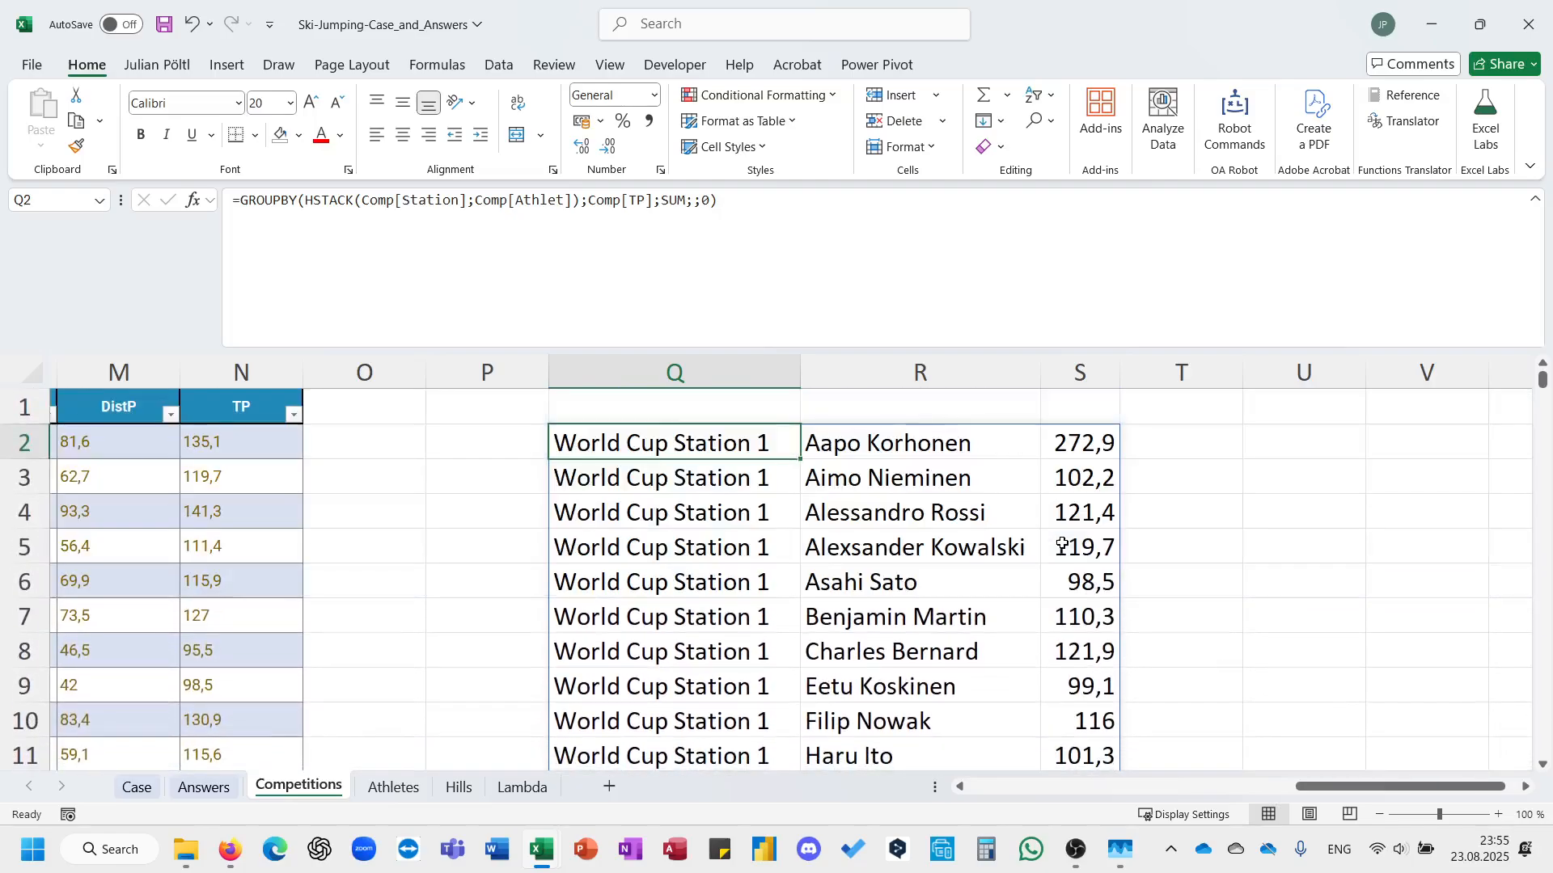
List the unique competition stations in U2 with a UNIQUE formula over the station column Q of the grouped totals.
{"action": "left_click", "coordinate": [1334, 445]}
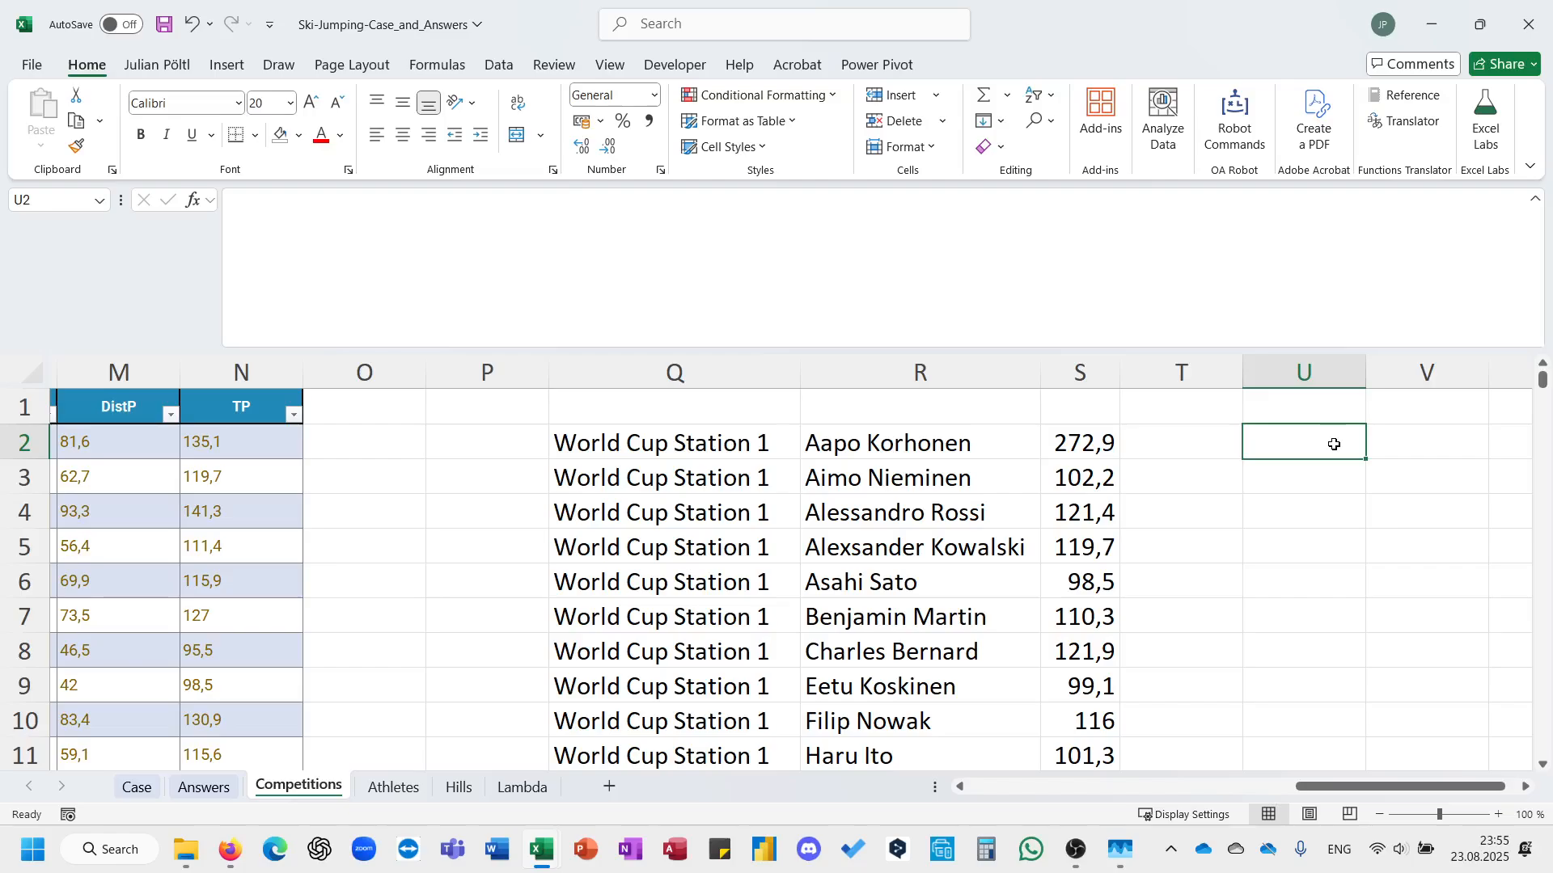
{"action": "type", "text": "=un"}
{"action": "key", "text": "Down"}
{"action": "key", "text": "Down"}
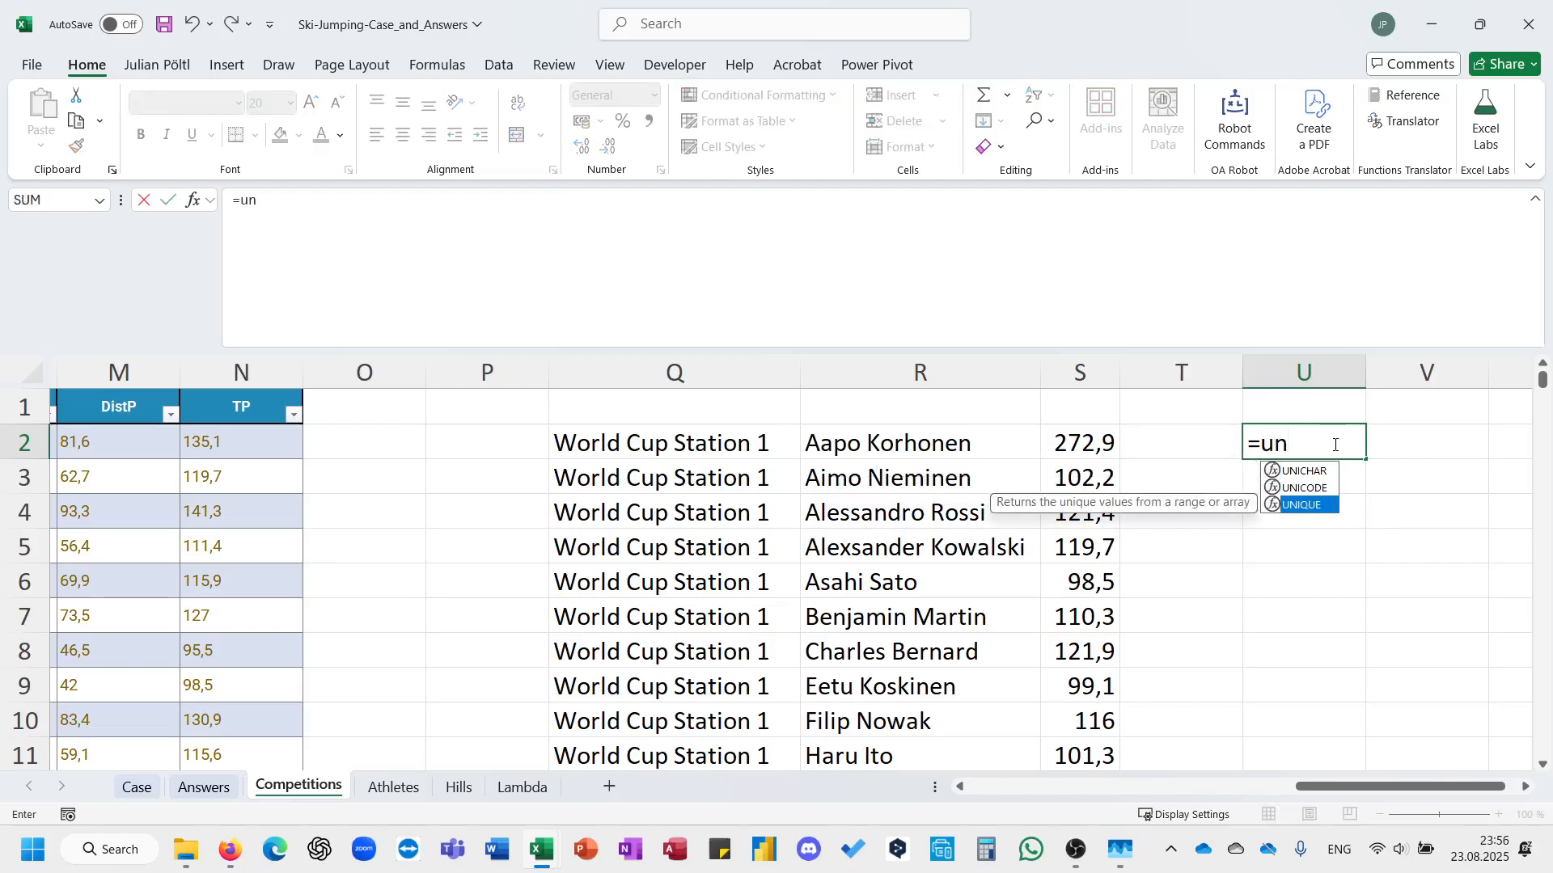
{"action": "key", "text": "Tab"}
{"action": "key", "text": "Left"}
{"action": "key", "text": "Left"}
{"action": "key", "text": "Left"}
{"action": "key", "text": "Left"}
{"action": "key", "text": "Left"}
{"action": "key", "text": "Right"}
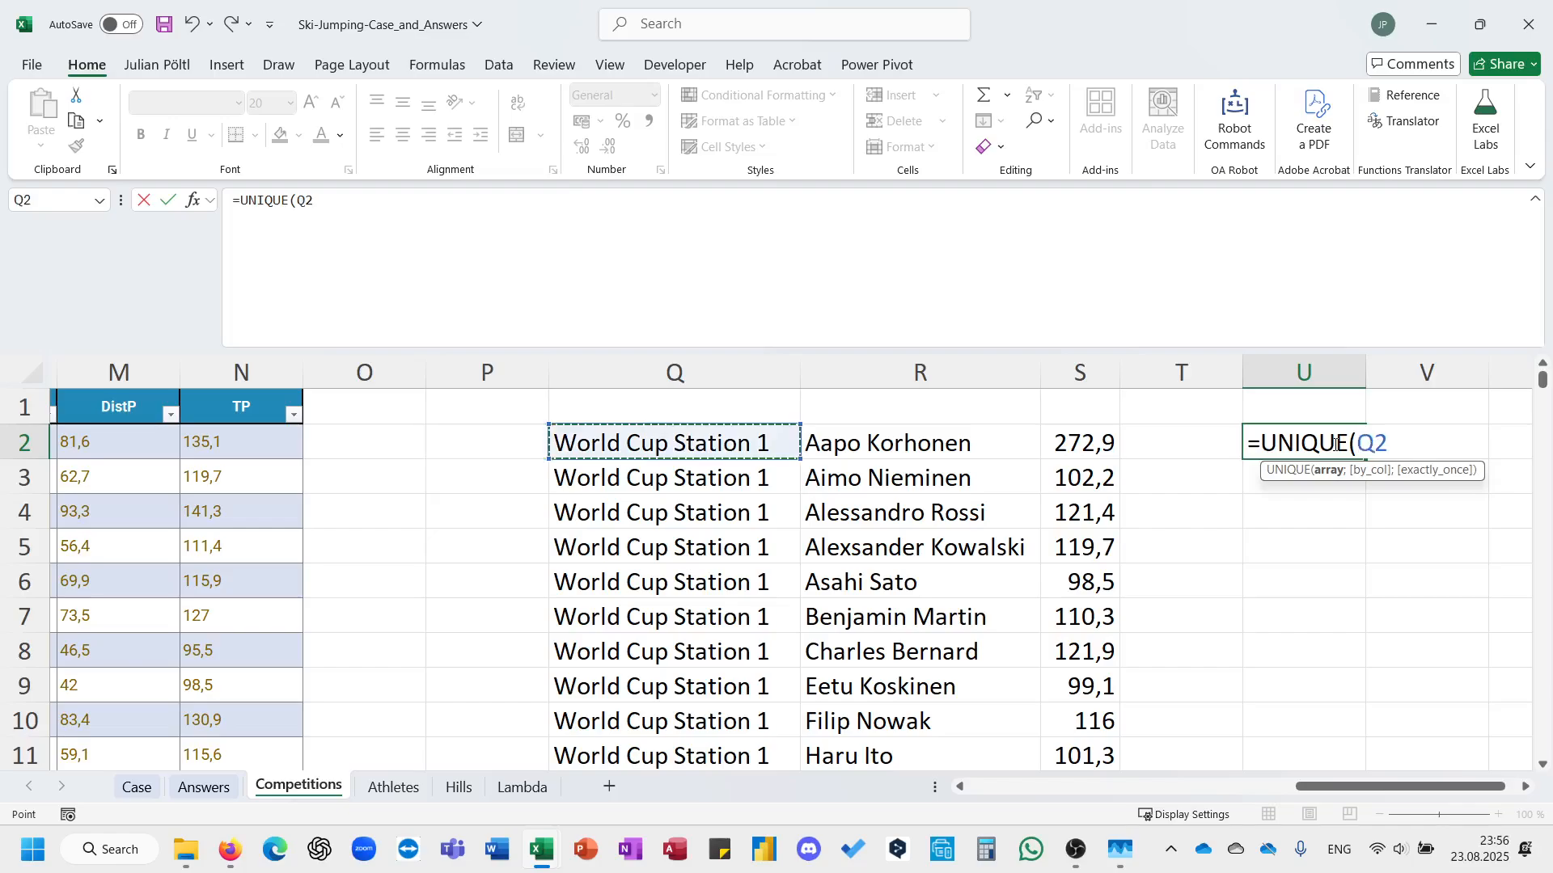
{"action": "key", "text": "ctrl+shift+Down"}
{"action": "key", "text": "Return"}
{"action": "key", "text": "Up"}
Start an XLOOKUP in V2 with U2# as the lookup value and Q2:Q541 as the lookup array.
{"action": "key", "text": "Right"}
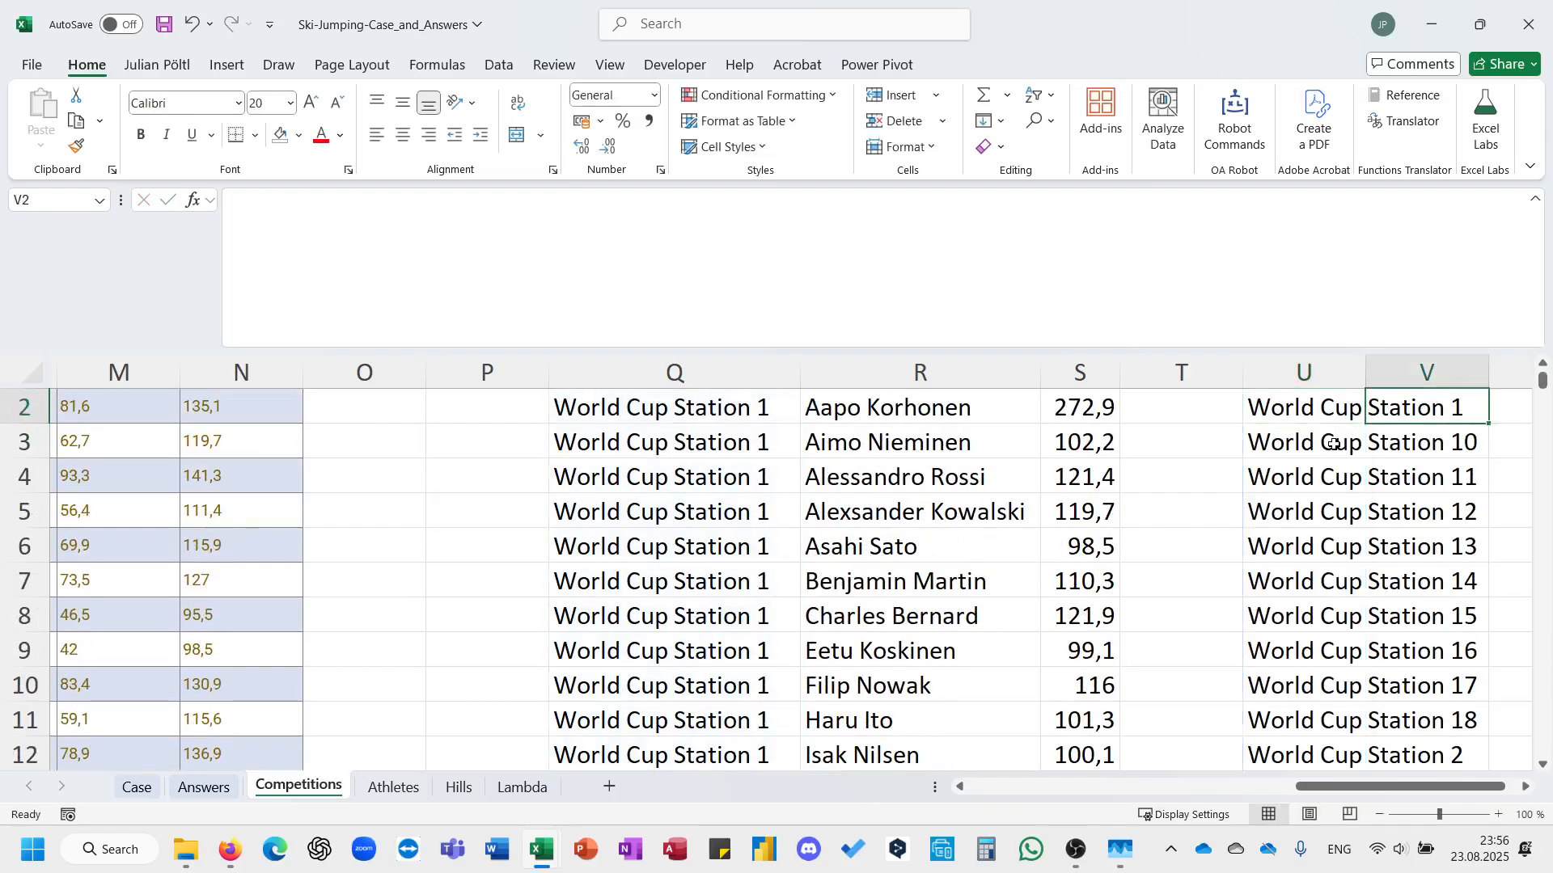
{"action": "type", "text": "=xl"}
{"action": "key", "text": "Tab"}
{"action": "key", "text": "Left"}
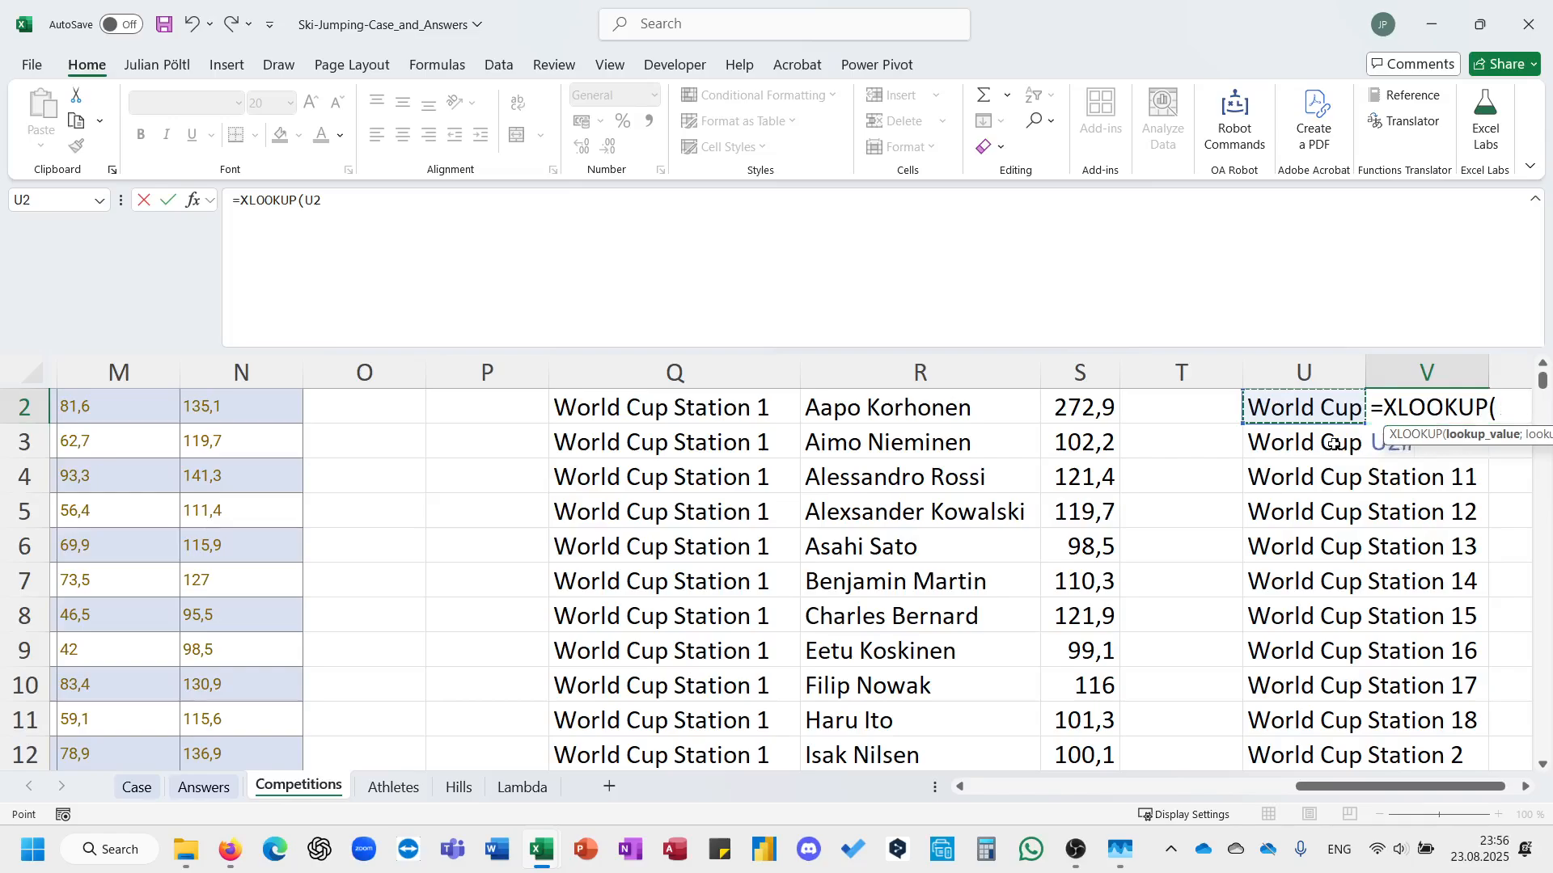
{"action": "key", "text": "ctrl+shift+Down"}
{"action": "type", "text": ";"}
{"action": "key", "text": "Left"}
{"action": "key", "text": "Left"}
{"action": "key", "text": "Left"}
{"action": "key", "text": "Left"}
{"action": "key", "text": "Left"}
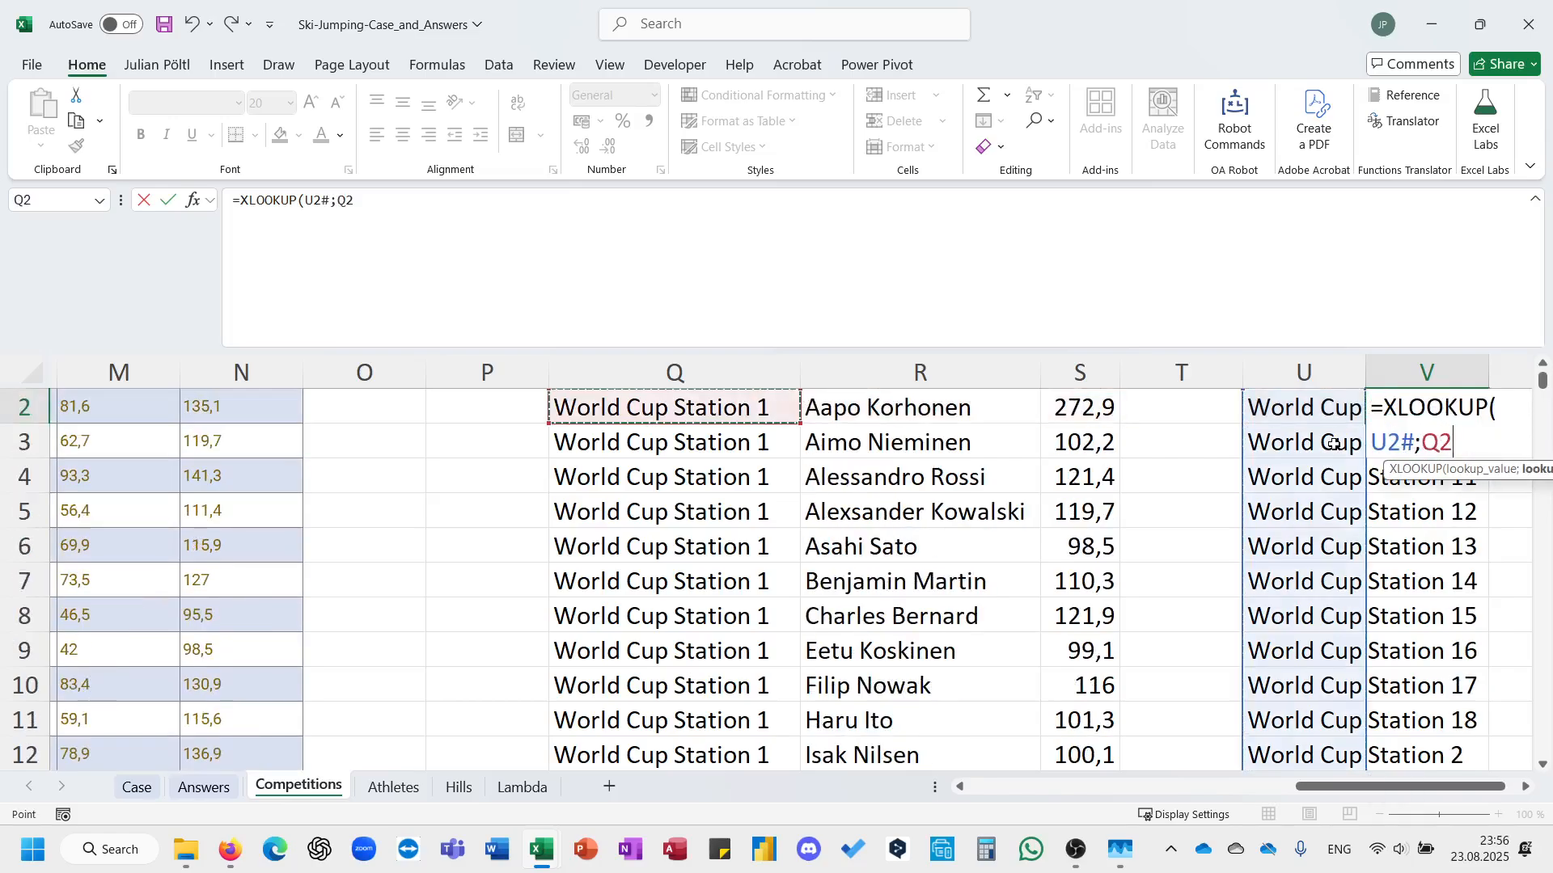
{"action": "key", "text": "ctrl+shift+Down"}
Set R2:R541 as the XLOOKUP return array and enter the formula in V2.
{"action": "type", "text": ";"}
{"action": "key", "text": "Left"}
{"action": "key", "text": "Left"}
{"action": "key", "text": "Left"}
{"action": "key", "text": "Left"}
{"action": "key", "text": "Left"}
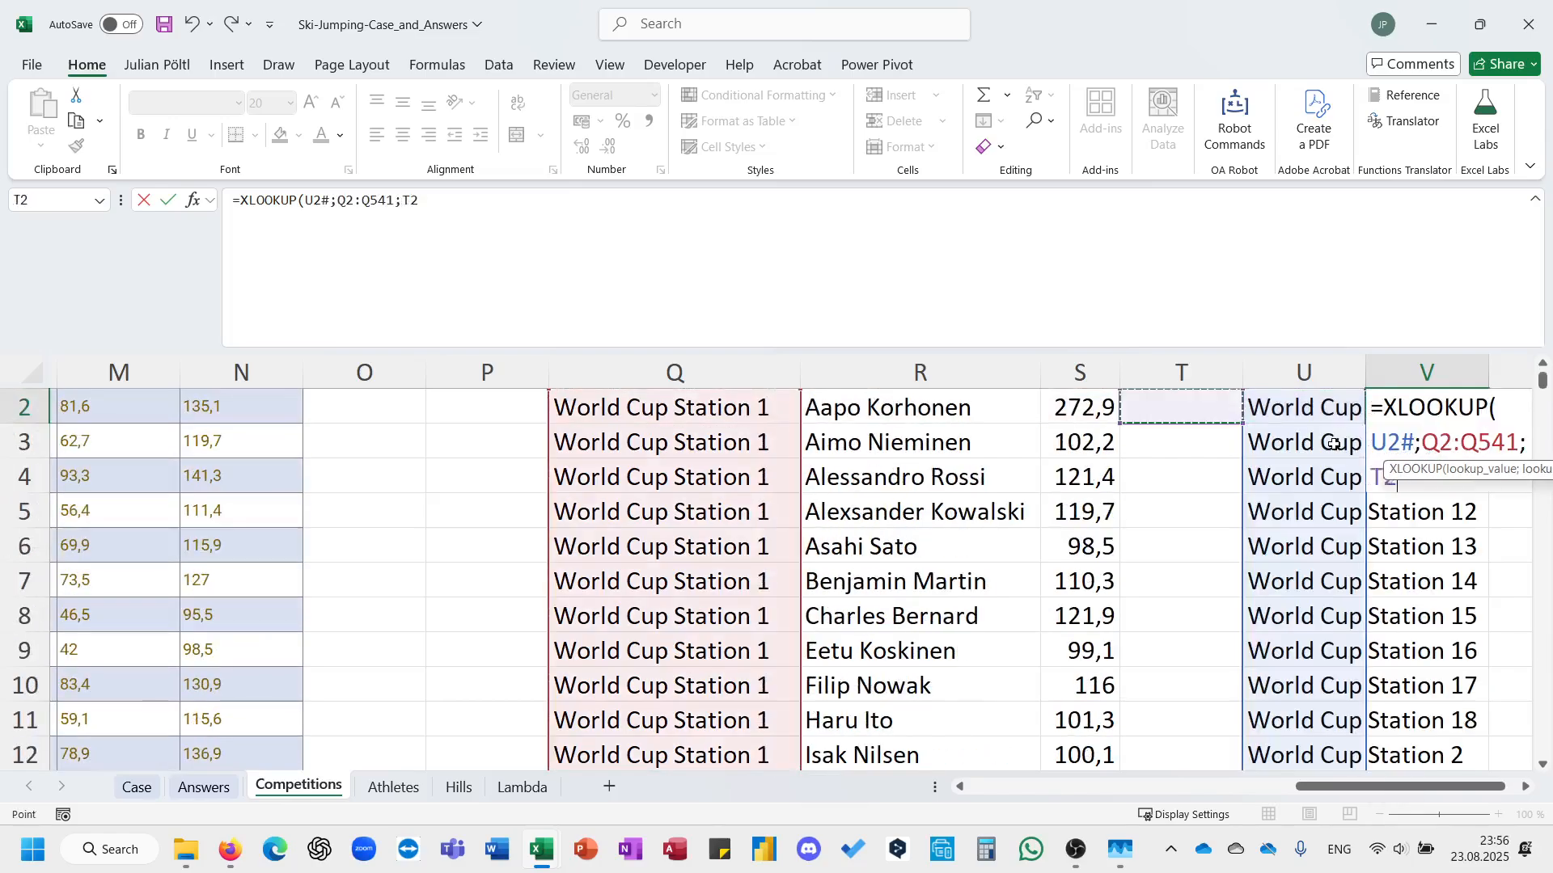
{"action": "key", "text": "Right"}
{"action": "key", "text": "ctrl+shift+Down"}
{"action": "type", "text": ")"}
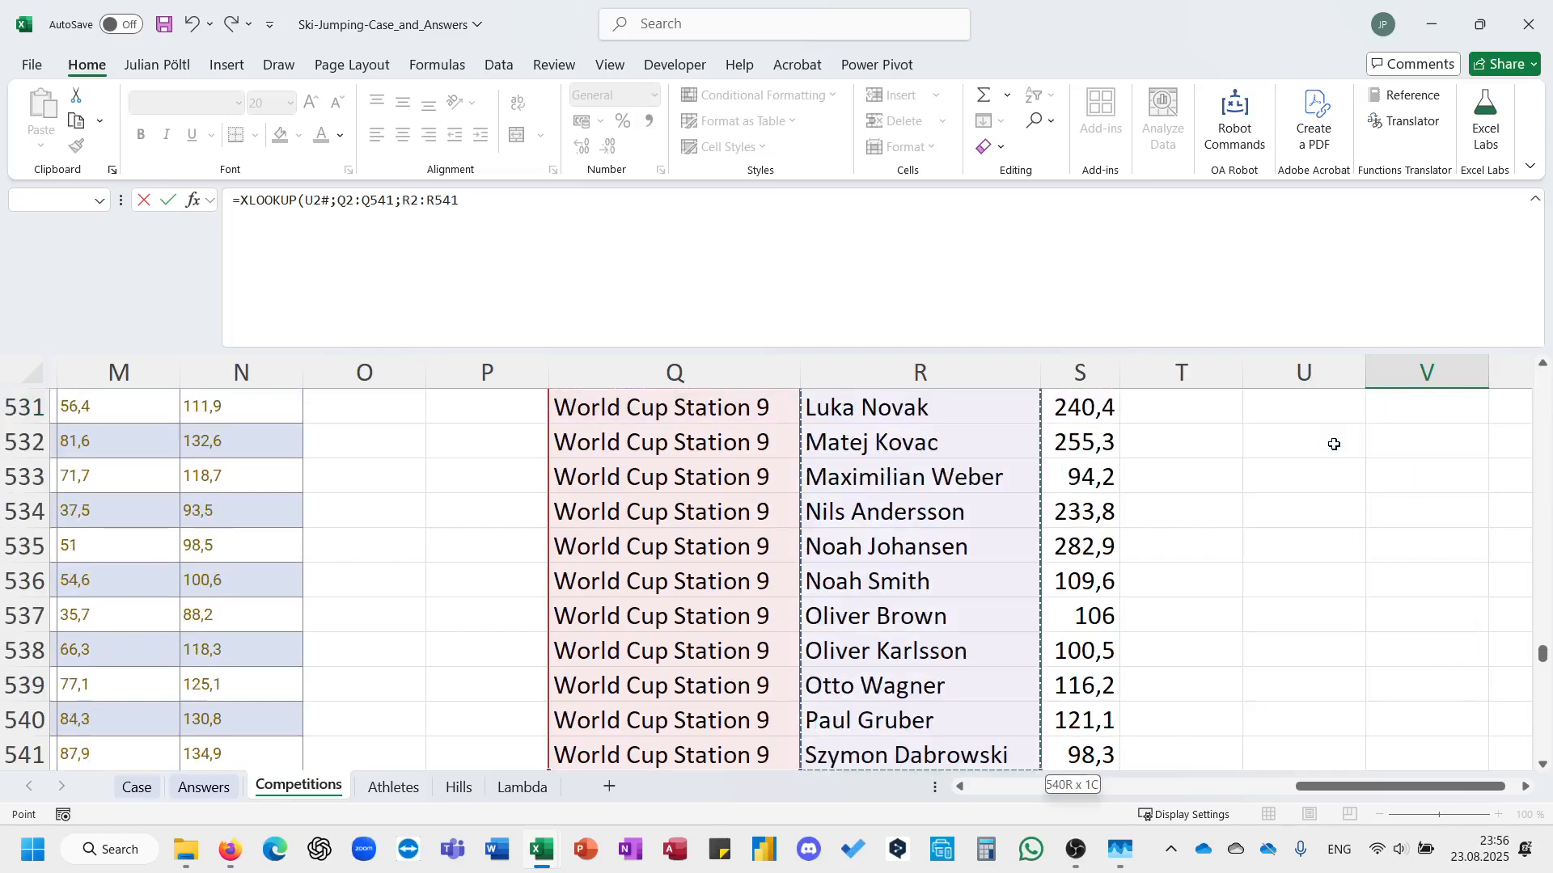
{"action": "key", "text": "ctrl+Return"}
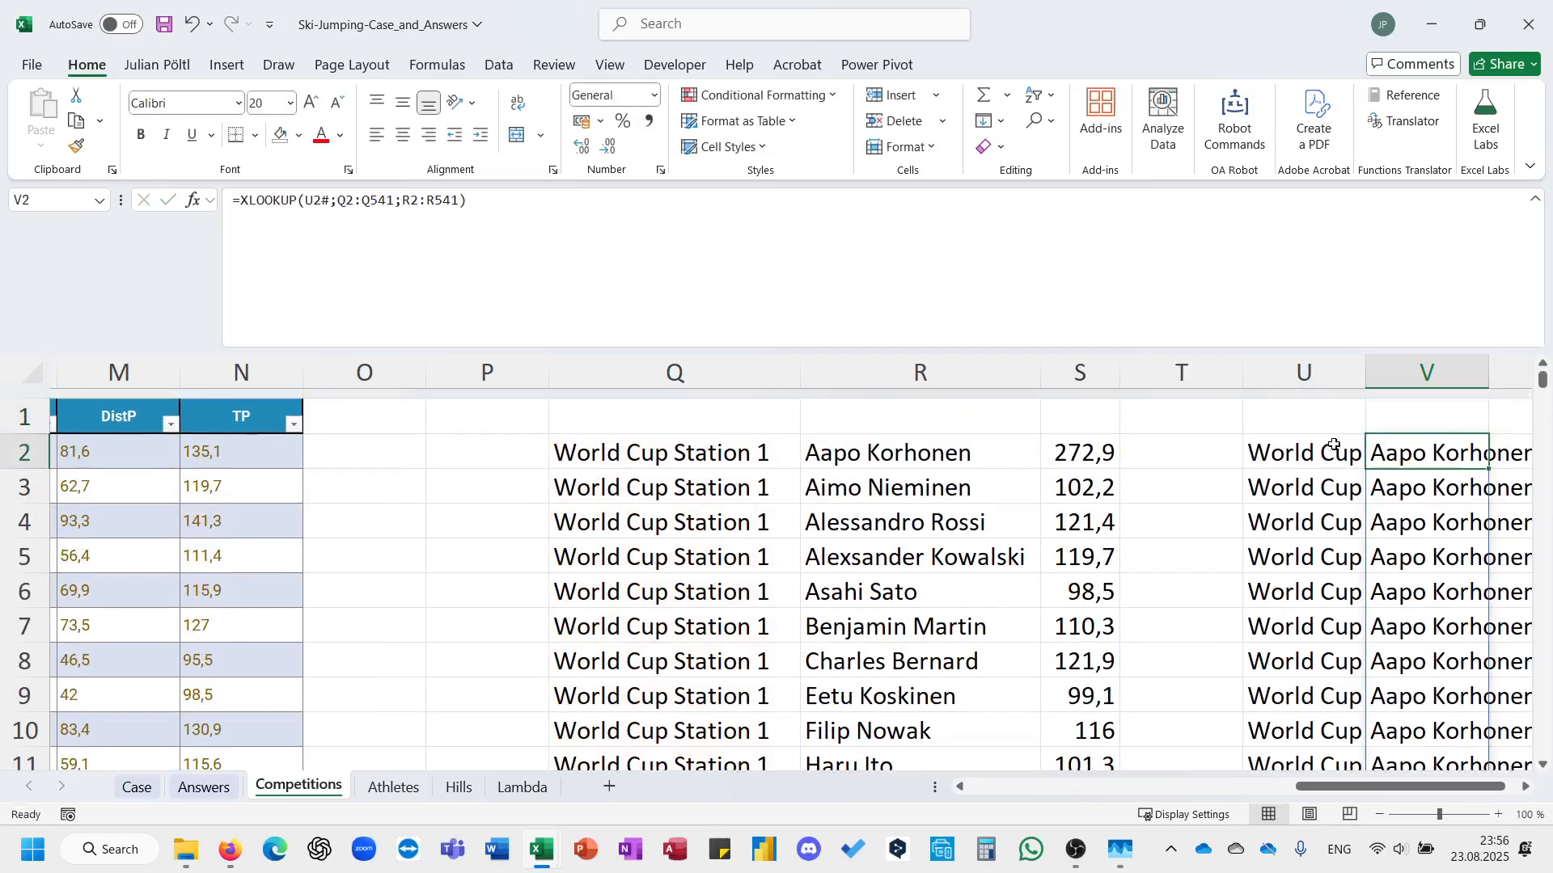
Widen column U to fit the full station names.
{"action": "scroll", "coordinate": [1333, 445], "scroll_direction": "right", "scroll_amount": 3}
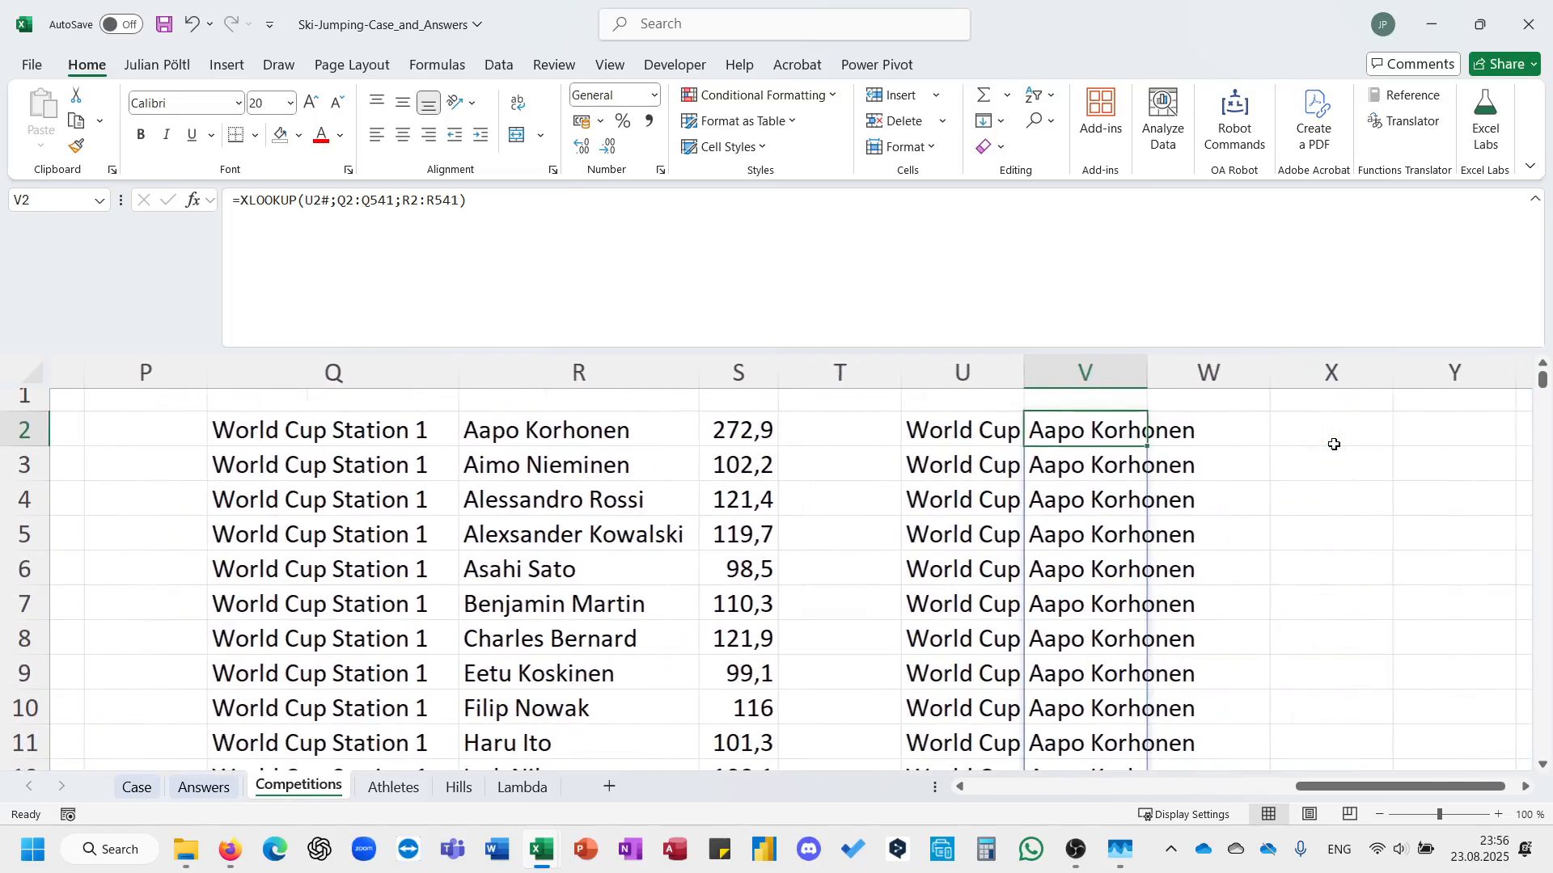
{"action": "scroll", "coordinate": [1334, 445], "scroll_direction": "down", "scroll_amount": 3}
{"action": "scroll", "coordinate": [1334, 445], "scroll_direction": "up", "scroll_amount": 3}
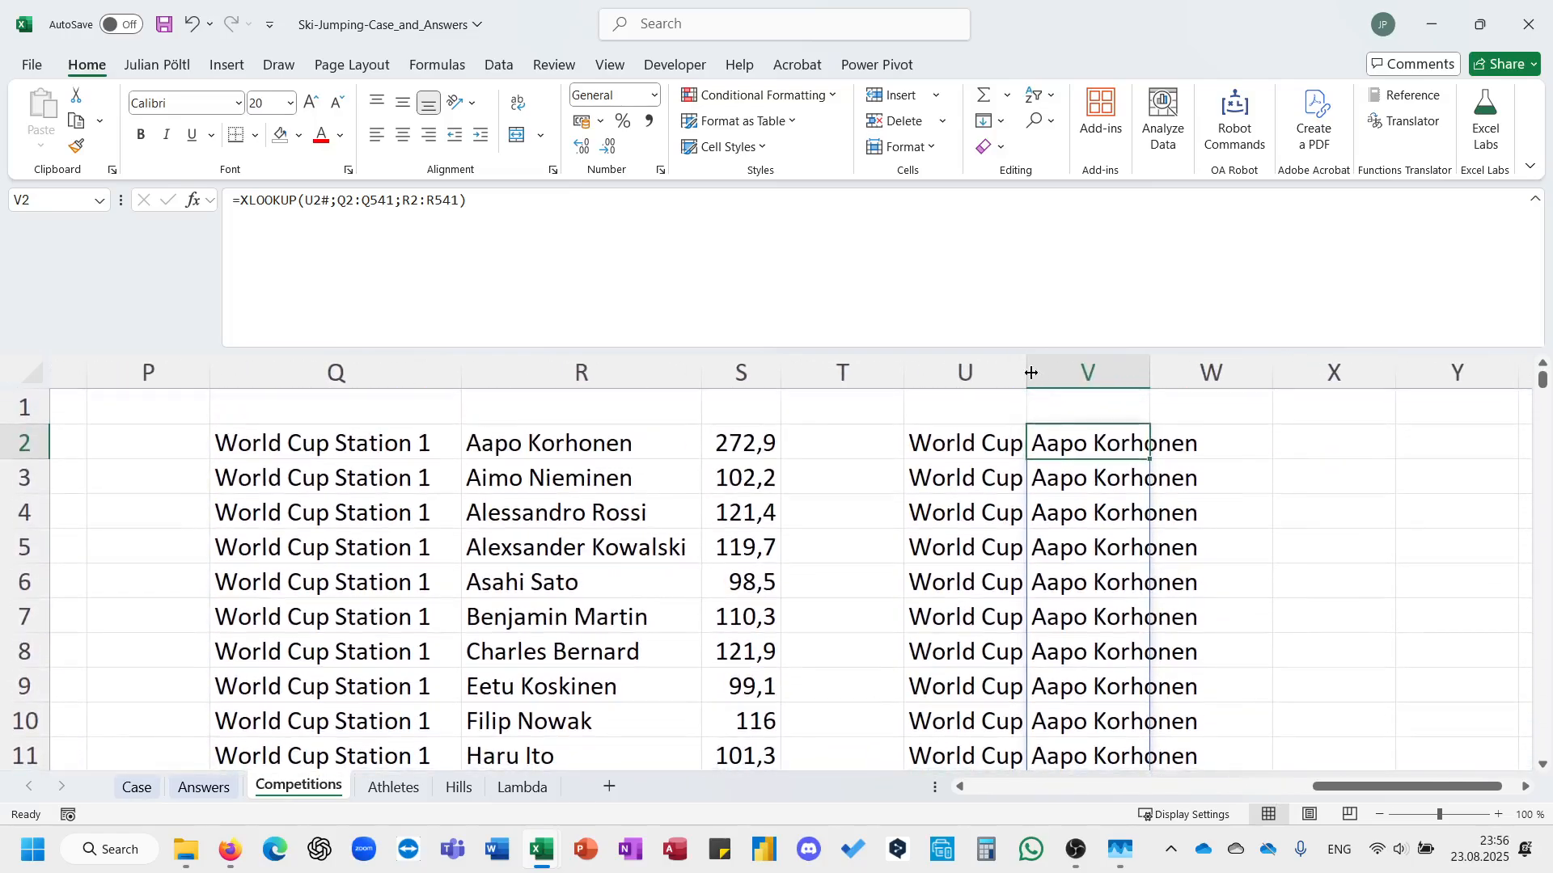
{"action": "double_click", "coordinate": [1027, 371]}
Check the V2 lookup formula against the World Cup Station 10 rows in the grouped totals.
{"action": "left_click", "coordinate": [770, 242]}
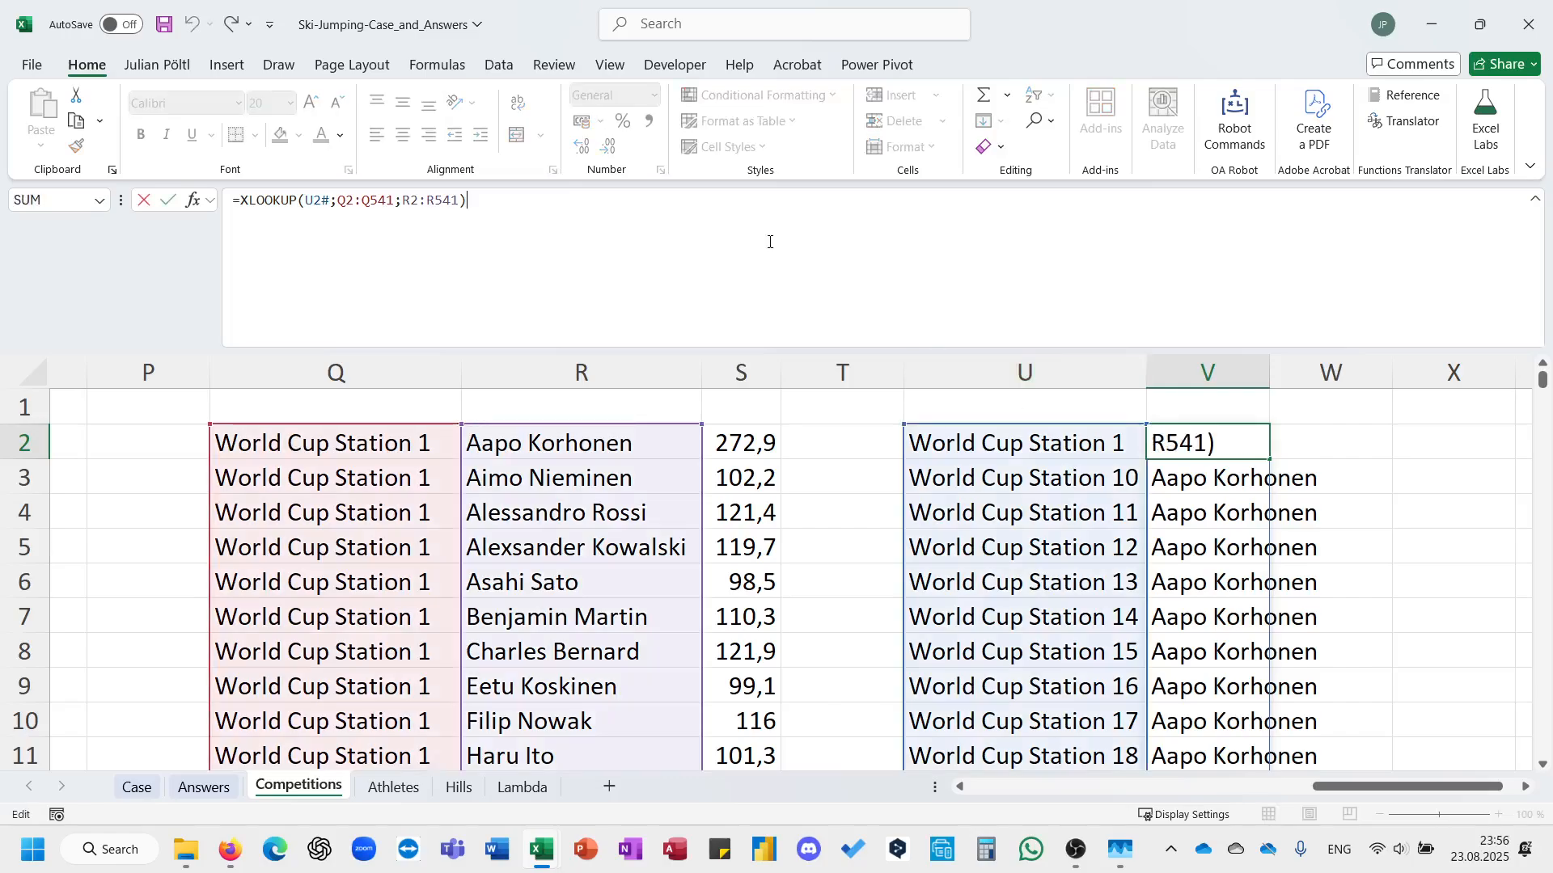
{"action": "key", "text": "Escape"}
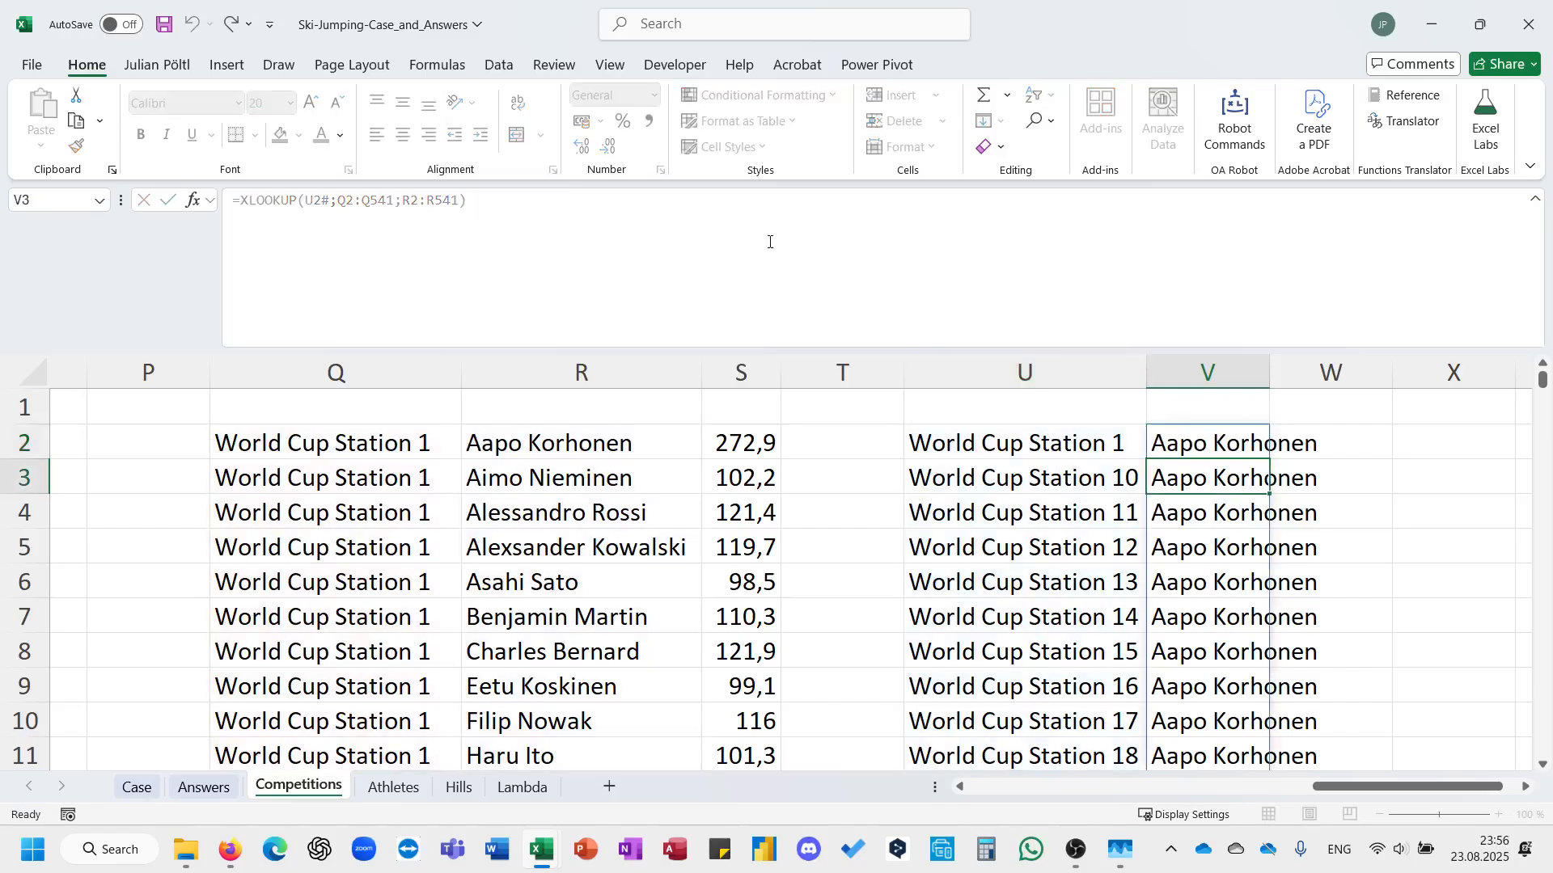
{"action": "scroll", "coordinate": [614, 550], "scroll_direction": "down", "scroll_amount": 8}
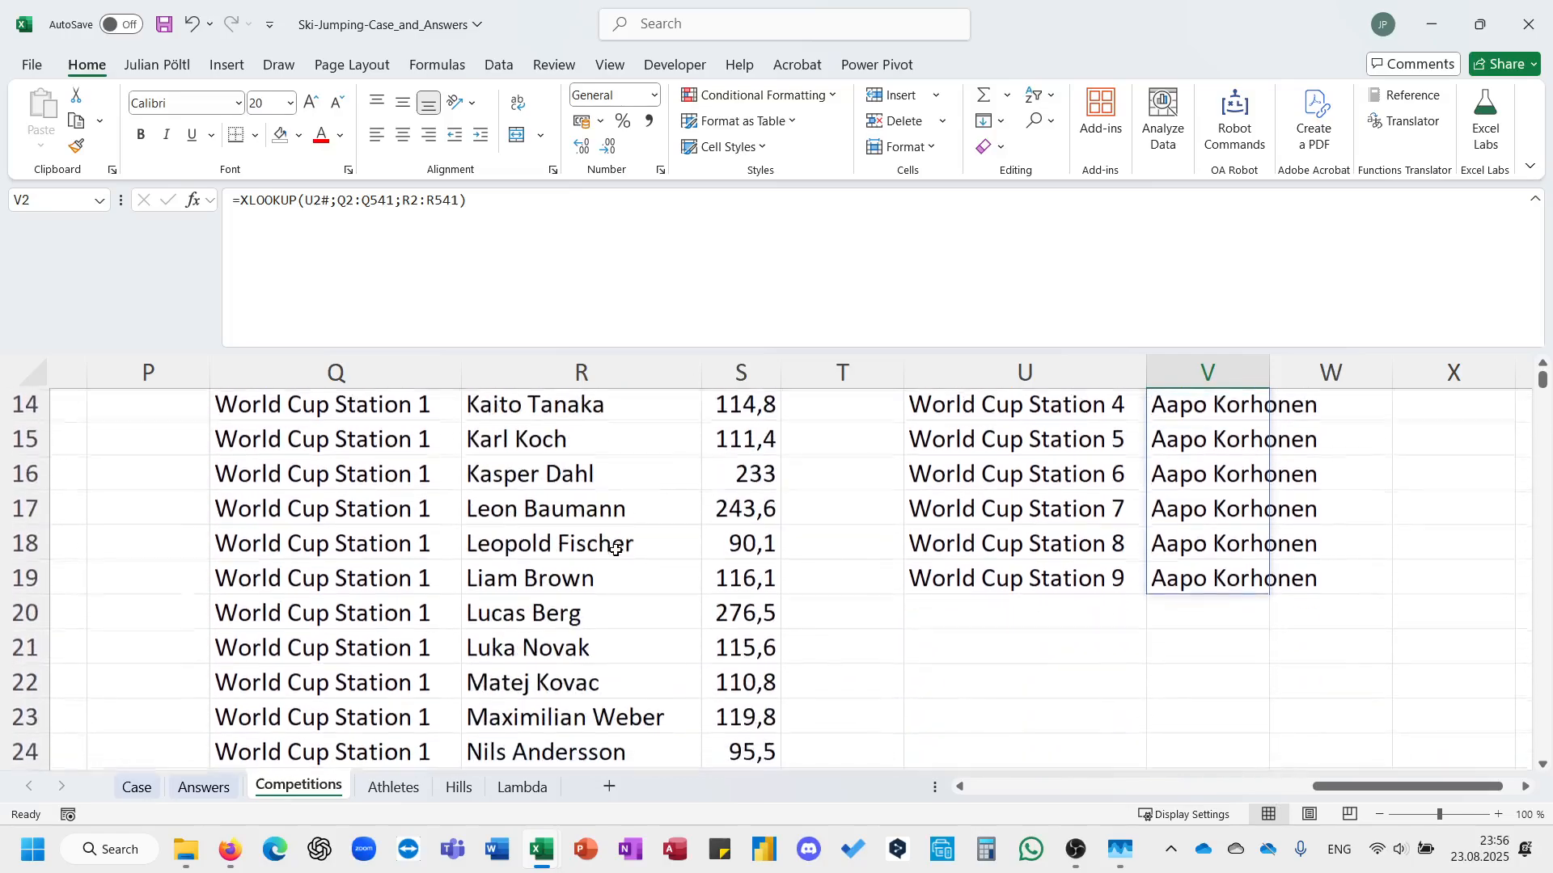
{"action": "left_click", "coordinate": [525, 633]}
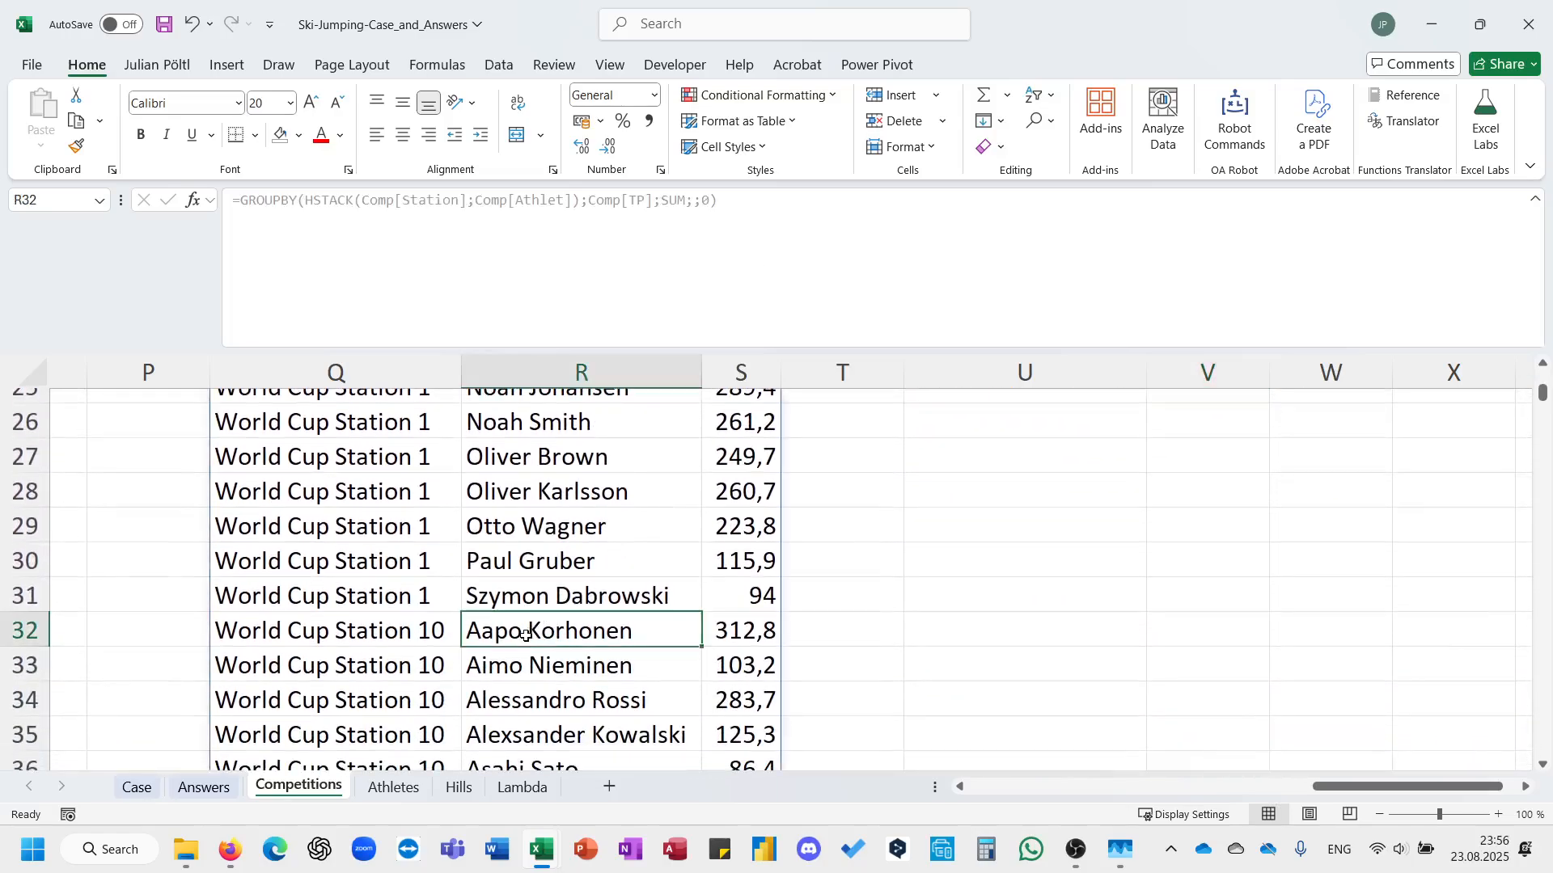
{"action": "left_click", "coordinate": [402, 632]}
{"action": "scroll", "coordinate": [830, 575], "scroll_direction": "up", "scroll_amount": 8}
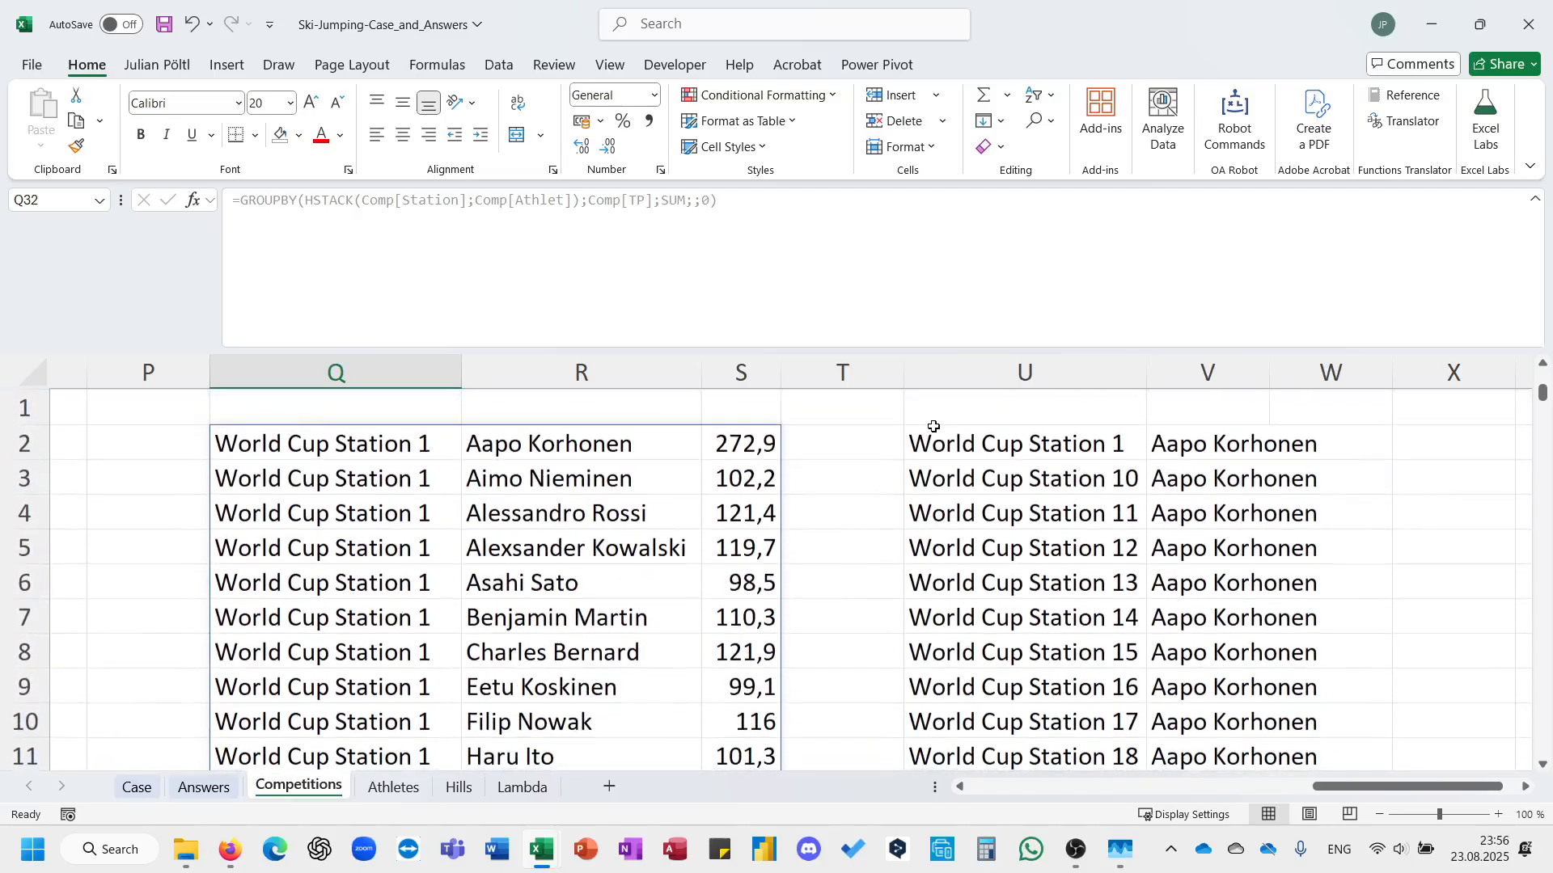
Replace the formula in U2 with a SORT of PTT by column 3 in descending order (-1).
{"action": "left_click", "coordinate": [934, 436]}
{"action": "key", "text": "Delete"}
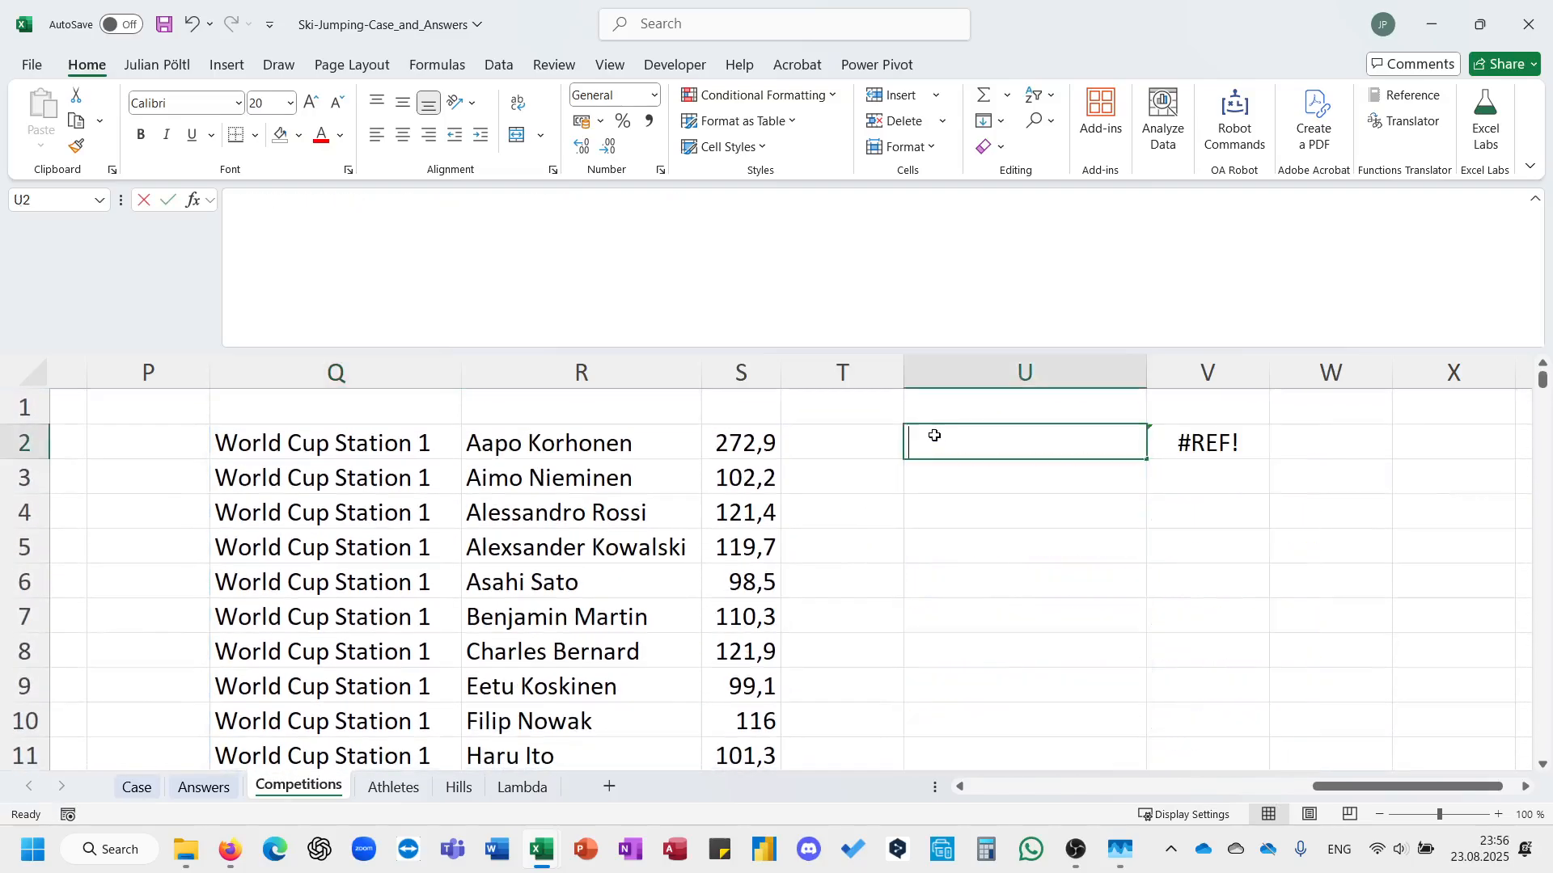
{"action": "type", "text": "=so"}
{"action": "key", "text": "Tab"}
{"action": "key", "text": "Left"}
{"action": "key", "text": "Left"}
{"action": "key", "text": "Left"}
{"action": "key", "text": "Left"}
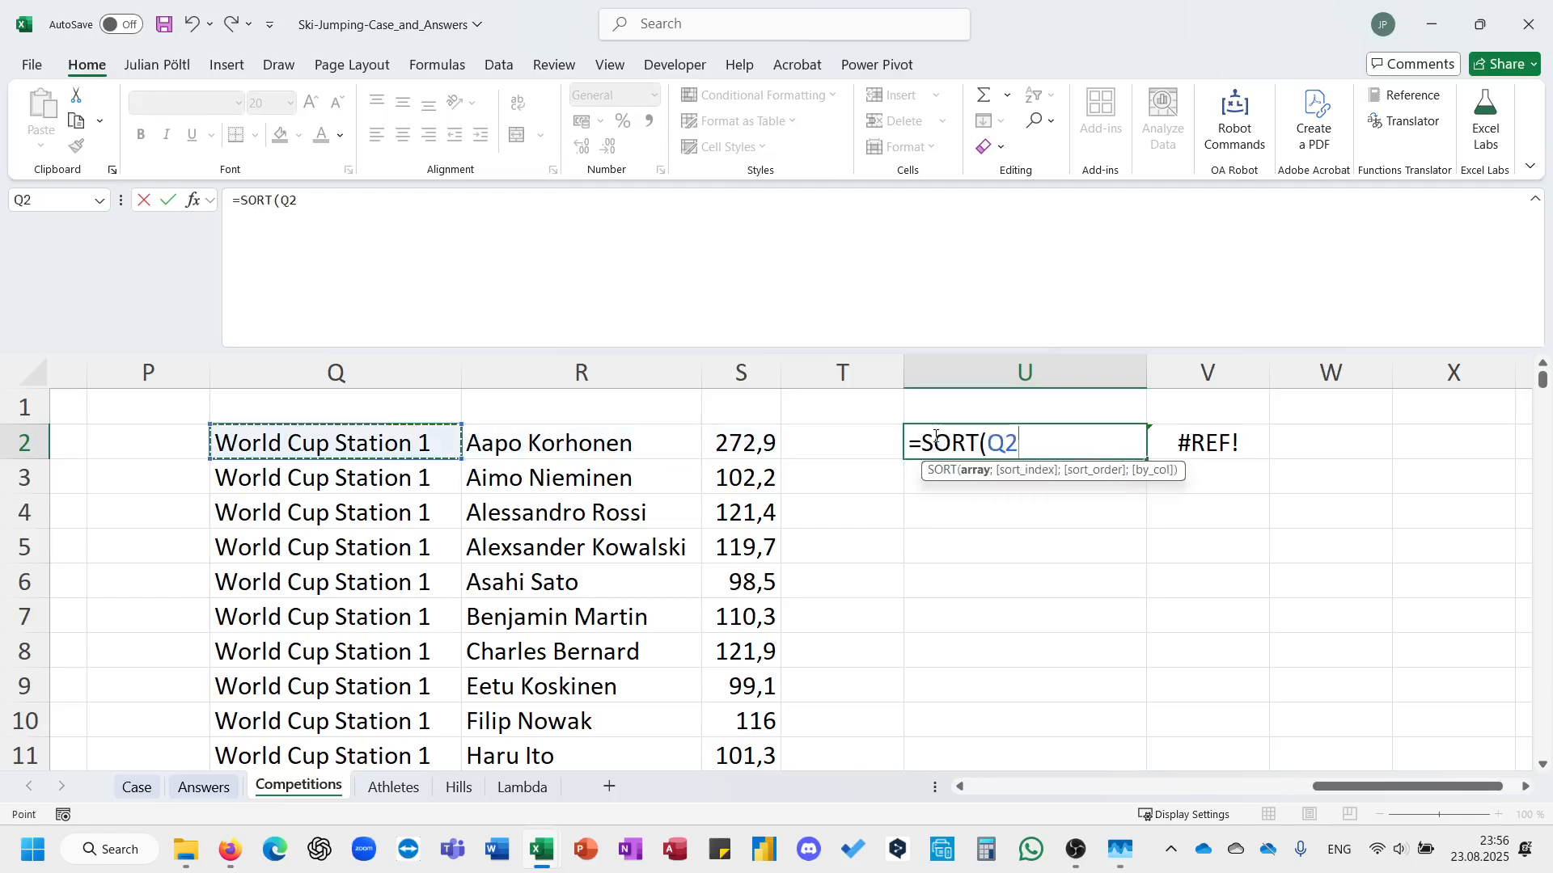
{"action": "key", "text": "ctrl+shift+Right"}
{"action": "key", "text": "ctrl+shift+Down"}
{"action": "type", "text": ";"}
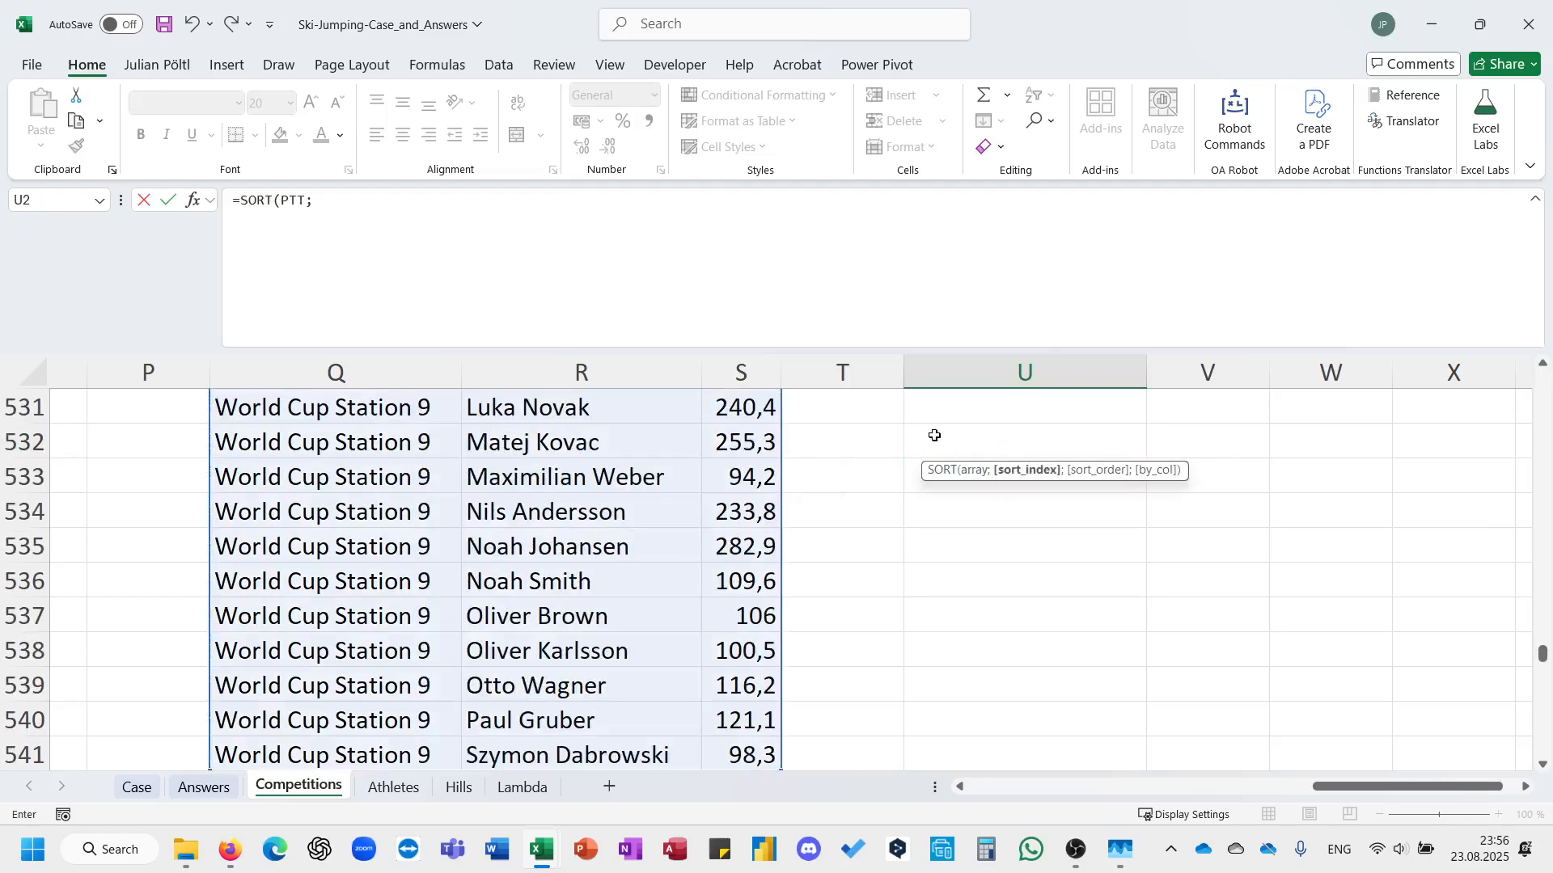
{"action": "type", "text": "3;-1)"}
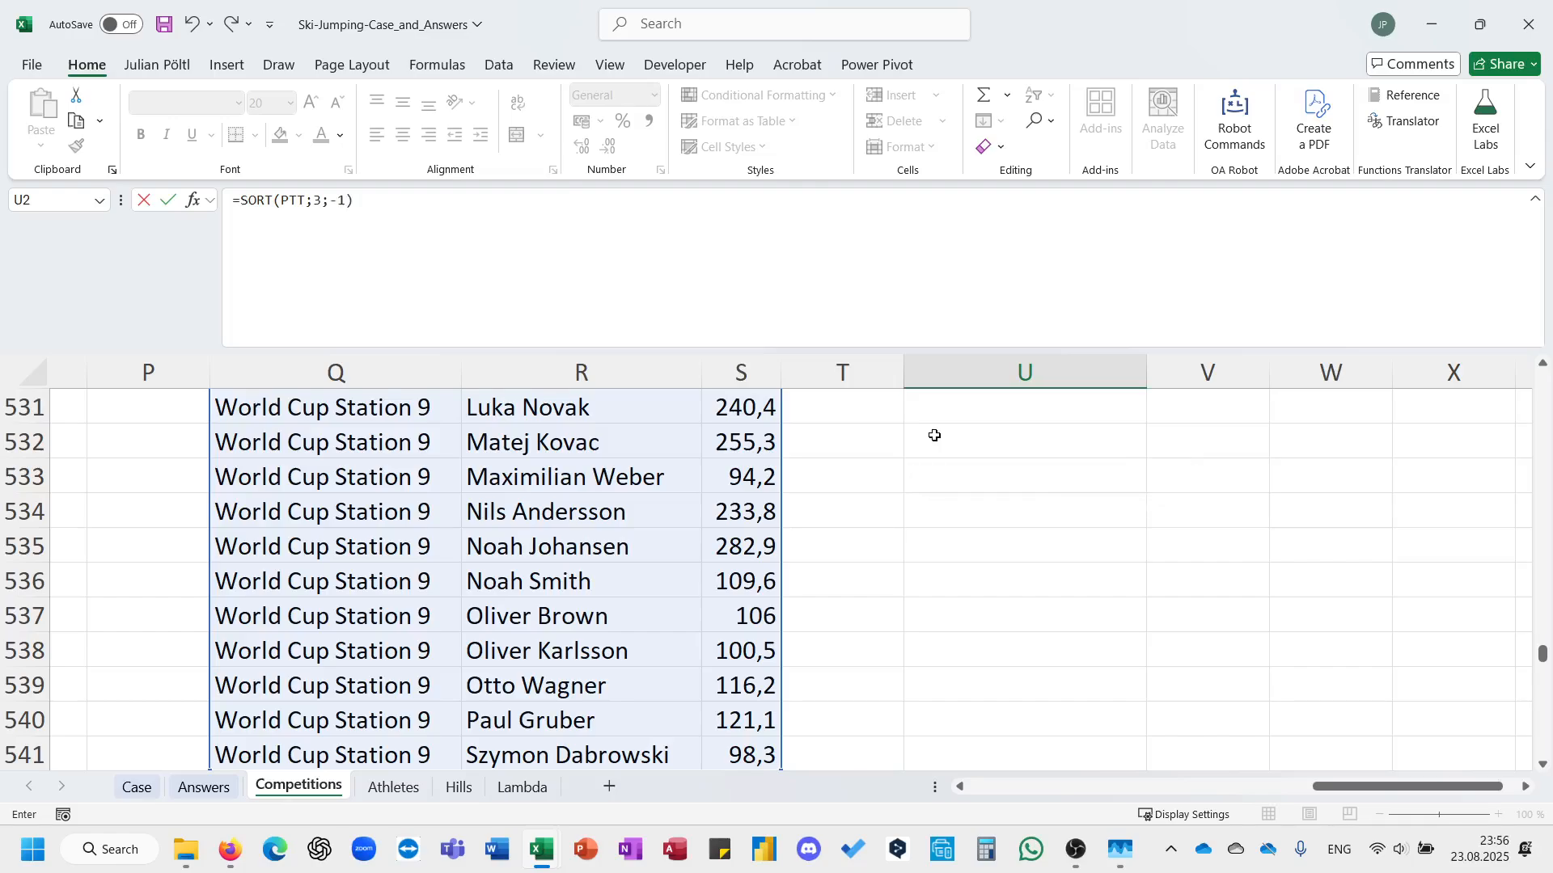
{"action": "key", "text": "Return"}
Delete the XLOOKUP formula from V2 to clear the sorted list's spill range.
{"action": "key", "text": "Up"}
{"action": "key", "text": "Right"}
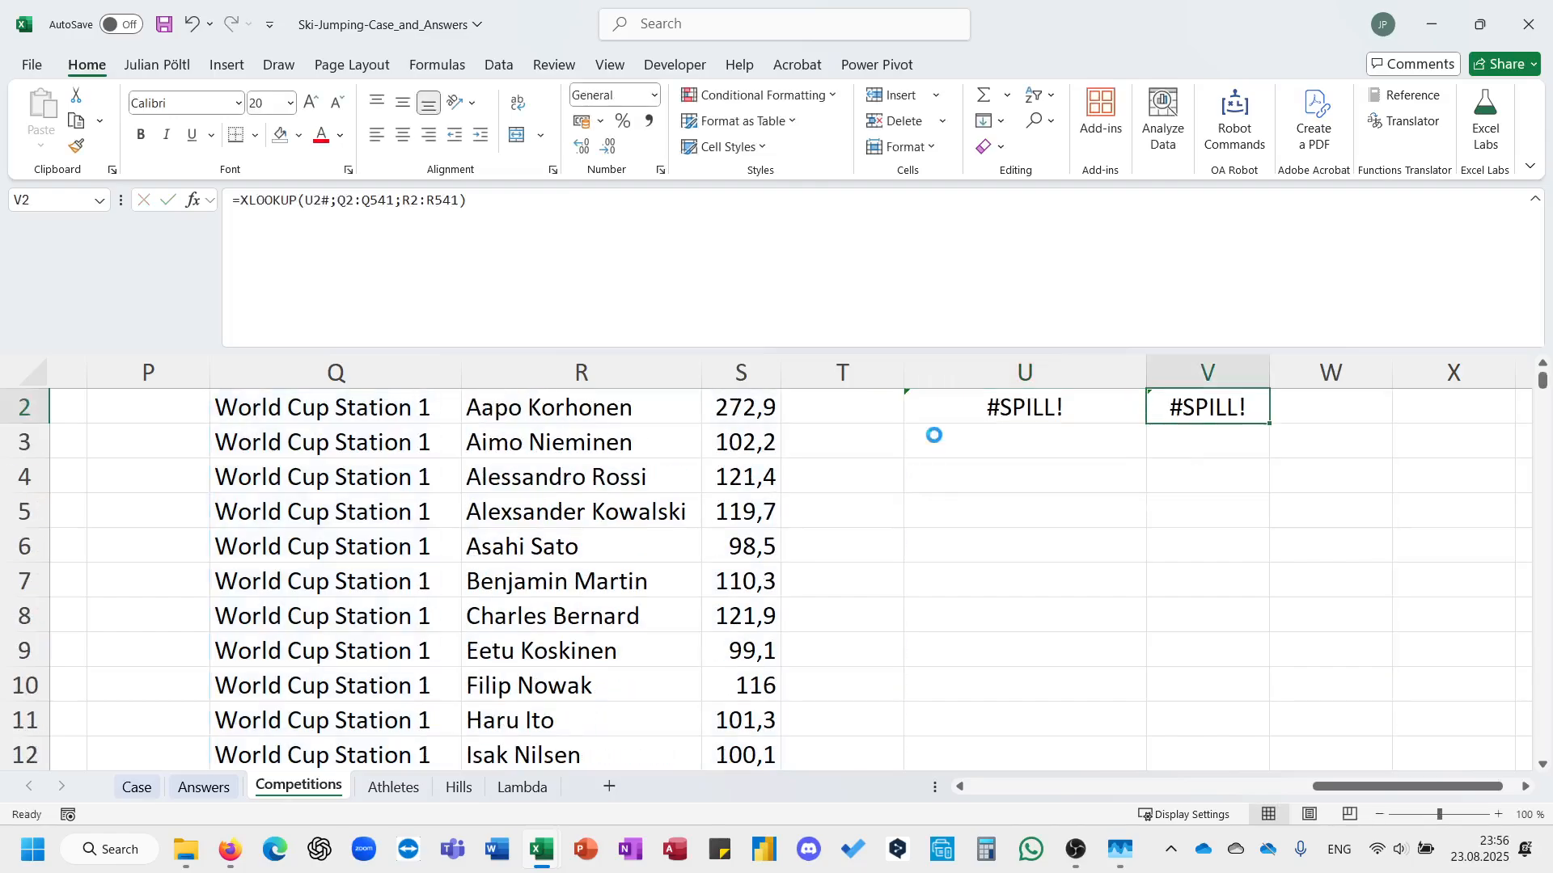
{"action": "key", "text": "Delete"}
List the unique stations of the sorted totals in Y2 with a UNIQUE formula over U2:U541.
{"action": "key", "text": "Right"}
{"action": "key", "text": "Right"}
{"action": "key", "text": "Right"}
{"action": "type", "text": "="}
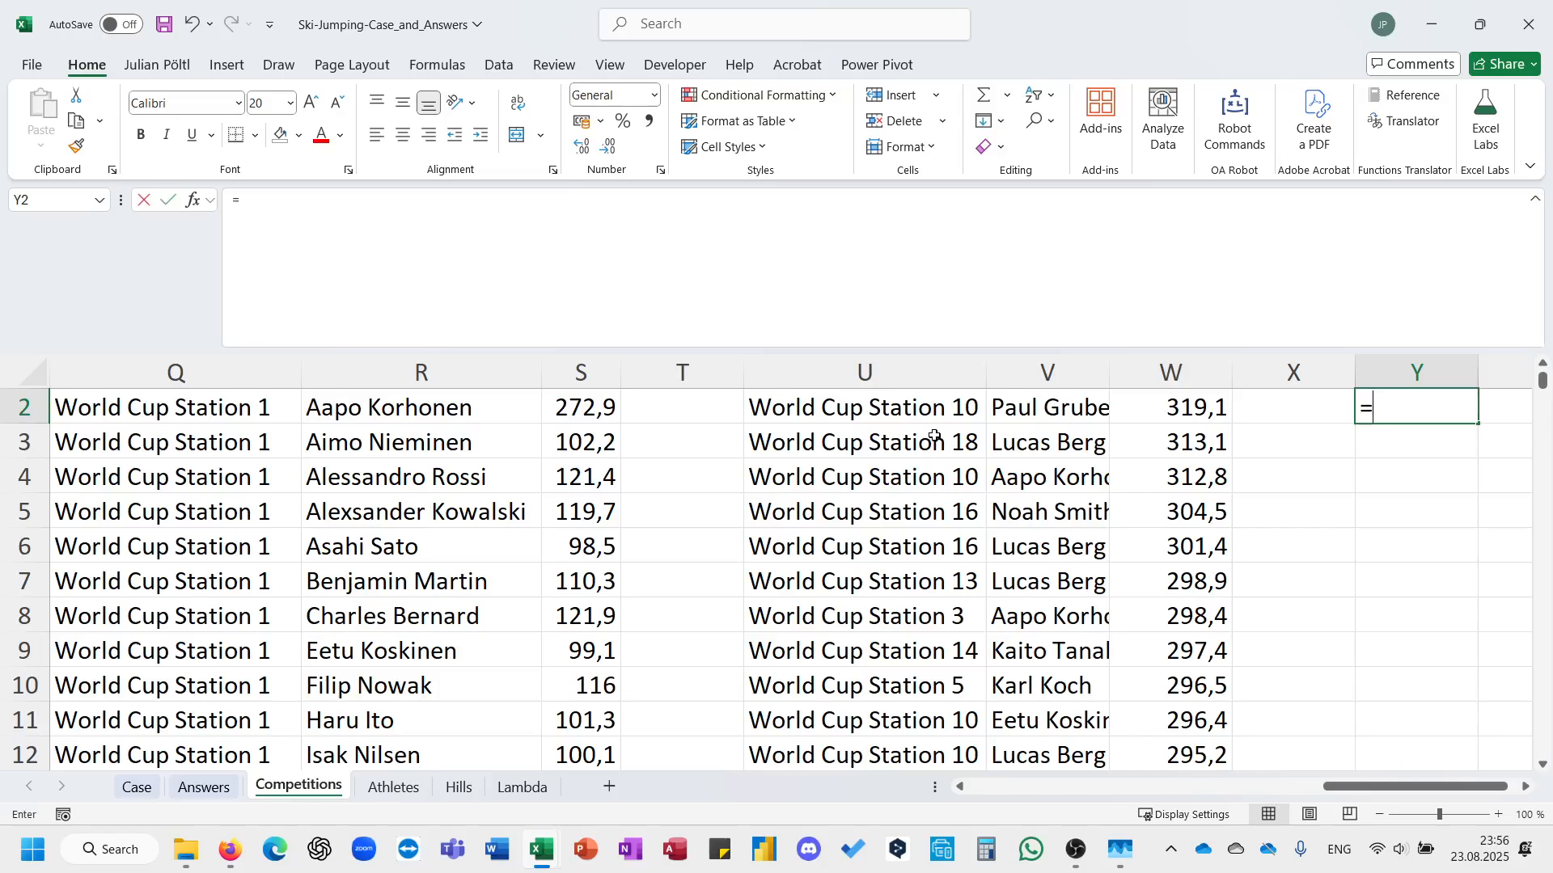
{"action": "type", "text": "uni"}
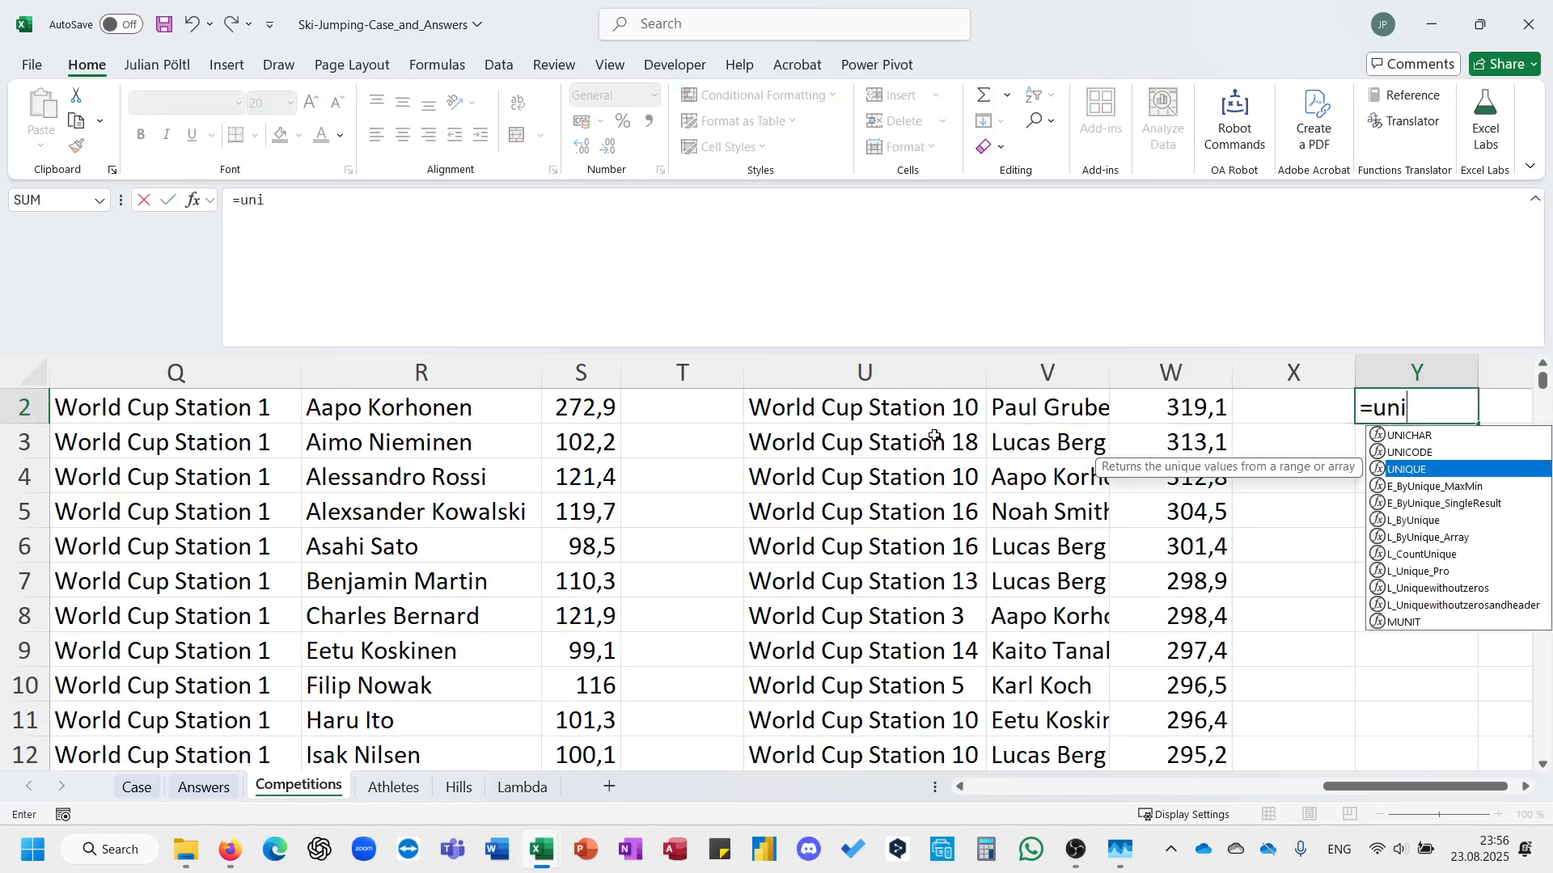
{"action": "key", "text": "Tab"}
{"action": "key", "text": "Left"}
{"action": "key", "text": "Left"}
{"action": "key", "text": "Left"}
{"action": "key", "text": "Left"}
{"action": "key", "text": "ctrl+shift+Down"}
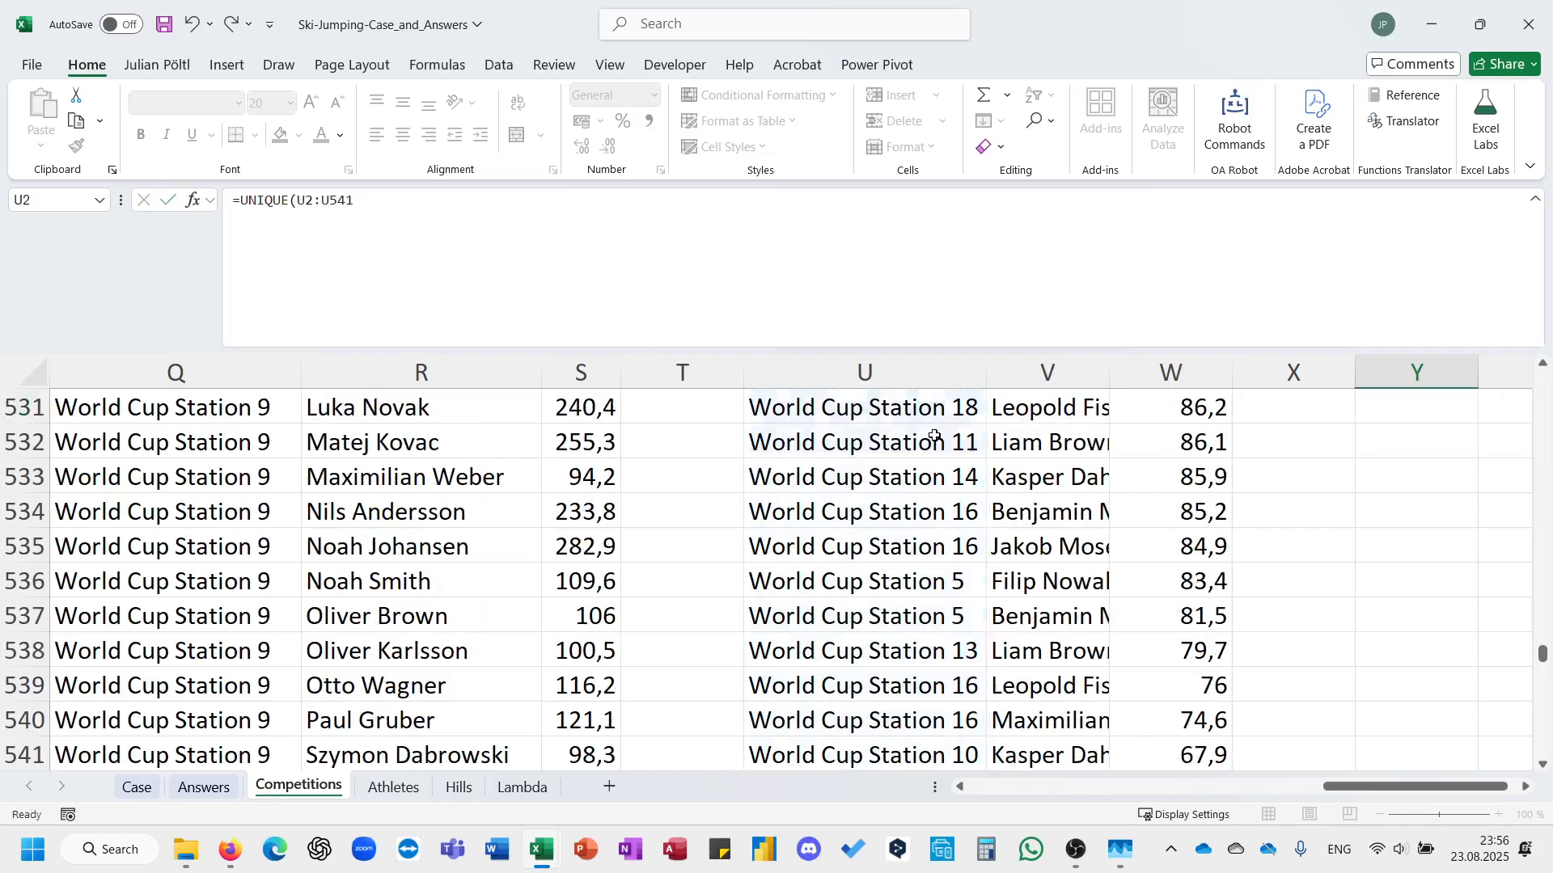
{"action": "key", "text": "ctrl+Return"}
Look up the total for each unique station in Z2 with =XLOOKUP(Y2#;U2:U541;W2:W541).
{"action": "key", "text": "Right"}
{"action": "type", "text": "=xl"}
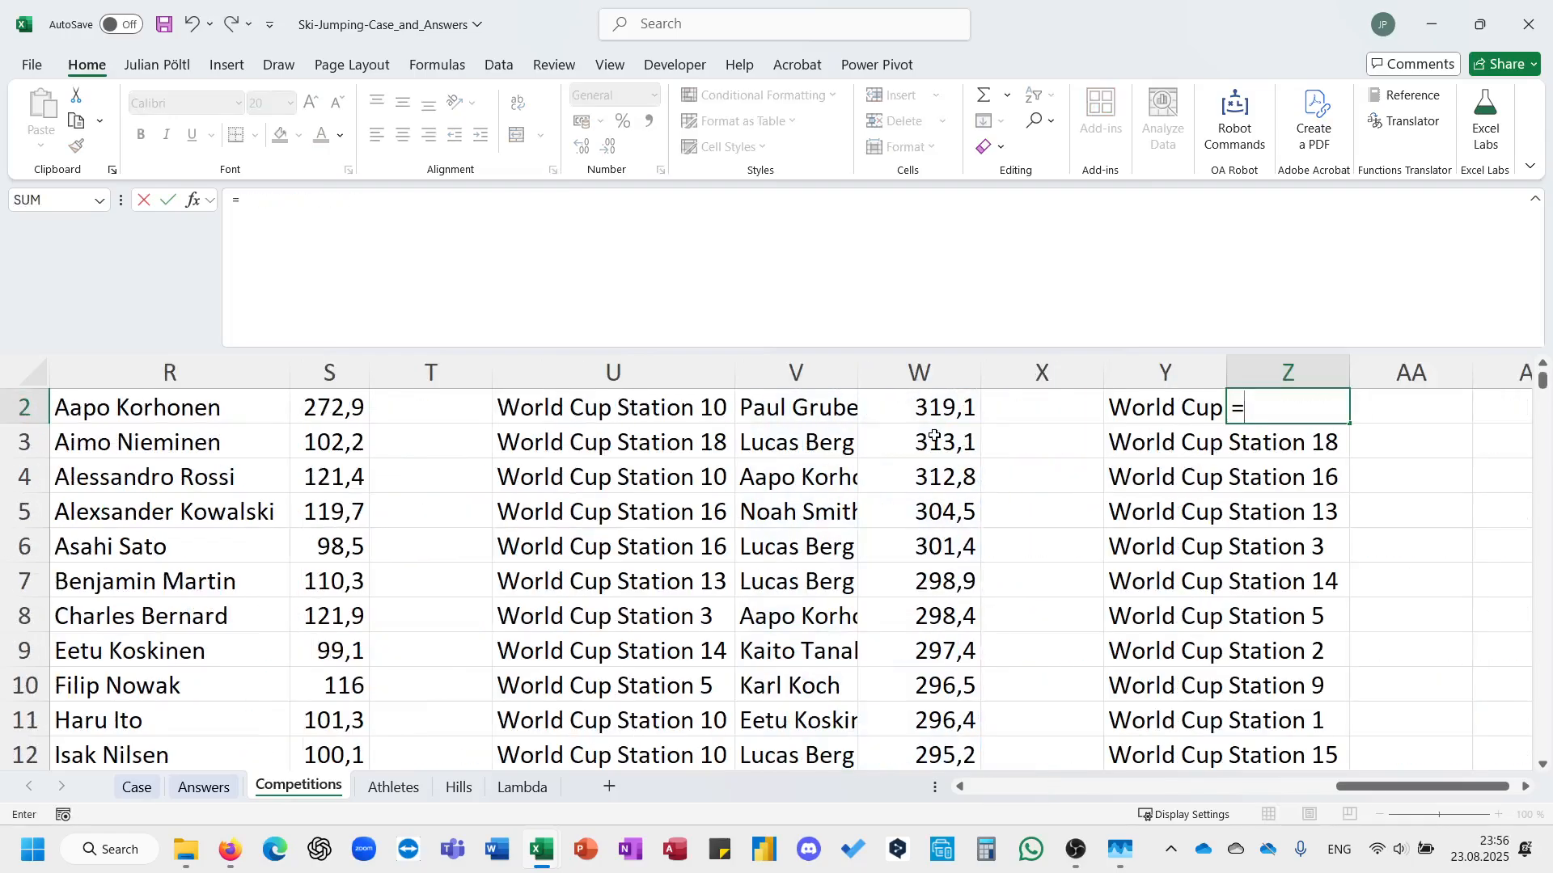
{"action": "key", "text": "Tab"}
{"action": "key", "text": "Left"}
{"action": "key", "text": "ctrl+shift+Down"}
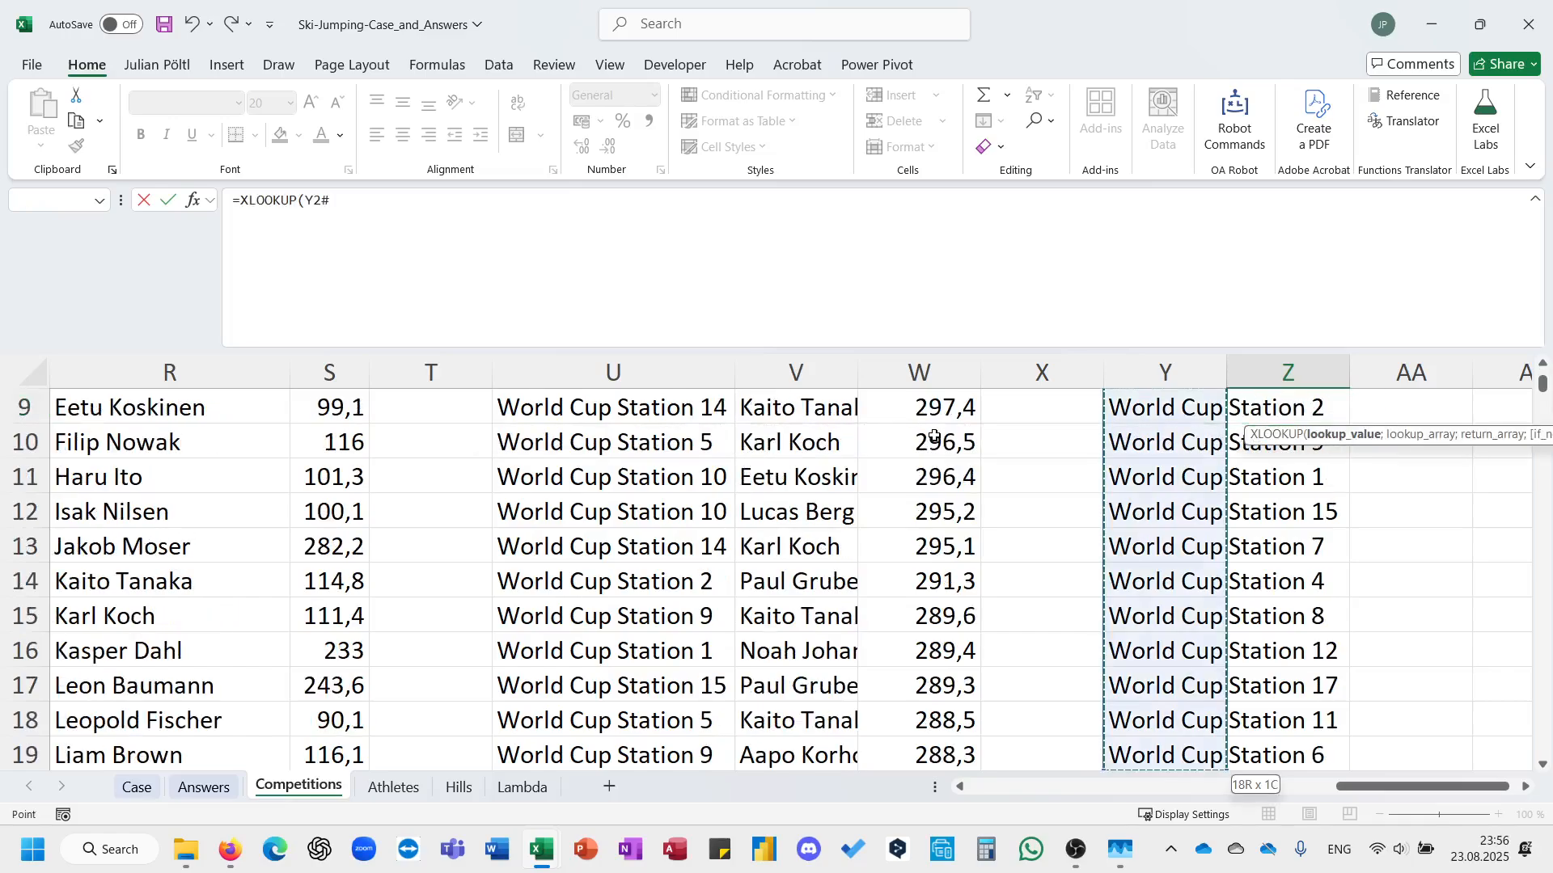
{"action": "type", "text": ";"}
{"action": "key", "text": "Left"}
{"action": "key", "text": "Left"}
{"action": "key", "text": "Left"}
{"action": "key", "text": "Left"}
{"action": "key", "text": "Left"}
{"action": "key", "text": "ctrl+shift+Down"}
{"action": "type", "text": ";"}
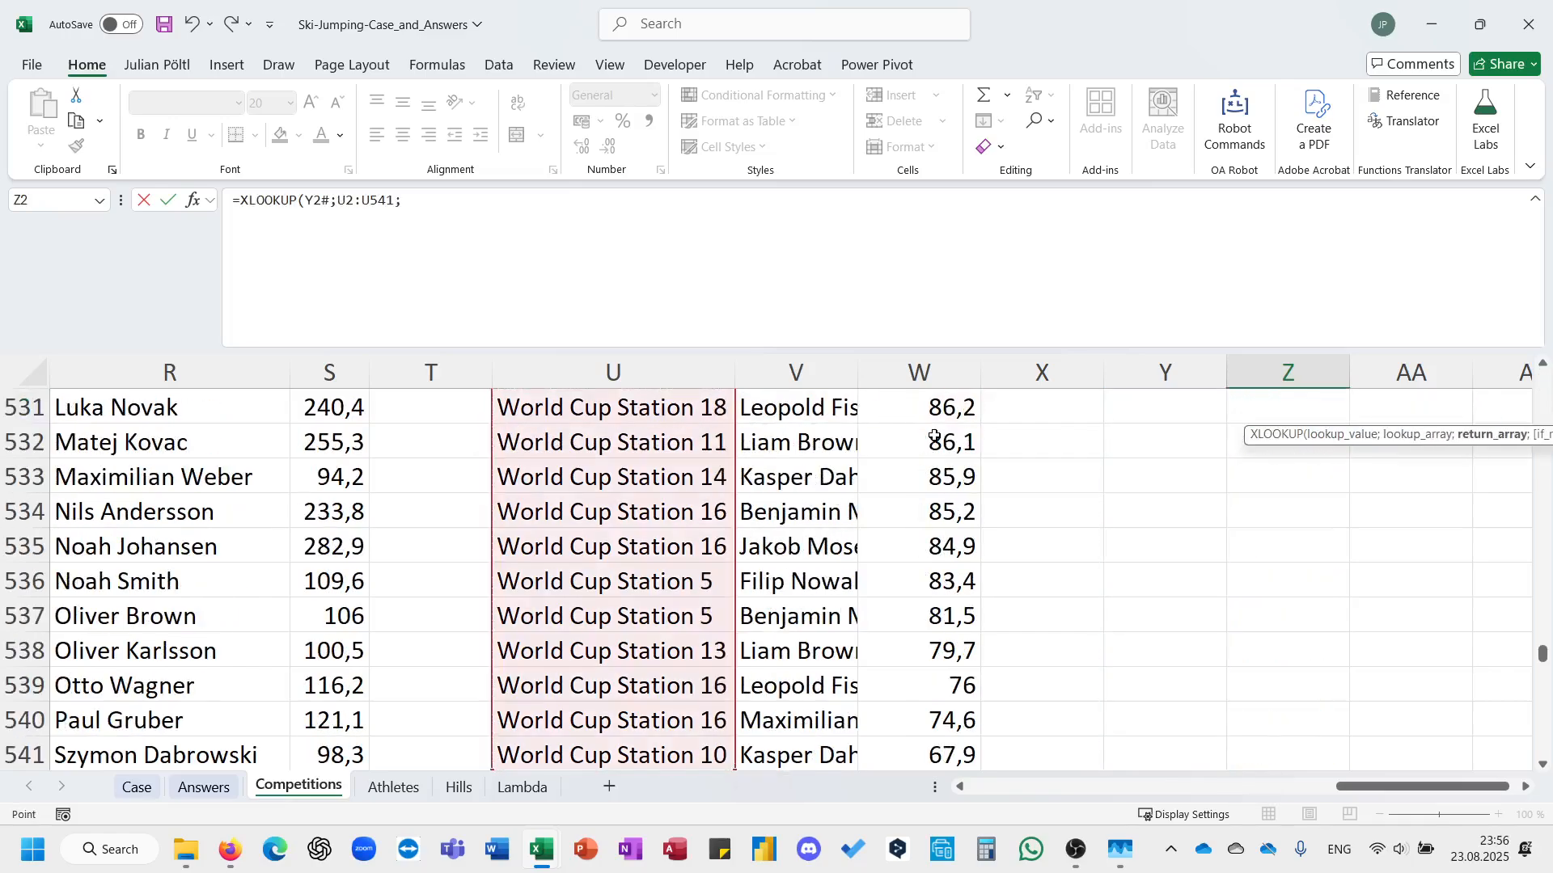
{"action": "key", "text": "Left"}
{"action": "key", "text": "Left"}
{"action": "key", "text": "Left"}
{"action": "key", "text": "Left"}
{"action": "key", "text": "Right"}
{"action": "key", "text": "ctrl+shift+Down"}
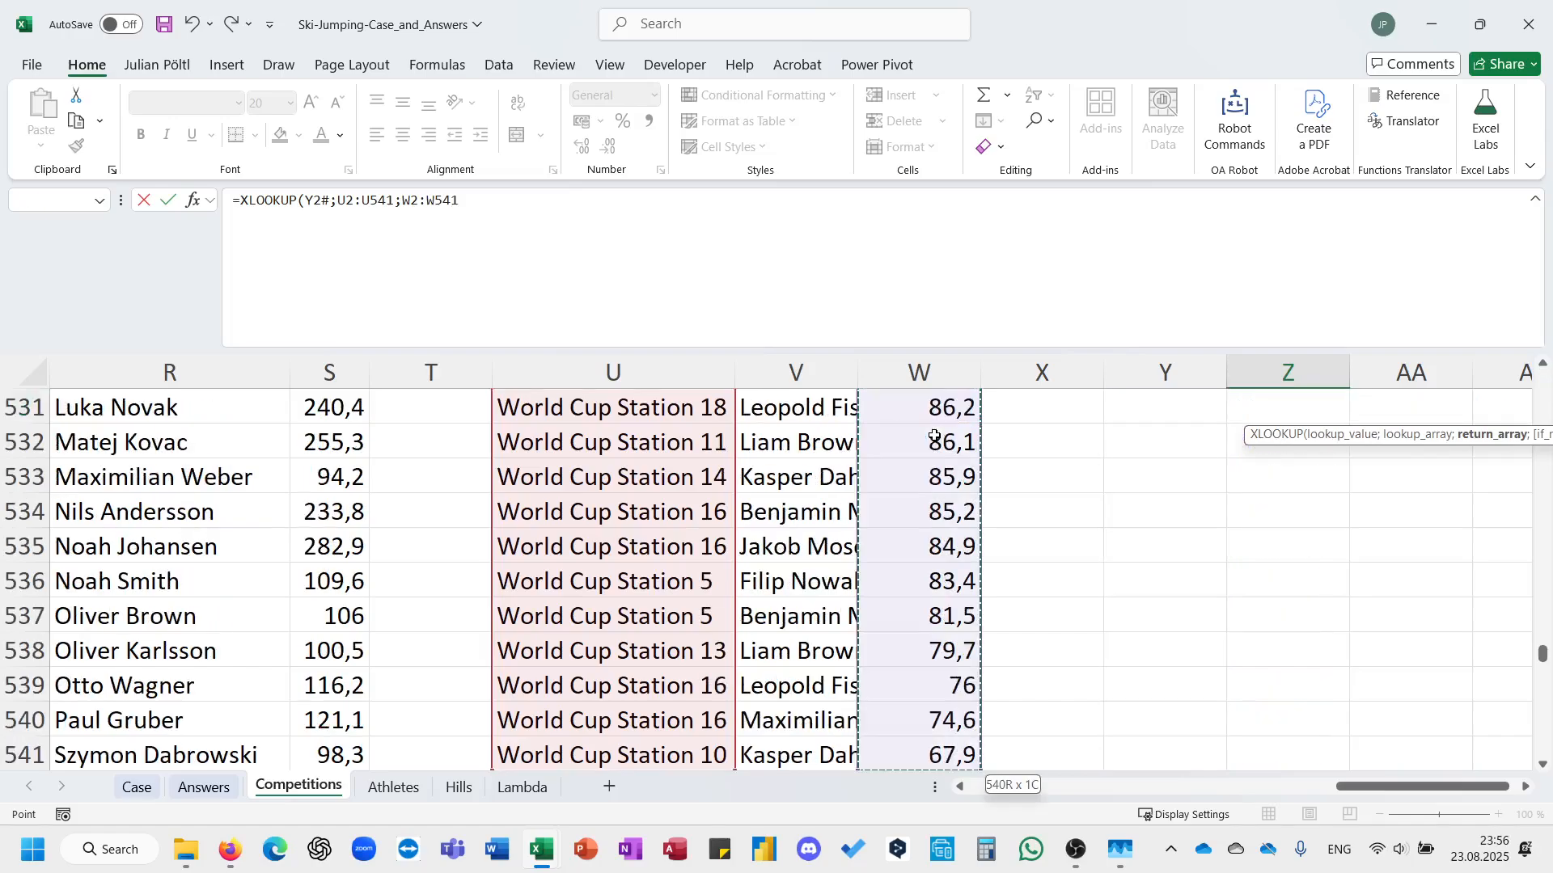
{"action": "type", "text": ")"}
{"action": "key", "text": "ctrl+Return"}
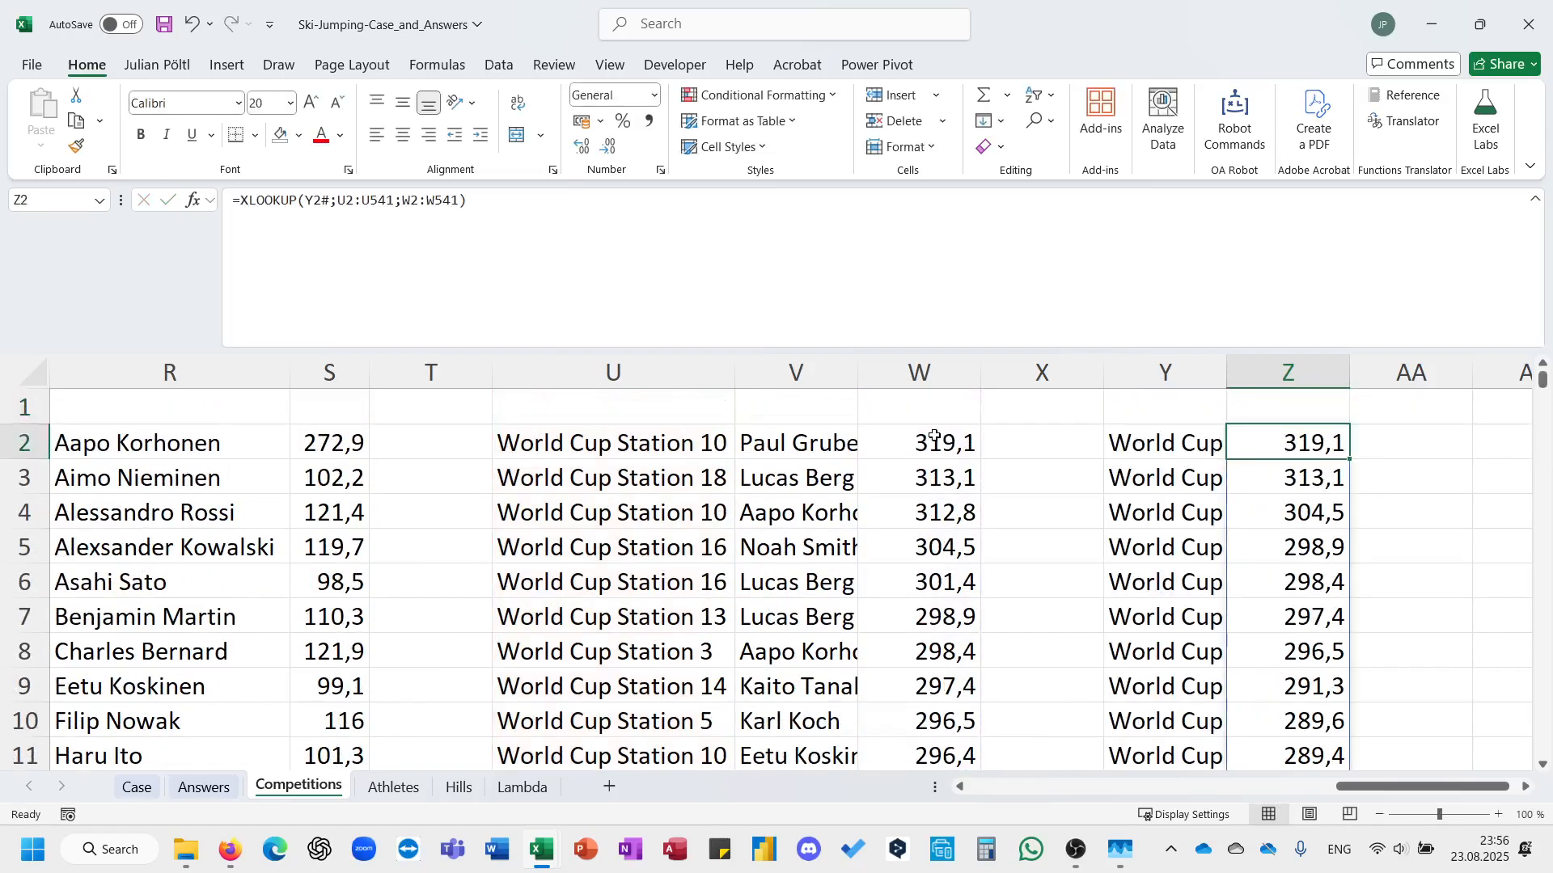
Change the return range of the Z2 lookup to V2:V541 so it returns the athlete names.
{"action": "key", "text": "F2"}
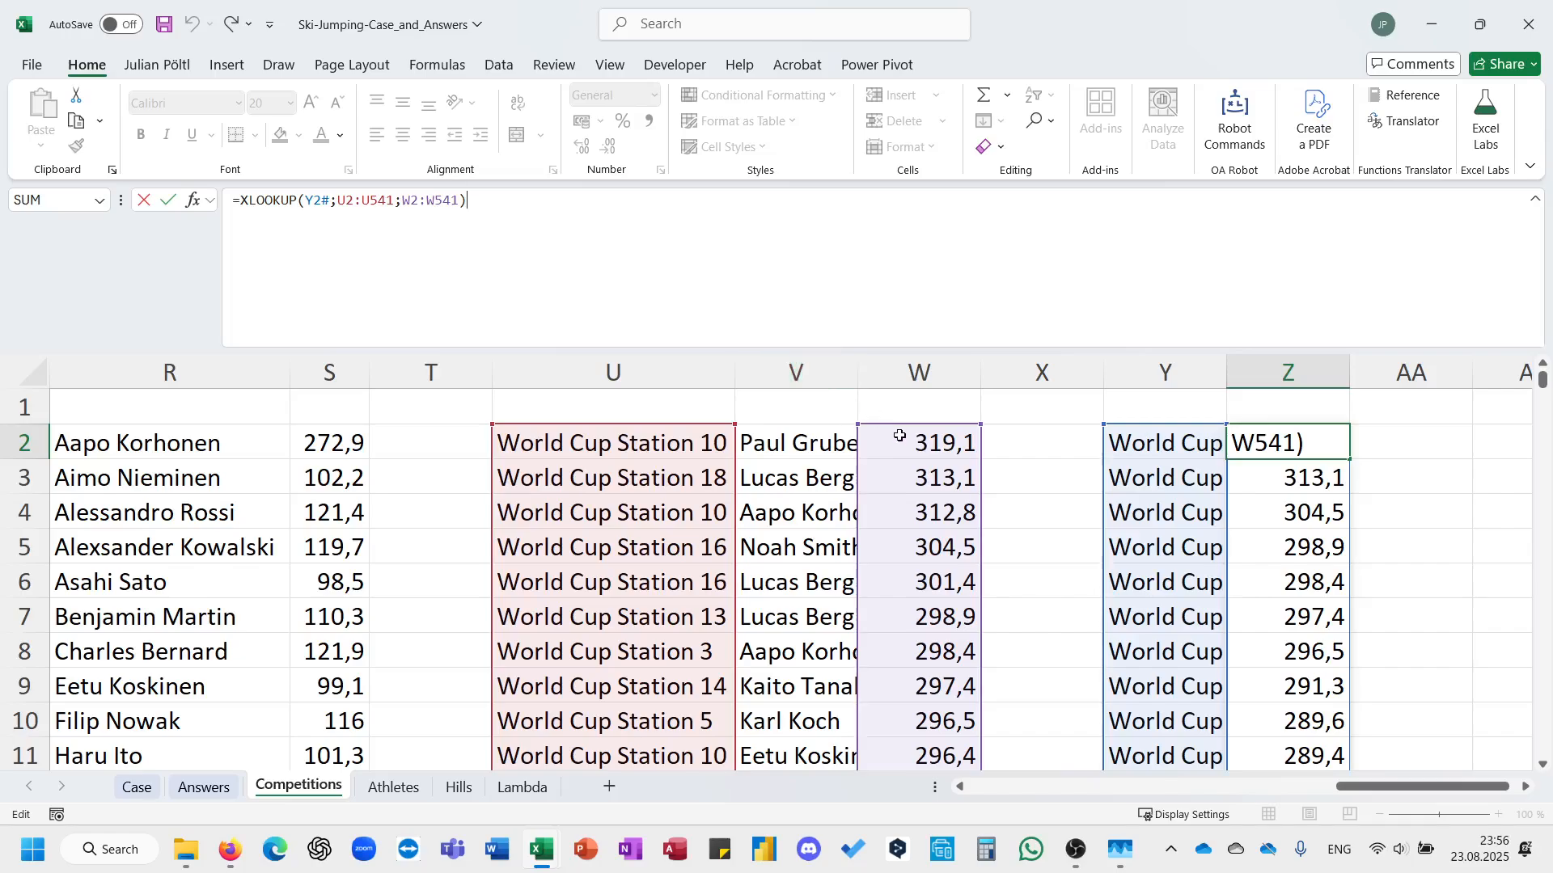
{"action": "left_click_drag", "start_coordinate": [899, 435], "coordinate": [825, 444]}
{"action": "key", "text": "ctrl+Return"}
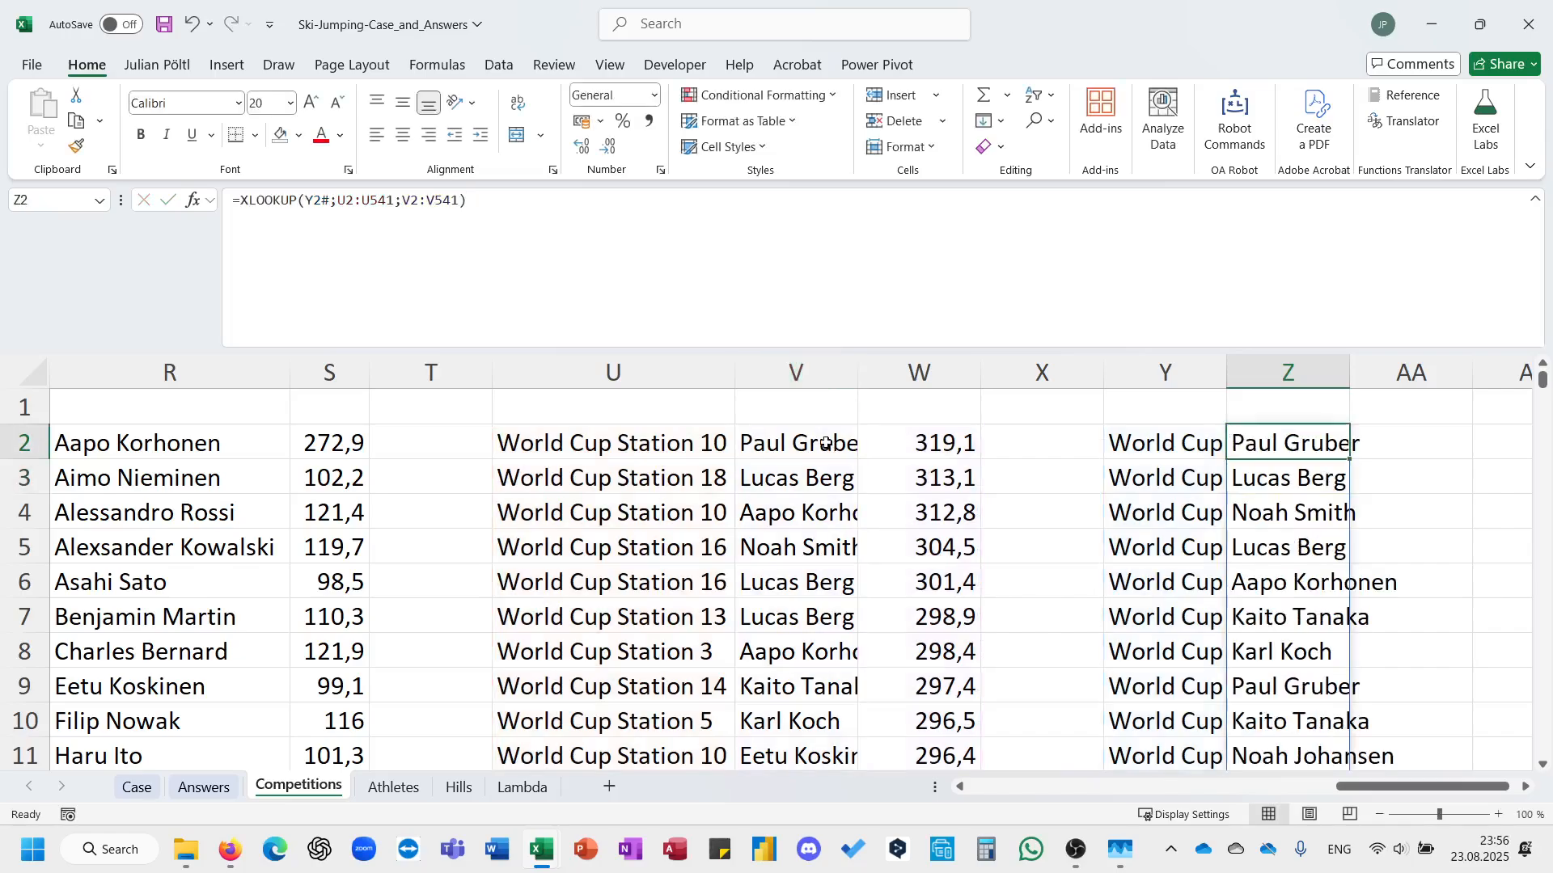
Begin an XLOOKUP formula in AA2 with Z2# as the lookup value and Ath[Name] as the lookup array.
{"action": "key", "text": "Right"}
{"action": "type", "text": "=xlookup("}
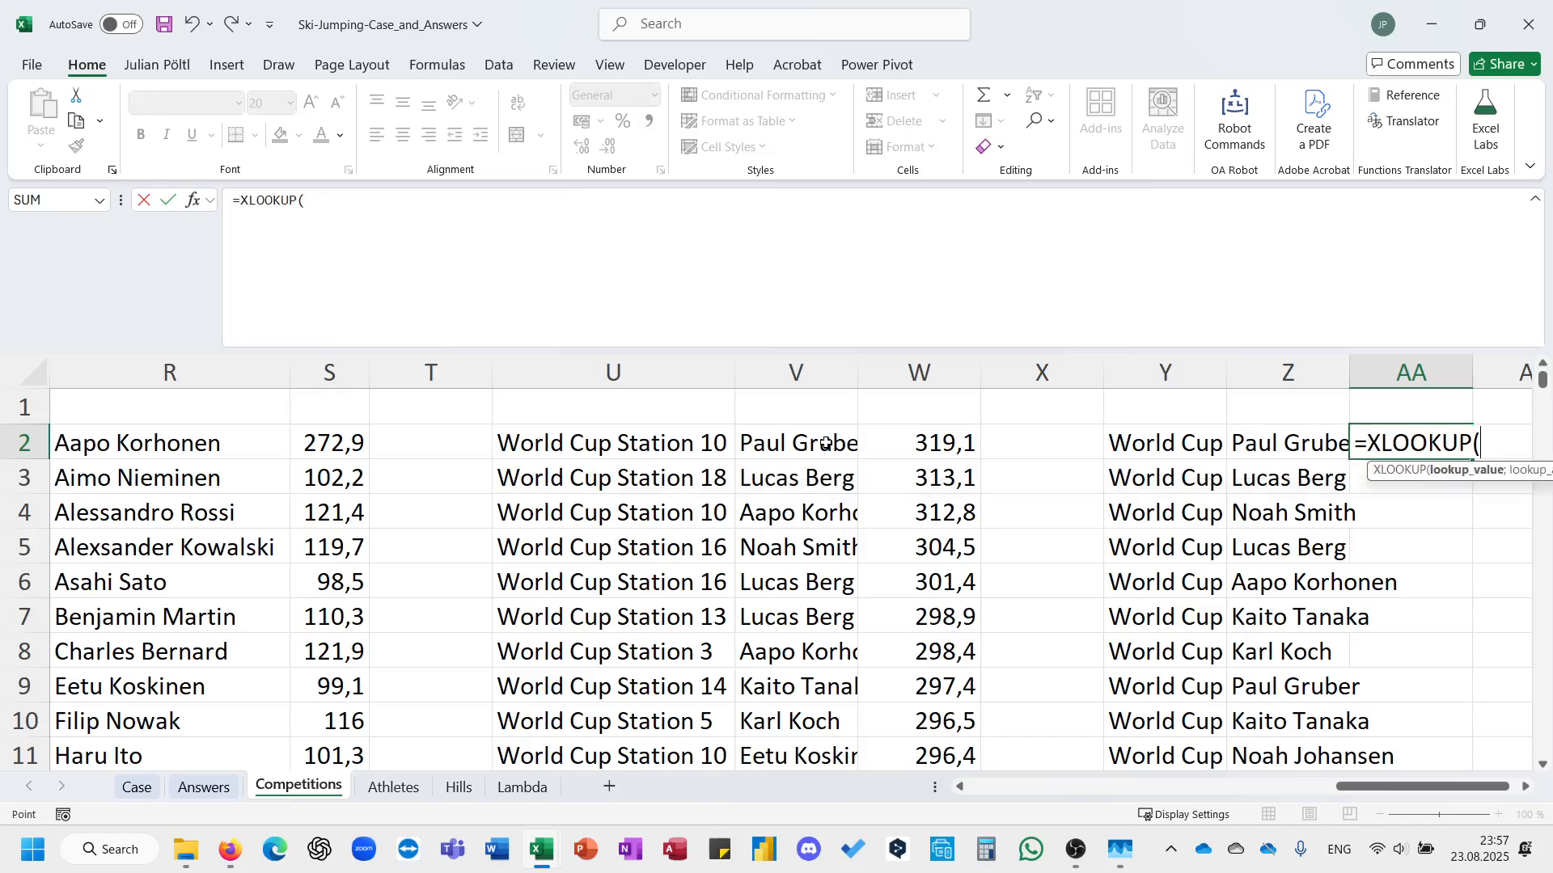
{"action": "key", "text": "Left"}
{"action": "key", "text": "ctrl+shift+Down"}
{"action": "type", "text": ";ath"}
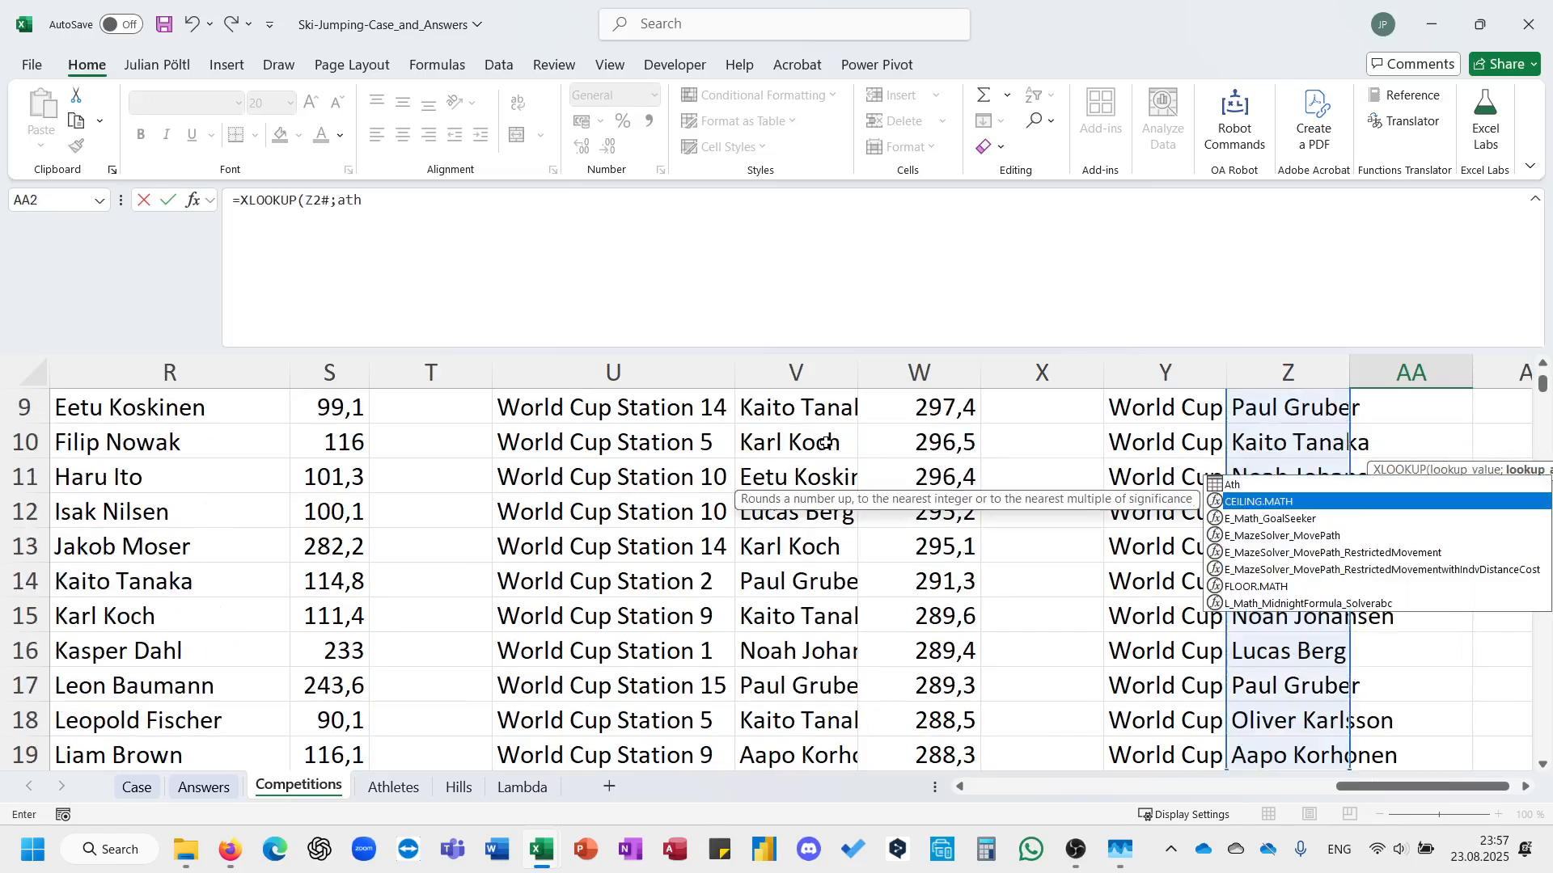
{"action": "key", "text": "Up"}
{"action": "key", "text": "Tab"}
{"action": "type", "text": "["}
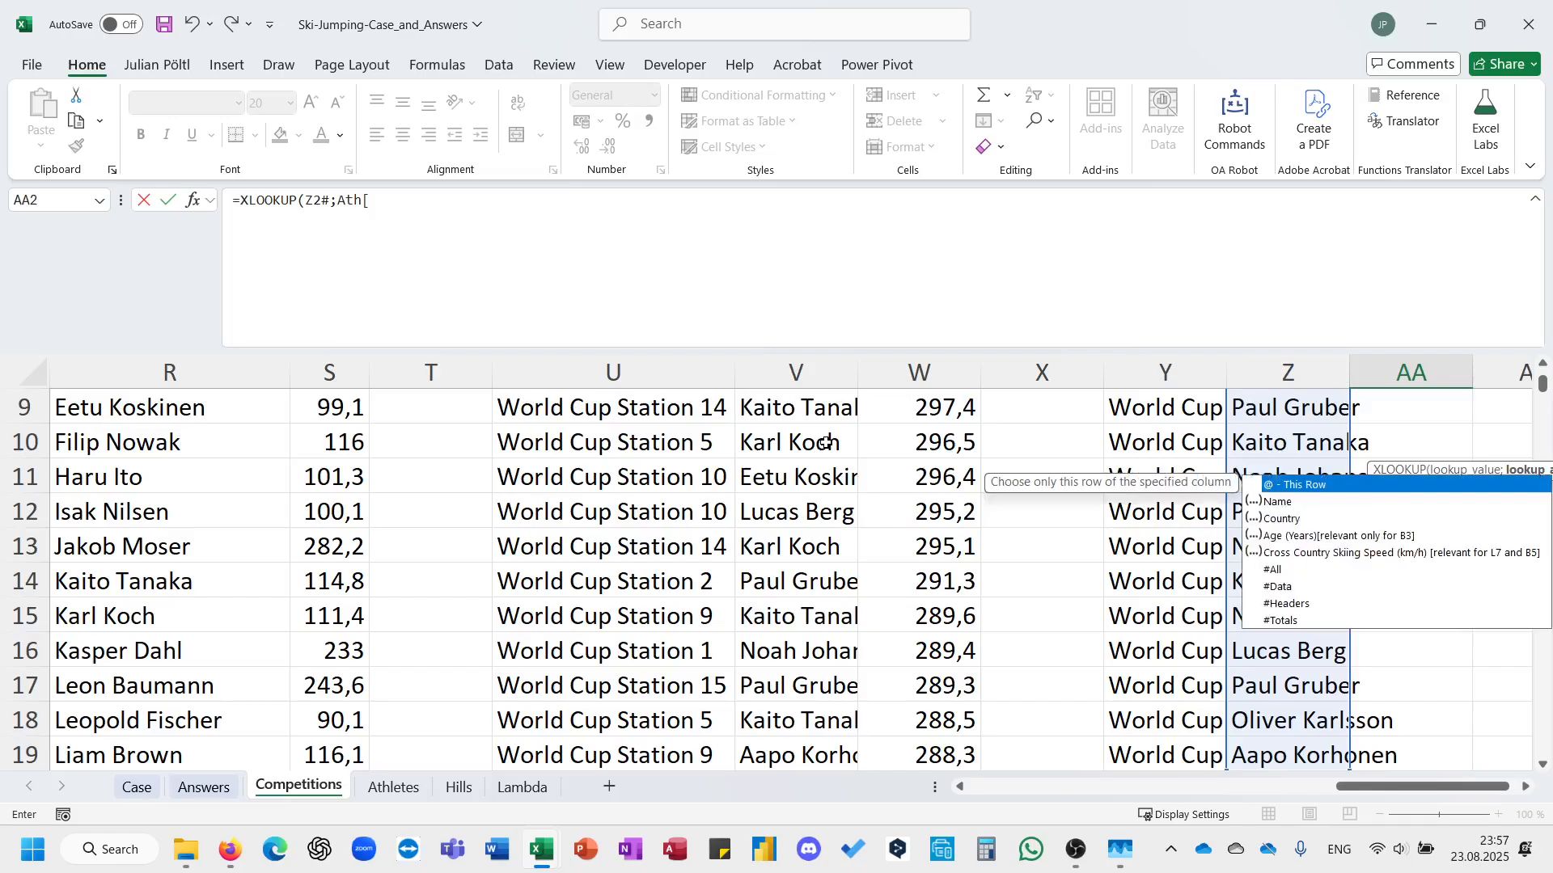
{"action": "key", "text": "Down"}
{"action": "key", "text": "Tab"}
{"action": "type", "text": "[Name]"}
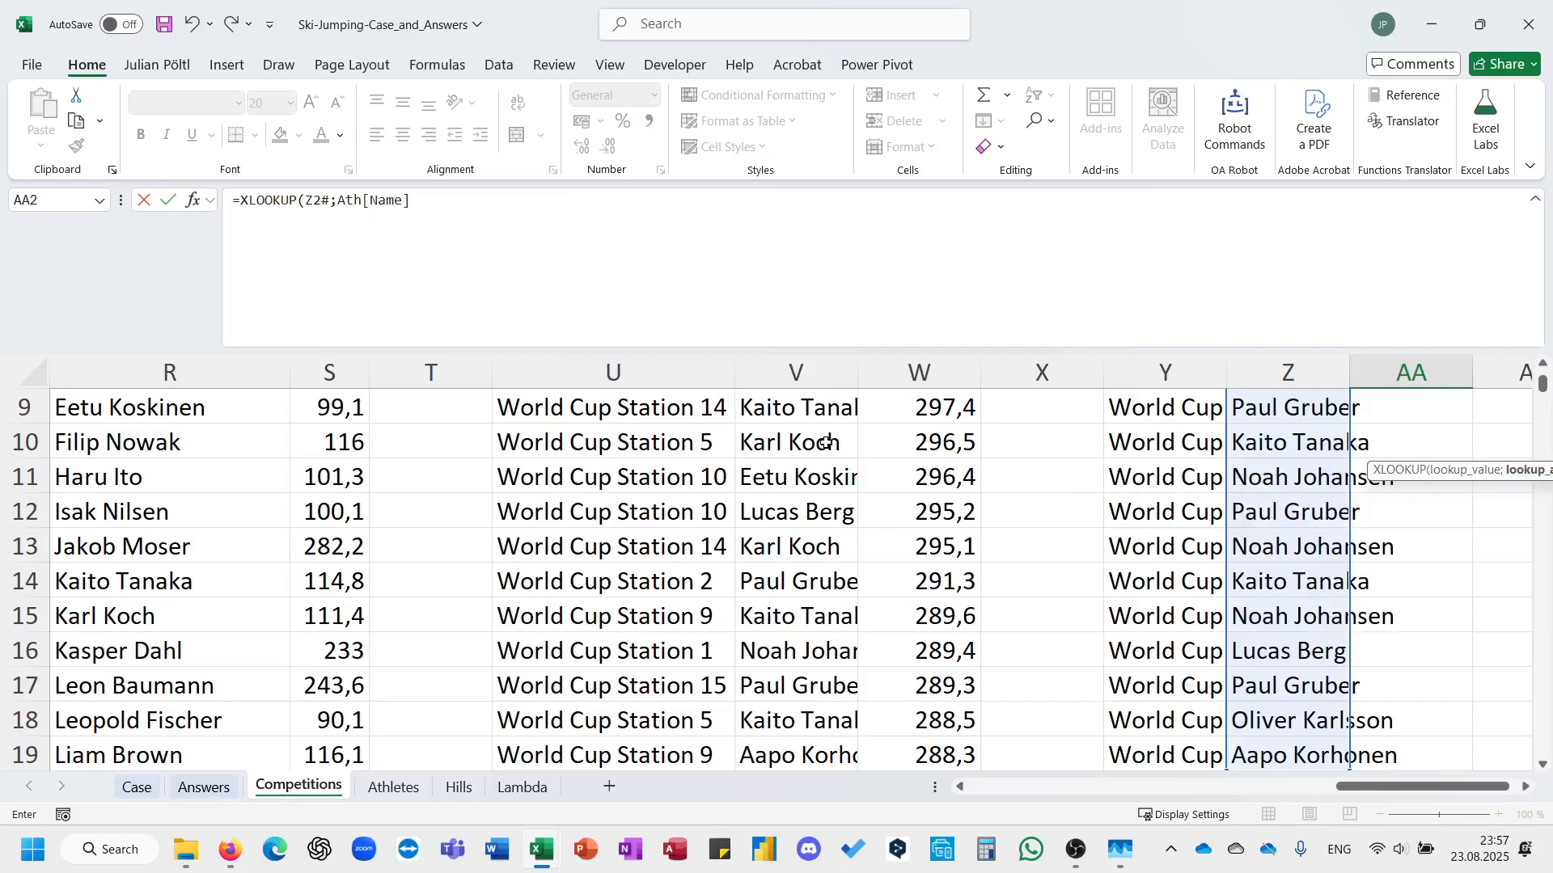
{"action": "type", "text": ";ath"}
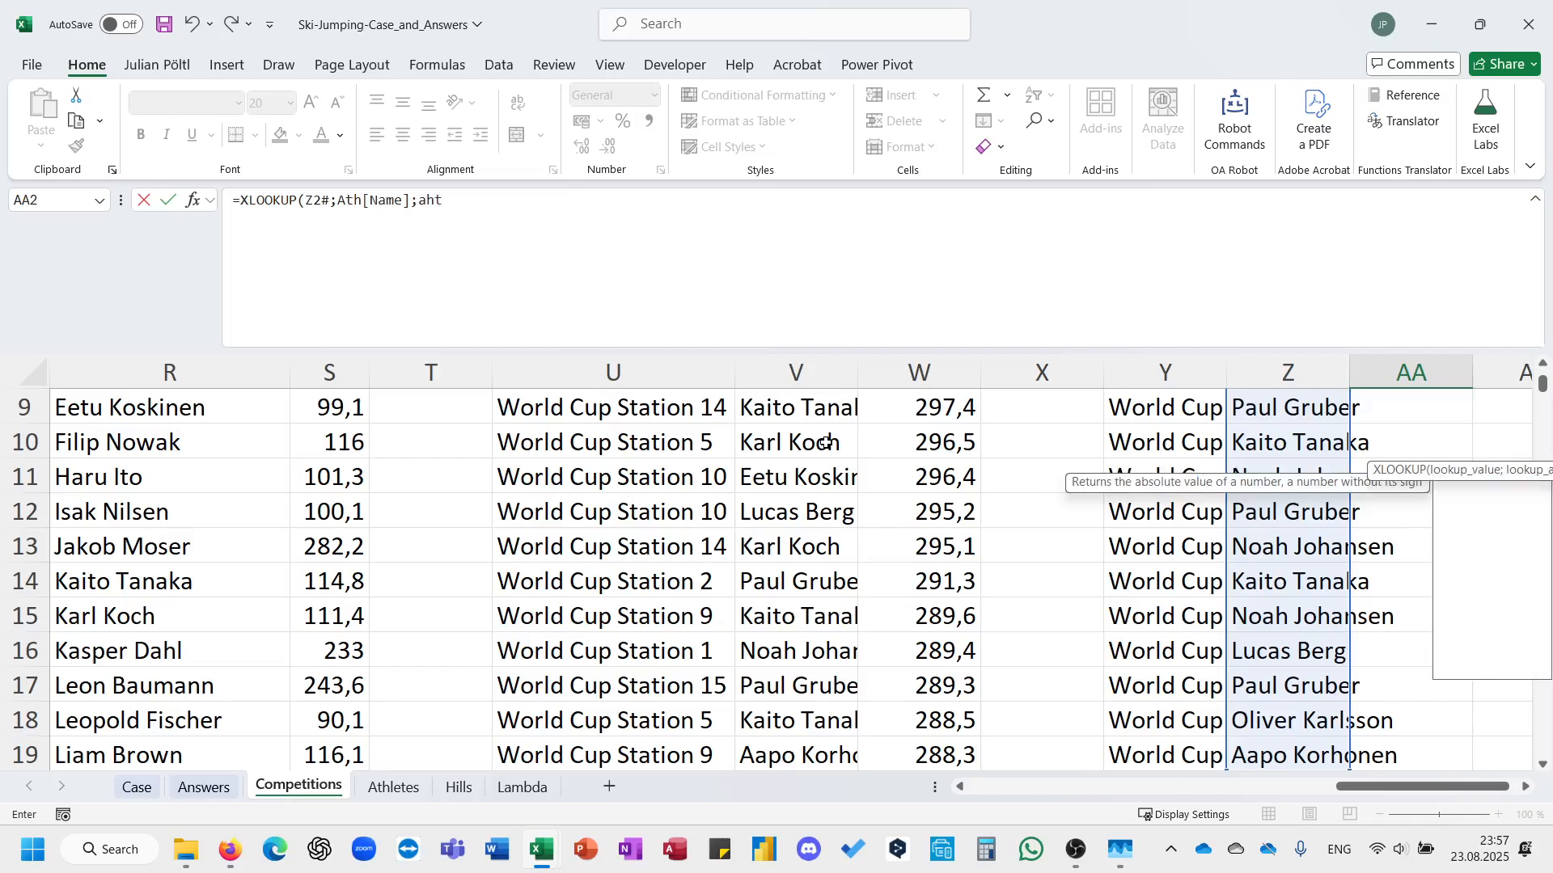
Complete the AA2 lookup with the Age (Years) column of the Ath table as the return array and enter it.
{"action": "key", "text": "BackSpace"}
{"action": "key", "text": "BackSpace"}
{"action": "type", "text": "th"}
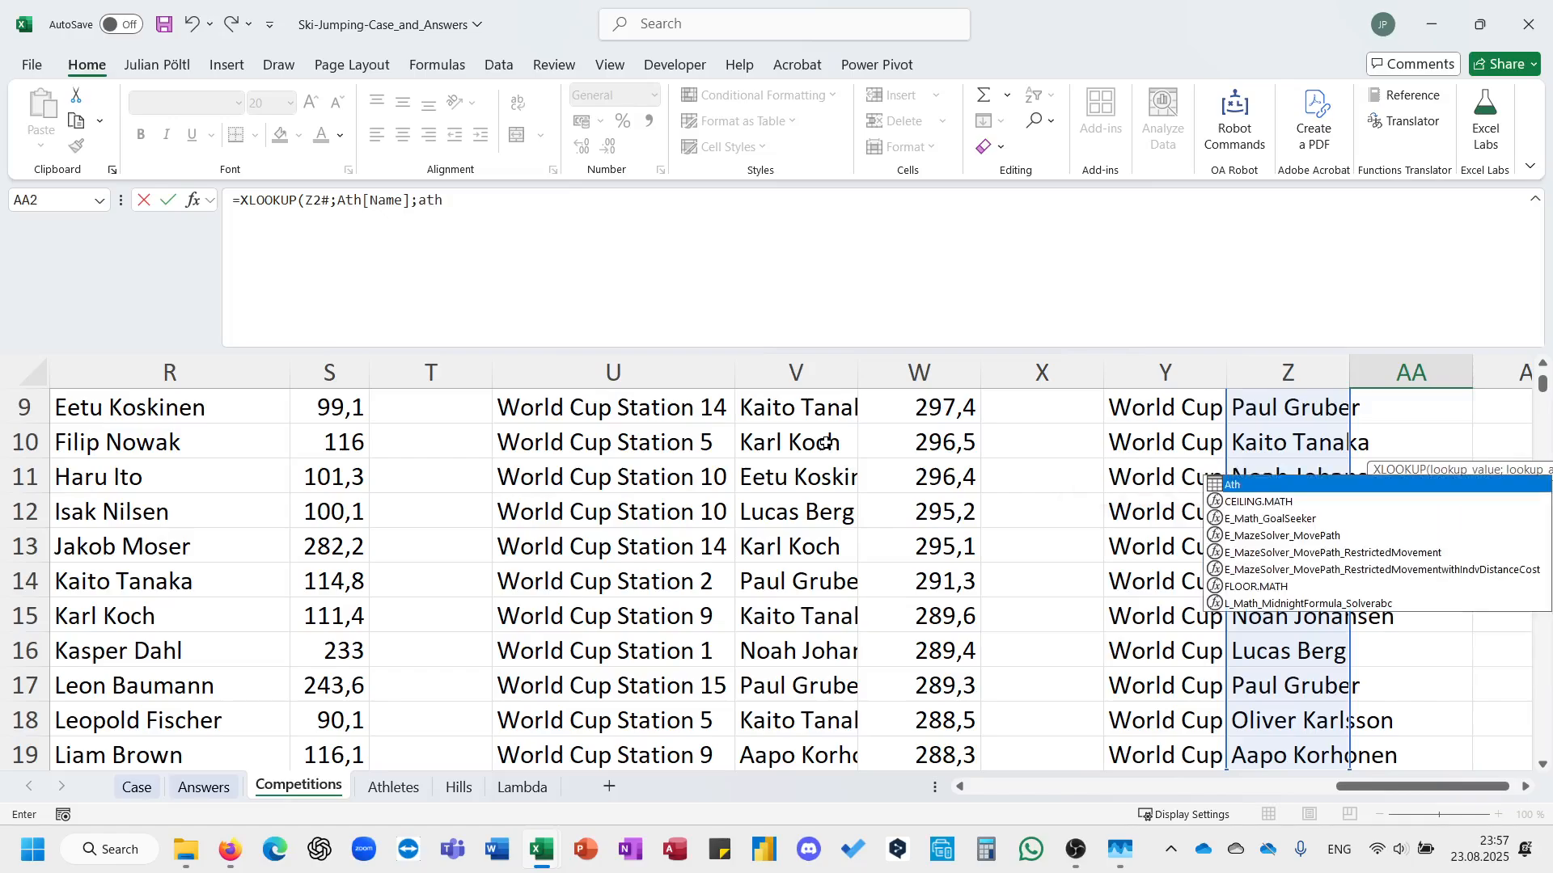
{"action": "key", "text": "Up"}
{"action": "key", "text": "Tab"}
{"action": "type", "text": "["}
{"action": "key", "text": "Down"}
{"action": "key", "text": "Down"}
{"action": "key", "text": "Down"}
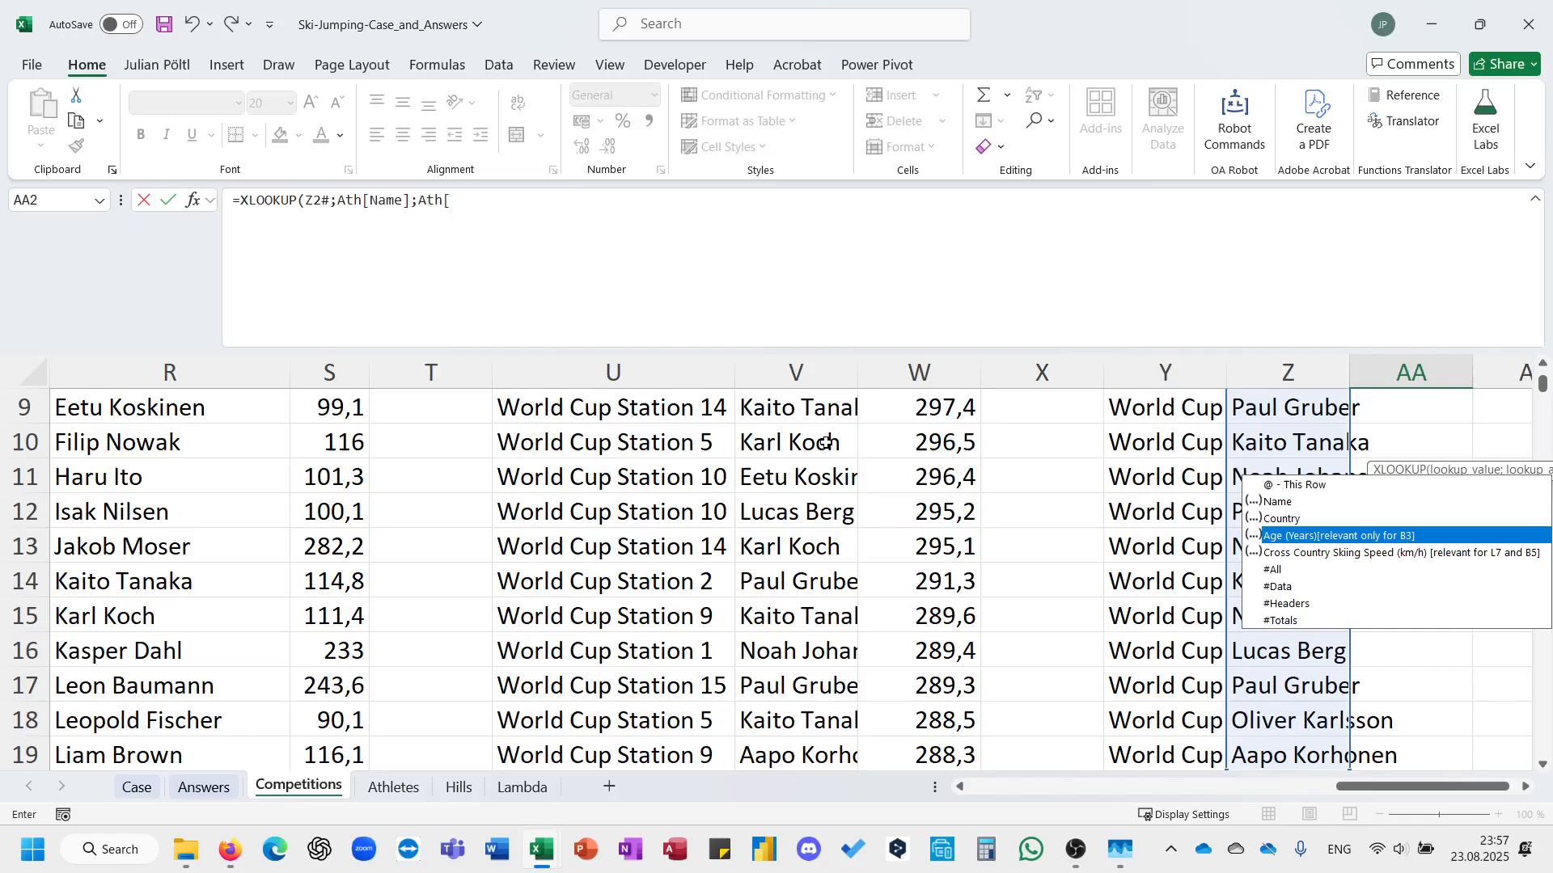
{"action": "key", "text": "Tab"}
{"action": "type", "text": ")"}
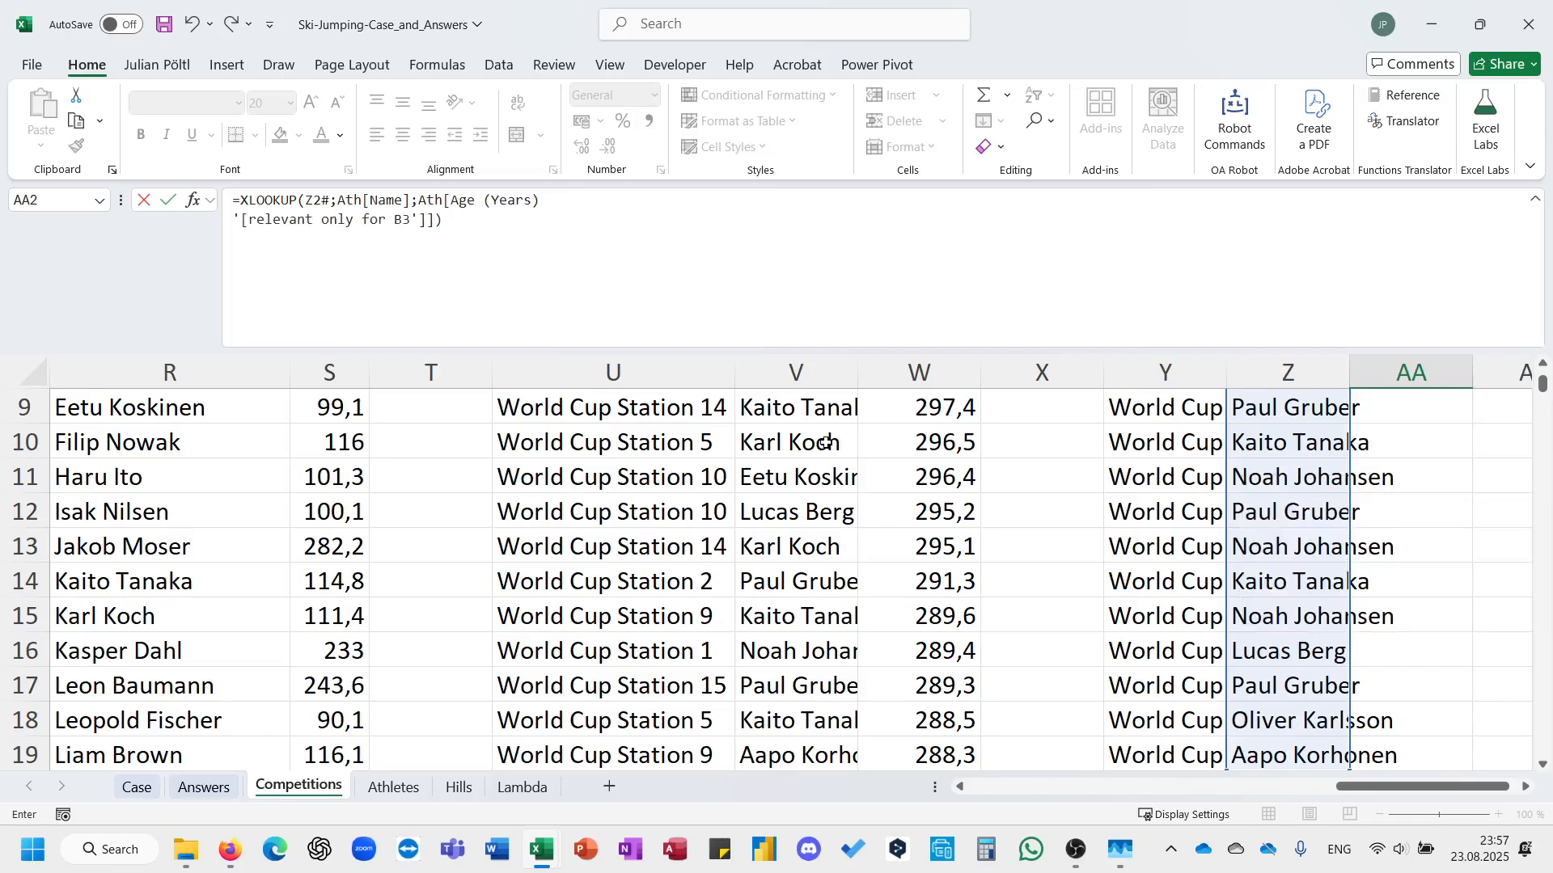
{"action": "key", "text": "ctrl+Return"}
Select the spilled winner ages in column AA and read their average.
{"action": "key", "text": "Right"}
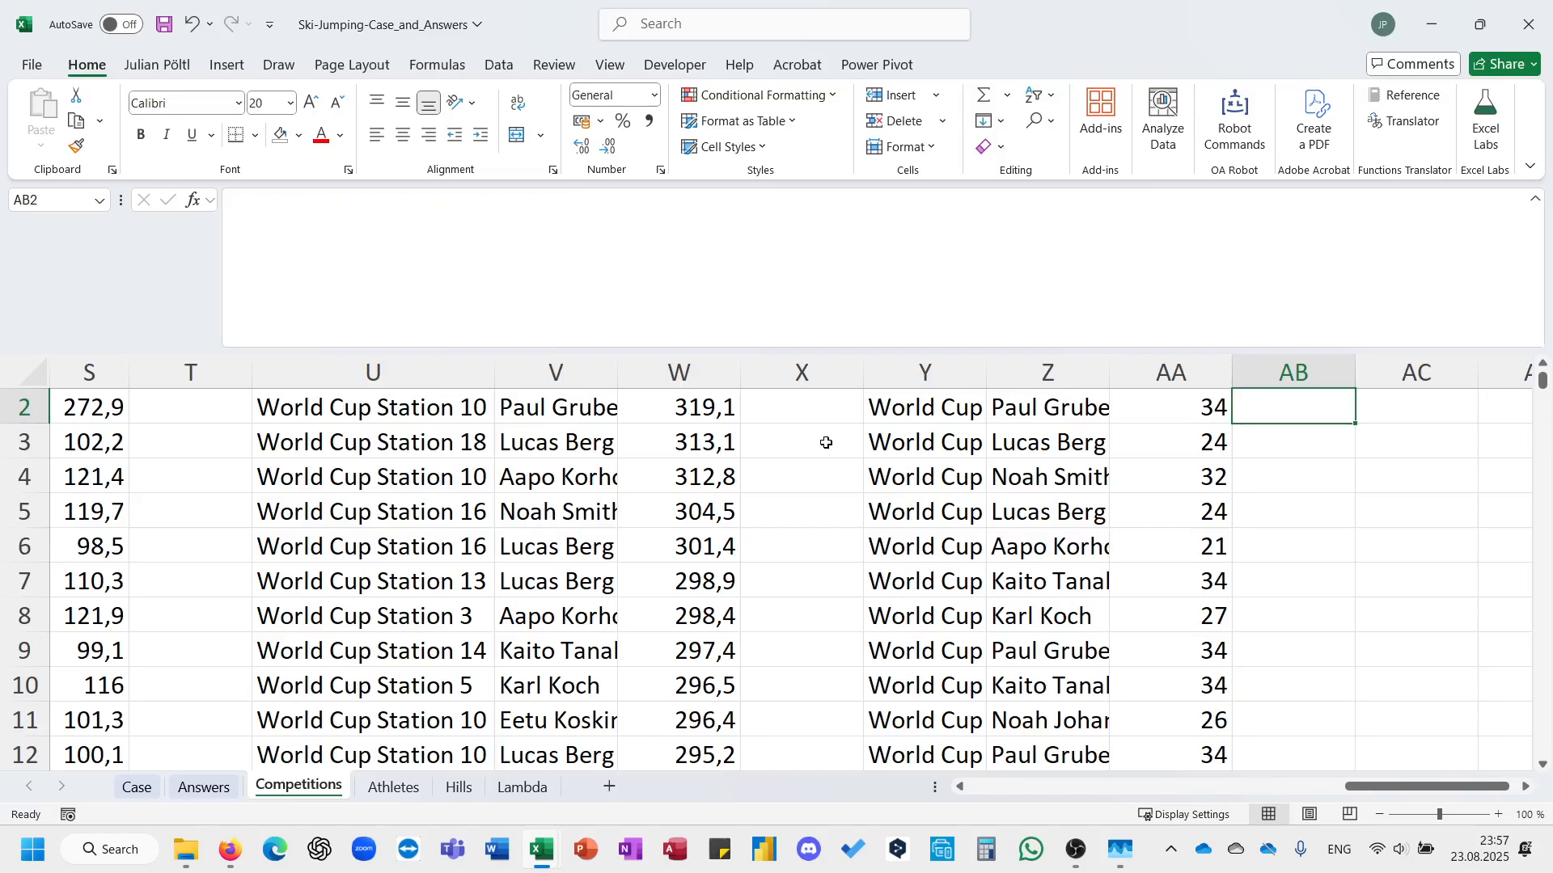
{"action": "key", "text": "Left"}
{"action": "key", "text": "ctrl+shift+Down"}
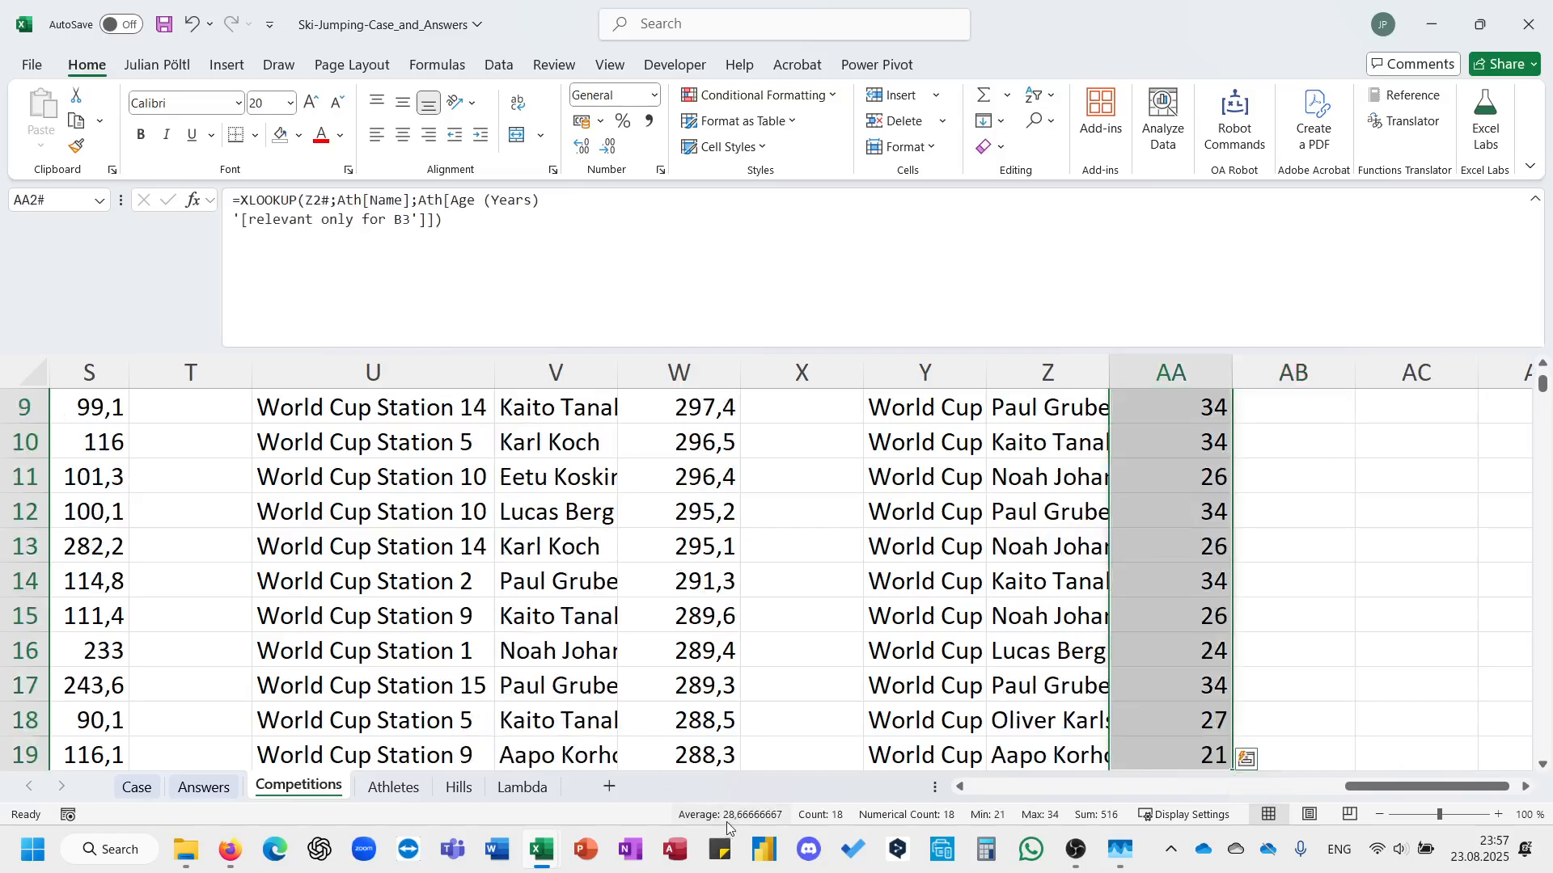
{"action": "left_click", "coordinate": [478, 650]}
Enter 28,7 as the Bonus 3 answer in E24 on the Case sheet.
{"action": "left_click", "coordinate": [135, 788]}
{"action": "scroll", "coordinate": [398, 654], "scroll_direction": "up", "scroll_amount": 15}
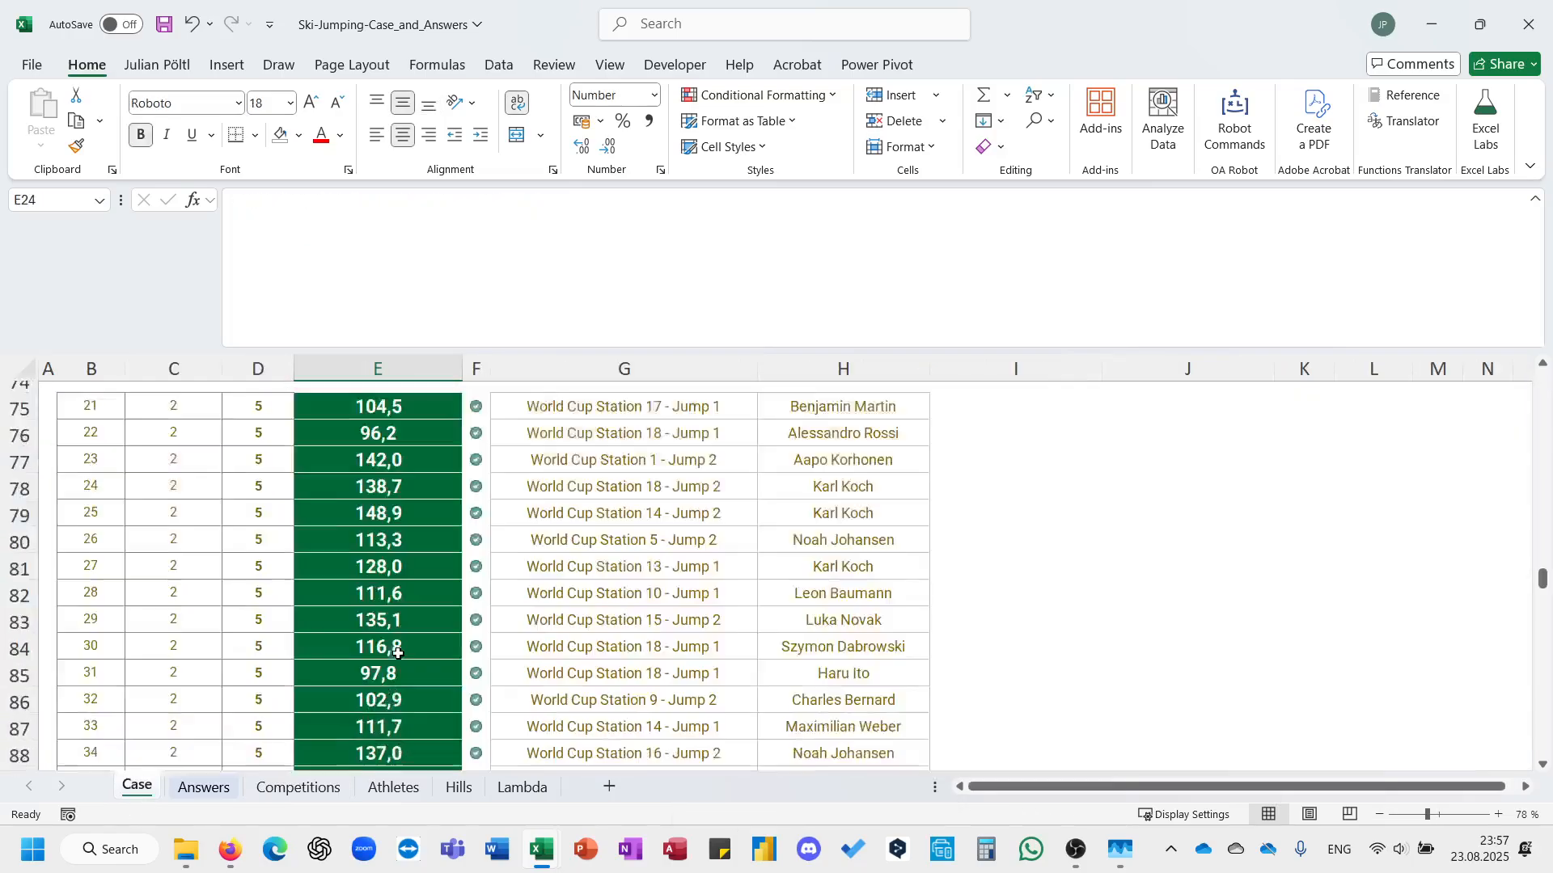
{"action": "scroll", "coordinate": [398, 653], "scroll_direction": "down", "scroll_amount": 3}
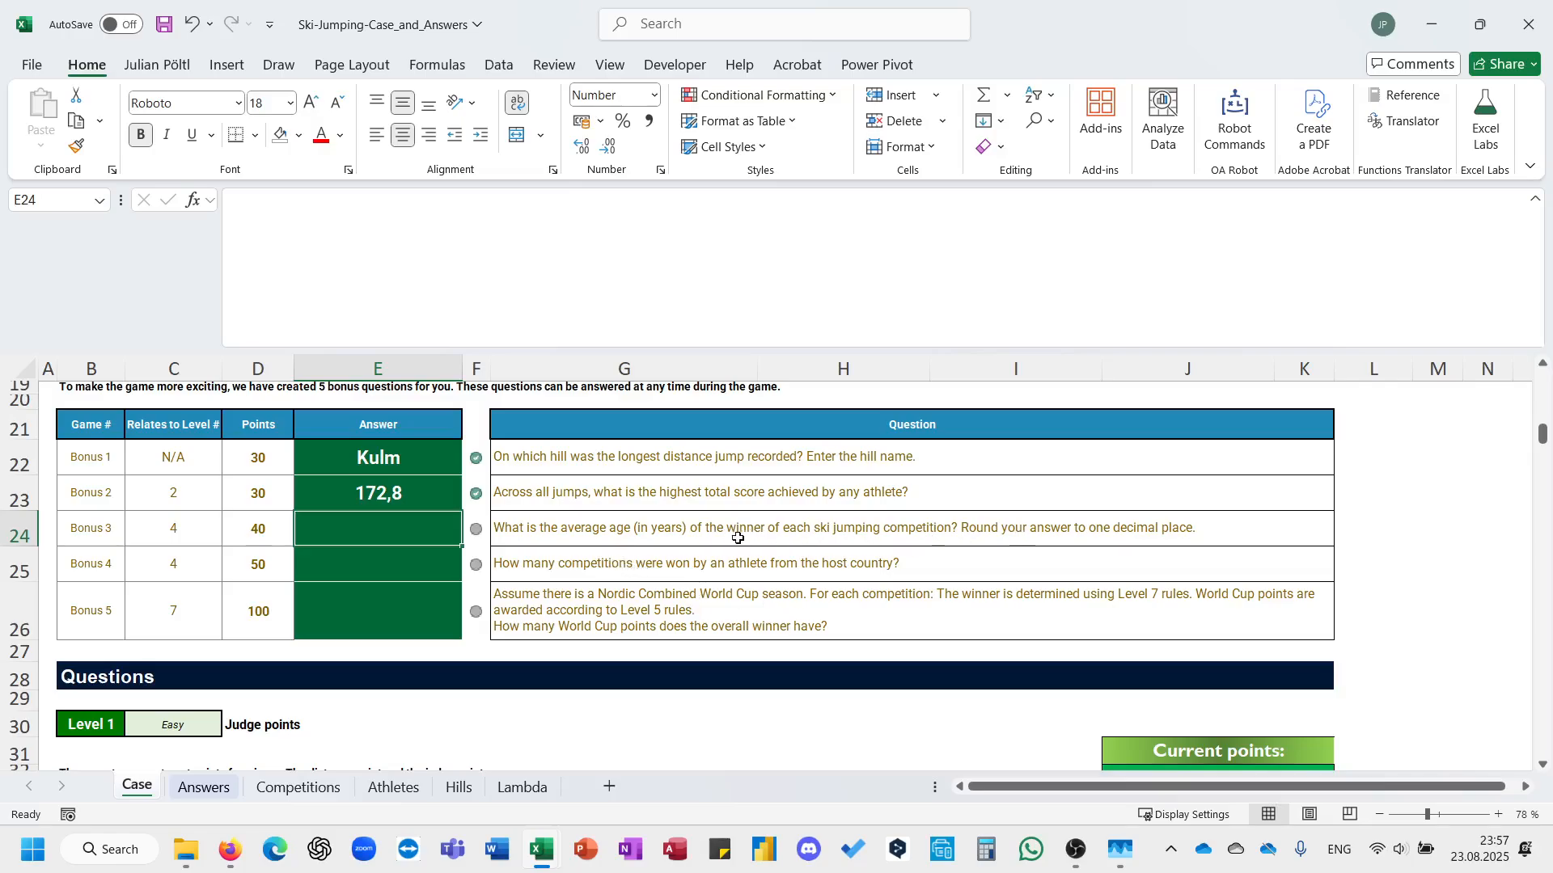
{"action": "type", "text": "28,7"}
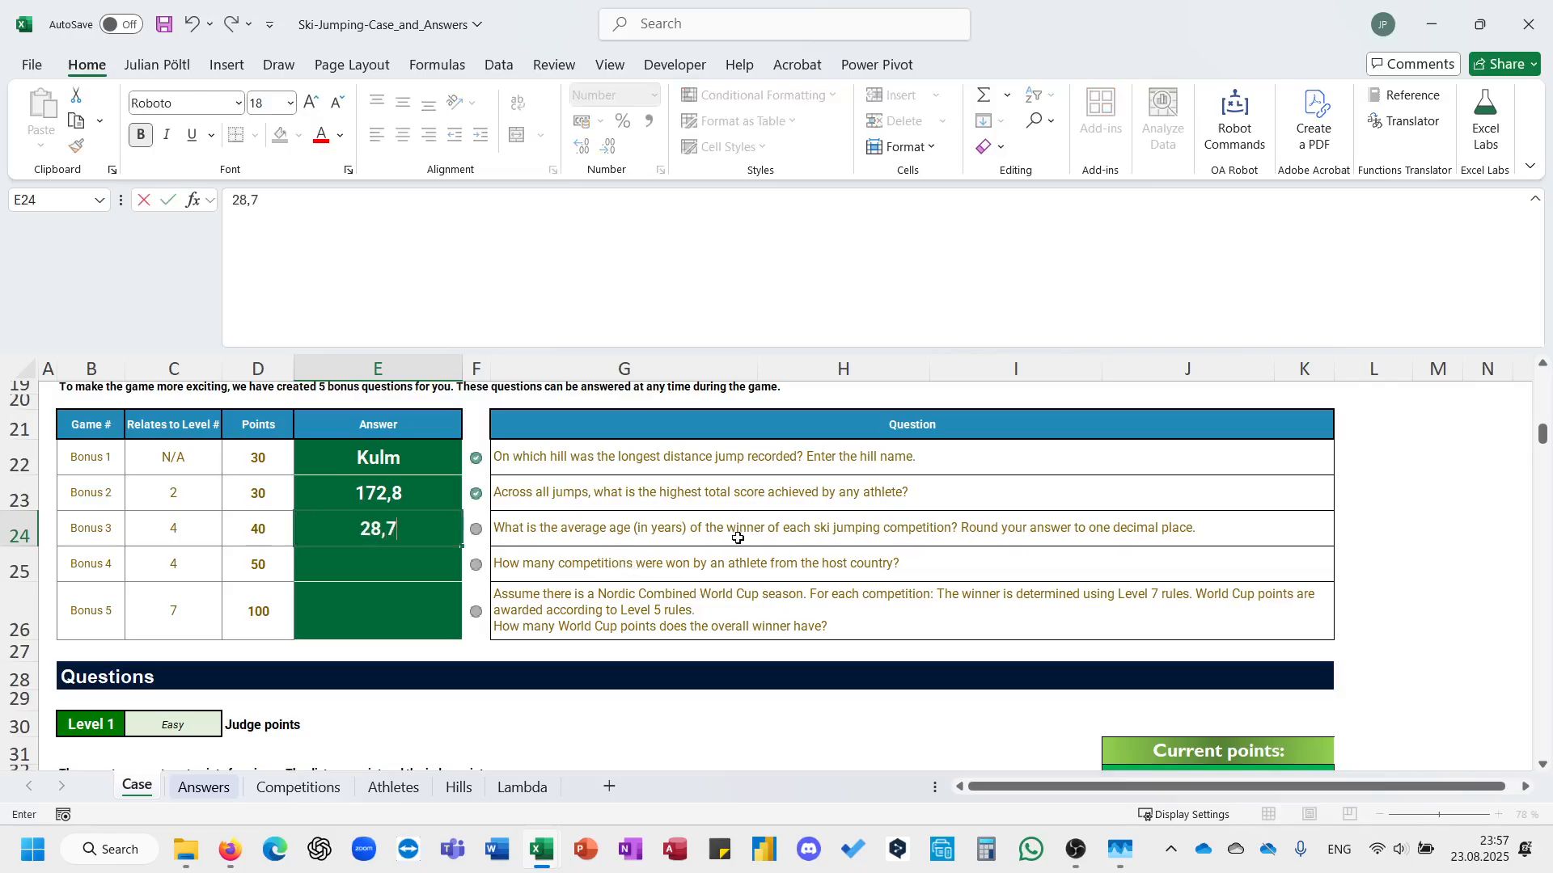
{"action": "key", "text": "Return"}
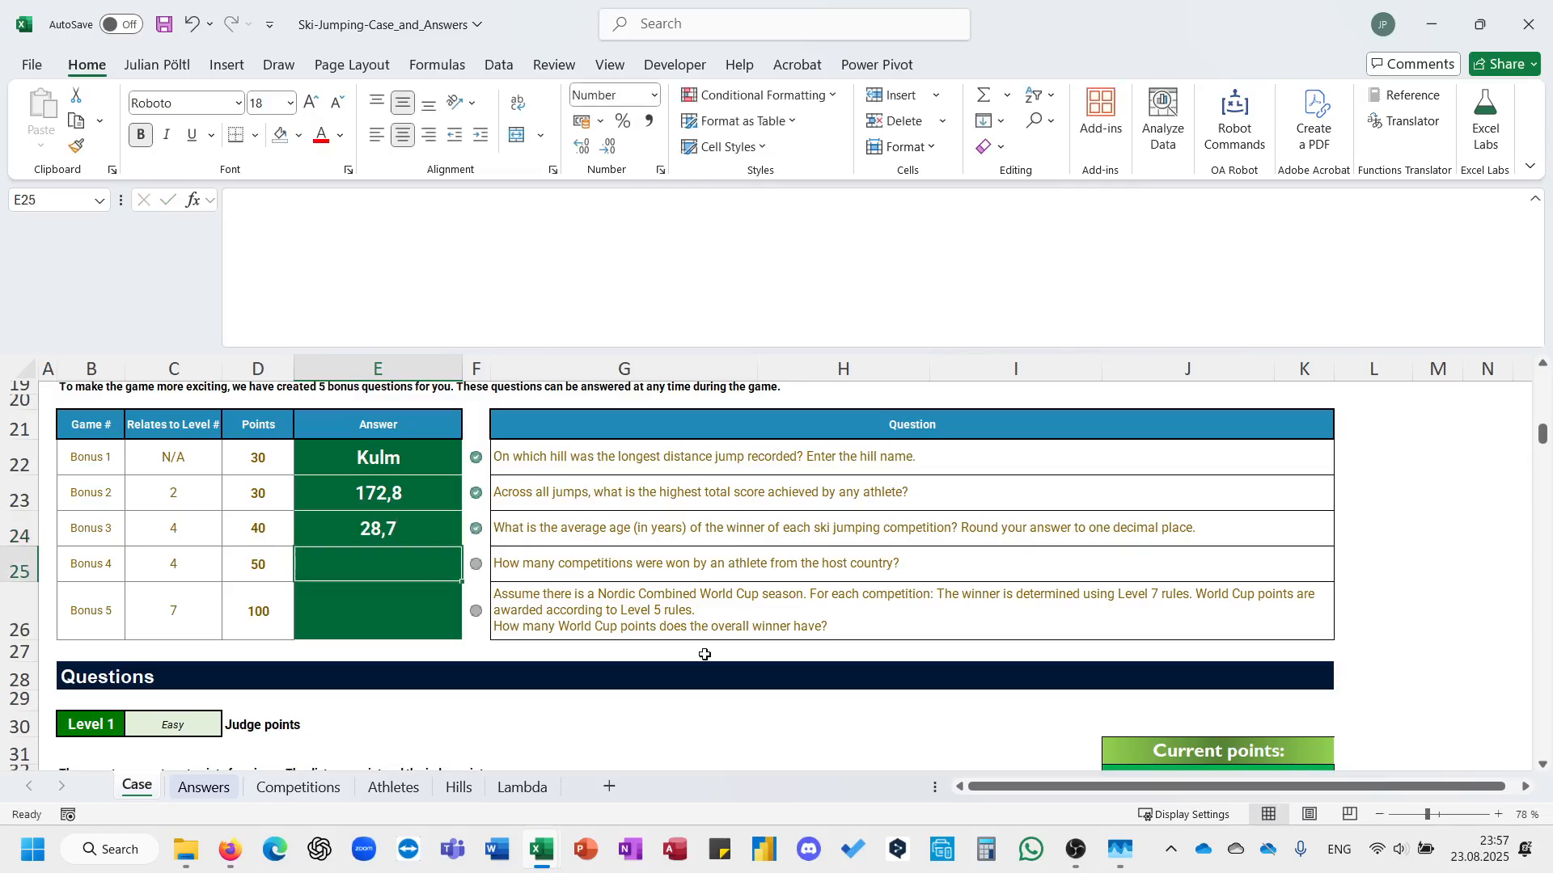
Return to the Competitions sheet and fit the width of column Y to the station names.
{"action": "left_click", "coordinate": [300, 789]}
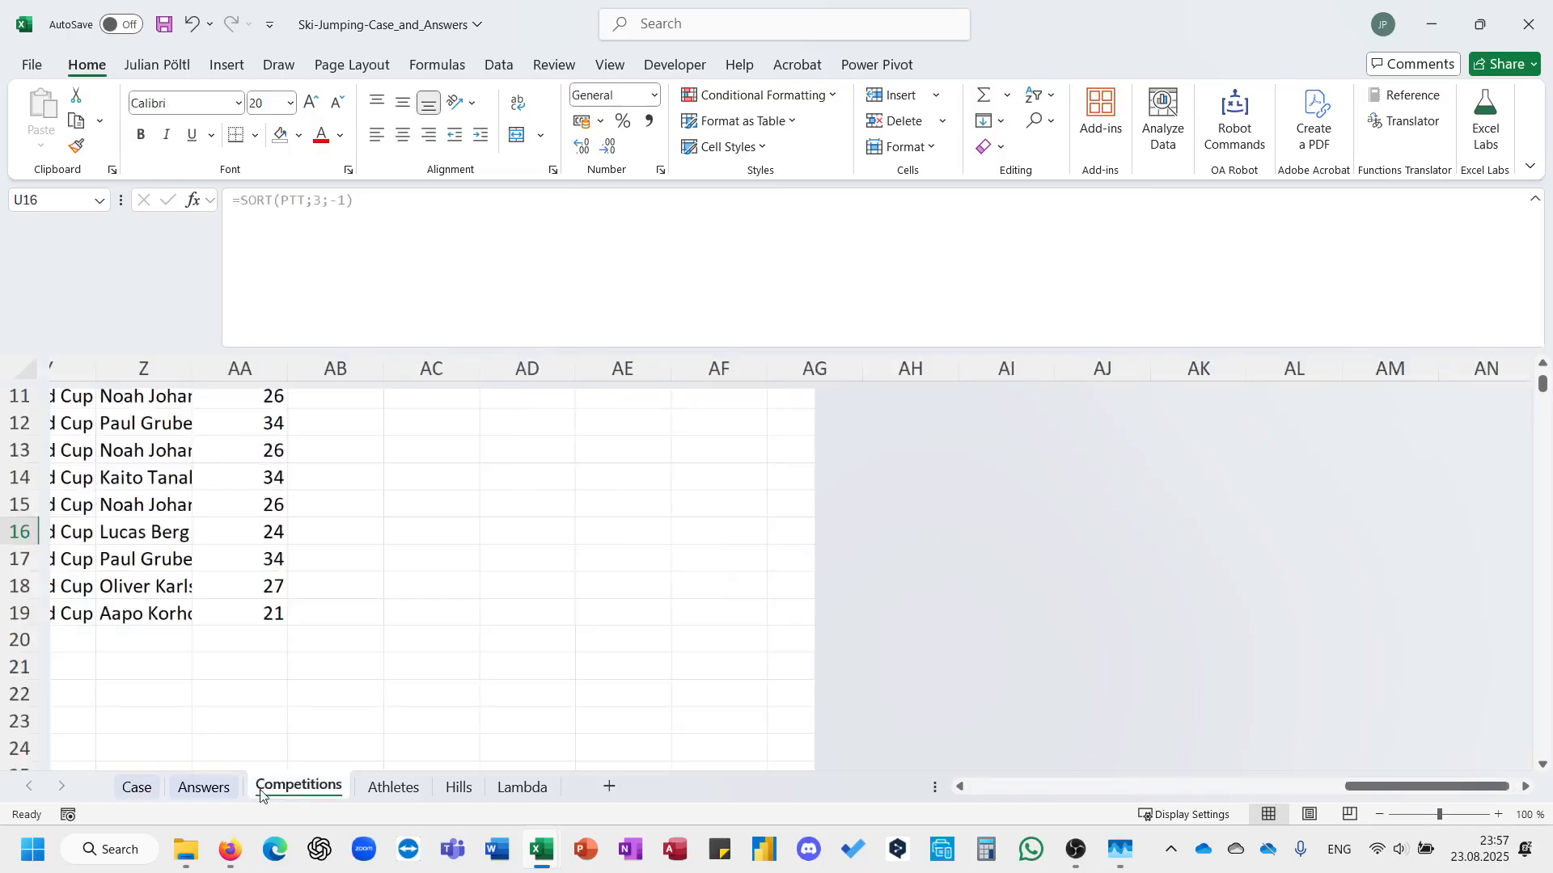
{"action": "left_click", "coordinate": [367, 582]}
{"action": "scroll", "coordinate": [368, 582], "scroll_direction": "up", "scroll_amount": 4}
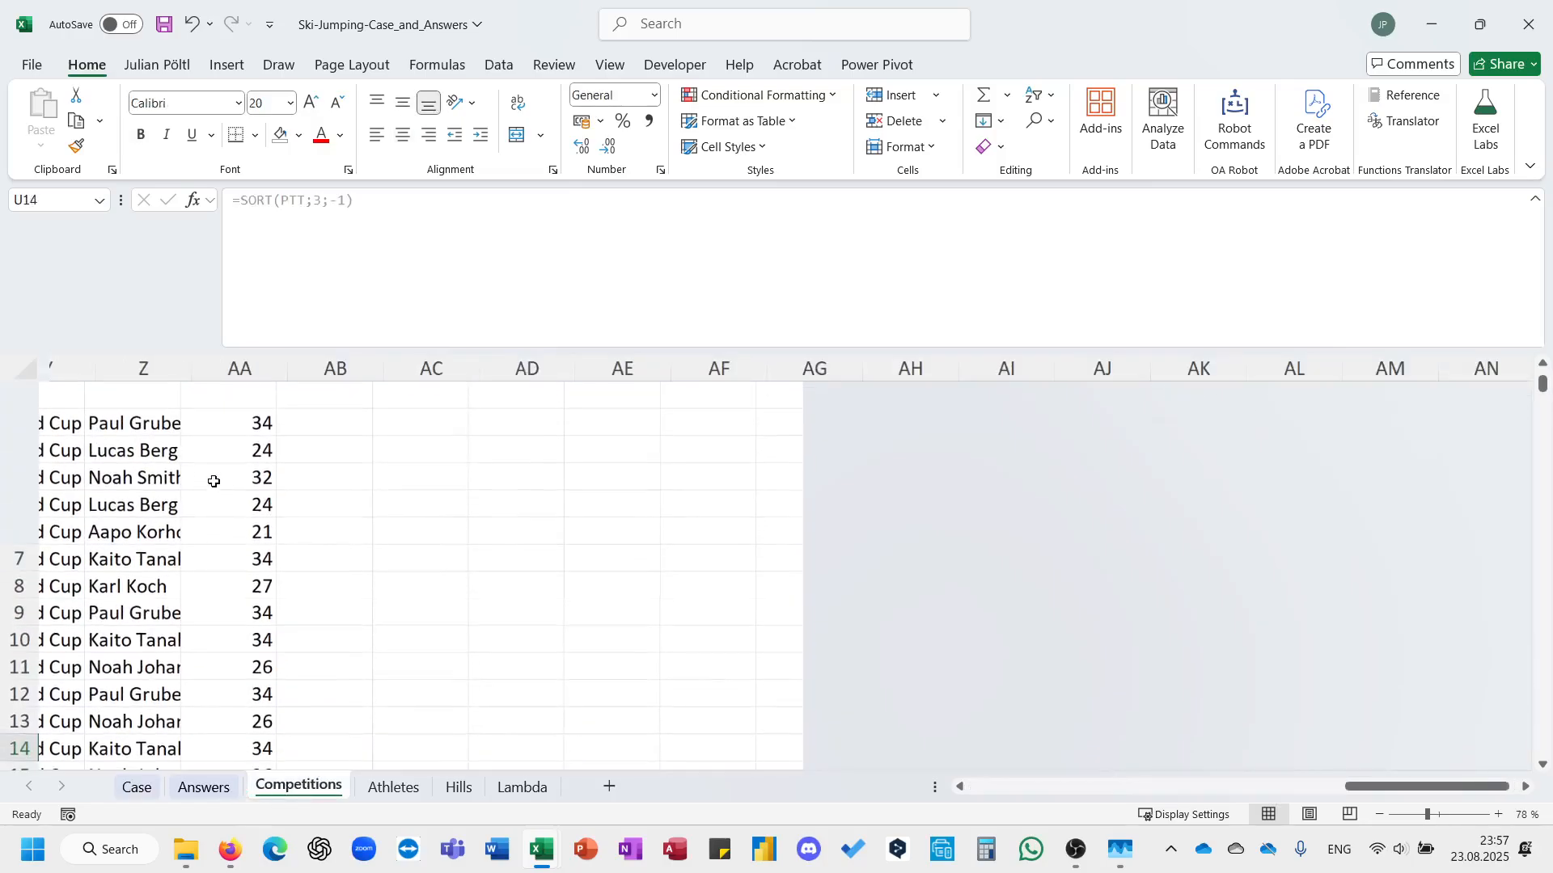
{"action": "left_click", "coordinate": [171, 457]}
{"action": "scroll", "coordinate": [171, 458], "scroll_direction": "left", "scroll_amount": 4}
{"action": "left_click", "coordinate": [436, 421]}
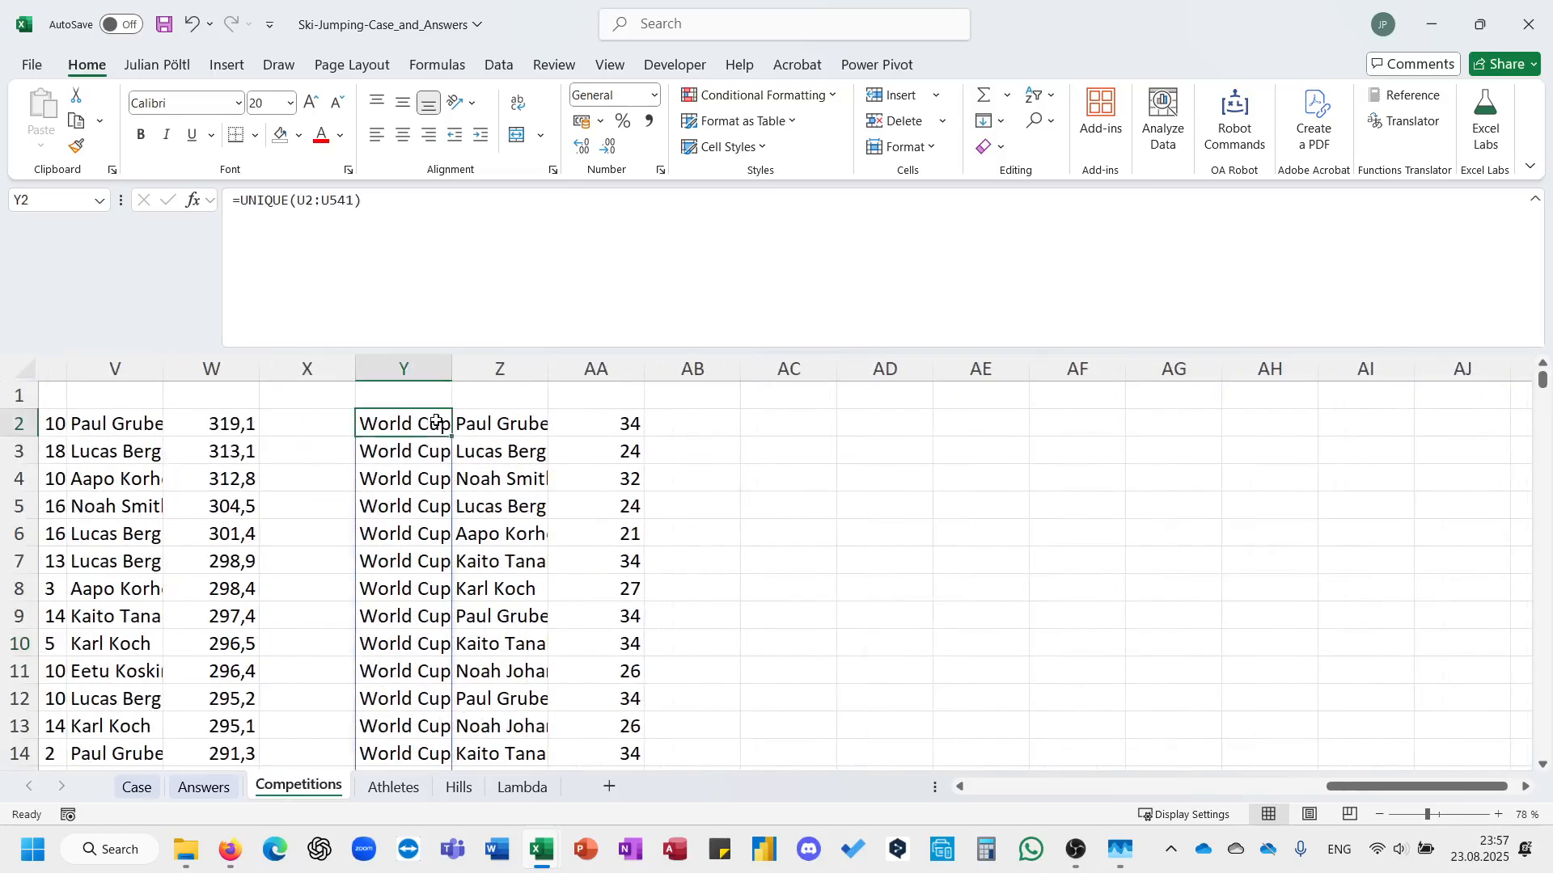
{"action": "double_click", "coordinate": [452, 369]}
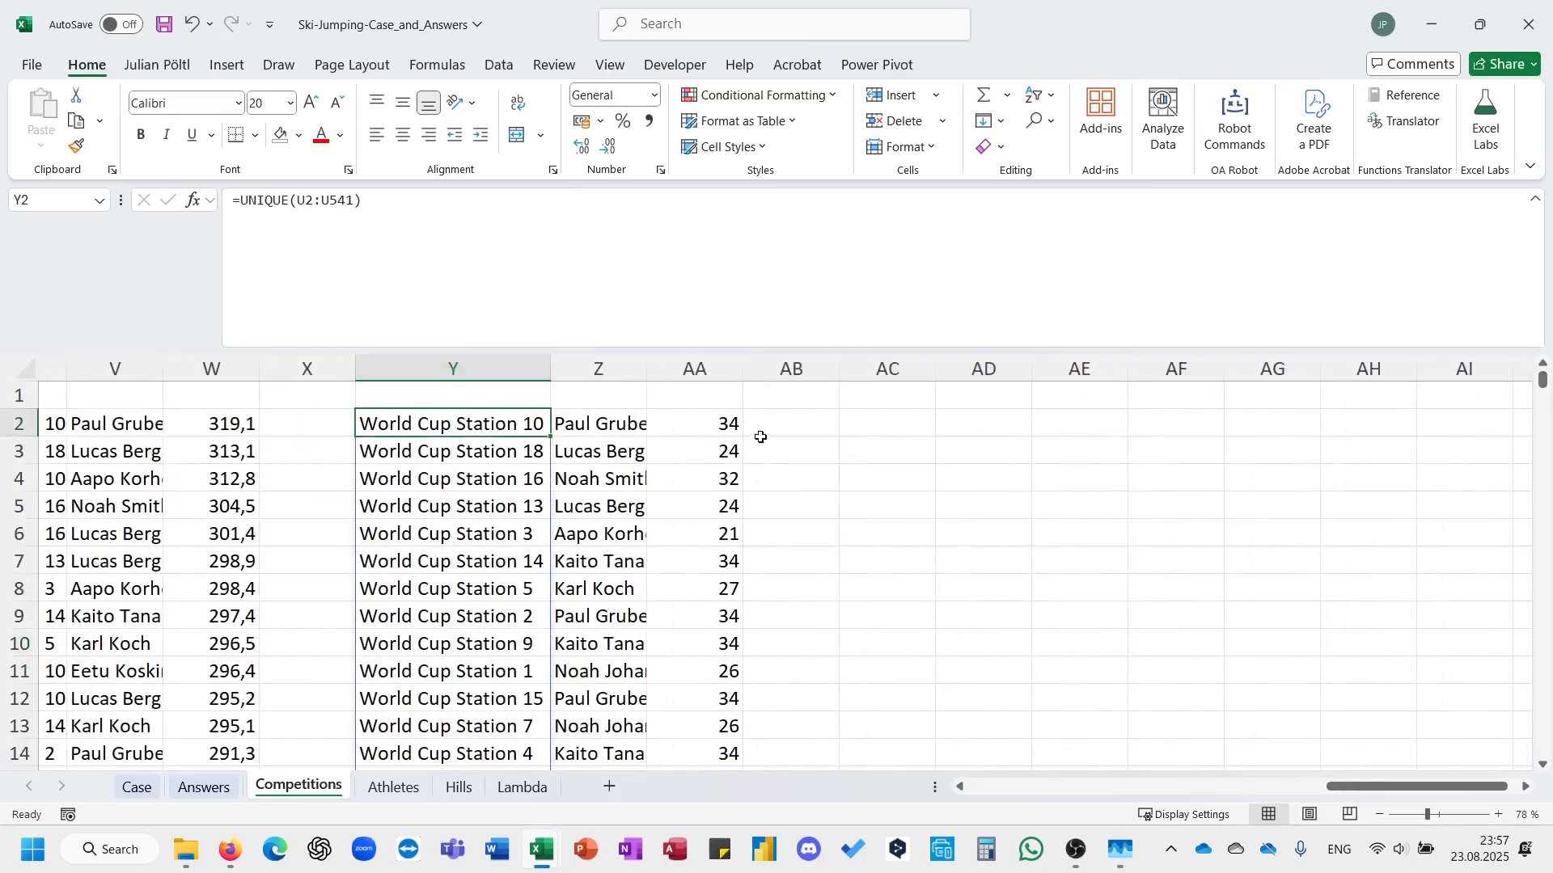
Begin an XLOOKUP formula in AB2 with Y2# as the lookup value and the Comp table referenced for the lookup array.
{"action": "left_click", "coordinate": [760, 433]}
{"action": "type", "text": "=xl"}
{"action": "key", "text": "Tab"}
{"action": "key", "text": "Left"}
{"action": "key", "text": "Left"}
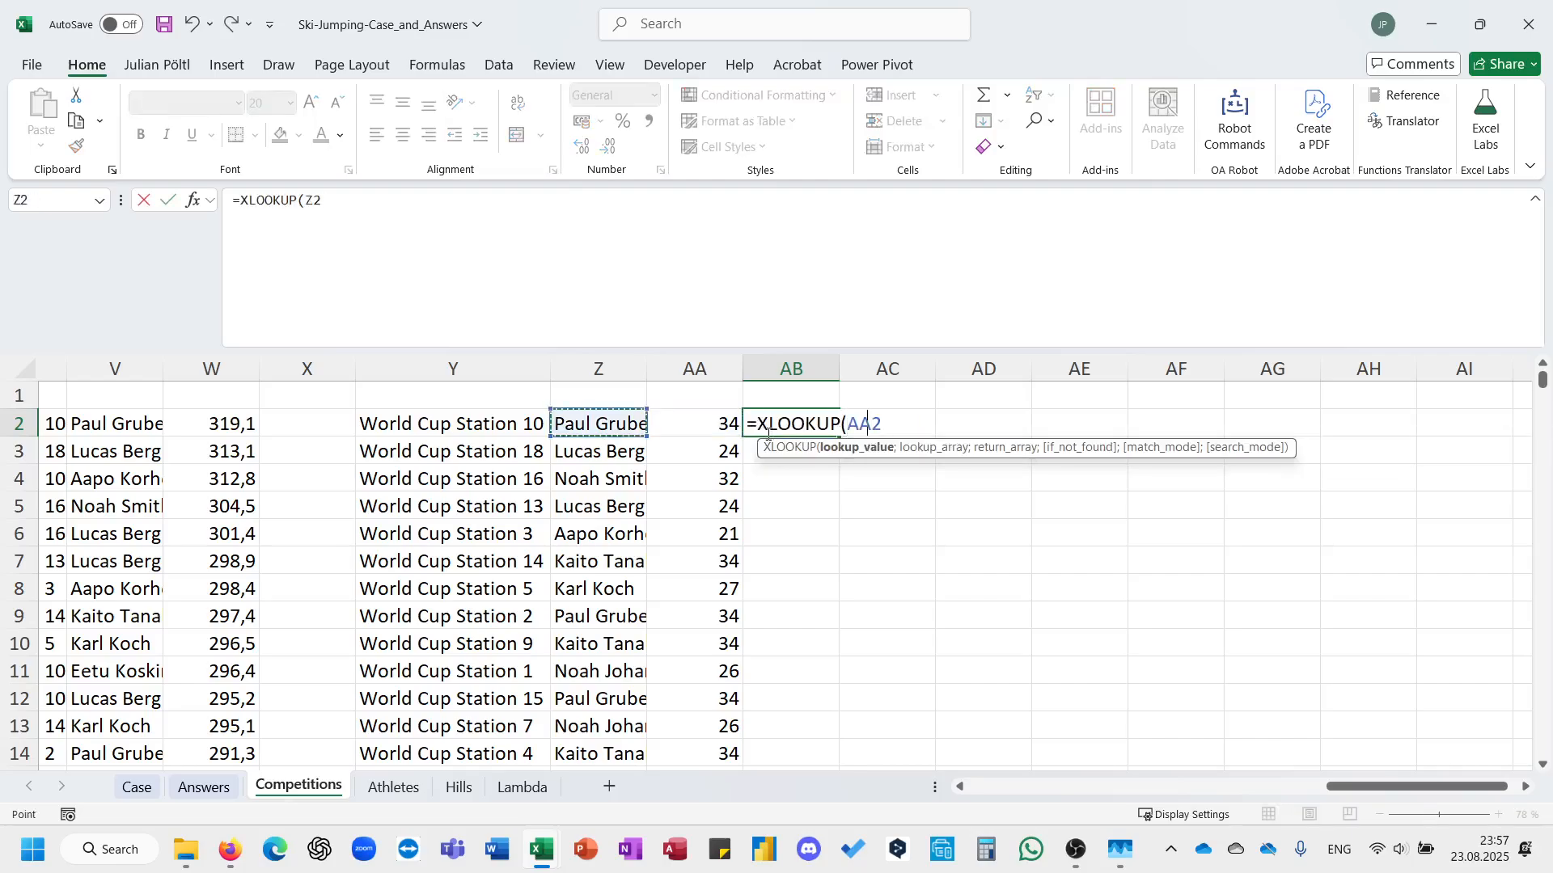
{"action": "key", "text": "Left"}
{"action": "key", "text": "ctrl+shift+Down"}
{"action": "type", "text": ";"}
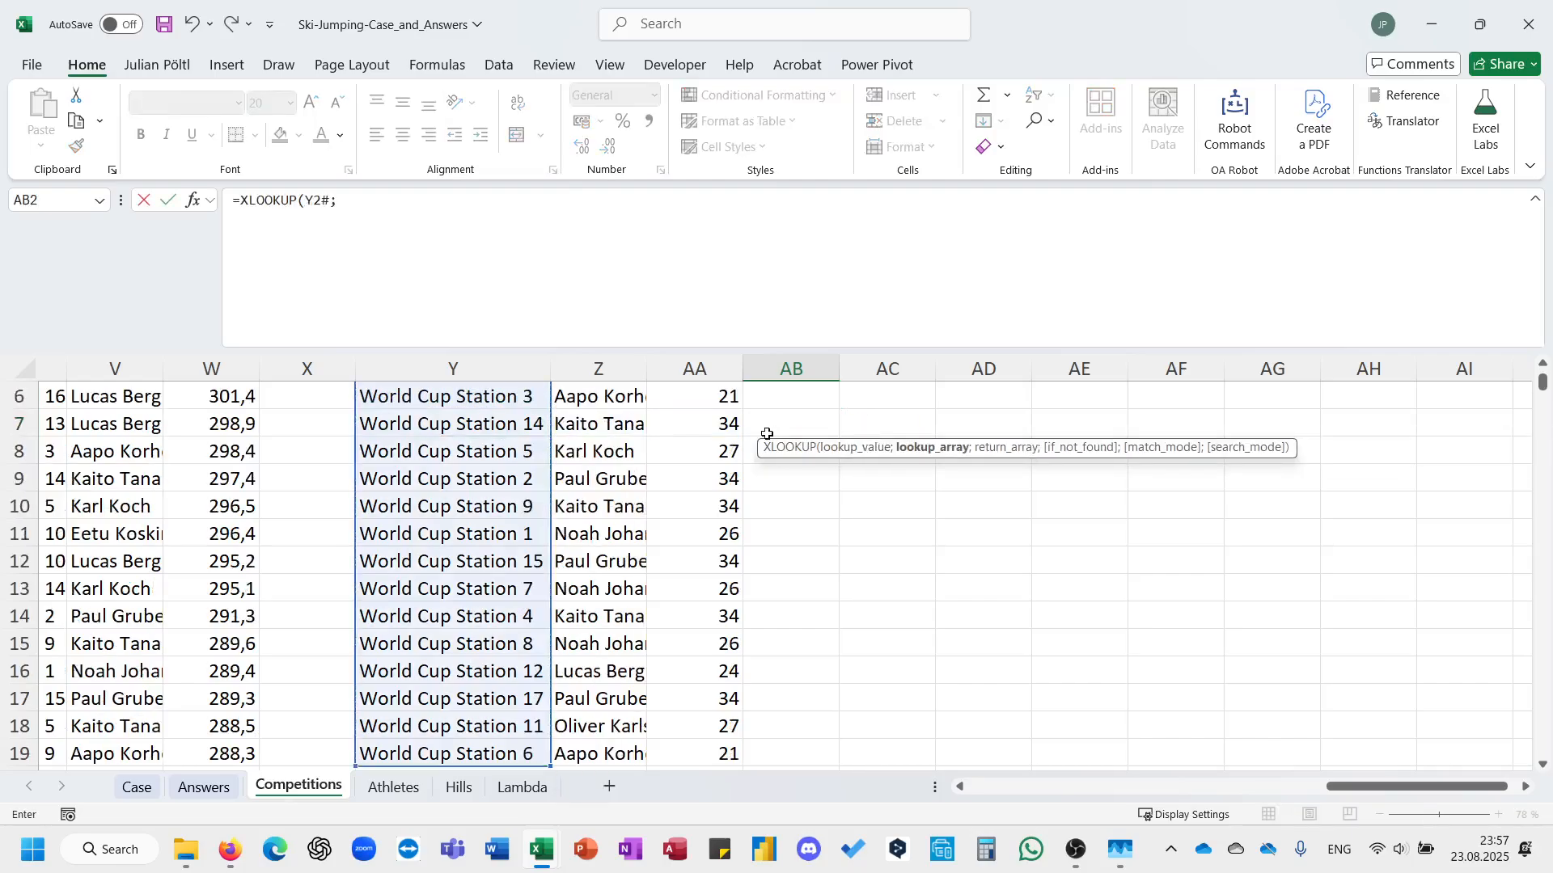
{"action": "type", "text": "Comp"}
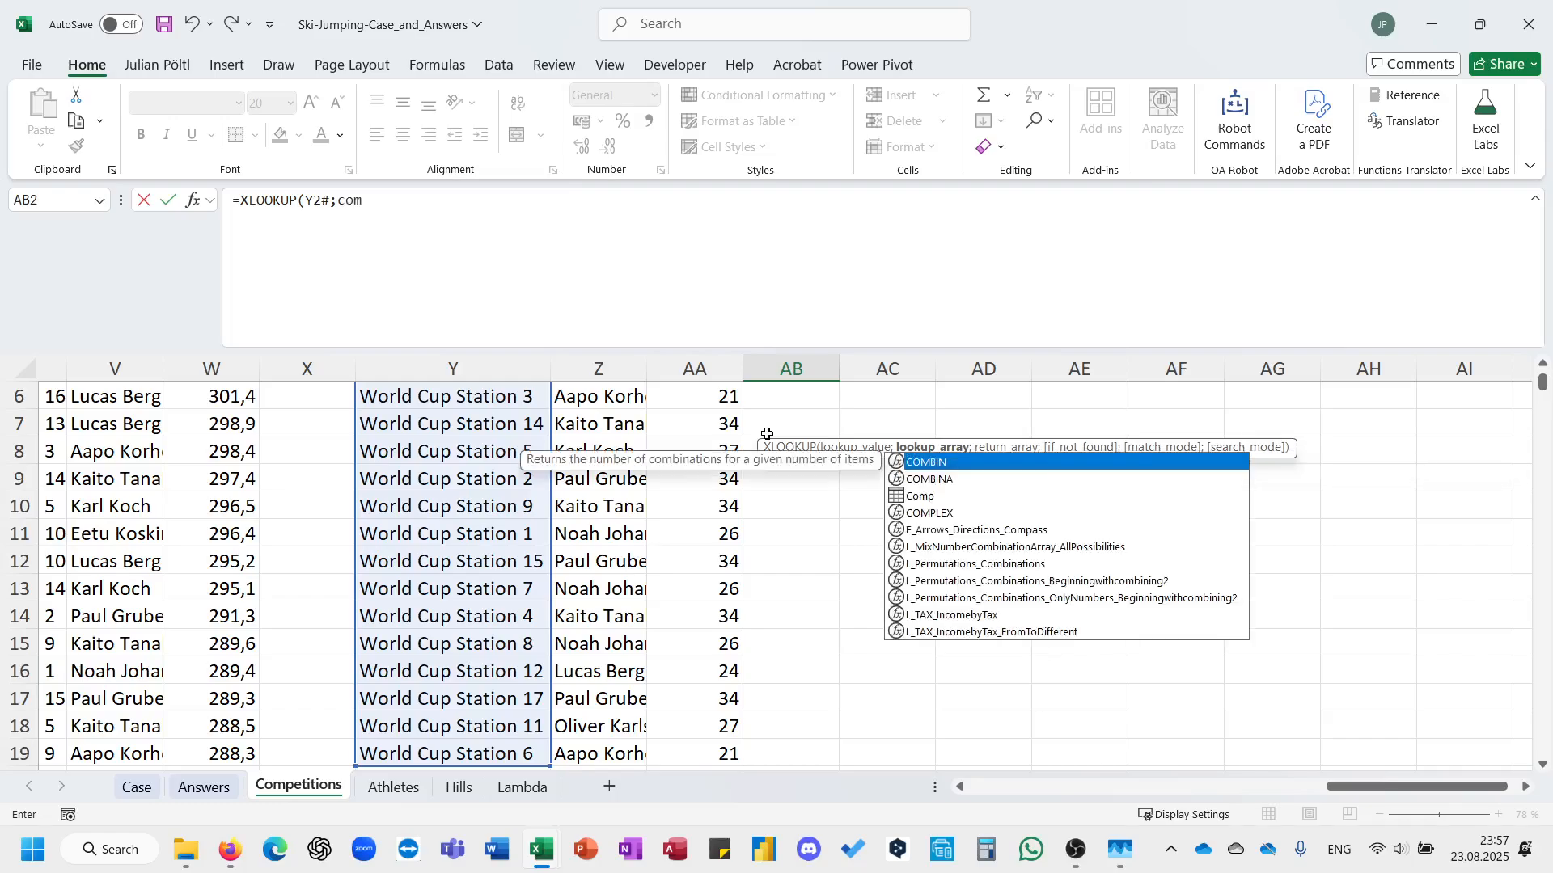
{"action": "type", "text": "["}
{"action": "key", "text": "Down"}
{"action": "key", "text": "Down"}
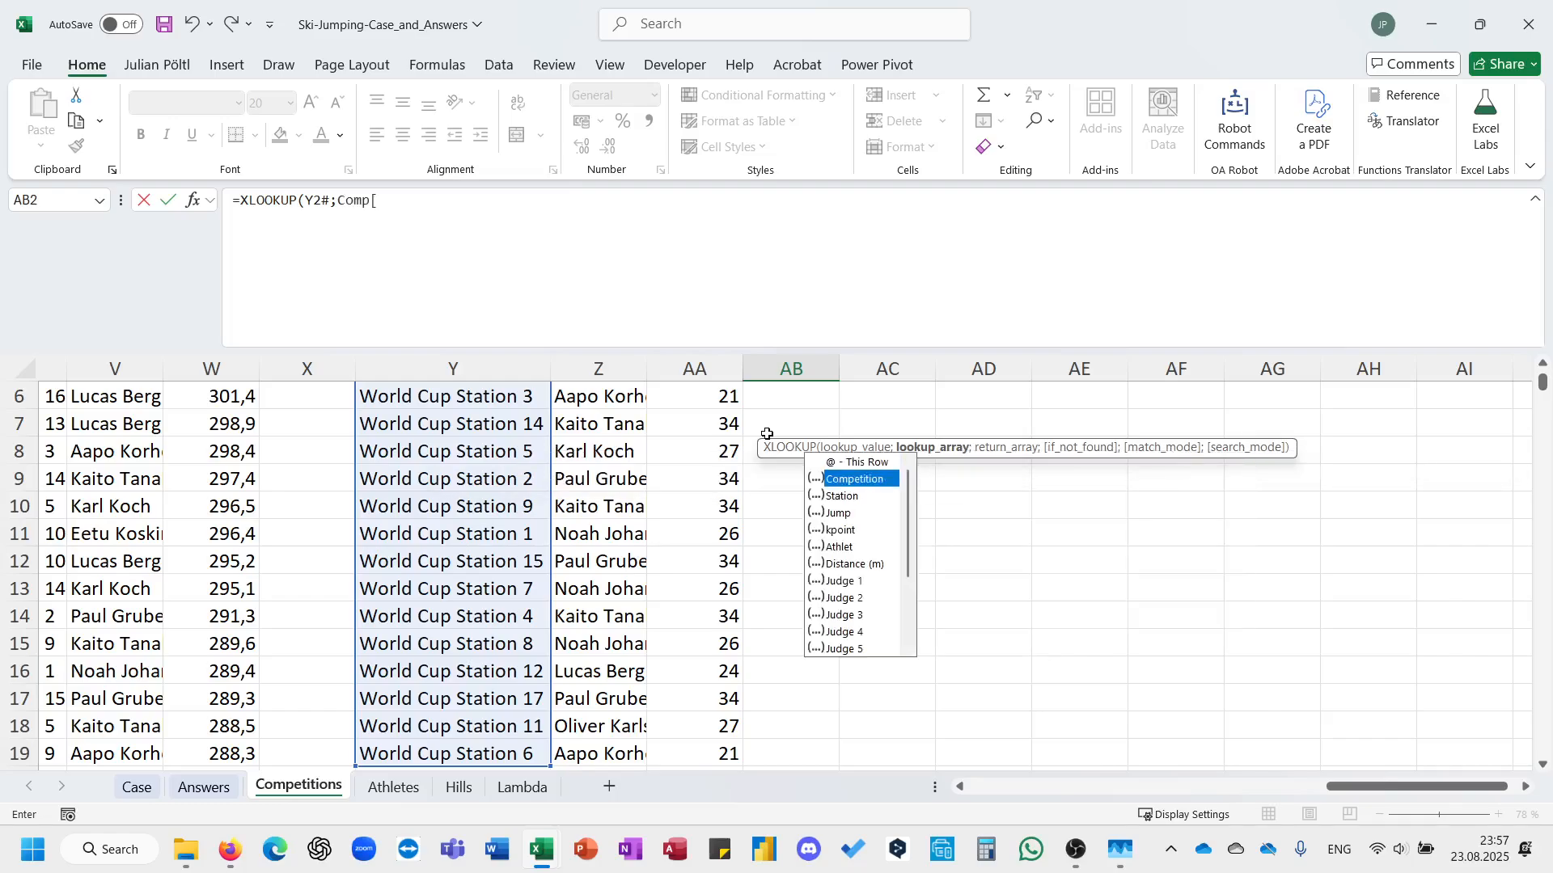
{"action": "key", "text": "Up"}
{"action": "key", "text": "Tab"}
{"action": "type", "text": "];com"}
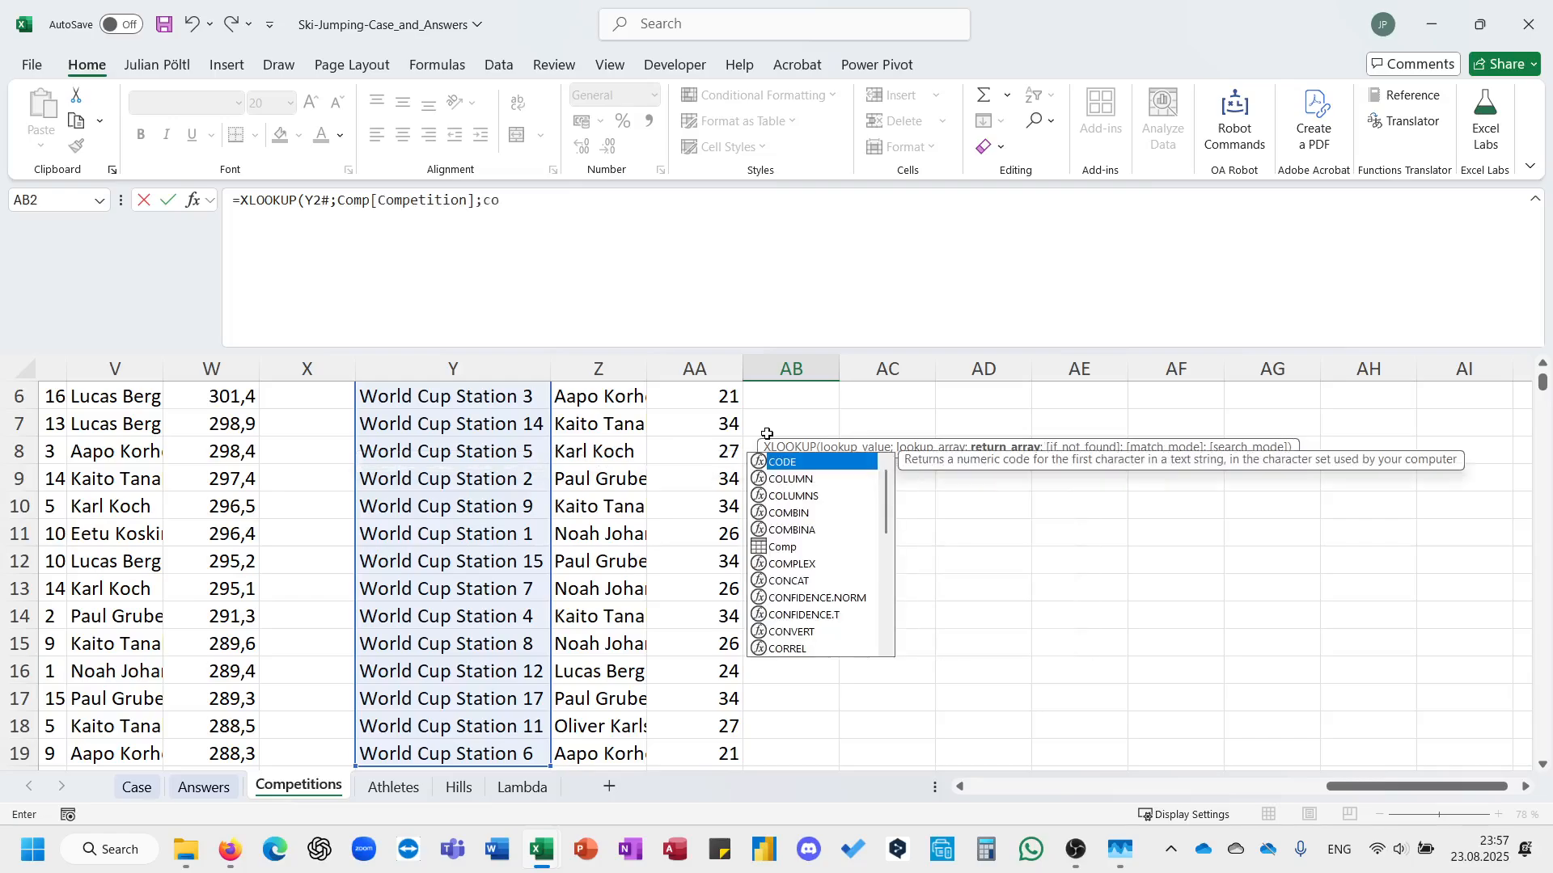
{"action": "key", "text": "BackSpace"}
{"action": "key", "text": "BackSpace"}
{"action": "key", "text": "BackSpace"}
{"action": "key", "text": "BackSpace"}
{"action": "key", "text": "BackSpace"}
{"action": "key", "text": "BackSpace"}
{"action": "key", "text": "BackSpace"}
{"action": "key", "text": "BackSpace"}
{"action": "key", "text": "BackSpace"}
{"action": "key", "text": "BackSpace"}
{"action": "key", "text": "BackSpace"}
{"action": "key", "text": "BackSpace"}
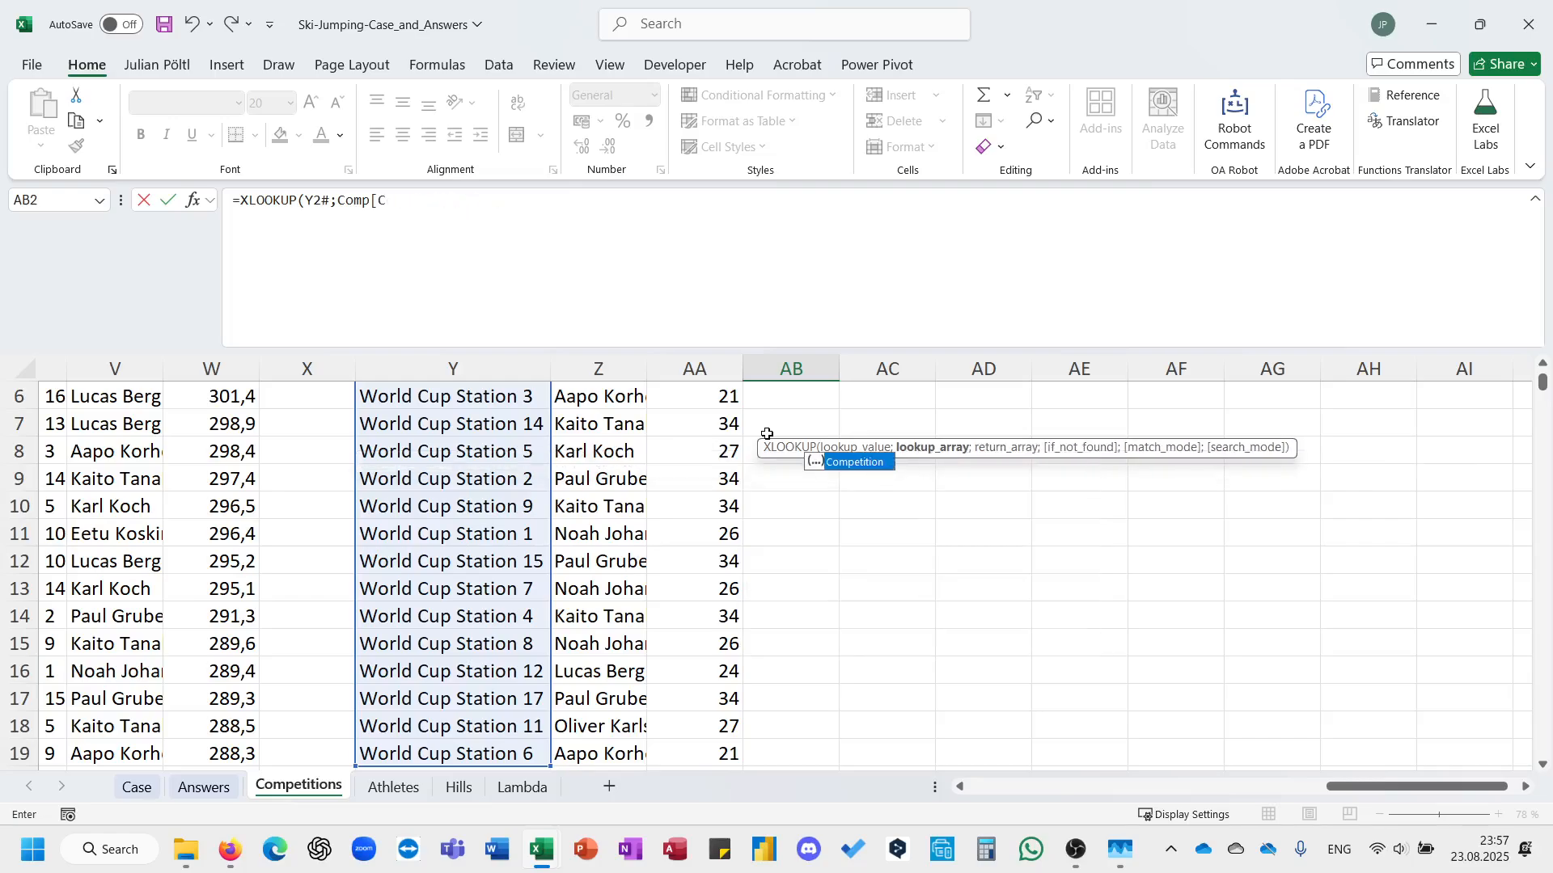
Complete the XLOOKUP in AB2 with Comp[Station] as the lookup array and Comp[Jump] as the return array.
{"action": "type", "text": "st"}
{"action": "key", "text": "Tab"}
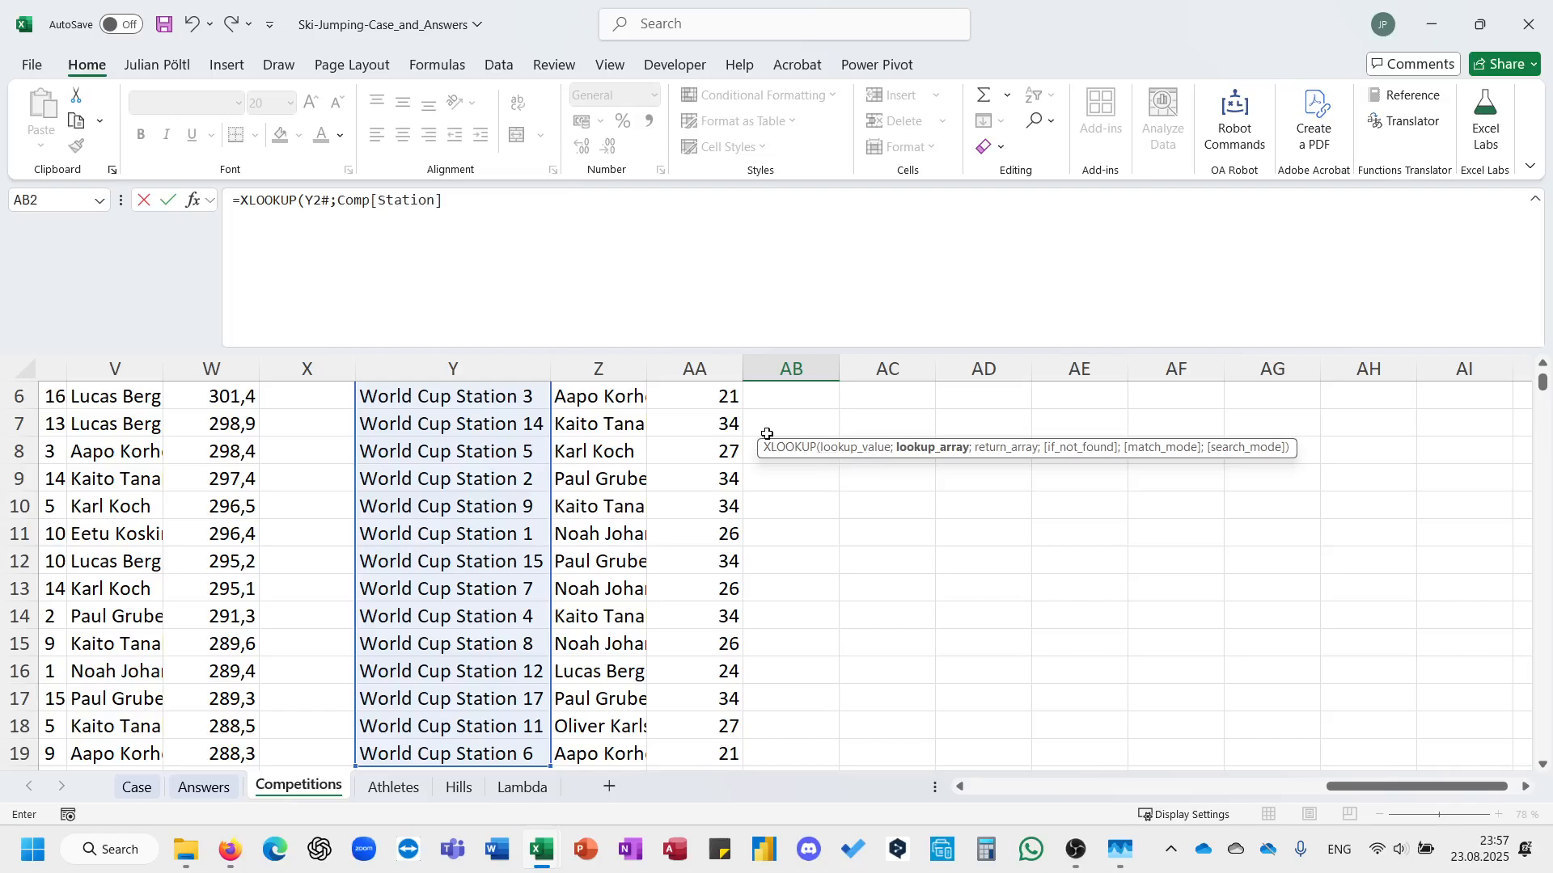
{"action": "type", "text": ";comp"}
{"action": "key", "text": "Tab"}
{"action": "type", "text": "["}
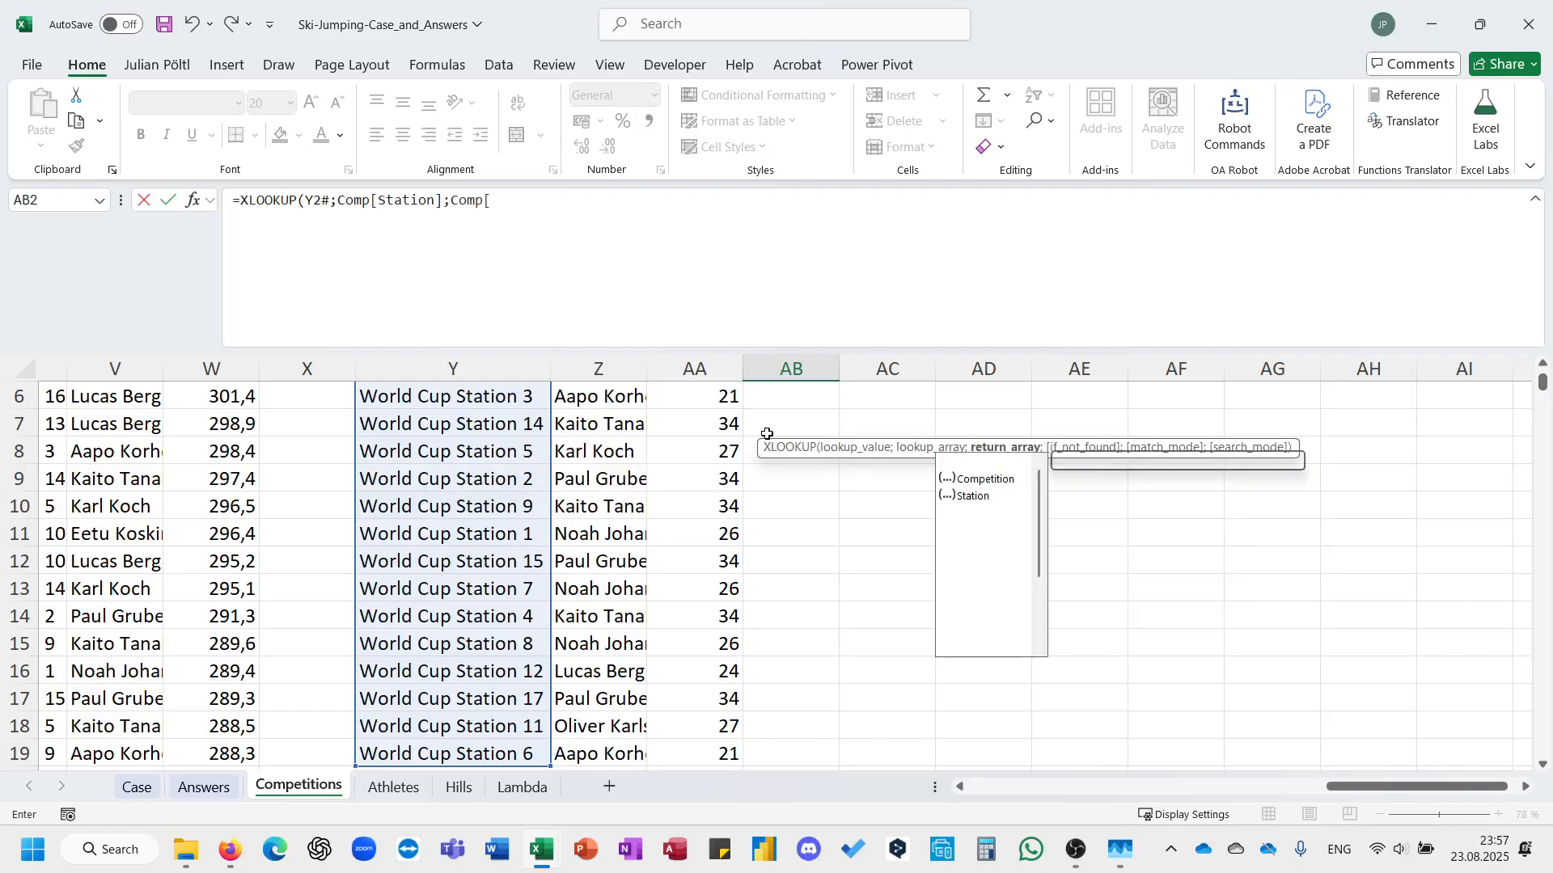
{"action": "key", "text": "Down"}
{"action": "key", "text": "Down"}
{"action": "key", "text": "Down"}
{"action": "key", "text": "Down"}
{"action": "key", "text": "Down"}
{"action": "key", "text": "Up"}
{"action": "key", "text": "Up"}
{"action": "key", "text": "Up"}
{"action": "key", "text": "Down"}
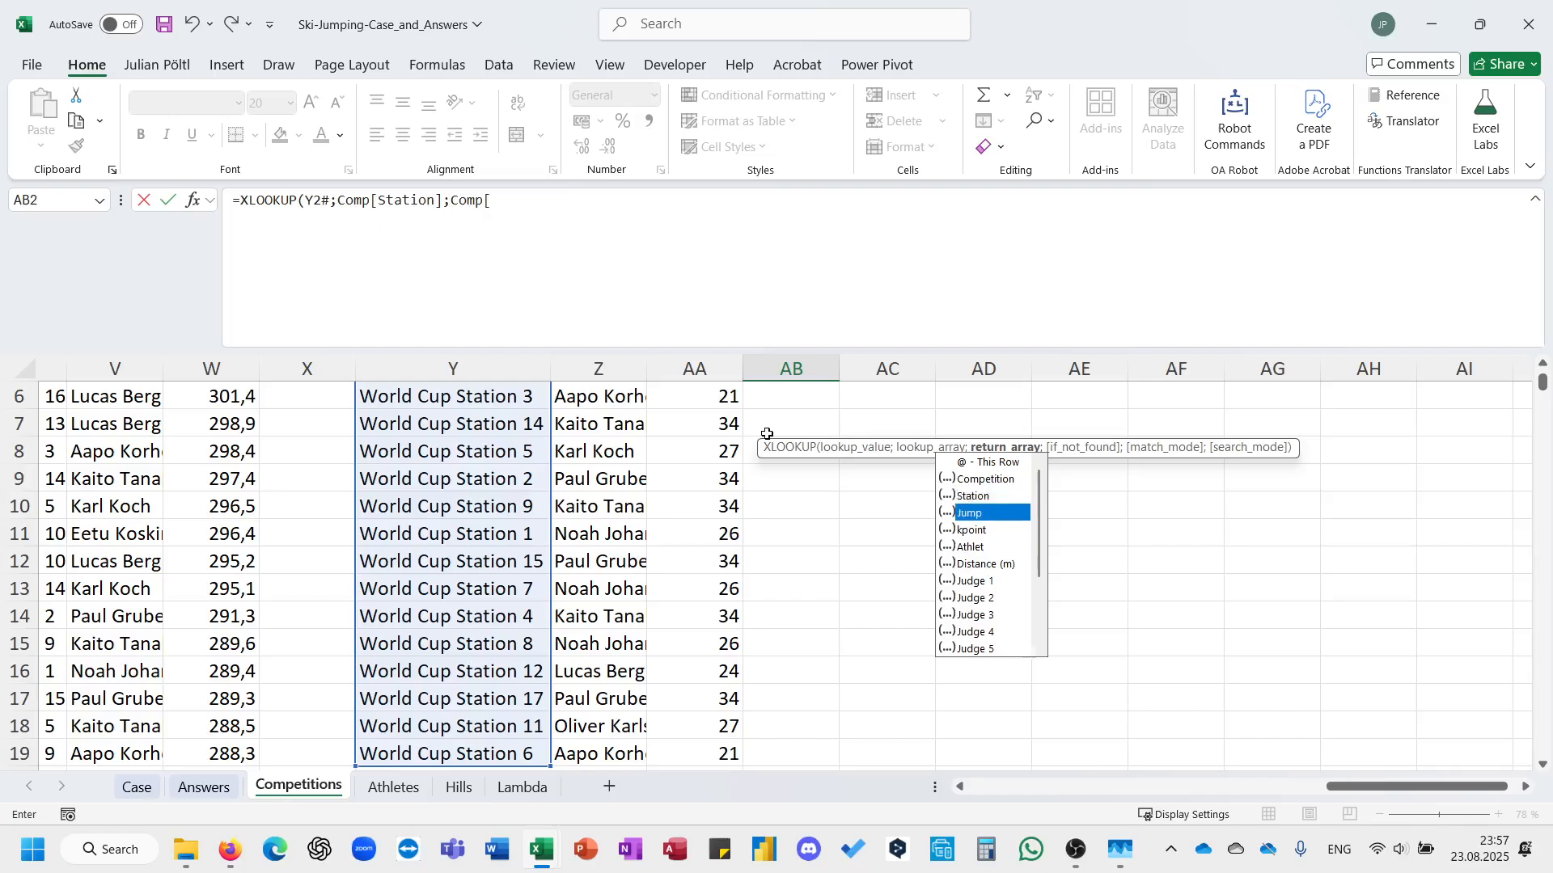
{"action": "key", "text": "Tab"}
{"action": "type", "text": "])"}
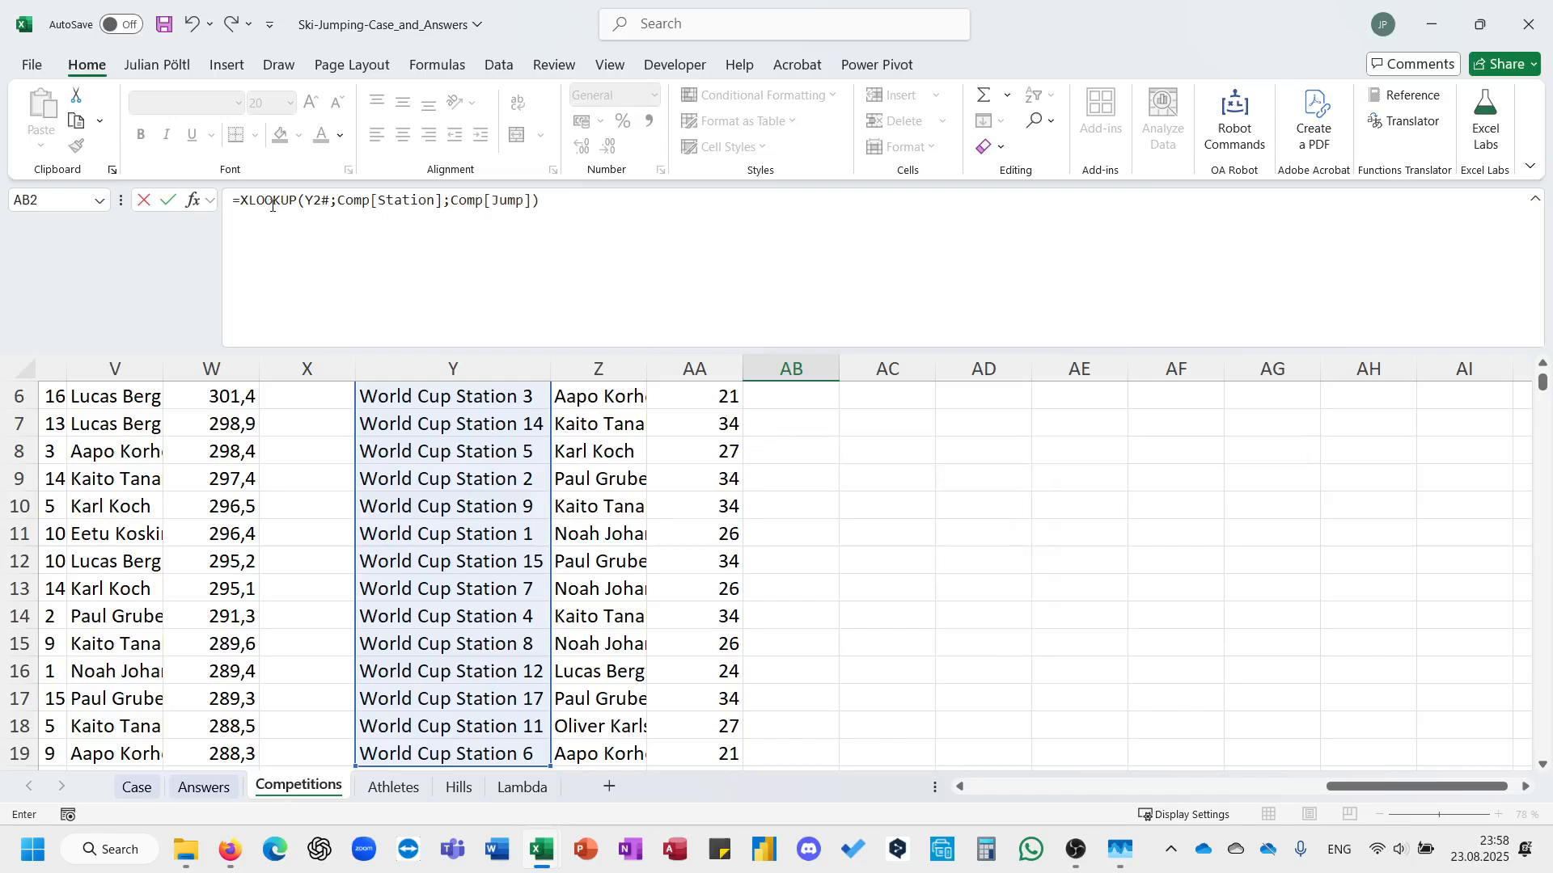
Nest the AB2 lookup inside an outer XLOOKUP that searches the result in Jumps[Hill name].
{"action": "left_click", "coordinate": [242, 207]}
{"action": "type", "text": "XLOOKUP("}
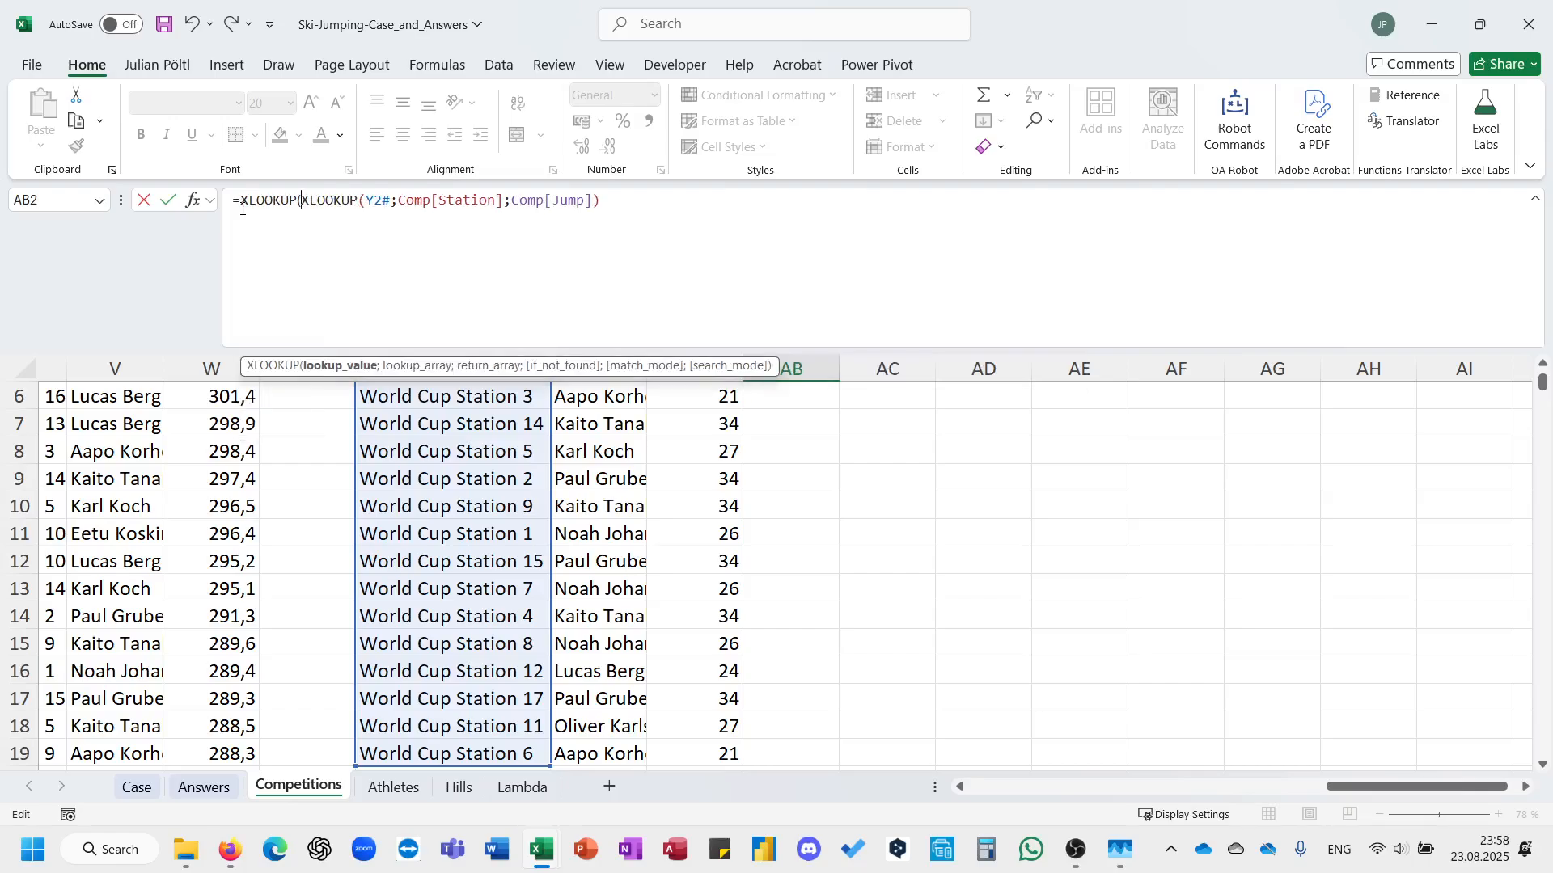
{"action": "type", "text": ";"}
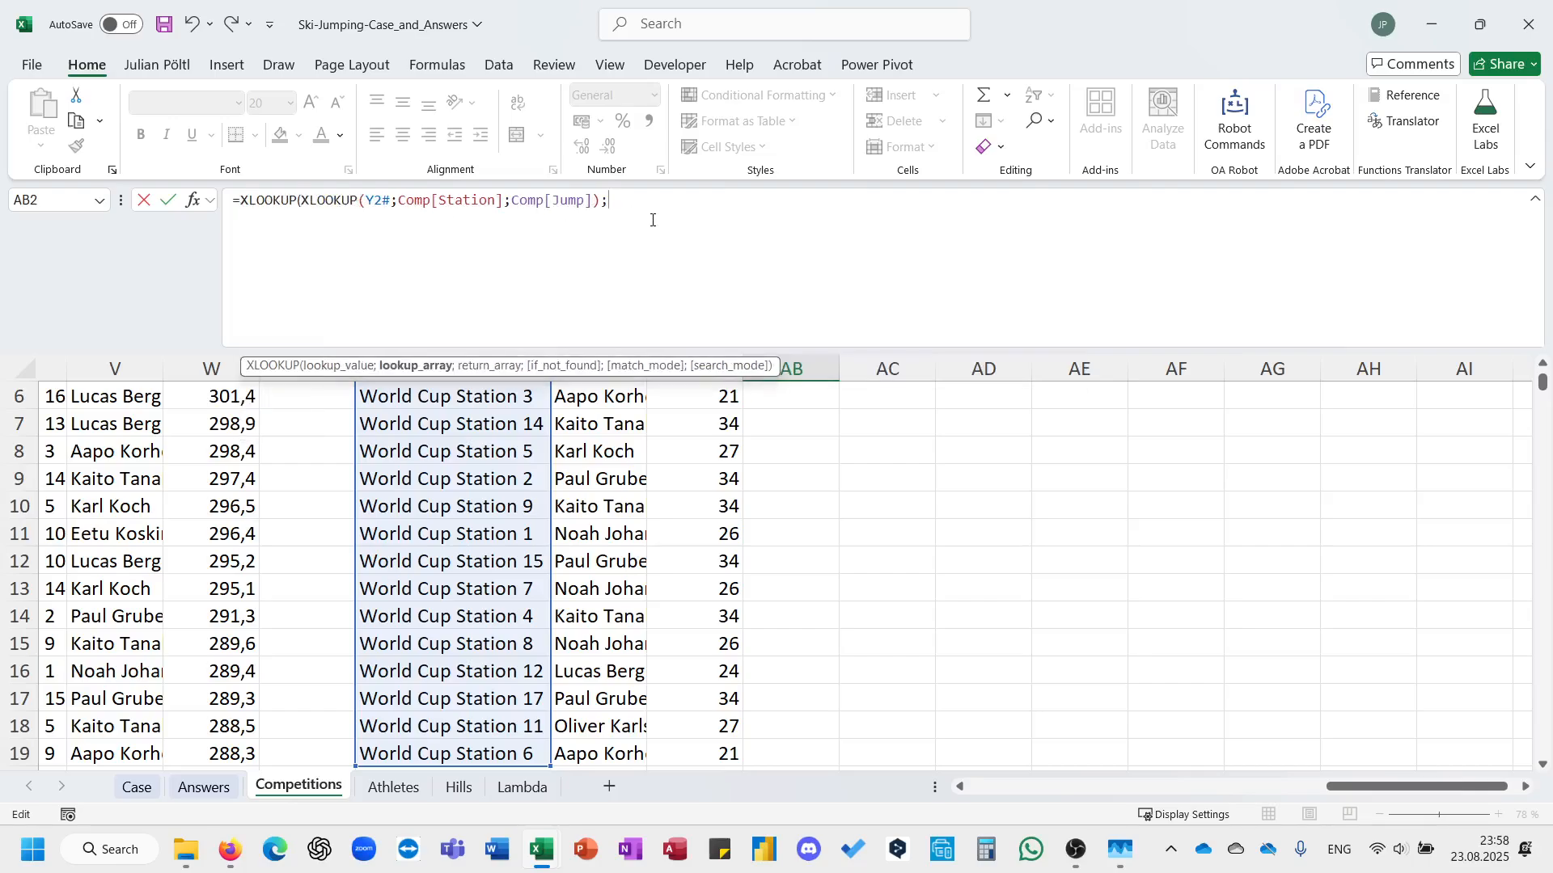
{"action": "type", "text": "jum"}
{"action": "key", "text": "Tab"}
{"action": "type", "text": "["}
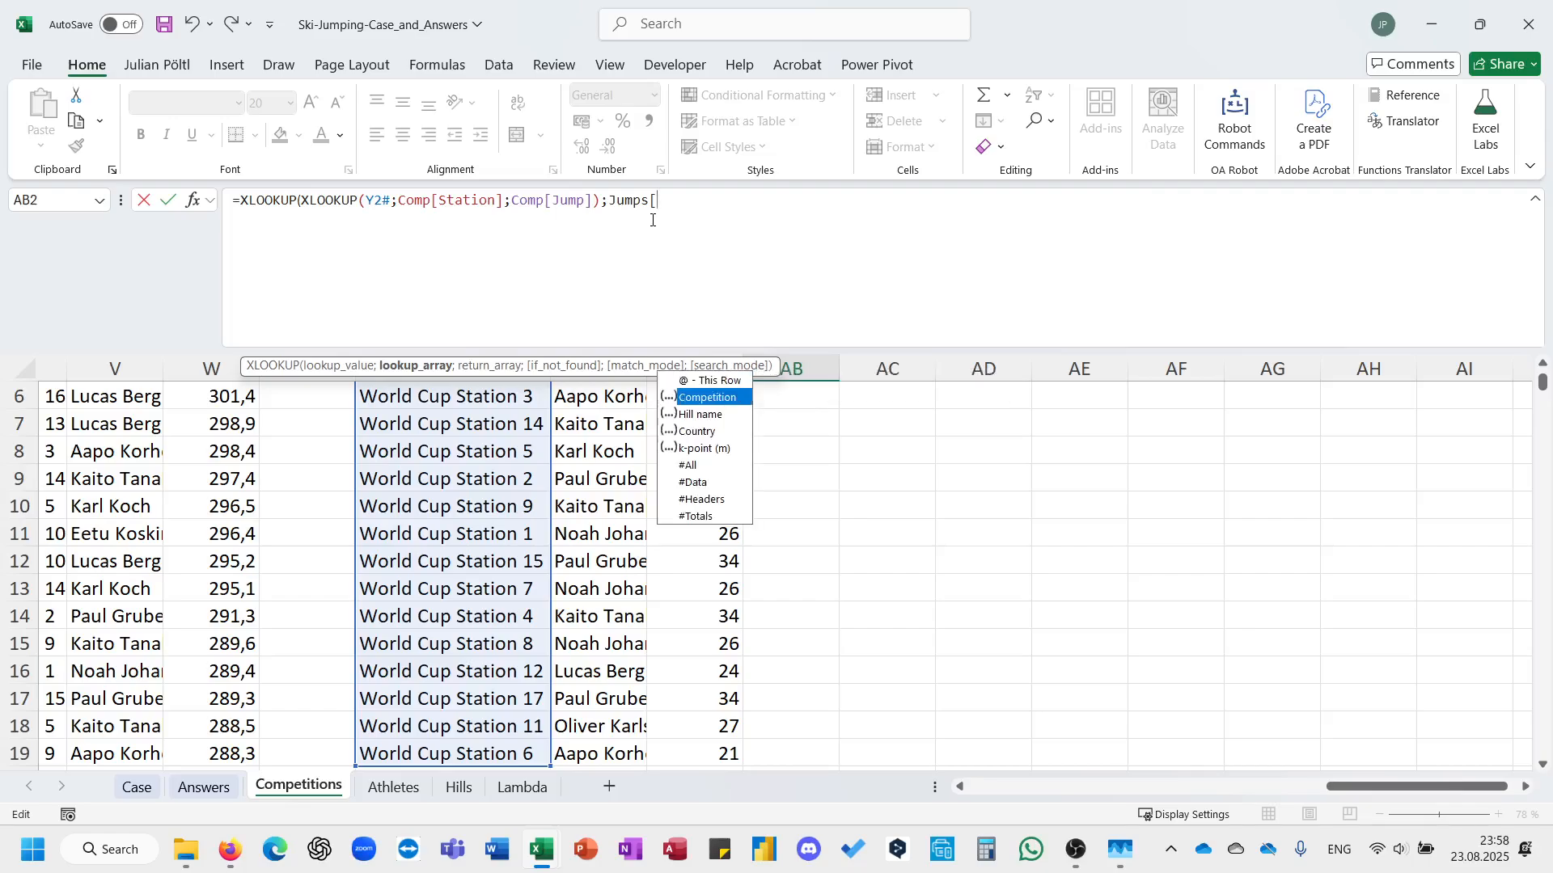
{"action": "key", "text": "Escape"}
{"action": "key", "text": "BackSpace"}
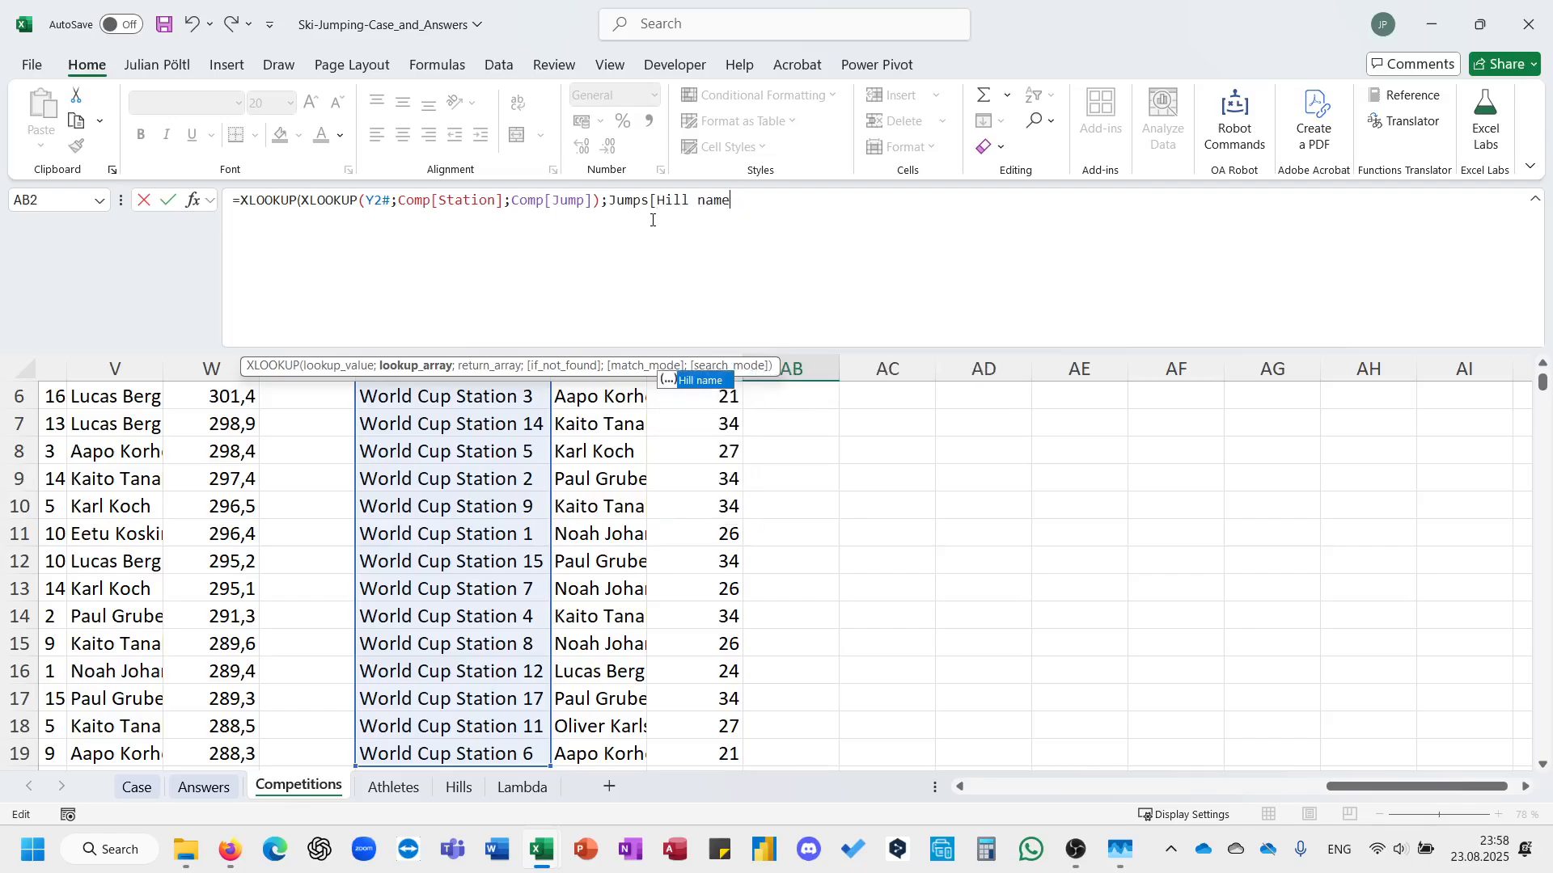
{"action": "type", "text": "];jump"}
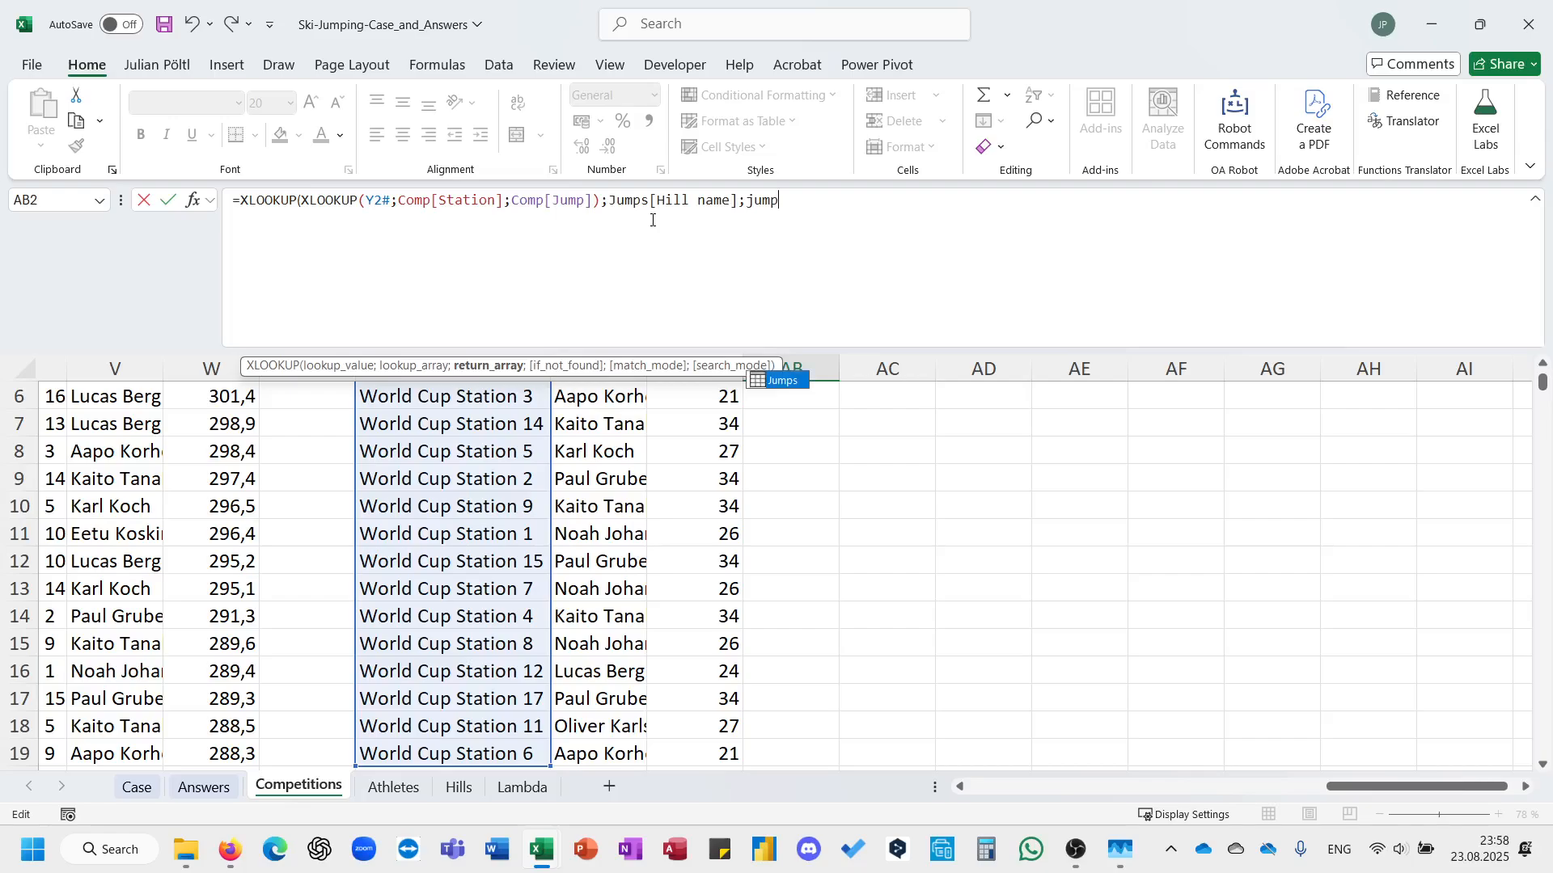
Finish the nested AB2 formula with Jumps[Country] as the outer return array and commit it.
{"action": "key", "text": "Tab"}
{"action": "type", "text": "["}
{"action": "key", "text": "Down"}
{"action": "key", "text": "Down"}
{"action": "key", "text": "Down"}
{"action": "key", "text": "Down"}
{"action": "key", "text": "Up"}
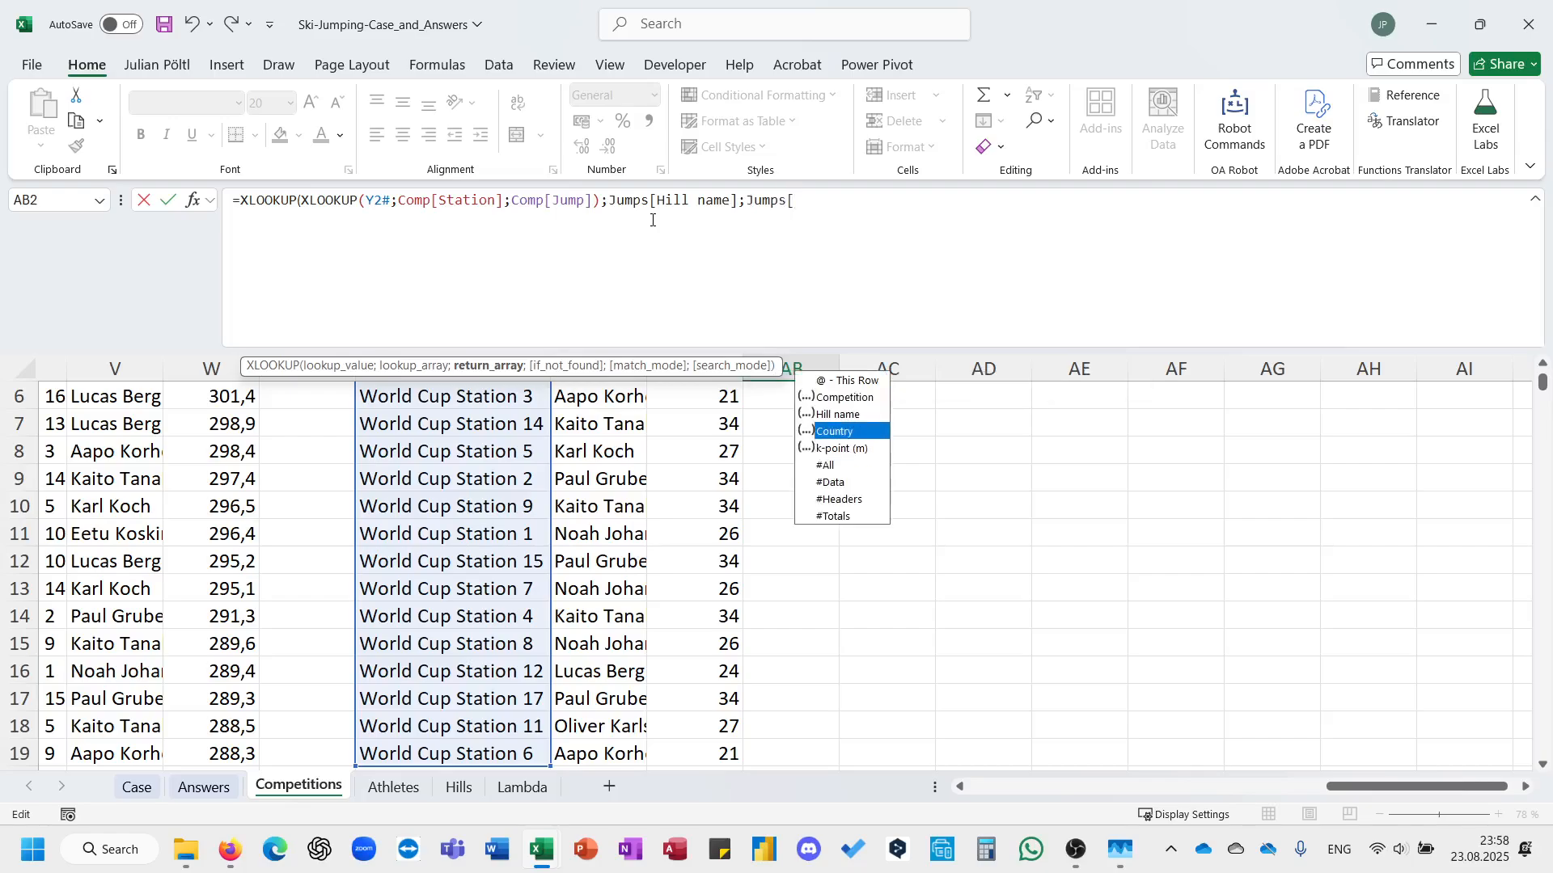
{"action": "key", "text": "Tab"}
{"action": "type", "text": "])"}
{"action": "key", "text": "Return"}
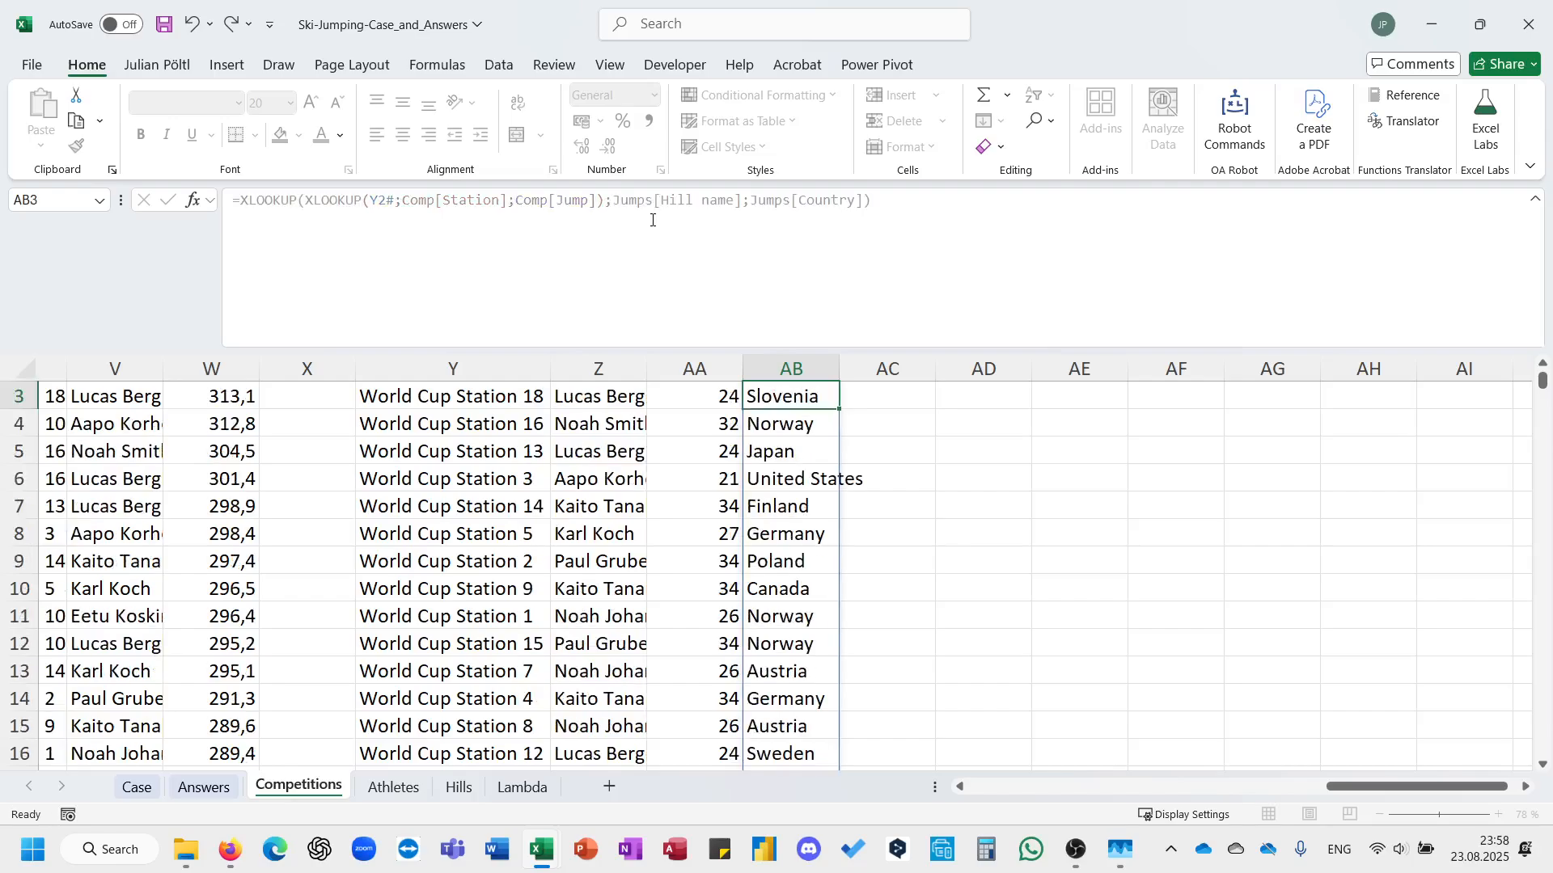
Begin an XLOOKUP in AC2 with Z2# as the lookup value and ath[Name] as the lookup array.
{"action": "key", "text": "Up"}
{"action": "key", "text": "Right"}
{"action": "key", "text": "Up"}
{"action": "key", "text": "Down"}
{"action": "type", "text": "="}
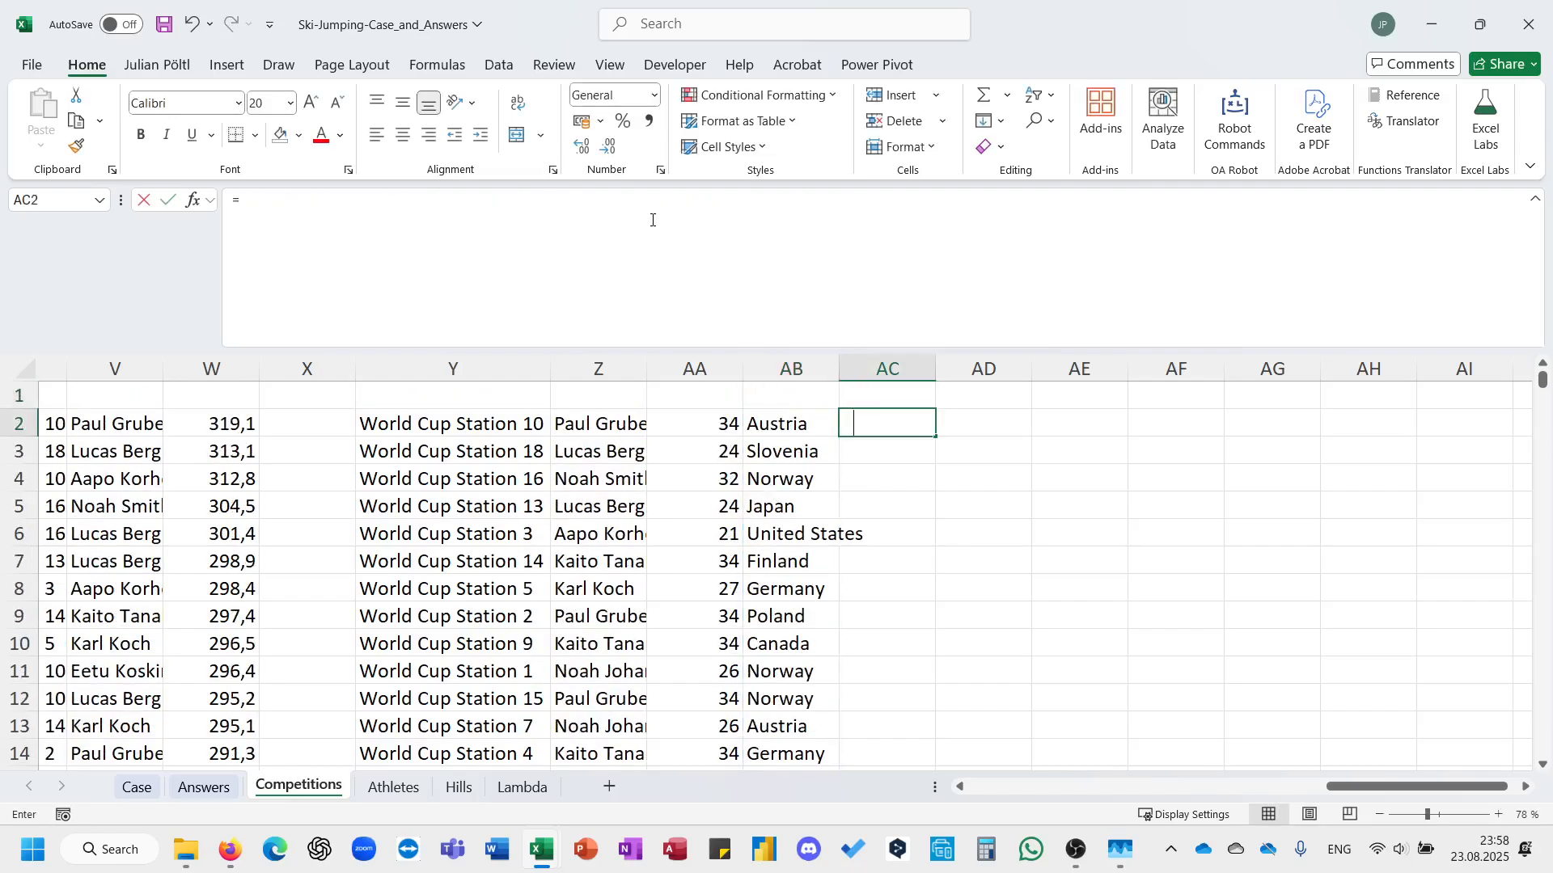
{"action": "type", "text": "xl"}
{"action": "key", "text": "Tab"}
{"action": "key", "text": "Left"}
{"action": "key", "text": "Left"}
{"action": "key", "text": "Left"}
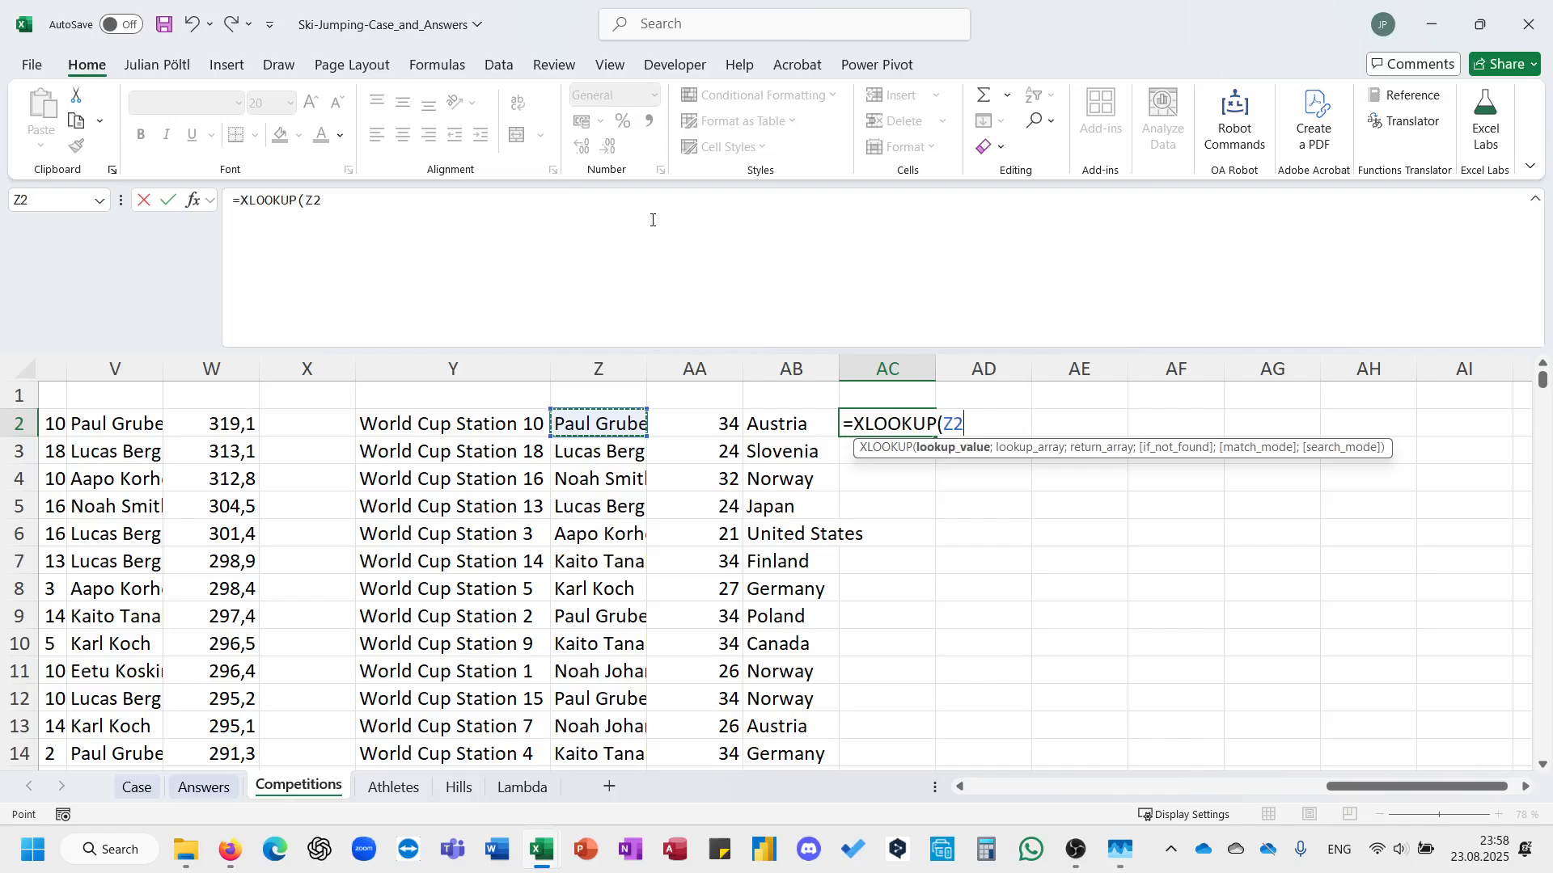
{"action": "type", "text": "#;ath["}
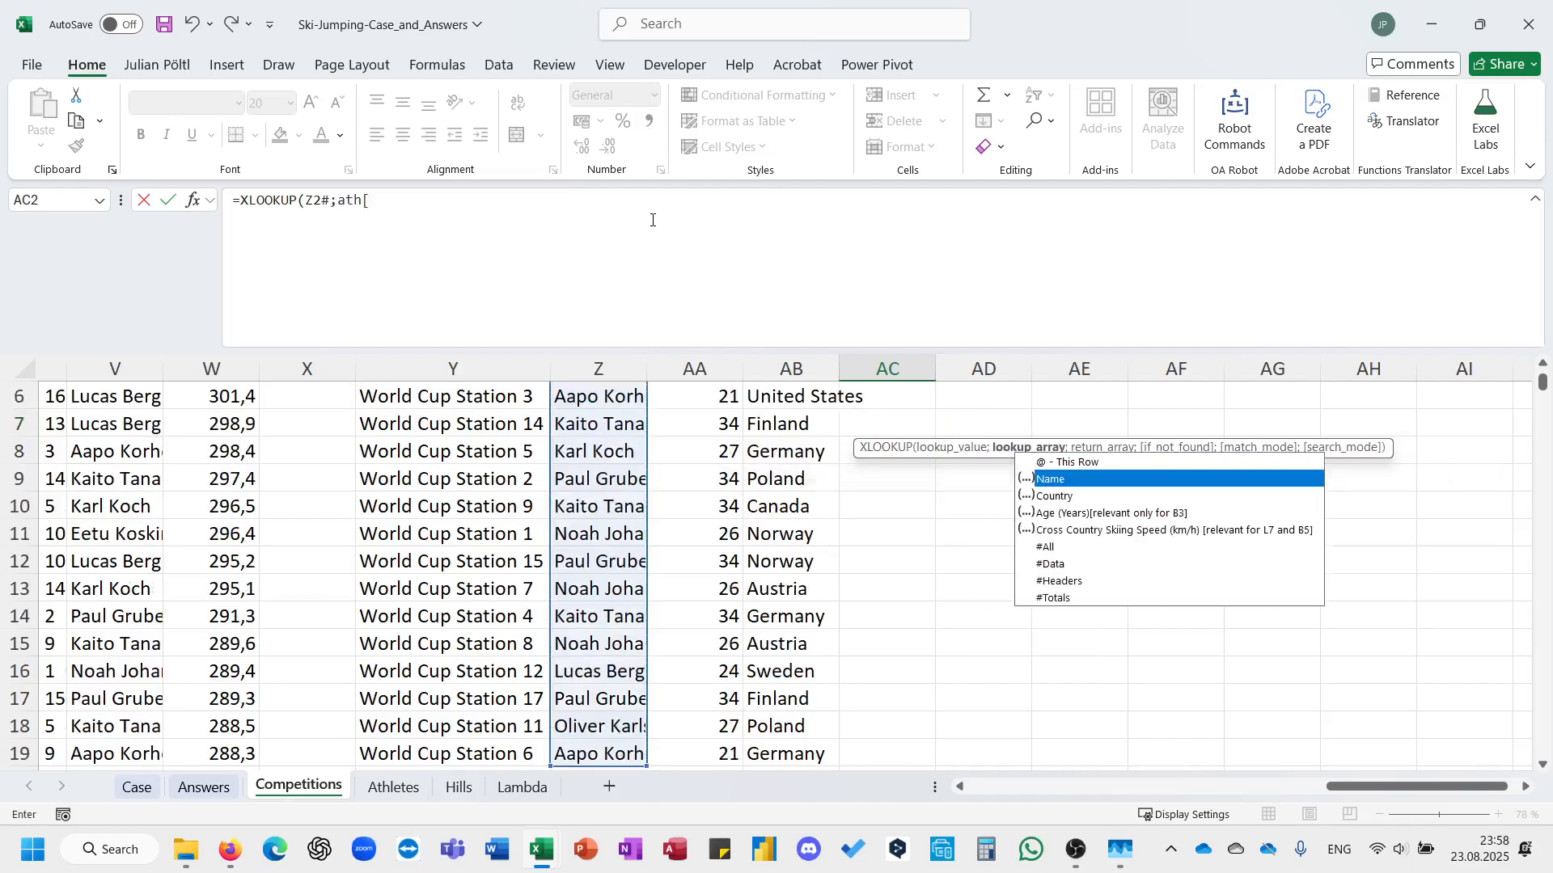
{"action": "key", "text": "Tab"}
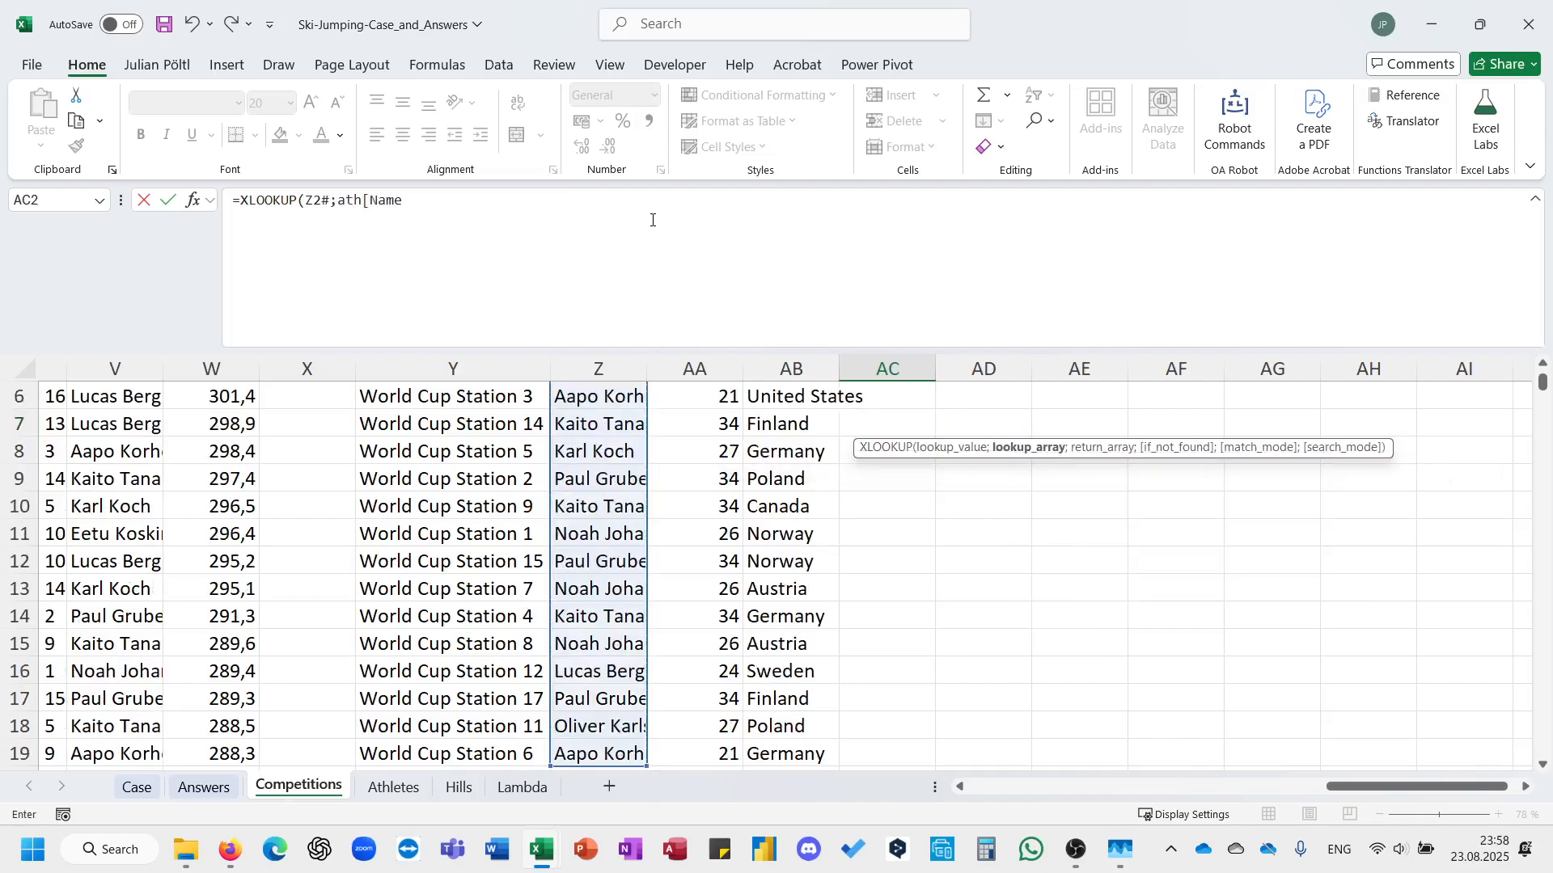
{"action": "type", "text": ";ath"}
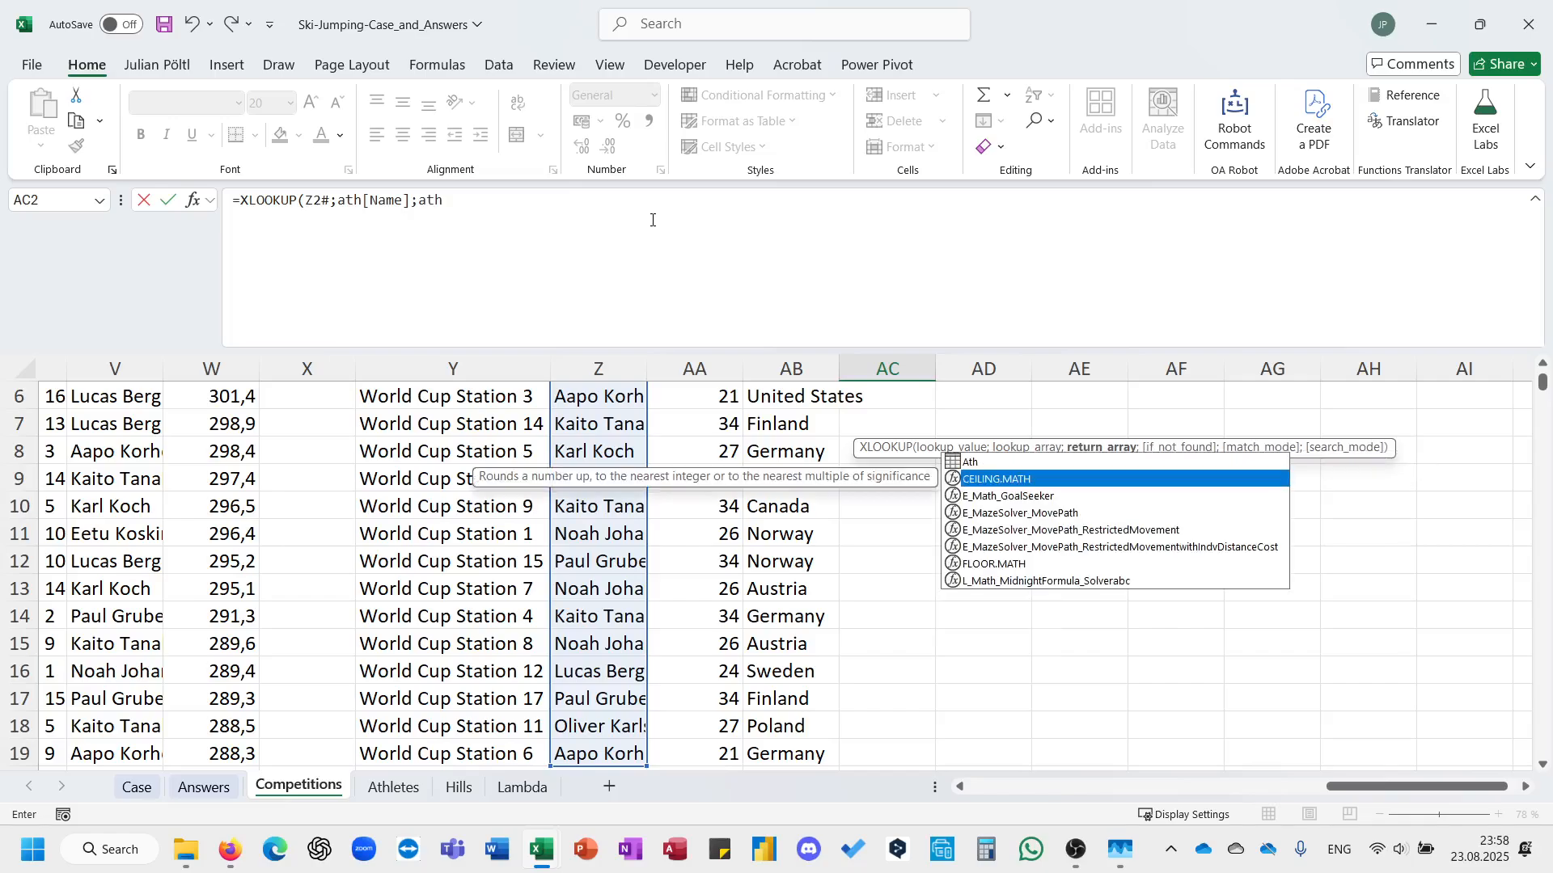
{"action": "key", "text": "Tab"}
{"action": "type", "text": "["}
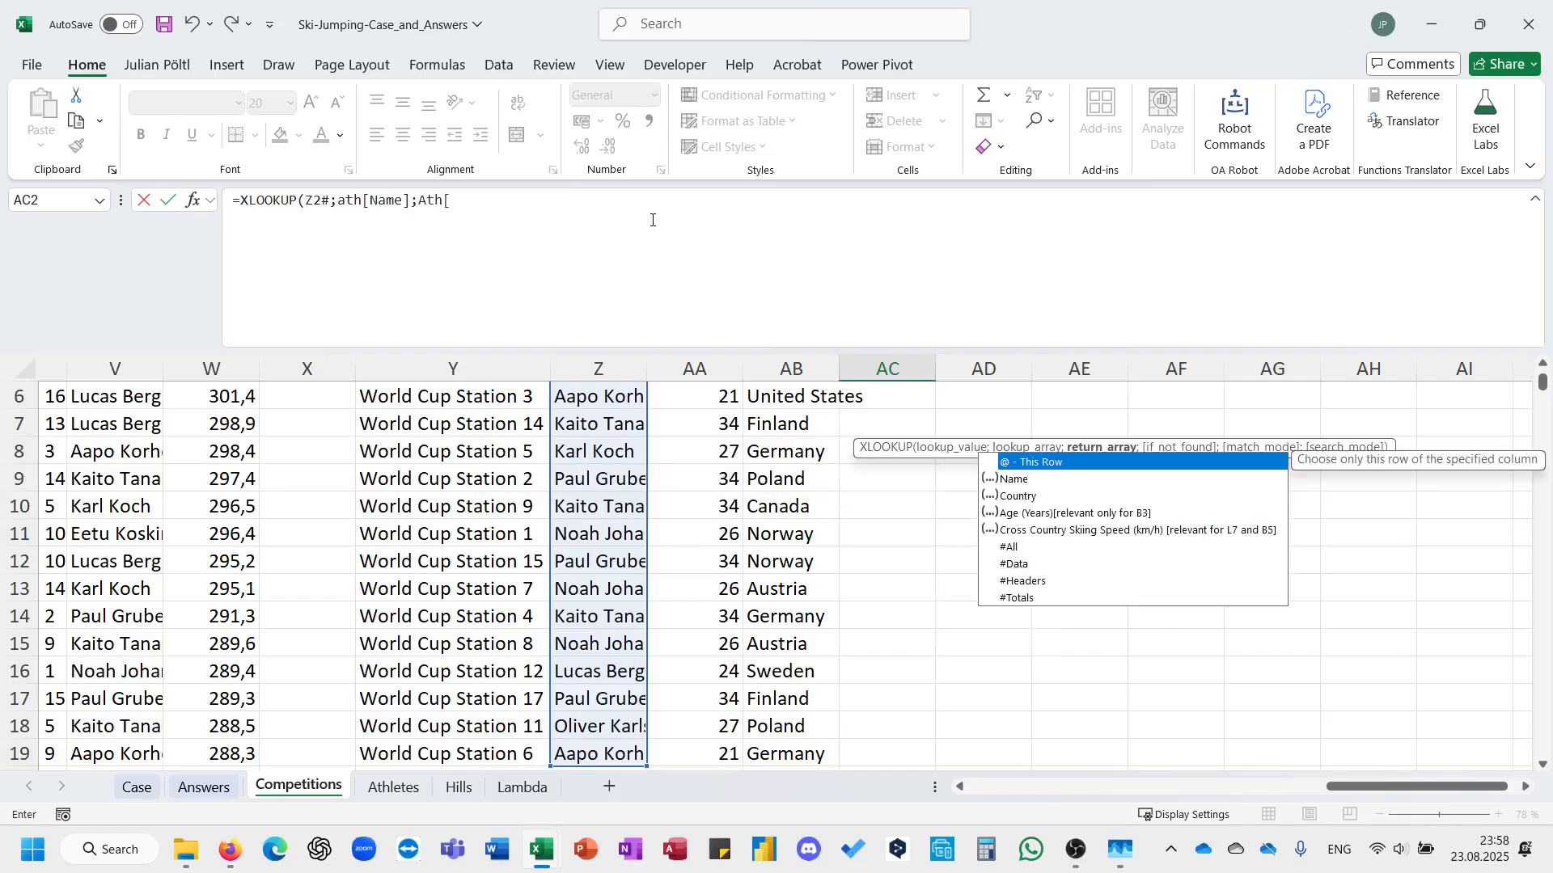
{"action": "key", "text": "Down"}
{"action": "key", "text": "Down"}
{"action": "key", "text": "Tab"}
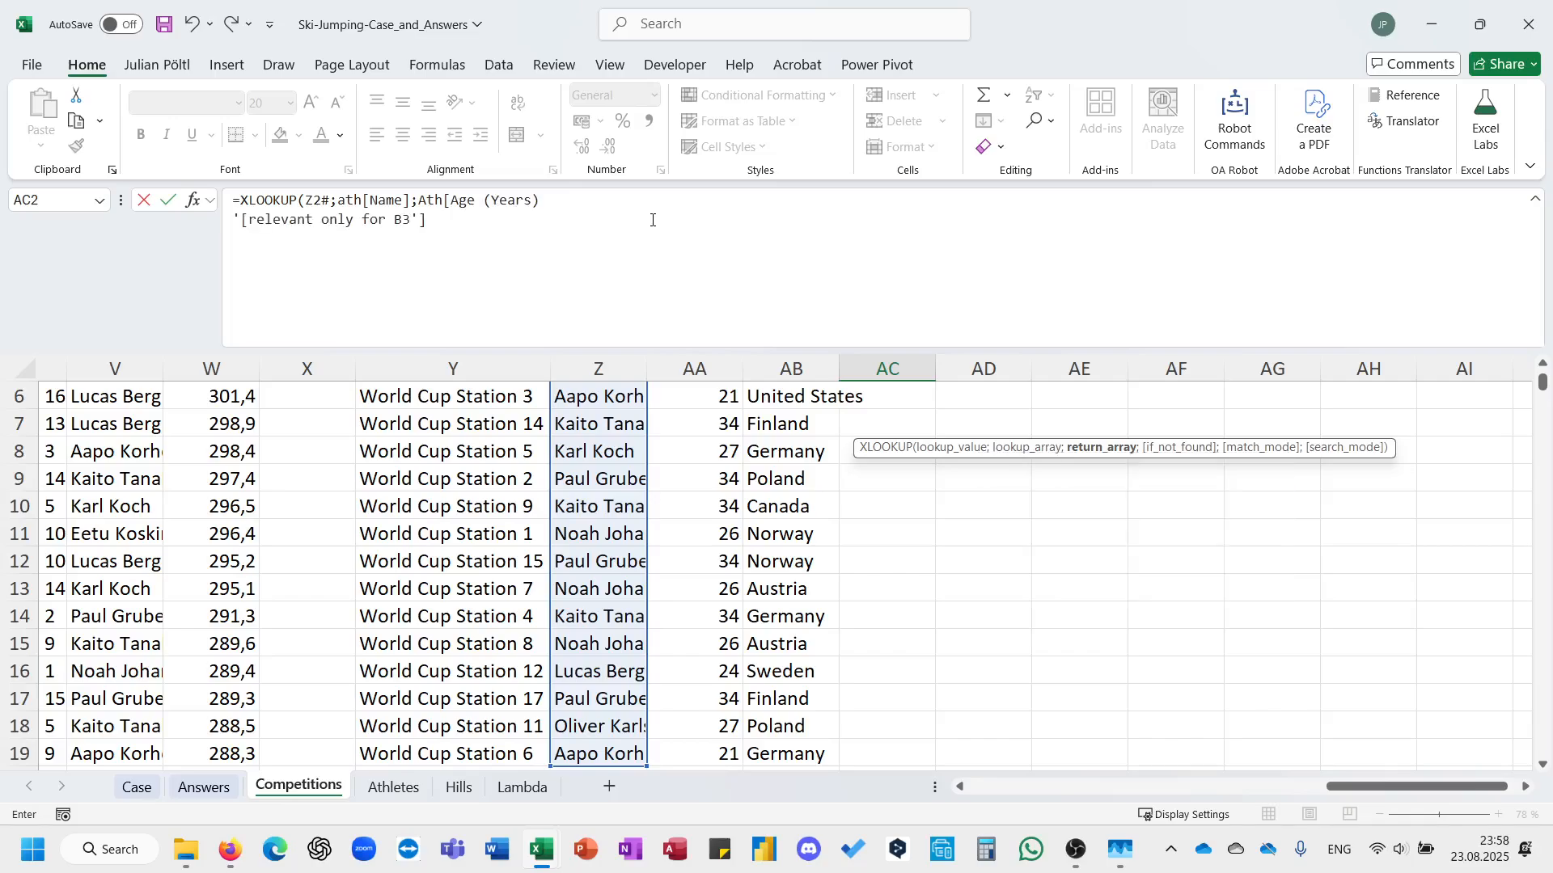
{"action": "key", "text": "BackSpace"}
{"action": "key", "text": "BackSpace"}
{"action": "key", "text": "BackSpace"}
{"action": "key", "text": "BackSpace"}
{"action": "key", "text": "BackSpace"}
{"action": "key", "text": "BackSpace"}
{"action": "key", "text": "BackSpace"}
{"action": "key", "text": "BackSpace"}
{"action": "key", "text": "BackSpace"}
{"action": "key", "text": "BackSpace"}
{"action": "key", "text": "BackSpace"}
{"action": "key", "text": "BackSpace"}
{"action": "key", "text": "BackSpace"}
{"action": "key", "text": "BackSpace"}
{"action": "key", "text": "BackSpace"}
{"action": "key", "text": "BackSpace"}
{"action": "key", "text": "BackSpace"}
{"action": "key", "text": "BackSpace"}
{"action": "key", "text": "BackSpace"}
{"action": "key", "text": "BackSpace"}
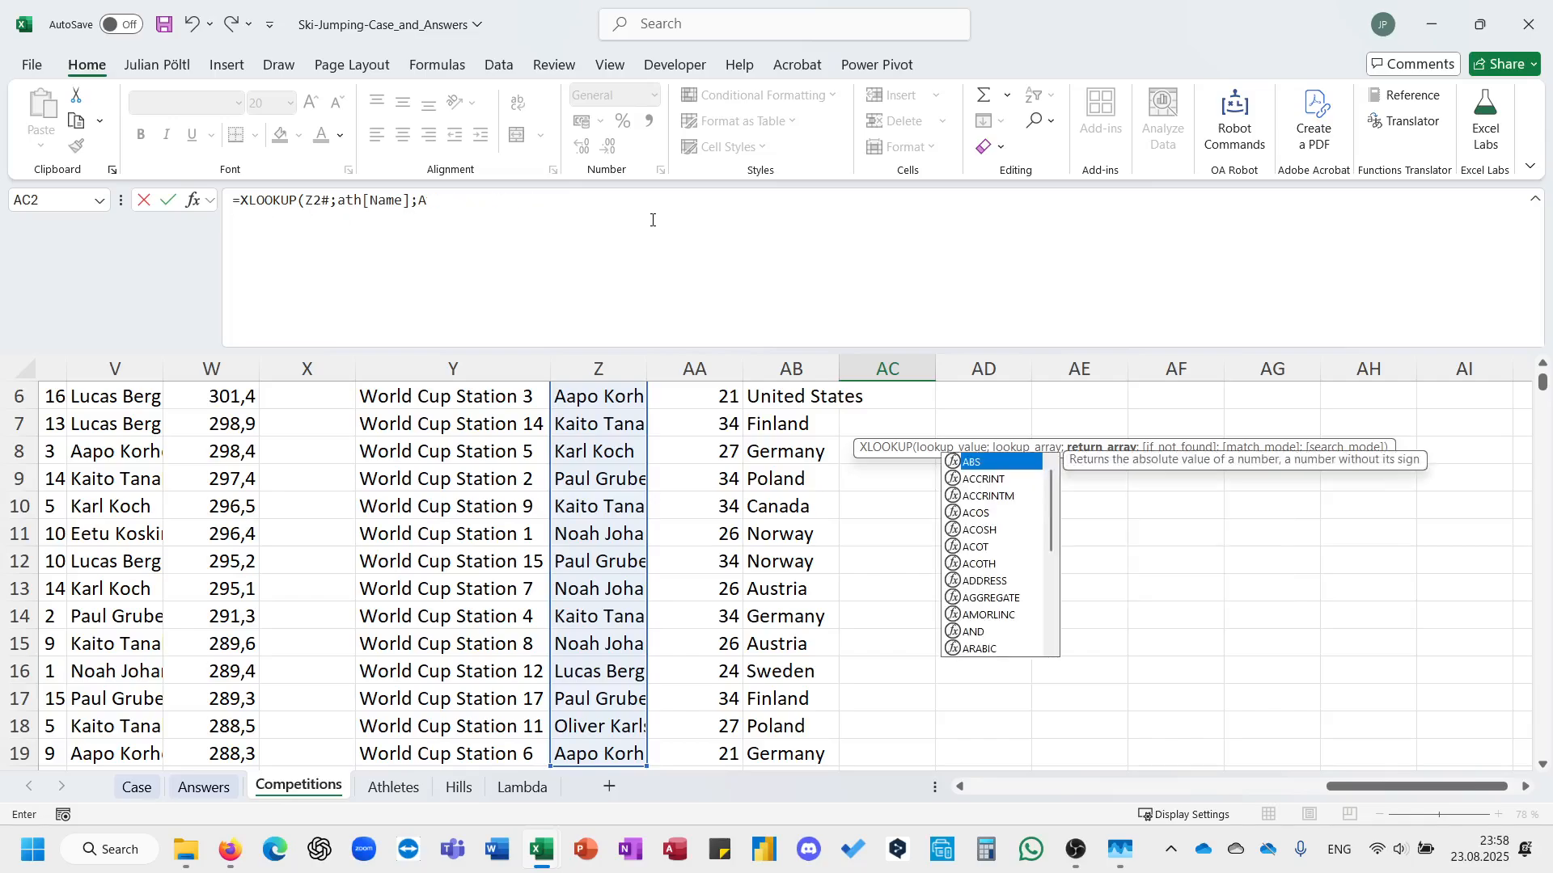
Finish the AC2 XLOOKUP with Ath[Country] as the return array and commit it.
{"action": "type", "text": "th"}
{"action": "key", "text": "Tab"}
{"action": "type", "text": "["}
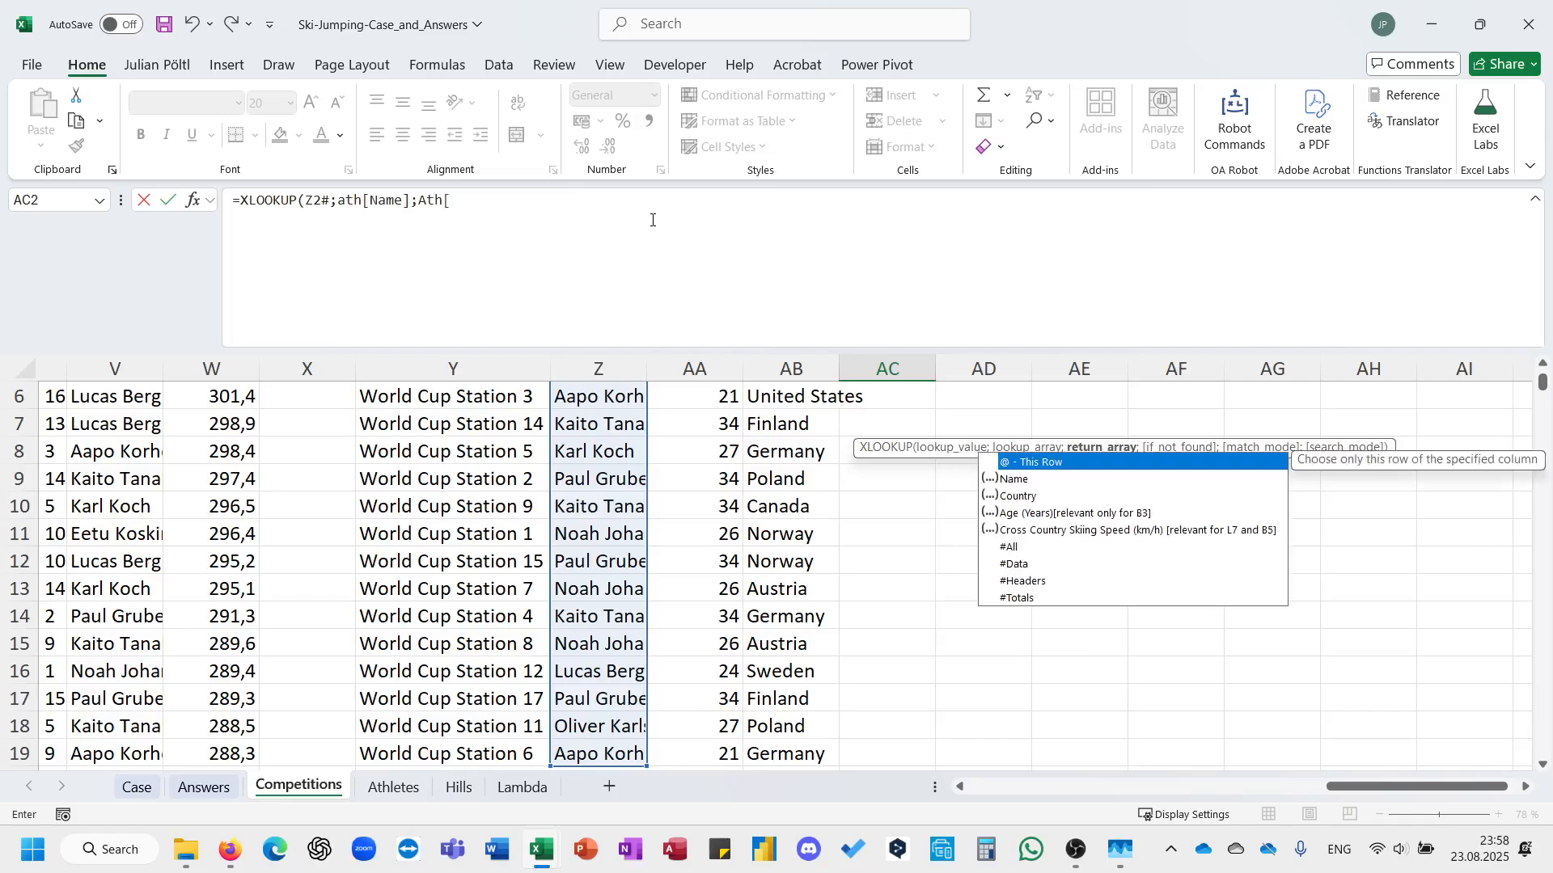
{"action": "key", "text": "Down"}
{"action": "key", "text": "Down"}
{"action": "key", "text": "Tab"}
{"action": "type", "text": ")"}
{"action": "key", "text": "Return"}
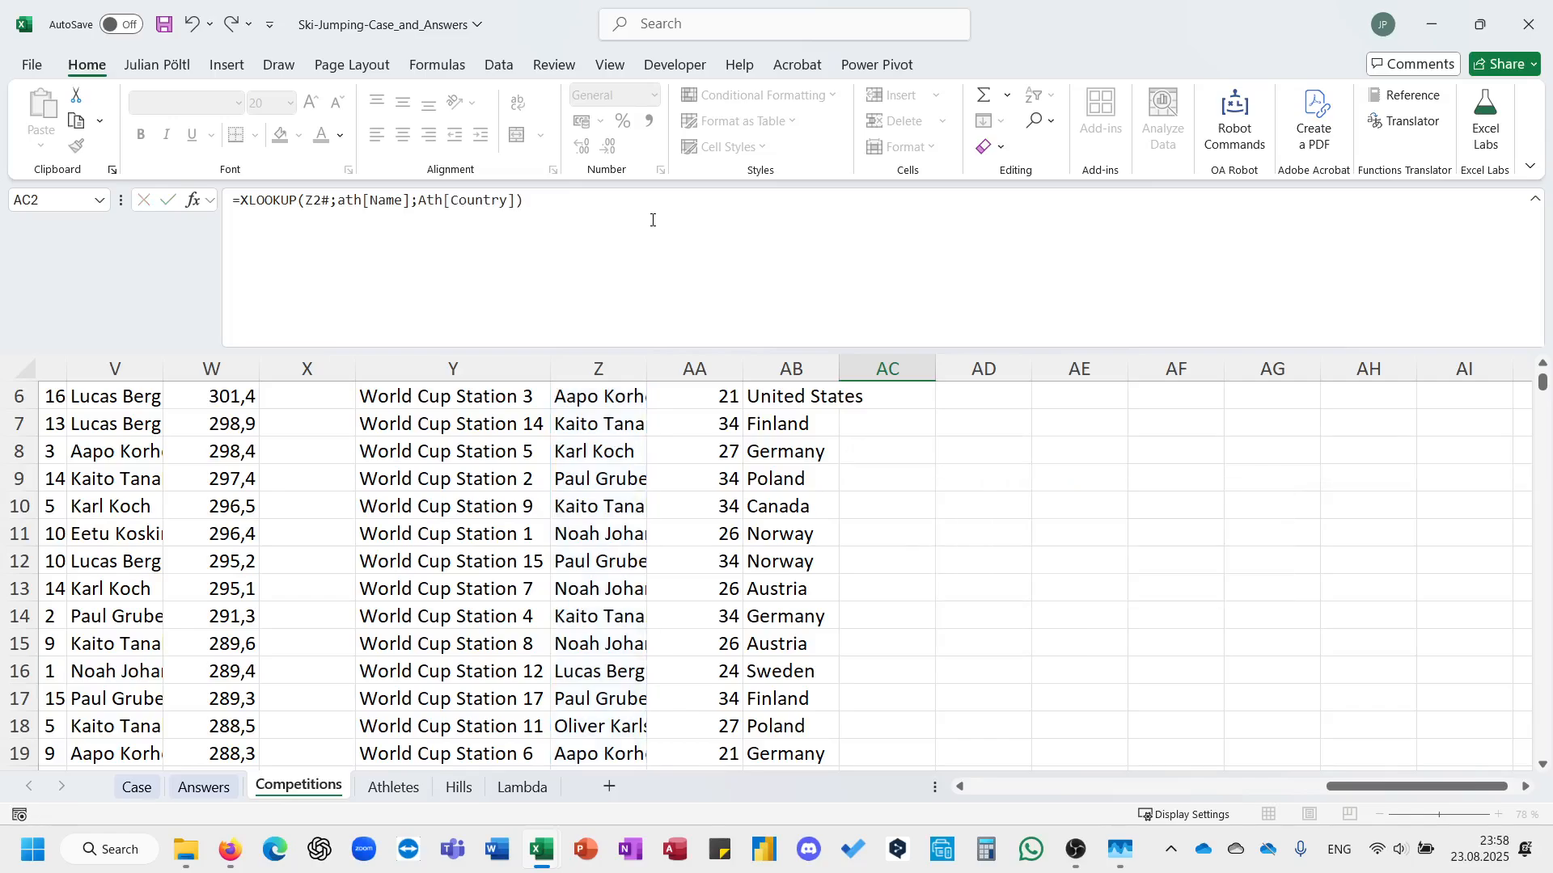
Compare the host and winner countries in AD2 with the formula =AB2#=AC2#.
{"action": "key", "text": "Up"}
{"action": "key", "text": "Right"}
{"action": "key", "text": "Down"}
{"action": "type", "text": "="}
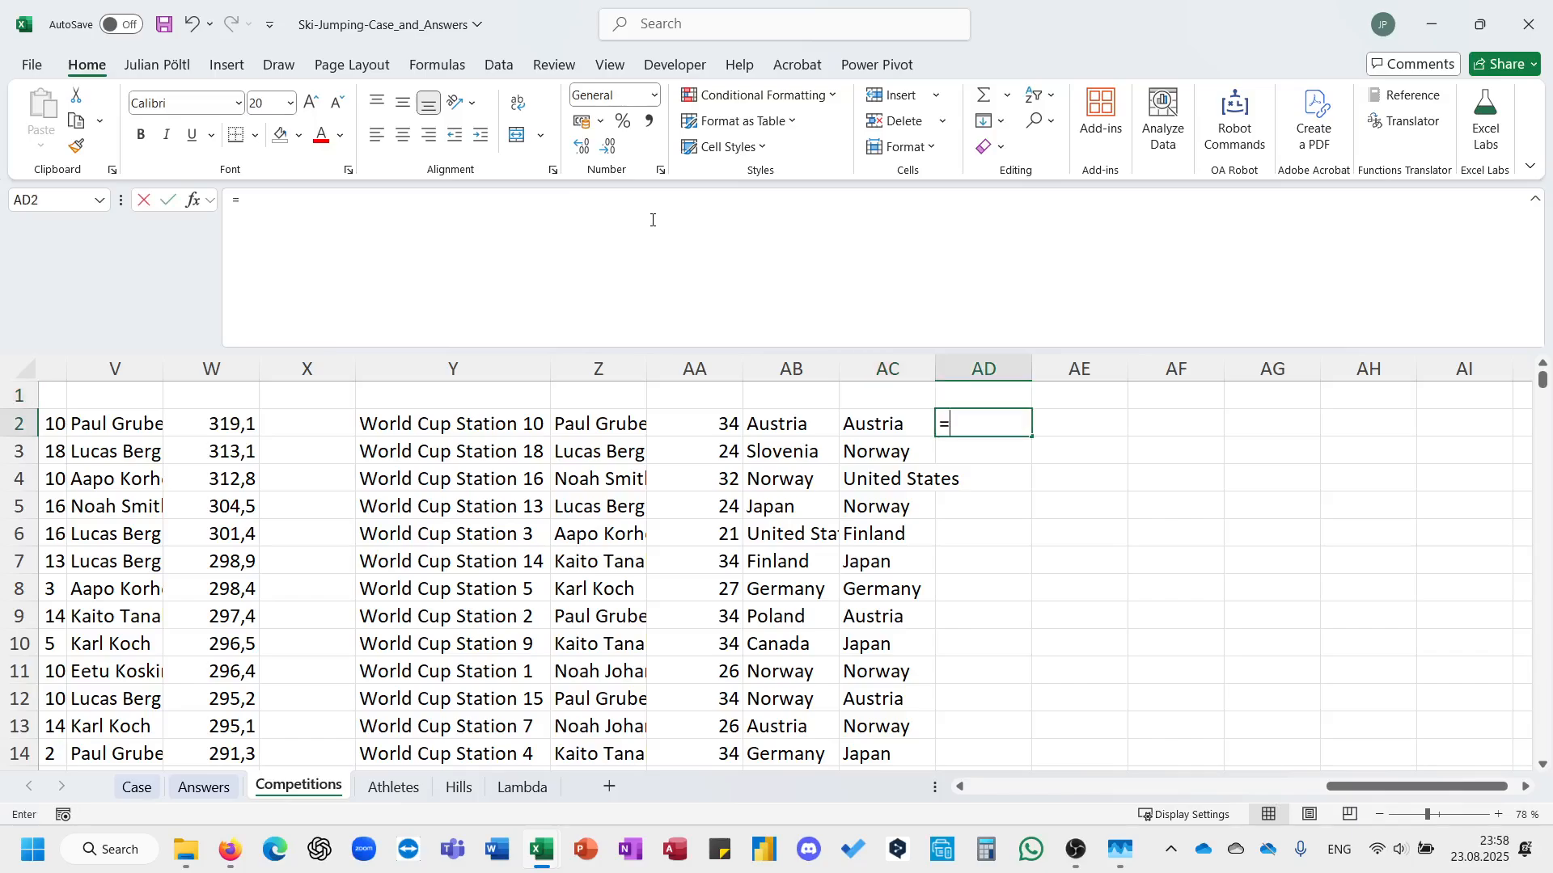
{"action": "key", "text": "Left"}
{"action": "key", "text": "Left"}
{"action": "key", "text": "ctrl+shift+Down"}
{"action": "type", "text": "="}
{"action": "key", "text": "Left"}
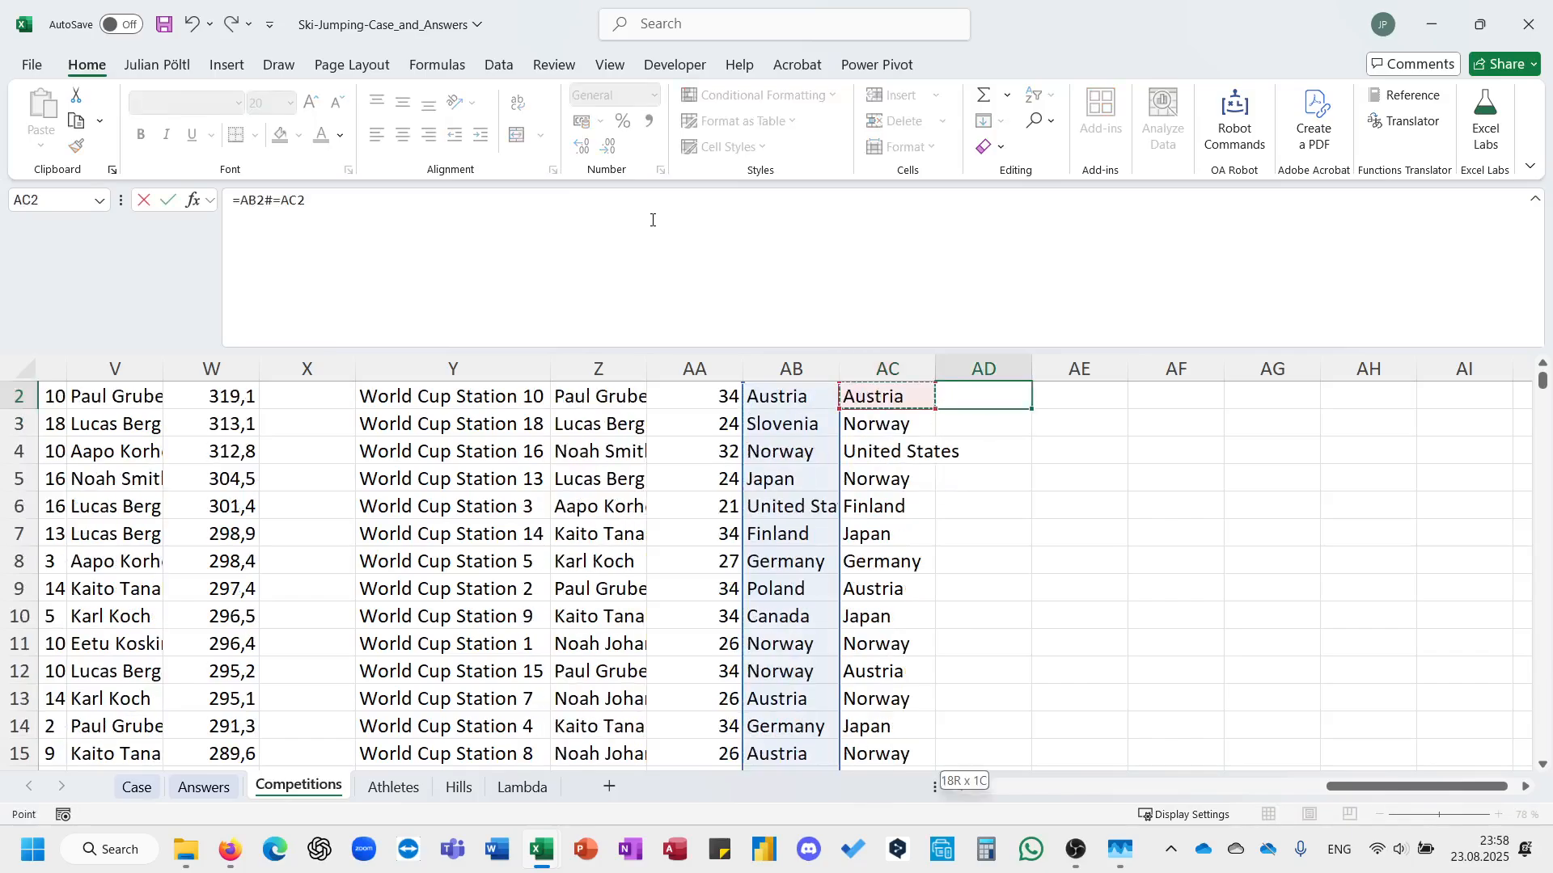
{"action": "key", "text": "ctrl+shift+Down"}
{"action": "key", "text": "Return"}
Count the host-country wins in AE1 with the formula =SUM(--AD2#).
{"action": "key", "text": "Up"}
{"action": "key", "text": "Up"}
{"action": "key", "text": "Right"}
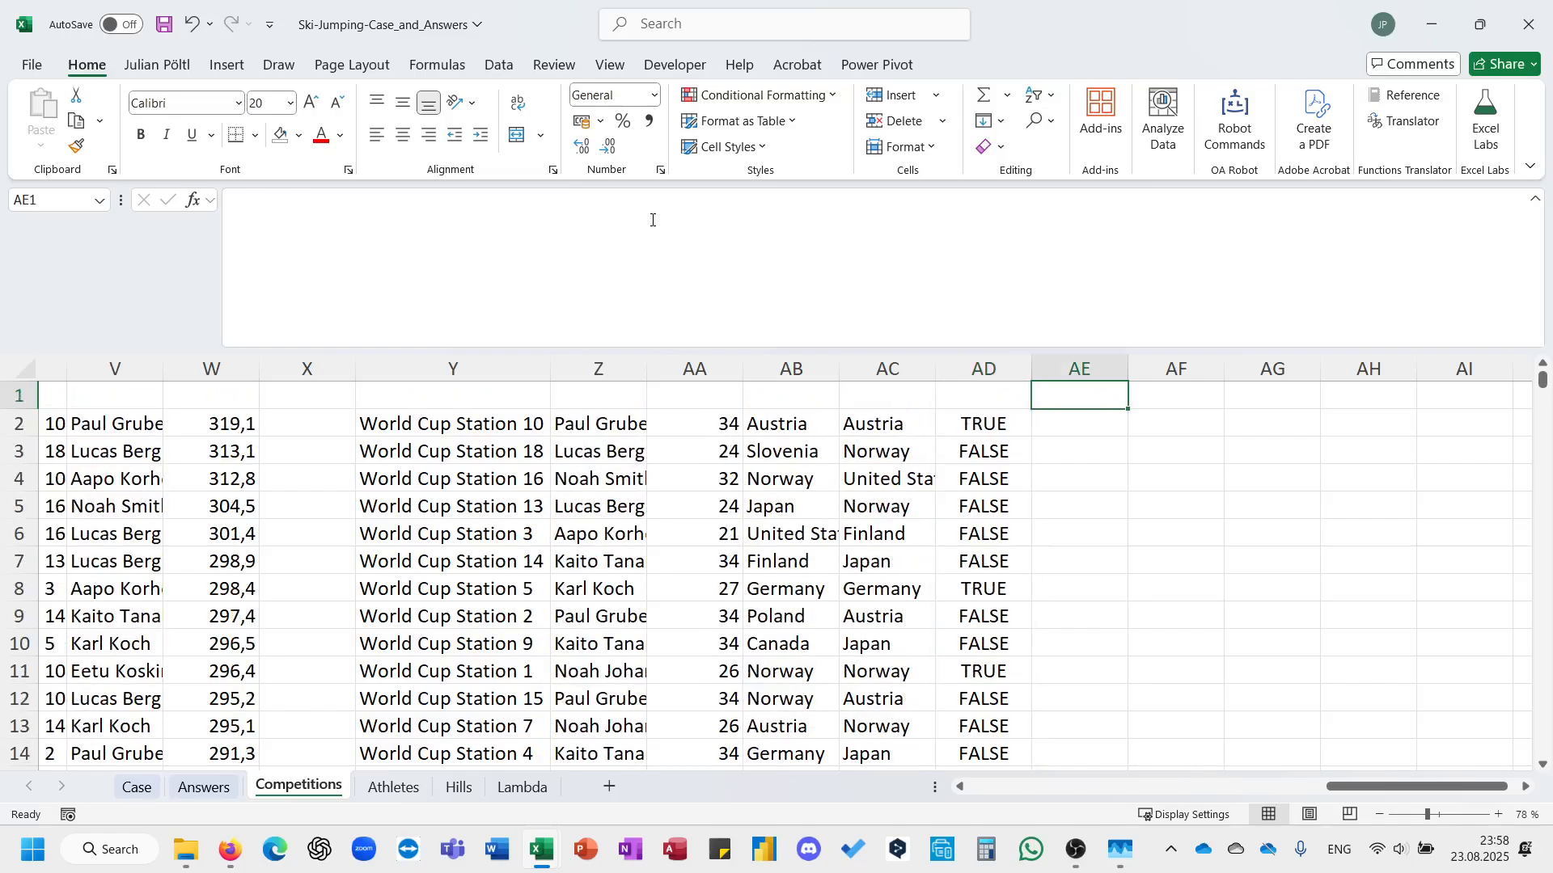
{"action": "type", "text": "=su"}
{"action": "key", "text": "Tab"}
{"action": "type", "text": "--"}
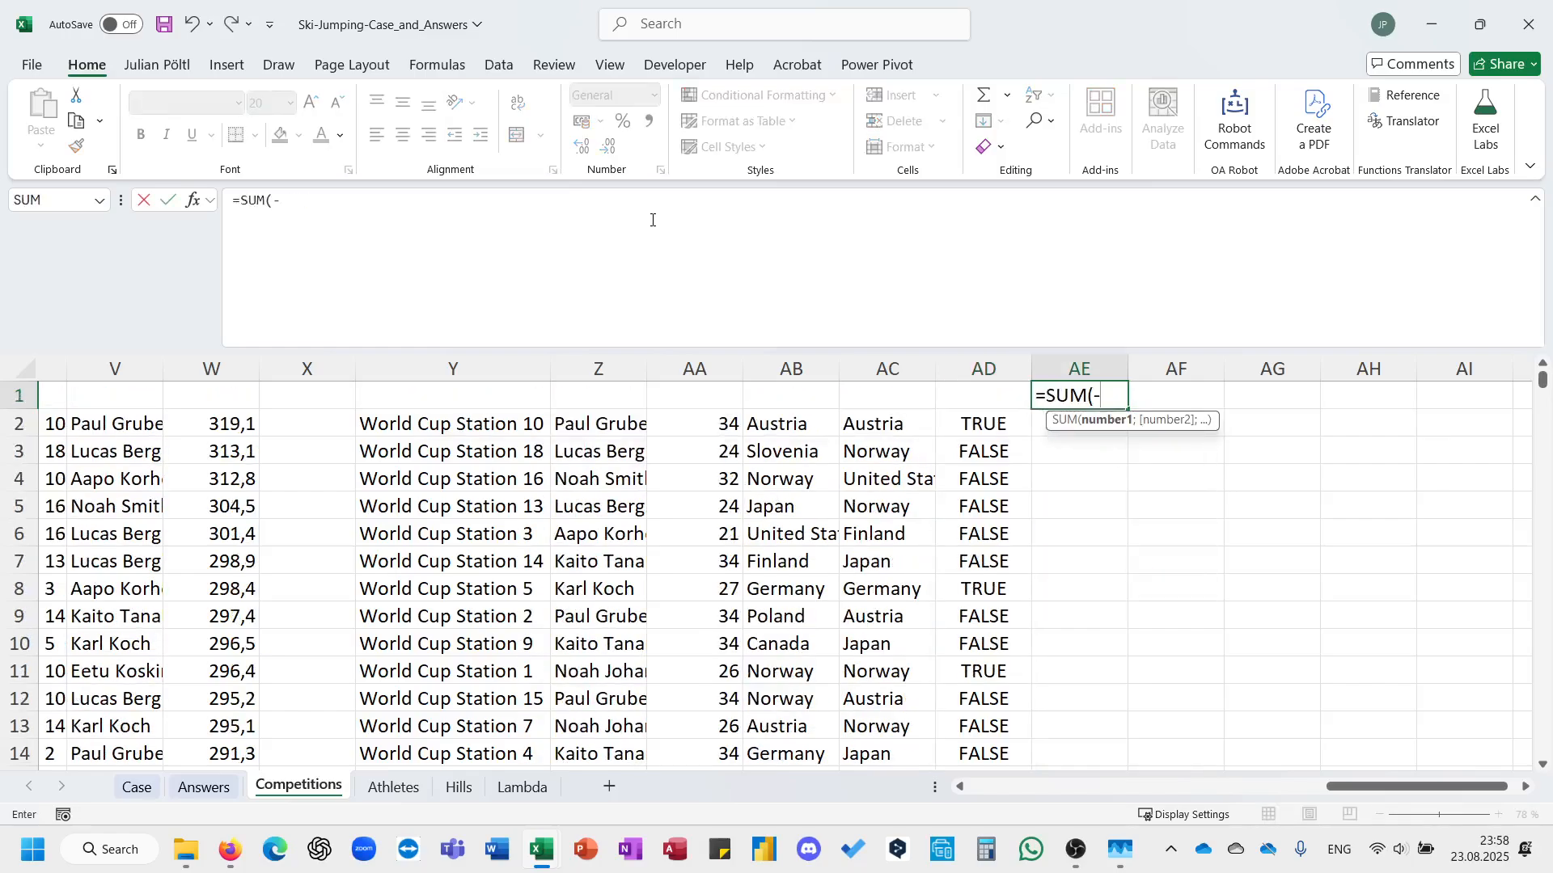
{"action": "key", "text": "Left"}
{"action": "key", "text": "Down"}
{"action": "key", "text": "ctrl+shift+Down"}
{"action": "key", "text": "ctrl+Return"}
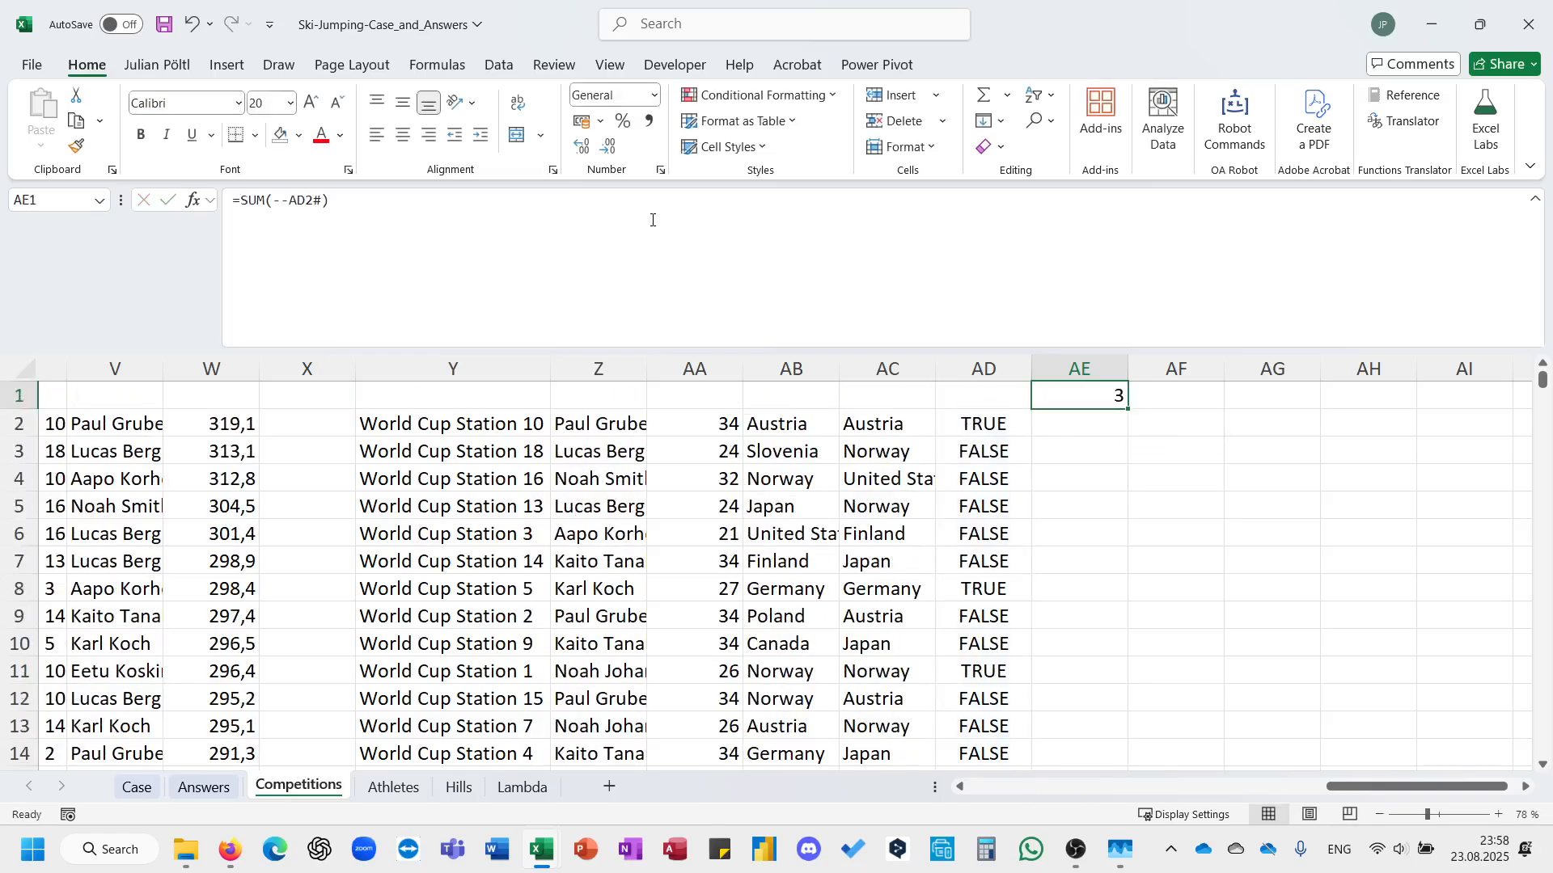
Copy the AE1 result as a value into the Bonus 4 answer E25 on the Case sheet, and select the Bonus 5 question.
{"action": "key", "text": "ctrl+c"}
{"action": "left_click", "coordinate": [138, 788]}
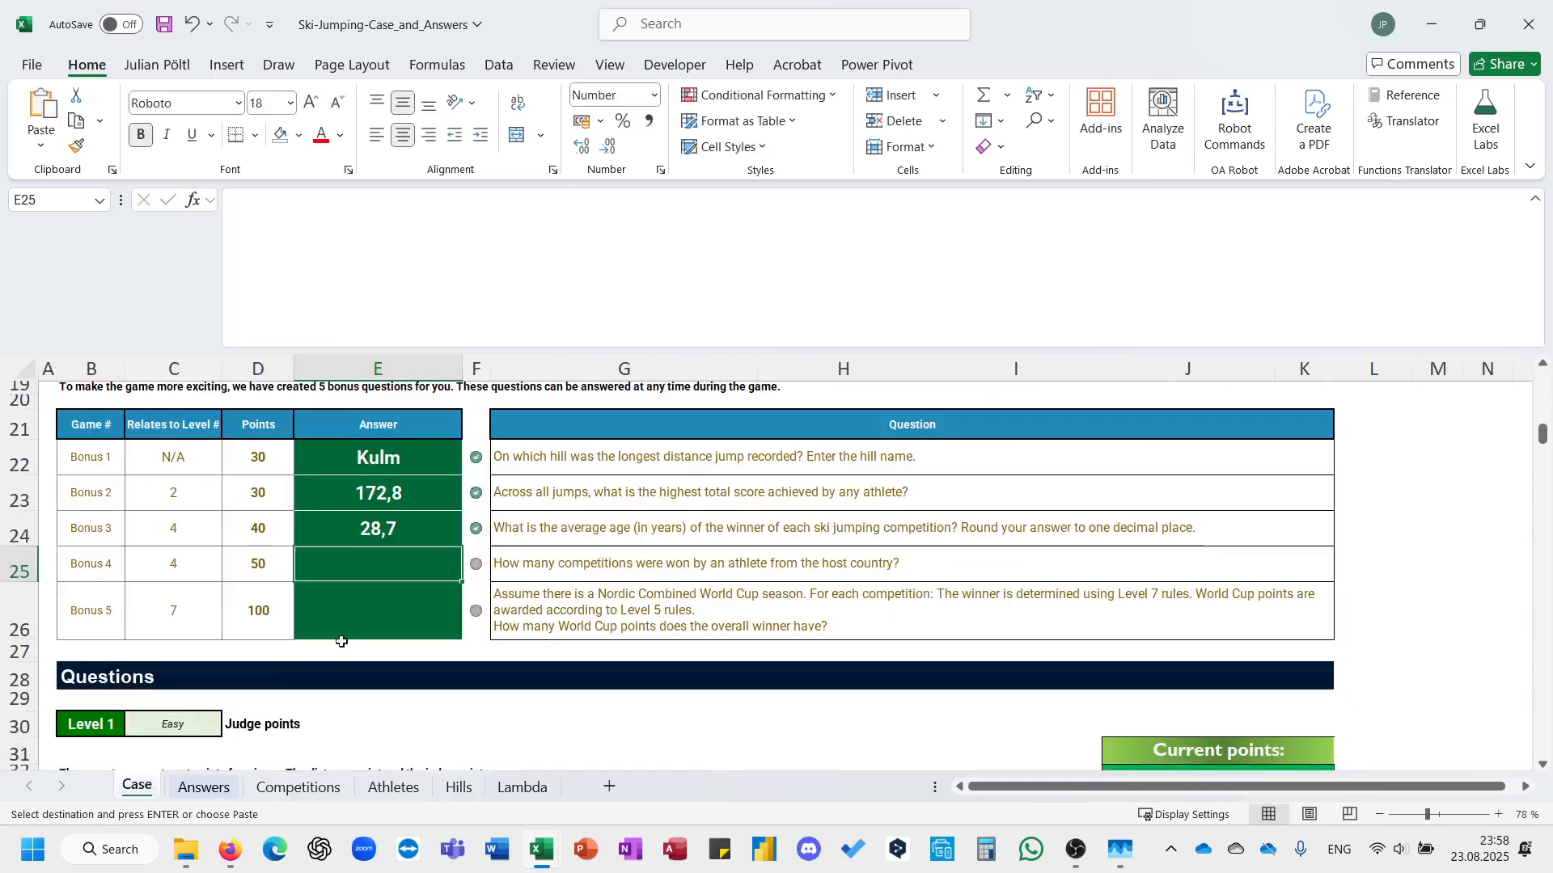
{"action": "key", "text": "ctrl+shift+v"}
{"action": "left_click", "coordinate": [550, 596]}
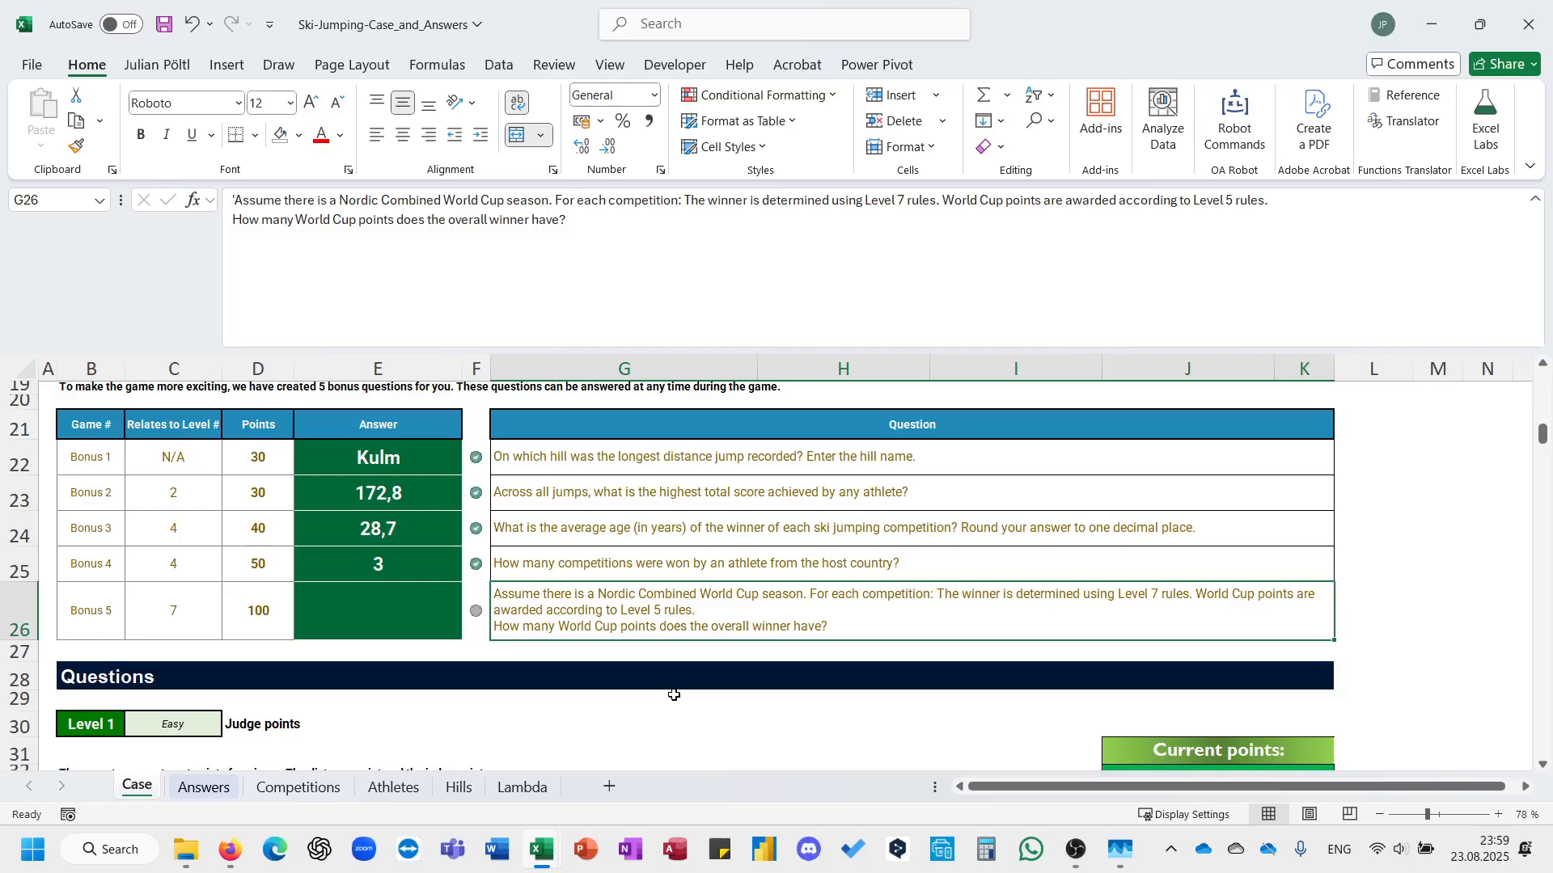
Review the Level 5 points table and the Level 7 Nordic combined rules on the Case sheet for Bonus 5.
{"action": "scroll", "coordinate": [673, 694], "scroll_direction": "down", "scroll_amount": 20}
{"action": "scroll", "coordinate": [674, 693], "scroll_direction": "down", "scroll_amount": 17}
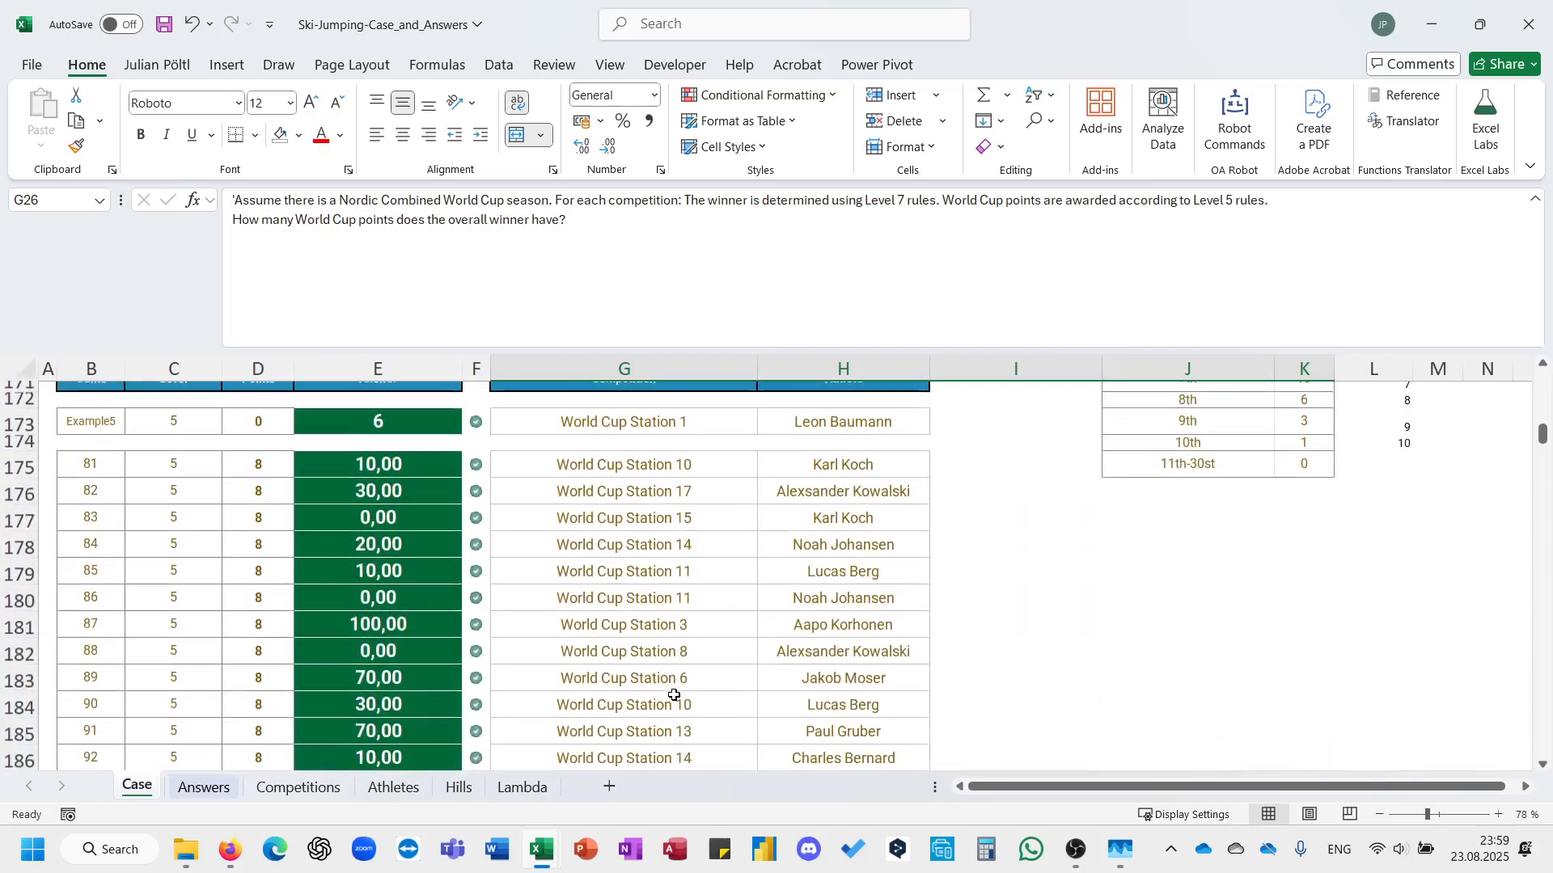
{"action": "scroll", "coordinate": [674, 695], "scroll_direction": "up", "scroll_amount": 4}
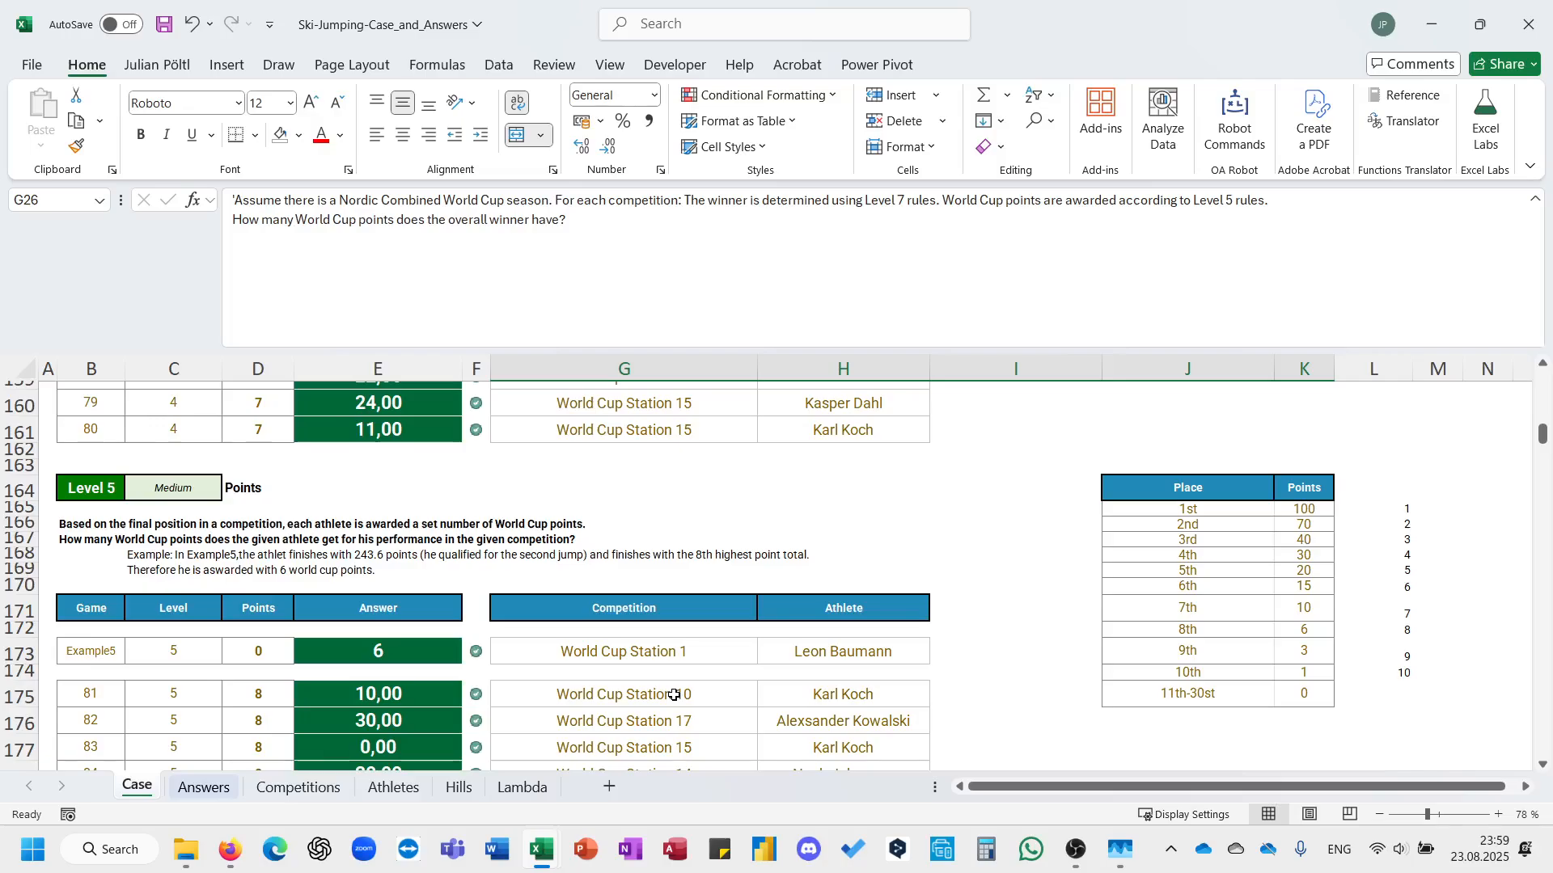
{"action": "scroll", "coordinate": [515, 704], "scroll_direction": "down", "scroll_amount": 19}
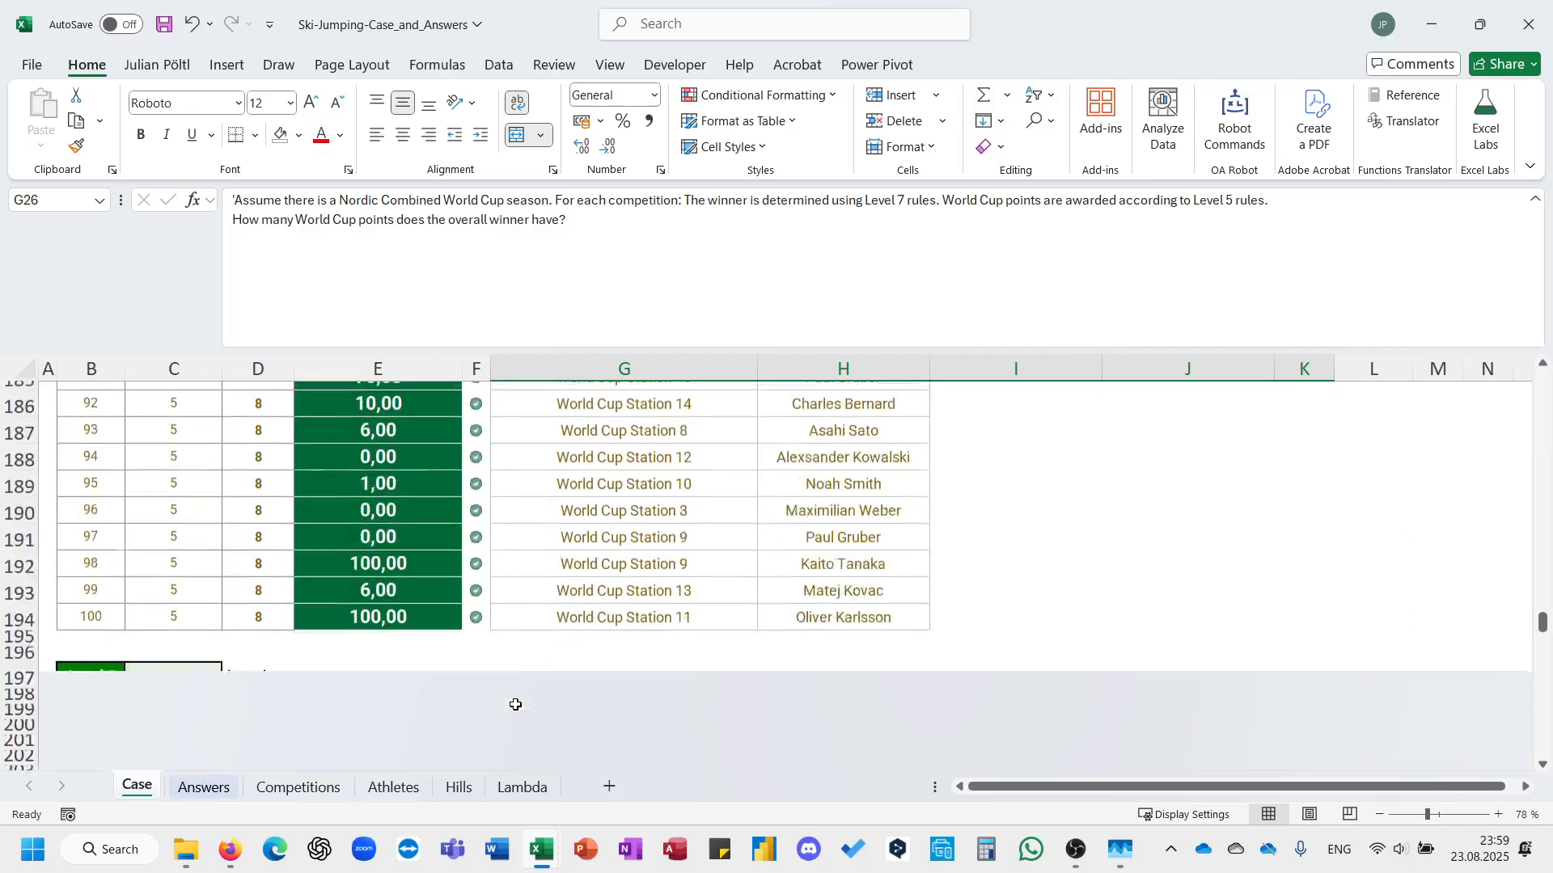
{"action": "scroll", "coordinate": [515, 704], "scroll_direction": "down", "scroll_amount": 4}
{"action": "scroll", "coordinate": [515, 705], "scroll_direction": "up", "scroll_amount": 20}
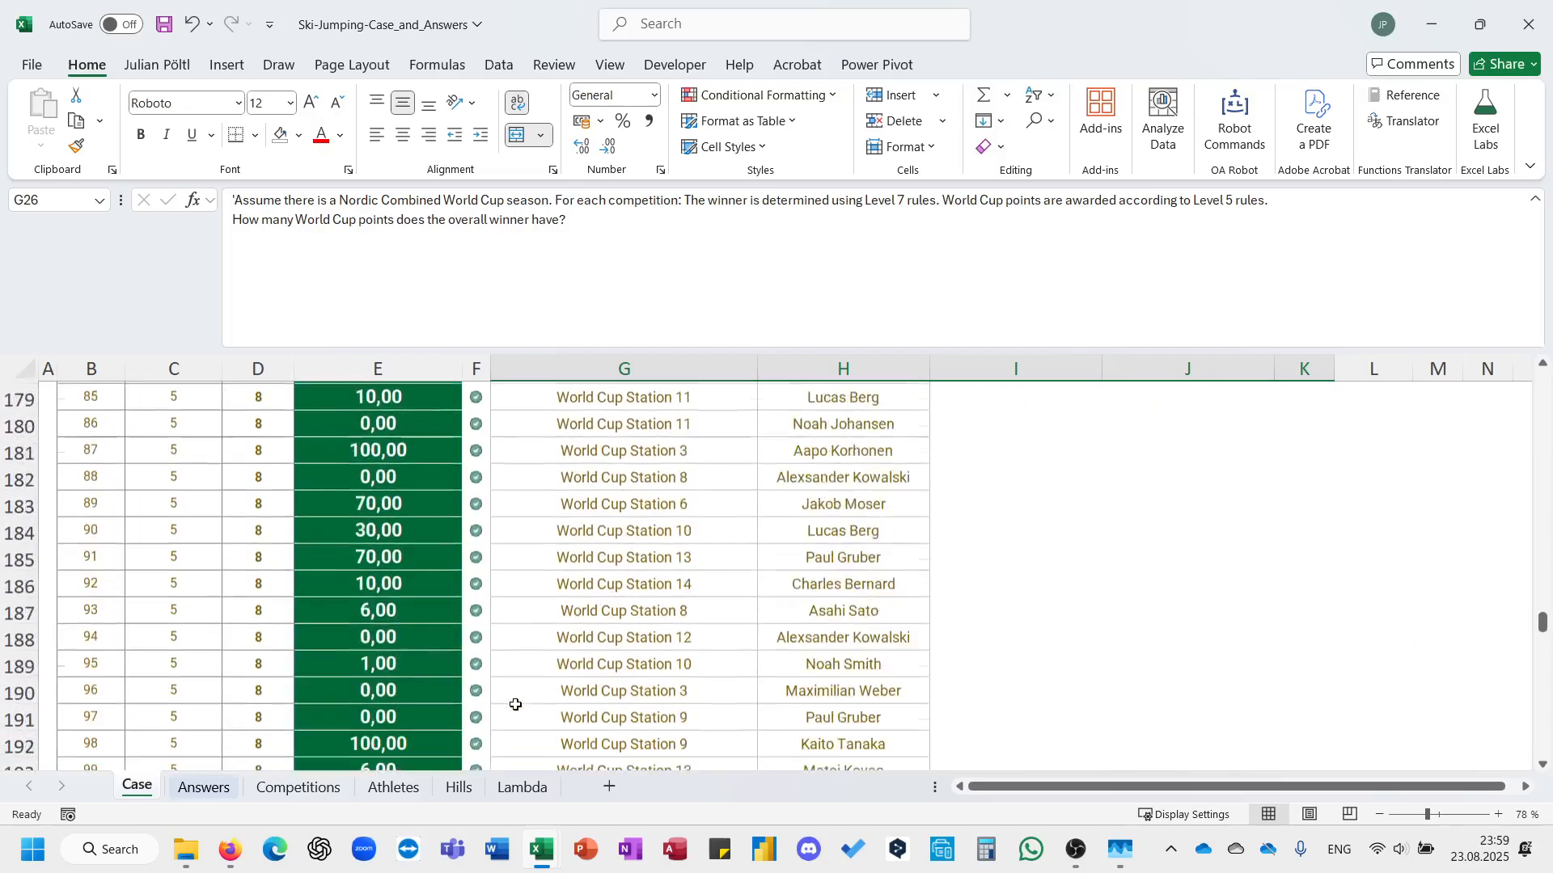
{"action": "scroll", "coordinate": [515, 704], "scroll_direction": "down", "scroll_amount": 2}
{"action": "scroll", "coordinate": [515, 705], "scroll_direction": "down", "scroll_amount": 20}
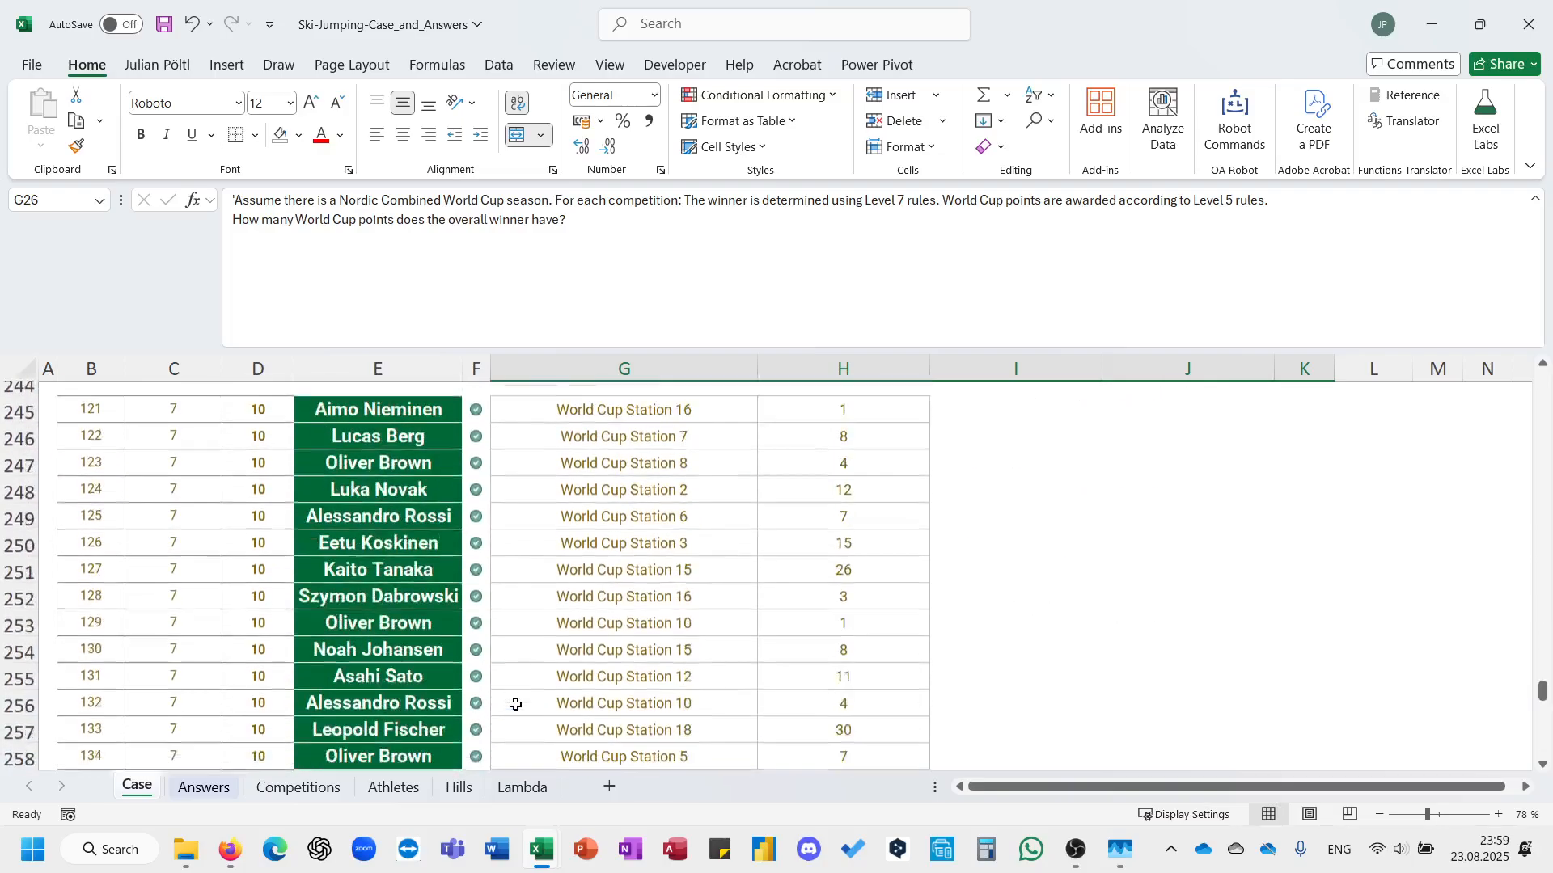
{"action": "scroll", "coordinate": [515, 705], "scroll_direction": "up", "scroll_amount": 11}
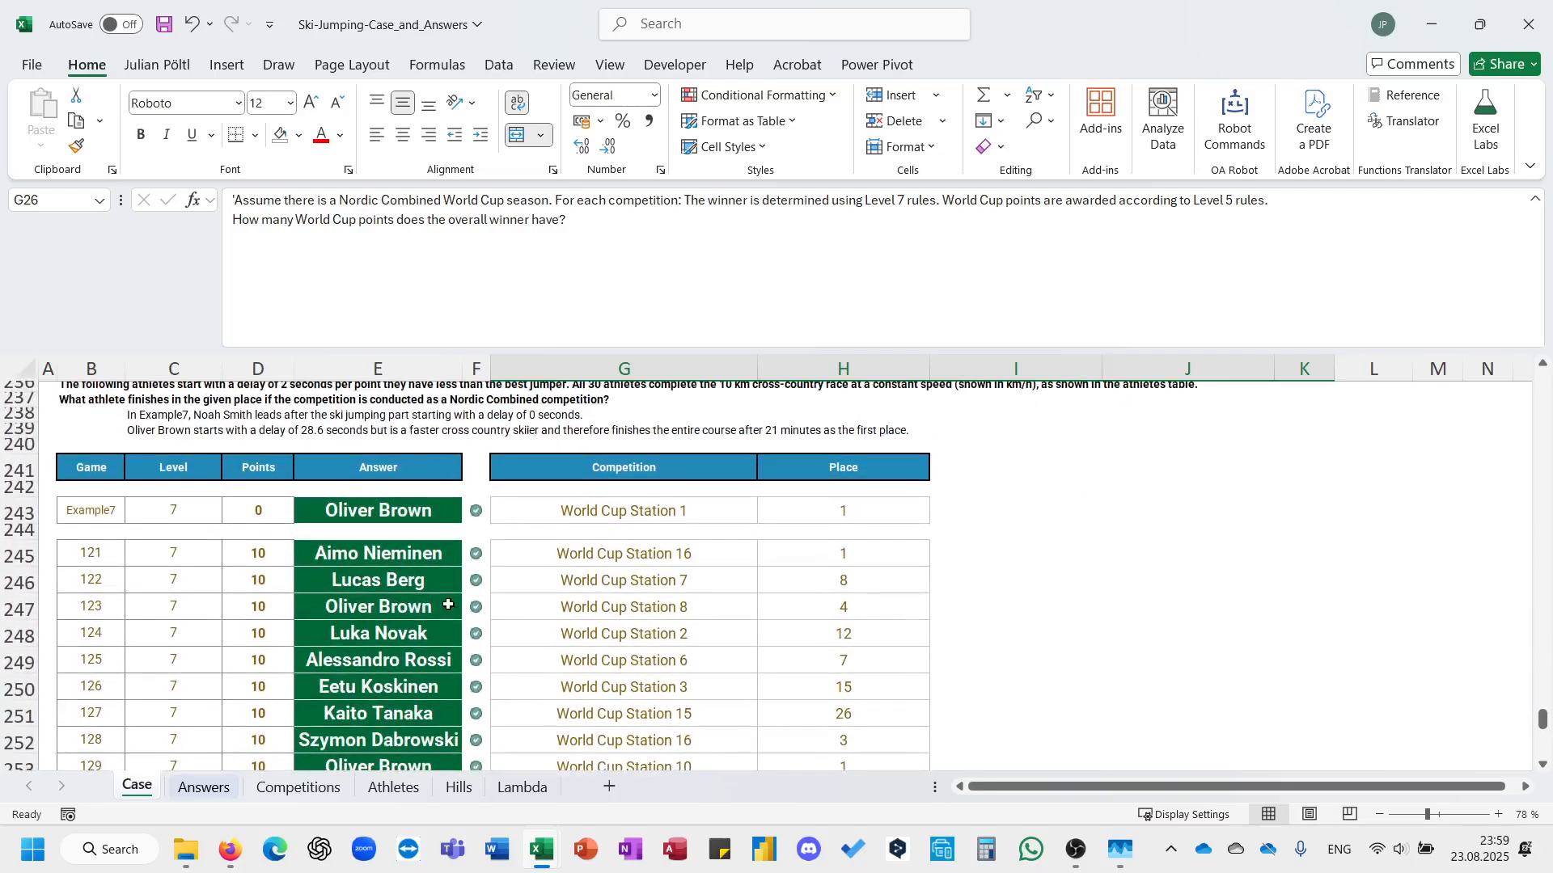
{"action": "left_click", "coordinate": [399, 556]}
{"action": "left_click", "coordinate": [698, 289]}
{"action": "key", "text": "ctrl+a"}
{"action": "key", "text": "ctrl+c"}
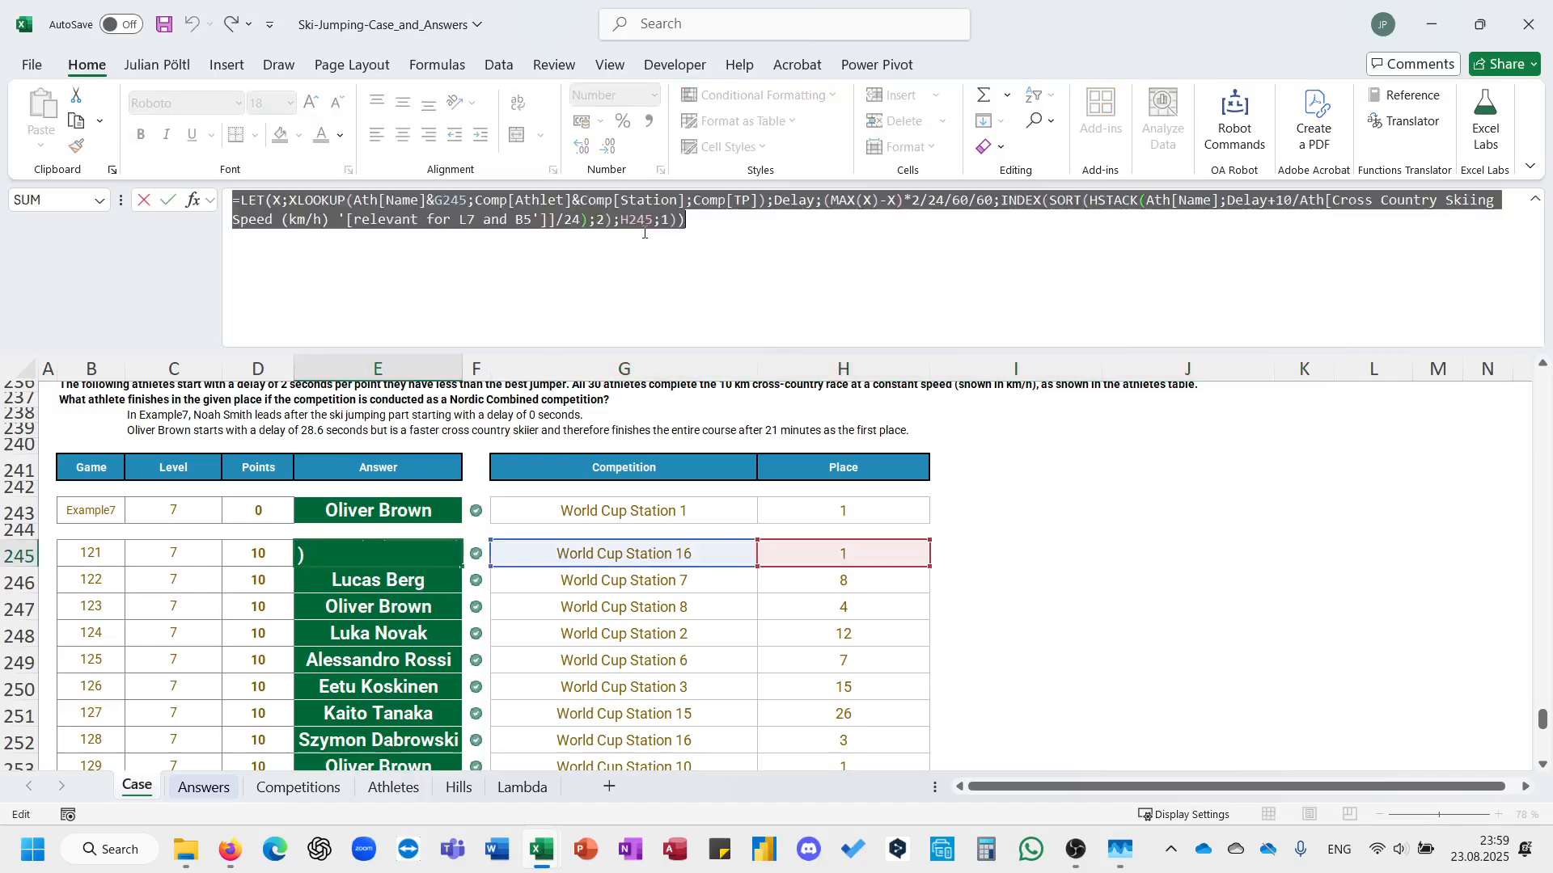
{"action": "key", "text": "Escape"}
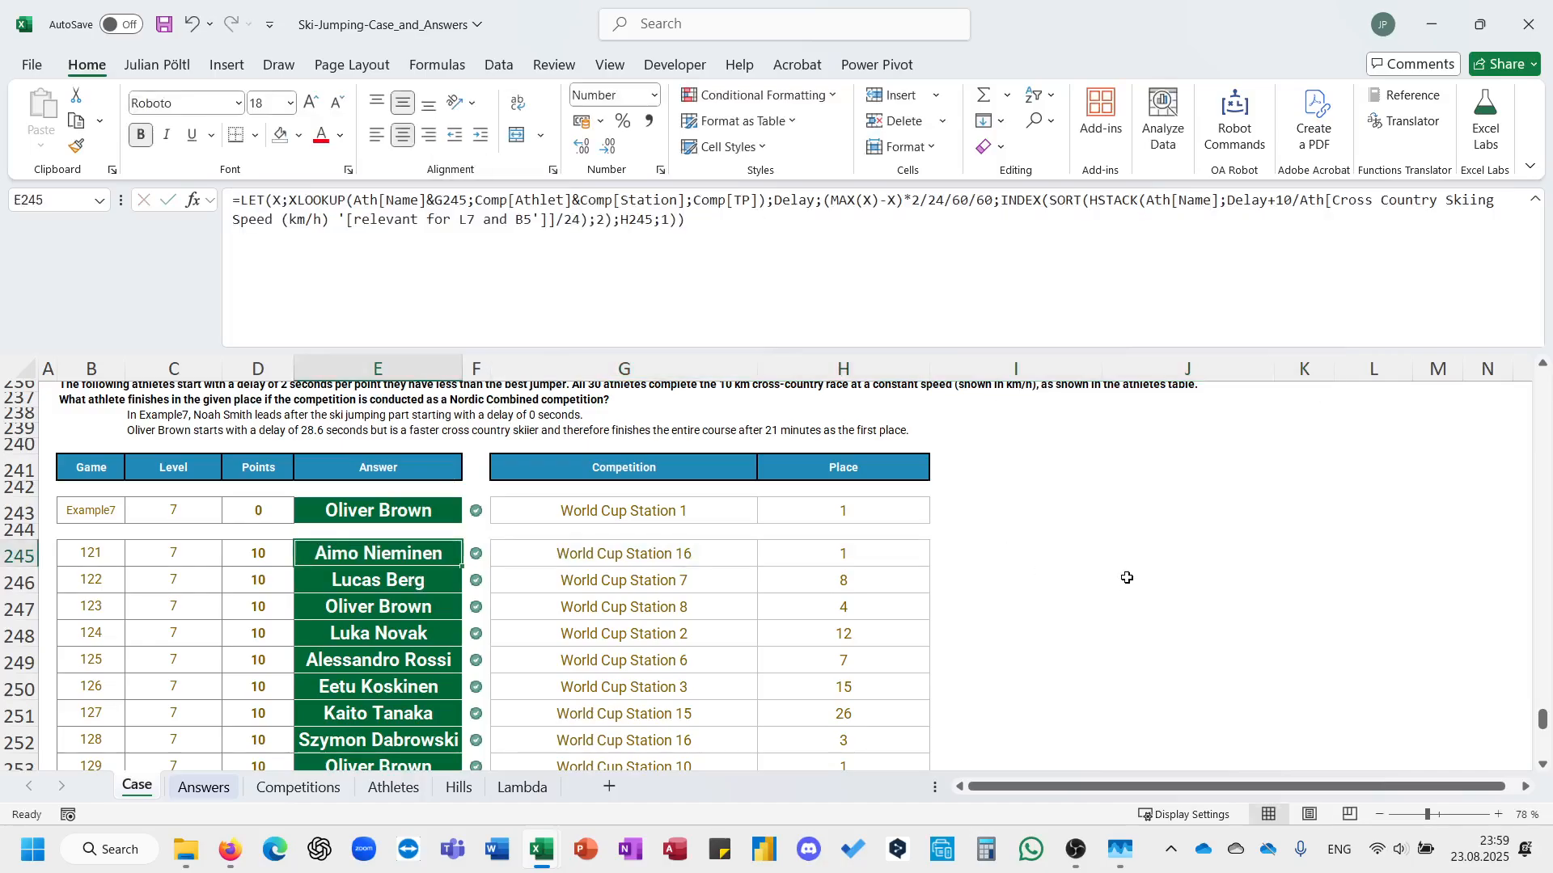
{"action": "left_click", "coordinate": [1185, 556]}
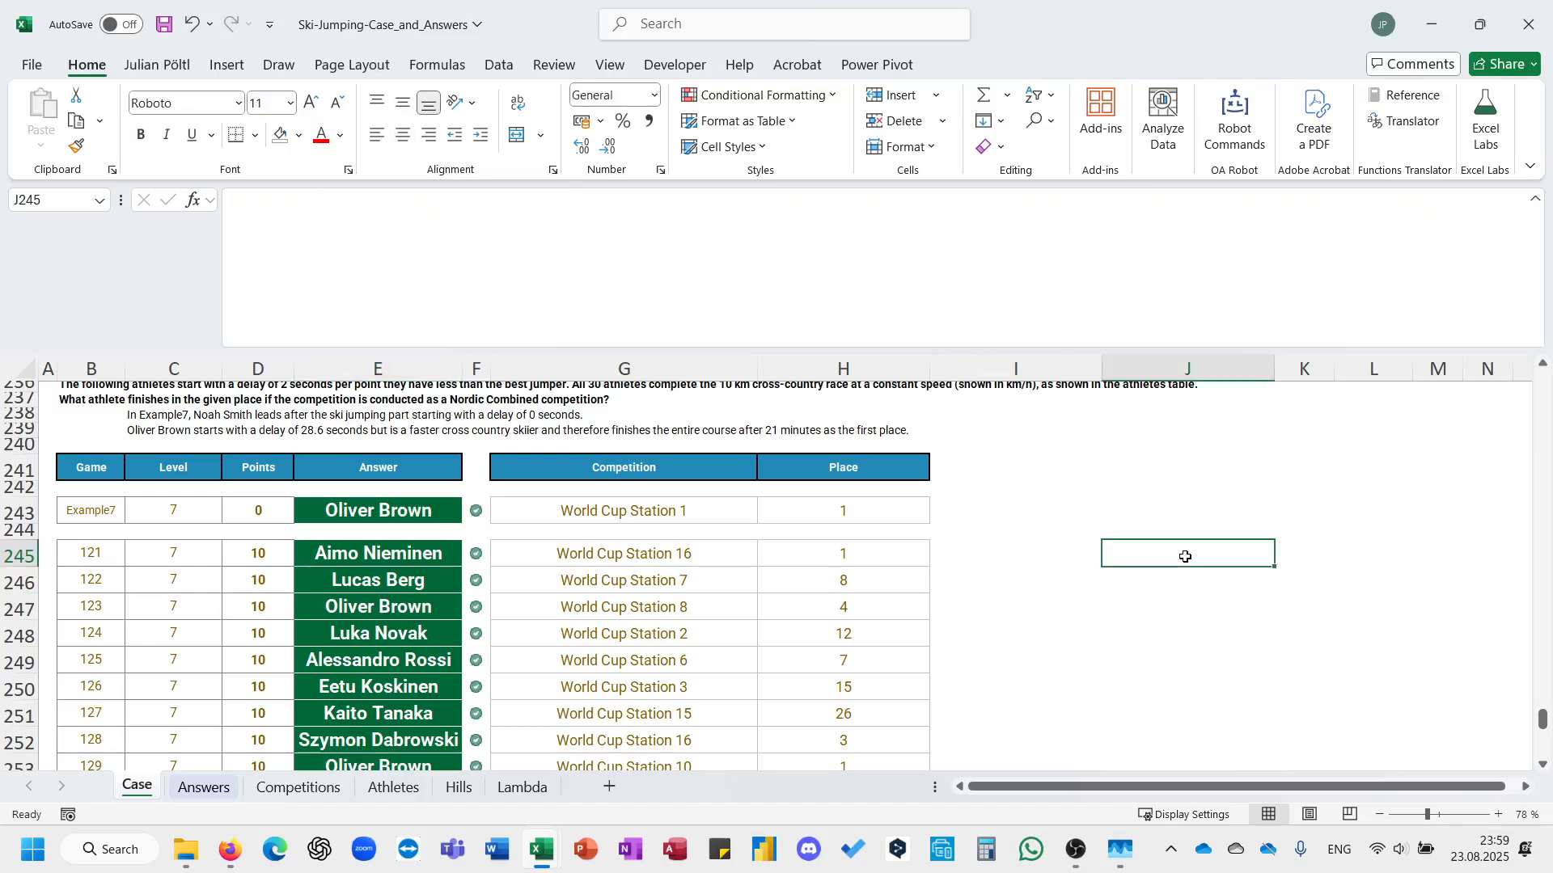
Reread the Bonus 5 question and return to the Level 7 answers.
{"action": "scroll", "coordinate": [821, 471], "scroll_direction": "up", "scroll_amount": 20}
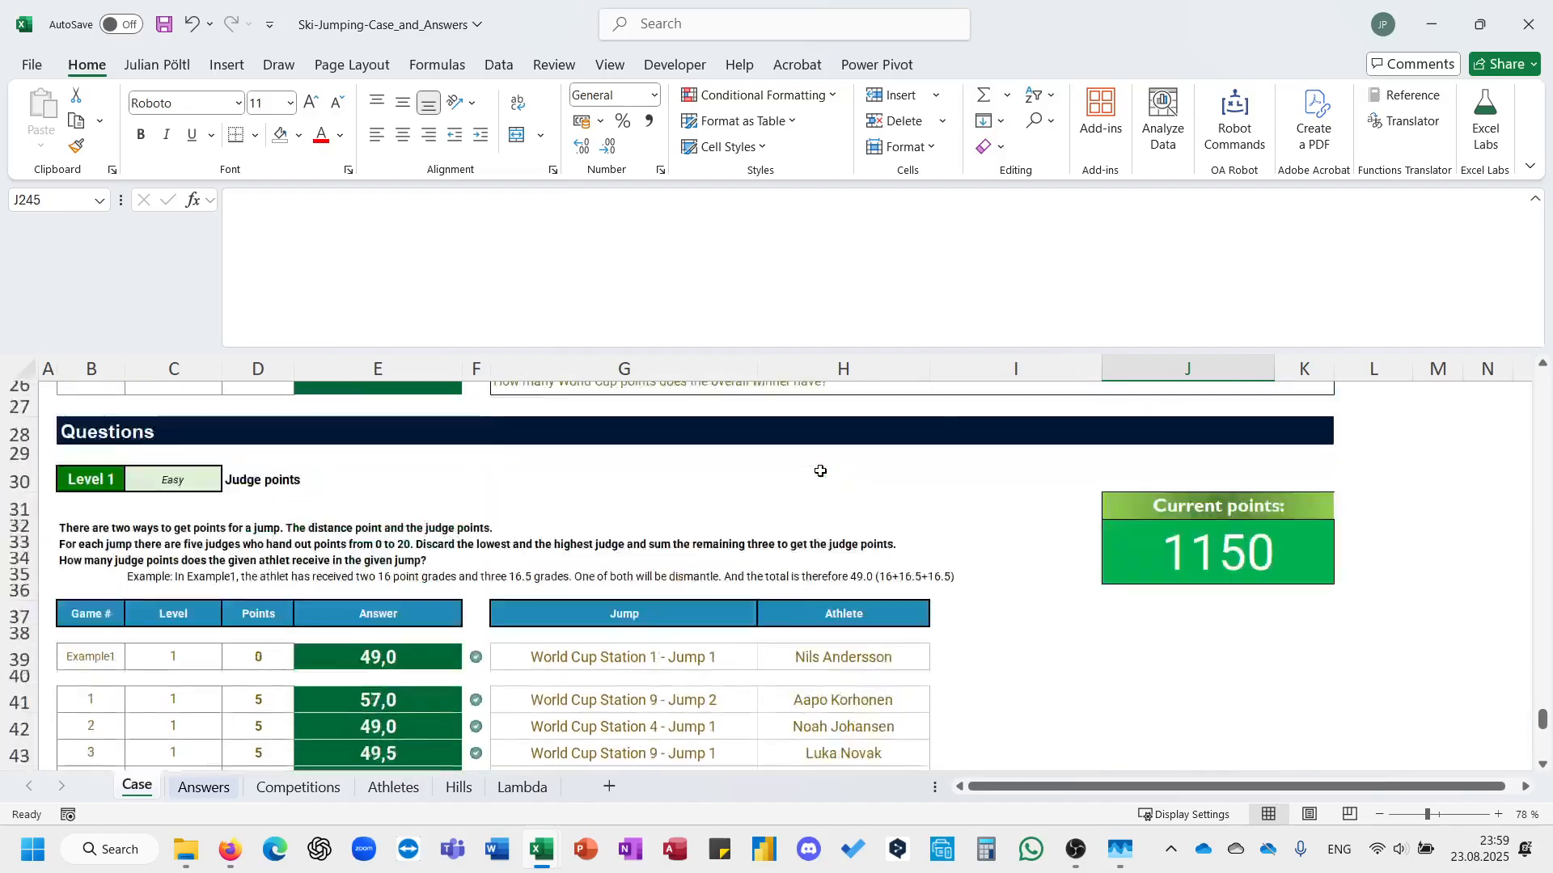
{"action": "scroll", "coordinate": [820, 471], "scroll_direction": "down", "scroll_amount": 1}
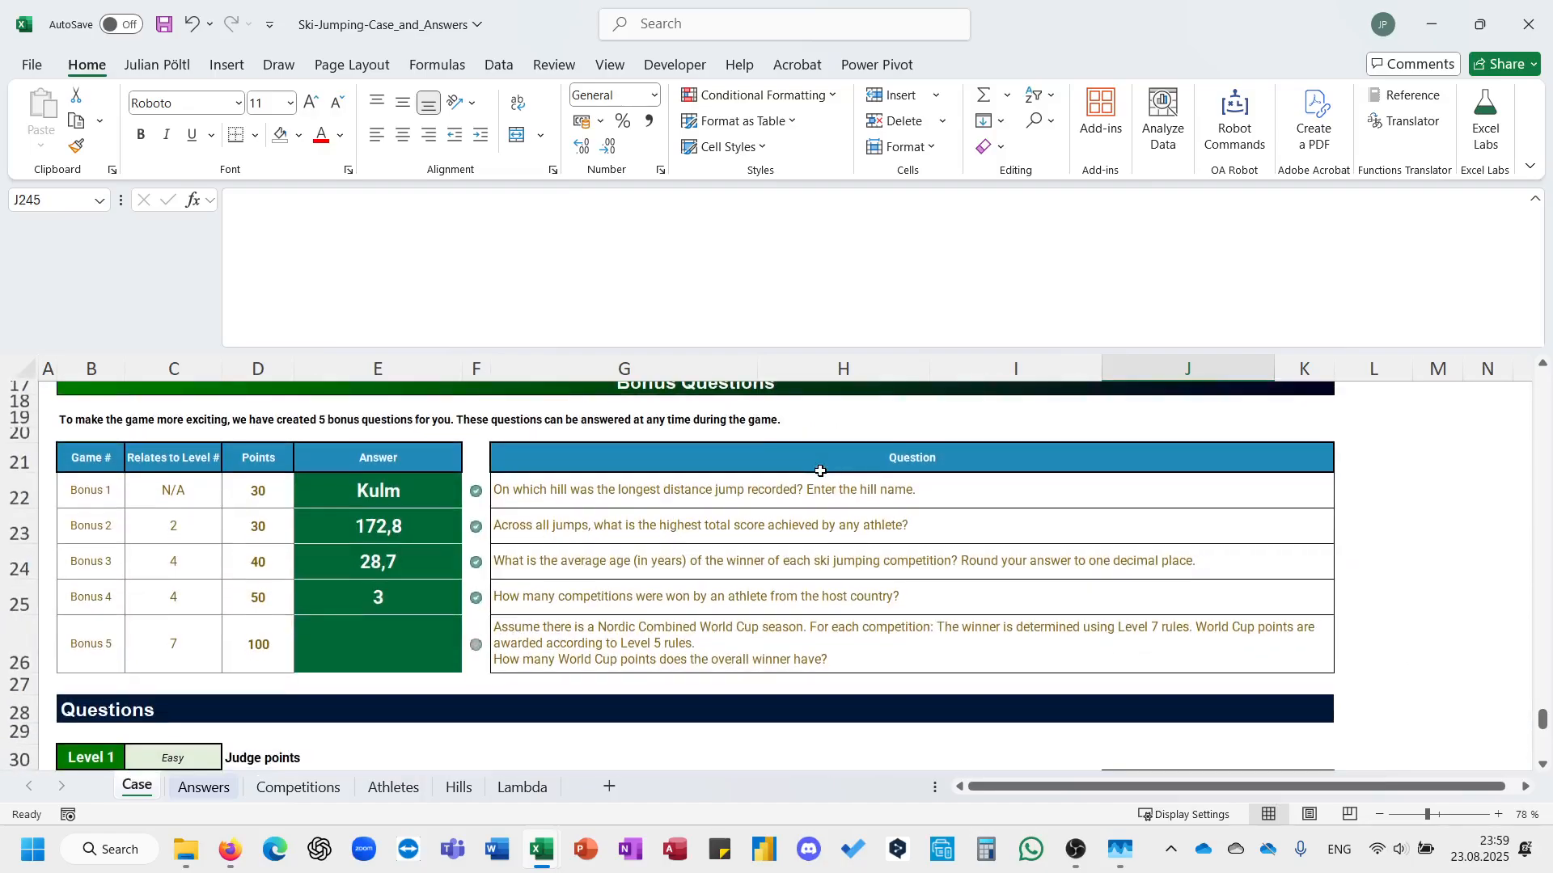
{"action": "scroll", "coordinate": [820, 471], "scroll_direction": "down", "scroll_amount": 20}
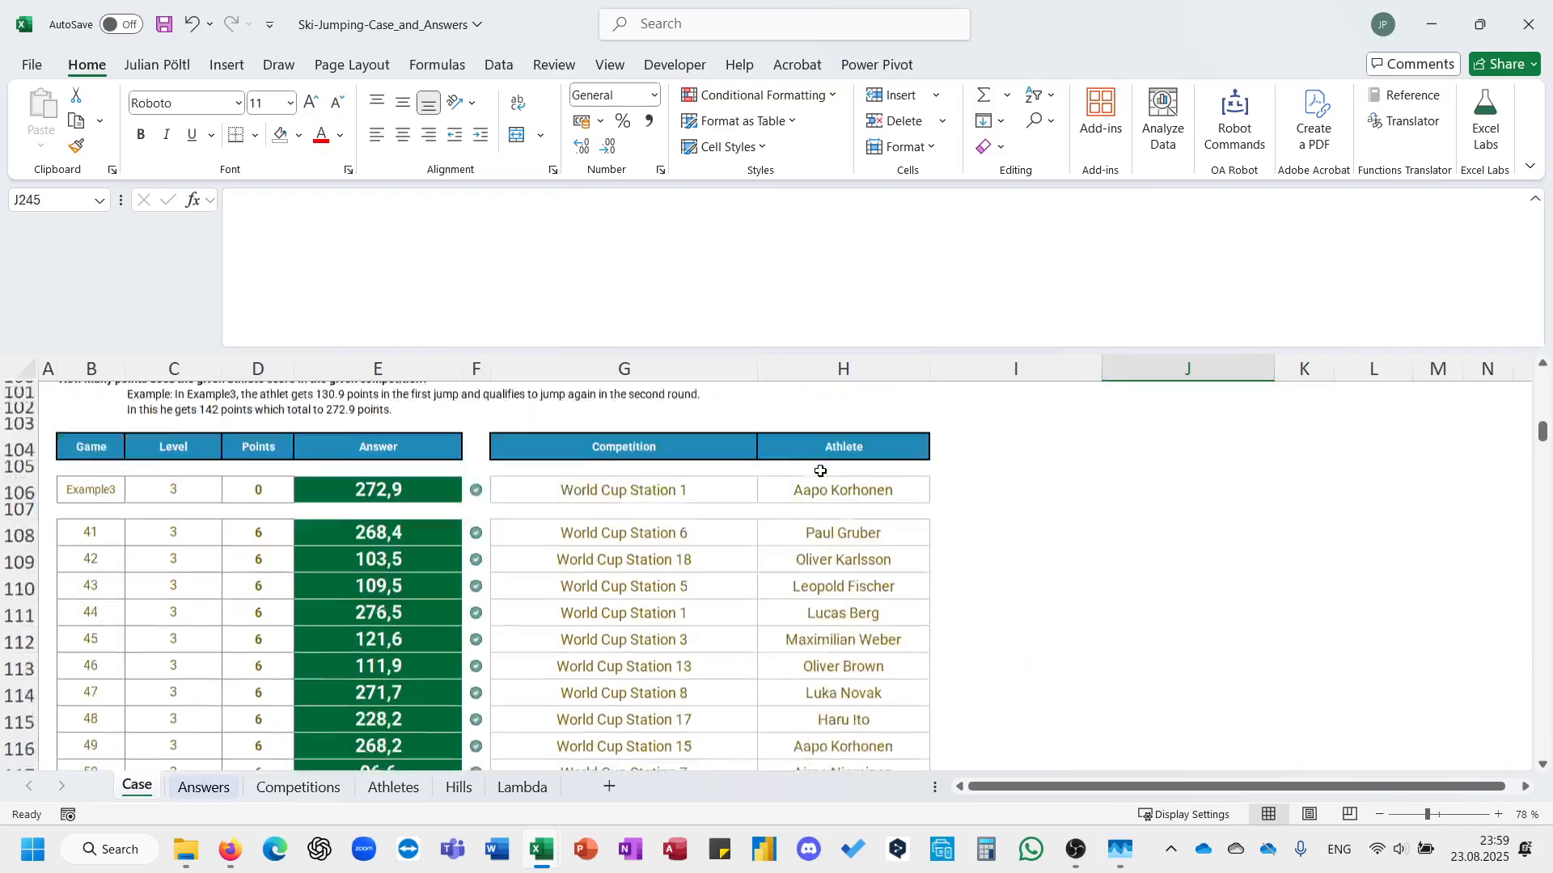
{"action": "scroll", "coordinate": [821, 471], "scroll_direction": "down", "scroll_amount": 20}
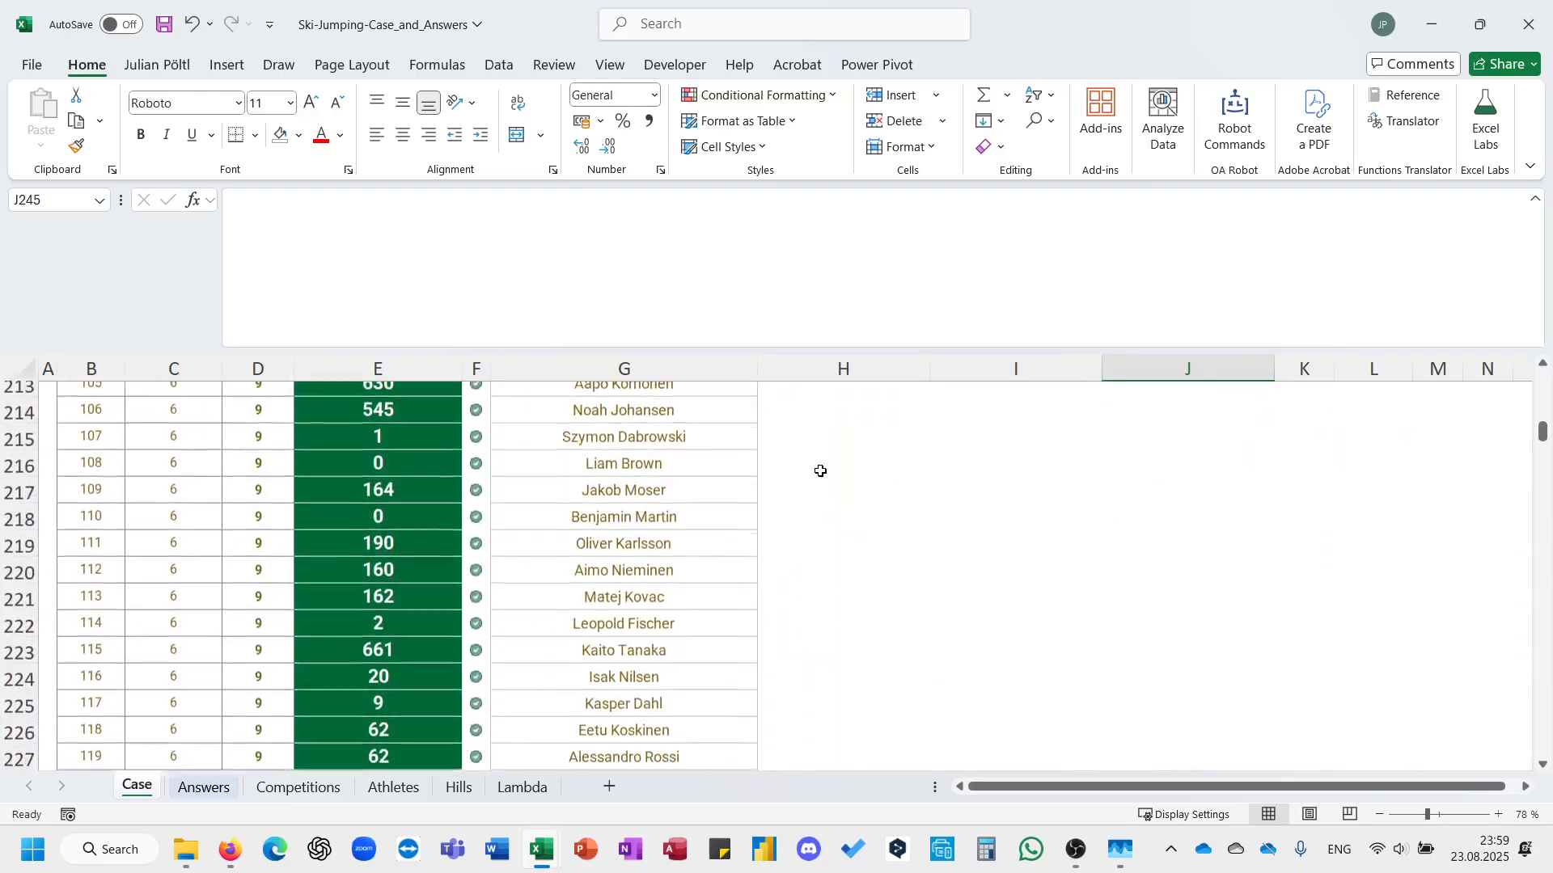
{"action": "scroll", "coordinate": [821, 471], "scroll_direction": "down", "scroll_amount": 4}
{"action": "scroll", "coordinate": [821, 471], "scroll_direction": "up", "scroll_amount": 5}
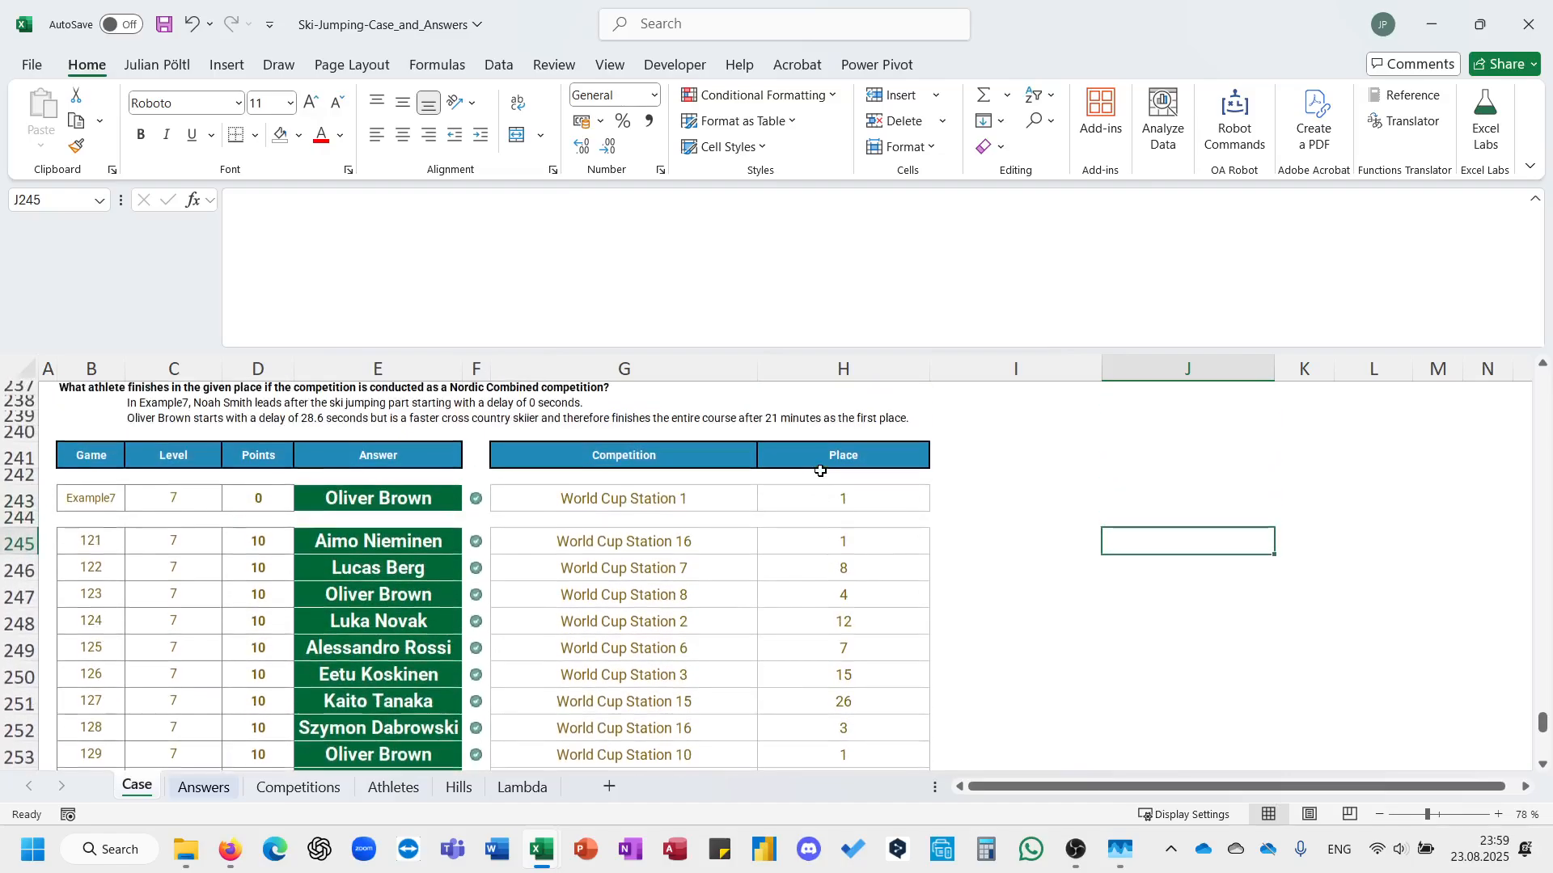
Copy the Level 7 formula text from E245 and paste it into the empty cell J245 for editing.
{"action": "left_click", "coordinate": [414, 508]}
{"action": "left_click", "coordinate": [401, 547]}
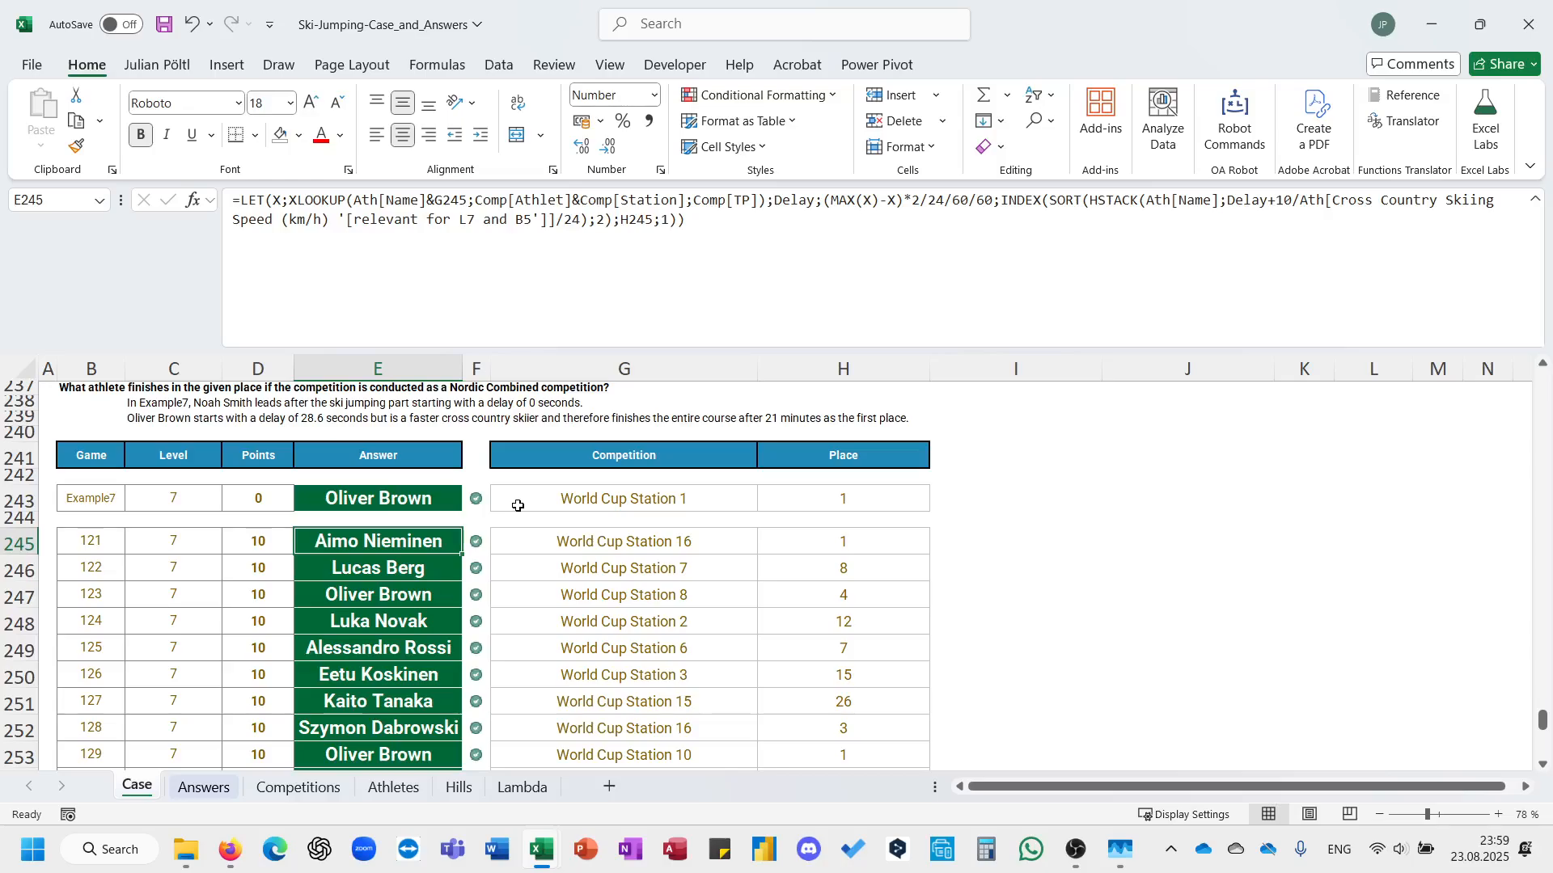
{"action": "left_click", "coordinate": [844, 321]}
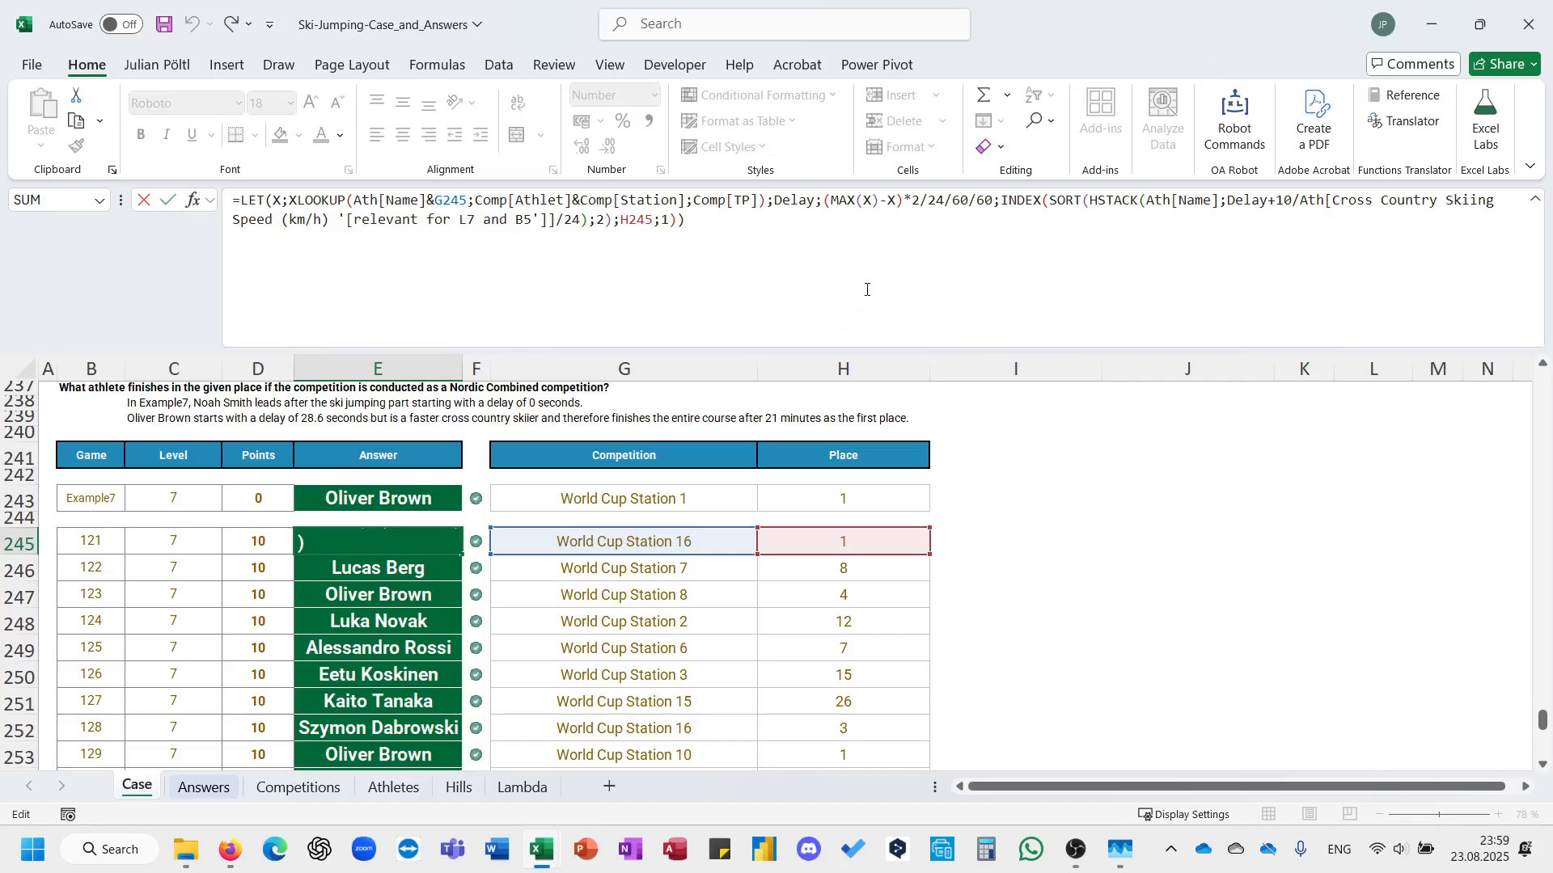
{"action": "key", "text": "ctrl+Return"}
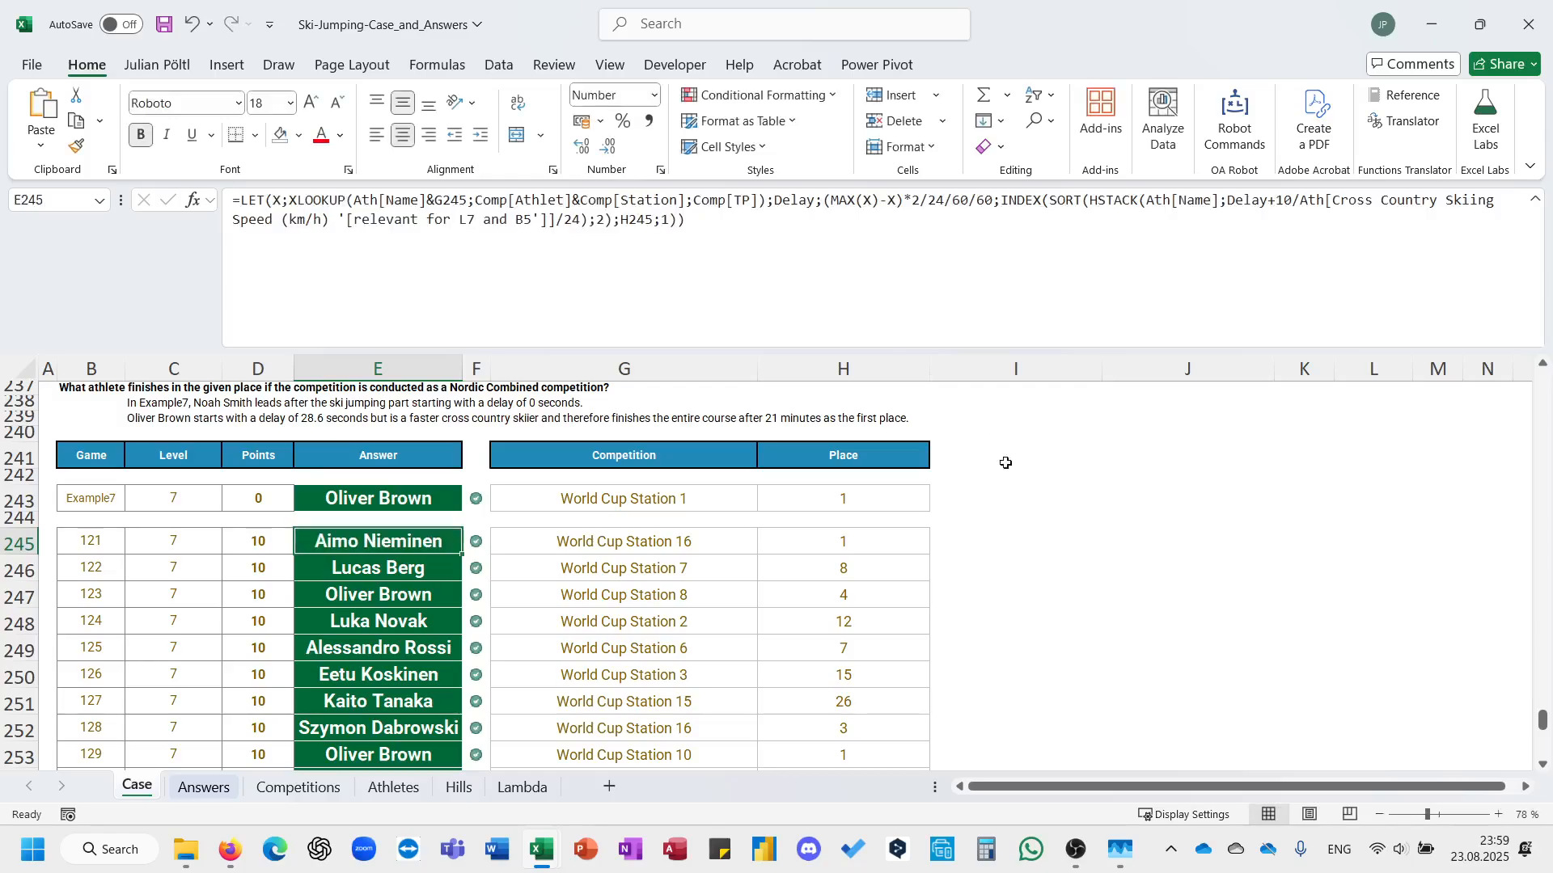
{"action": "left_click", "coordinate": [1140, 530]}
{"action": "left_click", "coordinate": [945, 246]}
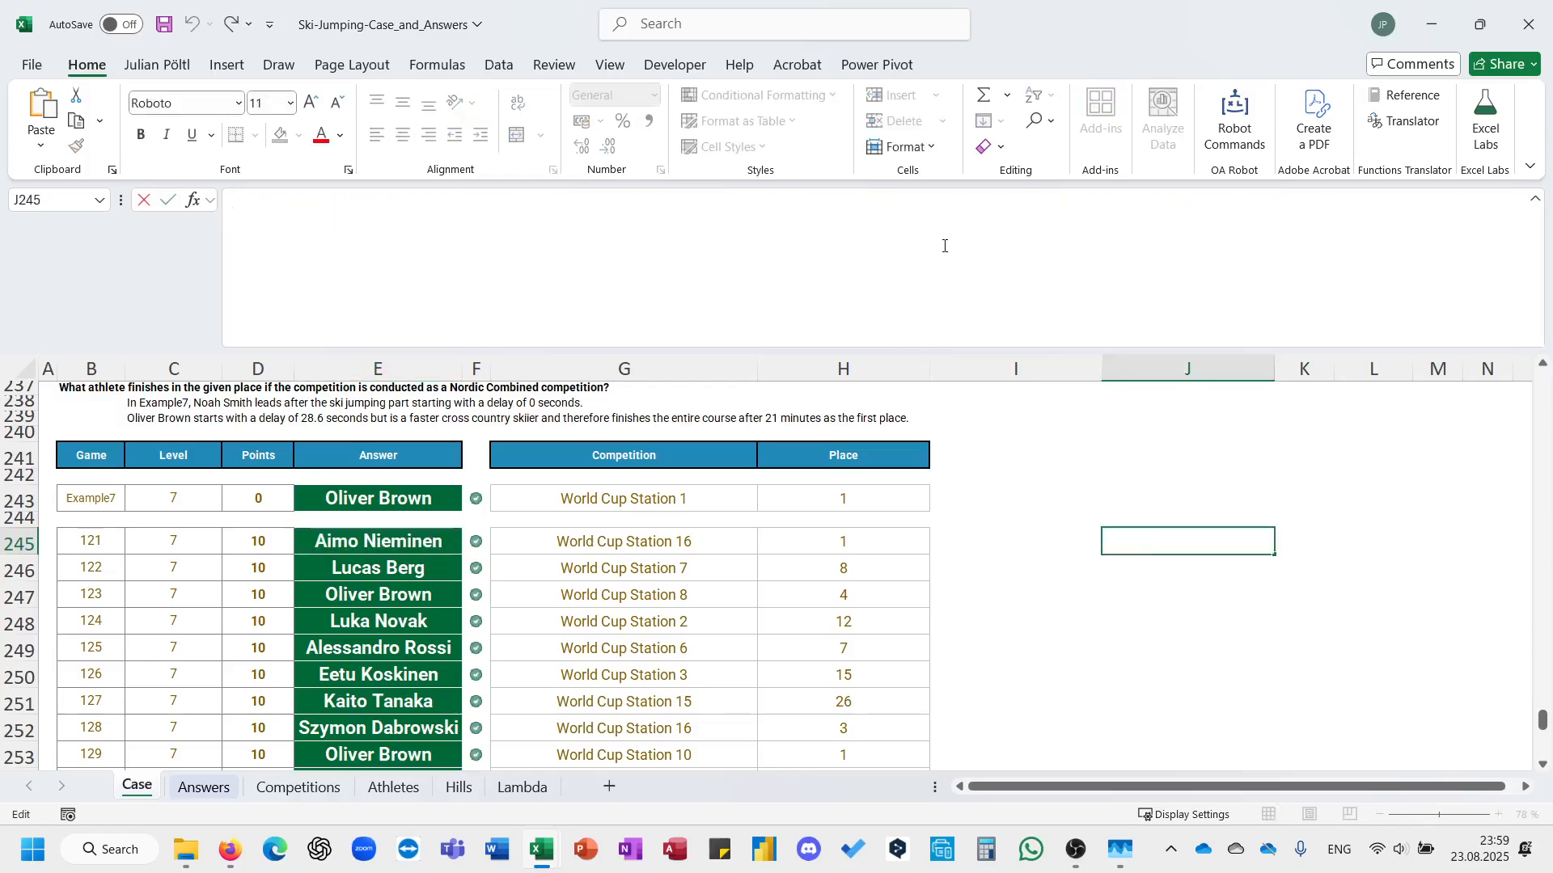
{"action": "key", "text": "ctrl+v"}
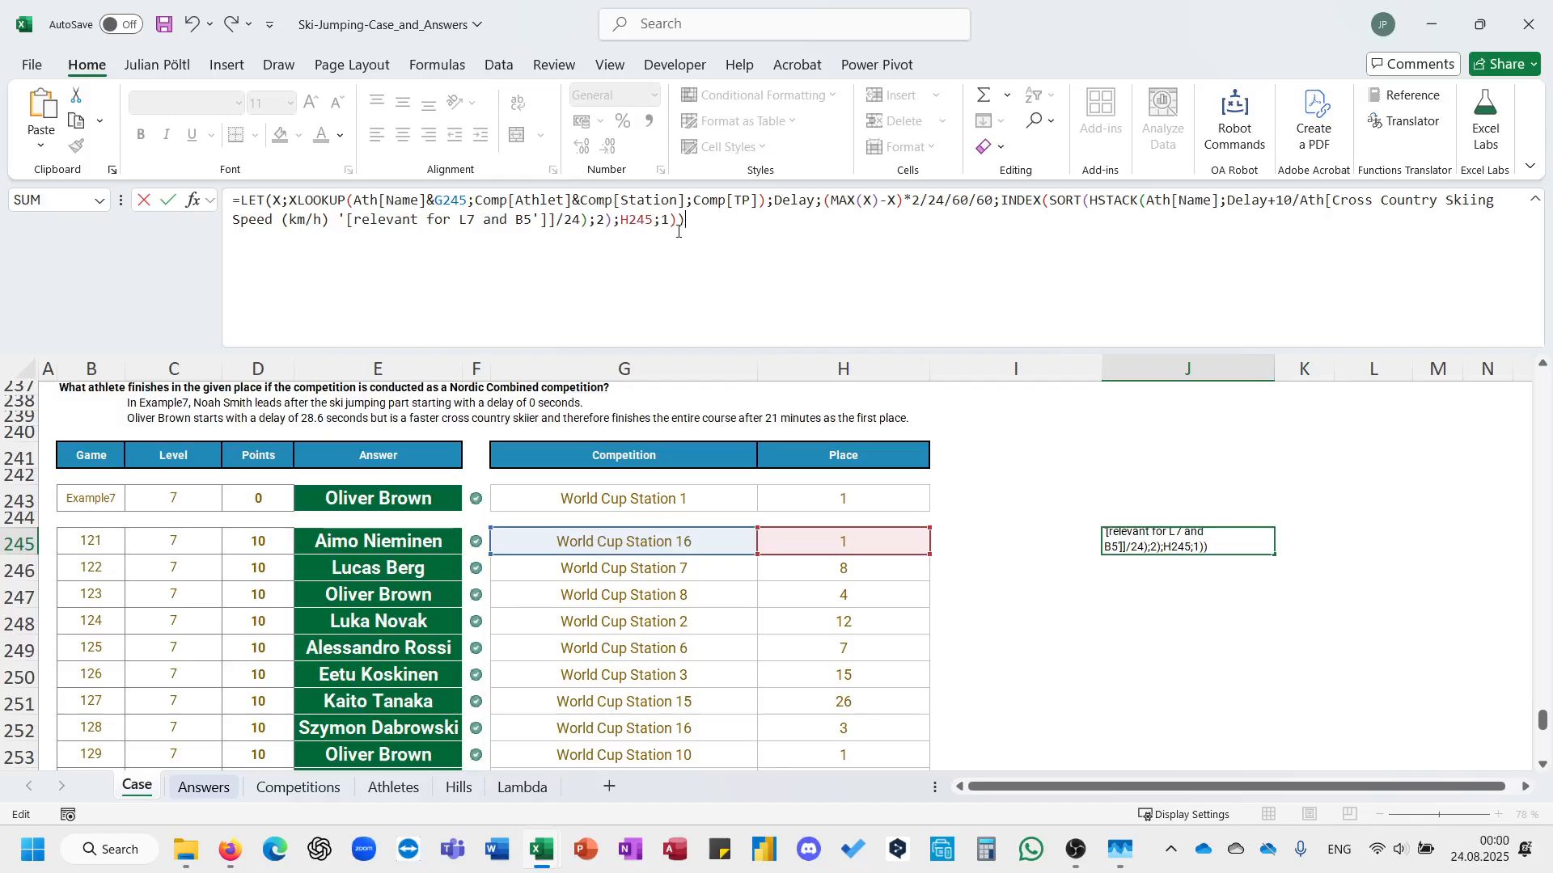
Remove the INDEX wrapper and its H245;1 arguments from the J245 formula so LET returns the whole SORT(HSTACK(...);2) array, and commit it.
{"action": "left_click_drag", "start_coordinate": [682, 235], "coordinate": [617, 238]}
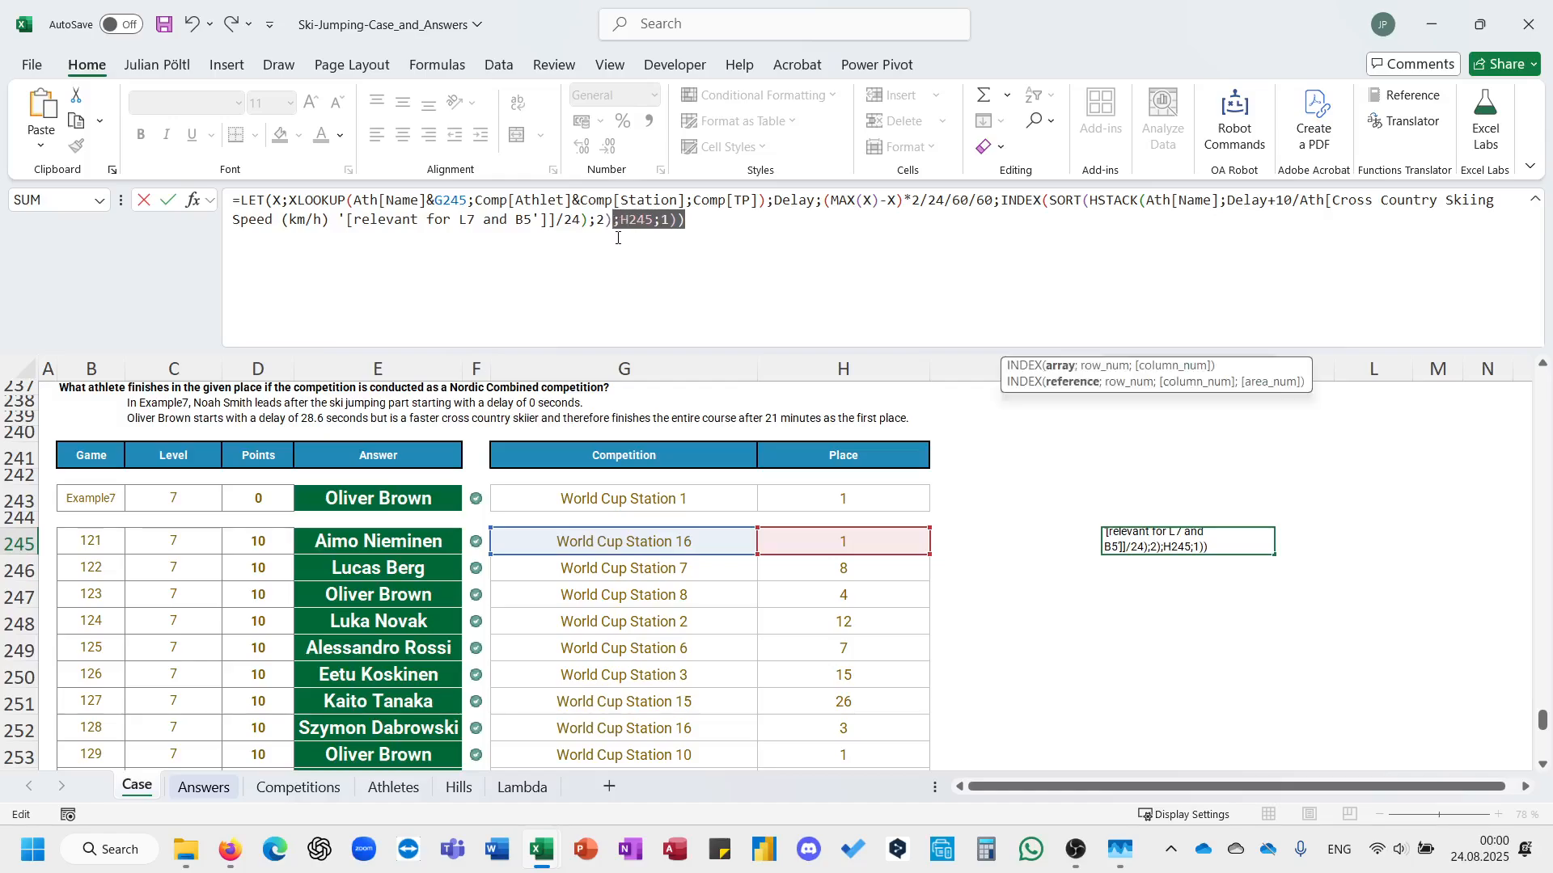
{"action": "key", "text": "BackSpace"}
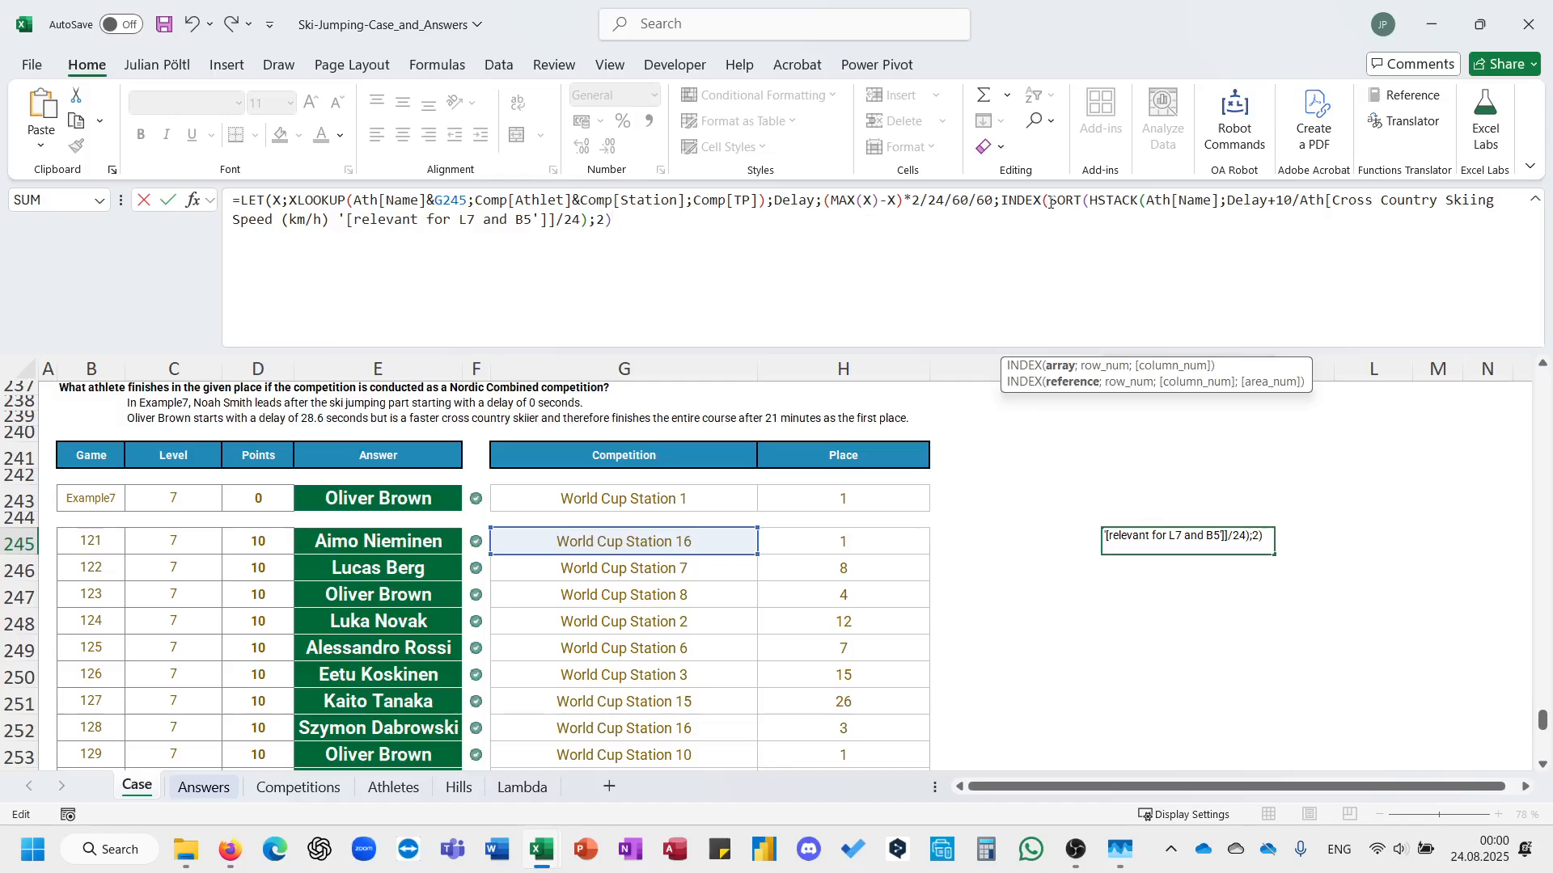
{"action": "left_click_drag", "start_coordinate": [1050, 202], "coordinate": [1004, 207]}
{"action": "key", "text": "BackSpace"}
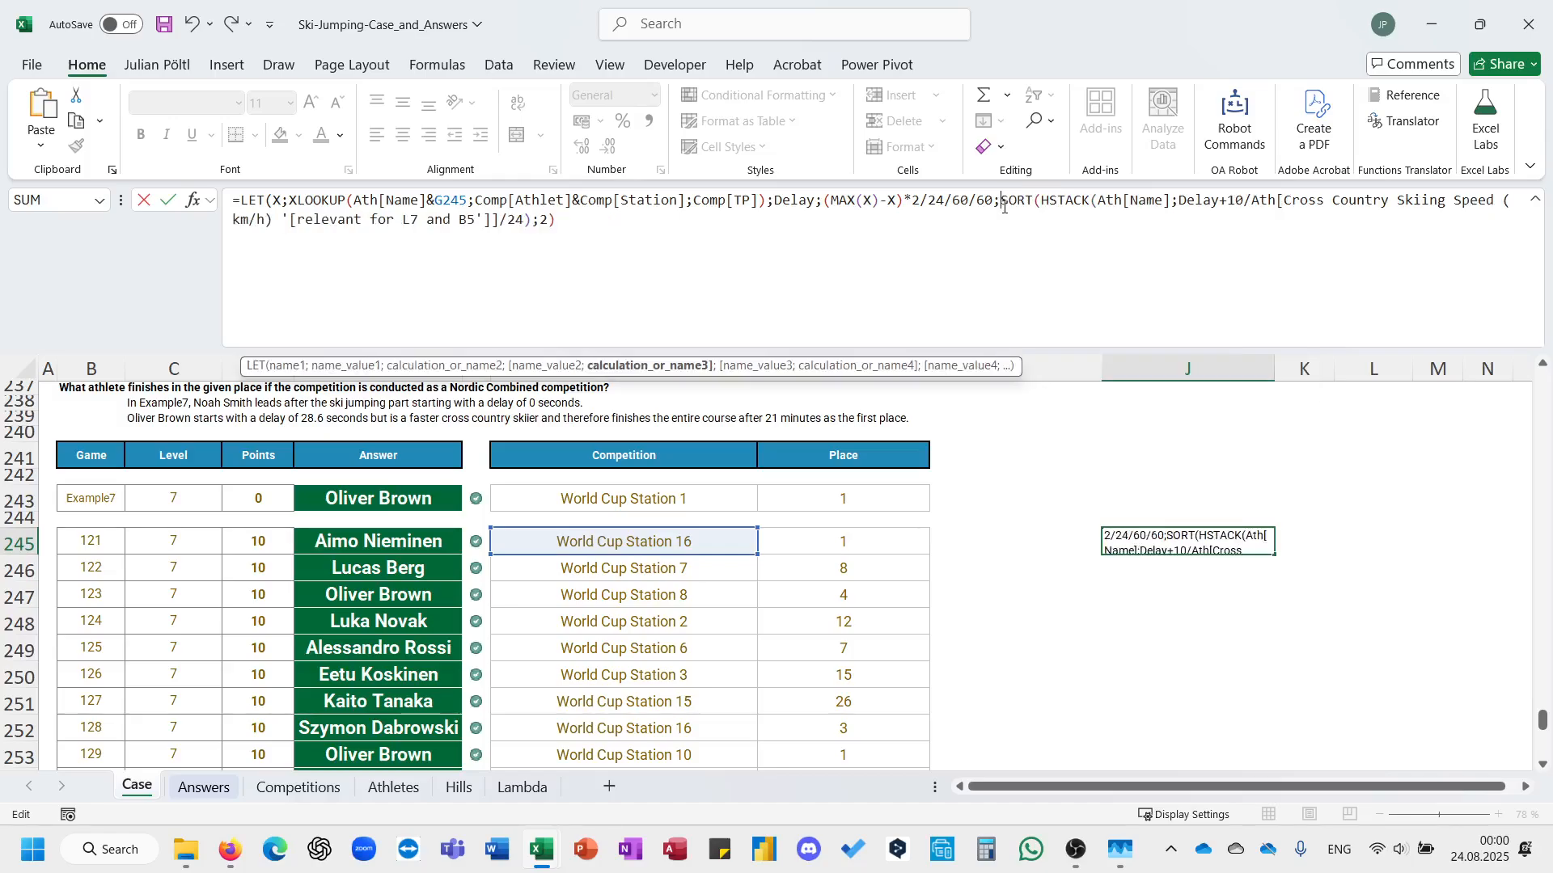
{"action": "type", "text": ")"}
{"action": "key", "text": "Return"}
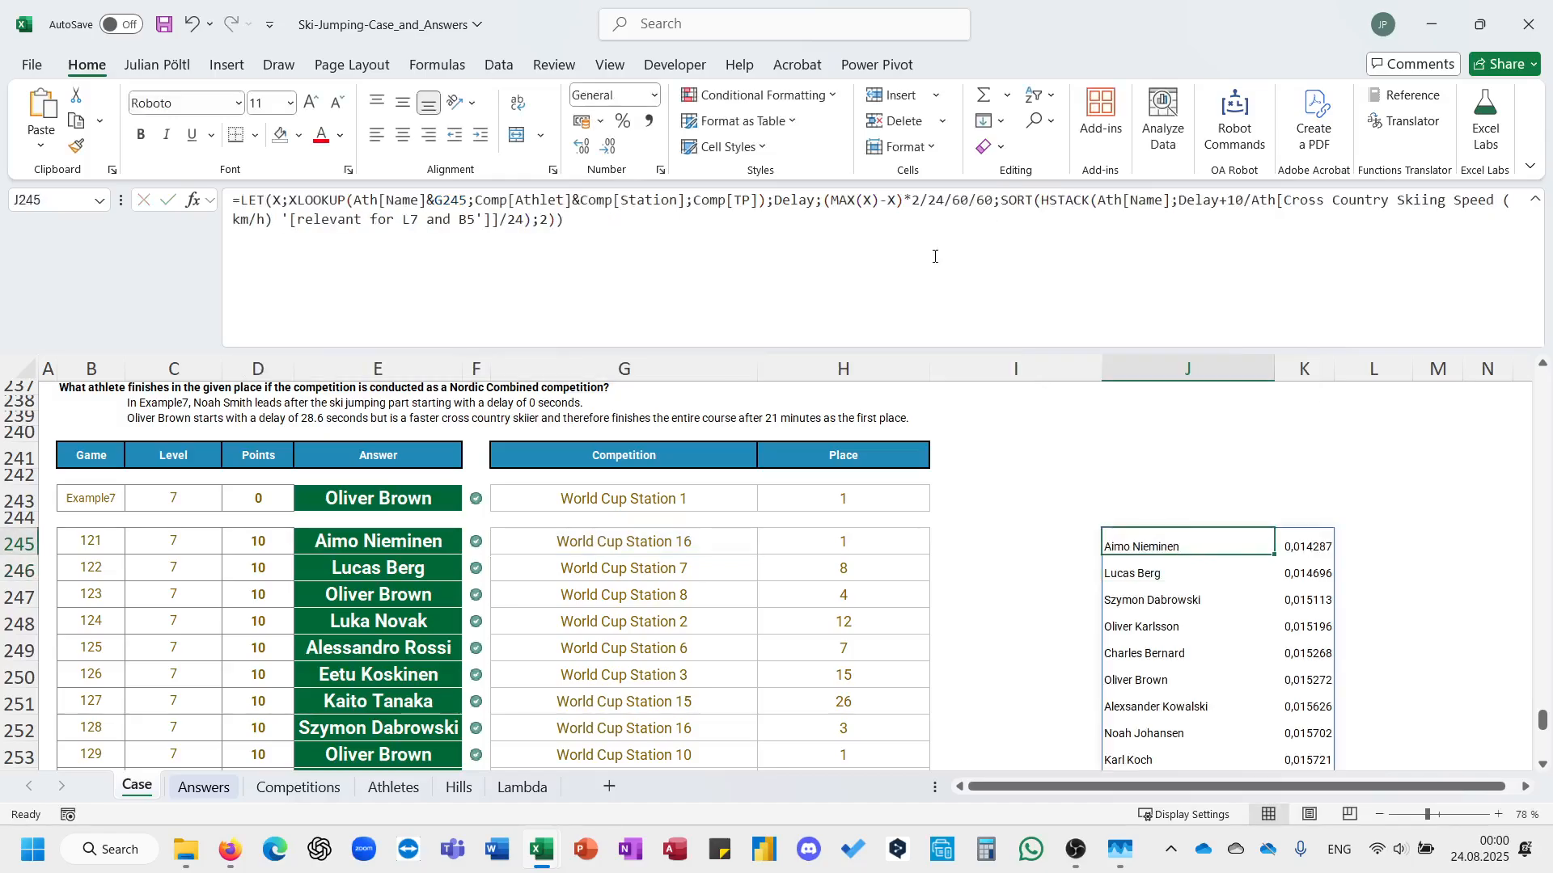
Examine the sorted athlete names and finishing times spilled from J245.
{"action": "key", "text": "ctrl+Down"}
{"action": "key", "text": "ctrl+Up"}
{"action": "key", "text": "Right"}
{"action": "key", "text": "Left"}
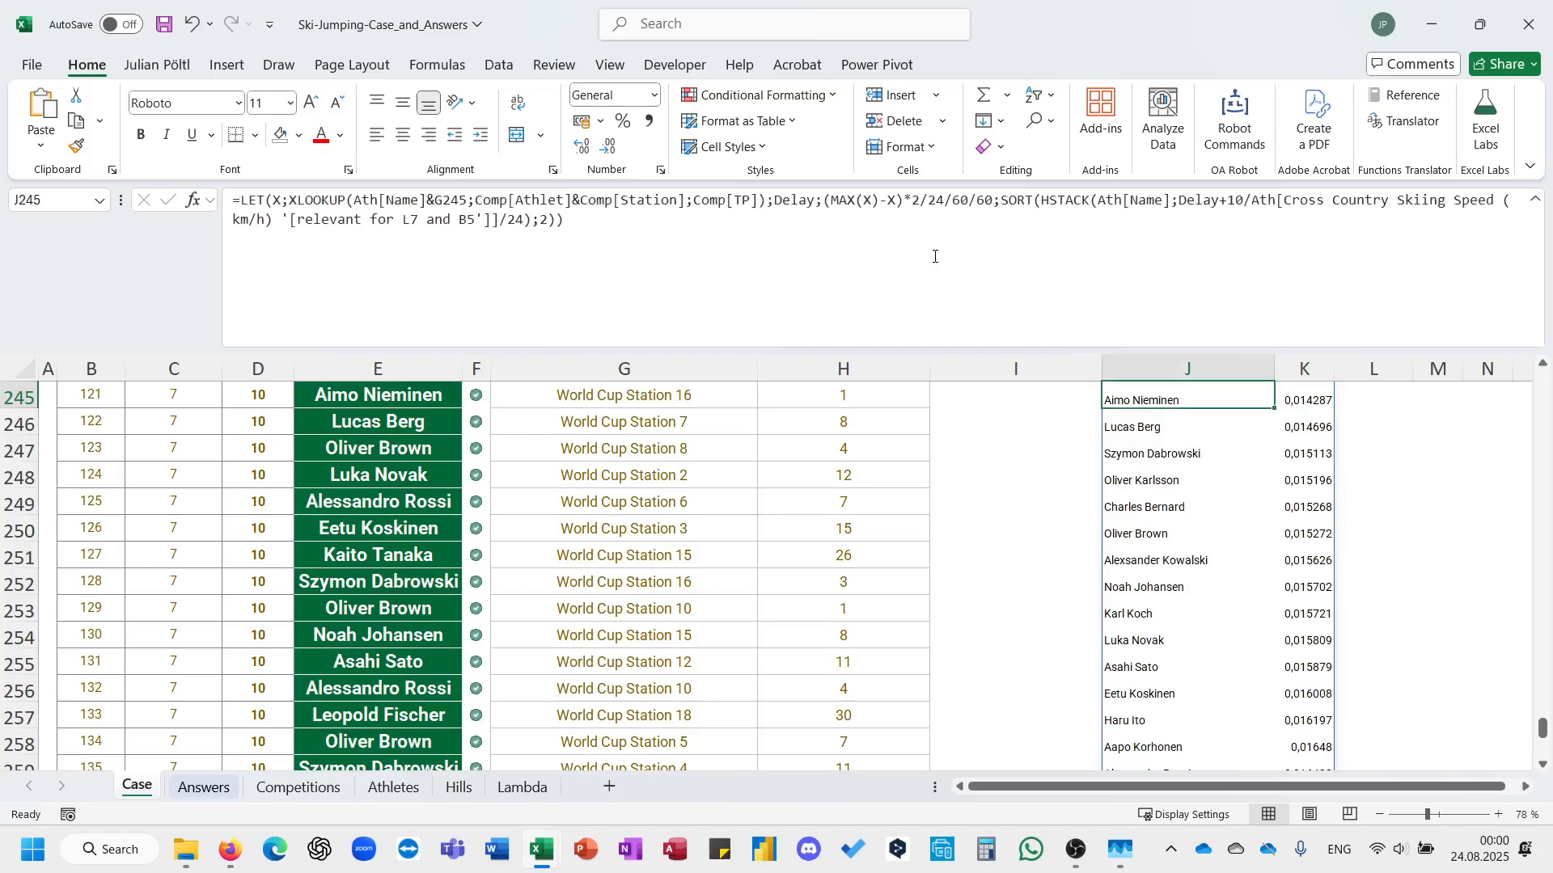
{"action": "key", "text": "ctrl+shift+Down"}
{"action": "key", "text": "ctrl+Up"}
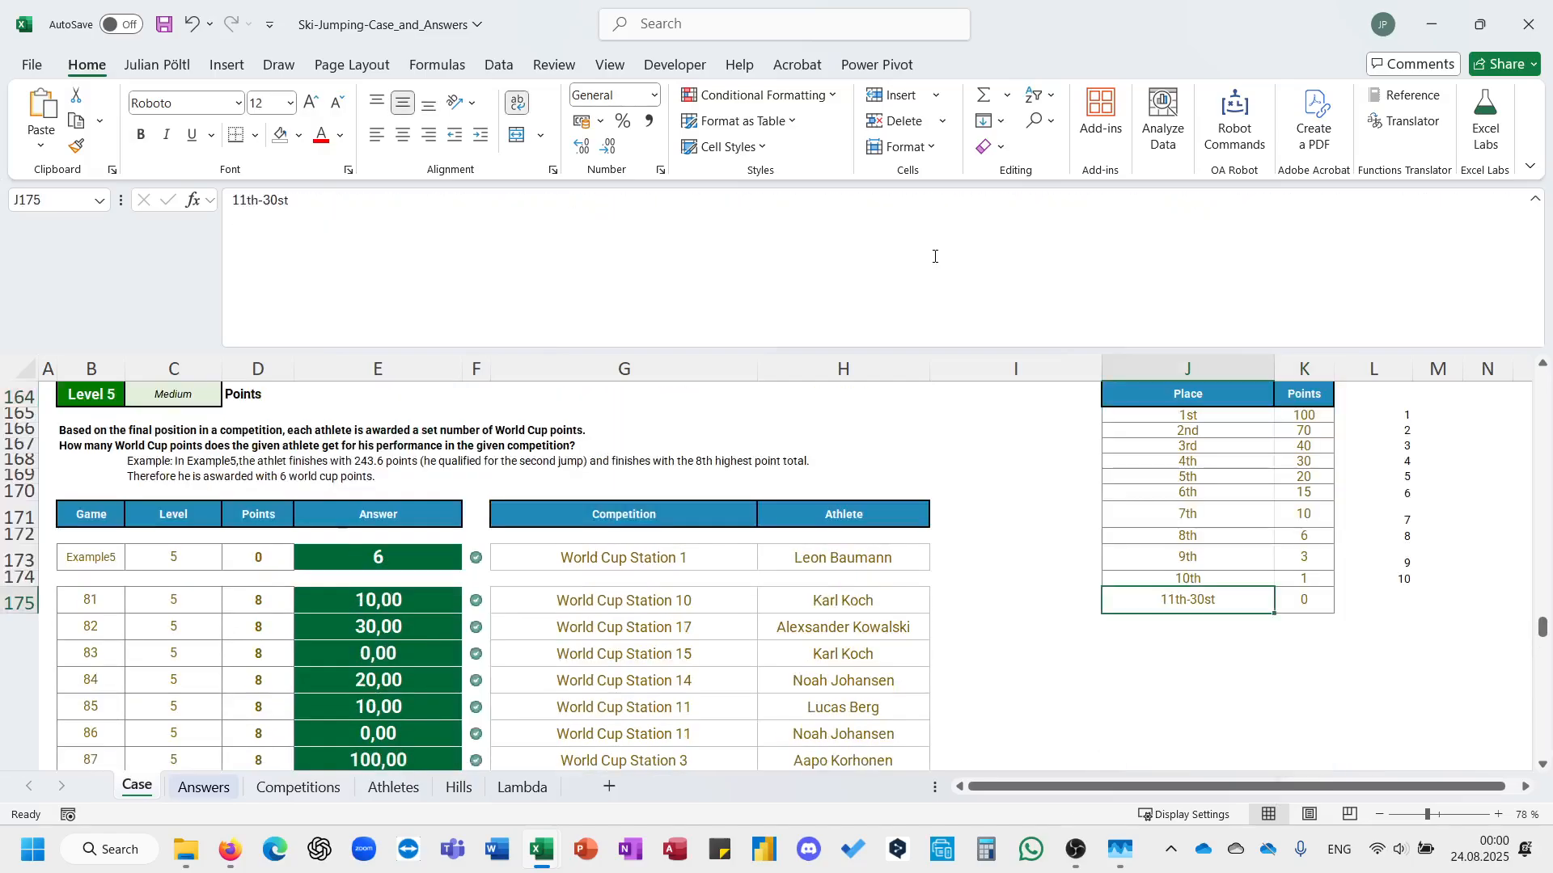
{"action": "key", "text": "ctrl+Down"}
{"action": "key", "text": "Down"}
{"action": "key", "text": "Down"}
{"action": "key", "text": "ctrl+Up"}
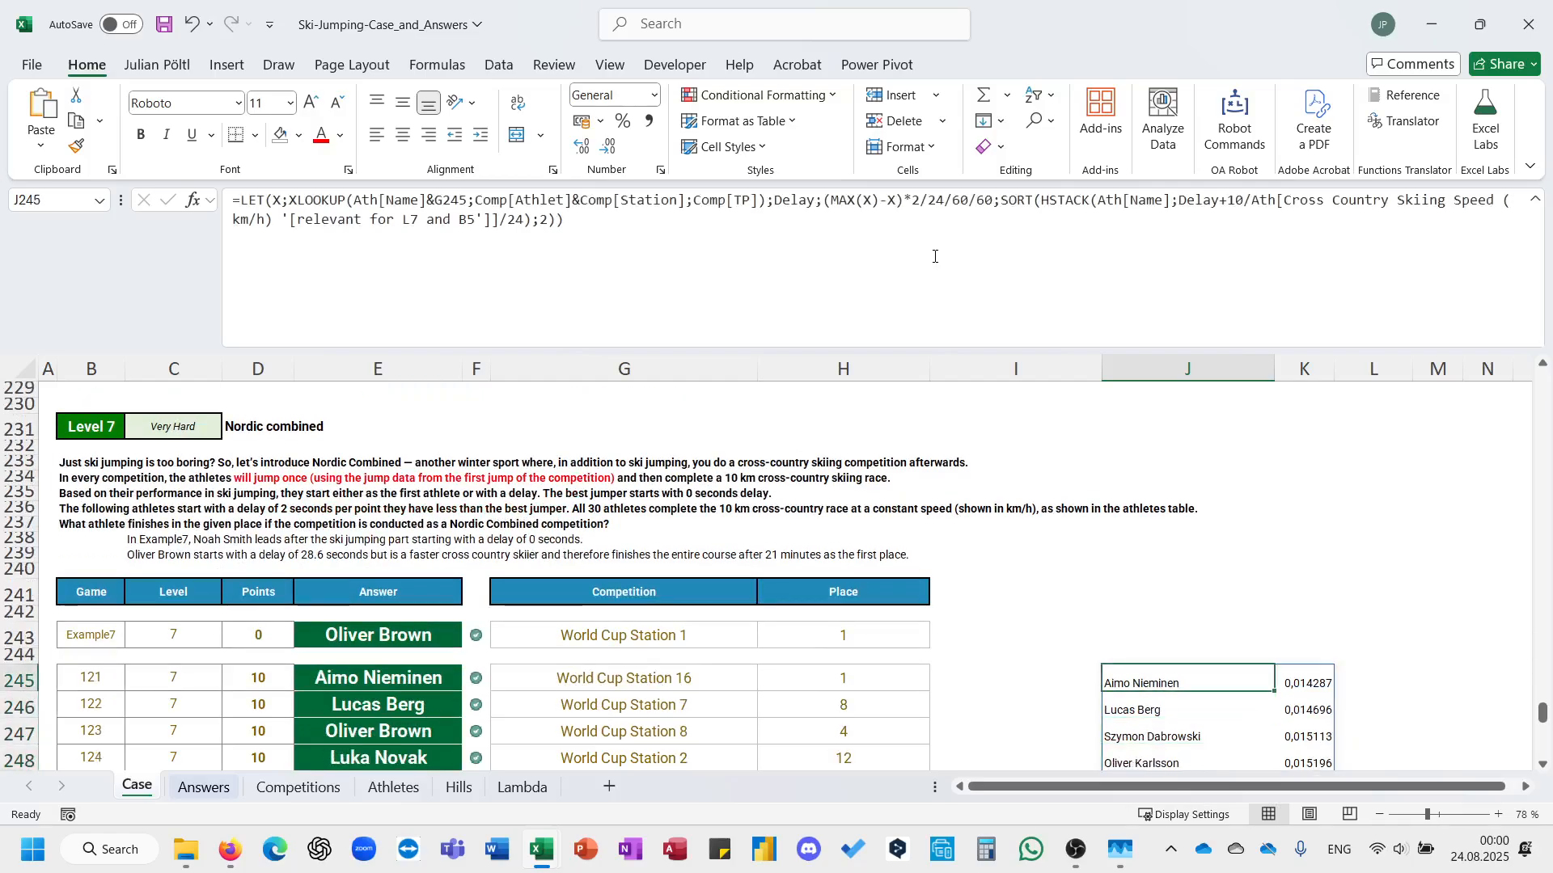
{"action": "key", "text": "ctrl+Down"}
{"action": "key", "text": "ctrl+Up"}
{"action": "key", "text": "Right"}
{"action": "key", "text": "Left"}
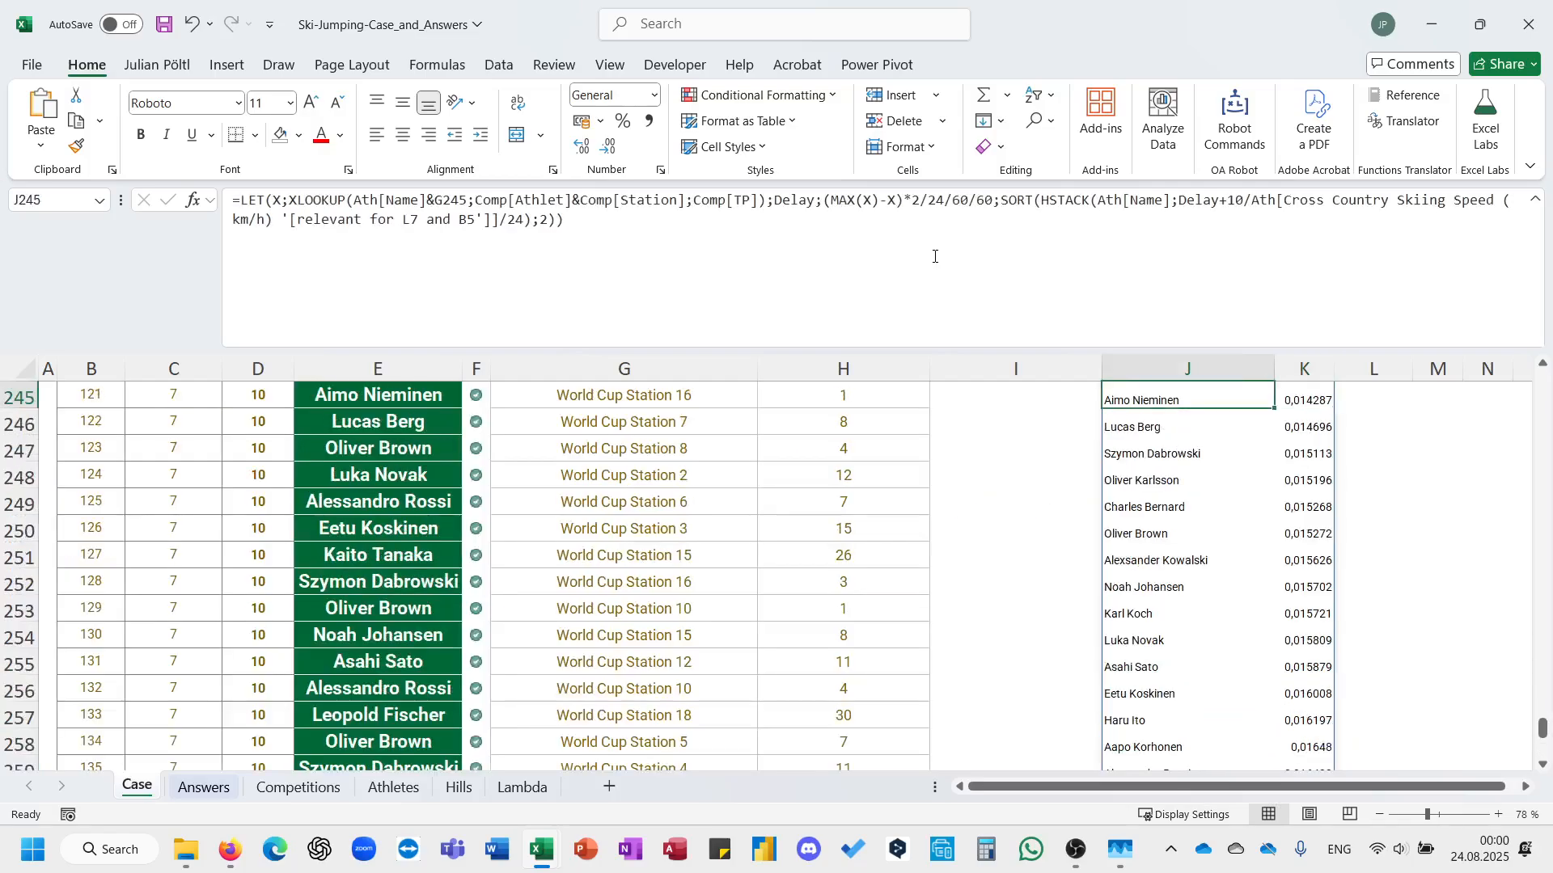
{"action": "key", "text": "Down"}
{"action": "key", "text": "Up"}
{"action": "key", "text": "Right"}
{"action": "key", "text": "Down"}
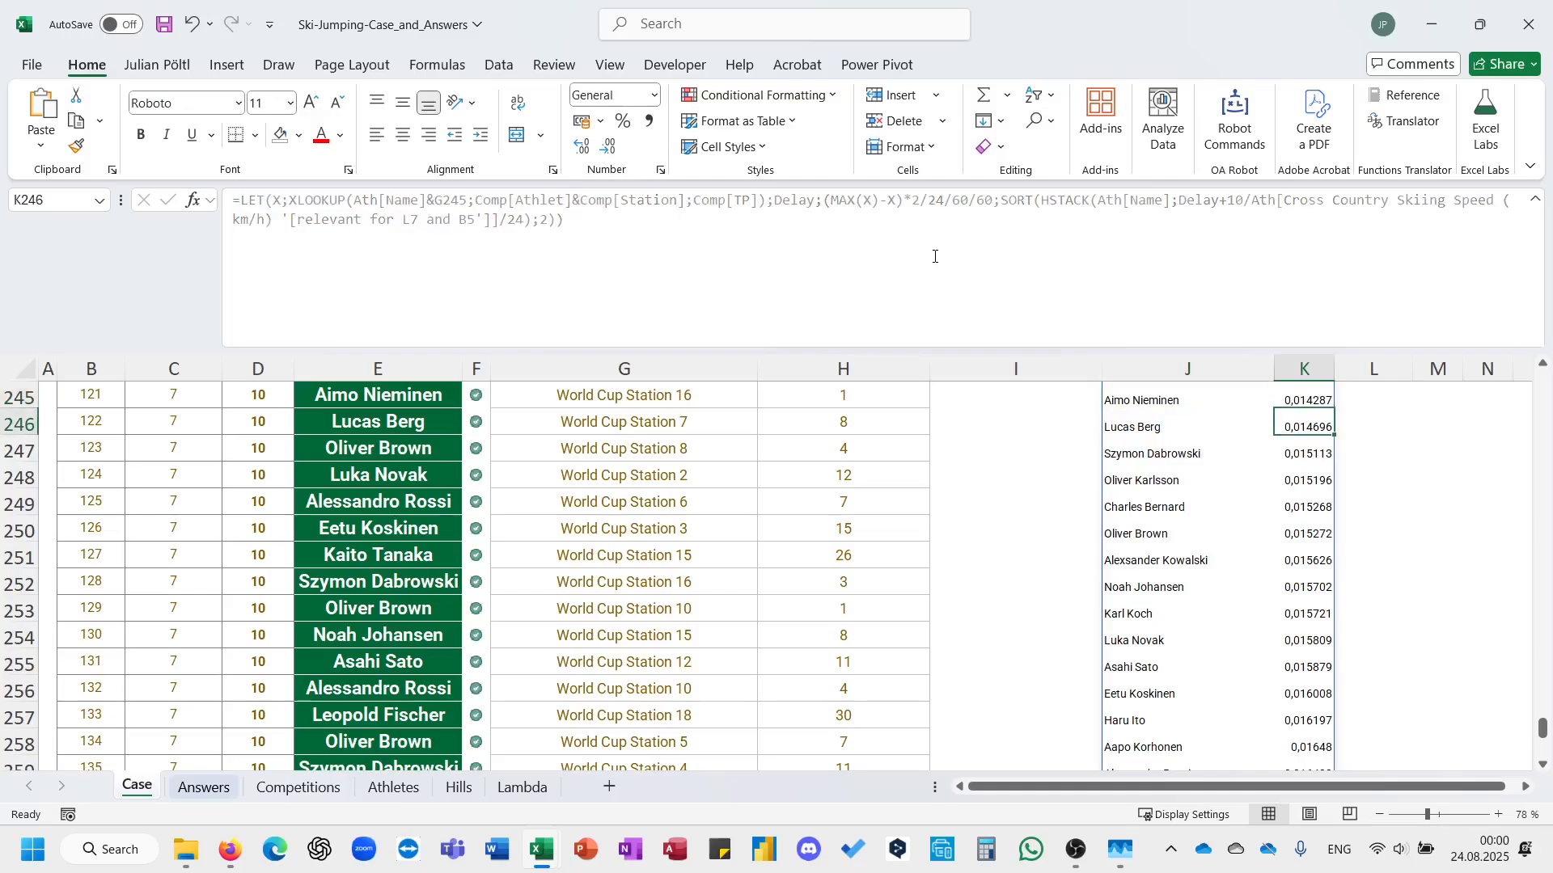
{"action": "key", "text": "Down"}
{"action": "key", "text": "Down"}
{"action": "key", "text": "Down"}
{"action": "key", "text": "Down"}
{"action": "key", "text": "Down"}
{"action": "key", "text": "Down"}
{"action": "key", "text": "Down"}
{"action": "key", "text": "Down"}
{"action": "key", "text": "Down"}
{"action": "key", "text": "Down"}
{"action": "key", "text": "Down"}
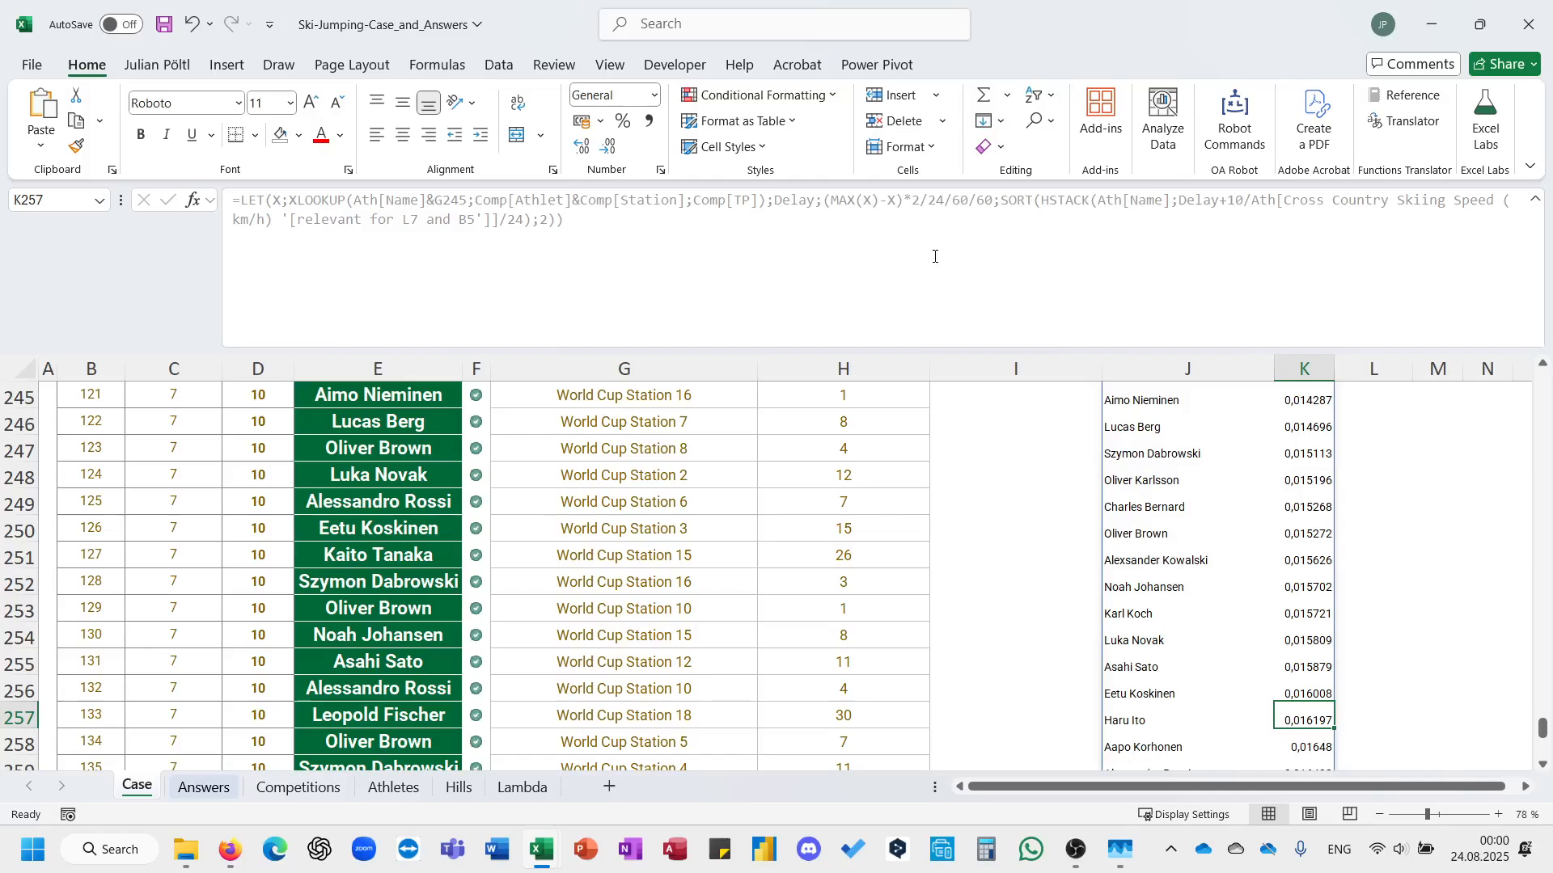
{"action": "left_click", "coordinate": [1143, 532]}
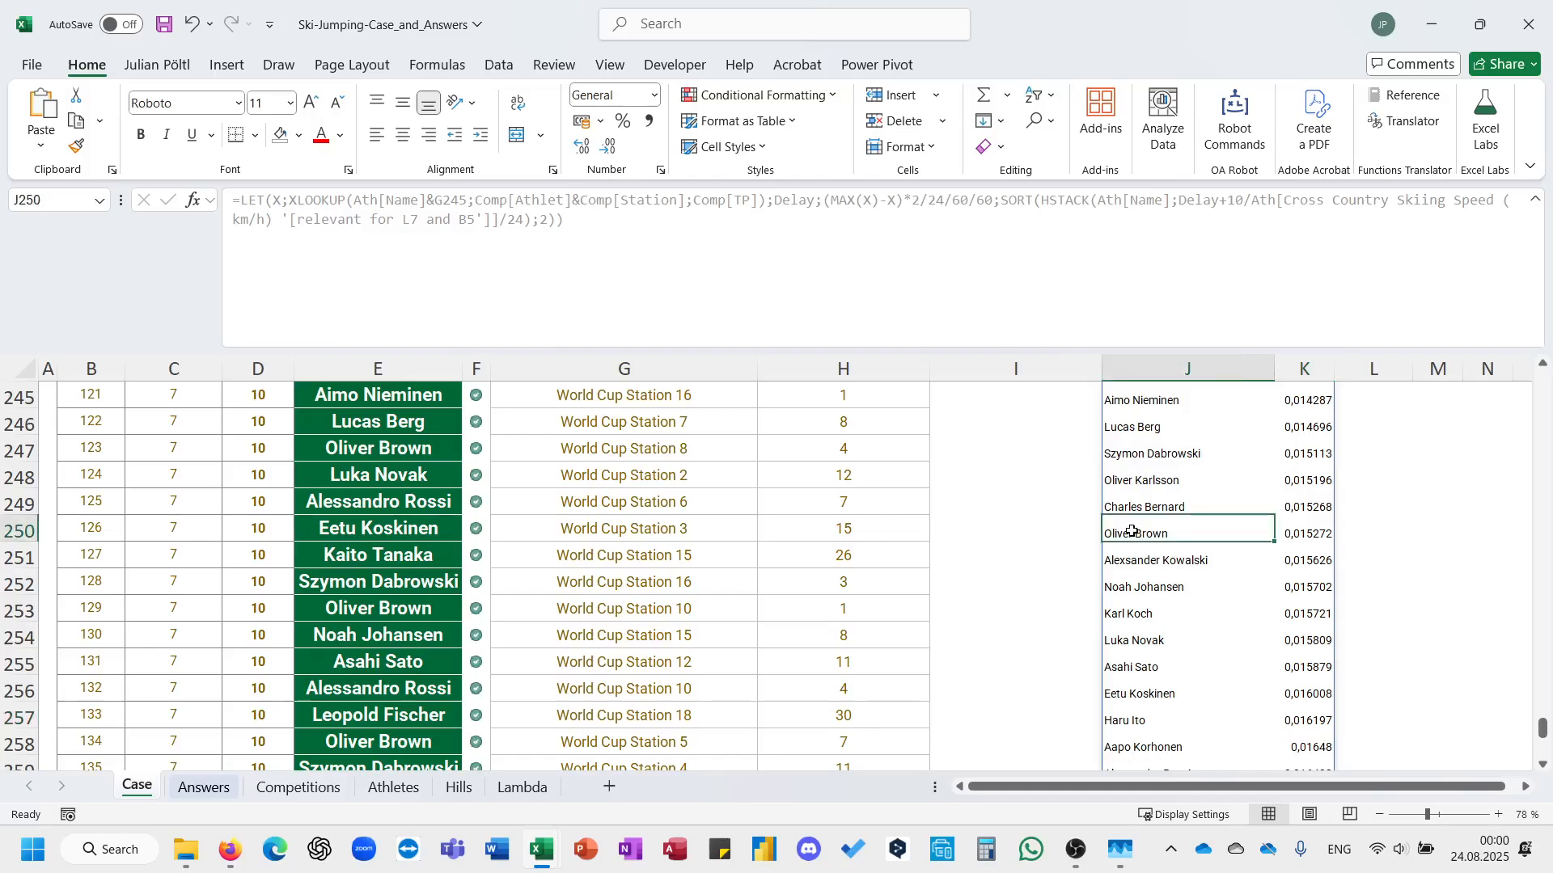
{"action": "scroll", "coordinate": [1145, 534], "scroll_direction": "up", "scroll_amount": 5}
{"action": "left_click", "coordinate": [1146, 680]}
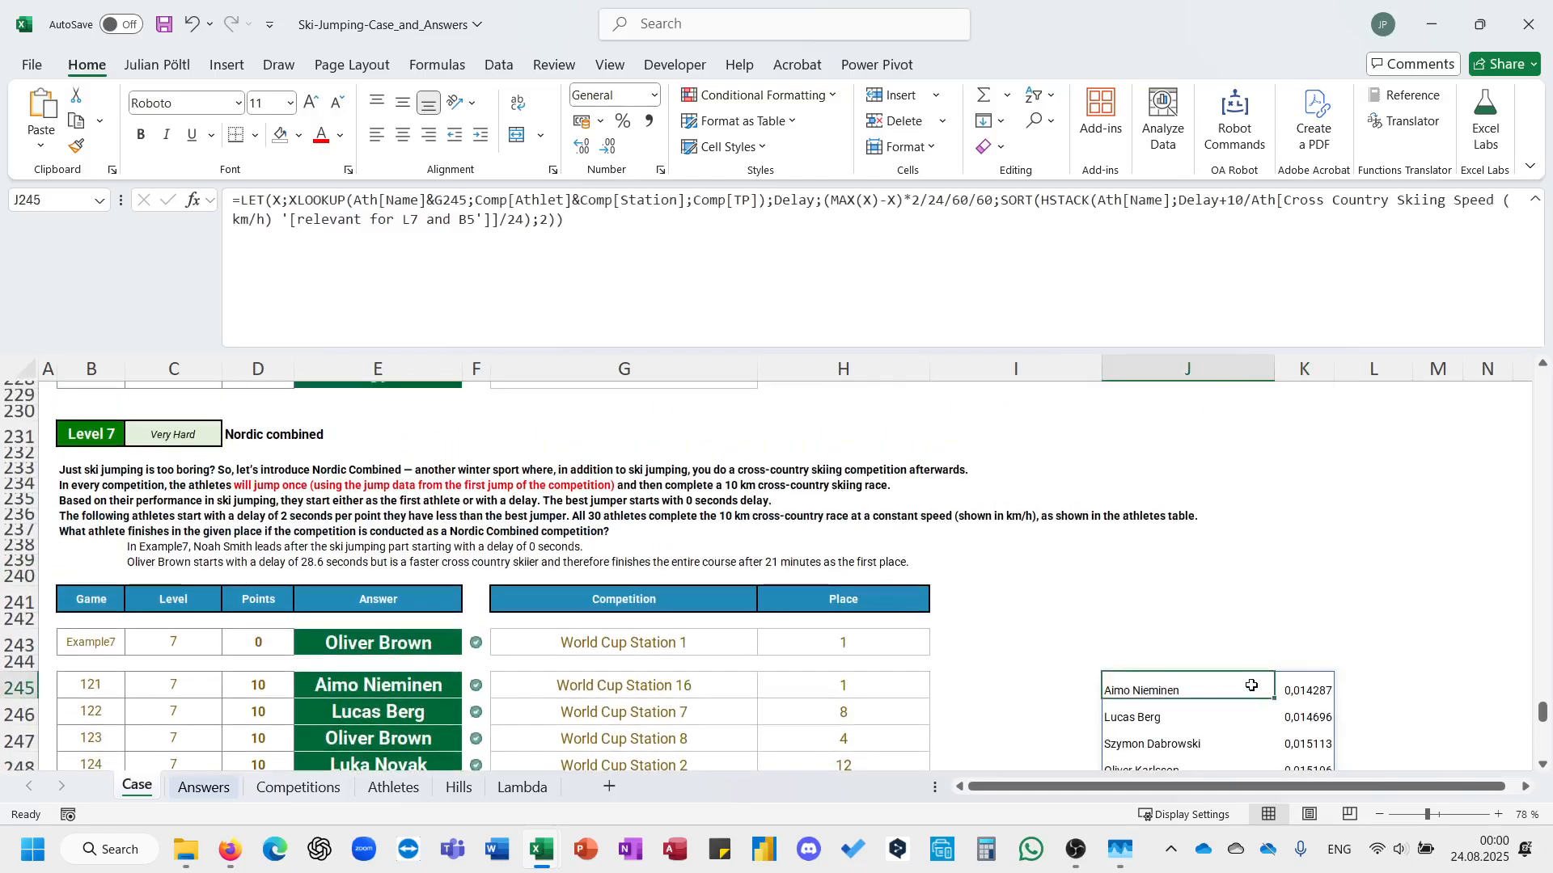
{"action": "left_click_drag", "start_coordinate": [1278, 687], "coordinate": [1283, 759]}
{"action": "left_click_drag", "start_coordinate": [1178, 686], "coordinate": [1160, 624]}
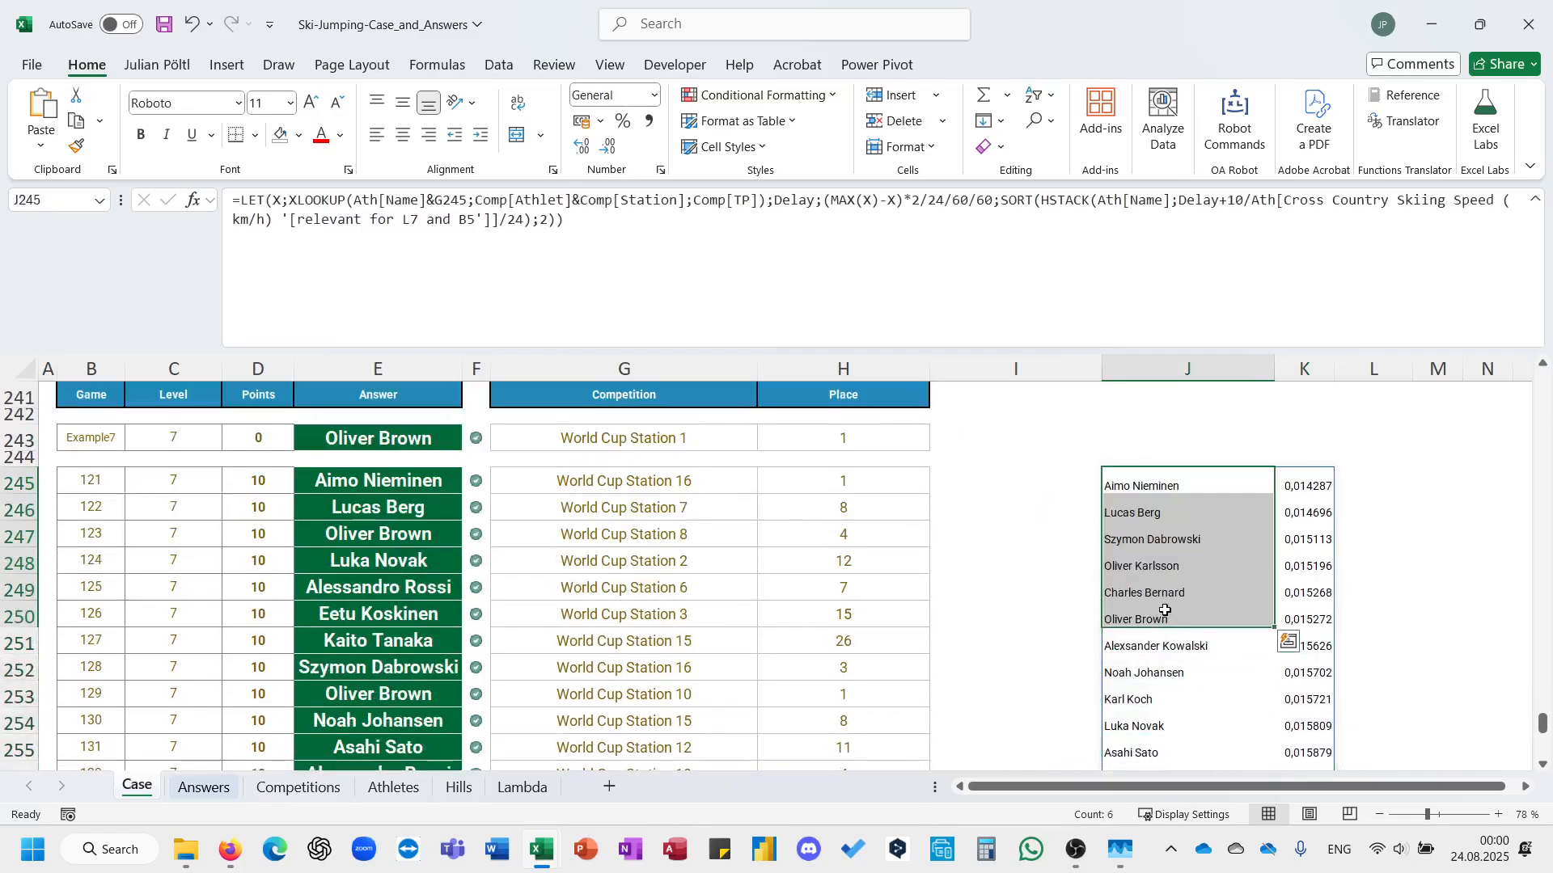
In the J245 formula, assign the SORT(HSTACK(...);2) array to a LET variable named S and remove the closing LET bracket.
{"action": "left_click", "coordinate": [1172, 486]}
{"action": "left_click", "coordinate": [964, 298]}
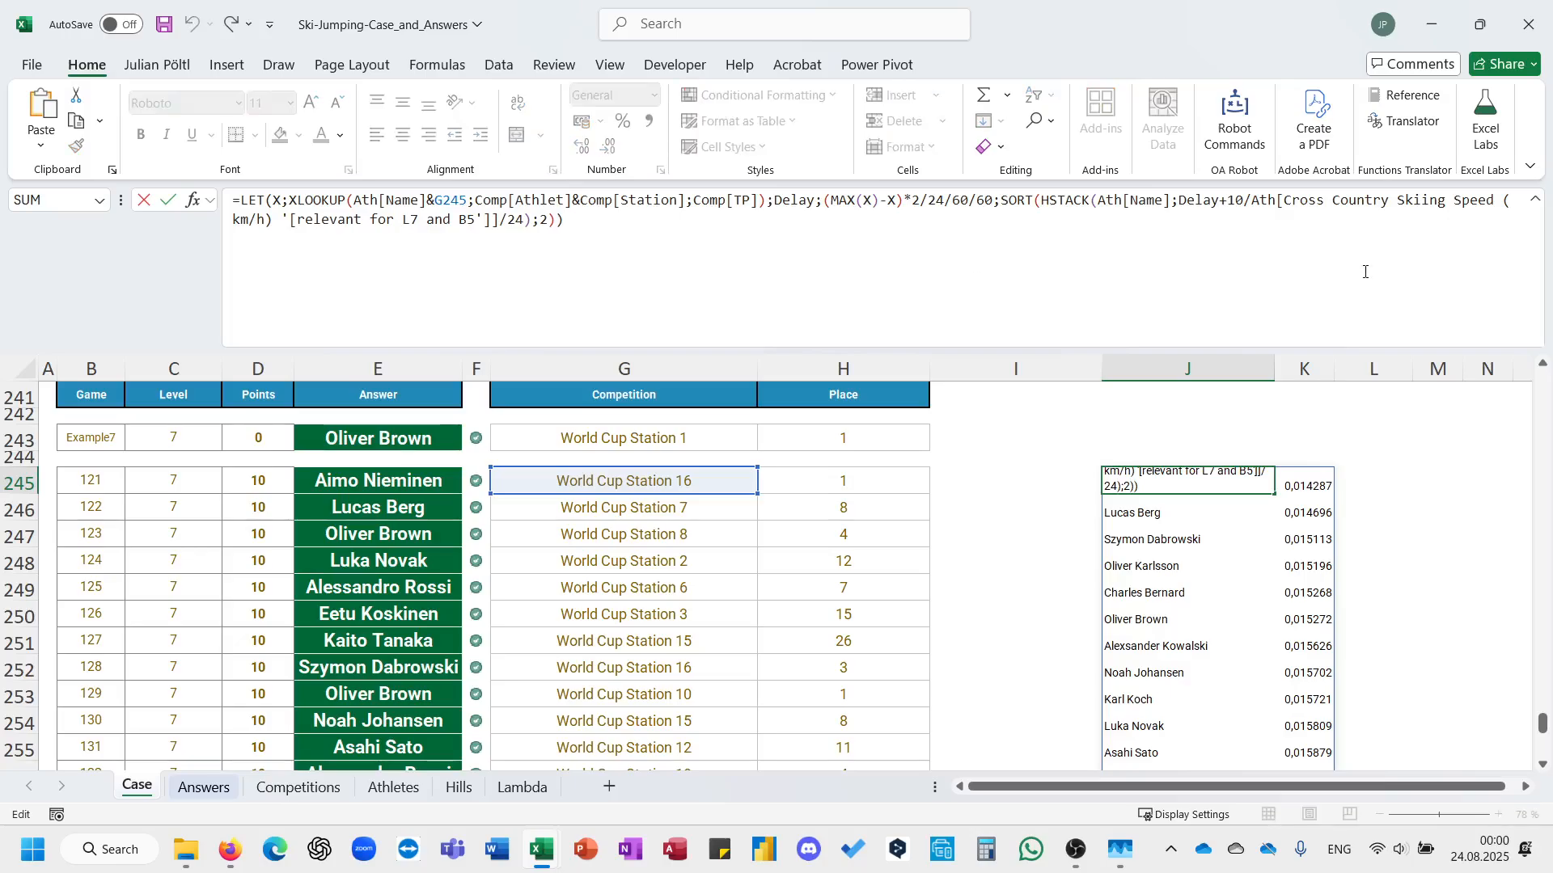
{"action": "left_click", "coordinate": [1005, 203]}
{"action": "type", "text": "S;"}
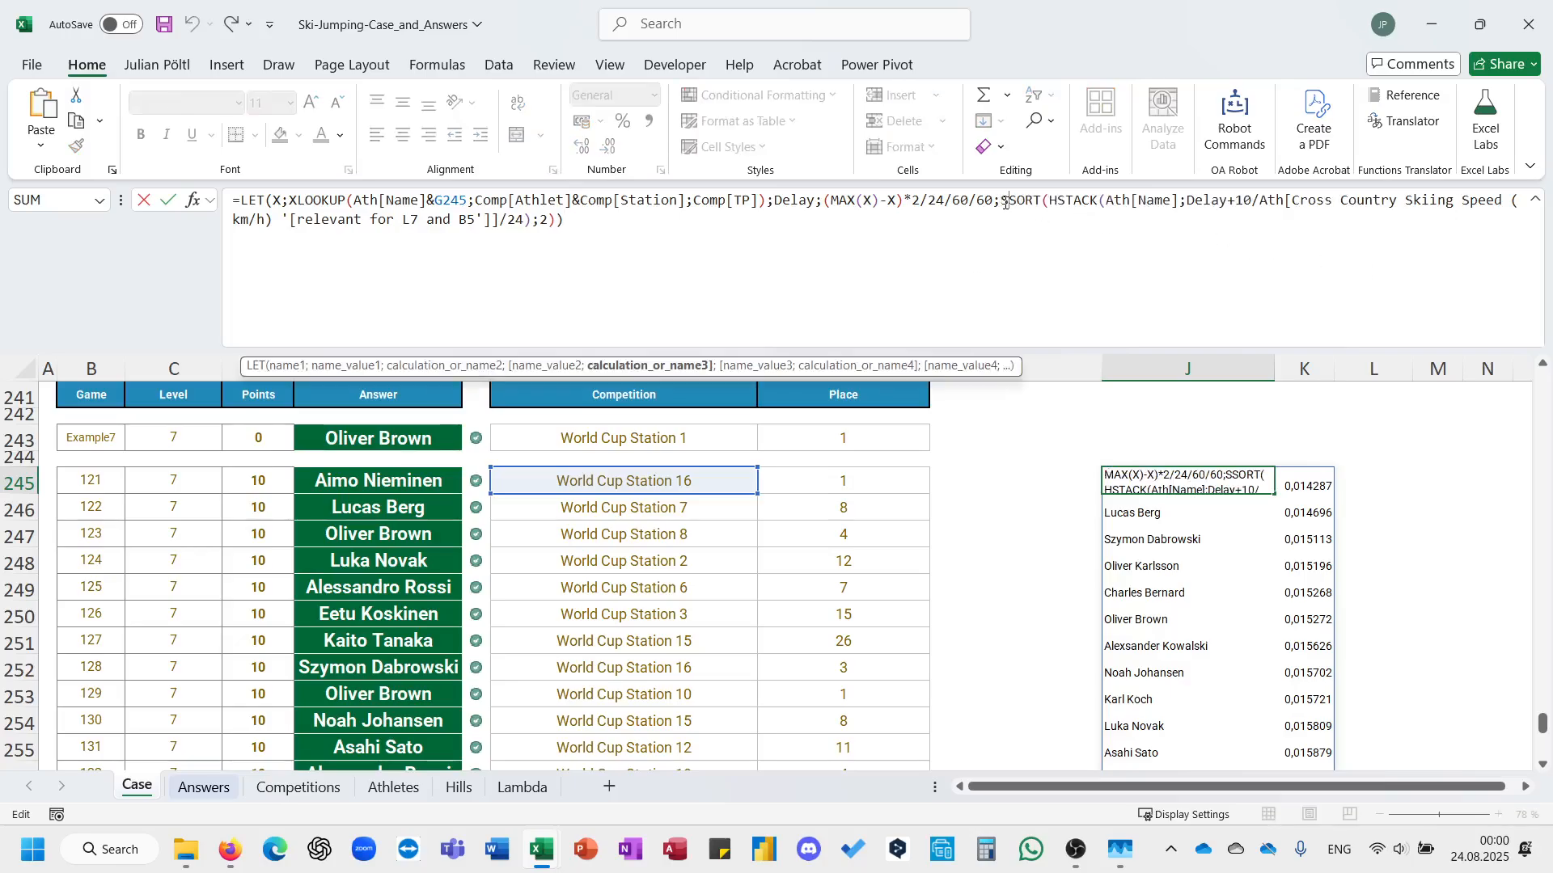
{"action": "left_click", "coordinate": [959, 242]}
{"action": "key", "text": "BackSpace"}
{"action": "key", "text": "BackSpace"}
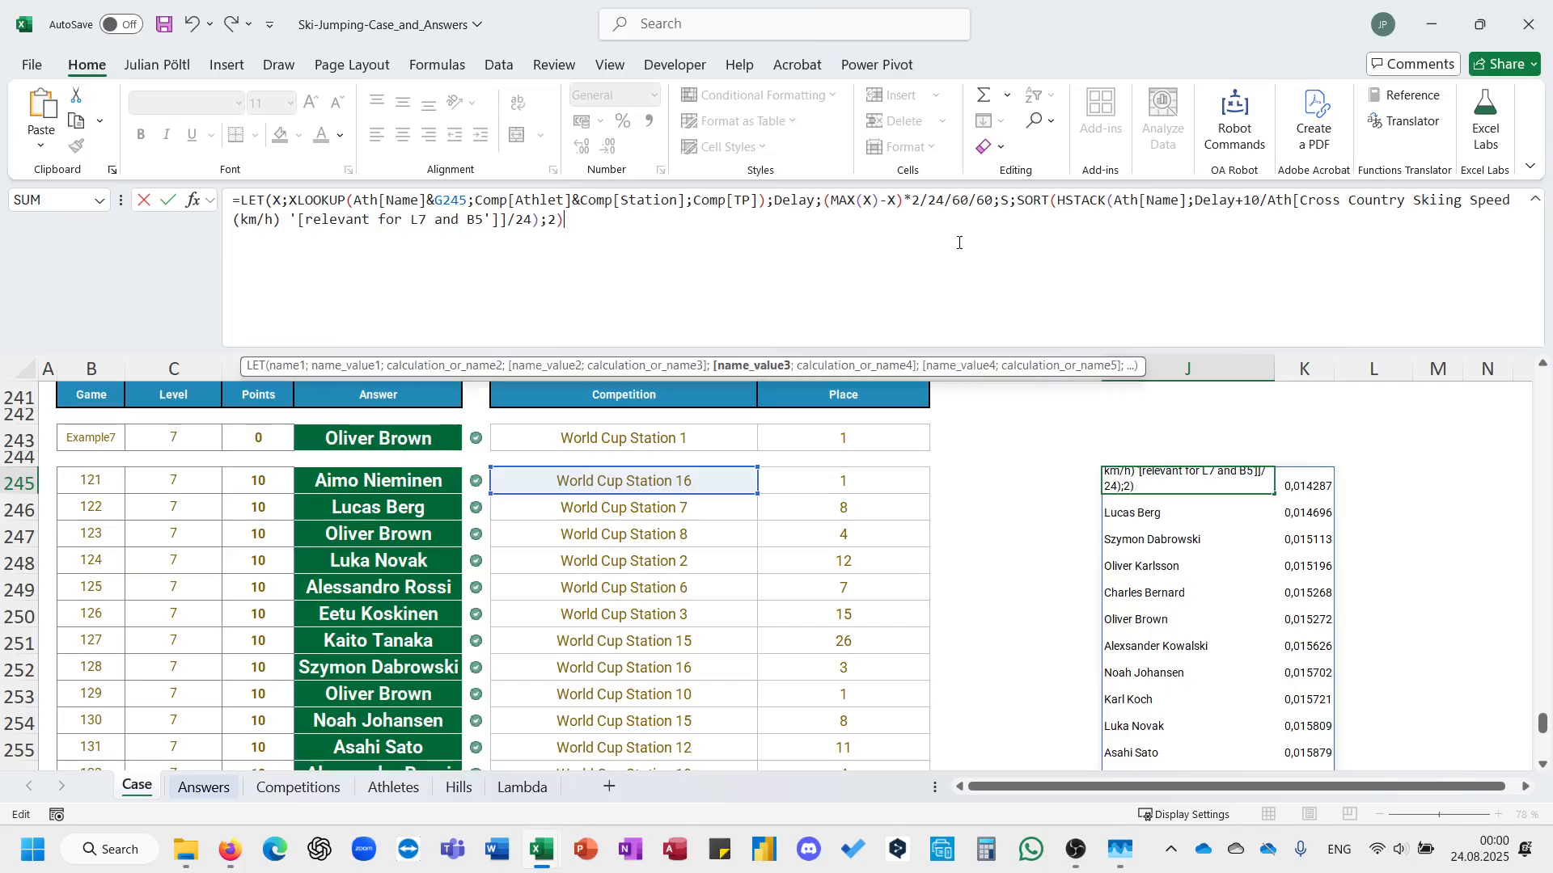
Complete the J245 LET formula with XMATCH(TAKE(S;;-1);TAKE(S;;-1)) as its final calculation and commit it.
{"action": "type", "text": ";xm"}
{"action": "key", "text": "Tab"}
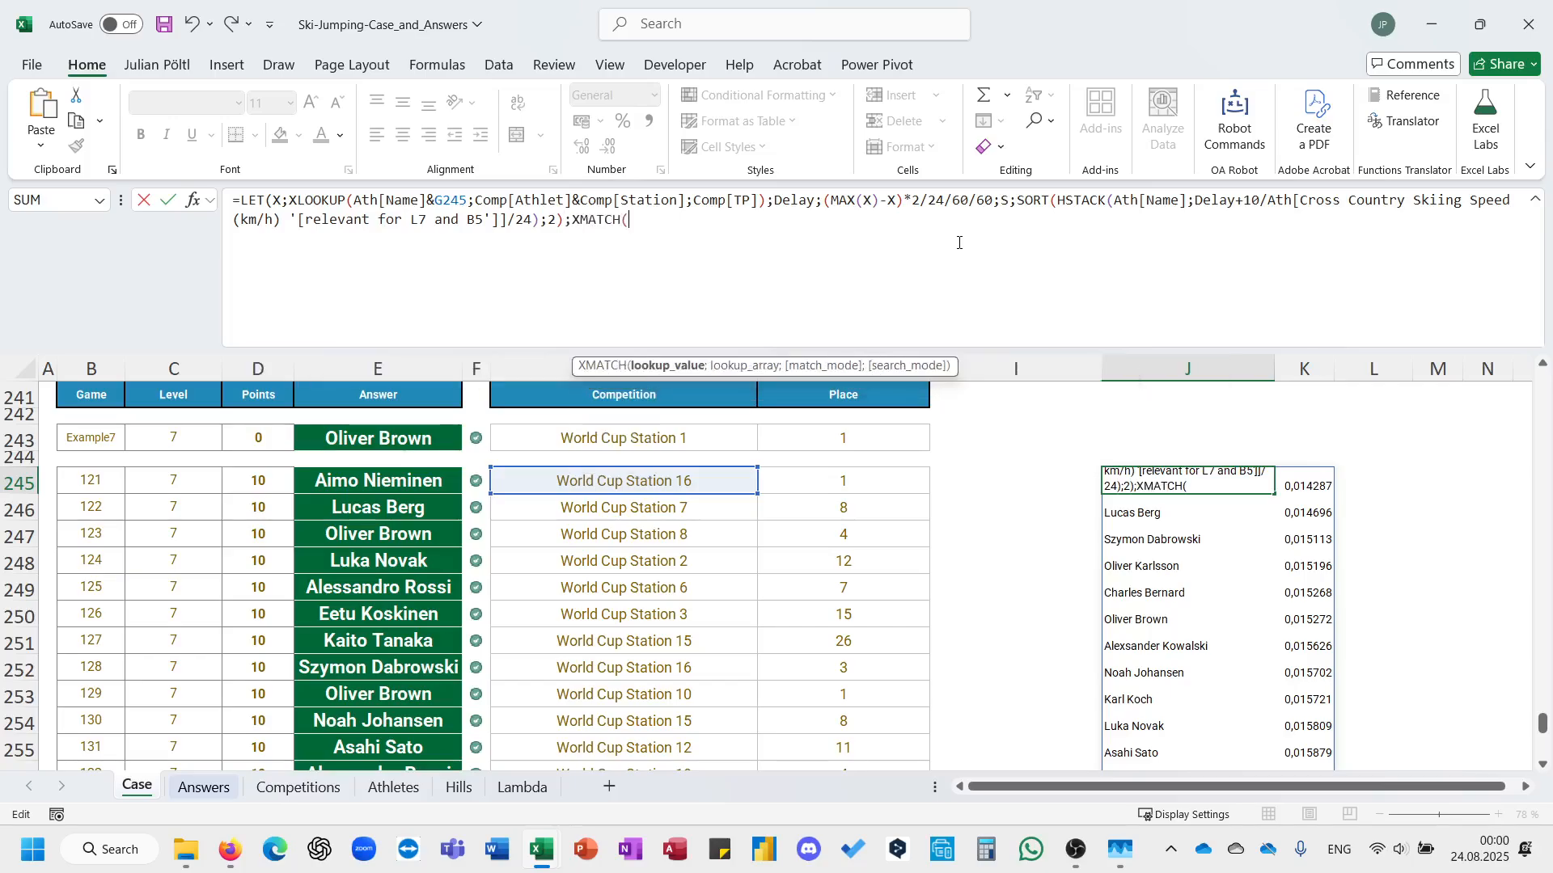
{"action": "type", "text": "ta"}
{"action": "key", "text": "Tab"}
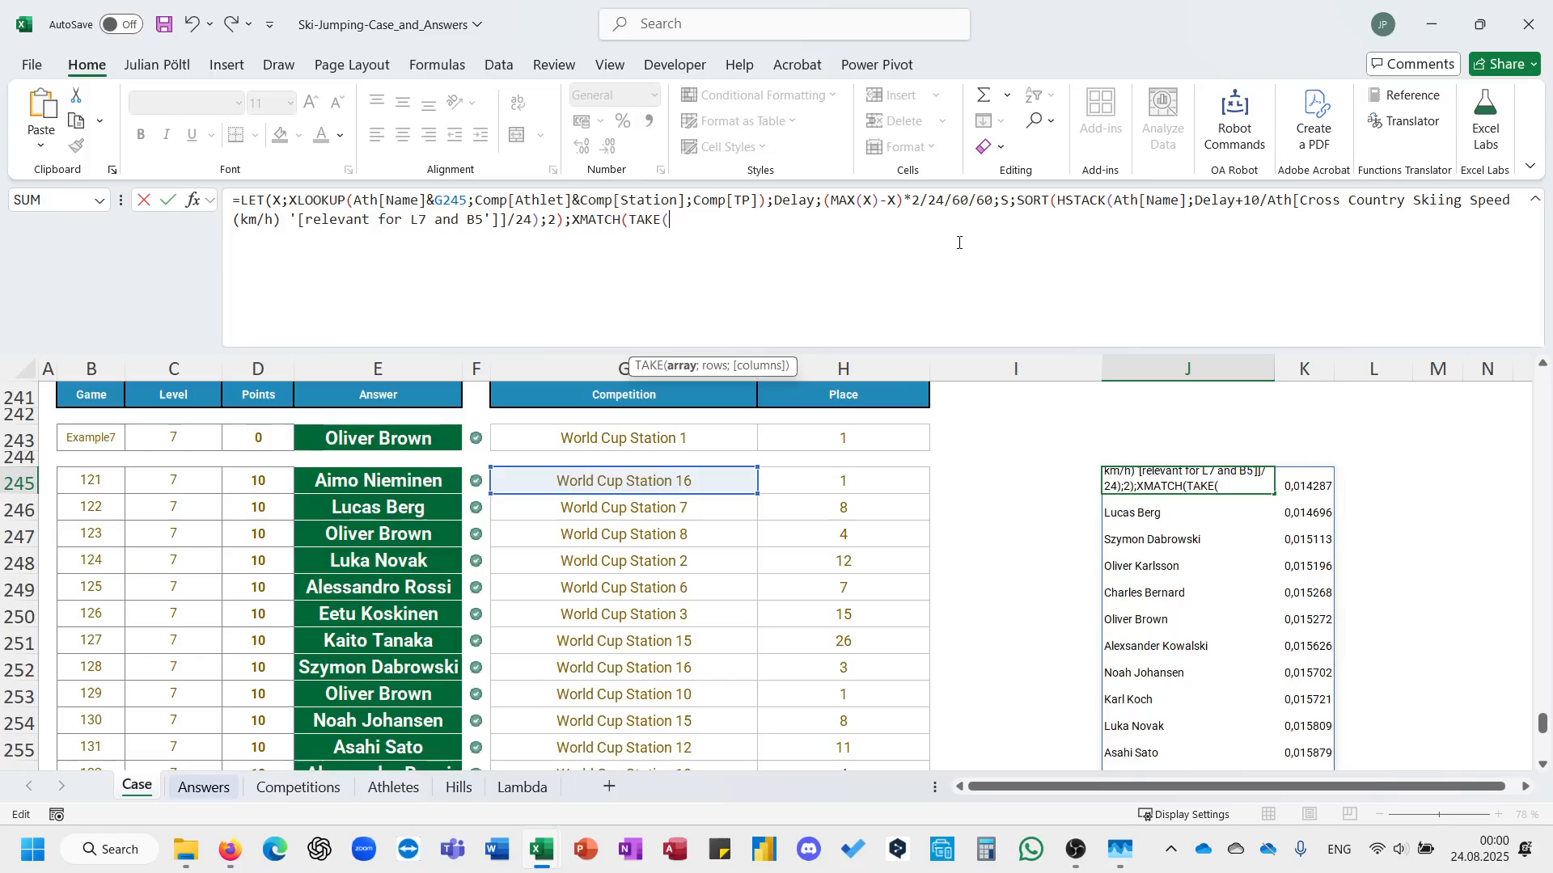
{"action": "type", "text": "S"}
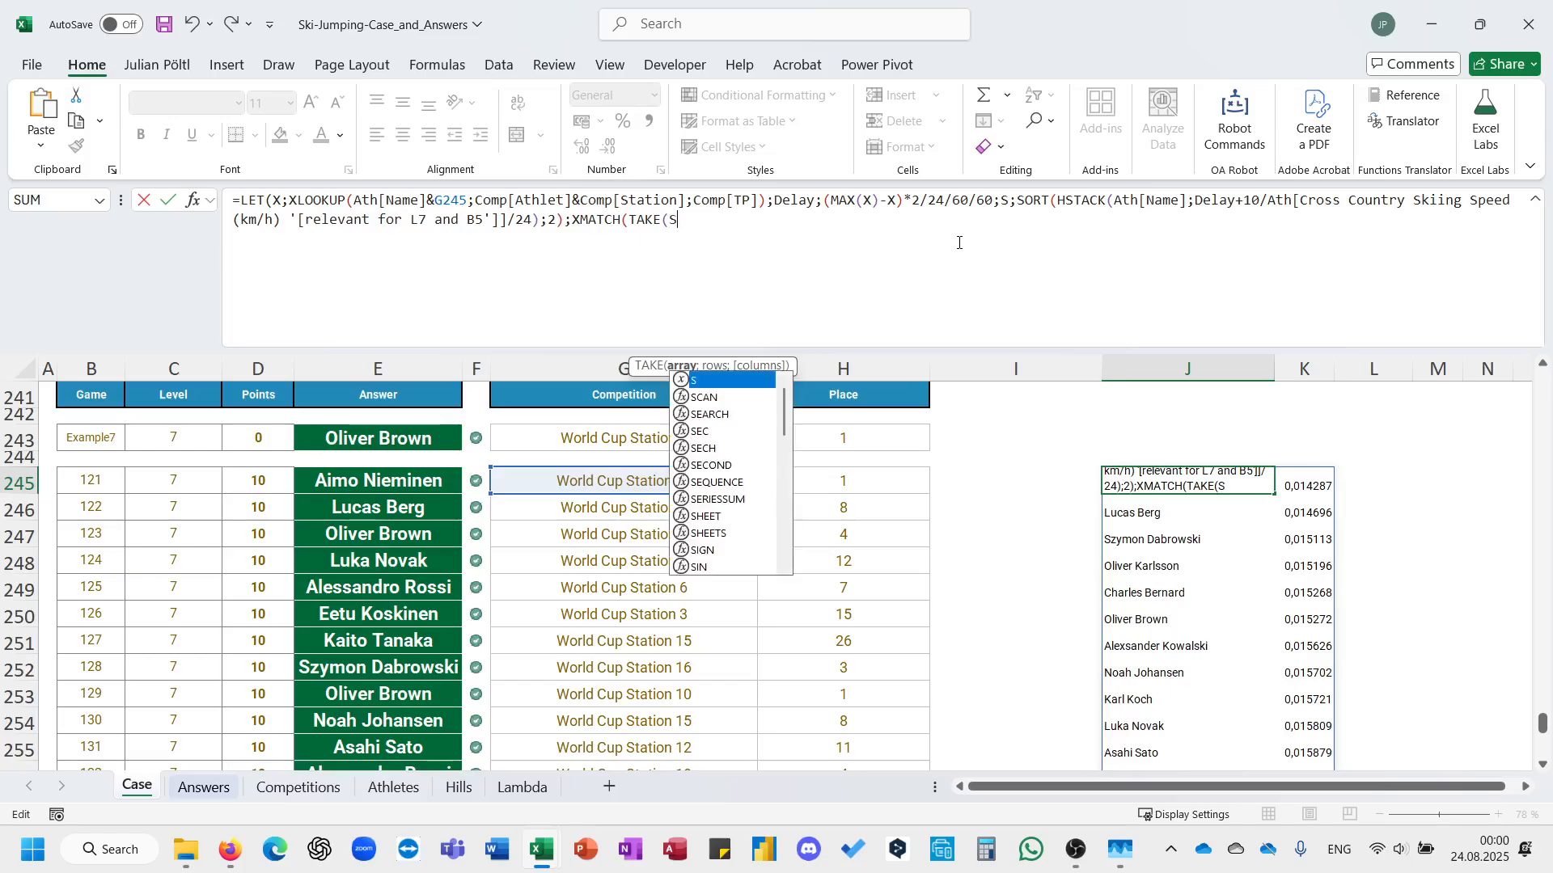
{"action": "type", "text": ";;"}
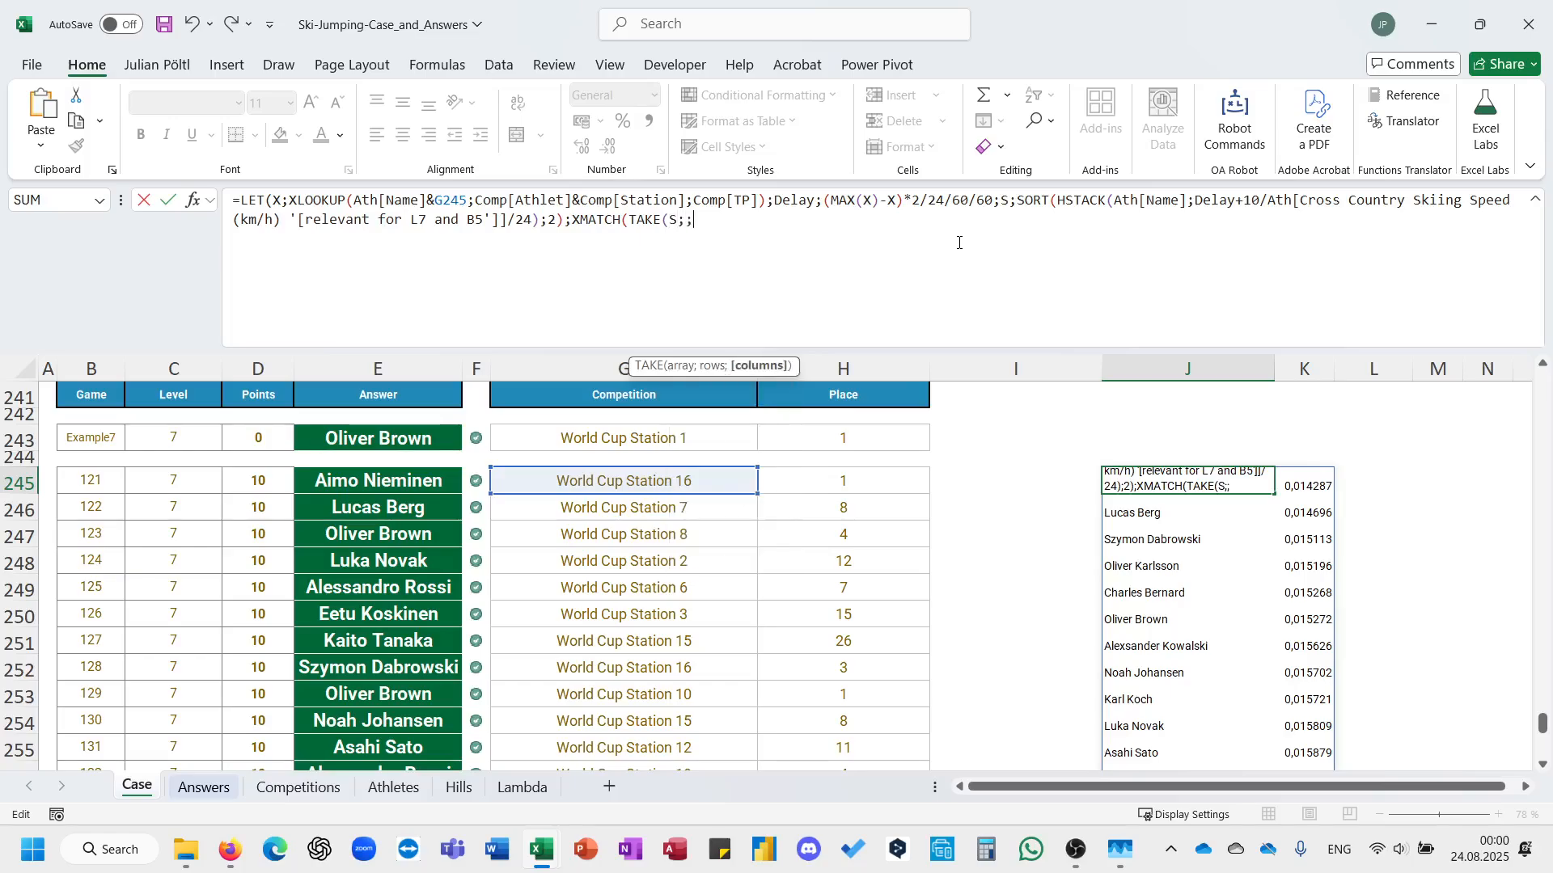
{"action": "type", "text": "-1);TAKE(Sl"}
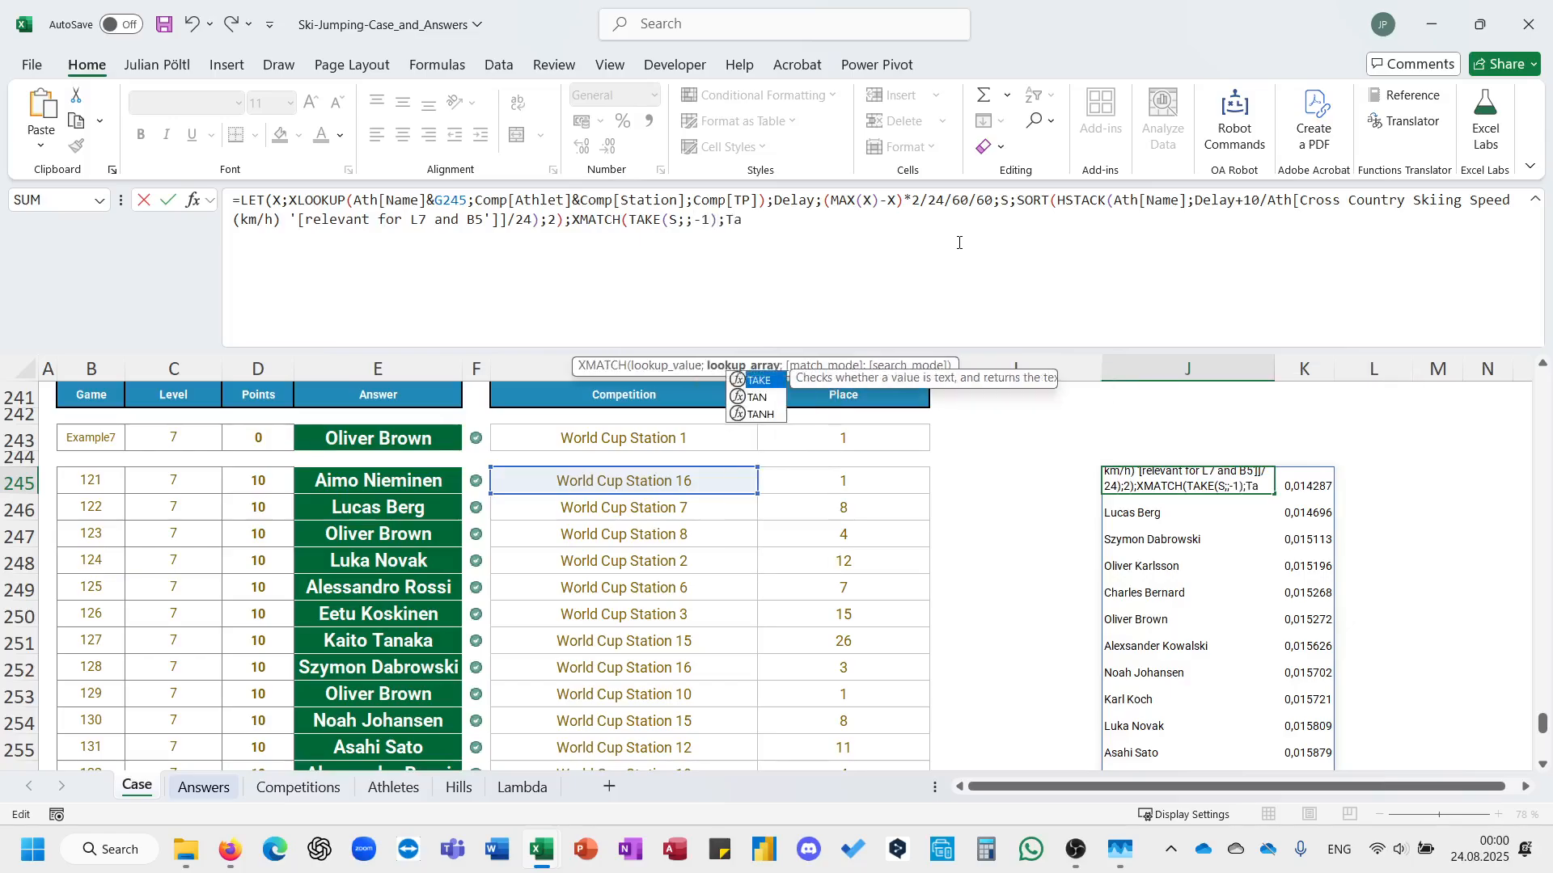
{"action": "key", "text": "BackSpace"}
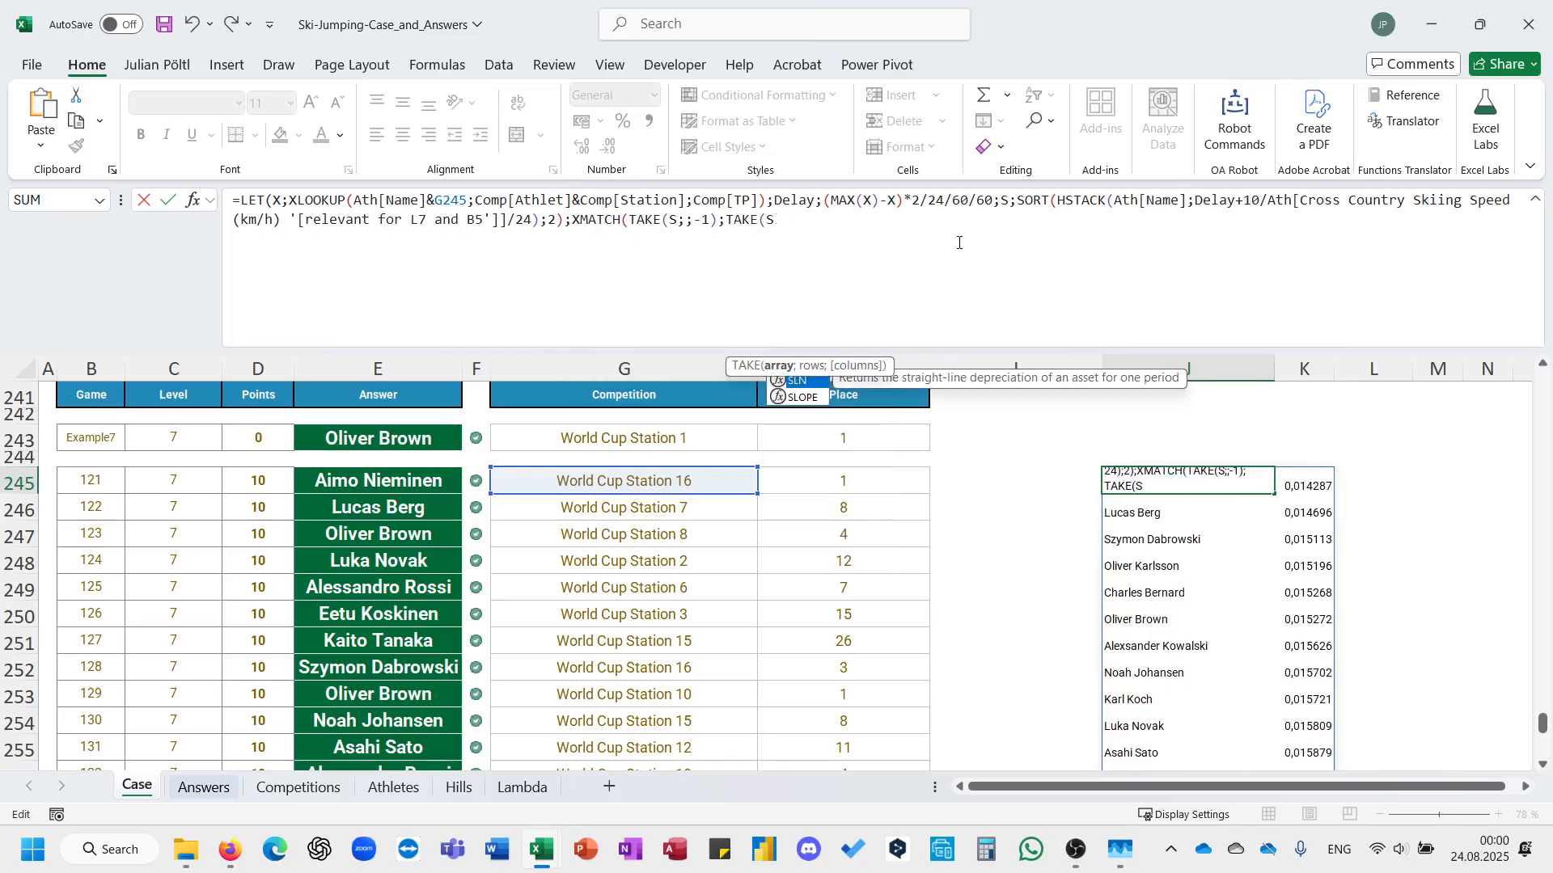
{"action": "type", "text": ";;-1)))"}
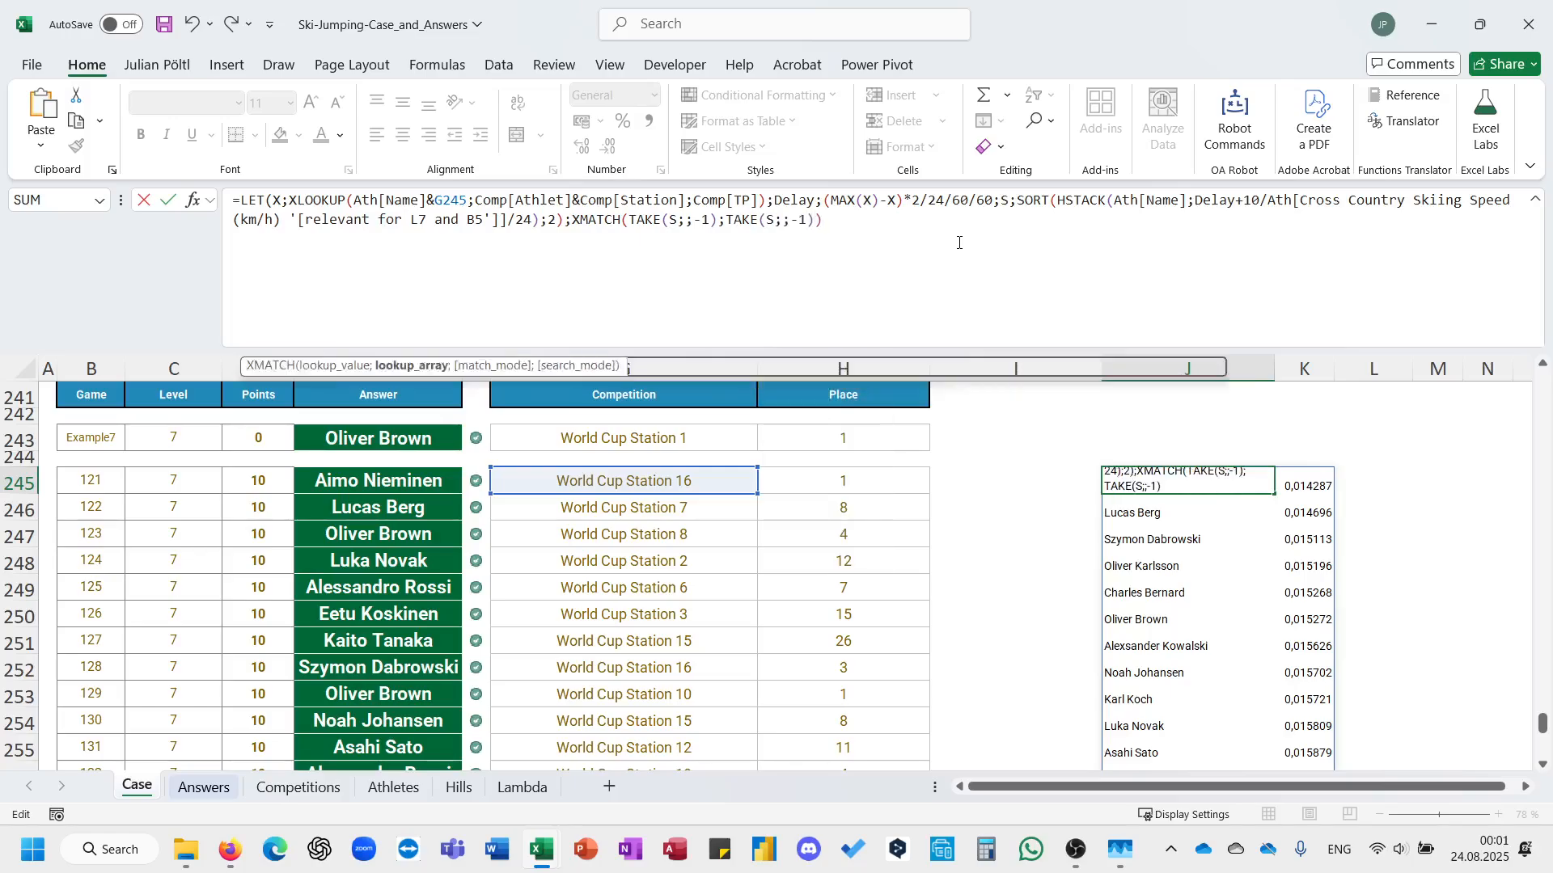
{"action": "key", "text": "ctrl+Return"}
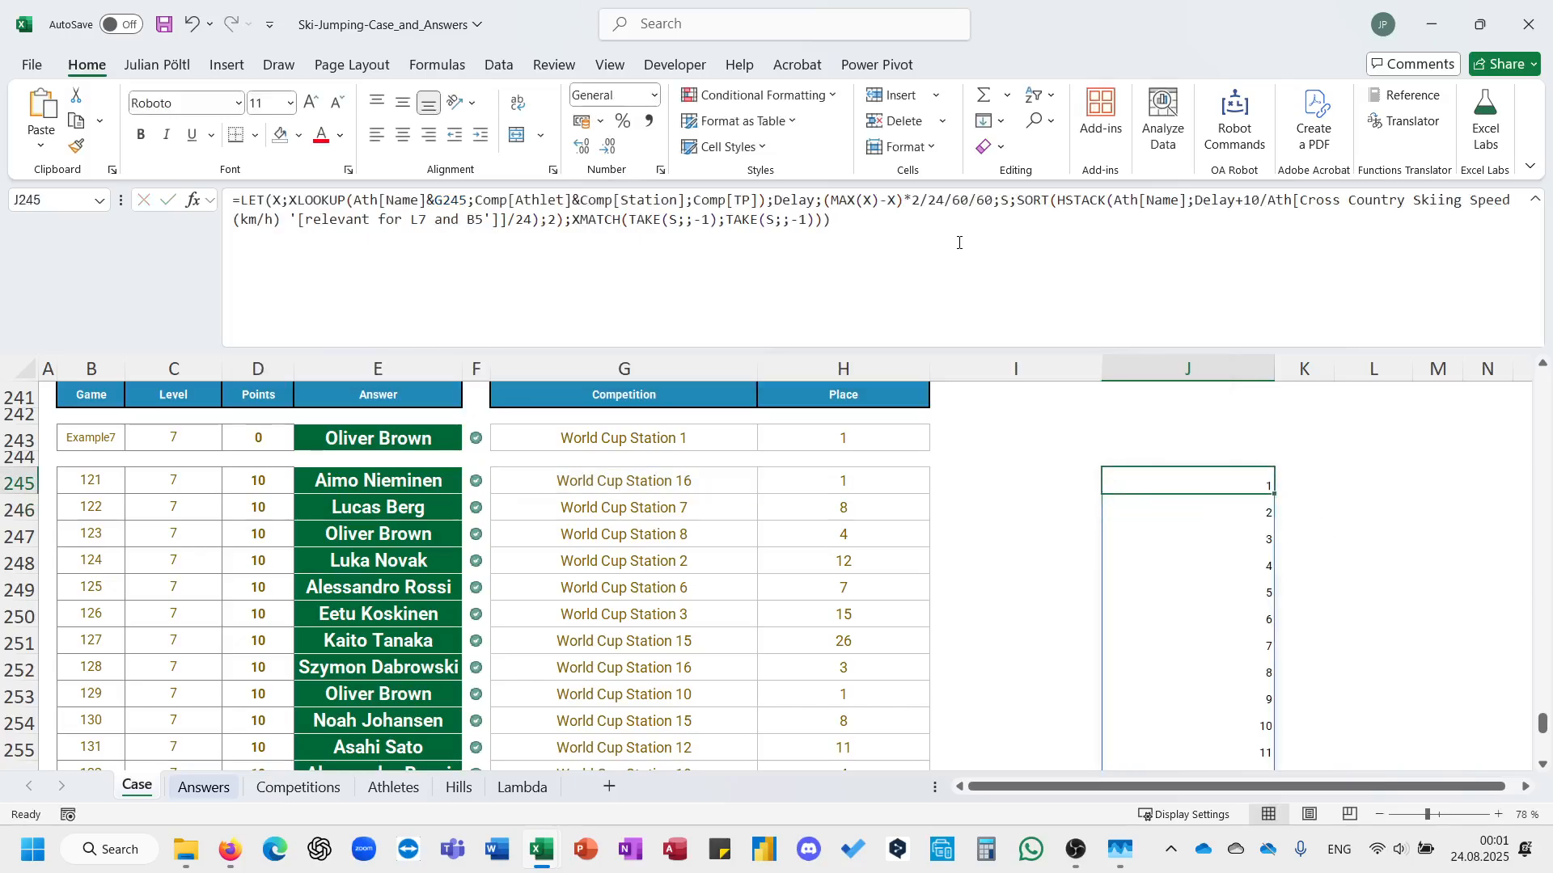
Insert an XLOOKUP before XMATCH in J245, referencing the place numbers L165# and the points range $K$165:$K$174 from Level 5.
{"action": "left_click", "coordinate": [574, 225]}
{"action": "type", "text": "xl"}
{"action": "key", "text": "Tab"}
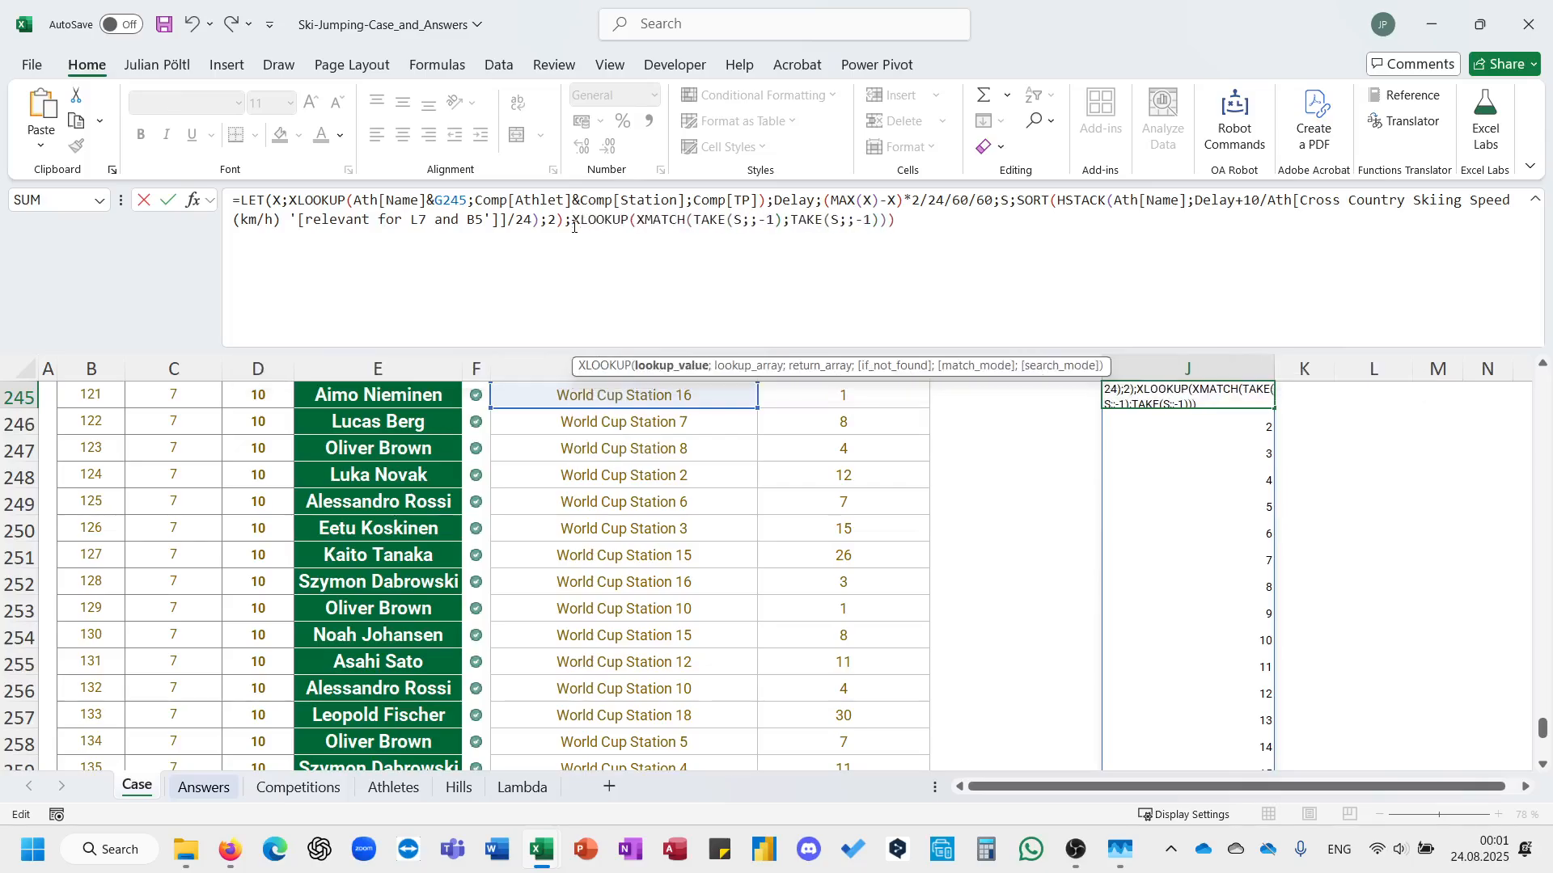
{"action": "scroll", "coordinate": [978, 518], "scroll_direction": "up", "scroll_amount": 20}
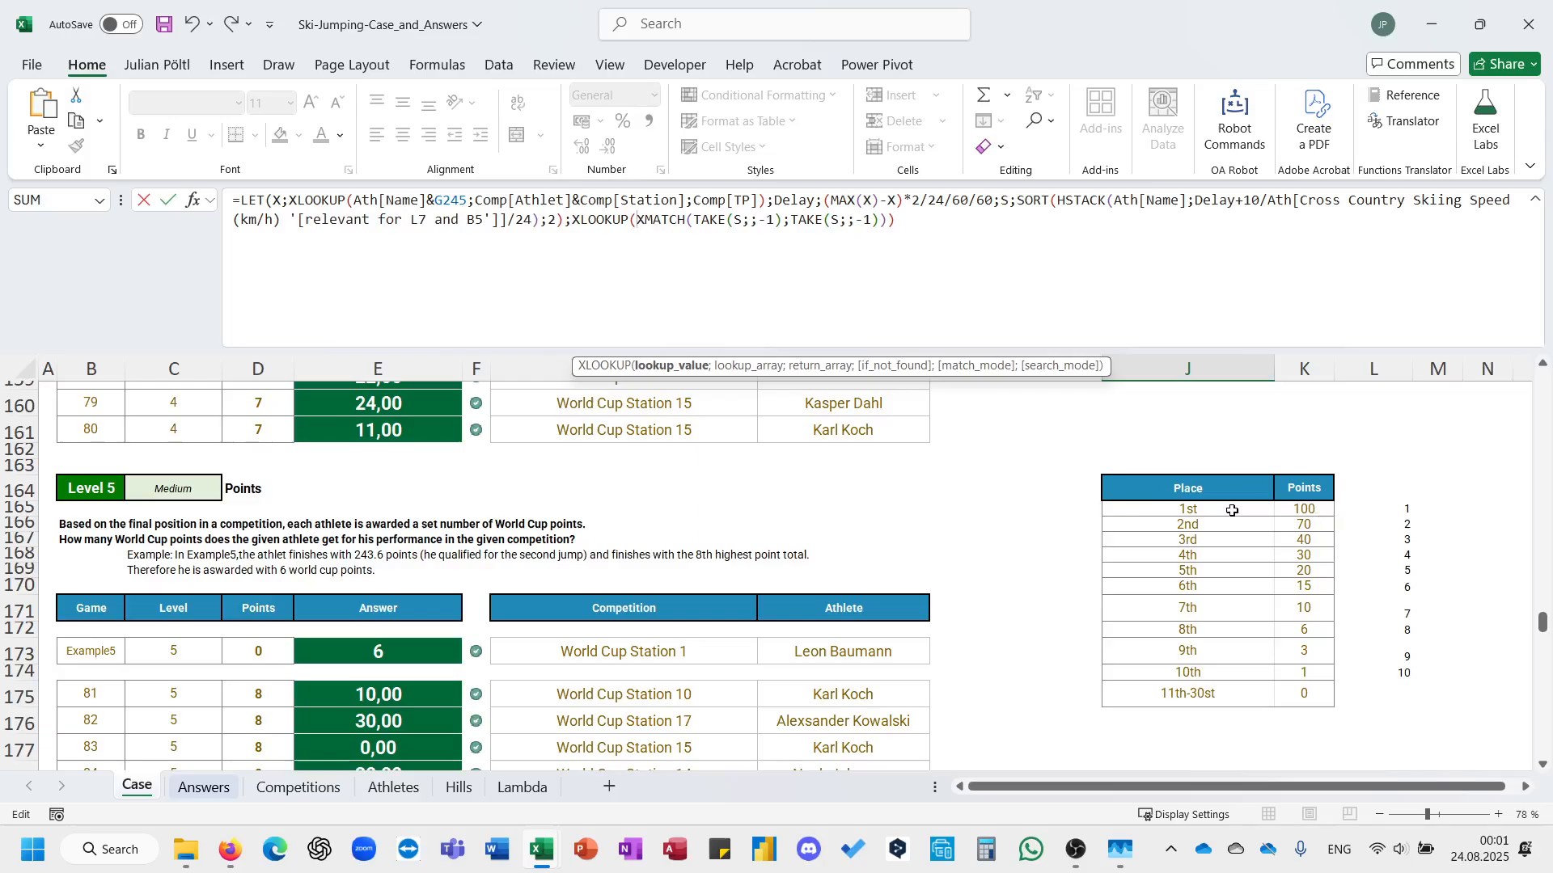
{"action": "left_click_drag", "start_coordinate": [1384, 523], "coordinate": [1390, 683]}
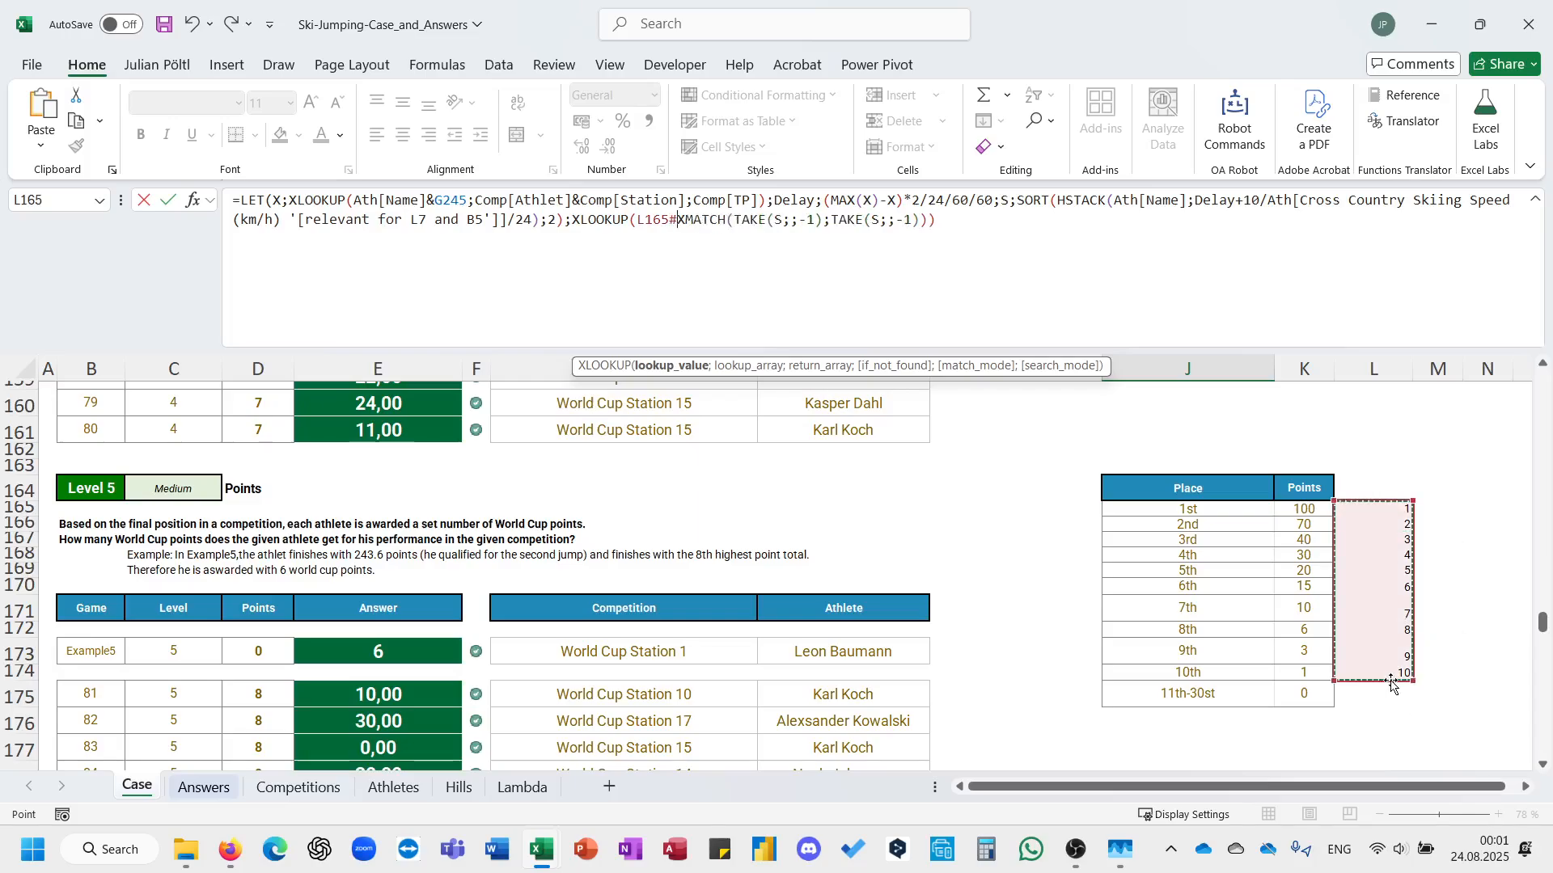
{"action": "type", "text": ";"}
{"action": "scroll", "coordinate": [1390, 681], "scroll_direction": "up", "scroll_amount": 20}
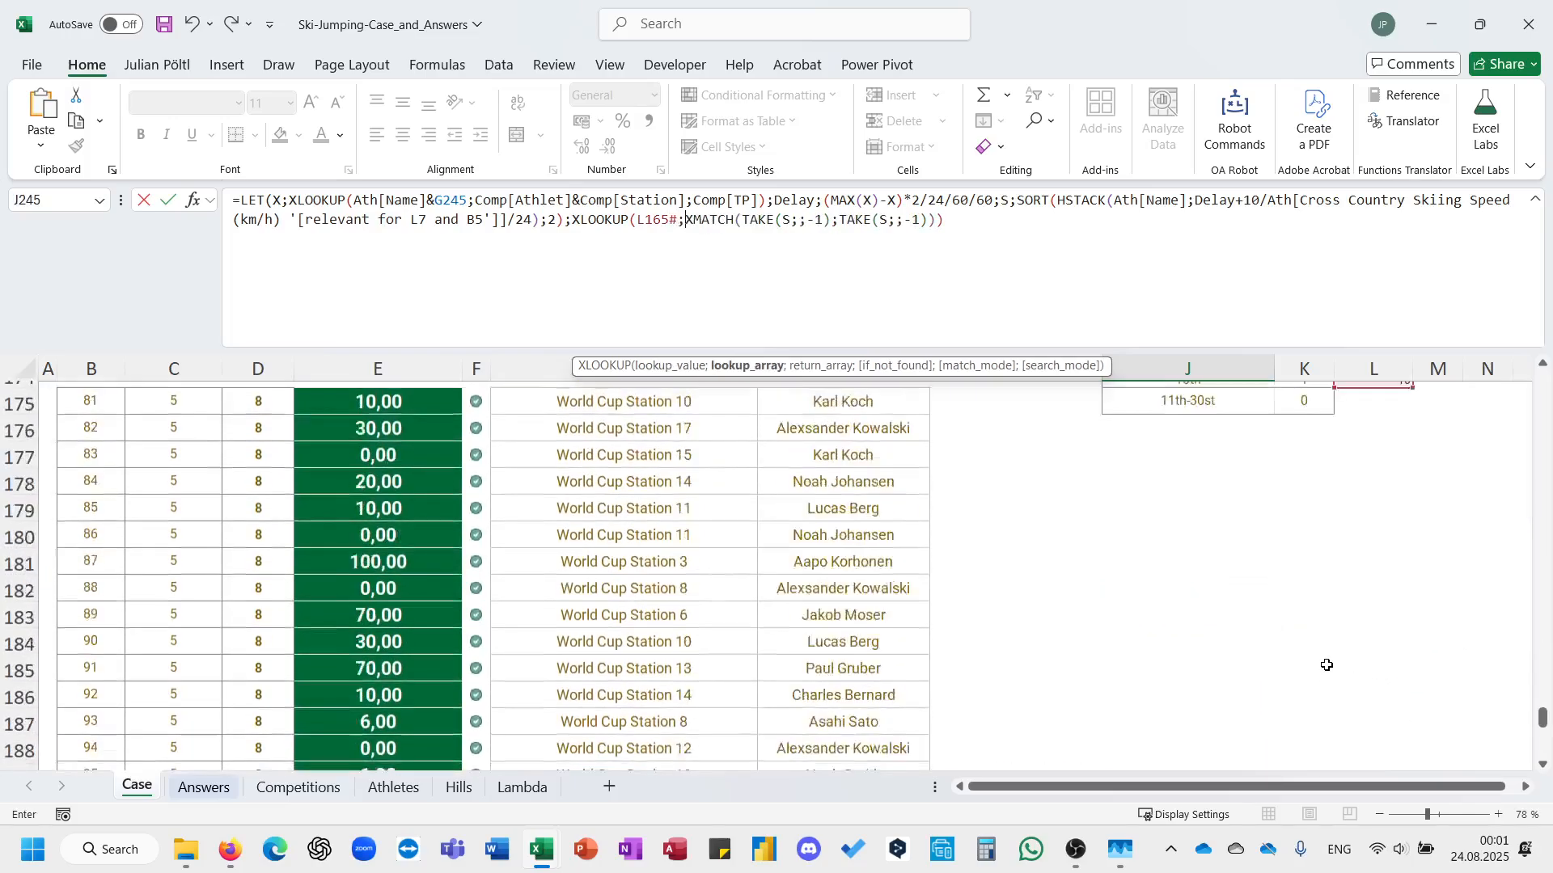
{"action": "left_click_drag", "start_coordinate": [1304, 593], "coordinate": [1300, 754]}
{"action": "key", "text": "F4"}
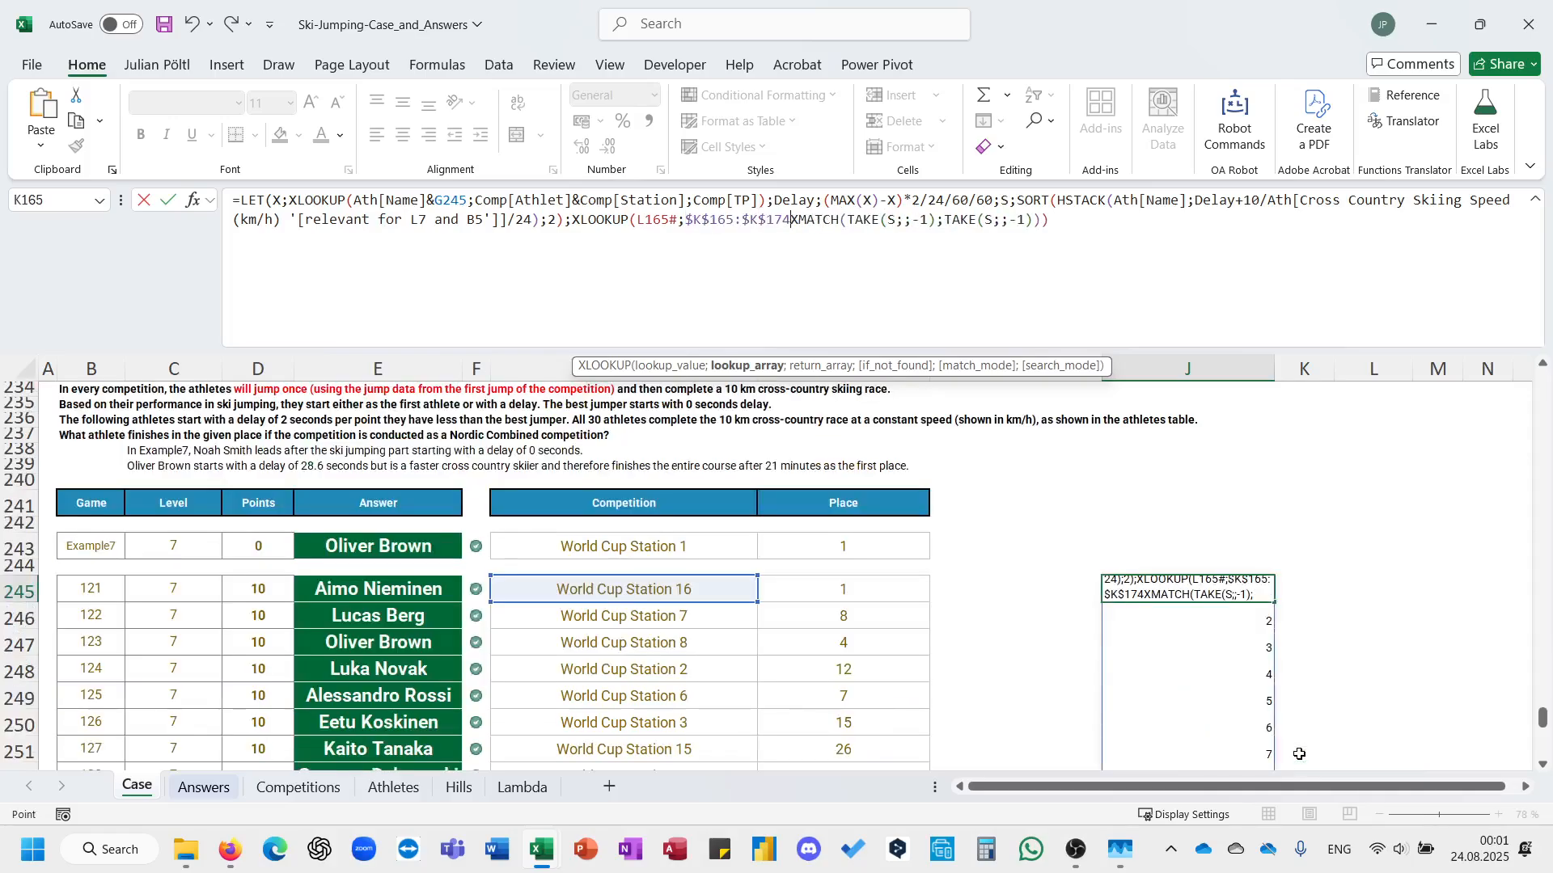
{"action": "type", "text": ";"}
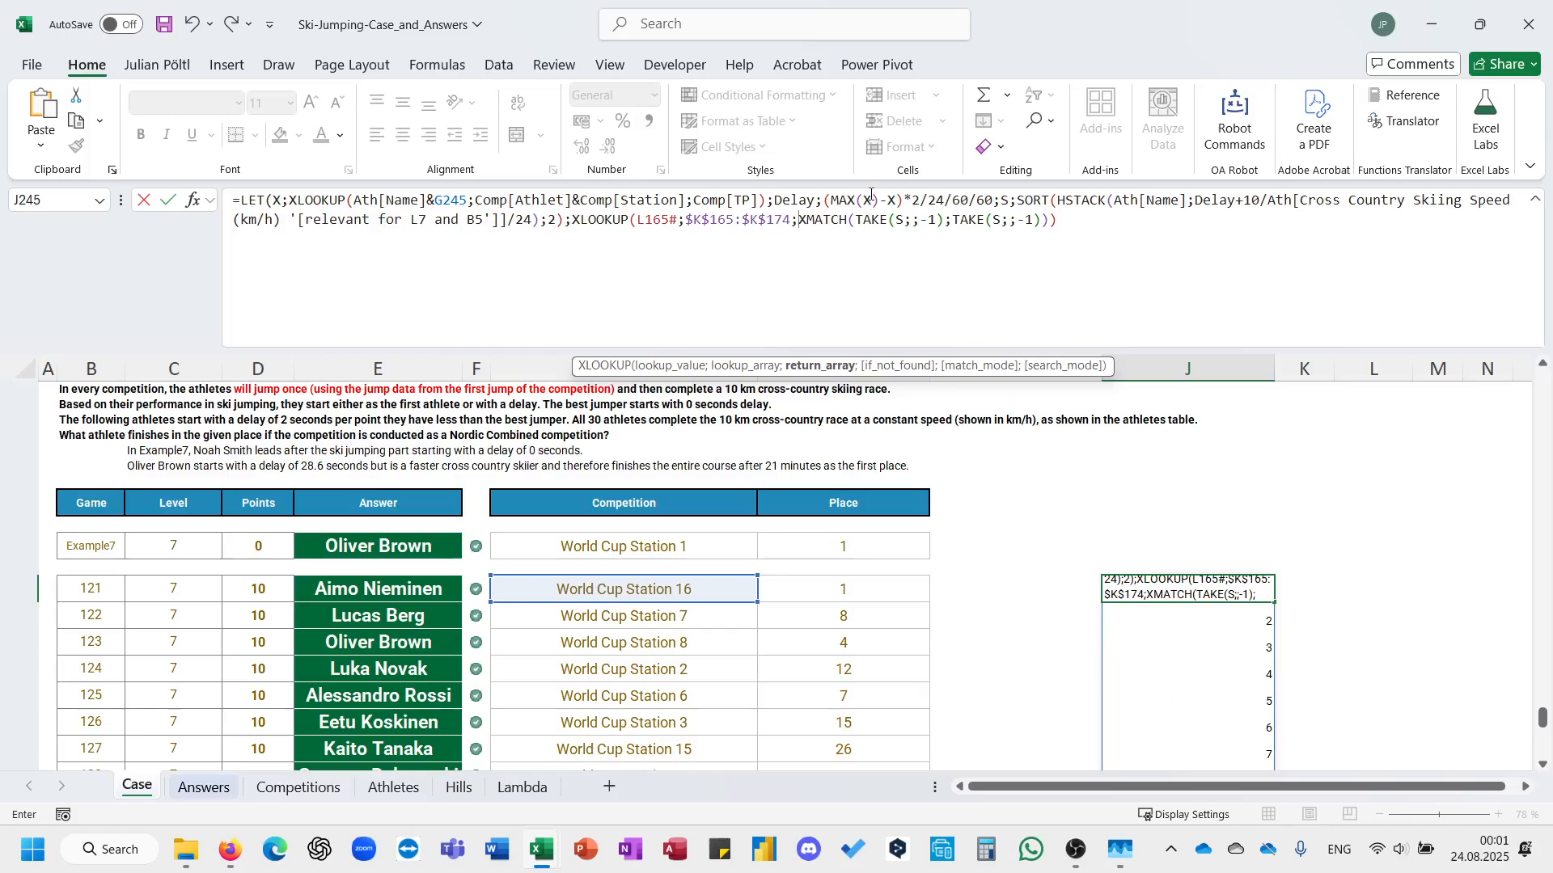
Move the XMATCH(TAKE(S;;-1);TAKE(S;;-1)) expression to the front of XLOOKUP as its lookup value.
{"action": "left_click_drag", "start_coordinate": [1054, 219], "coordinate": [799, 219]}
{"action": "key", "text": "ctrl+x"}
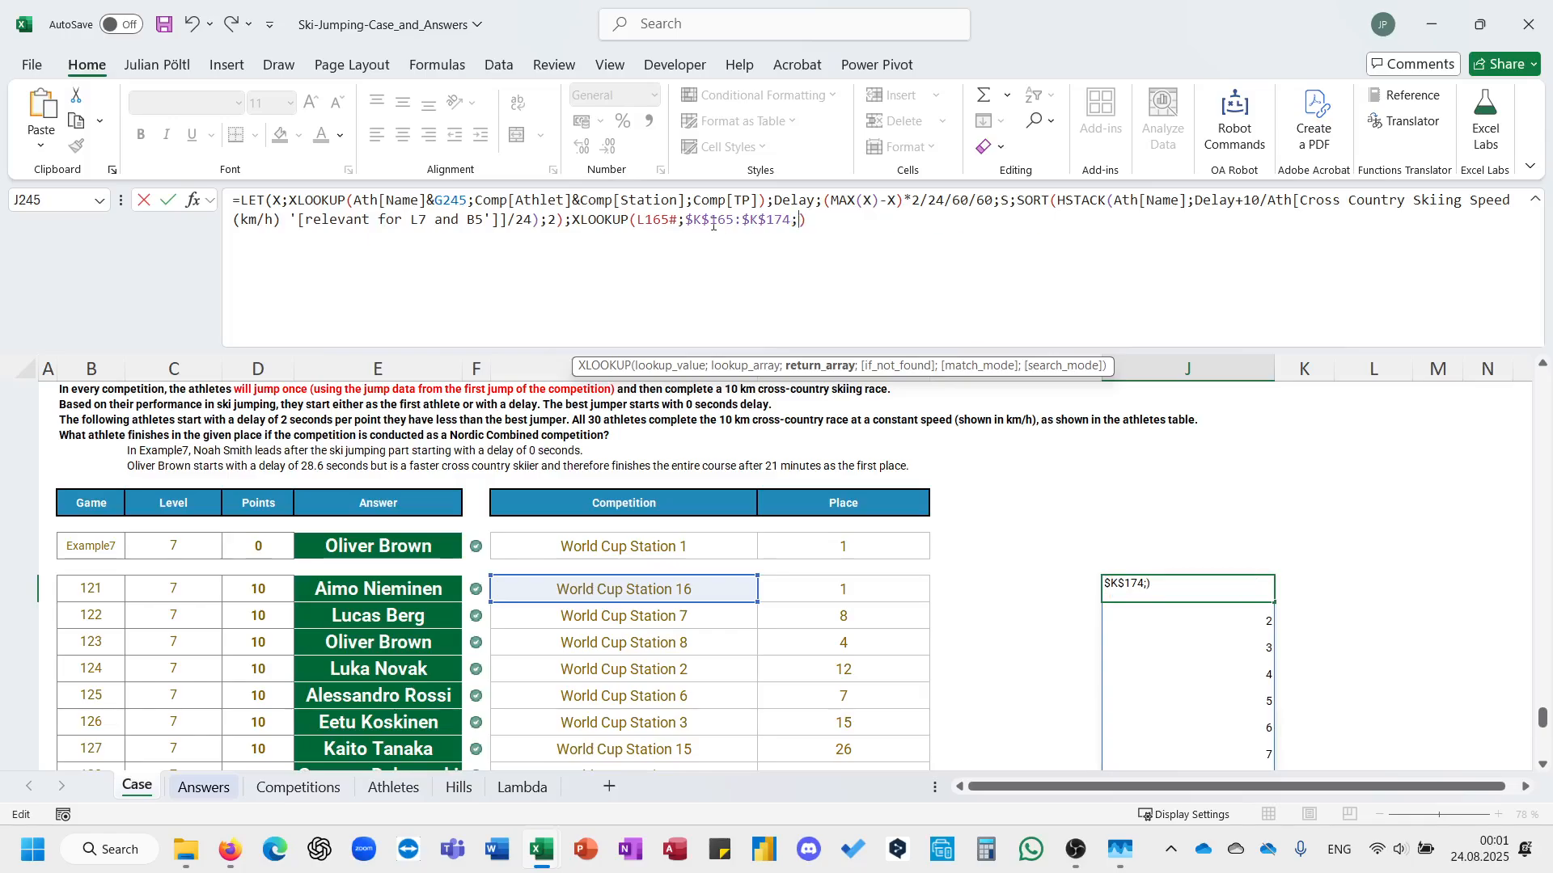
{"action": "left_click", "coordinate": [636, 220]}
{"action": "key", "text": "ctrl+v"}
{"action": "type", "text": ";"}
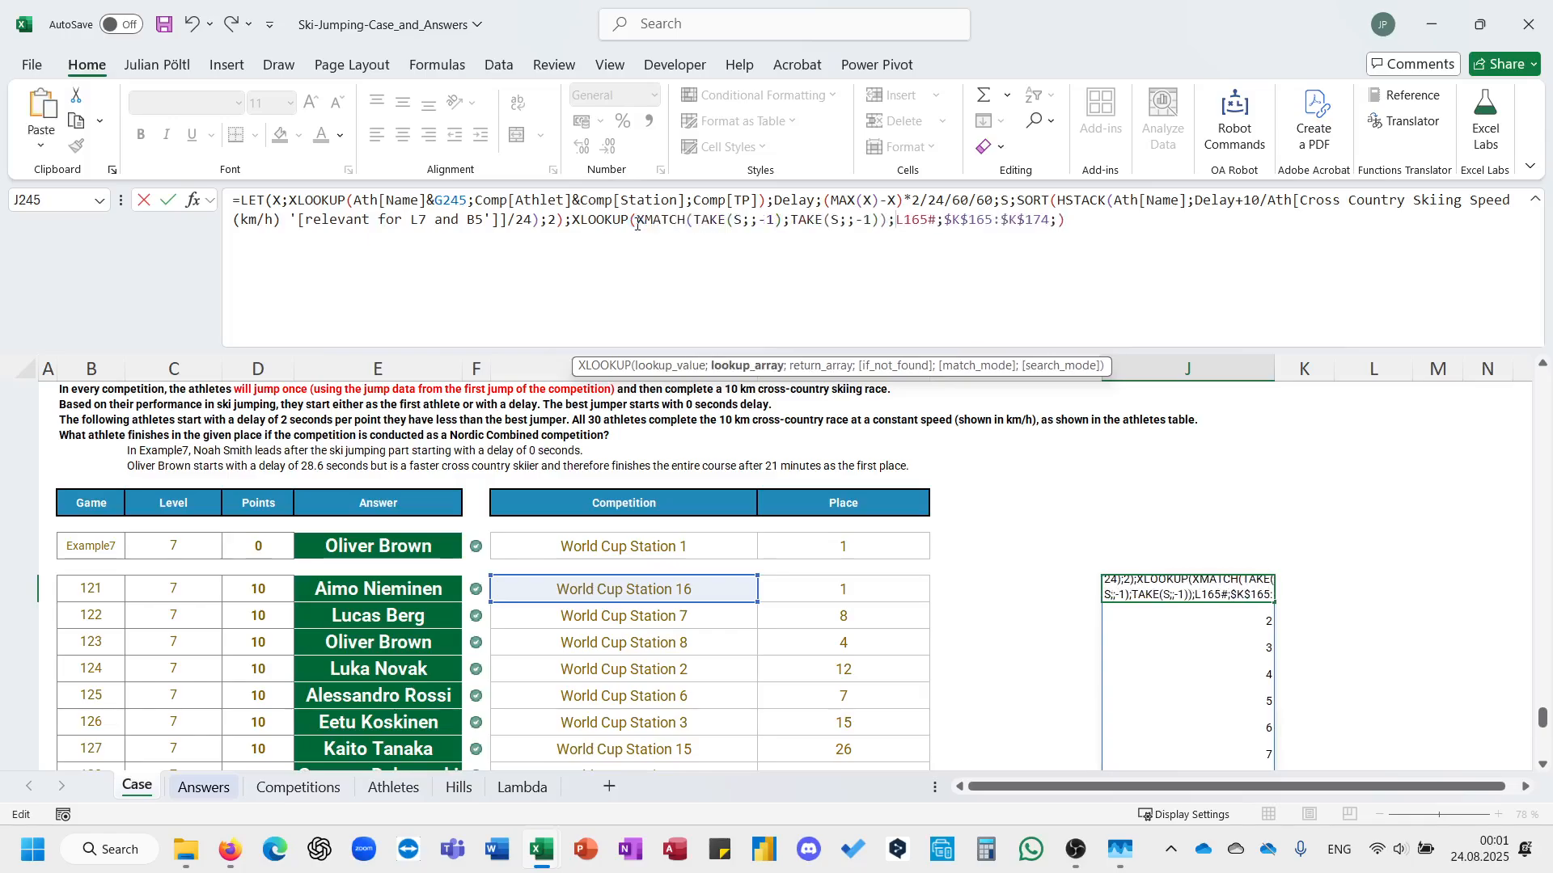
Give the J245 XLOOKUP a not-found value of 0, close the formula's brackets and commit it.
{"action": "left_click", "coordinate": [1140, 226]}
{"action": "key", "text": "BackSpace"}
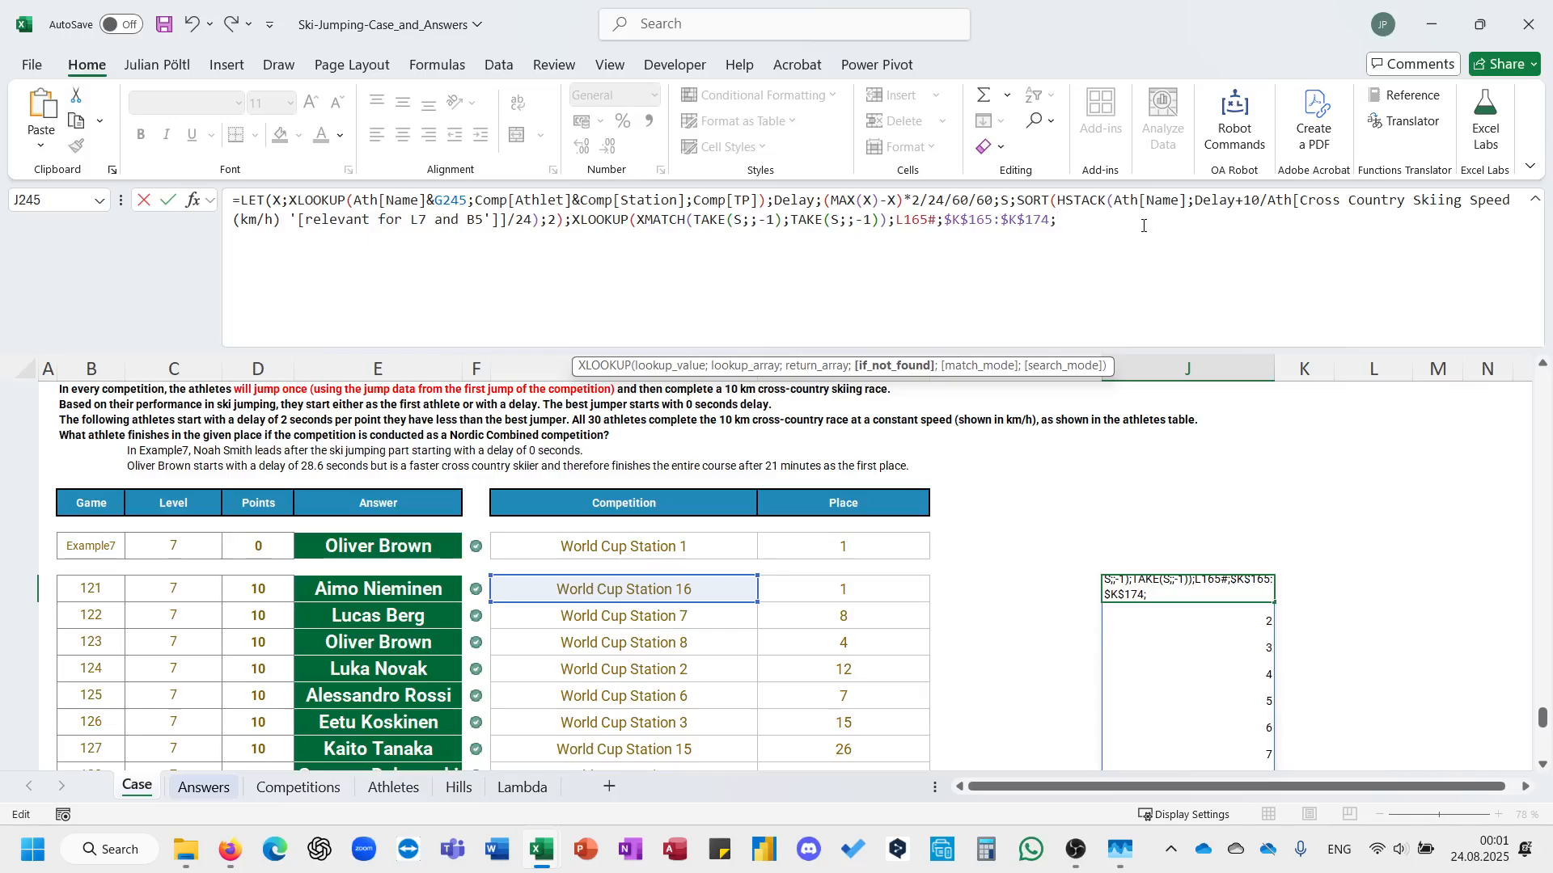
{"action": "type", "text": "0))"}
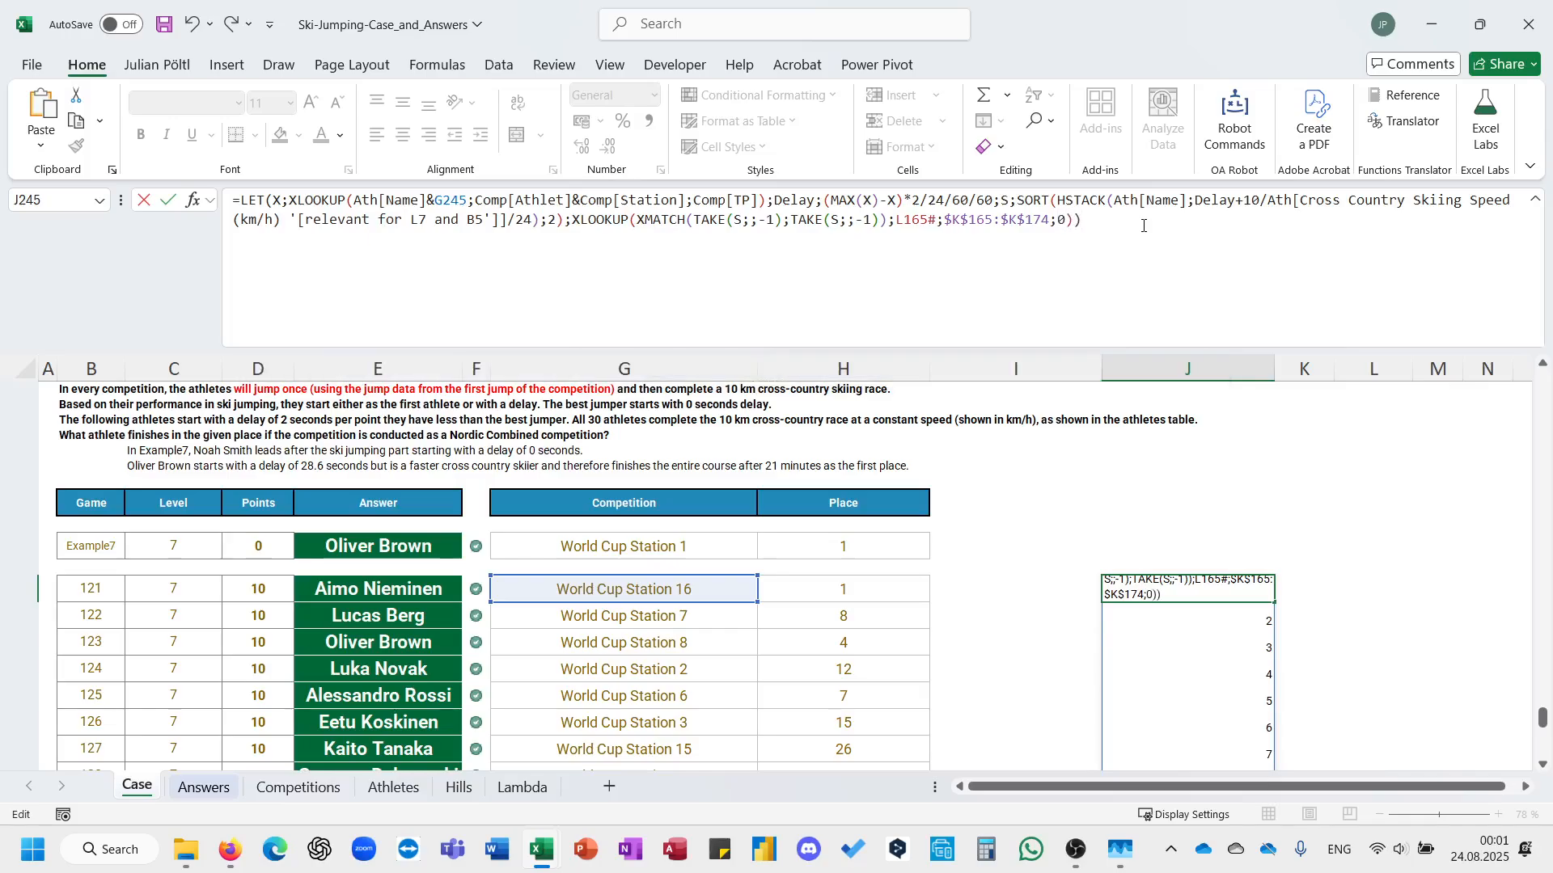
{"action": "key", "text": "ctrl+Return"}
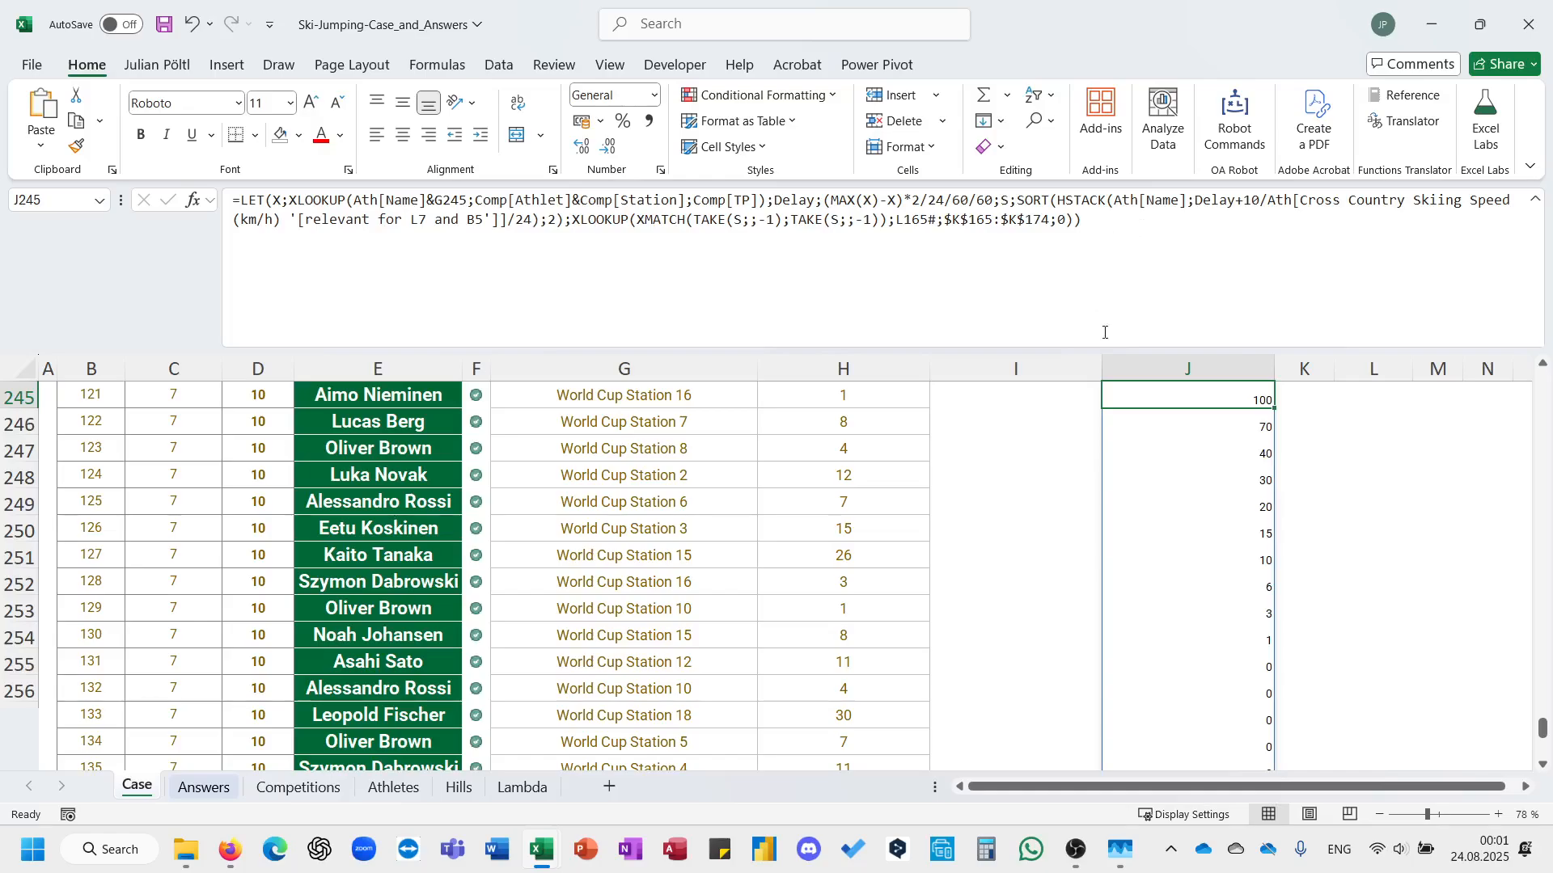
{"action": "scroll", "coordinate": [1160, 443], "scroll_direction": "up", "scroll_amount": 1}
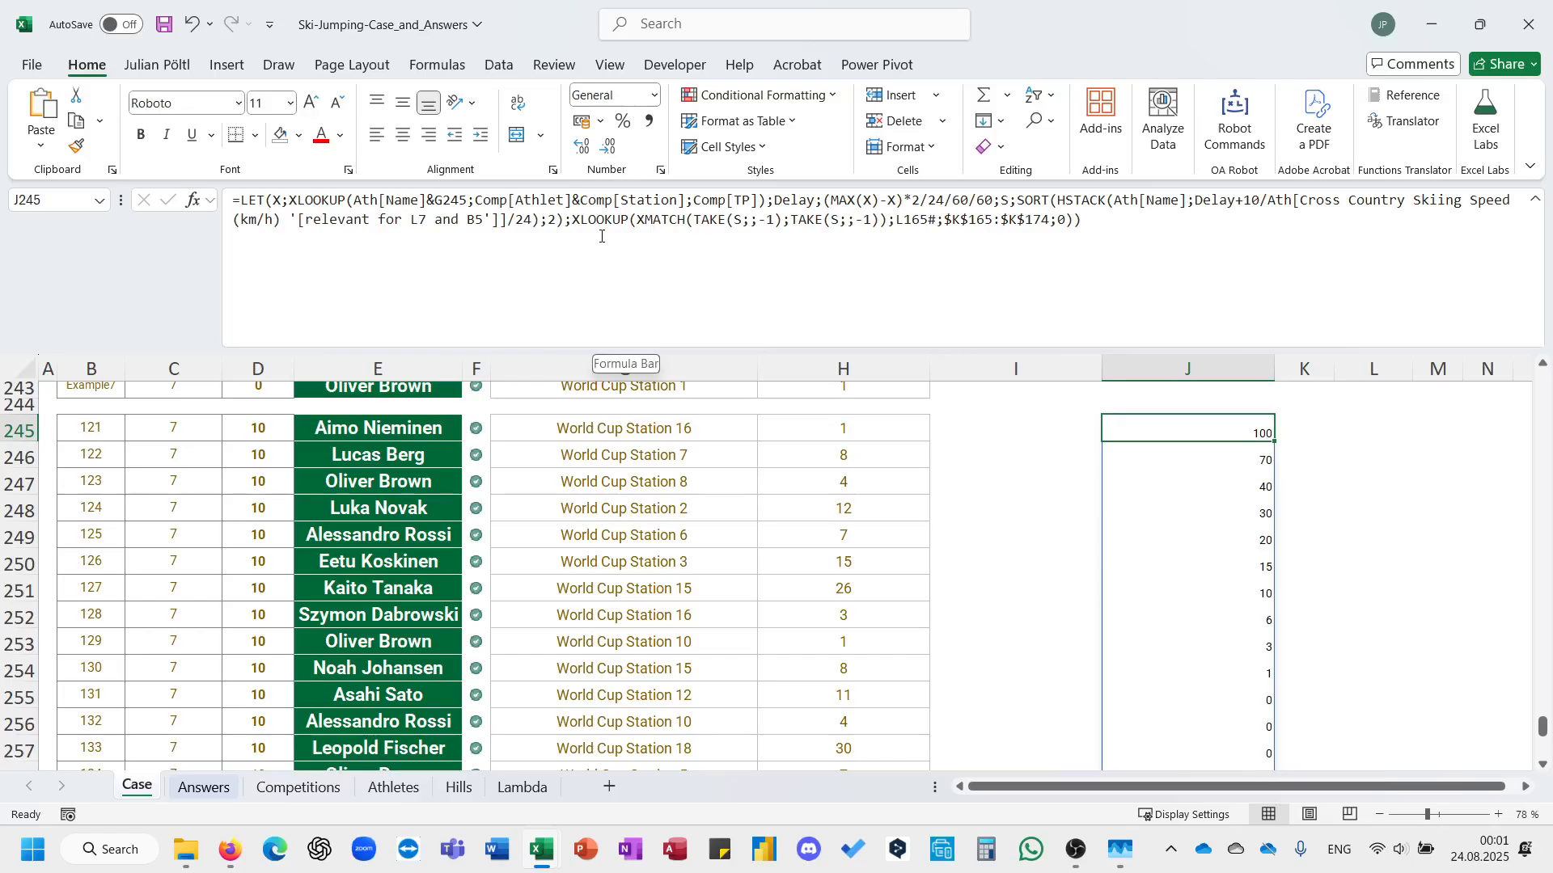
{"action": "left_click", "coordinate": [246, 204]}
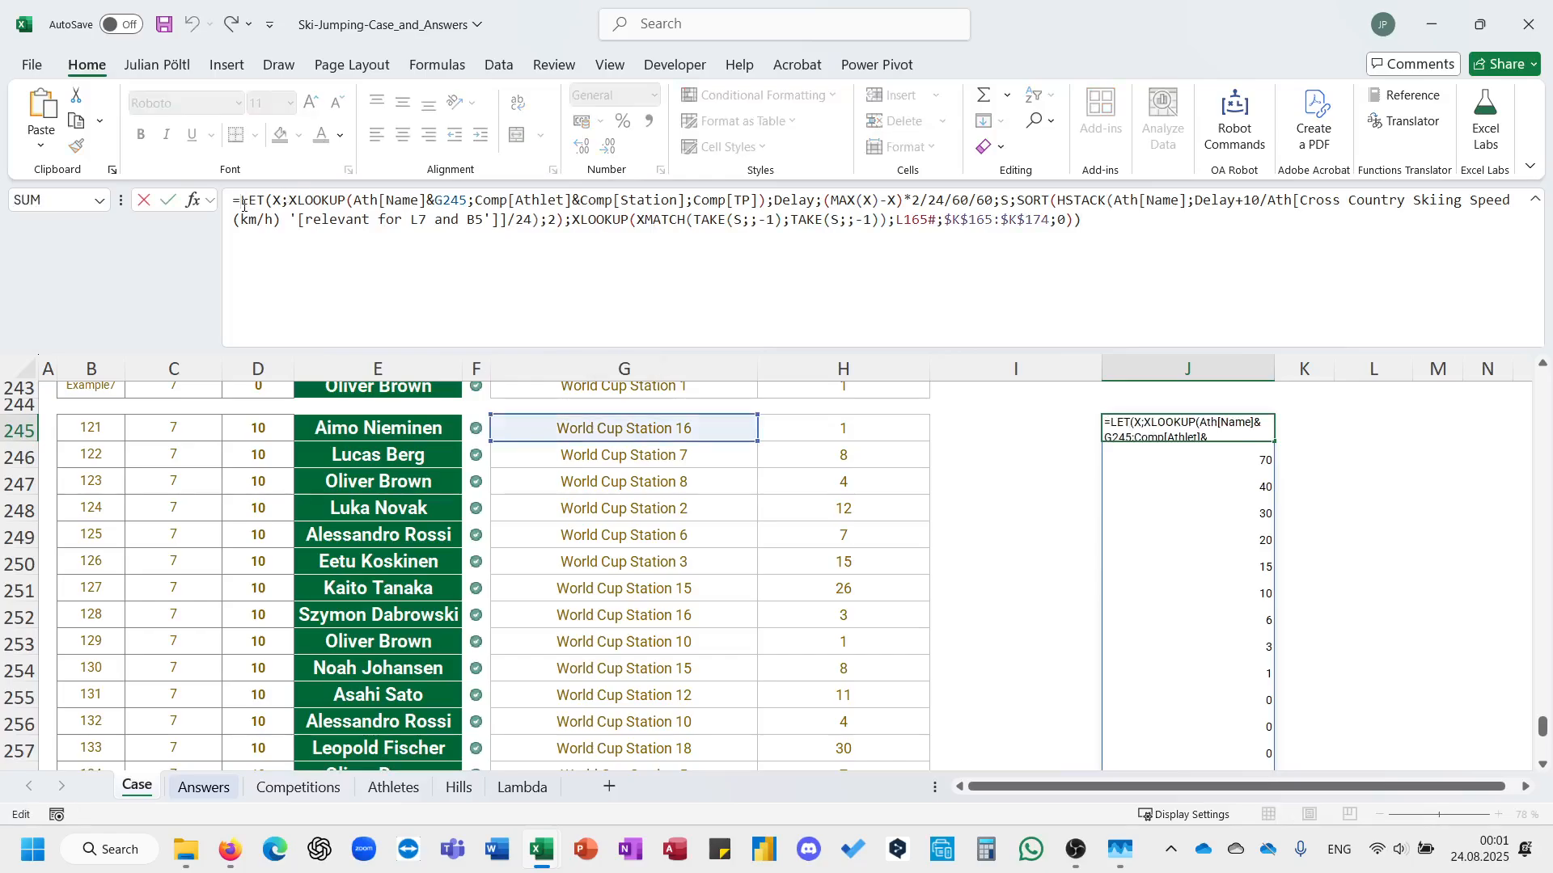
{"action": "left_click", "coordinate": [571, 225]}
{"action": "type", "text": "HSTACK(ath"}
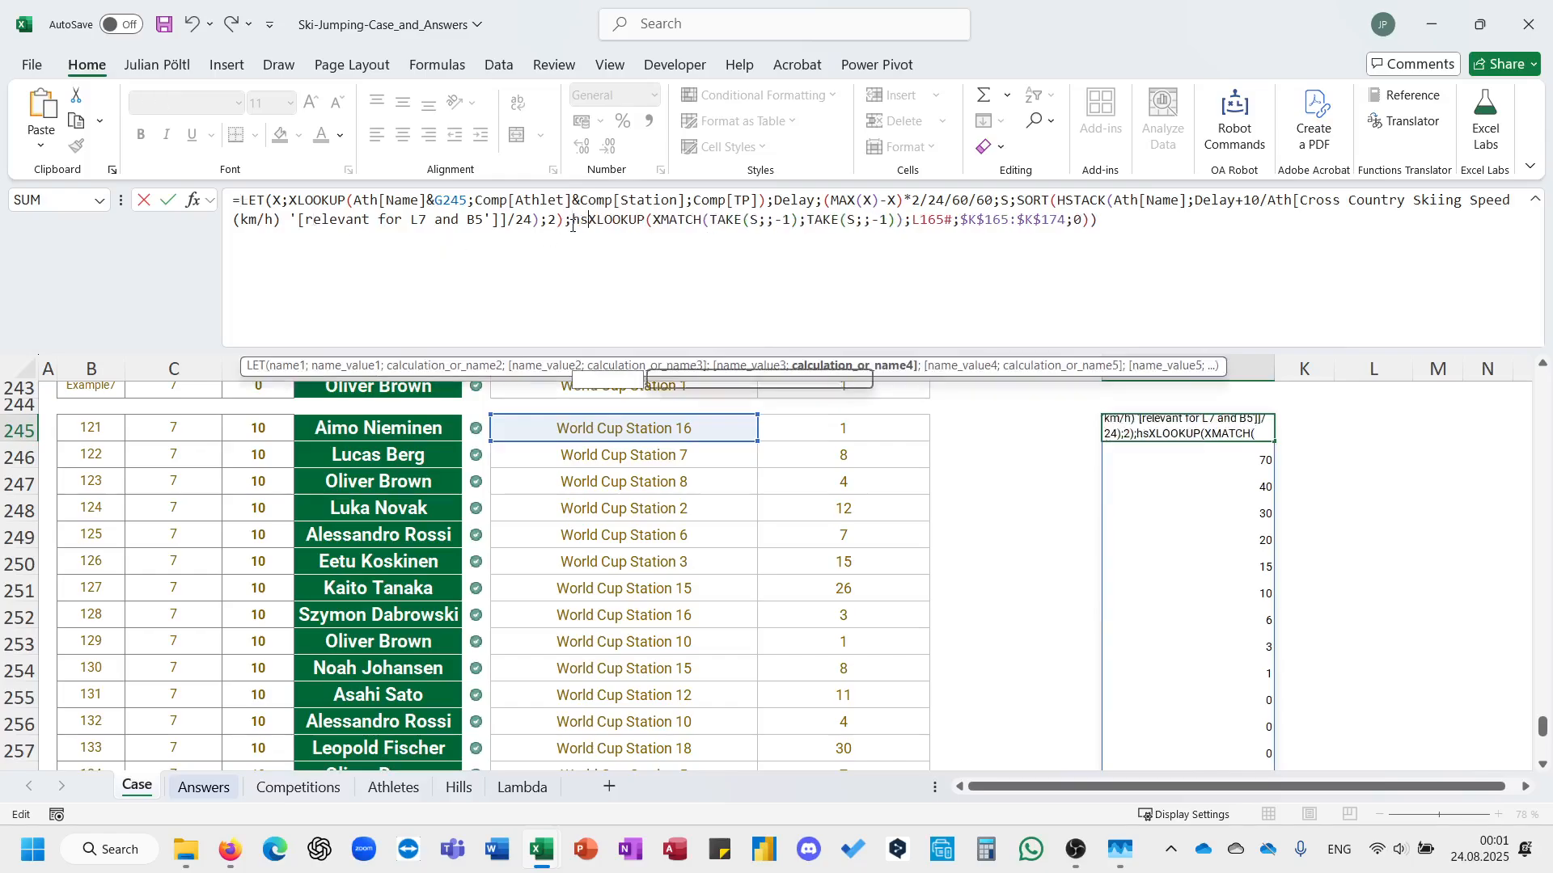
{"action": "key", "text": "Tab"}
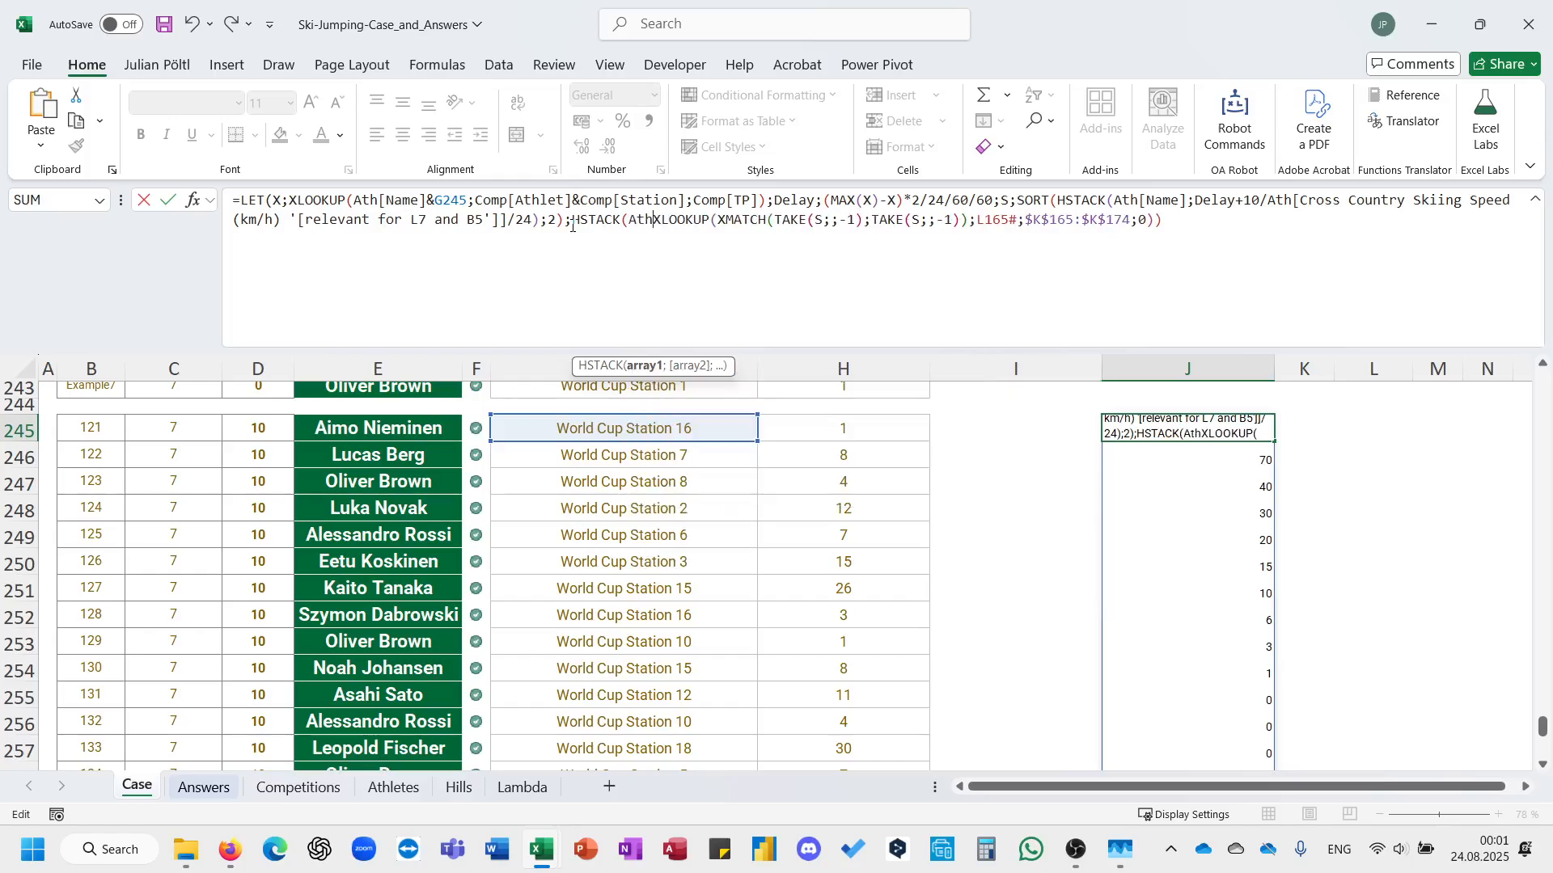
{"action": "type", "text": "["}
{"action": "key", "text": "Down"}
{"action": "key", "text": "Tab"}
{"action": "type", "text": "];"}
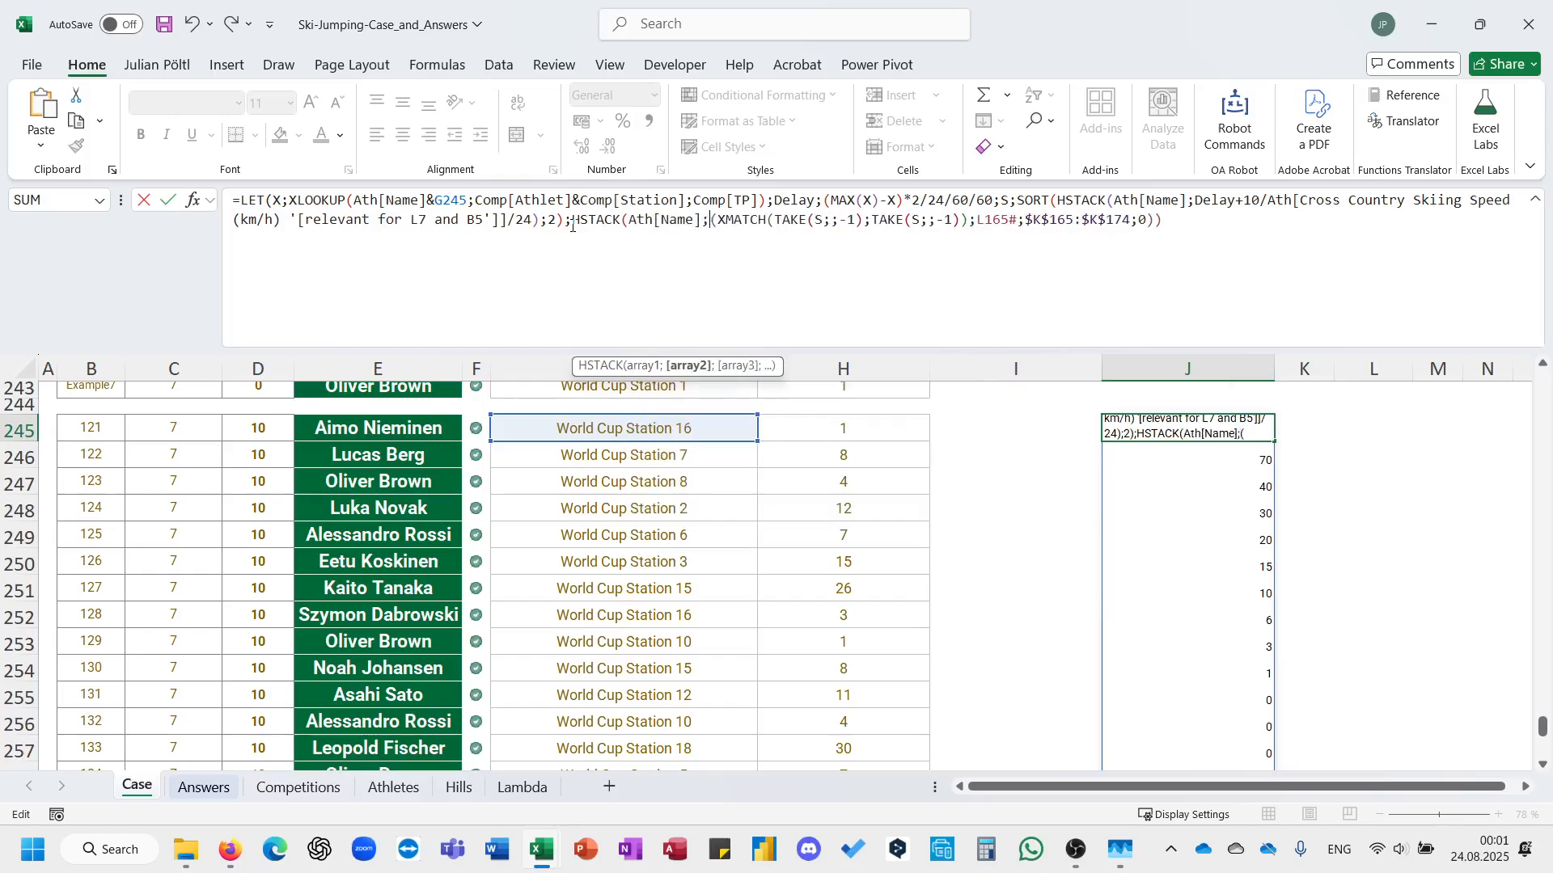
{"action": "left_click", "coordinate": [1219, 222]}
{"action": "type", "text": ")"}
{"action": "key", "text": "Return"}
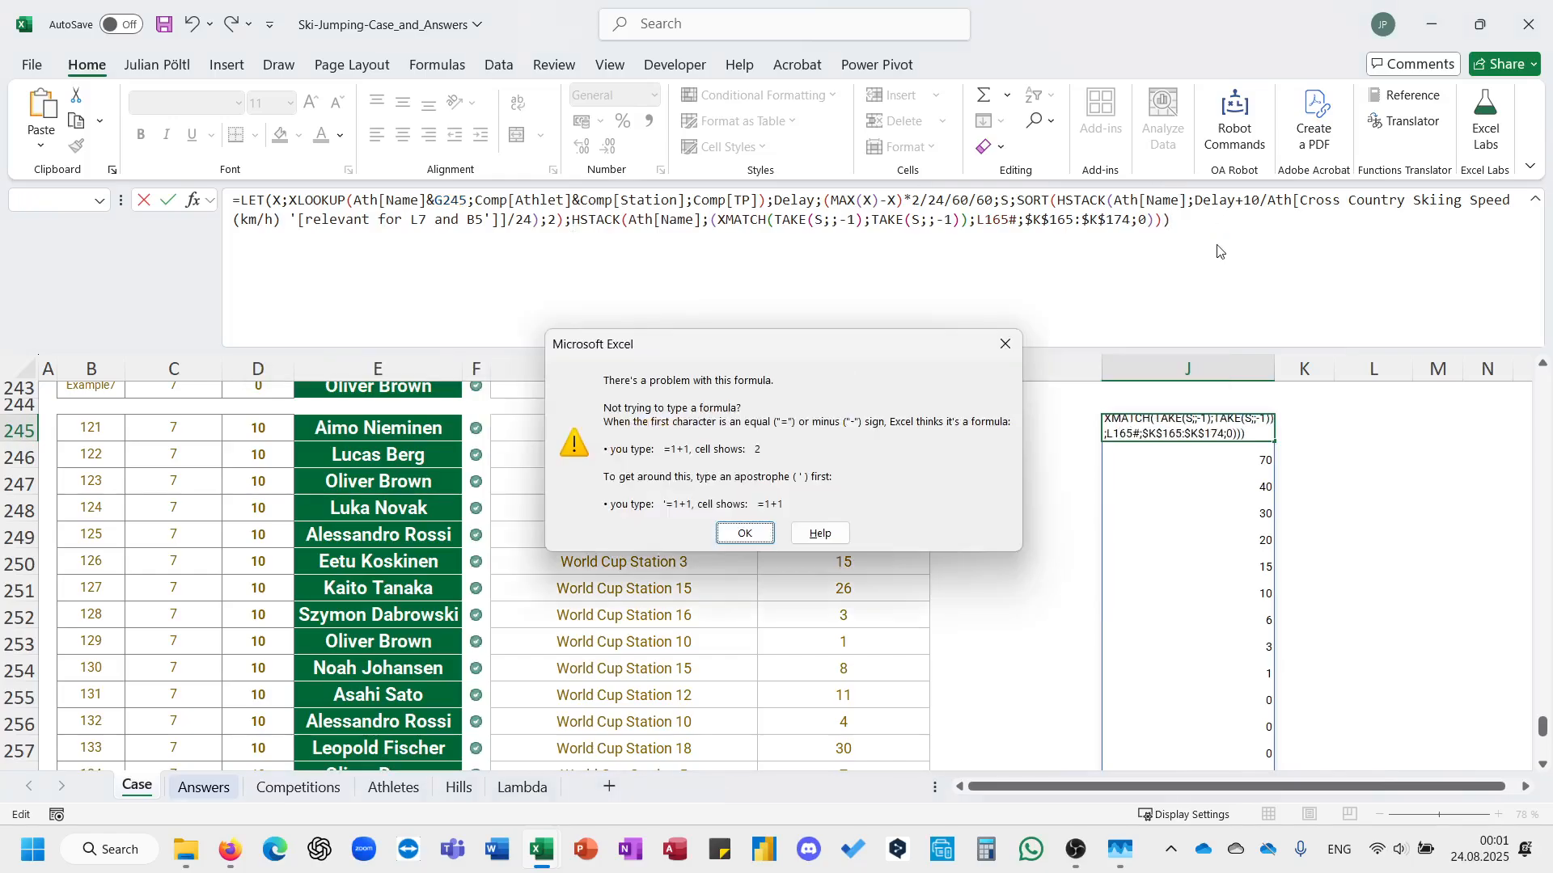
{"action": "key", "text": "Return"}
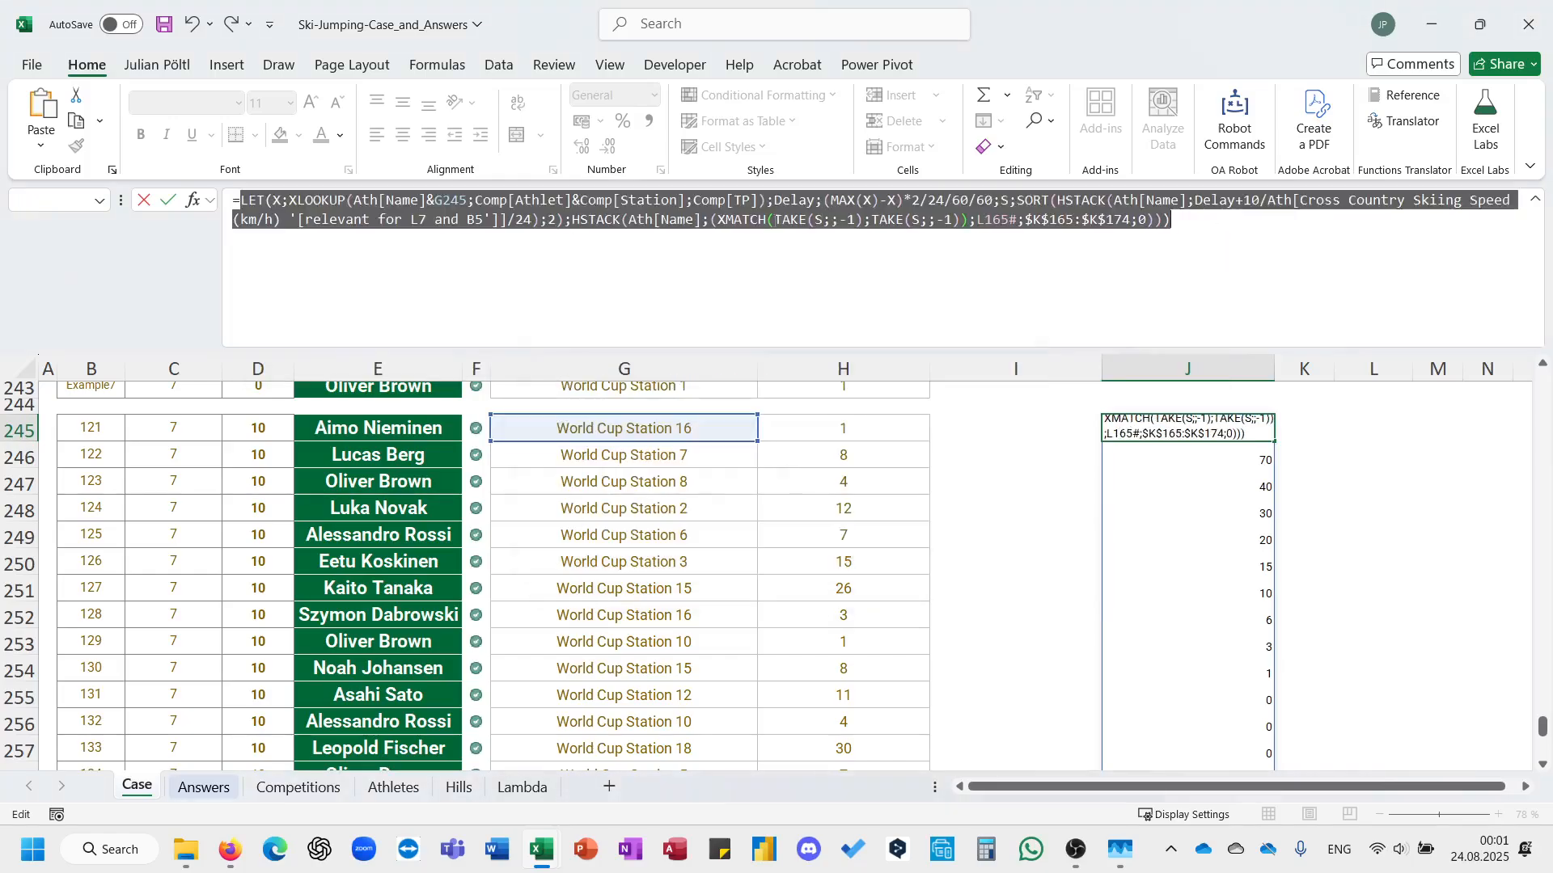
{"action": "left_click", "coordinate": [715, 222]}
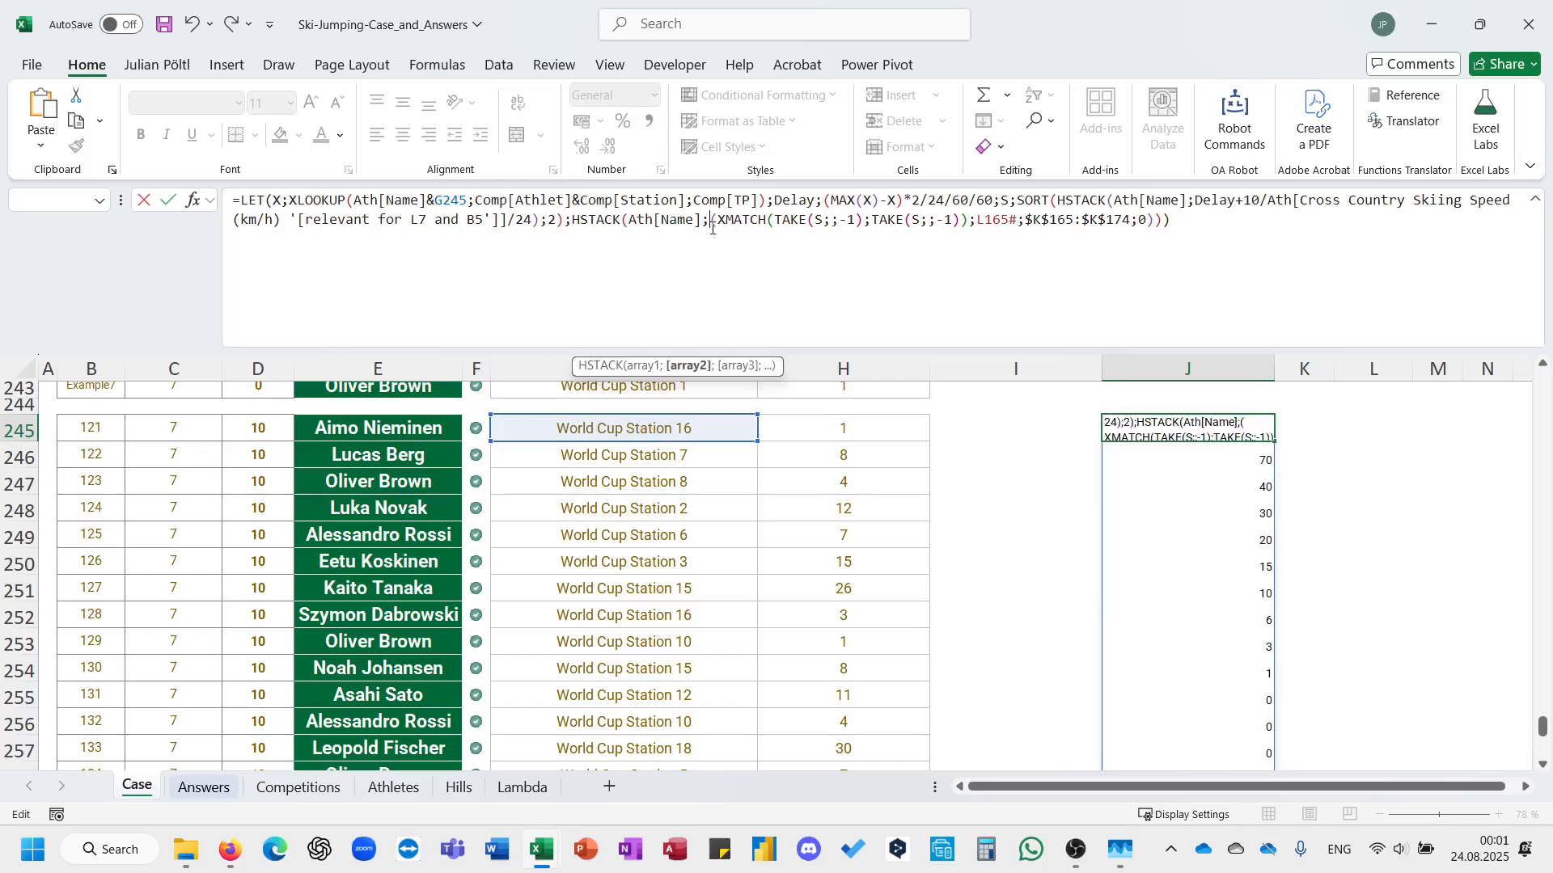
{"action": "key", "text": "Escape"}
{"action": "left_click", "coordinate": [591, 230]}
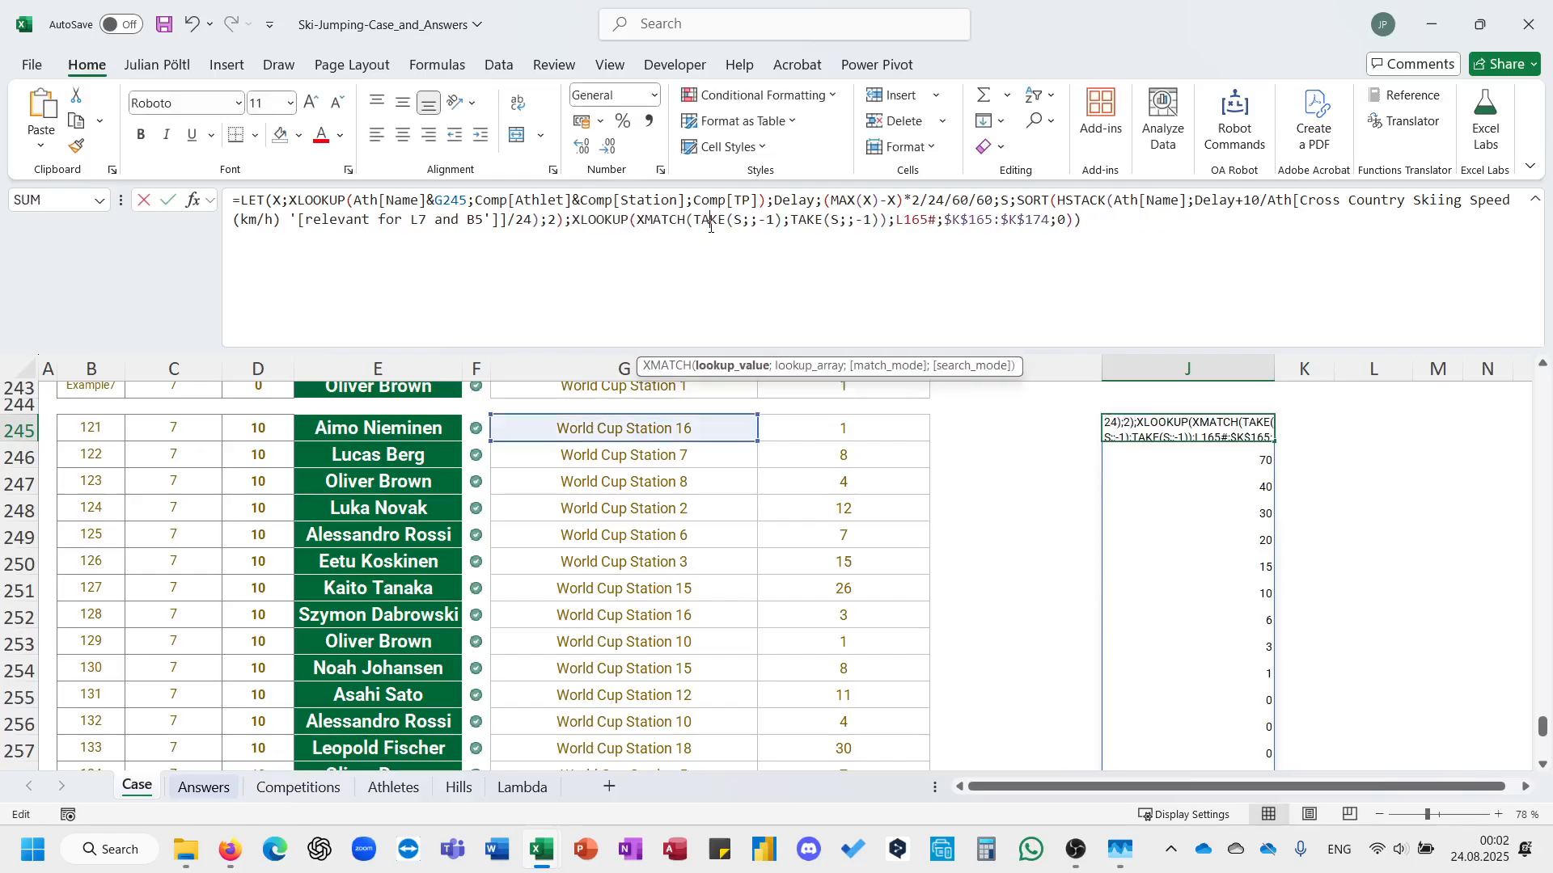
{"action": "left_click", "coordinate": [574, 227]}
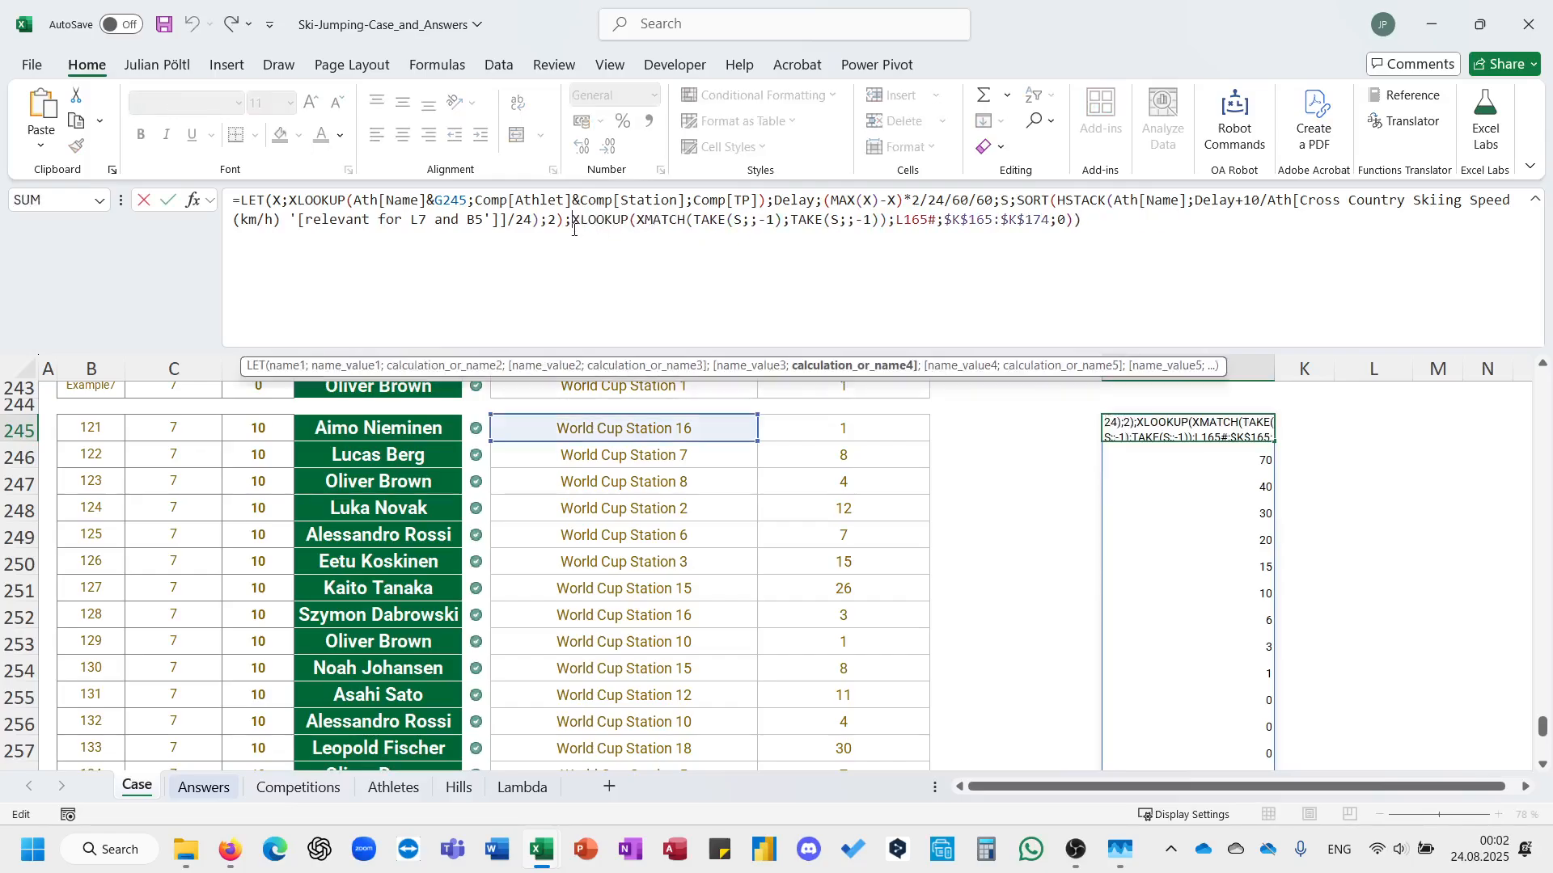
{"action": "type", "text": "HSTACK(a"}
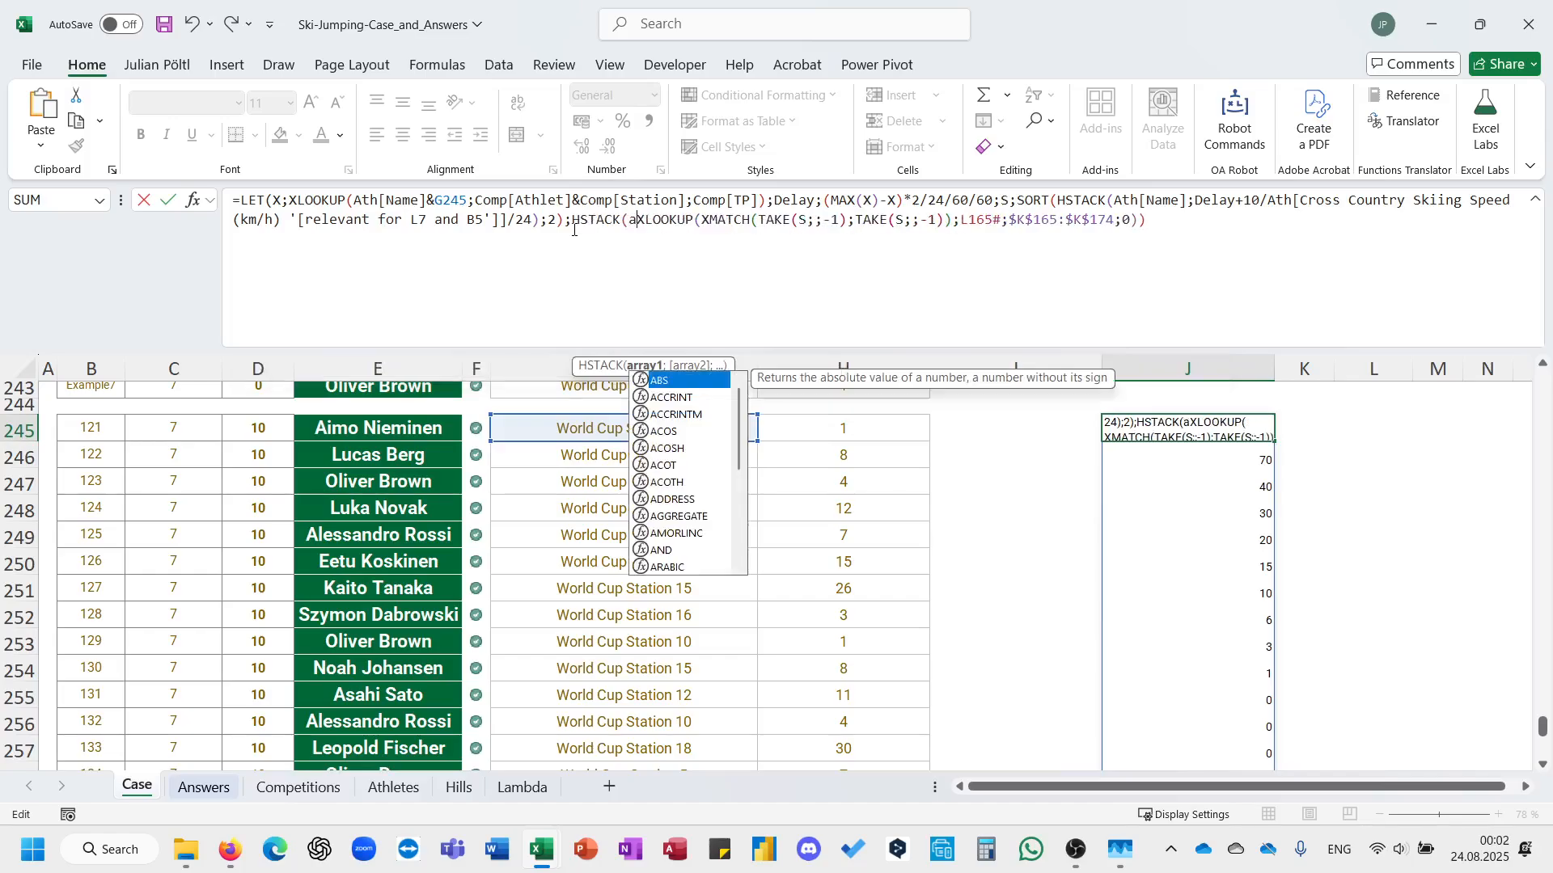
{"action": "type", "text": "th["}
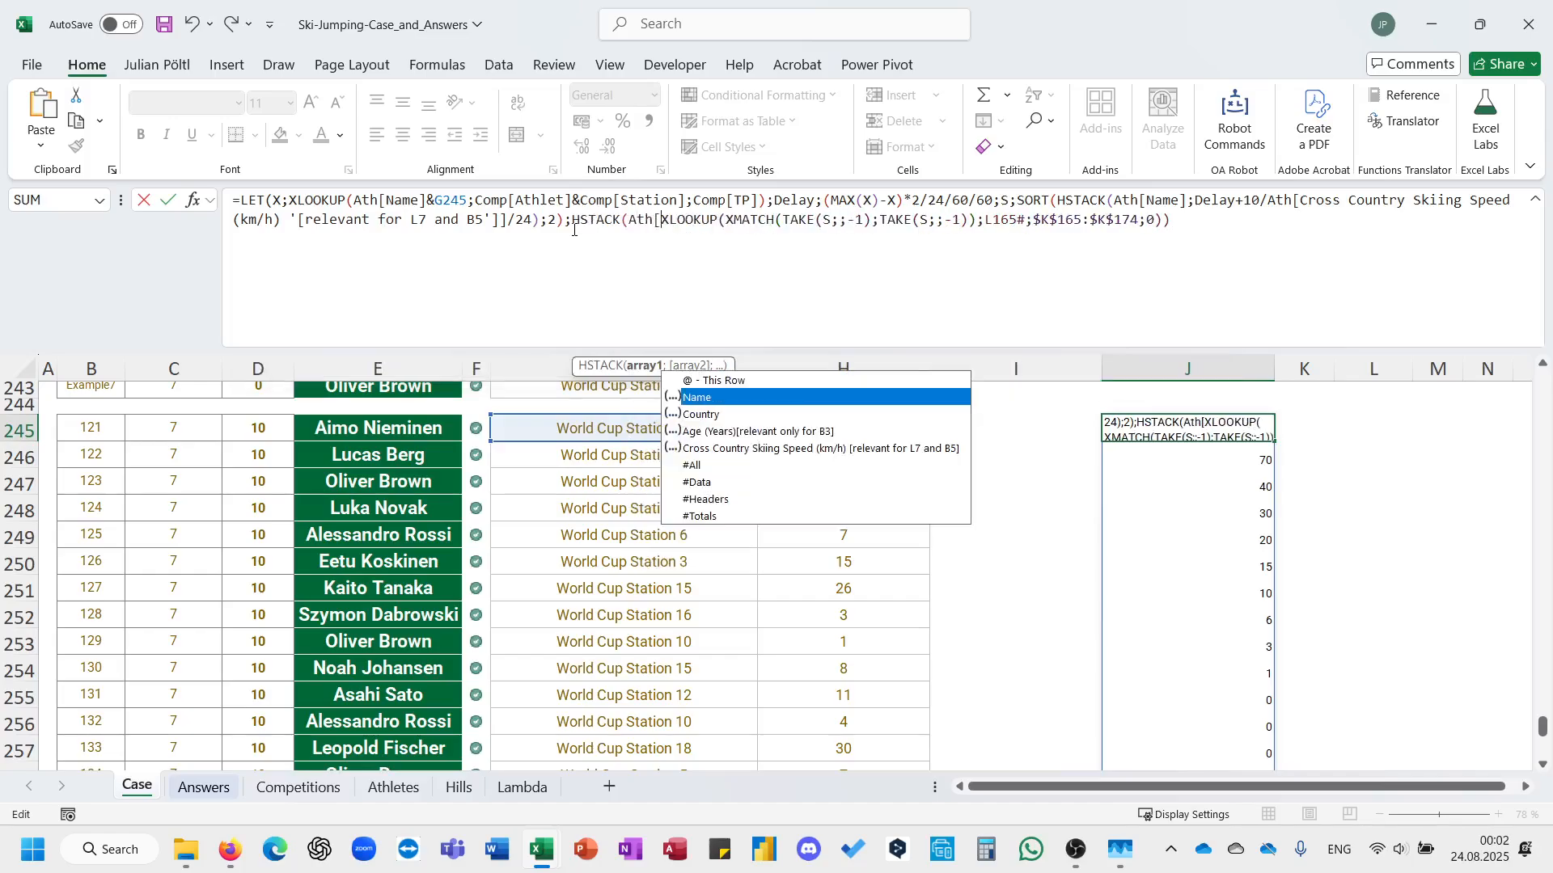
{"action": "key", "text": "Tab"}
{"action": "type", "text": ";"}
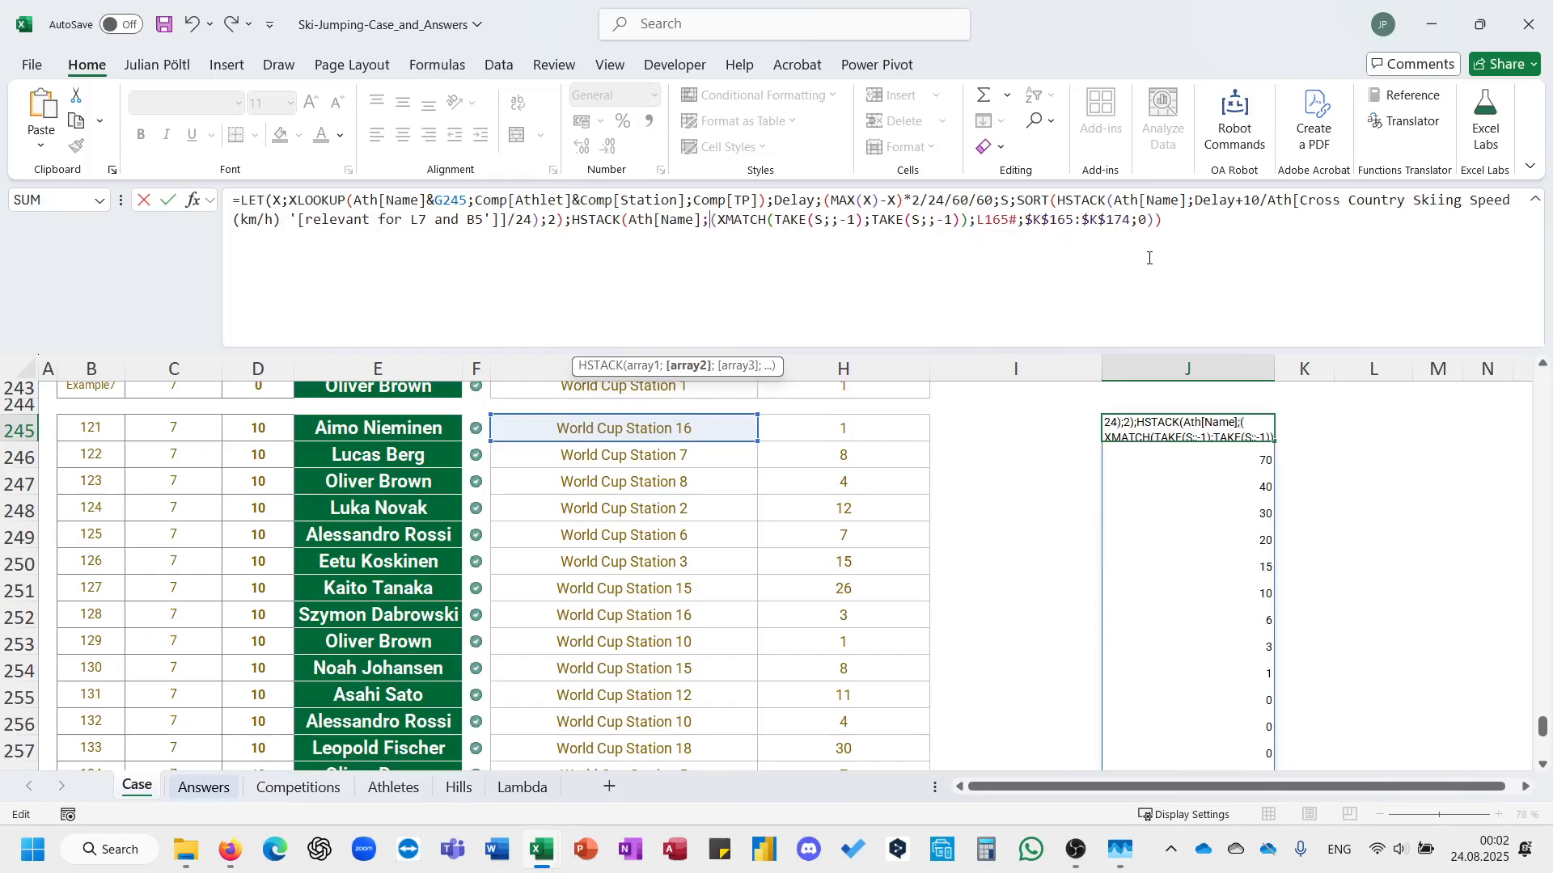
{"action": "left_click", "coordinate": [1149, 257]}
{"action": "type", "text": ")"}
{"action": "key", "text": "Return"}
{"action": "key", "text": "Return"}
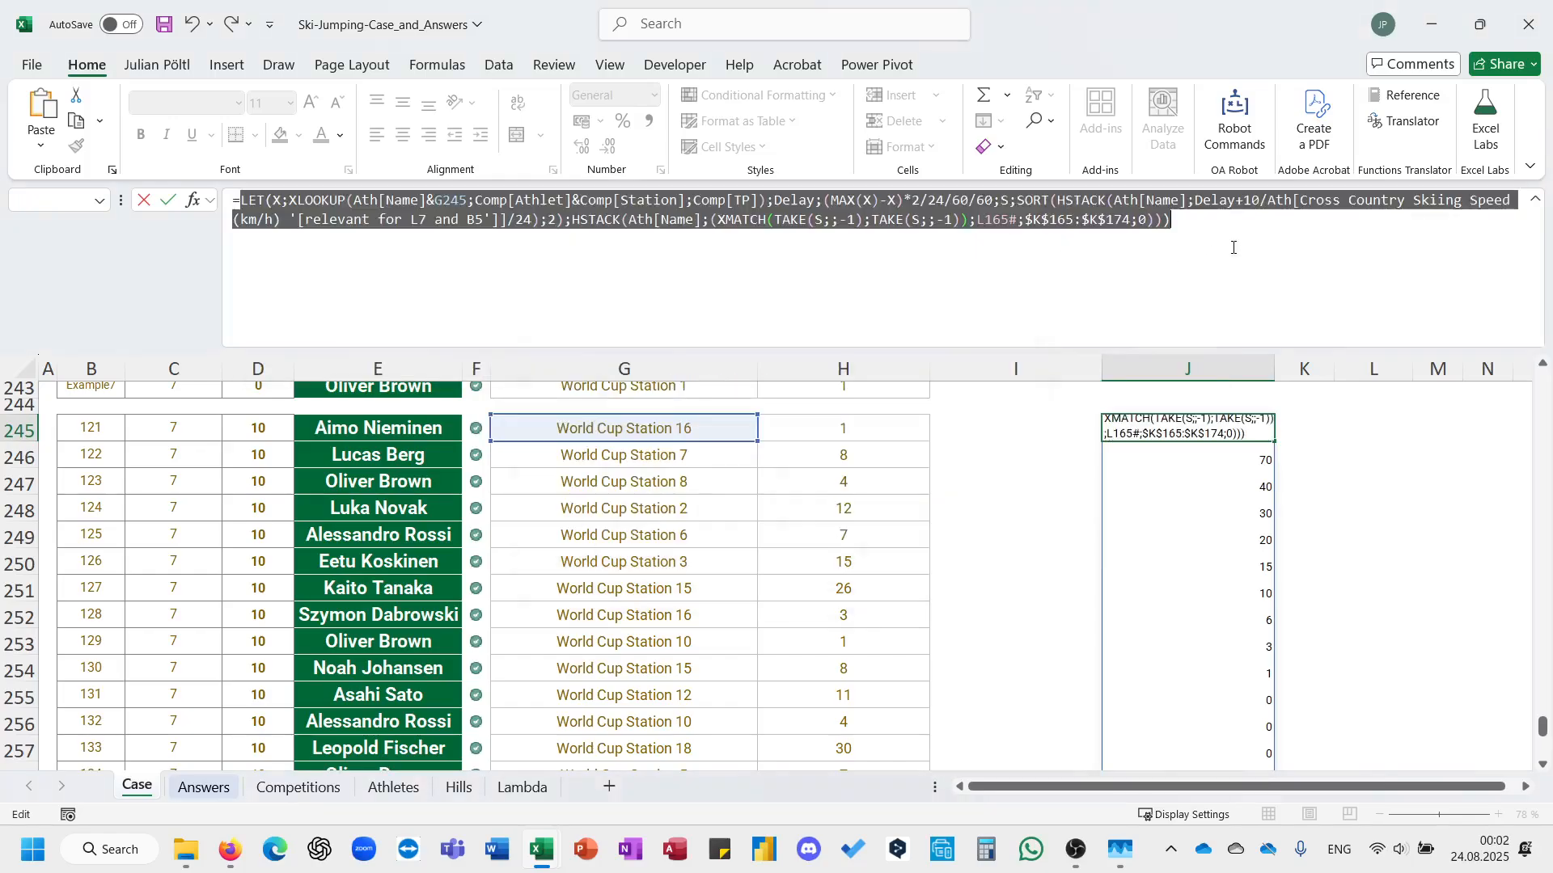
{"action": "left_click", "coordinate": [707, 224]}
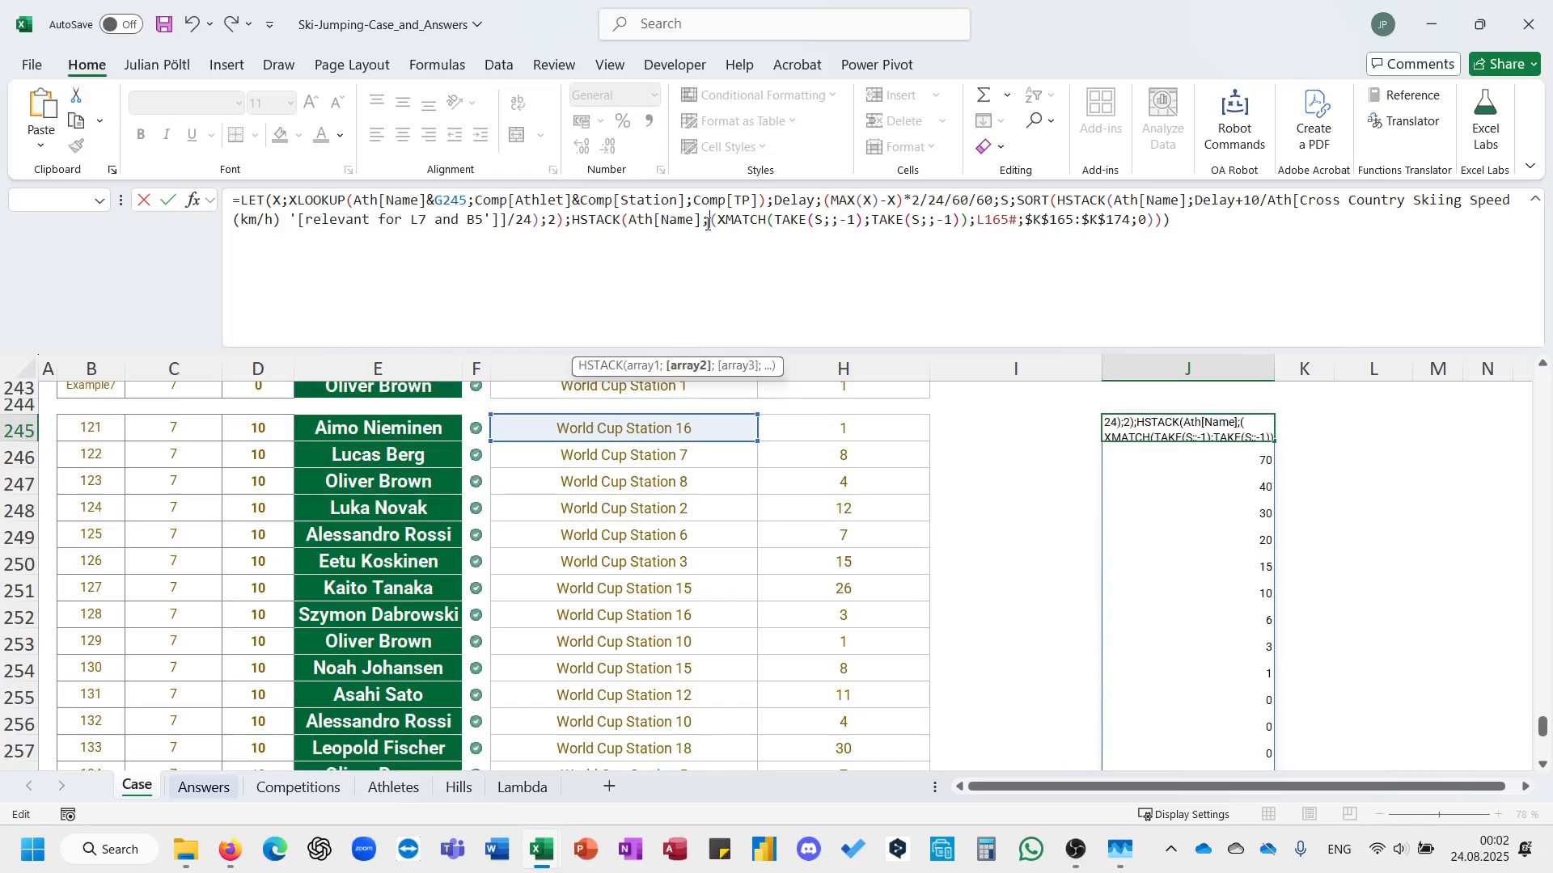
{"action": "key", "text": "Escape"}
Wrap the J245 formula's final XLOOKUP in HSTACK with Ath[Name] as the first array, commit it and check the spilled range.
{"action": "left_click", "coordinate": [572, 225]}
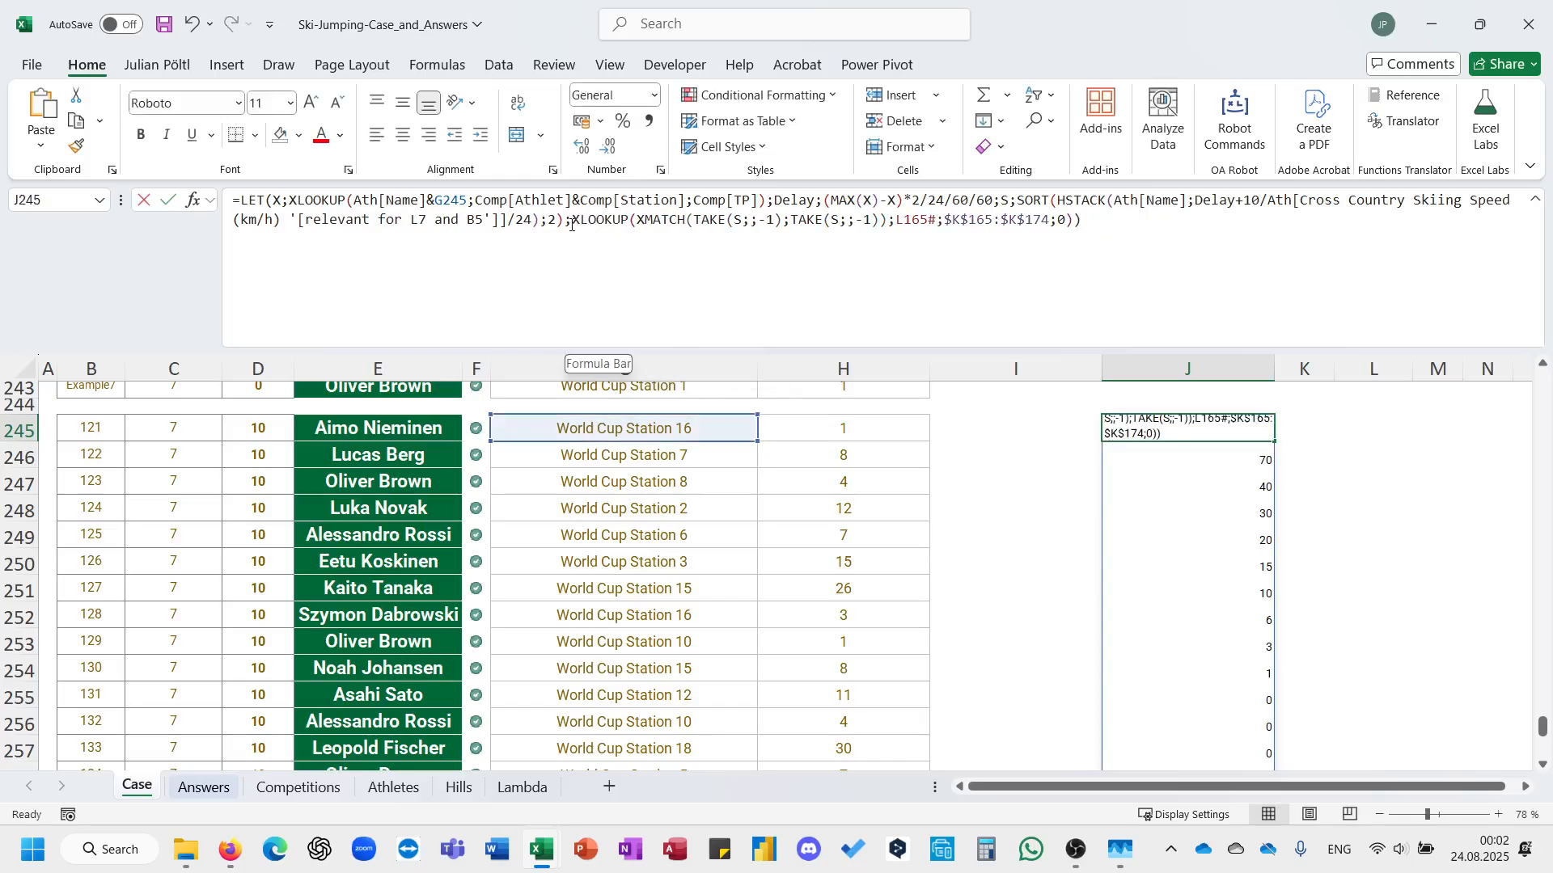
{"action": "type", "text": "HSTACK("}
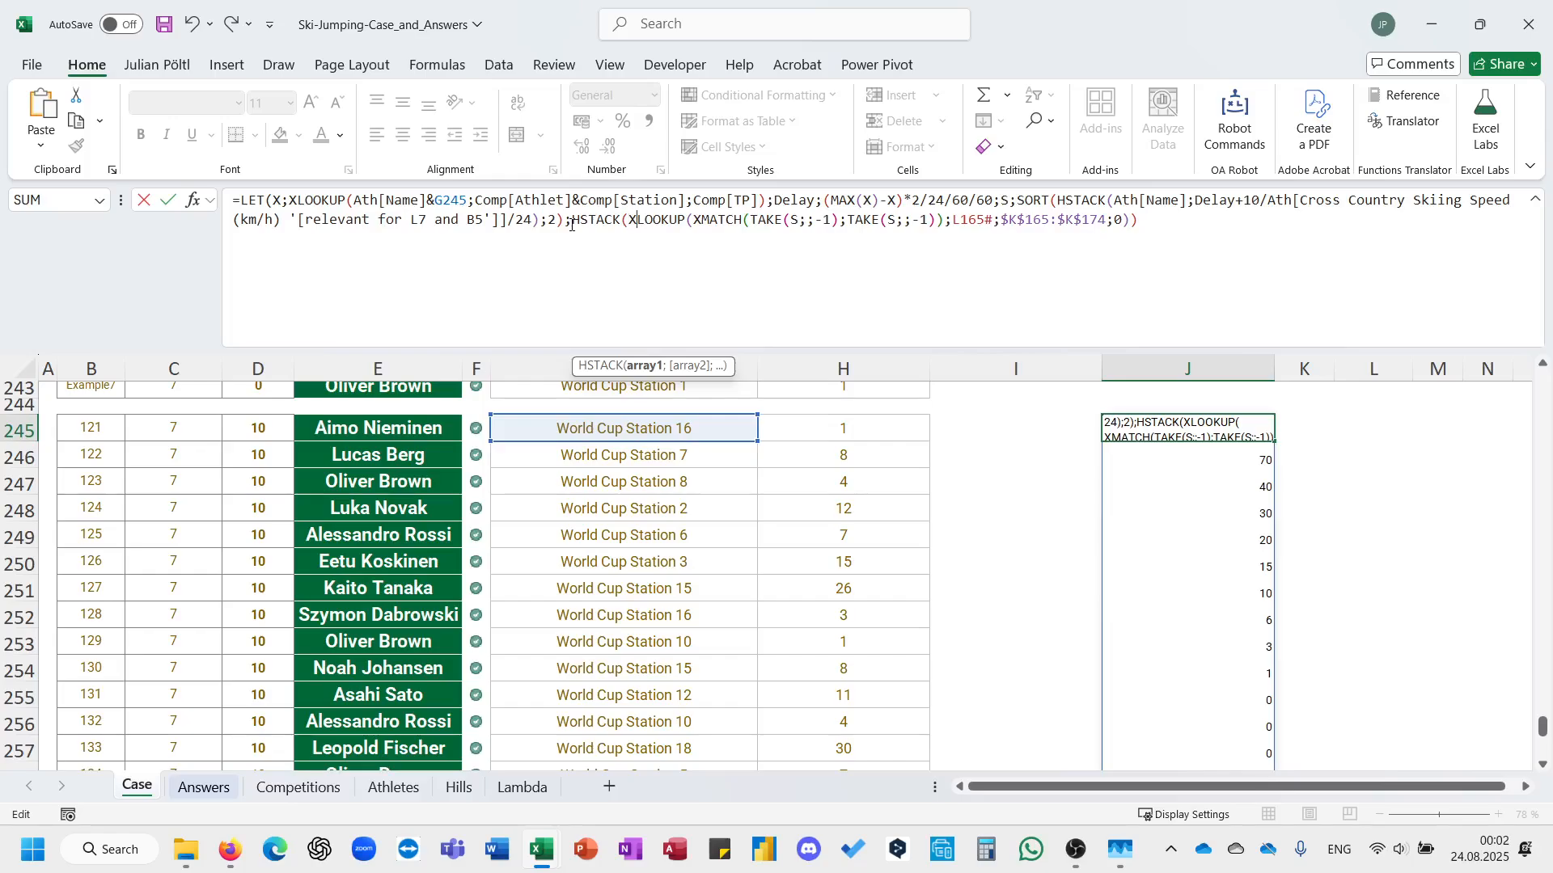
{"action": "type", "text": "ath"}
{"action": "key", "text": "Tab"}
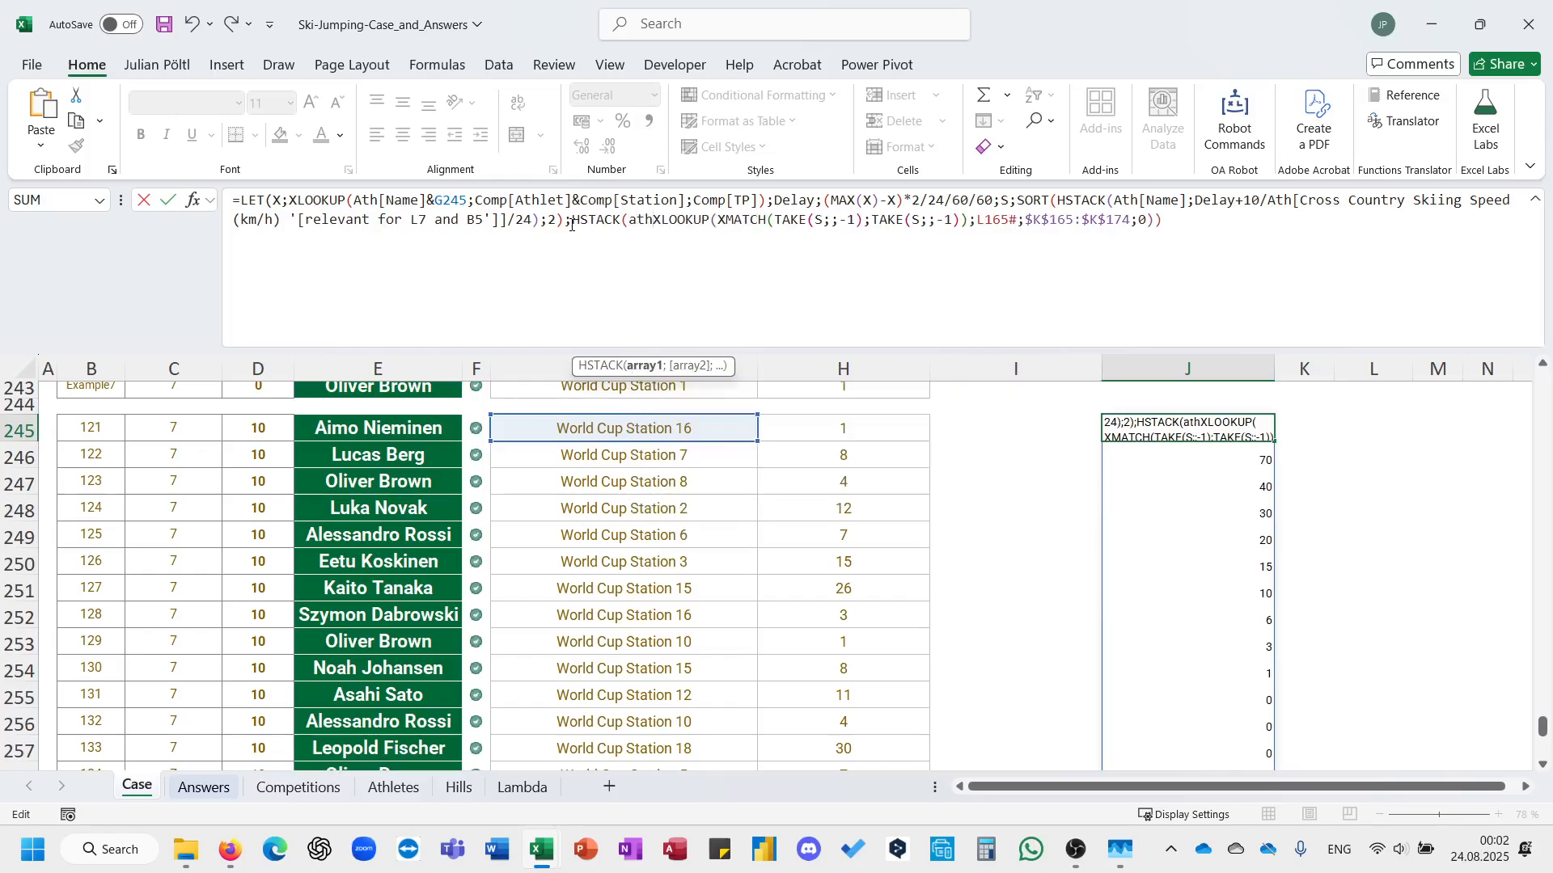
{"action": "type", "text": "["}
{"action": "key", "text": "Down"}
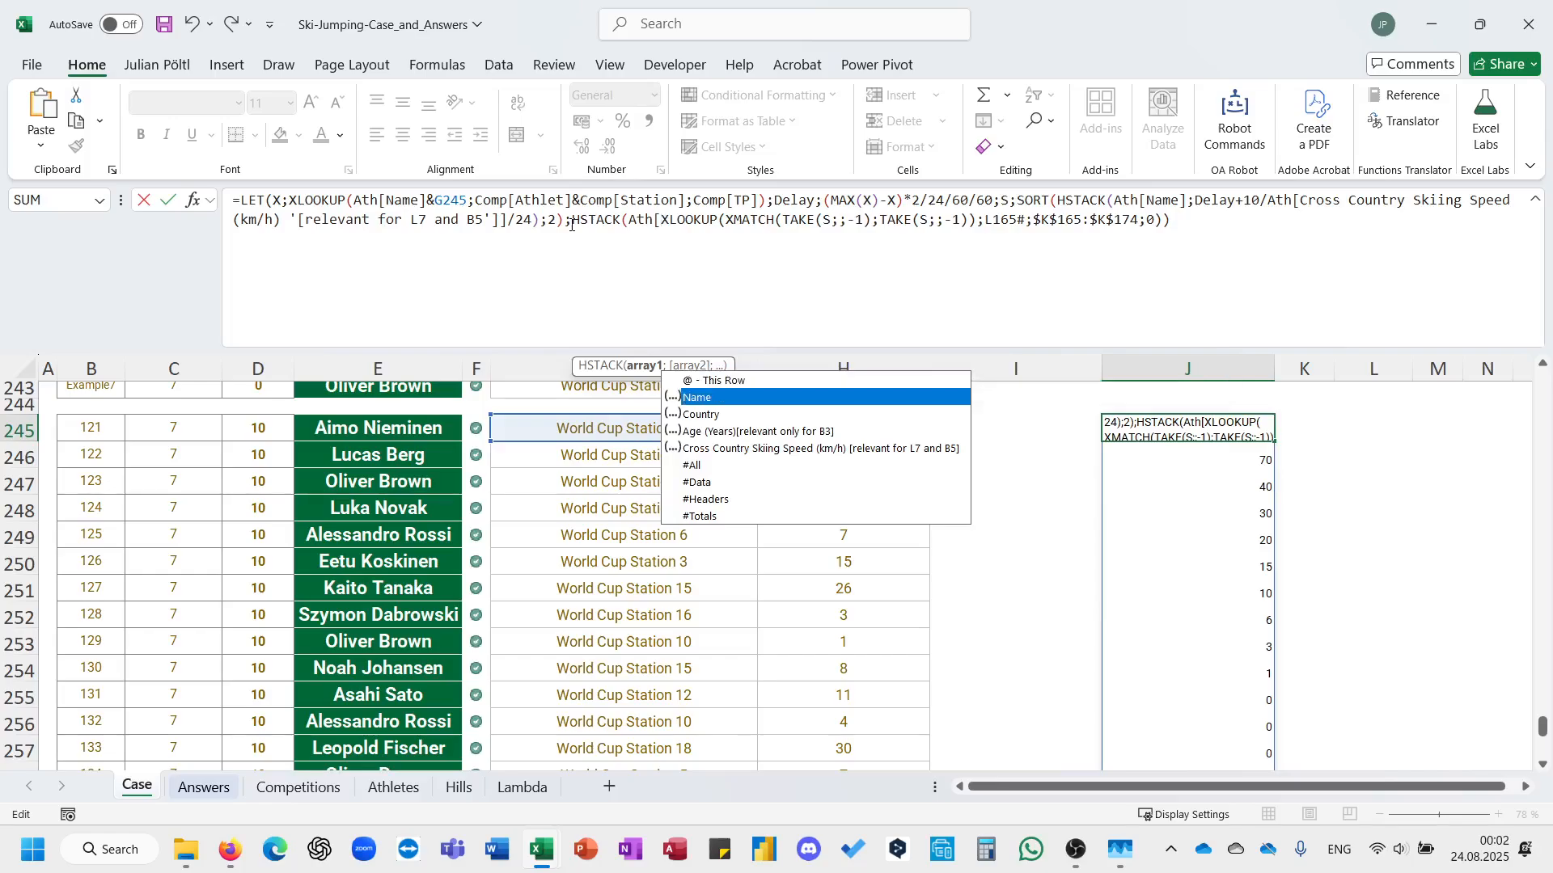
{"action": "key", "text": "Tab"}
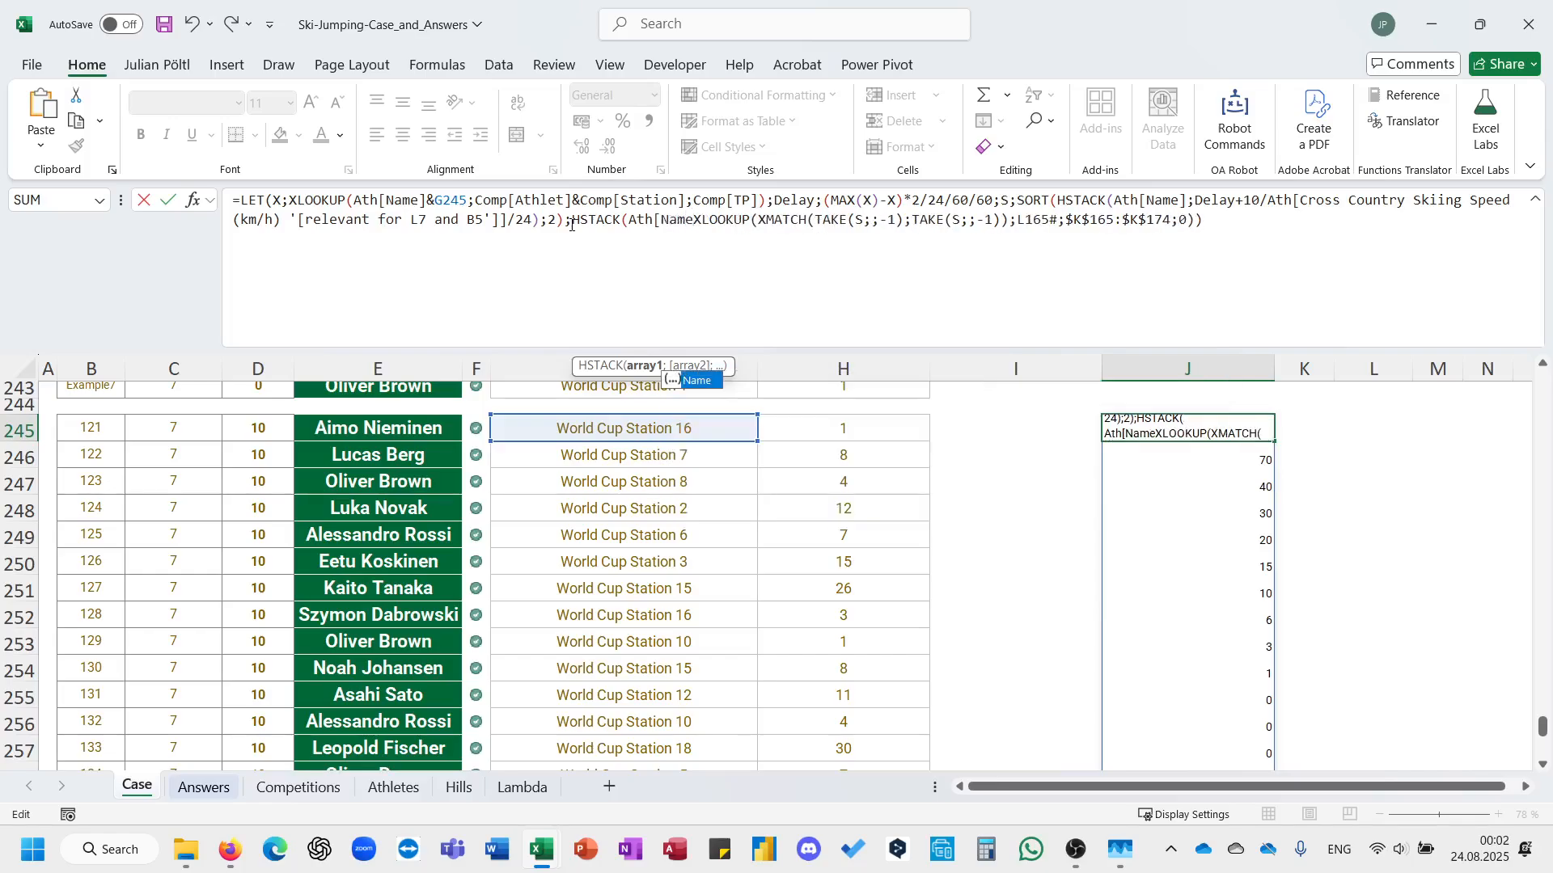
{"action": "type", "text": "];"}
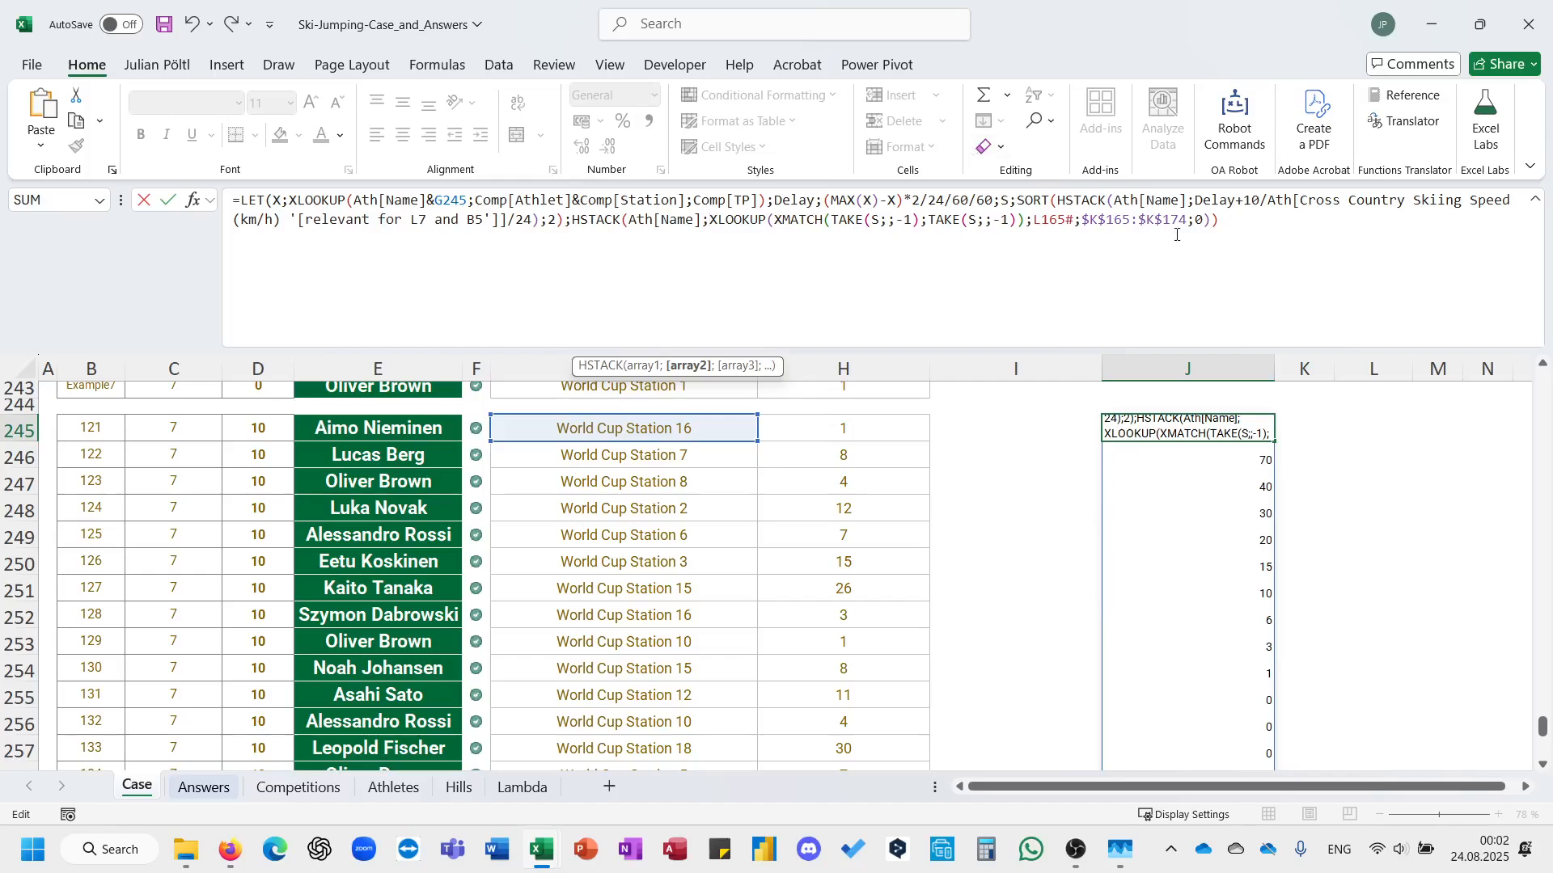
{"action": "type", "text": ")"}
{"action": "key", "text": "Return"}
{"action": "key", "text": "ctrl+Down"}
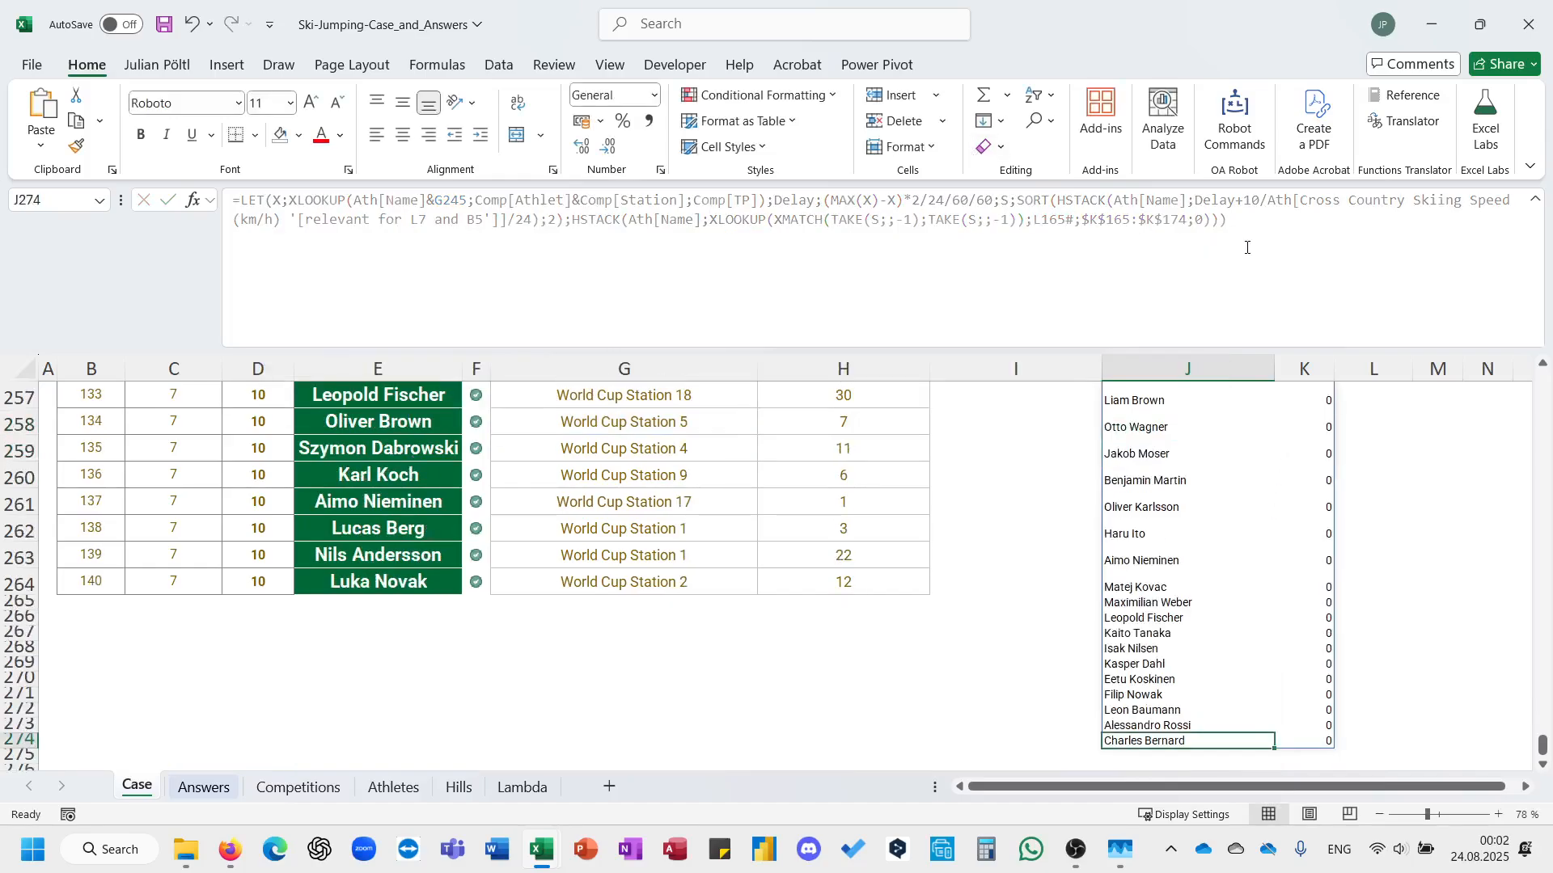
{"action": "key", "text": "ctrl+Up"}
Insert REDUCE in front of the LET function in J245 with an initial value of 0.
{"action": "double_click", "coordinate": [788, 220]}
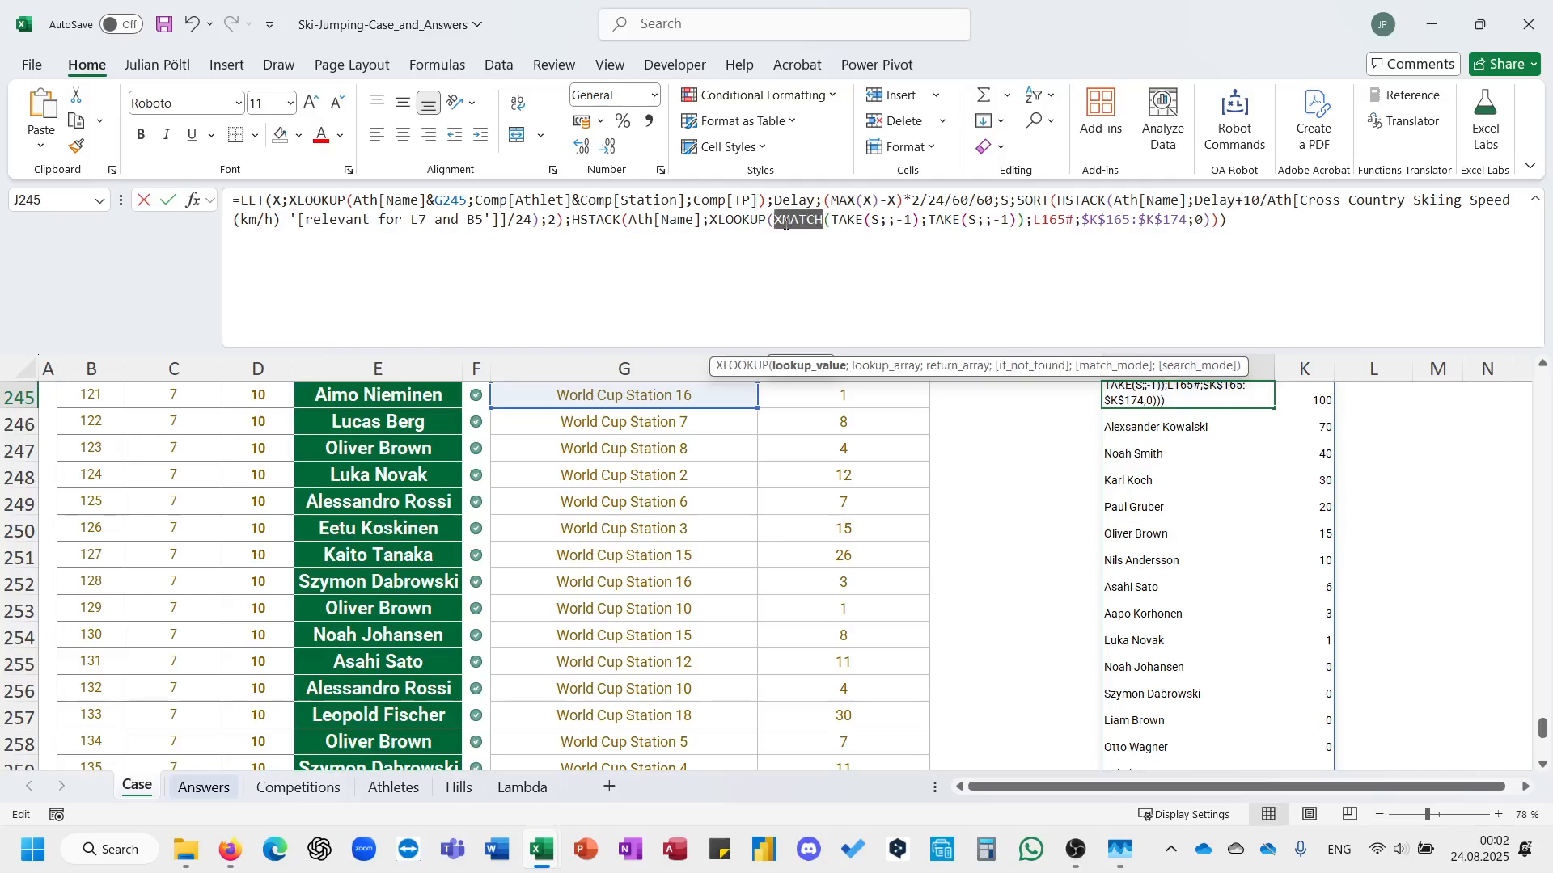
{"action": "key", "text": "Escape"}
{"action": "scroll", "coordinate": [789, 492], "scroll_direction": "down", "scroll_amount": 1}
{"action": "scroll", "coordinate": [789, 492], "scroll_direction": "up", "scroll_amount": 4}
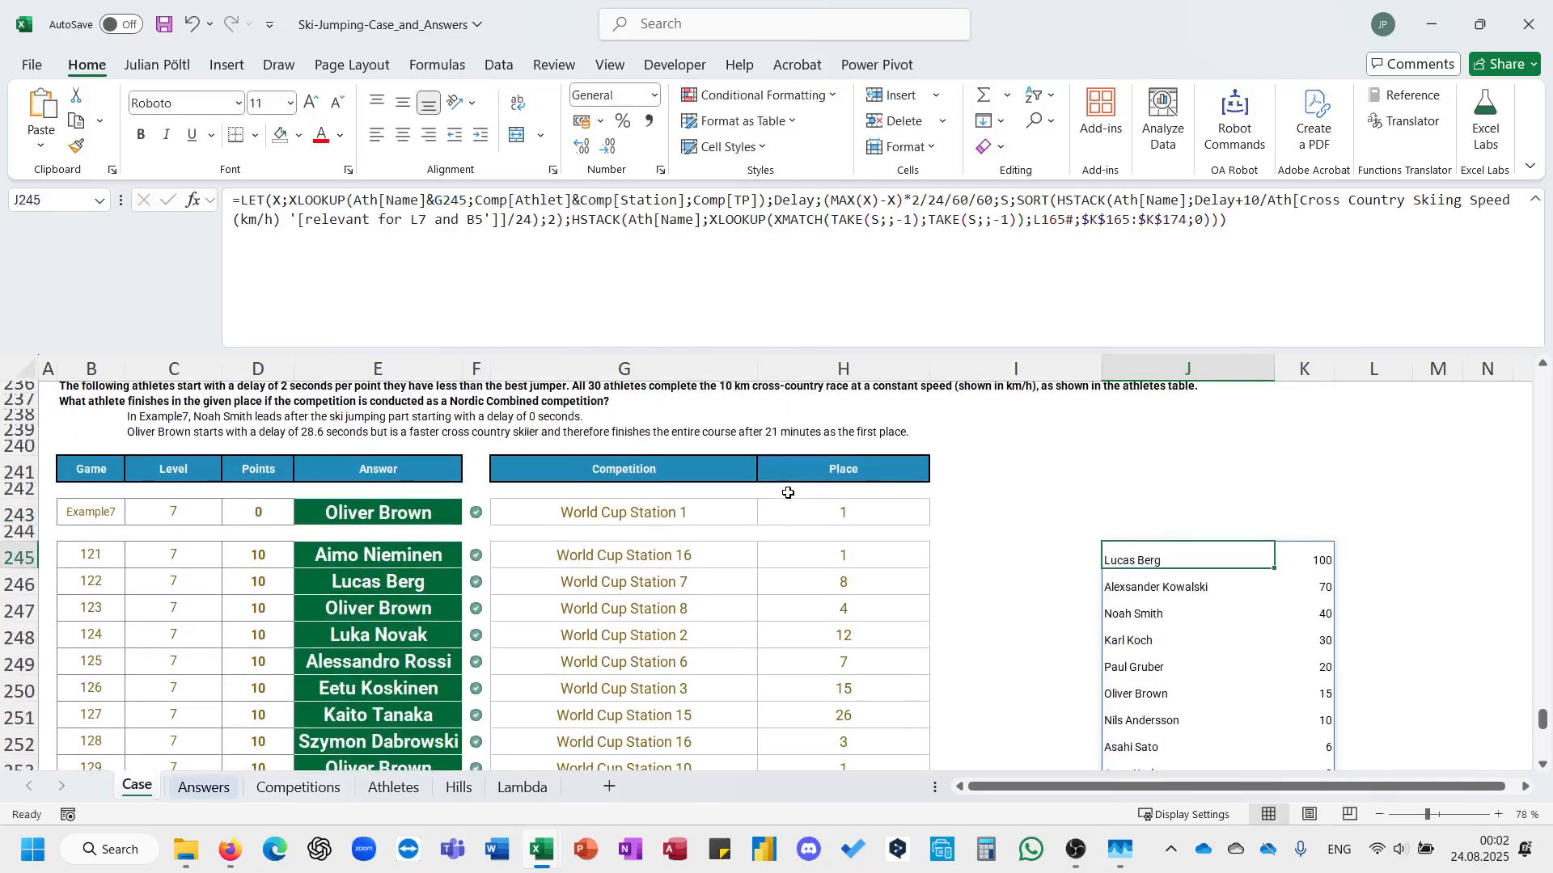
{"action": "left_click", "coordinate": [241, 201]}
{"action": "type", "text": "red"}
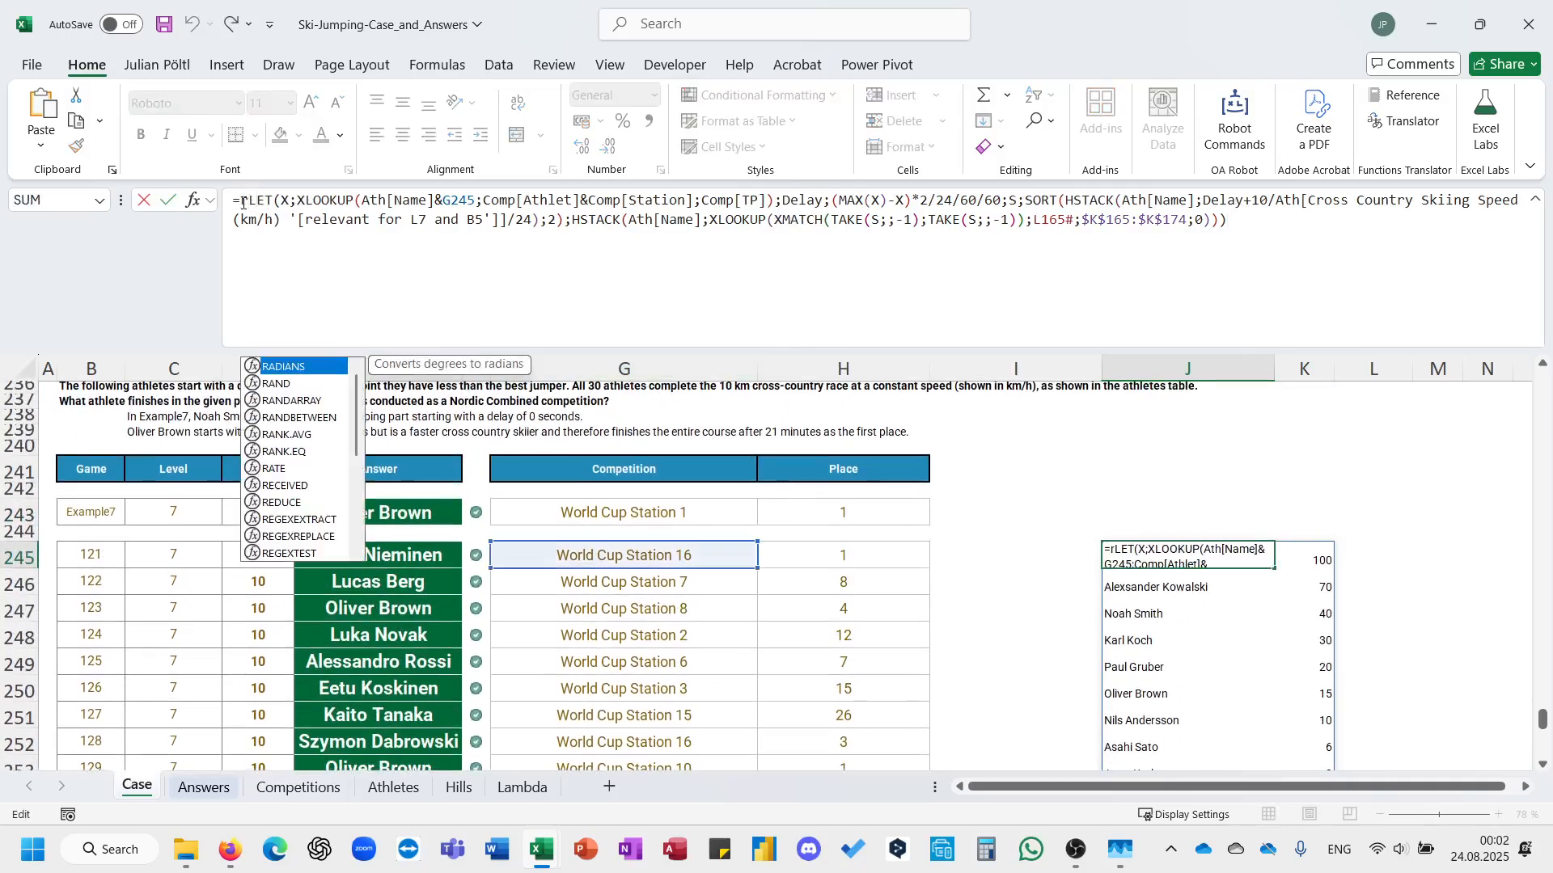
{"action": "key", "text": "Tab"}
{"action": "type", "text": "0;"}
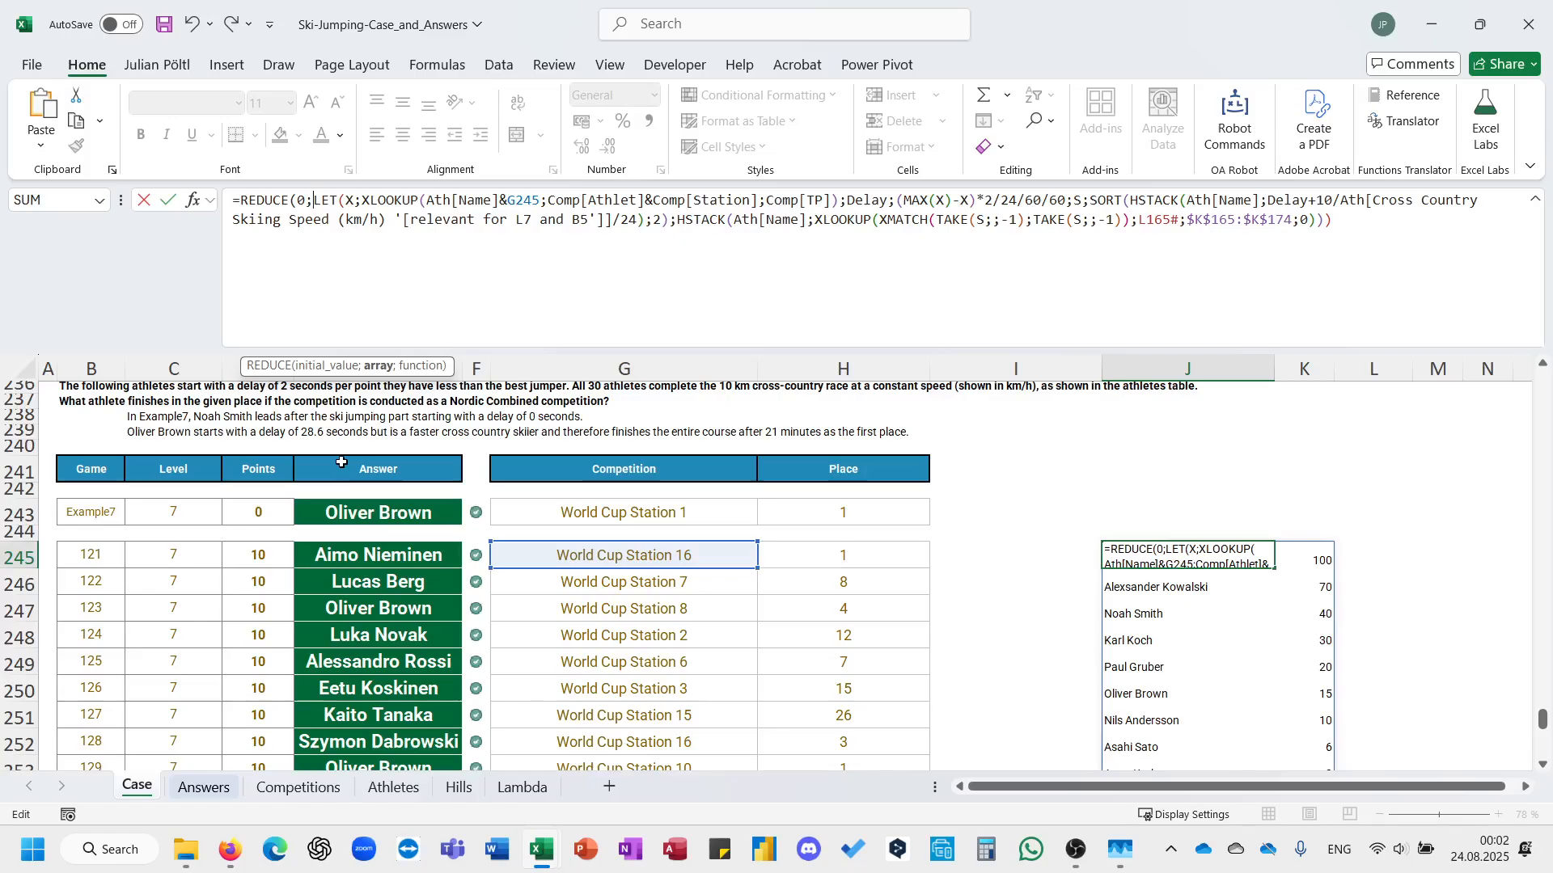
Set the REDUCE array in J245 to the Jumps[Competition] table column.
{"action": "type", "text": "hil"}
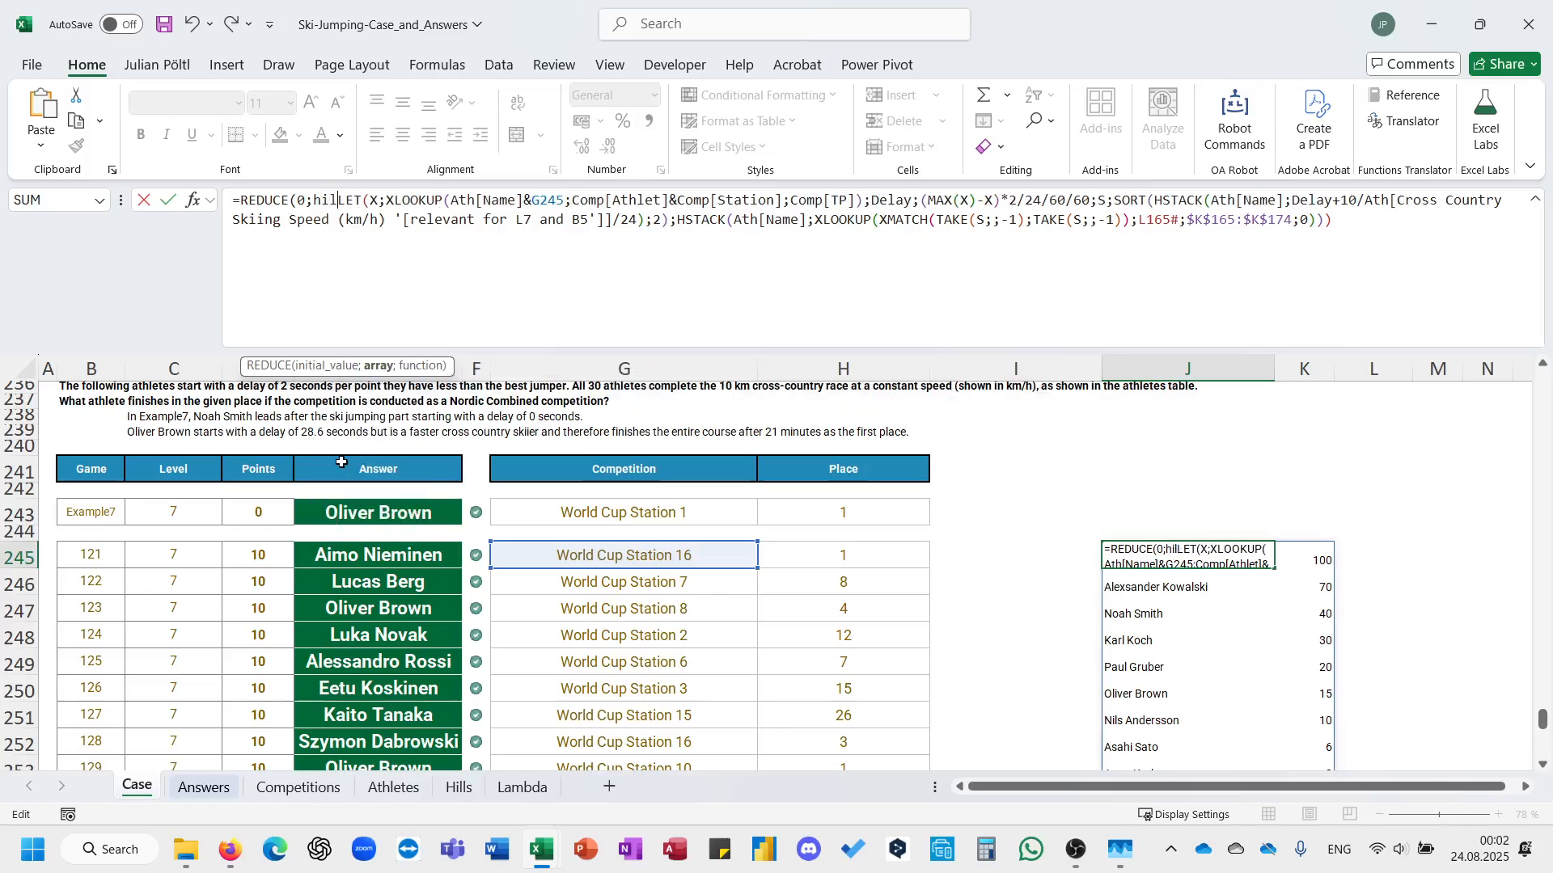
{"action": "key", "text": "BackSpace"}
{"action": "key", "text": "BackSpace"}
{"action": "key", "text": "BackSpace"}
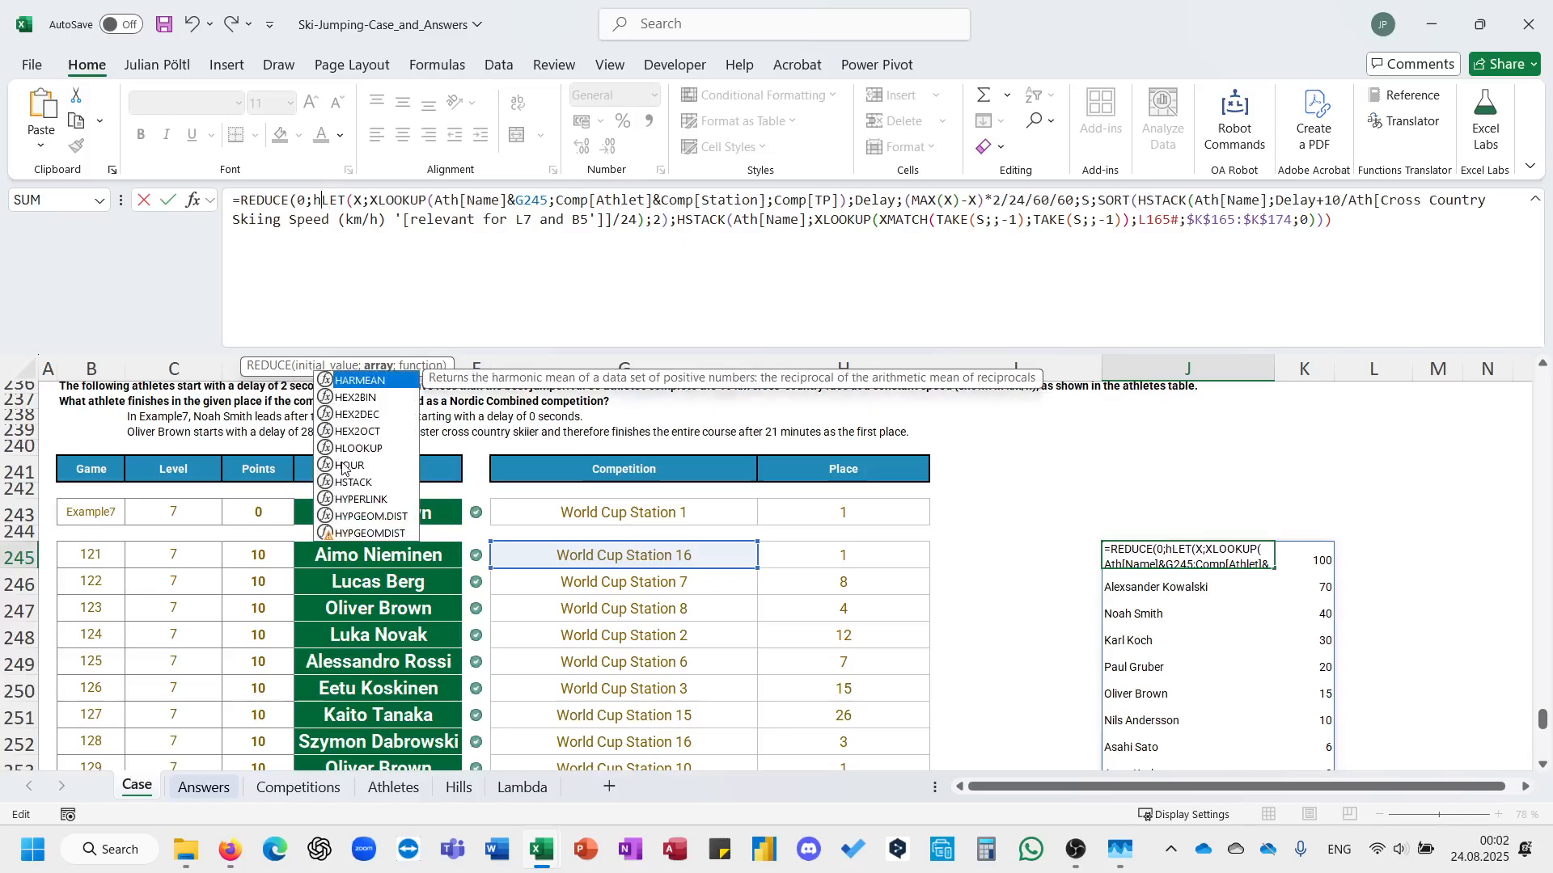
{"action": "type", "text": "jump"}
{"action": "key", "text": "Tab"}
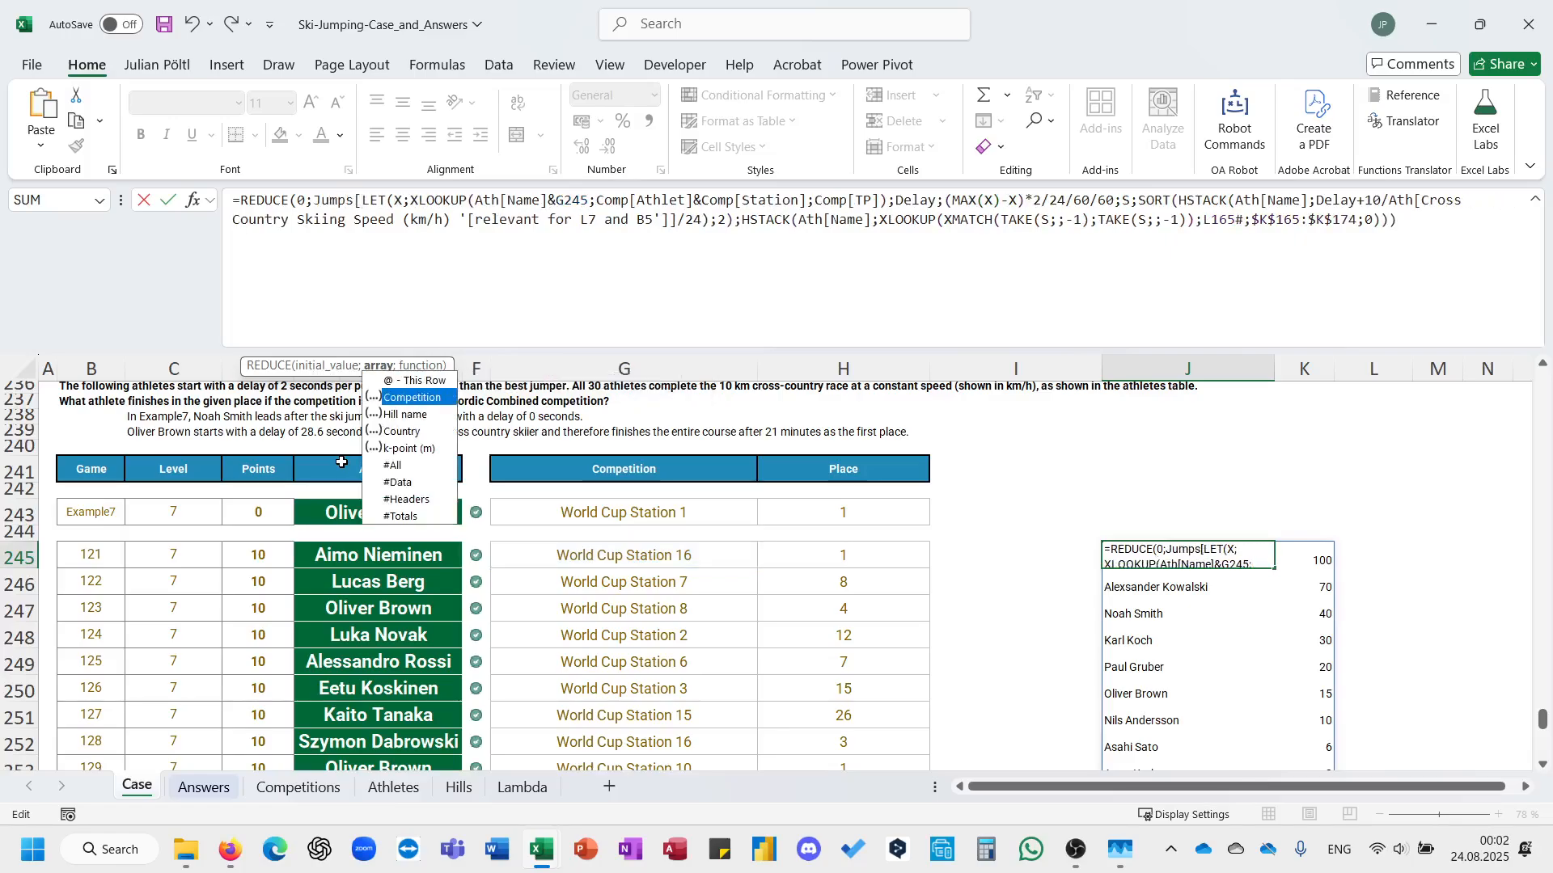
{"action": "key", "text": "alt+Return"}
{"action": "left_click", "coordinate": [385, 192]}
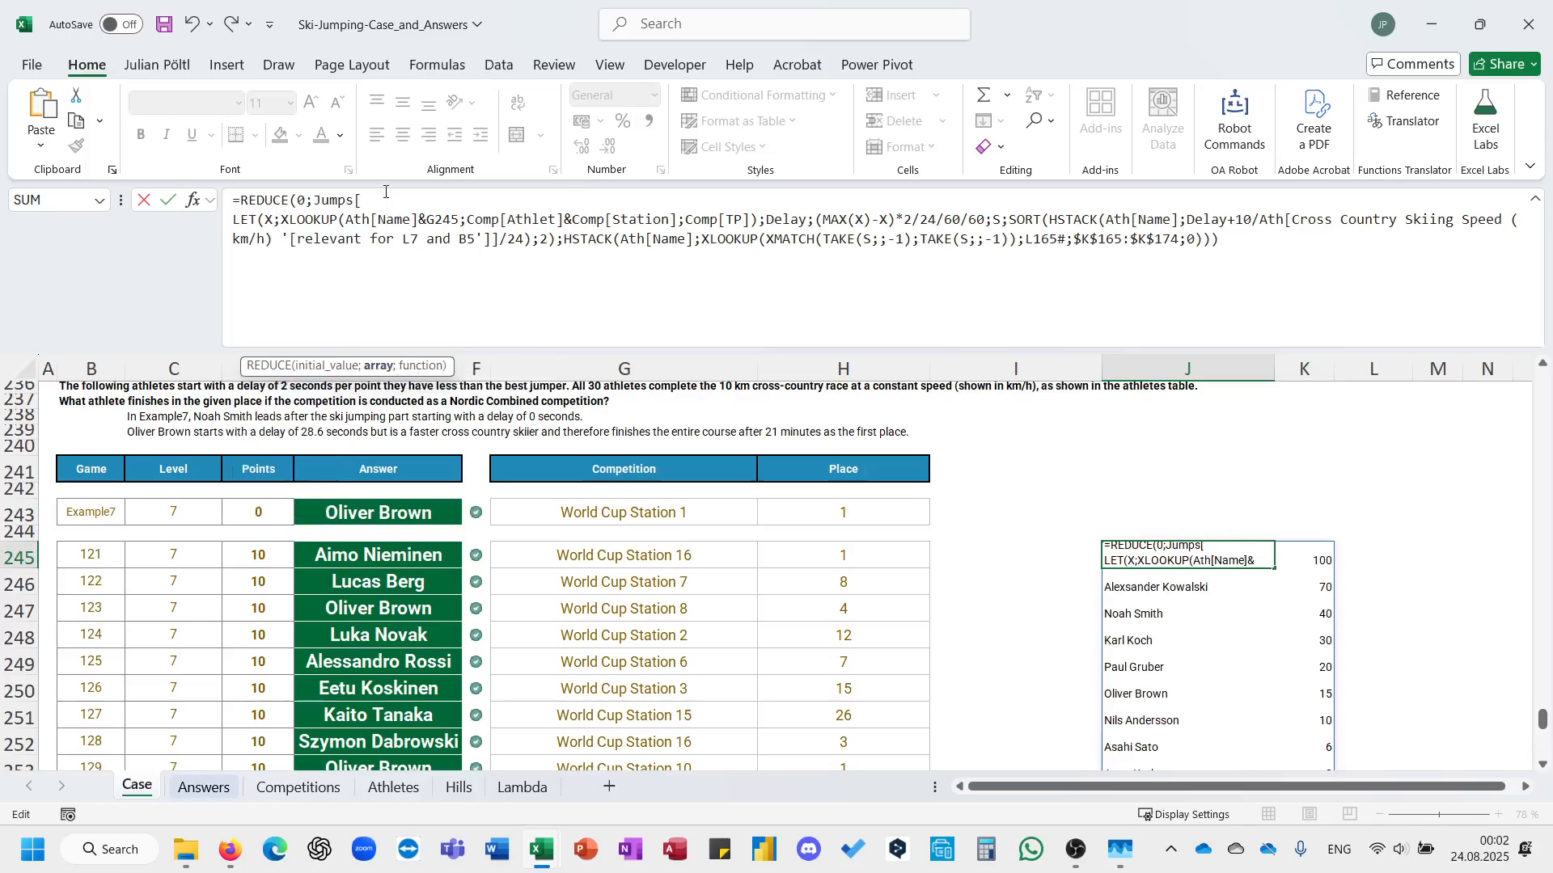
{"action": "type", "text": "c"}
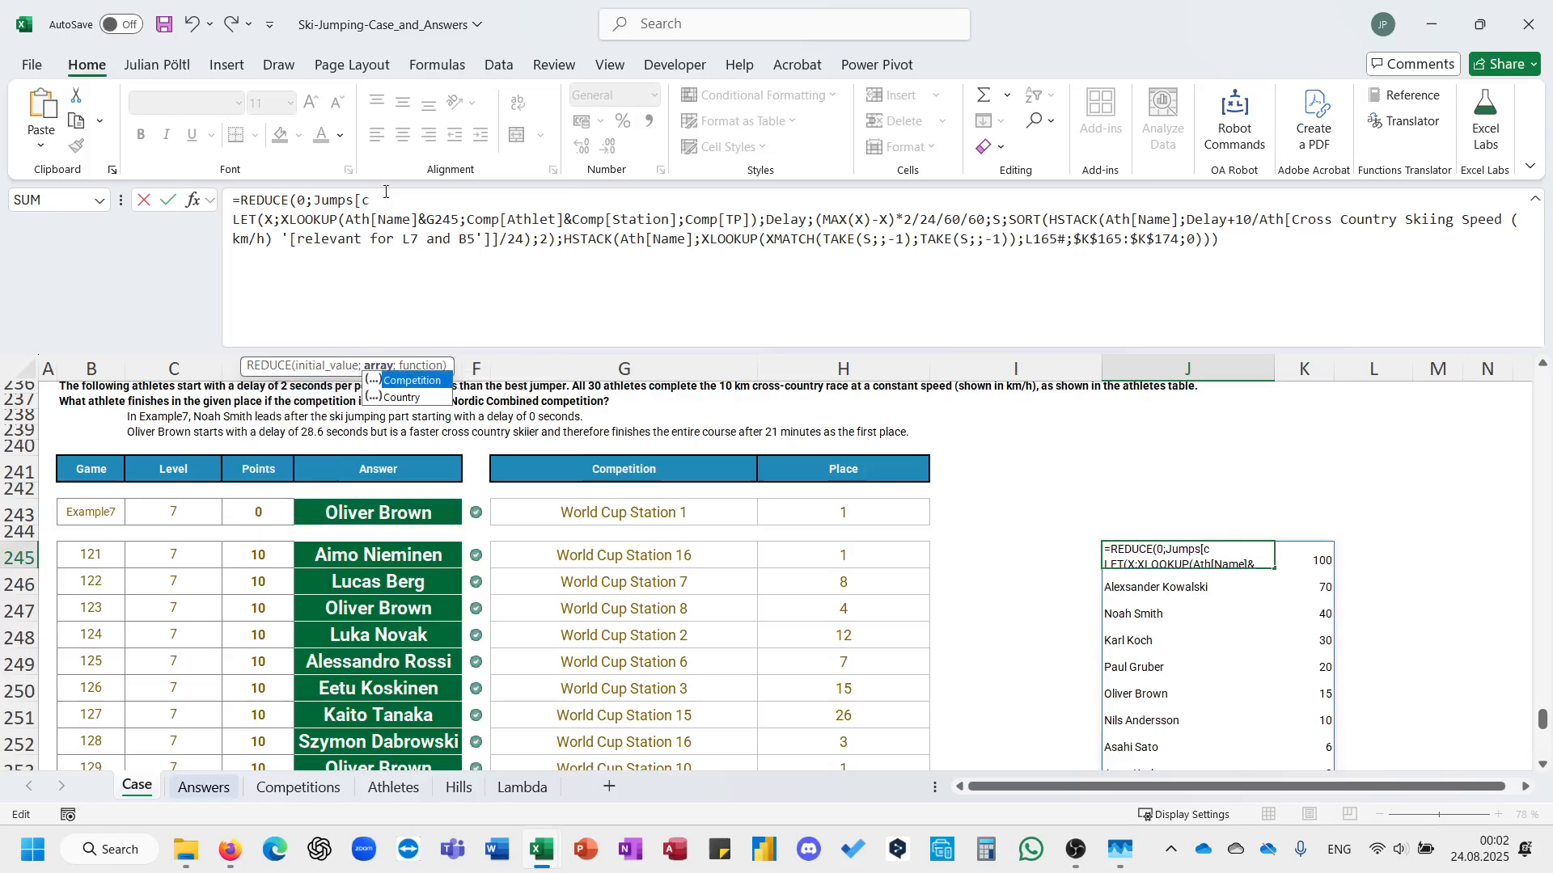
{"action": "key", "text": "Tab"}
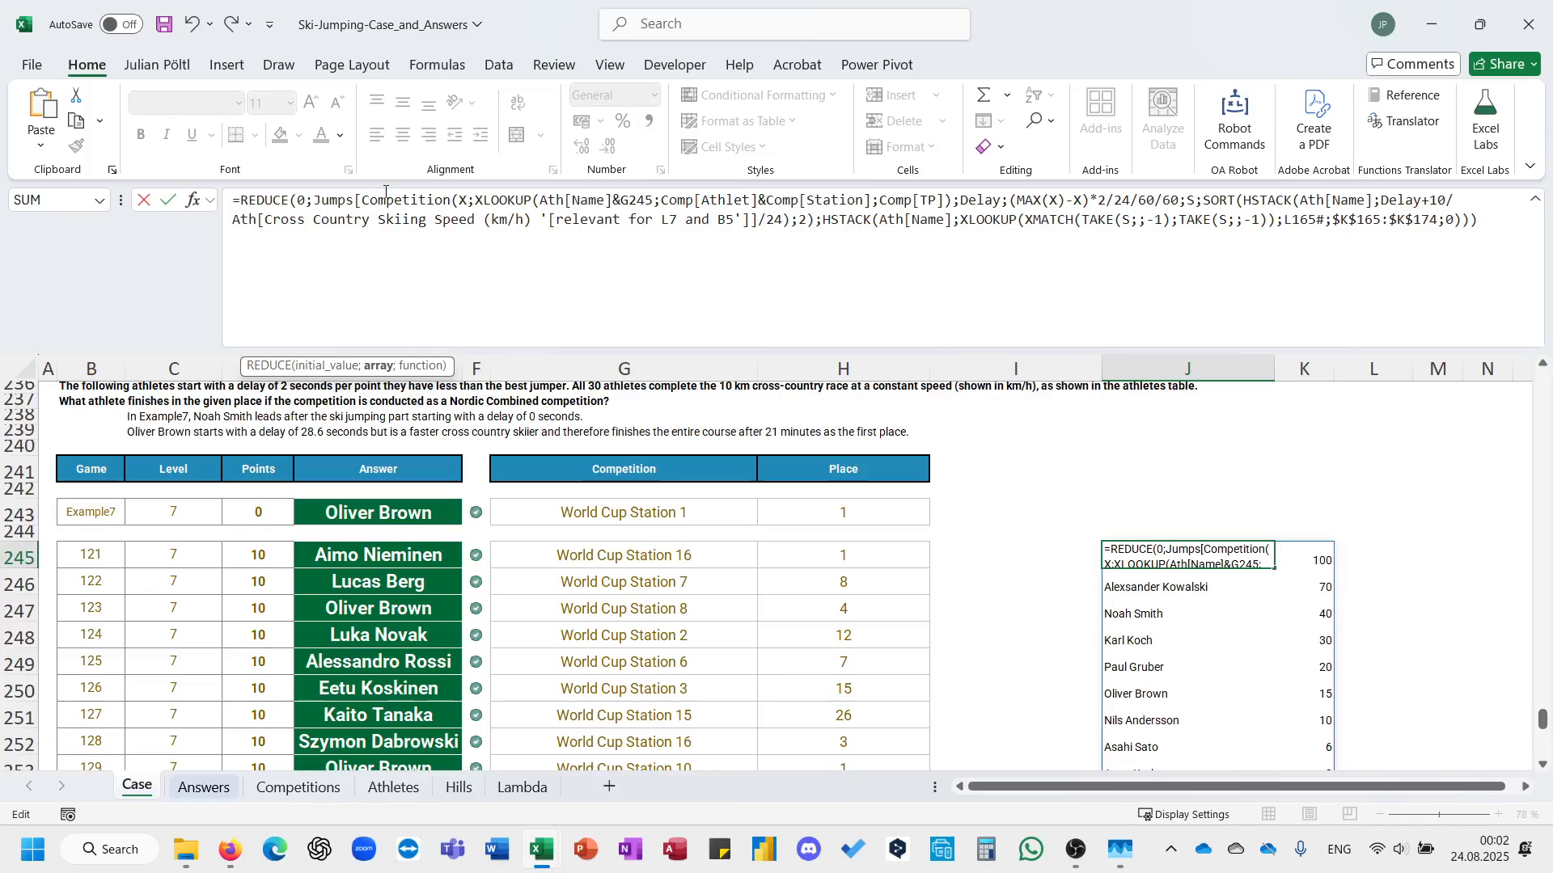
{"action": "type", "text": "]"}
{"action": "key", "text": "BackSpace"}
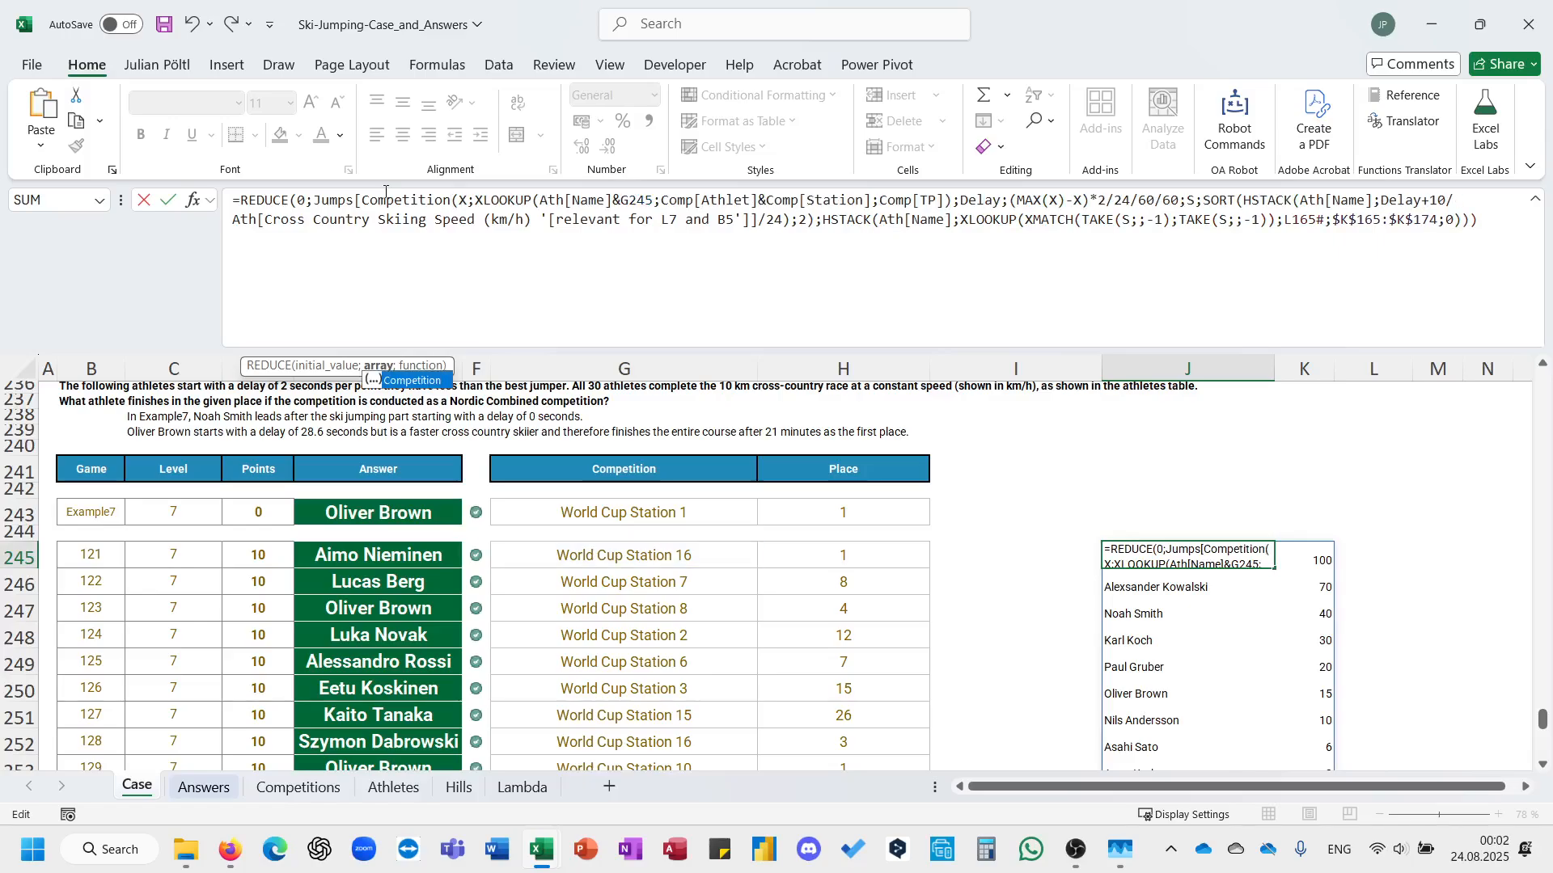
{"action": "type", "text": "];la"}
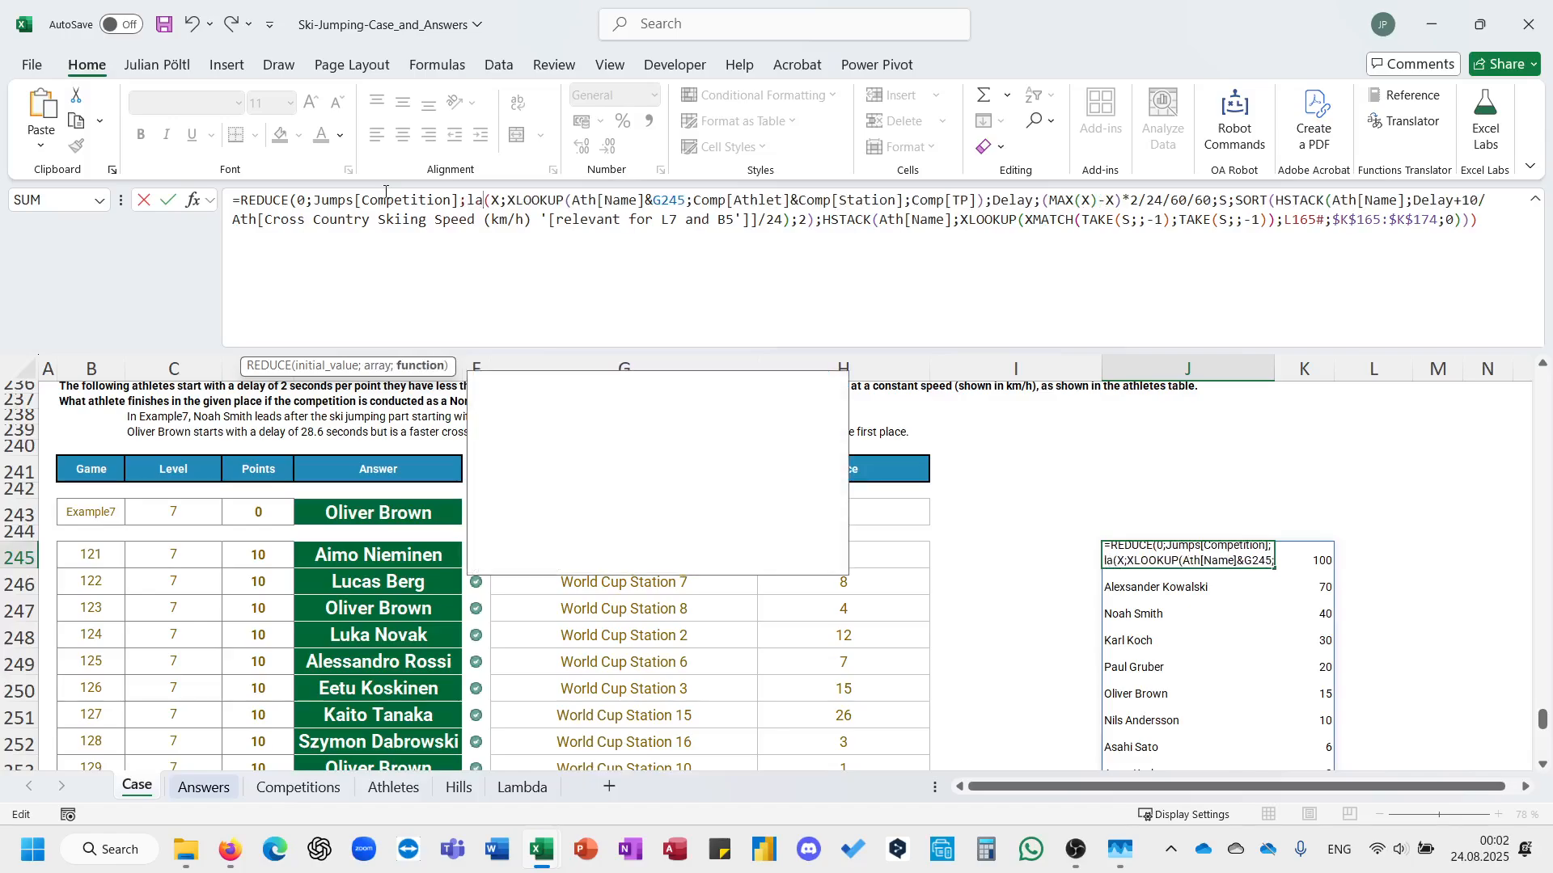
Add a LAMBDA with parameters A and B as the REDUCE function argument in J245.
{"action": "key", "text": "BackSpace"}
{"action": "key", "text": "BackSpace"}
{"action": "type", "text": "LABS.GENERATI"}
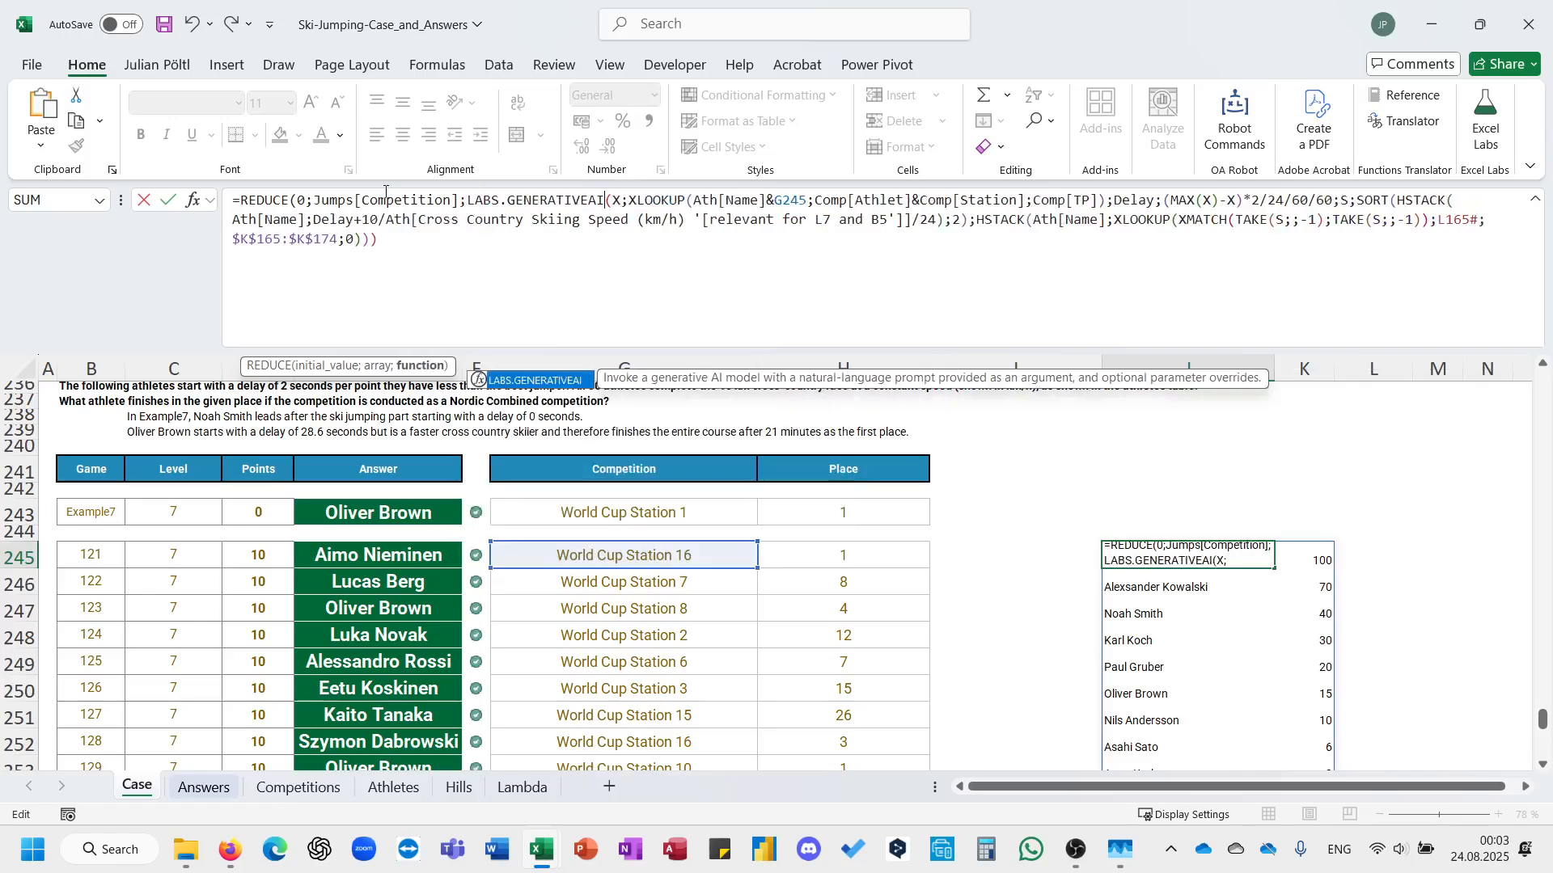
{"action": "key", "text": "BackSpace"}
{"action": "key", "text": "BackSpace"}
{"action": "key", "text": "BackSpace"}
{"action": "key", "text": "BackSpace"}
{"action": "key", "text": "BackSpace"}
{"action": "key", "text": "BackSpace"}
{"action": "key", "text": "BackSpace"}
{"action": "key", "text": "BackSpace"}
{"action": "key", "text": "BackSpace"}
{"action": "key", "text": "BackSpace"}
{"action": "key", "text": "BackSpace"}
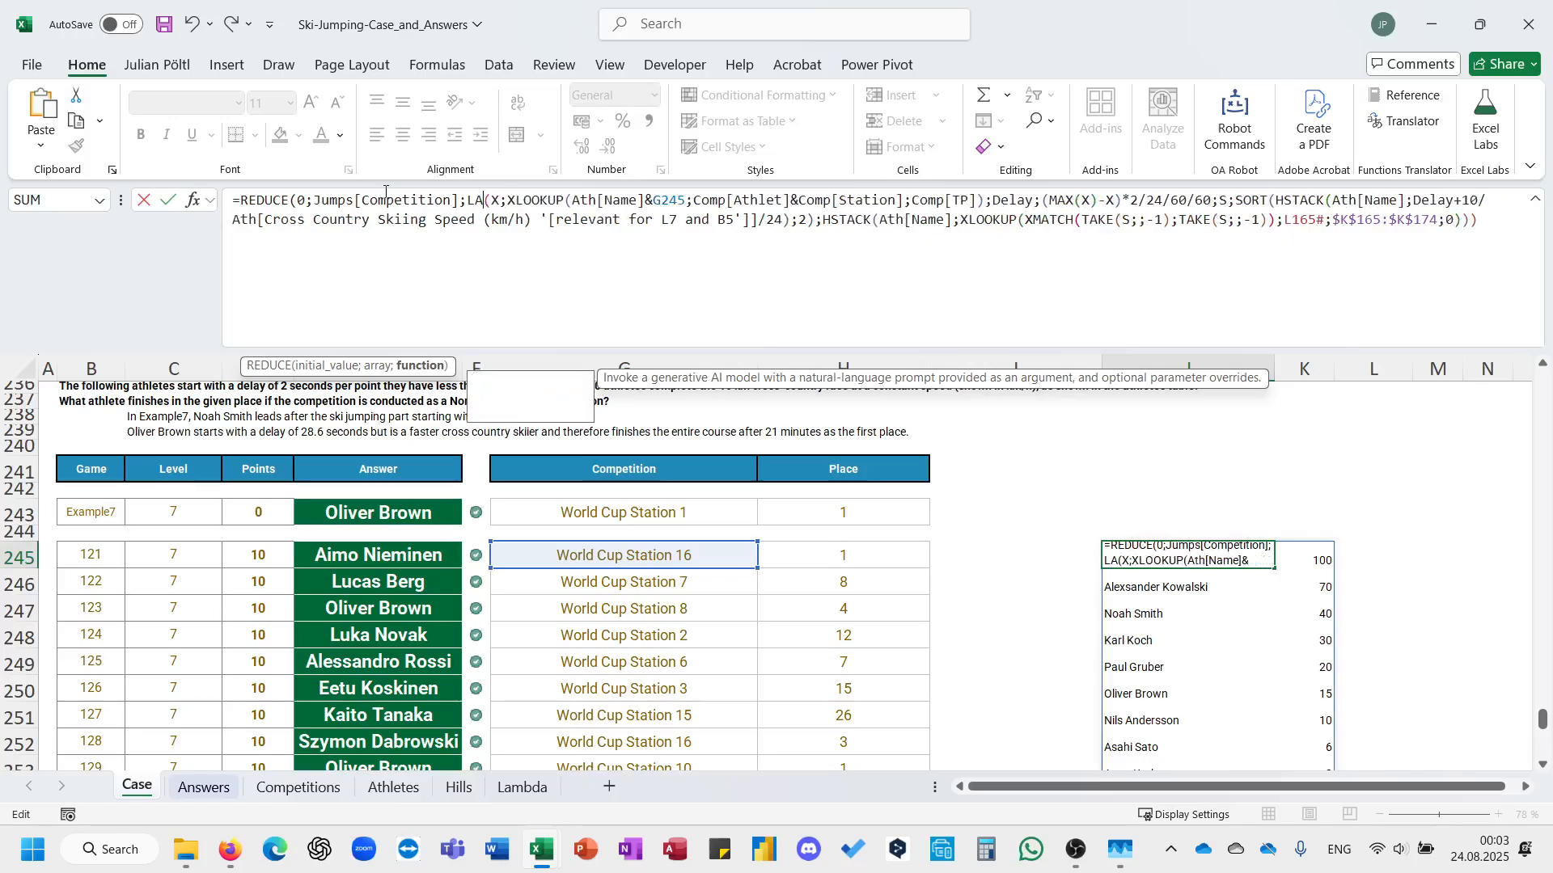
{"action": "type", "text": "m"}
{"action": "key", "text": "Tab"}
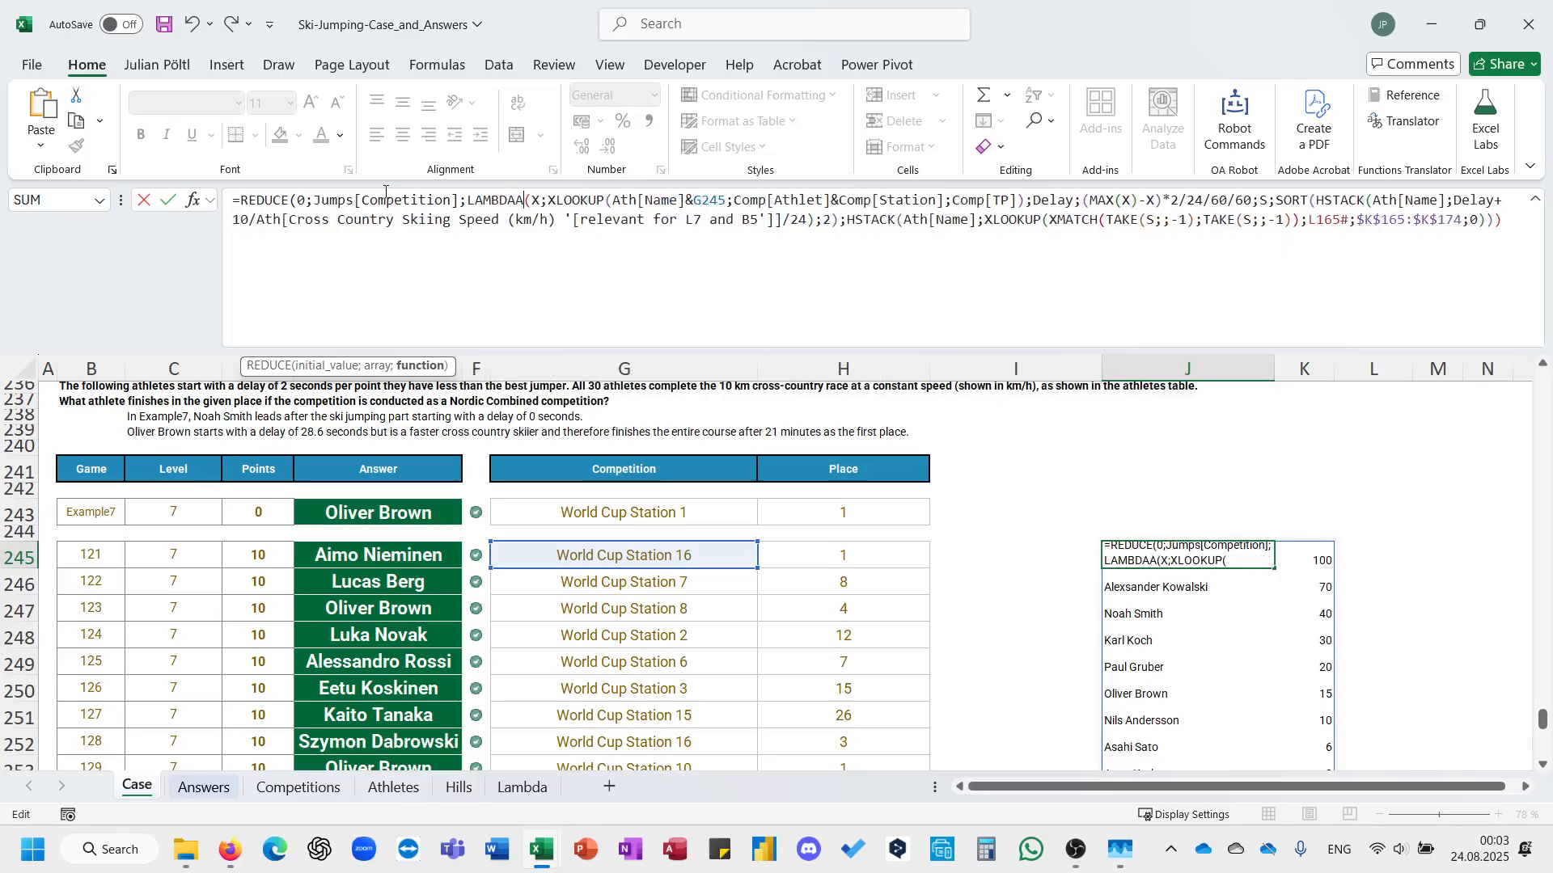
{"action": "type", "text": ";B;"}
{"action": "key", "text": "BackSpace"}
{"action": "key", "text": "BackSpace"}
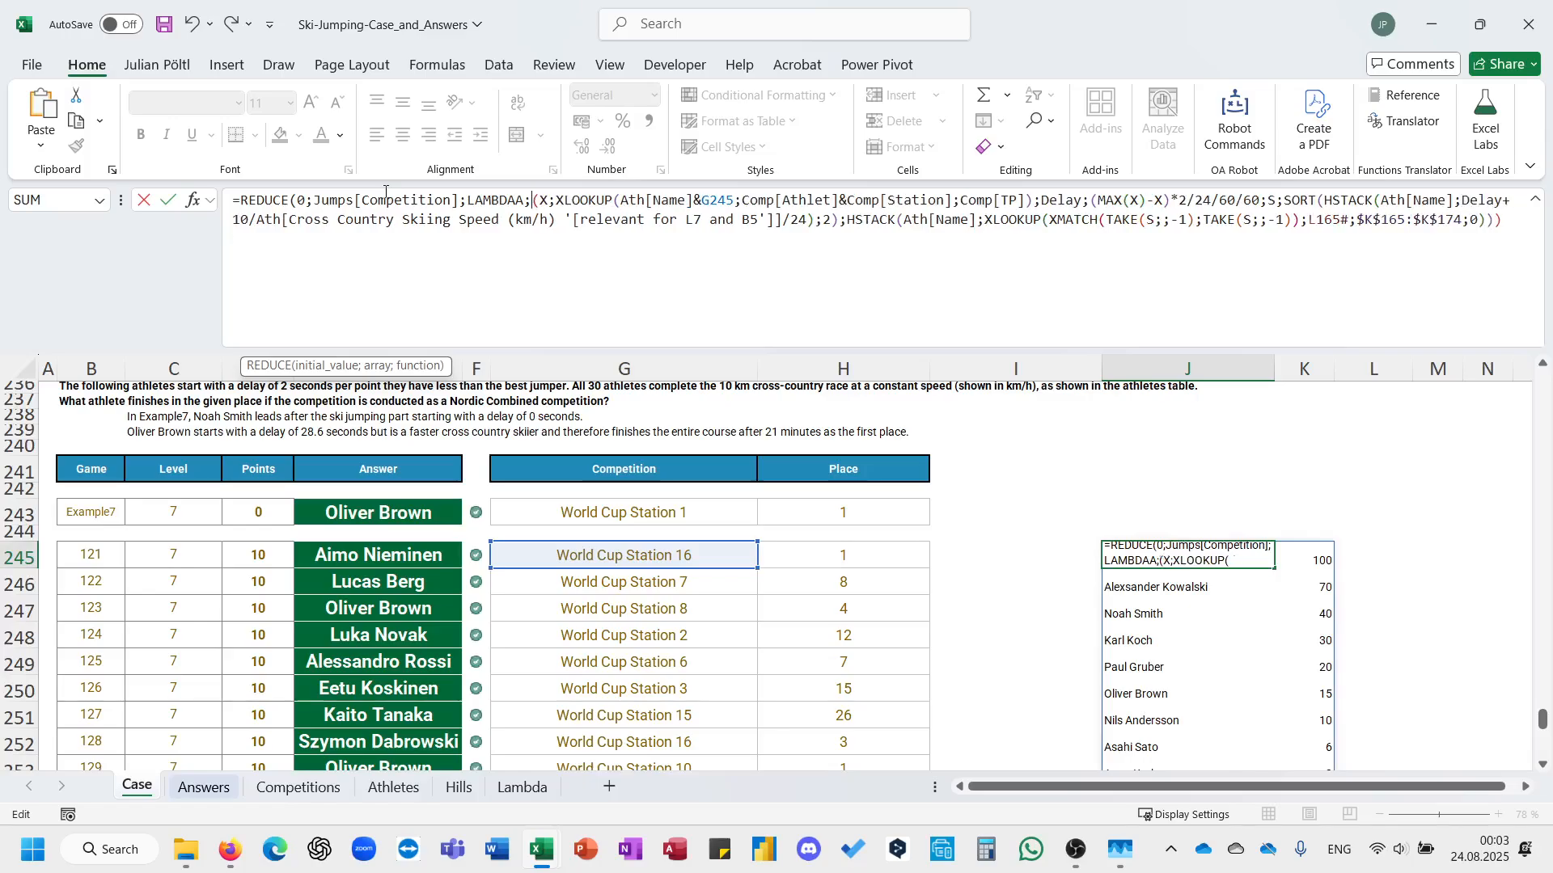
{"action": "key", "text": "Left"}
{"action": "key", "text": "Left"}
{"action": "type", "text": "(A;"}
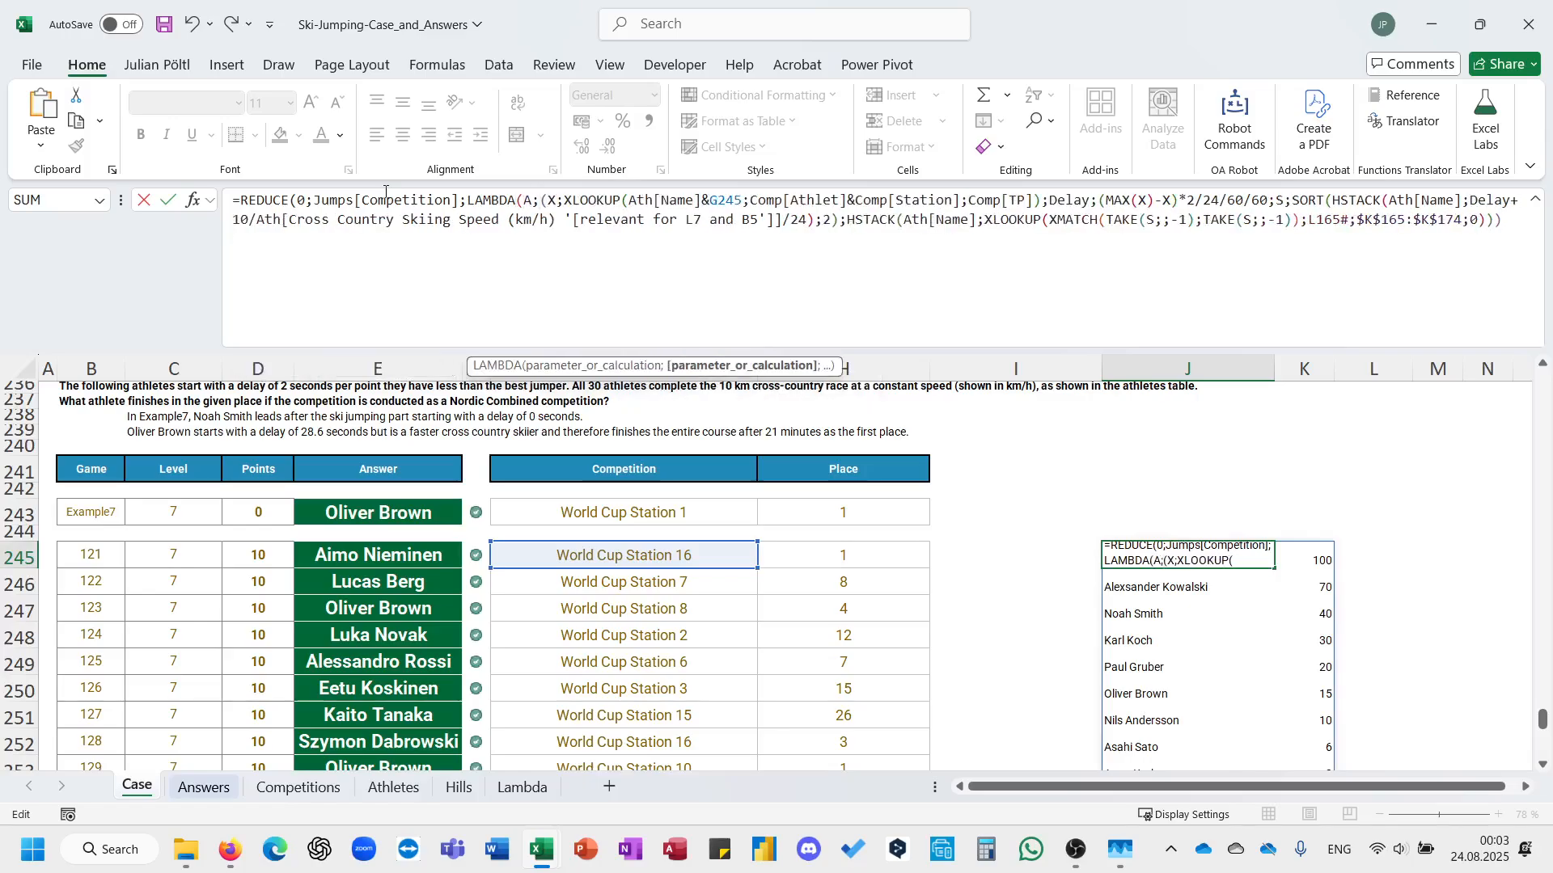
{"action": "type", "text": "B;"}
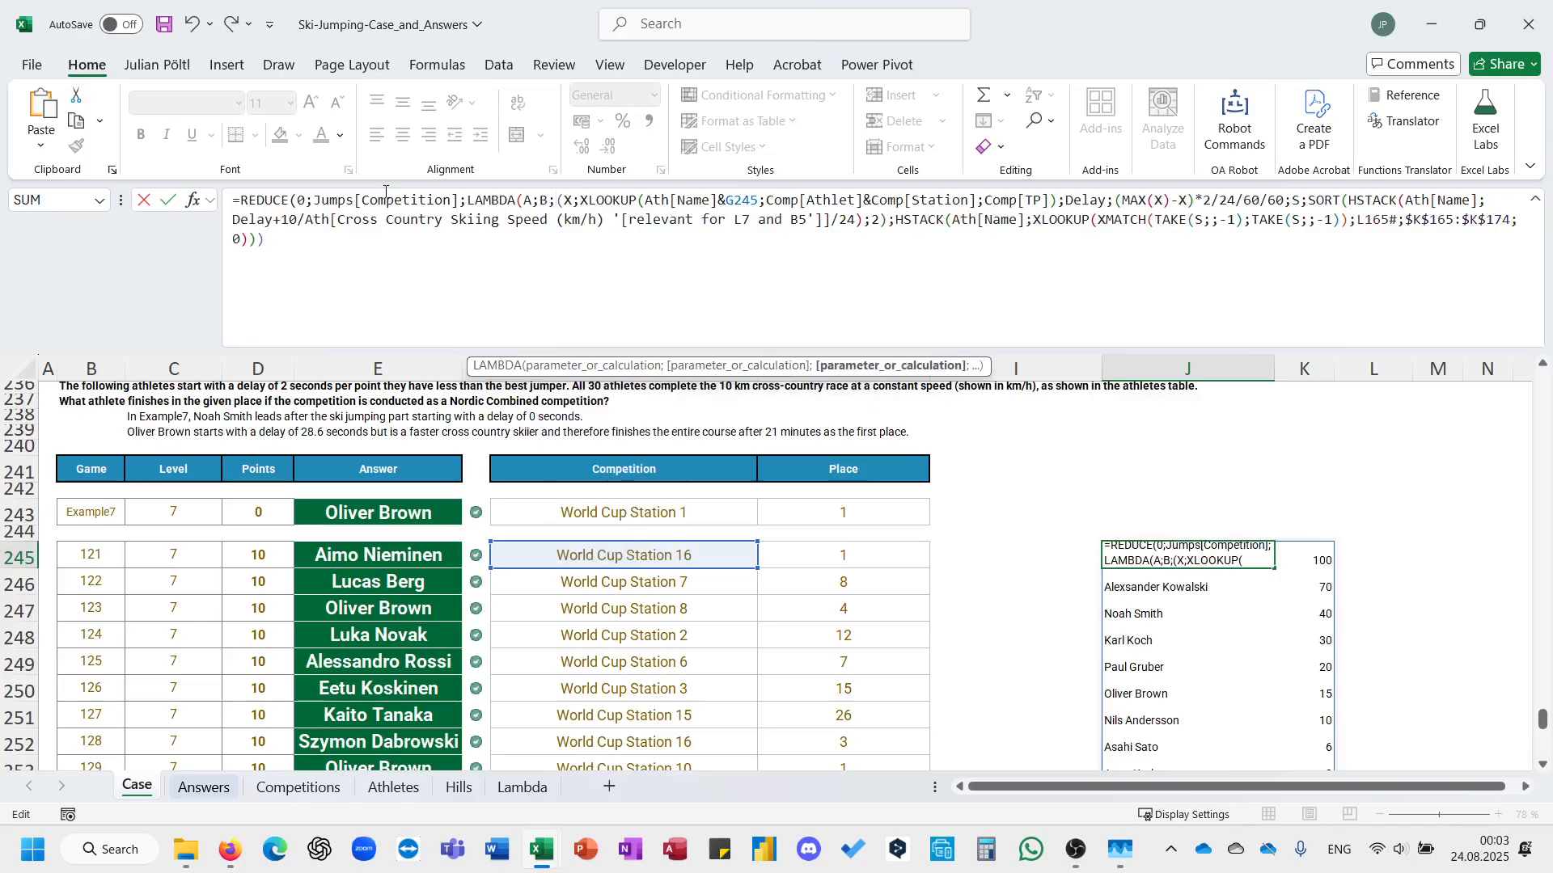
{"action": "type", "text": "le"}
Restore the LET function name inside the LAMBDA and replace G245 with B in the XLOOKUP lookup value.
{"action": "key", "text": "Down"}
{"action": "key", "text": "Down"}
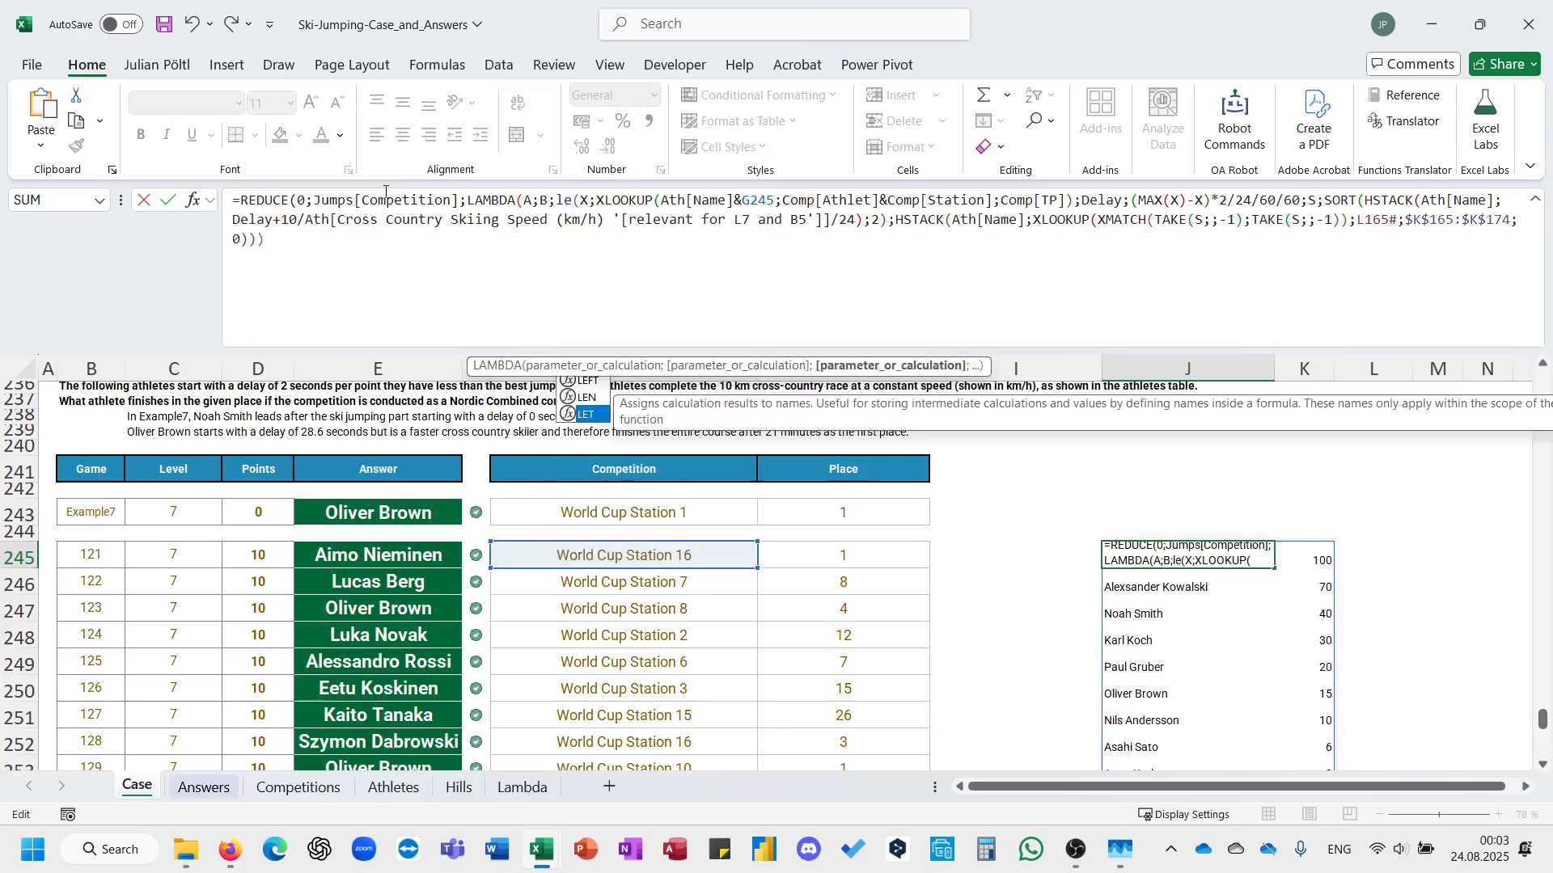
{"action": "key", "text": "Tab"}
{"action": "double_click", "coordinate": [758, 201]}
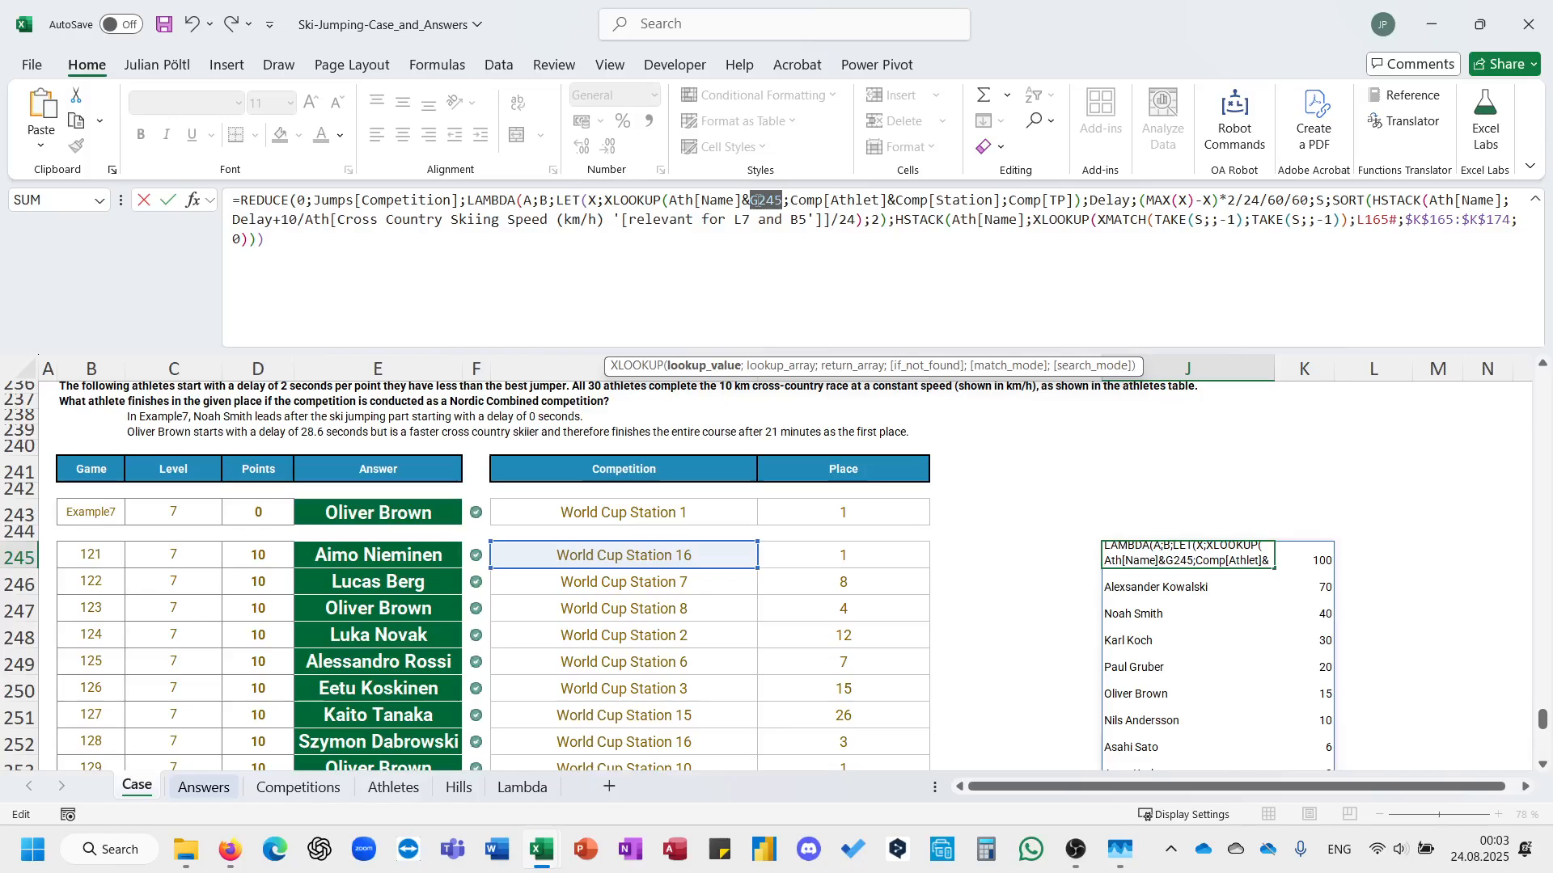
{"action": "type", "text": "B"}
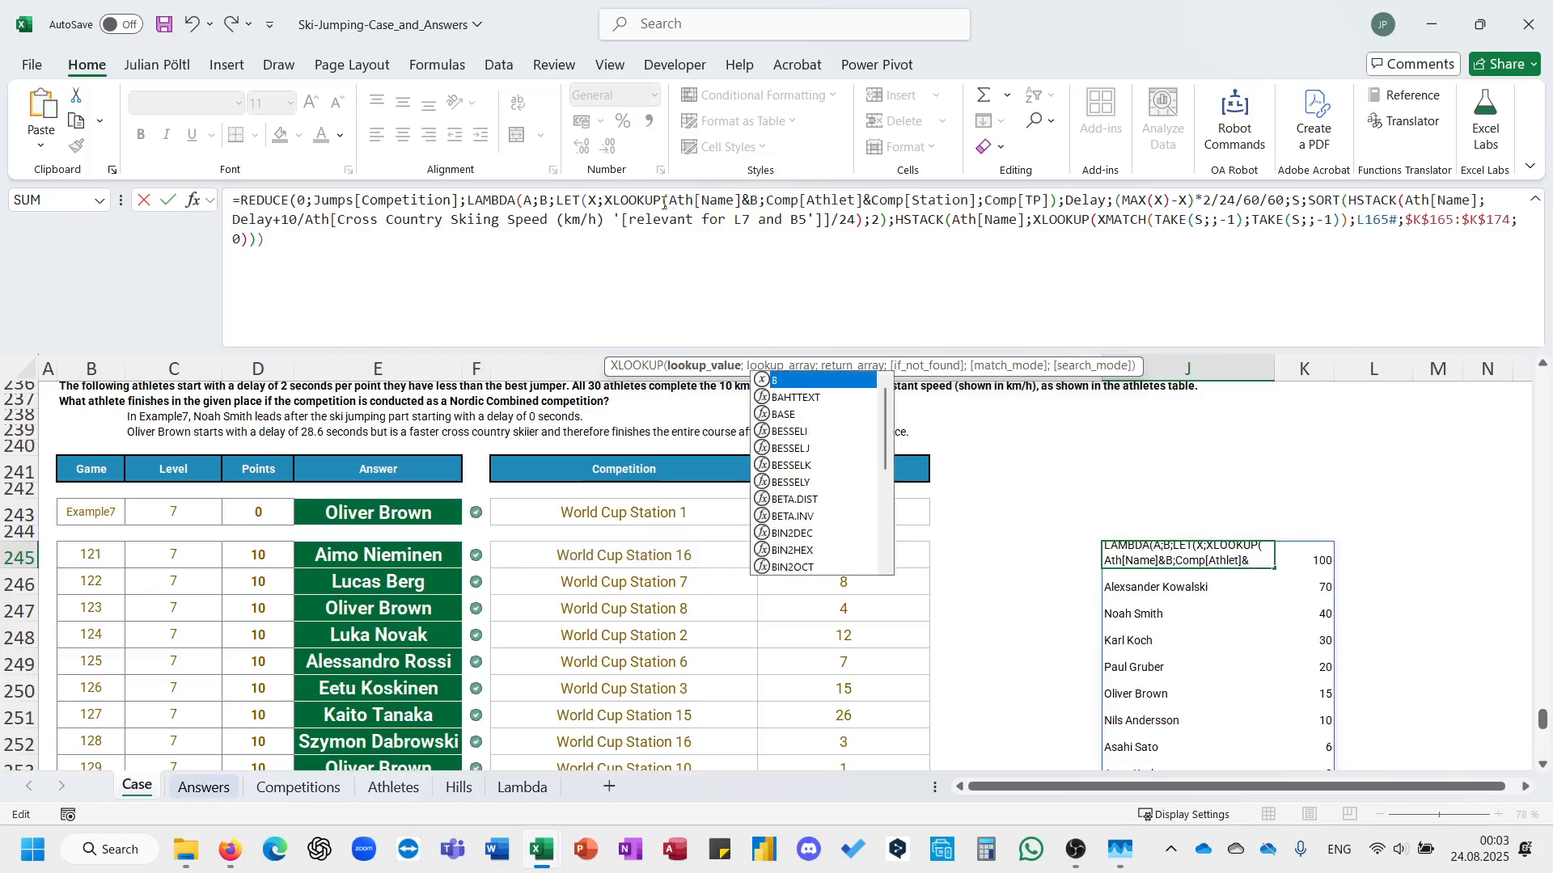
Wrap the LET function in J245 in a VSTACK with A as its first array and complete the formula.
{"action": "left_click", "coordinate": [558, 204]}
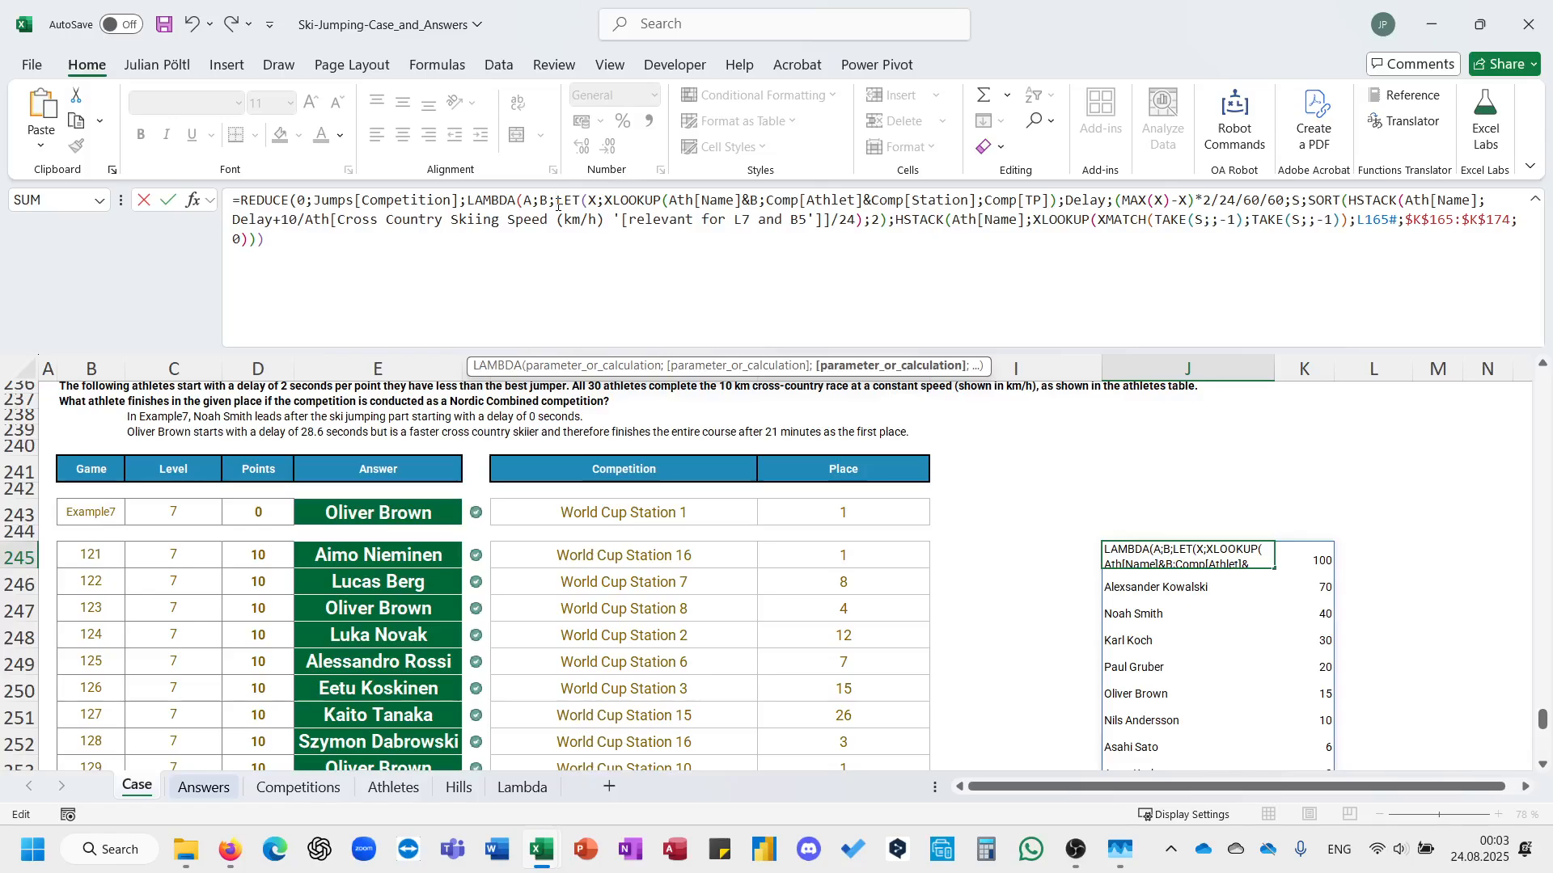
{"action": "type", "text": "vs"}
{"action": "key", "text": "Tab"}
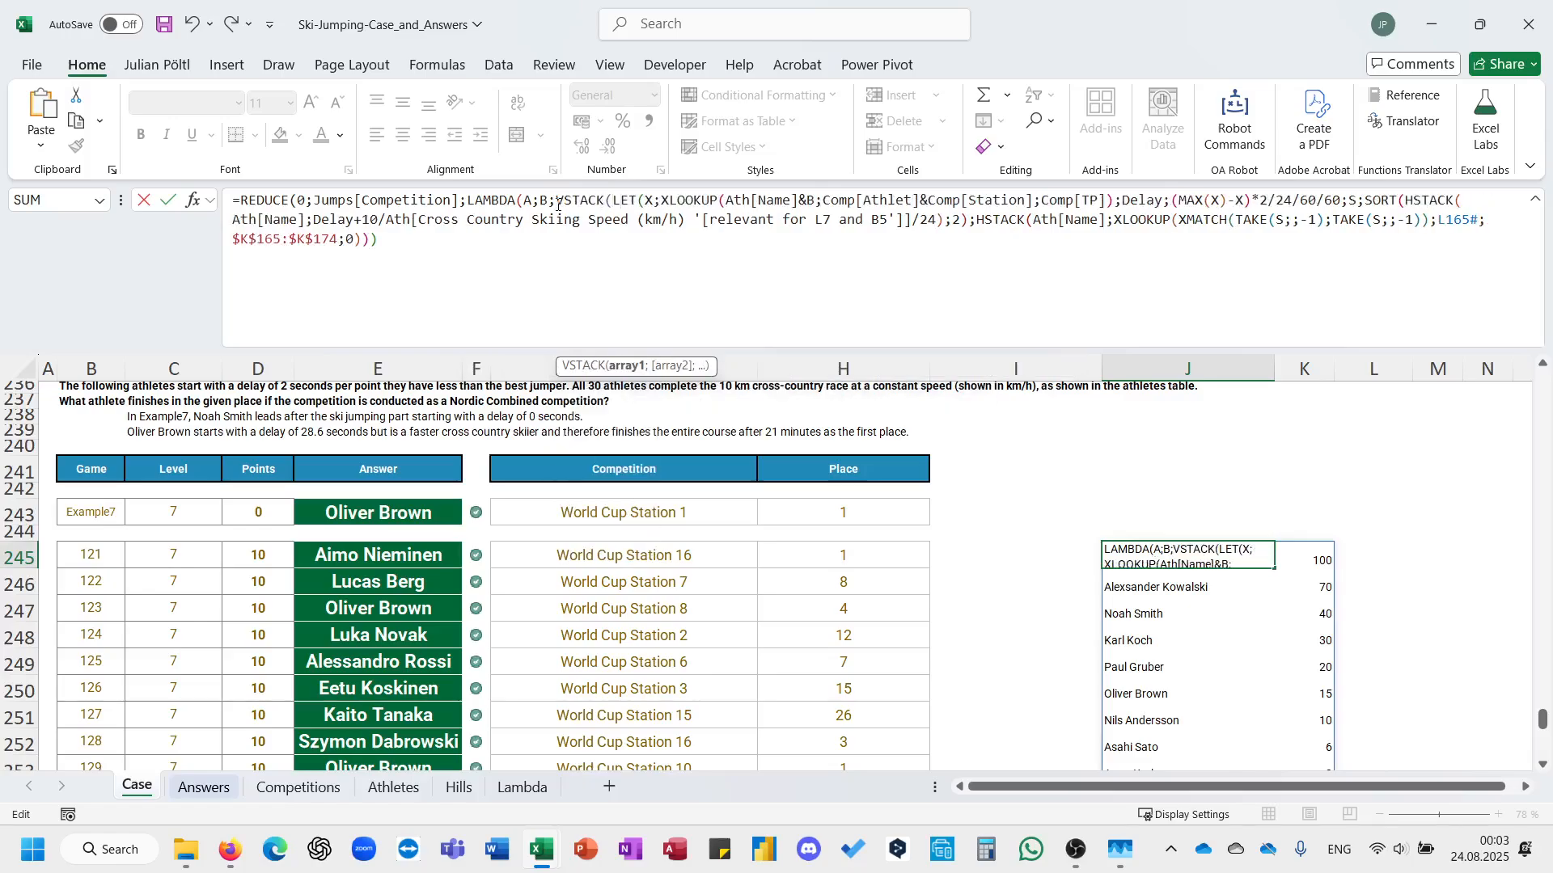
{"action": "type", "text": "A;"}
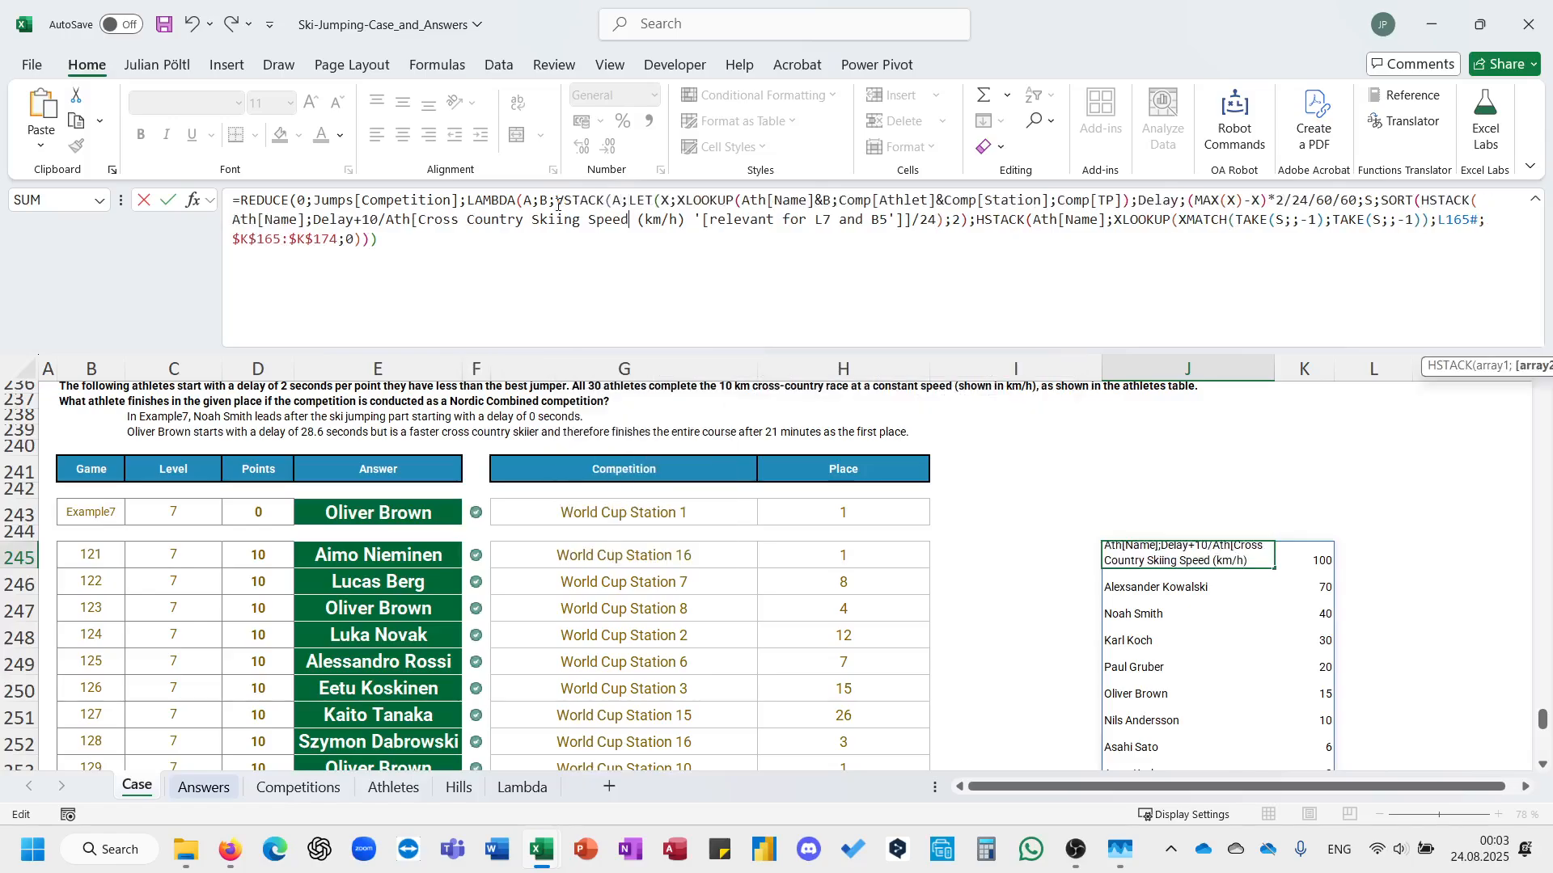
{"action": "type", "text": "))"}
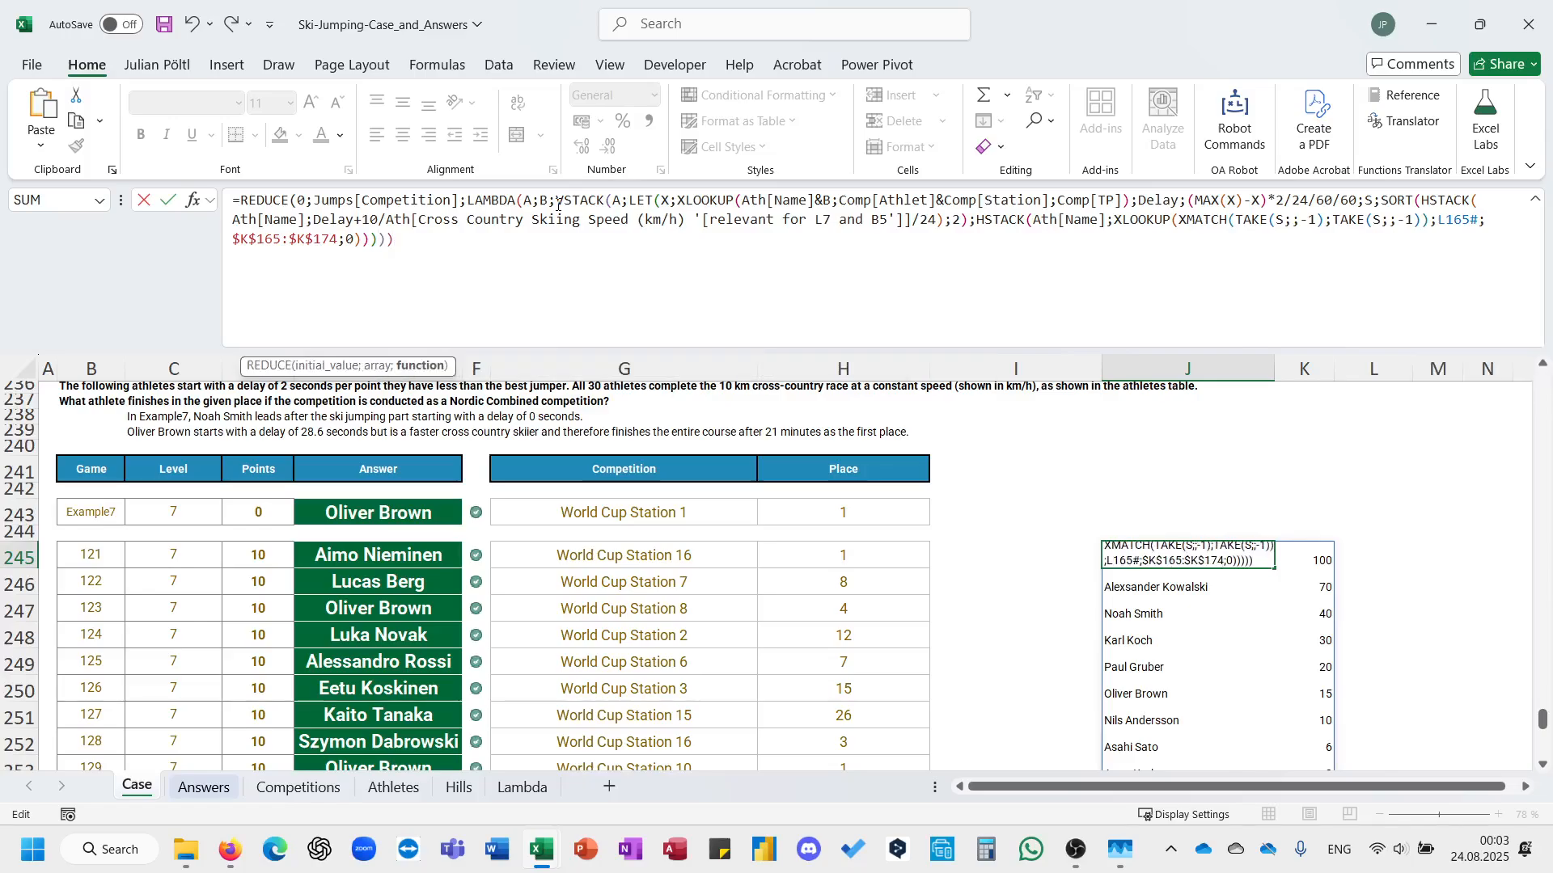
{"action": "key", "text": "Return"}
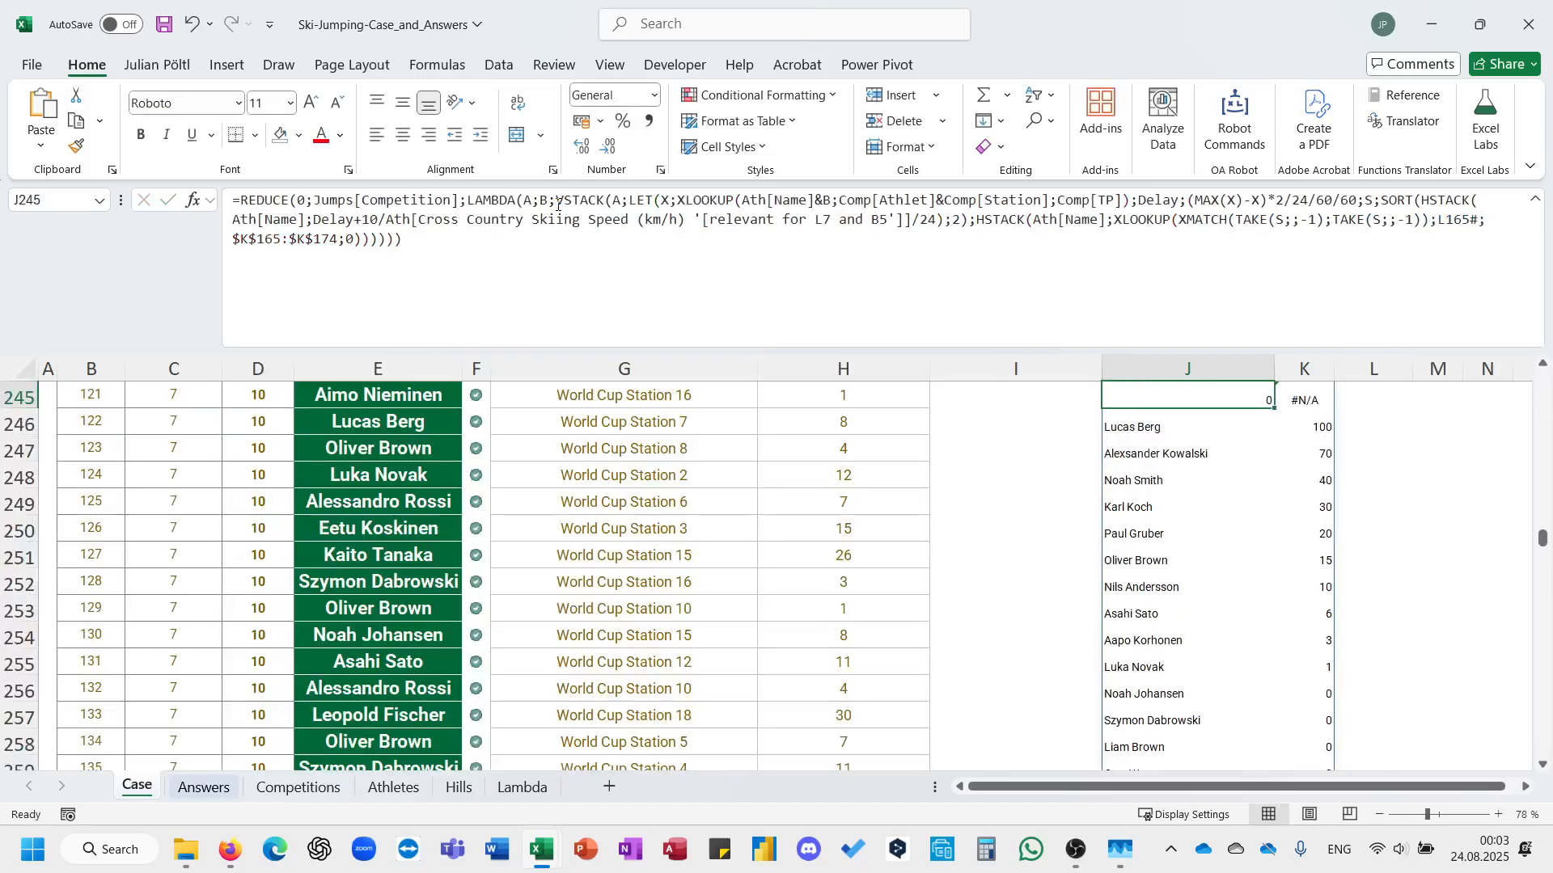
Wrap the REDUCE formula in J245 in DROP to remove the first 1 row.
{"action": "left_click", "coordinate": [242, 199]}
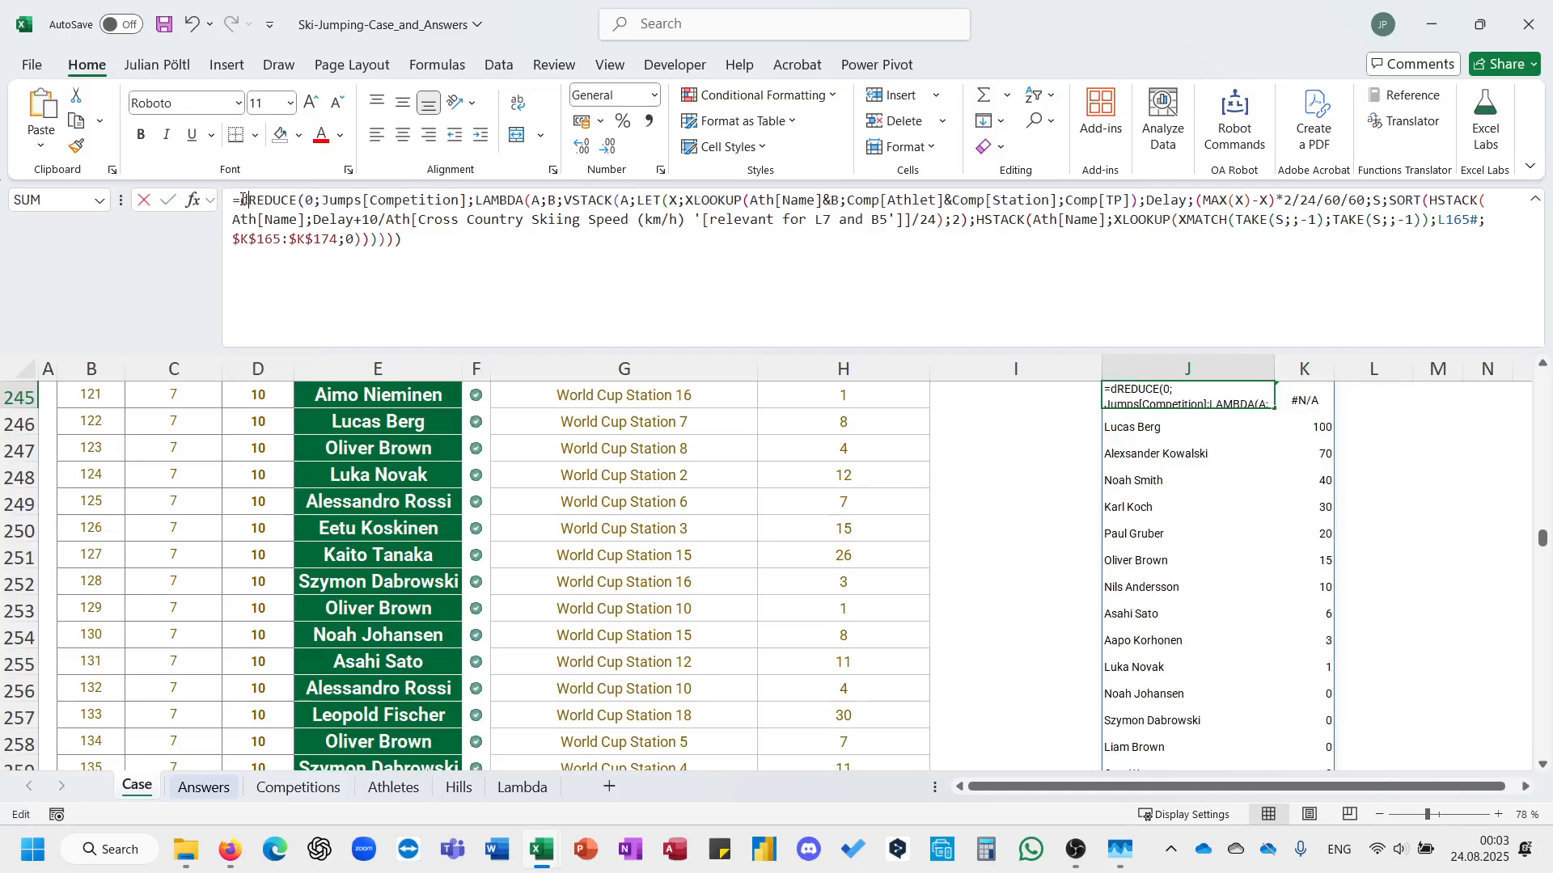
{"action": "type", "text": "DROP("}
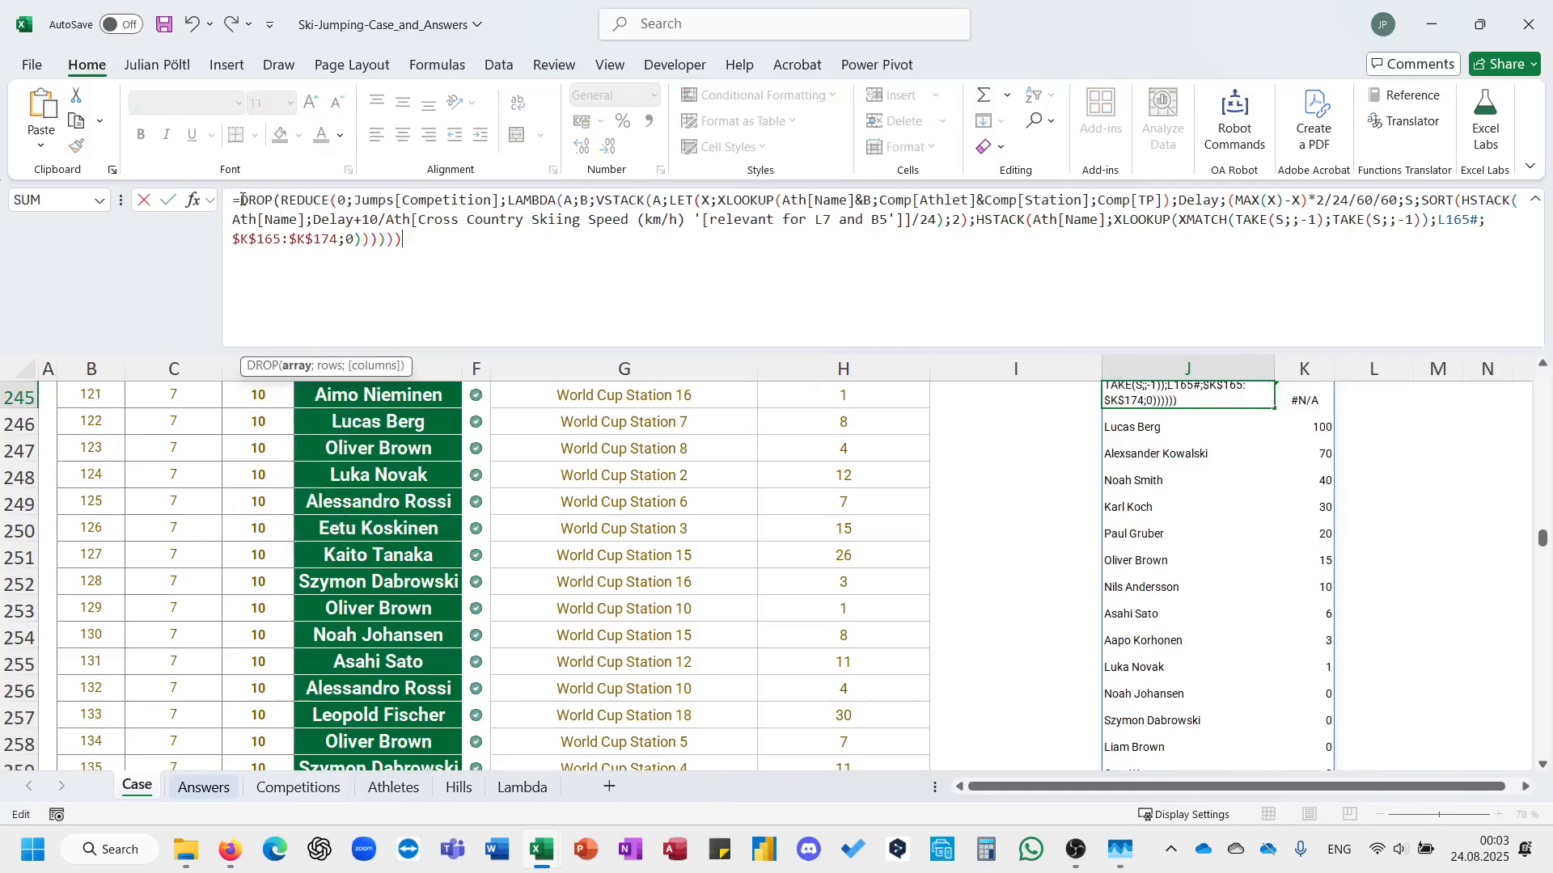
{"action": "key", "text": "BackSpace"}
{"action": "type", "text": ");1)"}
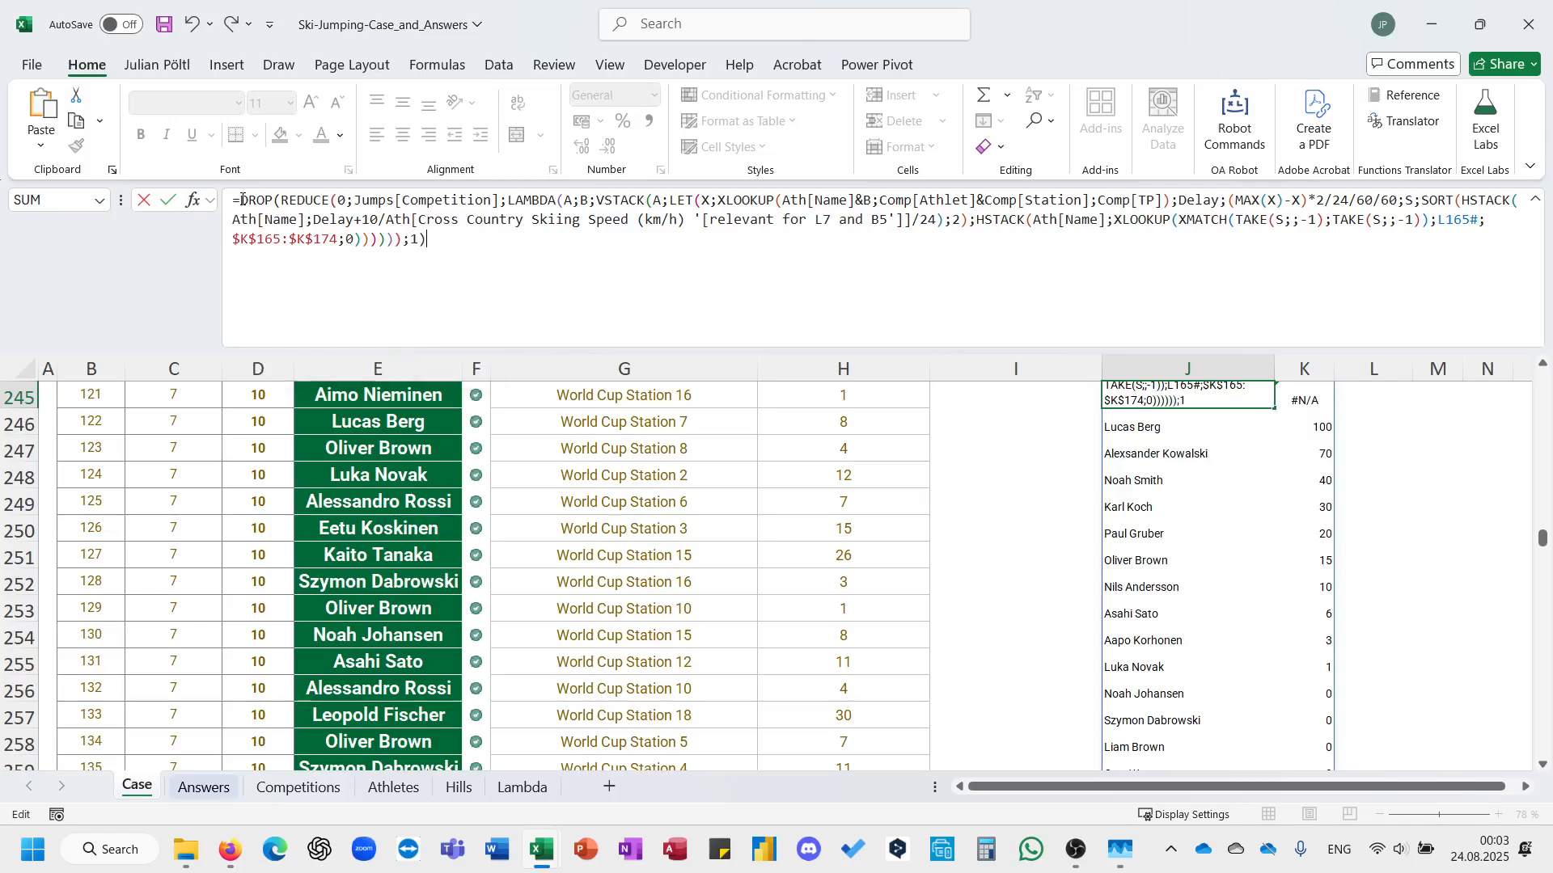
{"action": "key", "text": "Return"}
Start a GROUPBY formula in N245 with the athlete names J245:J784 as row fields.
{"action": "key", "text": "Right"}
{"action": "key", "text": "Right"}
{"action": "key", "text": "Right"}
{"action": "key", "text": "Right"}
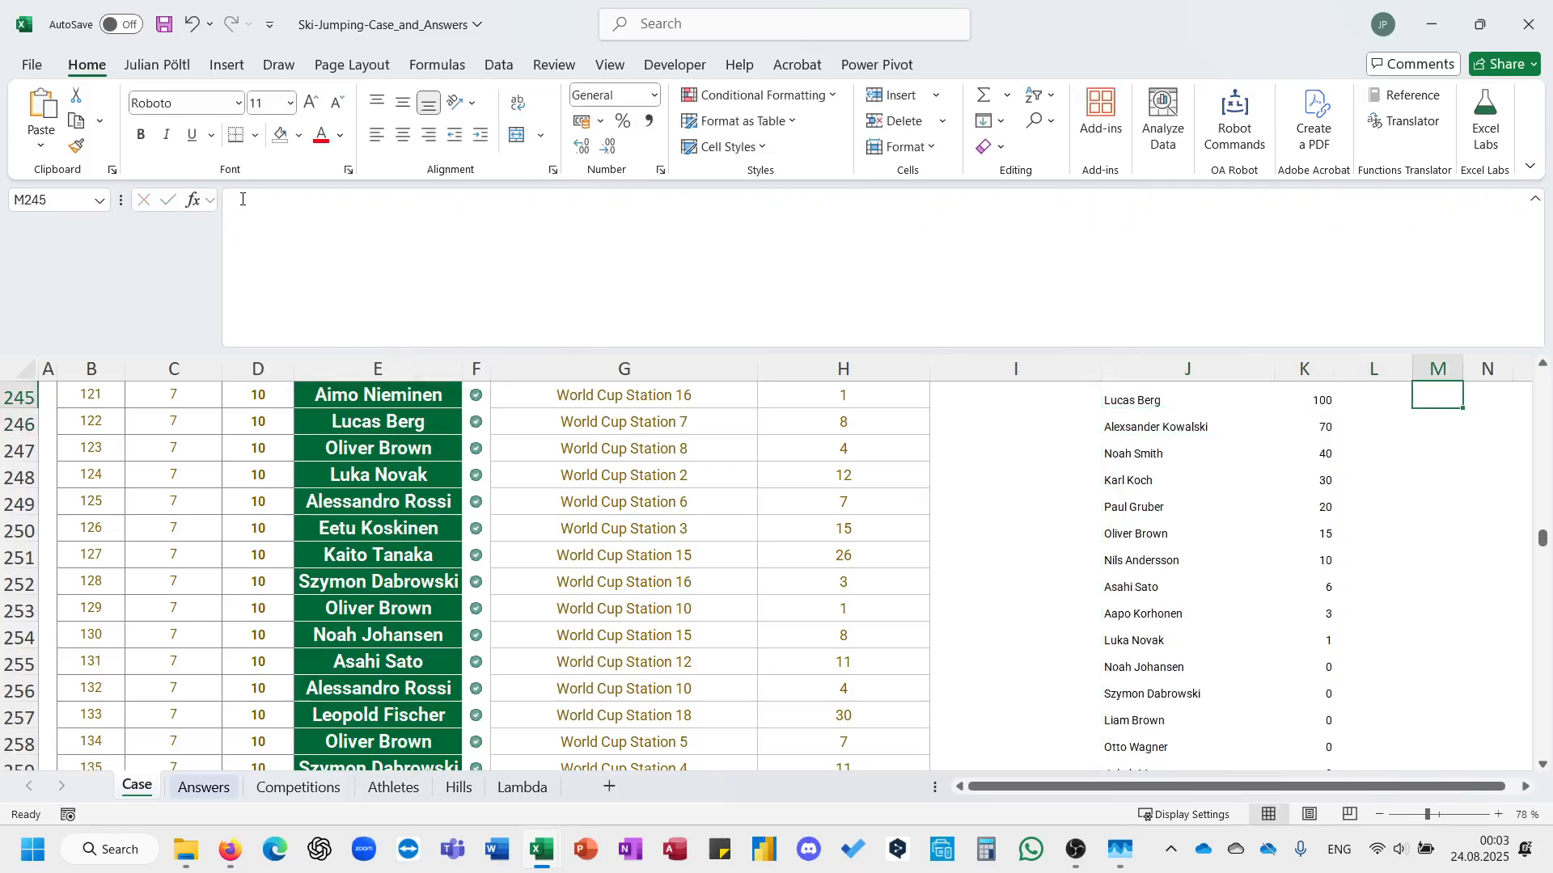
{"action": "type", "text": "=gro"}
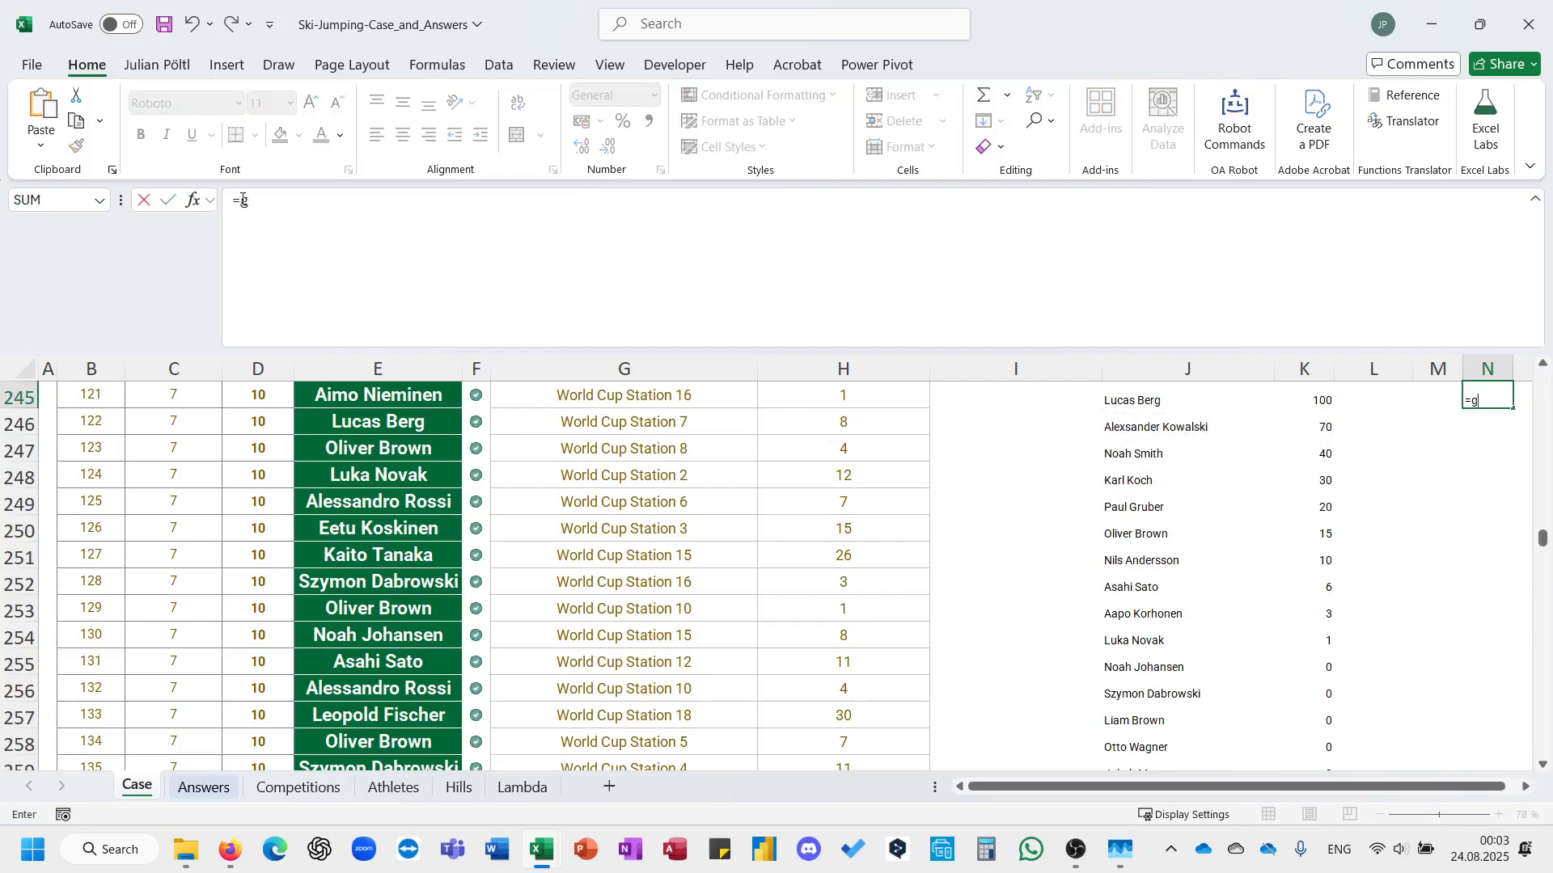
{"action": "key", "text": "Tab"}
{"action": "key", "text": "Left"}
{"action": "key", "text": "Left"}
{"action": "key", "text": "Left"}
{"action": "key", "text": "Left"}
{"action": "key", "text": "ctrl+shift+Down"}
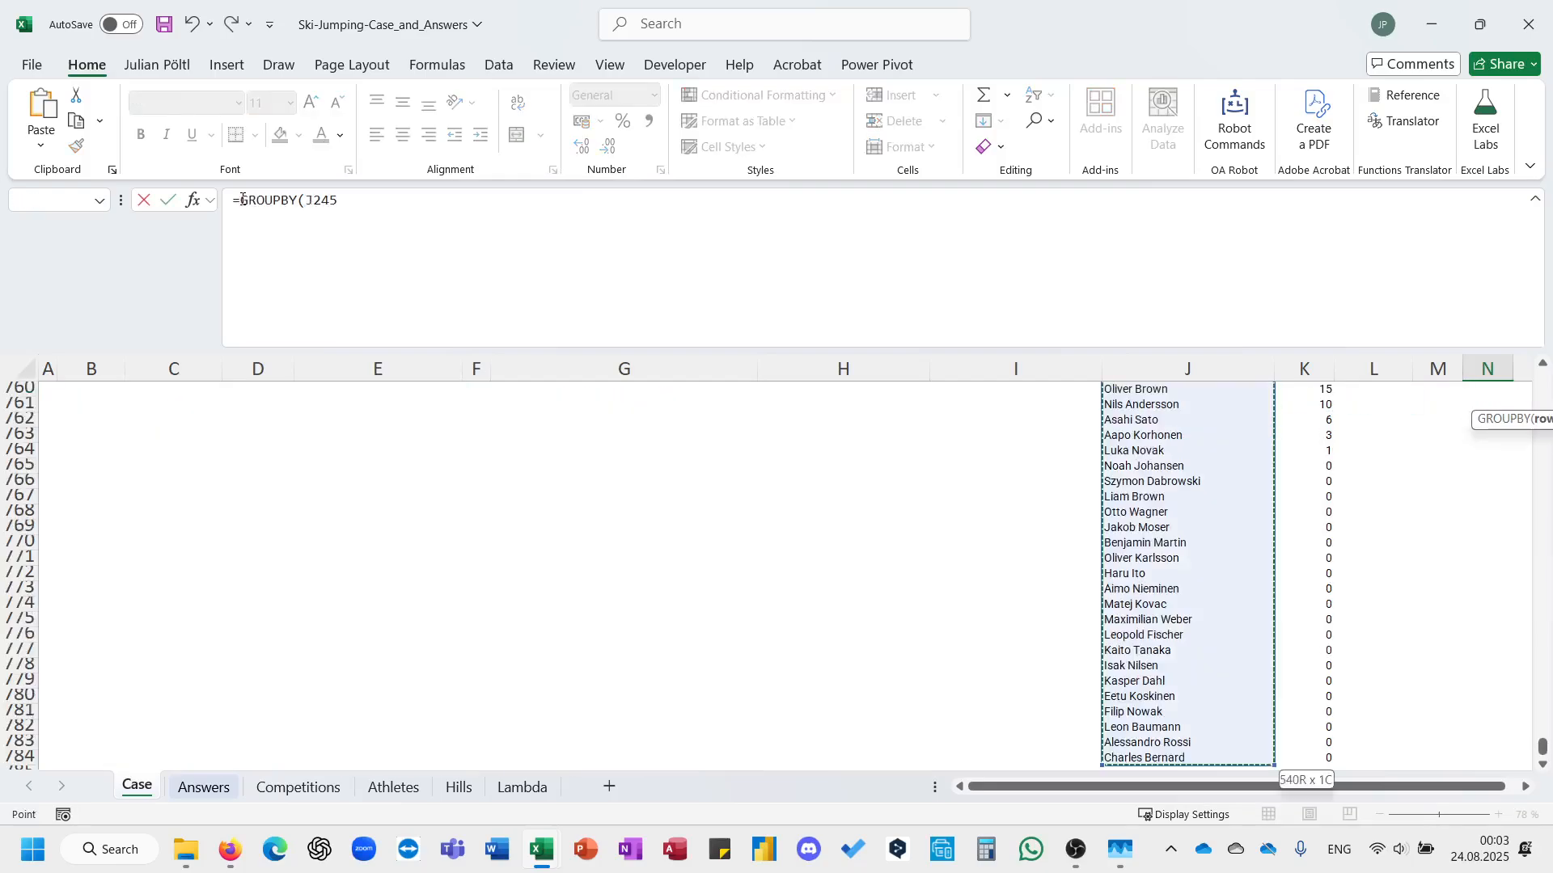
Set the GROUPBY values in N245 to K245:K784 and aggregate them with SUM.
{"action": "type", "text": ";"}
{"action": "key", "text": "Left"}
{"action": "key", "text": "Left"}
{"action": "key", "text": "Left"}
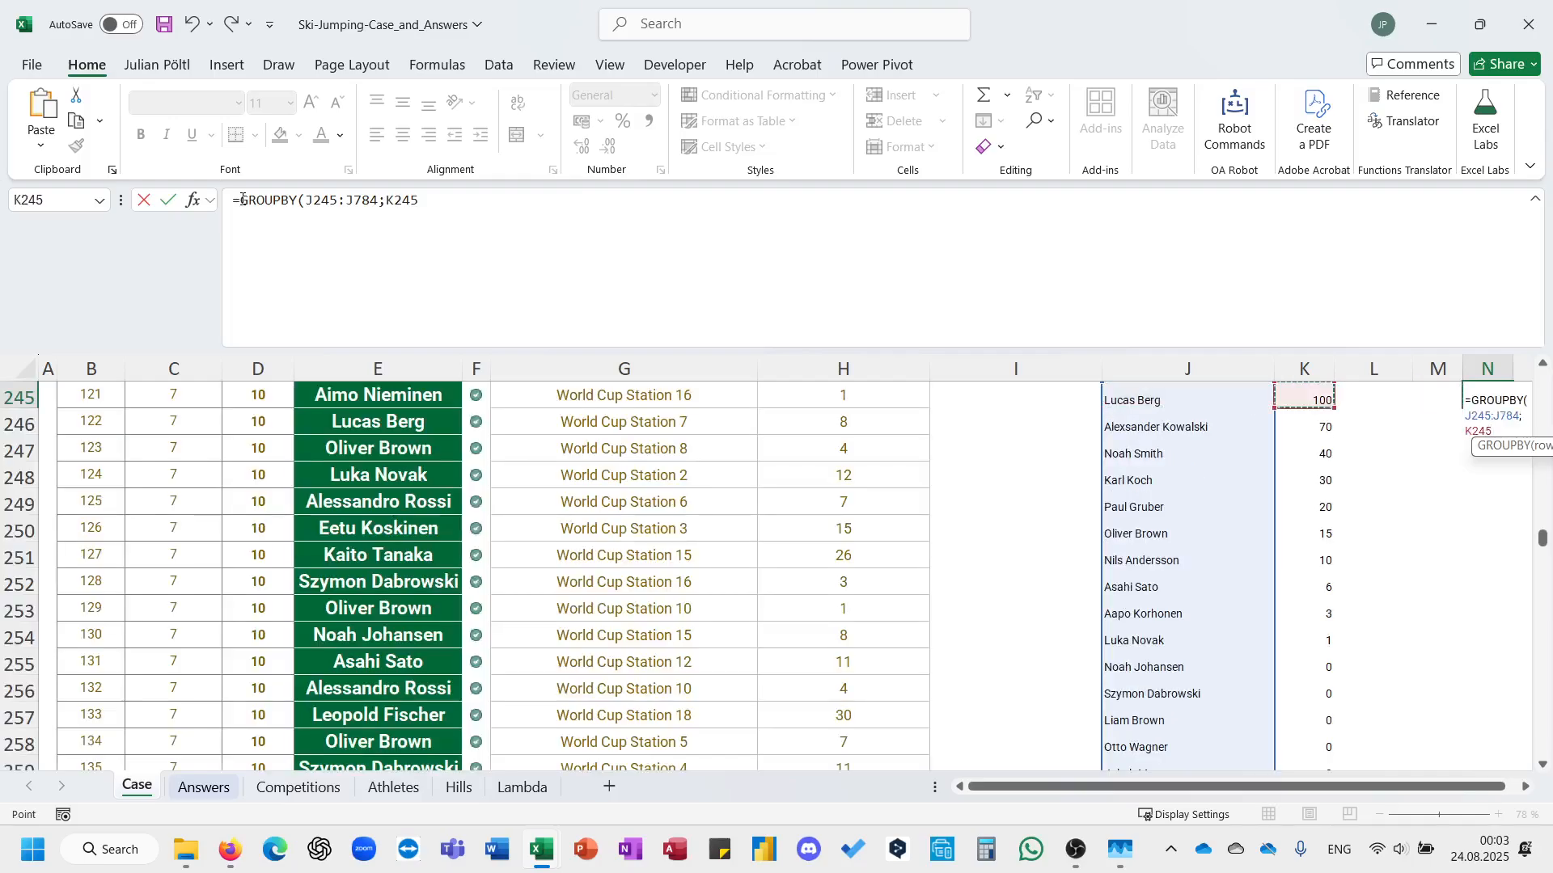
{"action": "key", "text": "ctrl+shift+Down"}
{"action": "type", "text": ";"}
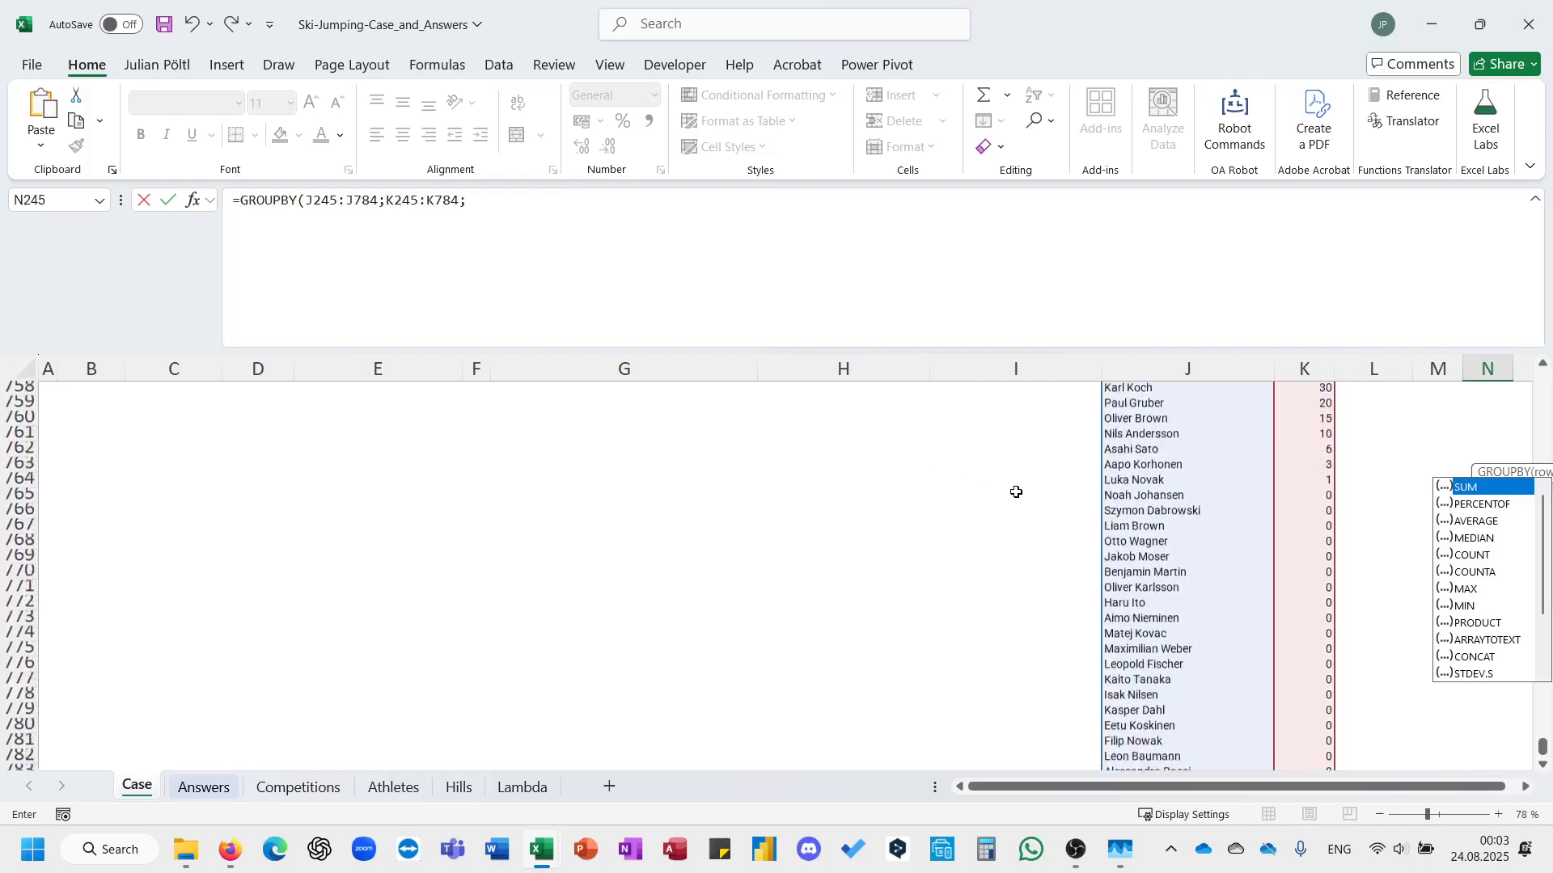
{"action": "scroll", "coordinate": [1016, 492], "scroll_direction": "up", "scroll_amount": 4}
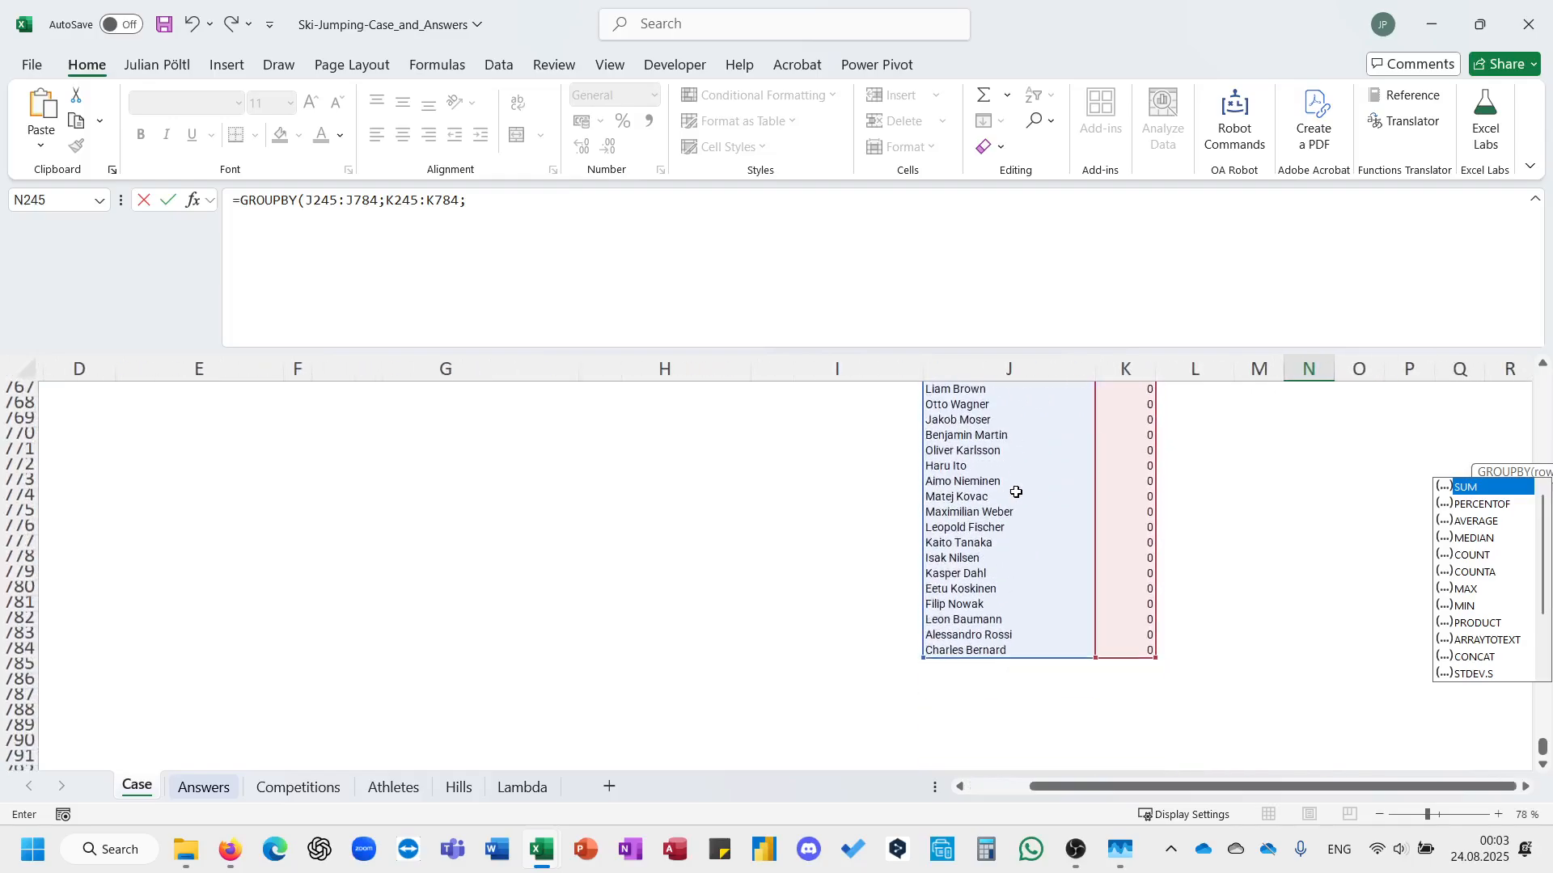
{"action": "scroll", "coordinate": [1016, 493], "scroll_direction": "up", "scroll_amount": 2}
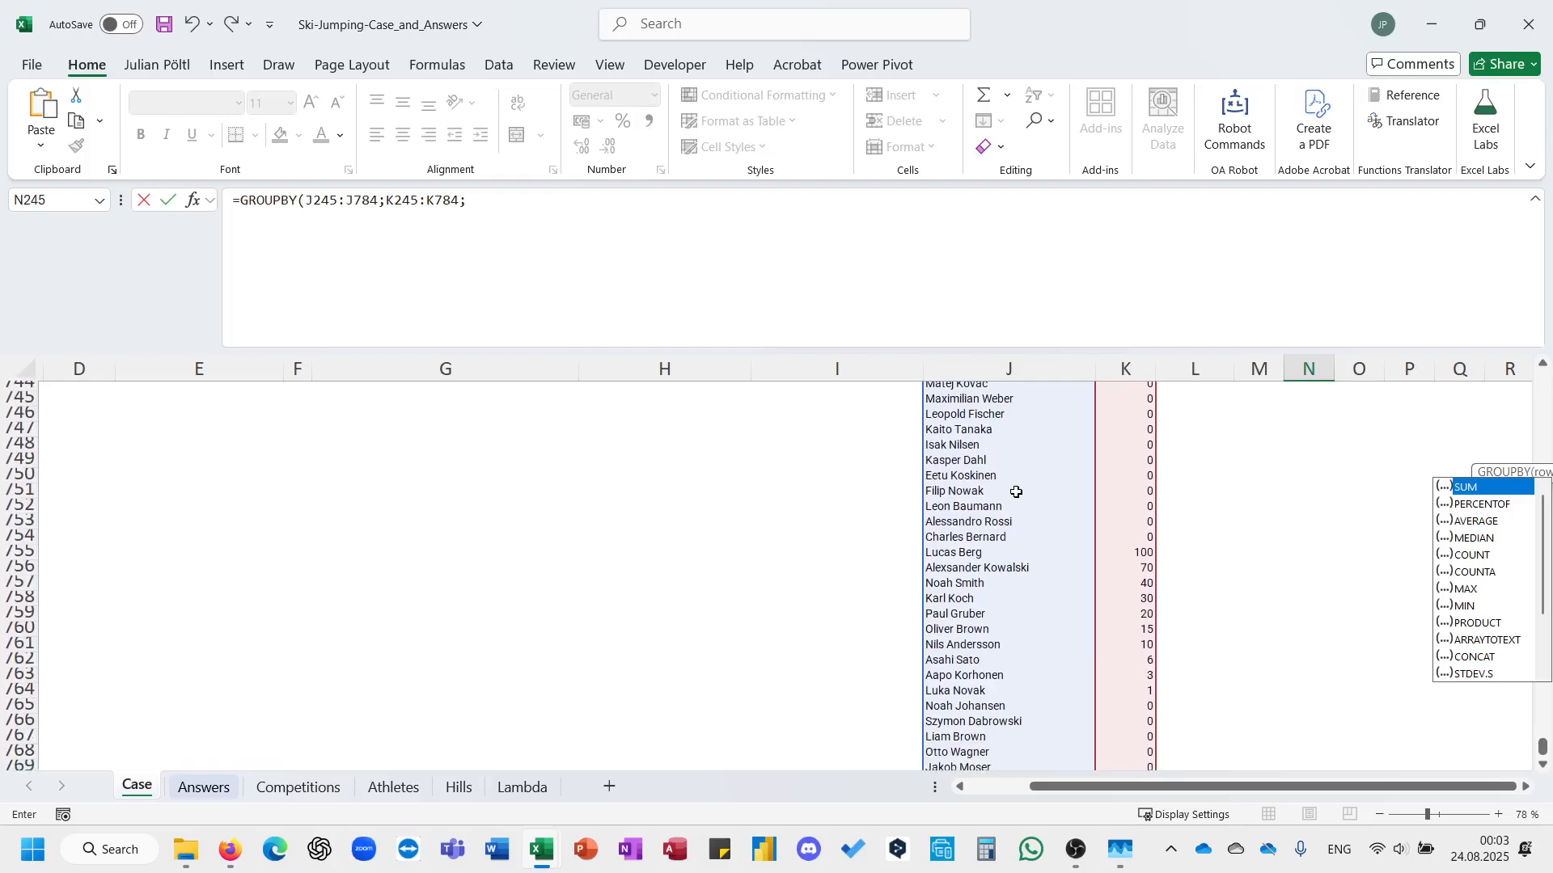
{"action": "key", "text": "Tab"}
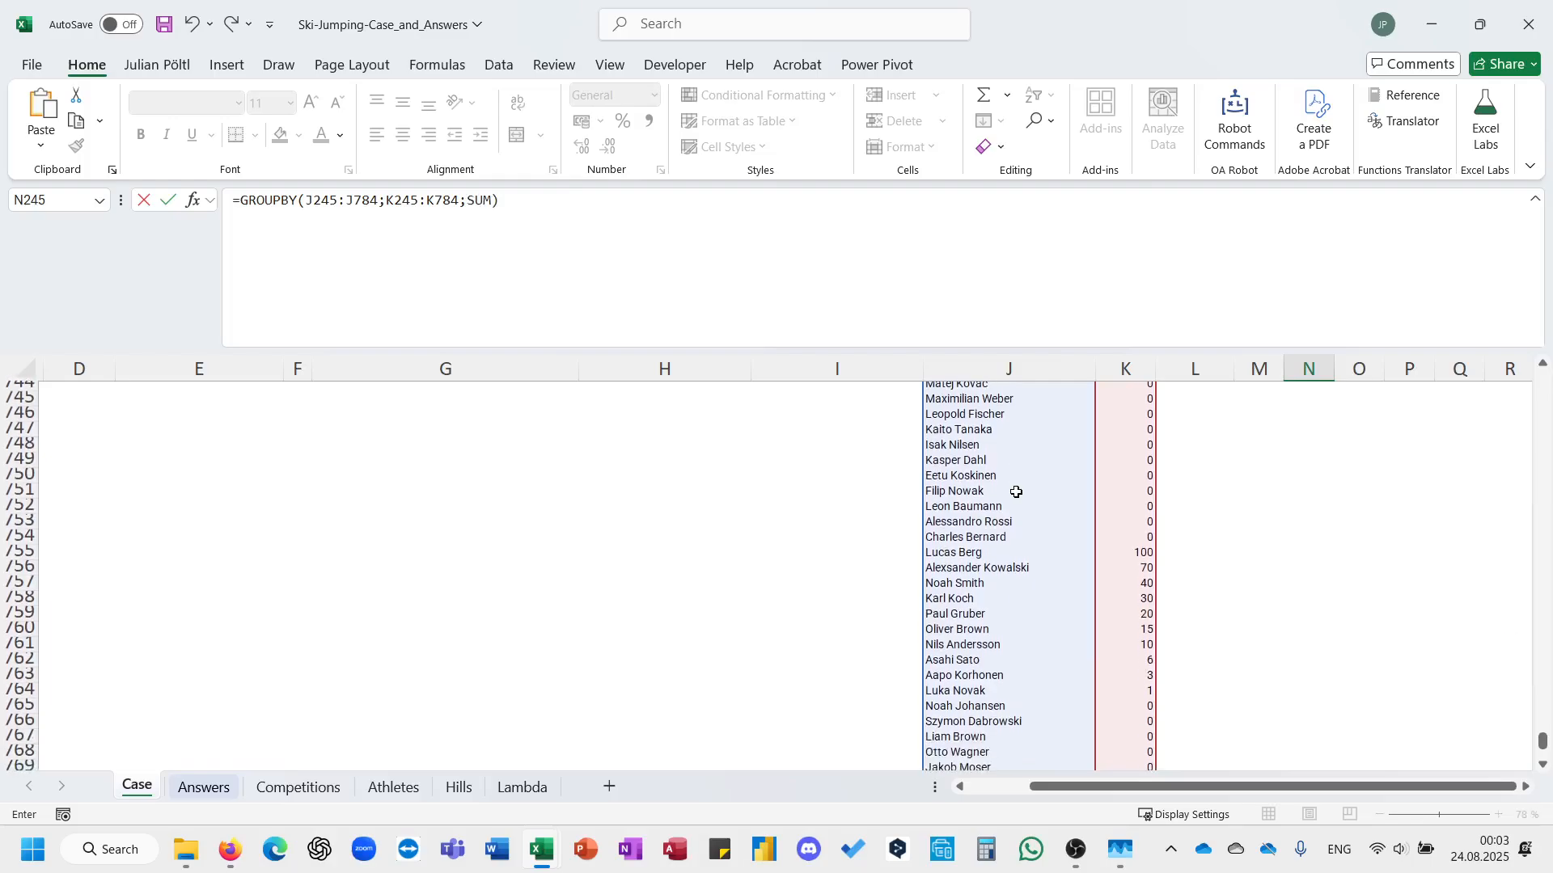
Set the GROUPBY sort order to -2, complete the formula in N245, and autofit column N.
{"action": "key", "text": "BackSpace"}
{"action": "type", "text": ";-"}
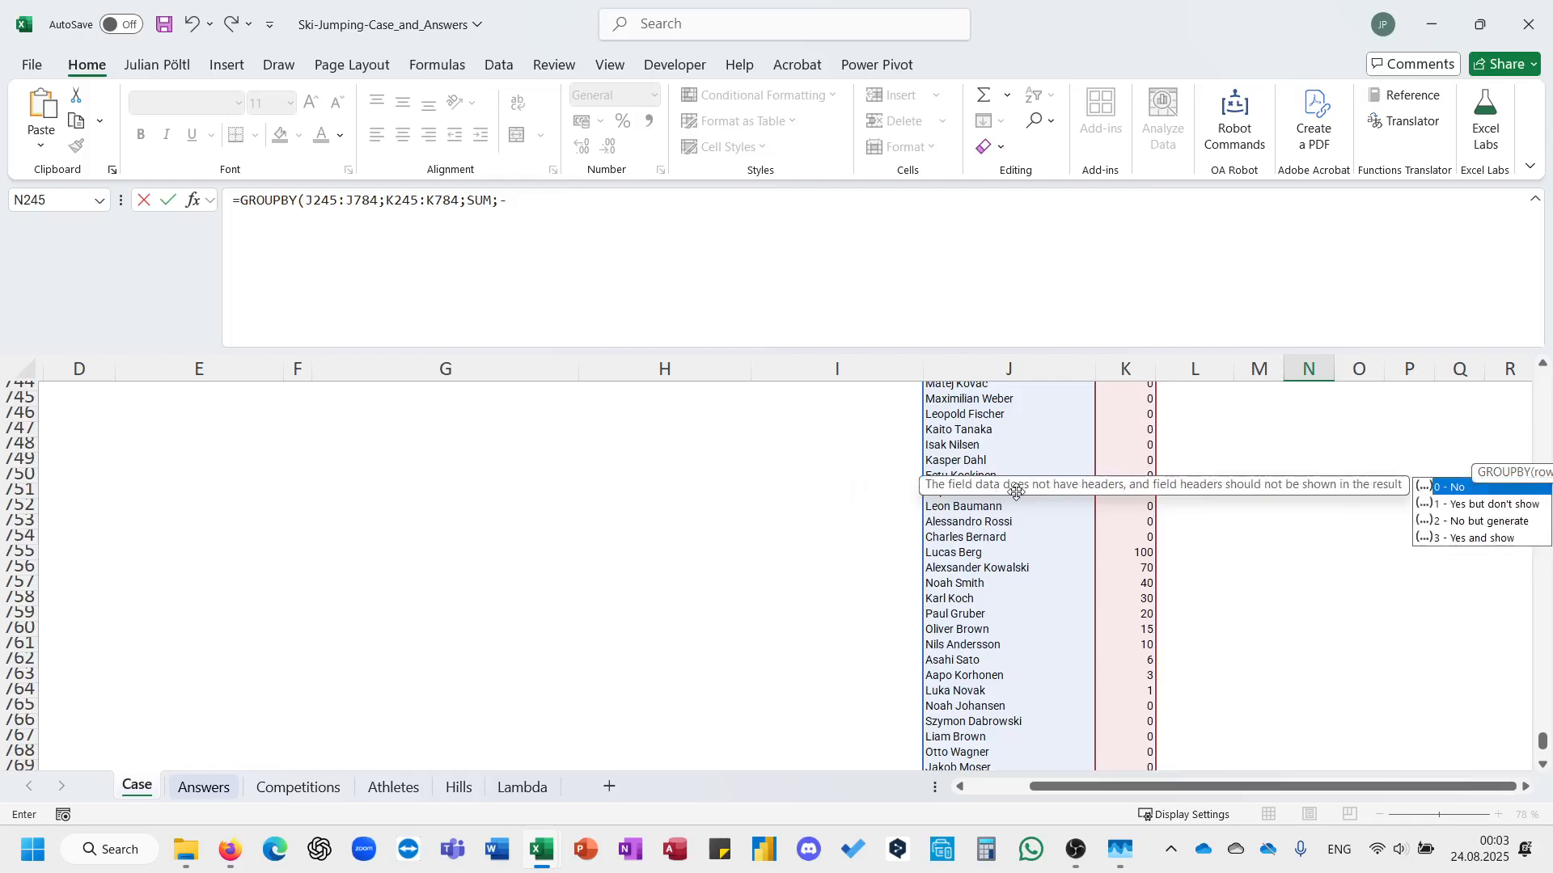
{"action": "key", "text": "BackSpace"}
{"action": "type", "text": ";;-2)"}
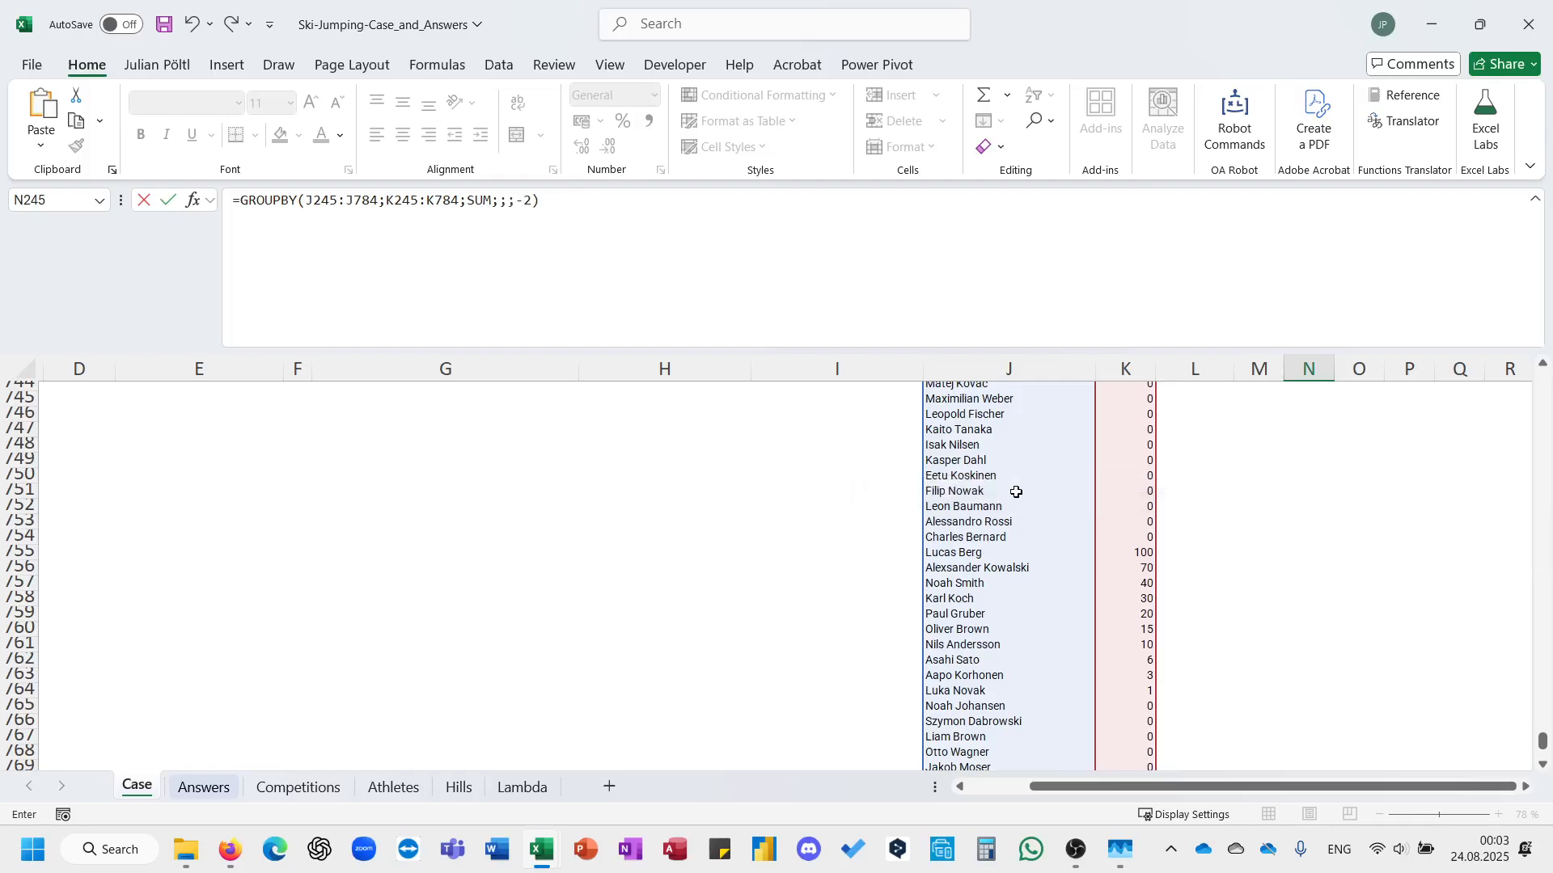
{"action": "key", "text": "ctrl+Return"}
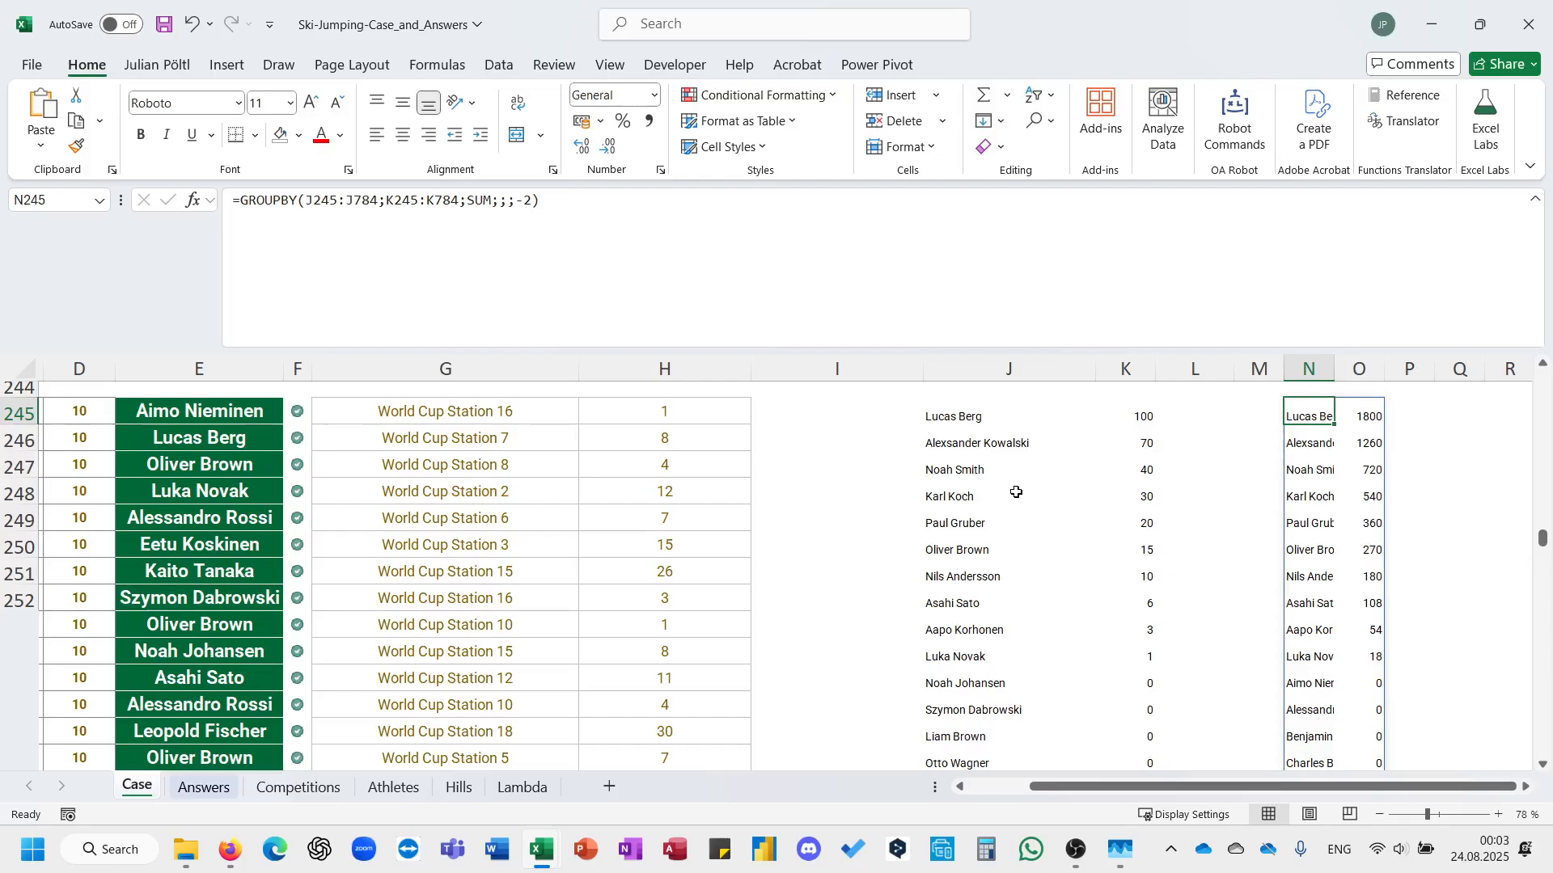
{"action": "double_click", "coordinate": [1334, 368]}
Enter 1800 as the Bonus 5 answer in E26 of the bonus questions.
{"action": "scroll", "coordinate": [1182, 472], "scroll_direction": "up", "scroll_amount": 20}
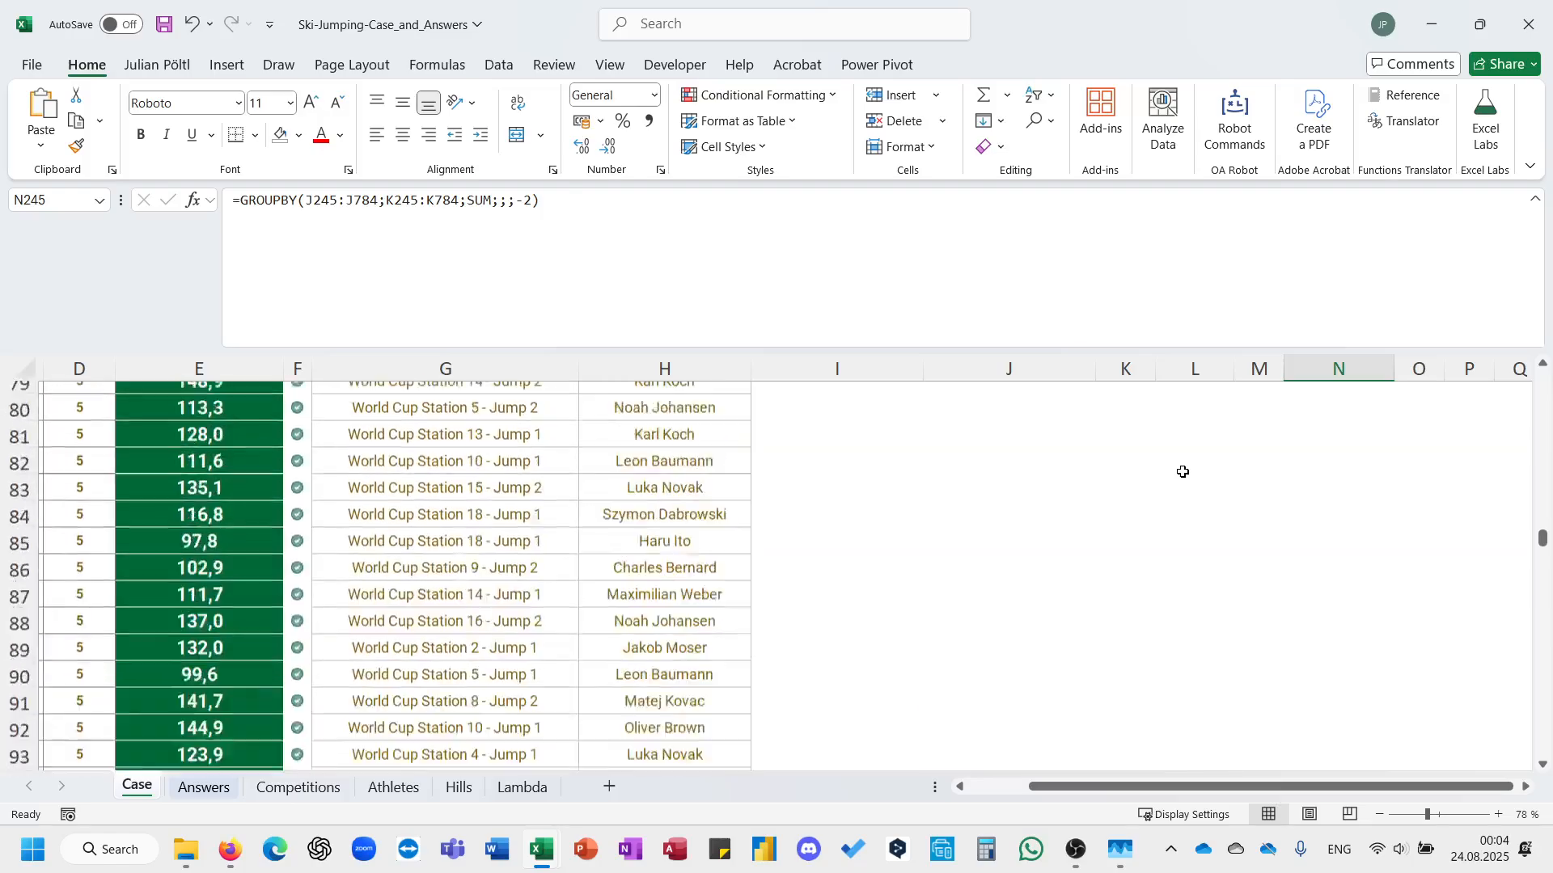
{"action": "scroll", "coordinate": [1182, 471], "scroll_direction": "down", "scroll_amount": 1}
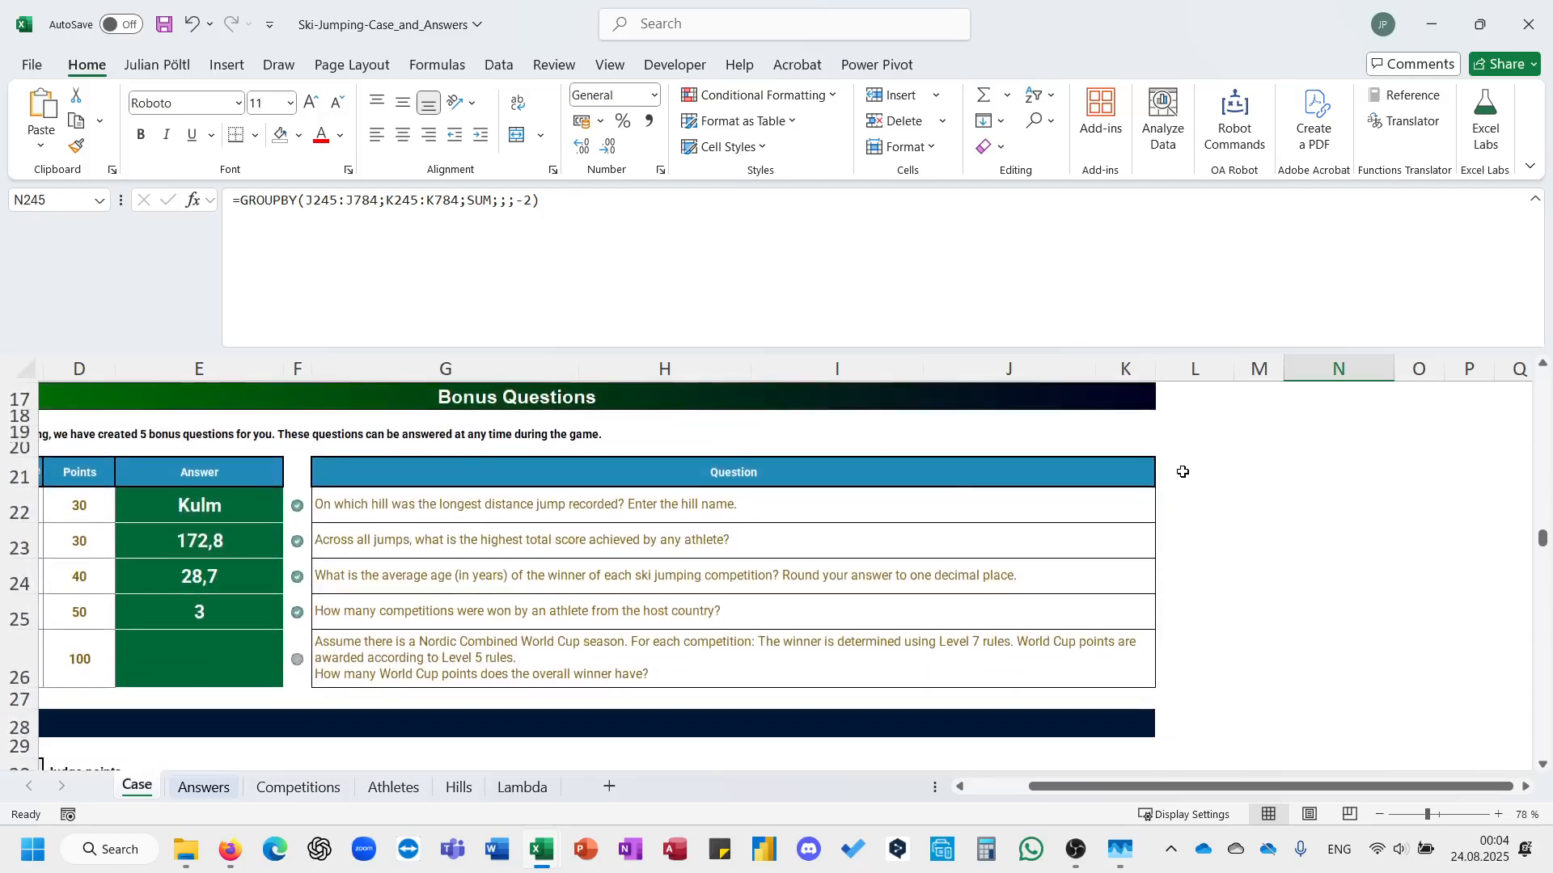
{"action": "left_click", "coordinate": [246, 661]}
{"action": "type", "text": "1800"}
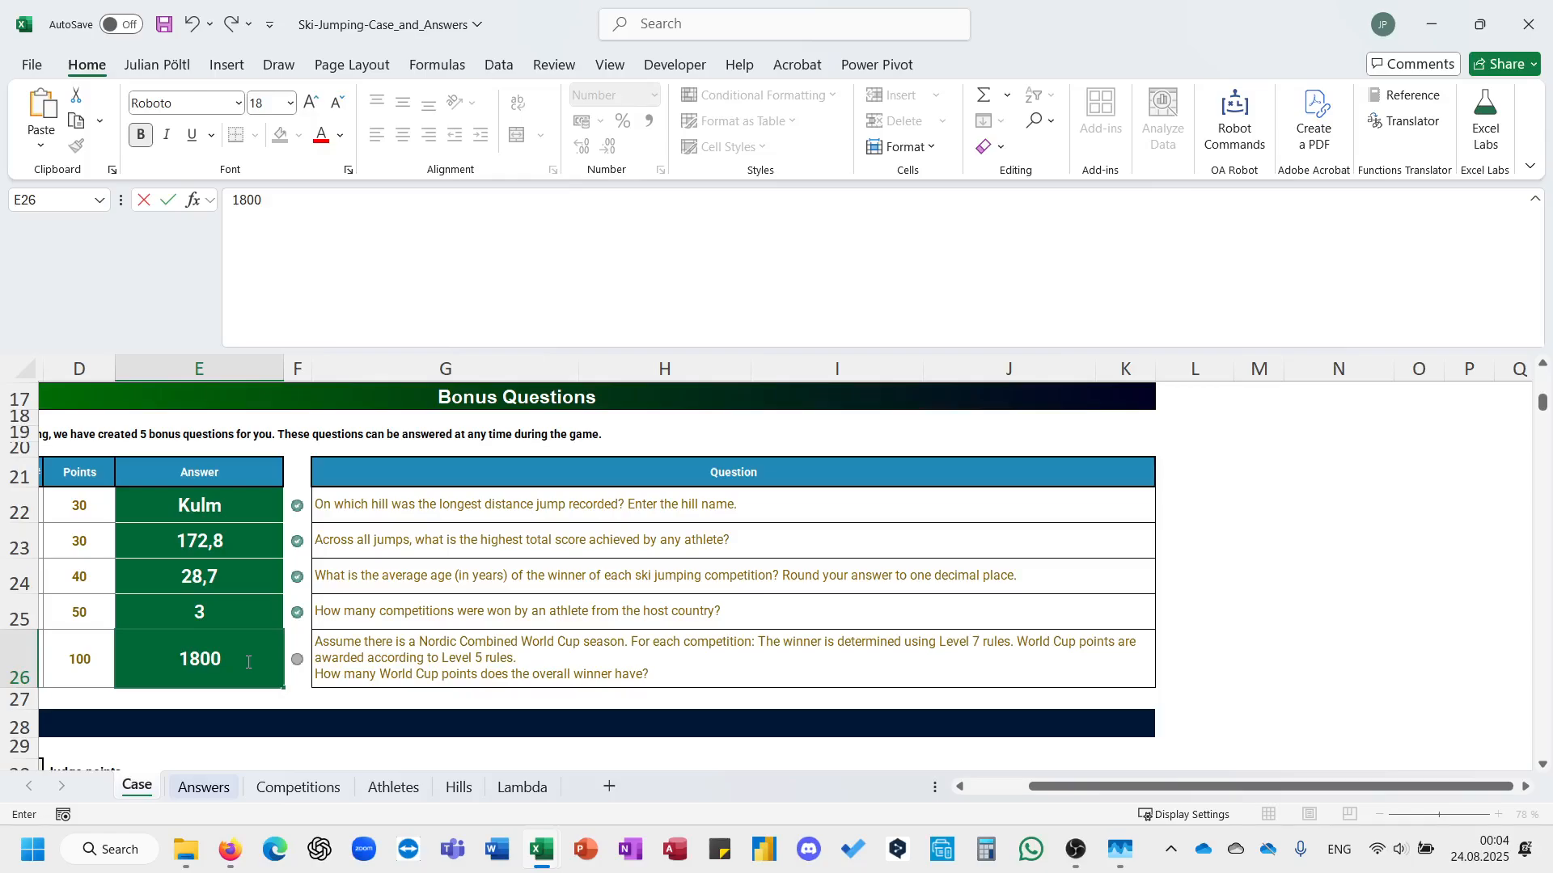
{"action": "key", "text": "Return"}
{"action": "left_click", "coordinate": [247, 662]}
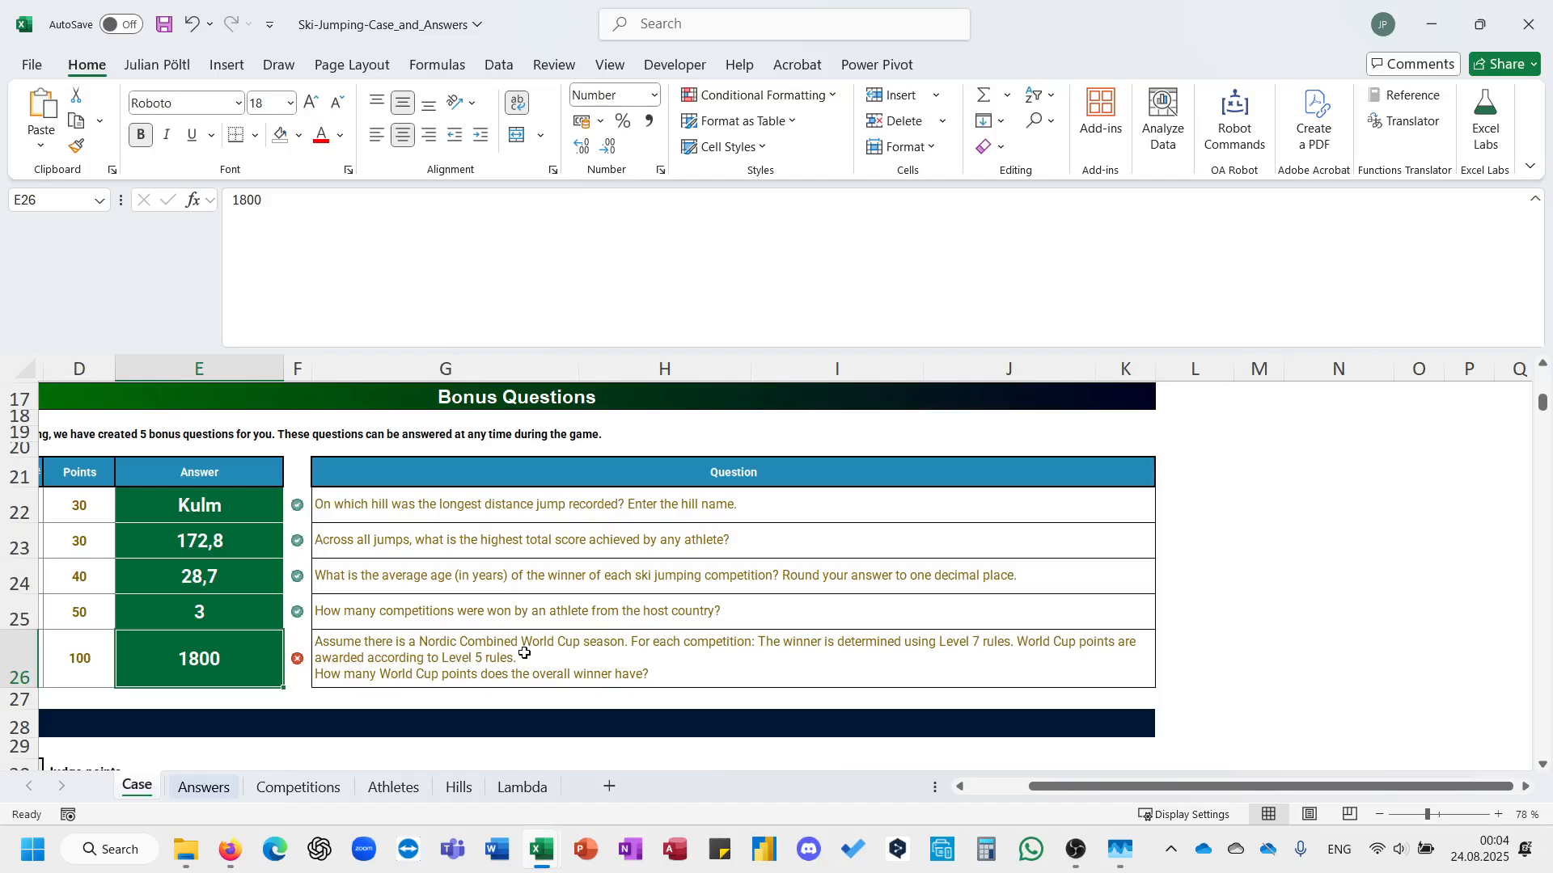
Check the Bonus 5 solution on the Answers sheet against the GROUPBY totals and stacked points list on the Case sheet.
{"action": "scroll", "coordinate": [525, 654], "scroll_direction": "down", "scroll_amount": 3}
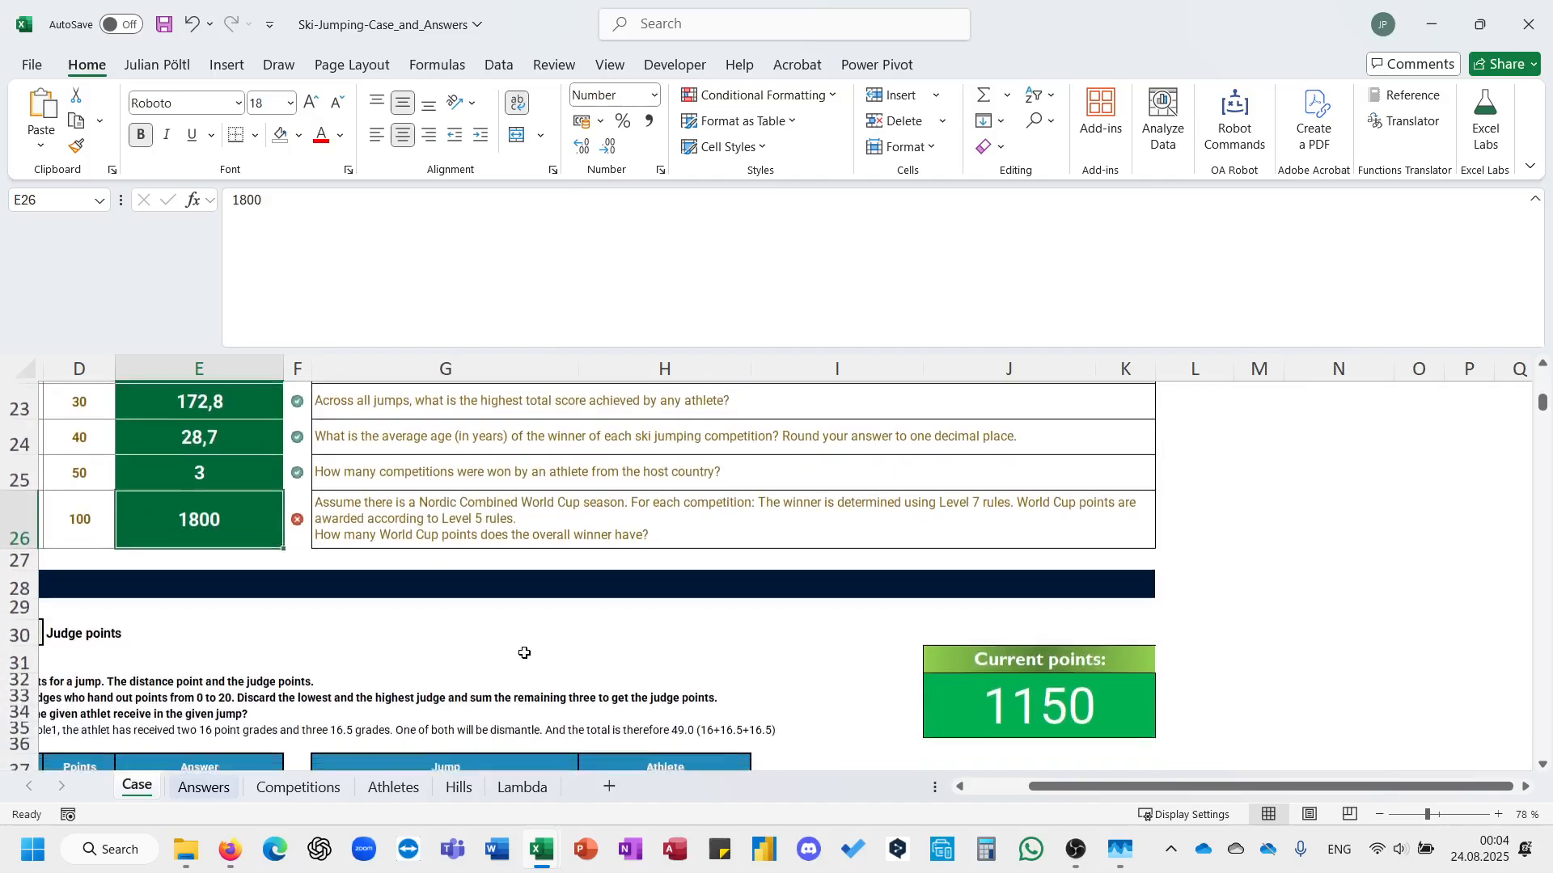
{"action": "left_click", "coordinate": [209, 786]}
{"action": "scroll", "coordinate": [333, 703], "scroll_direction": "down", "scroll_amount": 5}
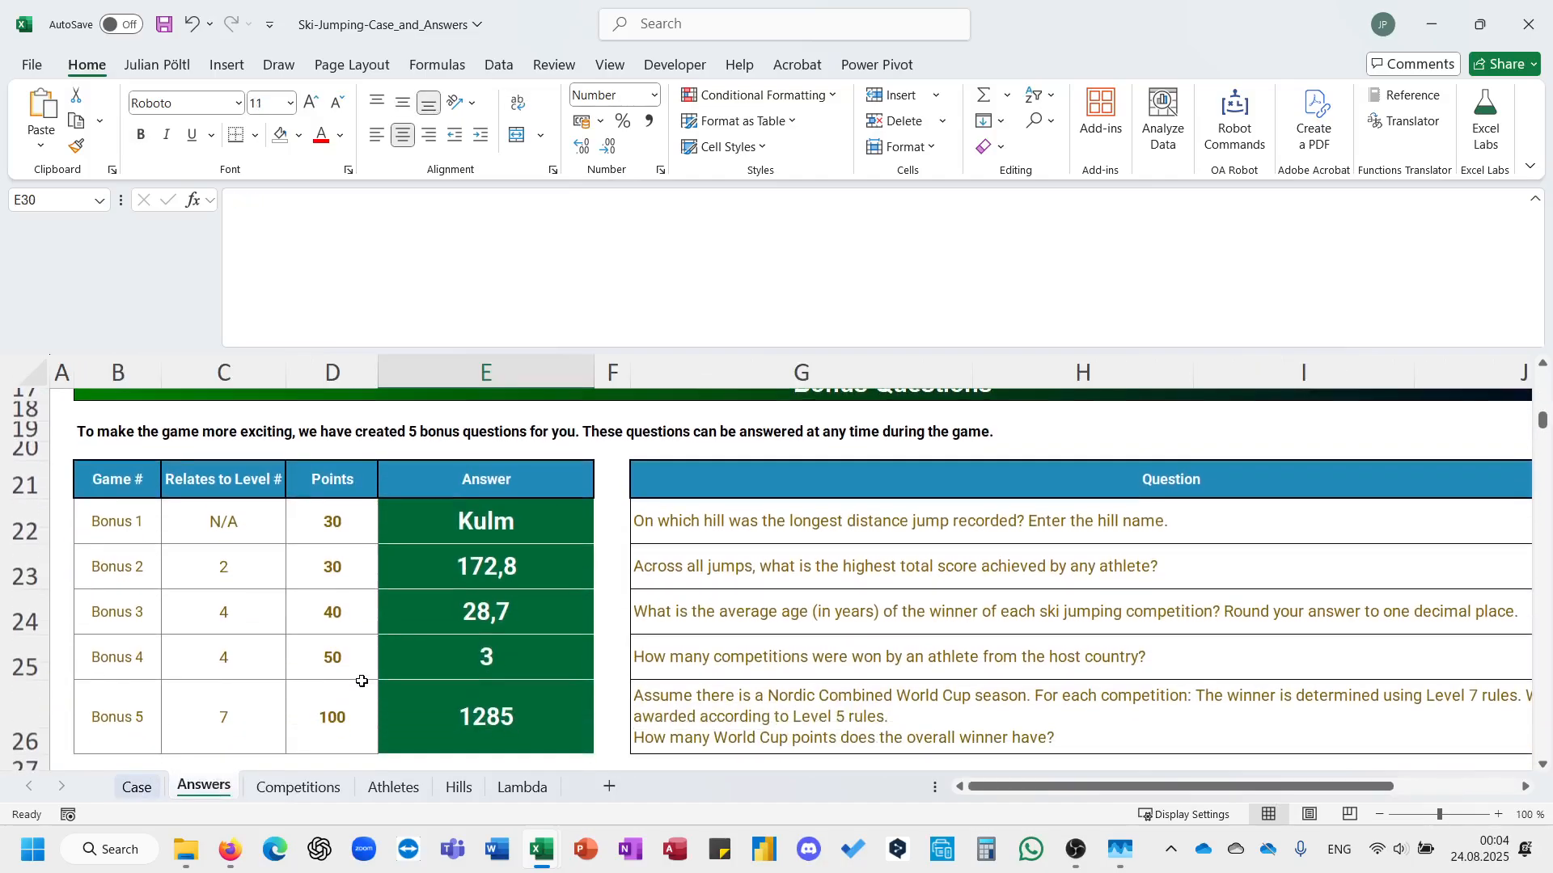
{"action": "left_click", "coordinate": [144, 799]}
{"action": "scroll", "coordinate": [689, 694], "scroll_direction": "down", "scroll_amount": 20}
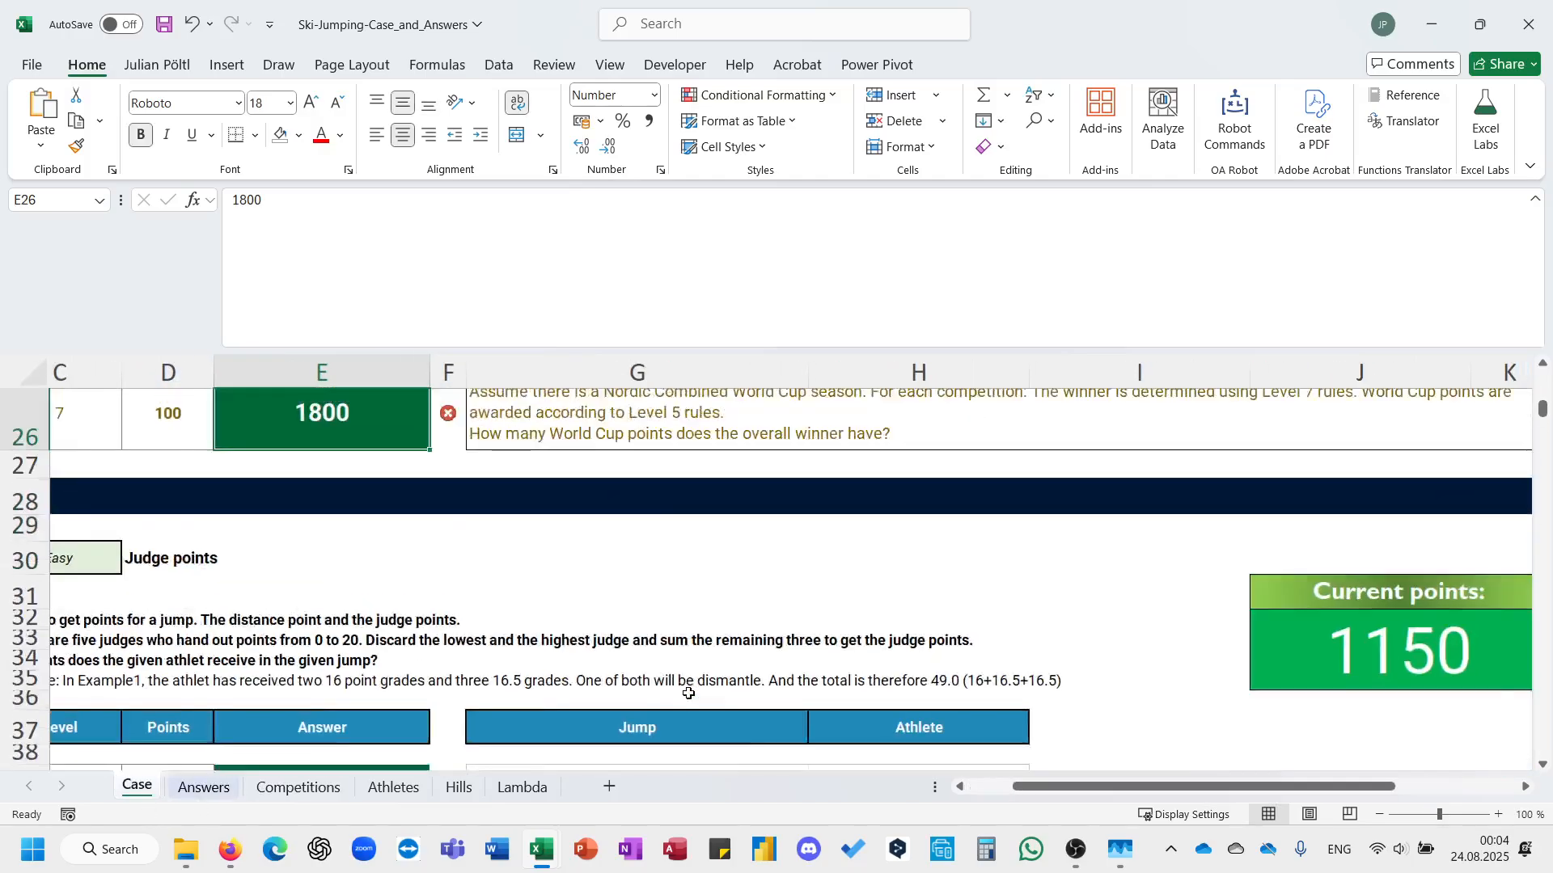
{"action": "scroll", "coordinate": [688, 693], "scroll_direction": "down", "scroll_amount": 20}
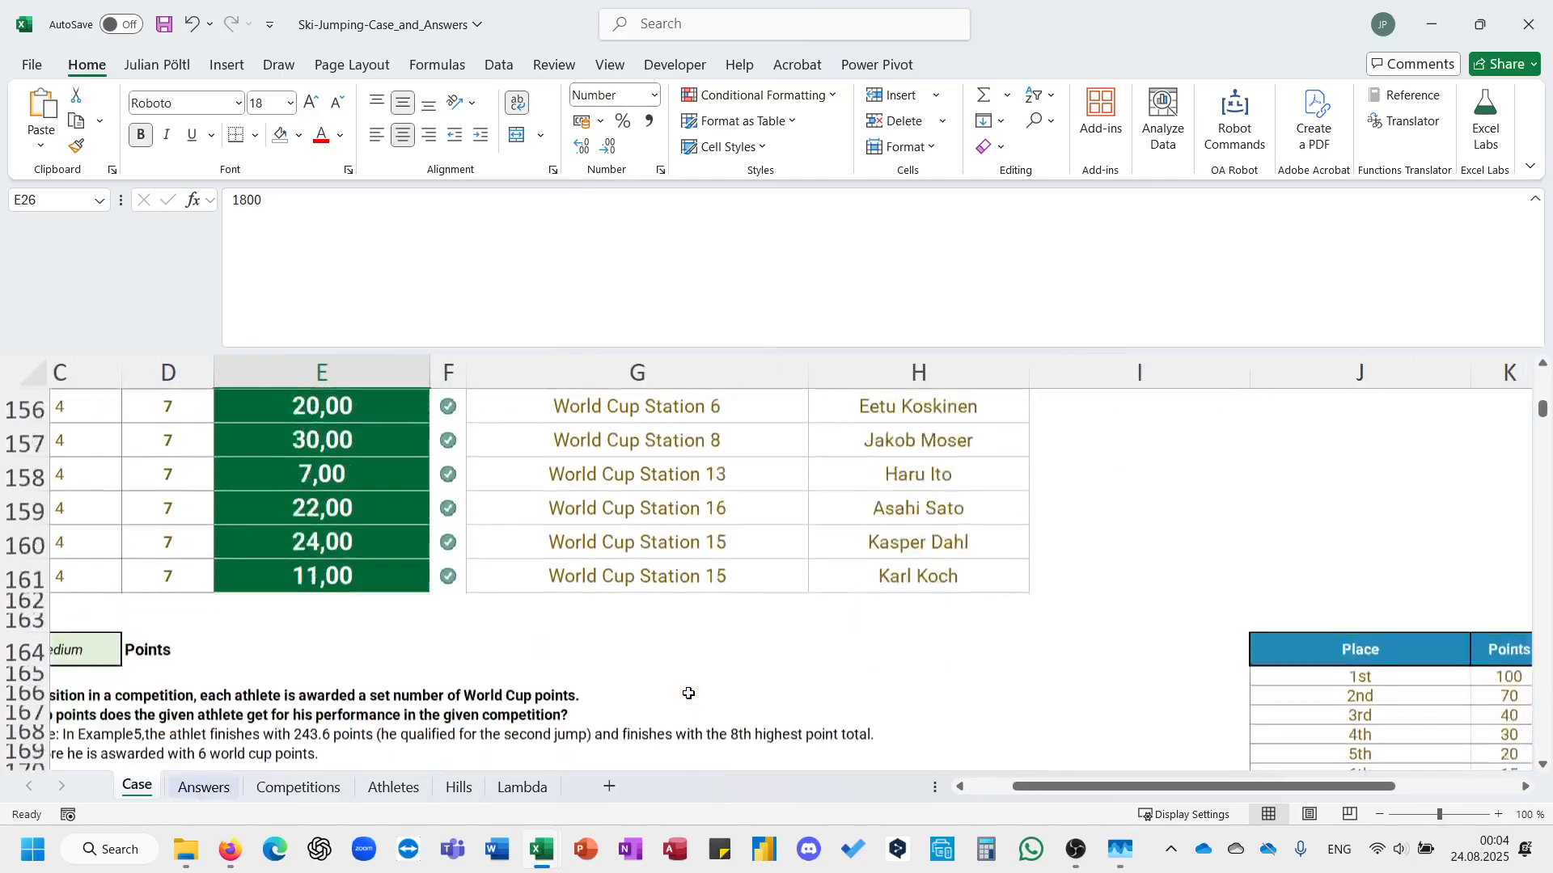
{"action": "scroll", "coordinate": [689, 694], "scroll_direction": "down", "scroll_amount": 11}
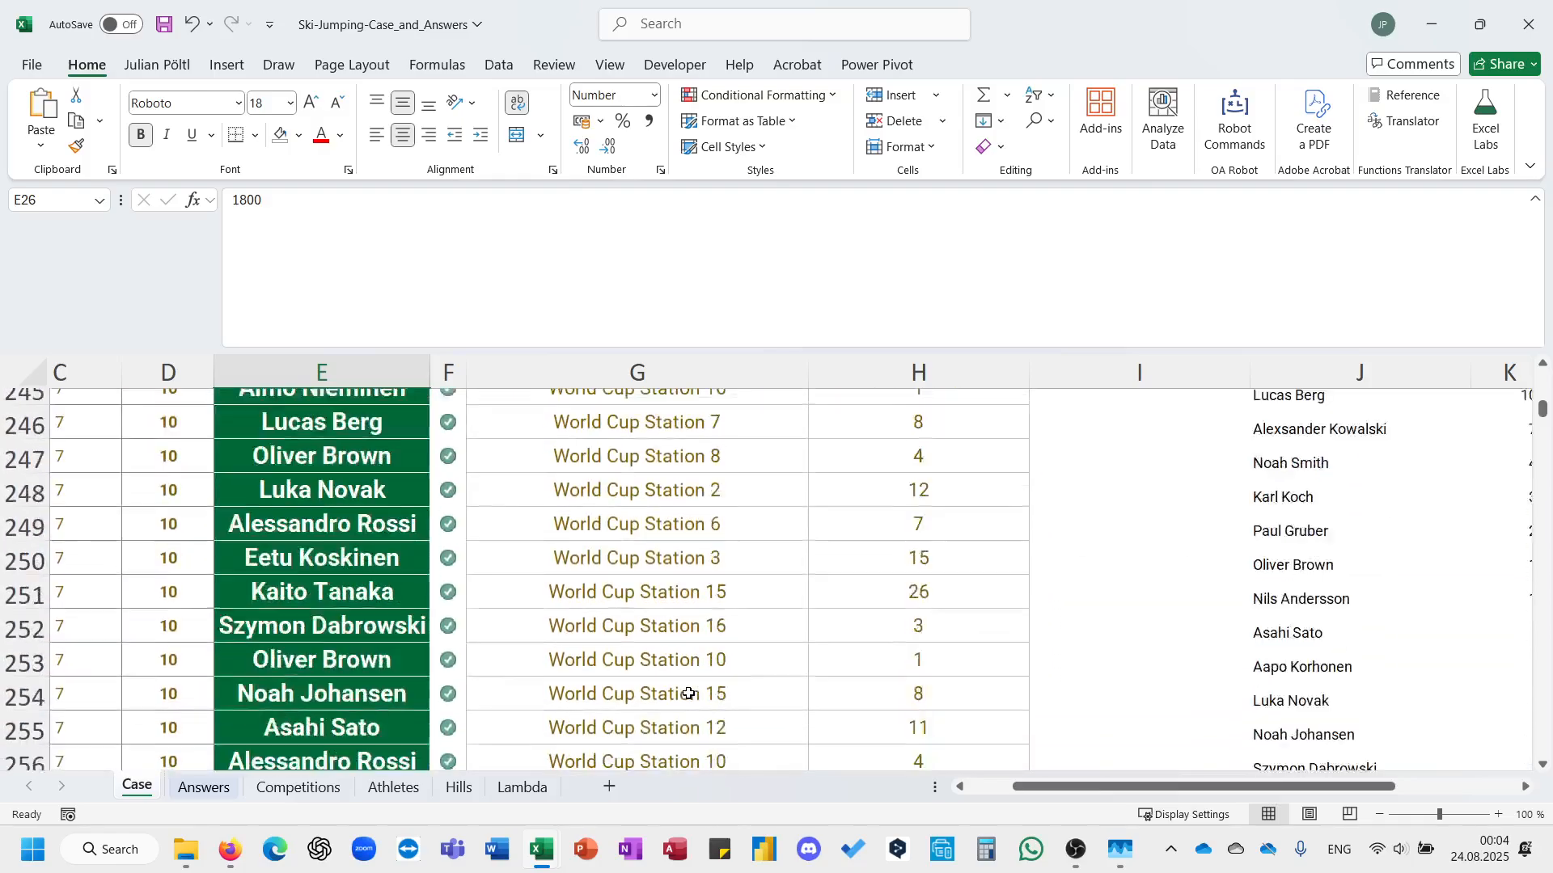
{"action": "scroll", "coordinate": [689, 694], "scroll_direction": "up", "scroll_amount": 3}
{"action": "scroll", "coordinate": [688, 694], "scroll_direction": "right", "scroll_amount": 2}
{"action": "scroll", "coordinate": [689, 694], "scroll_direction": "right", "scroll_amount": 4}
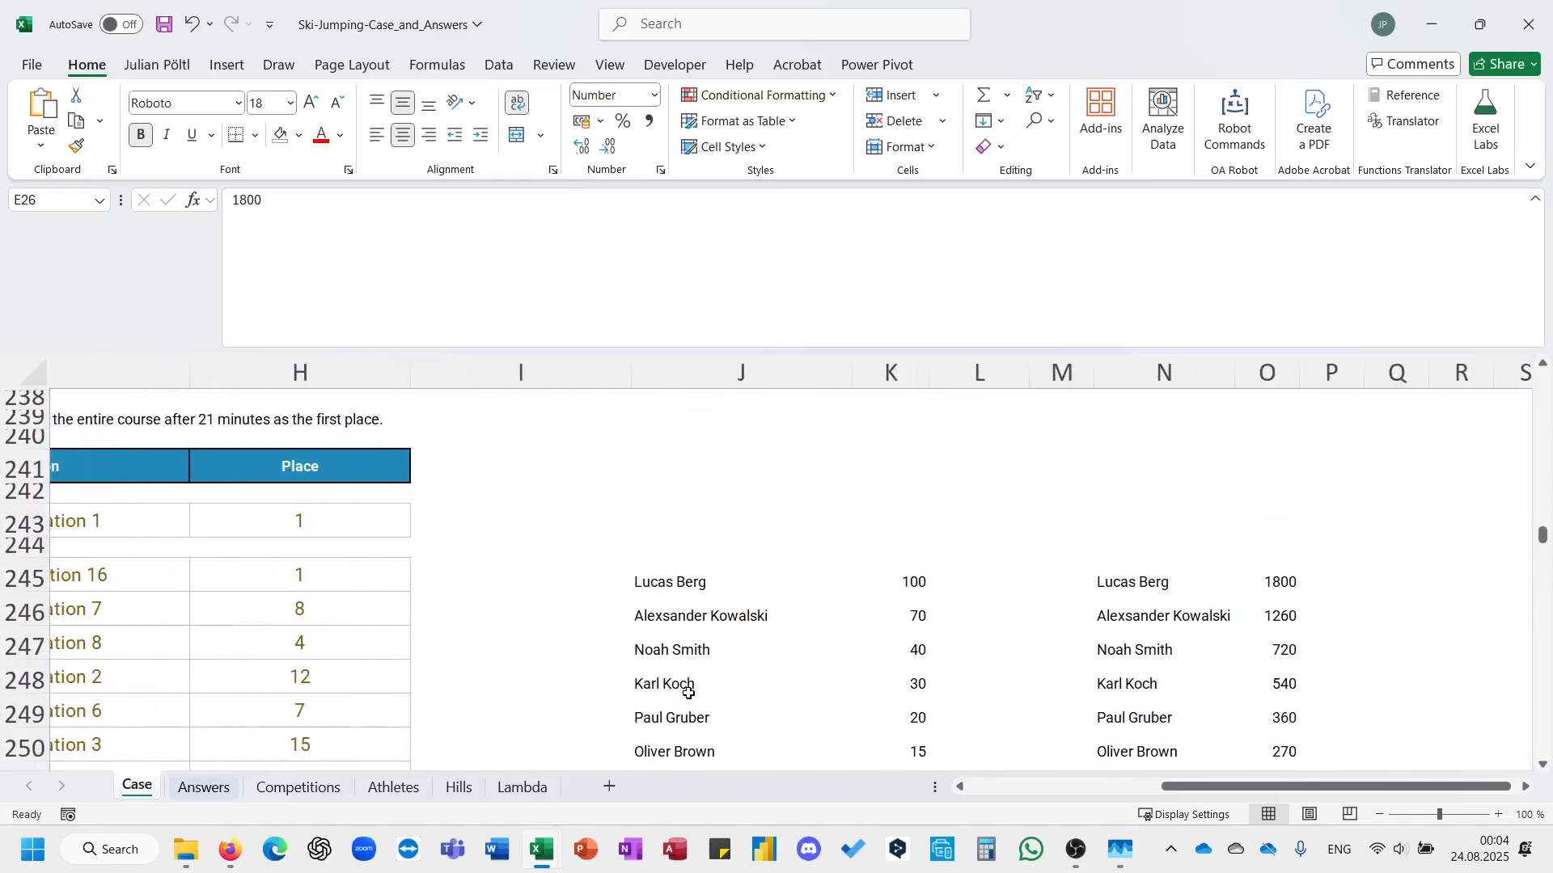
{"action": "left_click", "coordinate": [1025, 619]}
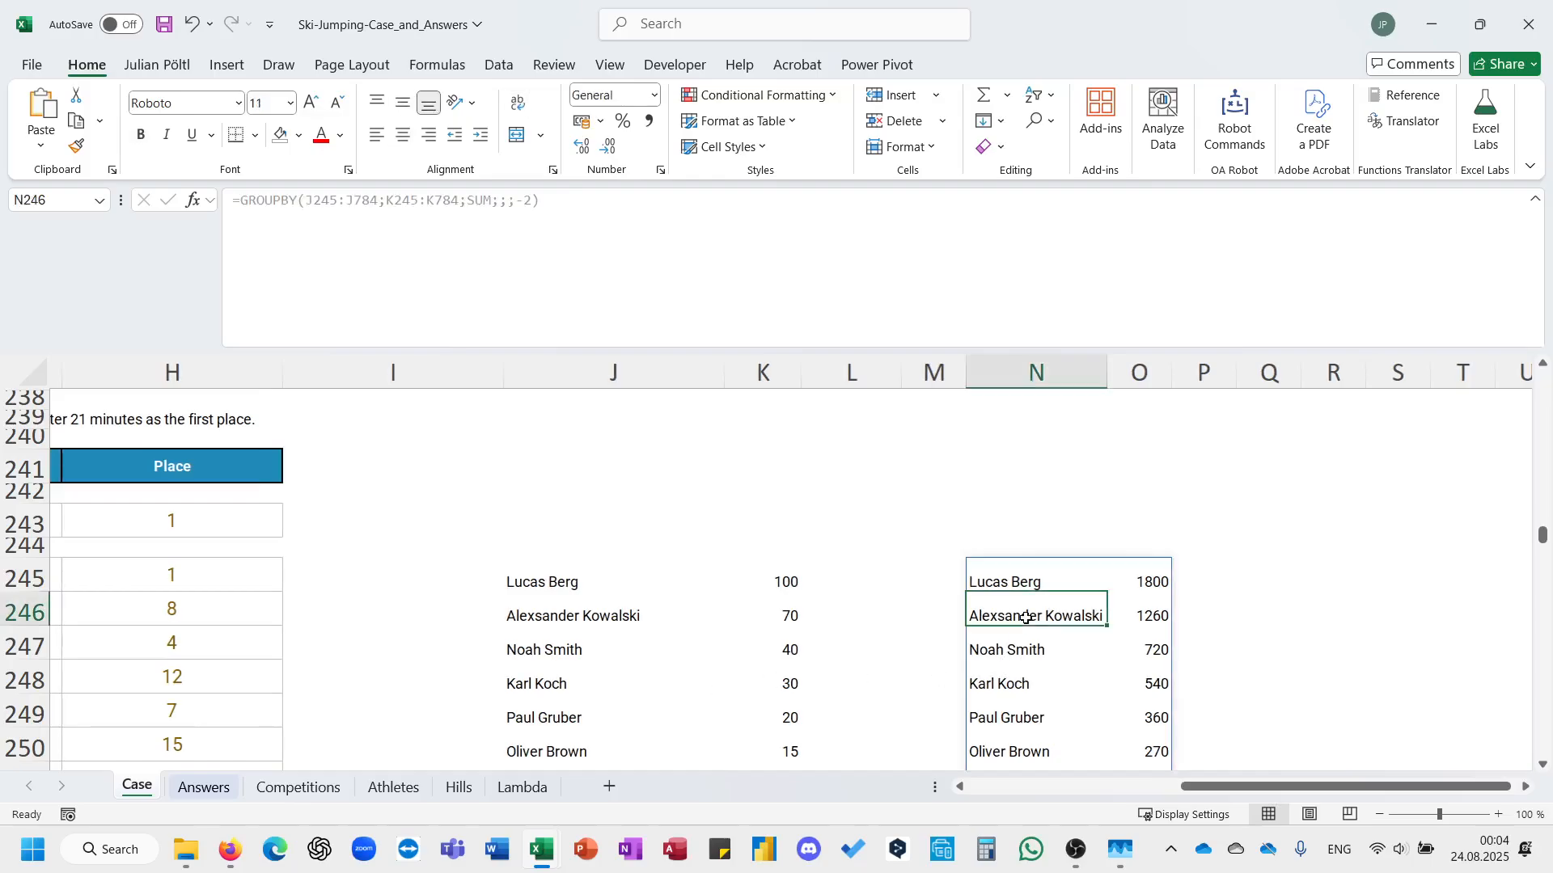
{"action": "left_click", "coordinate": [653, 612]}
Replace Ath[Name] in the final HSTACK of the J245 formula with TAKE(S;;1).
{"action": "left_click", "coordinate": [576, 582]}
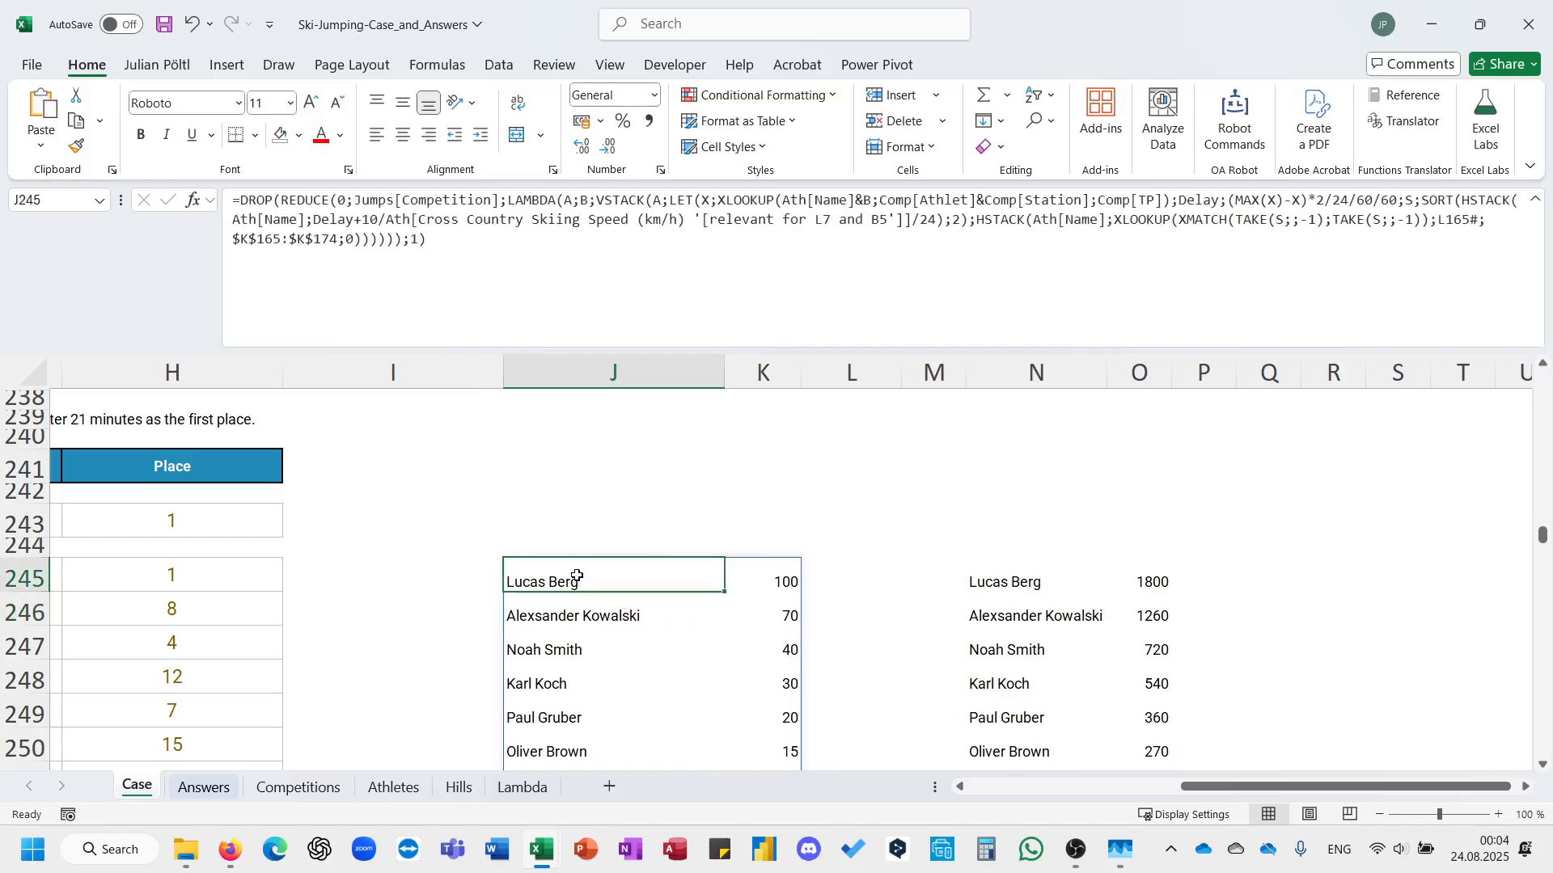
{"action": "left_click", "coordinate": [833, 318]}
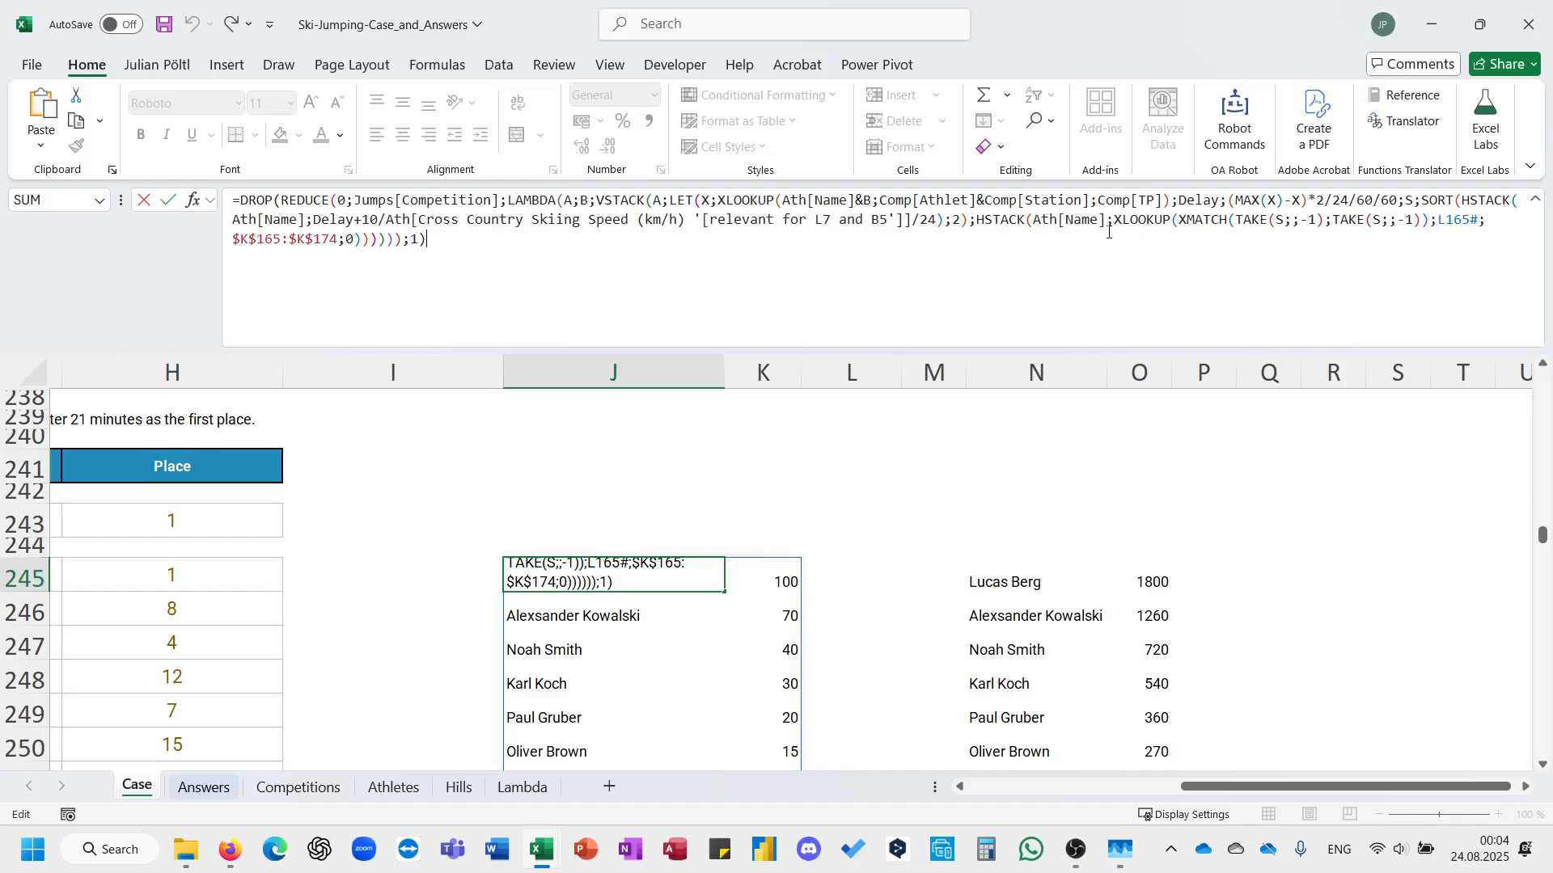
{"action": "left_click_drag", "start_coordinate": [1108, 230], "coordinate": [1037, 227]}
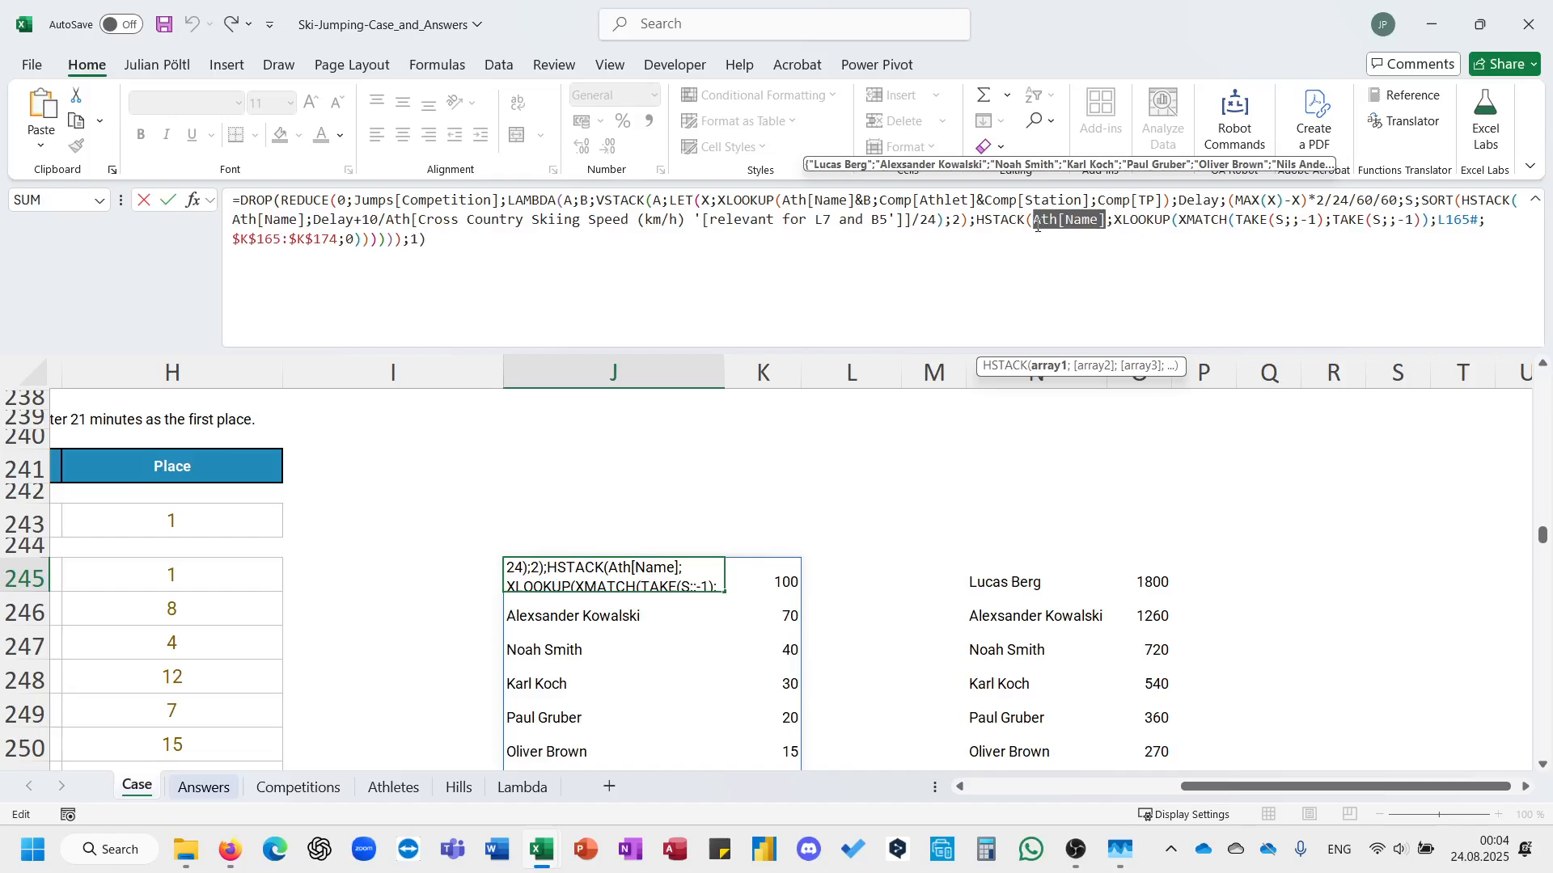
{"action": "type", "text": "TAKE(S"}
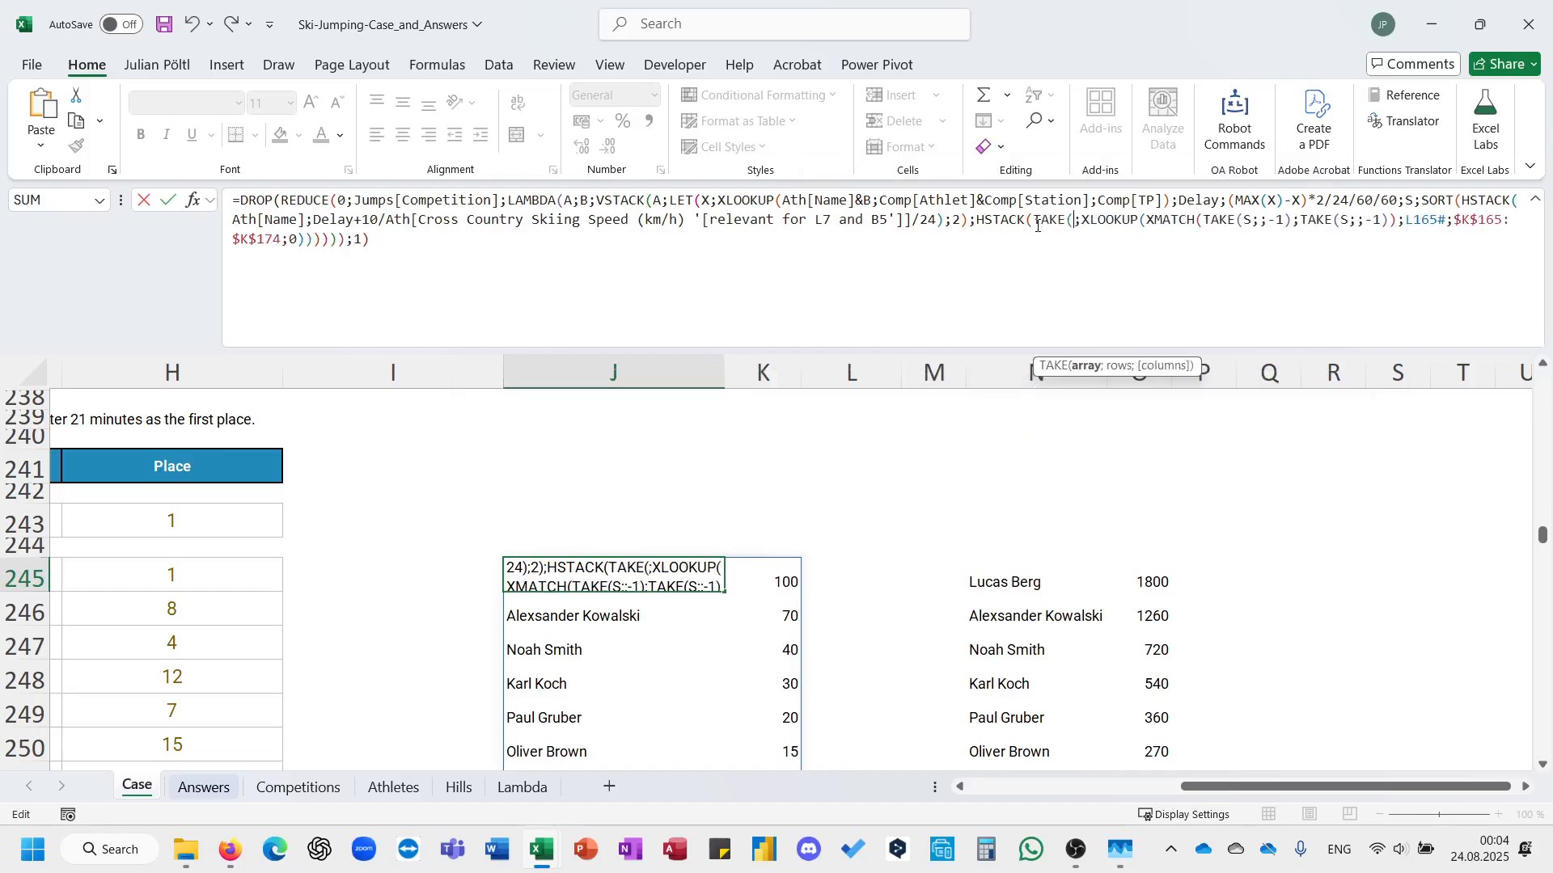
{"action": "type", "text": ";;1)"}
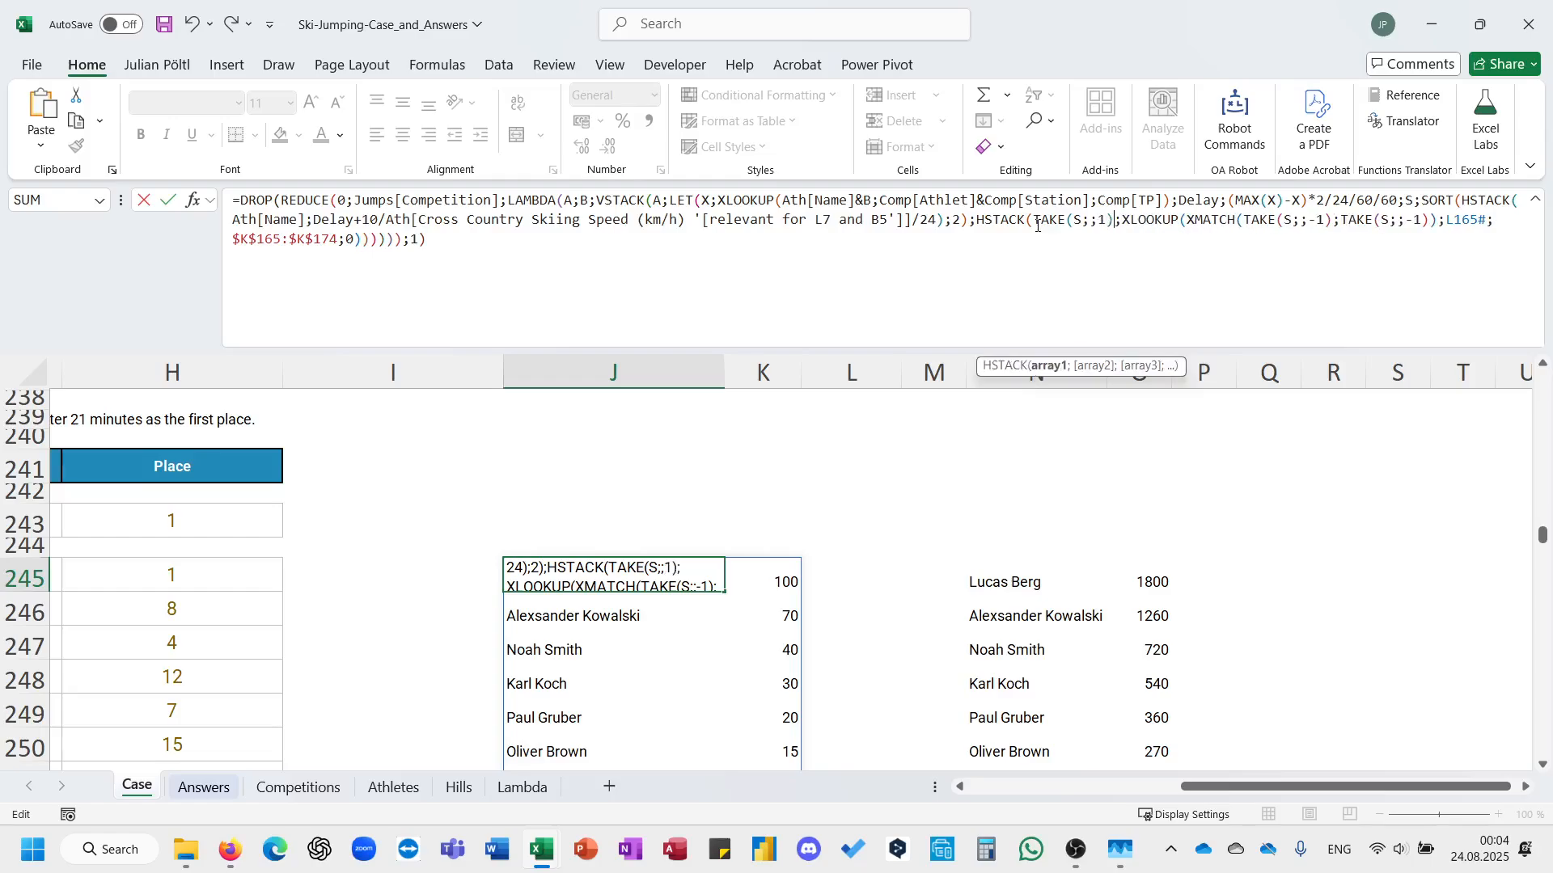
Complete the corrected J245 formula and check the GROUPBY formula and totals in N245:O245.
{"action": "key", "text": "ctrl+Return"}
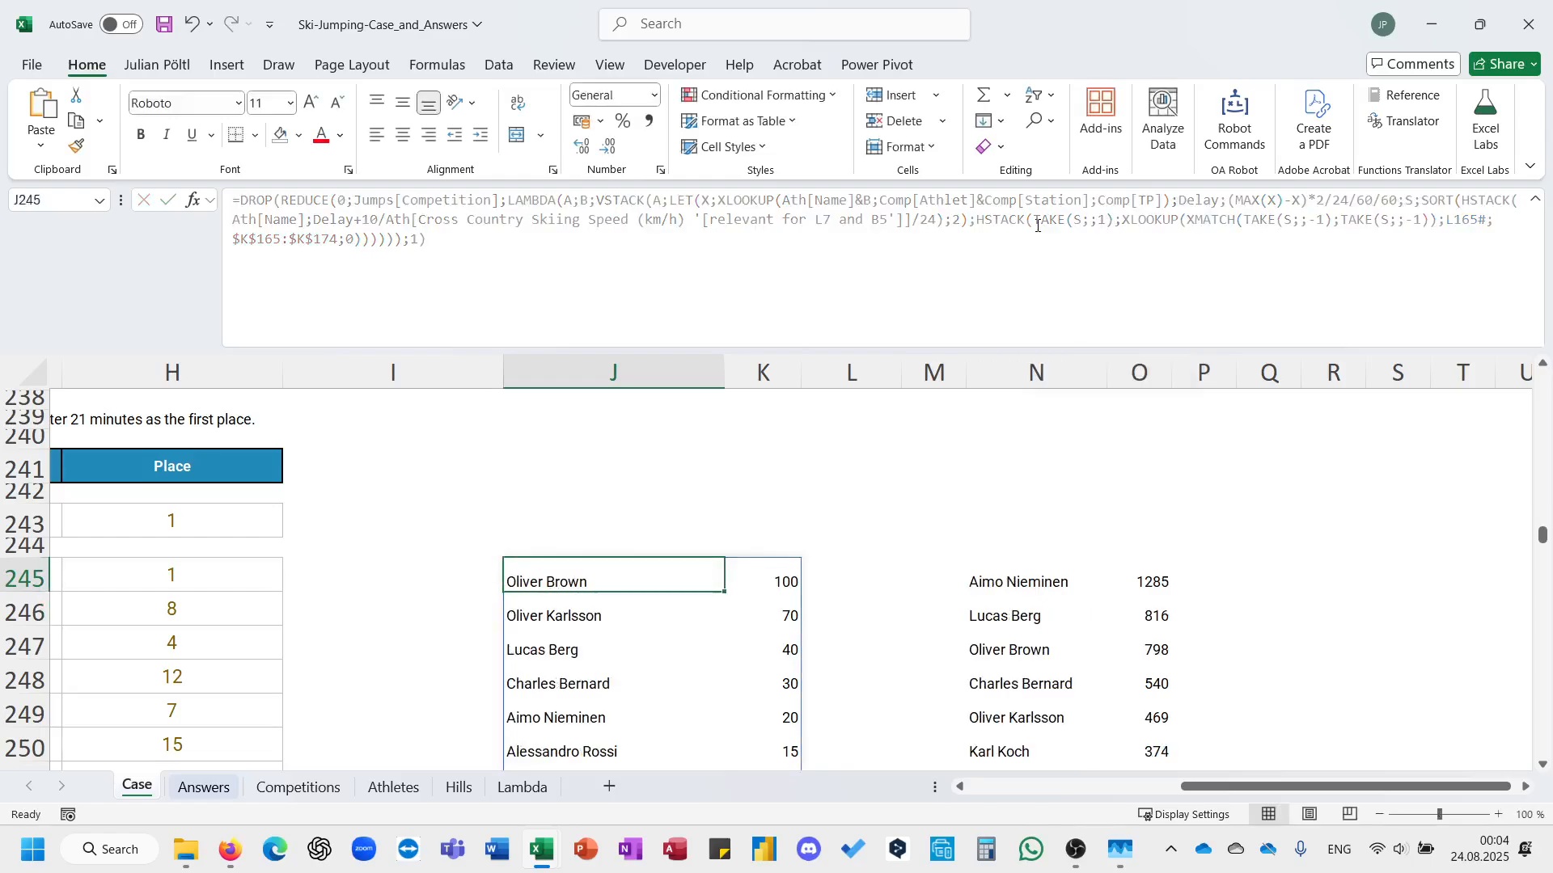
{"action": "key", "text": "Right"}
{"action": "key", "text": "Right"}
{"action": "key", "text": "Right"}
{"action": "key", "text": "Right"}
{"action": "key", "text": "Right"}
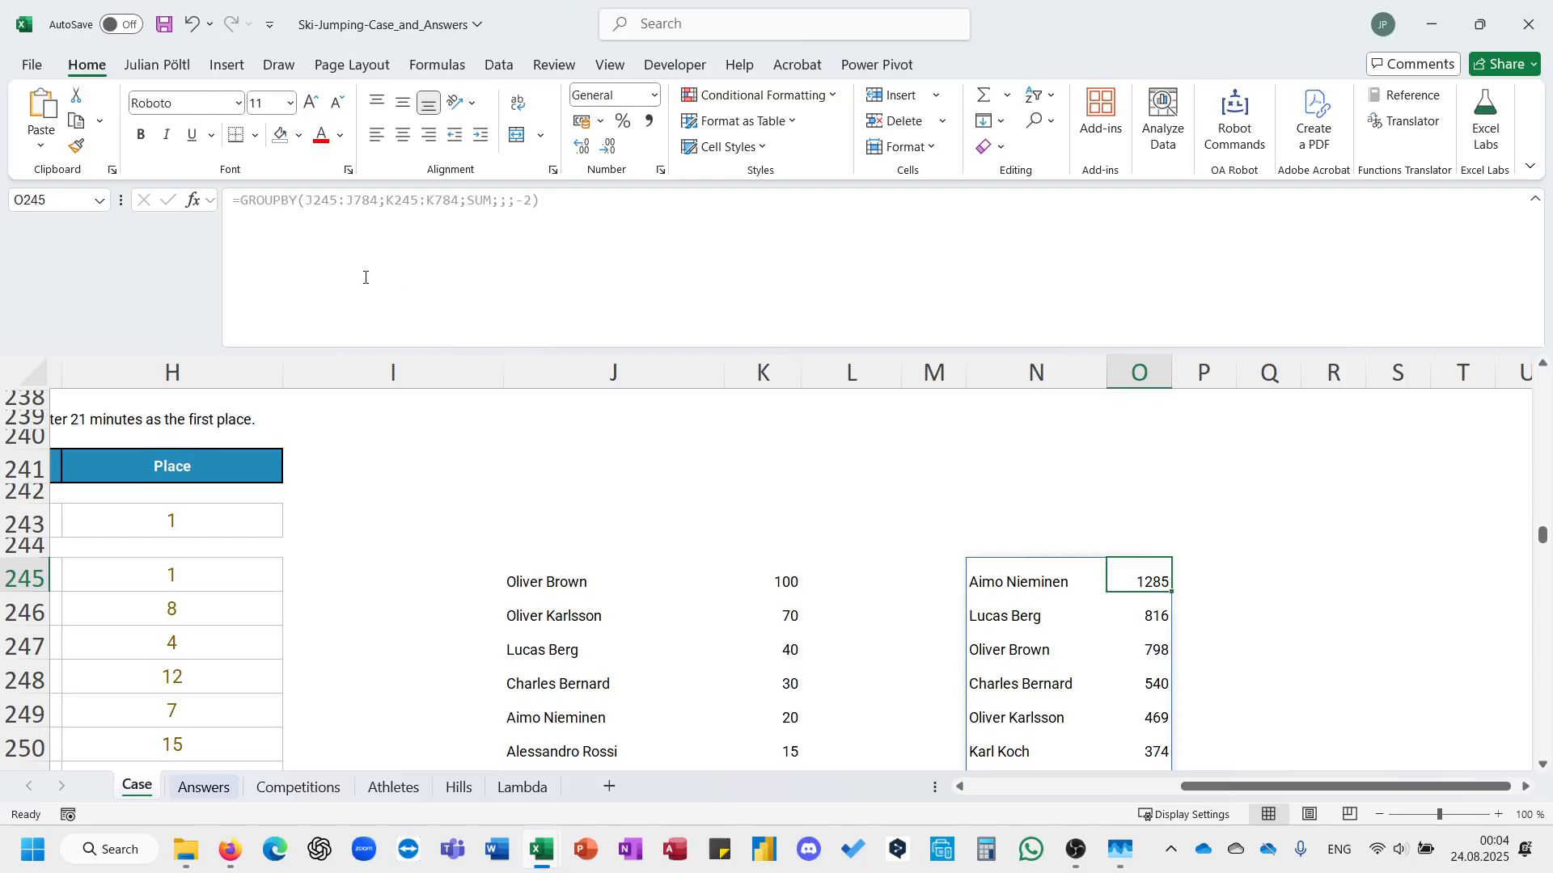
{"action": "key", "text": "Left"}
{"action": "left_click", "coordinate": [243, 202]}
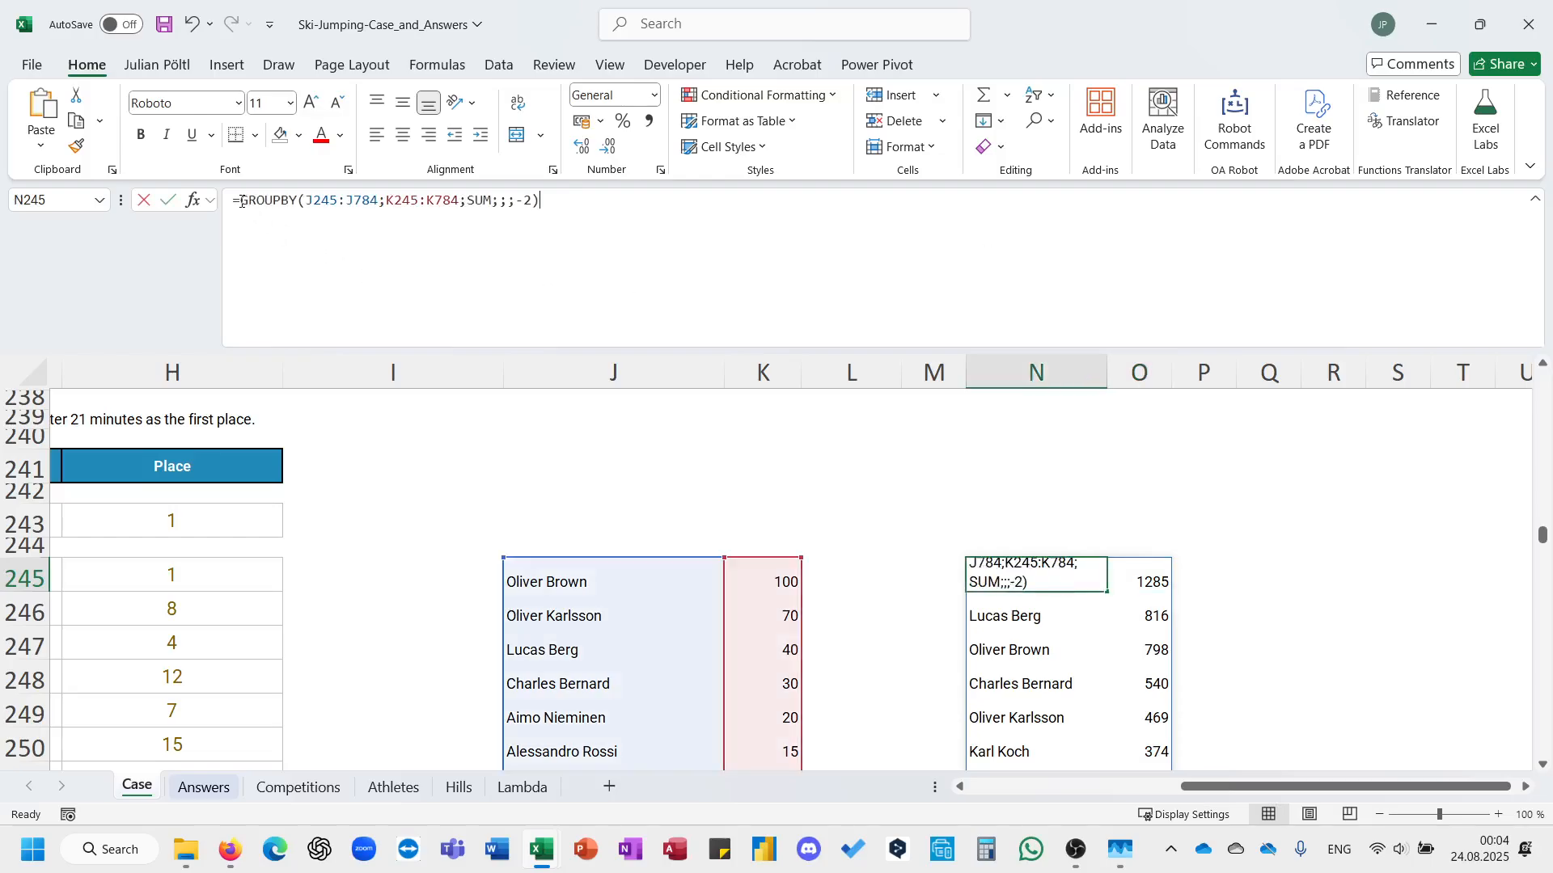
{"action": "key", "text": "Escape"}
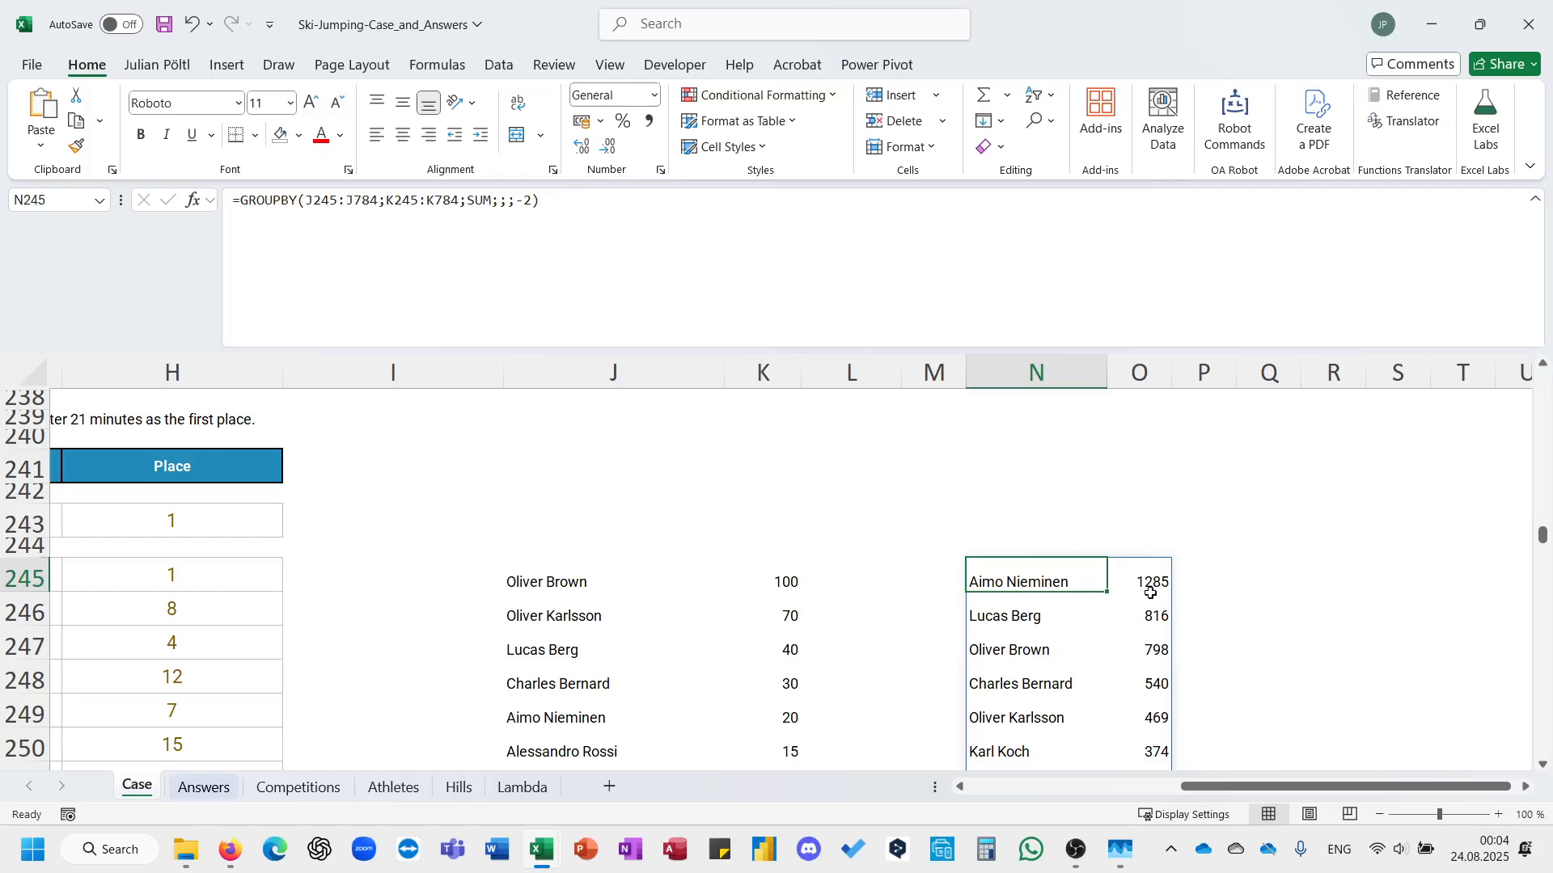
Replace the Bonus 5 answer in E26 with the overall winner's points total from O245, 1285.
{"action": "left_click", "coordinate": [1145, 582]}
{"action": "key", "text": "ctrl+c"}
{"action": "scroll", "coordinate": [678, 608], "scroll_direction": "up", "scroll_amount": 7}
{"action": "scroll", "coordinate": [677, 609], "scroll_direction": "up", "scroll_amount": 20}
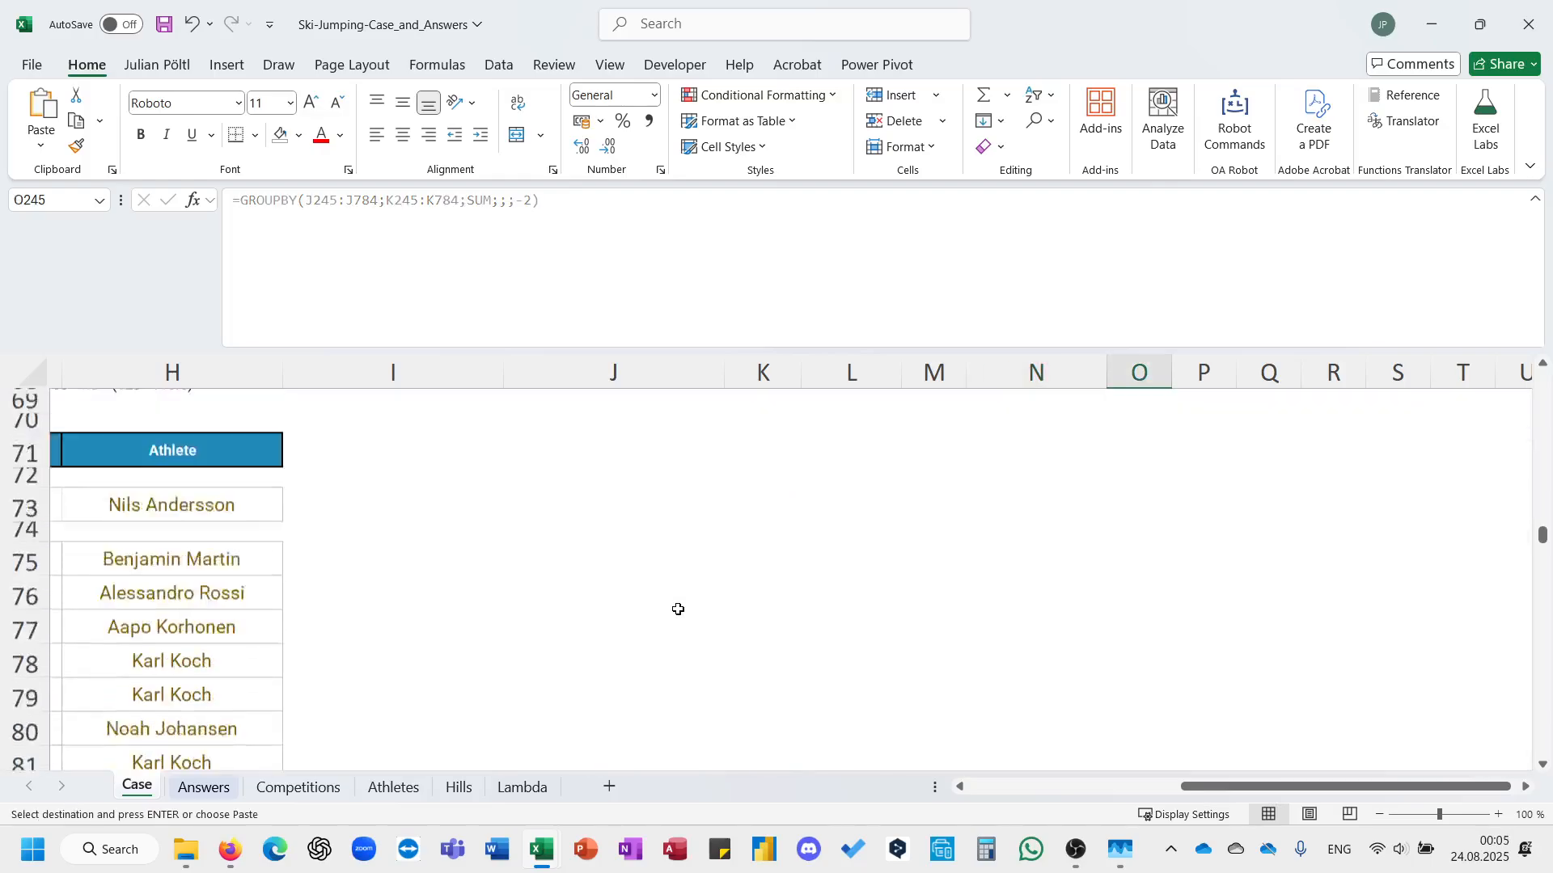
{"action": "scroll", "coordinate": [677, 609], "scroll_direction": "left", "scroll_amount": 2}
{"action": "scroll", "coordinate": [678, 609], "scroll_direction": "left", "scroll_amount": 3}
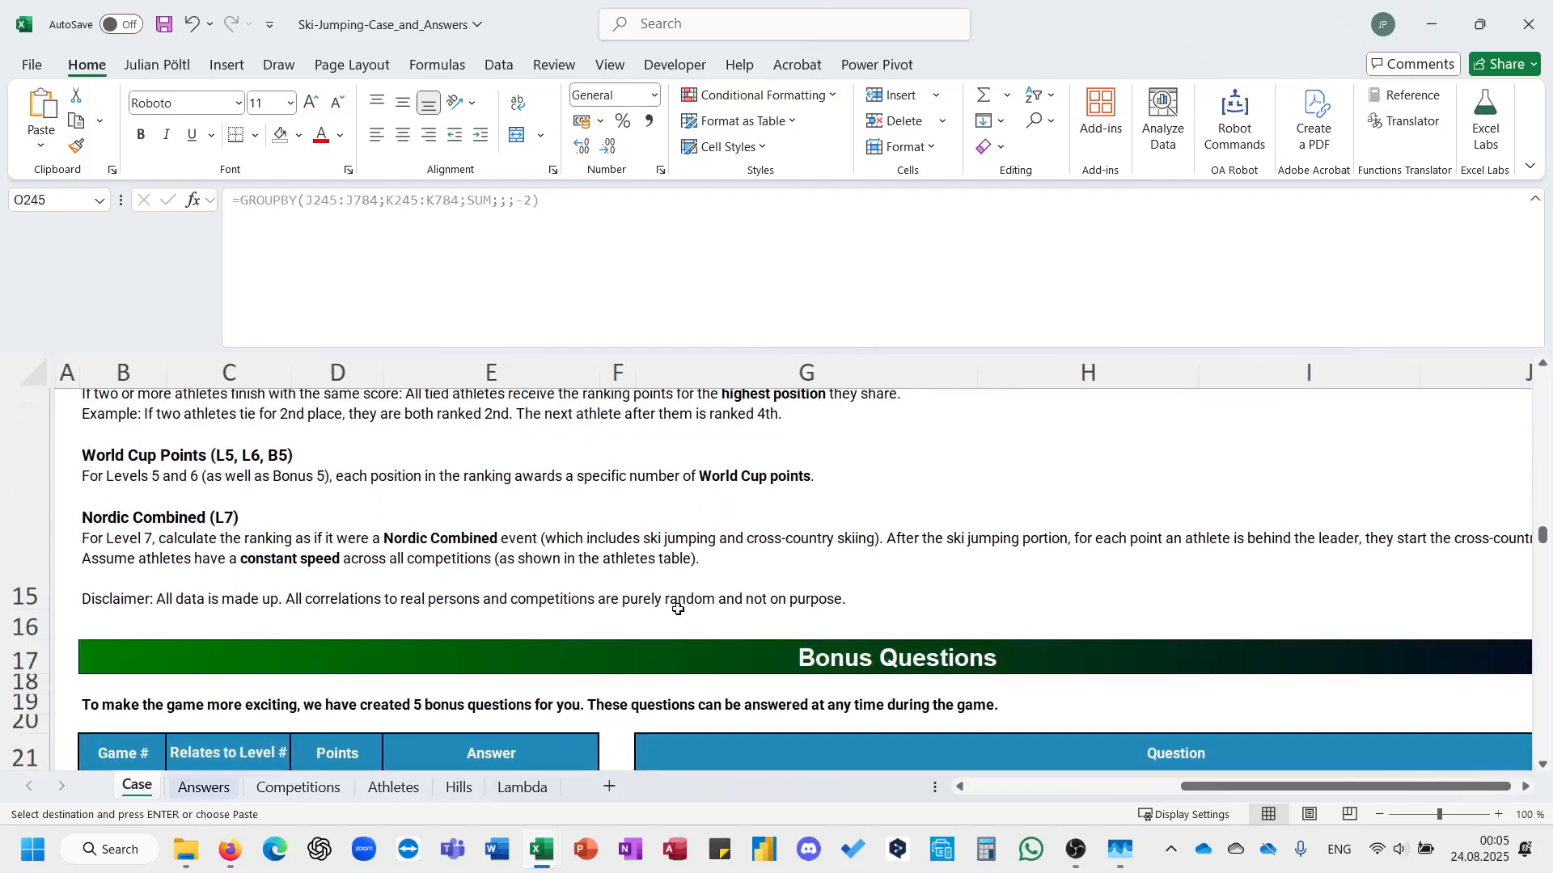
{"action": "scroll", "coordinate": [677, 609], "scroll_direction": "down", "scroll_amount": 3}
{"action": "left_click", "coordinate": [522, 527]}
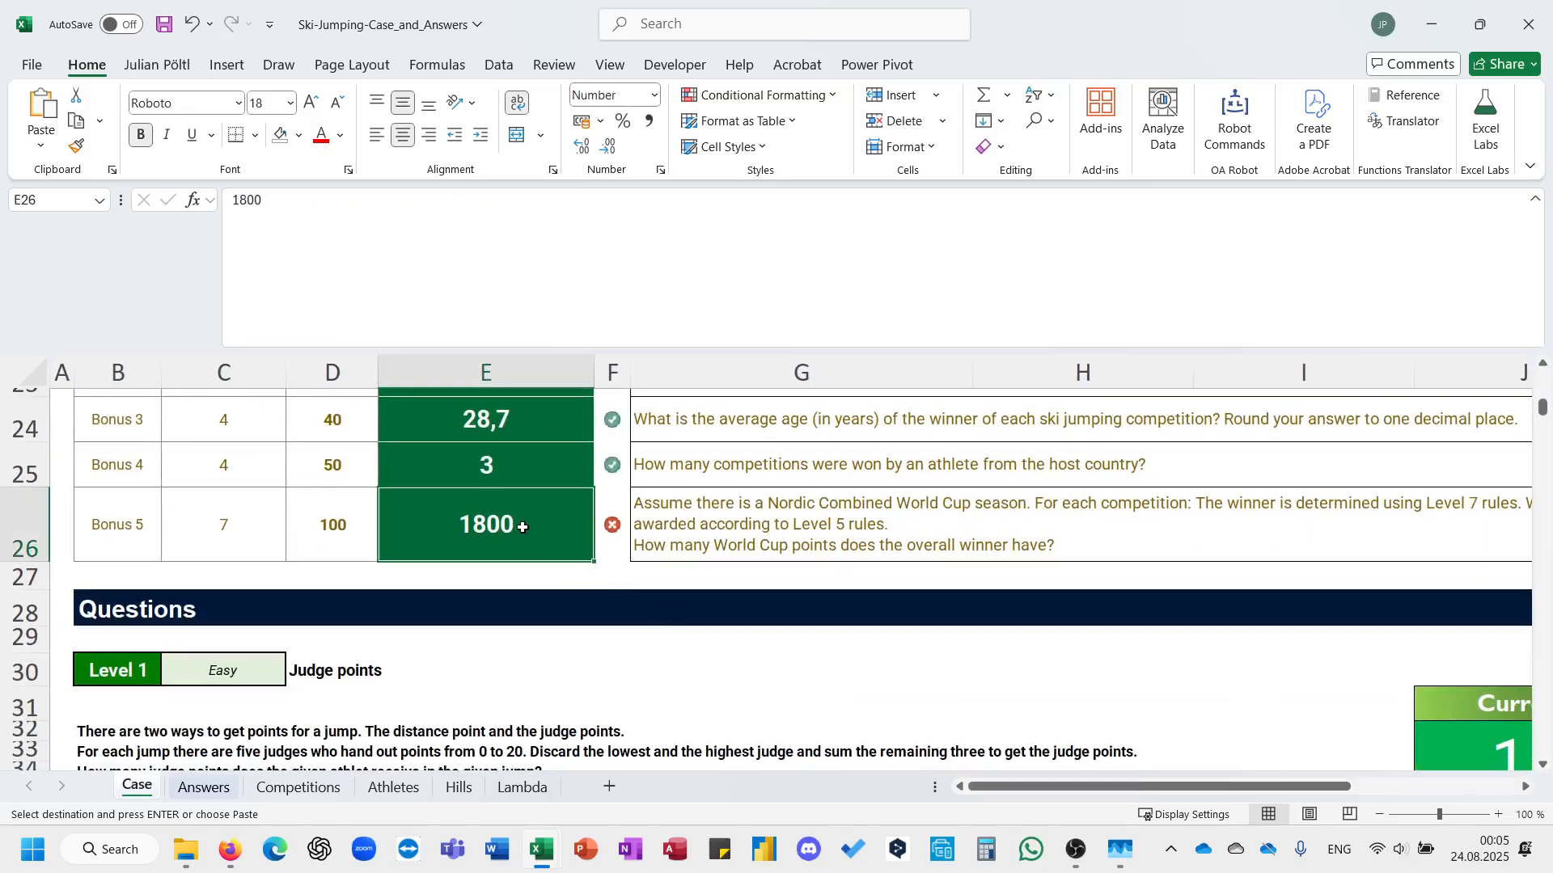
{"action": "left_click", "coordinate": [679, 604]}
{"action": "key", "text": "Escape"}
Leave cell G28 unedited and collapse the formula bar to a single line.
{"action": "scroll", "coordinate": [675, 605], "scroll_direction": "down", "scroll_amount": 3}
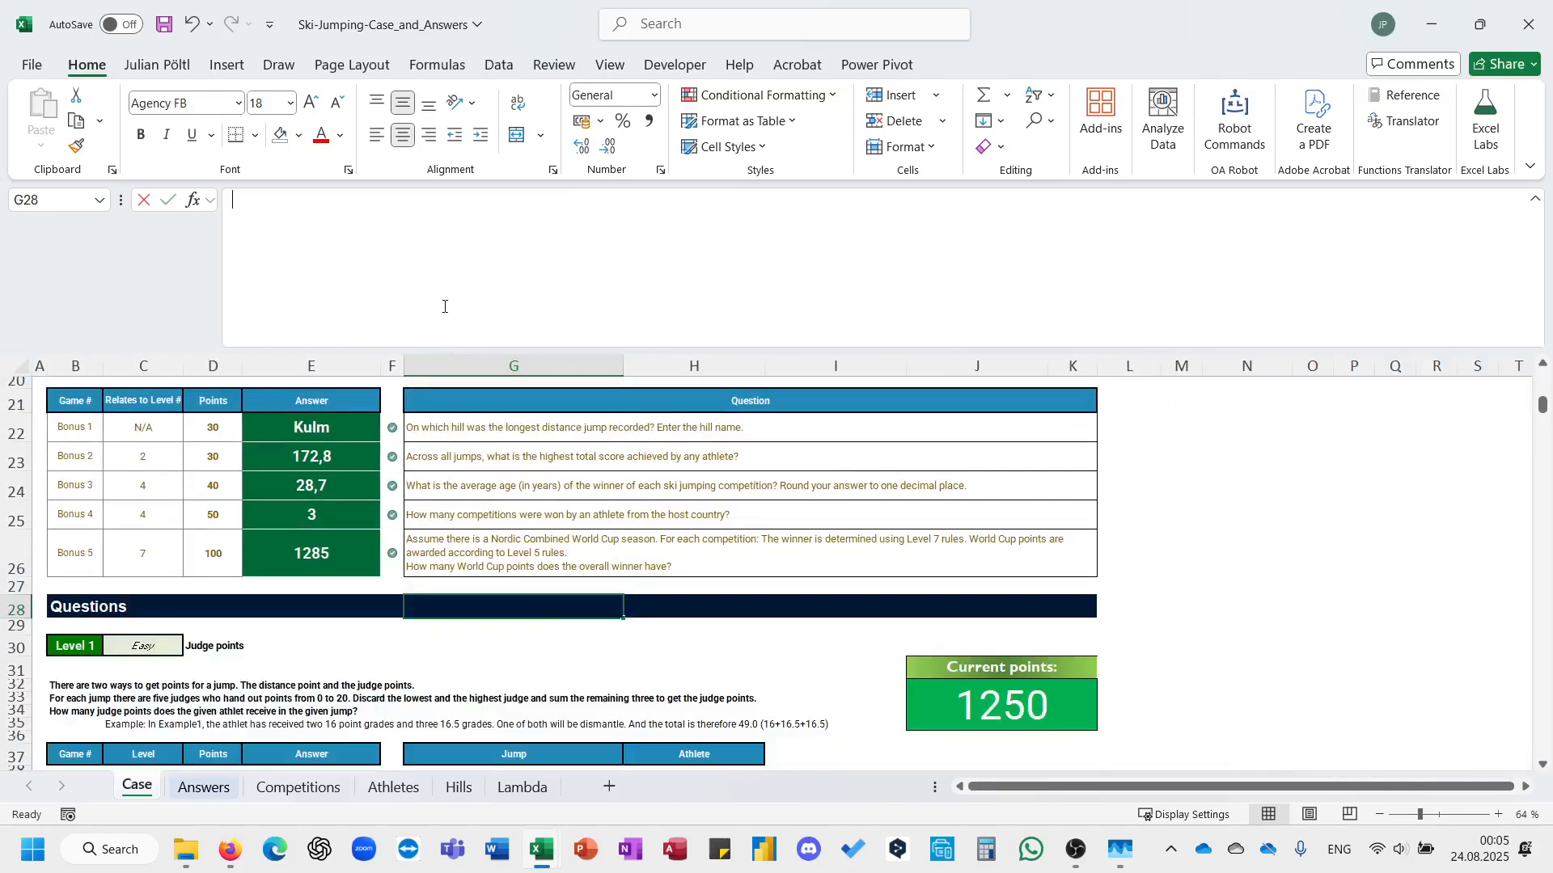
{"action": "key", "text": "Escape"}
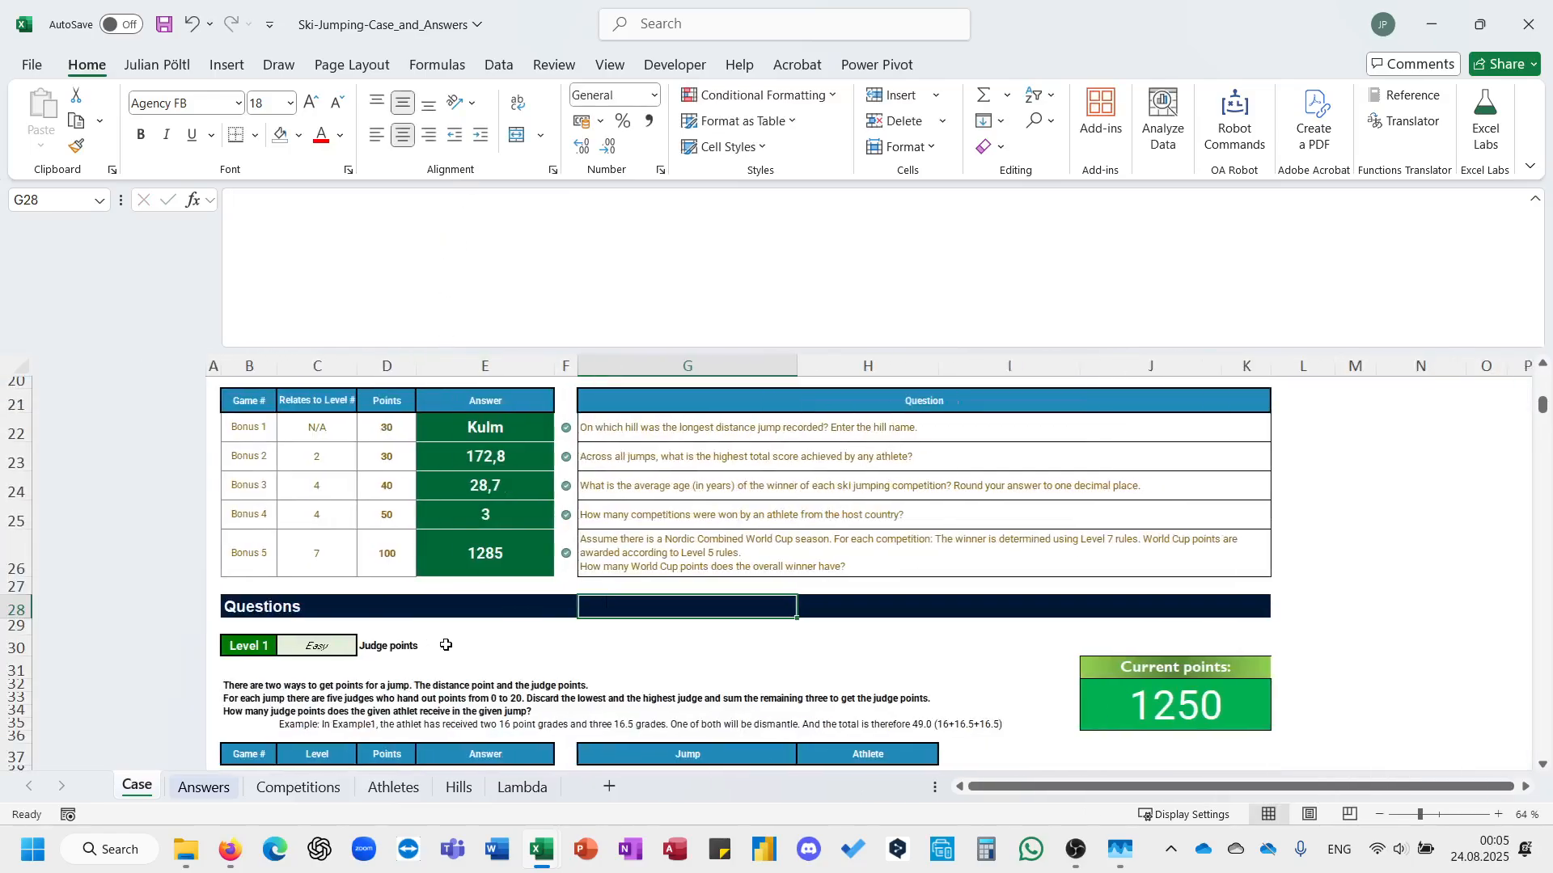
{"action": "double_click", "coordinate": [334, 351]}
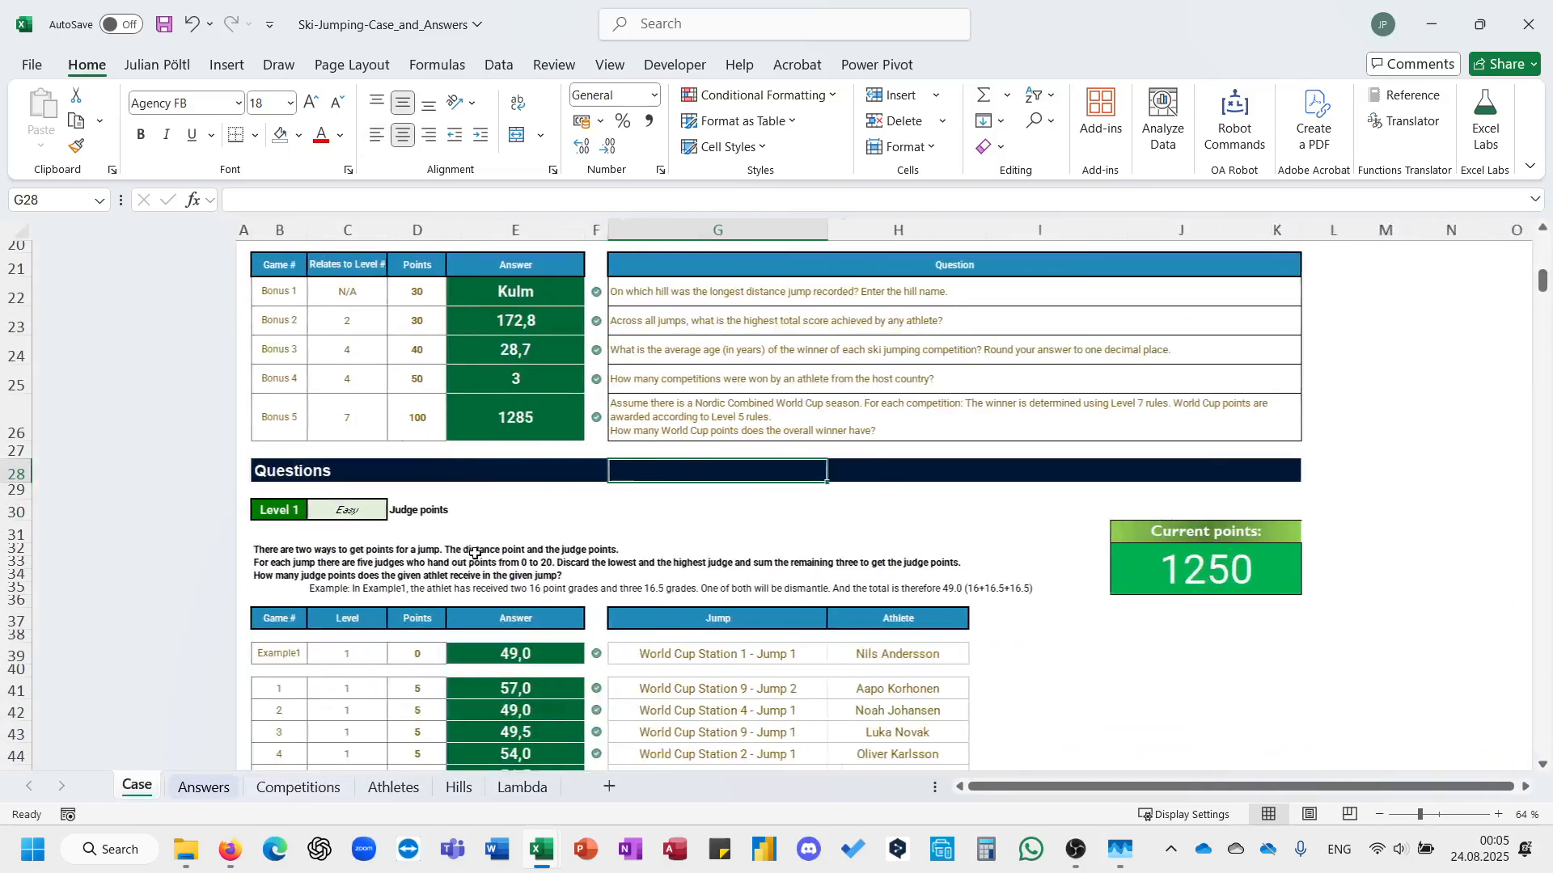
Review the level instructions and answers on the Case sheet, including the Level 4 tie rule and the Level 7 first-jump rule.
{"action": "scroll", "coordinate": [475, 553], "scroll_direction": "down", "scroll_amount": 20}
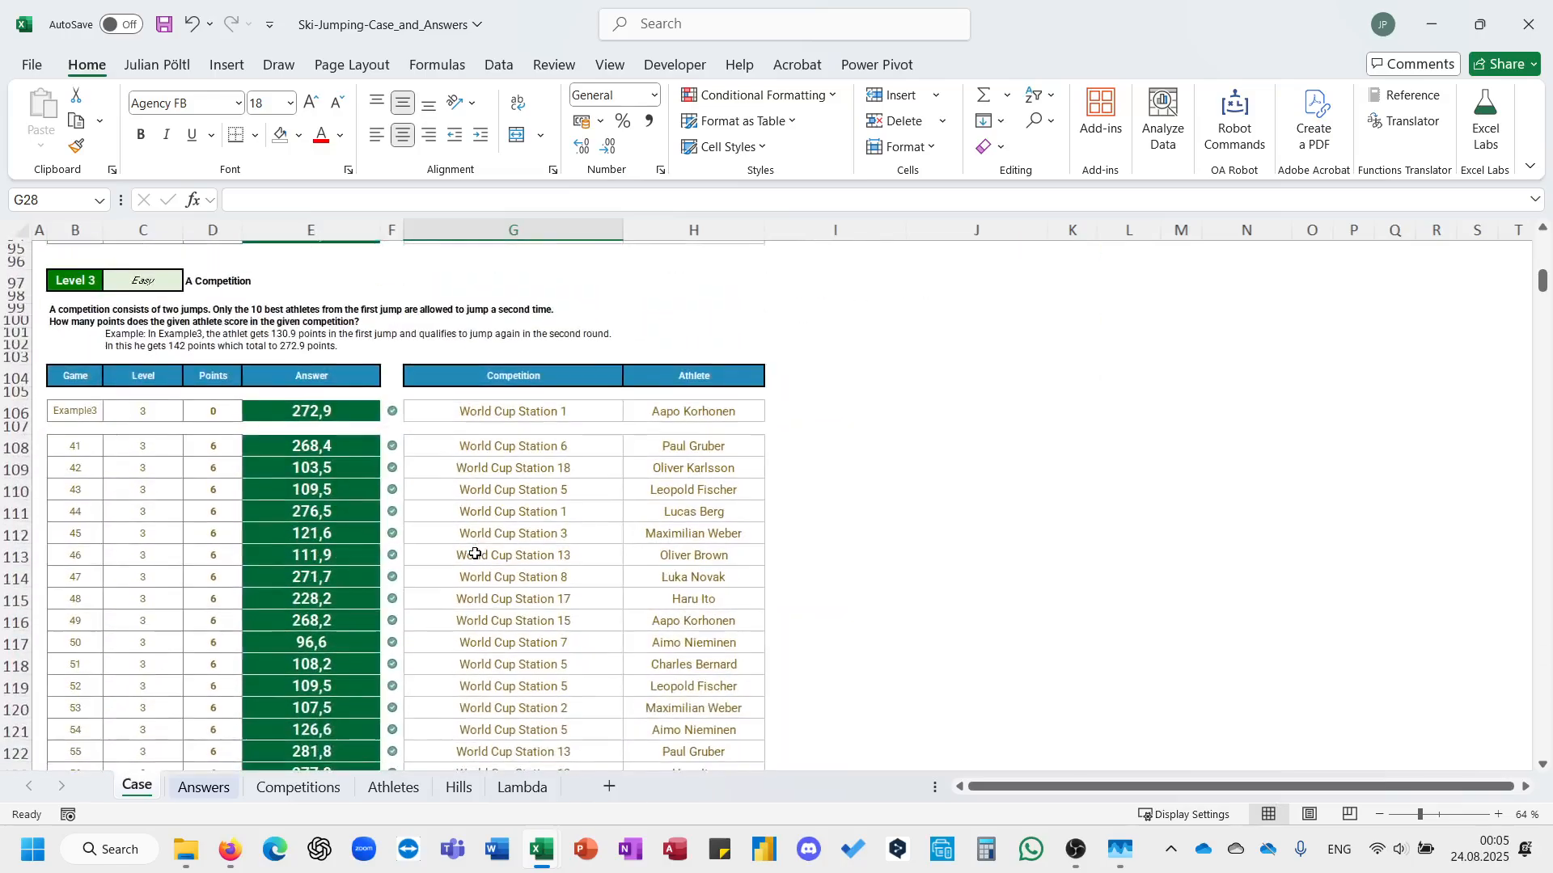
{"action": "scroll", "coordinate": [475, 554], "scroll_direction": "up", "scroll_amount": 7}
{"action": "scroll", "coordinate": [474, 553], "scroll_direction": "down", "scroll_amount": 13}
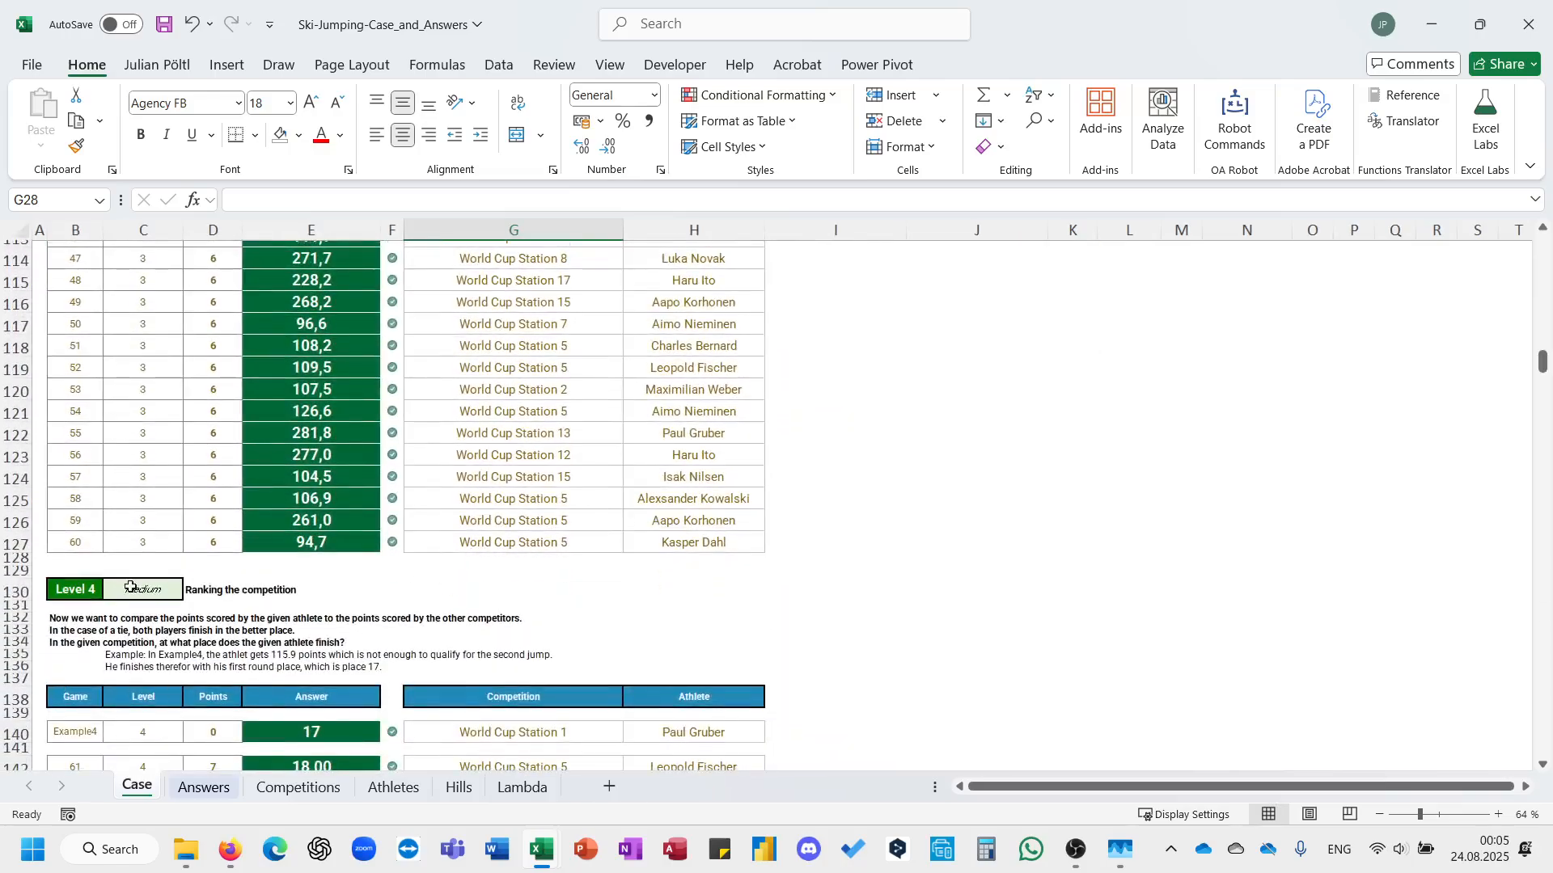
{"action": "scroll", "coordinate": [126, 591], "scroll_direction": "up", "scroll_amount": 10}
{"action": "left_click", "coordinate": [128, 588]}
{"action": "scroll", "coordinate": [126, 587], "scroll_direction": "up", "scroll_amount": 7}
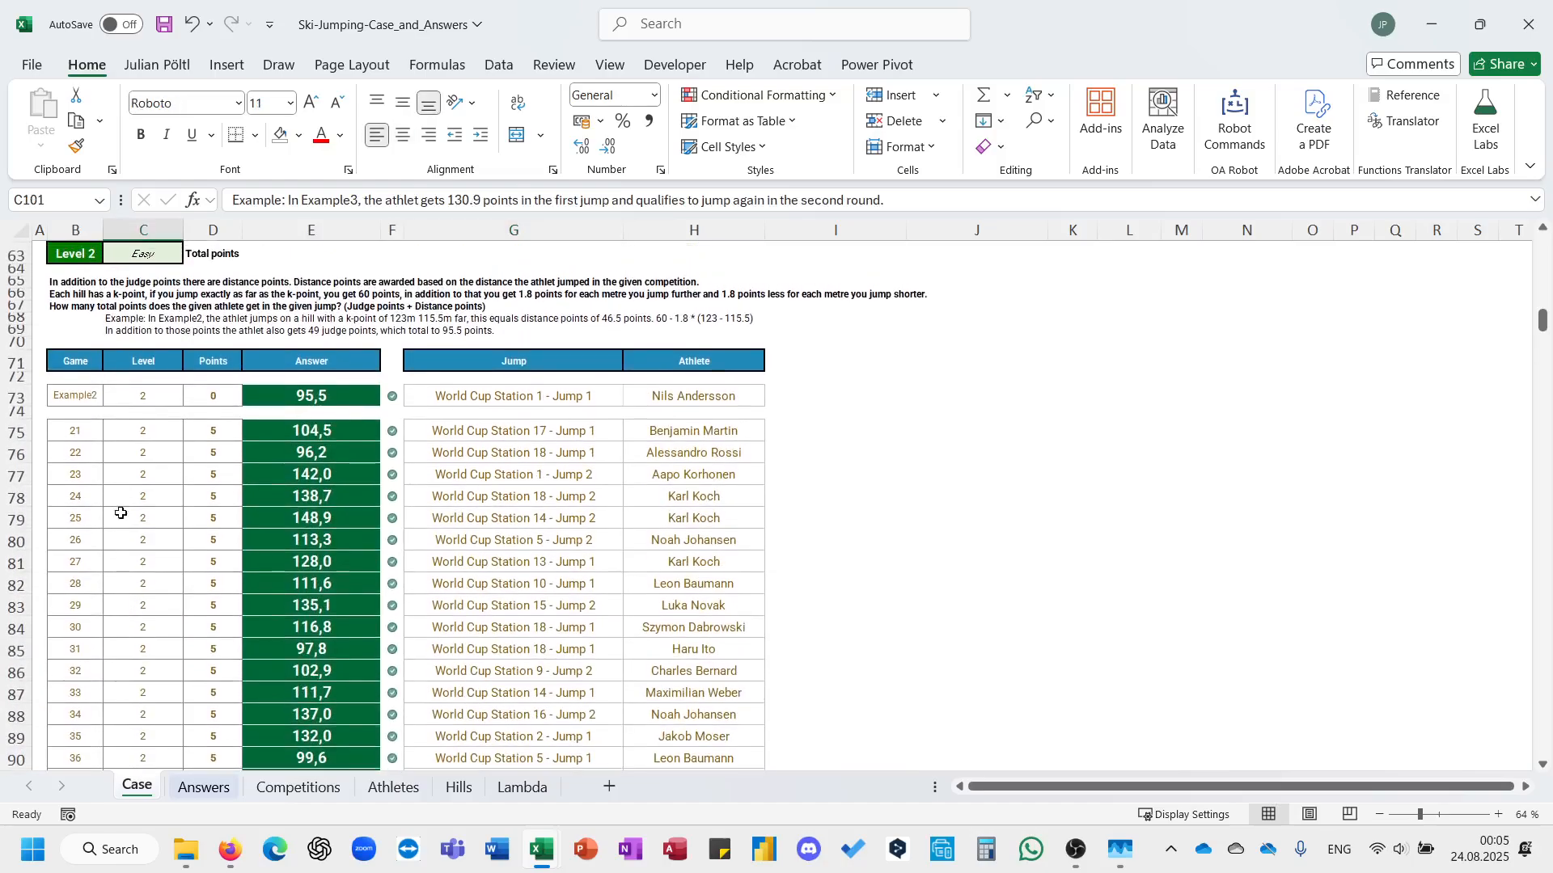
{"action": "scroll", "coordinate": [251, 497], "scroll_direction": "down", "scroll_amount": 20}
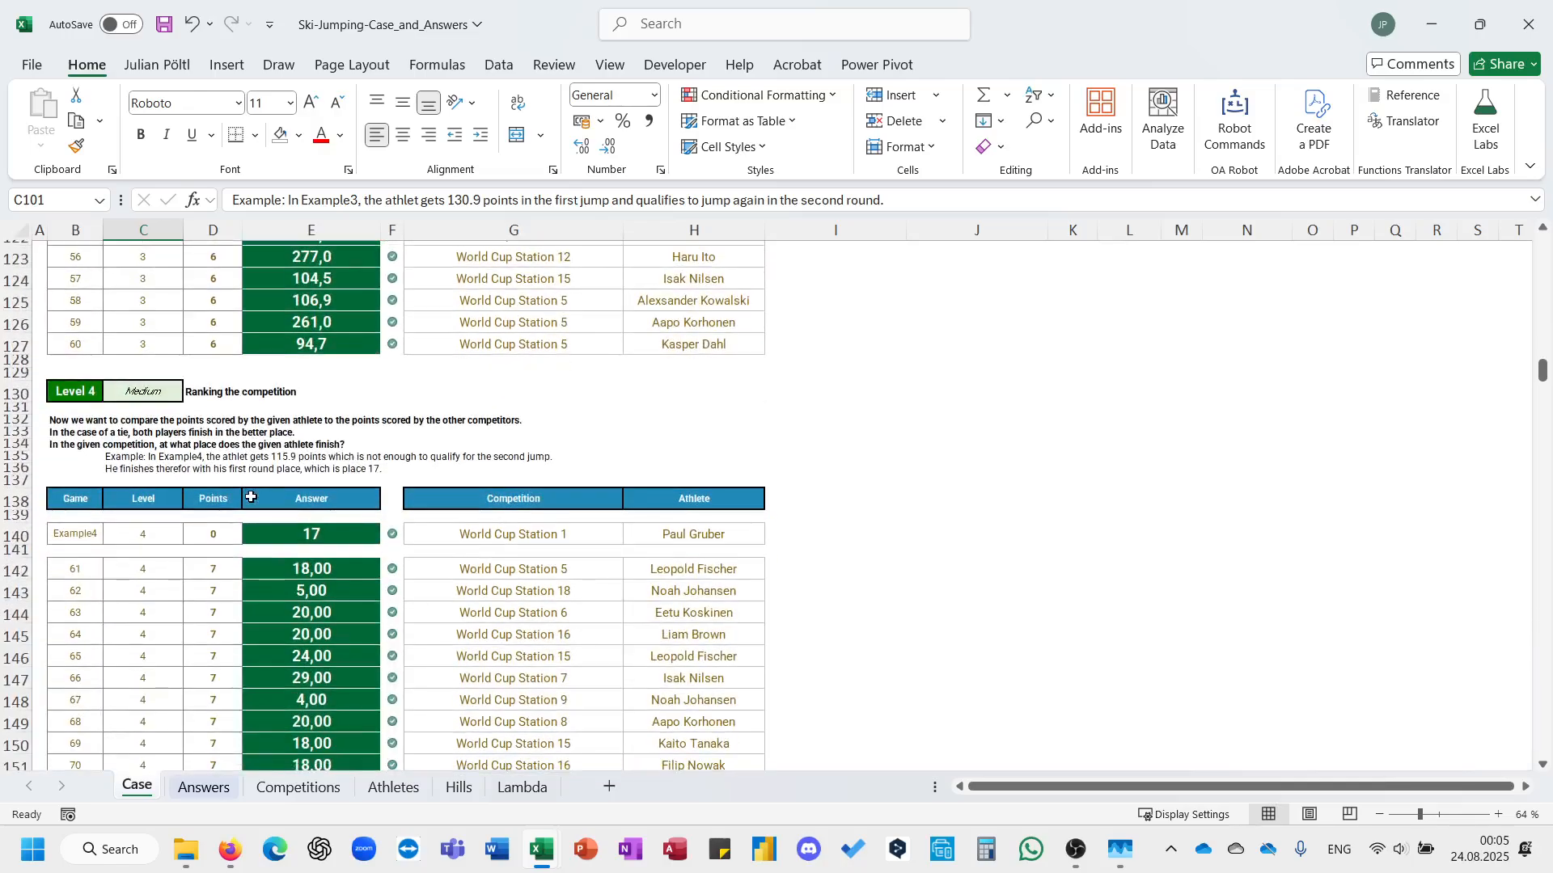
{"action": "left_click", "coordinate": [82, 432]}
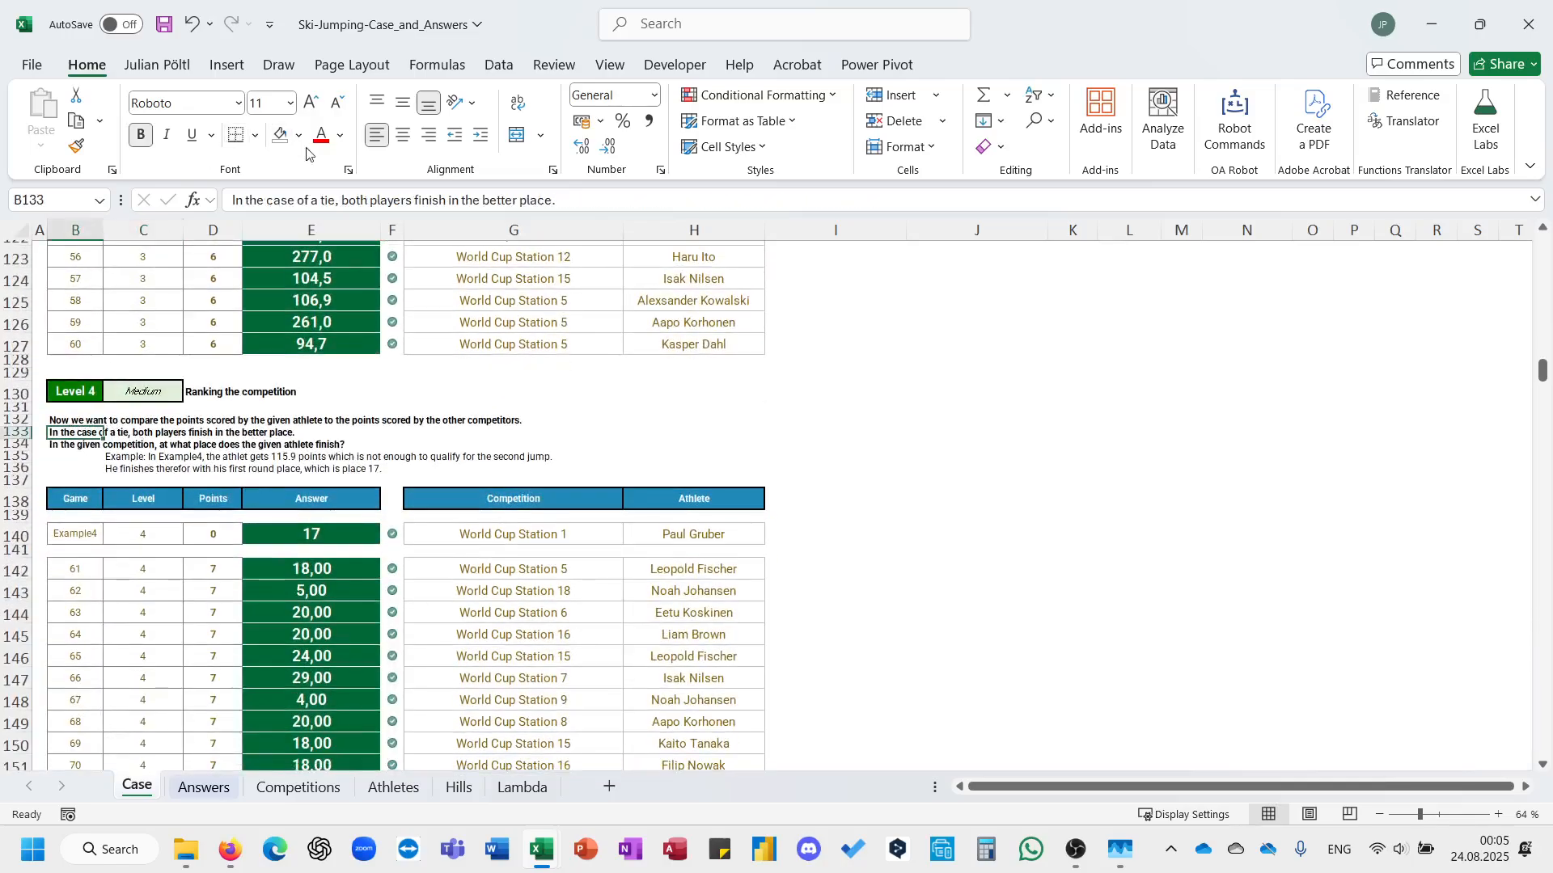
{"action": "left_click", "coordinate": [416, 636]}
{"action": "scroll", "coordinate": [417, 639], "scroll_direction": "down", "scroll_amount": 20}
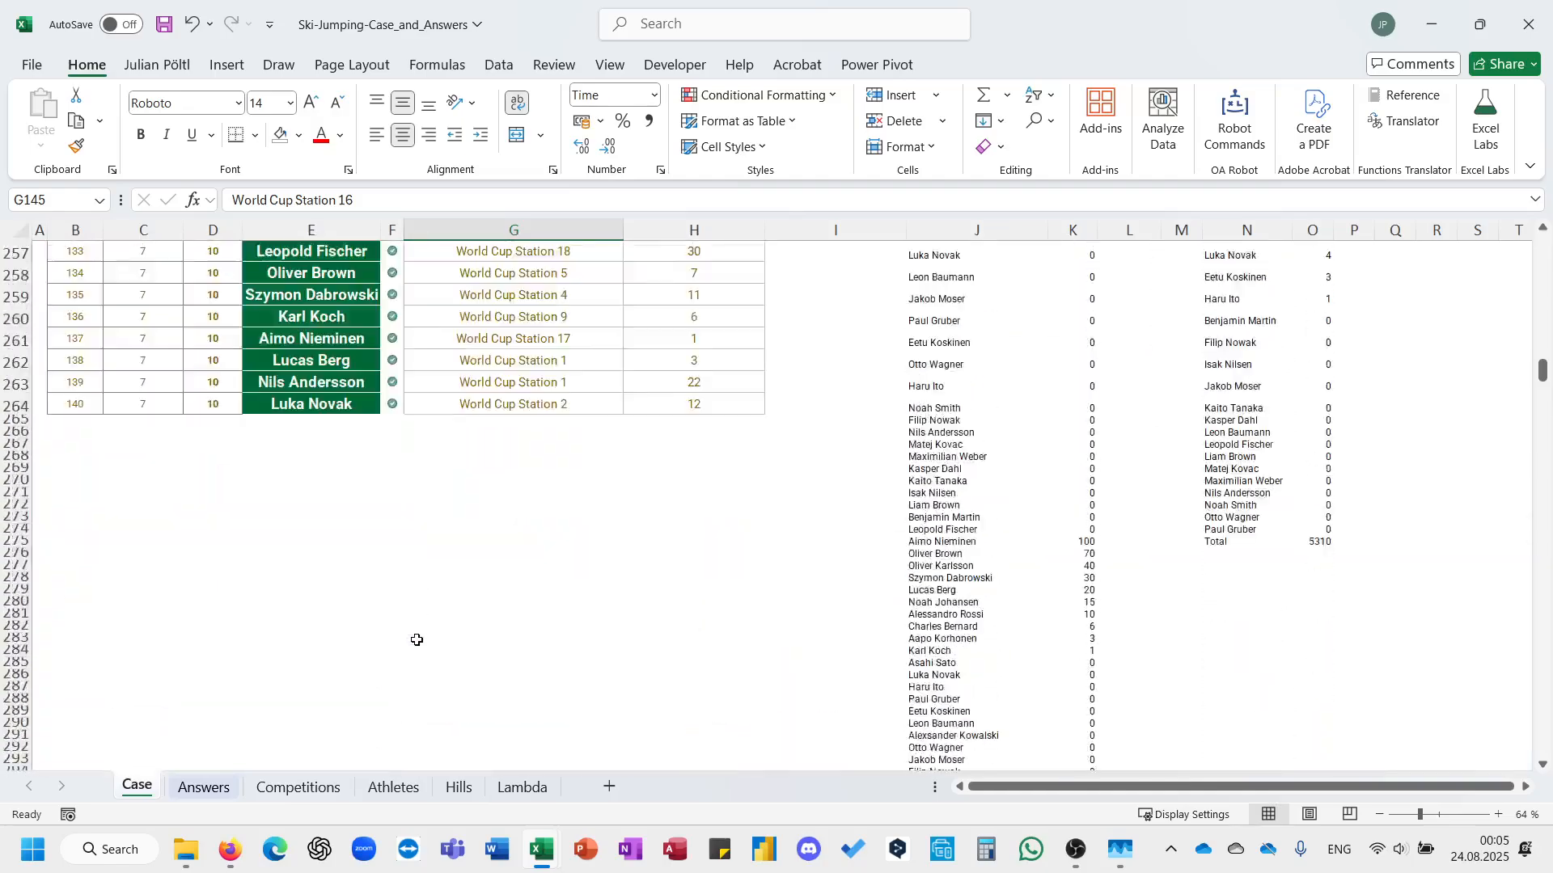
{"action": "scroll", "coordinate": [305, 573], "scroll_direction": "up", "scroll_amount": 5}
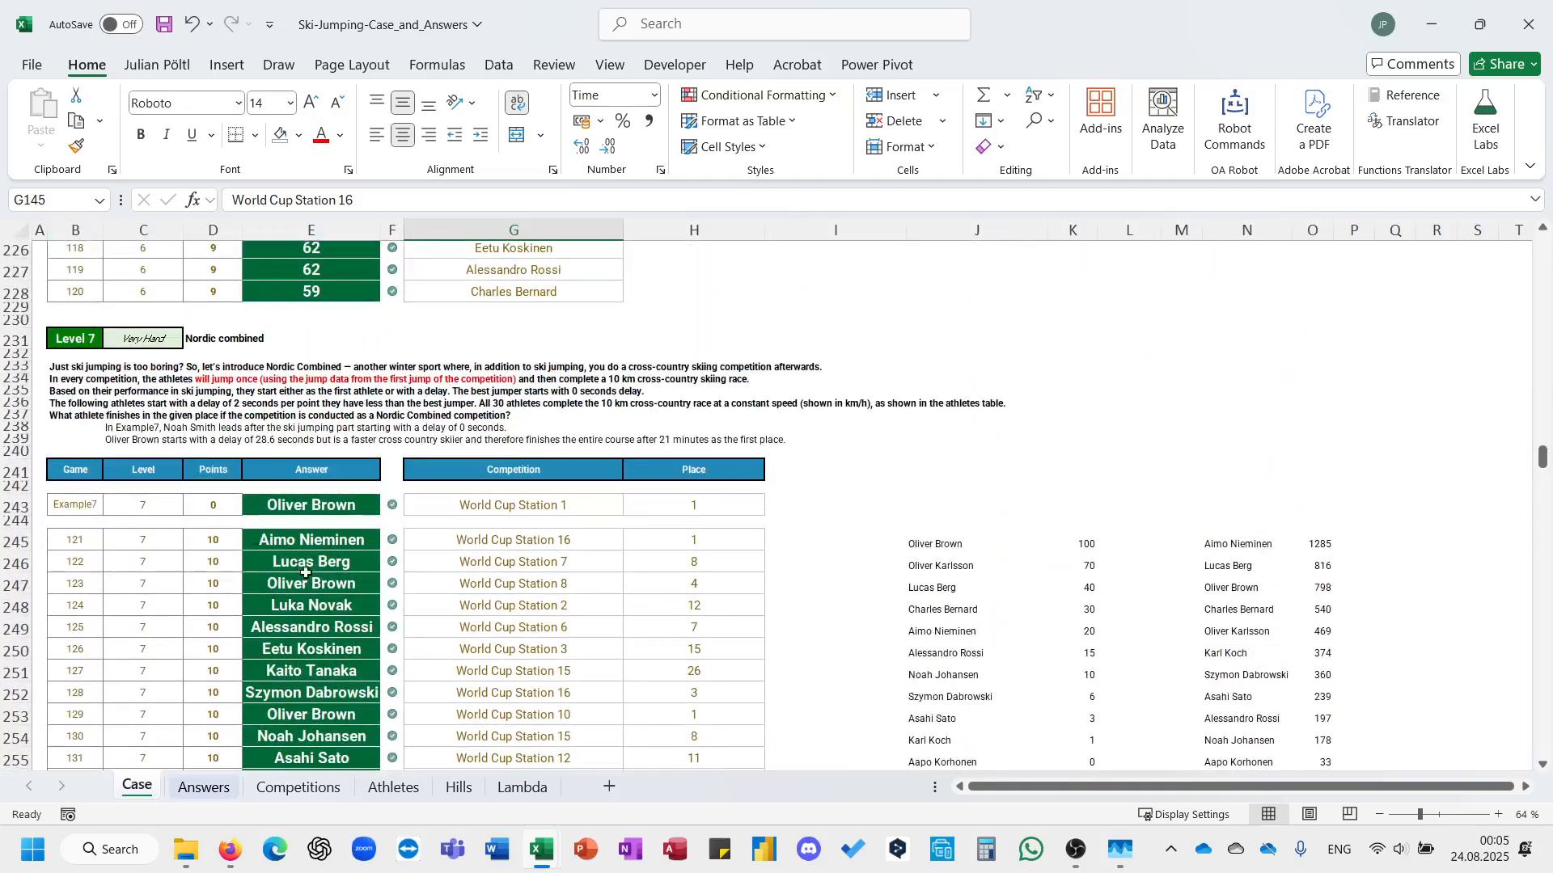
{"action": "left_click", "coordinate": [80, 380]}
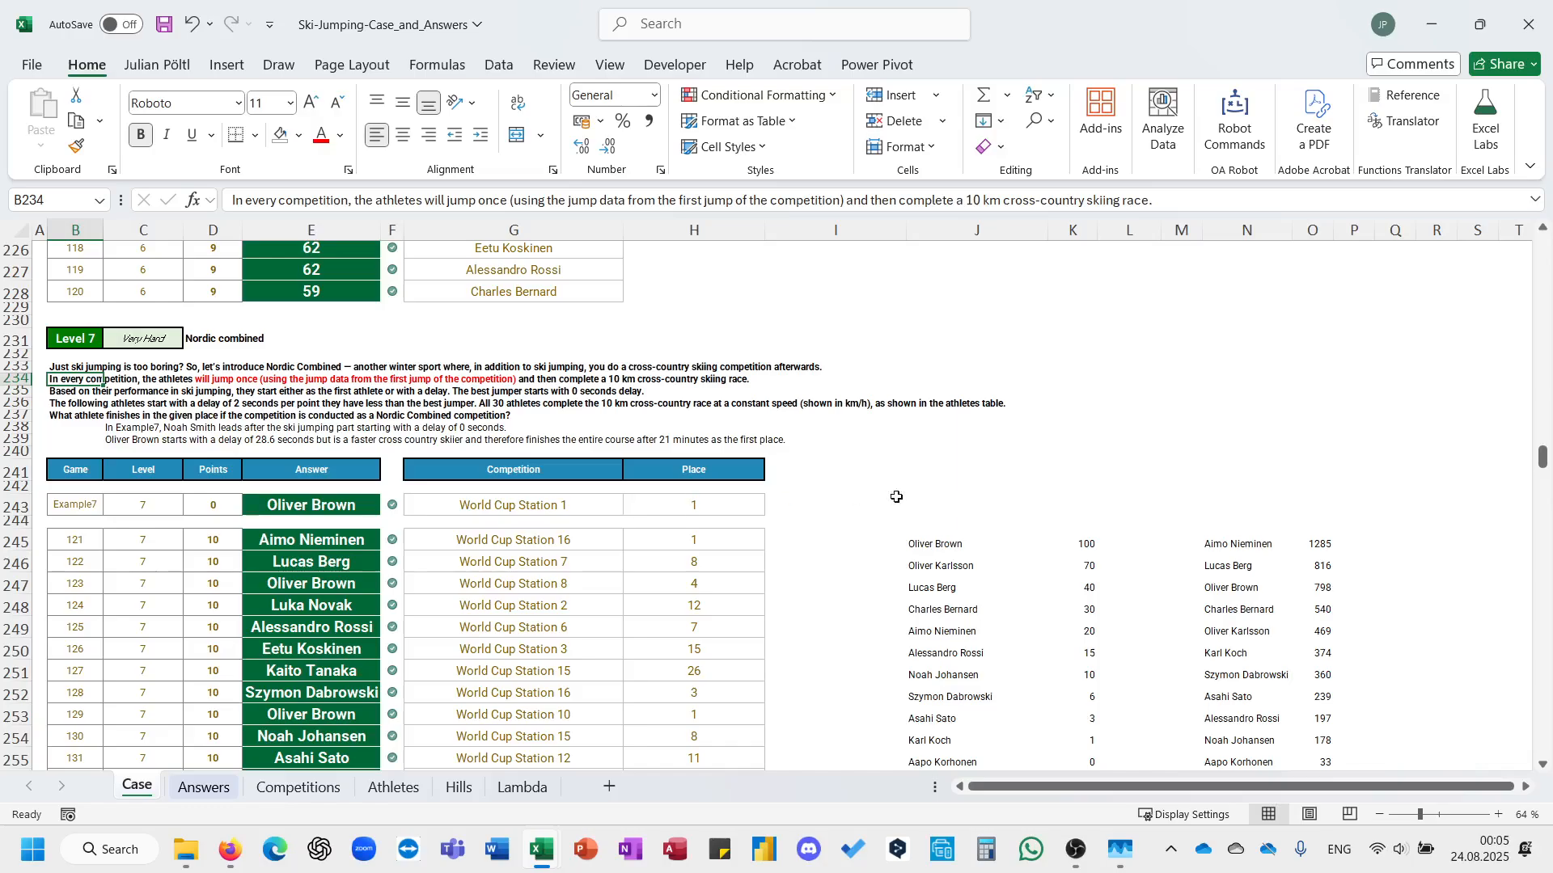
{"action": "scroll", "coordinate": [896, 496], "scroll_direction": "up", "scroll_amount": 20}
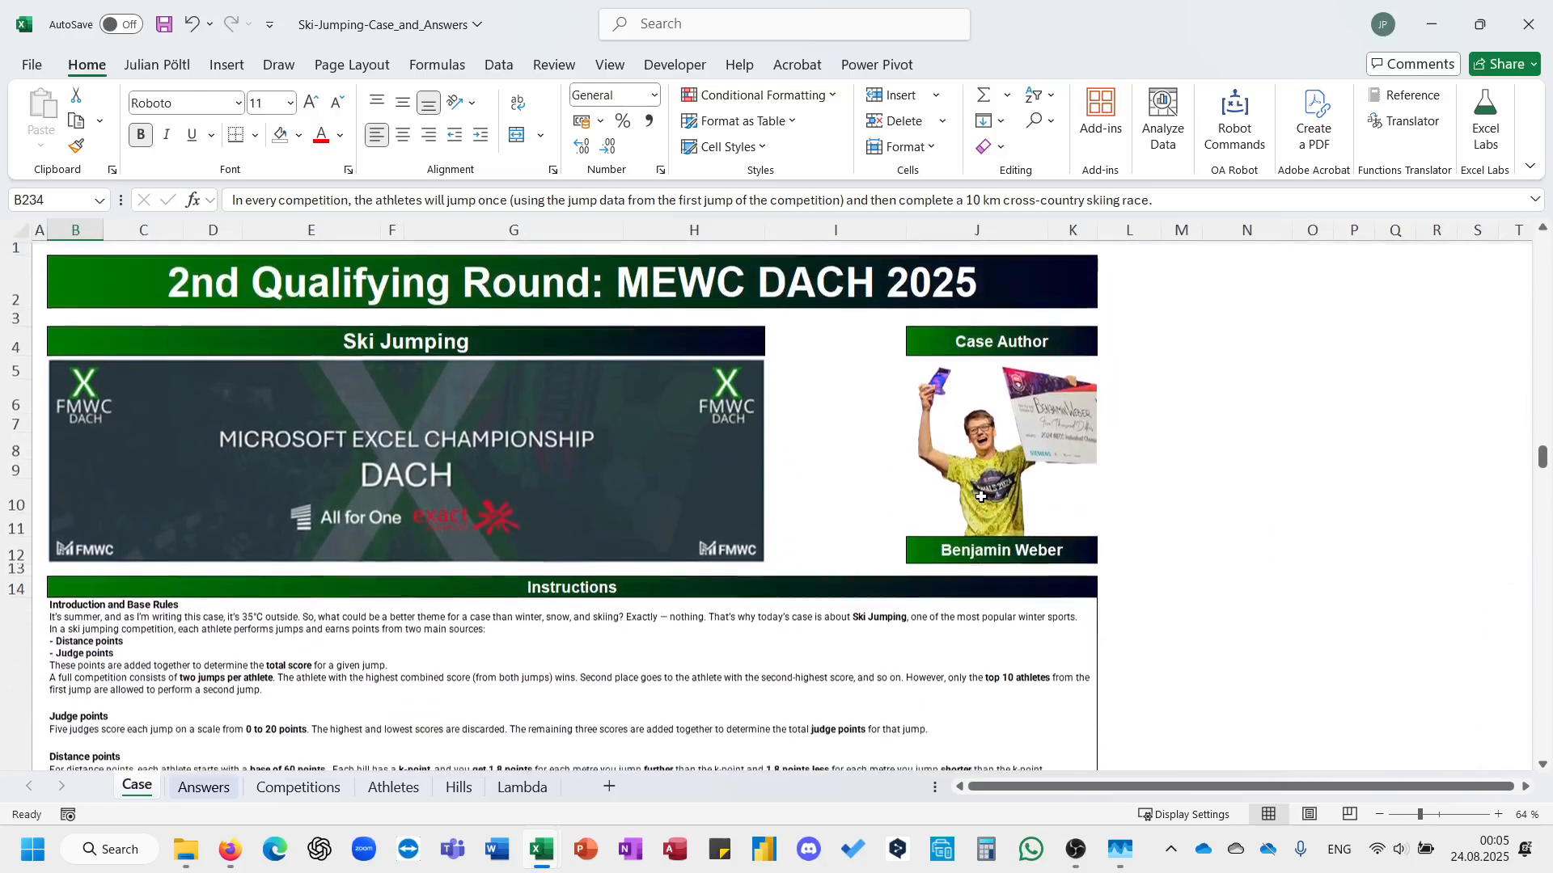